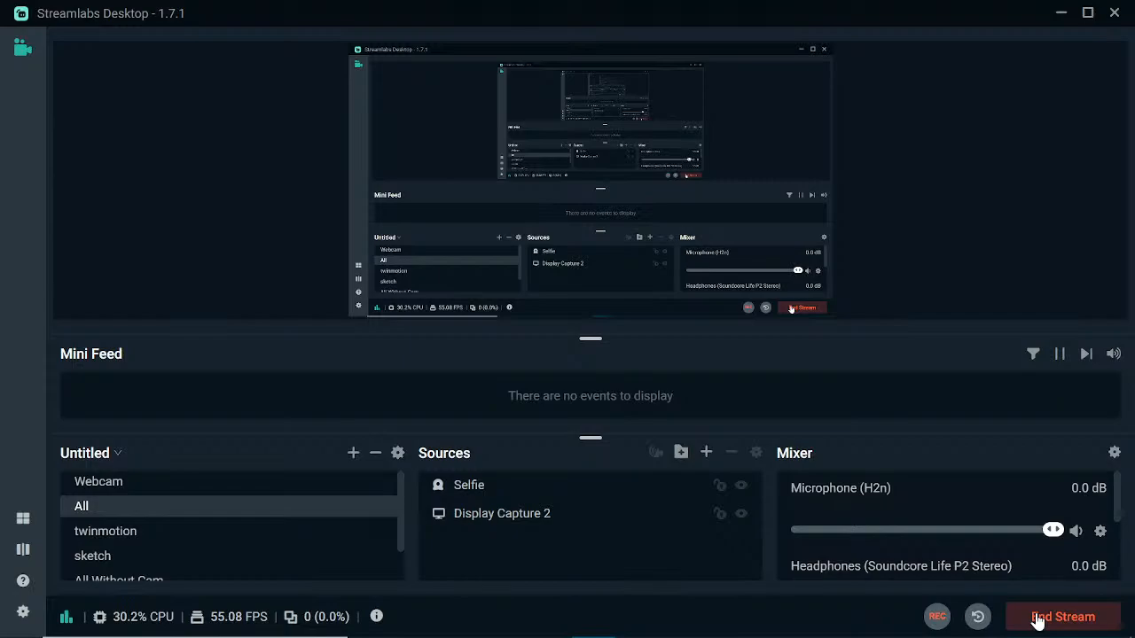
Step: Switch to the Untitled ARCHICAD 25 project window
left_click(1061, 14)
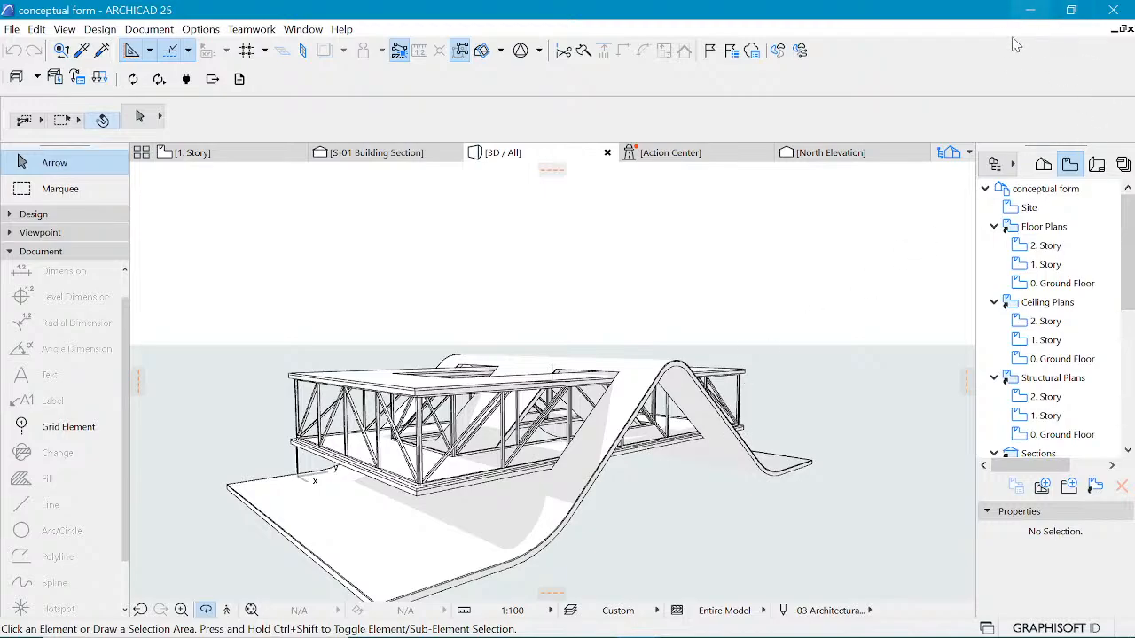
mouse_move(729, 630)
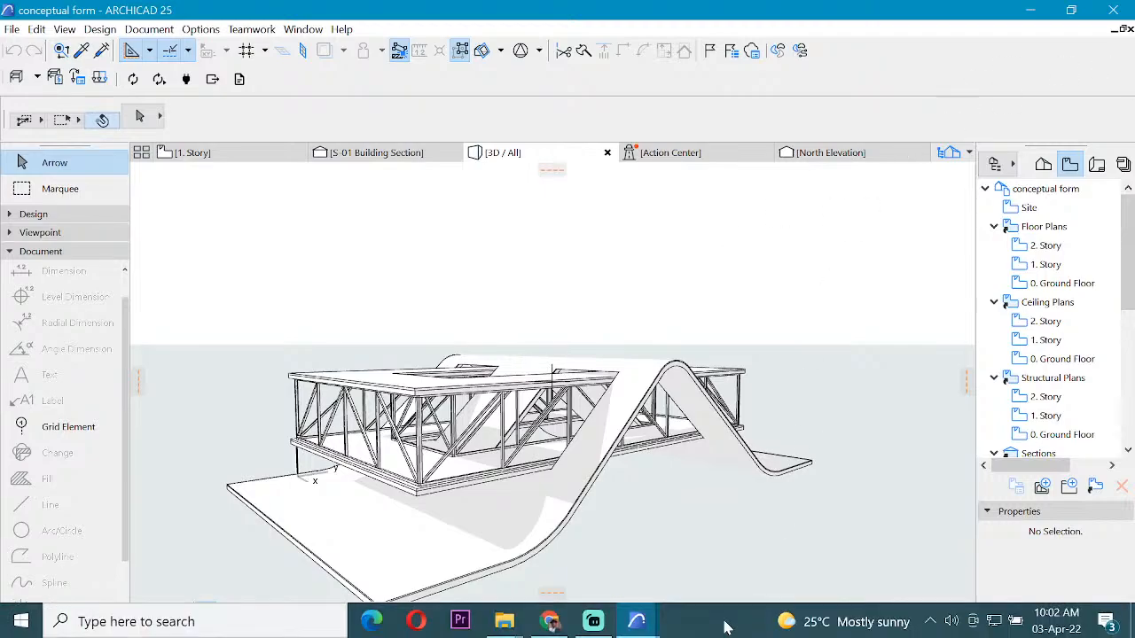
mouse_move(648, 615)
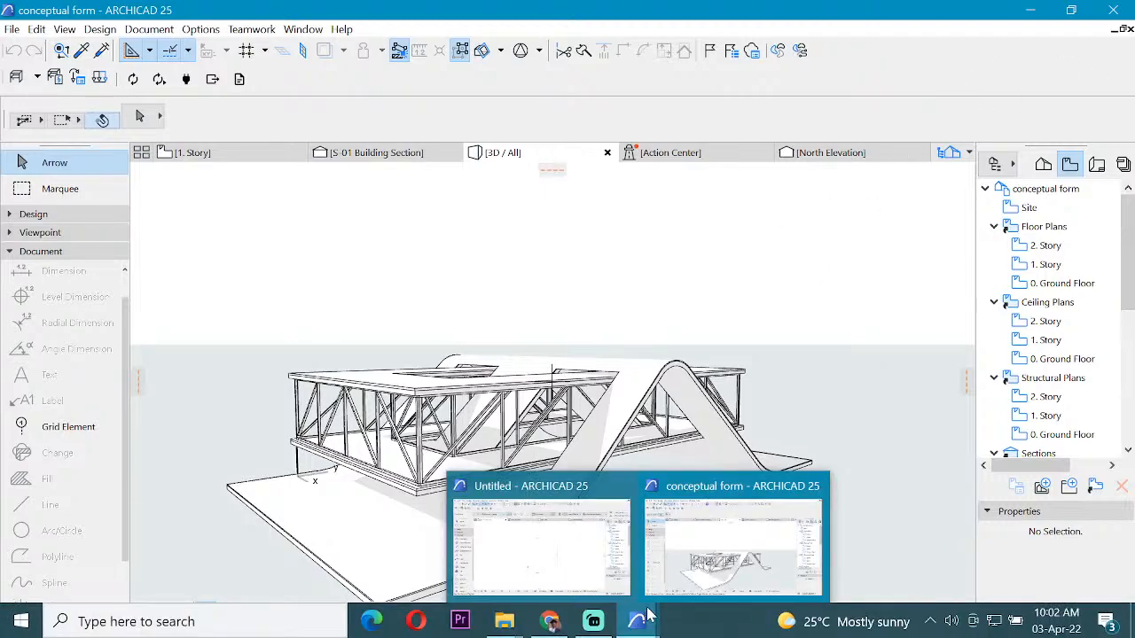
left_click(553, 567)
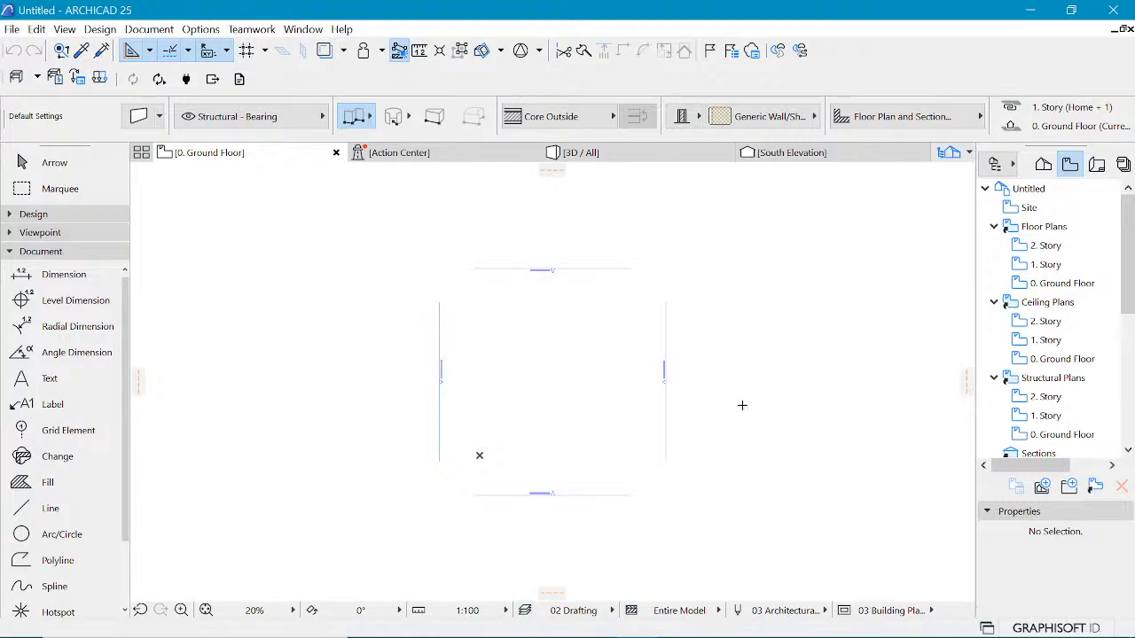
Step: Activate the Polyline tool from the Document tool group on the ground floor plan
scroll(625, 378, "up", 2)
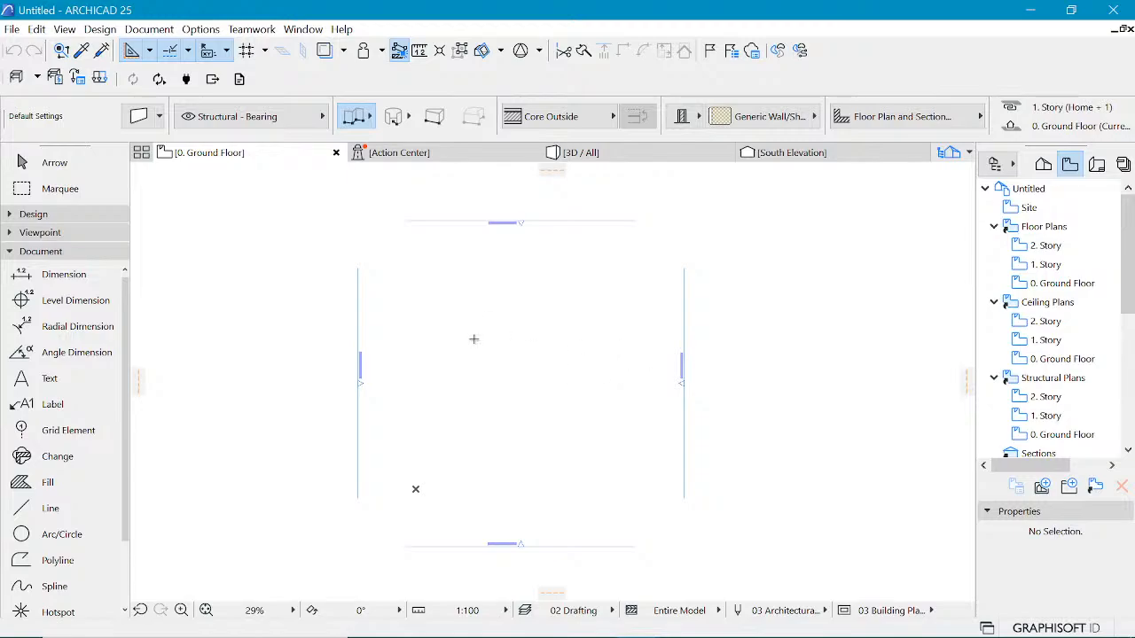
left_click(46, 256)
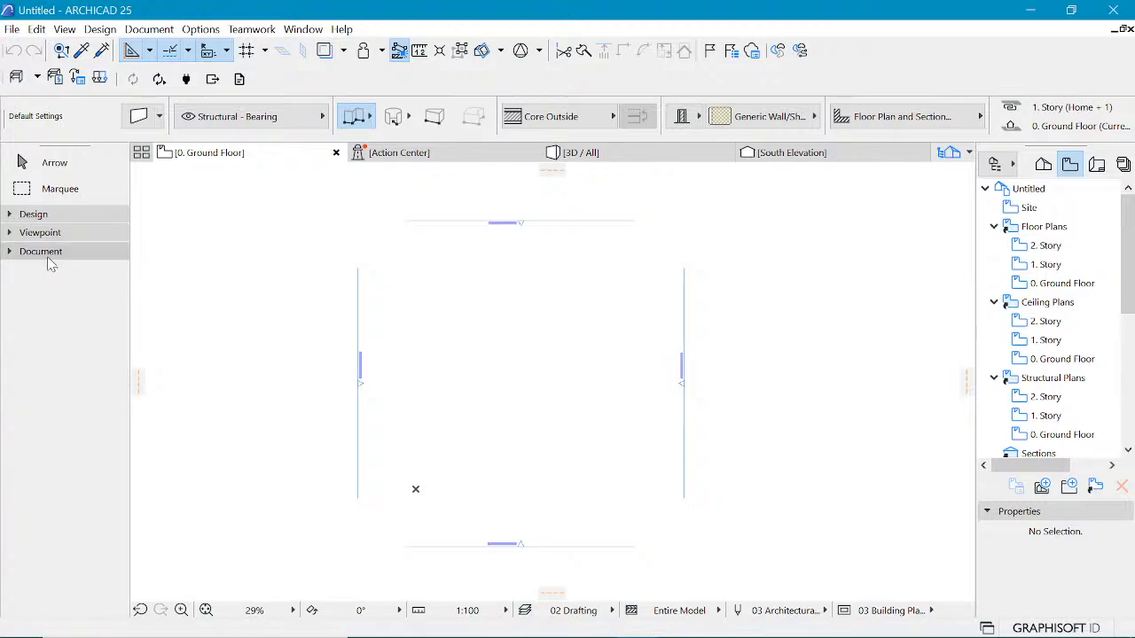
left_click(51, 257)
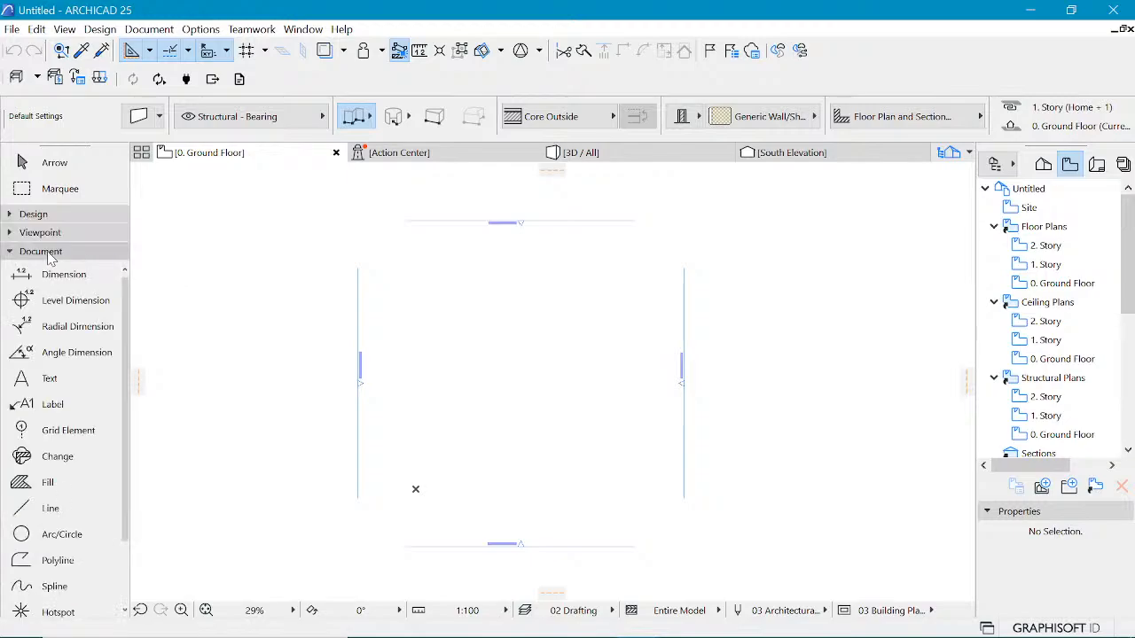
left_click(58, 560)
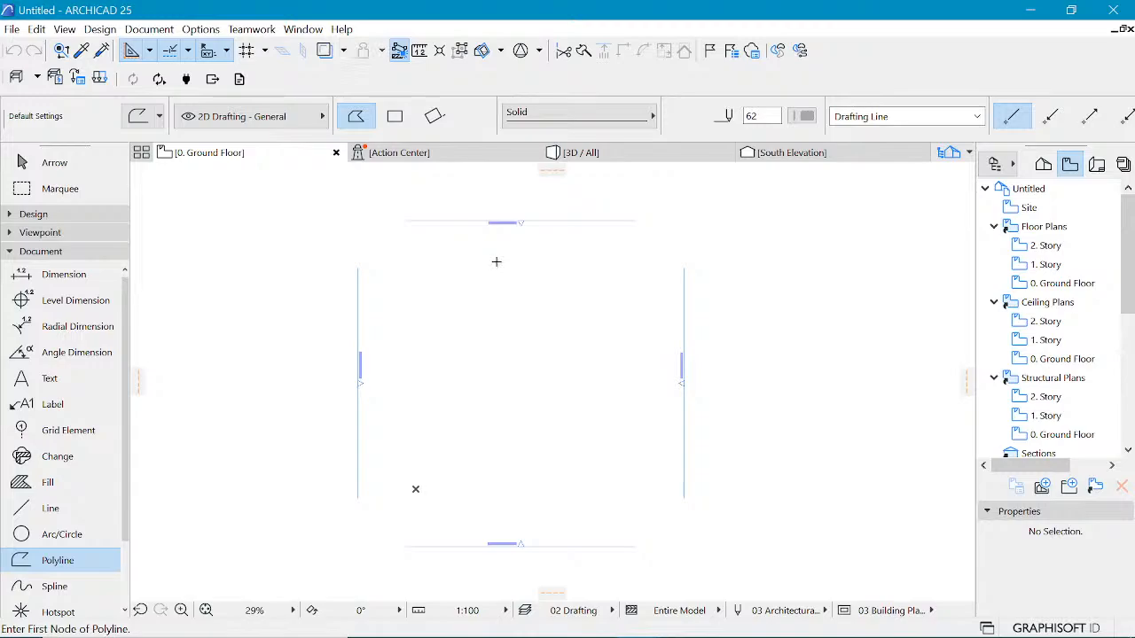
scroll(565, 292, "up", 1)
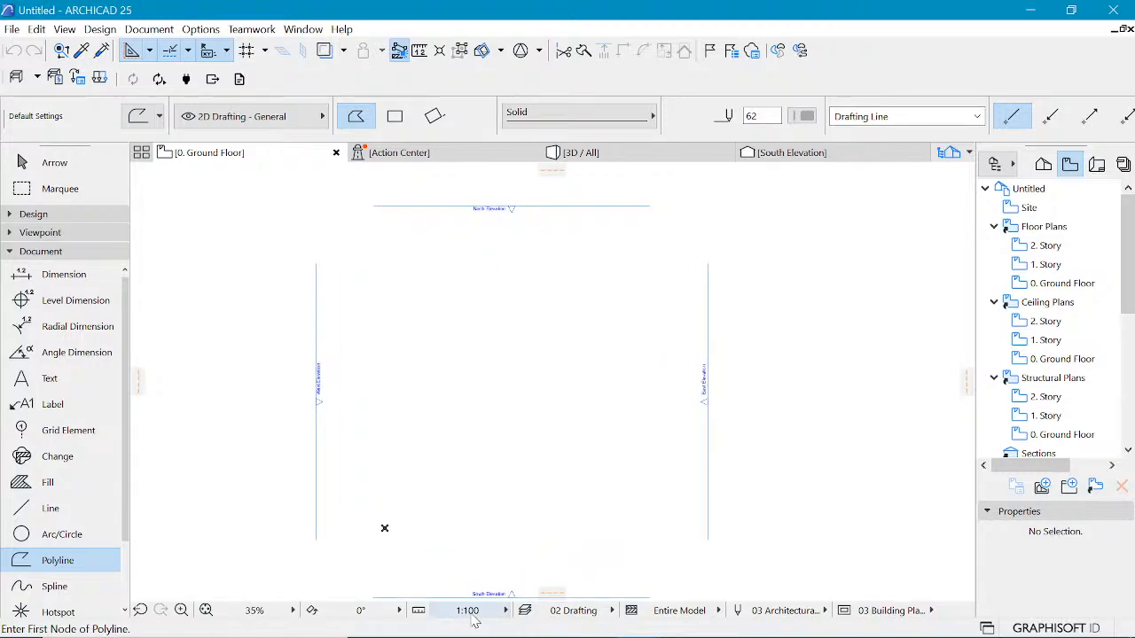
Step: Open the reference image IMG-20220323-WA0015.jpg from the Ref image folder and examine the building form
mouse_move(564, 636)
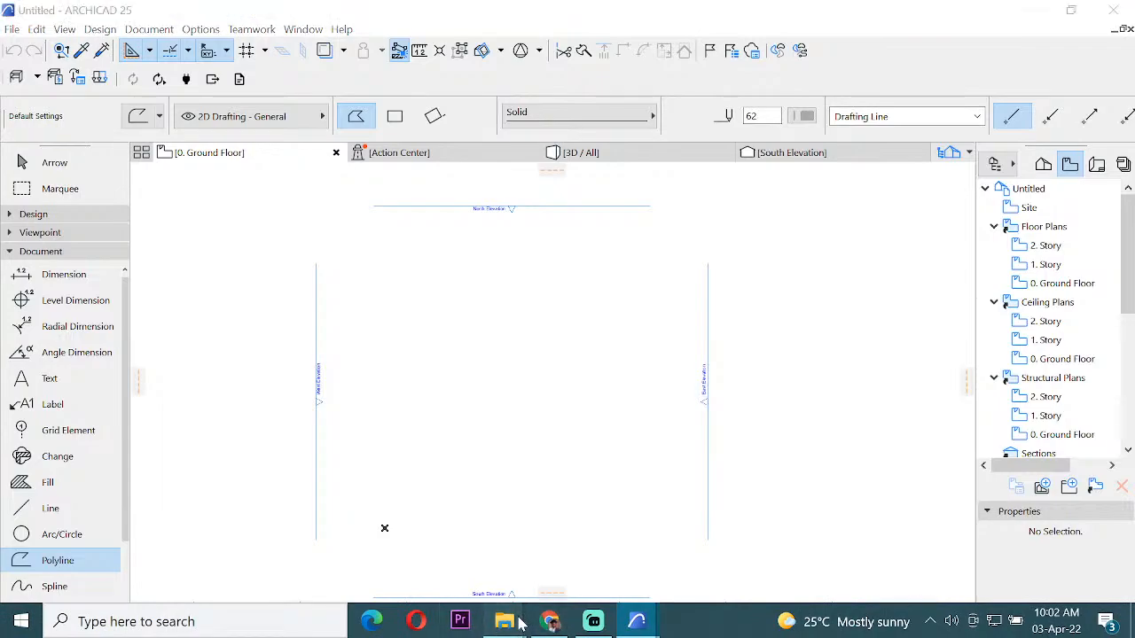
mouse_move(504, 621)
left_click(568, 552)
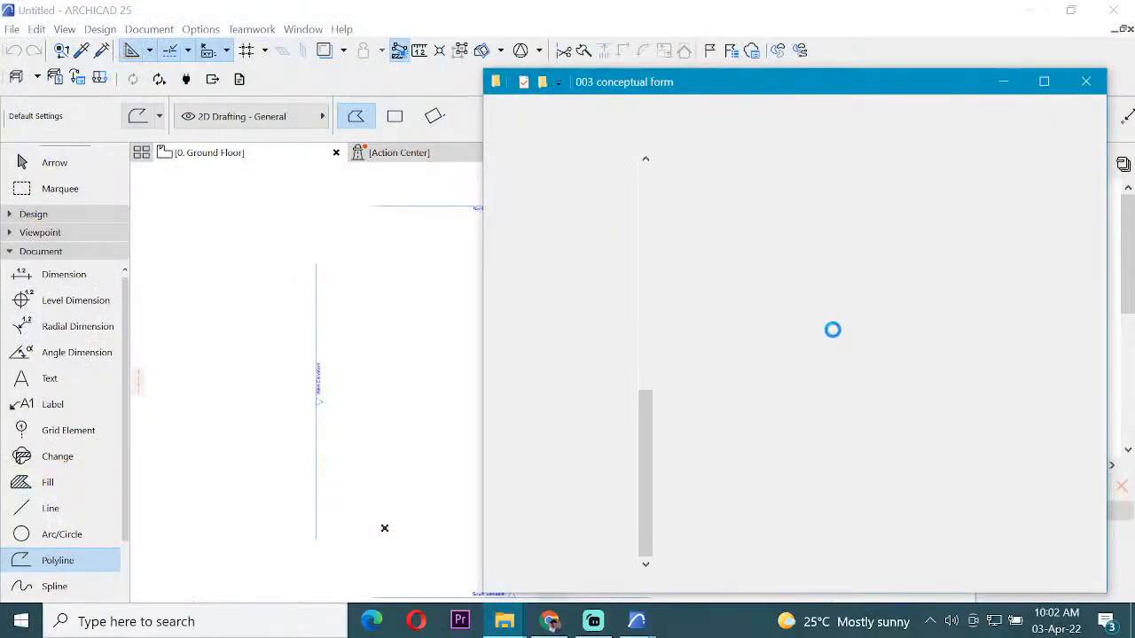
double_click(730, 217)
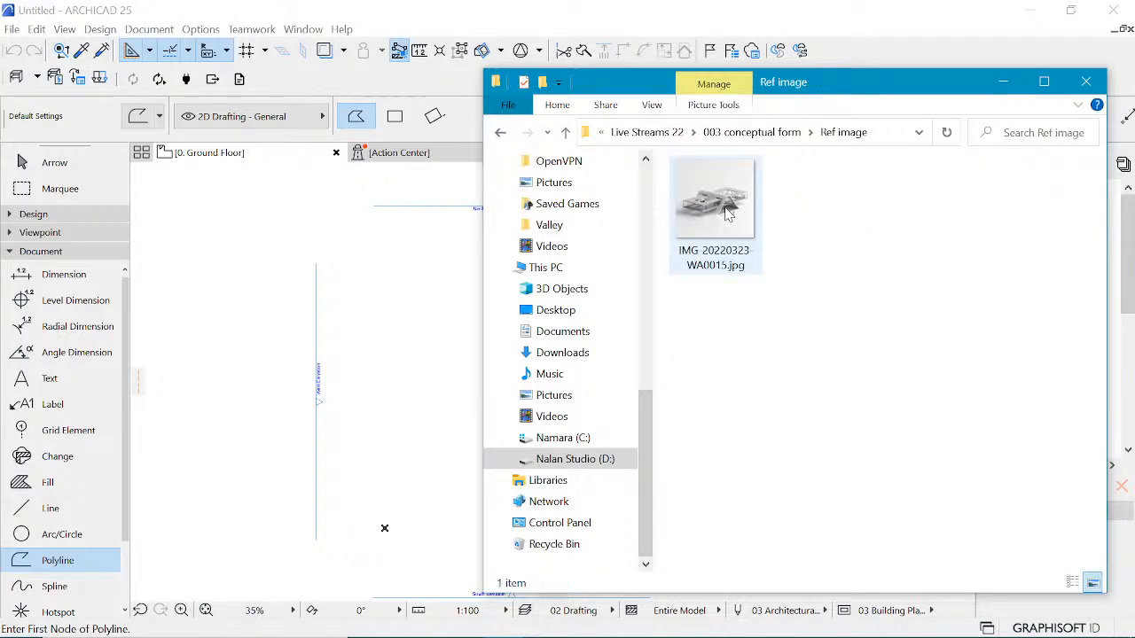
left_click(720, 213)
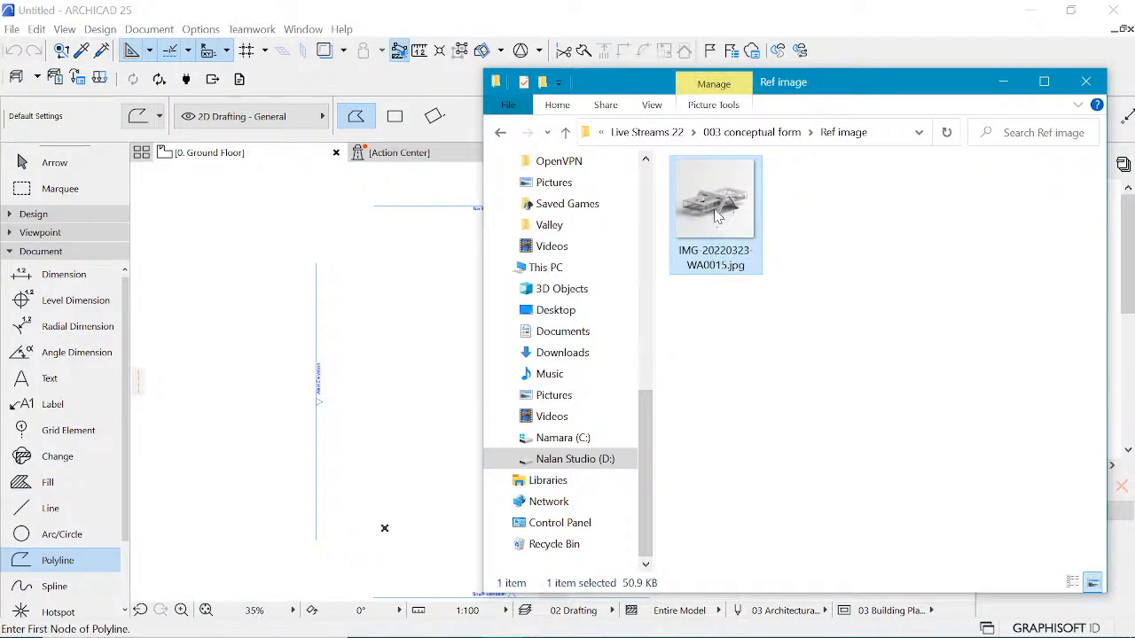
double_click(717, 216)
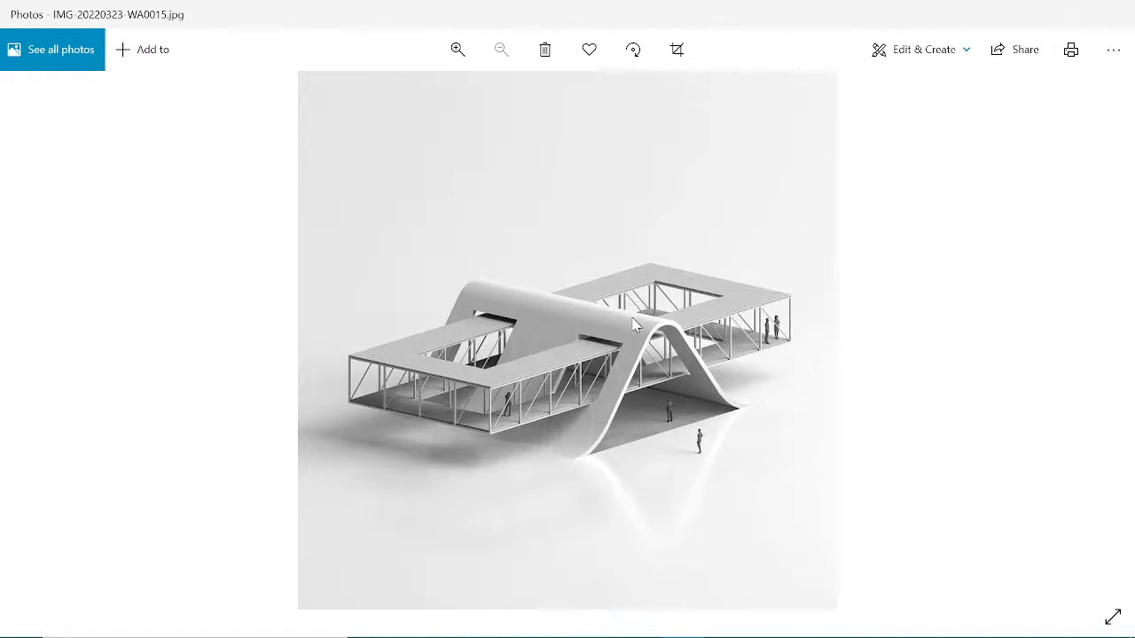
scroll(625, 359, "up", 2)
scroll(887, 392, "up", 1)
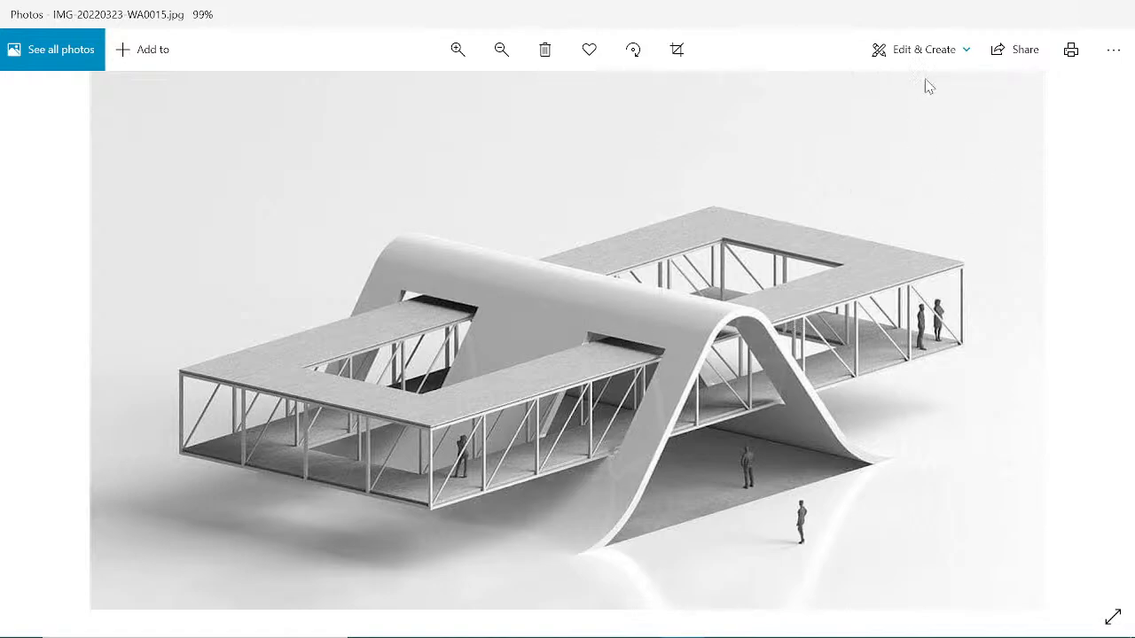
left_click(1028, 22)
left_click(1007, 13)
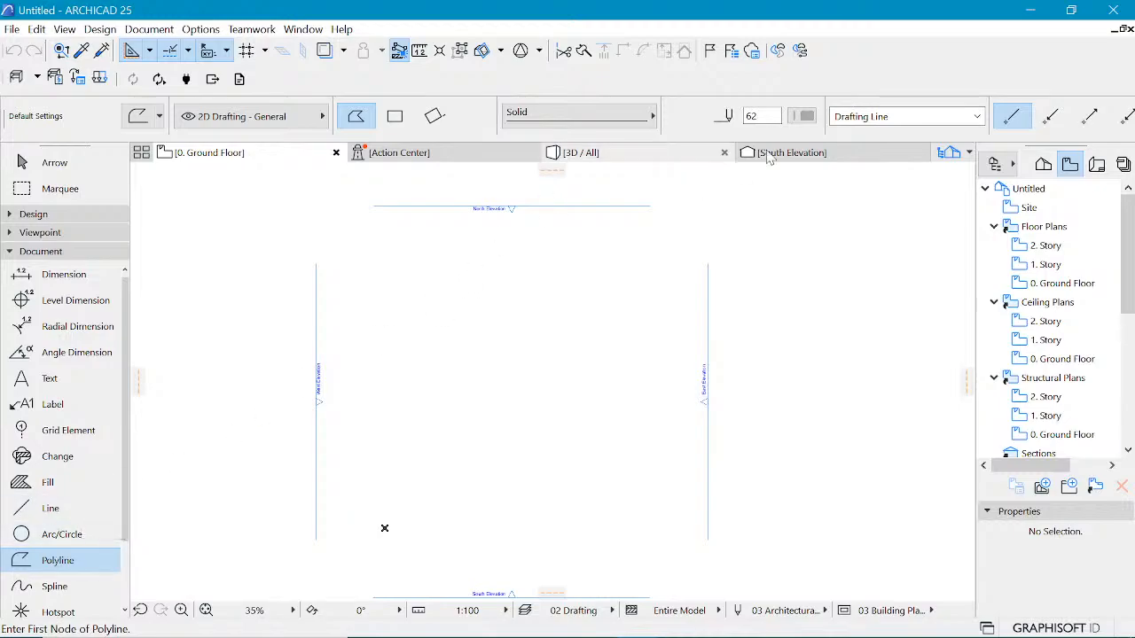
Step: Set the polyline pen to 20 and choose the rectangular geometry method
left_click(807, 121)
left_click(807, 149)
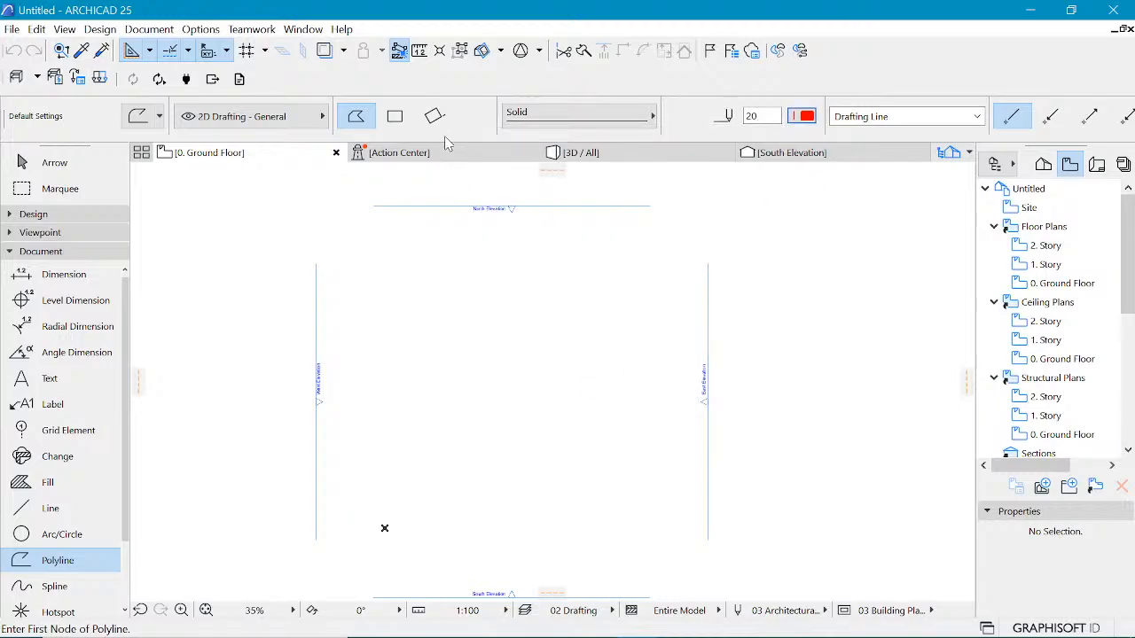
left_click(394, 121)
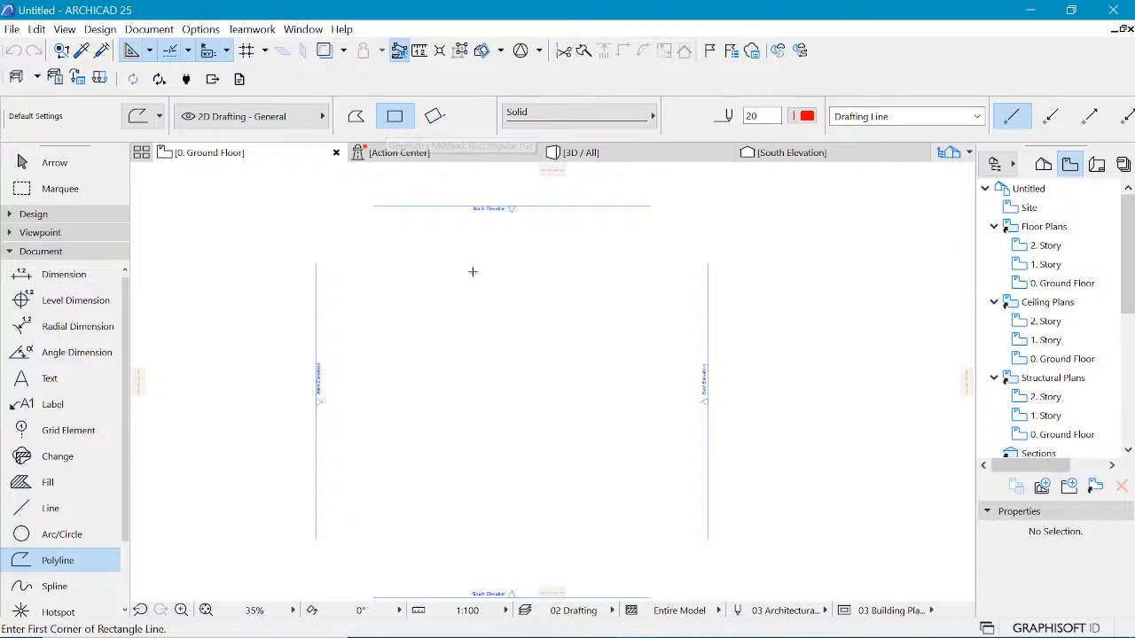
scroll(464, 298, "down", 3)
scroll(464, 298, "up", 1)
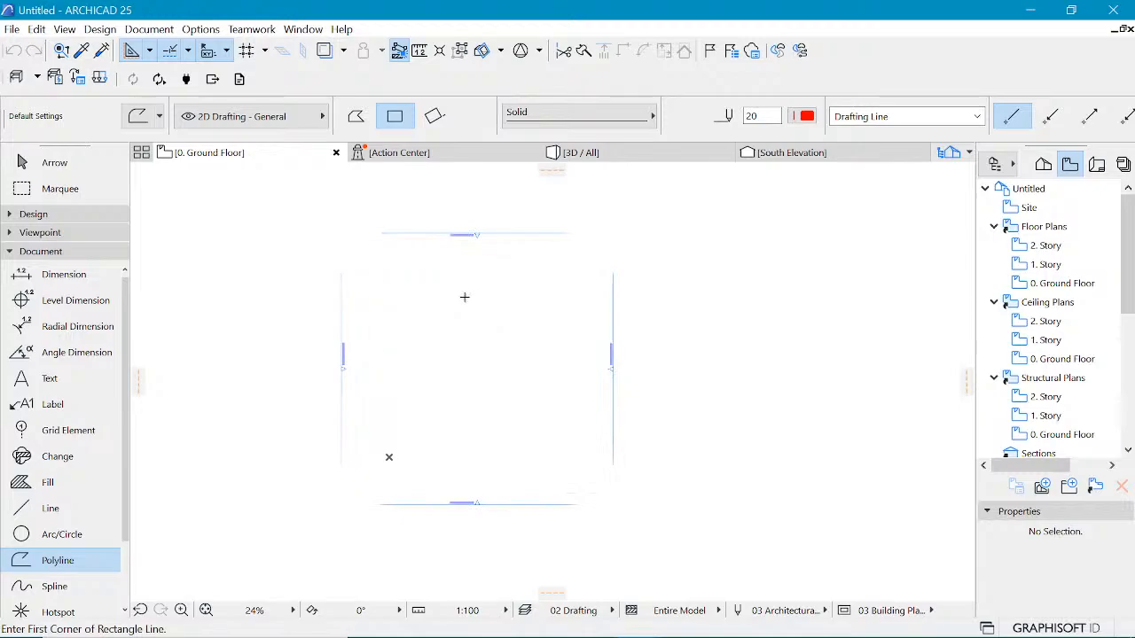
left_click(376, 211)
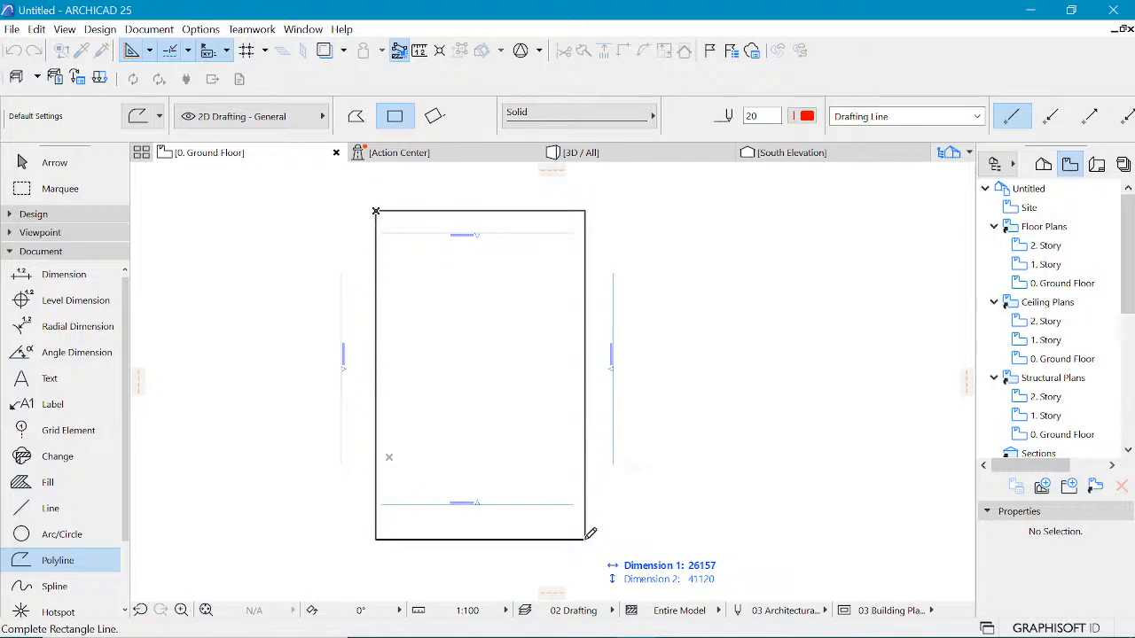
key("Escape")
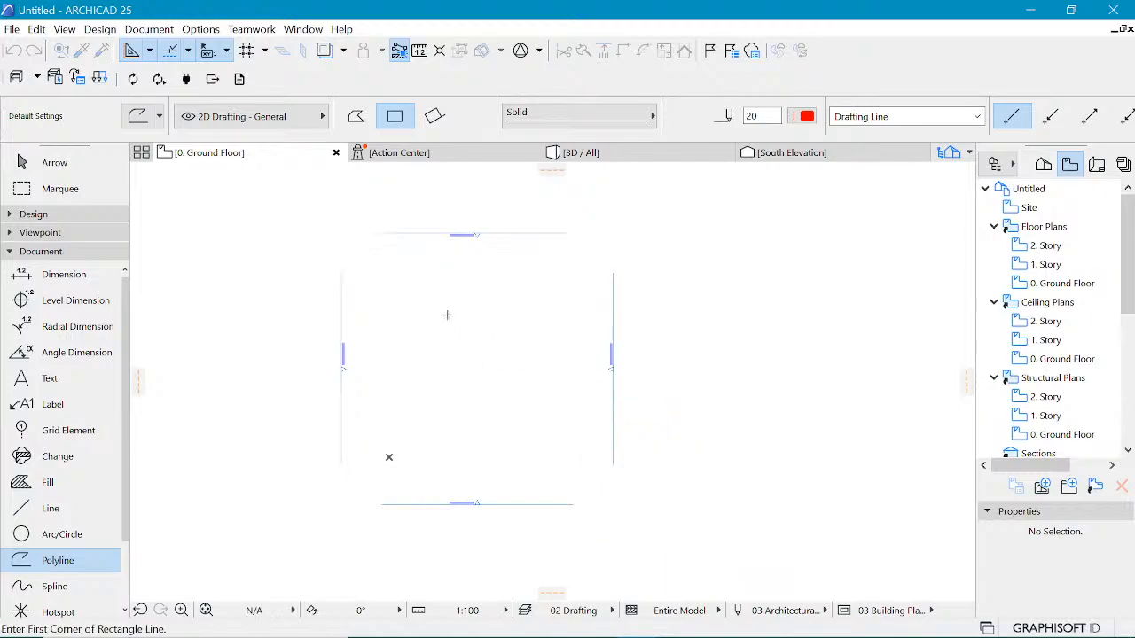
left_click(400, 259)
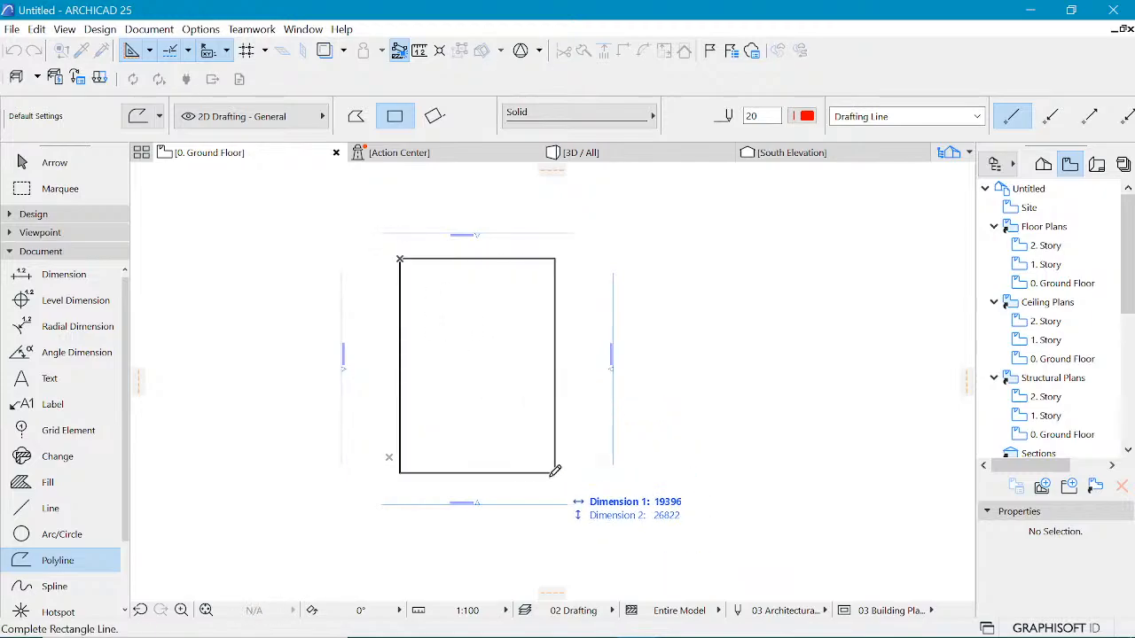
key("Escape")
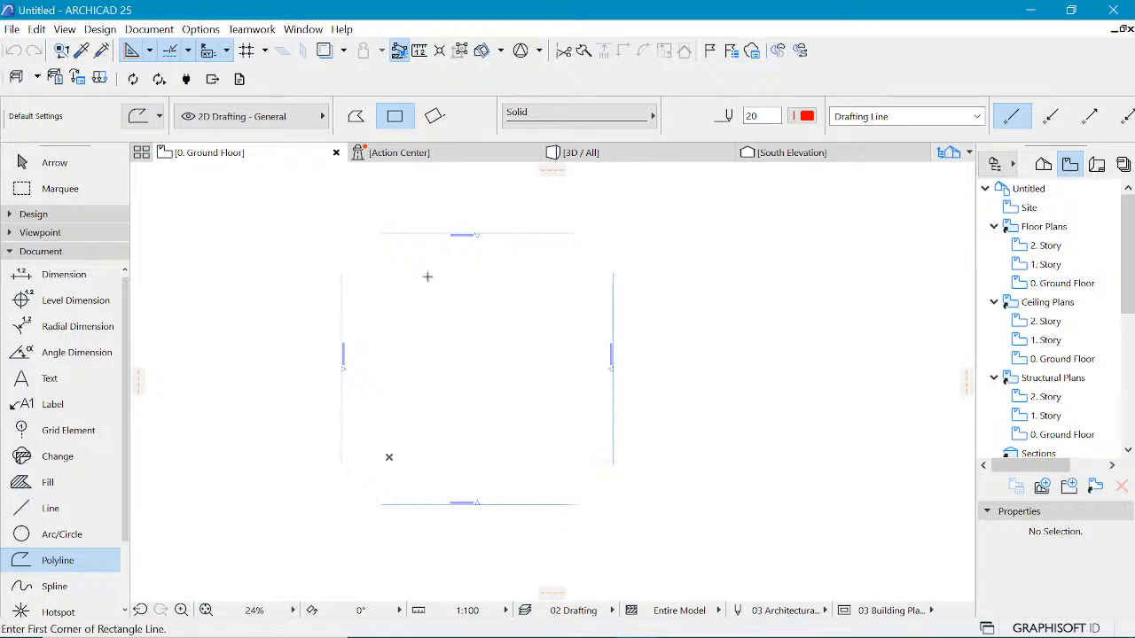
Step: Draw a rectangular polyline 15000 wide and 30000 long on the floor plan
left_click(407, 255)
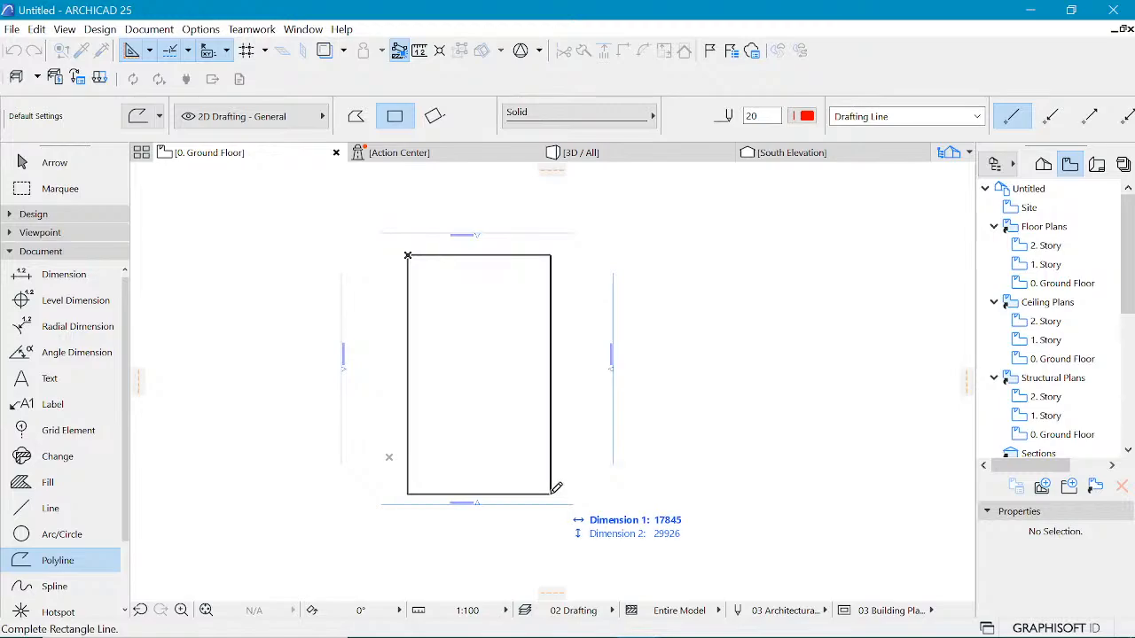
key("Tab")
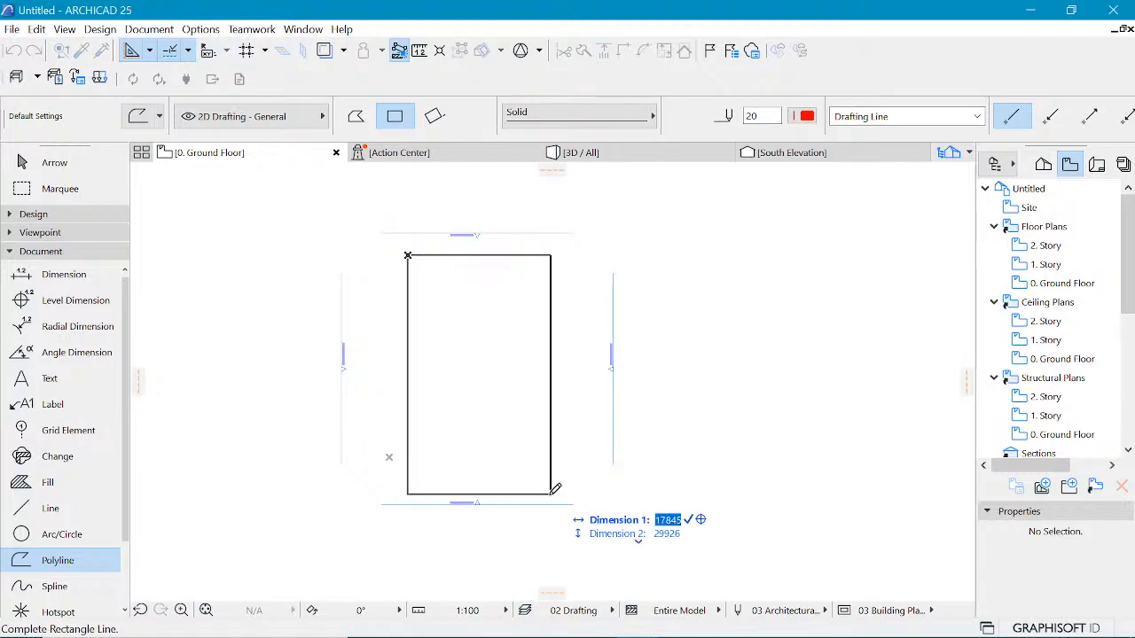
type("15000")
key("Tab")
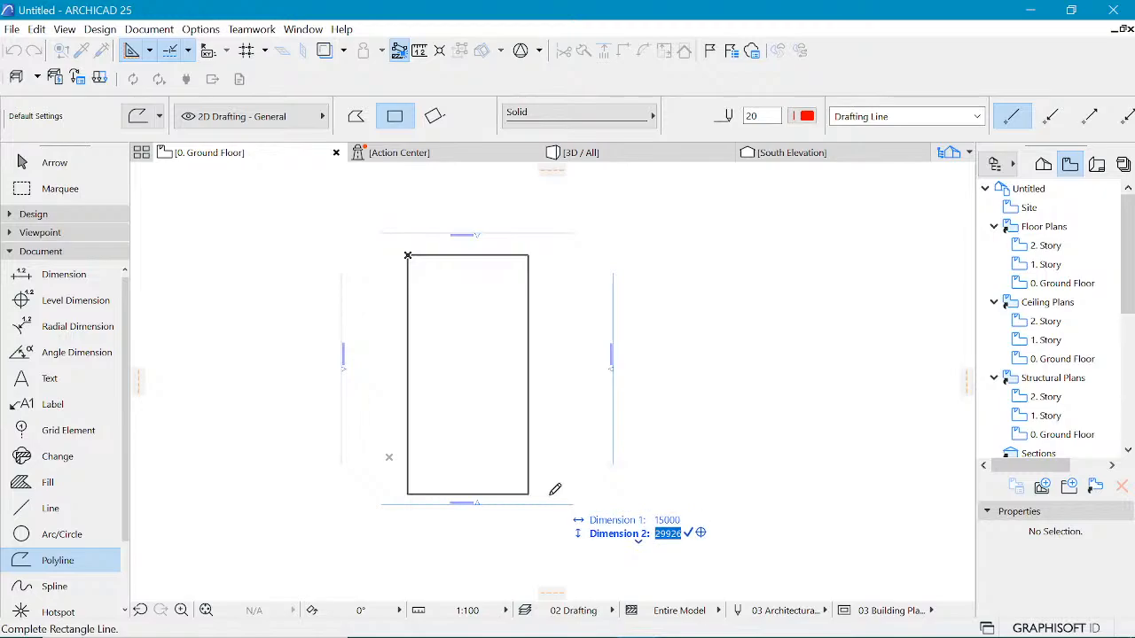
type("3")
key("Return")
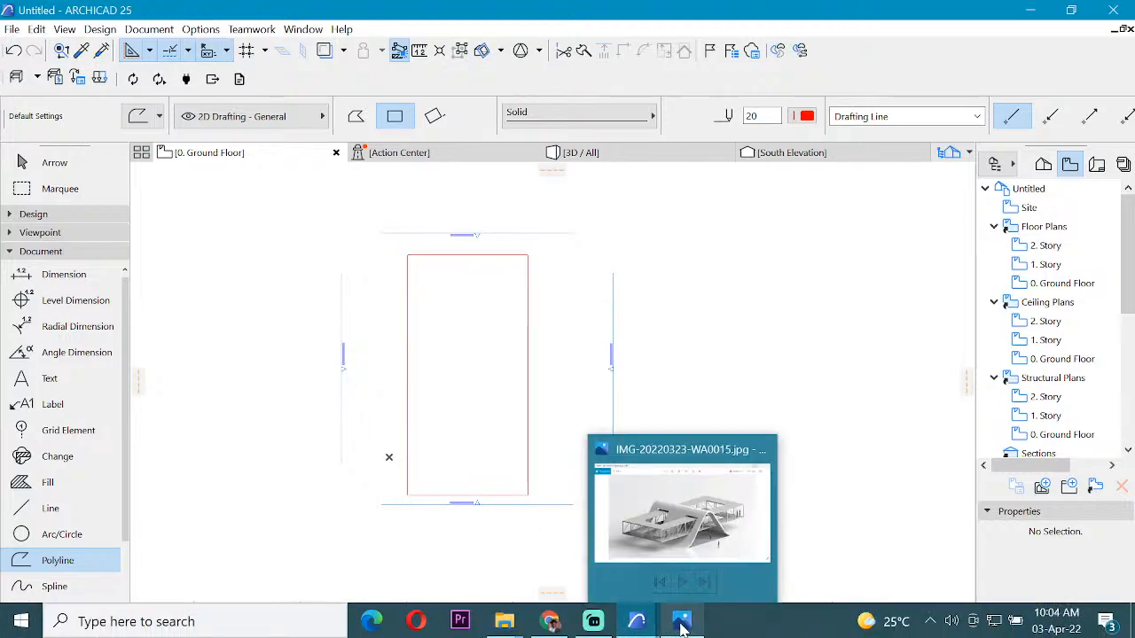
Step: Compare against the reference image, then move the rectangle polyline slightly up and to the right
left_click(702, 532)
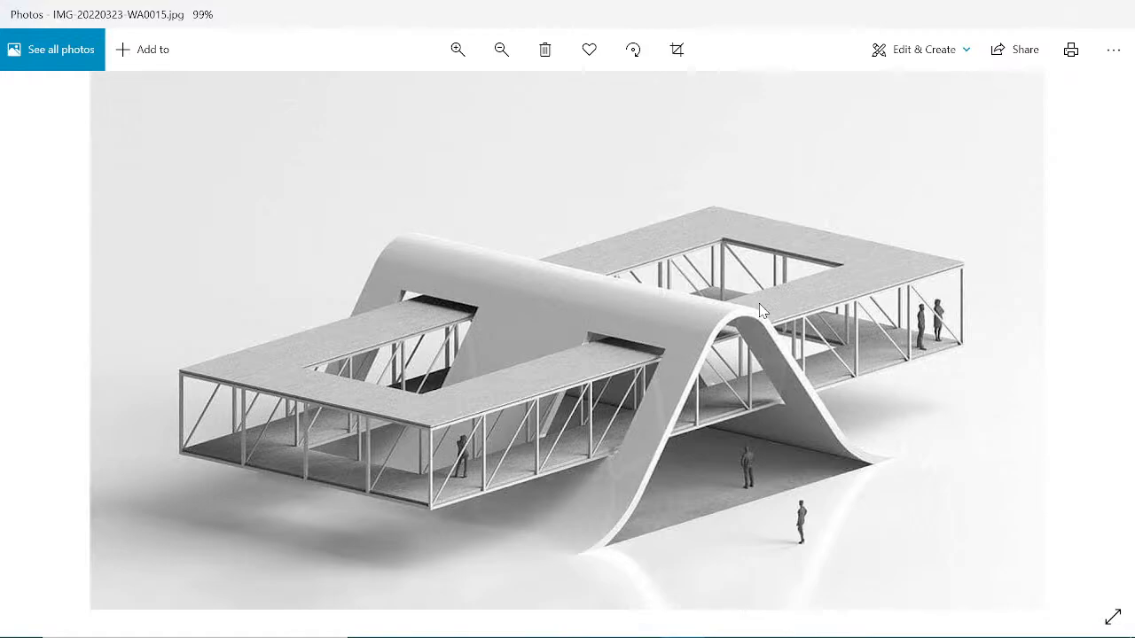
left_click(1034, 12)
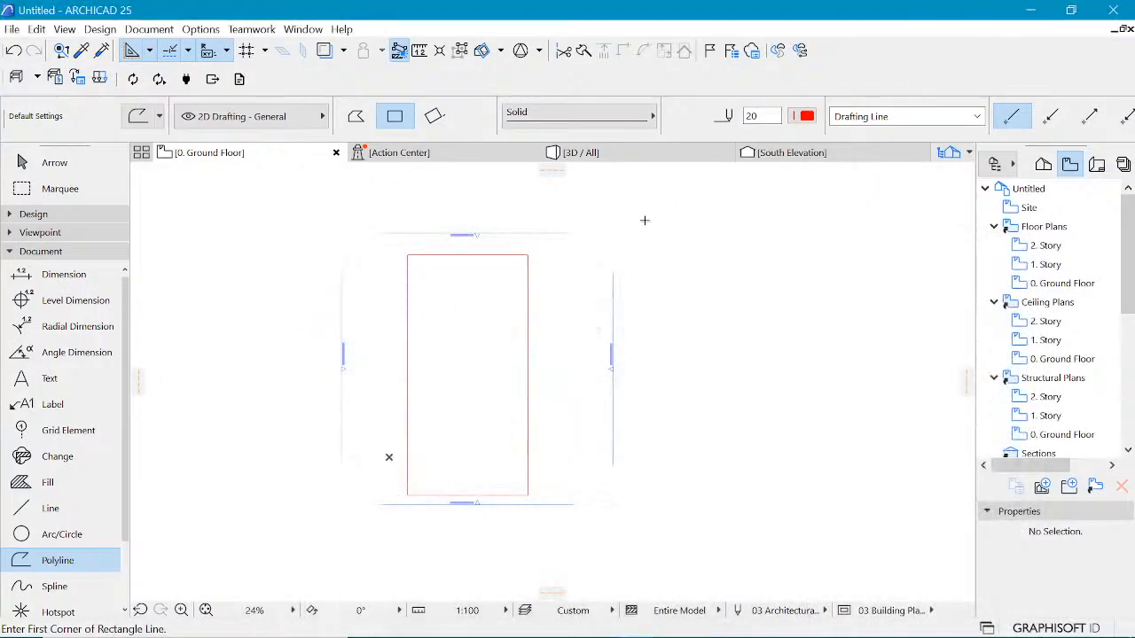
left_click(529, 253, "shift")
key("ctrl+d")
left_click(527, 255)
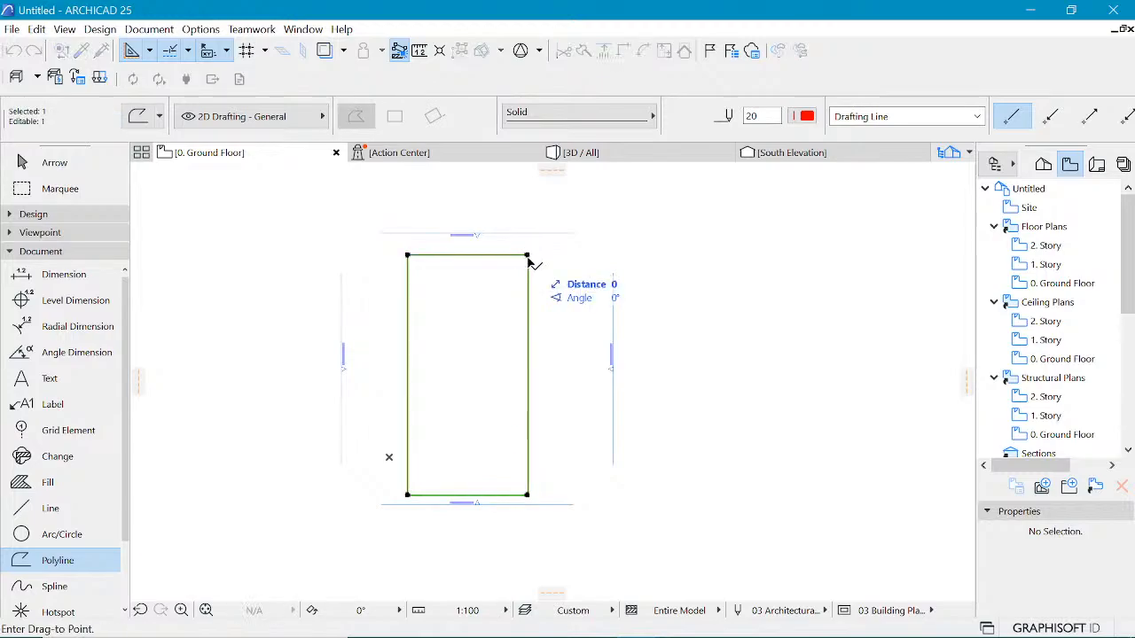
left_click(543, 249)
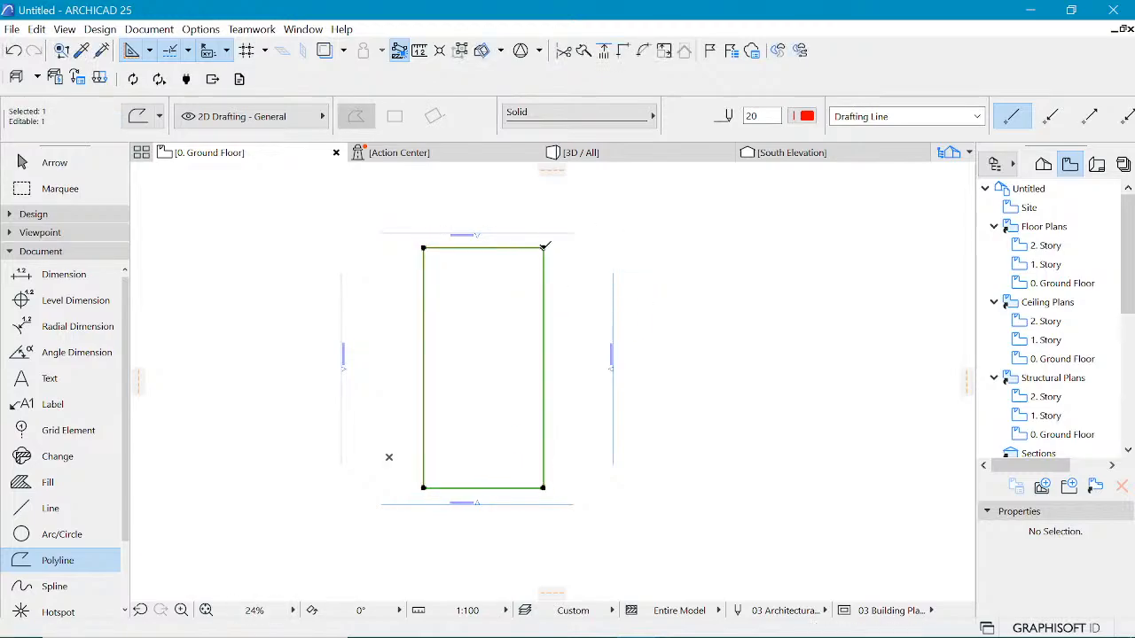
key("ctrl+d")
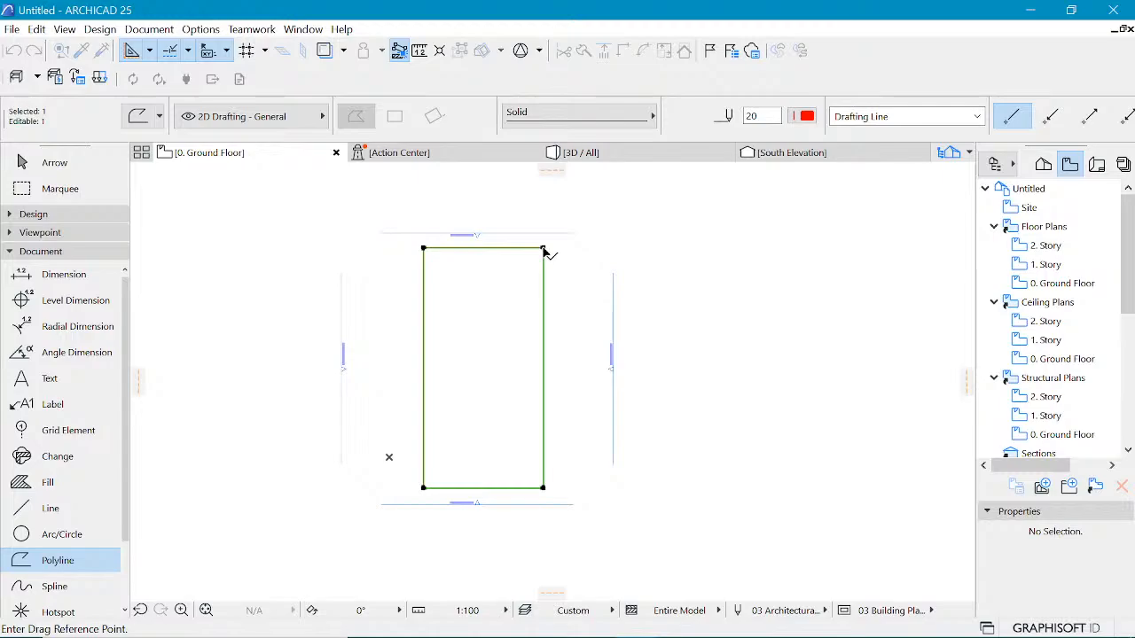
key("ctrl")
left_click(543, 249)
left_click(544, 249)
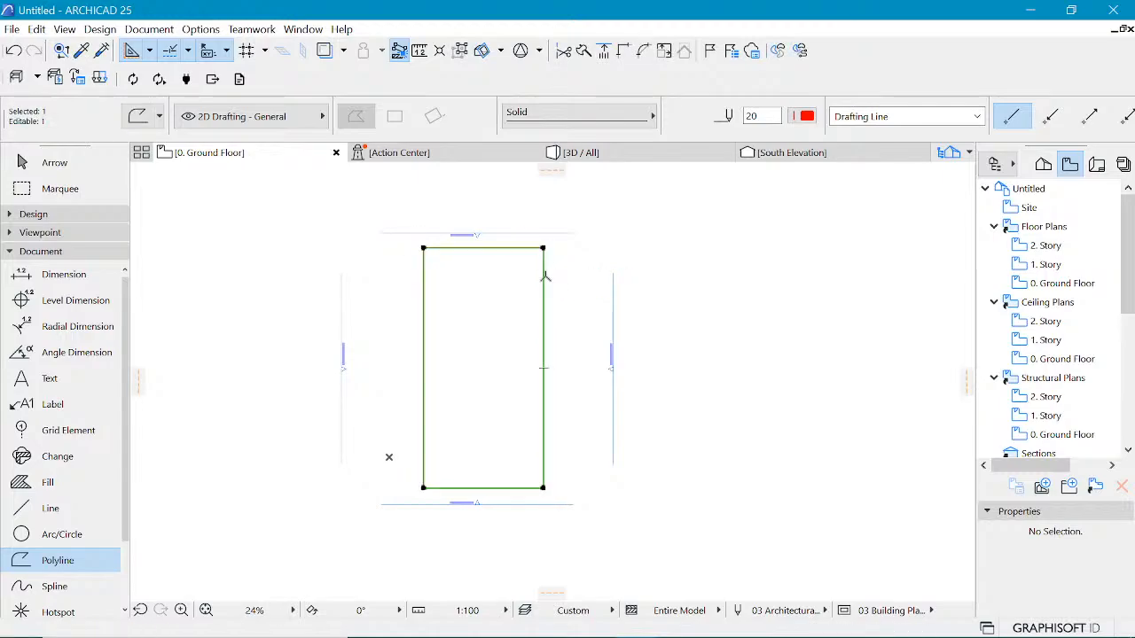
Step: Offset all edges of the rectangle polyline outward by 12000 to create a larger surrounding outline
left_click(545, 277)
left_click(709, 335)
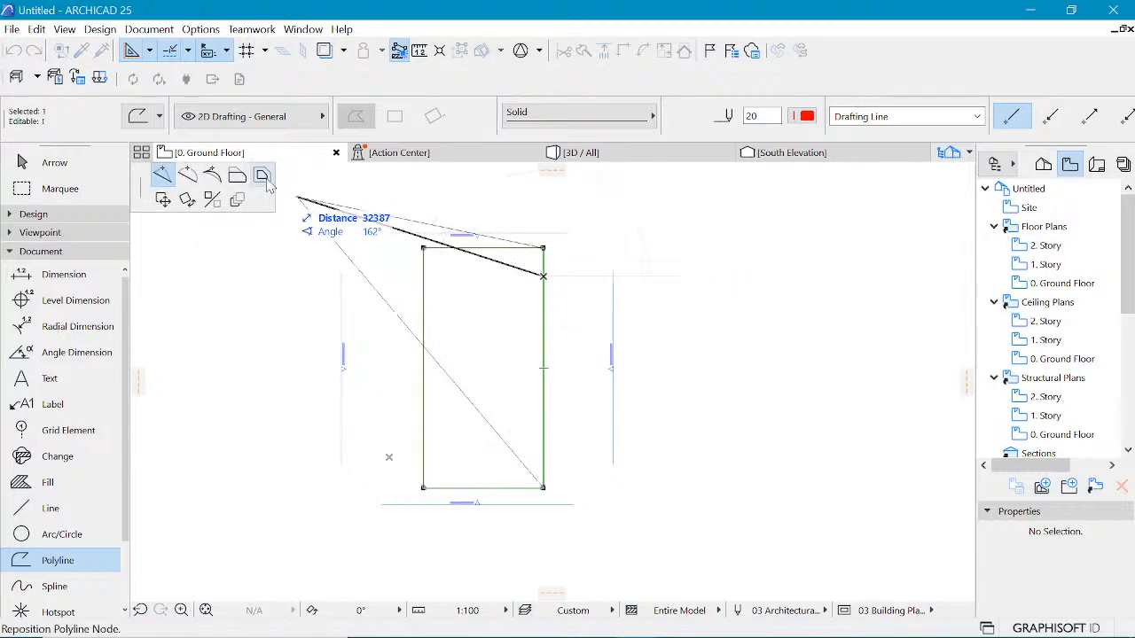
left_click(264, 176)
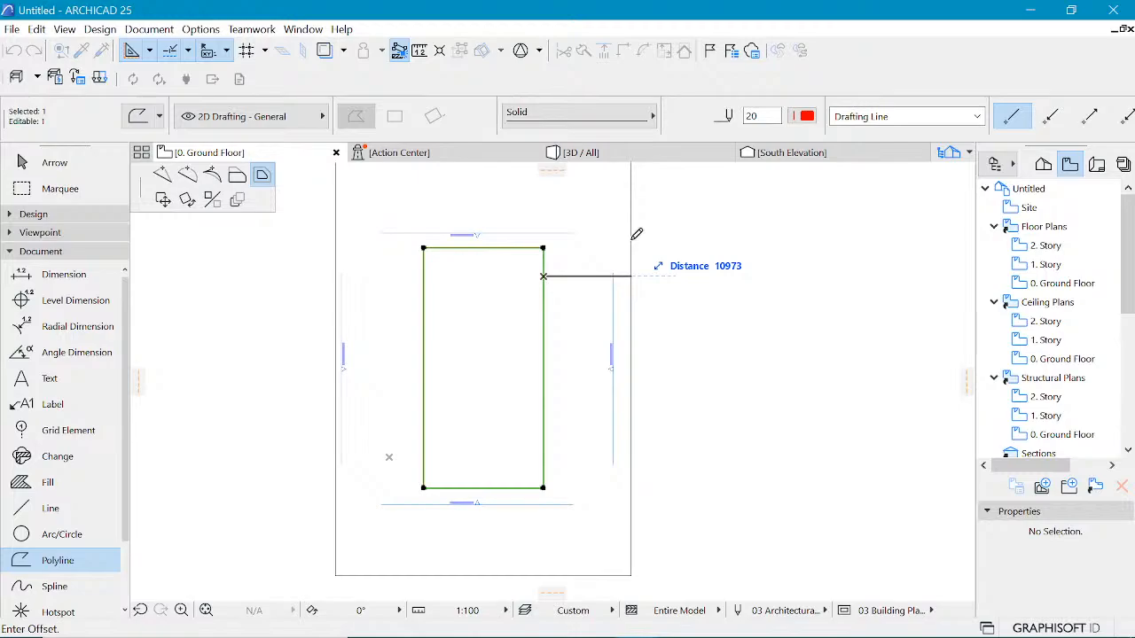
key("Tab")
type("12000")
key("Return")
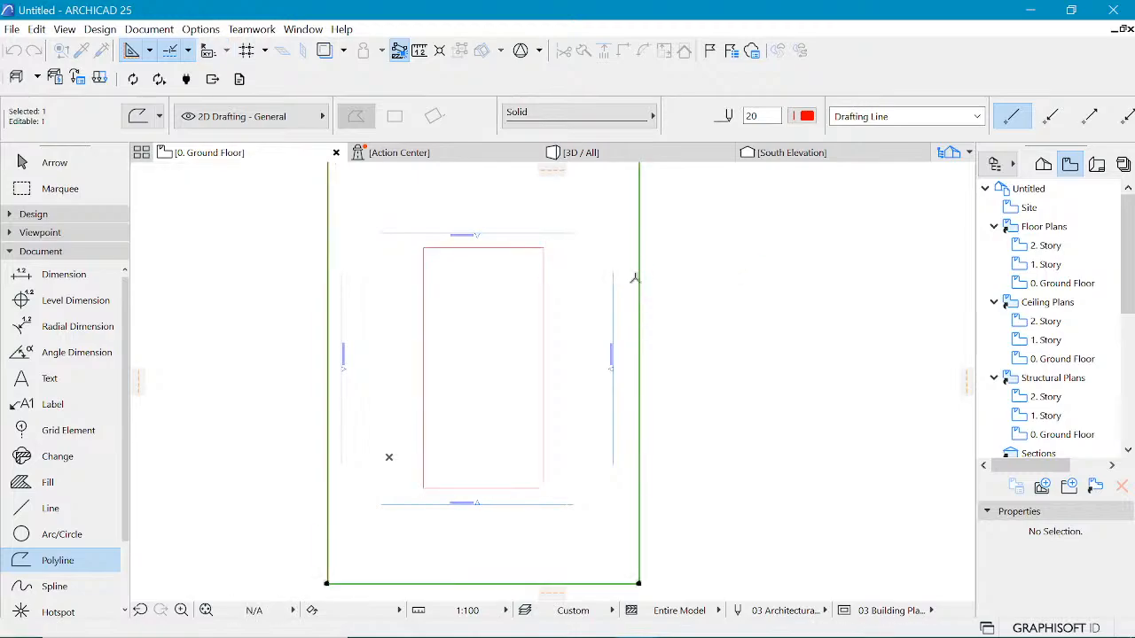
scroll(630, 278, "down", 4)
key("Escape")
scroll(541, 382, "up", 3)
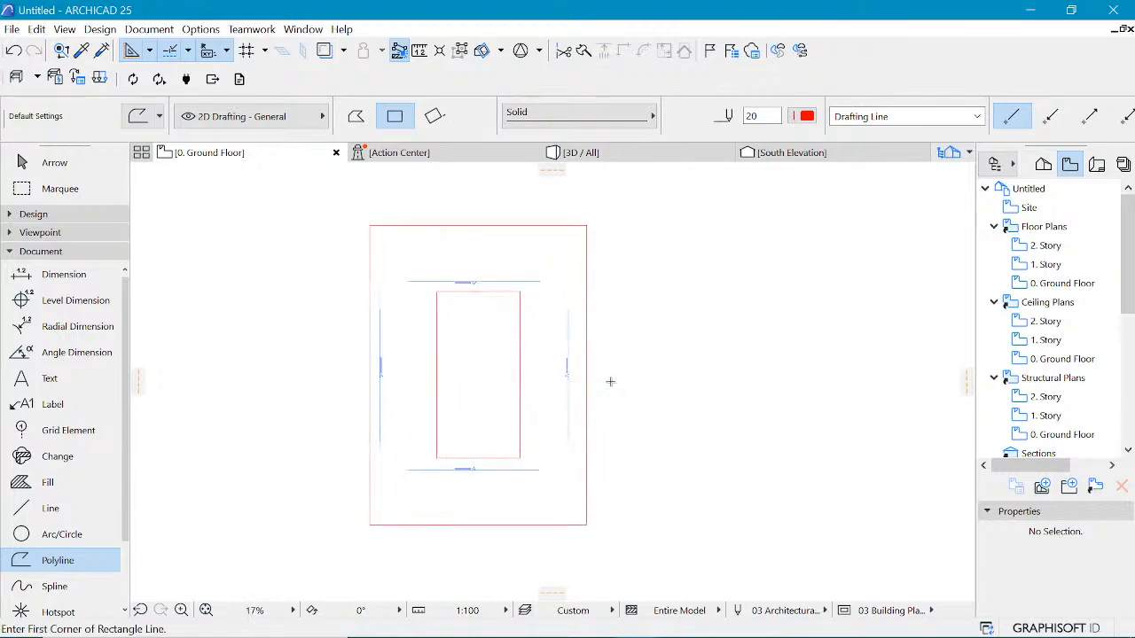
Step: Offset all edges of the outer rectangle inward slightly to shrink it
left_click(598, 366, "shift")
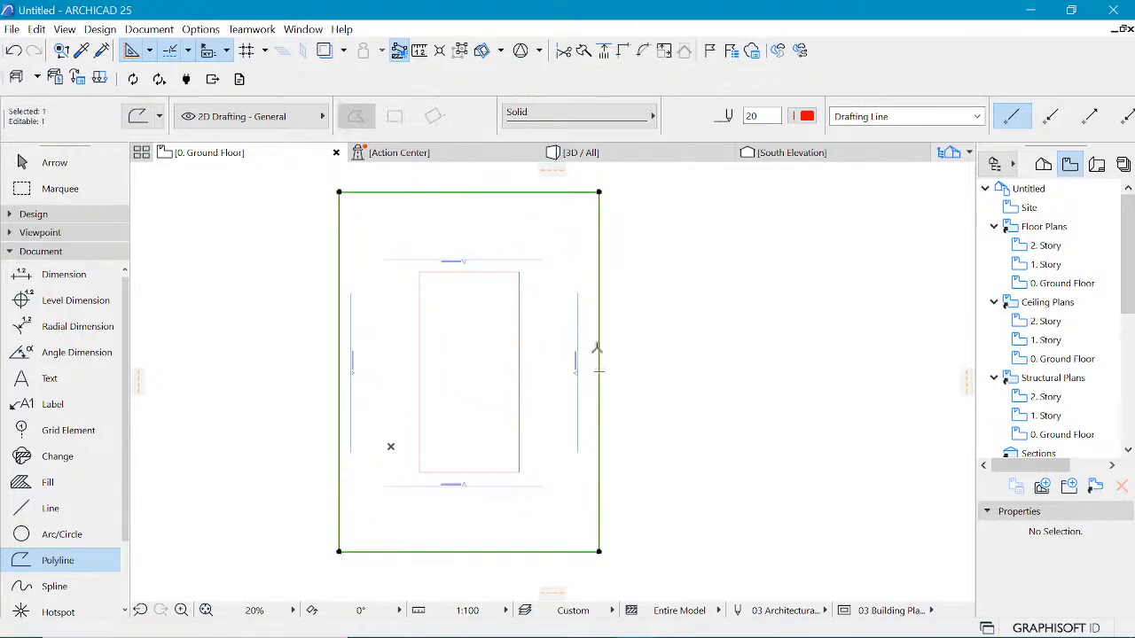
left_click(599, 349)
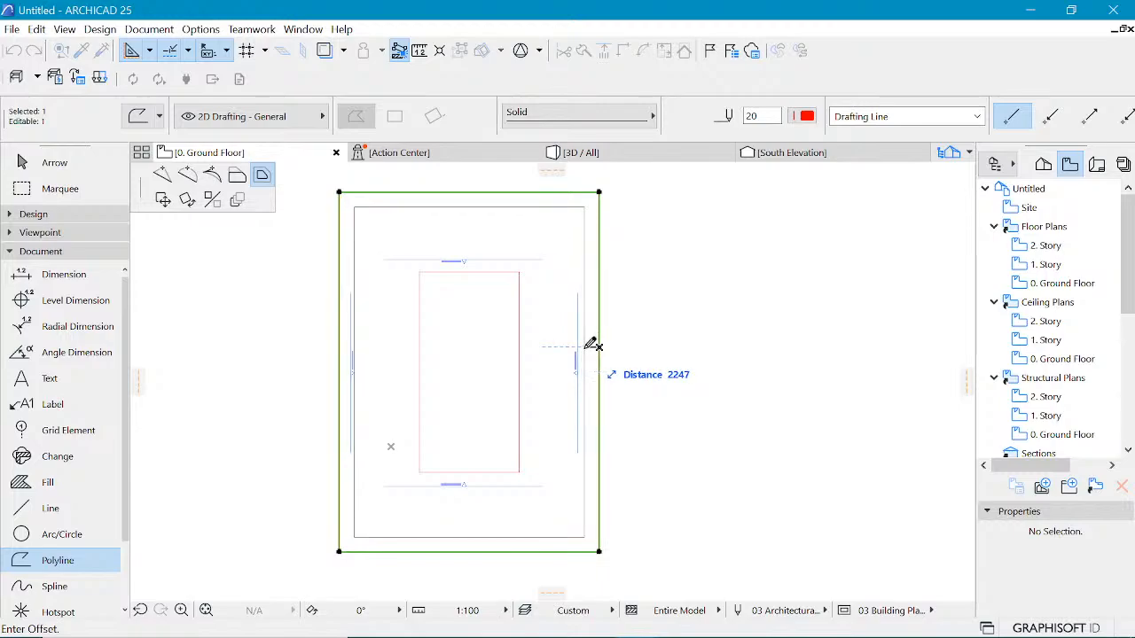
type("100")
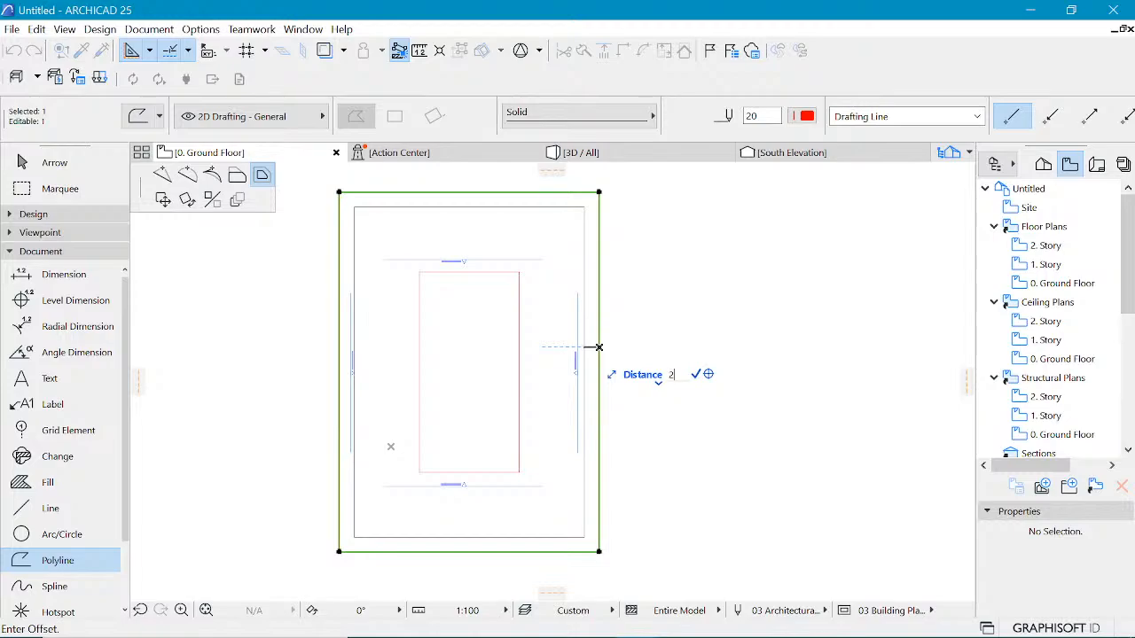
key("Return")
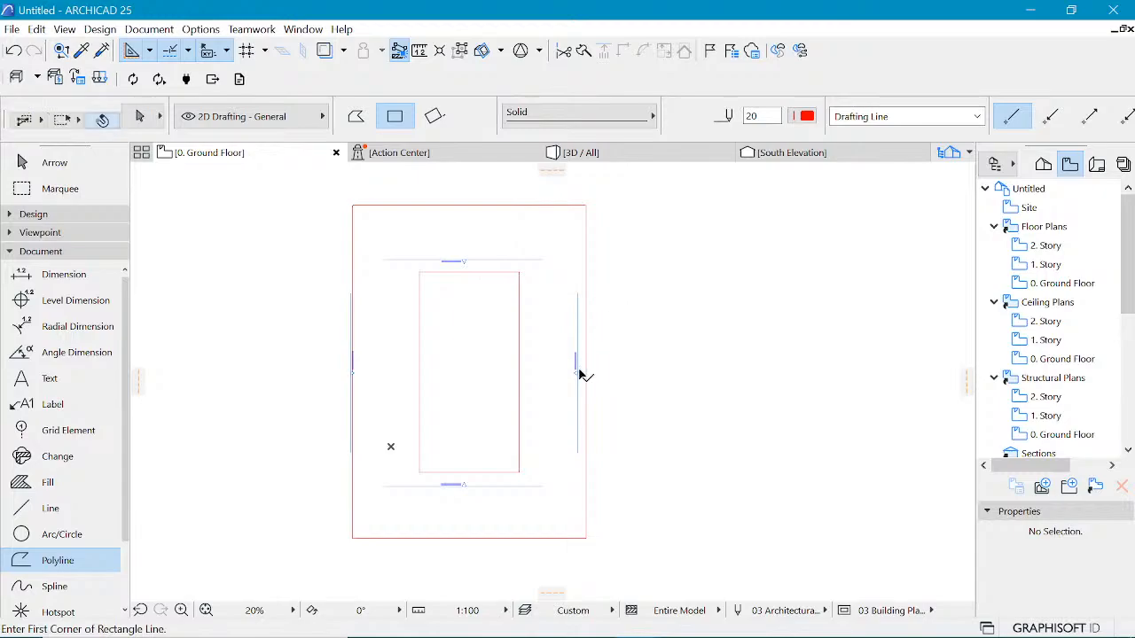
Step: Move the east, north and west elevation markers outward so they sit beyond the outer outline
left_click(577, 366, "shift")
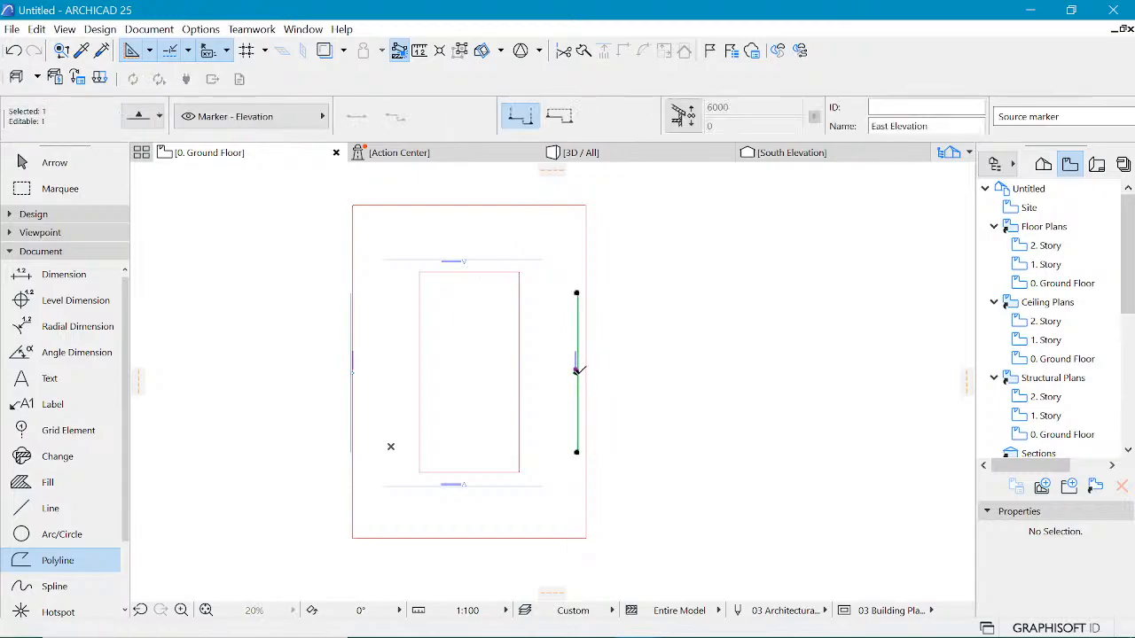
left_click_drag(577, 370, 644, 370)
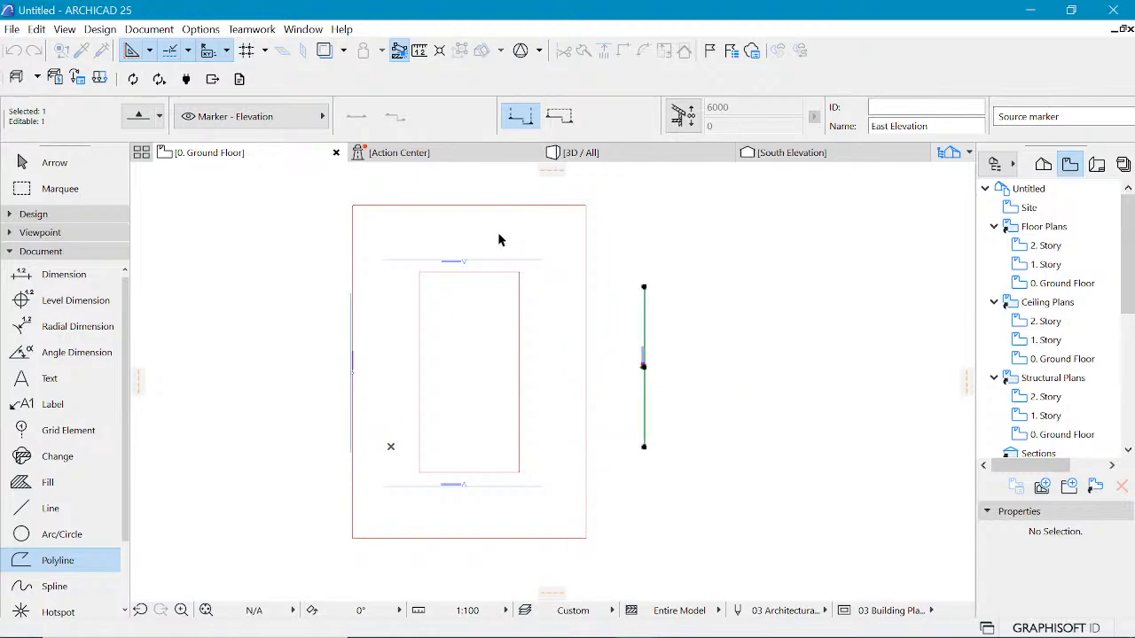
key("Escape")
left_click(465, 261)
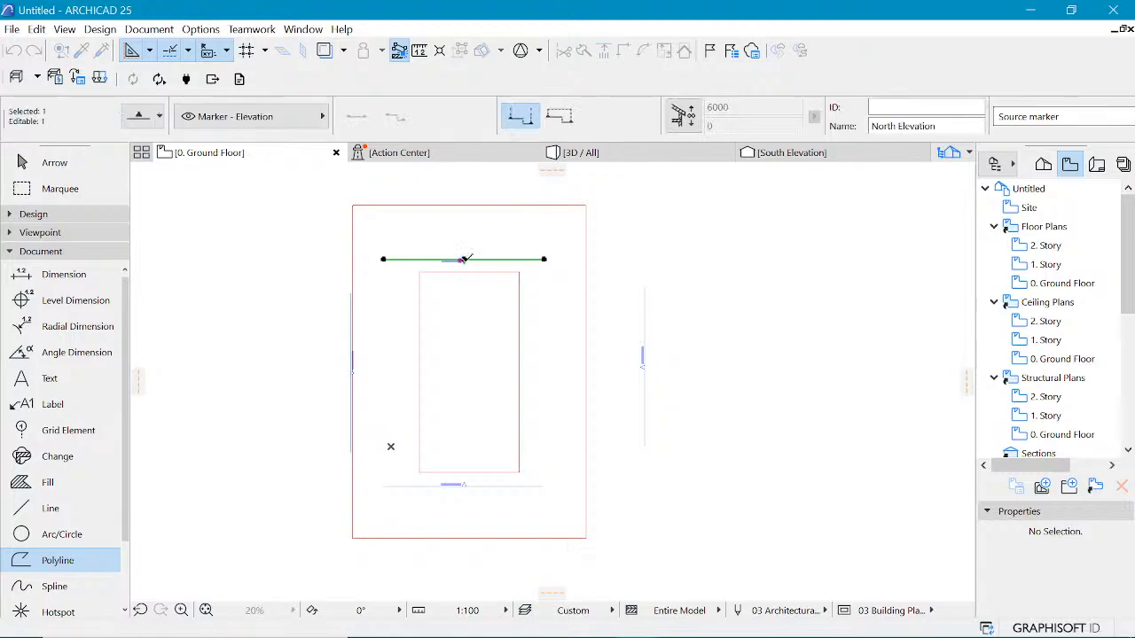
left_click_drag(464, 259, 455, 185)
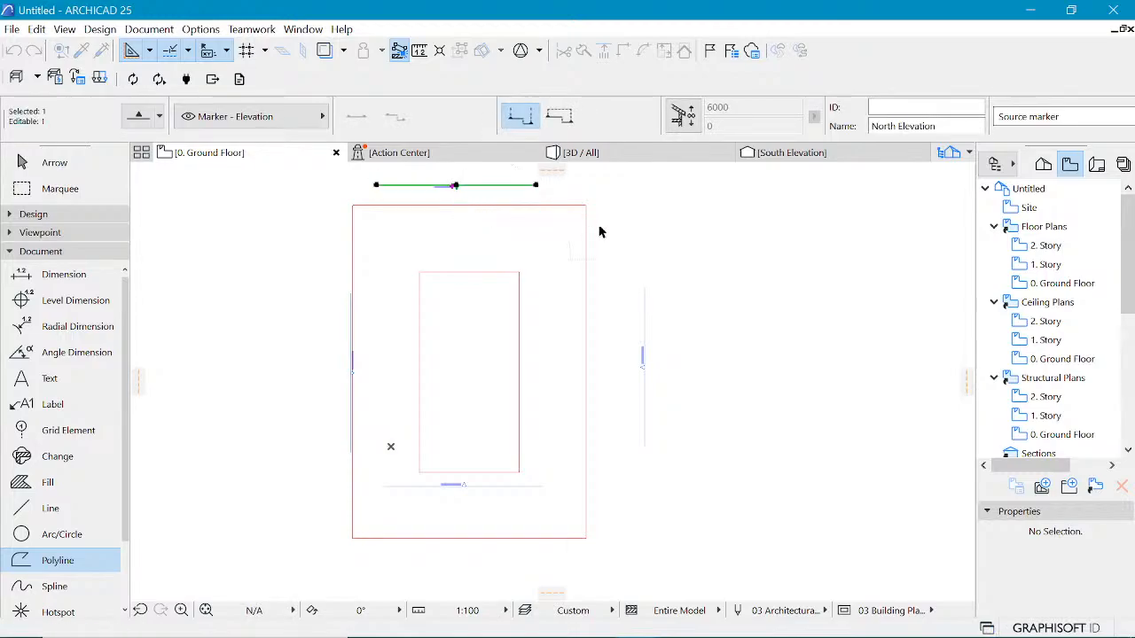
key("Escape")
left_click(353, 305, "shift")
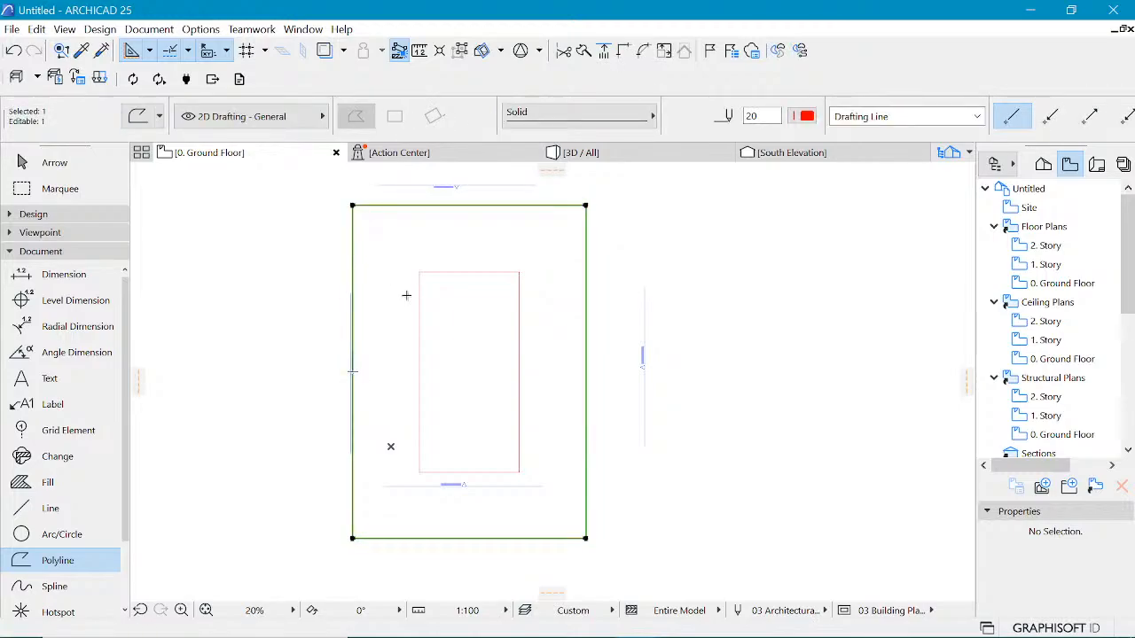
key("Escape")
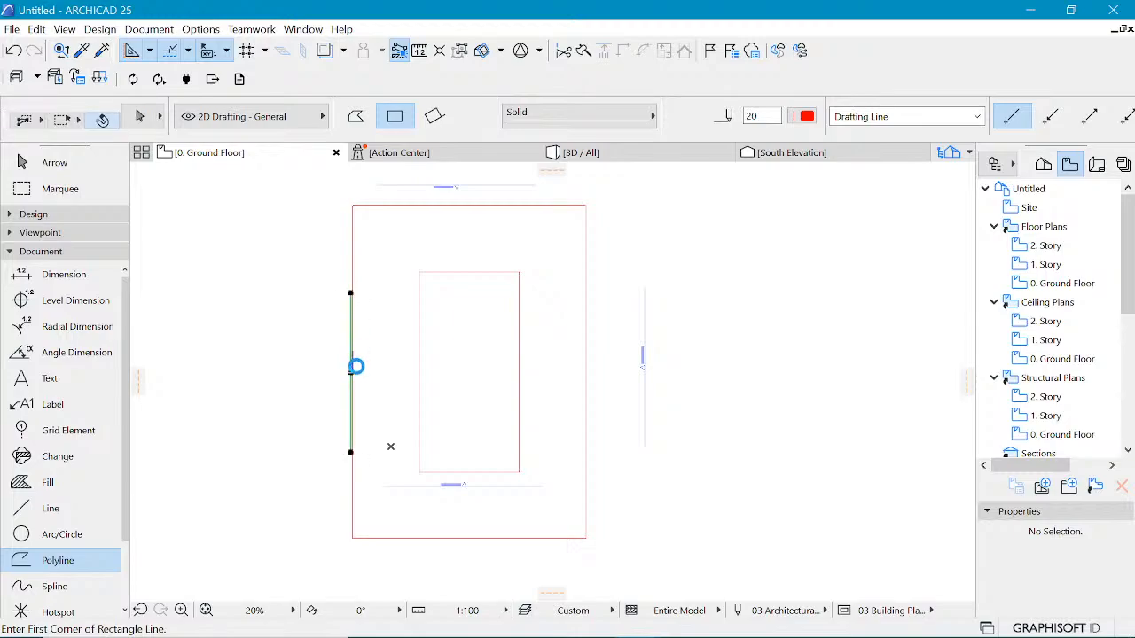
key("ctrl+d")
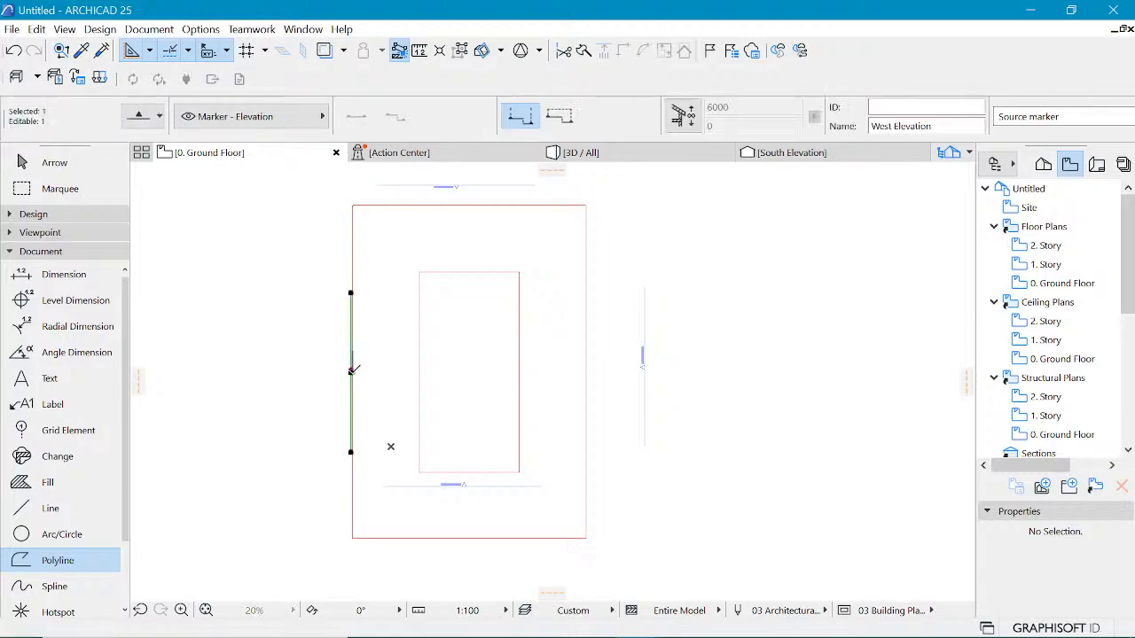
left_click(352, 370)
left_click(268, 374)
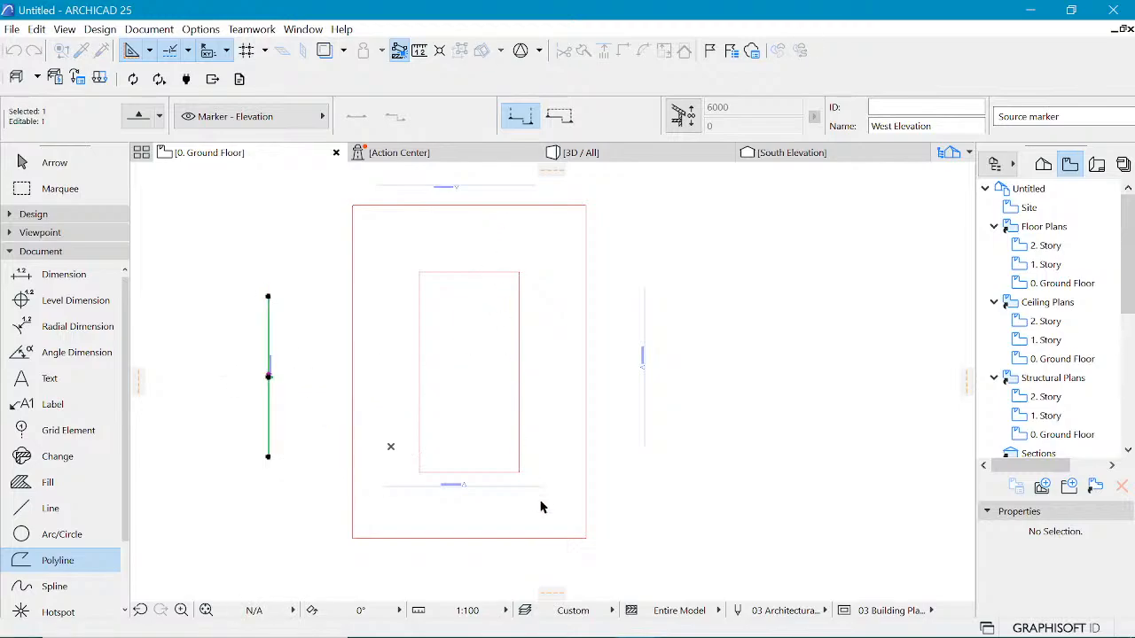
key("Escape")
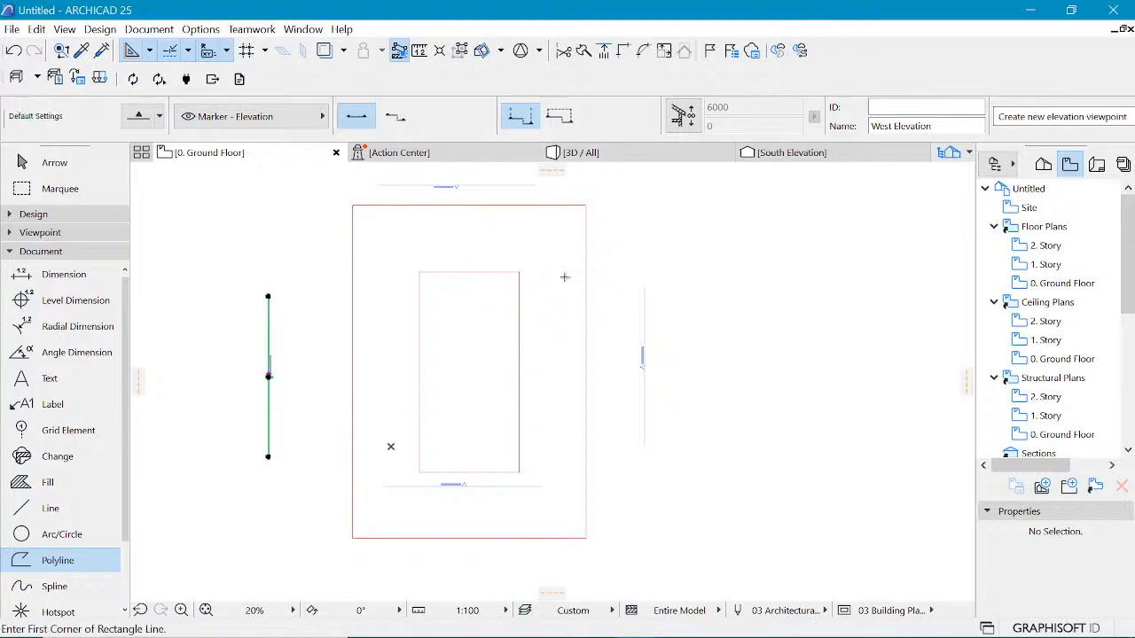
Step: Switch the polyline tool to the rotated rectangle geometry method
scroll(568, 278, "down", 2)
scroll(564, 278, "down", 1)
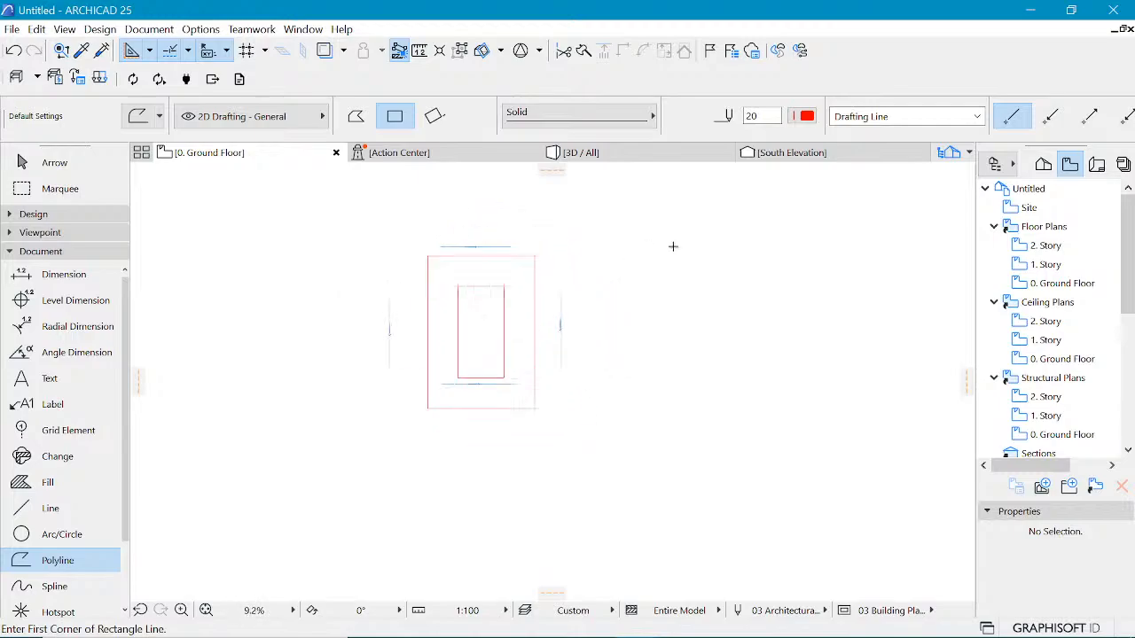
left_click(527, 416)
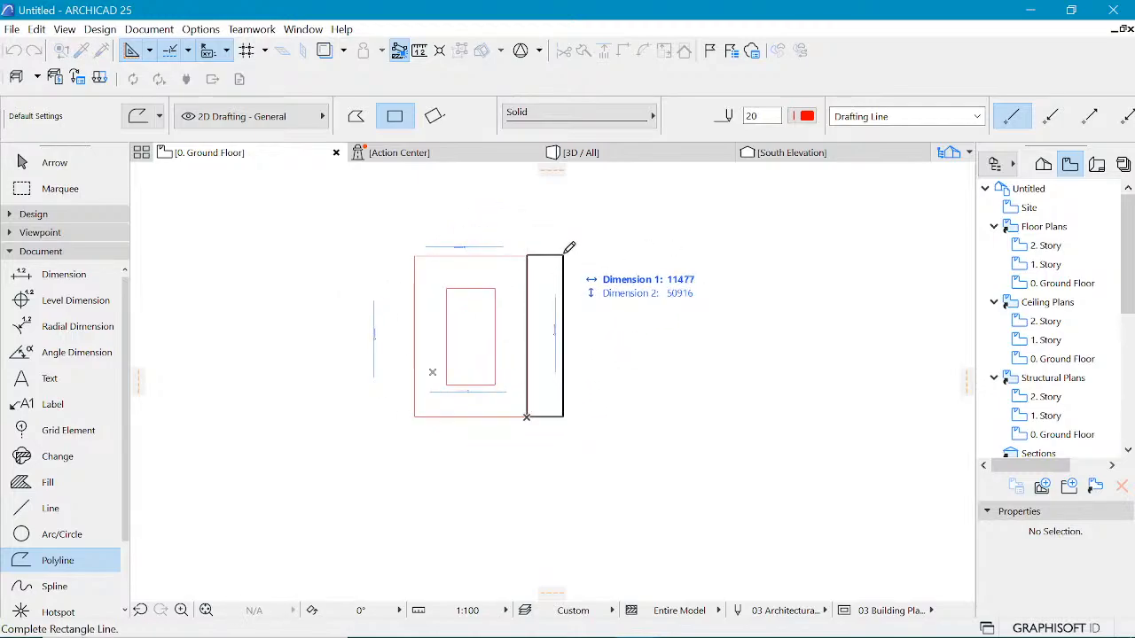
key("Escape")
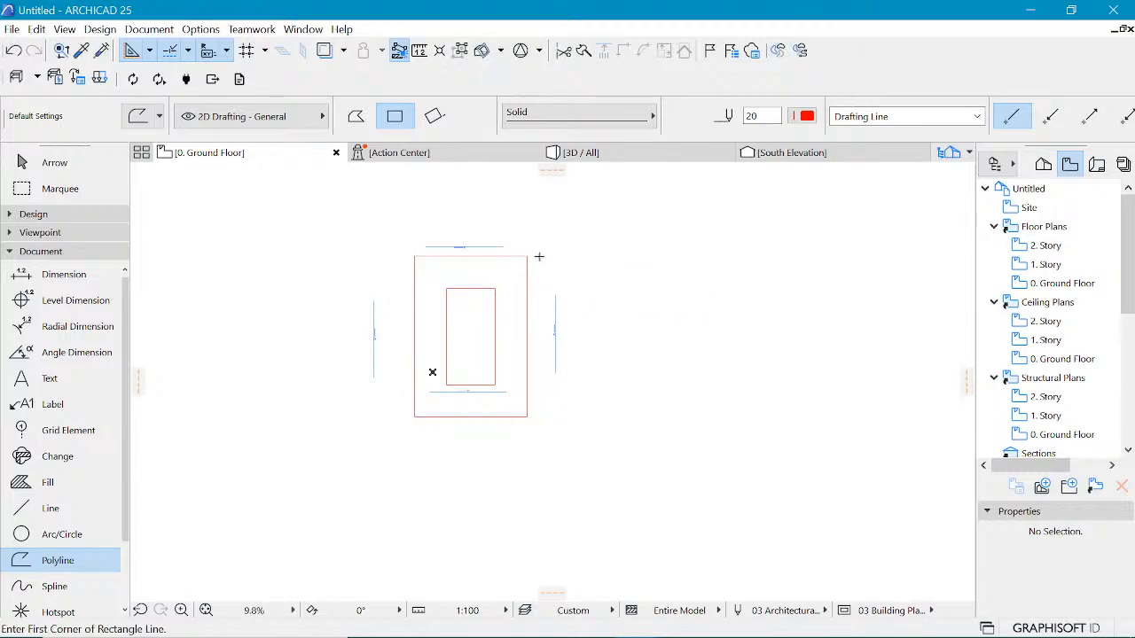
left_click(527, 256)
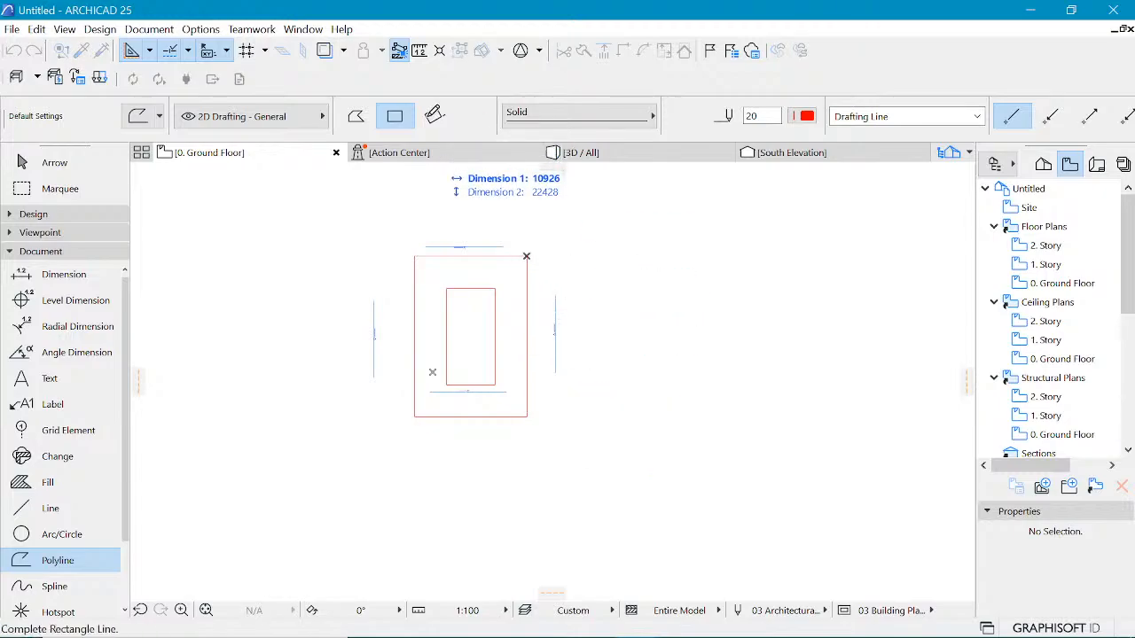
left_click(433, 116)
left_click(527, 256)
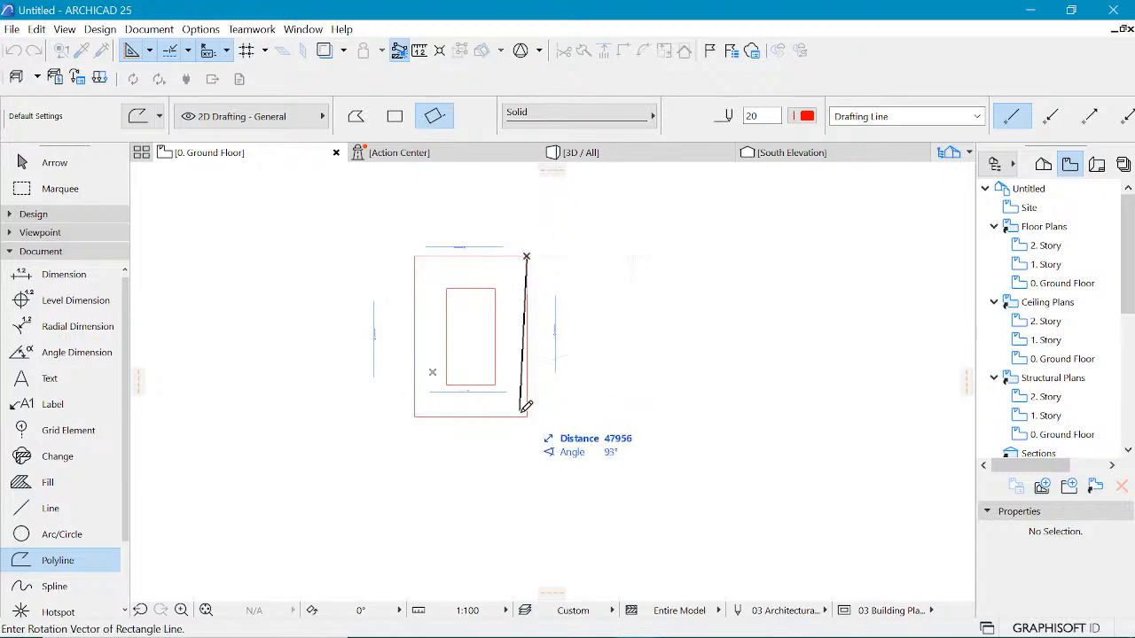
left_click(527, 416)
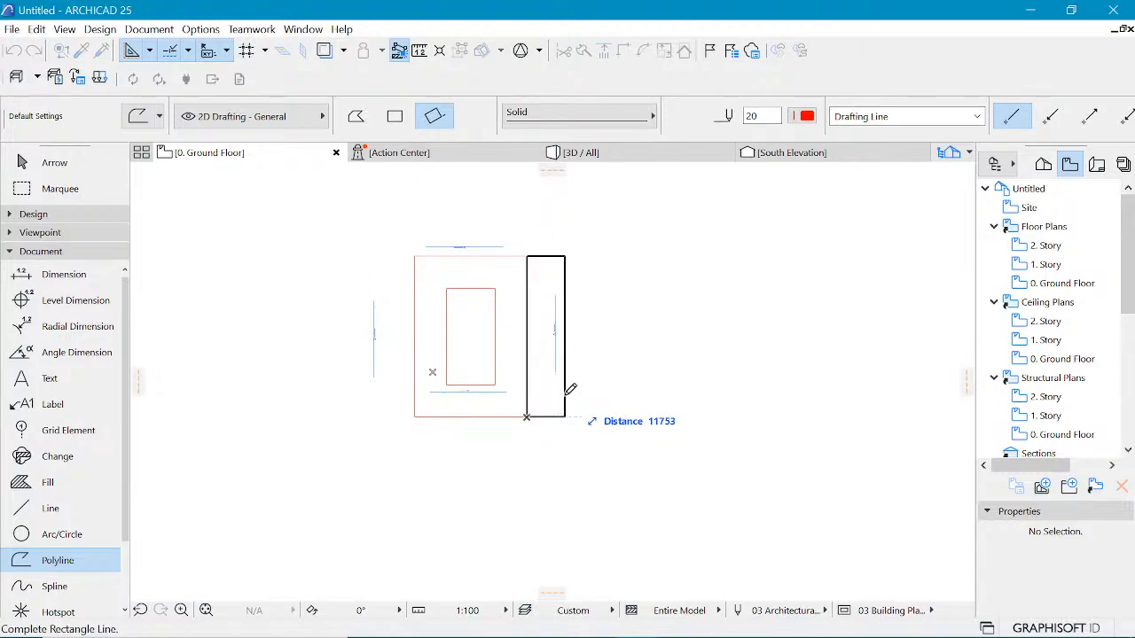
key("Escape")
Step: Compare with the reference image, then draw a rotated rectangle 4000 wide along the outer outline's right edge
left_click(682, 621)
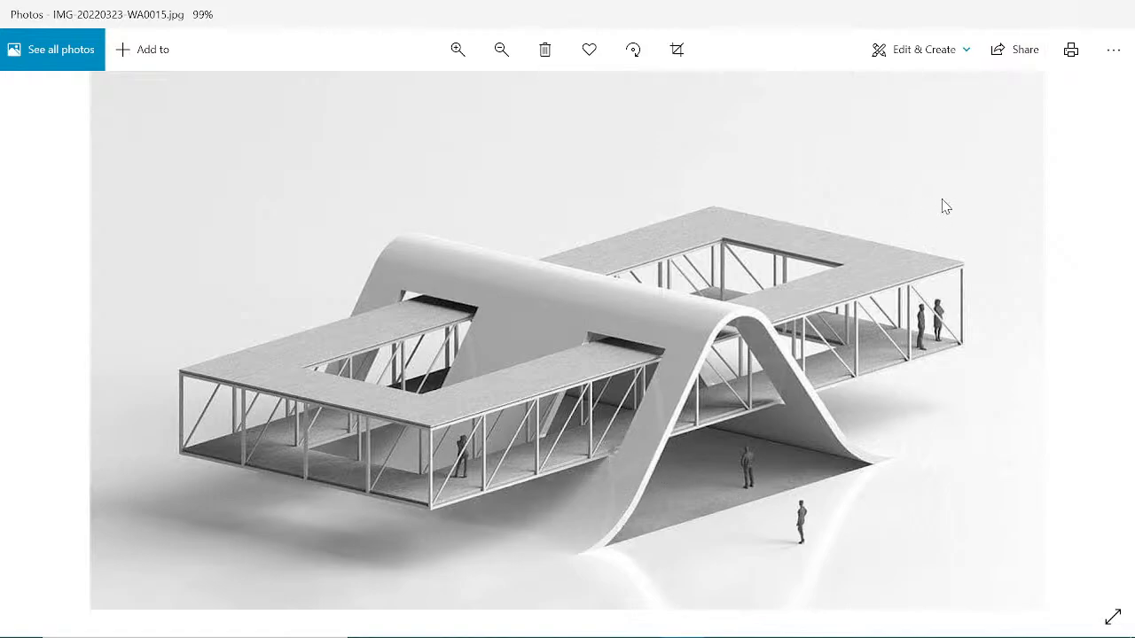
left_click(1034, 16)
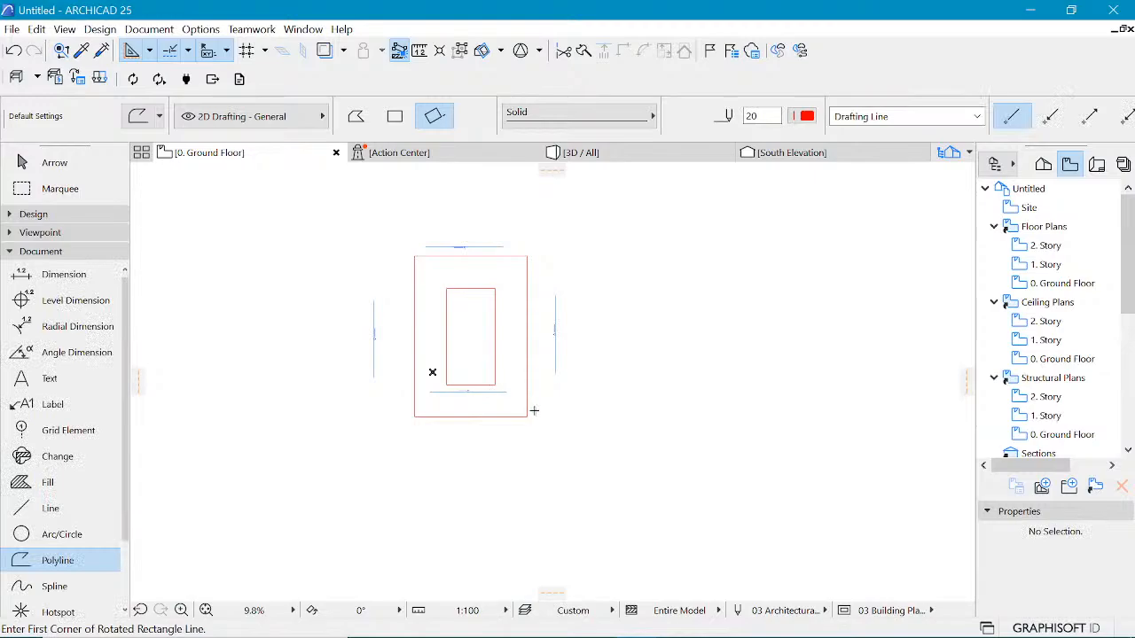
left_click(527, 416)
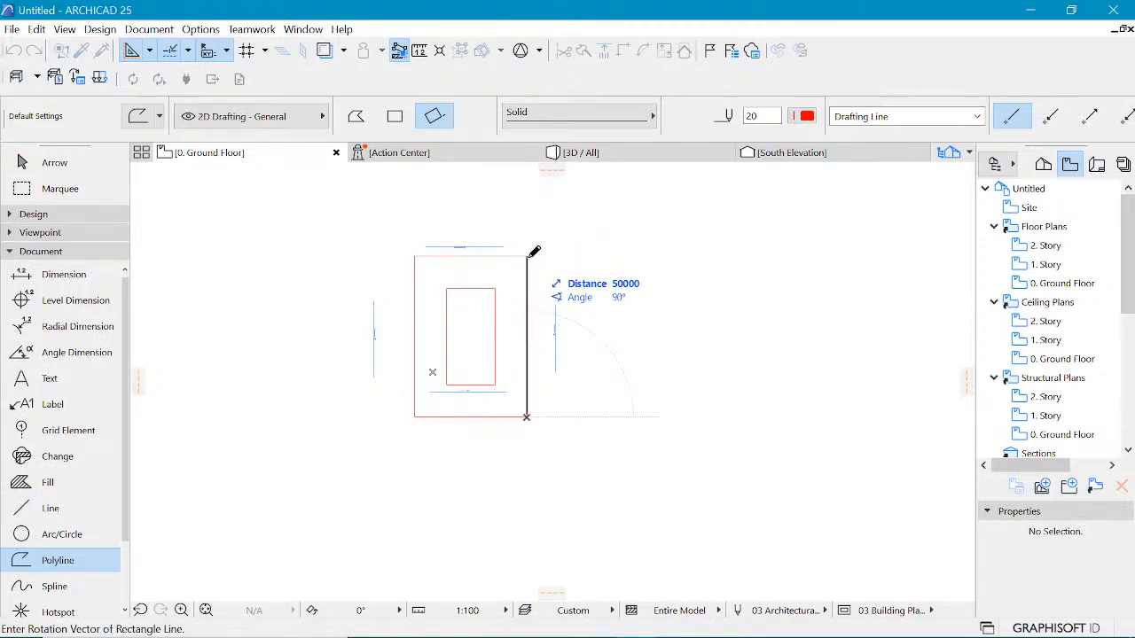
left_click(601, 251)
type("40")
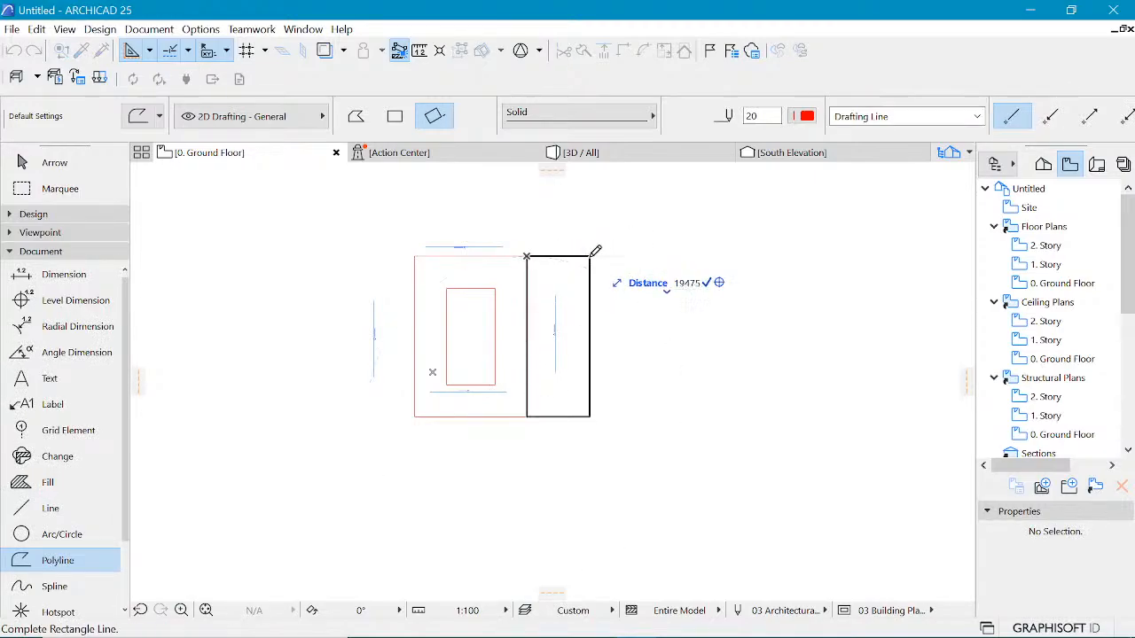
type("00")
key("Return")
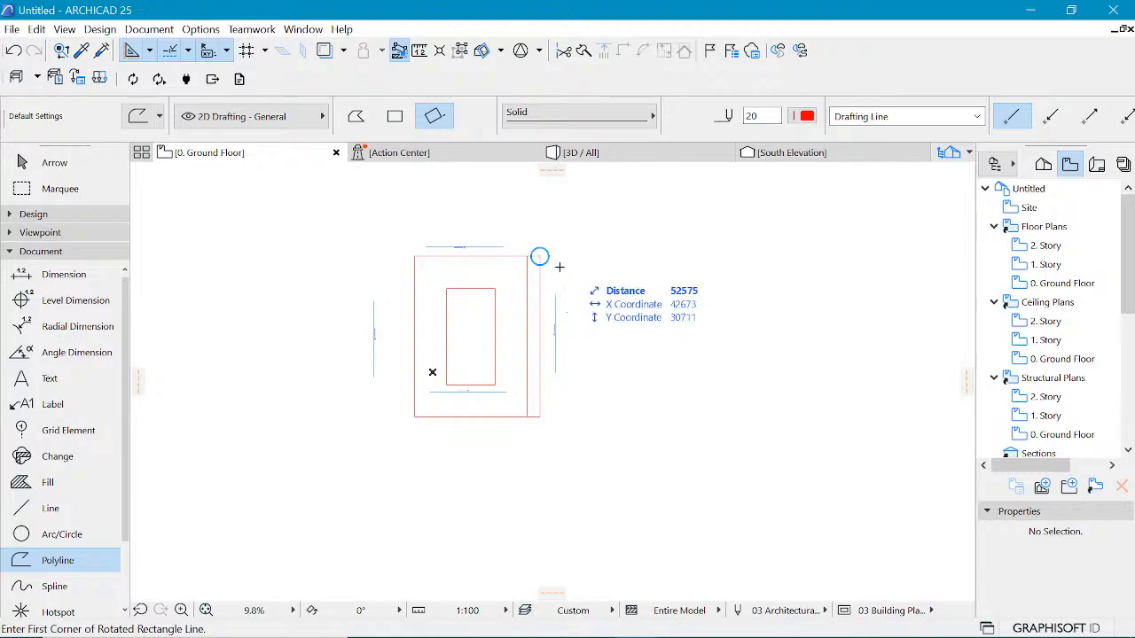
Step: Rotate the narrow rectangle 90° about its lower corner so it lies horizontally
scroll(539, 256, "up", 3)
key("m")
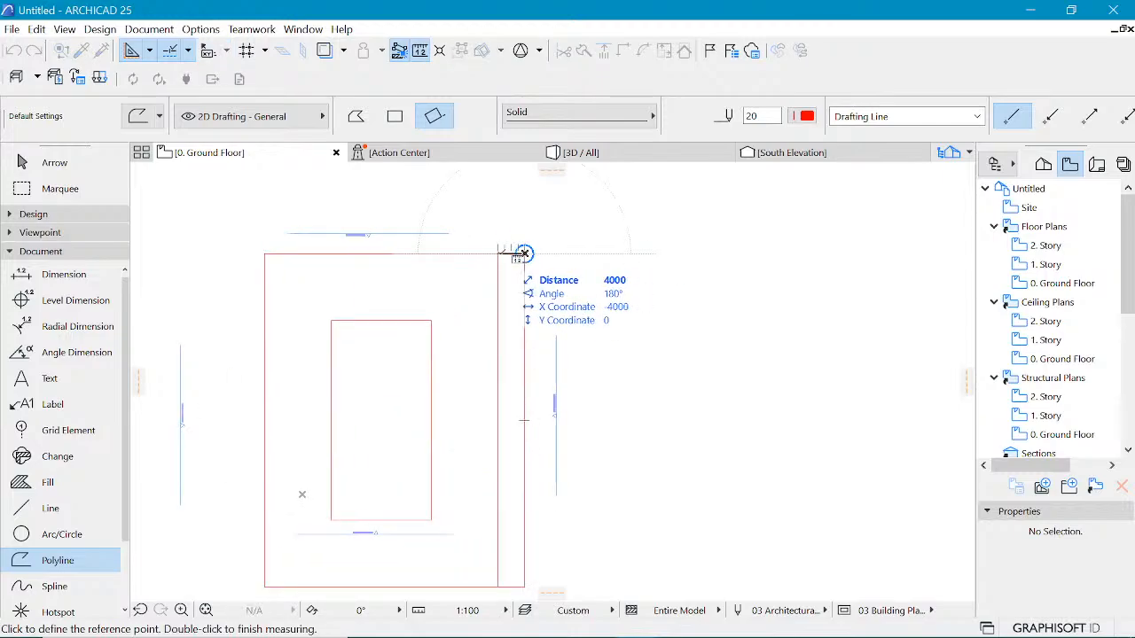
key("Escape")
left_click(514, 254, "shift")
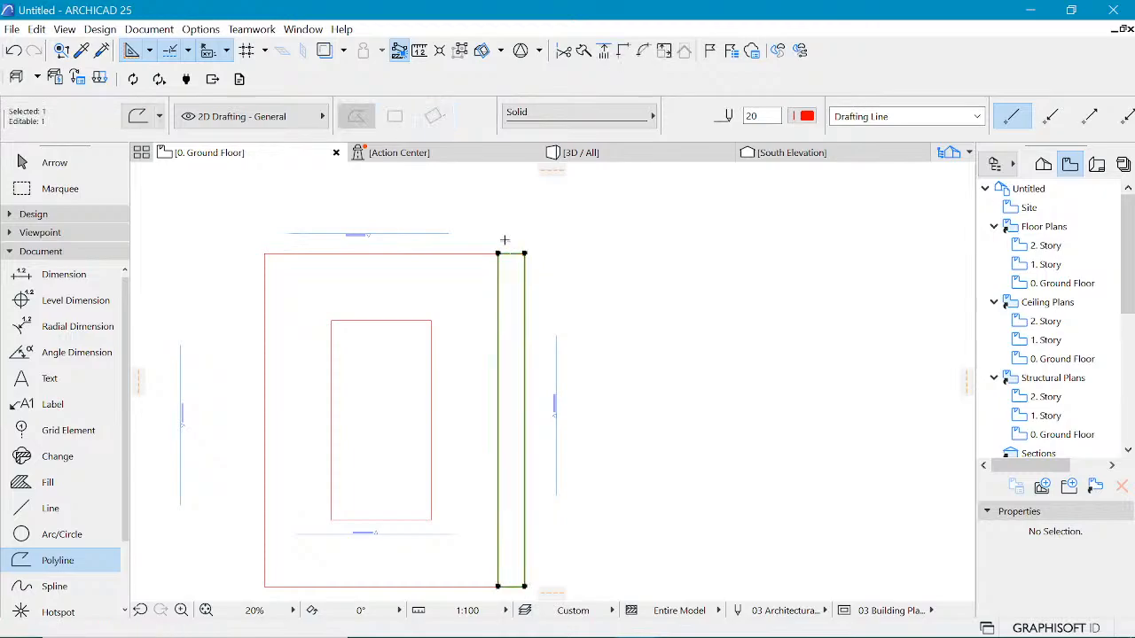
scroll(505, 241, "down", 3)
key("ctrl+e")
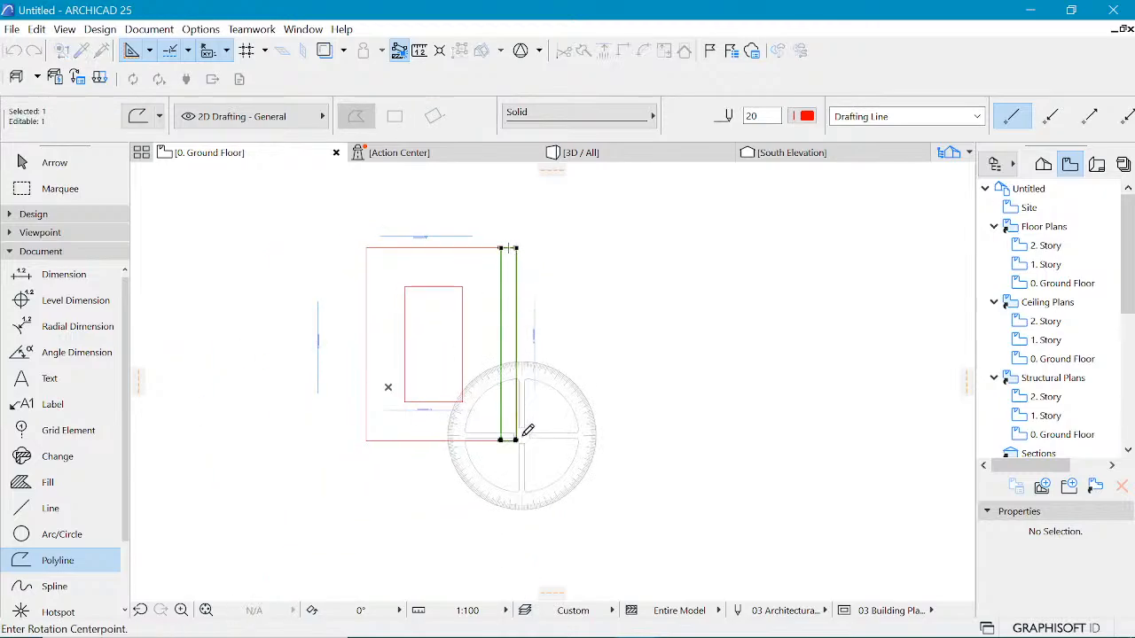
left_click(515, 439)
left_click(517, 247)
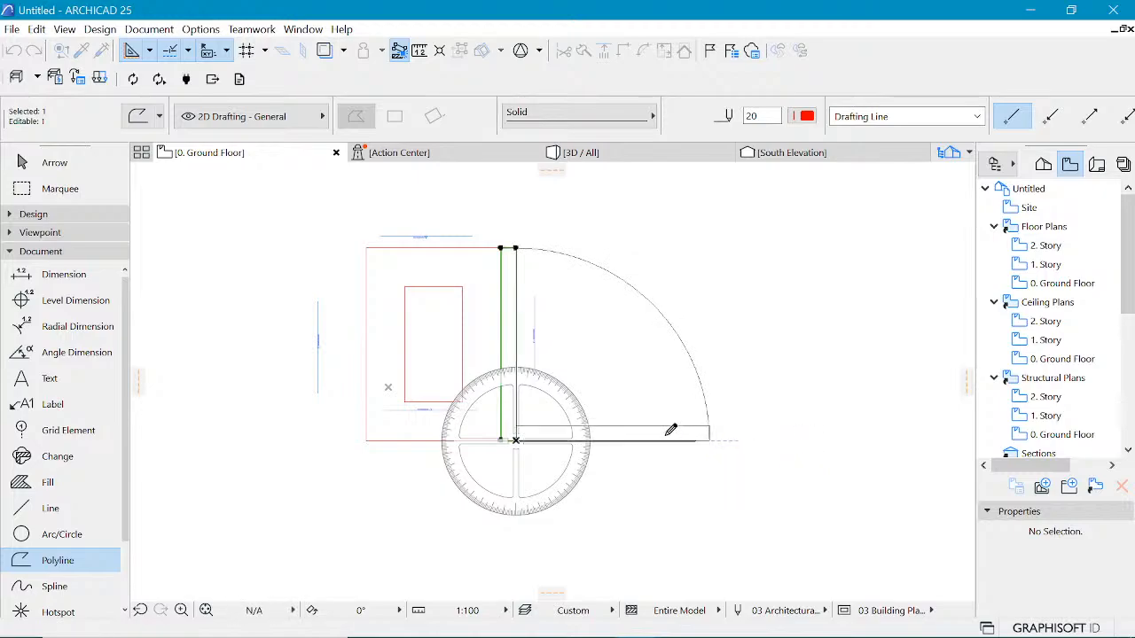
left_click(666, 431)
Step: Move the horizontal rectangle up and to the right of the outline, then view the reference image
left_click(631, 432)
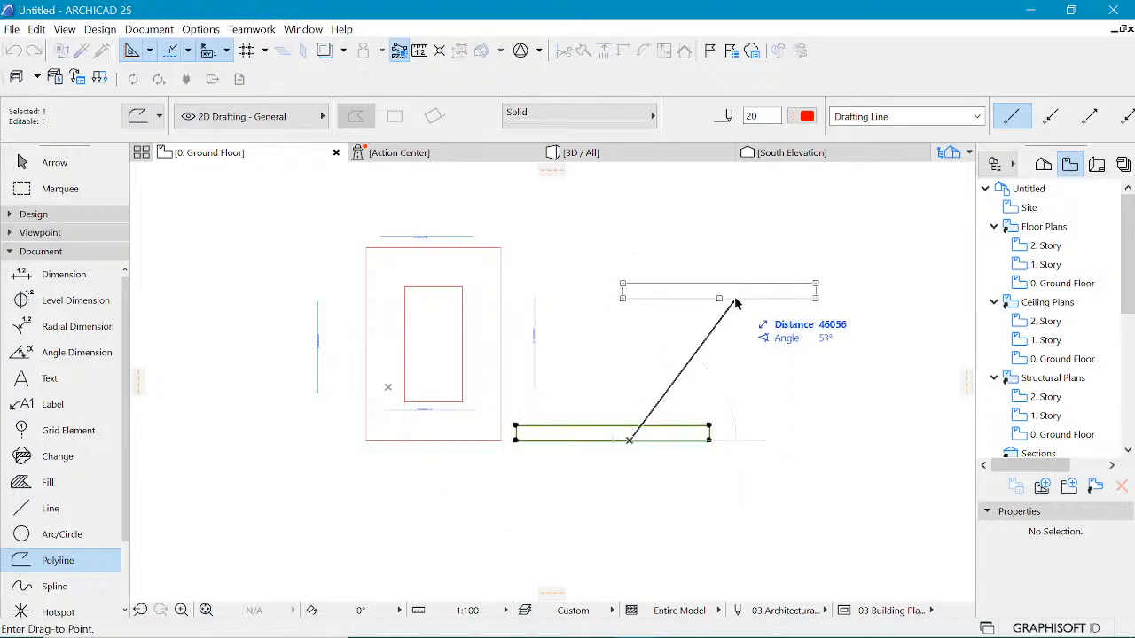
left_click(735, 285)
scroll(762, 288, "up", 2)
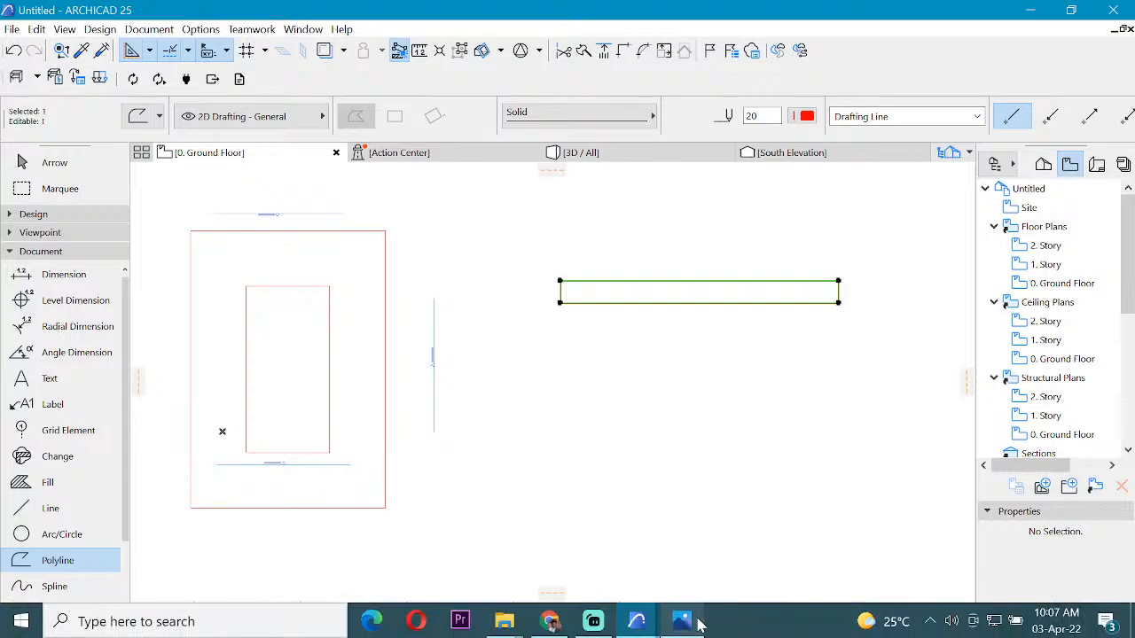
left_click(683, 623)
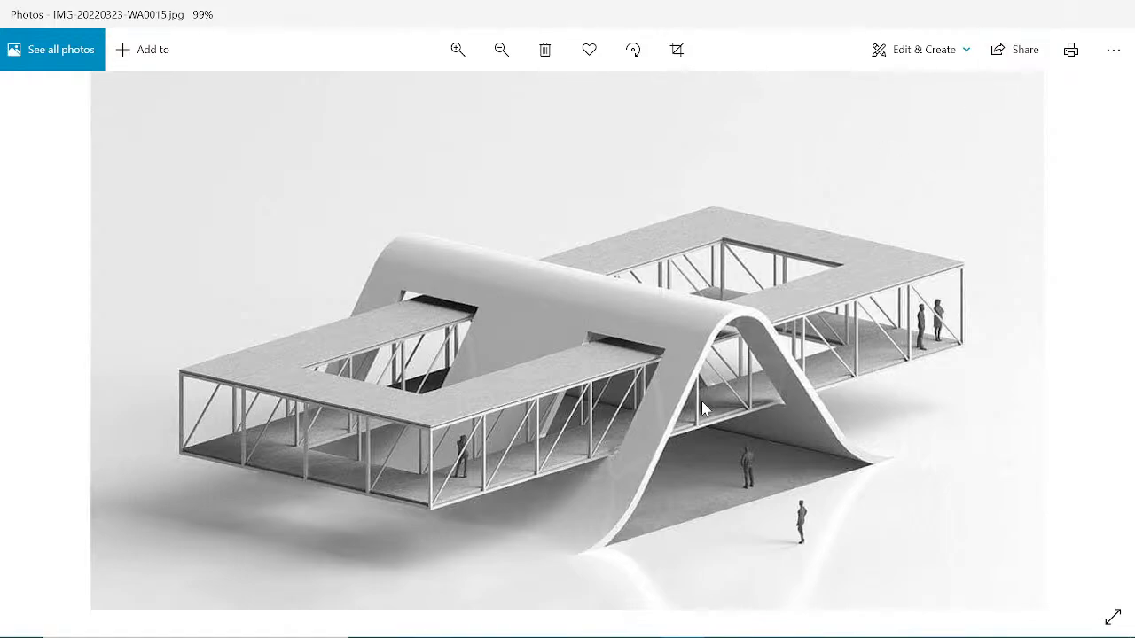
Step: Return to the floor plan and offset an edge of the horizontal rectangle by 100
left_click(1030, 14)
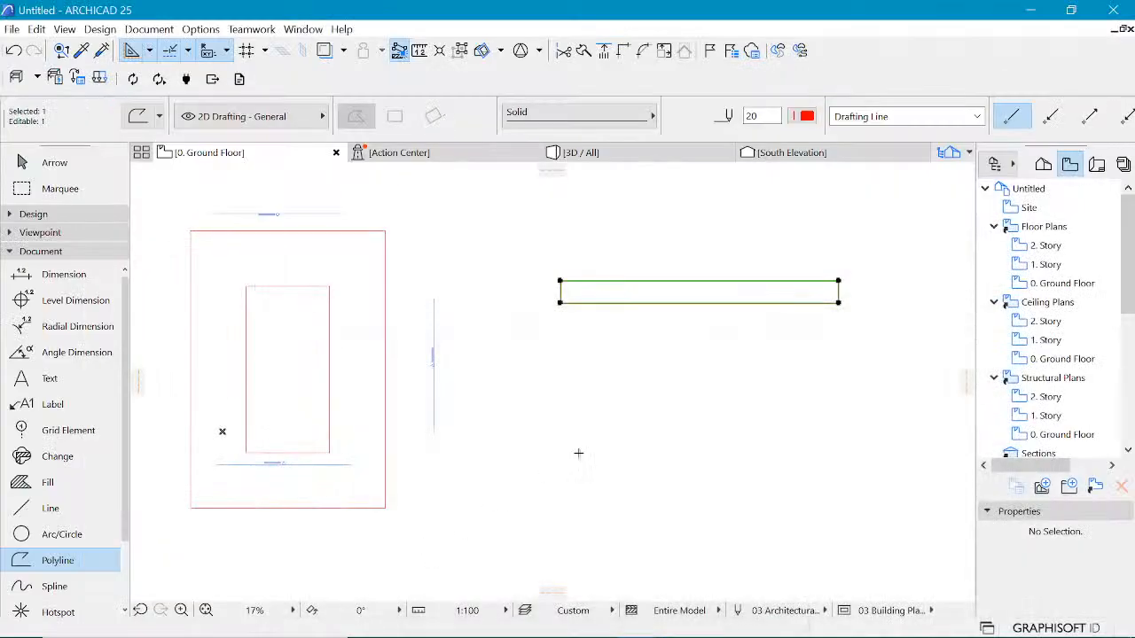
scroll(869, 234, "up", 3)
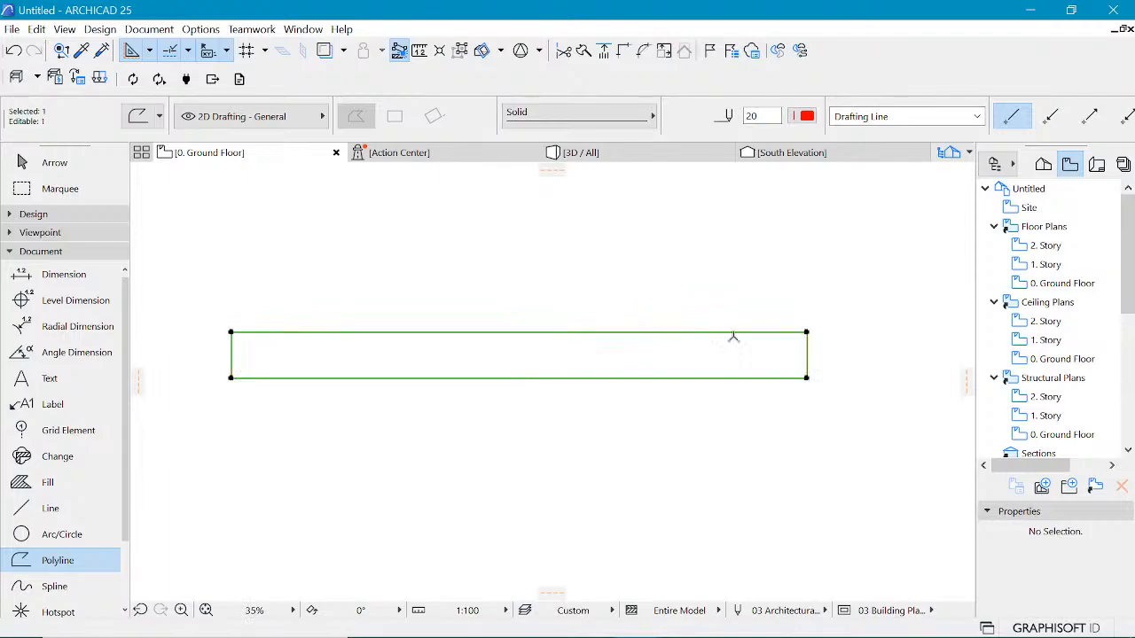
left_click(805, 352)
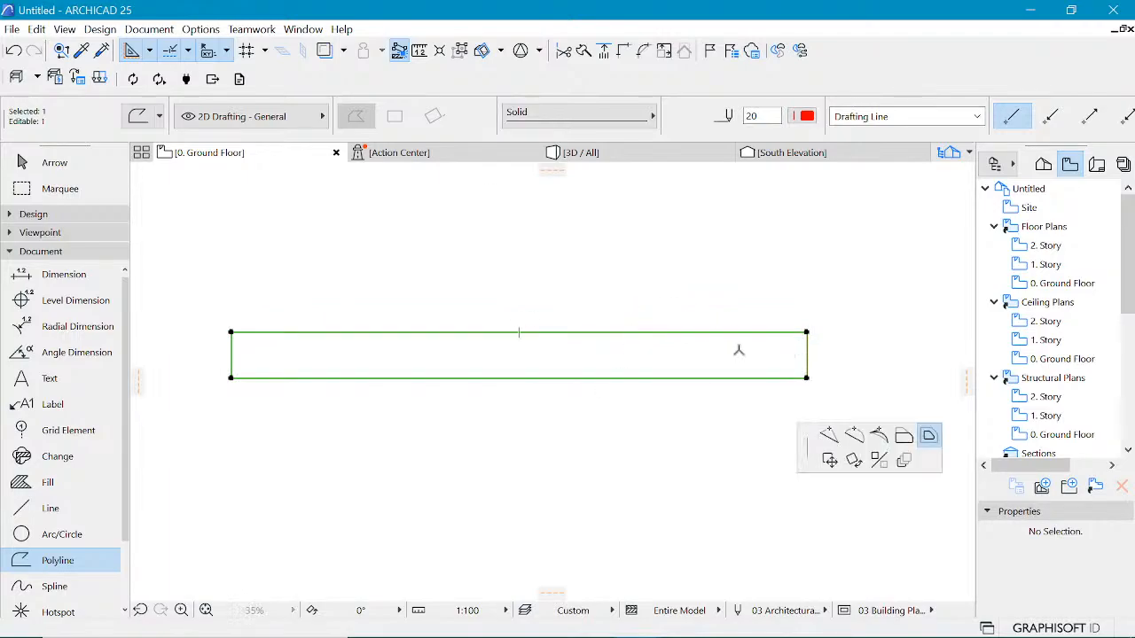
left_click(237, 174)
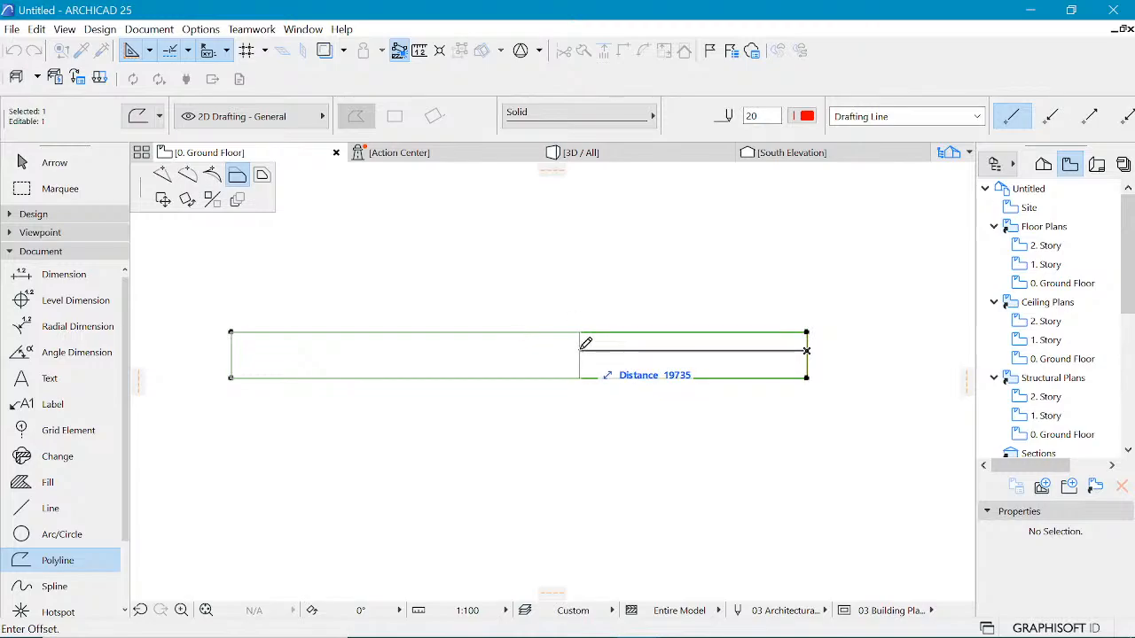
type("10000")
key("Return")
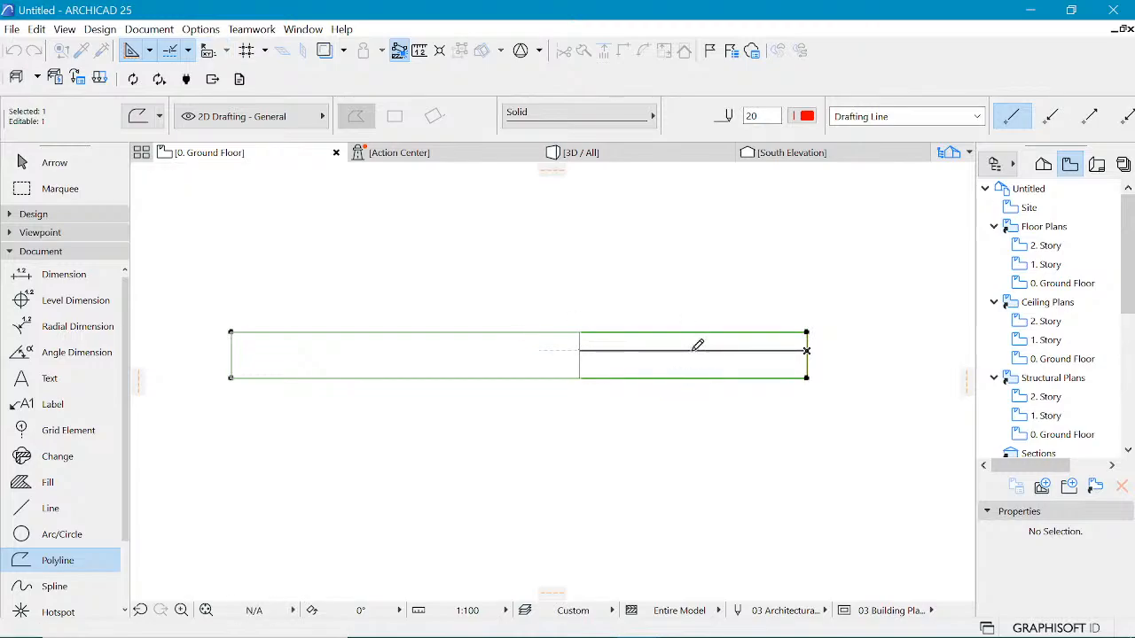
Step: Compare the plan layout with the reference image
key("Escape")
scroll(716, 281, "down", 3)
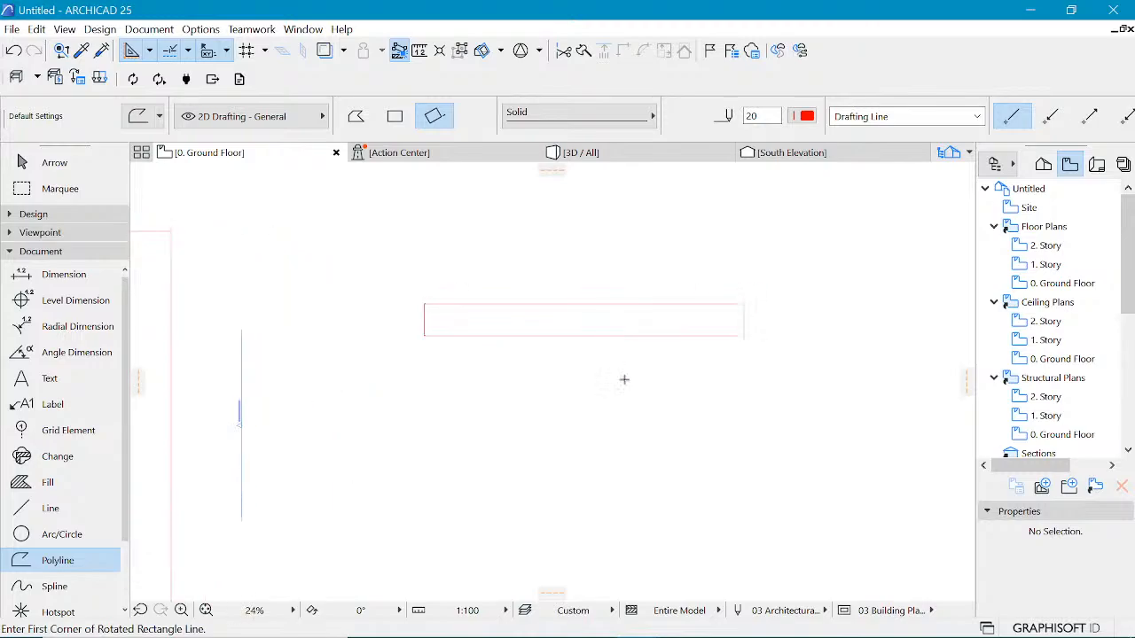
left_click(696, 632)
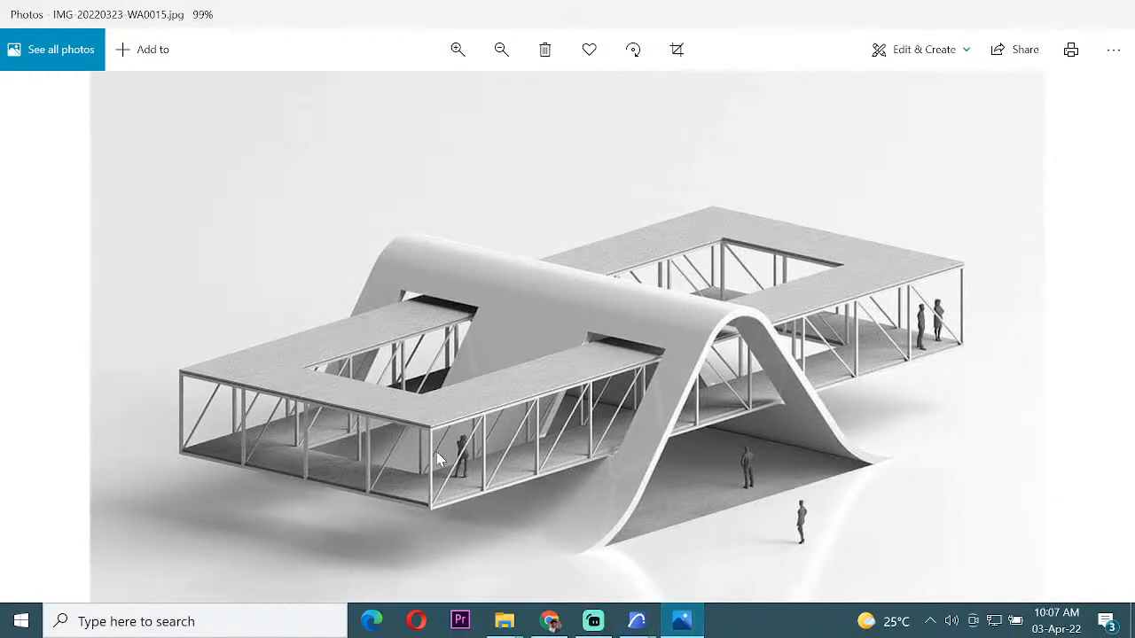
left_click(1030, 25)
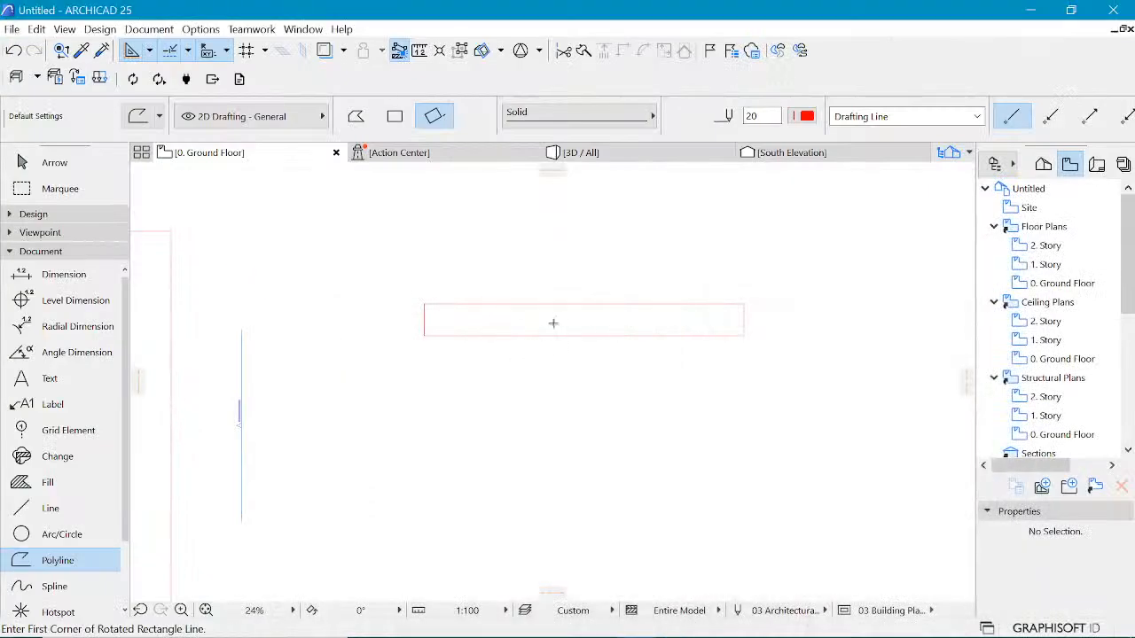
Step: Offset the outer outline's top edge down to the inner rectangle's top edge
scroll(674, 287, "down", 3)
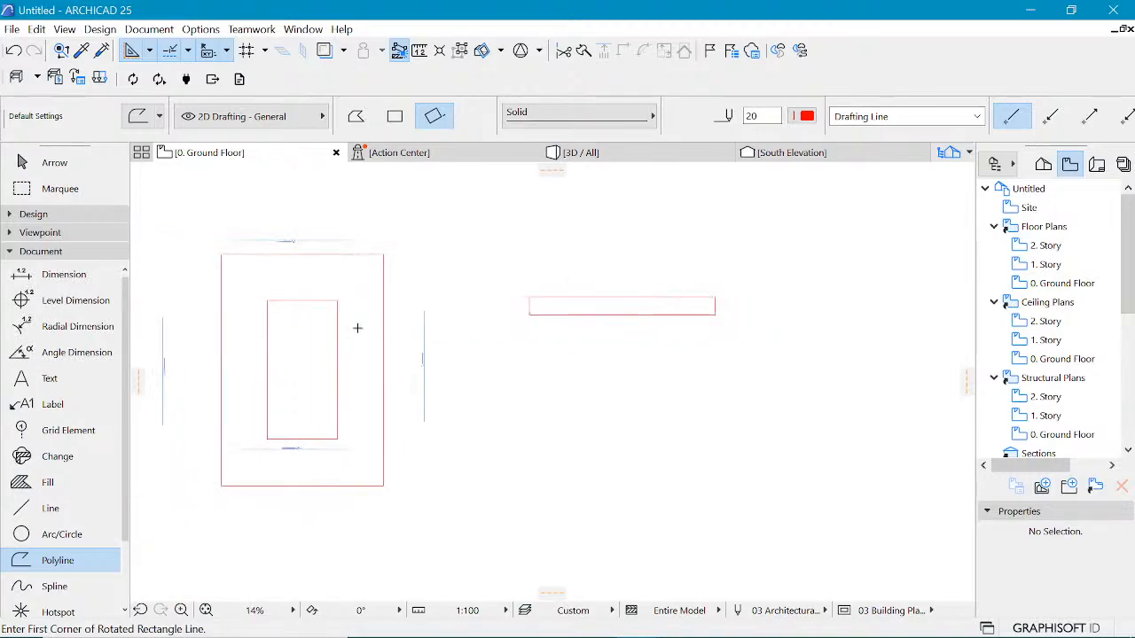
left_click(294, 256, "shift")
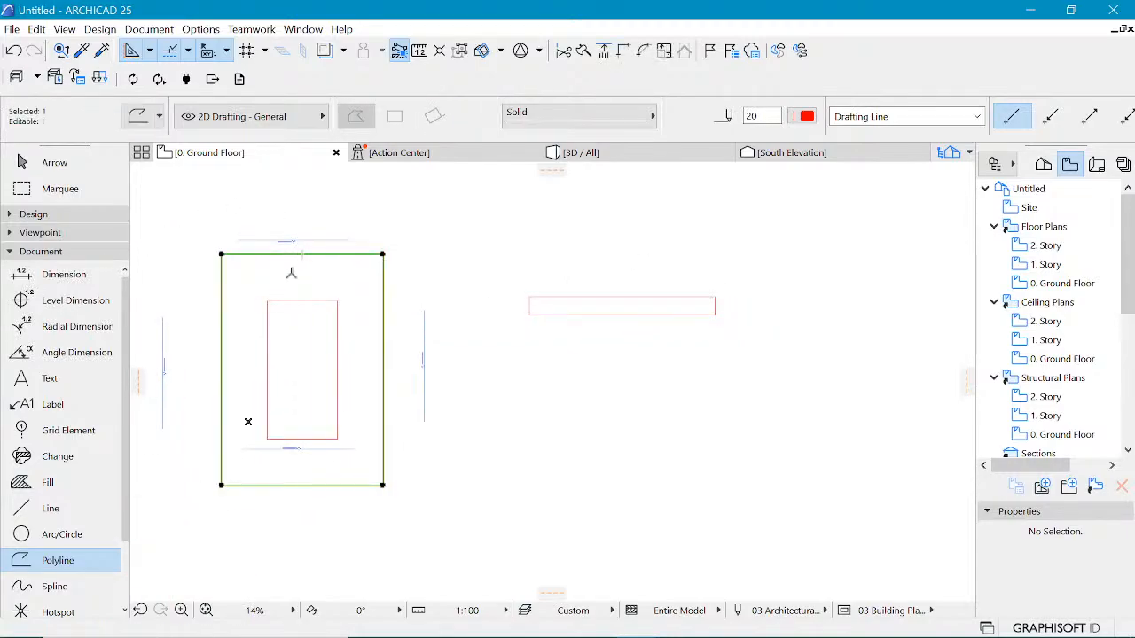
left_click(293, 255)
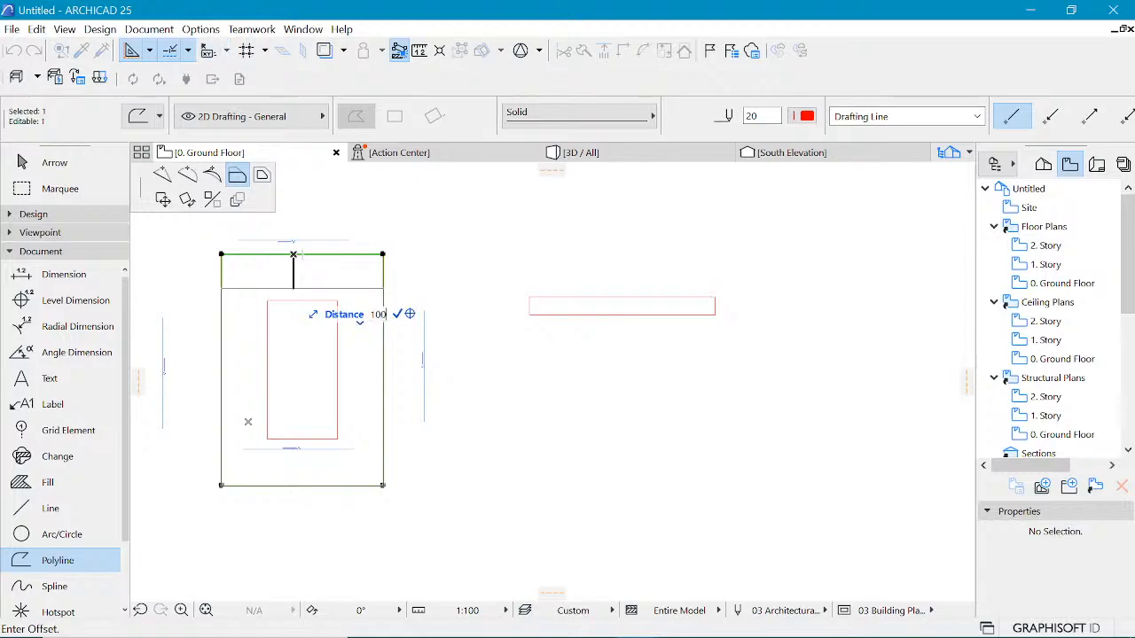
left_click(296, 298)
key("Escape")
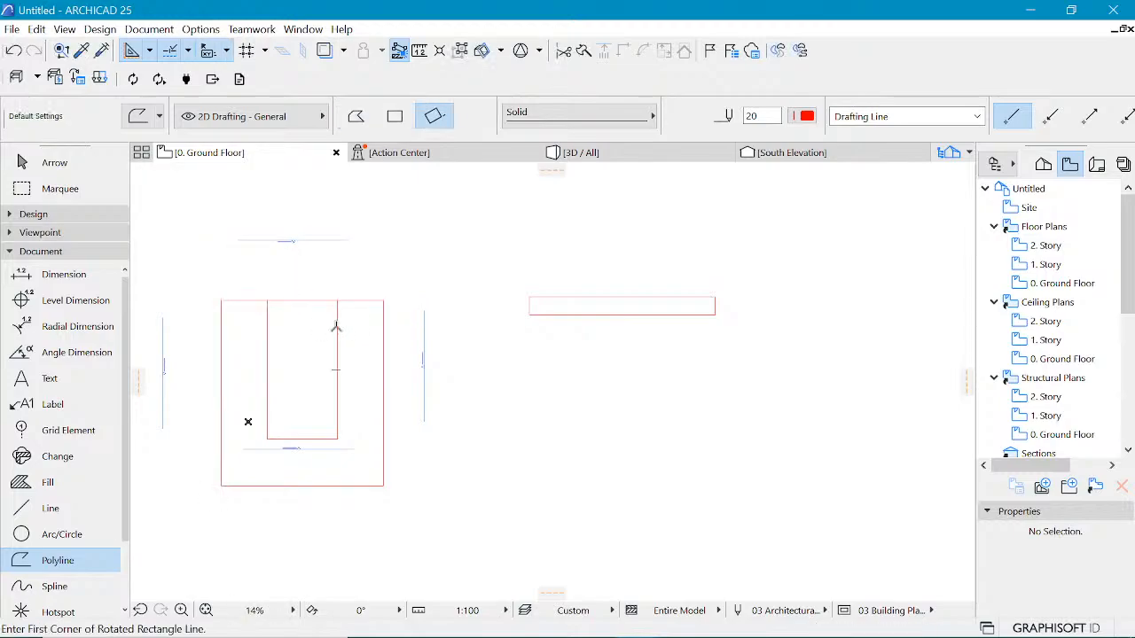
Step: Offset the inner rectangle's top edge down by 1000
left_click(337, 304, "shift")
left_click(307, 301)
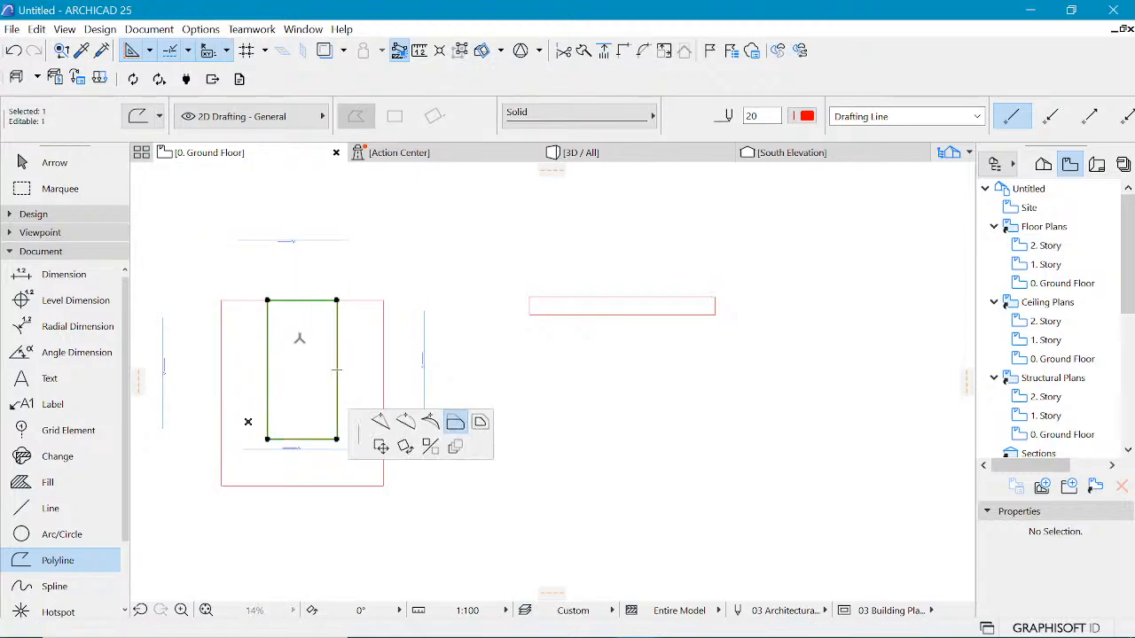
type("1000")
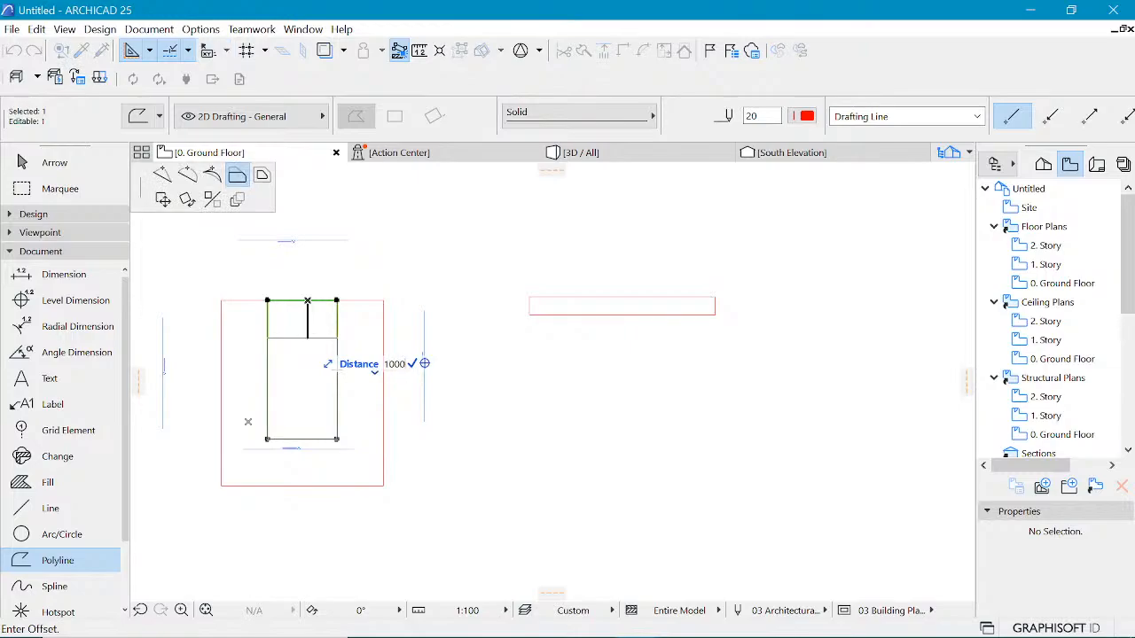
key("Return")
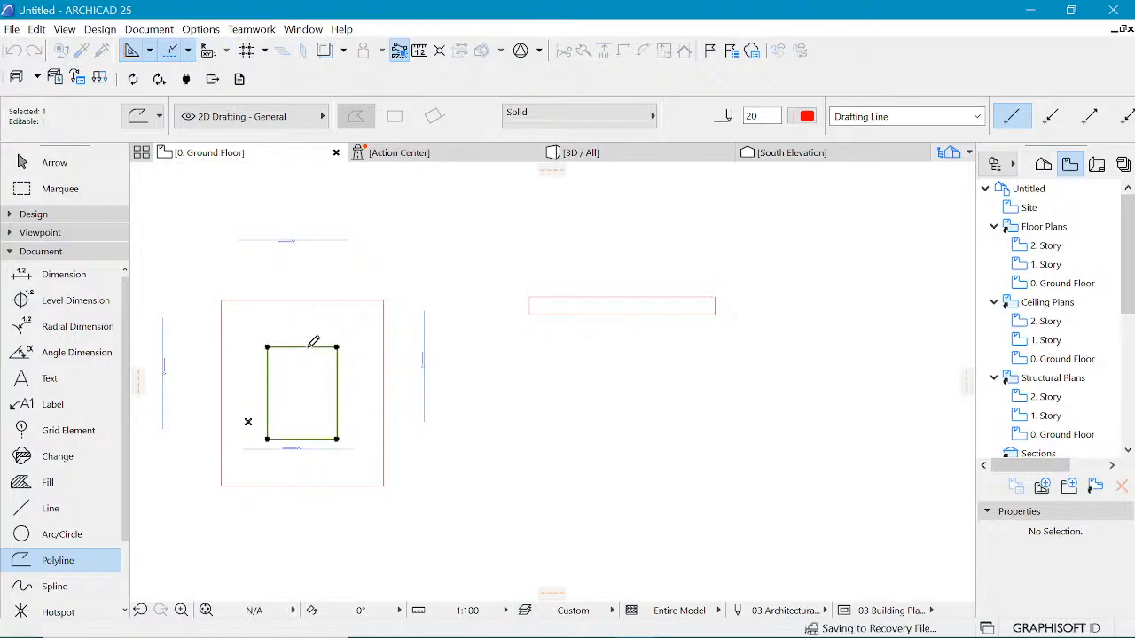
Step: Select the outer outline and inner rectangle together and move them both upward
left_click(335, 296, "shift")
left_click(347, 302, "shift")
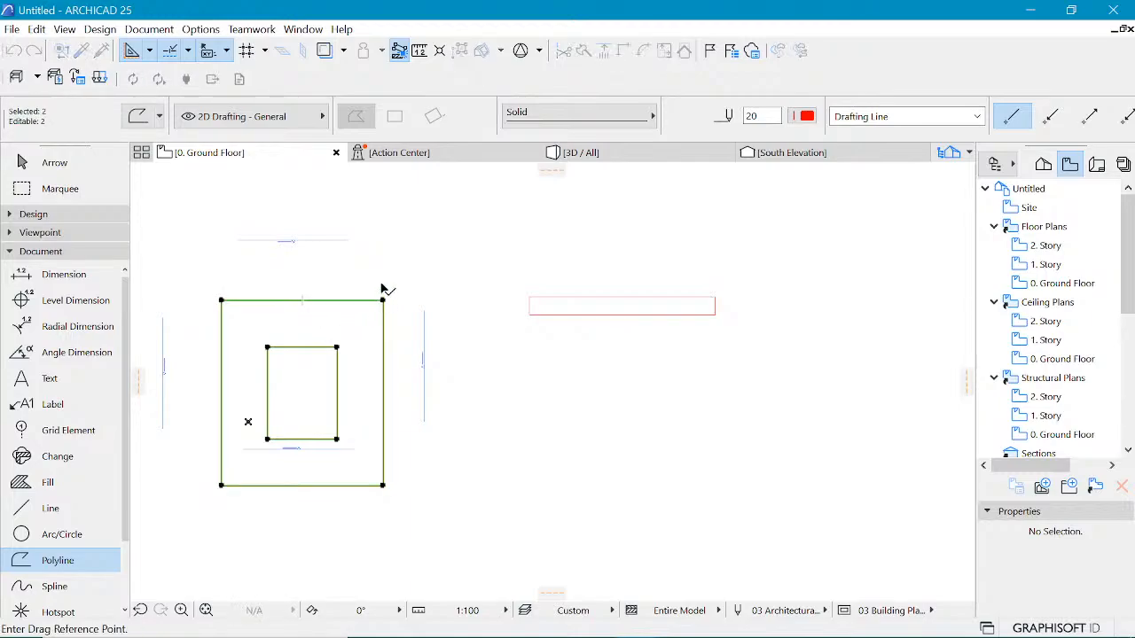
left_click(383, 300)
left_click(384, 258)
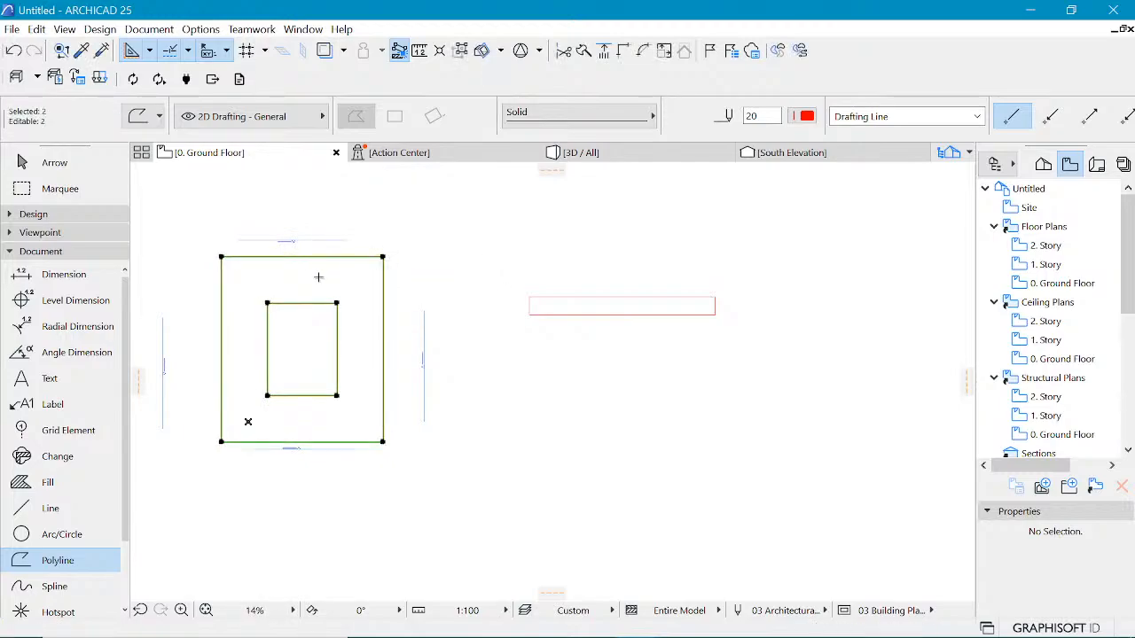
key("Escape")
Step: Draw a horizontal line with the Line tool below the horizontal rectangle, slightly longer than it
scroll(669, 301, "up", 3)
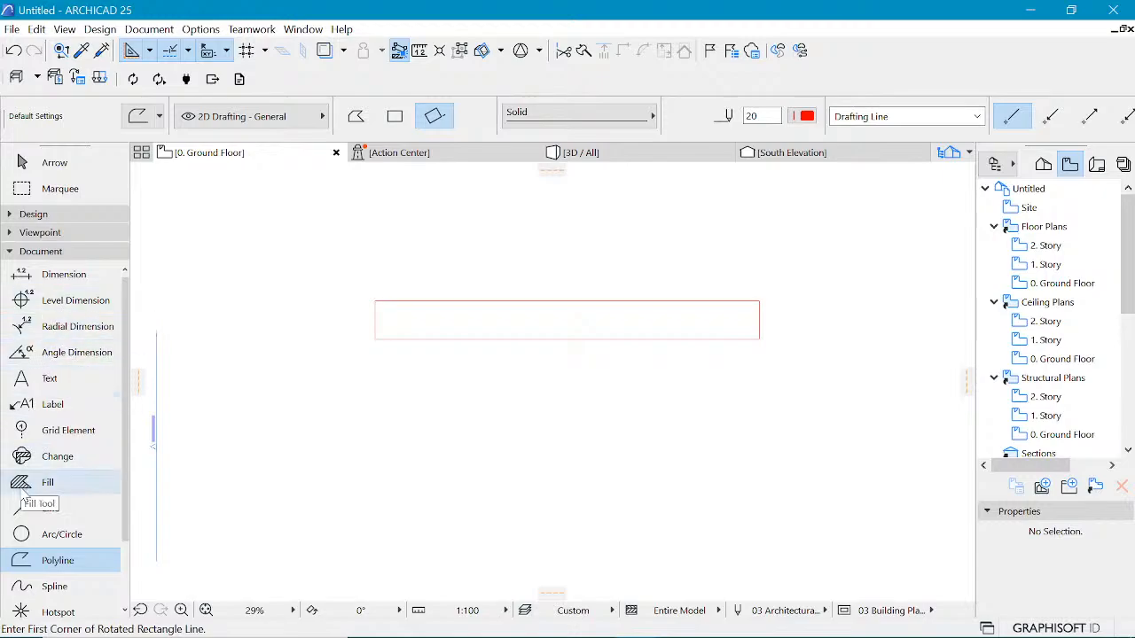
left_click(29, 509)
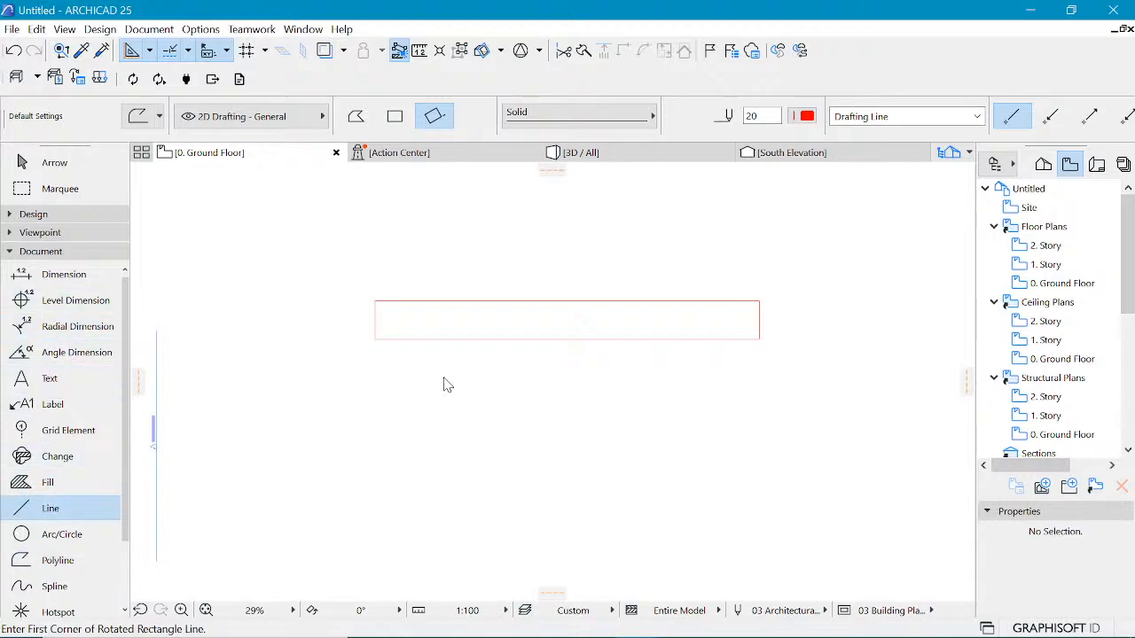
left_click(330, 436)
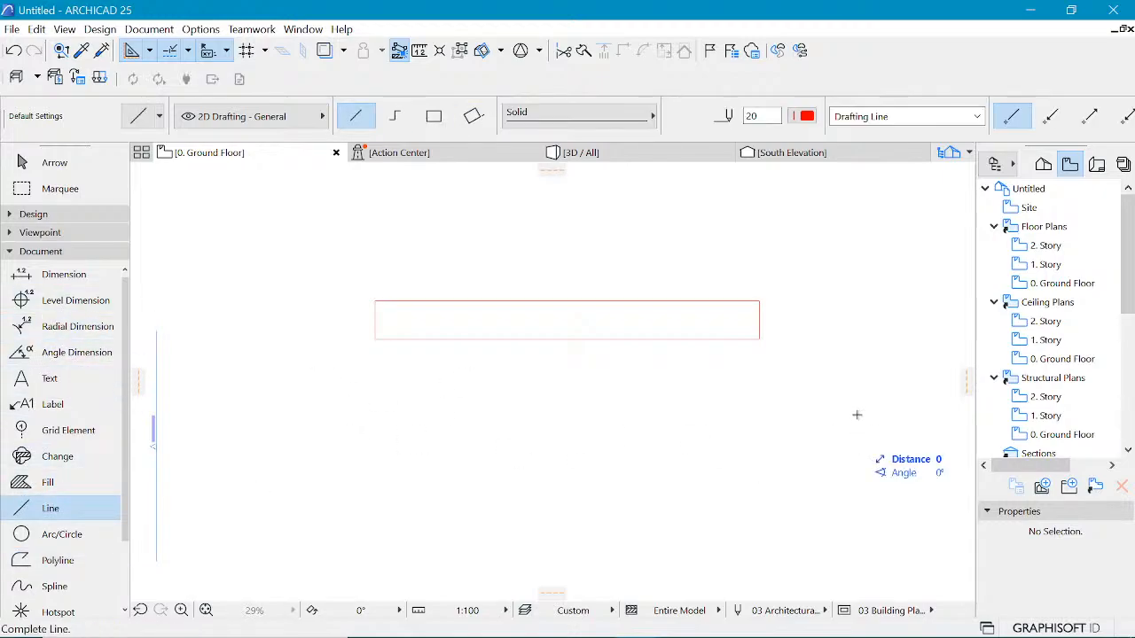
left_click(810, 417)
Step: Move the line up onto the horizontal rectangle's bottom edge
scroll(679, 372, "up", 3)
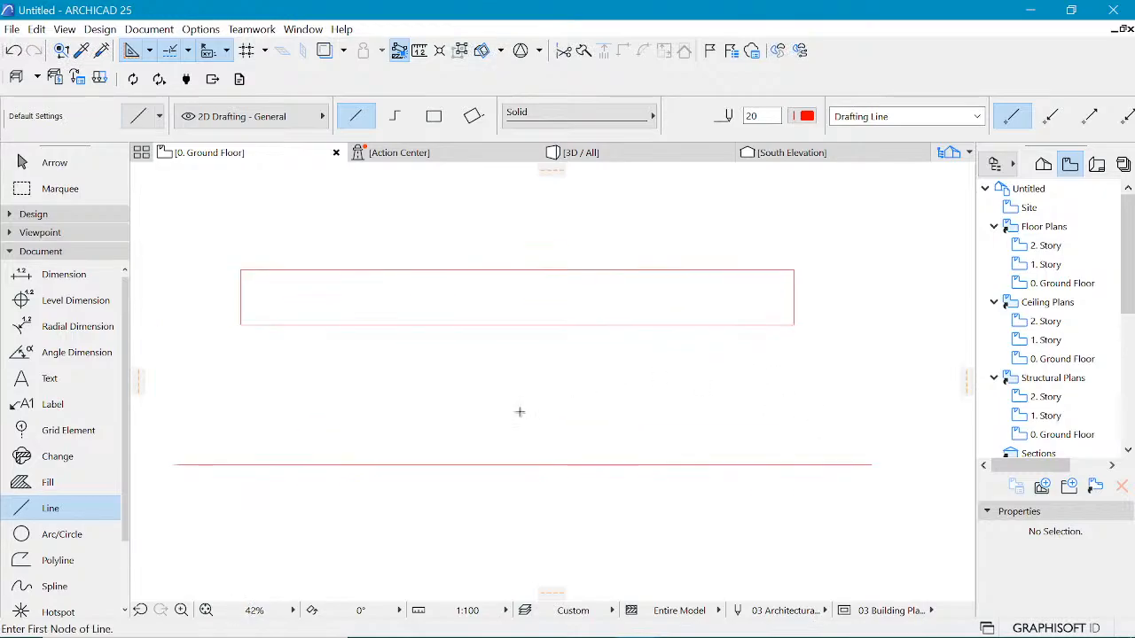
left_click(548, 461, "shift")
key("ctrl+d")
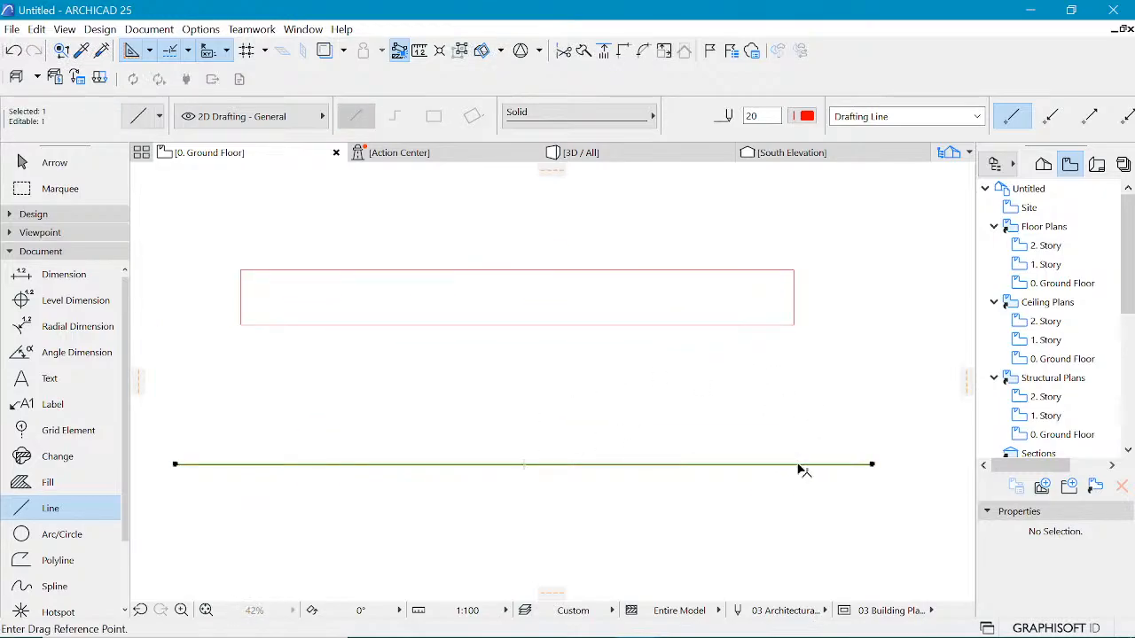
left_click(797, 464)
left_click(797, 331)
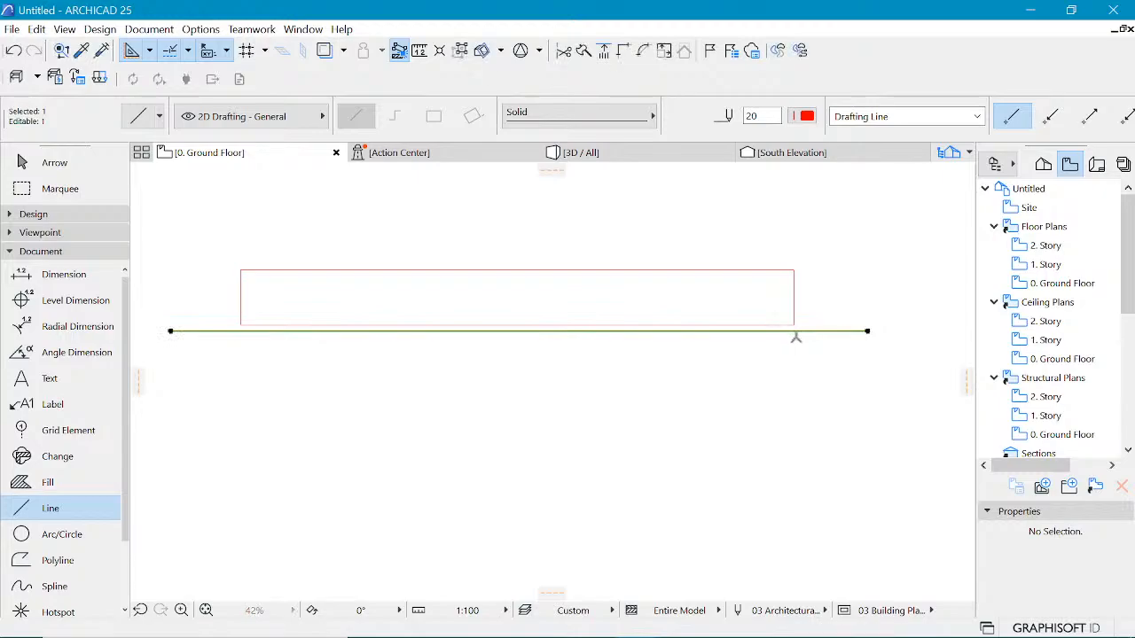
left_click(796, 326)
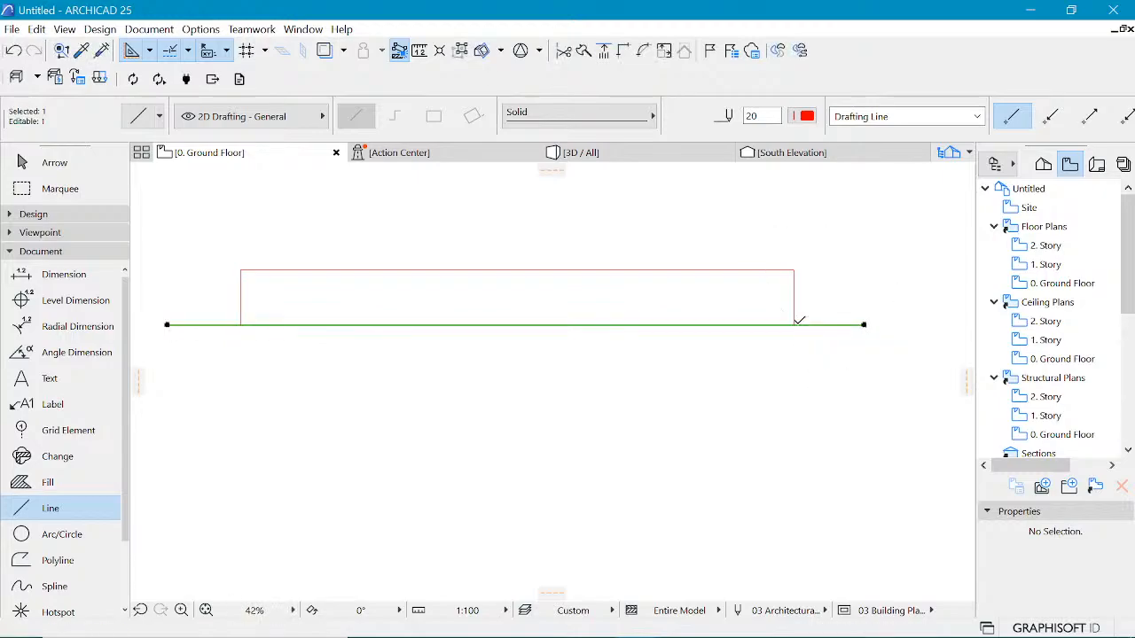
Step: Move the line 5000 down from the rectangle's bottom edge
left_click(794, 326)
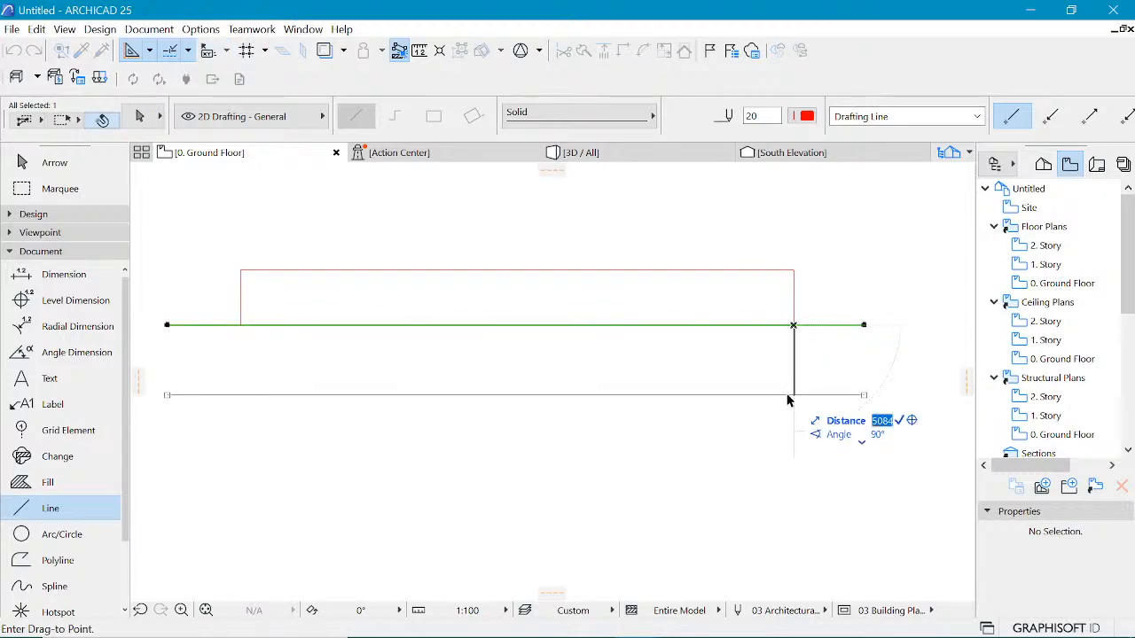
type("5000")
key("Return")
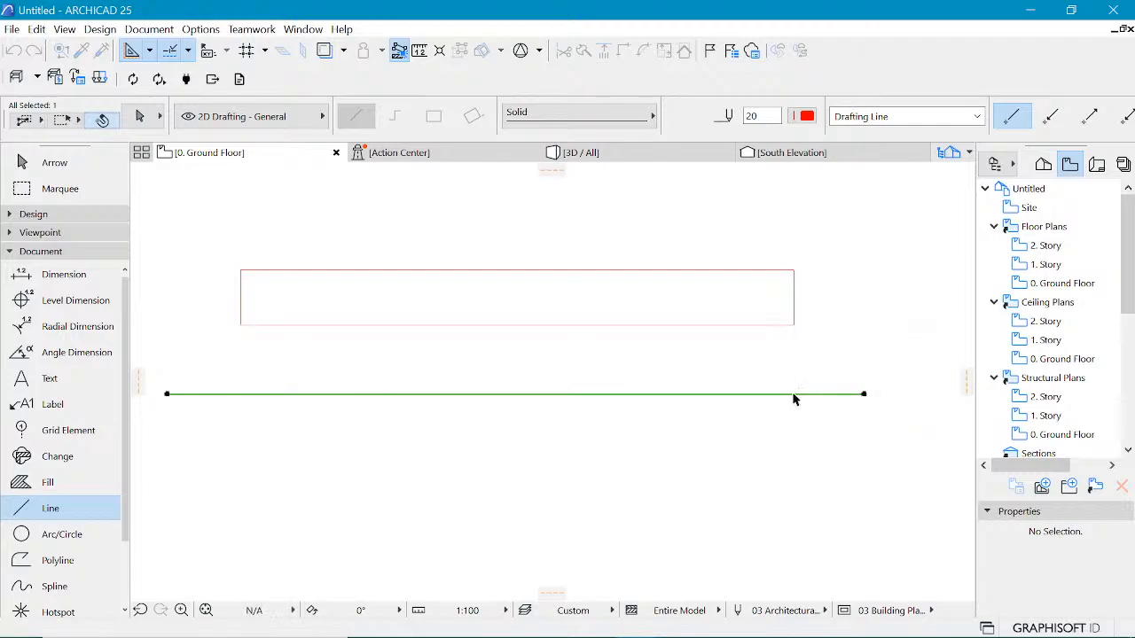
key("Escape")
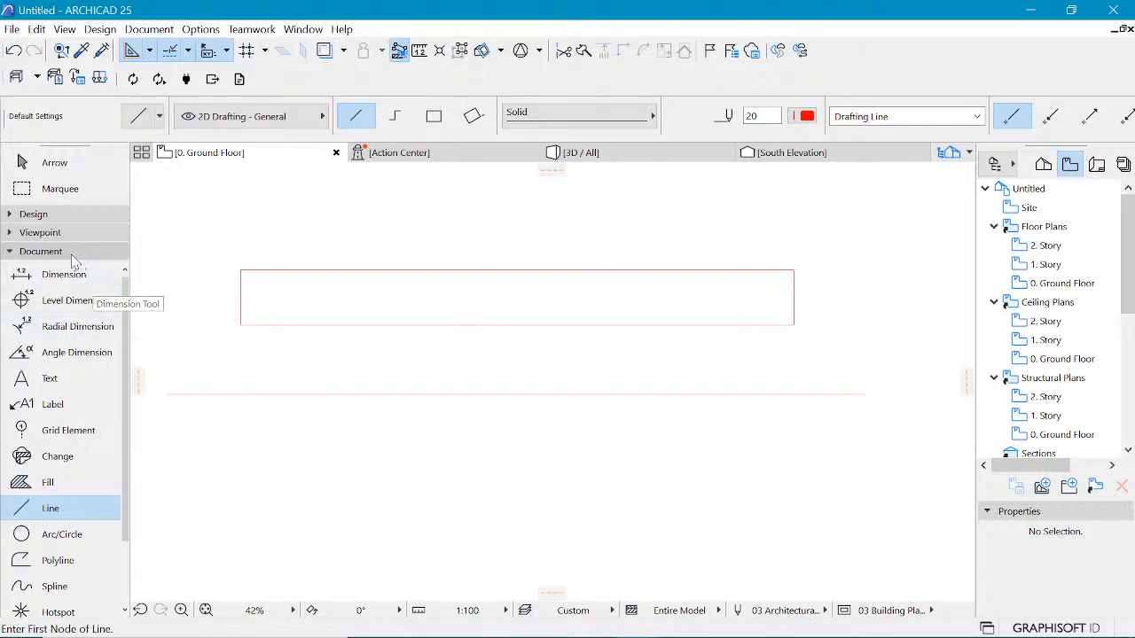
left_click(71, 217)
left_click(69, 219)
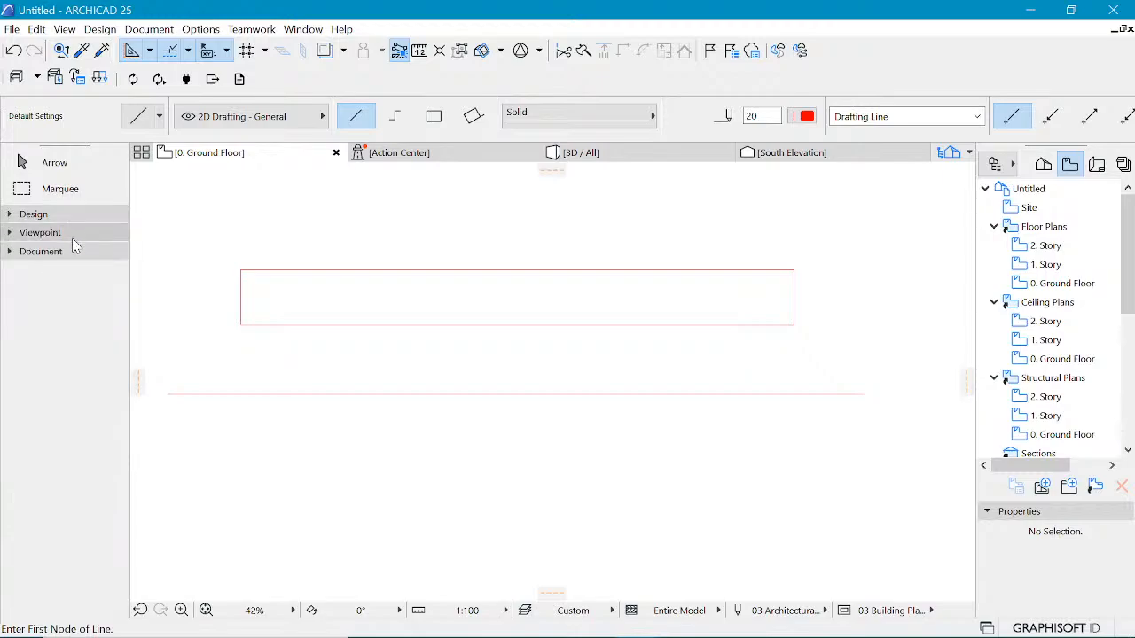
left_click(73, 251)
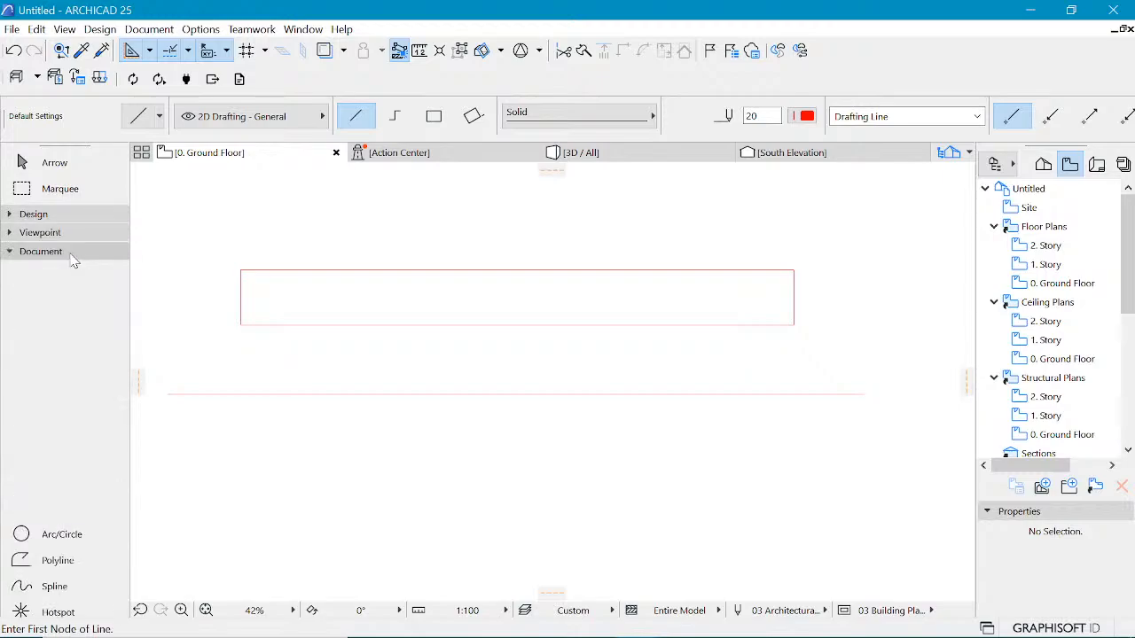
Step: Draw a spline arch starting on the line, rising above the rectangle and descending back to the line
left_click(40, 586)
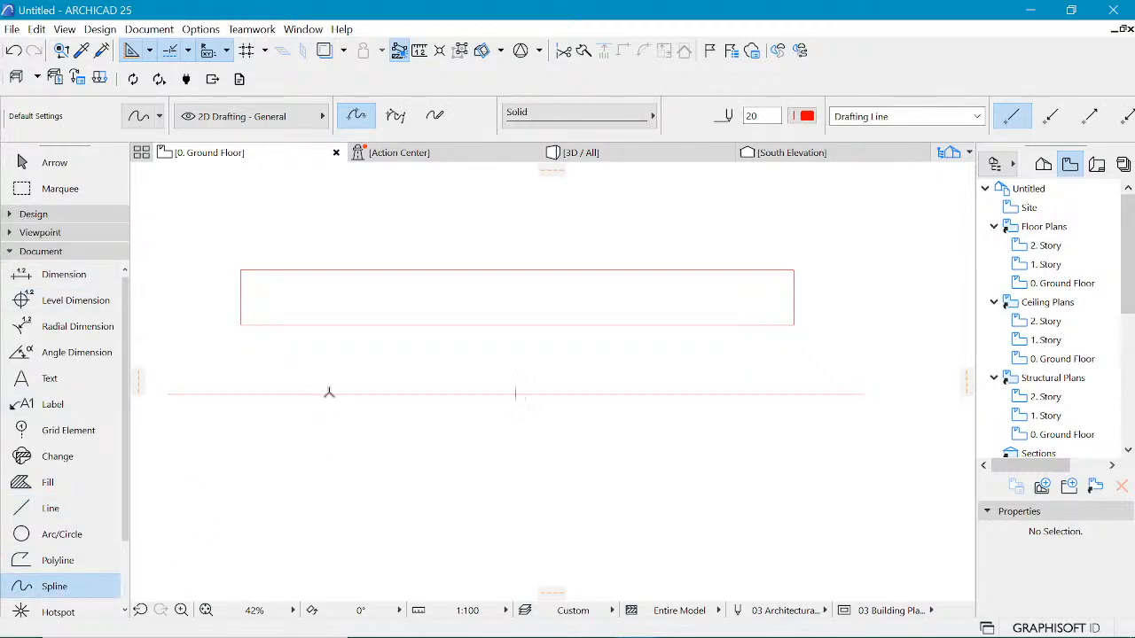
left_click(329, 395)
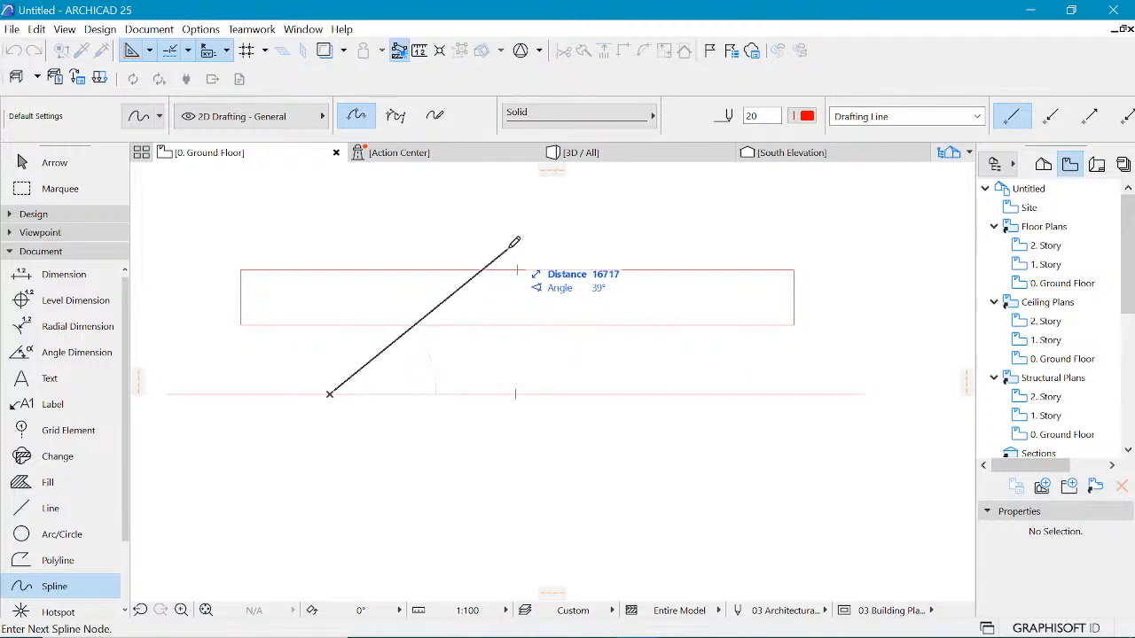
left_click(584, 250)
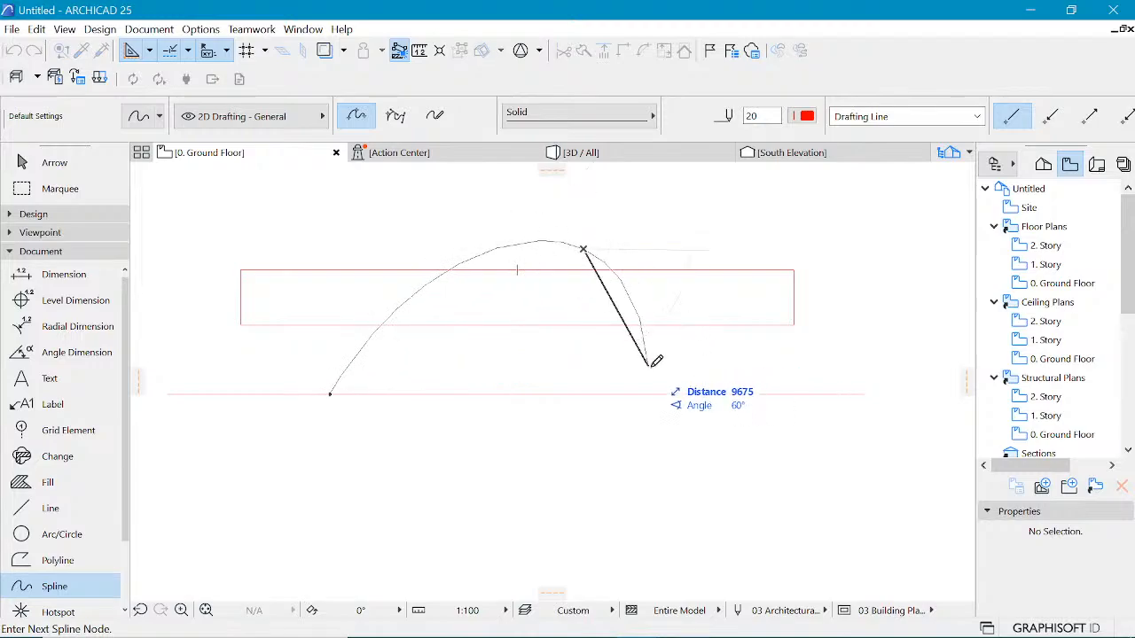
left_click(680, 367)
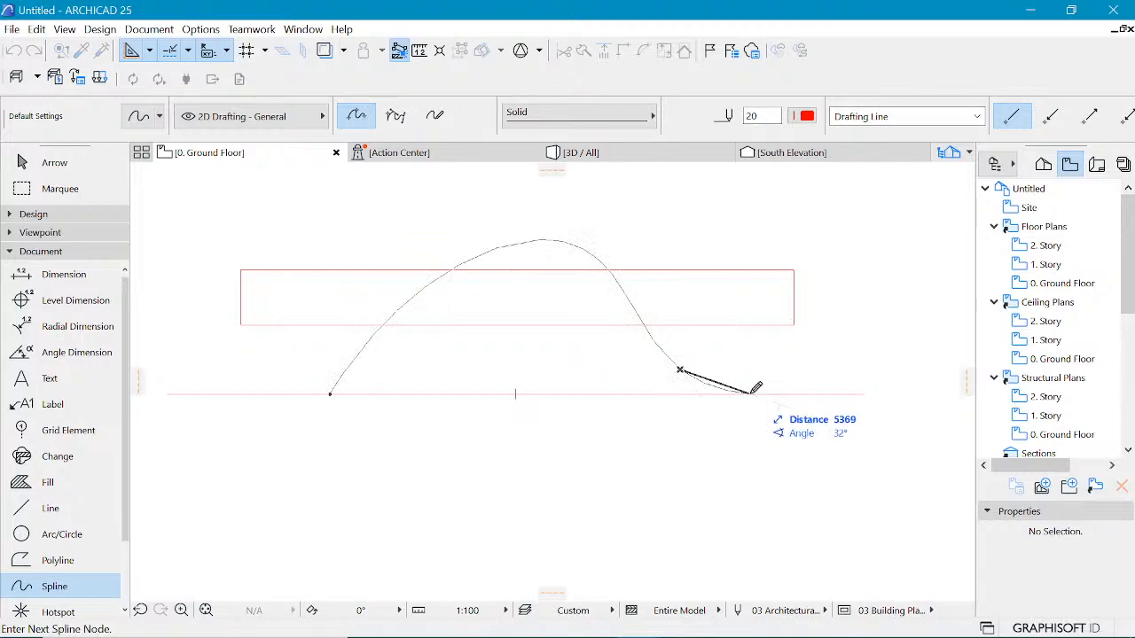
double_click(749, 392)
Step: Add a node on the spline arch's left side and pull it down, then delete the whole spline
left_click(372, 338, "shift")
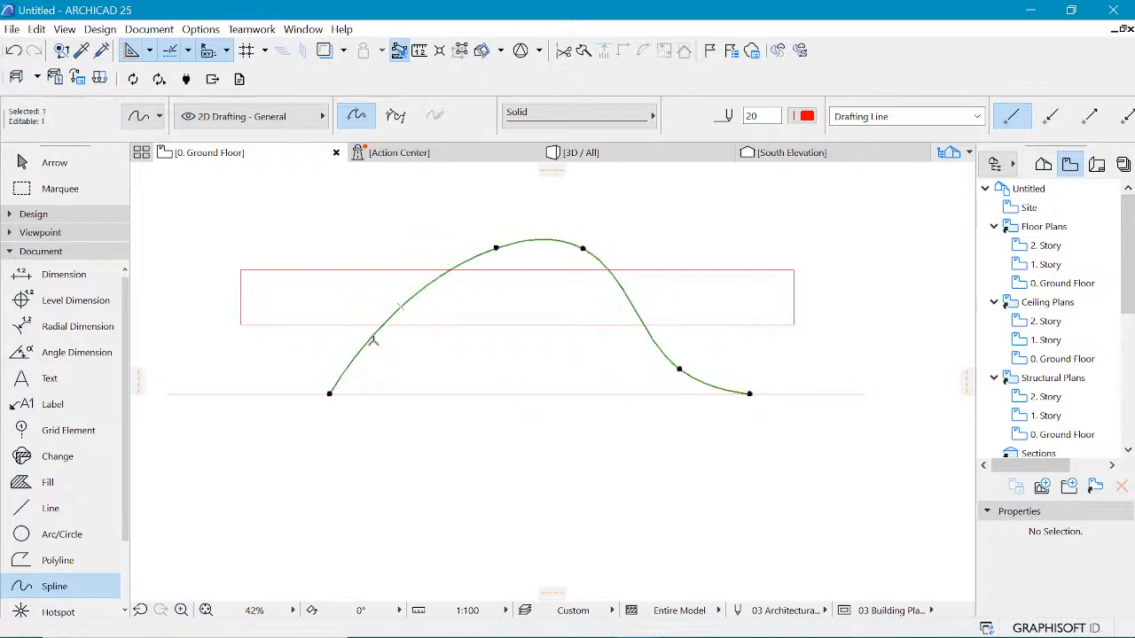
left_click(371, 340)
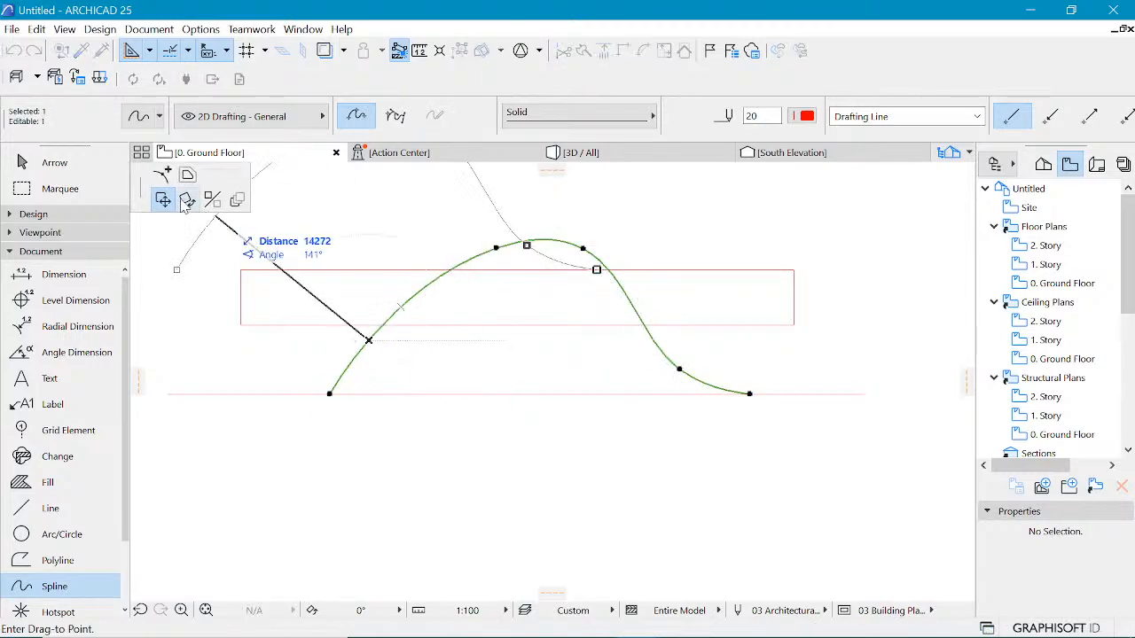
left_click(368, 339)
left_click(368, 339)
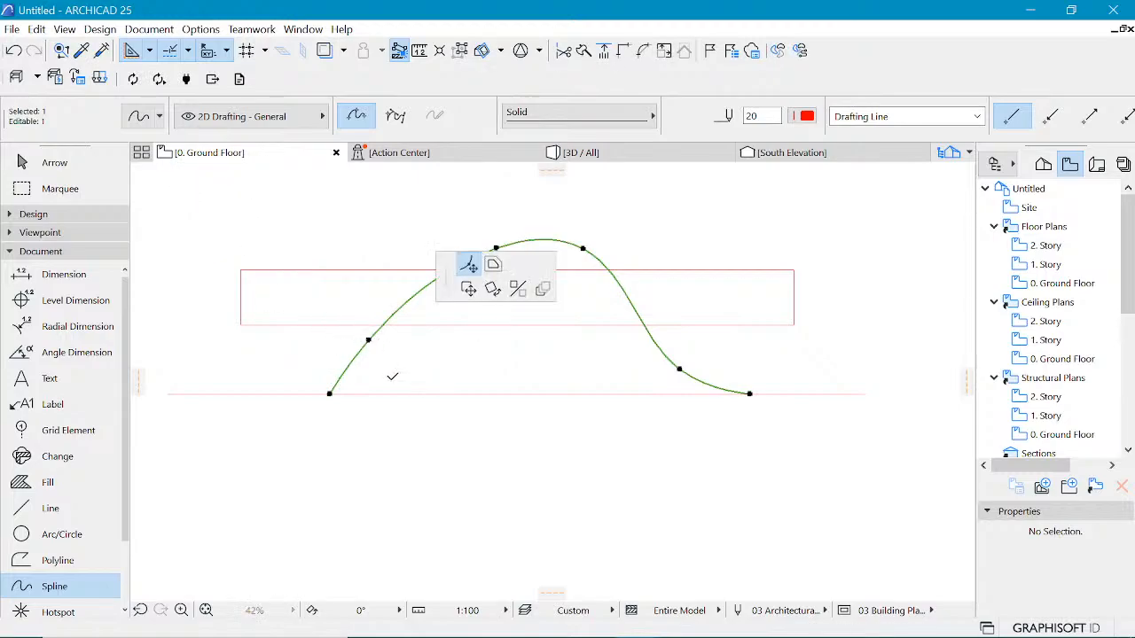
left_click(394, 378)
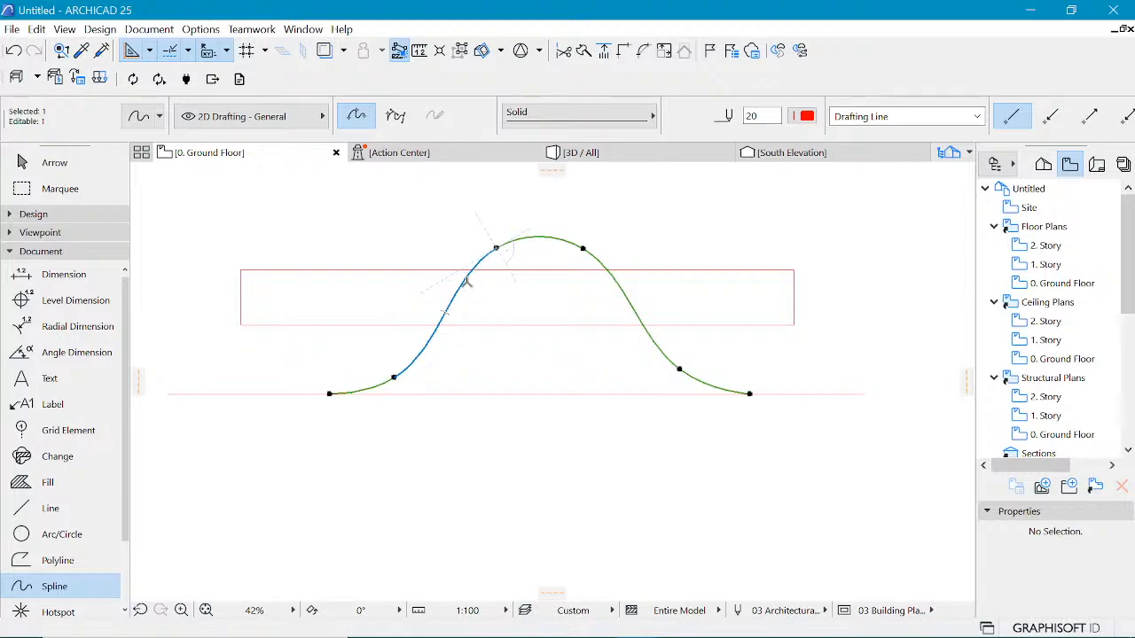
key("Delete")
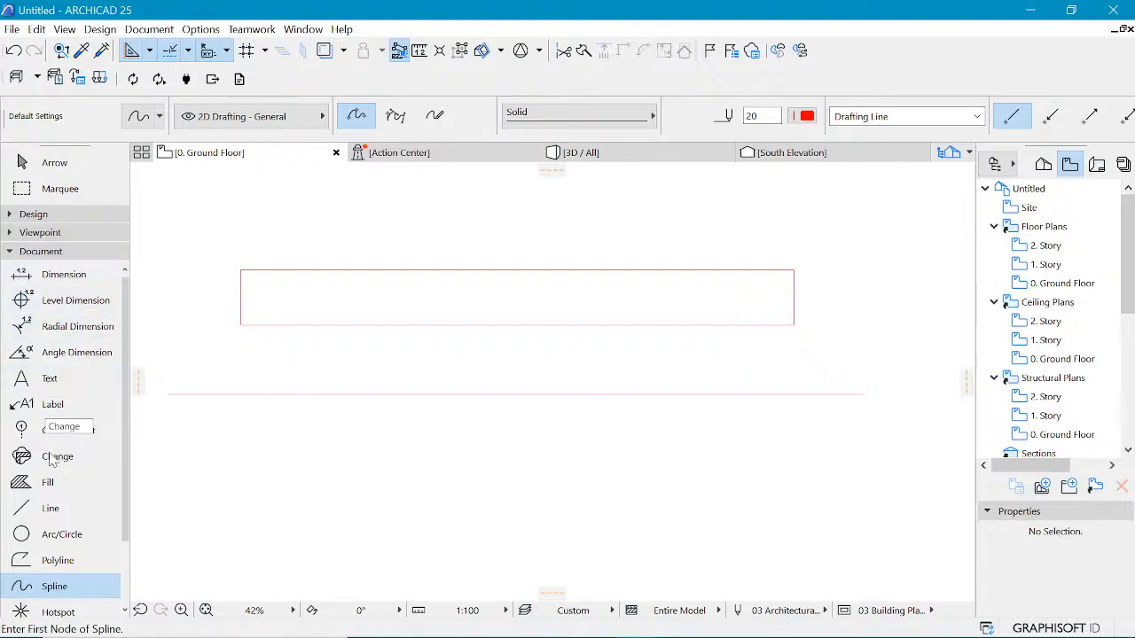
Step: Activate the Line tool's polyline method and add a vertical guide line through the rectangle's left end
left_click(39, 559)
left_click(49, 508)
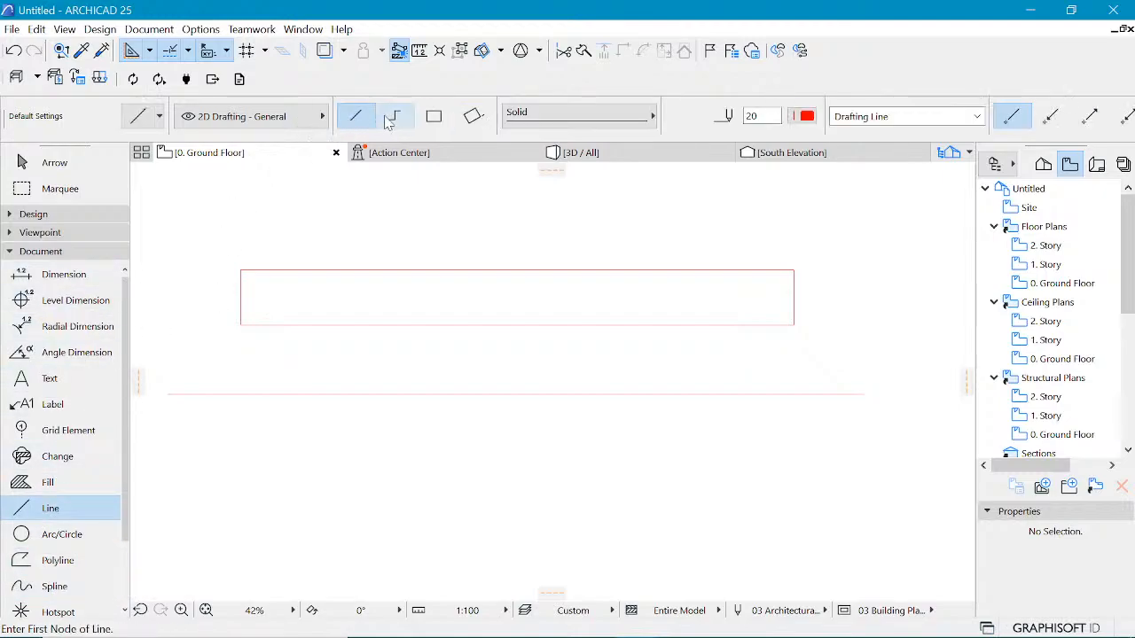
left_click(394, 119)
left_click(345, 394)
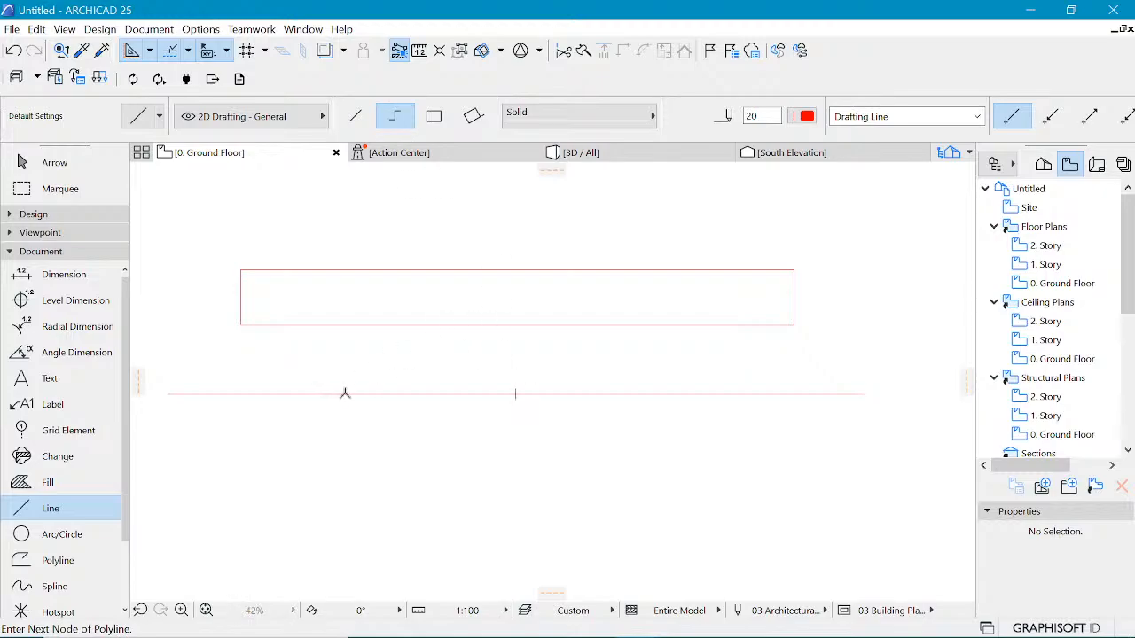
key("Escape")
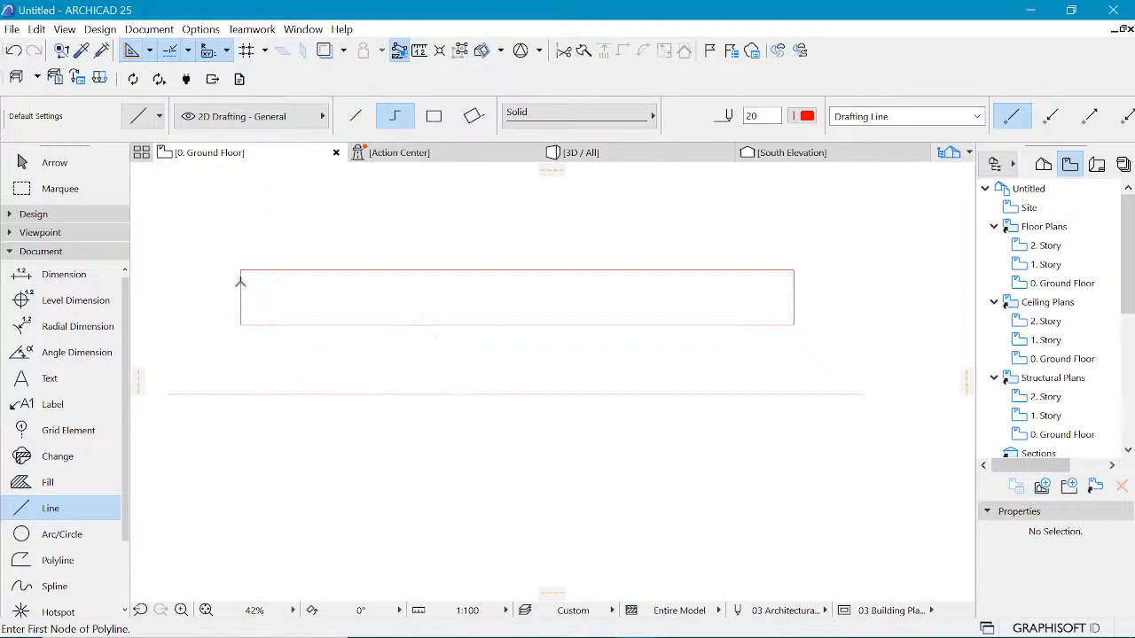
left_click(241, 324)
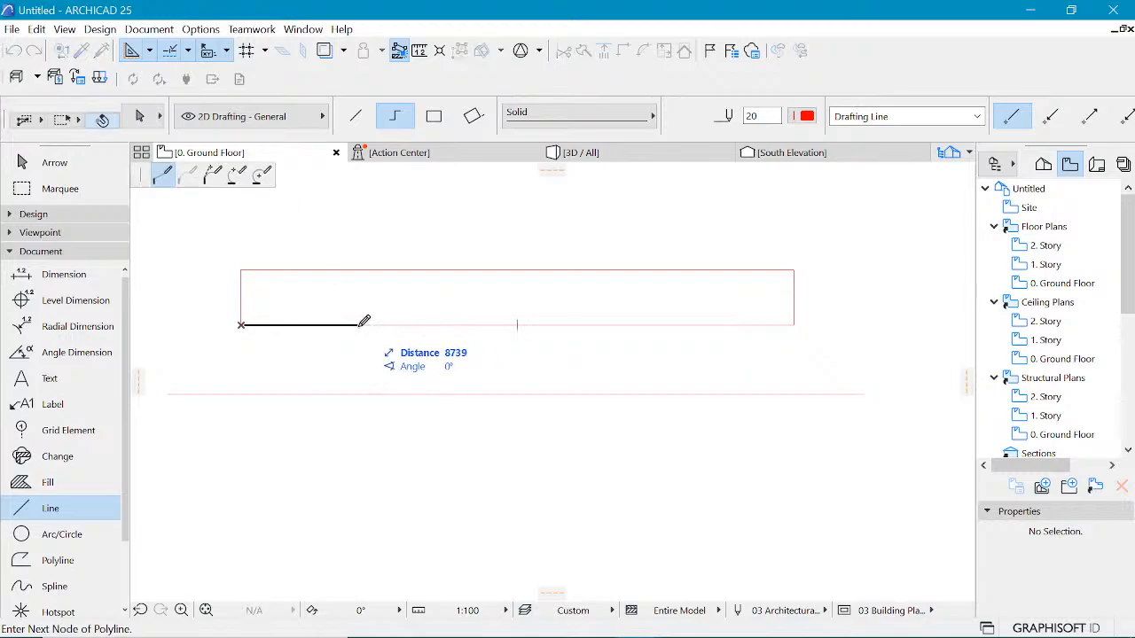
key("Escape")
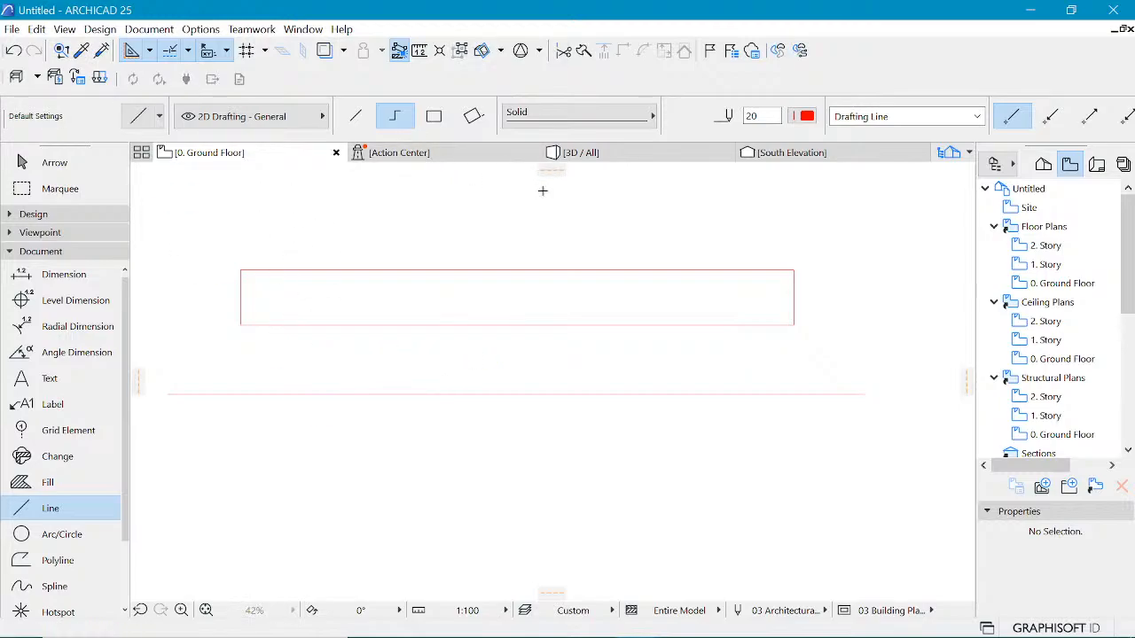
left_click_drag(139, 384, 240, 332)
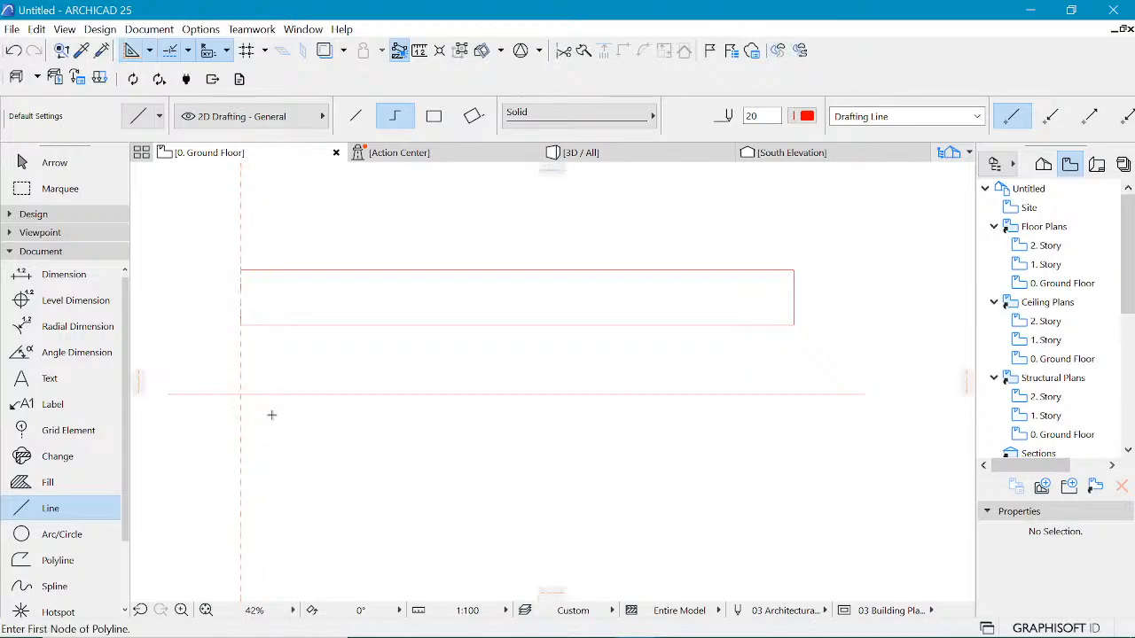
Step: Draw a polyline along the base line from the left guide, then rising at about 46° to a peak on a centre guide line
left_click(241, 395)
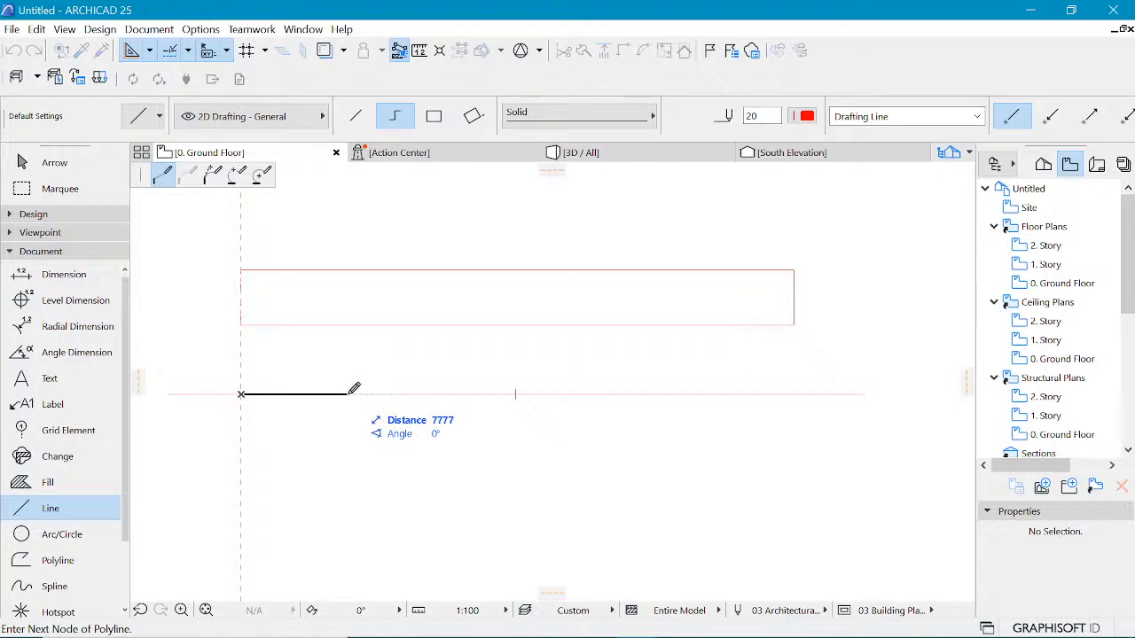
left_click(349, 394)
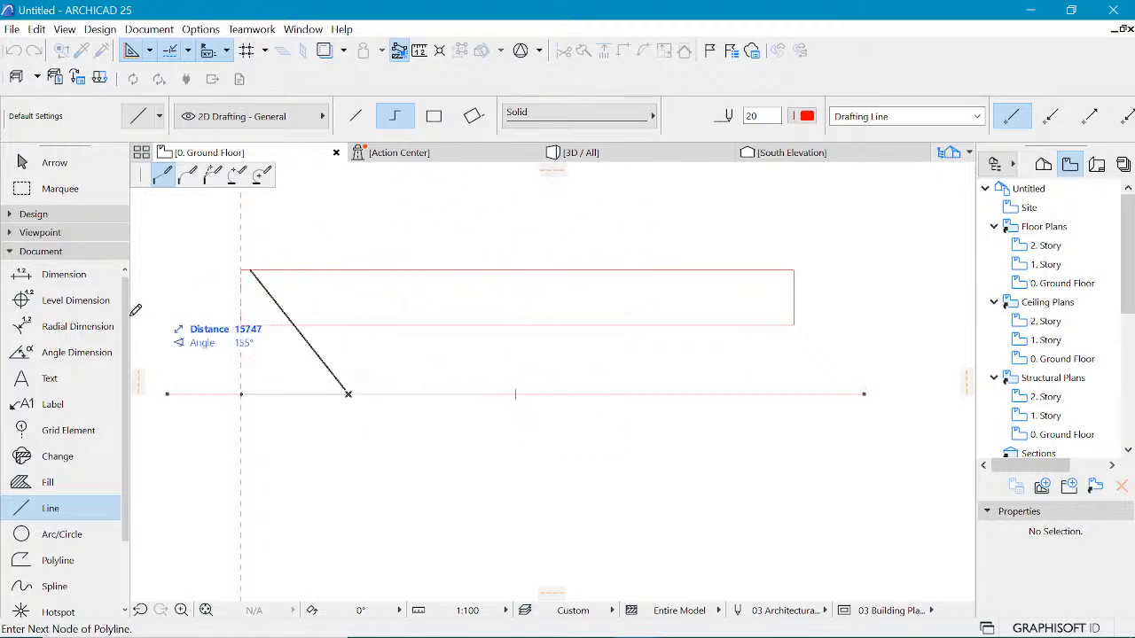
left_click_drag(139, 381, 519, 398)
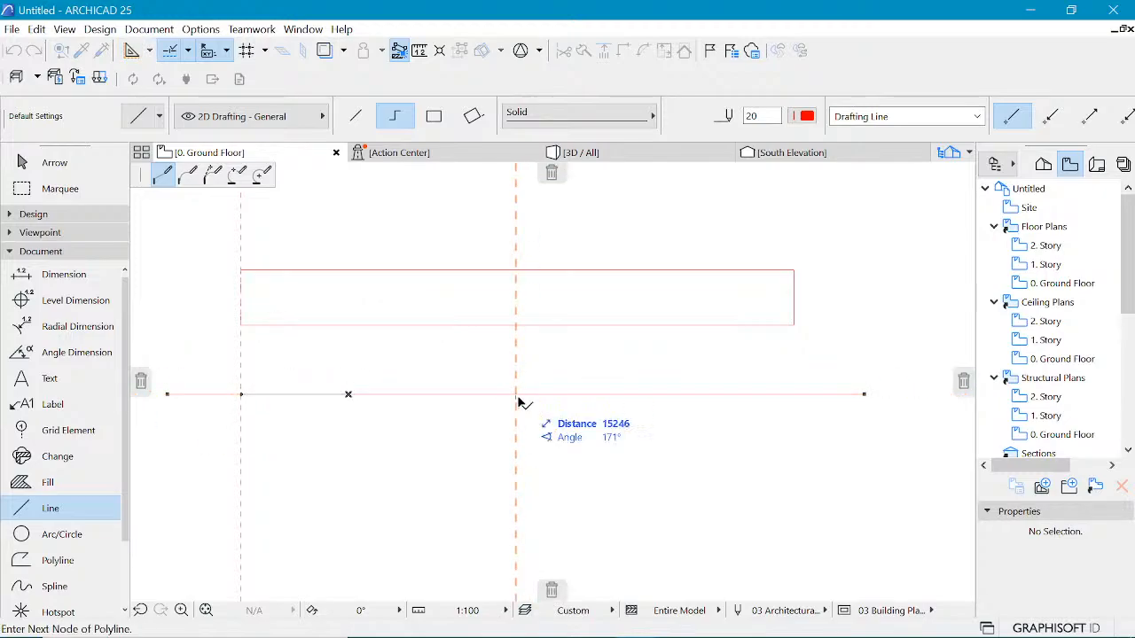
left_click(515, 221)
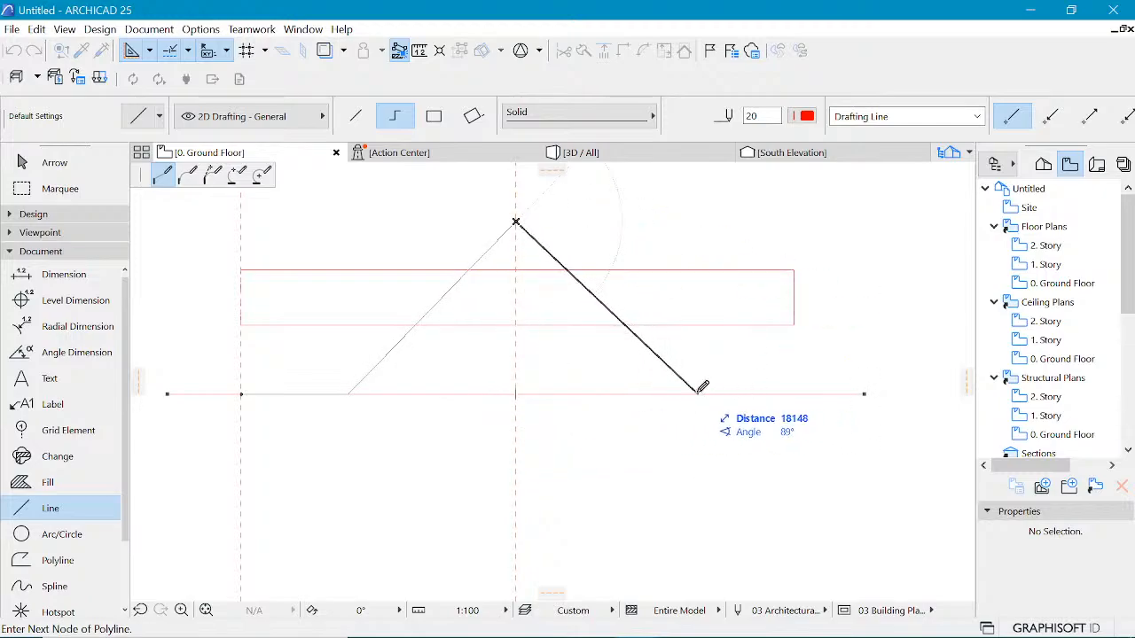
left_click(516, 220)
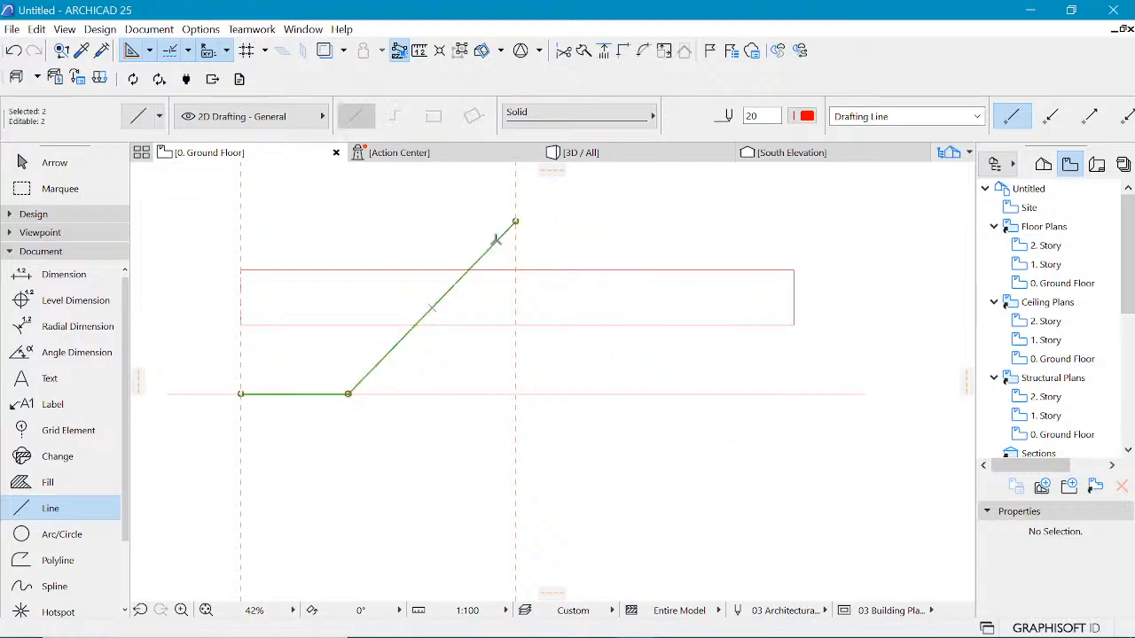
Step: Mirror a copy of the polyline about the vertical centre guide line
key("ctrl+alt+m")
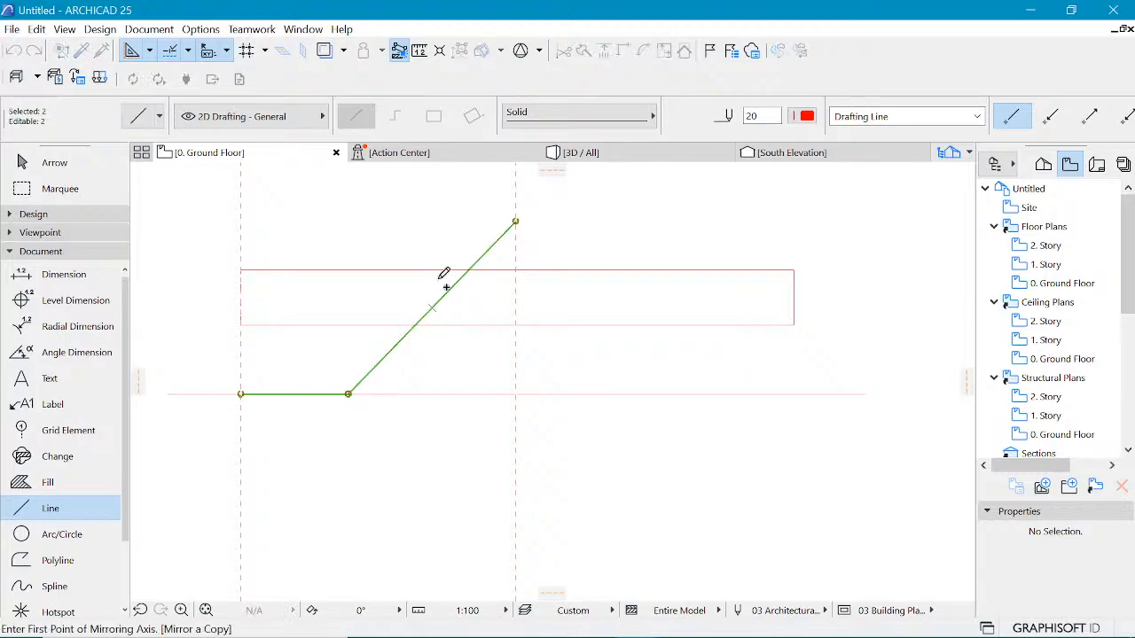
left_click(515, 244)
left_click(519, 401)
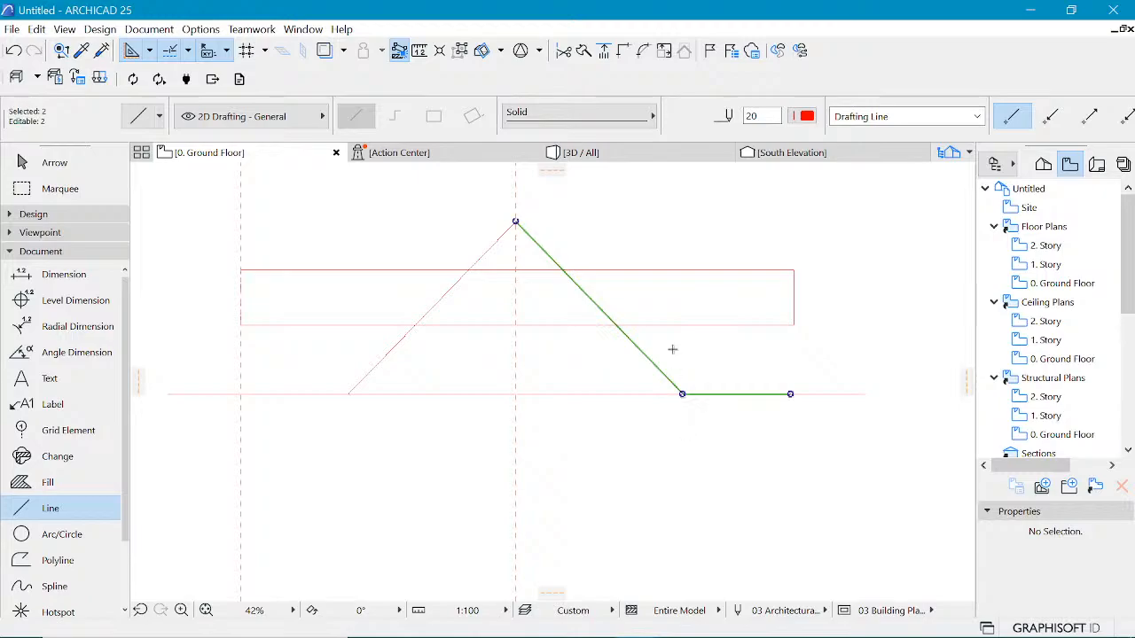
key("Escape")
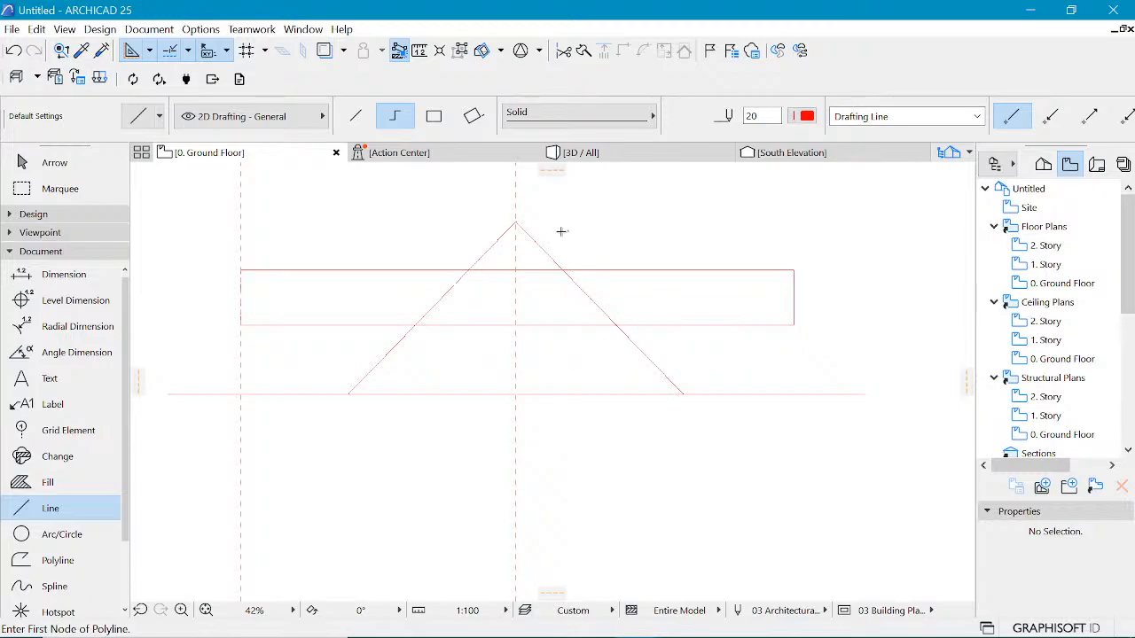
Step: Select the mirrored polyline and suspend groups so its nodes can be edited individually
left_click(515, 222)
left_click(682, 393)
double_click(790, 393)
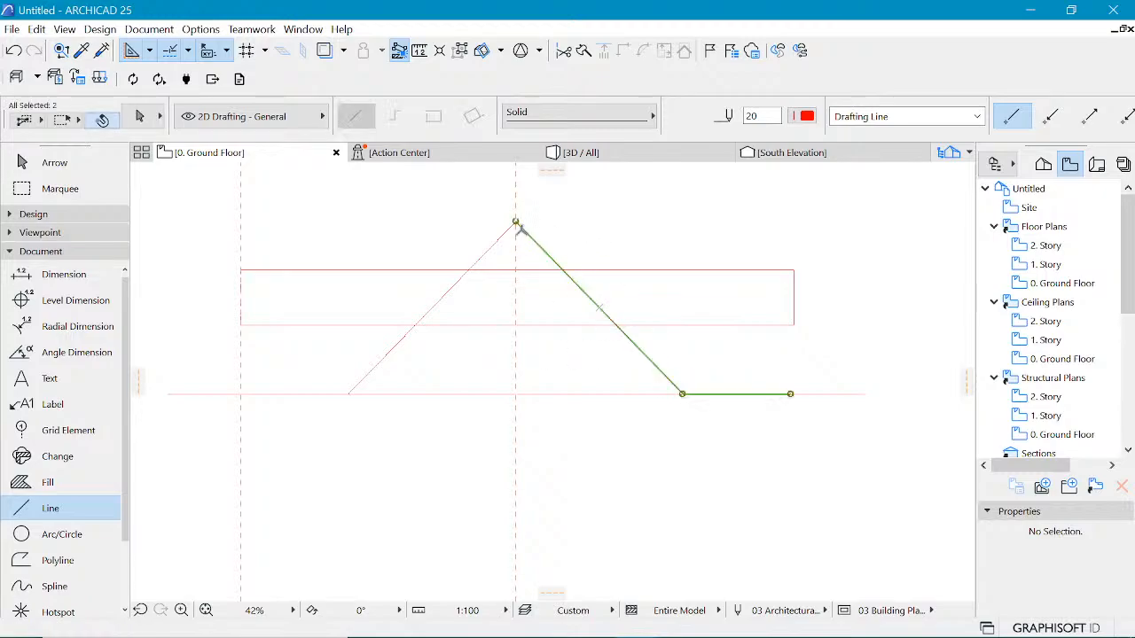
left_click(682, 393)
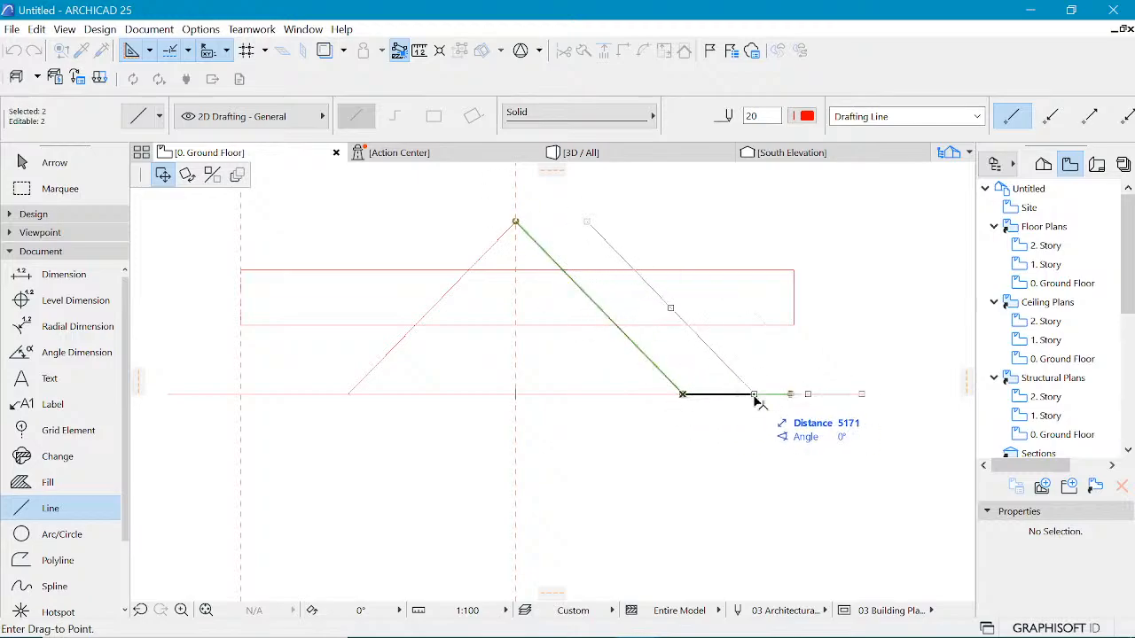
left_click(682, 394)
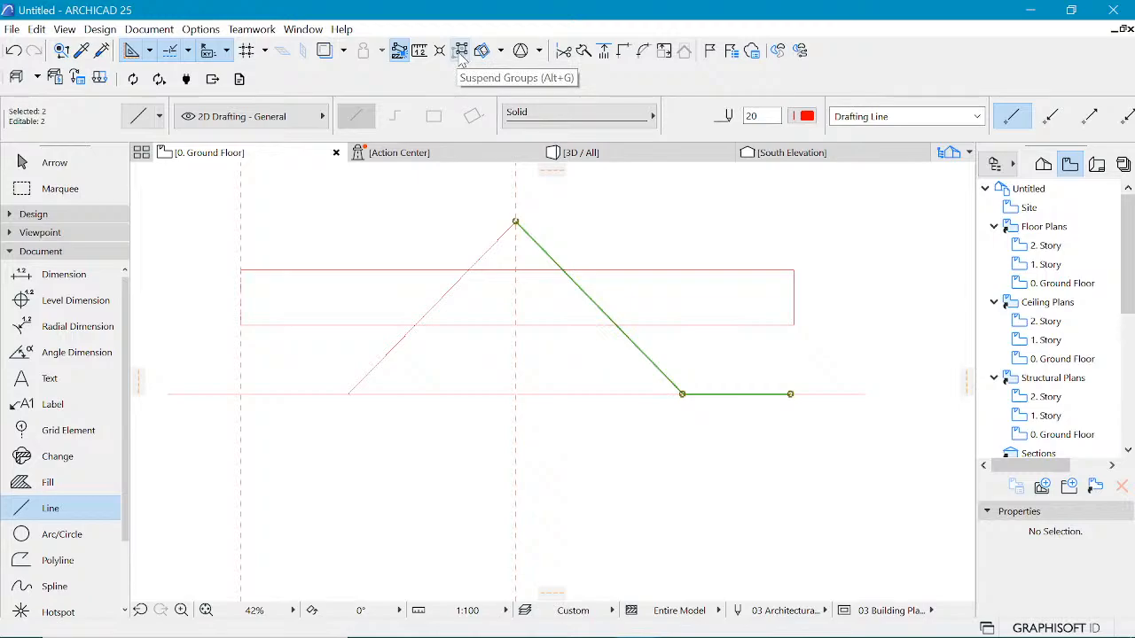
left_click(461, 52)
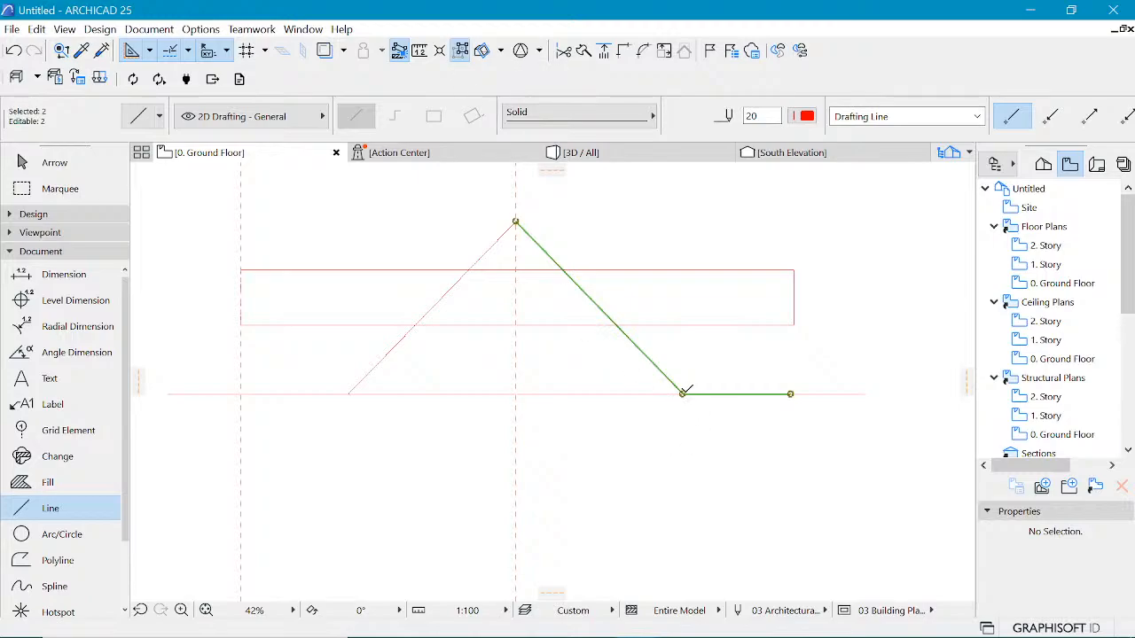
Step: Fillet the mirrored polyline's lower corner with a 2000 radius, then undo the fillet
left_click(683, 393)
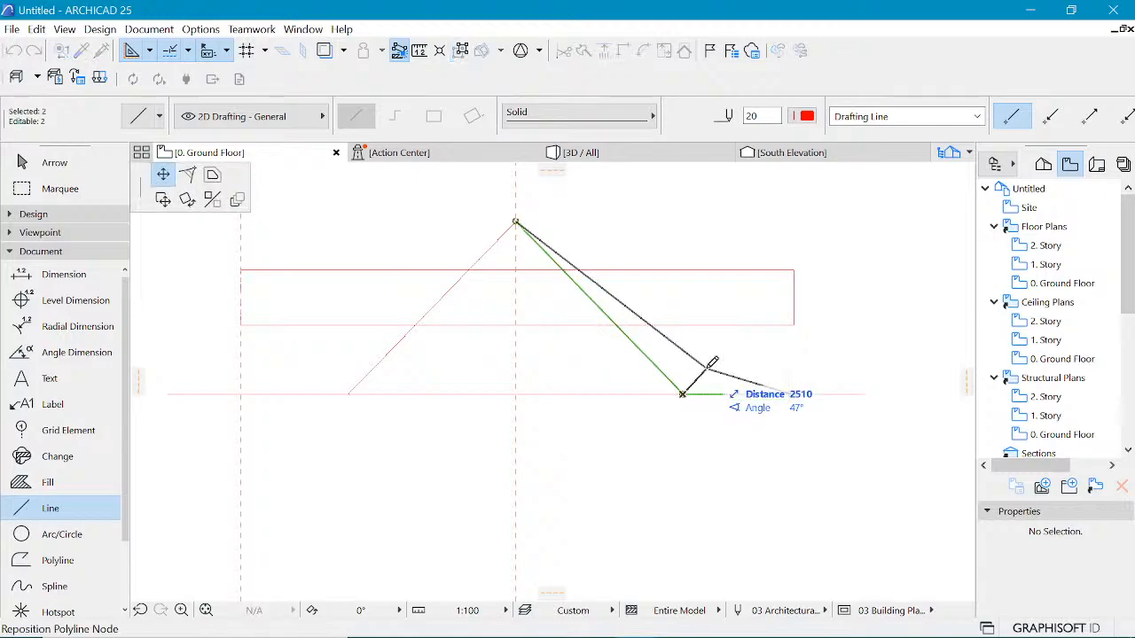
left_click(187, 175)
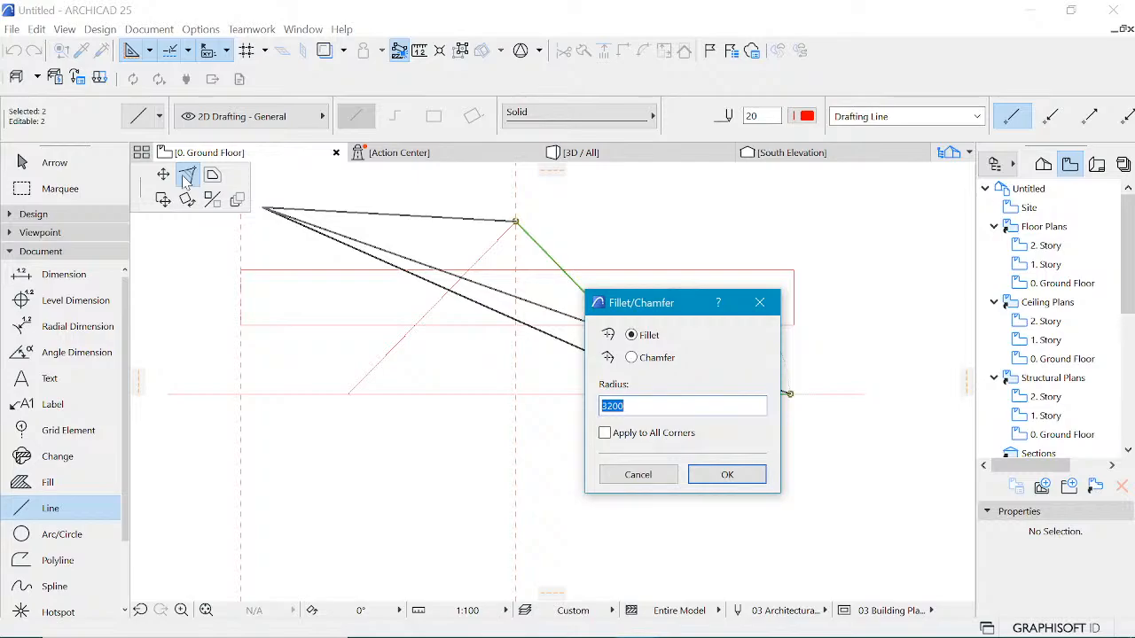
type("20")
key("Return")
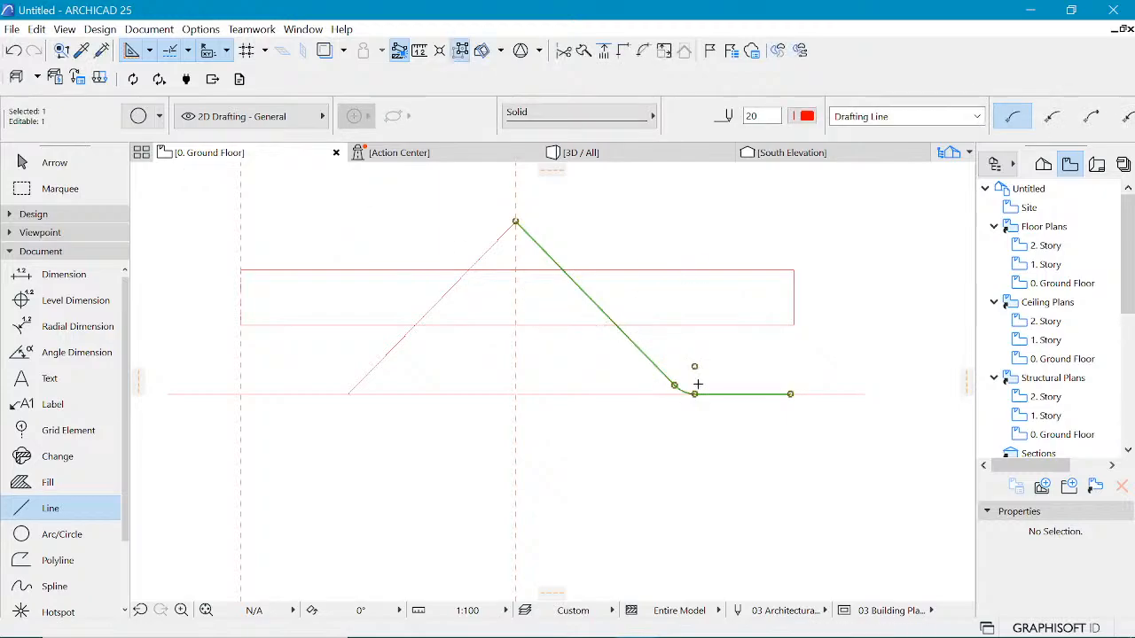
scroll(696, 380, "up", 3)
scroll(696, 380, "up", 1)
key("ctrl+z")
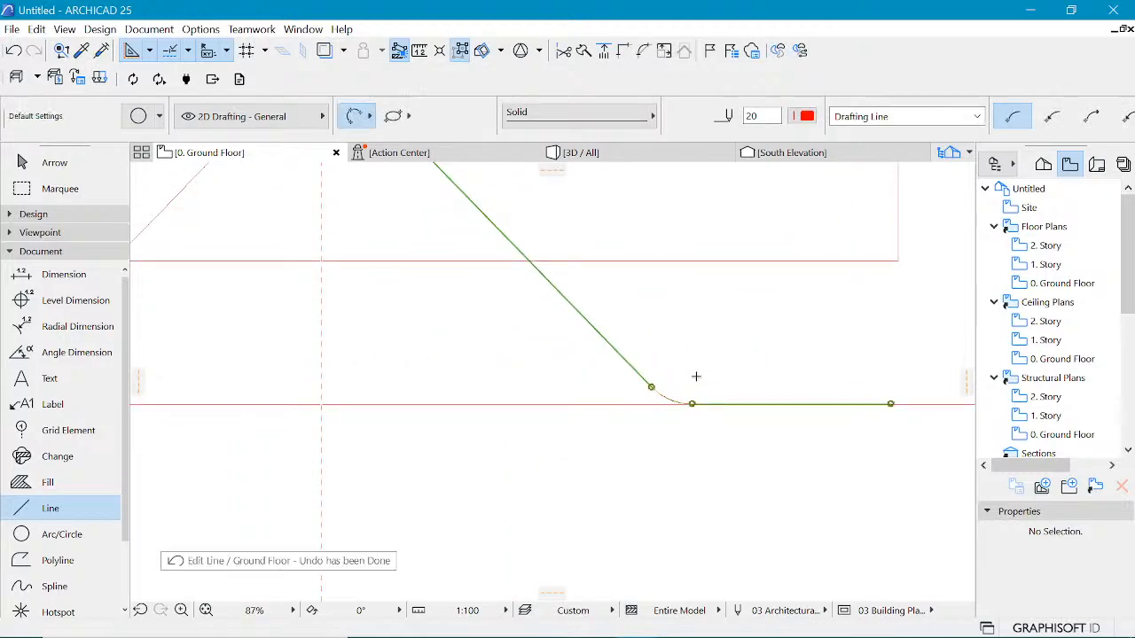
key("ctrl+z")
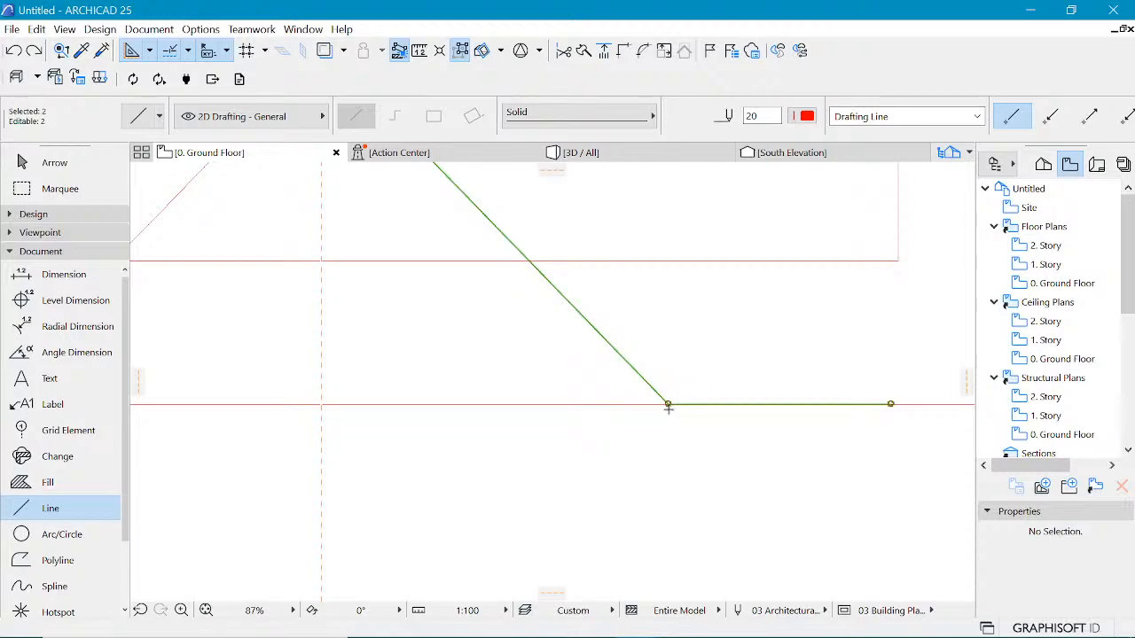
Step: Fillet the mirrored polyline's lower corner on the base line with a 5000 radius
left_click(670, 403)
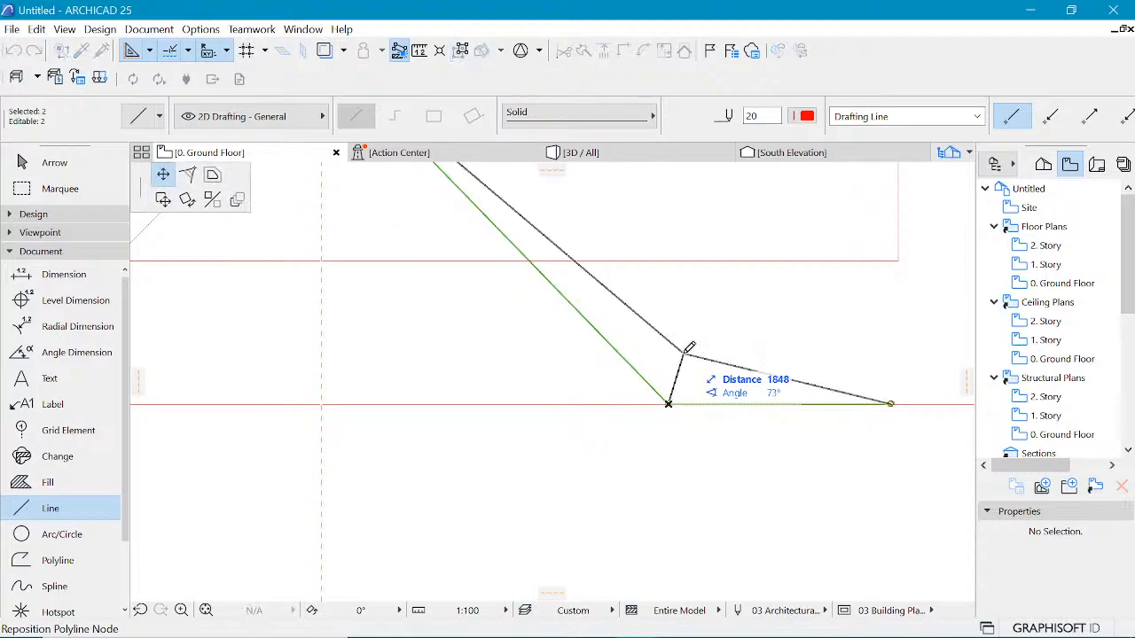
left_click(188, 175)
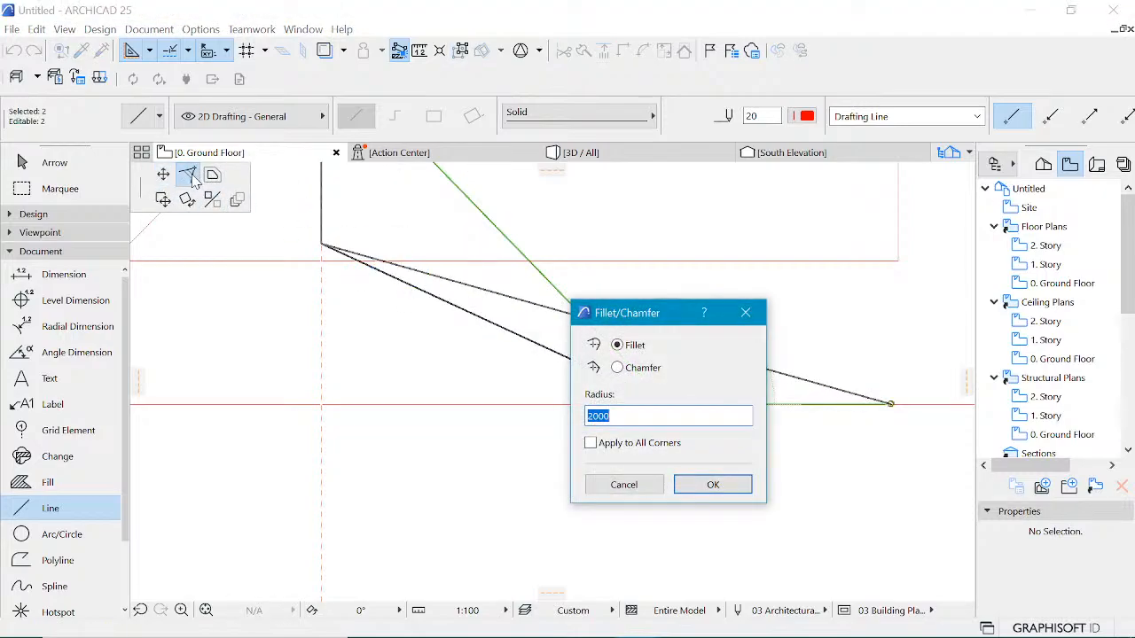
type("500")
key("Return")
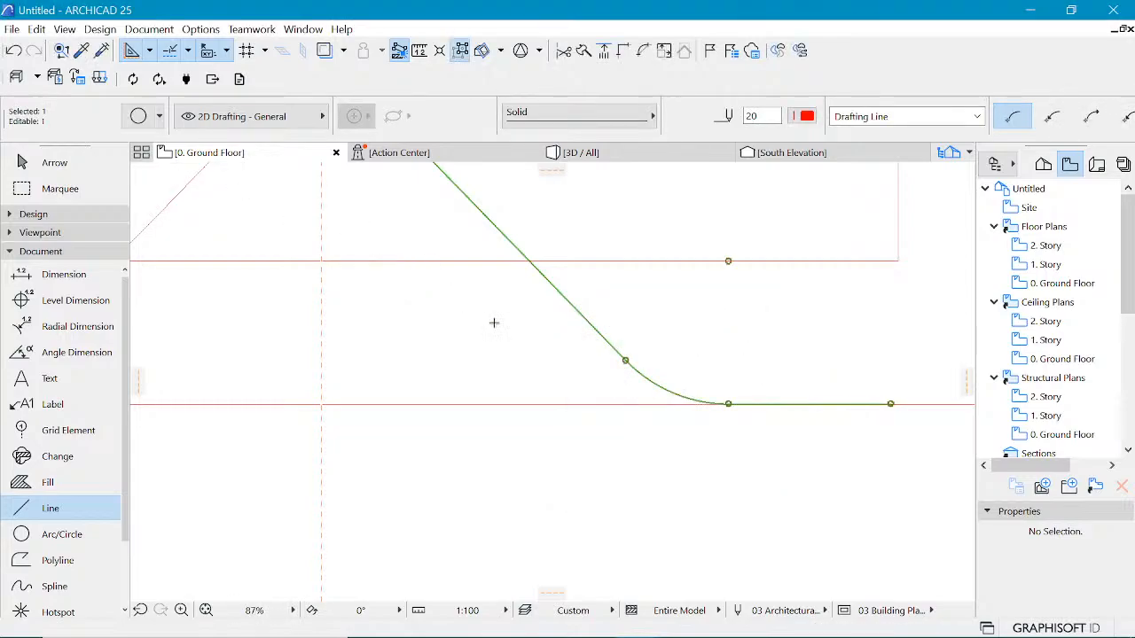
scroll(656, 384, "down", 4)
key("Escape")
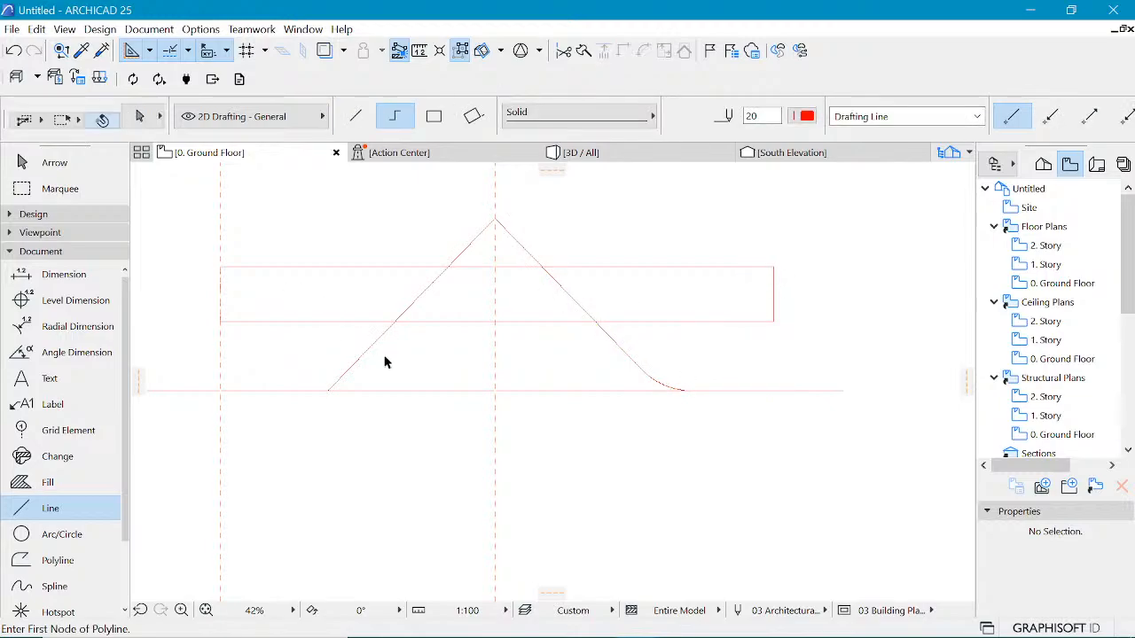
Step: Fillet the left polyline's lower corner on the base line with a 5000 radius
left_click(362, 357, "shift")
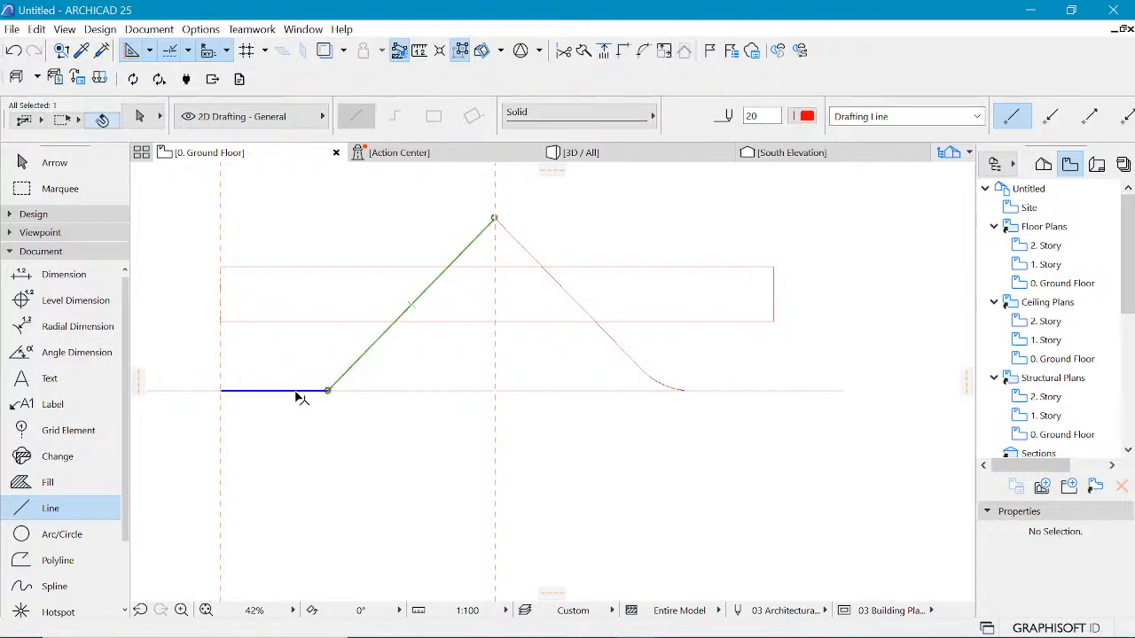
left_click(295, 392, "shift")
left_click(328, 390)
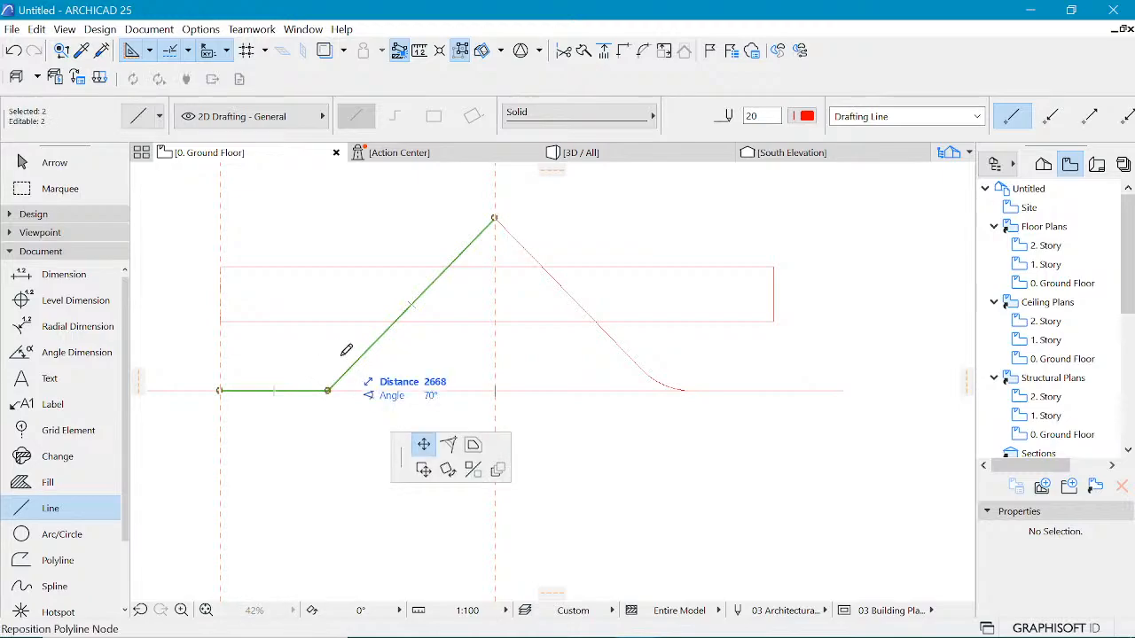
left_click(188, 176)
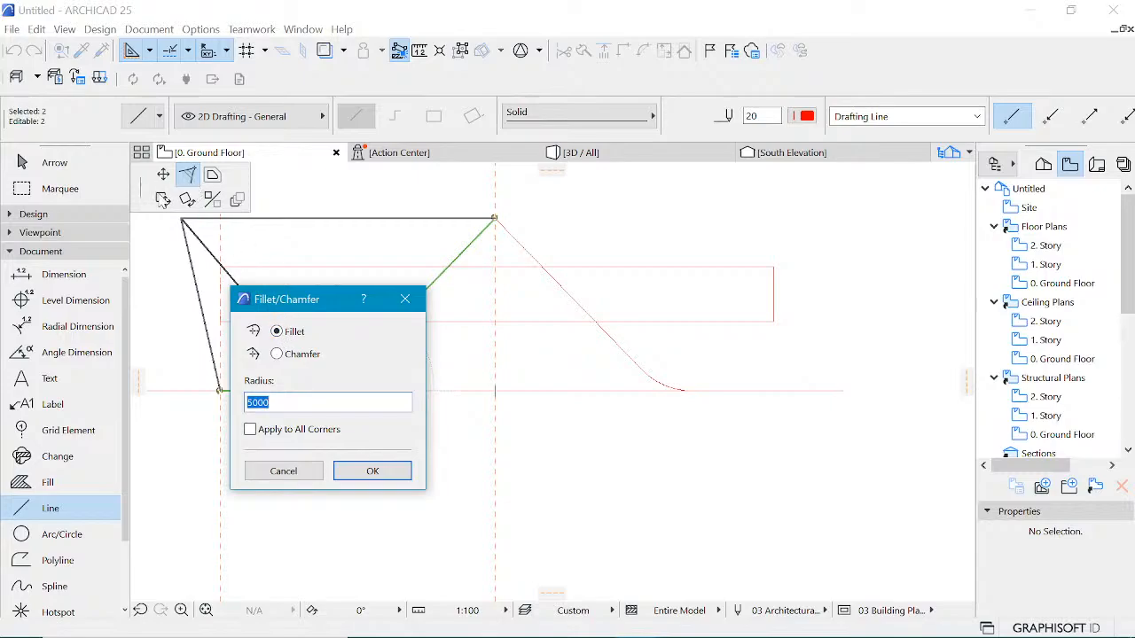
left_click(405, 298)
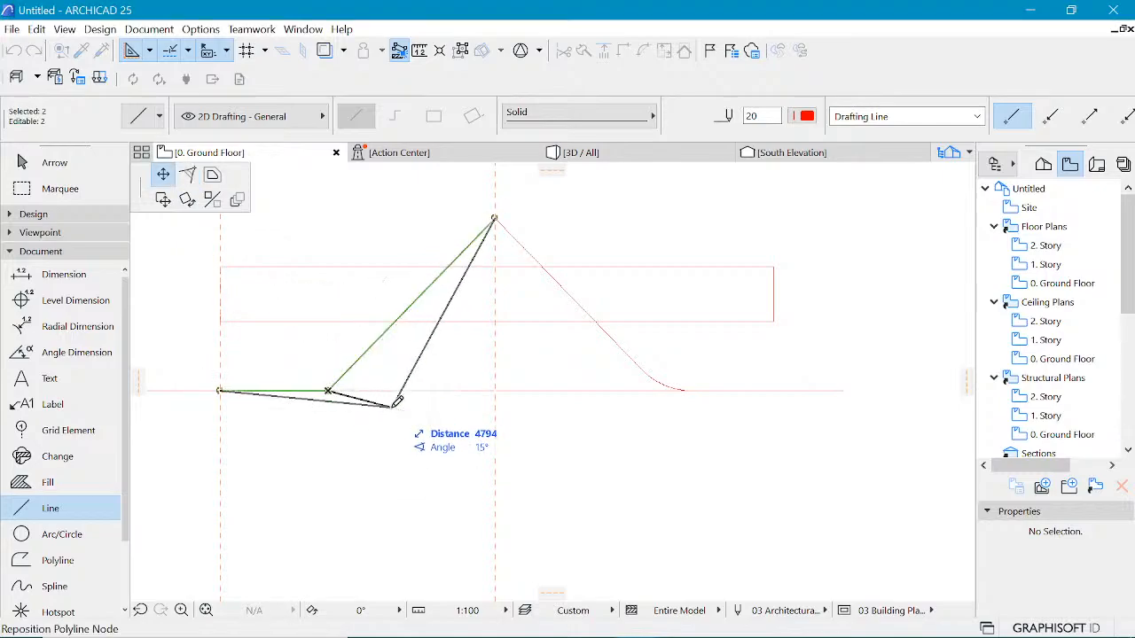
left_click(330, 391)
scroll(335, 393, "up", 2)
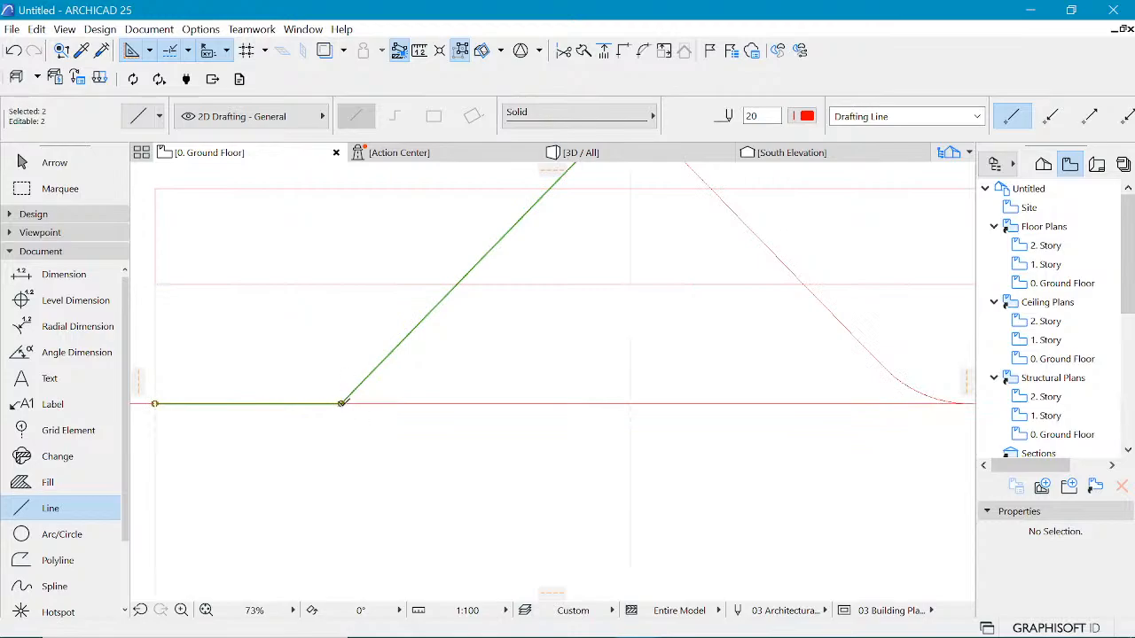
left_click(341, 401)
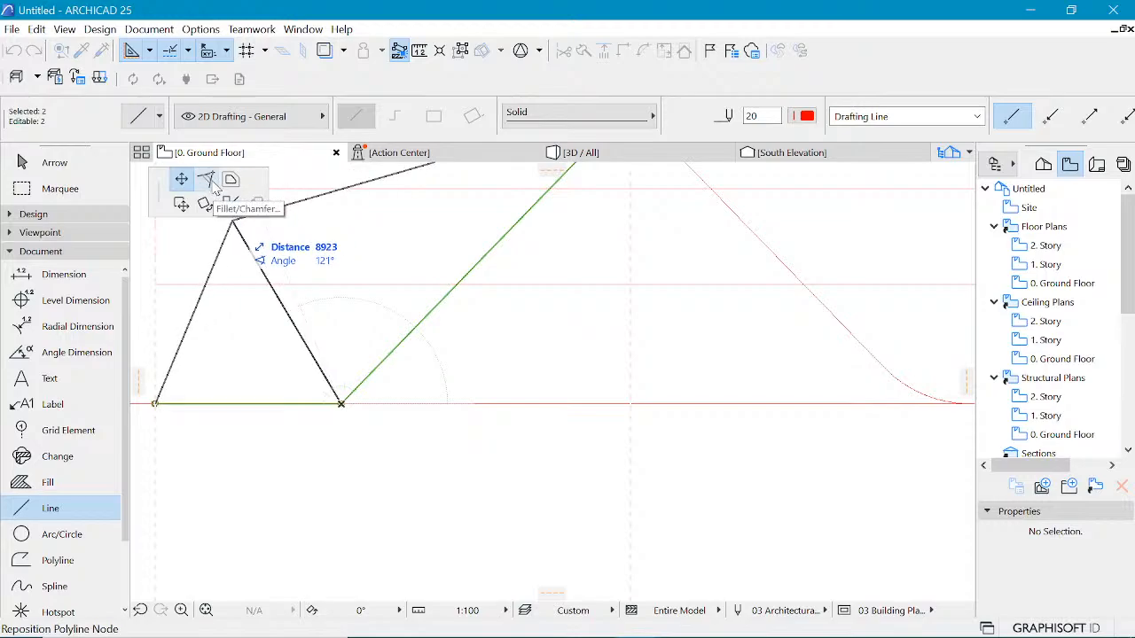
left_click(210, 180)
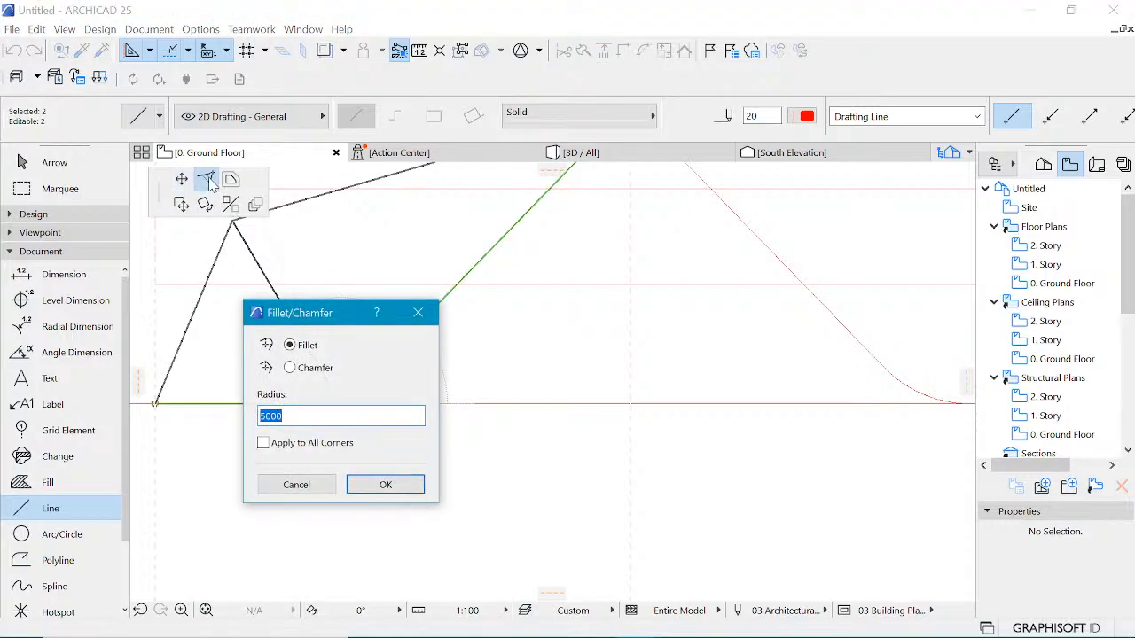
key("Return")
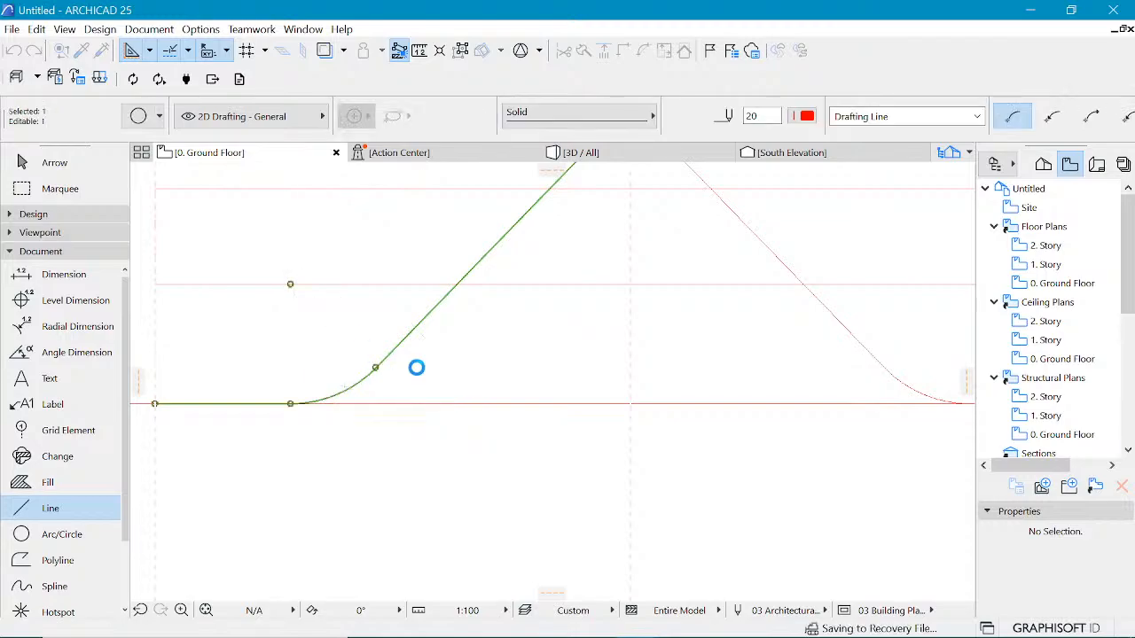
Step: Switch to the reference image of the building to compare it with the roof profile, then return
scroll(425, 350, "down", 5)
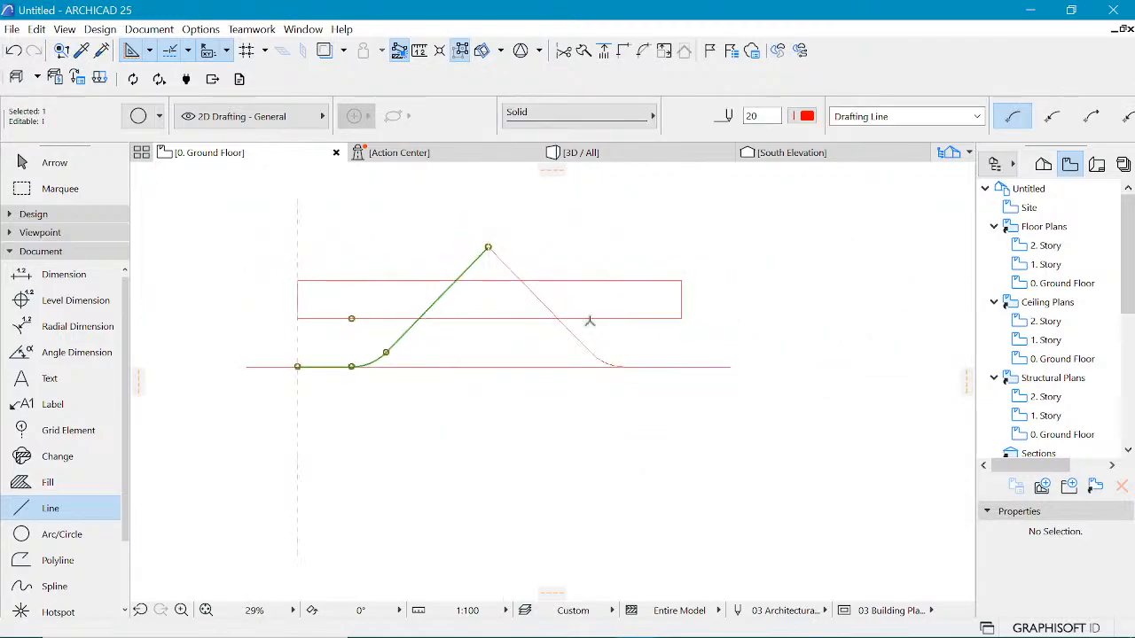
key("Escape")
scroll(431, 263, "up", 2)
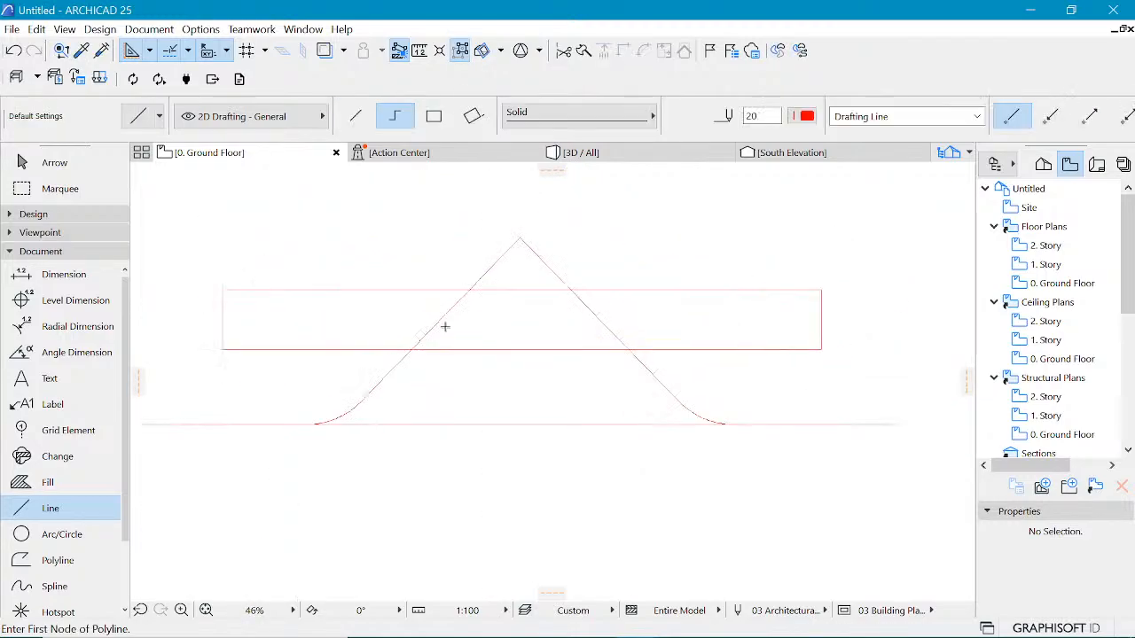
mouse_move(639, 621)
left_click(681, 622)
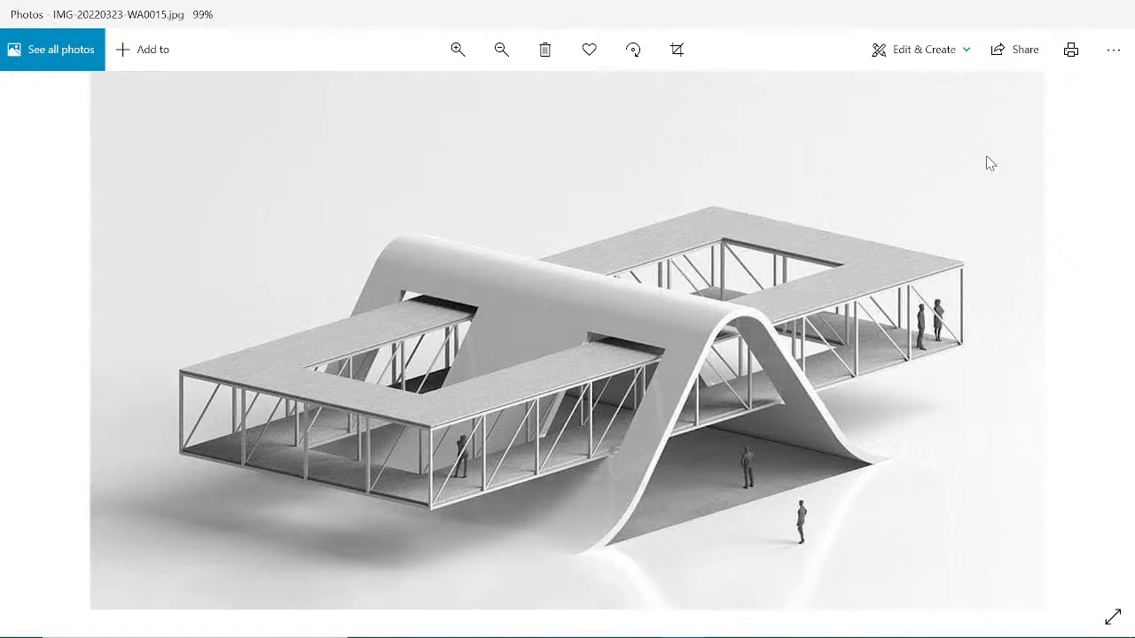
left_click(1037, 18)
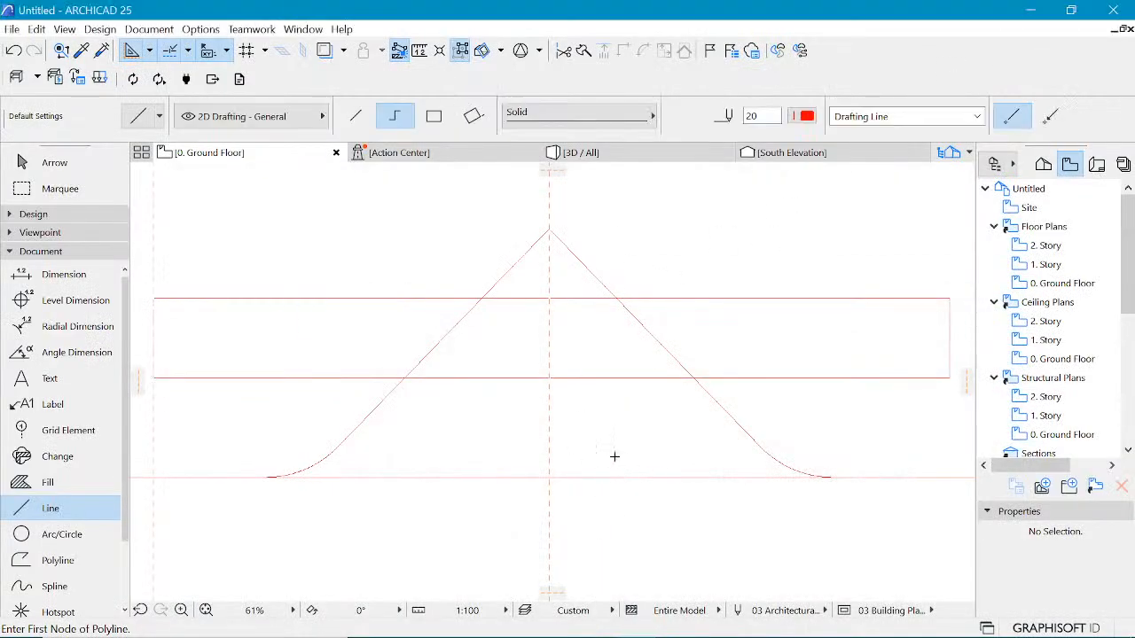
Step: Fillet the roof profile's top apex with a 3000 radius
left_click(596, 289, "shift")
left_click(543, 239, "shift")
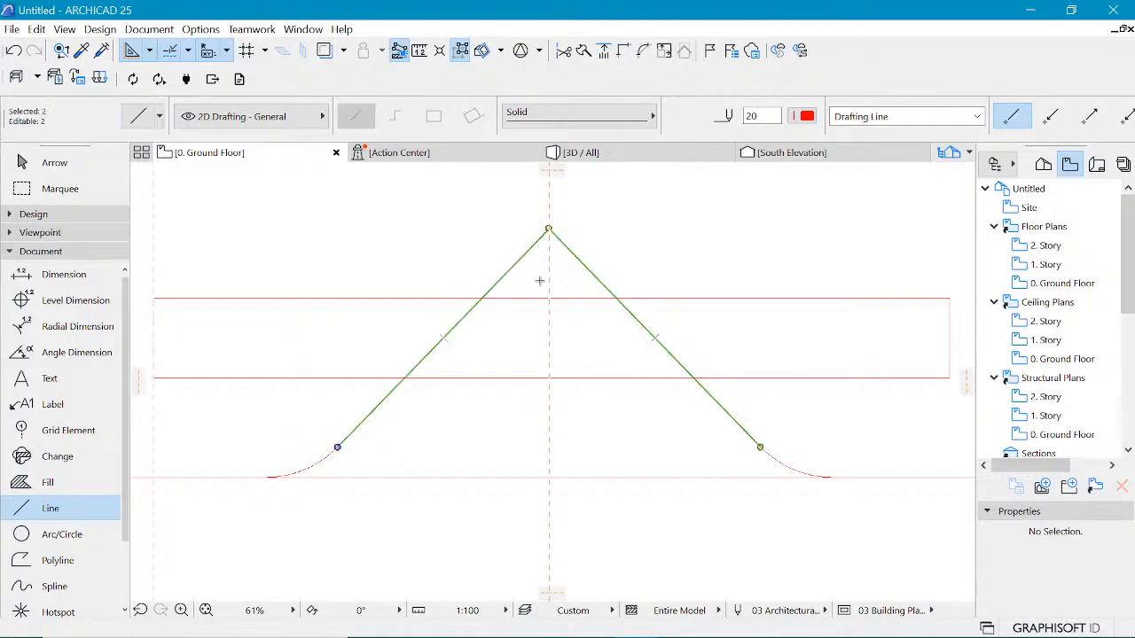
left_click(548, 226)
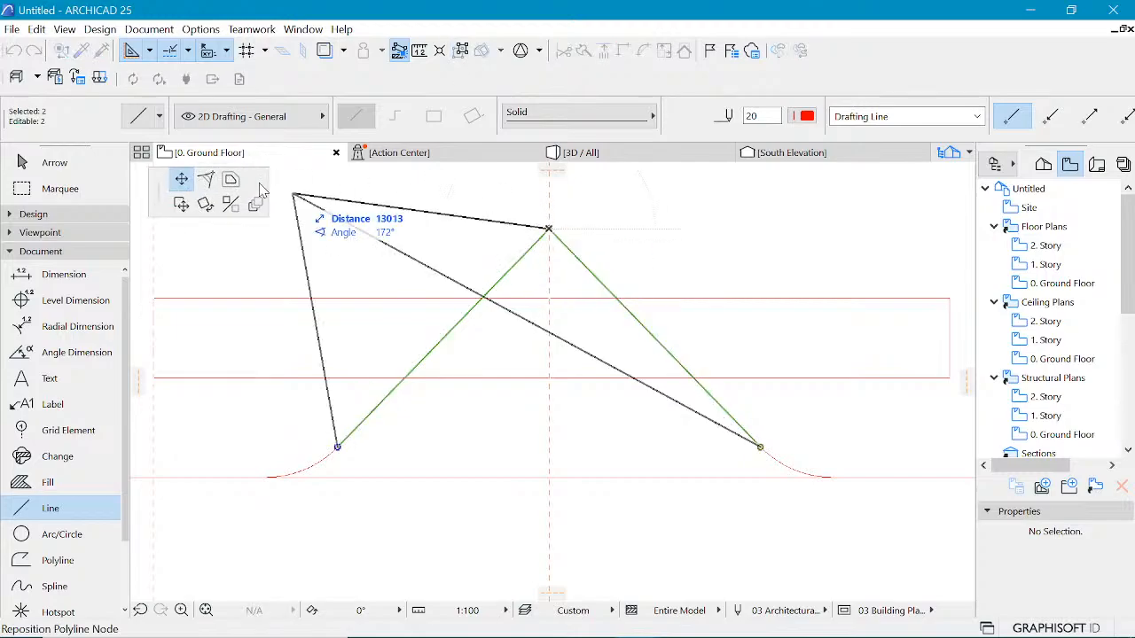
left_click(205, 180)
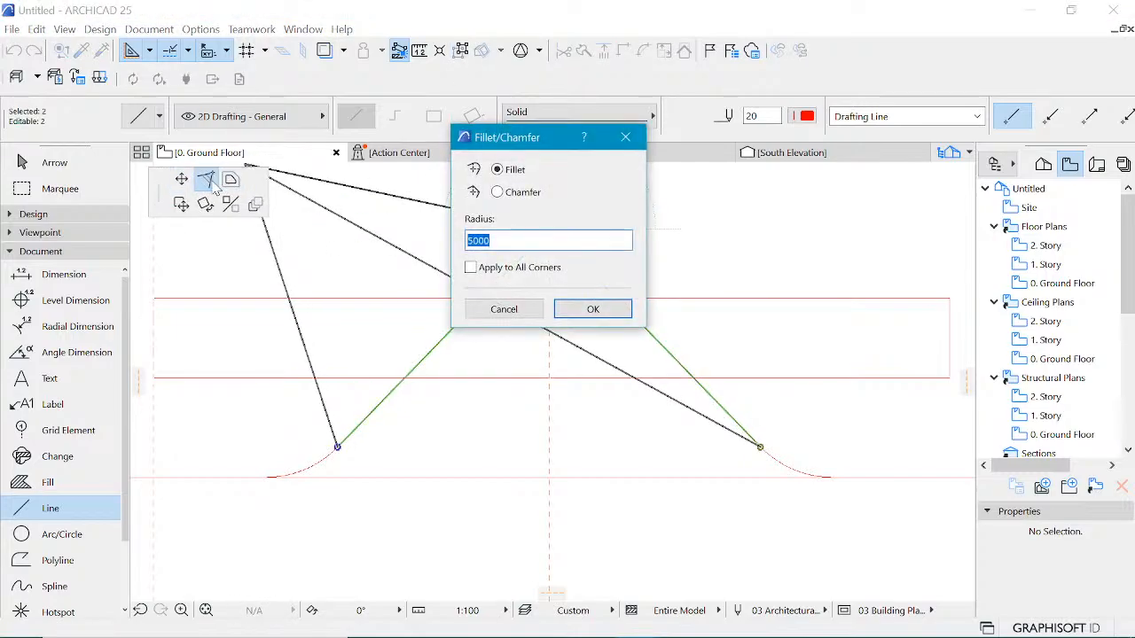
type("3000")
key("Return")
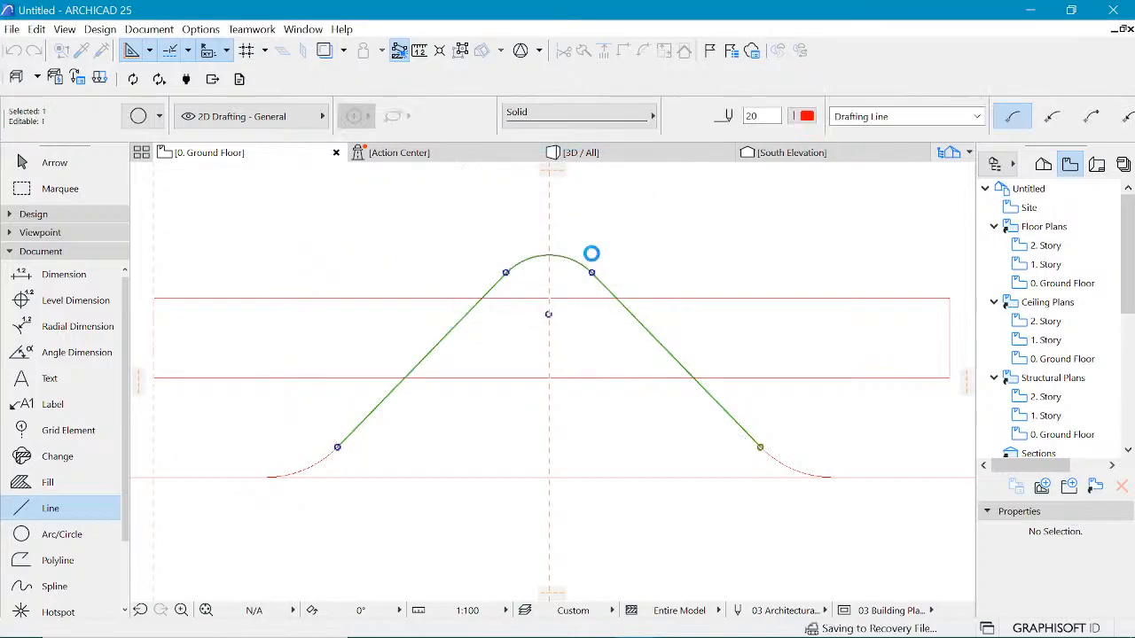
Step: Measure the horizontal rectangle's width and its distance above the base line
scroll(601, 248, "down", 5)
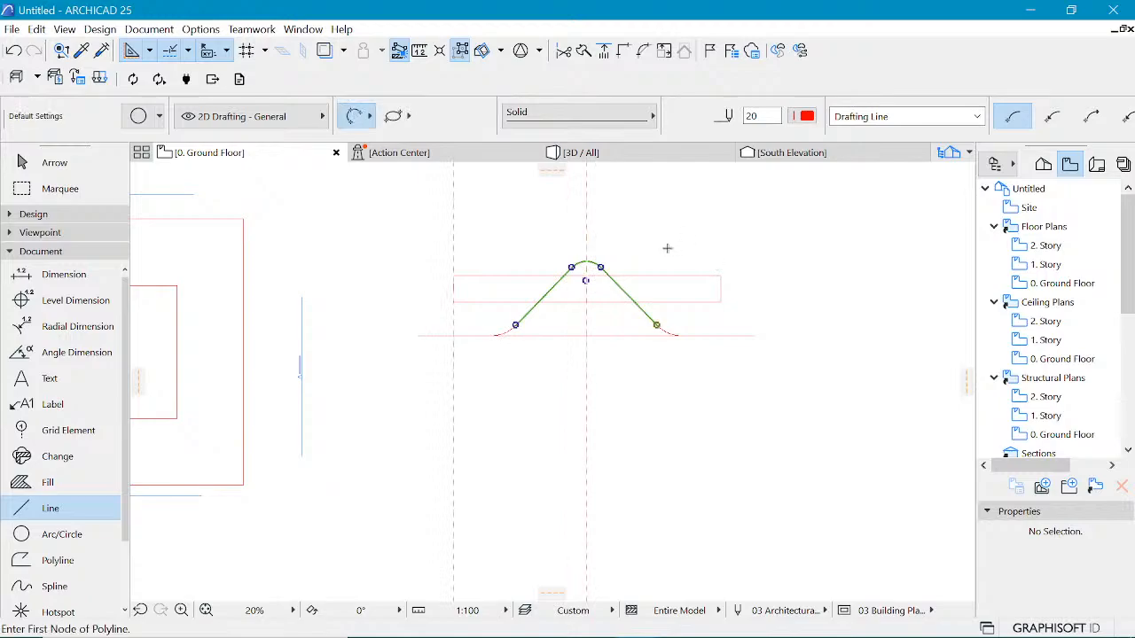
scroll(663, 249, "up", 3)
scroll(686, 314, "down", 4)
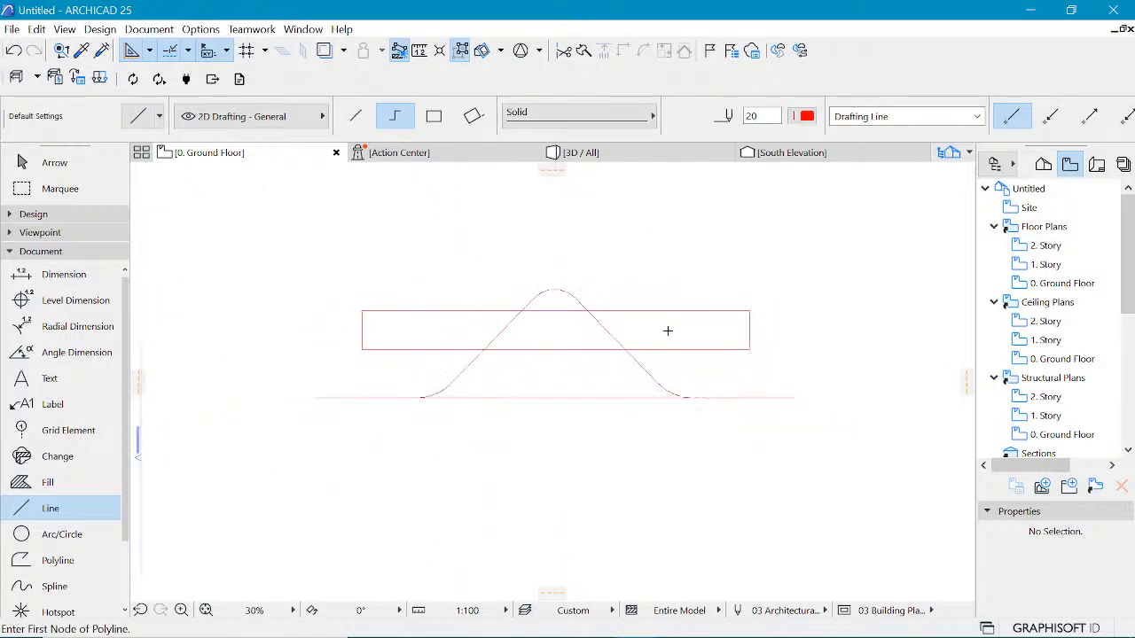
scroll(621, 301, "down", 1)
scroll(520, 321, "up", 2)
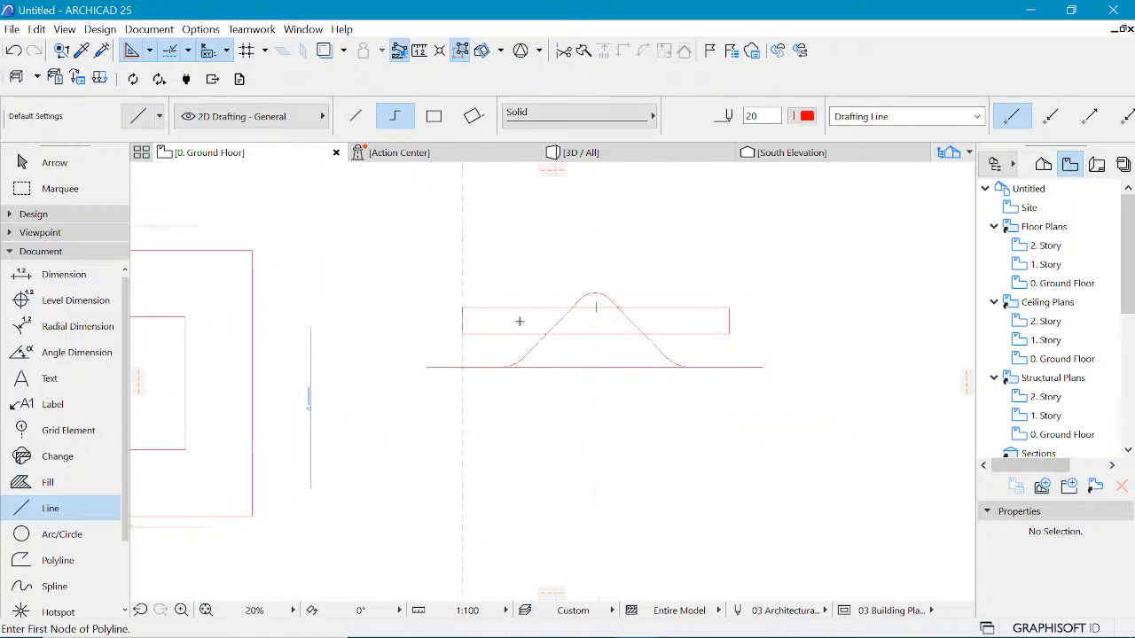
scroll(595, 338, "up", 3)
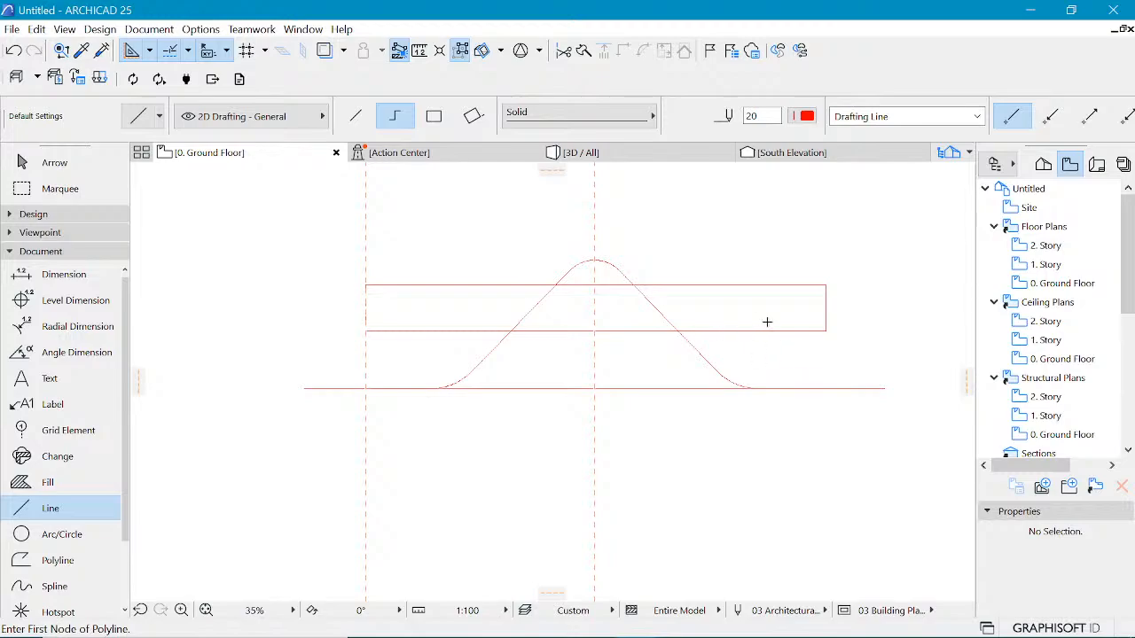
key("m")
left_click(826, 332)
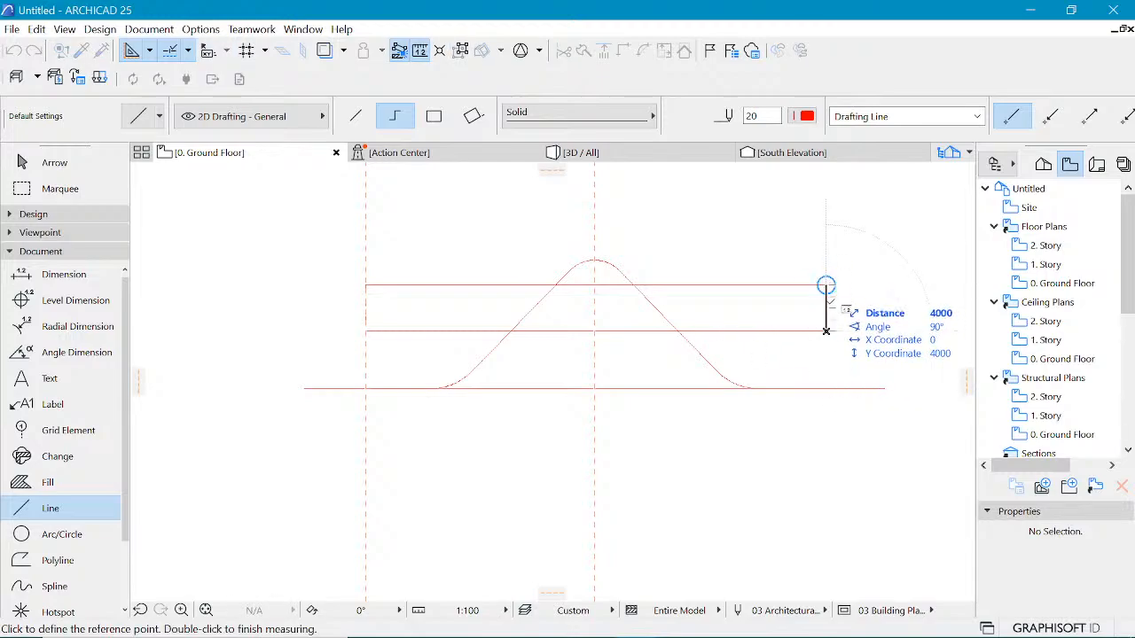
key("Escape")
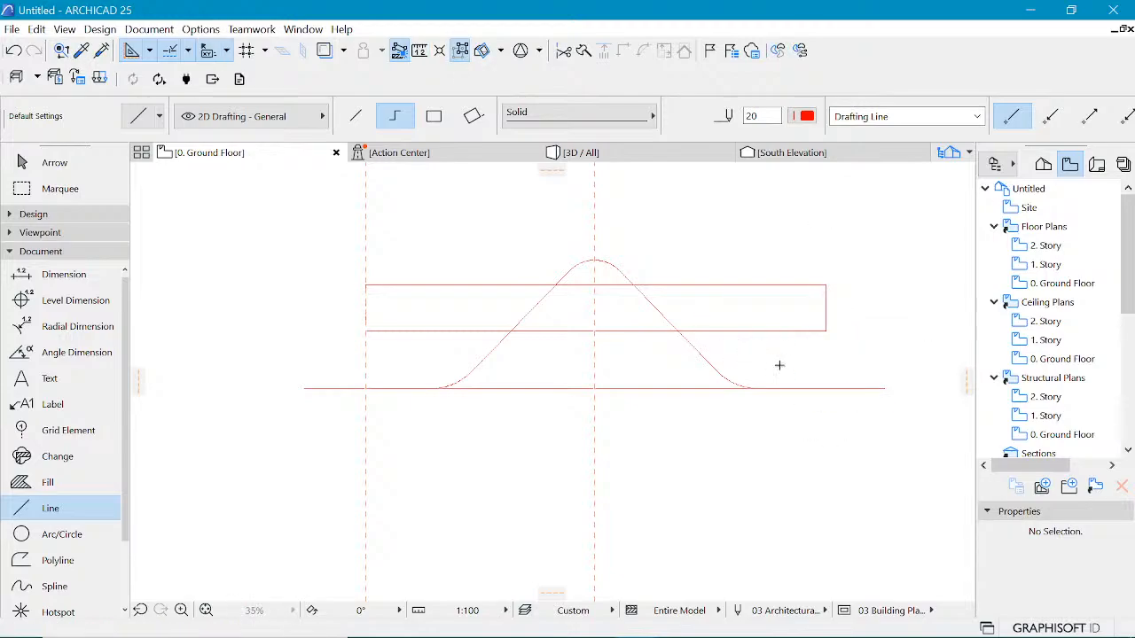
key("m")
left_click(789, 388)
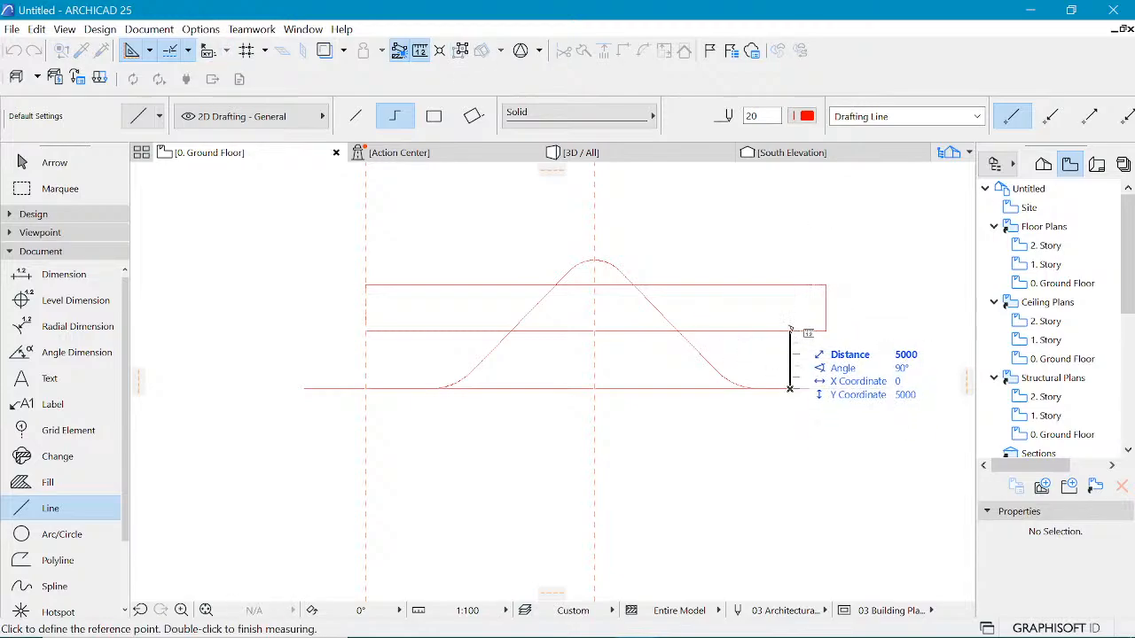
key("Escape")
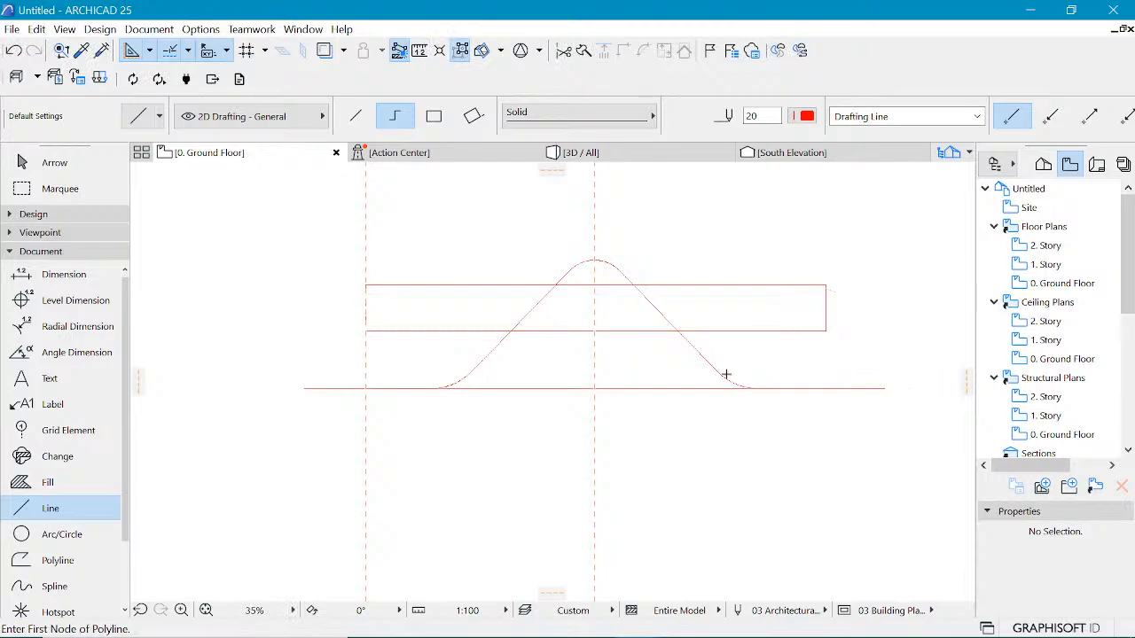
Step: Compare the filleted roof profile with the reference image again
scroll(745, 387, "down", 2)
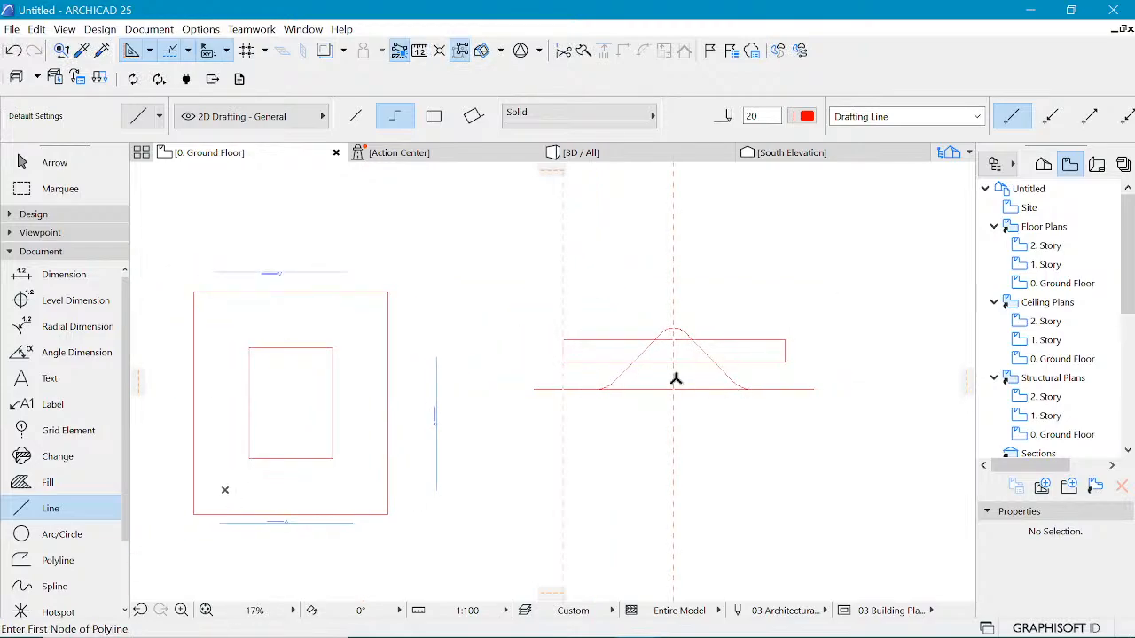
scroll(598, 347, "down", 1)
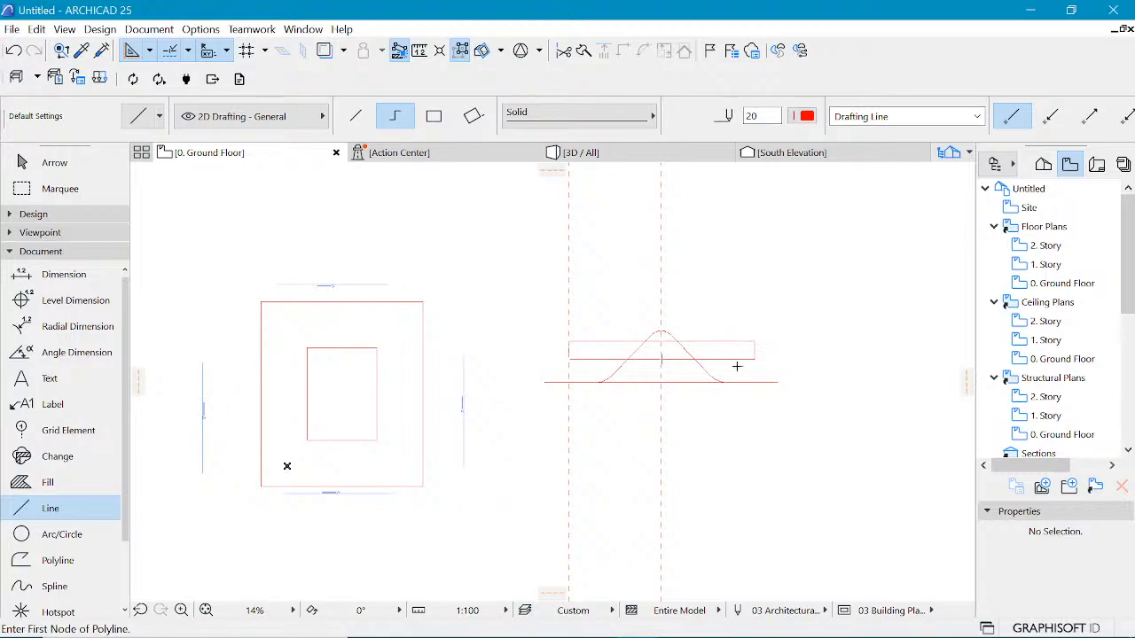
scroll(754, 346, "up", 2)
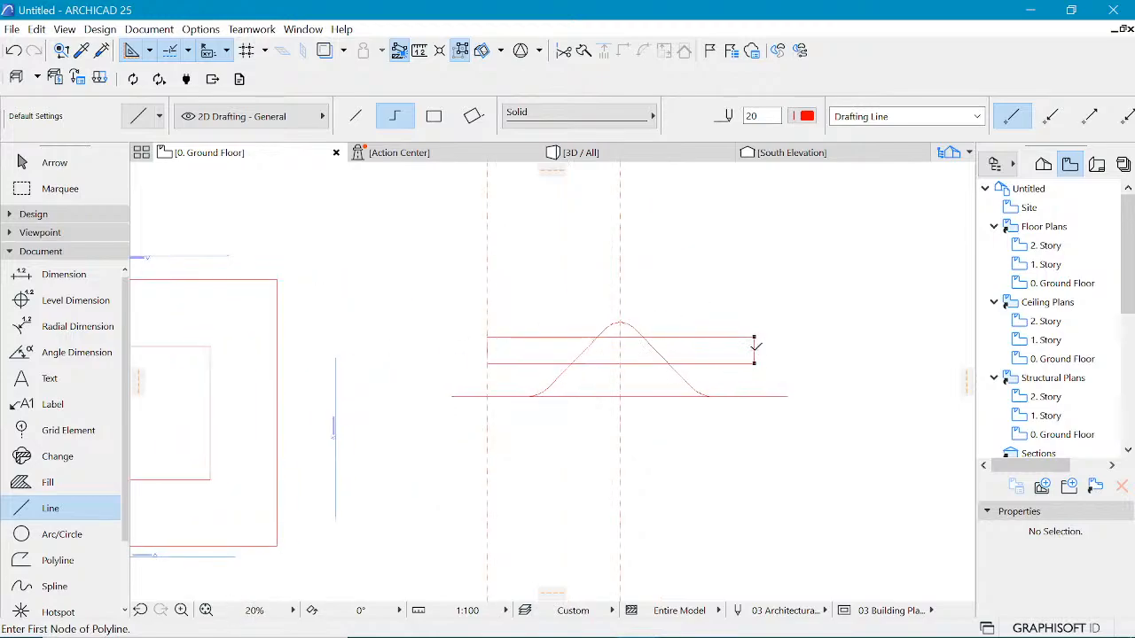
scroll(737, 375, "down", 1)
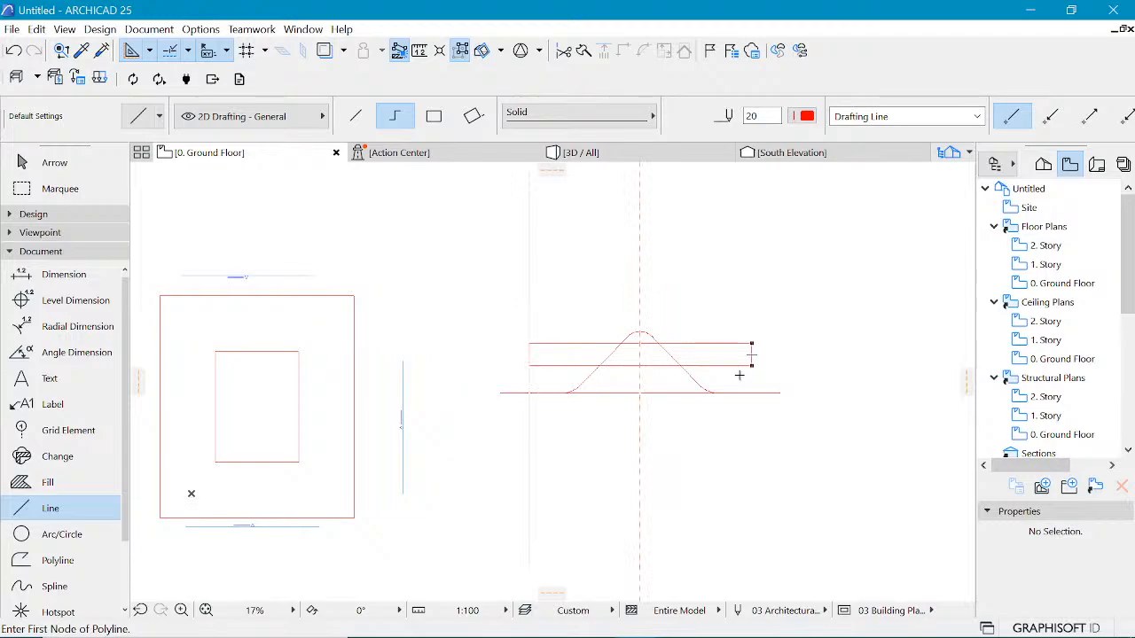
scroll(715, 326, "up", 1)
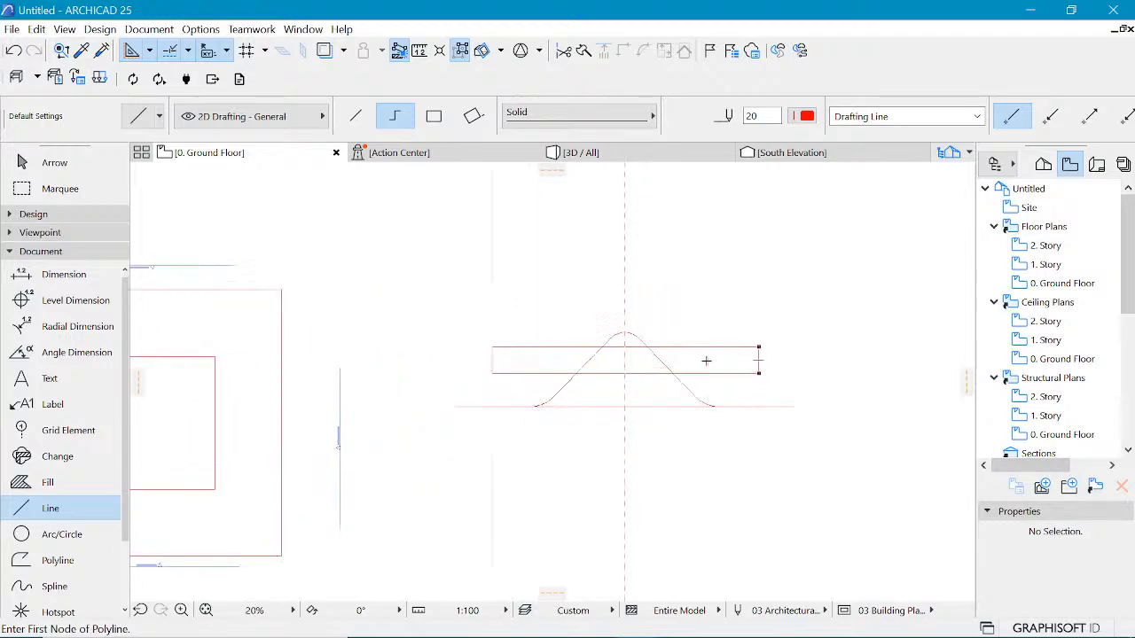
scroll(706, 361, "down", 2)
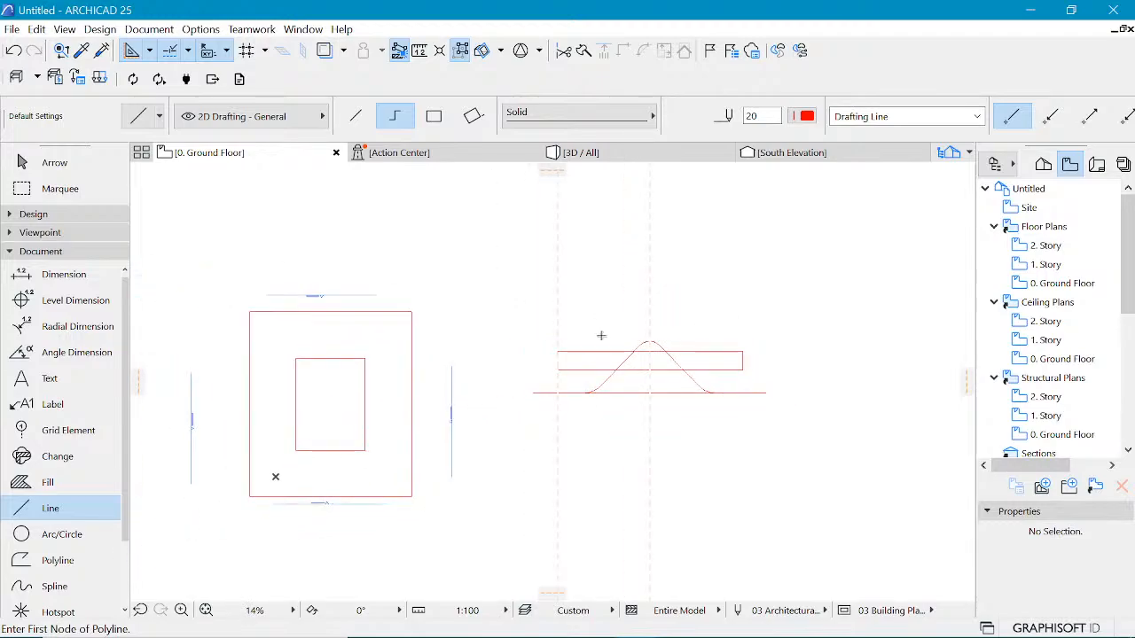
scroll(744, 368, "up", 5)
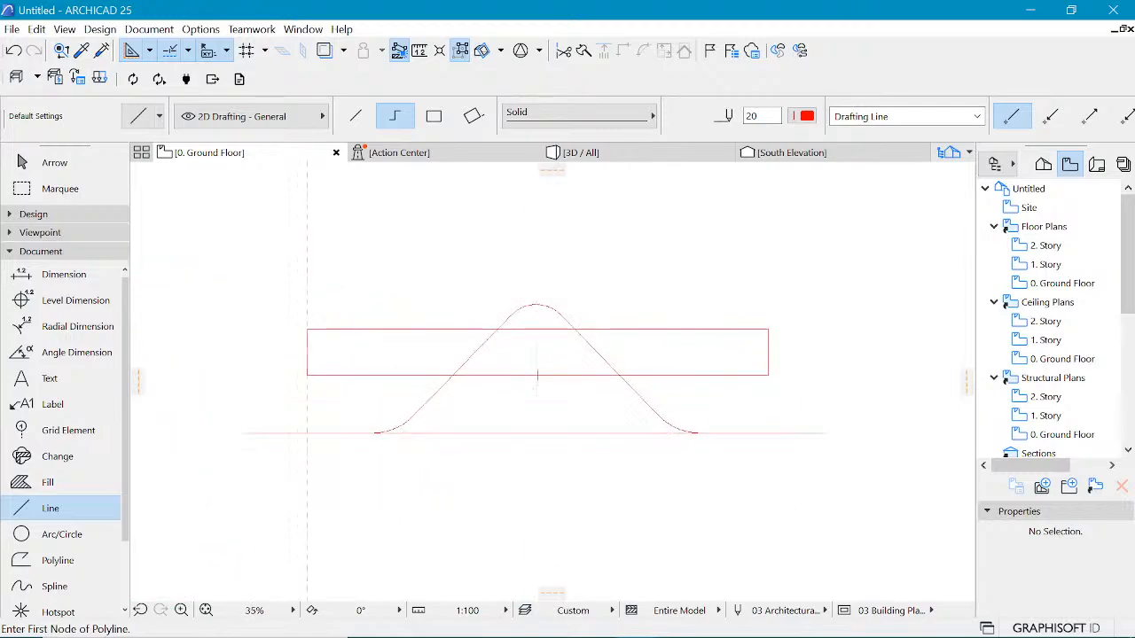
left_click(681, 626)
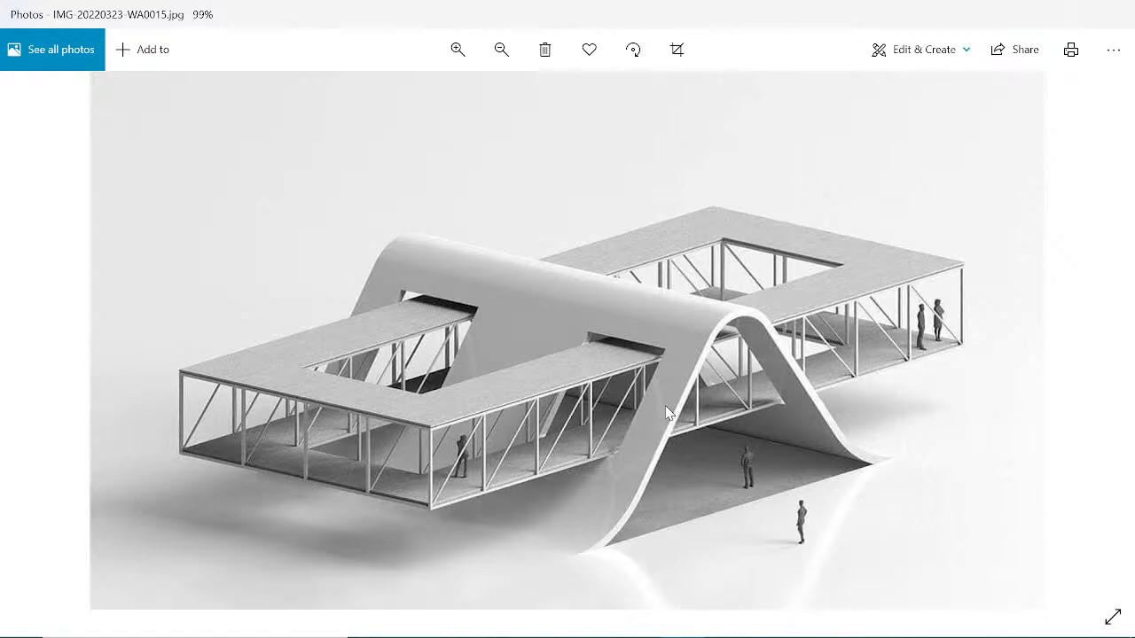
left_click(1029, 16)
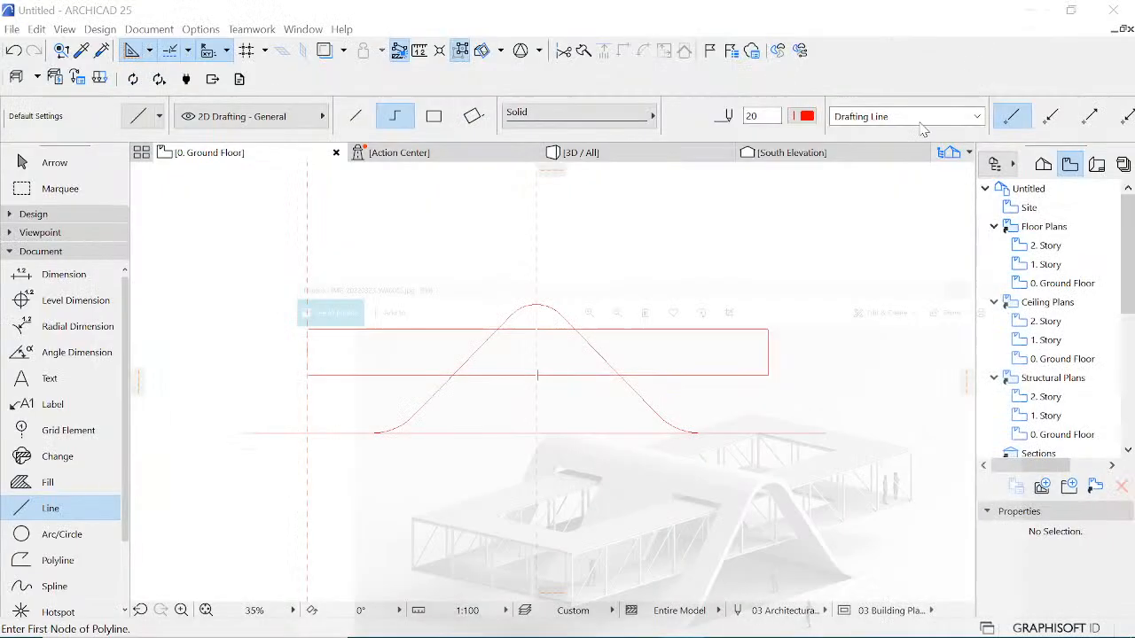
Step: In Story Settings, set the Ground Floor's height to next story to 5000 and story 1's height to 4000
left_click(1044, 164)
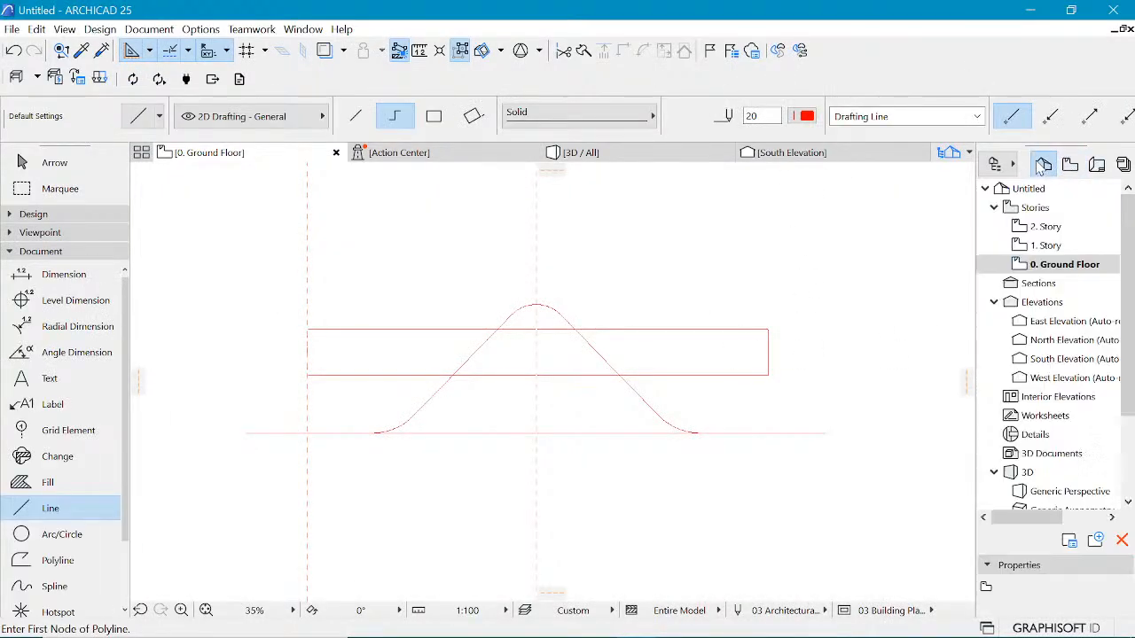
left_click(1052, 264)
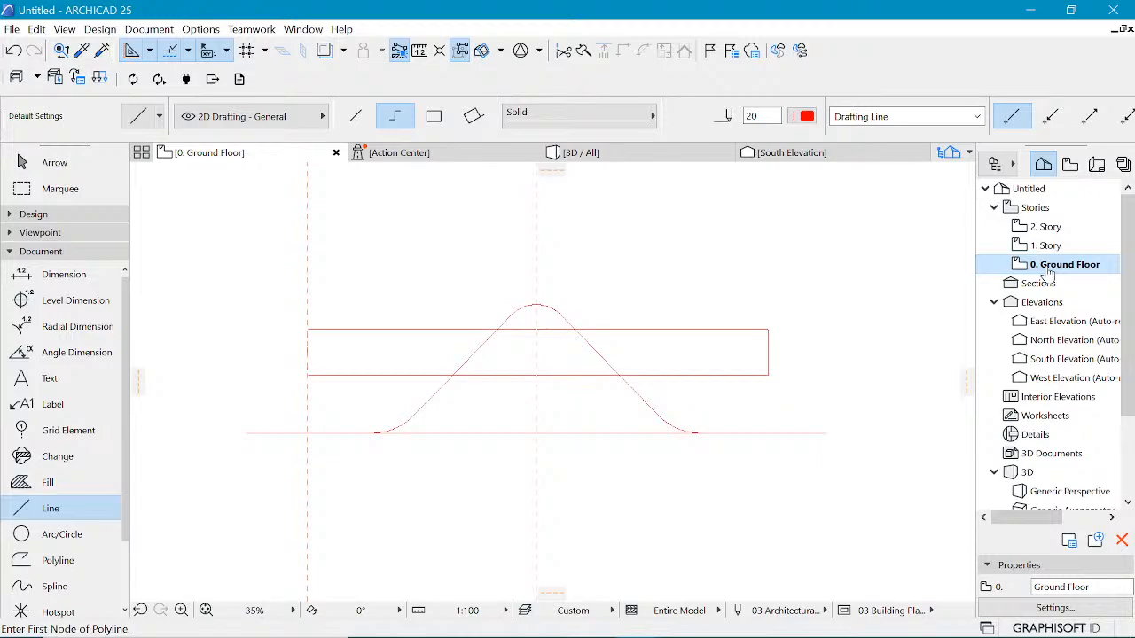
right_click(1049, 275)
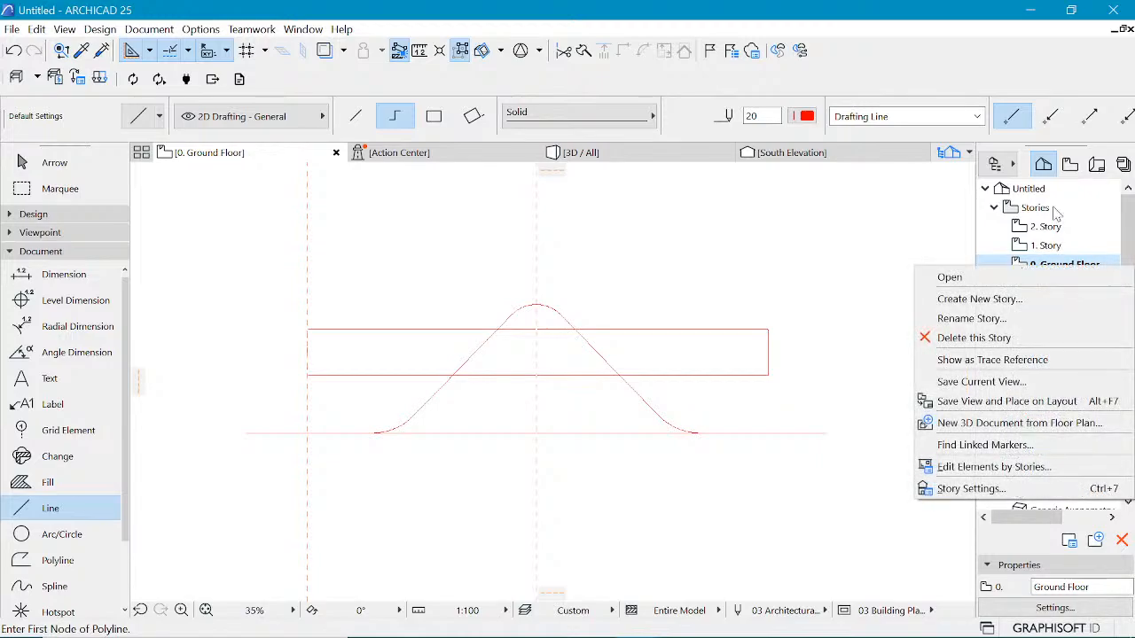
left_click(1016, 268)
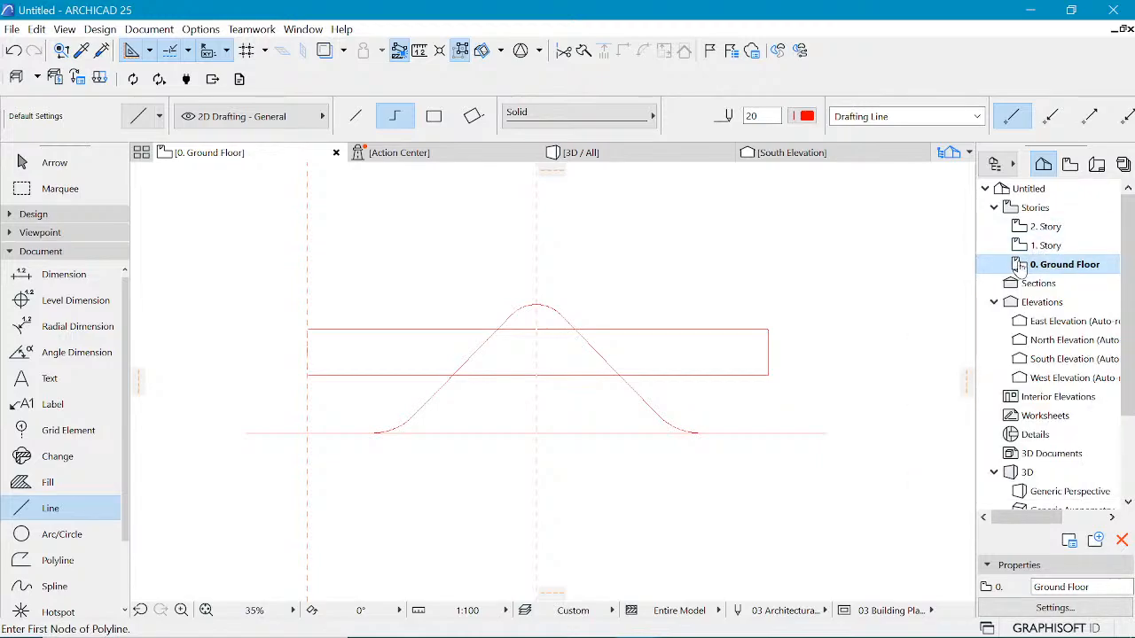
right_click(1023, 268)
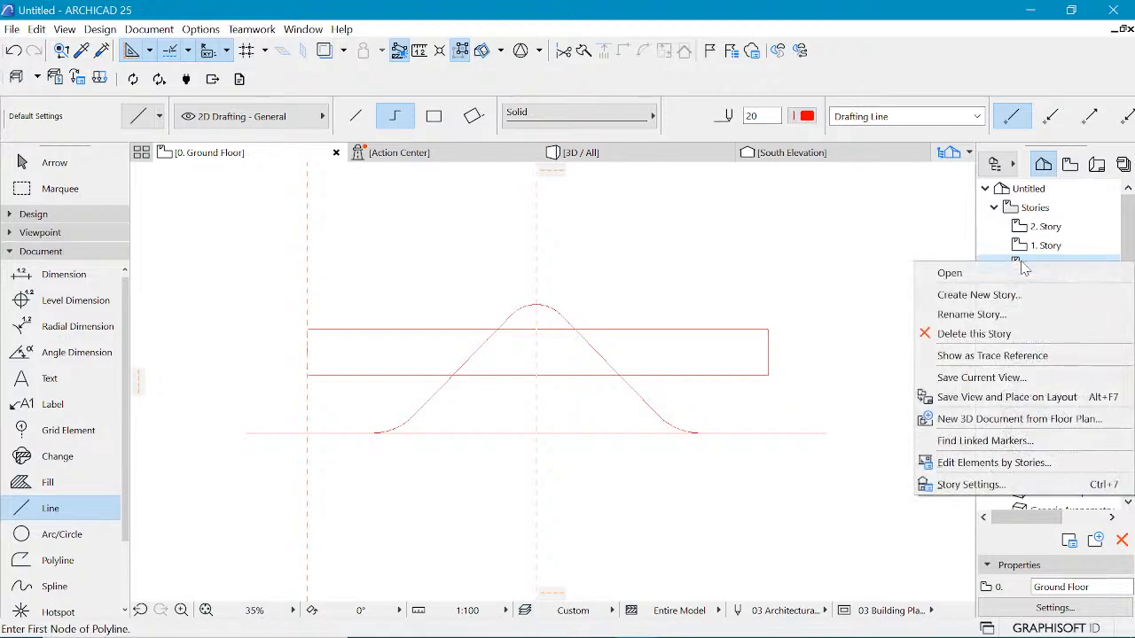
left_click(971, 484)
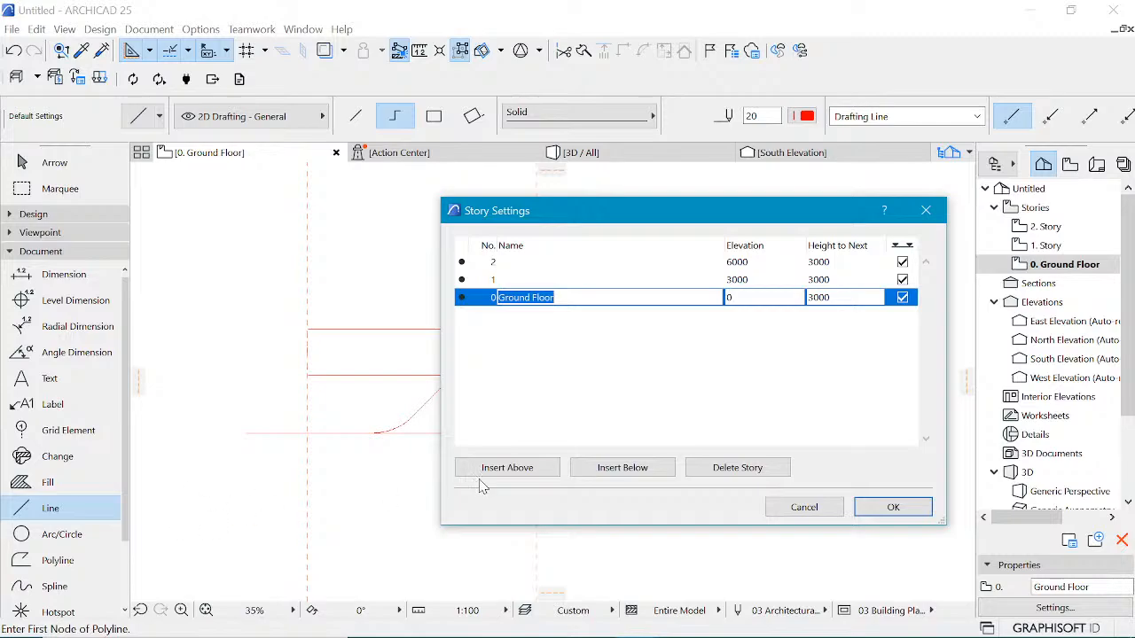
left_click(820, 297)
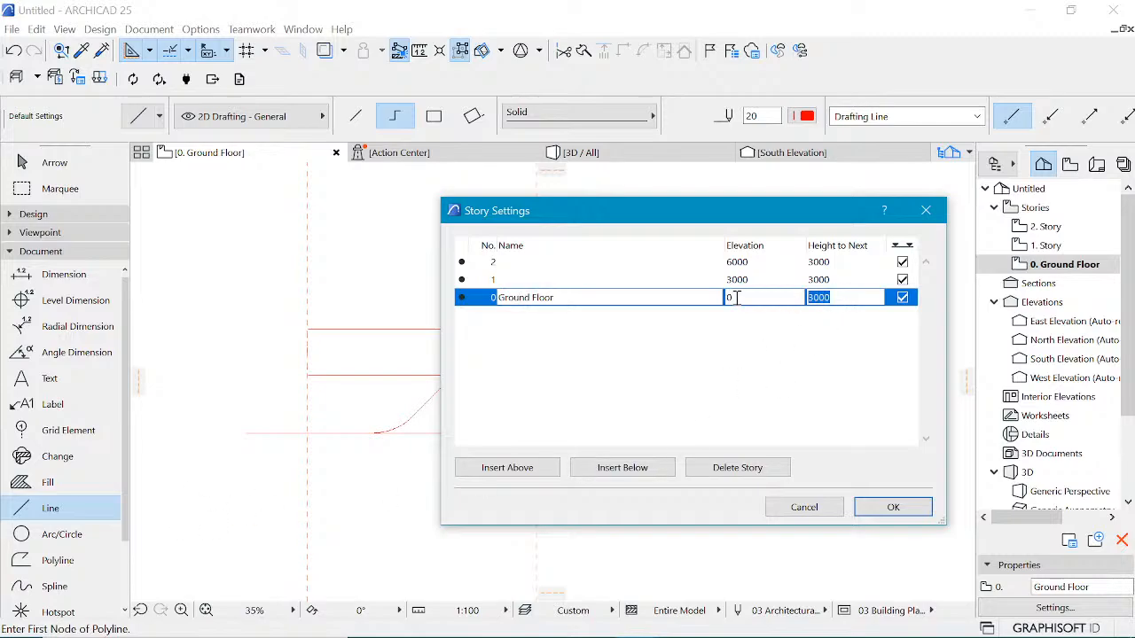
type("5000")
left_click(826, 279)
type("40")
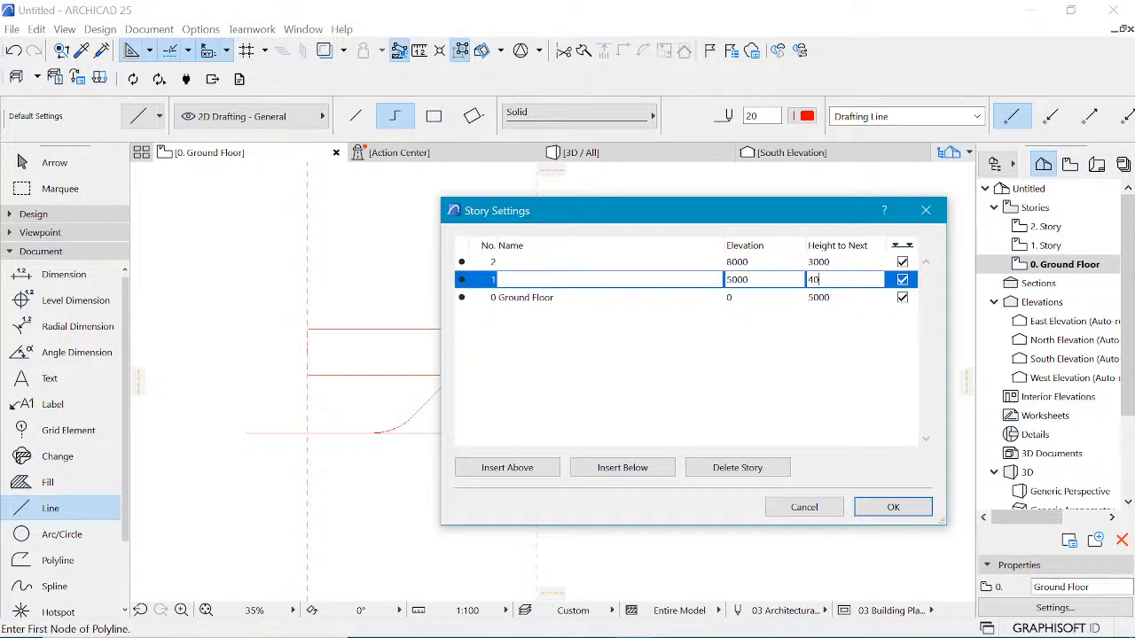
left_click(802, 359)
left_click(892, 514)
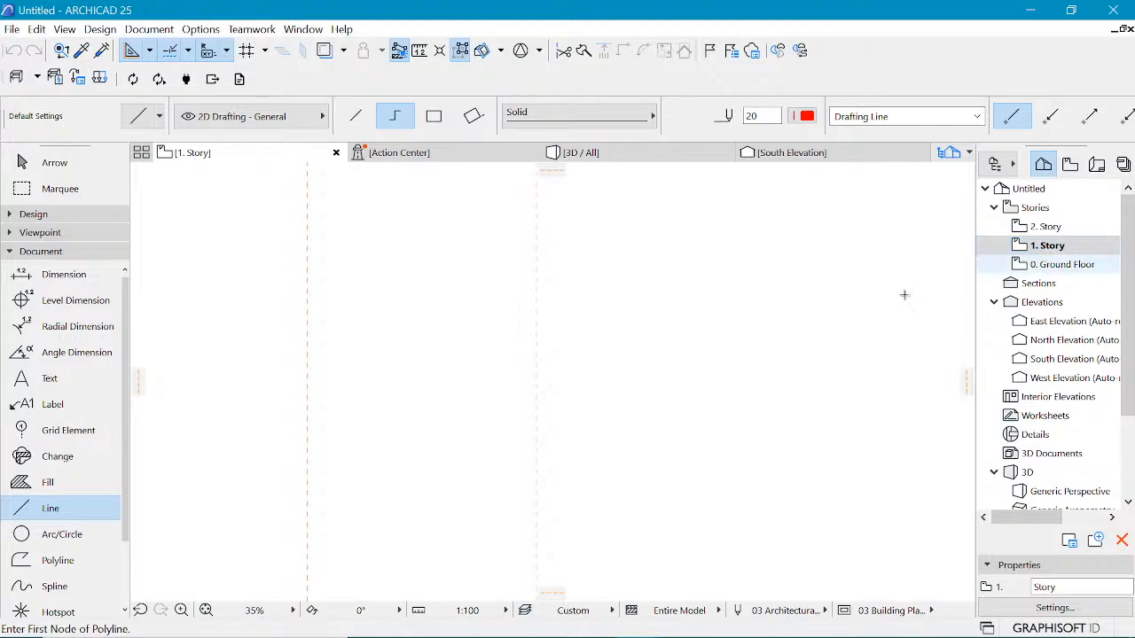
Step: On the Ground Floor plan, offset the inner rectangle's left edge 2000 inward
left_click(1030, 266)
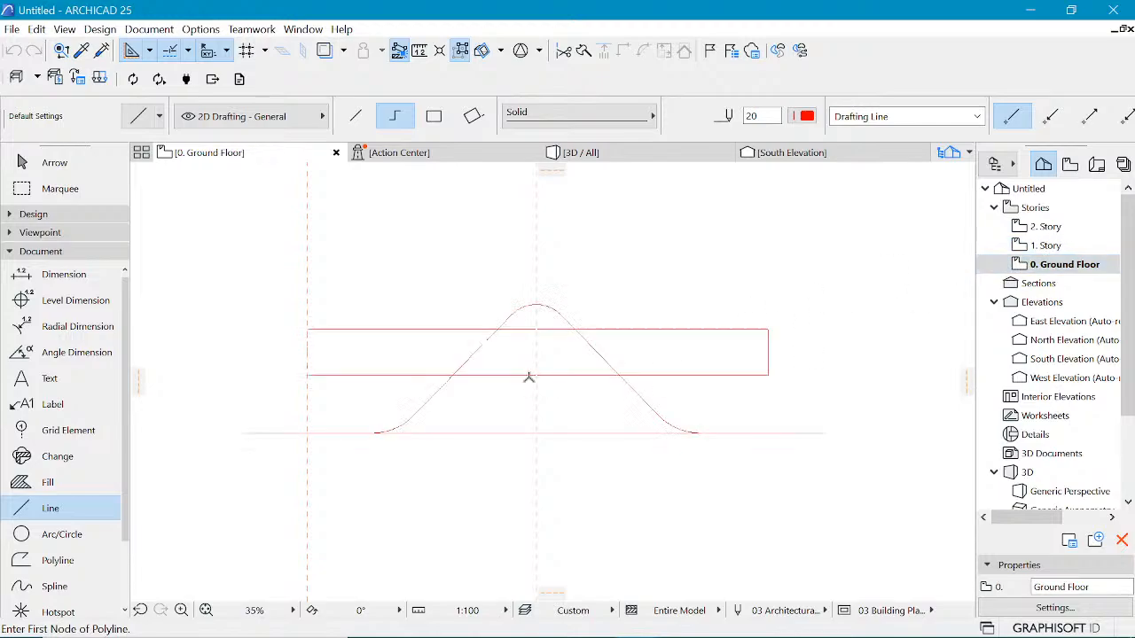
scroll(612, 383, "down", 5)
scroll(630, 379, "up", 6)
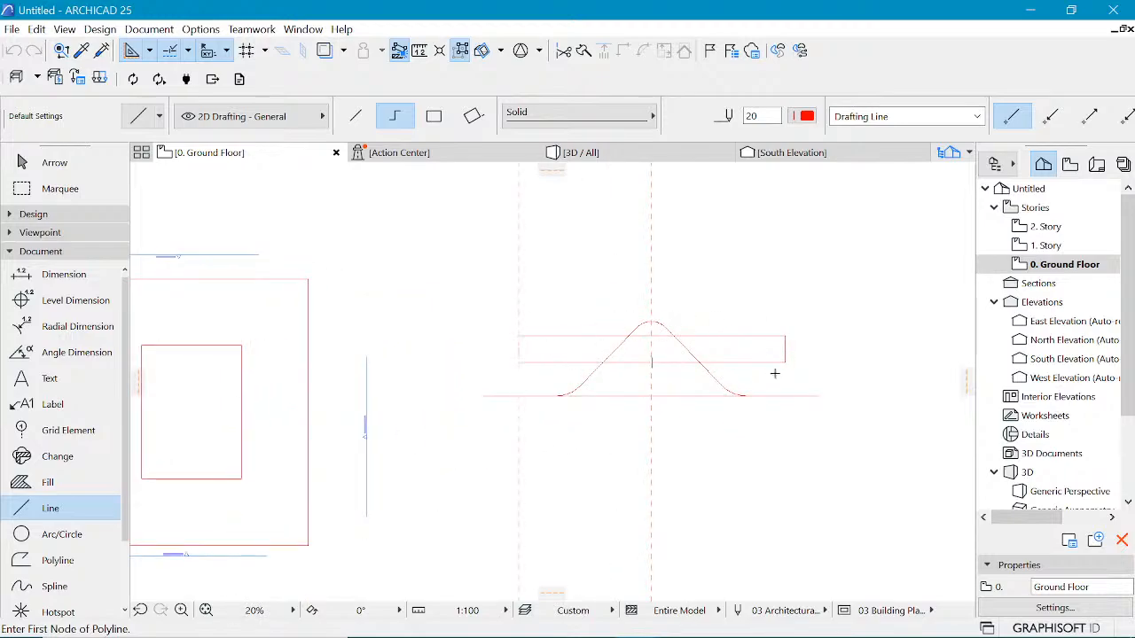
scroll(800, 360, "down", 3)
scroll(463, 331, "up", 2)
scroll(486, 385, "down", 3)
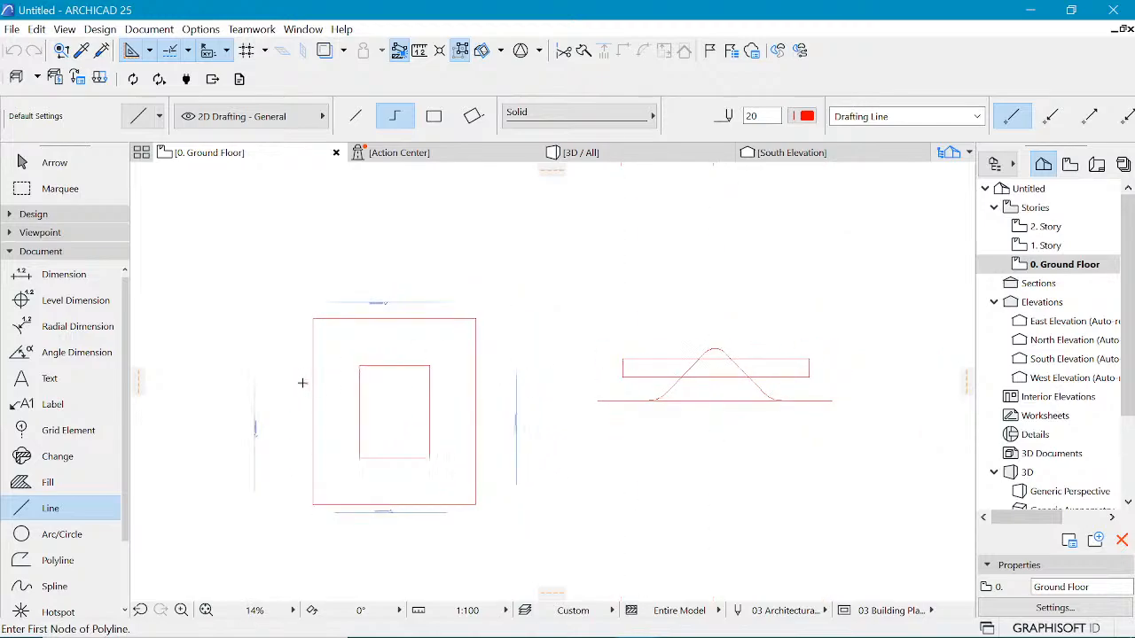
scroll(306, 383, "up", 2)
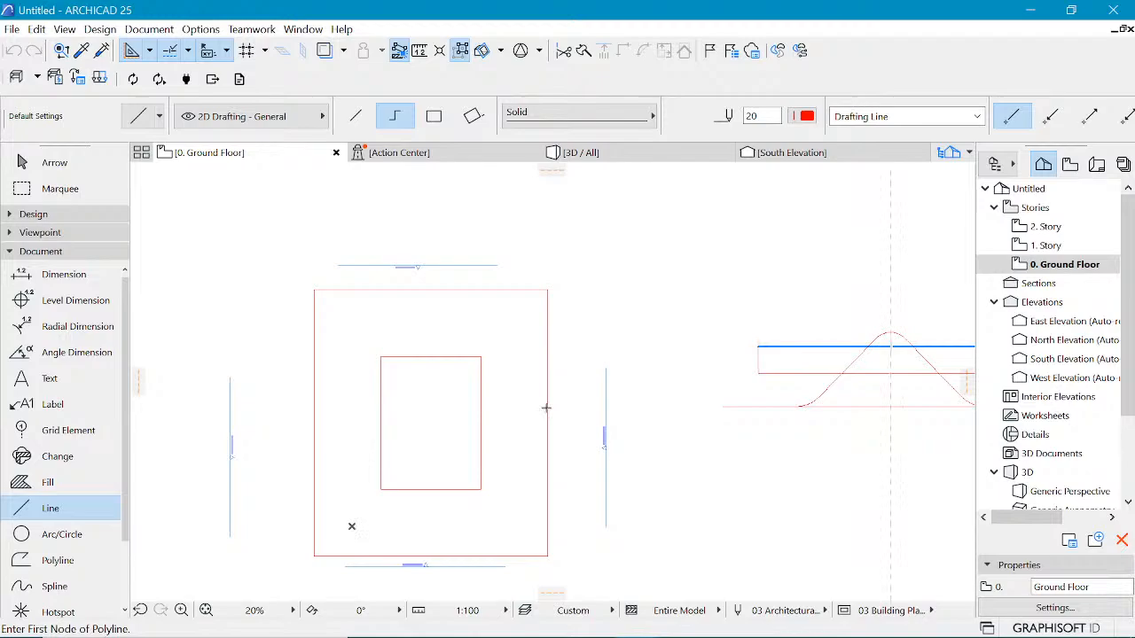
left_click(379, 404, "shift")
left_click(380, 404)
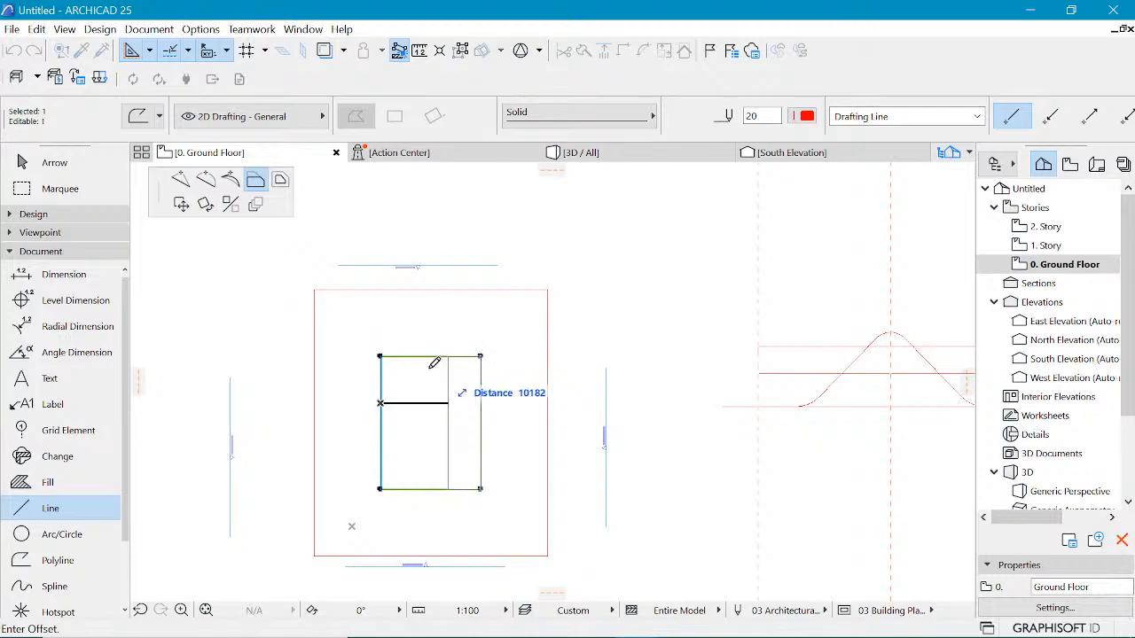
key("Escape")
key("Escape")
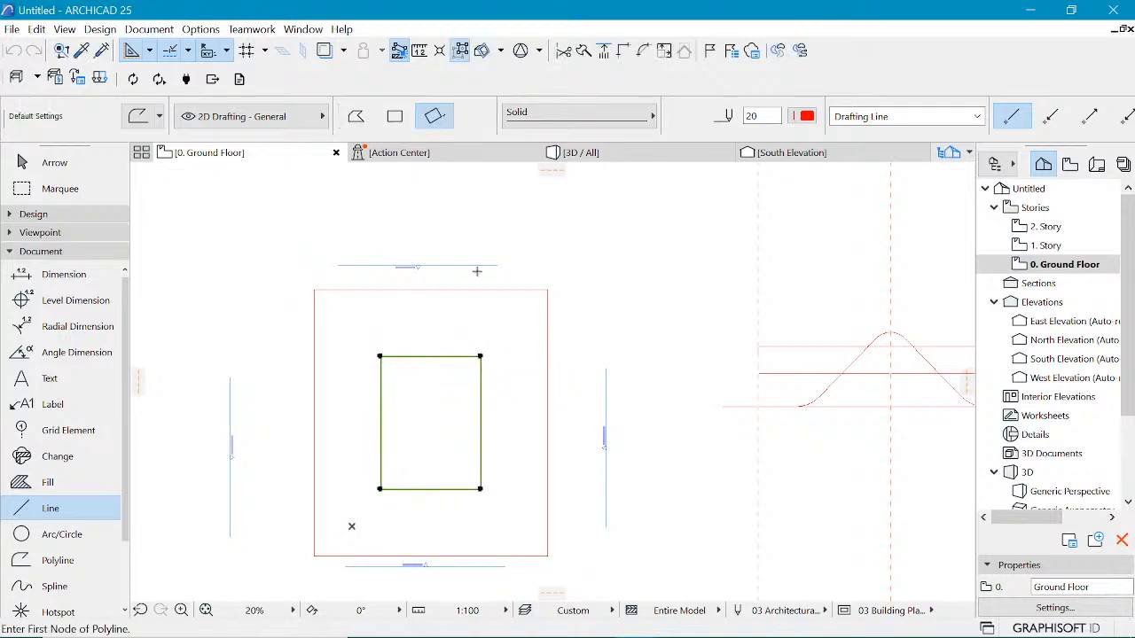
left_click(381, 401)
left_click(381, 393)
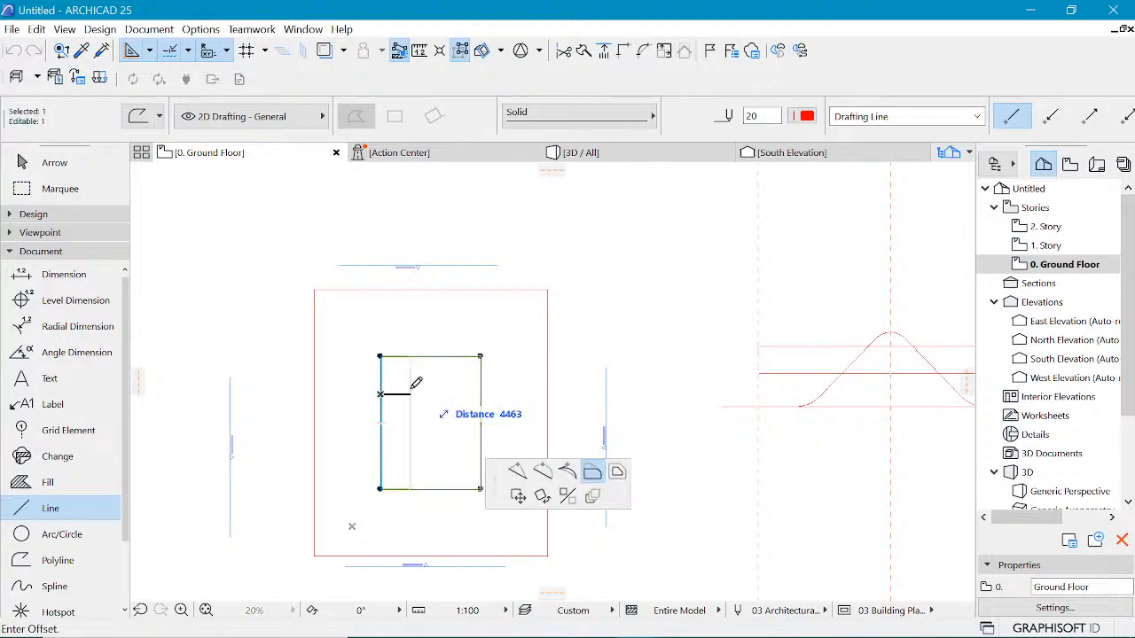
type("2000")
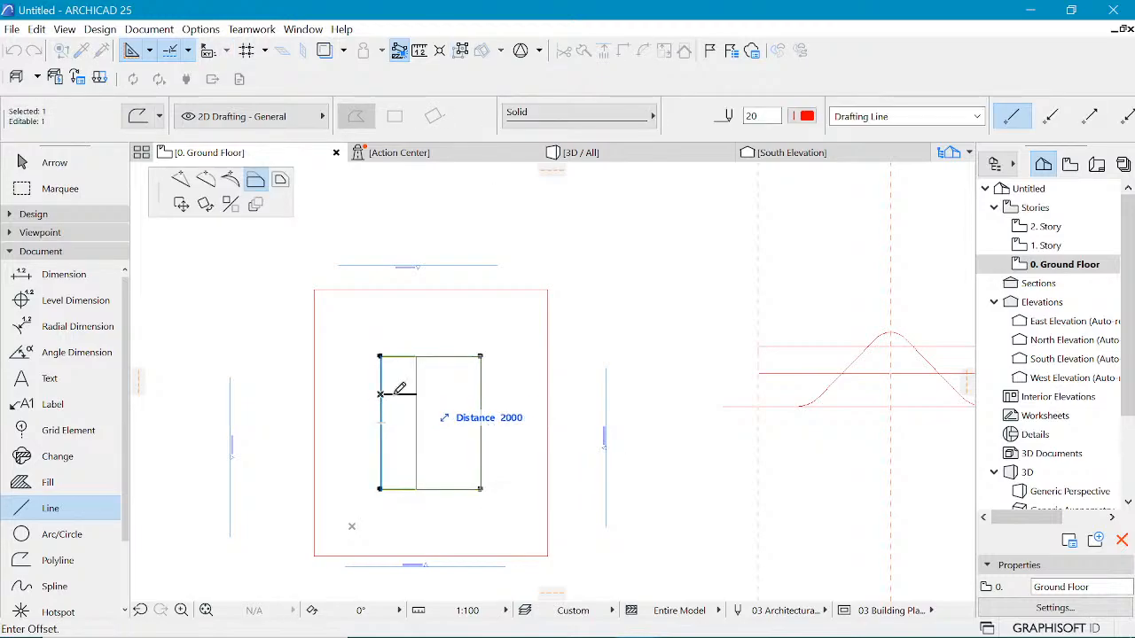
key("Return")
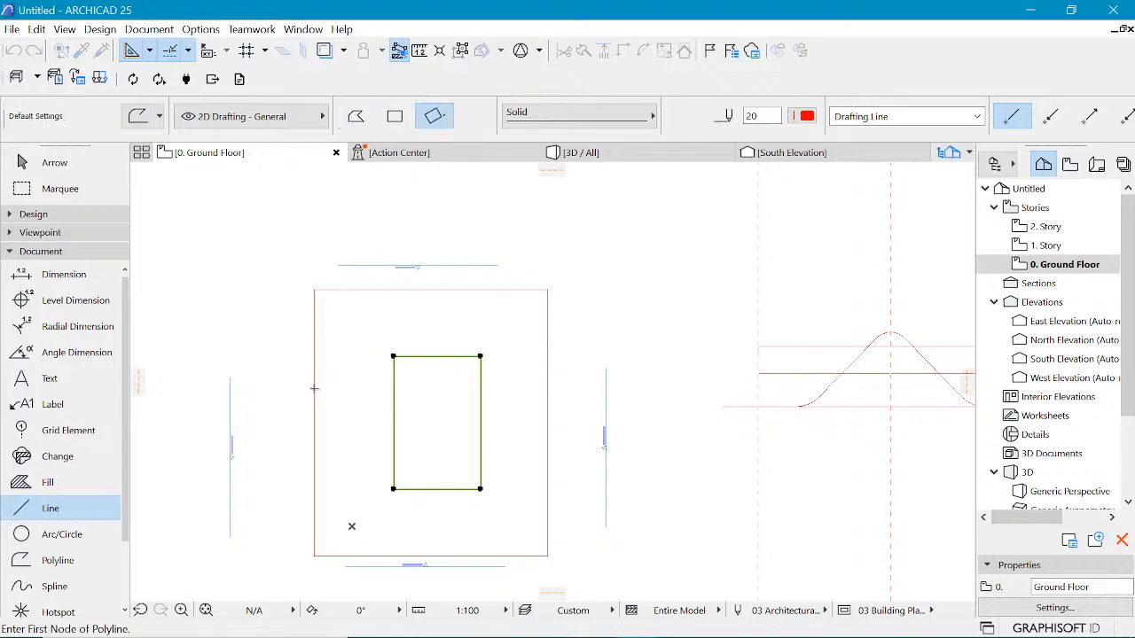
Step: Offset the outer rectangle's left edge slightly inward
left_click(315, 393, "shift")
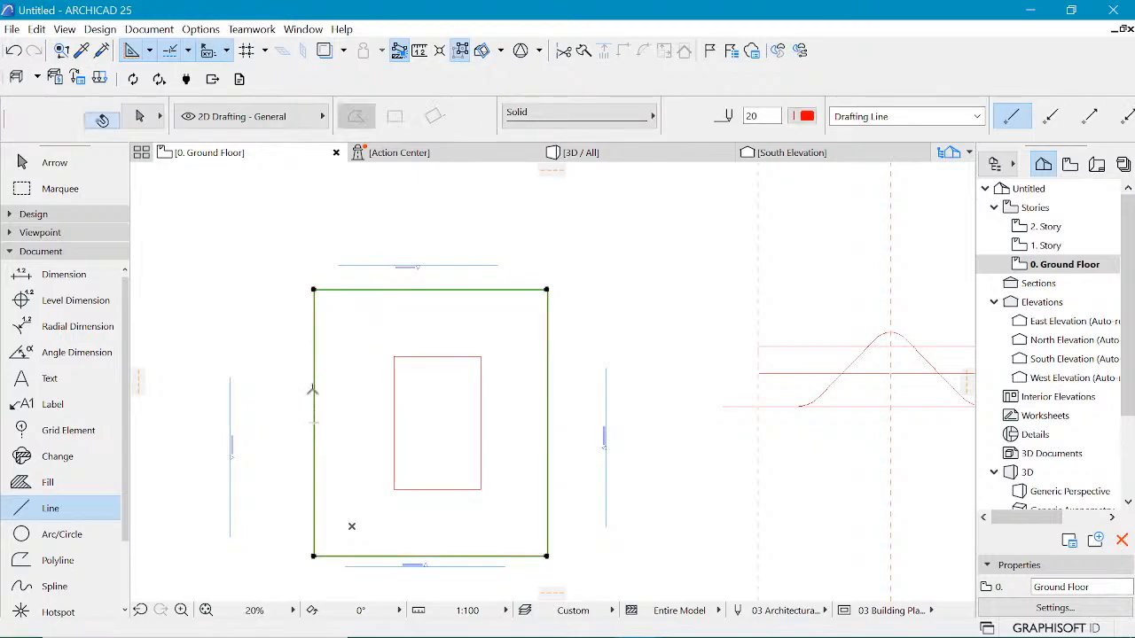
left_click(316, 394, "shift")
left_click(317, 394)
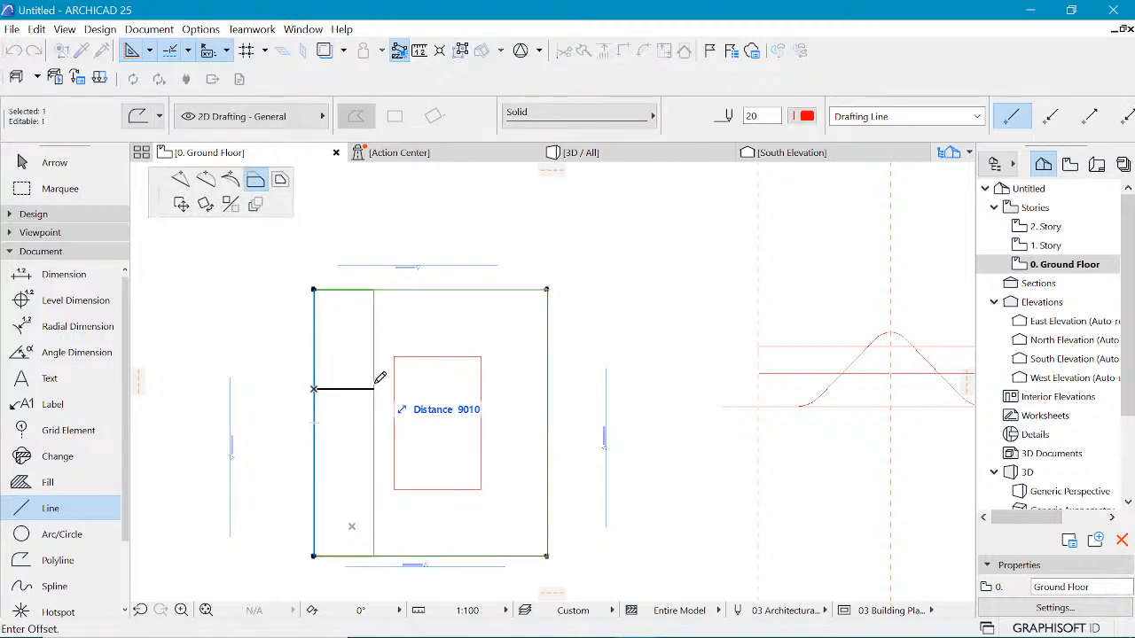
left_click(332, 383)
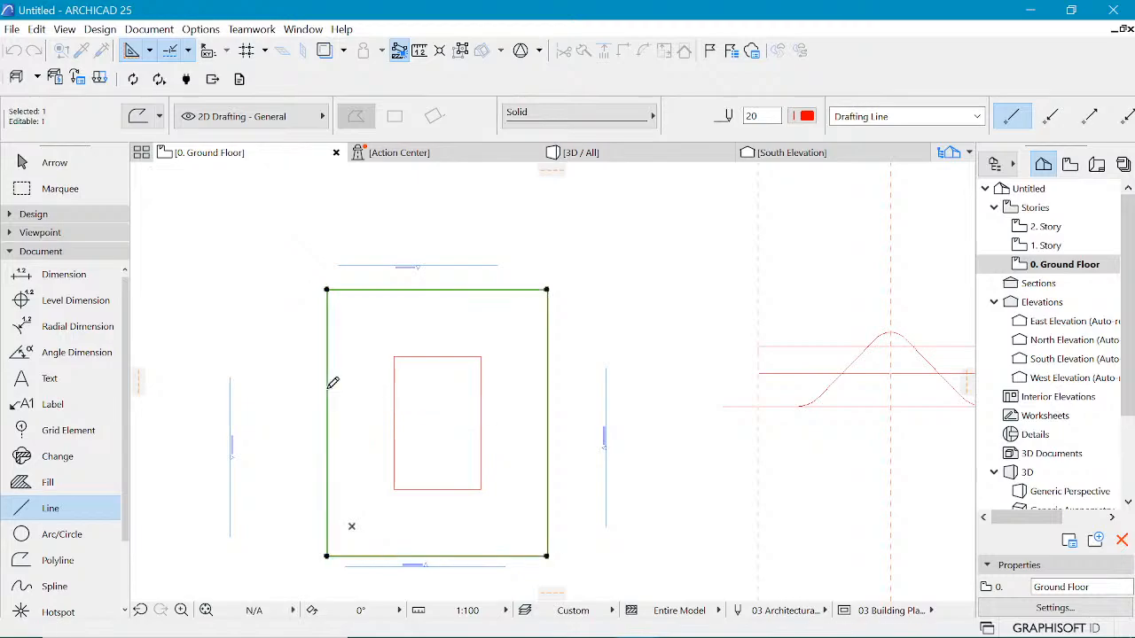
key("Escape")
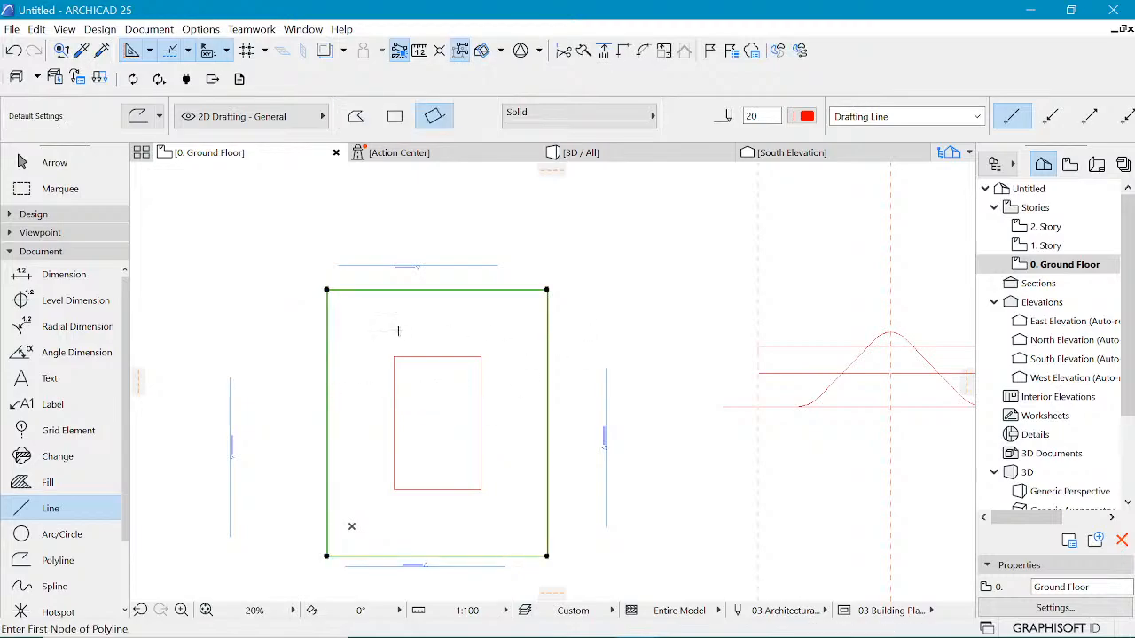
Step: With the Slab tool, draw a slab polygon tracing the outer rectangle's four corners
scroll(398, 330, "down", 5)
scroll(399, 331, "up", 1)
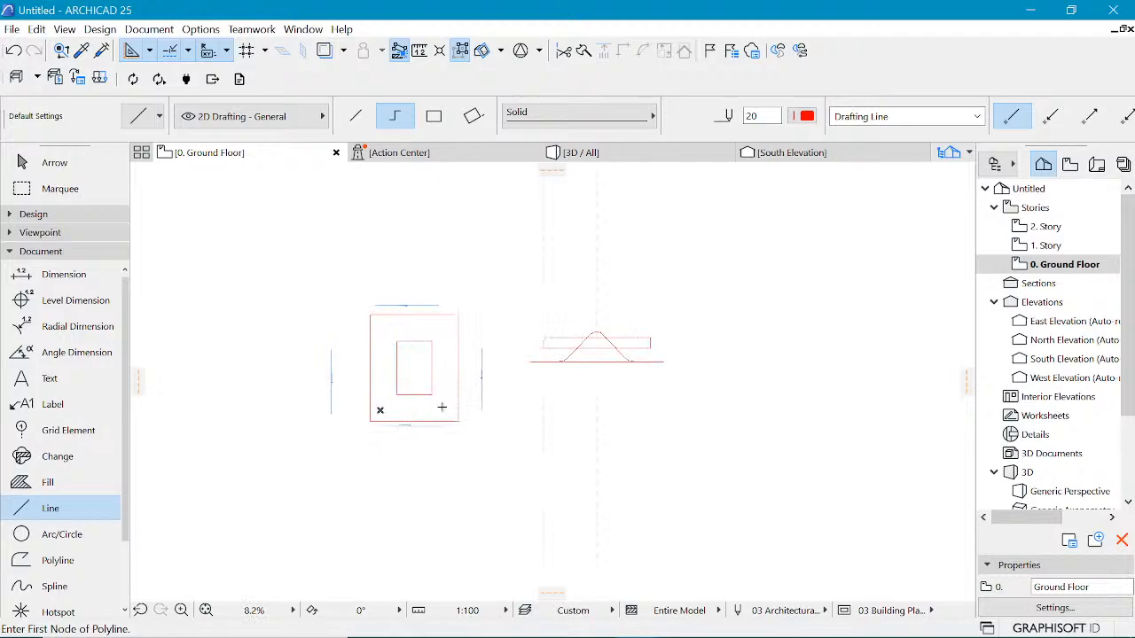
scroll(458, 347, "up", 3)
scroll(443, 340, "up", 1)
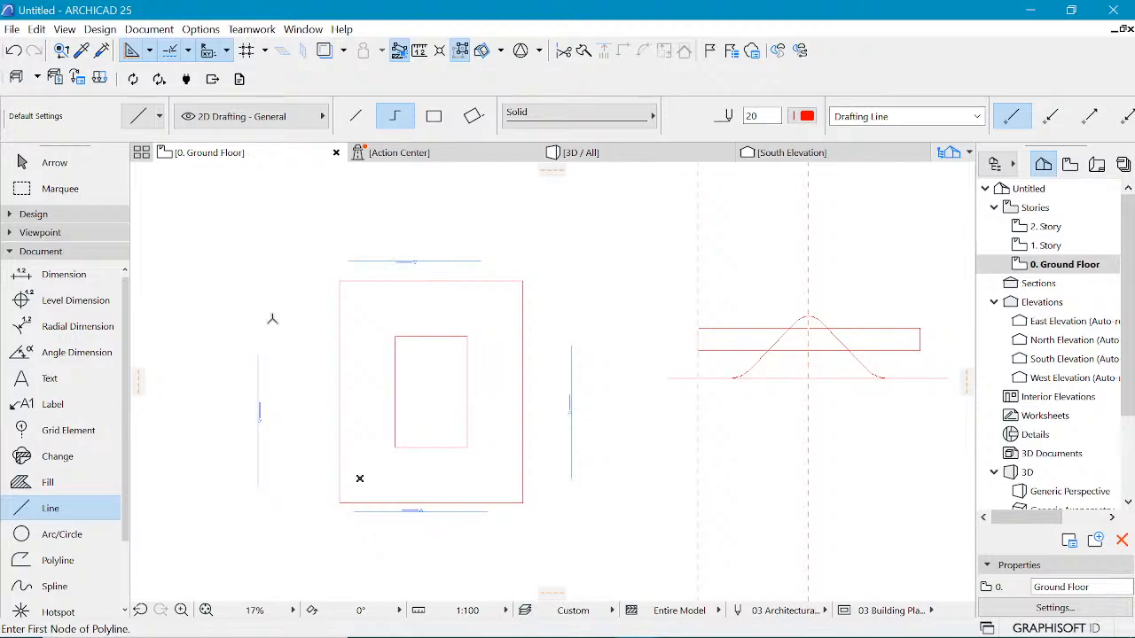
left_click(33, 214)
scroll(78, 521, "down", 3)
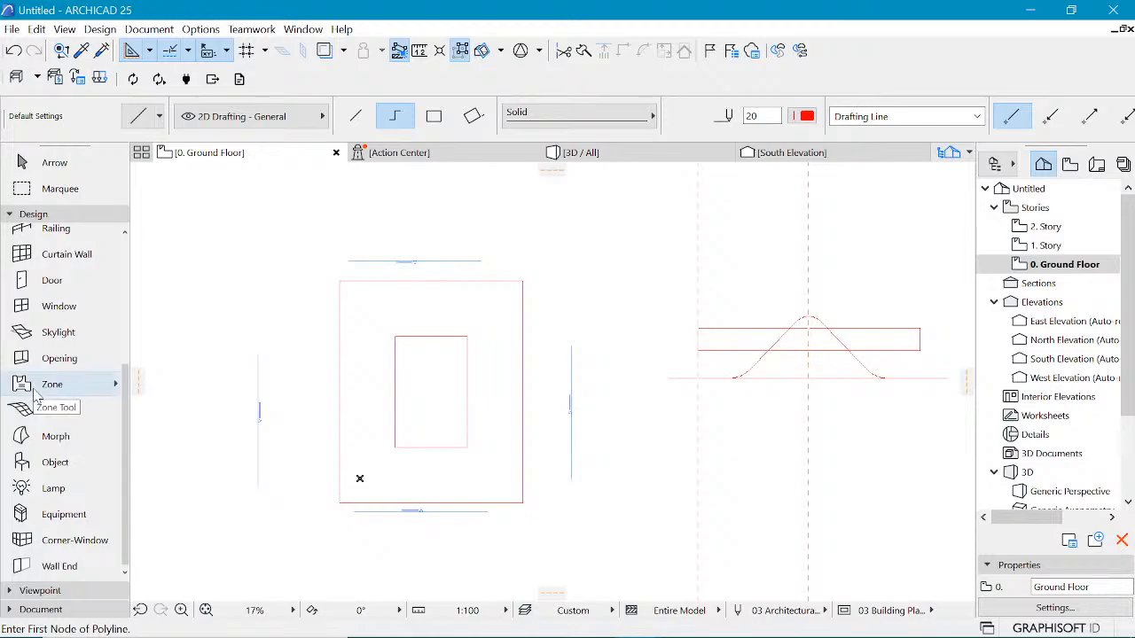
scroll(42, 527, "up", 3)
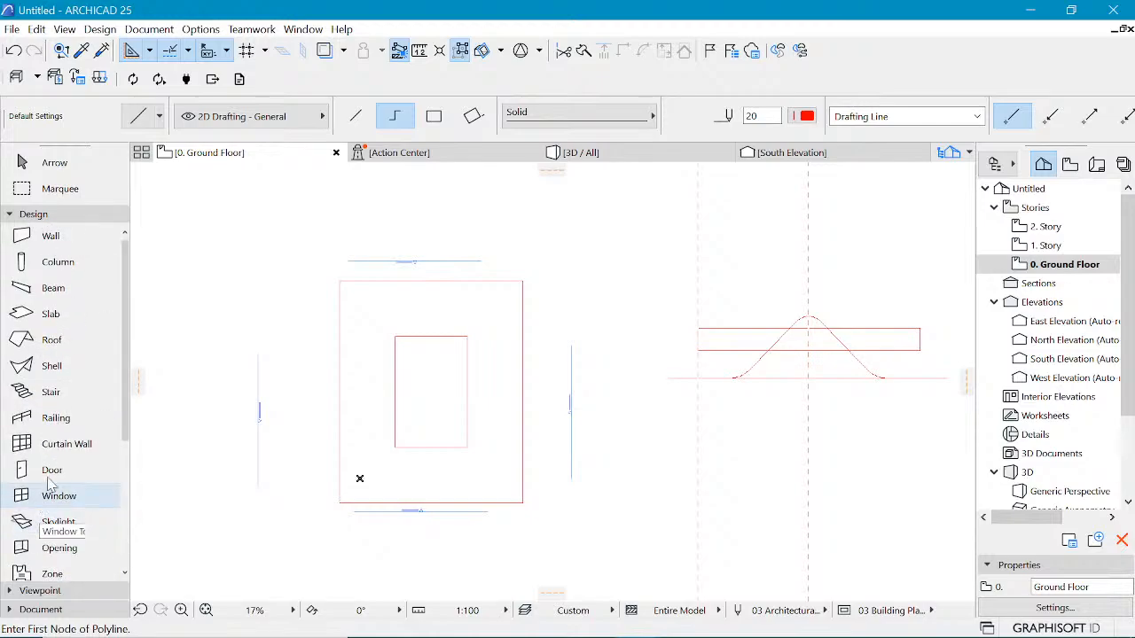
left_click(48, 317)
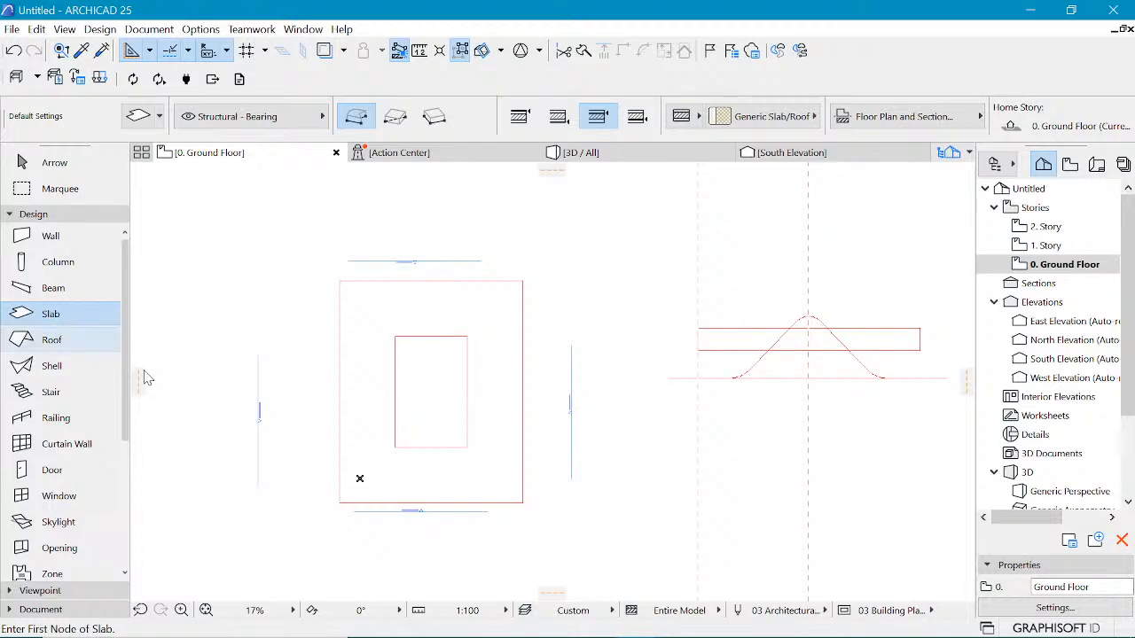
scroll(441, 449, "up", 2)
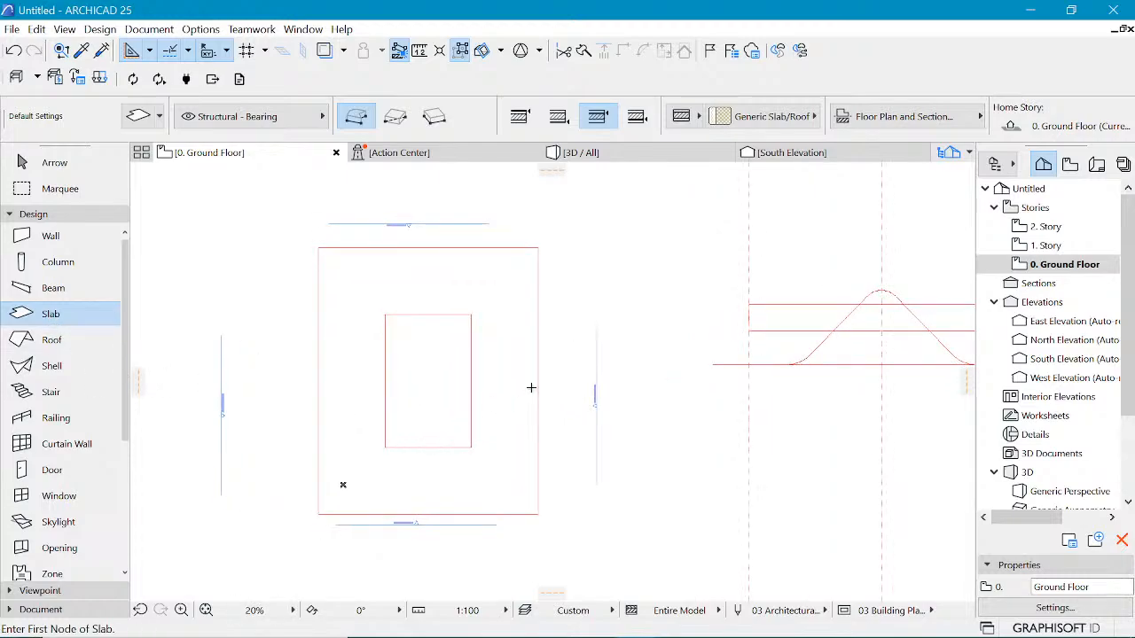
left_click(538, 514)
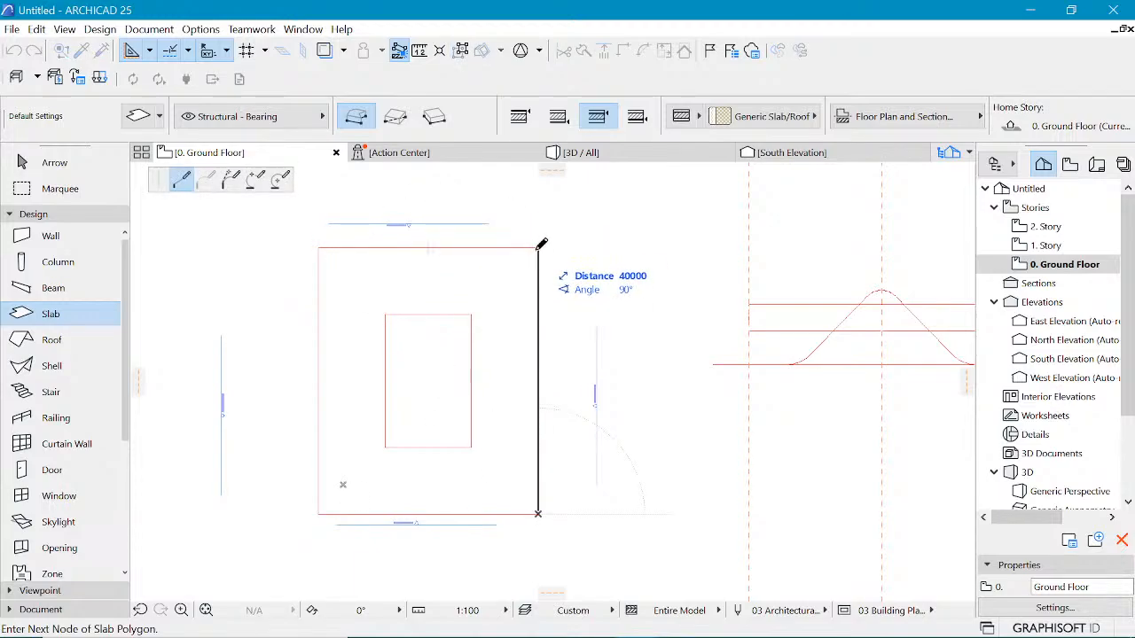
left_click(537, 248)
left_click(318, 248)
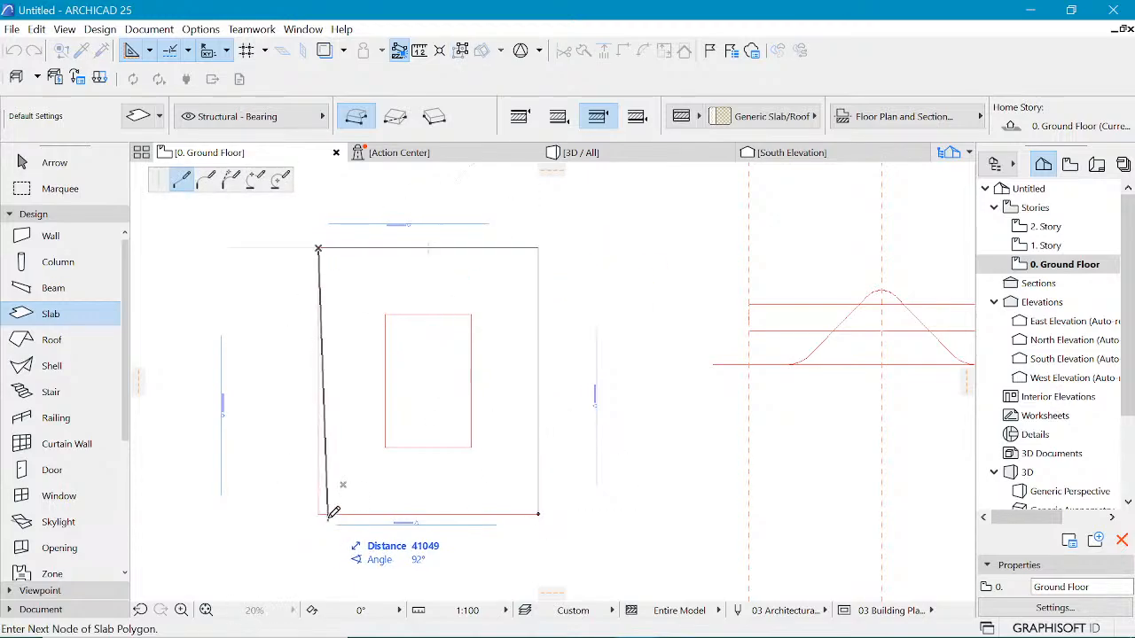
left_click(318, 514)
left_click(537, 513)
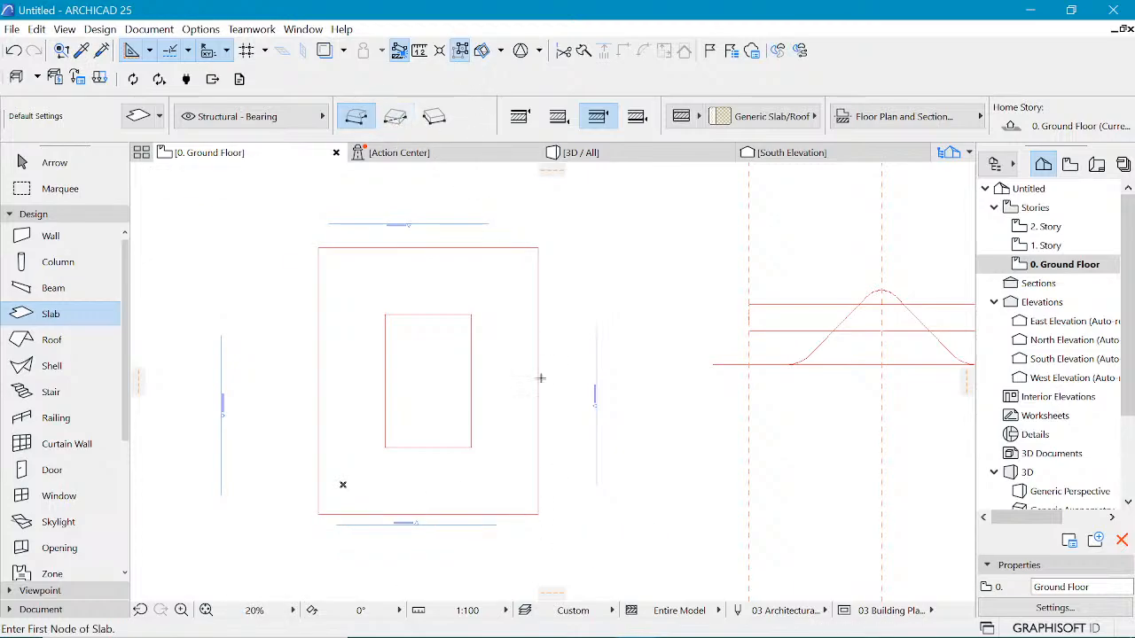
Step: Complete the slab outline and assign the slab the Concrete Floor Insulated with 10mm Tile composite
left_click(511, 352, "shift")
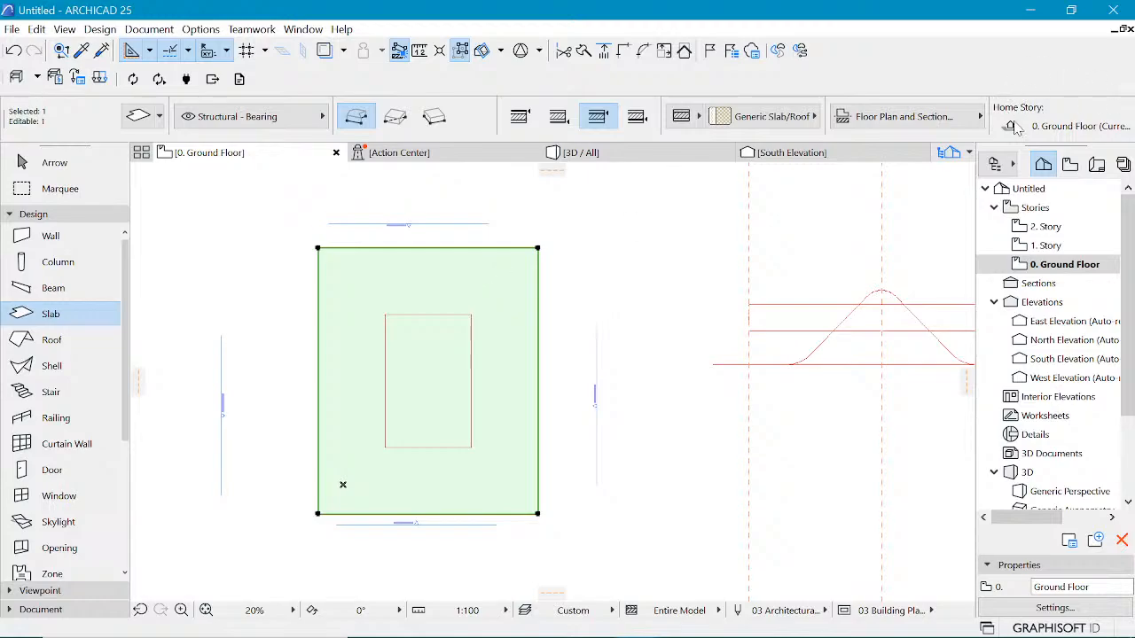
scroll(956, 140, "down", 5)
scroll(949, 133, "down", 5)
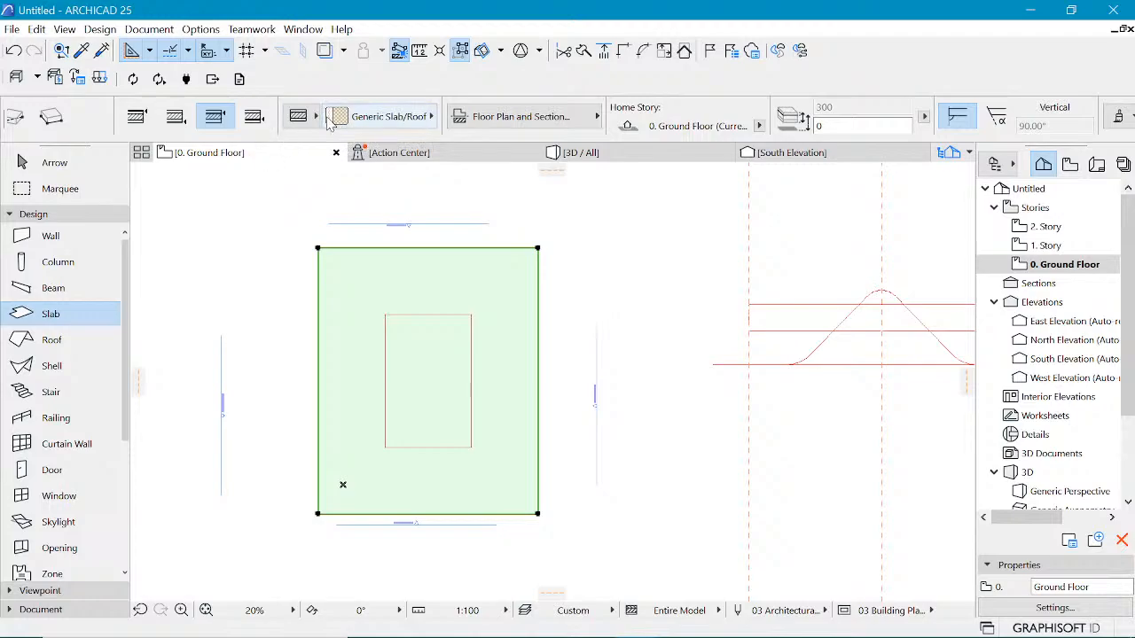
left_click(399, 116)
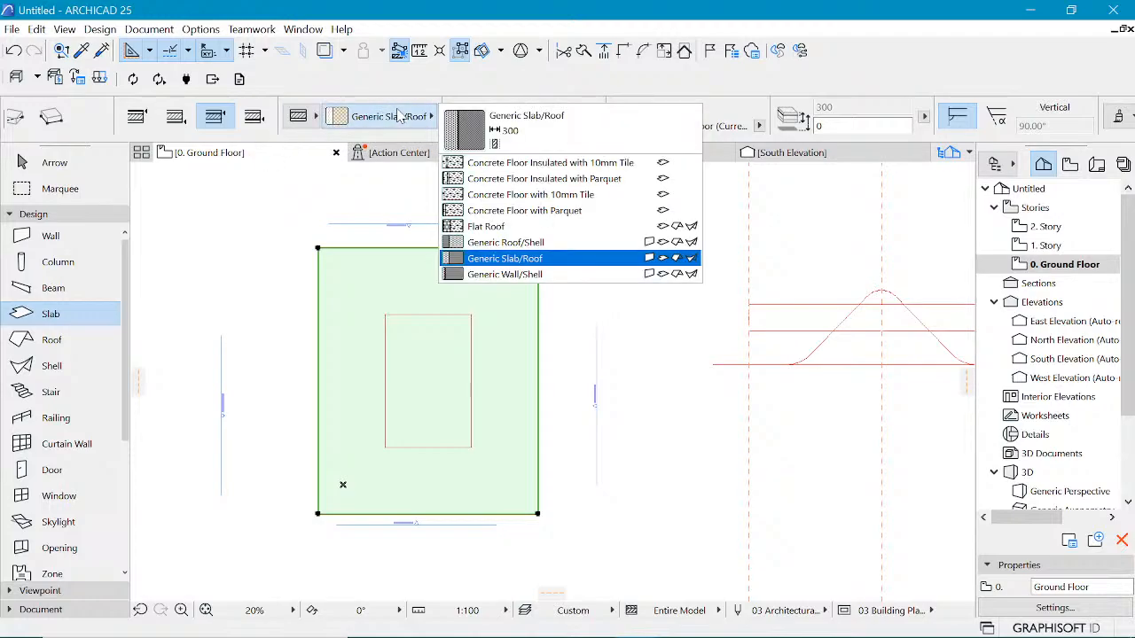
left_click(399, 115)
left_click(399, 115)
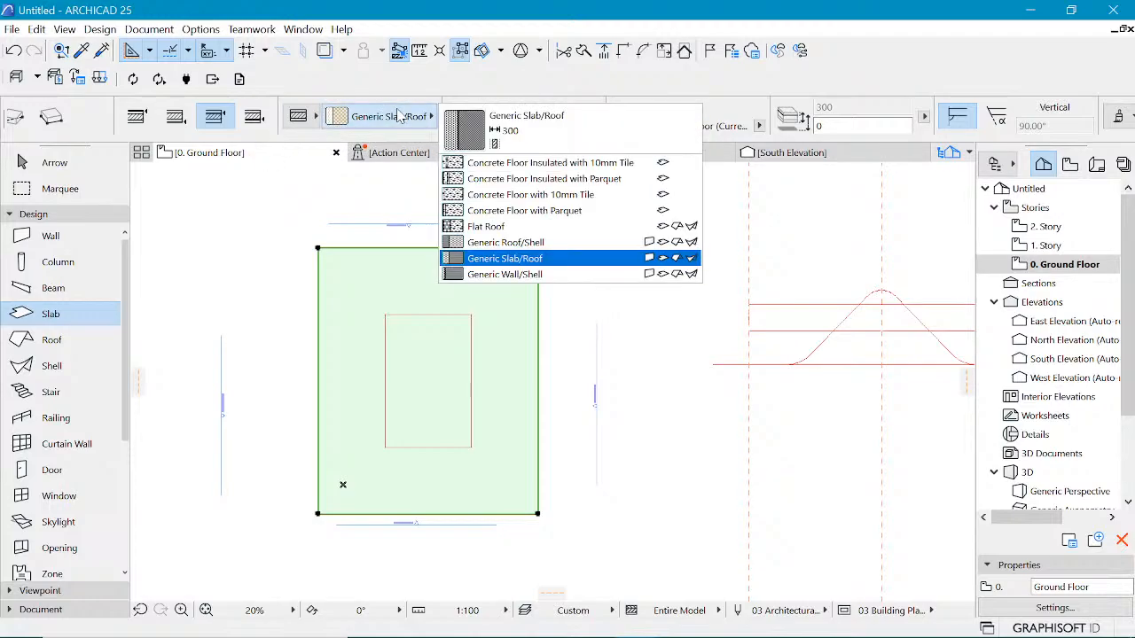
left_click(557, 167)
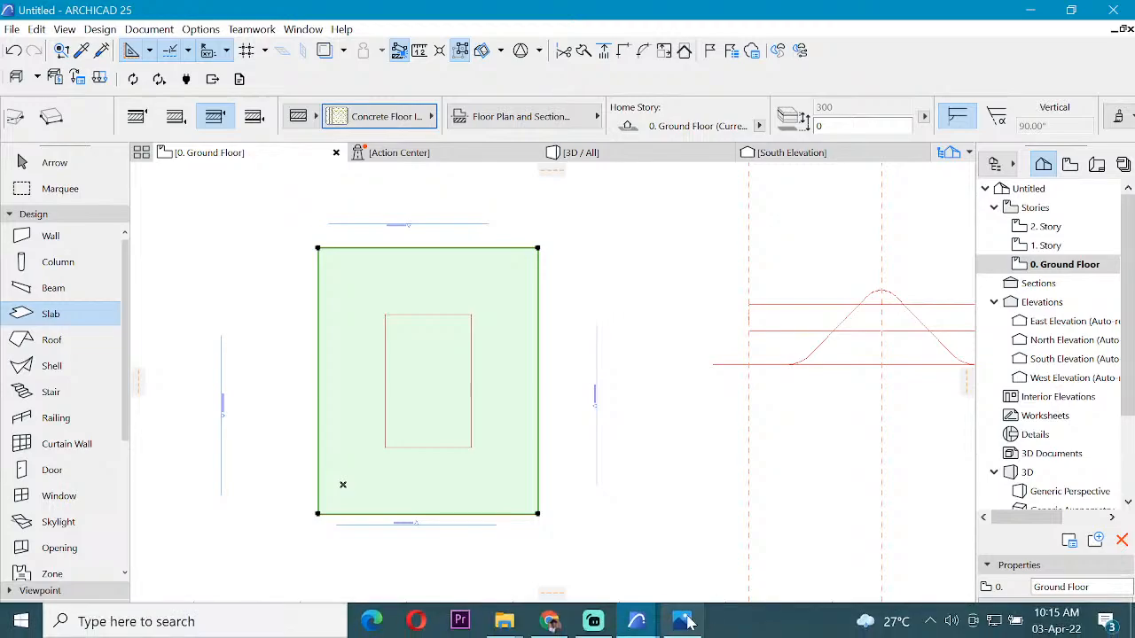
Step: Switch to the reference image in Photos to study the building form, then return
mouse_move(681, 621)
left_click(687, 600)
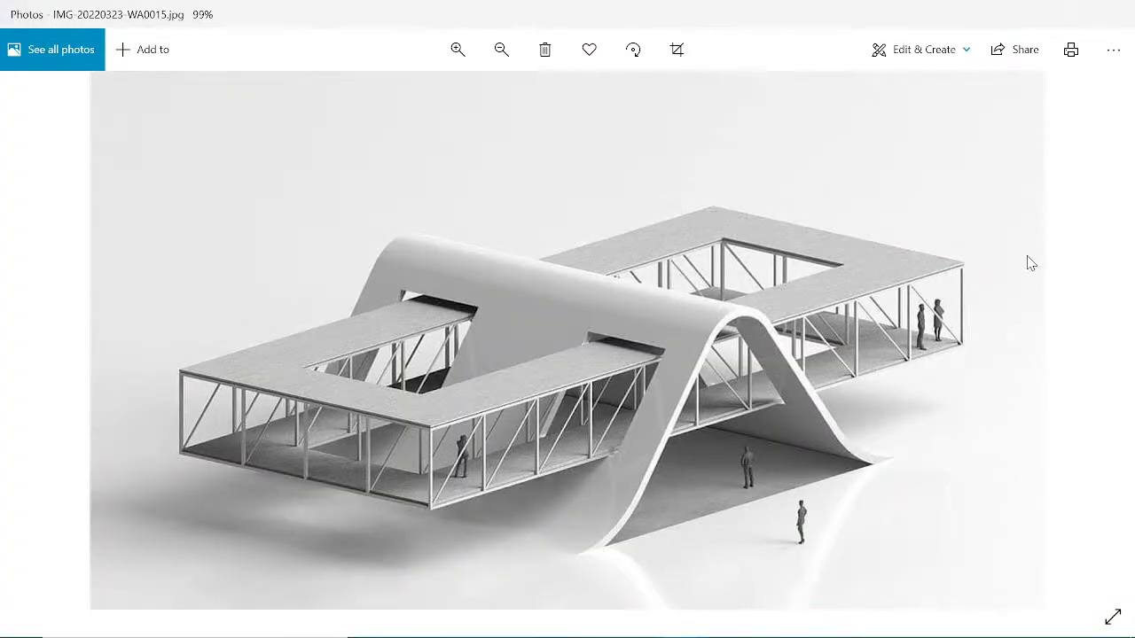
left_click(1038, 16)
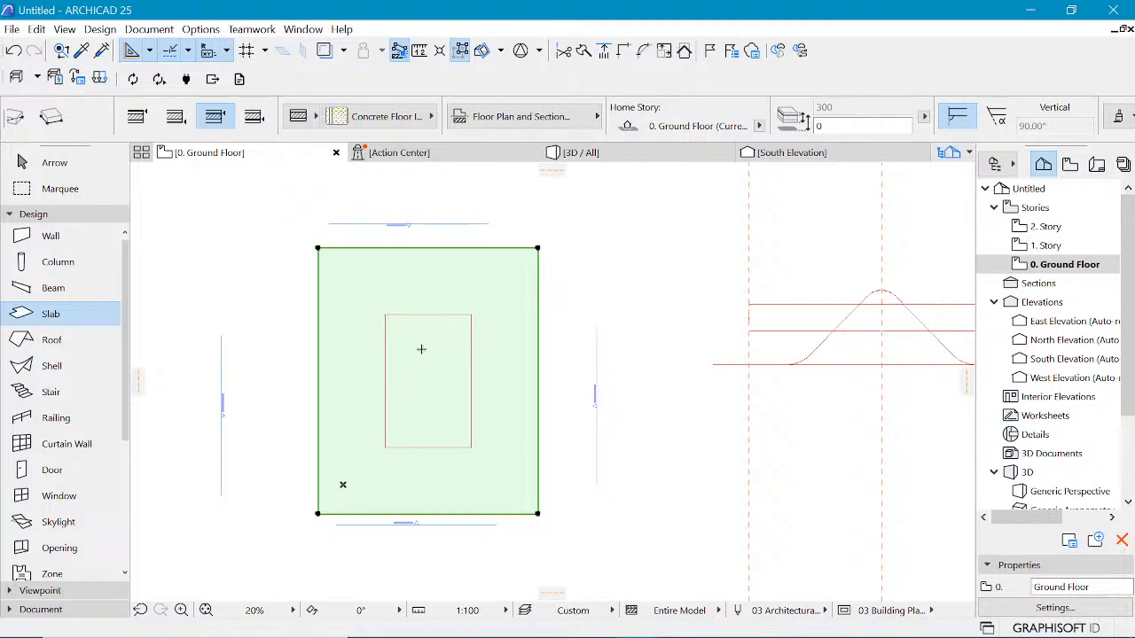
Step: Subtract the inner rectangle from the slab to cut a central opening
left_click(540, 334)
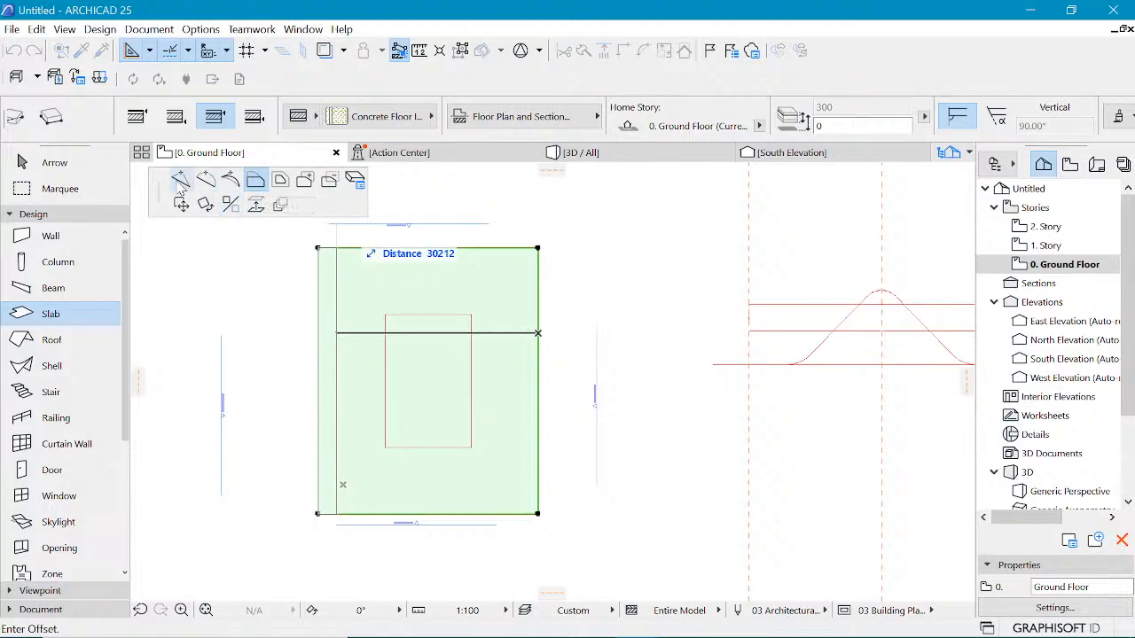
mouse_move(157, 185)
left_mouse_down()
mouse_move(228, 199)
mouse_move(148, 184)
left_mouse_up()
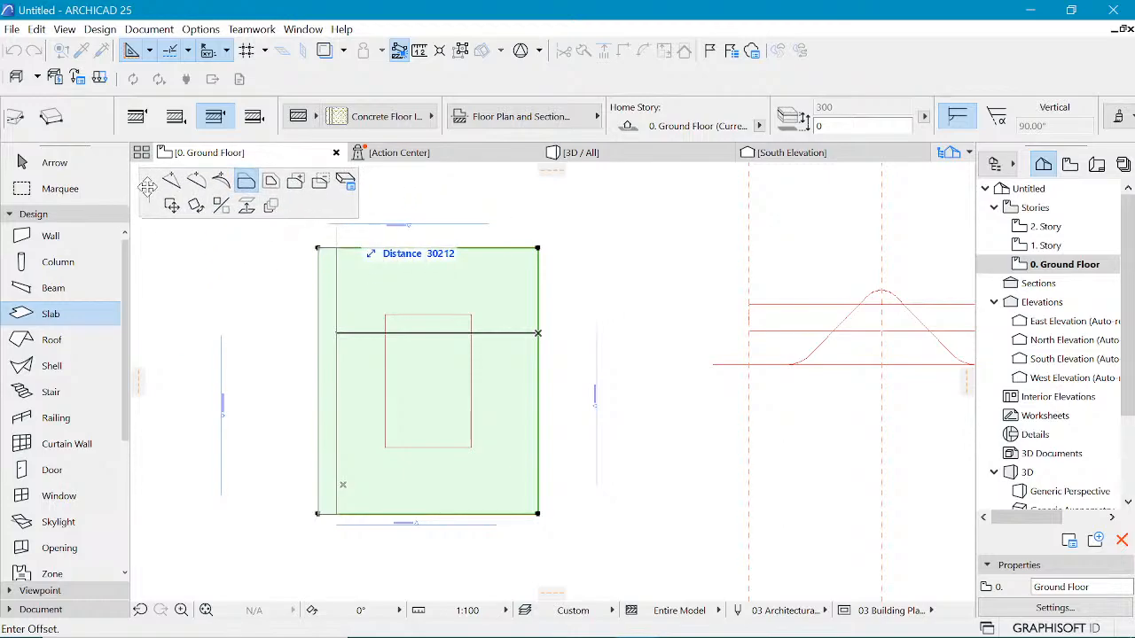
left_click(318, 192)
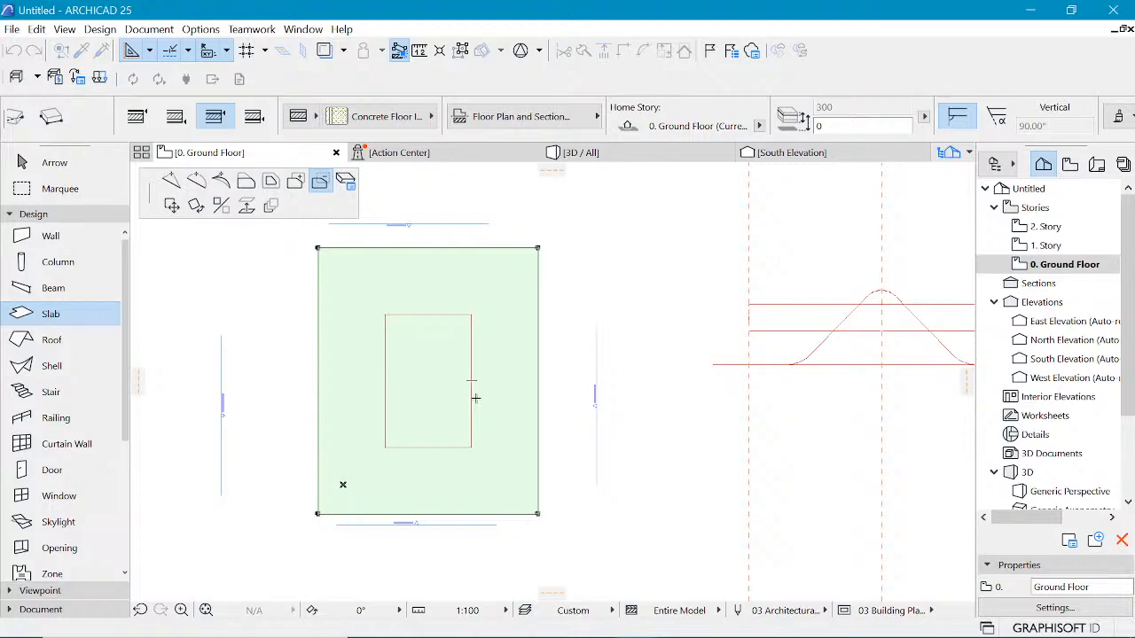
left_click(471, 393)
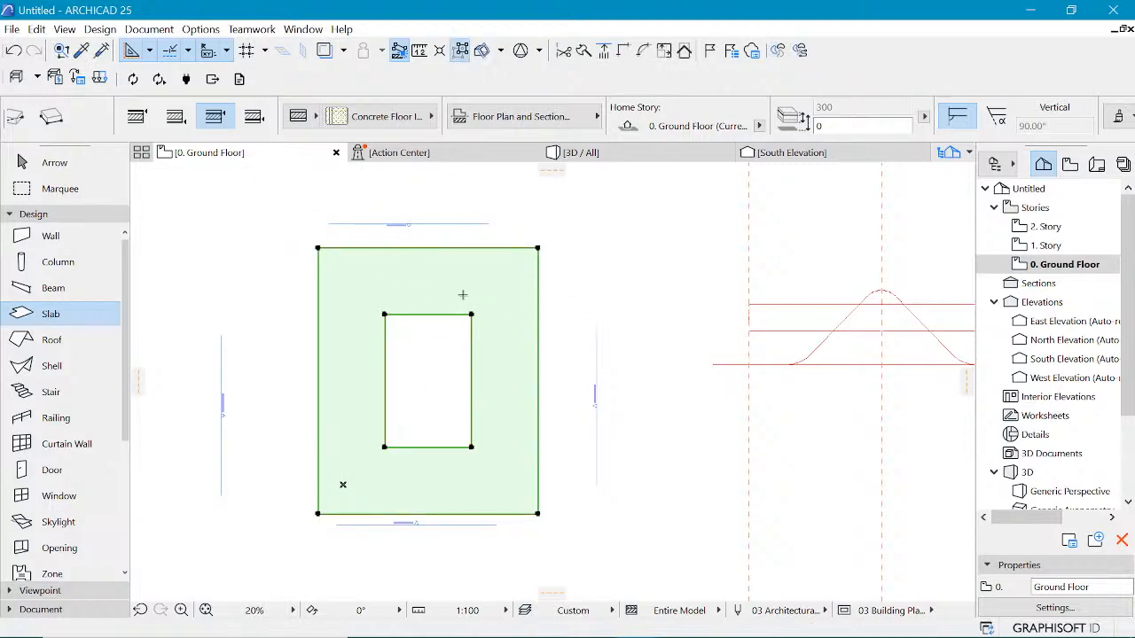
key("Escape")
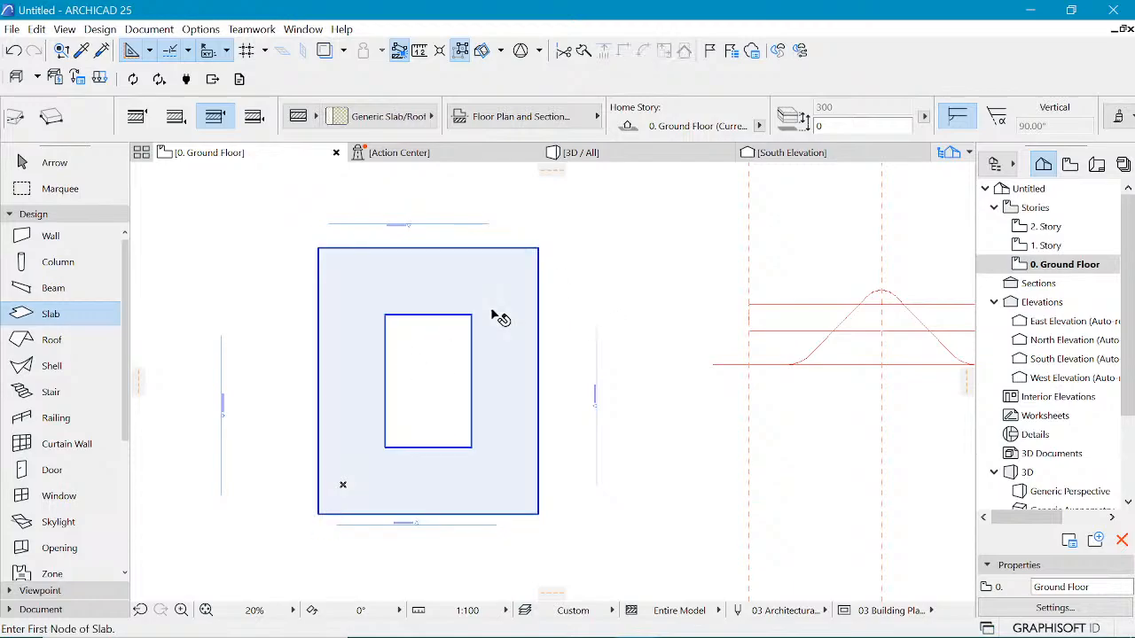
Step: Examine the slab with its opening in the 3D view
left_click(493, 306, "shift")
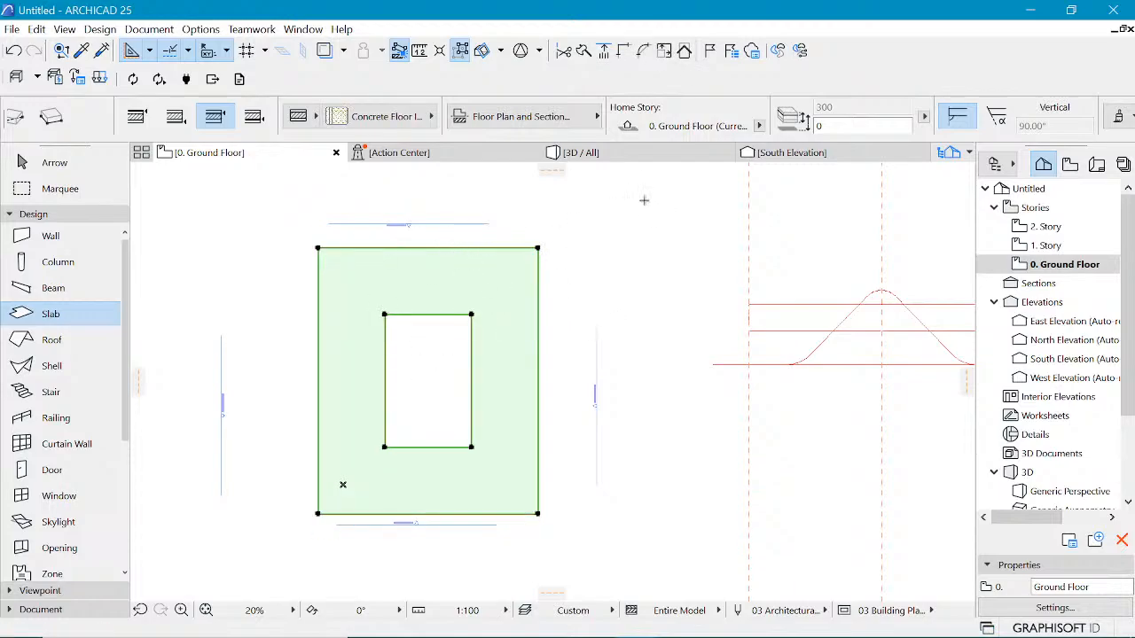
left_click(622, 156)
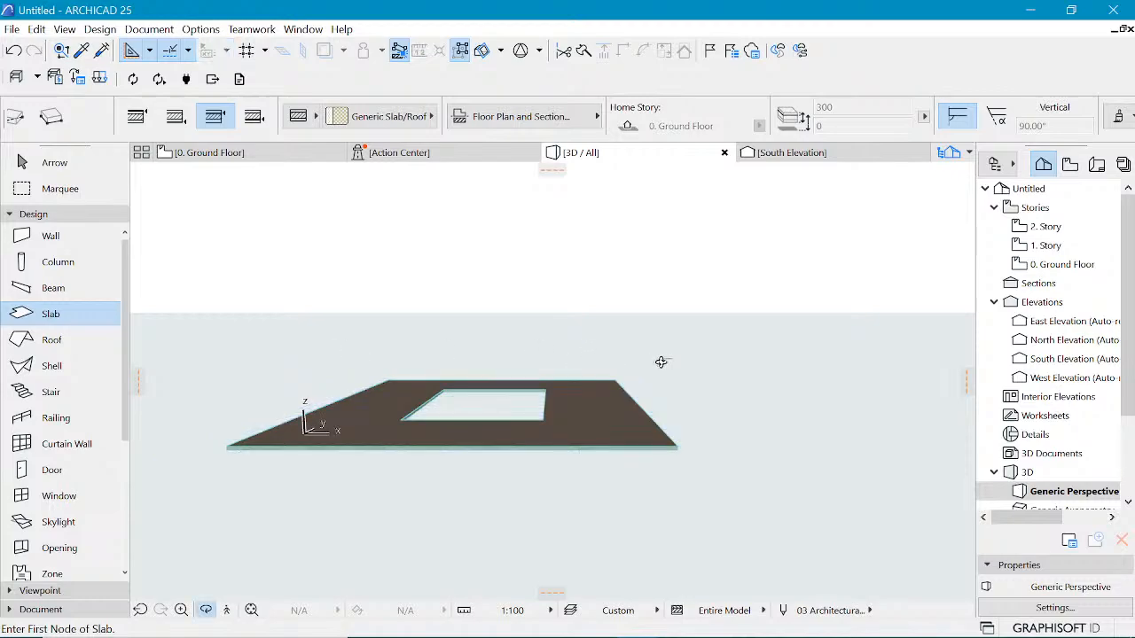
middle_click_drag(664, 363, 483, 360, "shift")
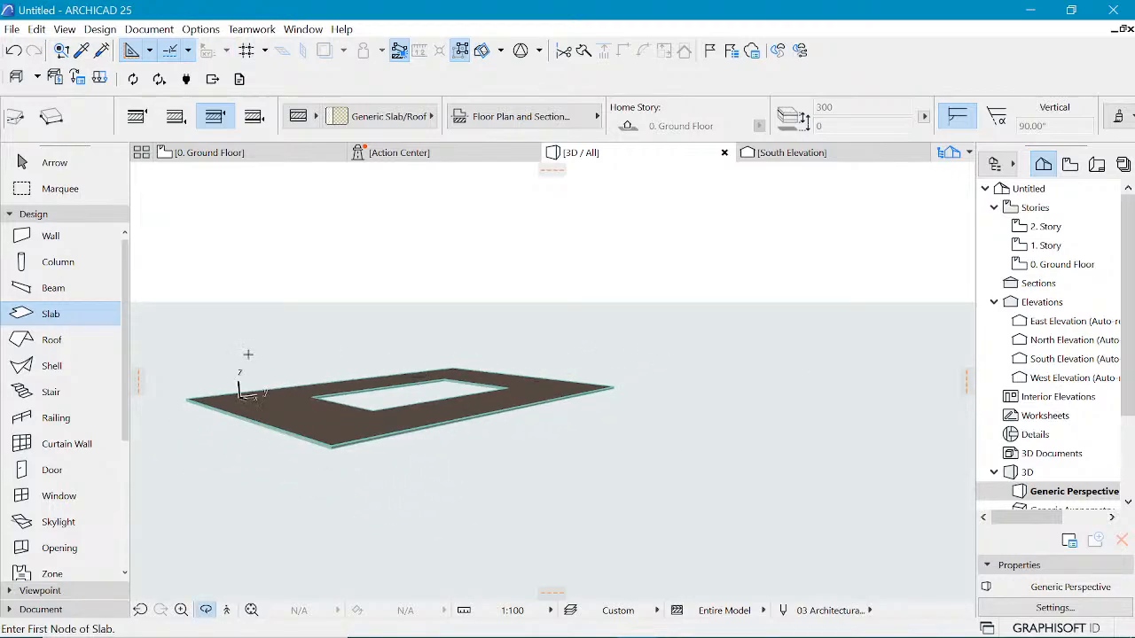
scroll(256, 375, "up", 3)
scroll(380, 523, "up", 5)
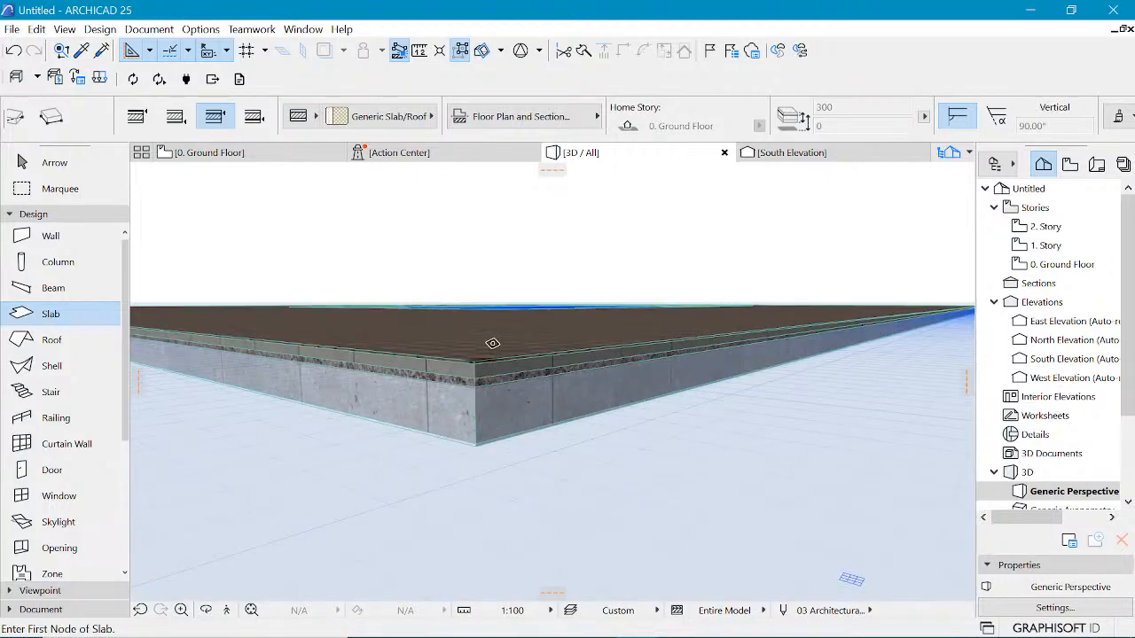
scroll(457, 472, "down", 8)
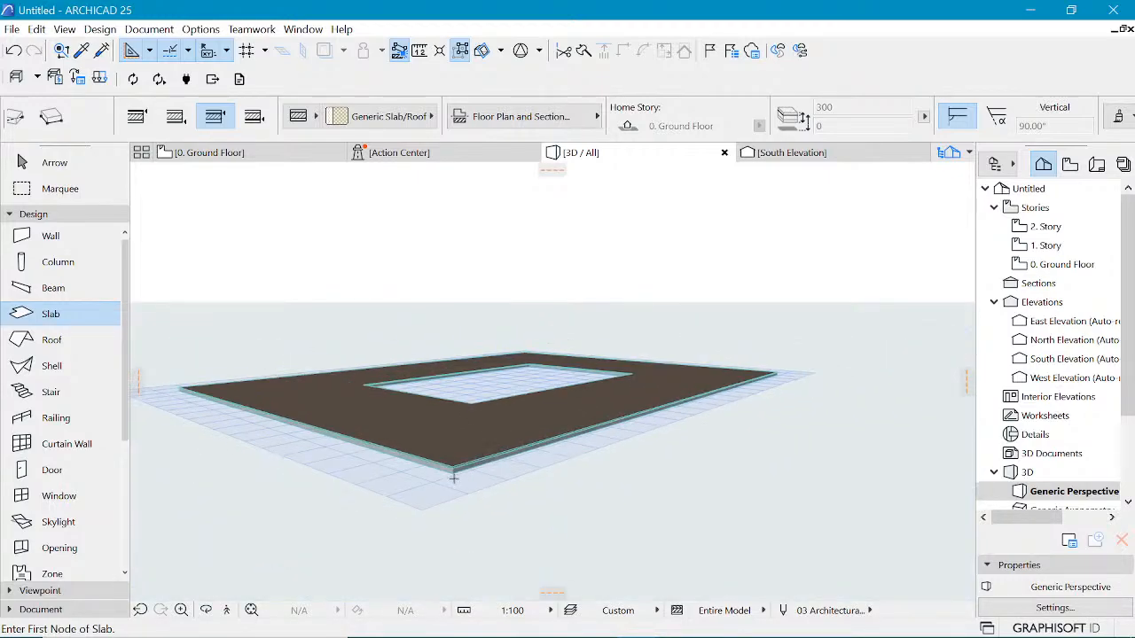
scroll(657, 400, "down", 2)
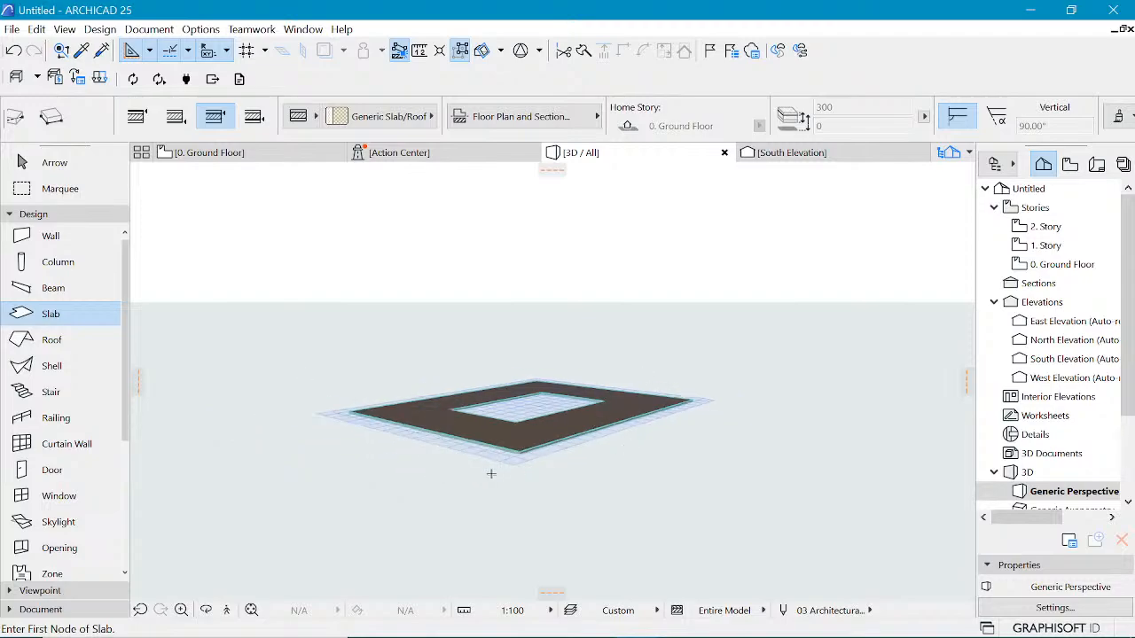
scroll(491, 473, "down", 1)
middle_click_drag(582, 390, 550, 413)
scroll(550, 413, "up", 2)
scroll(551, 413, "up", 2)
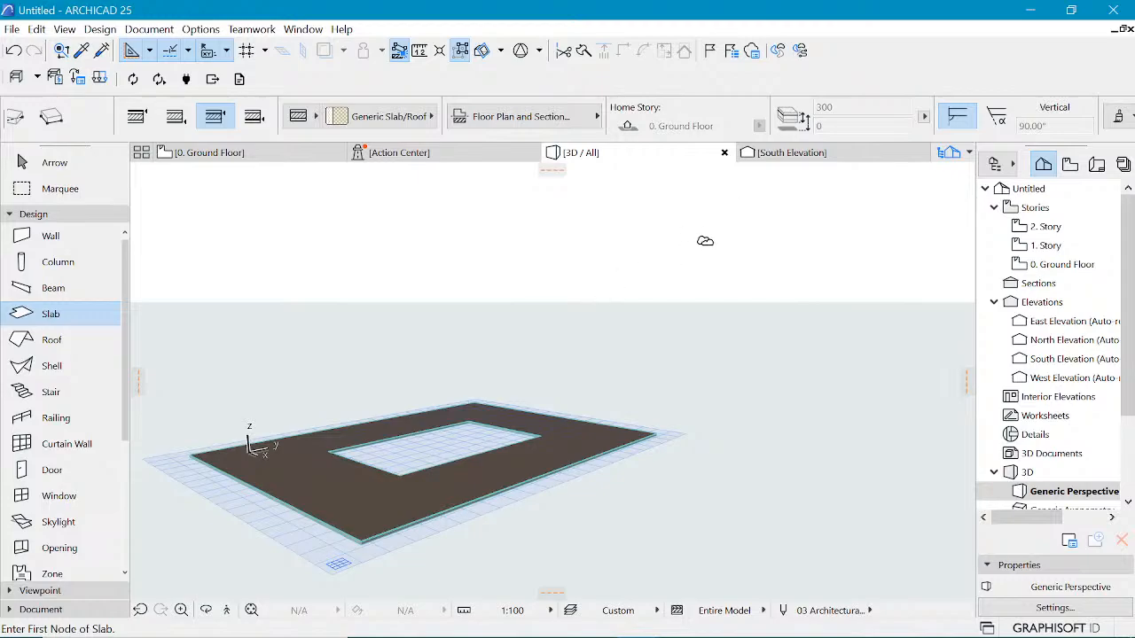
right_click(707, 243)
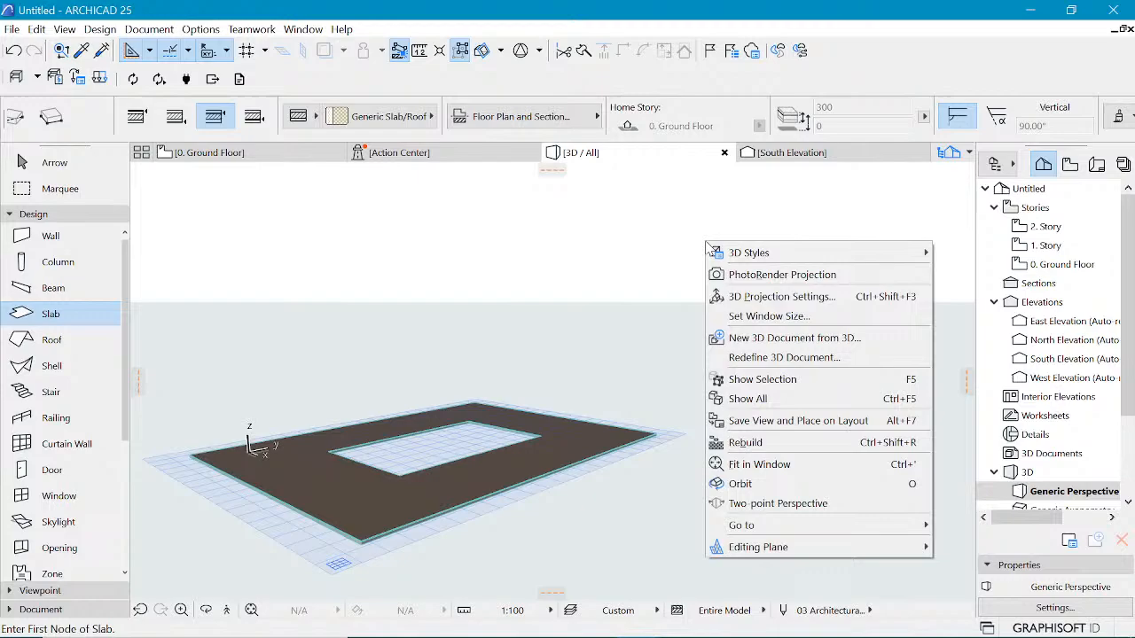
left_click(738, 299)
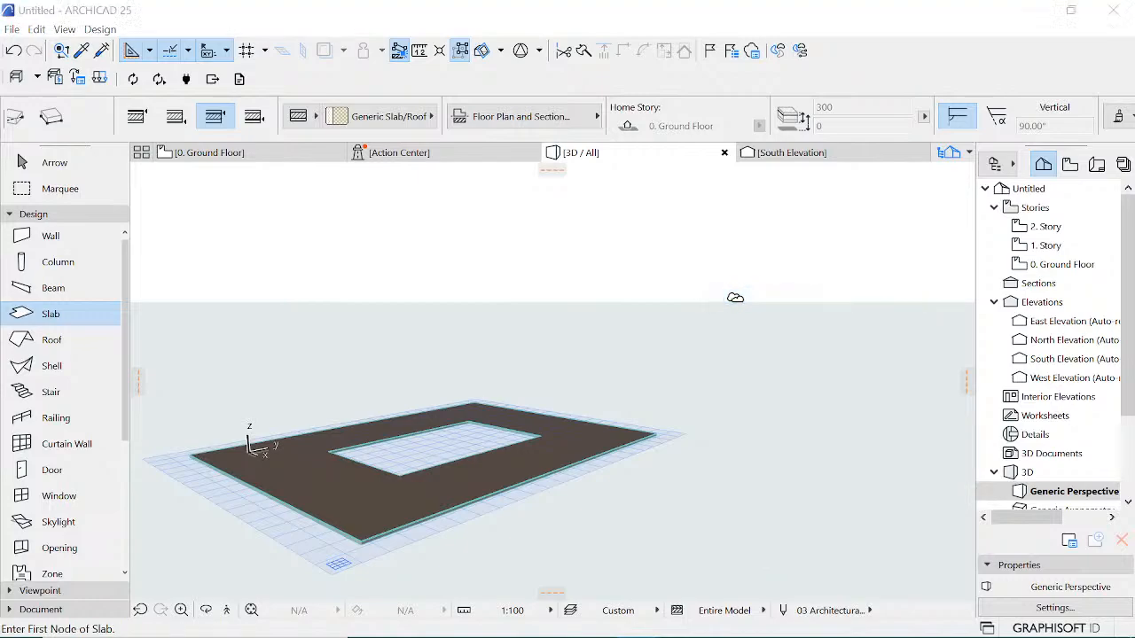
left_click(849, 90)
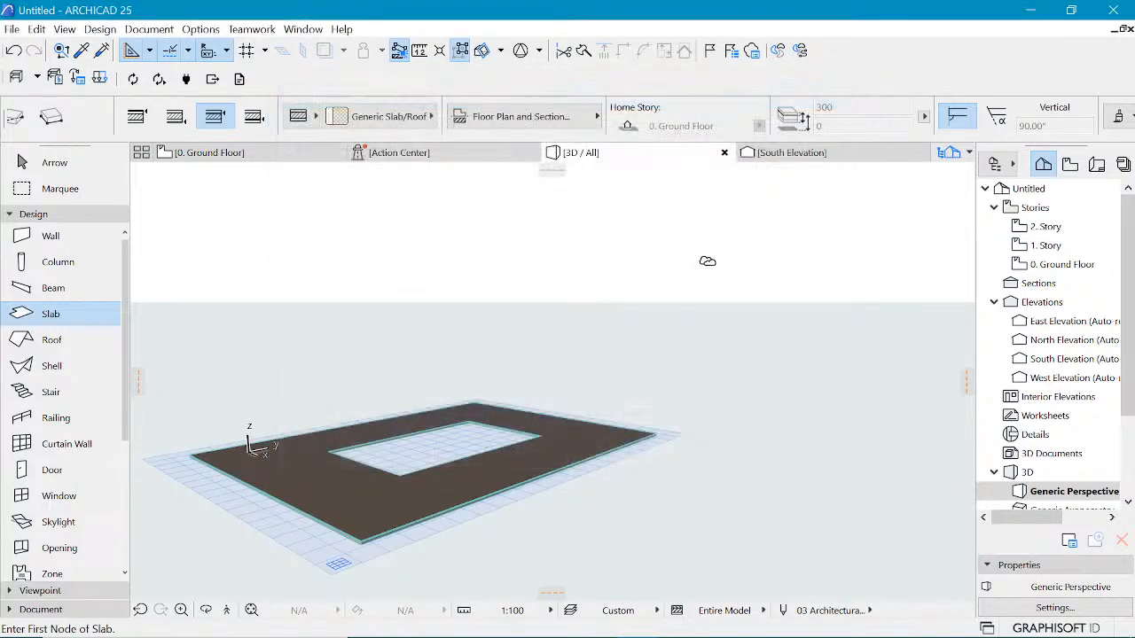
Step: Switch the 3D view to the White Model style
right_click(710, 230)
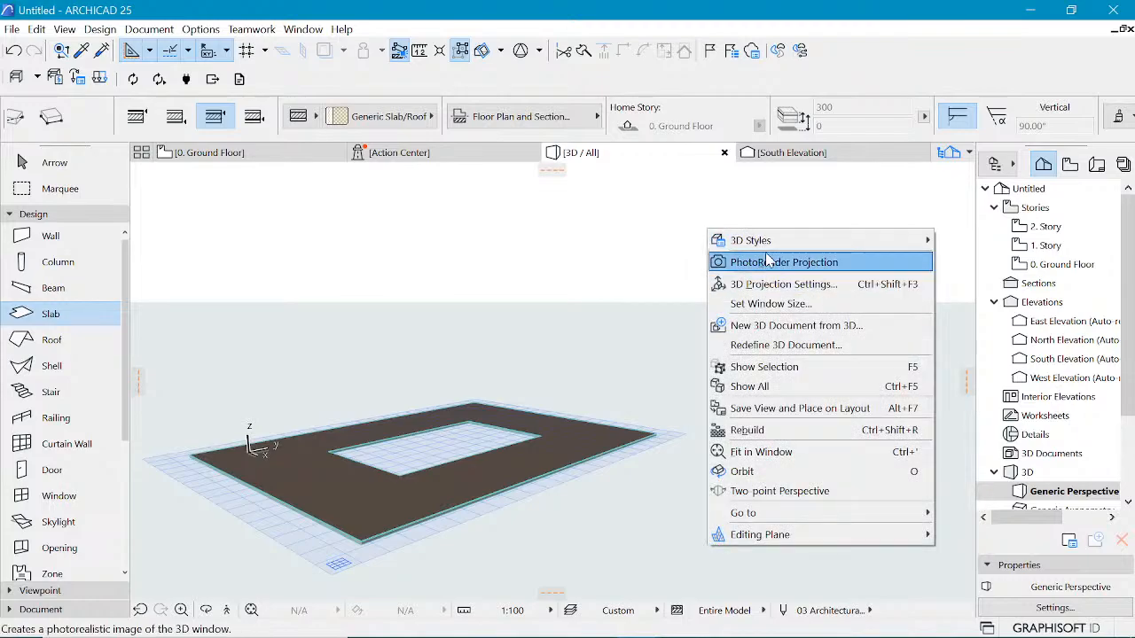
mouse_move(774, 239)
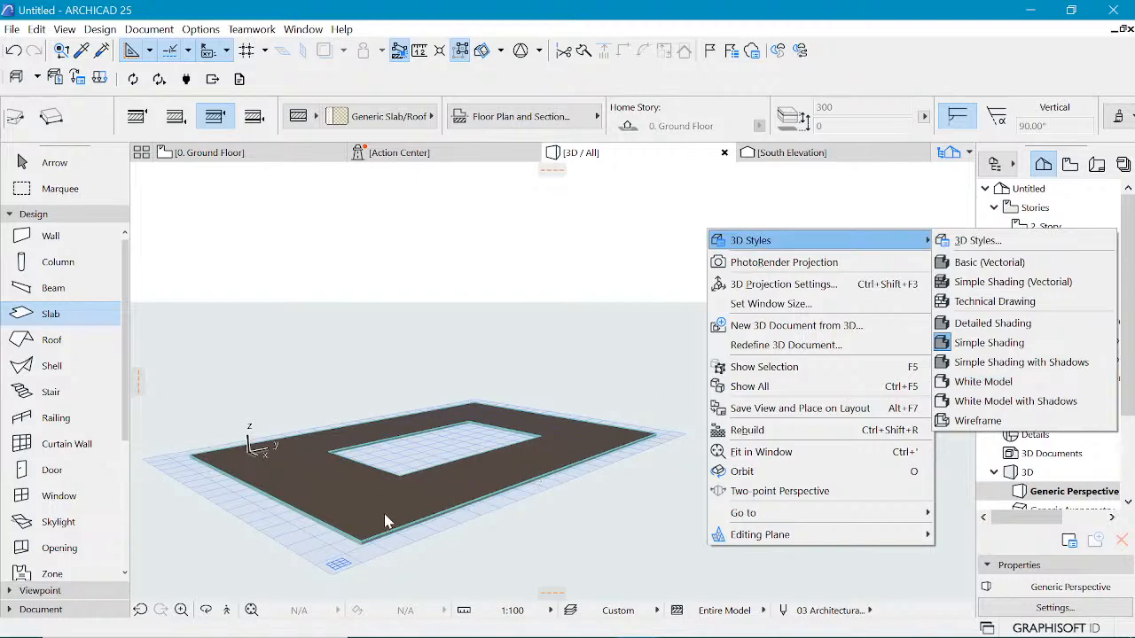
left_click(986, 386)
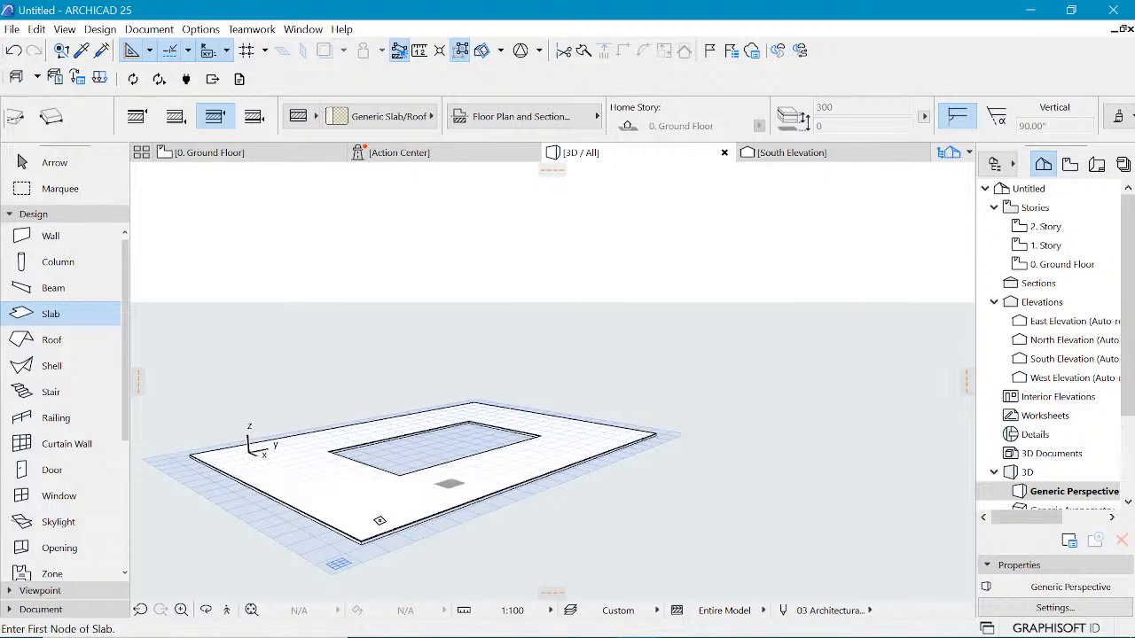
Step: Review the Ground Floor and 1. Story plans and the 3D model of the slabs
scroll(350, 536, "up", 1)
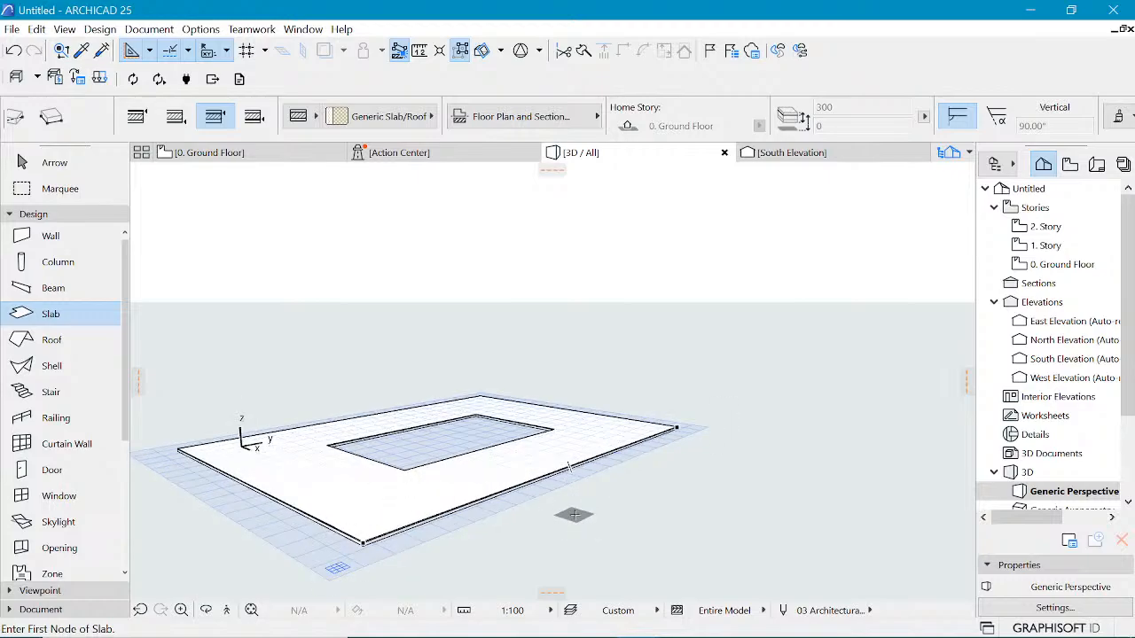
left_click(246, 156)
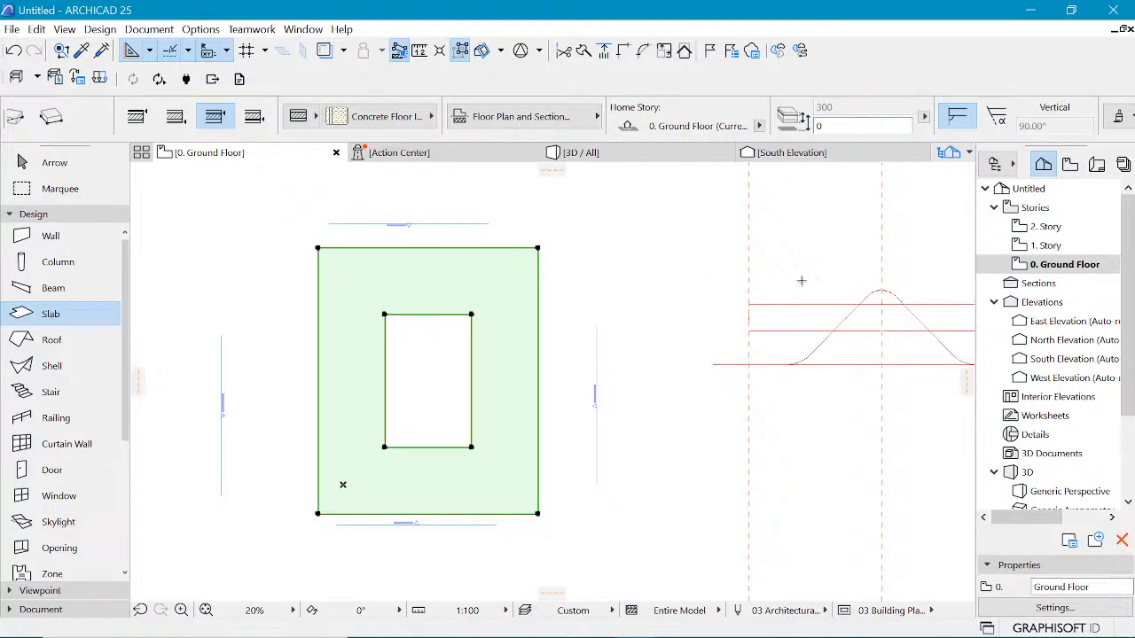
double_click(1055, 246)
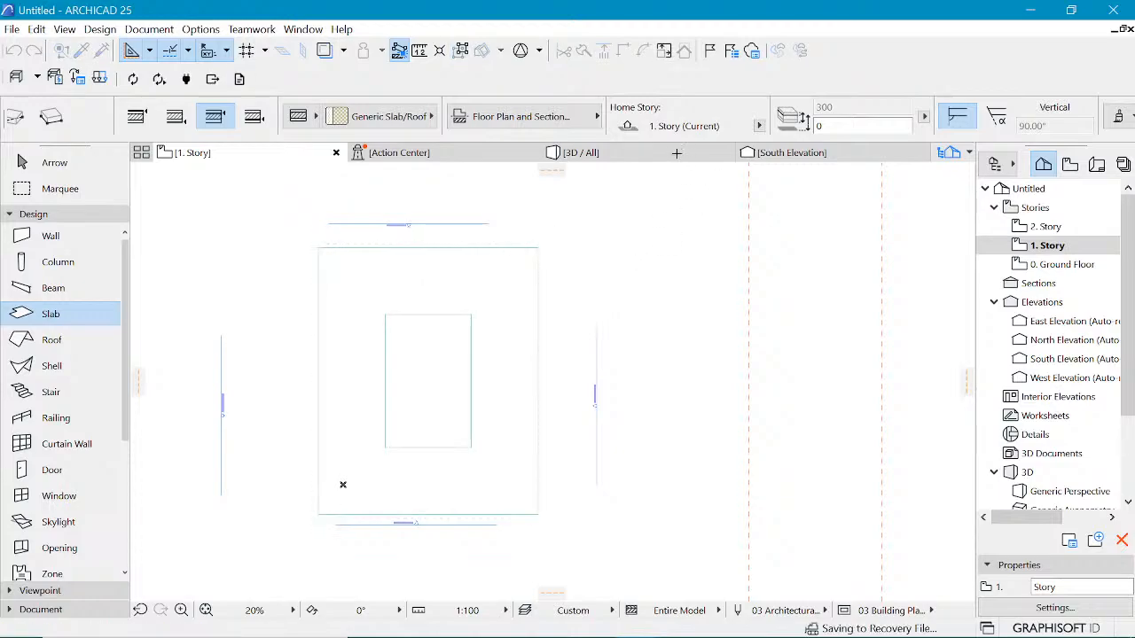
left_click(634, 158)
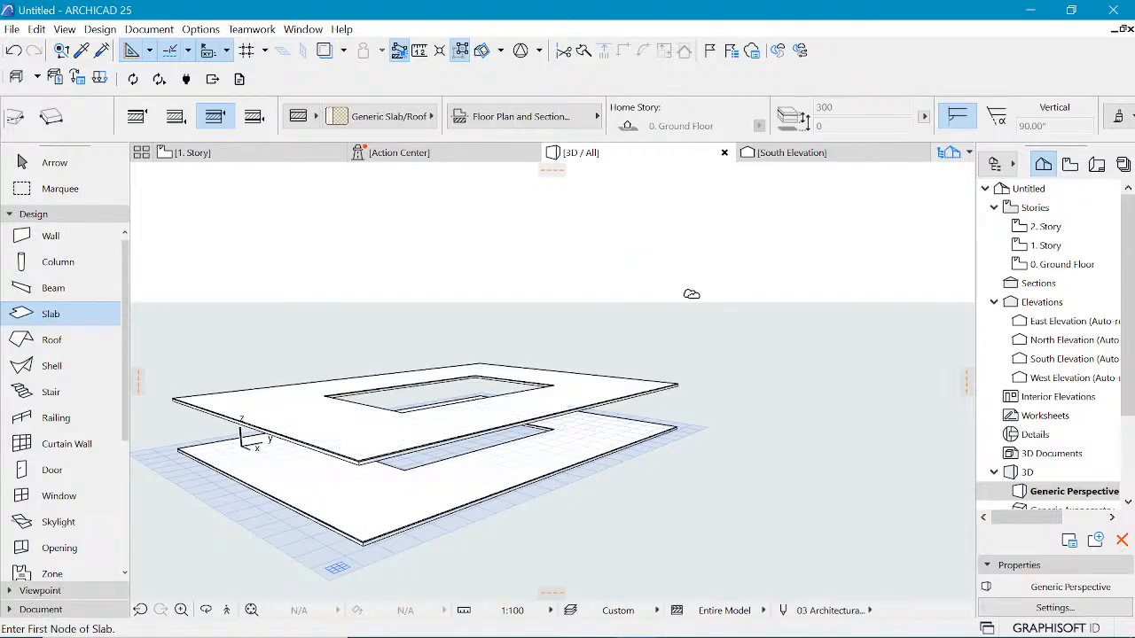
Step: Delete the slab floating above the ground floor slab
key("Escape")
scroll(692, 294, "down", 2)
scroll(587, 429, "up", 3)
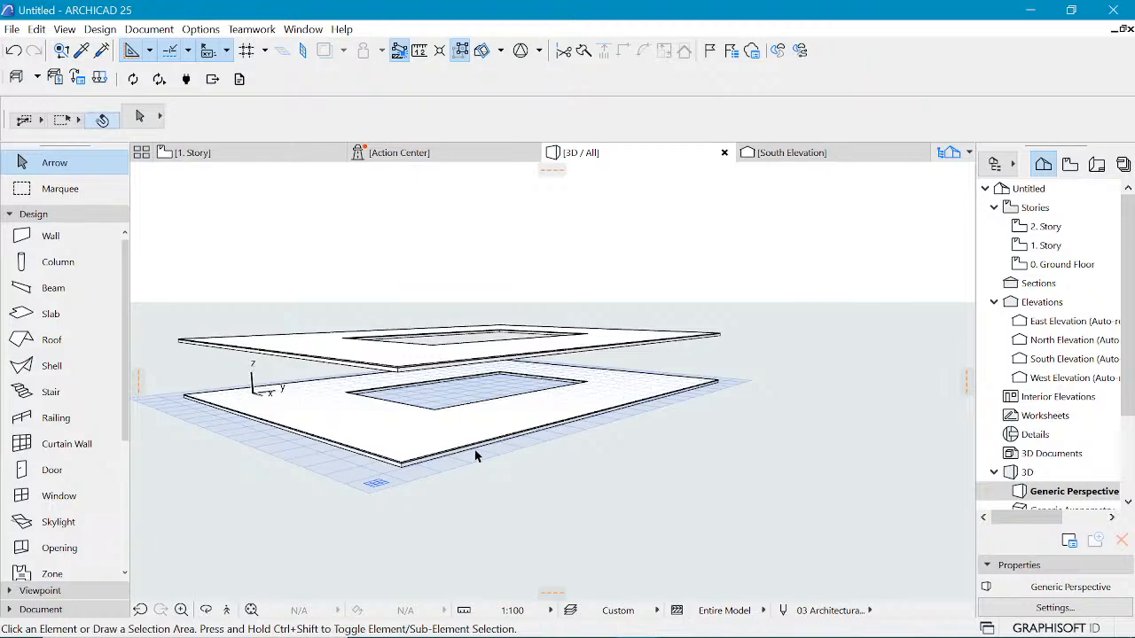
left_click(722, 336)
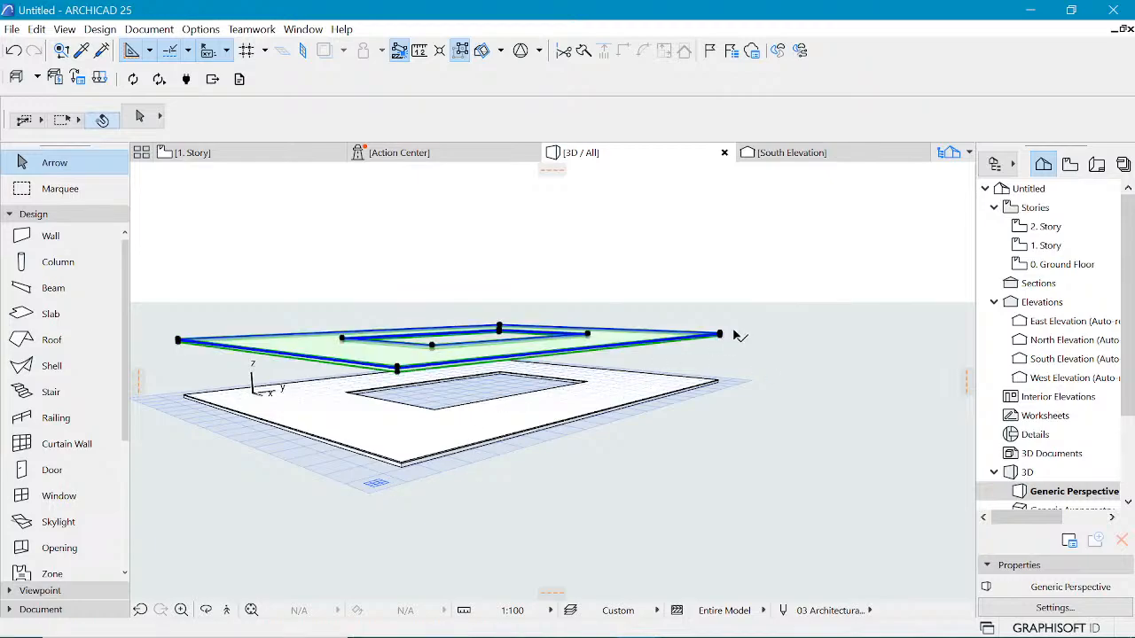
key("Delete")
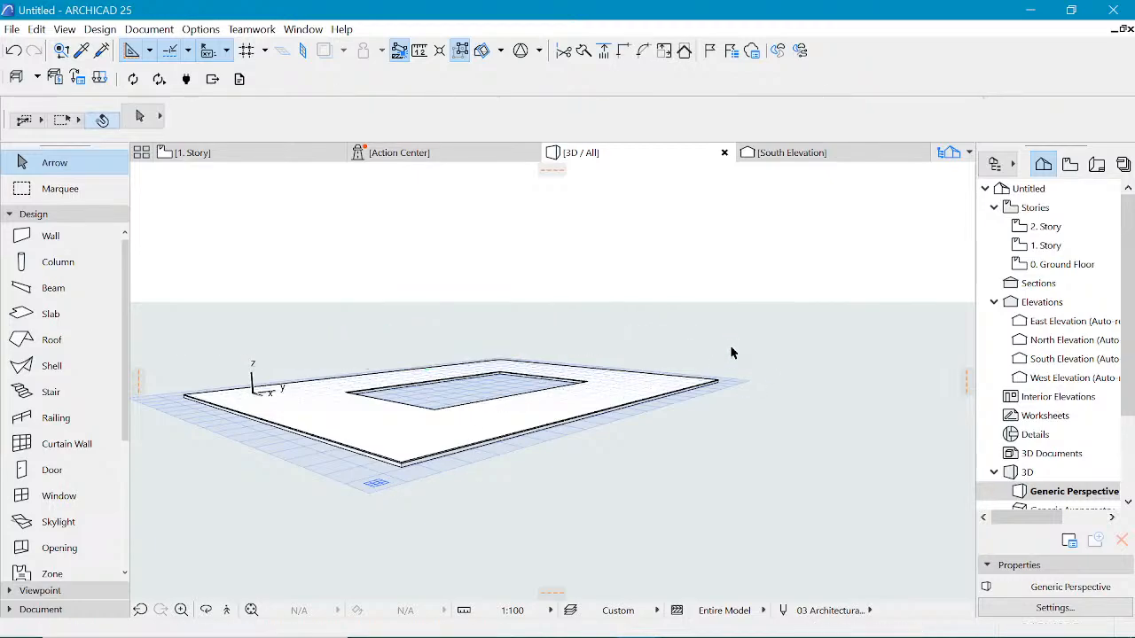
Step: Drag a copy of the ground floor slab vertically upward, entering a distance of 4
left_click(717, 383)
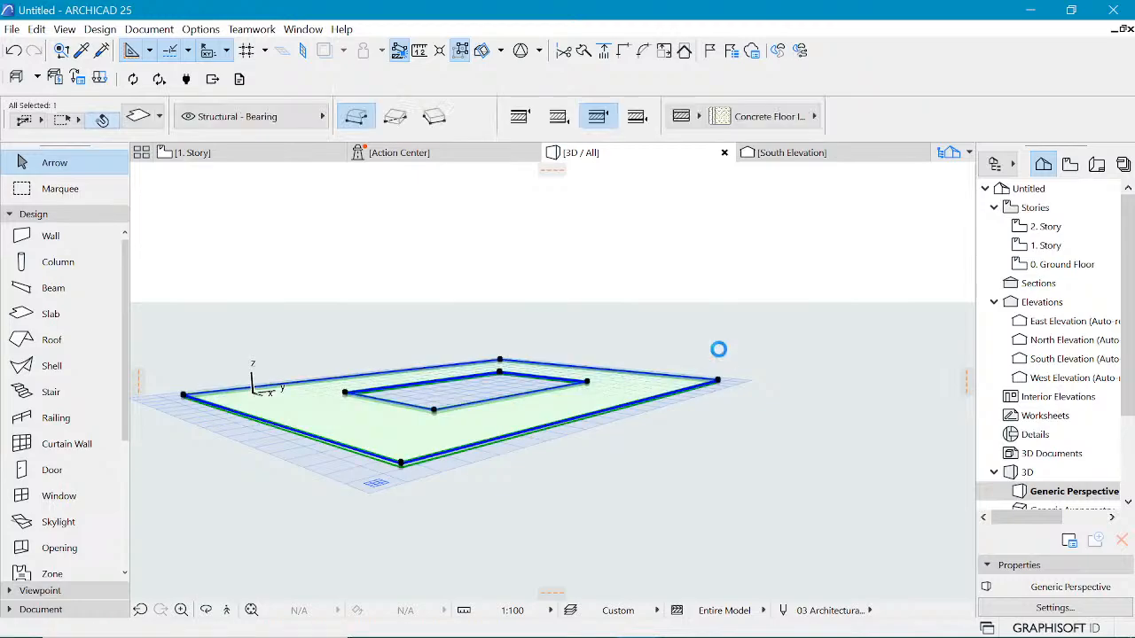
key("ctrl+shift+d")
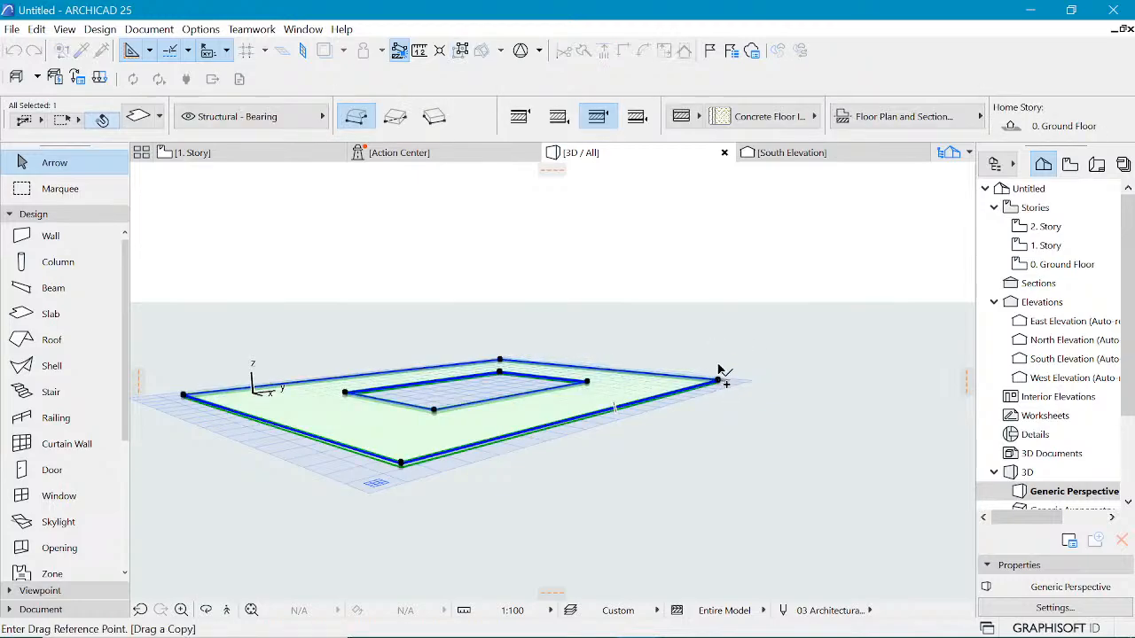
left_click(718, 380)
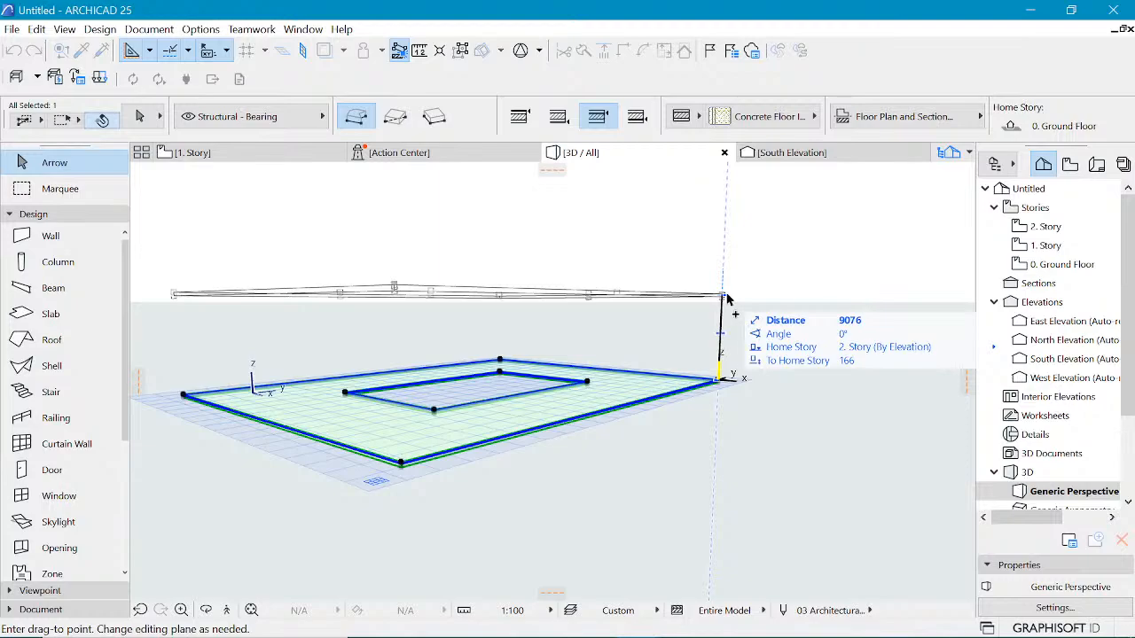
key("Tab")
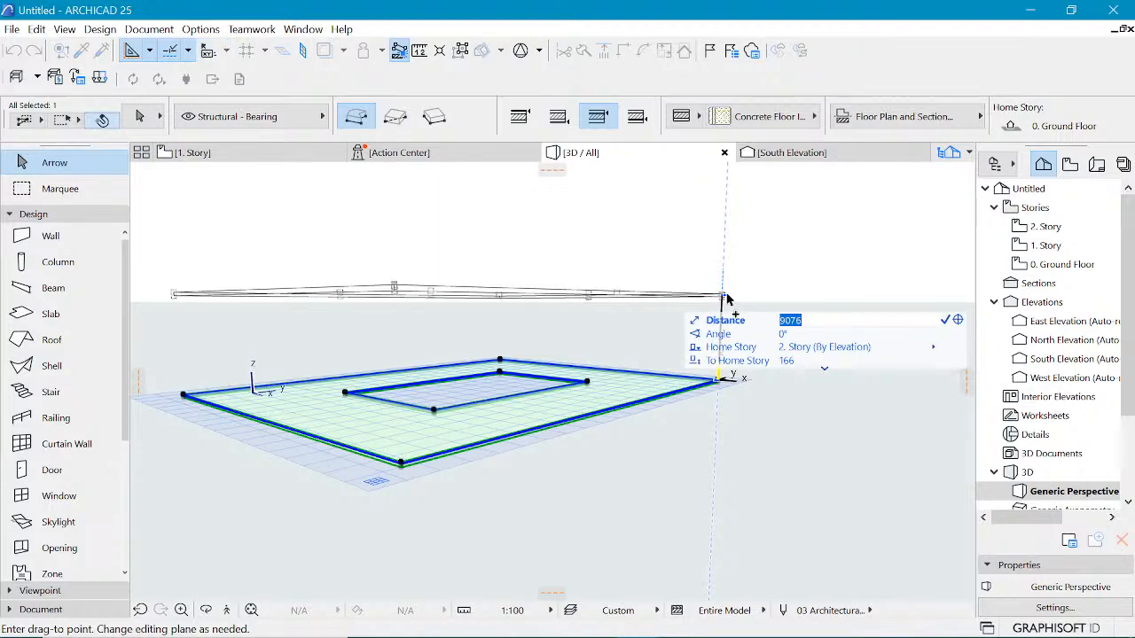
type("4000")
key("Return")
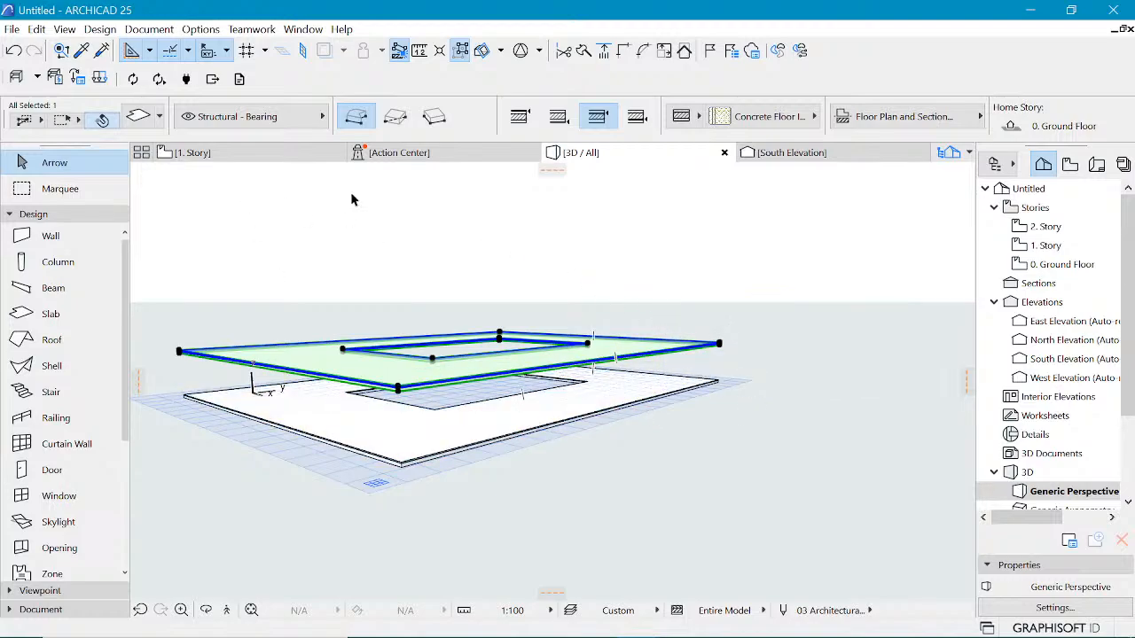
Step: Review the 1. Story plan, then open the Ground Floor plan and zoom into the slab outline
left_click(191, 153)
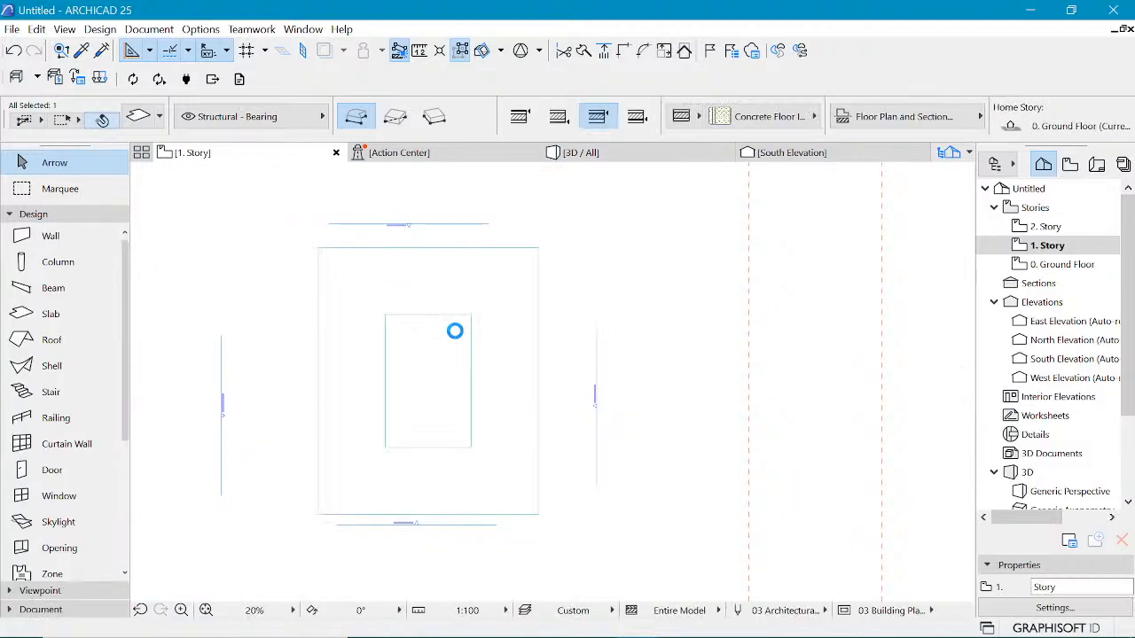
left_click(459, 336)
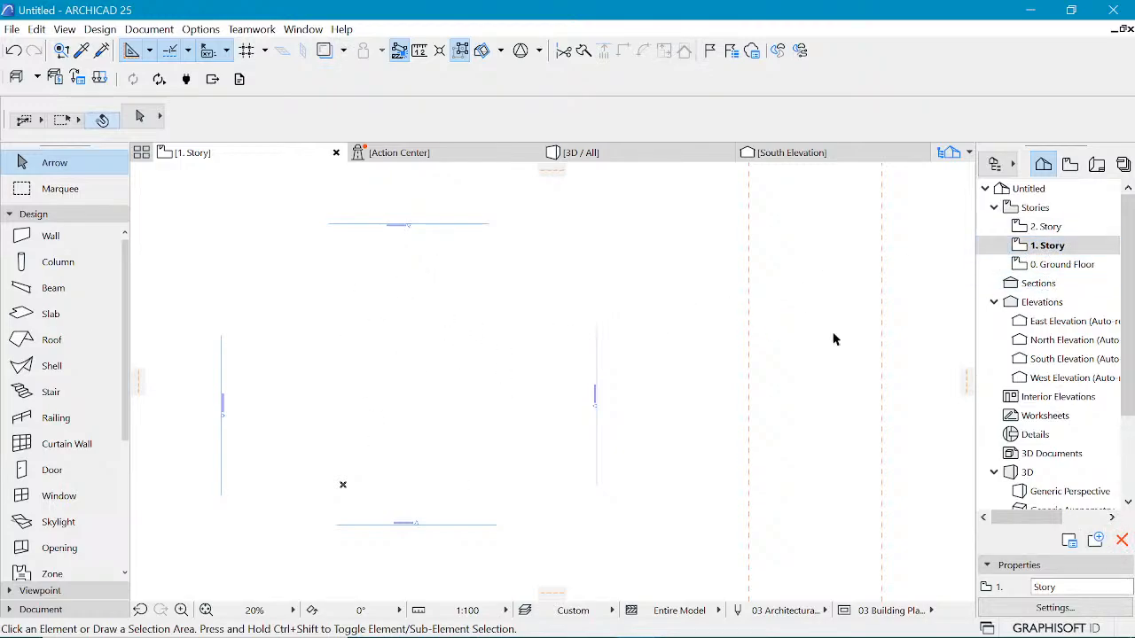
left_click(1059, 264)
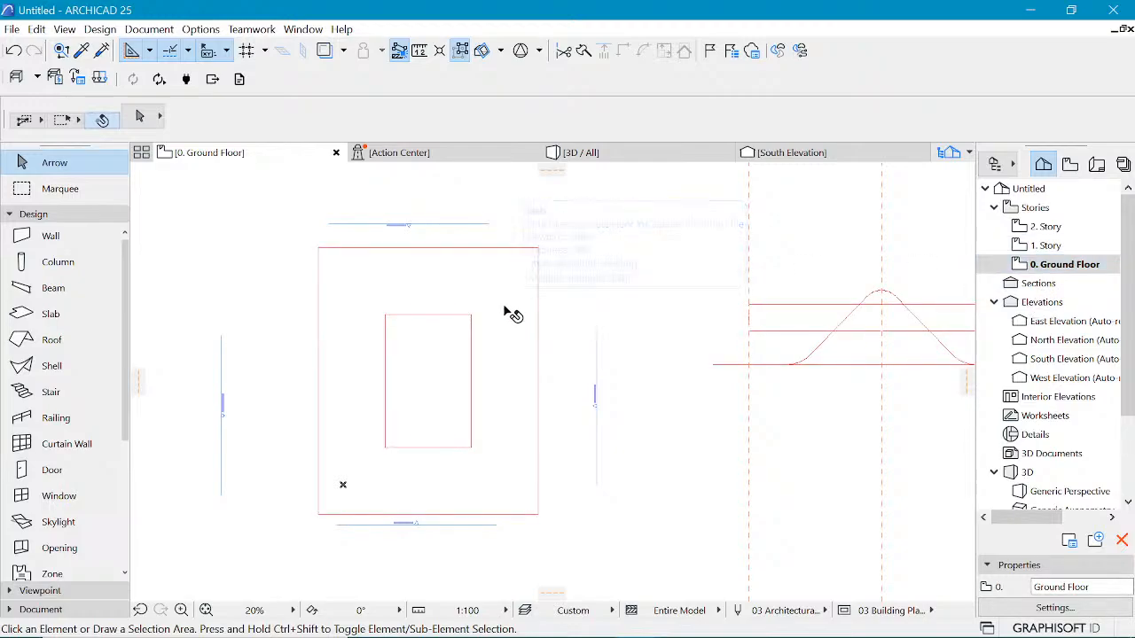
scroll(497, 288, "up", 5)
scroll(512, 283, "up", 1)
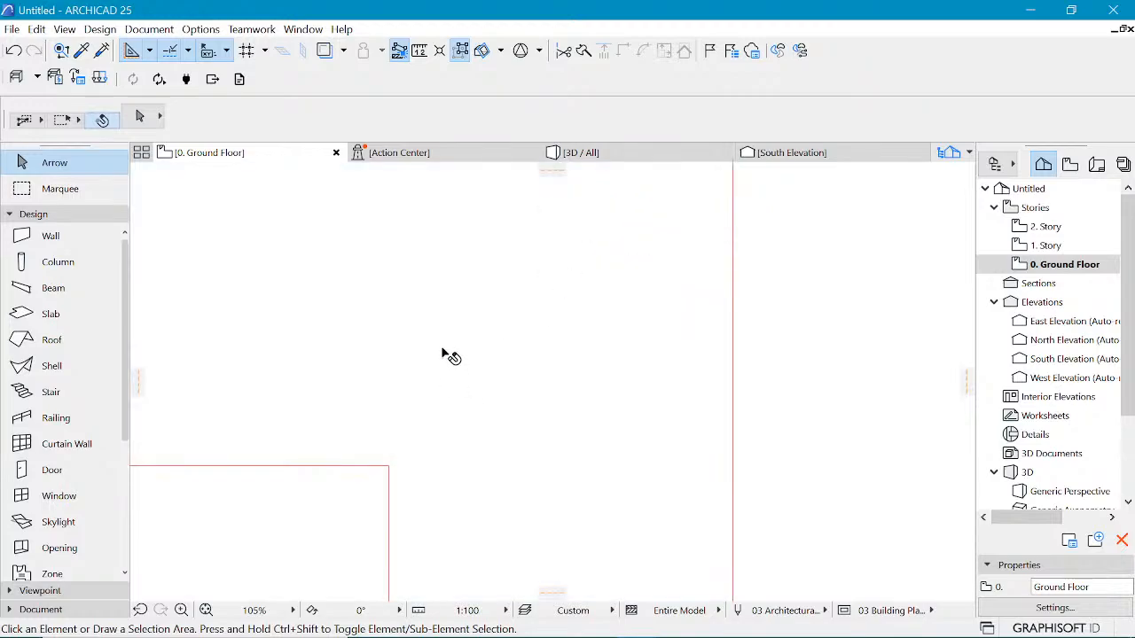
Step: Delete the raised slab copy sitting above the ground floor slab
scroll(488, 321, "down", 3)
scroll(489, 323, "up", 3)
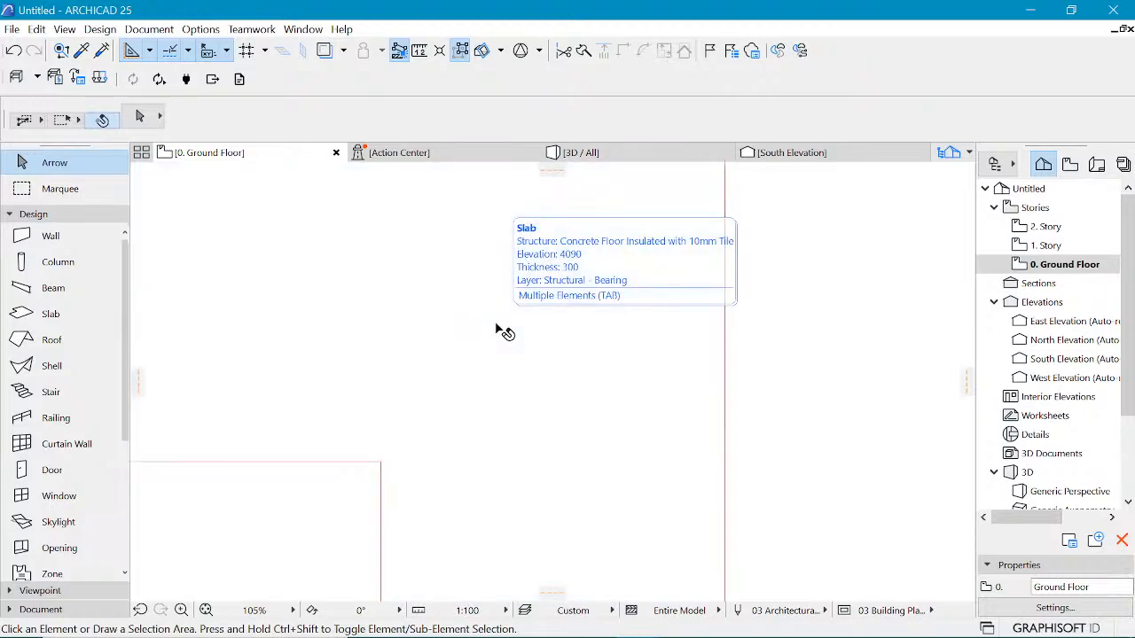
left_click(625, 152)
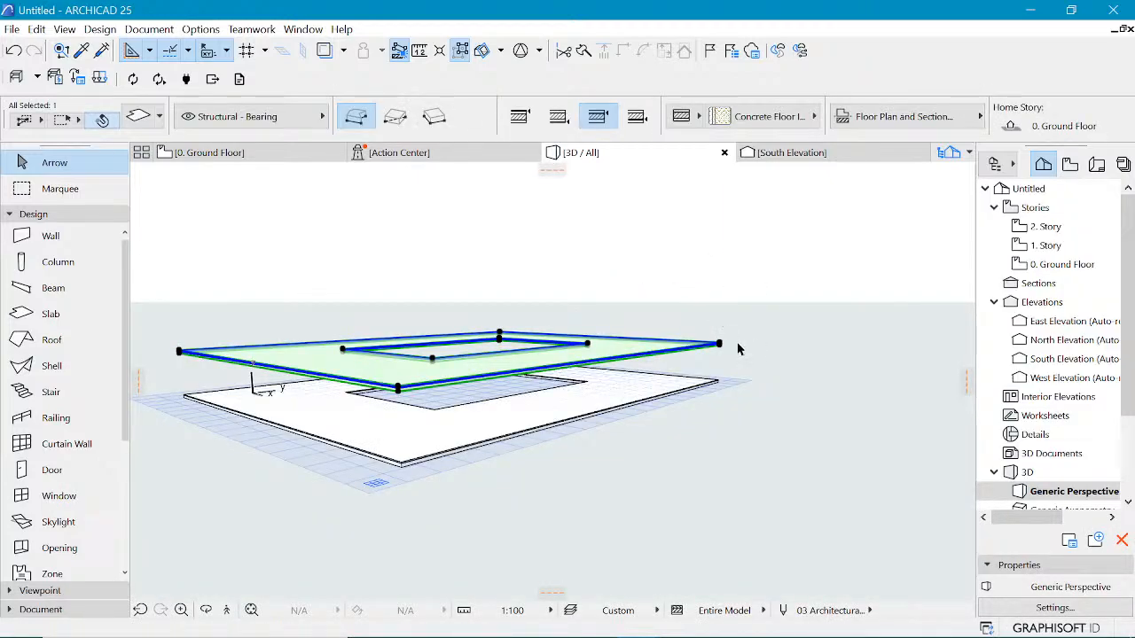
left_click_drag(745, 281, 720, 345)
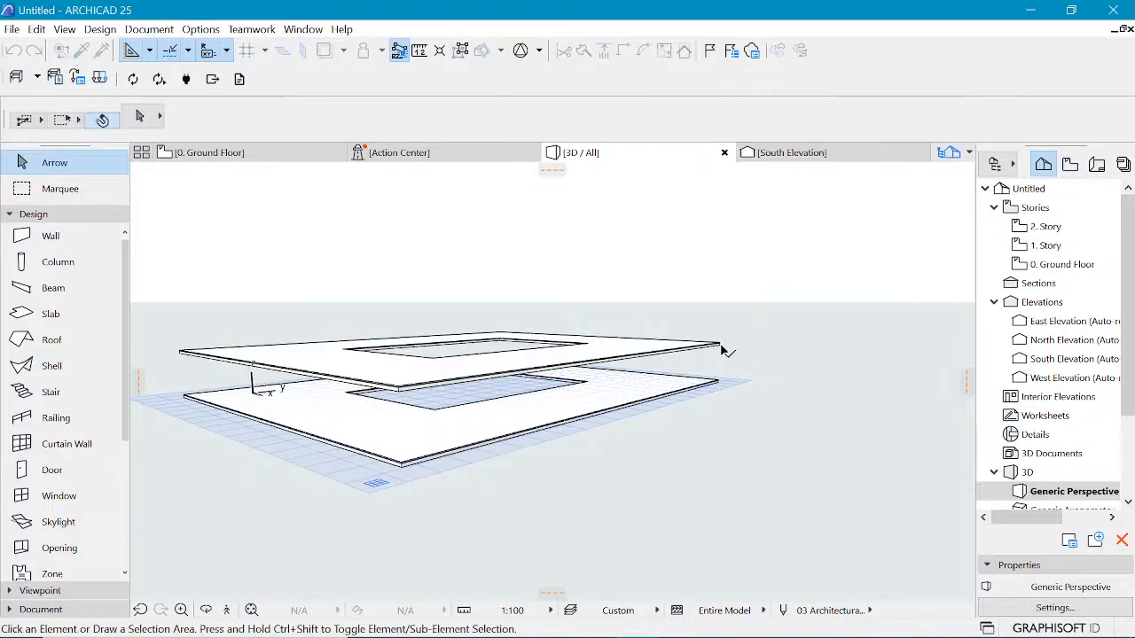
left_click(721, 348)
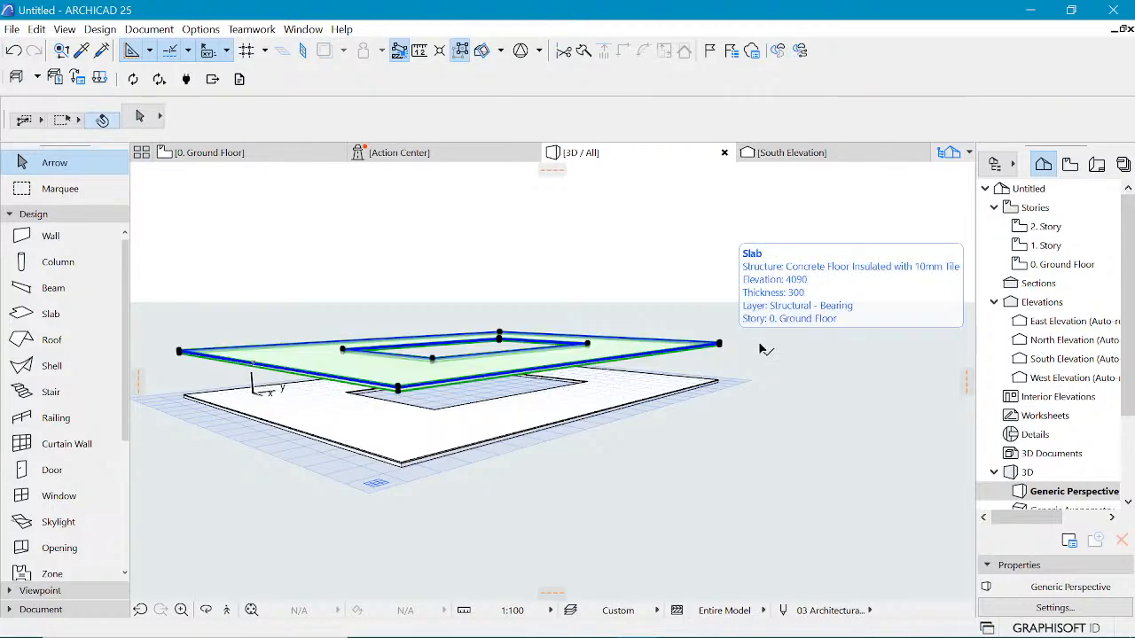
key("Delete")
Step: Multiply the ground floor slab upward with Elevate, using an elevation increment of 4000 to stack several copies
left_click(718, 382)
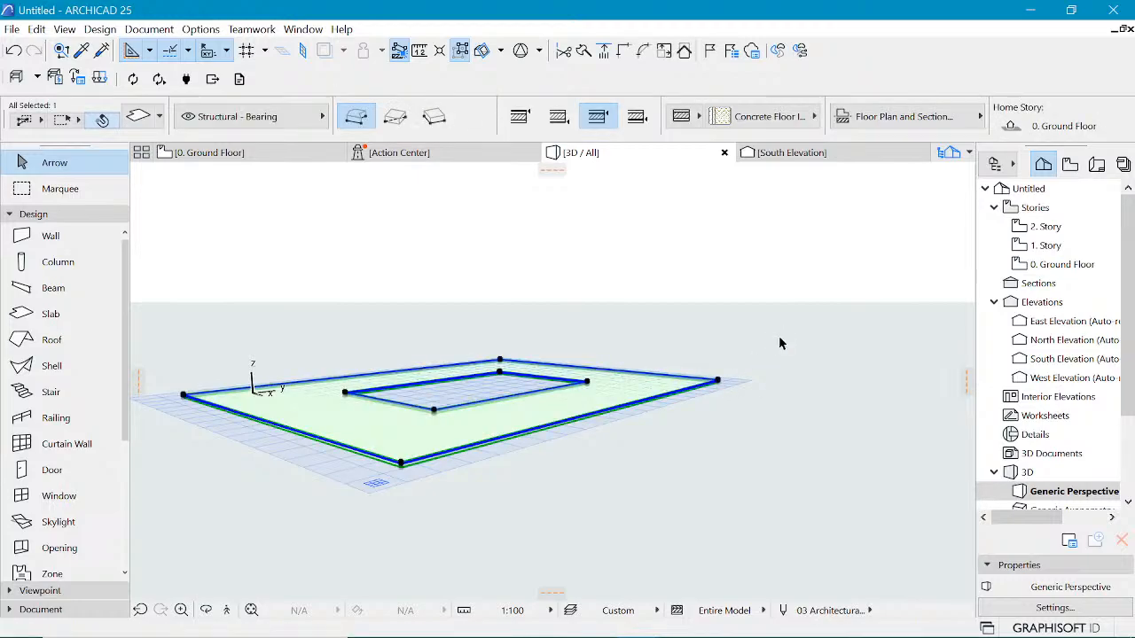
key("ctrl+u")
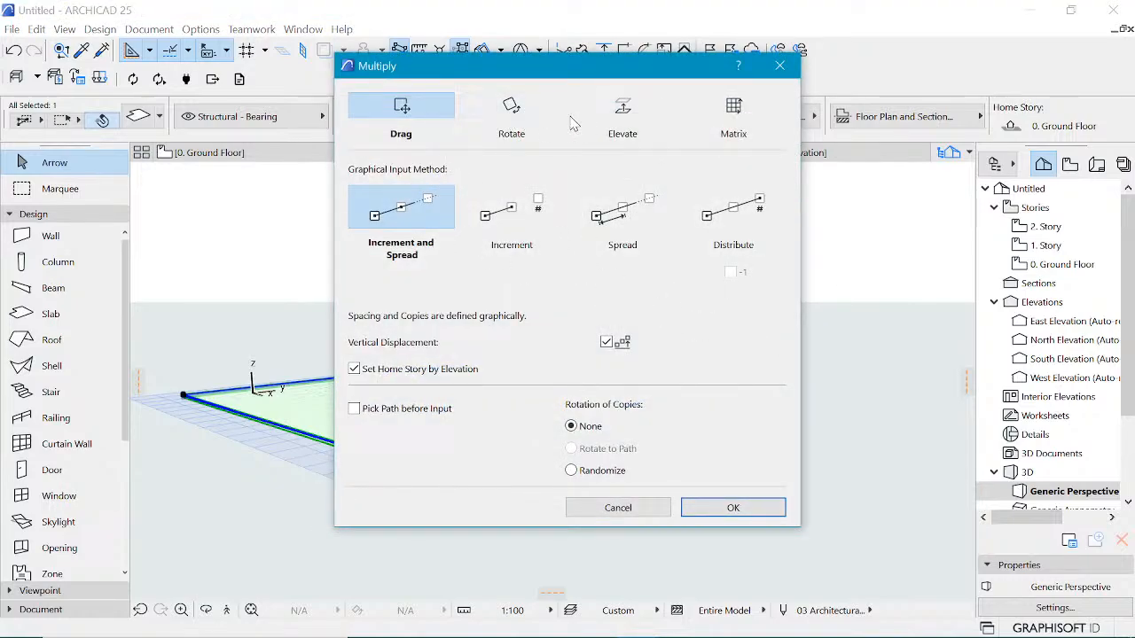
left_click(614, 120)
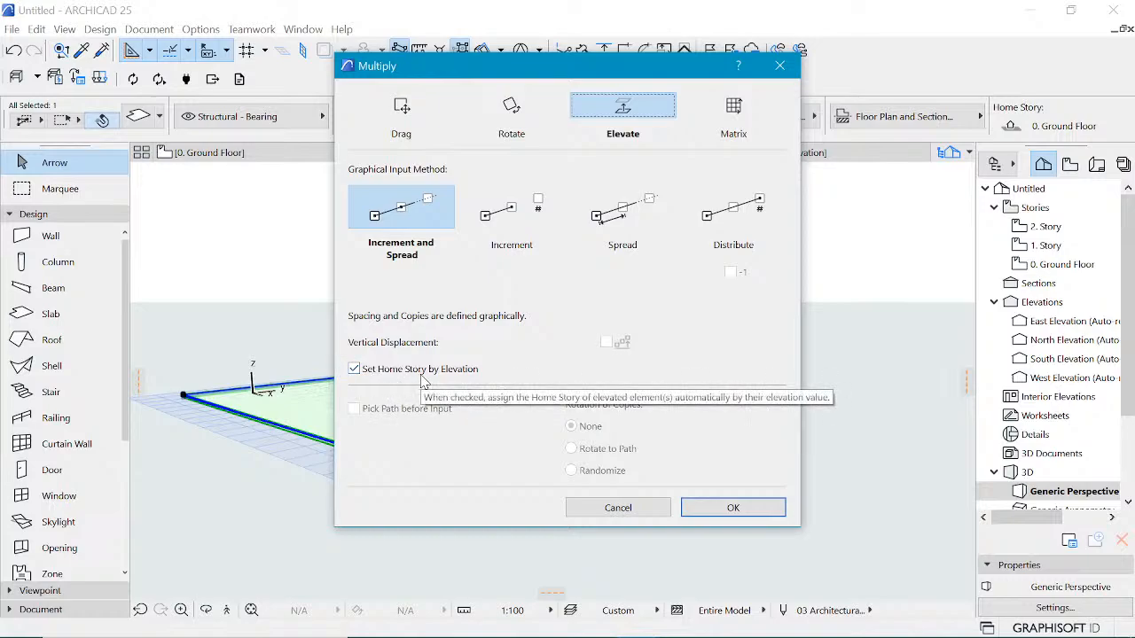
left_click(735, 509)
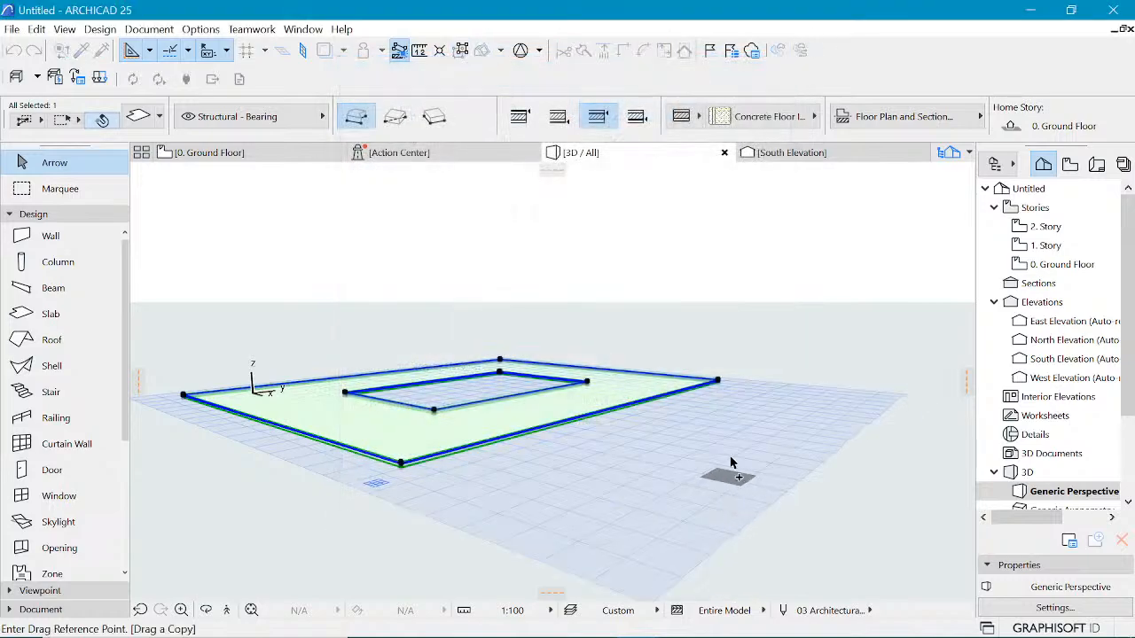
left_click(719, 380)
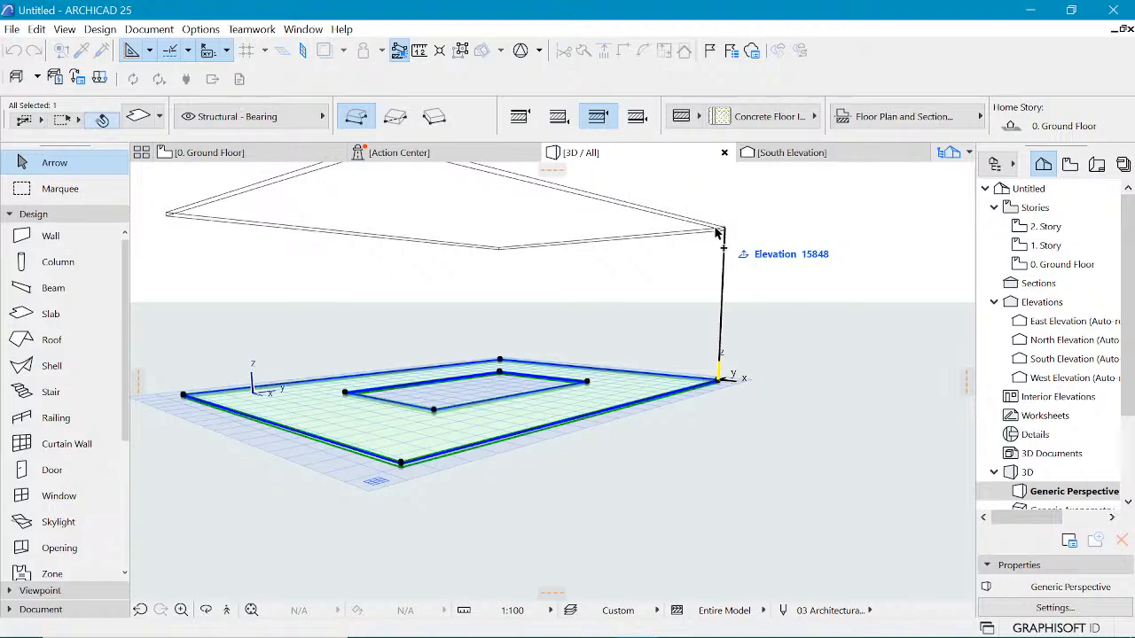
key("Tab")
type("4")
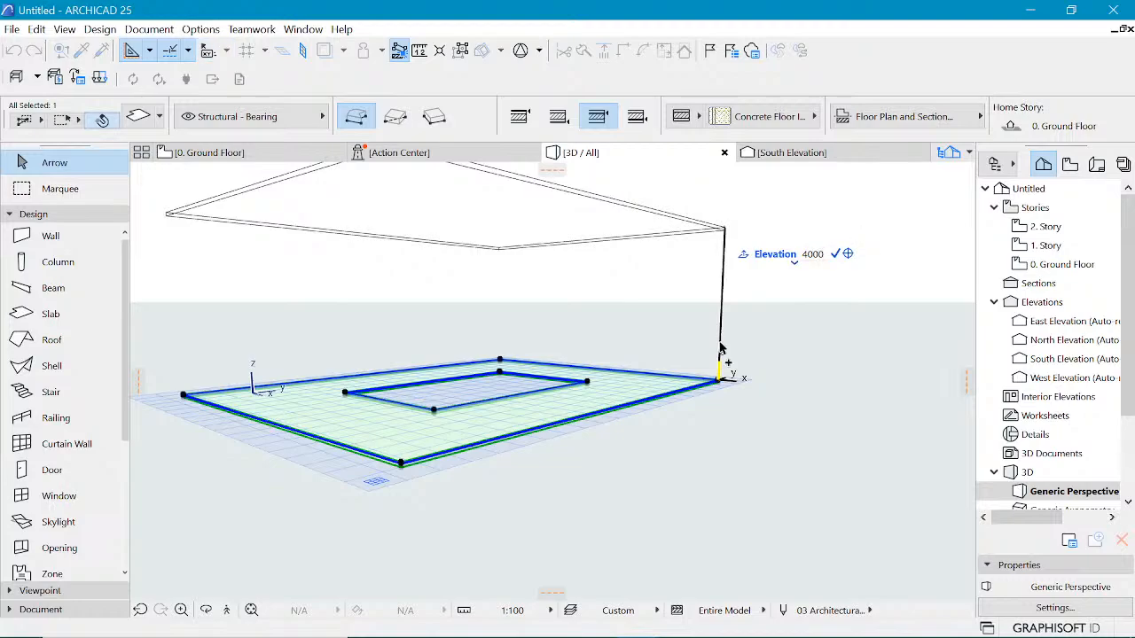
key("Return")
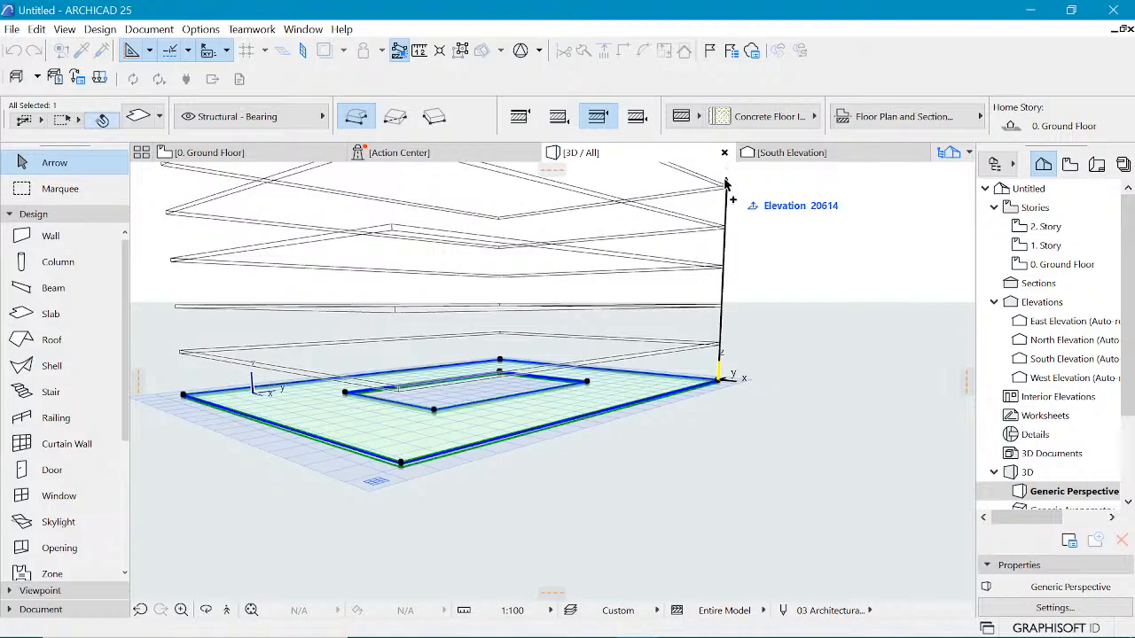
left_click(725, 183)
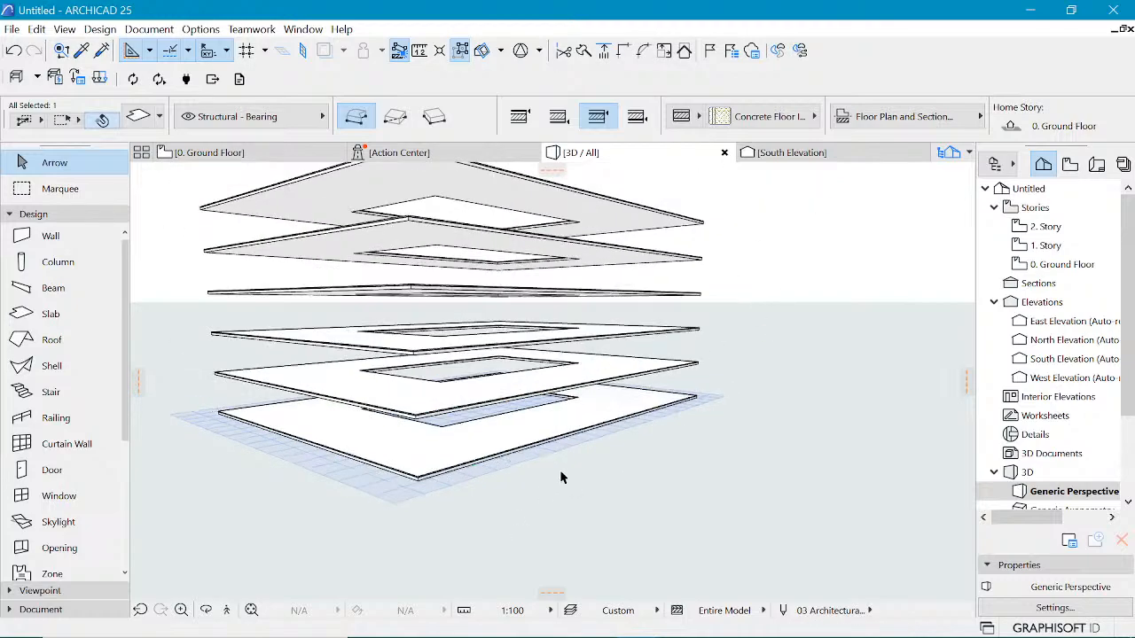
left_click(560, 478)
Step: Review the 1. Story and 2. Story plans, then return to the Ground Floor plan
double_click(1060, 264)
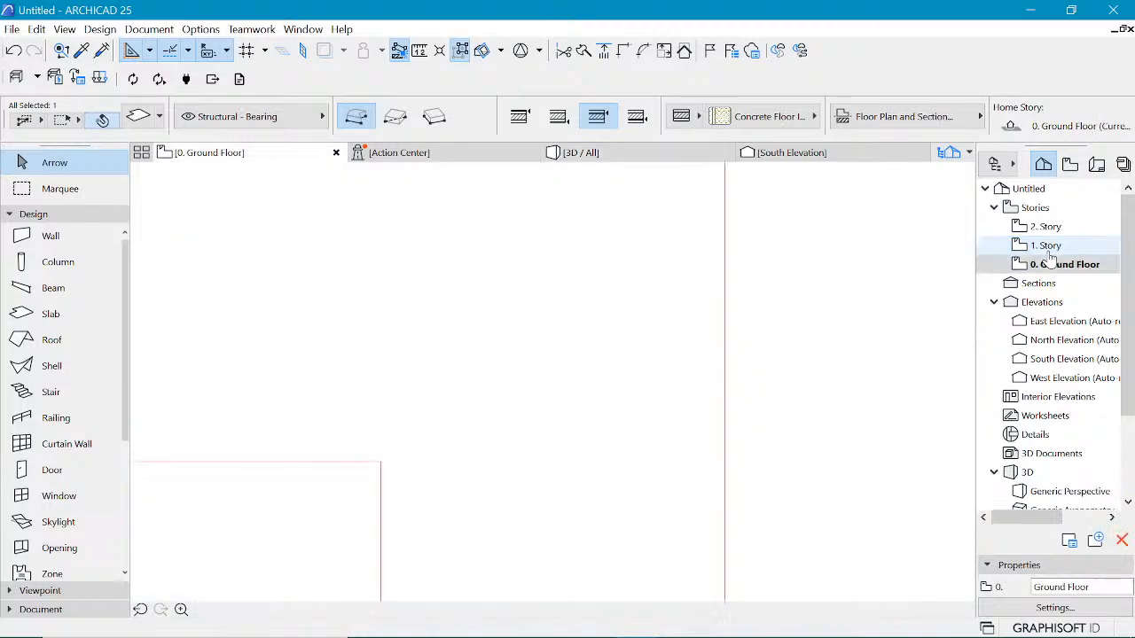
double_click(1046, 247)
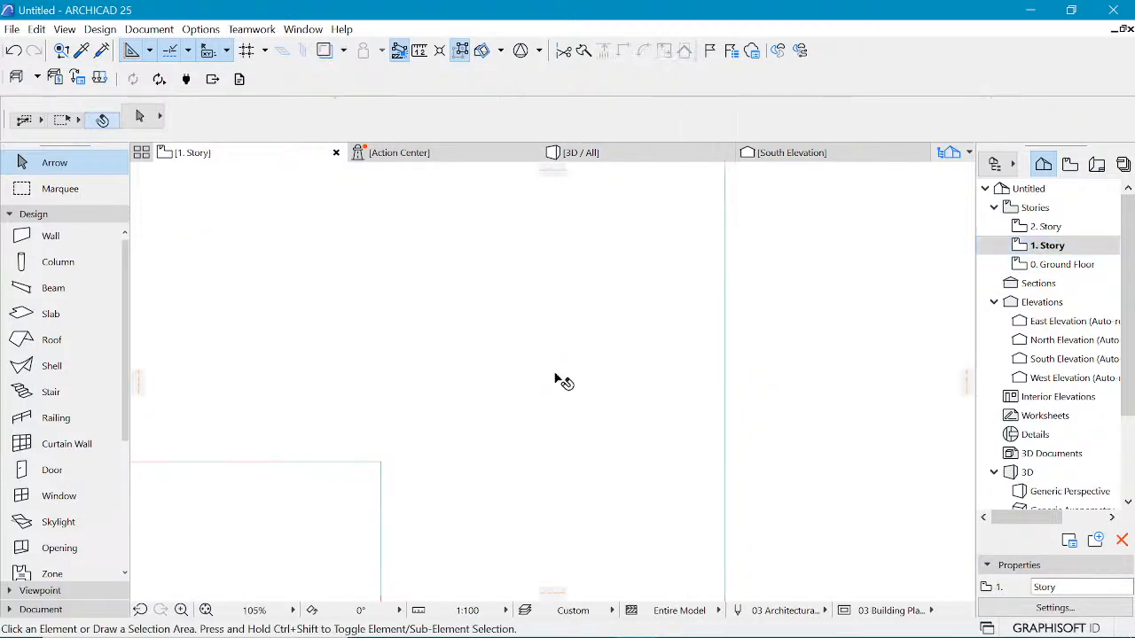
scroll(564, 382, "down", 6)
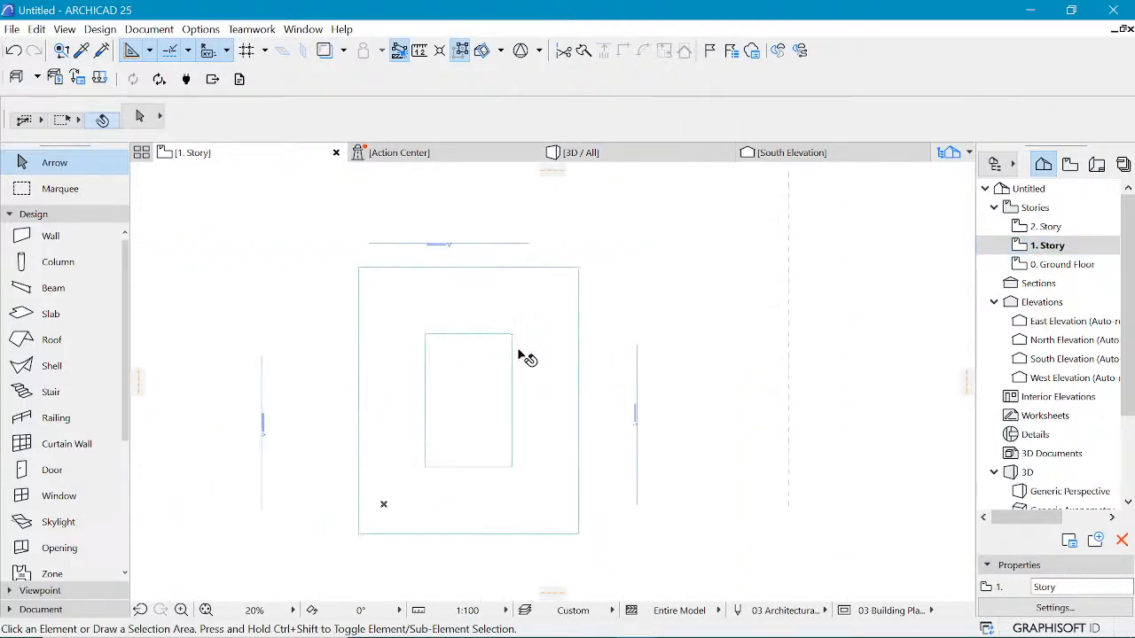
left_click(559, 369)
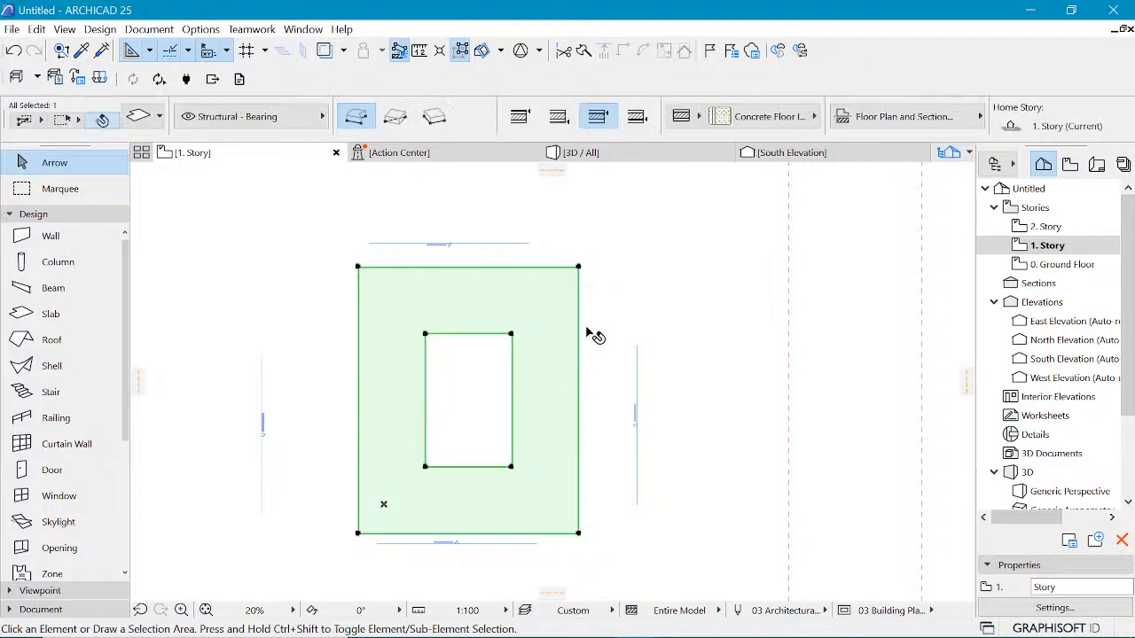
left_click(627, 318)
left_click(1048, 229)
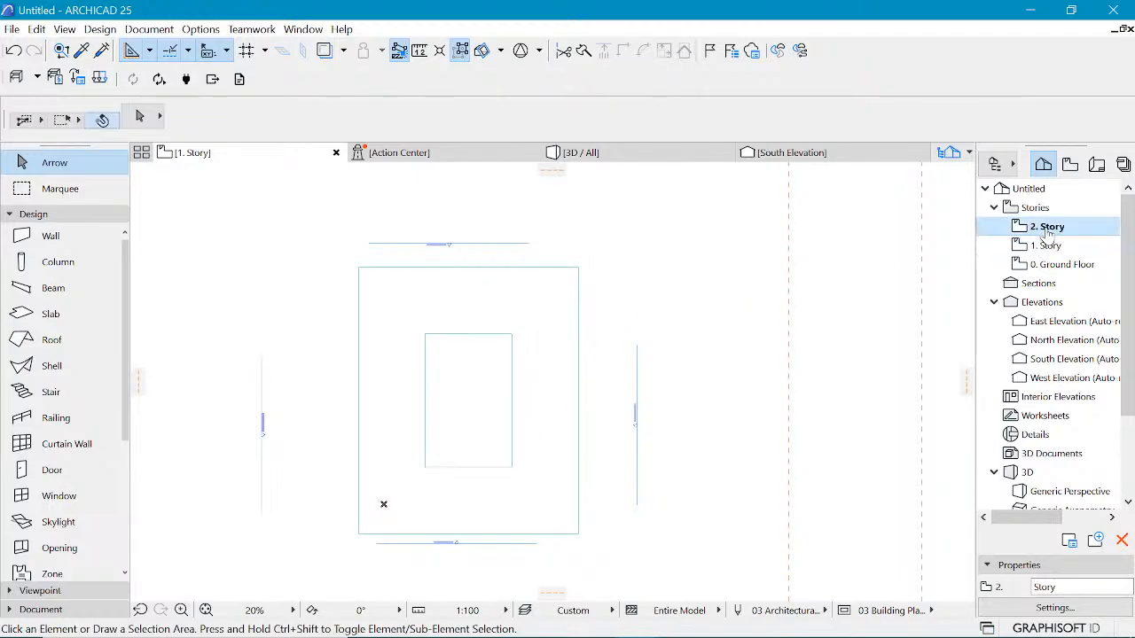
double_click(1048, 229)
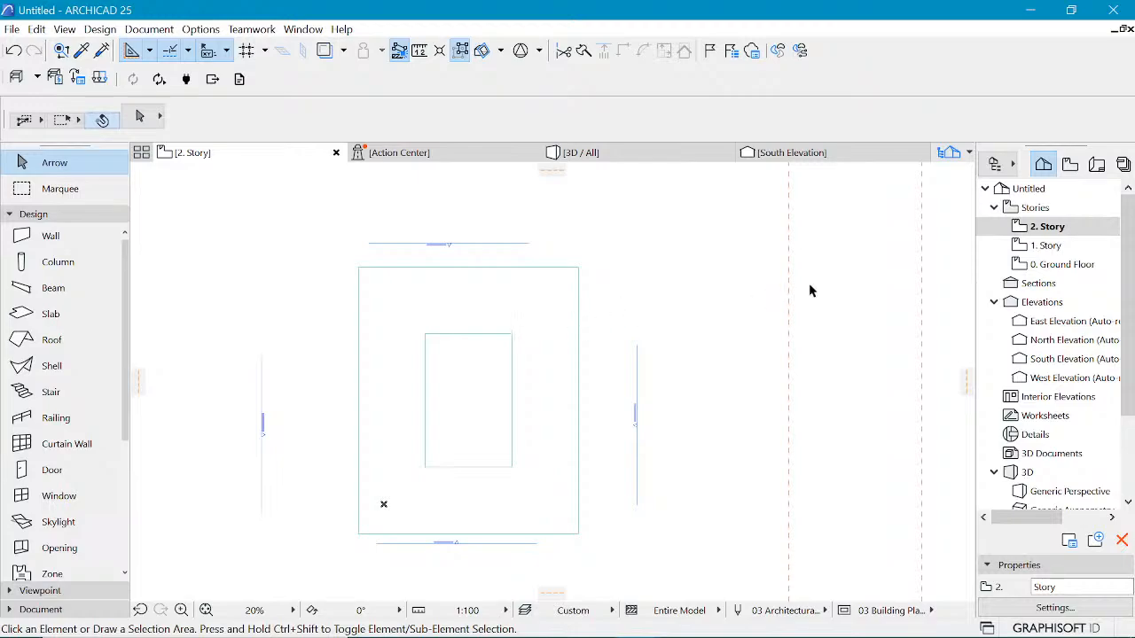
left_click(1037, 266)
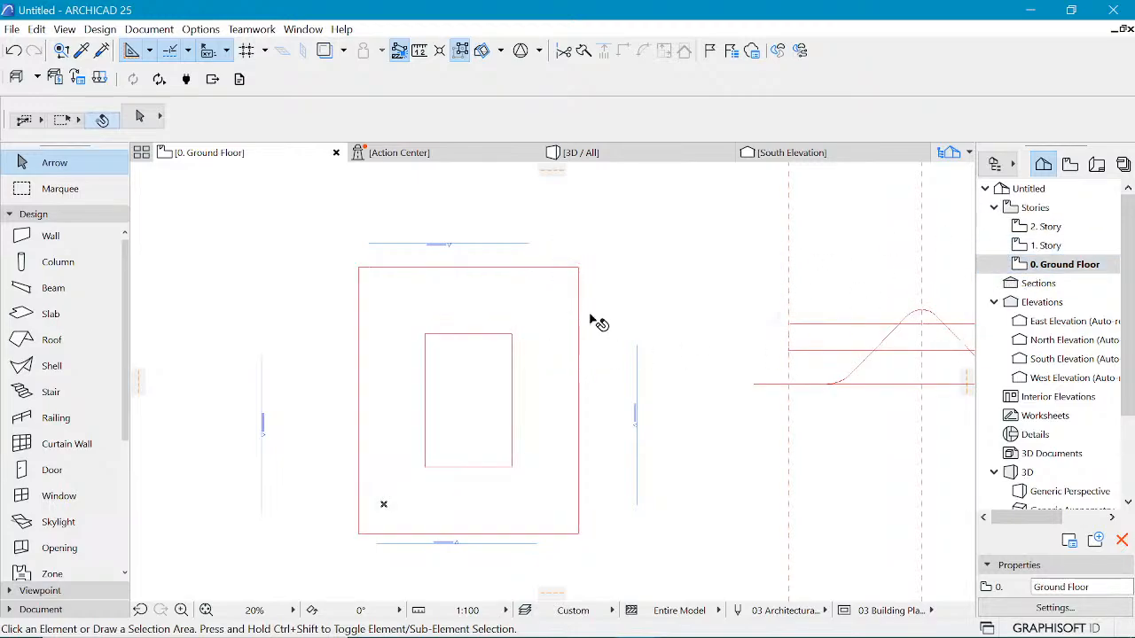
Step: Select the upper stacked slab copies in 3D and delete them
key("F3")
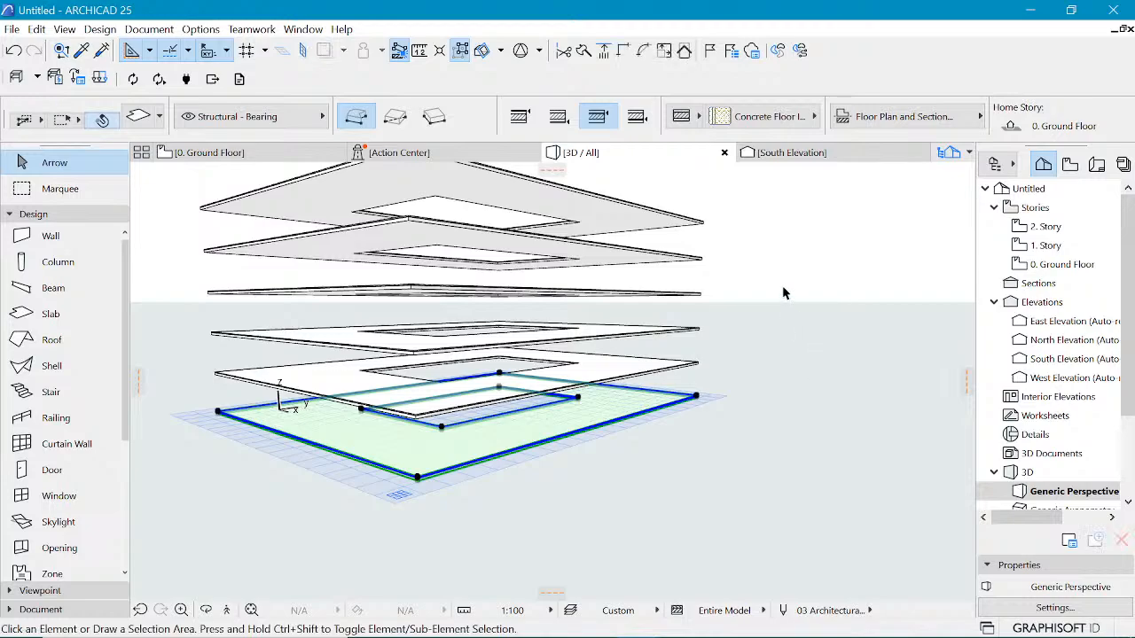
left_click(782, 286)
mouse_move(770, 344)
left_mouse_down()
mouse_move(645, 221)
mouse_move(656, 217)
left_mouse_up()
key("Delete")
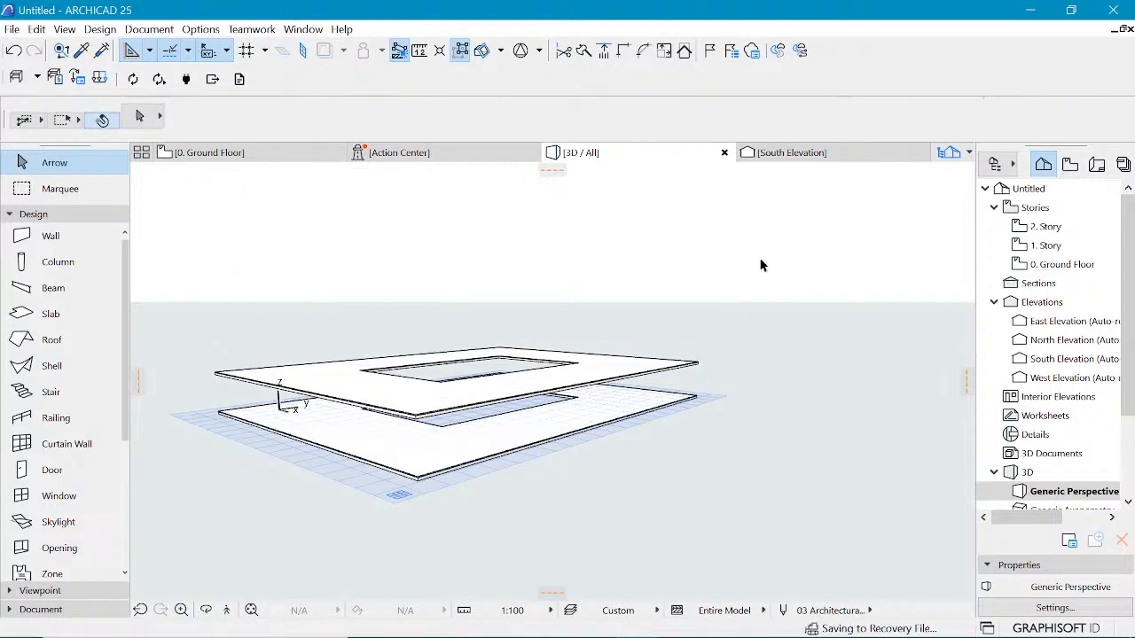
Step: Undo the deletion of the stacked slab copies
scroll(540, 355, "up", 1)
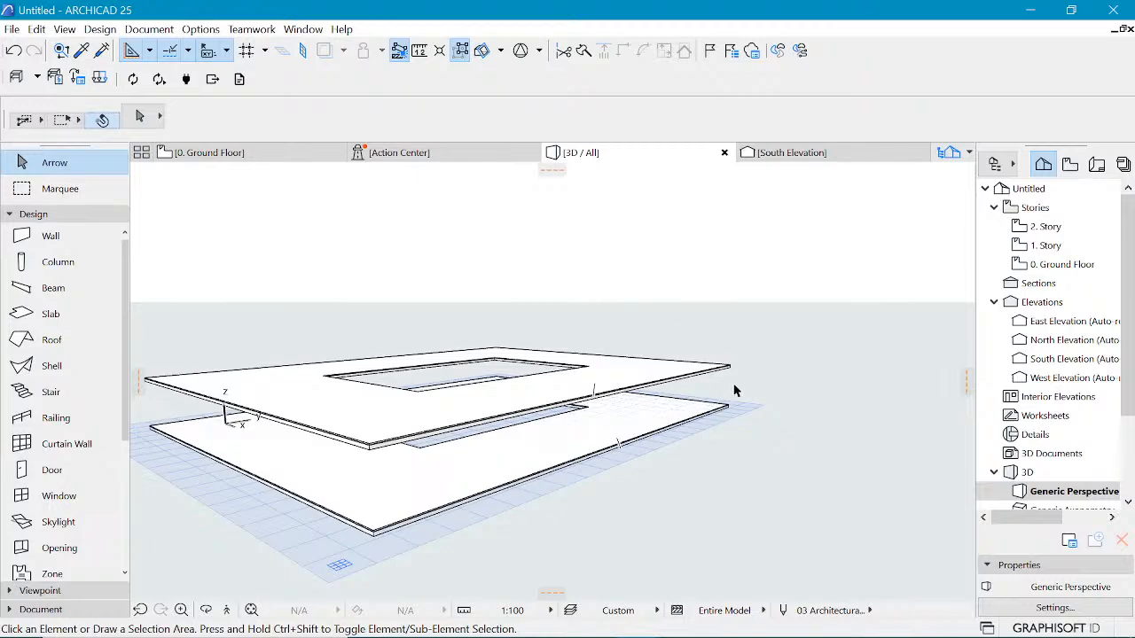
left_click(696, 418)
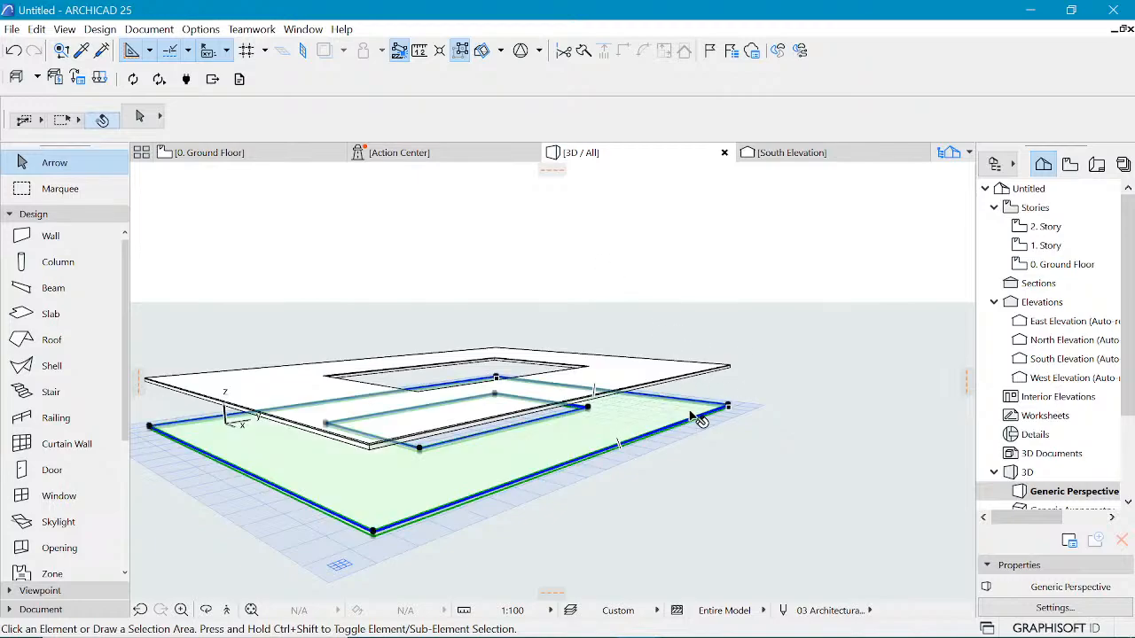
left_click(720, 372, "shift")
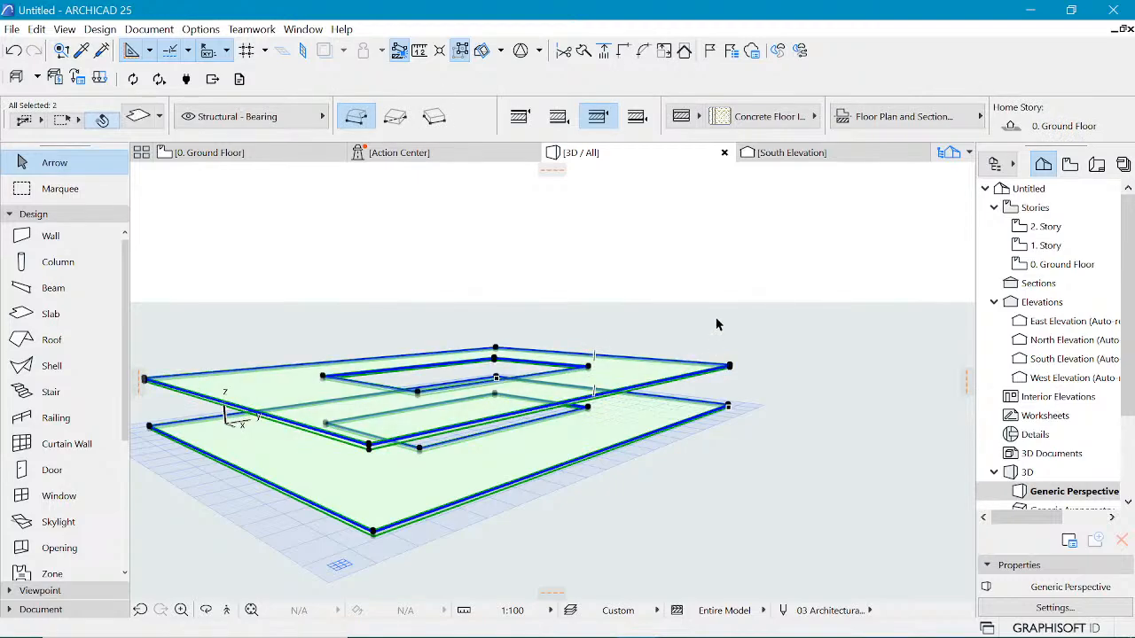
left_click(716, 299)
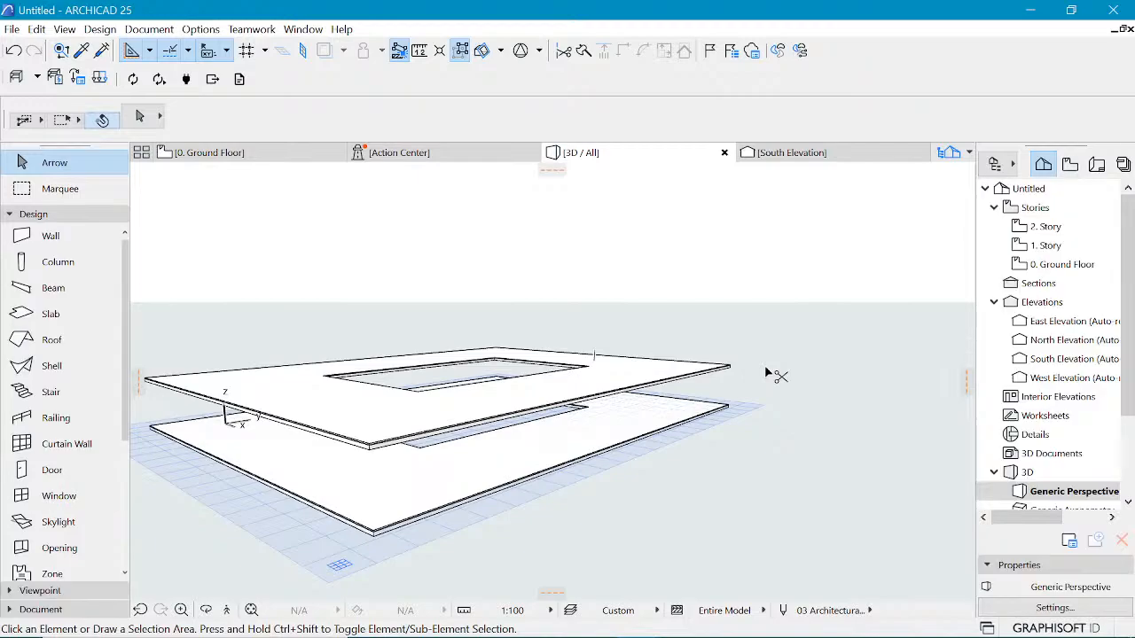
key("ctrl+z")
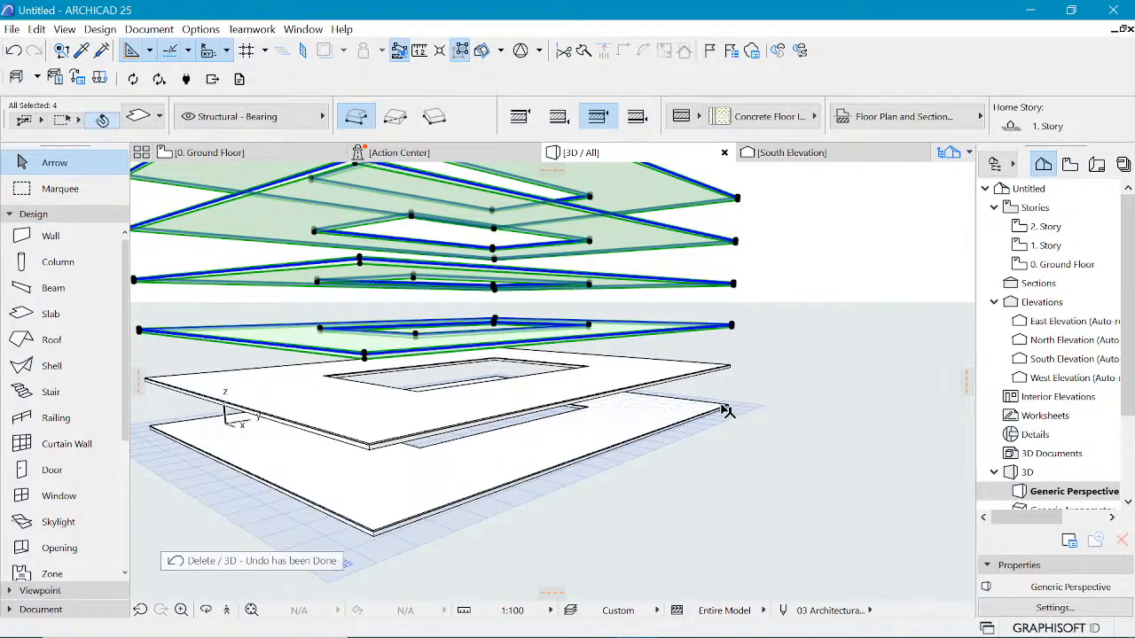
Step: Delete the ground-level slab together with the three uppermost slab copies
left_click(725, 410)
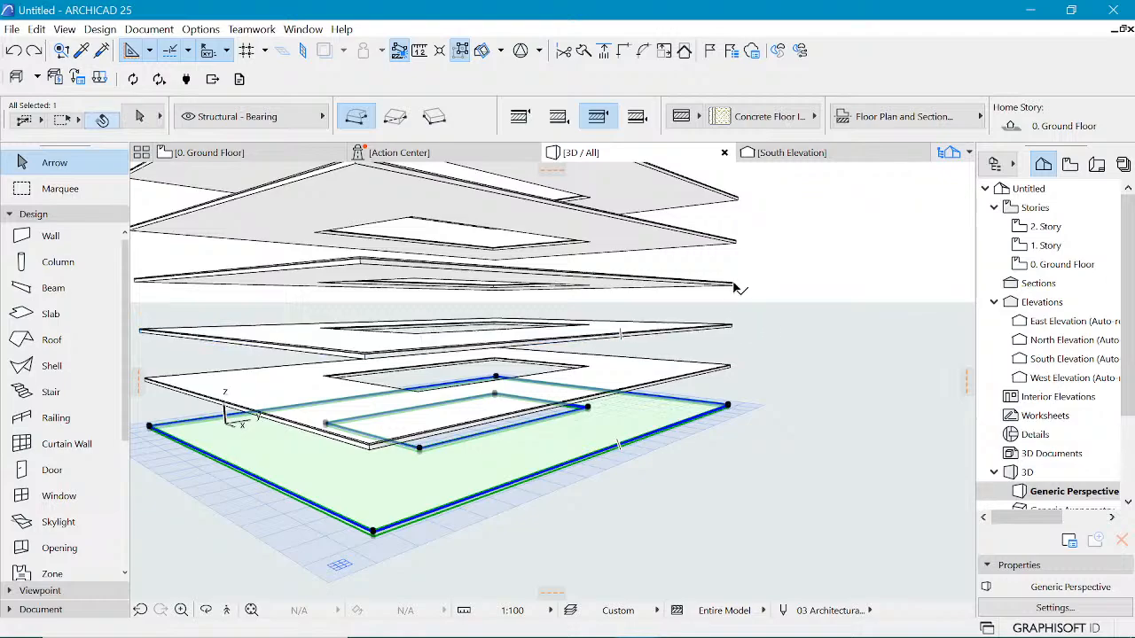
left_click(733, 282, "shift")
left_click(738, 242, "shift")
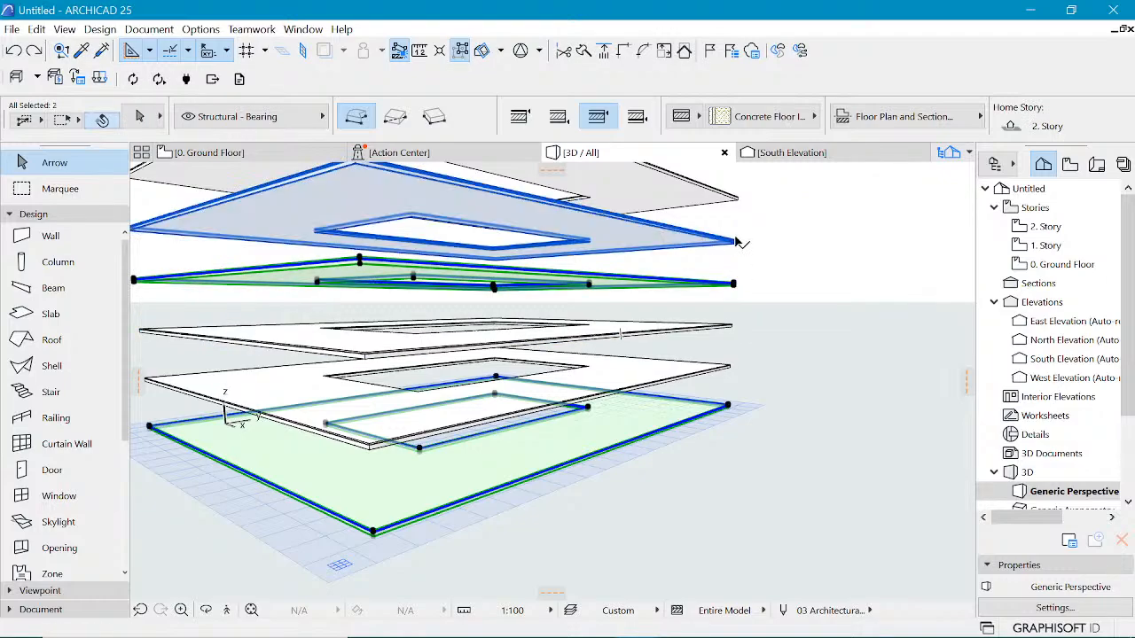
left_click(736, 199, "shift")
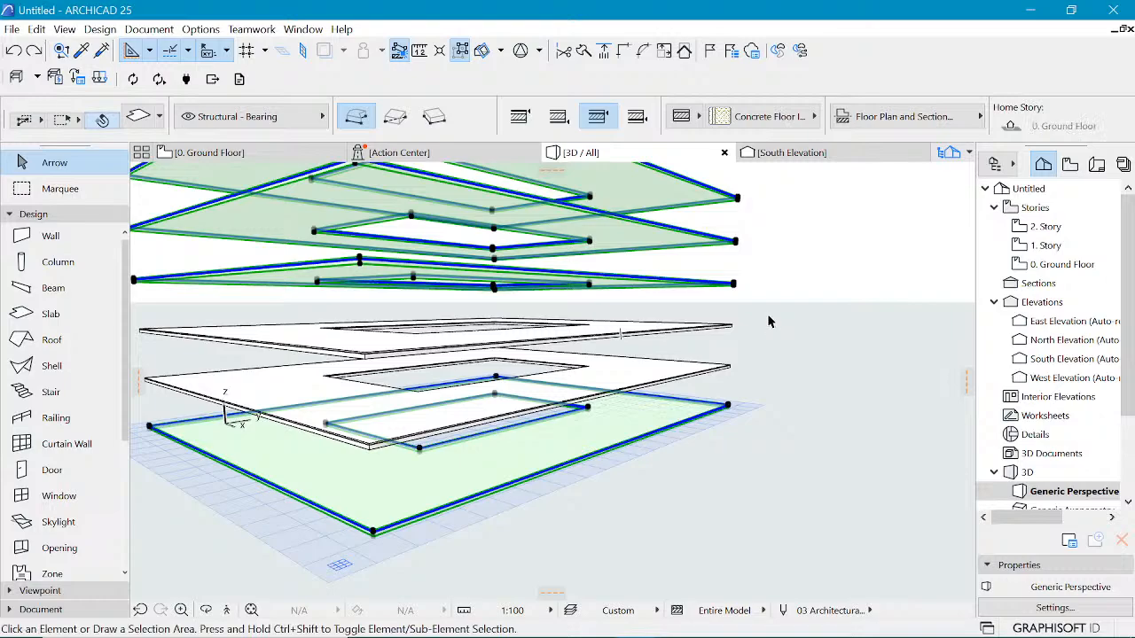
key("Delete")
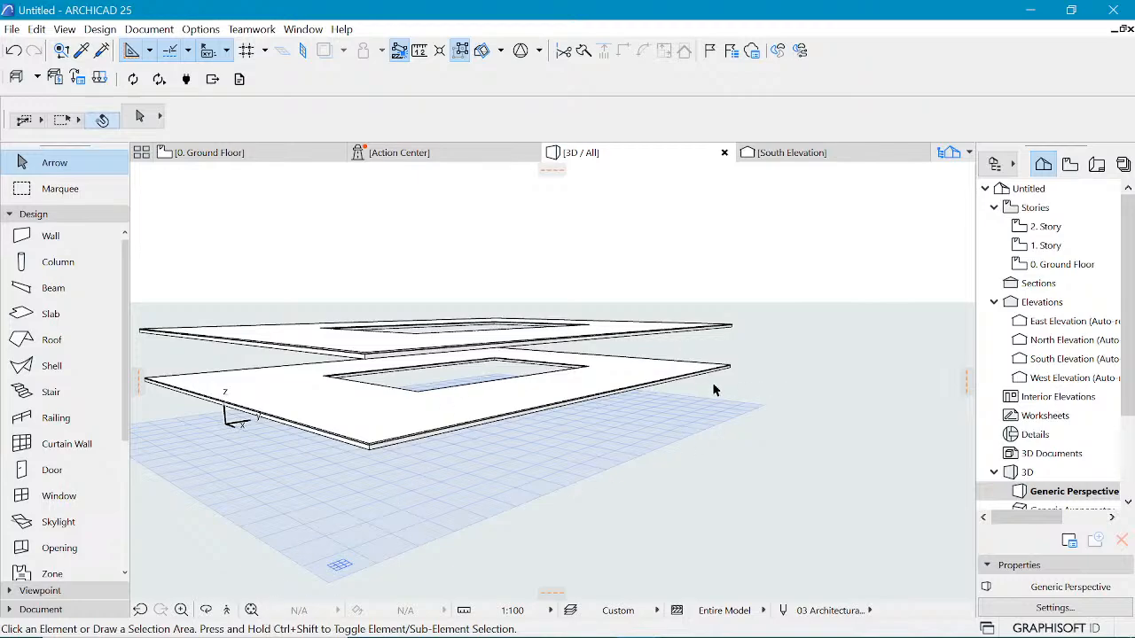
Step: Compare the Ground Floor plan and 3D model with the reference image in Photos
left_click(248, 154)
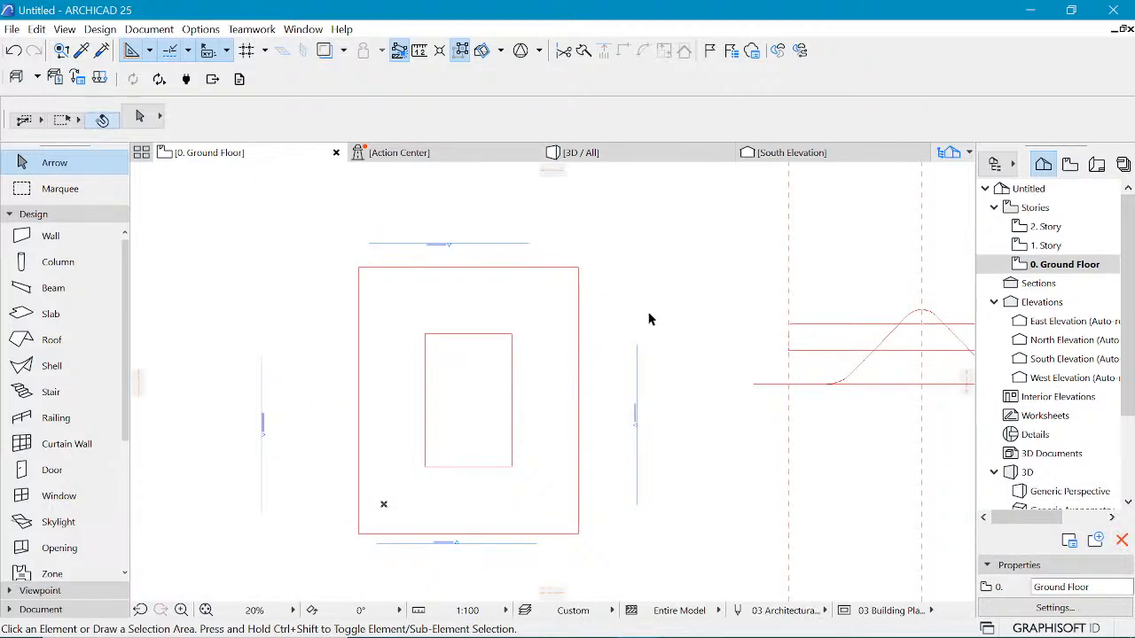
scroll(378, 321, "down", 1)
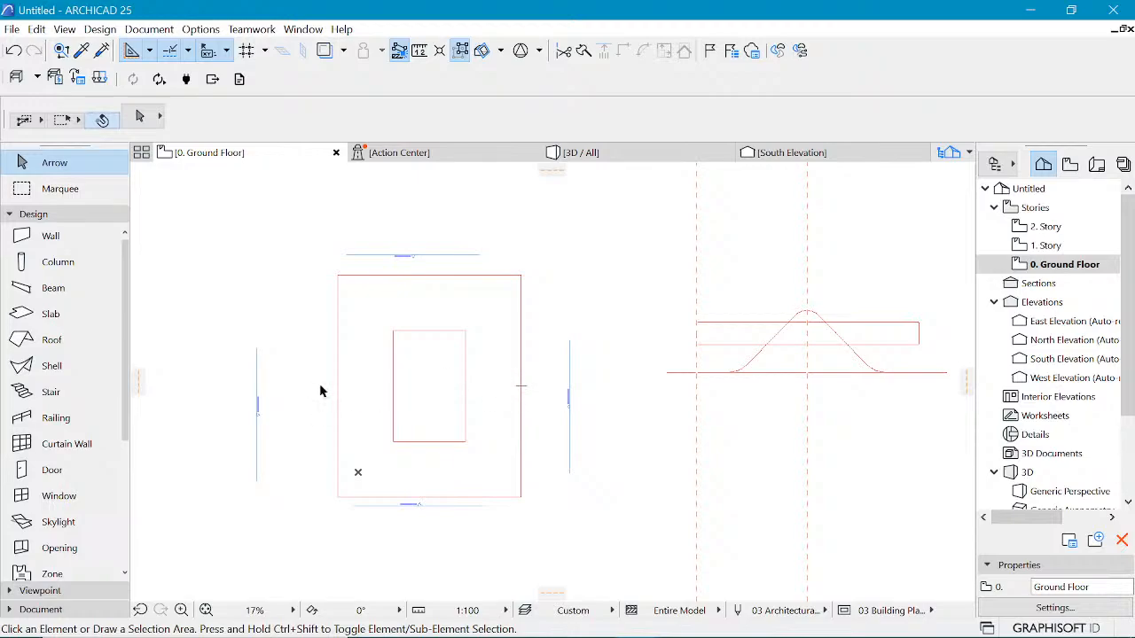
scroll(525, 350, "up", 2)
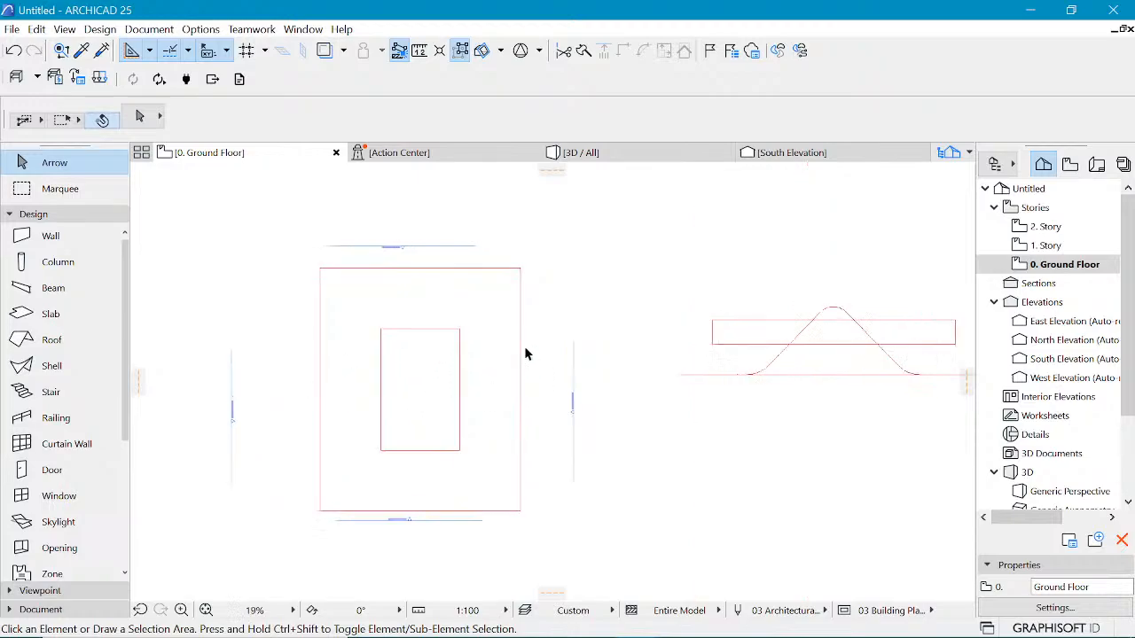
left_click(581, 152)
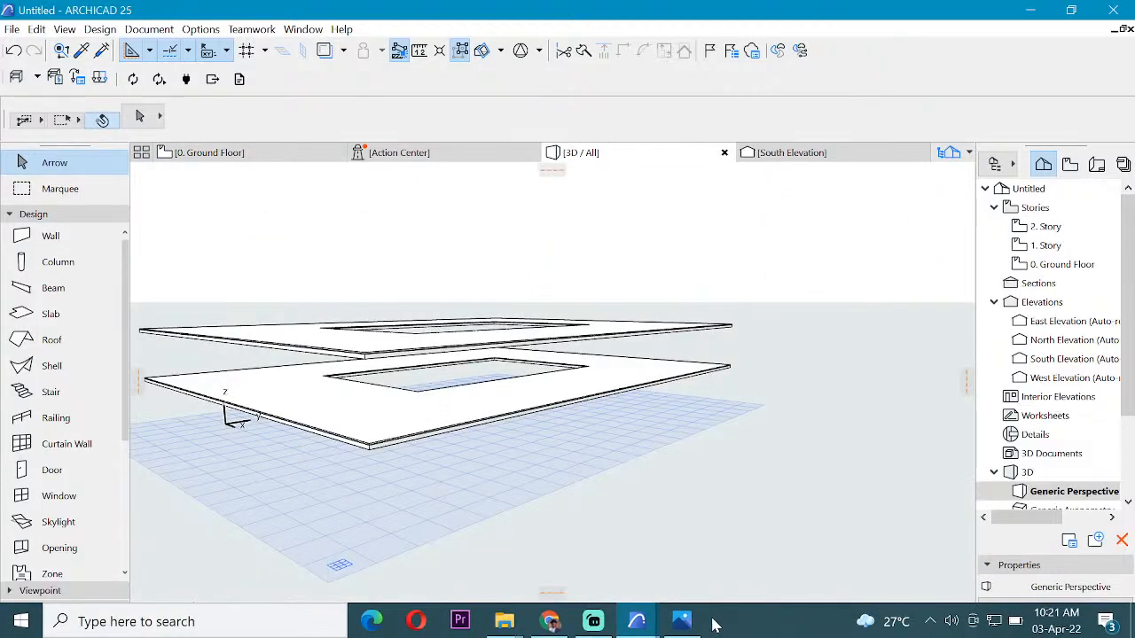
left_click(681, 622)
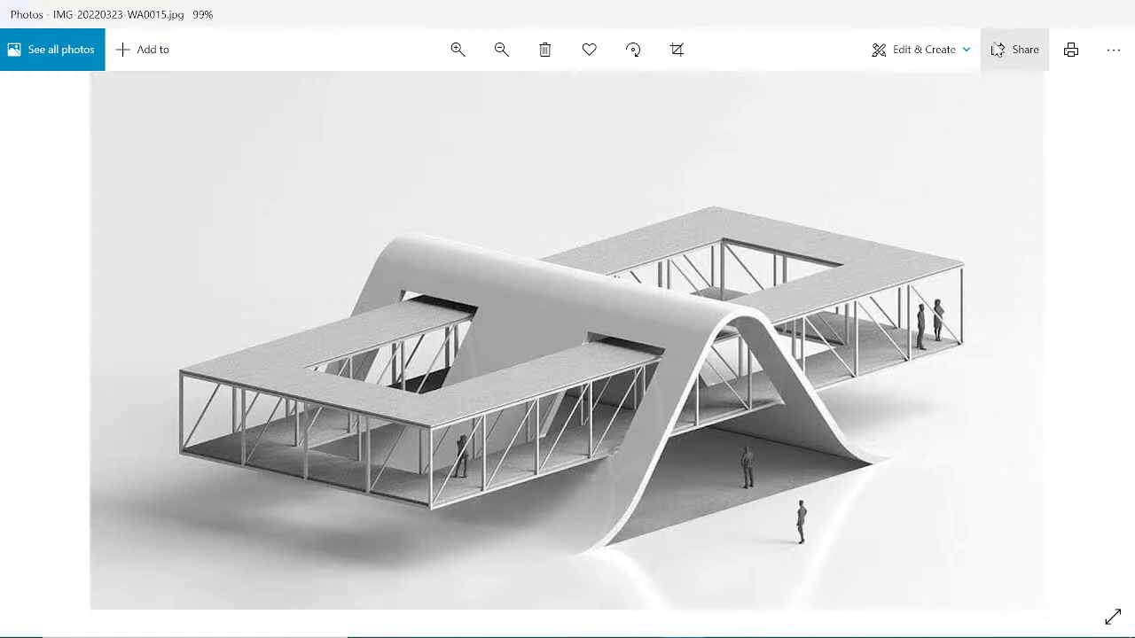
left_click(1028, 12)
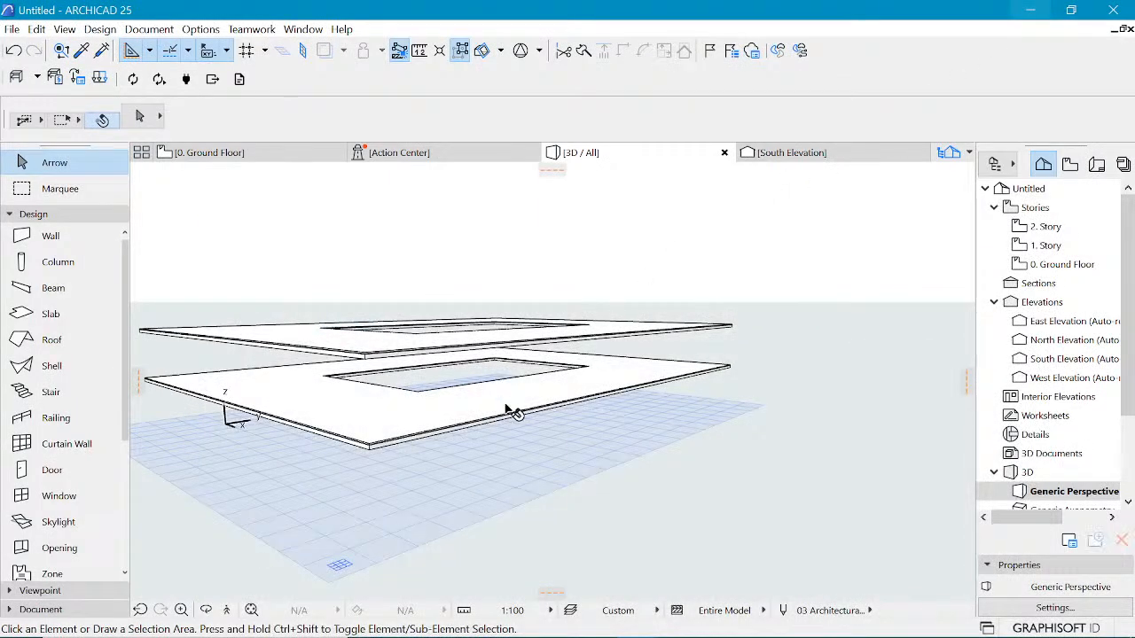
Step: Open the Object tool's default settings, search the library for "truss", and choose Flat Howe Truss 25
scroll(62, 408, "down", 5)
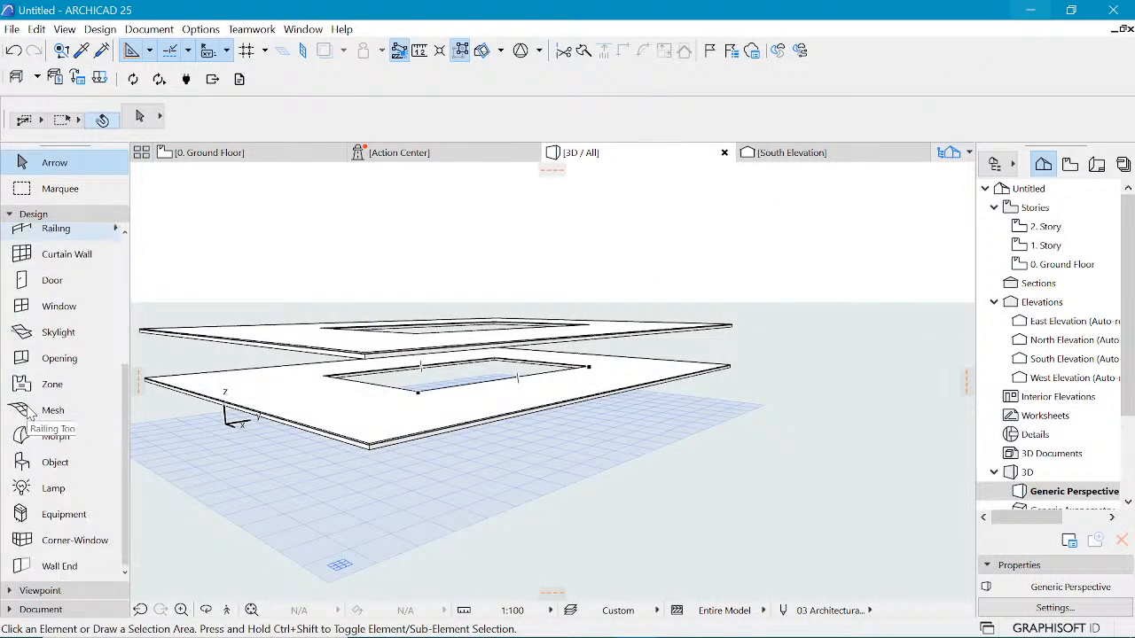
left_click(55, 463)
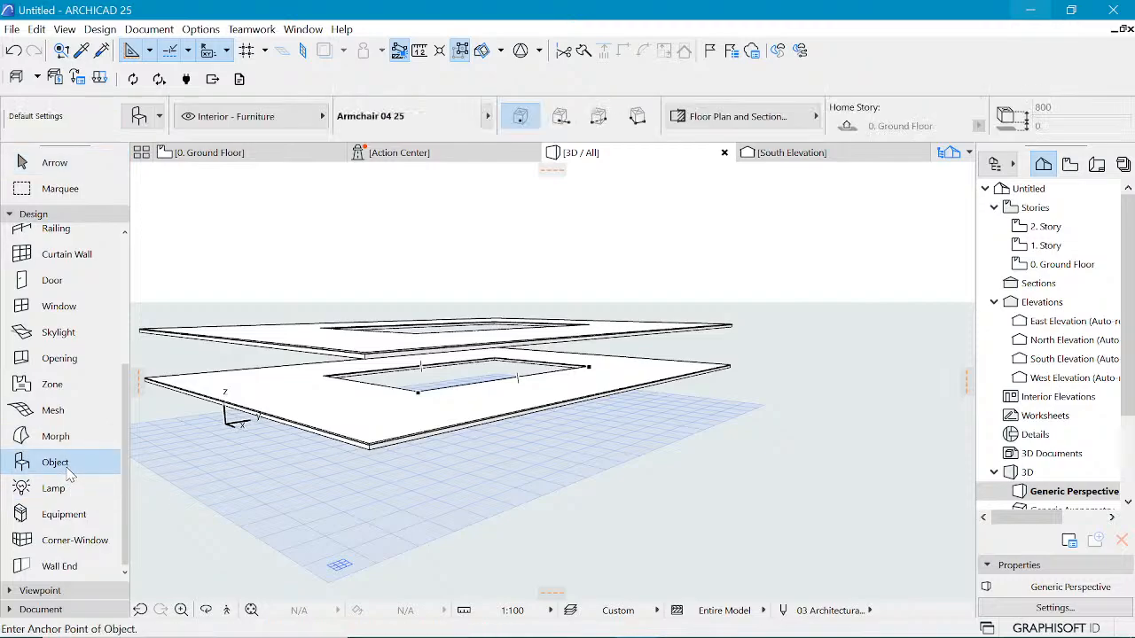
double_click(66, 465)
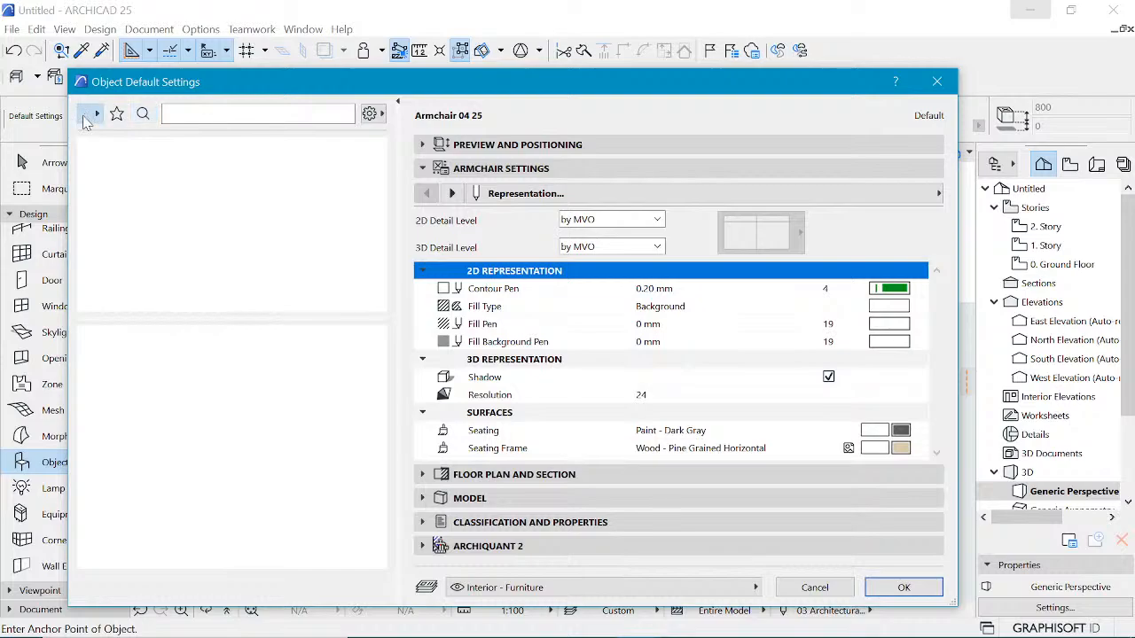
left_click(225, 116)
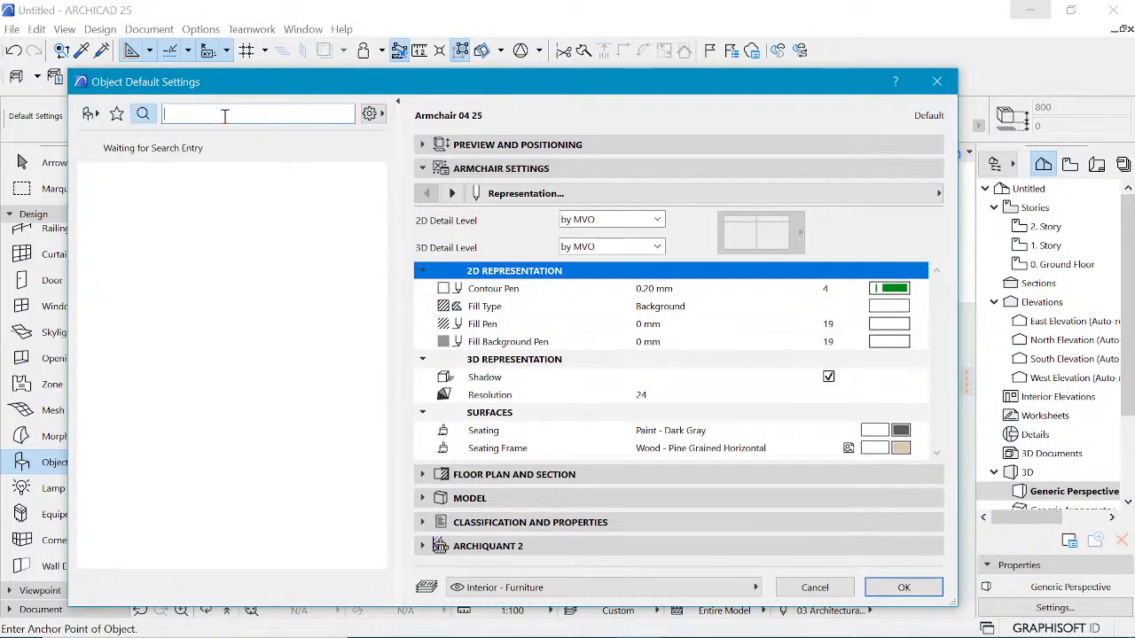
type("truss")
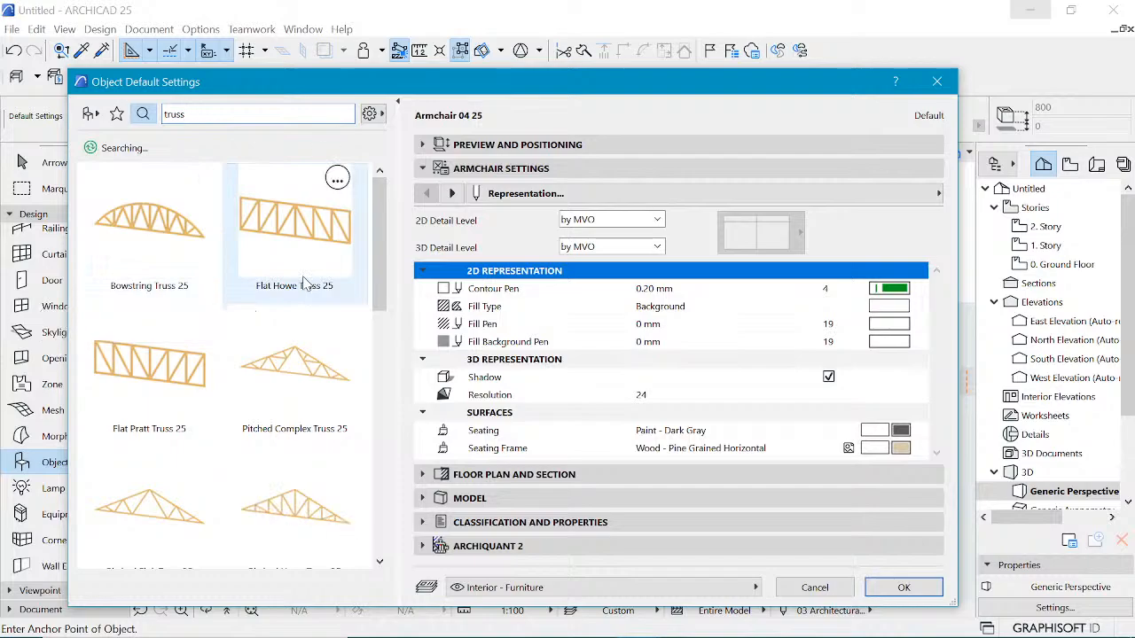
left_click(288, 257)
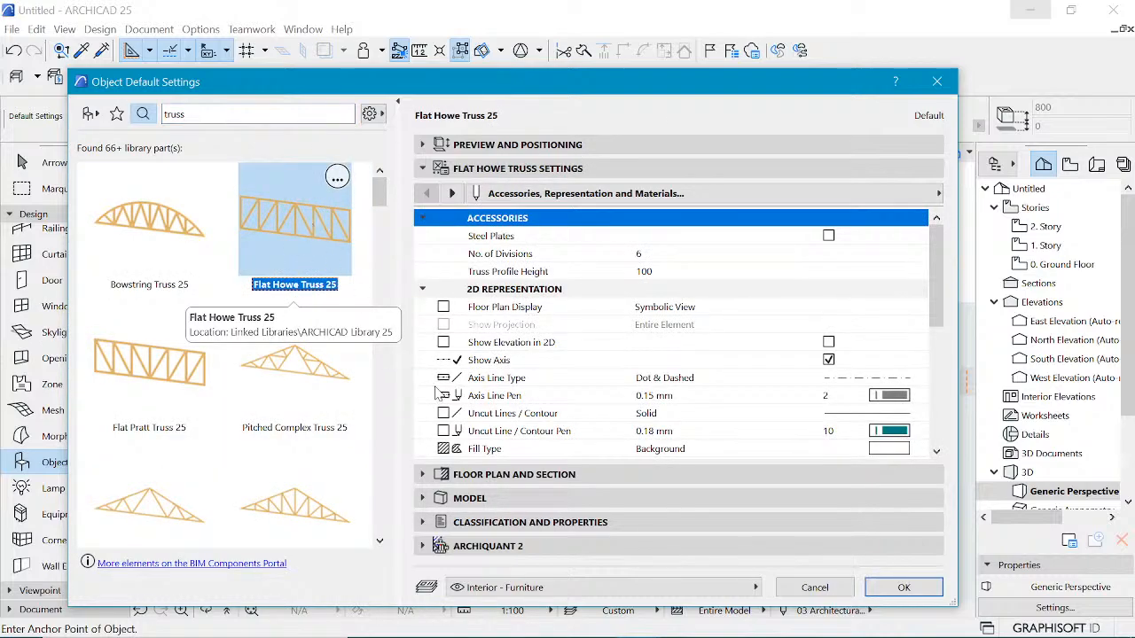
Step: Switch to the reference image in Photos to study the trusses, then return to the ARCHICAD project
mouse_move(589, 636)
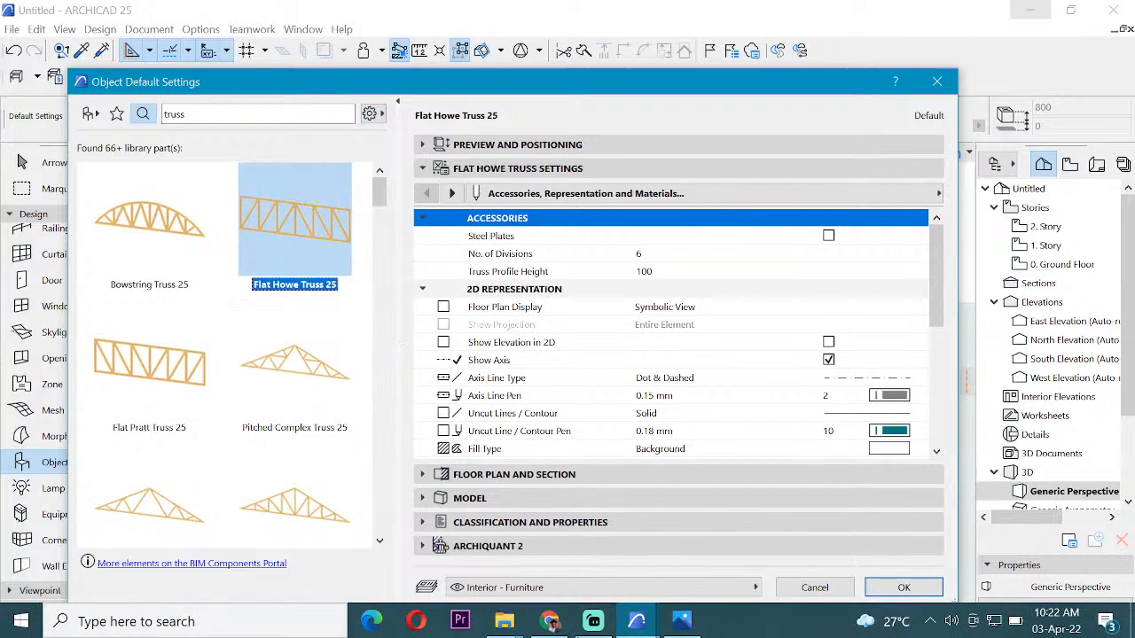
left_click(680, 625)
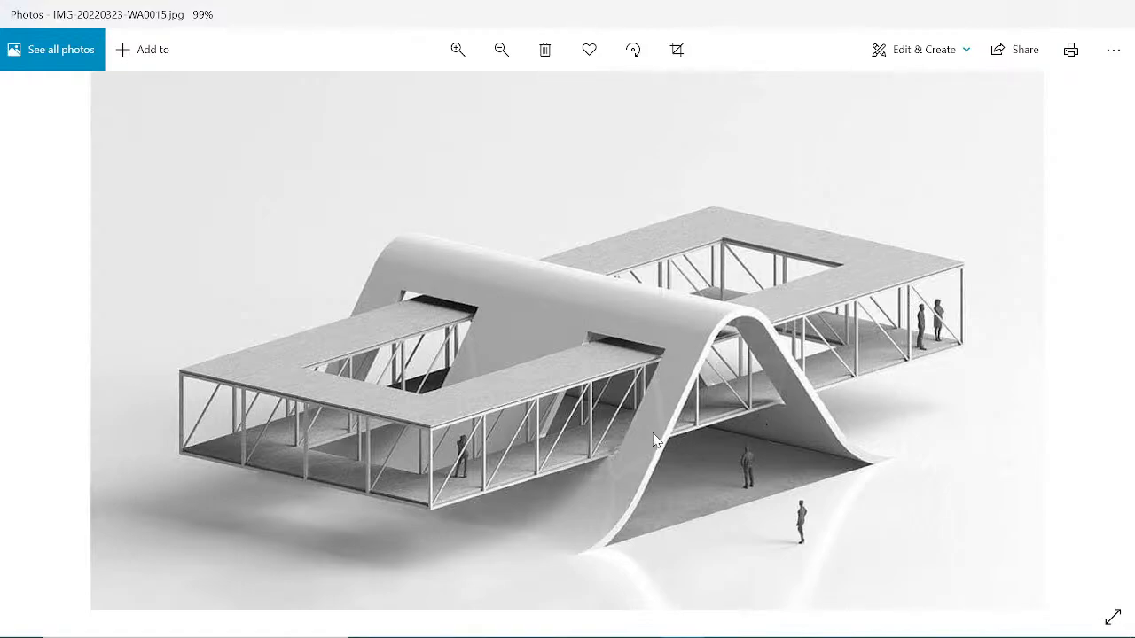
mouse_move(691, 636)
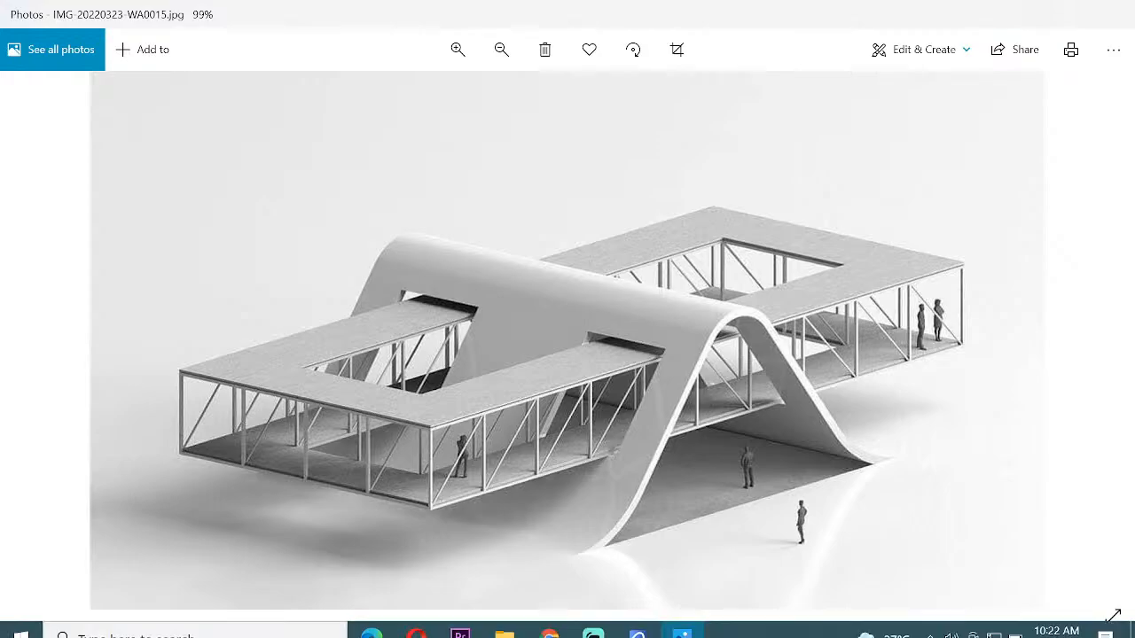
mouse_move(637, 620)
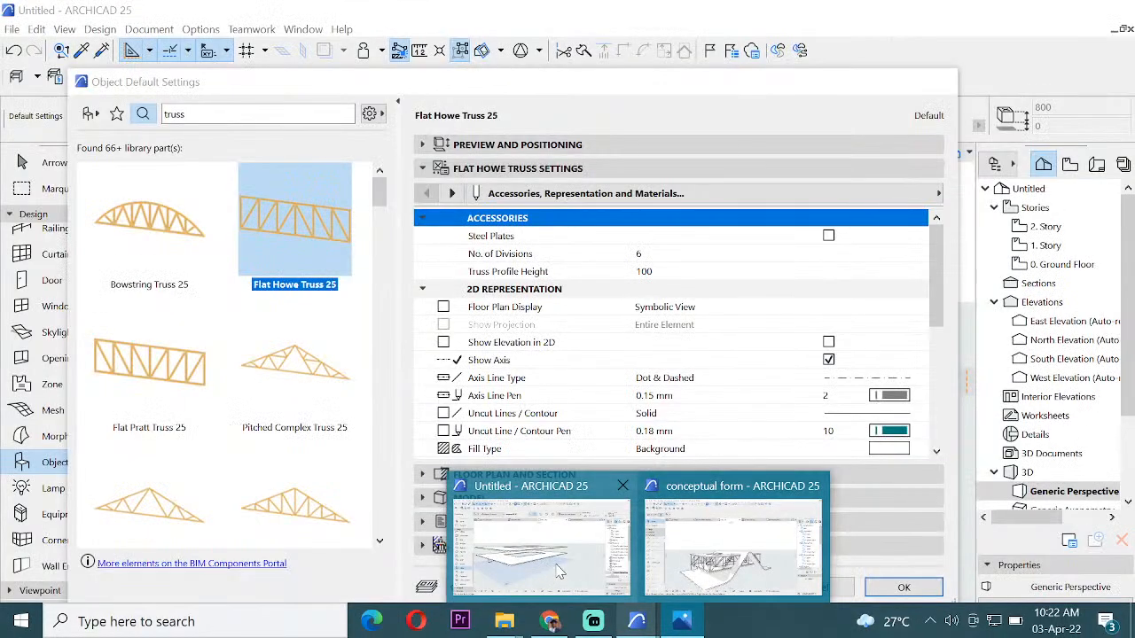
left_click(552, 570)
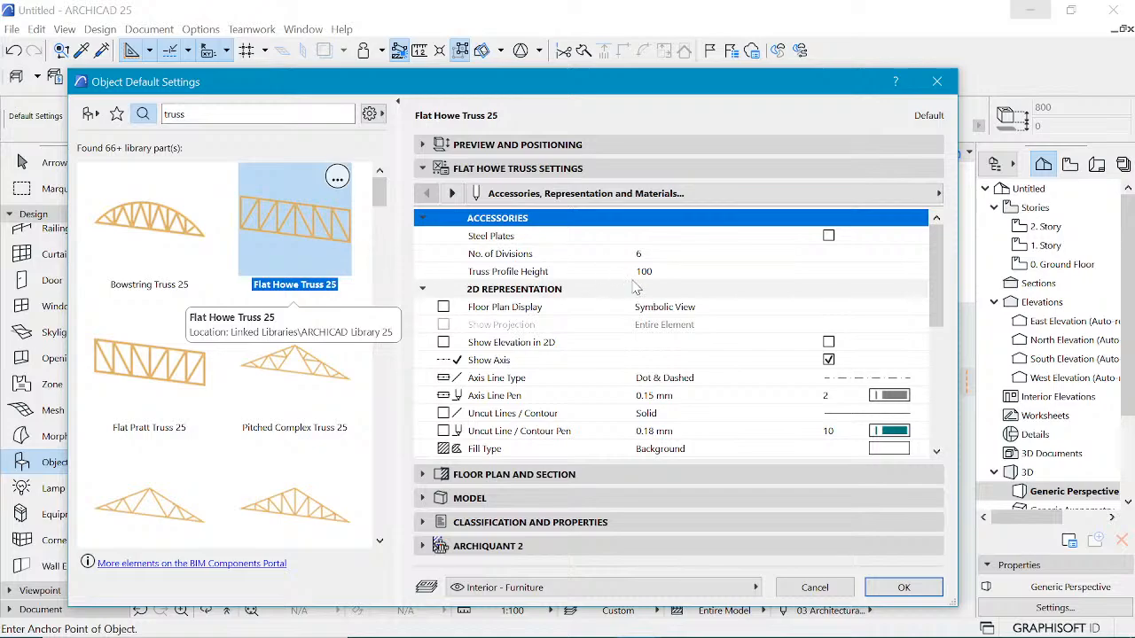
Step: Confirm the truss settings and place a truss beside the slab outline on the Ground Floor plan
left_click(903, 590)
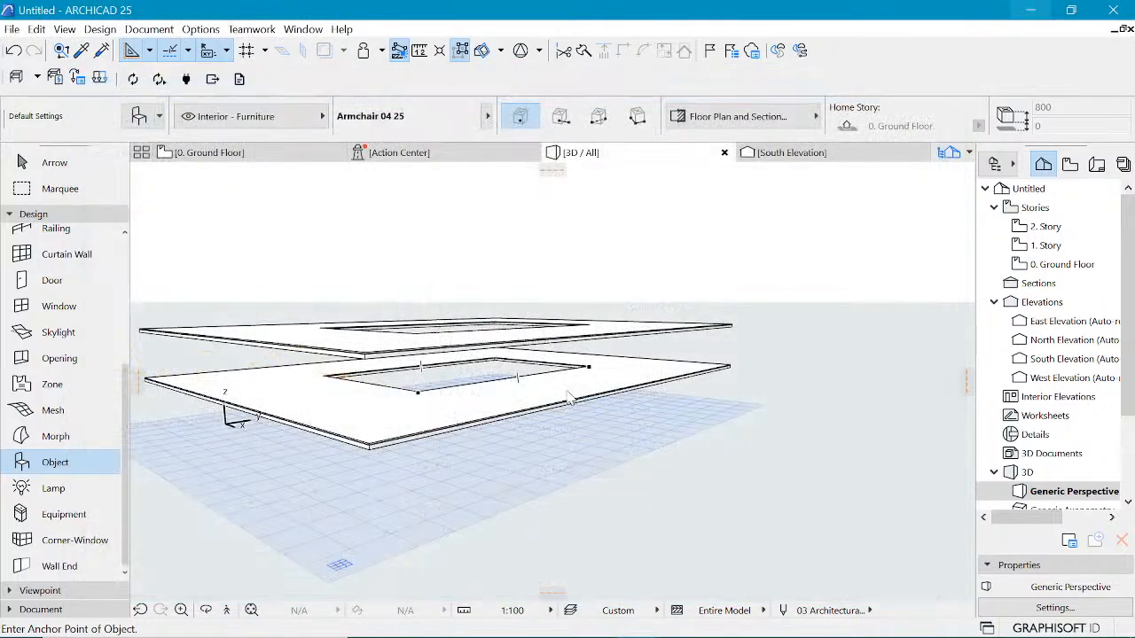
left_click(230, 158)
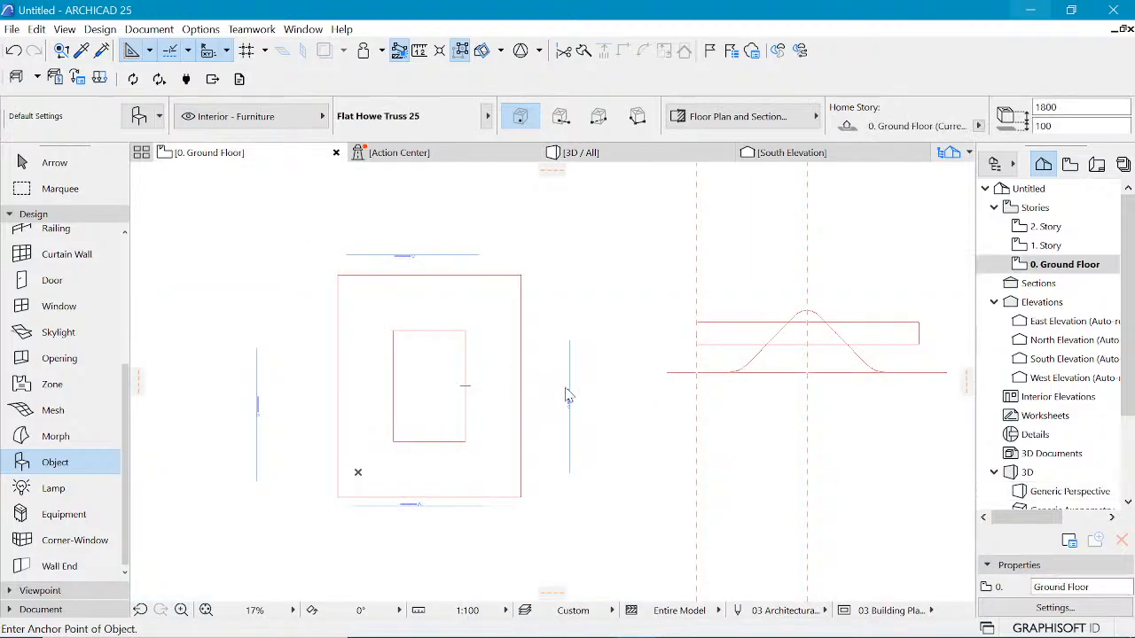
scroll(529, 443, "up", 2)
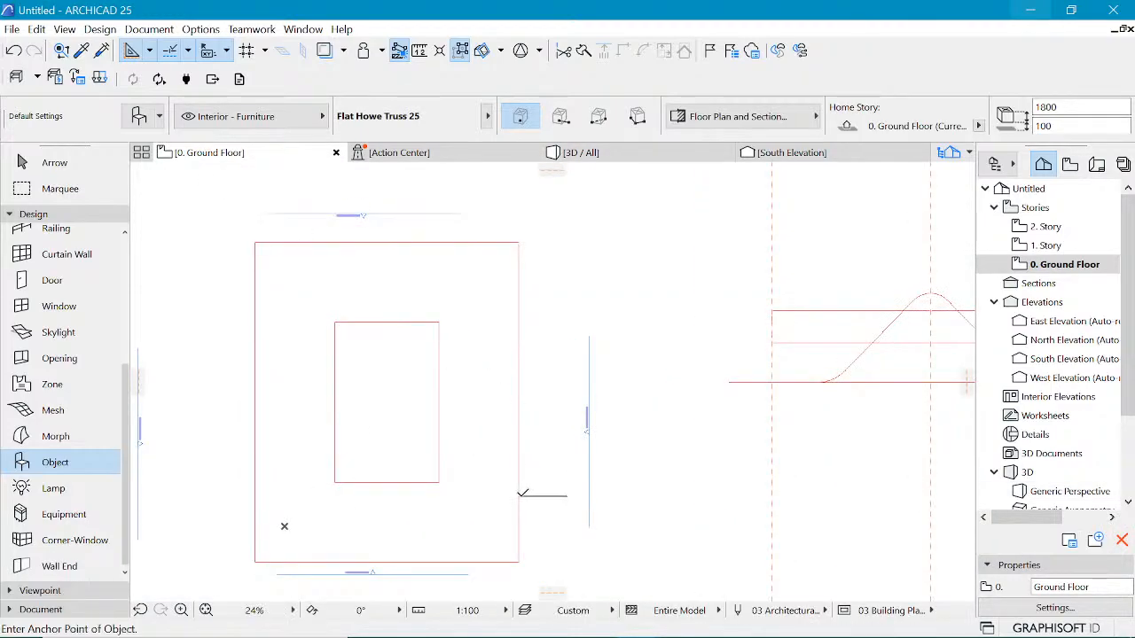
left_click(522, 496)
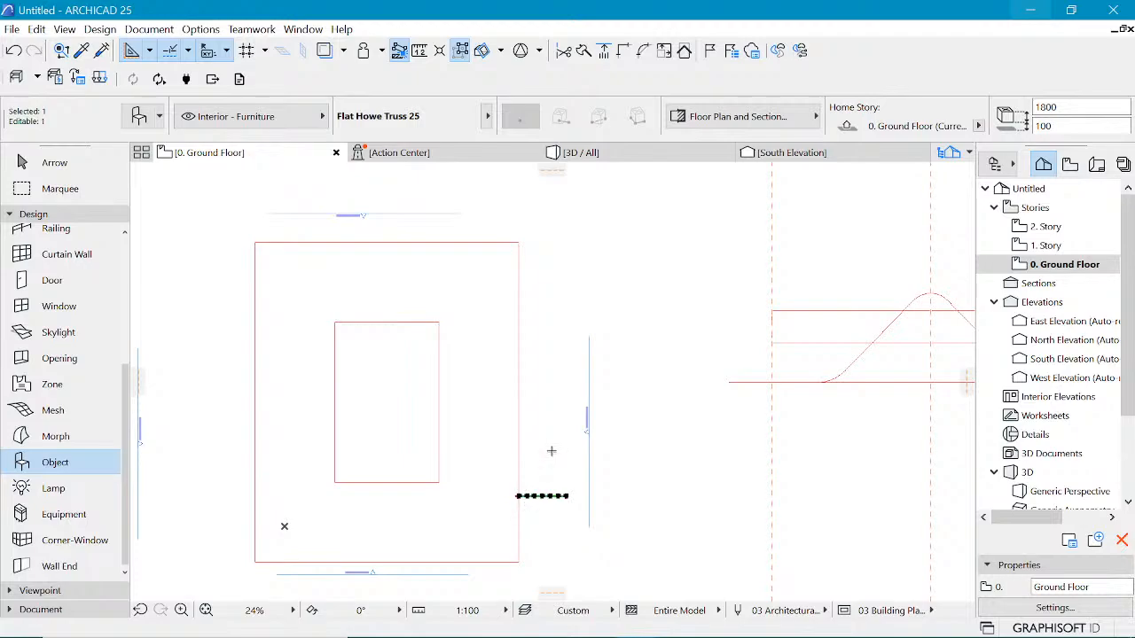
Step: On 1. Story, place a truss at the slab's lower corner and rotate it 90° to run up the slab edge
key("Escape")
left_click(1047, 246)
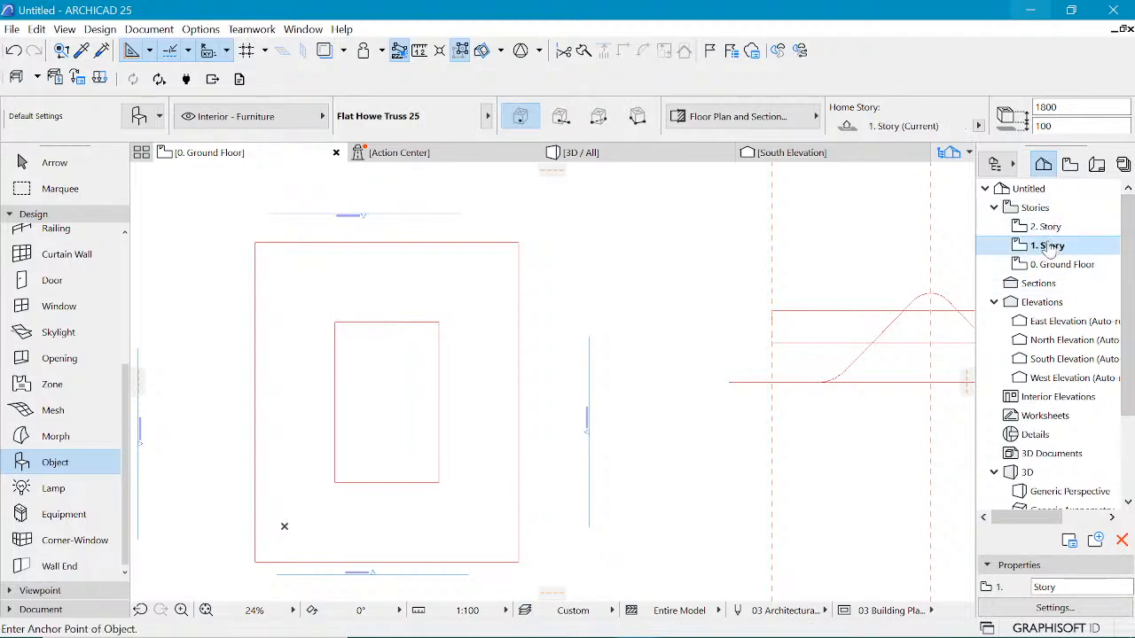
left_click(519, 562)
scroll(519, 562, "up", 5)
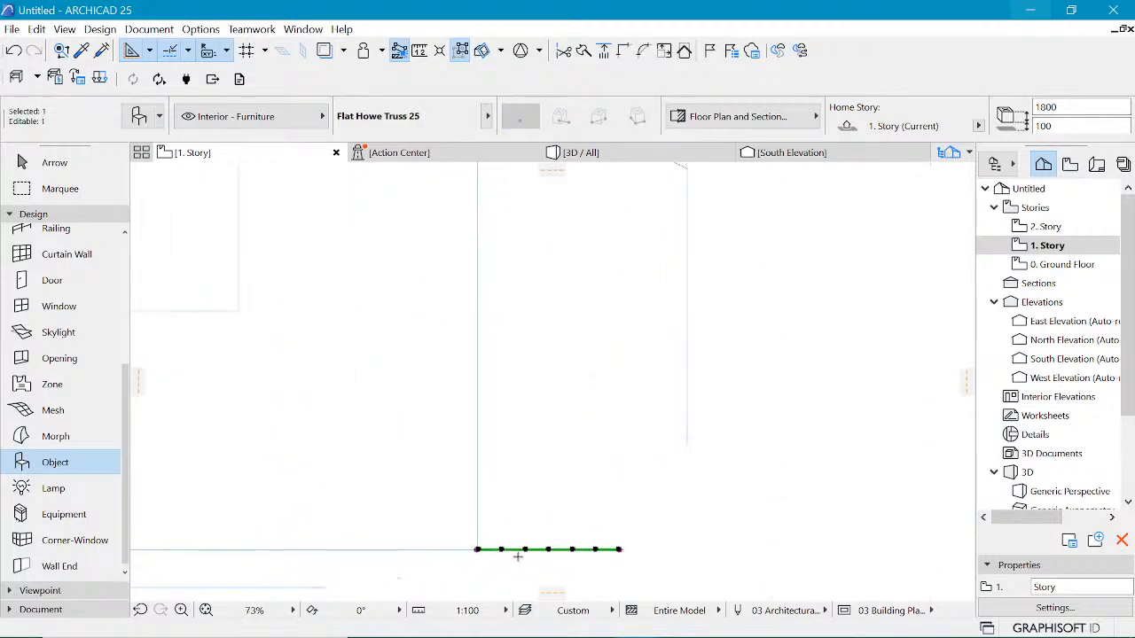
key("ctrl+e")
left_click(478, 550)
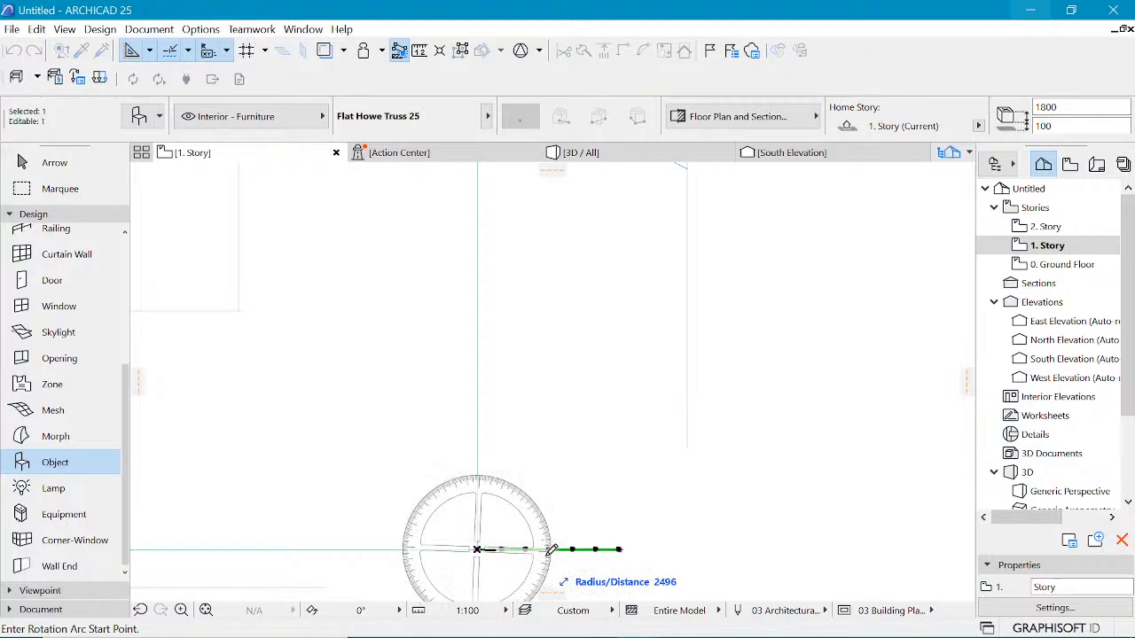
left_click(619, 550)
left_click(478, 329)
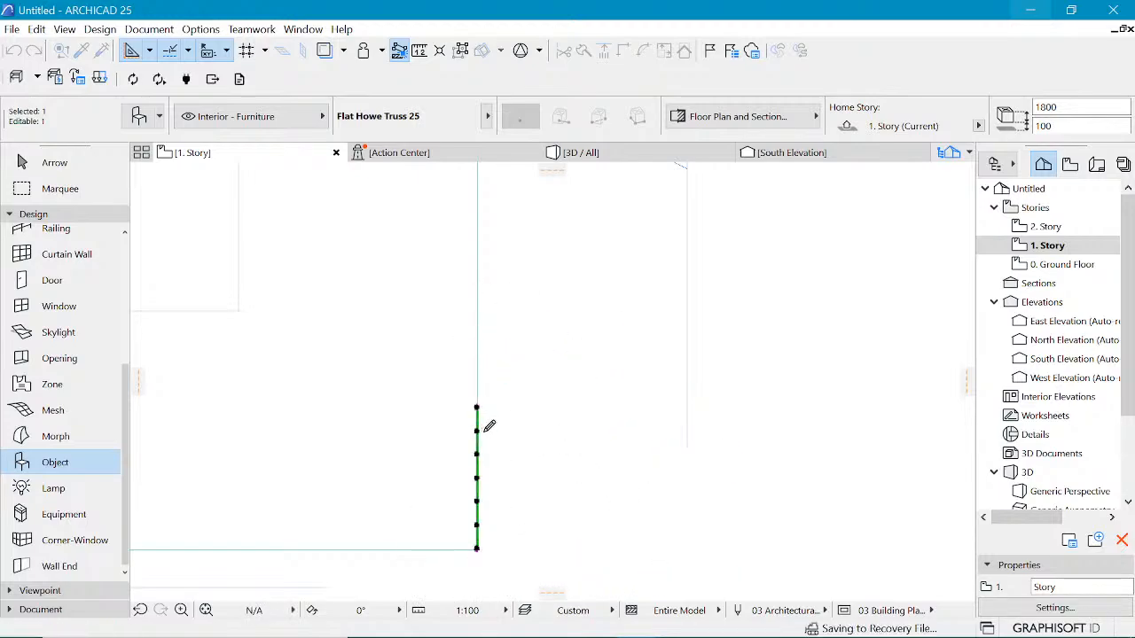
scroll(485, 427, "down", 1)
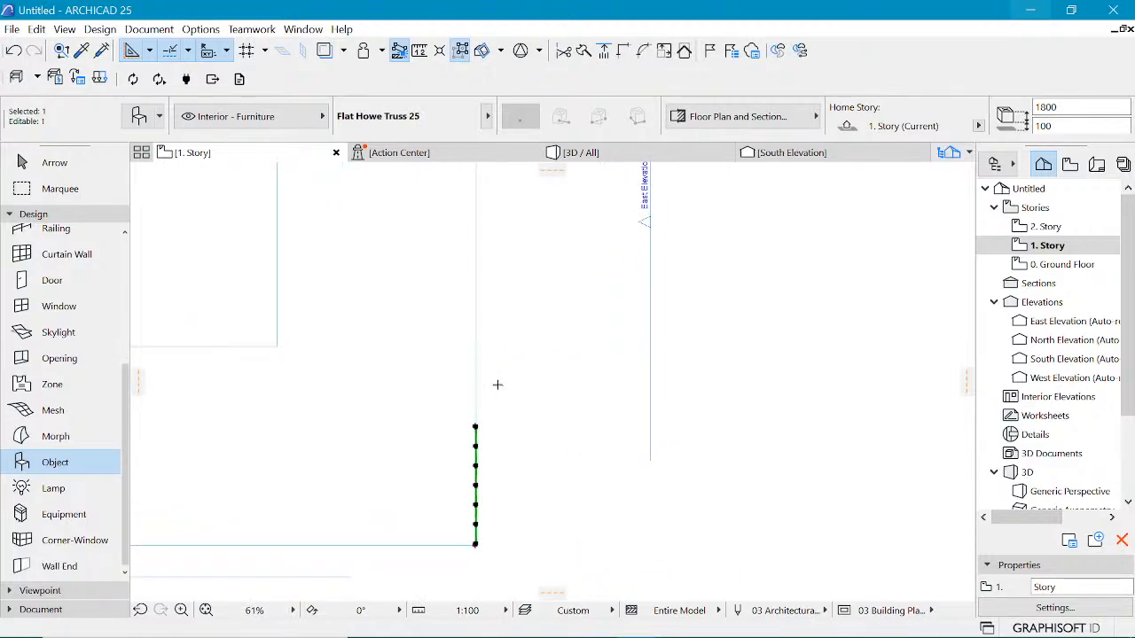
key("Escape")
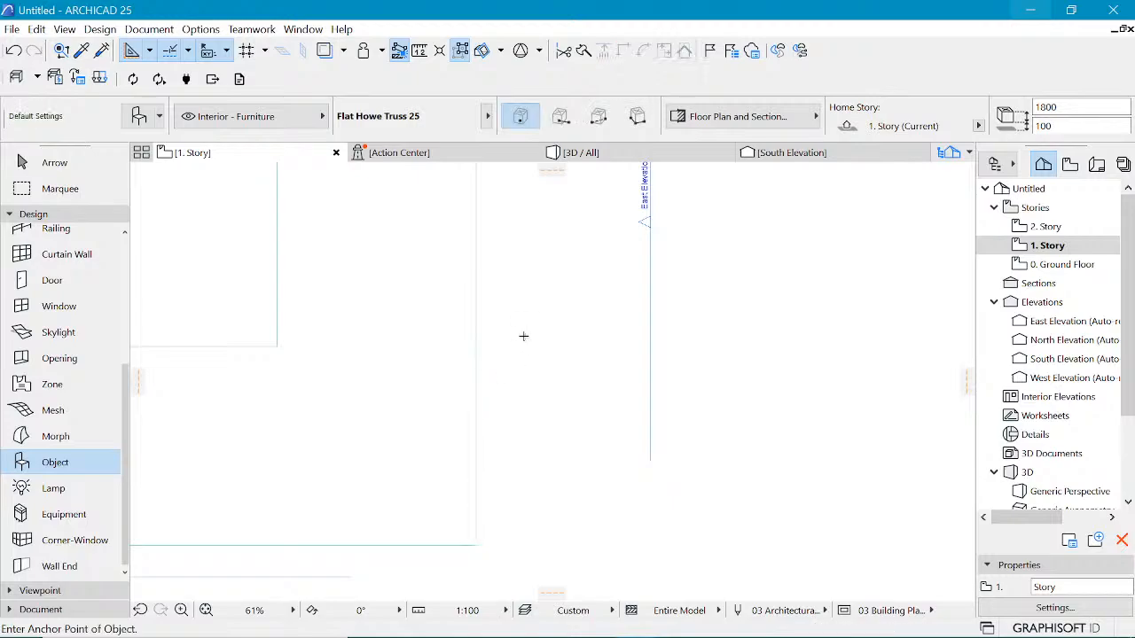
Step: In the 3D view, place a Flat Howe Truss at the front corner of the lower slab
left_click(657, 158)
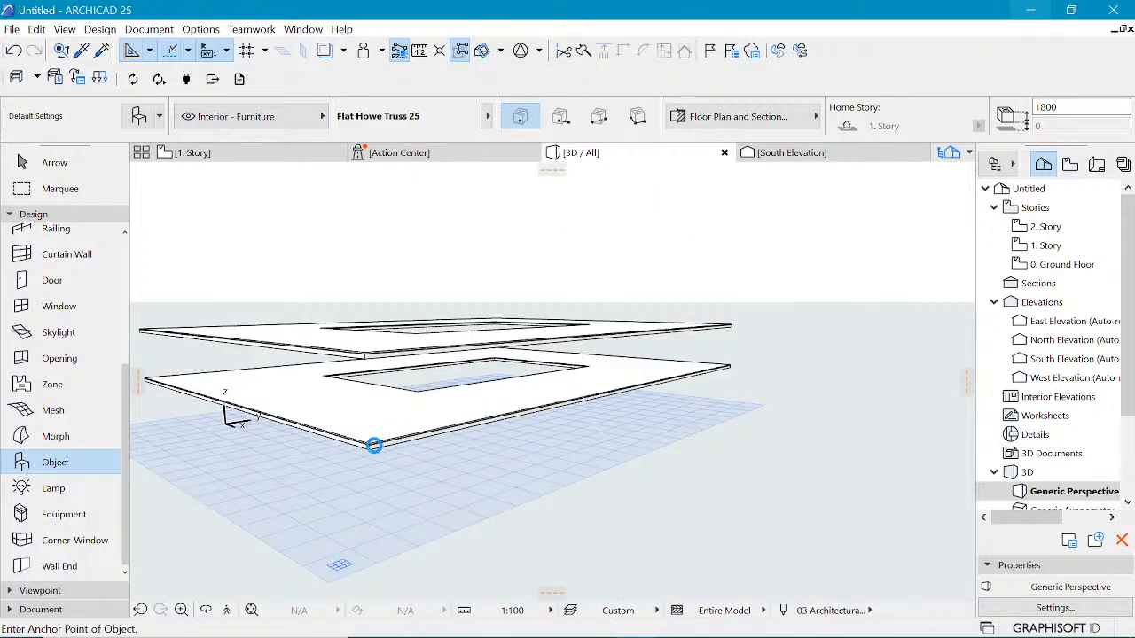
left_click(376, 445)
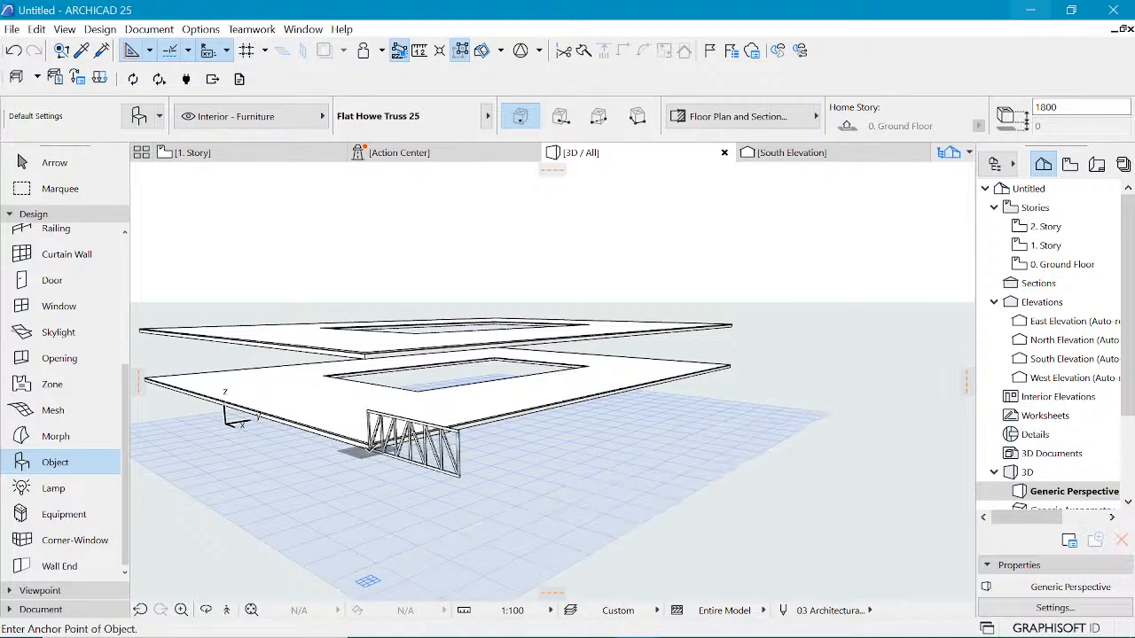
scroll(412, 427, "up", 4)
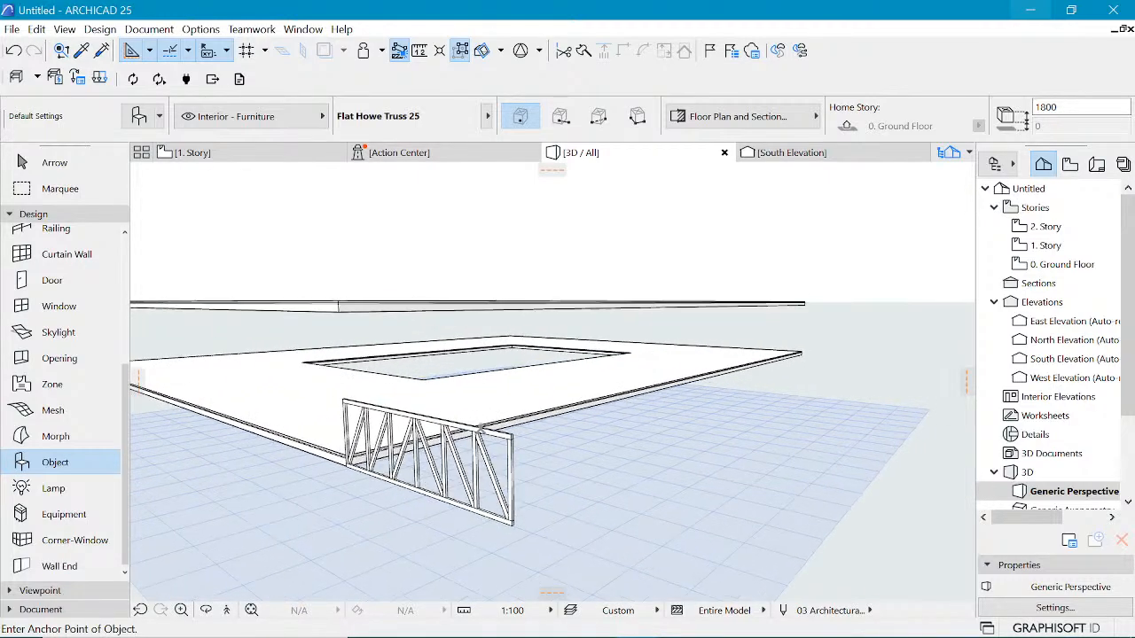
Step: Rotate the truss 90° about its corner so it runs along the lower slab's long edge
left_click(346, 465, "shift")
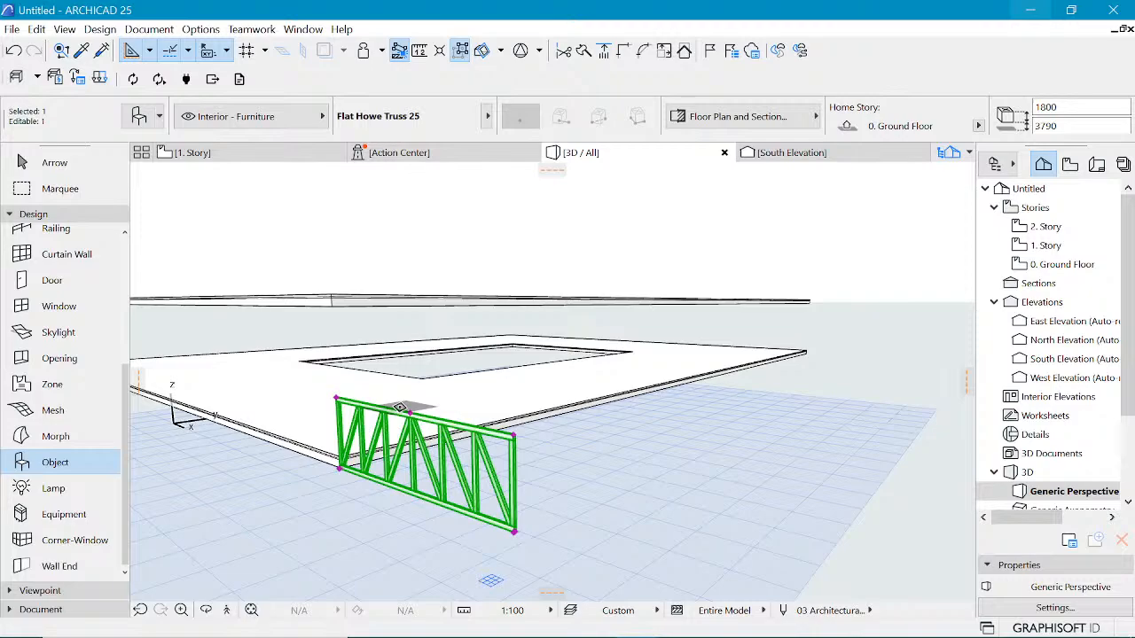
key("ctrl+e")
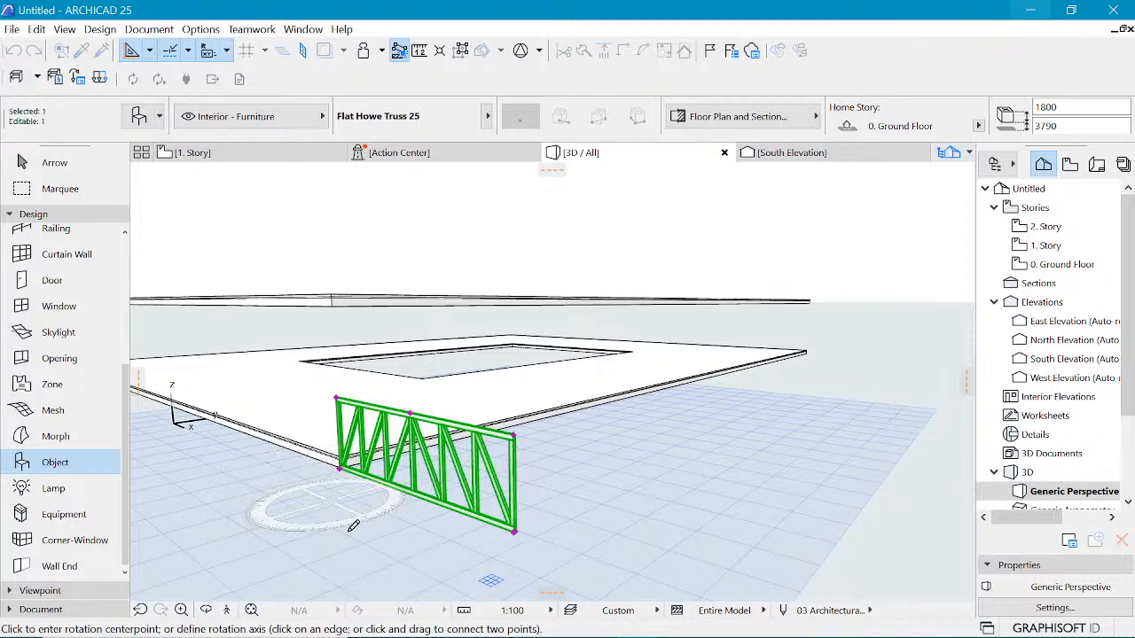
key("Escape")
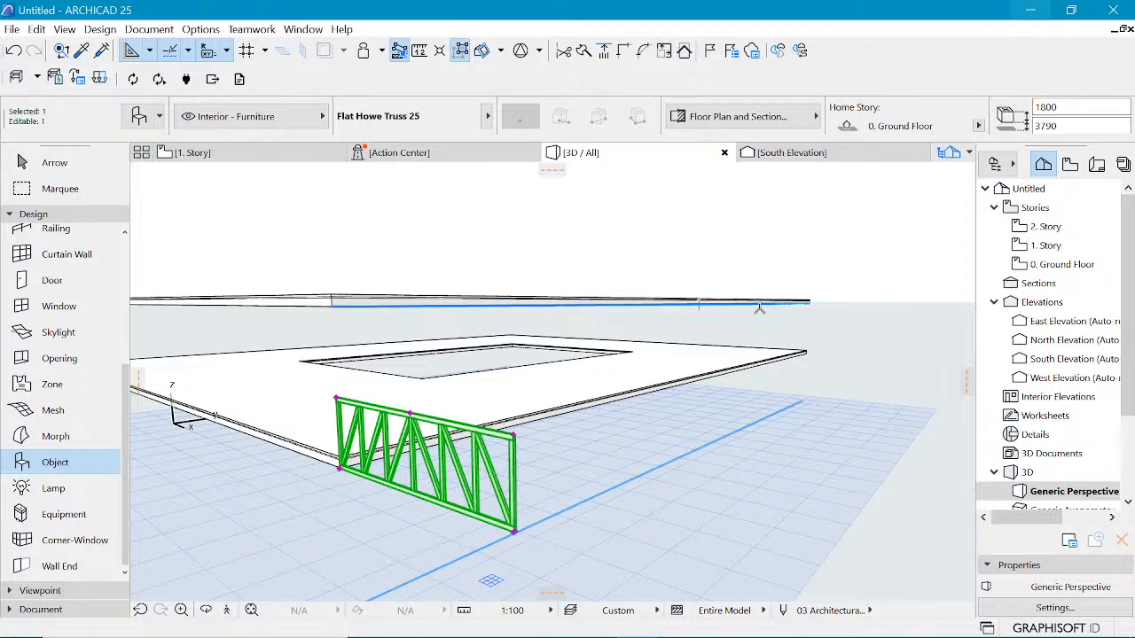
key("ctrl+e")
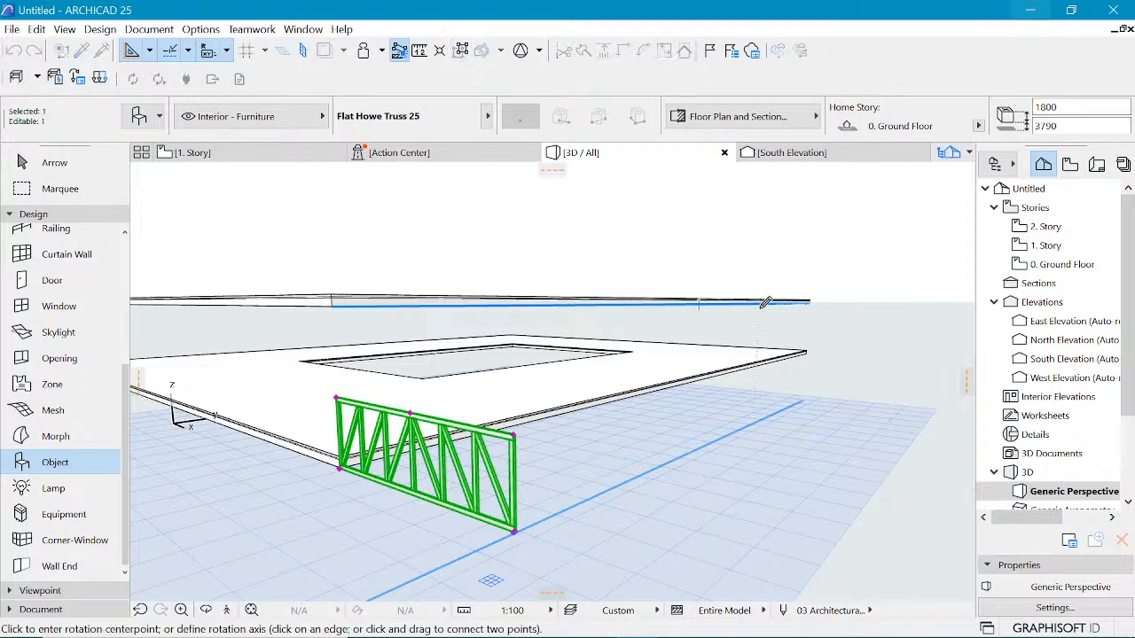
left_click(341, 464)
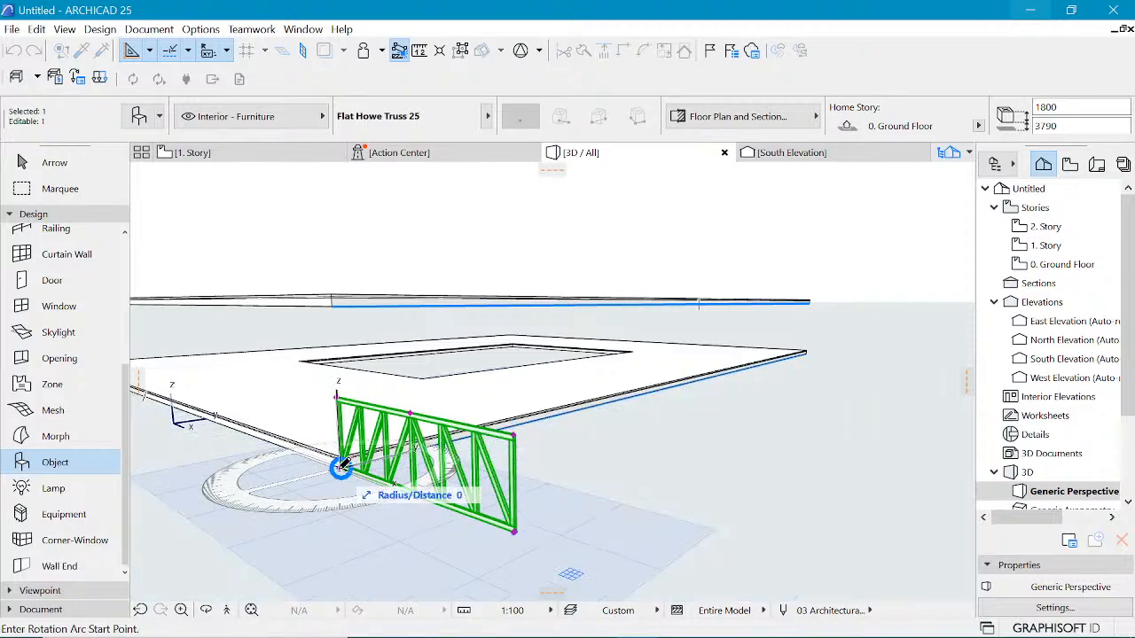
left_click(515, 531)
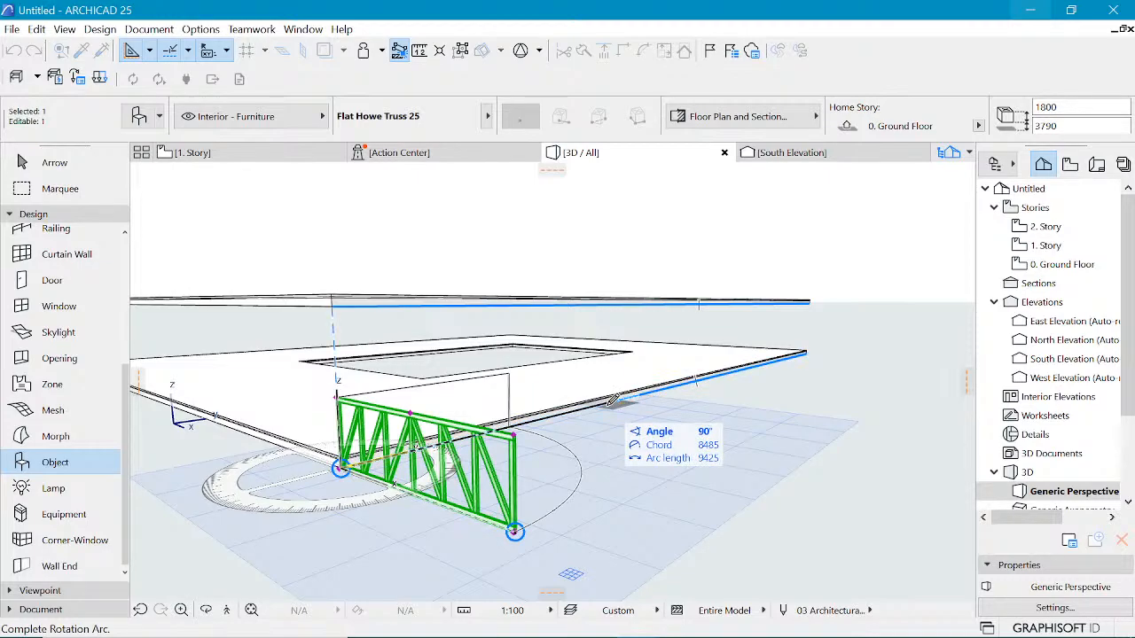
left_click(610, 402)
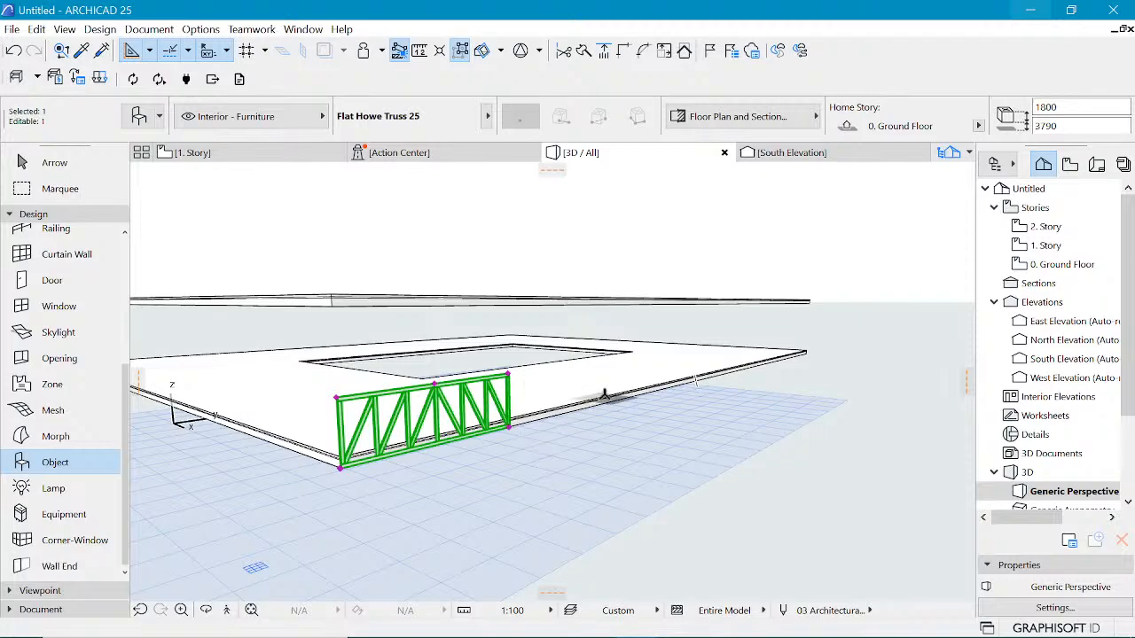
Step: Stretch the truss along the slab edge to a length of about 40000 mm
scroll(603, 396, "up", 2)
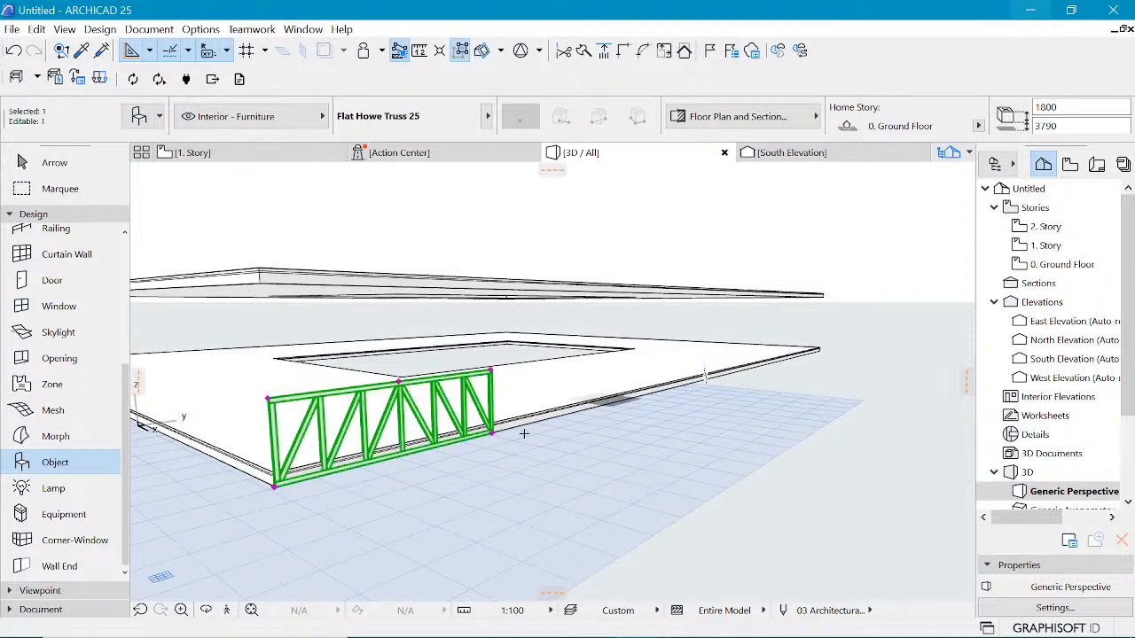
left_click(491, 433)
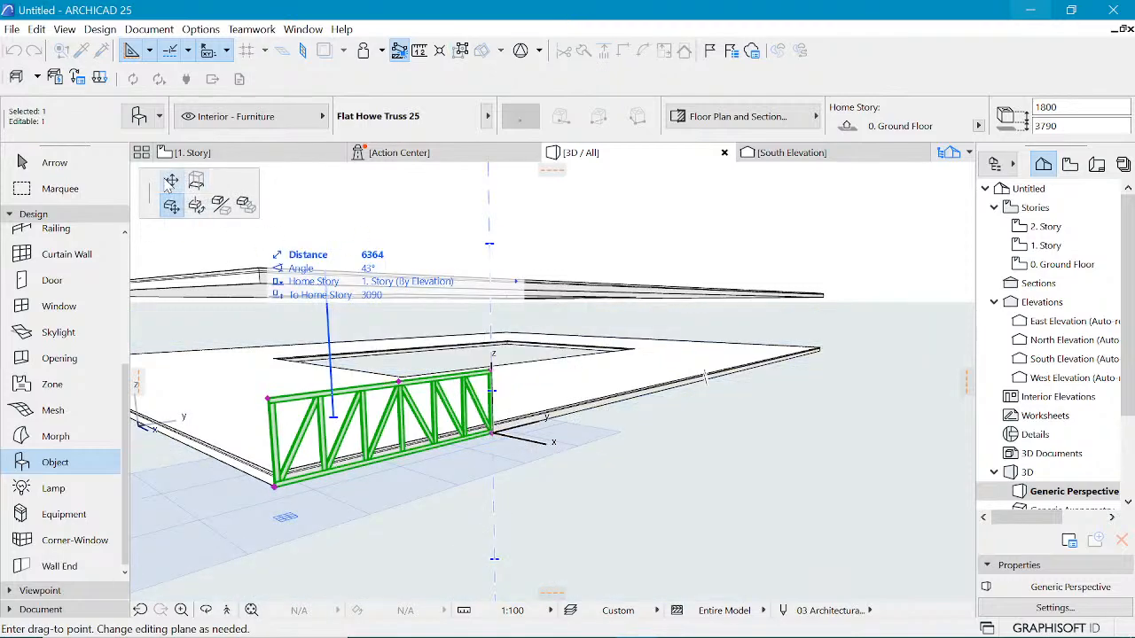
left_click(171, 181)
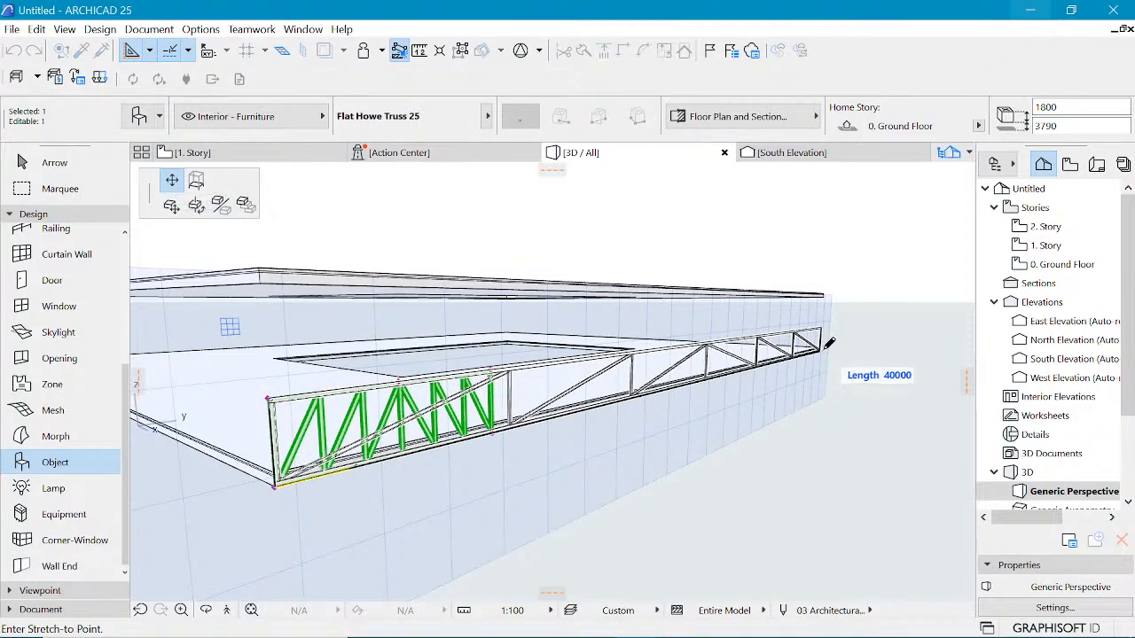
left_click(829, 343)
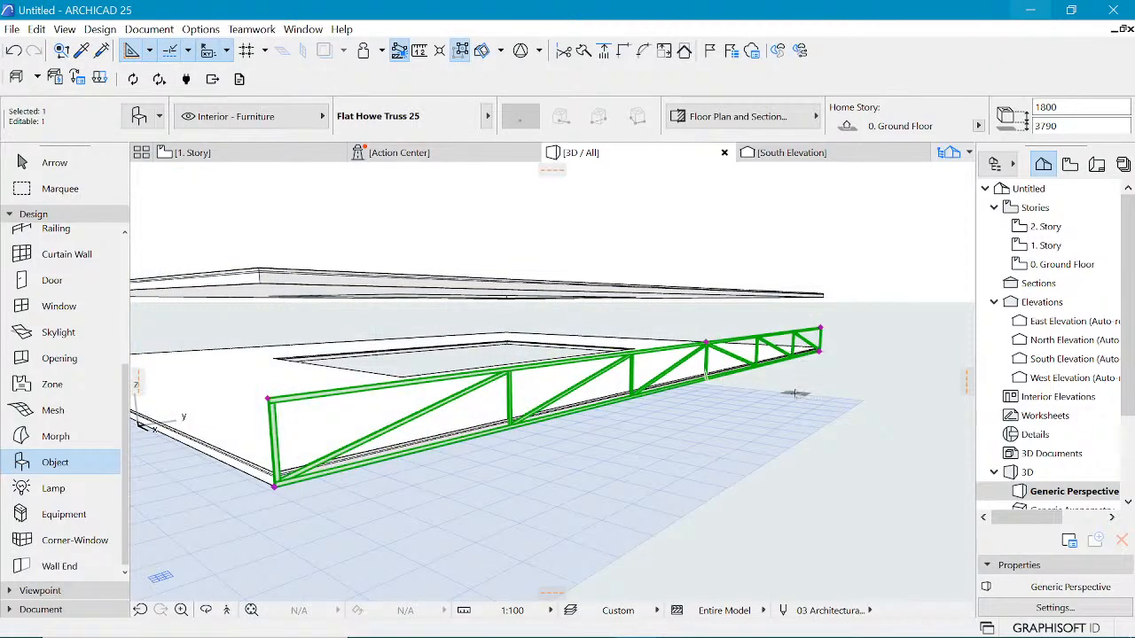
Step: Stretch the truss's height to 4300 mm so its top chord reaches the upper slab
left_click(271, 399)
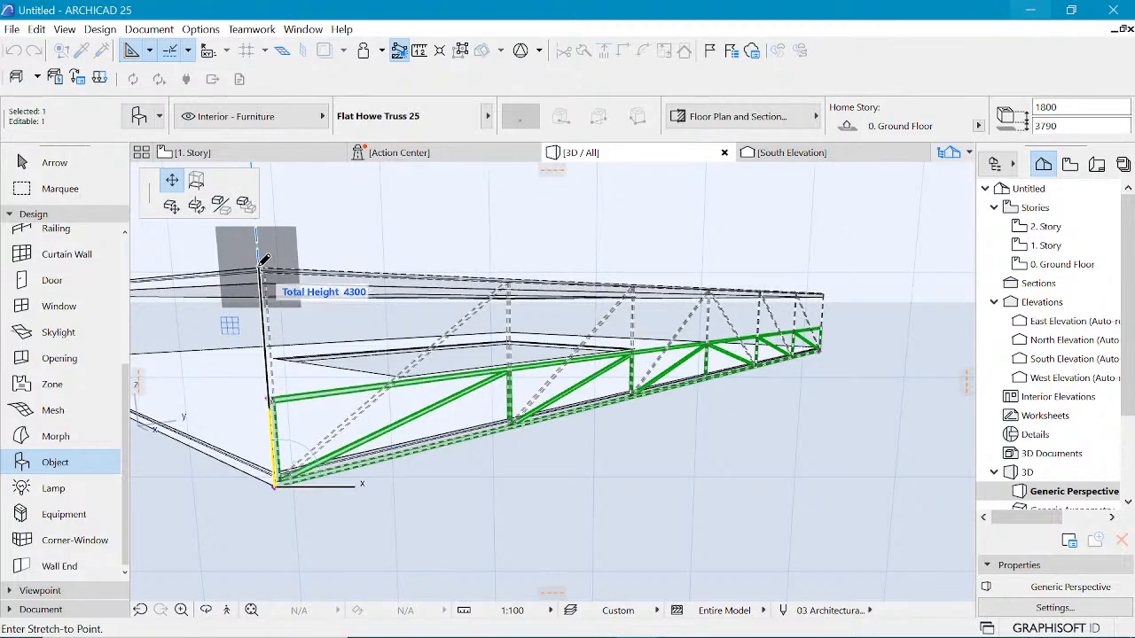
left_click(262, 261)
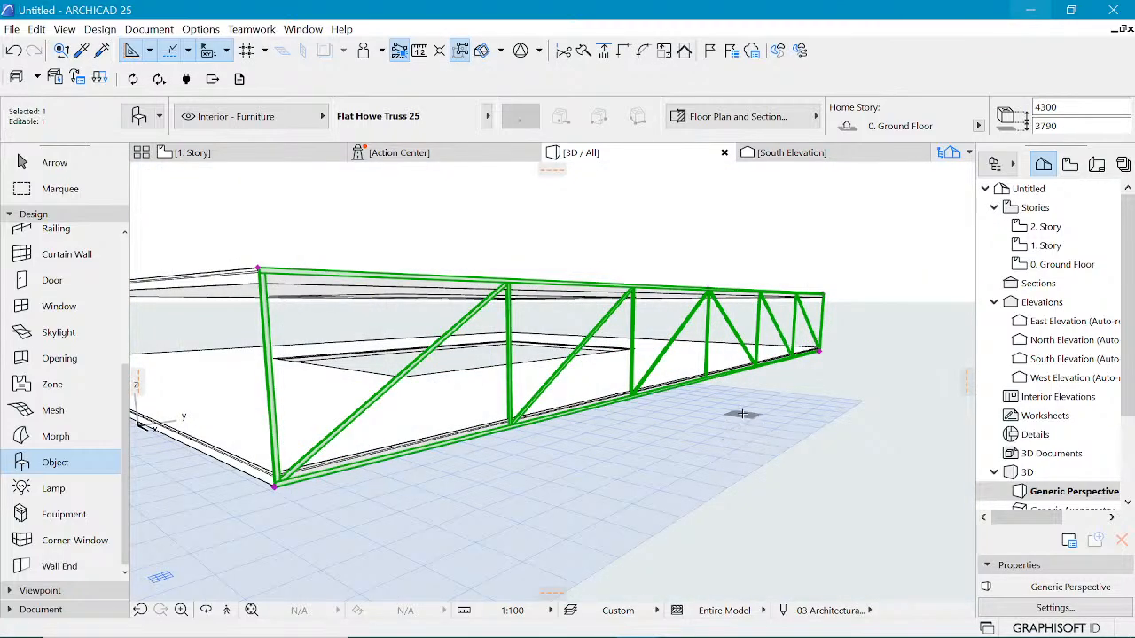
Step: Switch to the reference image in Photos to compare the truss pattern, then return to ARCHICAD
middle_click_drag(743, 413, 552, 380, "shift")
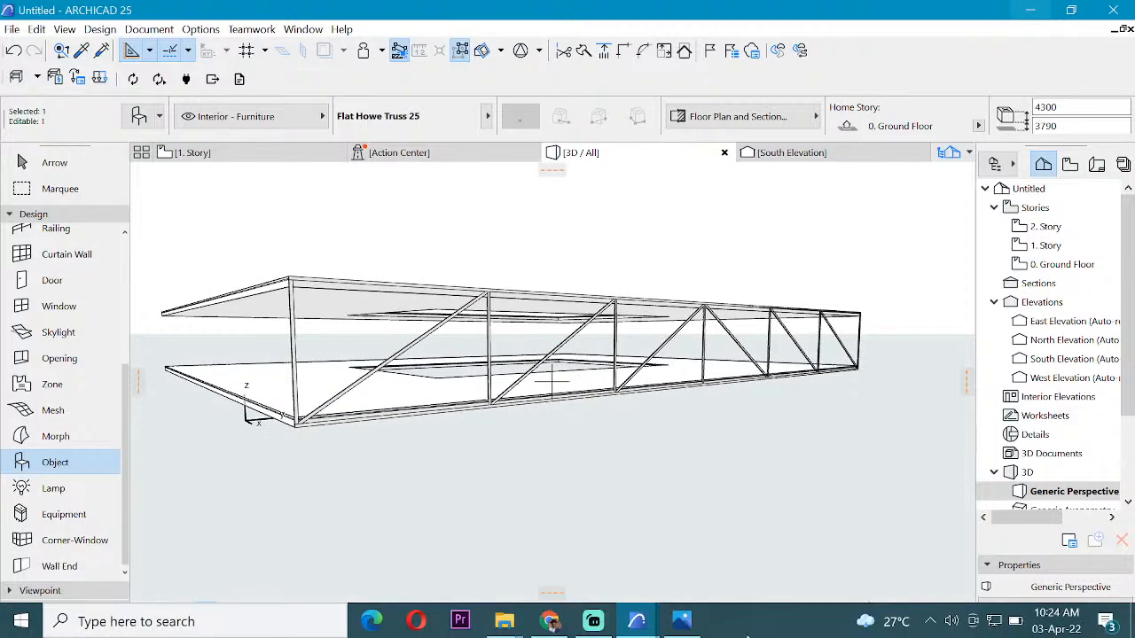
left_click(681, 621)
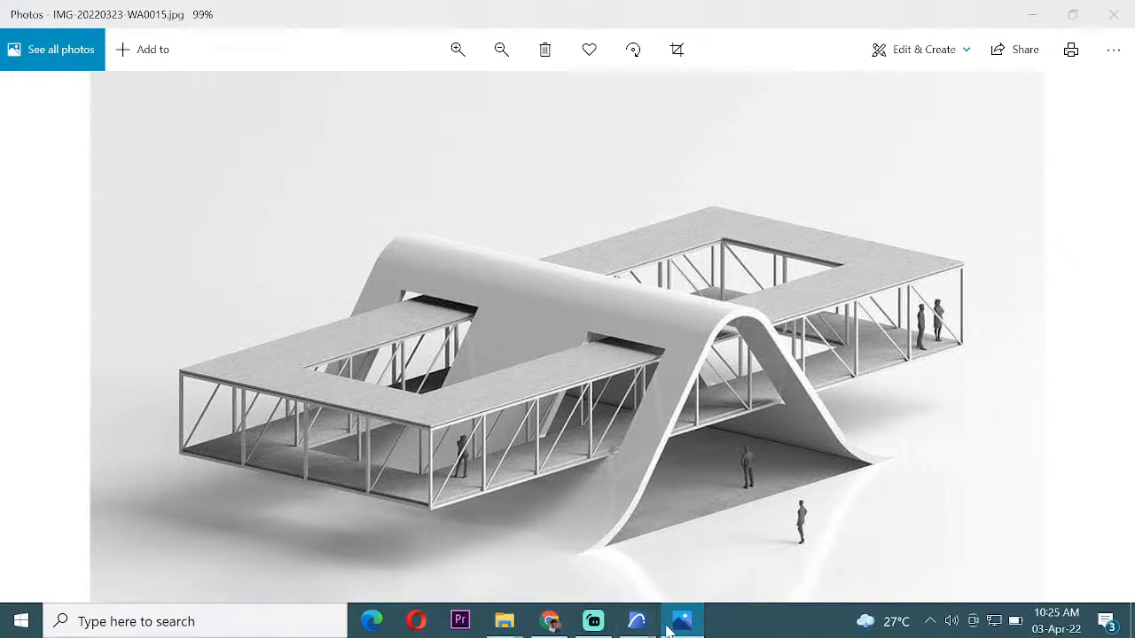
left_click(639, 622)
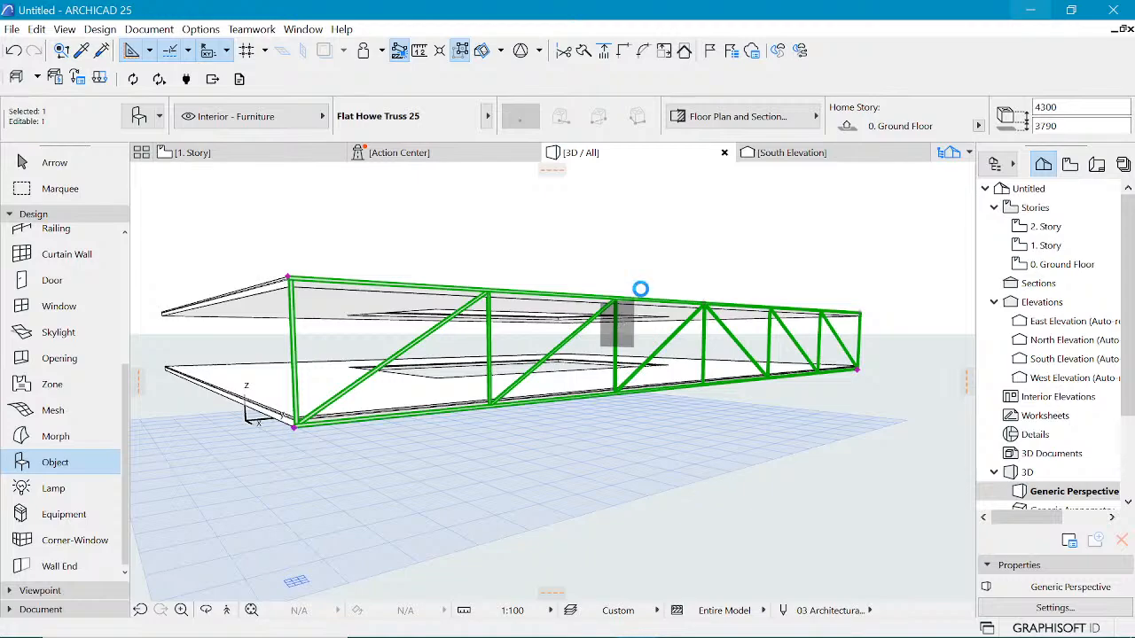
Step: Set the truss's number of divisions to 8 in its settings
double_click(641, 289)
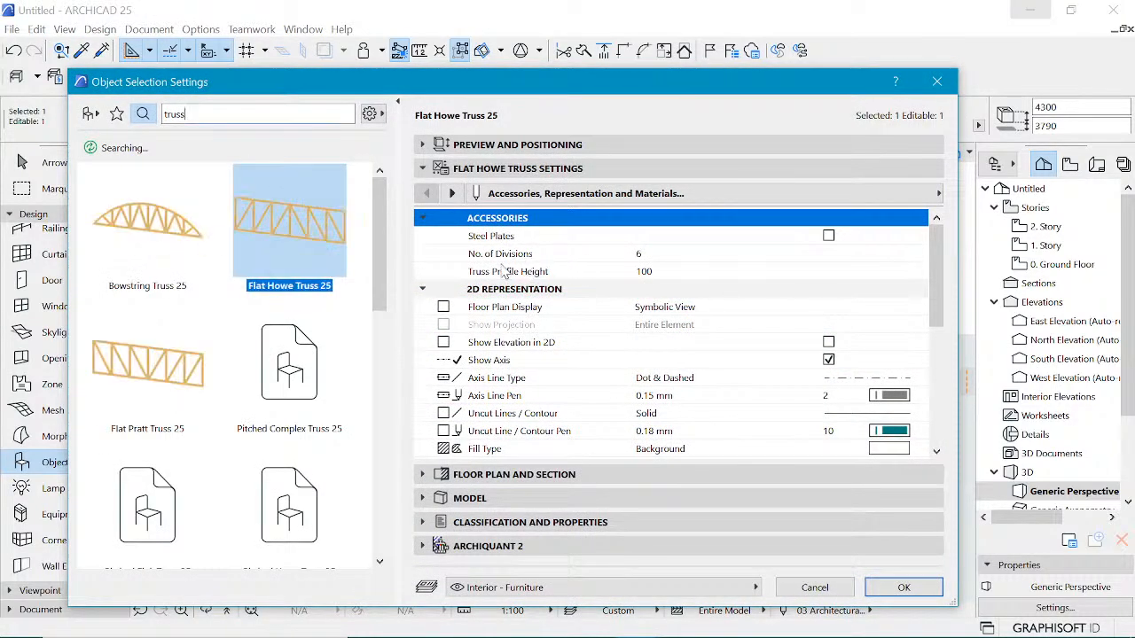
left_click(636, 260)
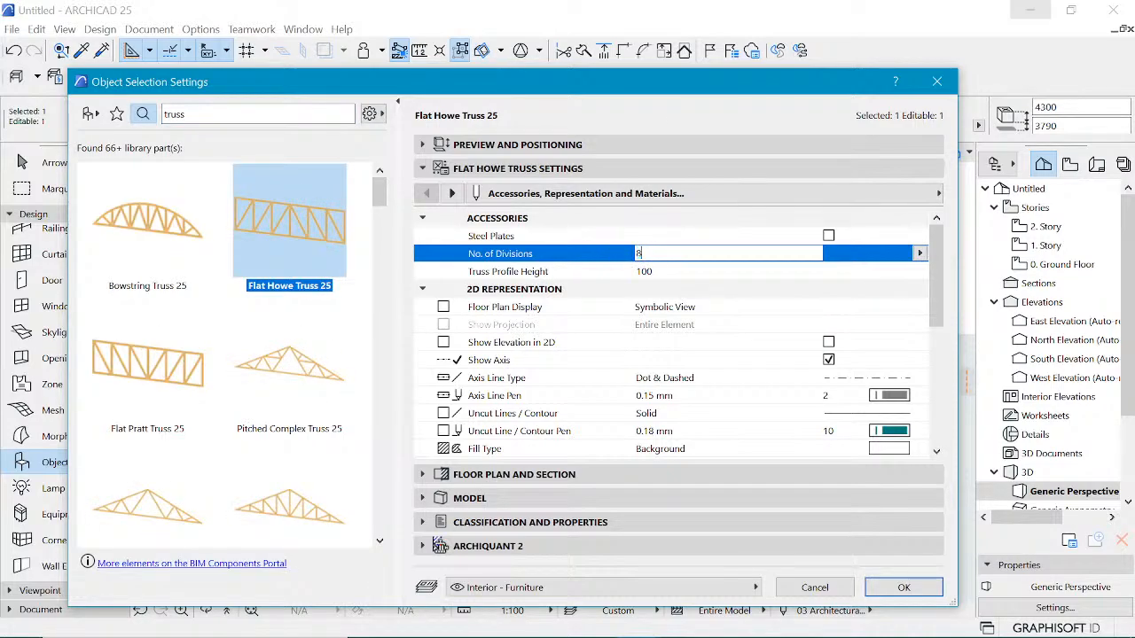
type("8")
key("Return")
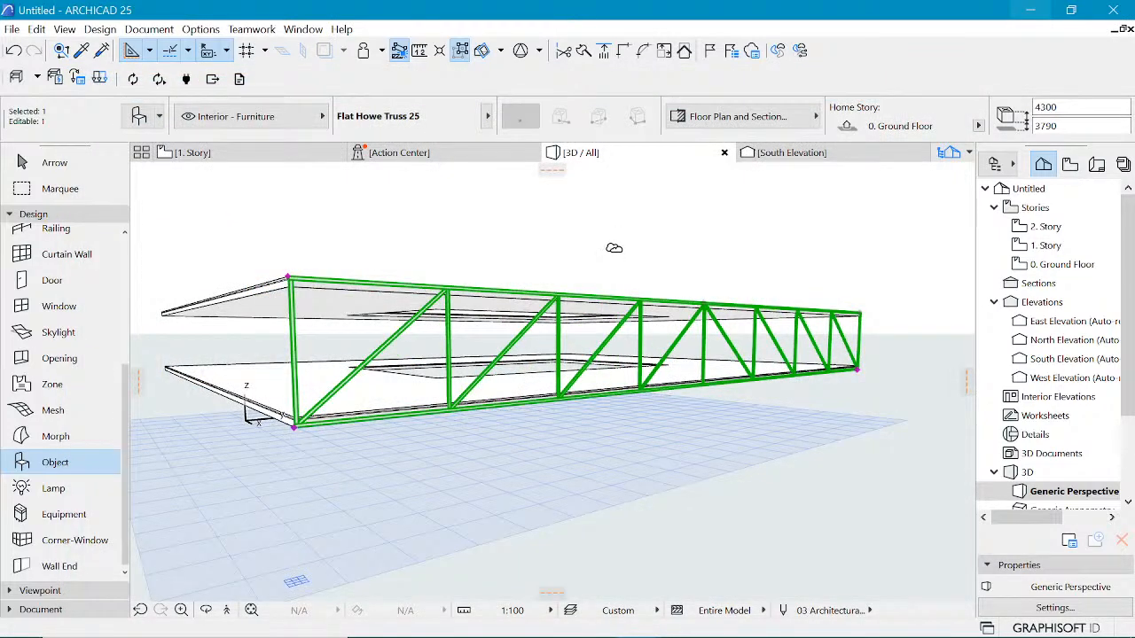
scroll(400, 288, "down", 3)
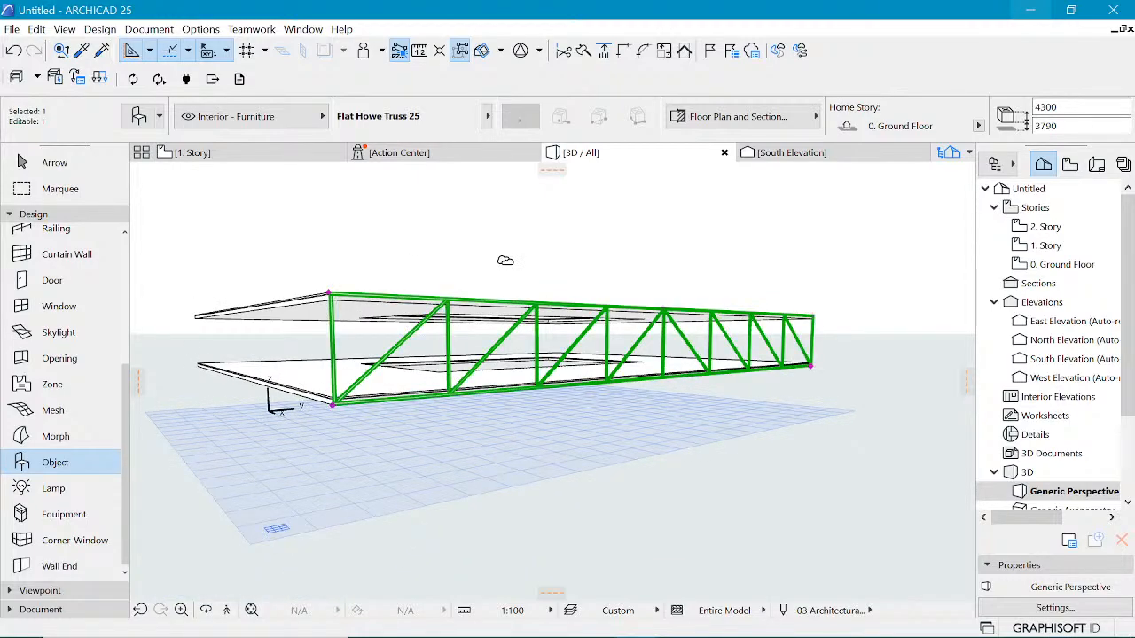
double_click(543, 294)
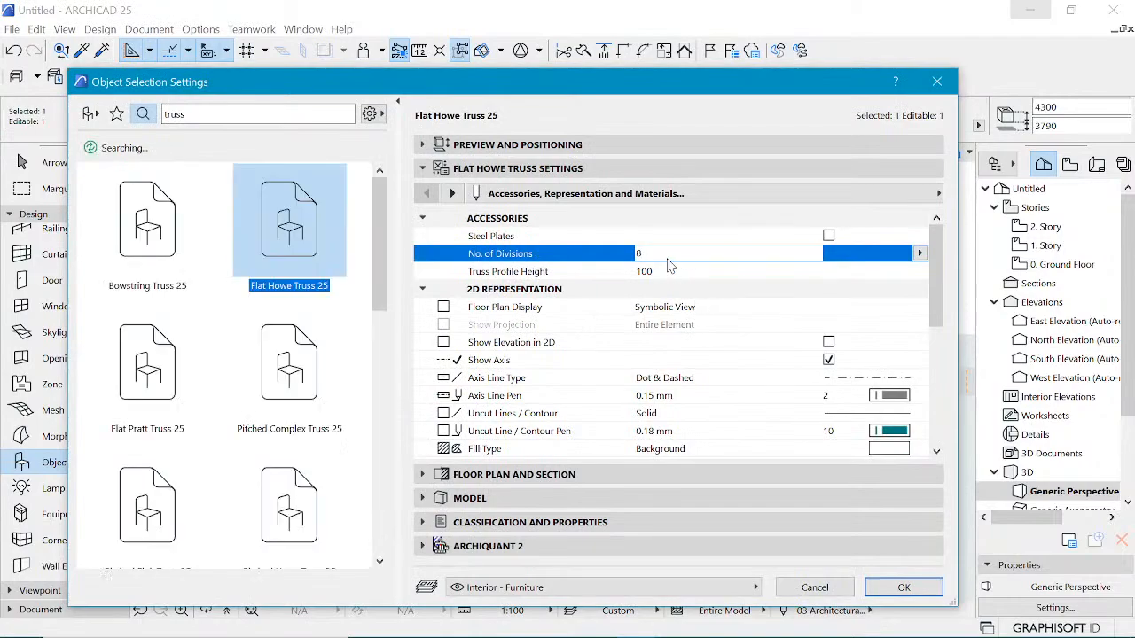
left_click(643, 255)
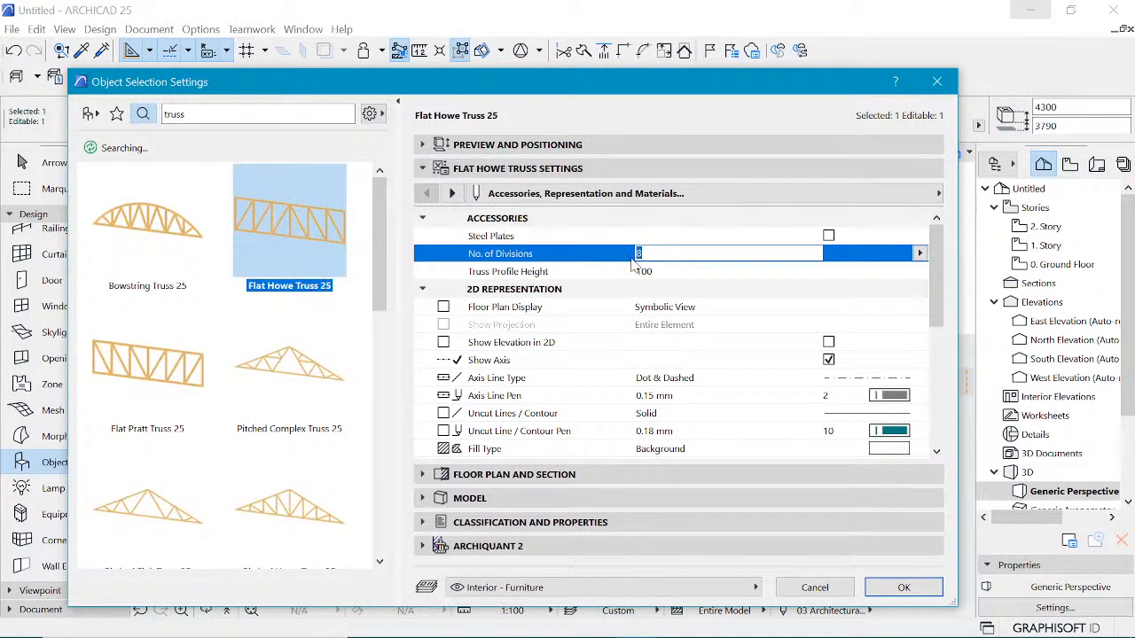
key("Return")
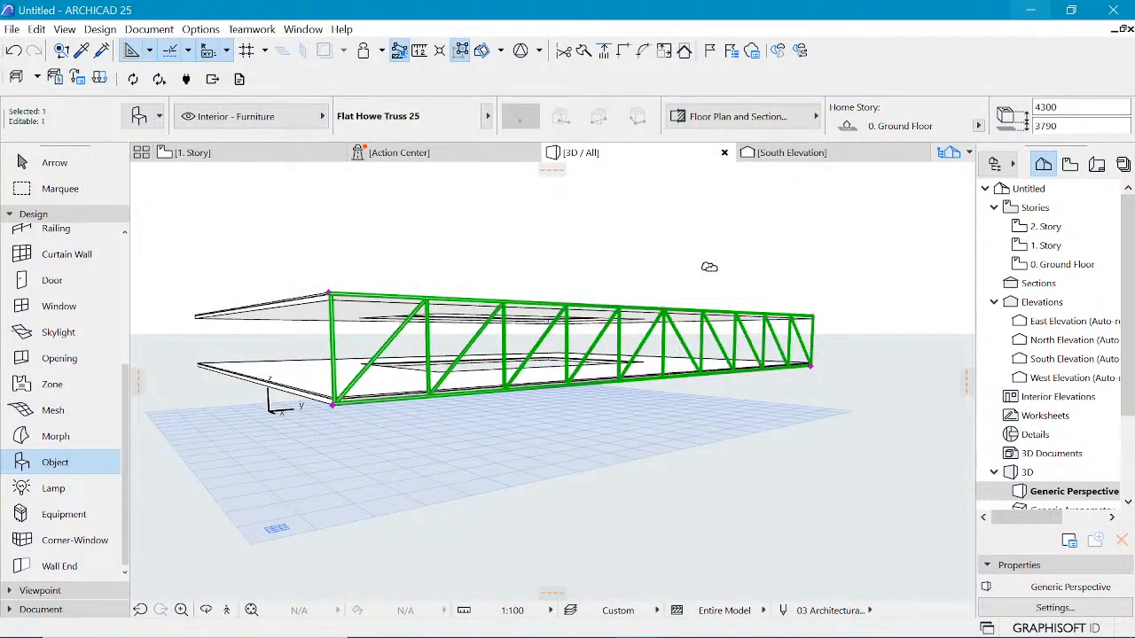
Step: Mirror a copy of the truss about a 45° axis through the slab corner onto the adjacent edge
scroll(614, 263, "up", 2)
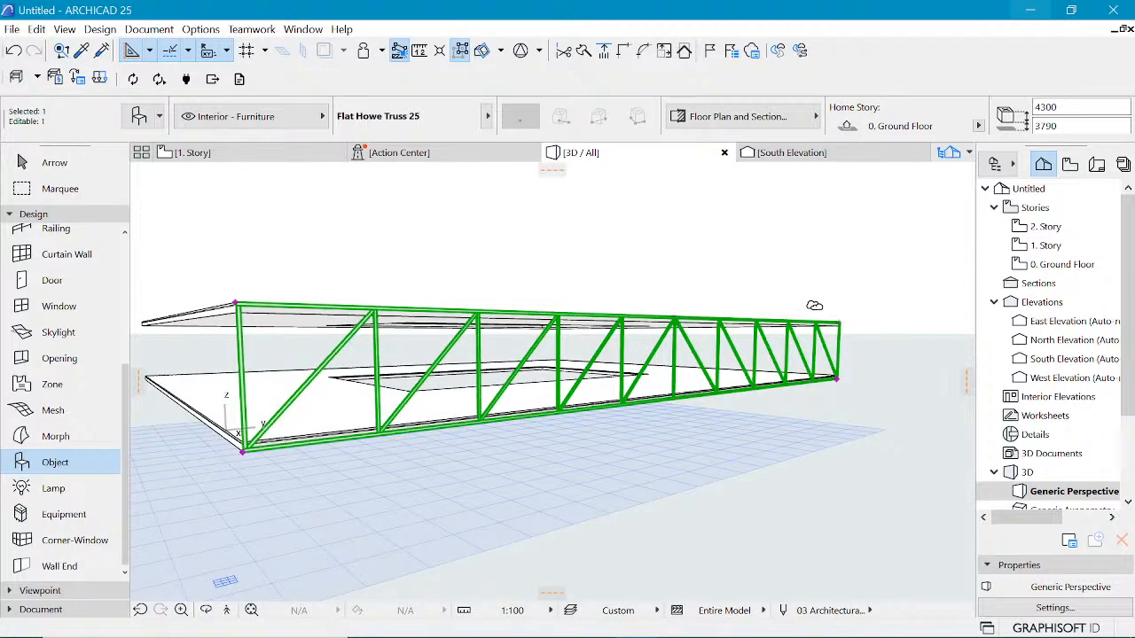
scroll(556, 347, "down", 2)
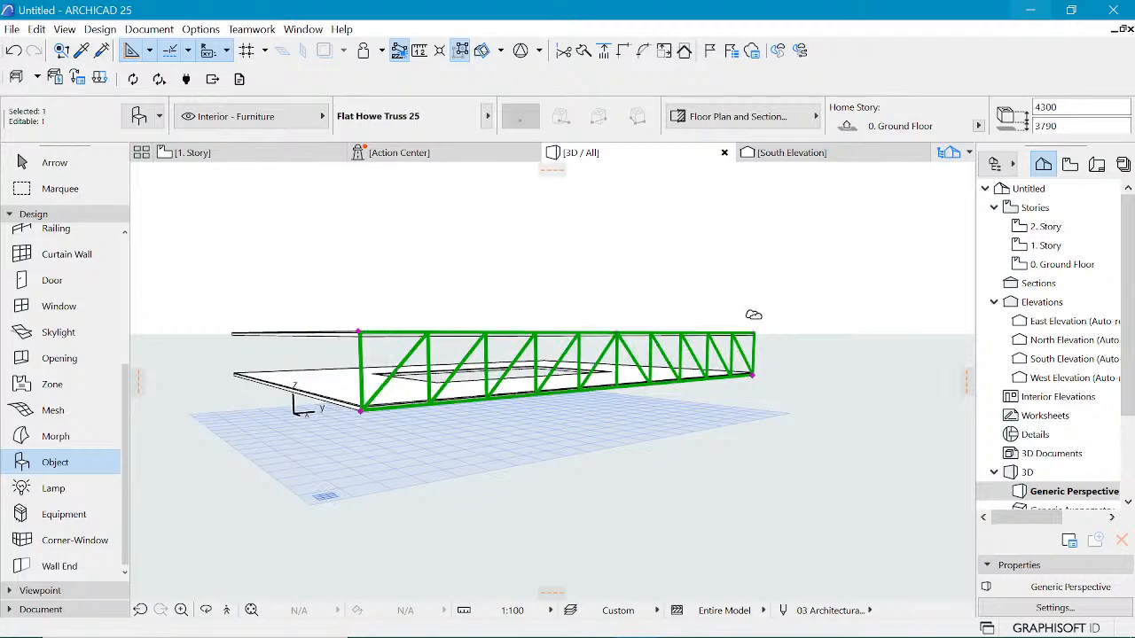
scroll(451, 372, "up", 5)
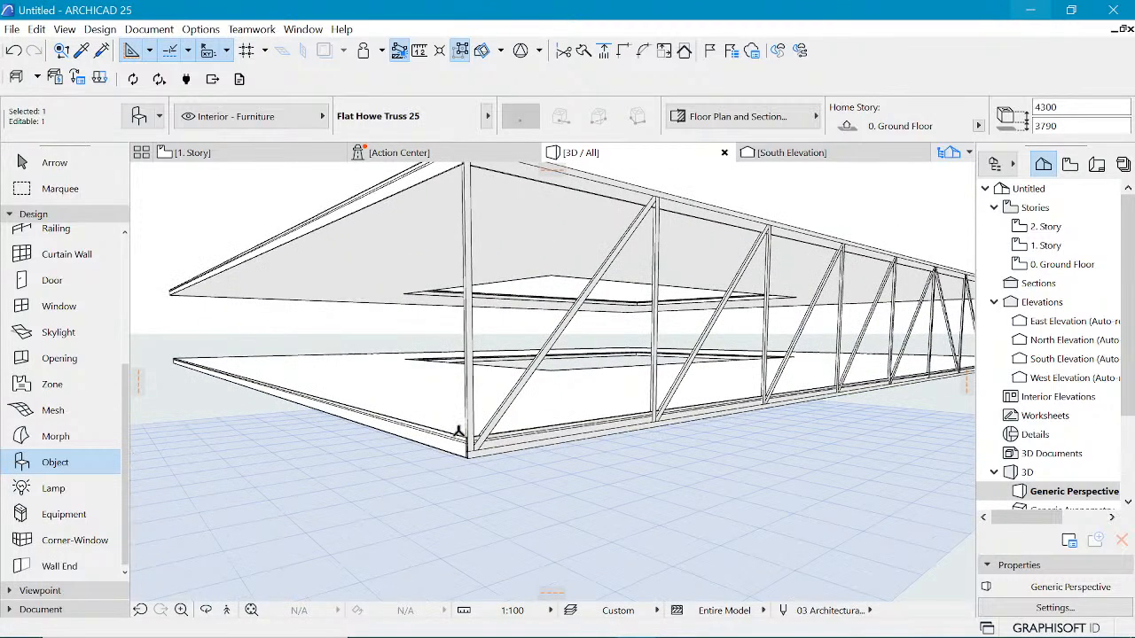
scroll(459, 432, "up", 4)
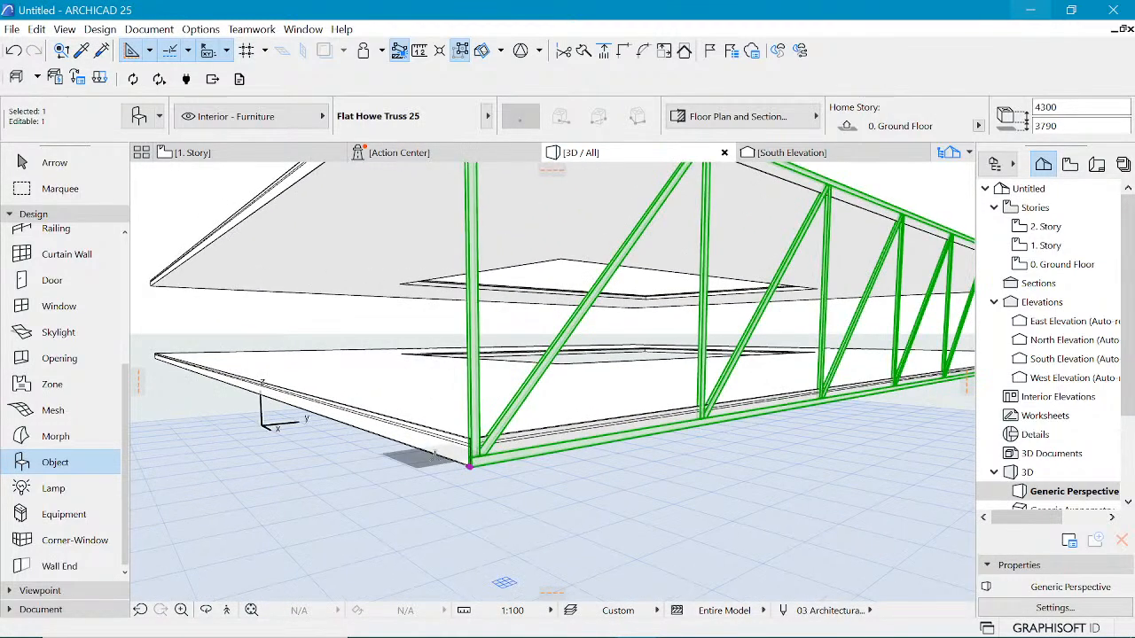
middle_click_drag(507, 425, 581, 528, "shift")
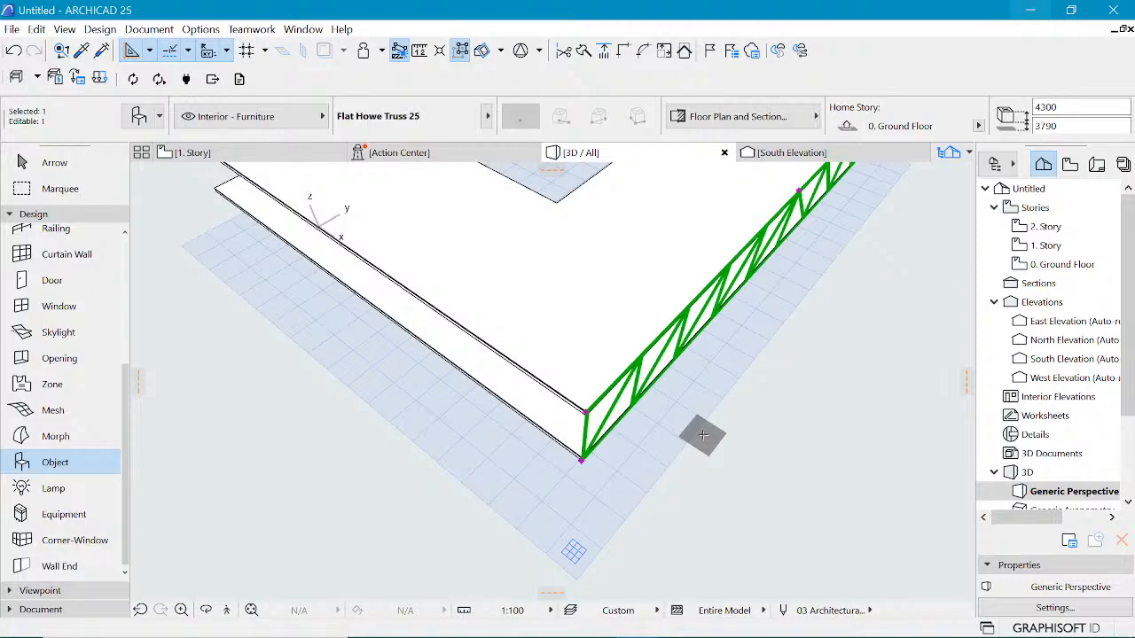
key("ctrl+alt+m")
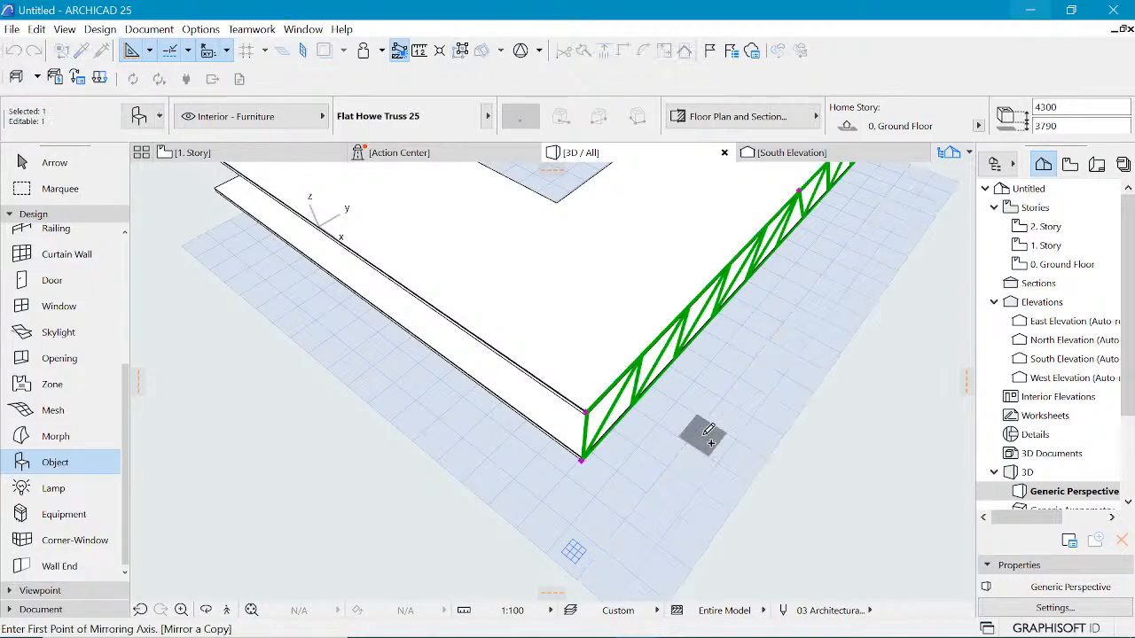
left_click(582, 460)
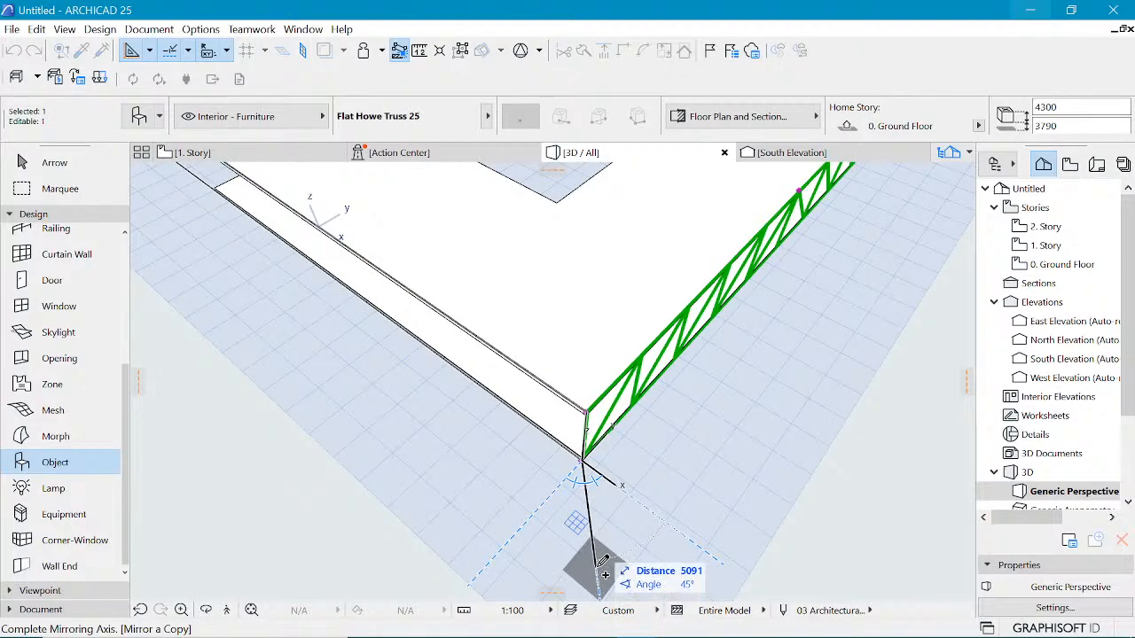
left_click(597, 567)
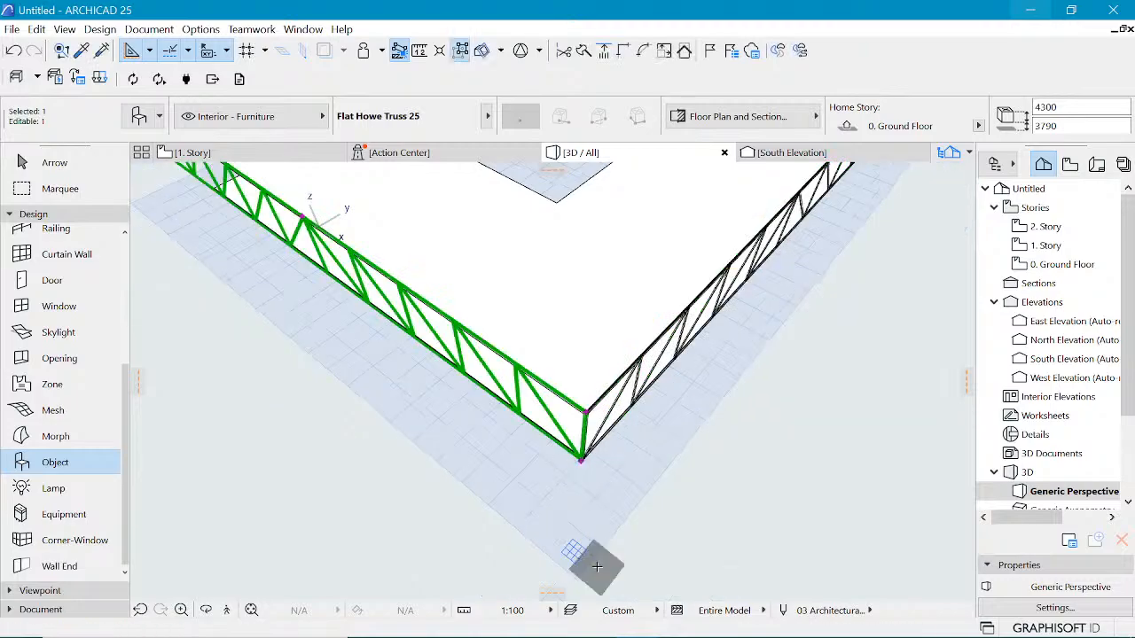
Step: Shorten the mirrored truss to end at the slab corner, about 33400 mm long
scroll(711, 429, "down", 2)
middle_click_drag(608, 424, 479, 373, "shift")
scroll(478, 374, "up", 2)
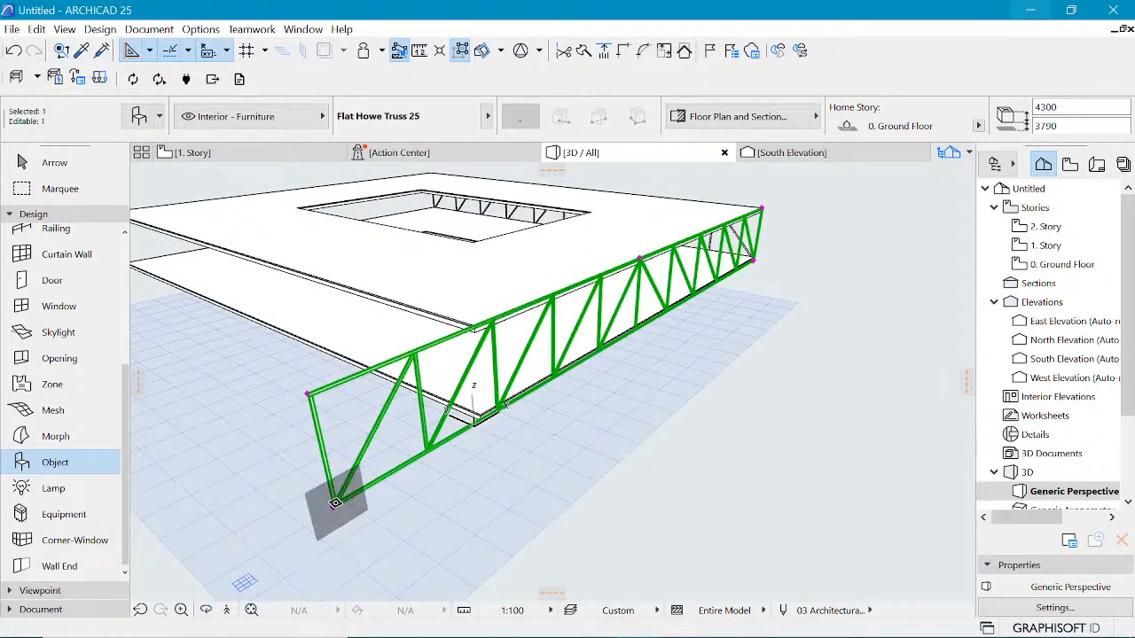
left_click(334, 507)
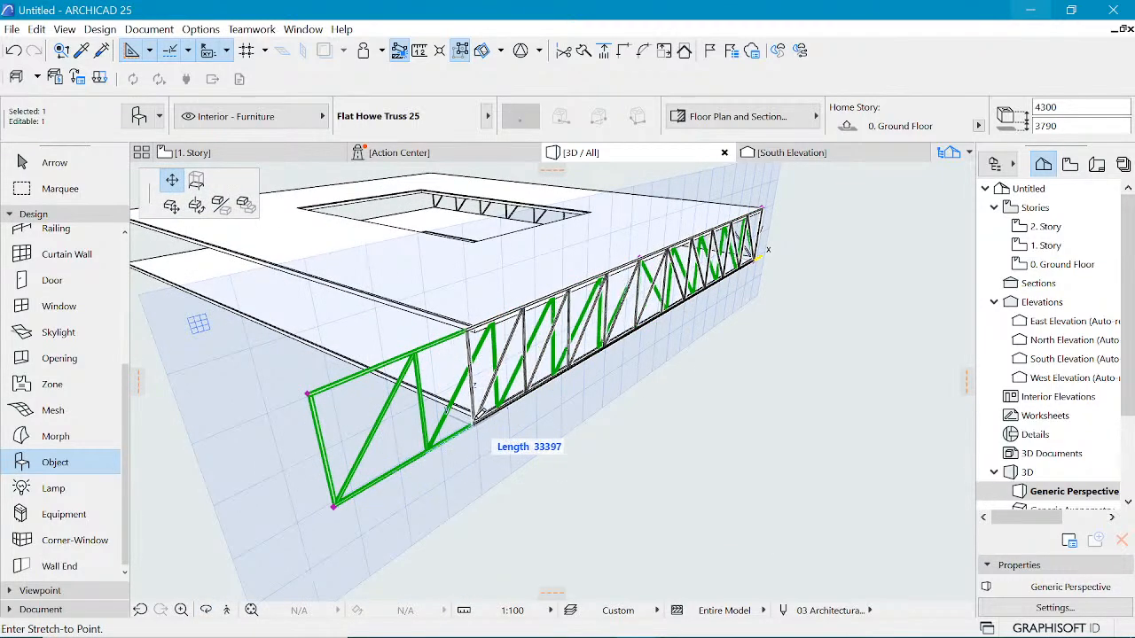
left_click(478, 415)
Step: Select both trusses and mirror copies of them about a 135° axis through the front slab corner onto the opposite edges
scroll(600, 326, "down", 3)
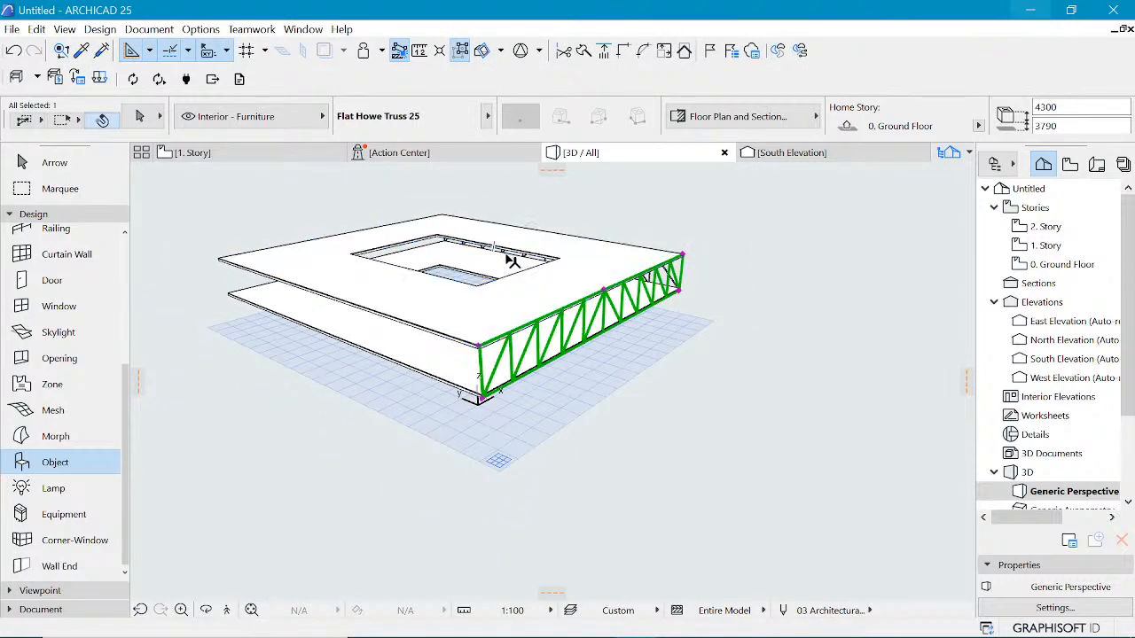
middle_click_drag(523, 259, 671, 284, "shift")
middle_click_drag(725, 331, 727, 328, "shift")
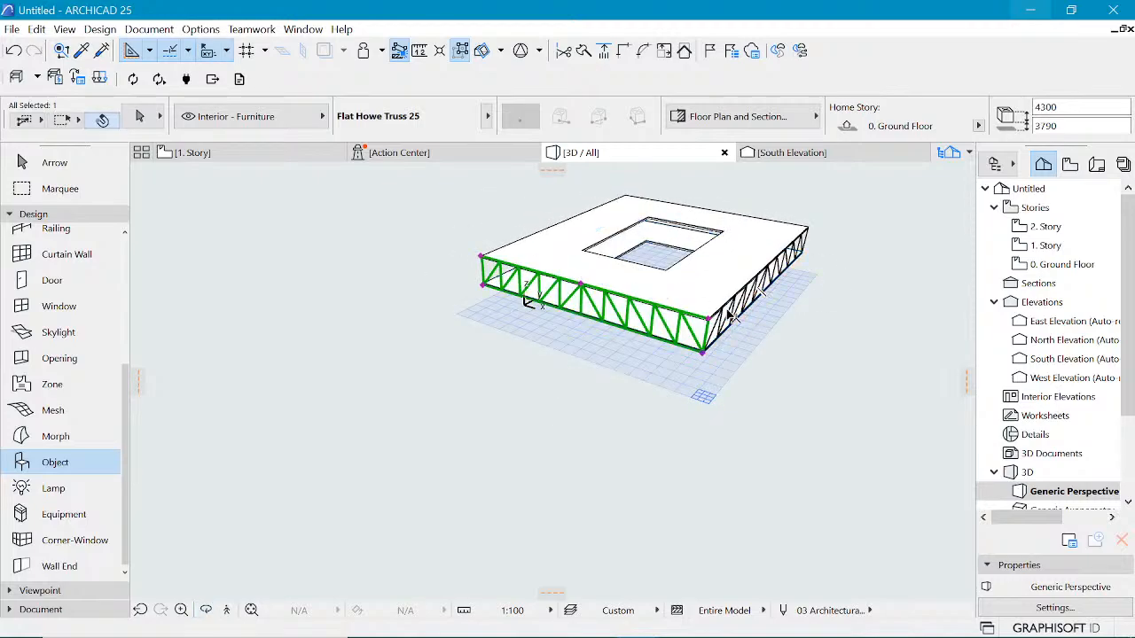
scroll(798, 310, "up", 3)
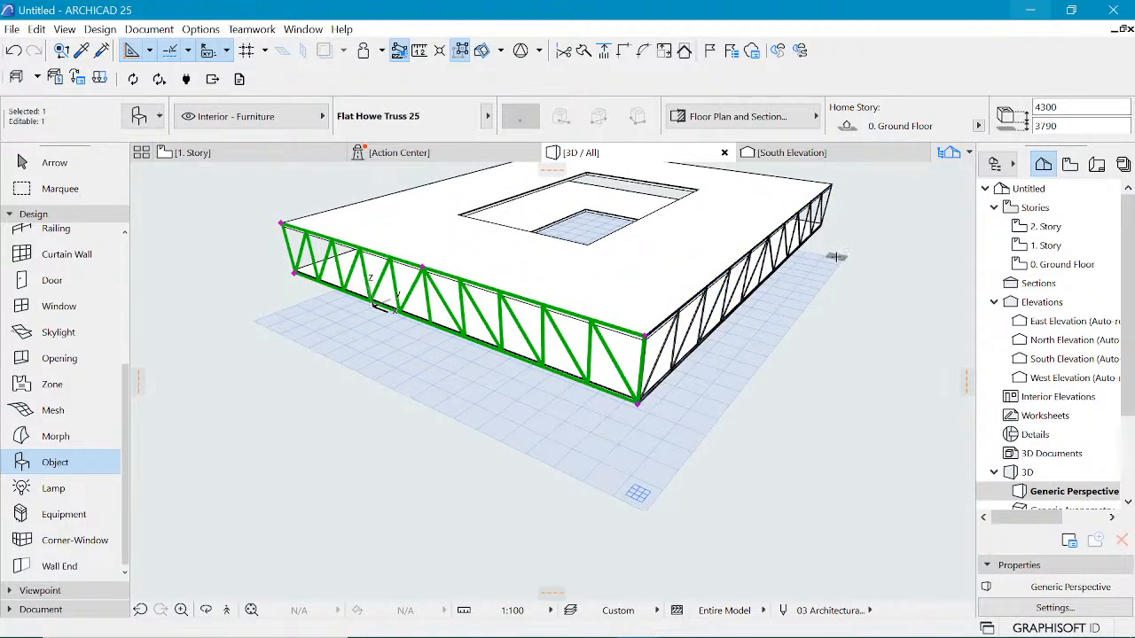
left_click(832, 232, "shift")
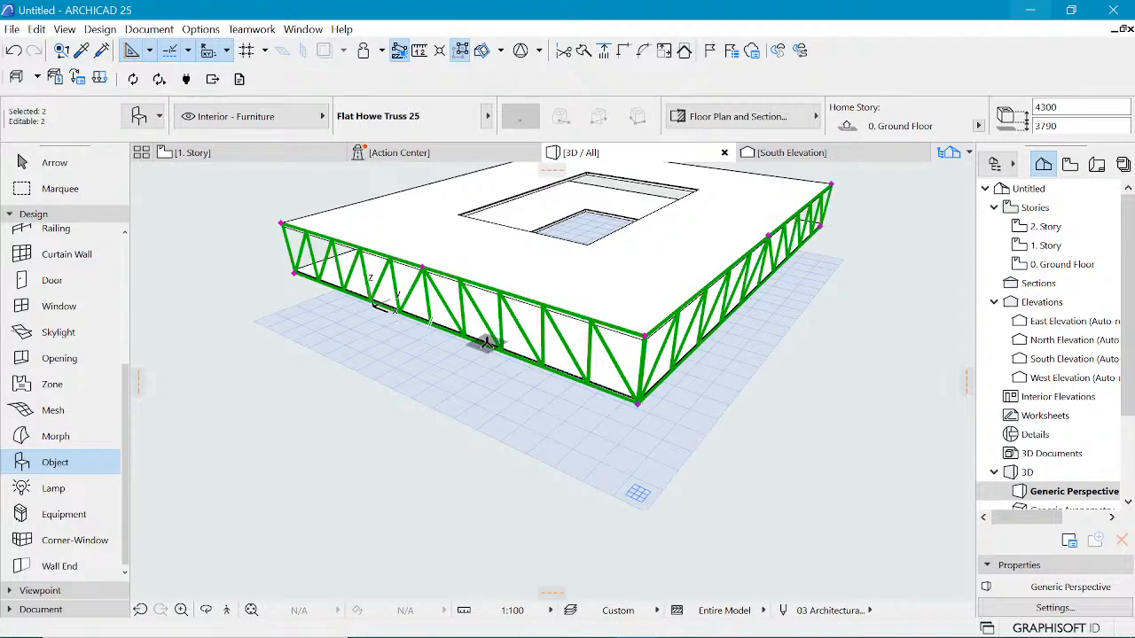
key("o")
left_click_drag(398, 344, 787, 367)
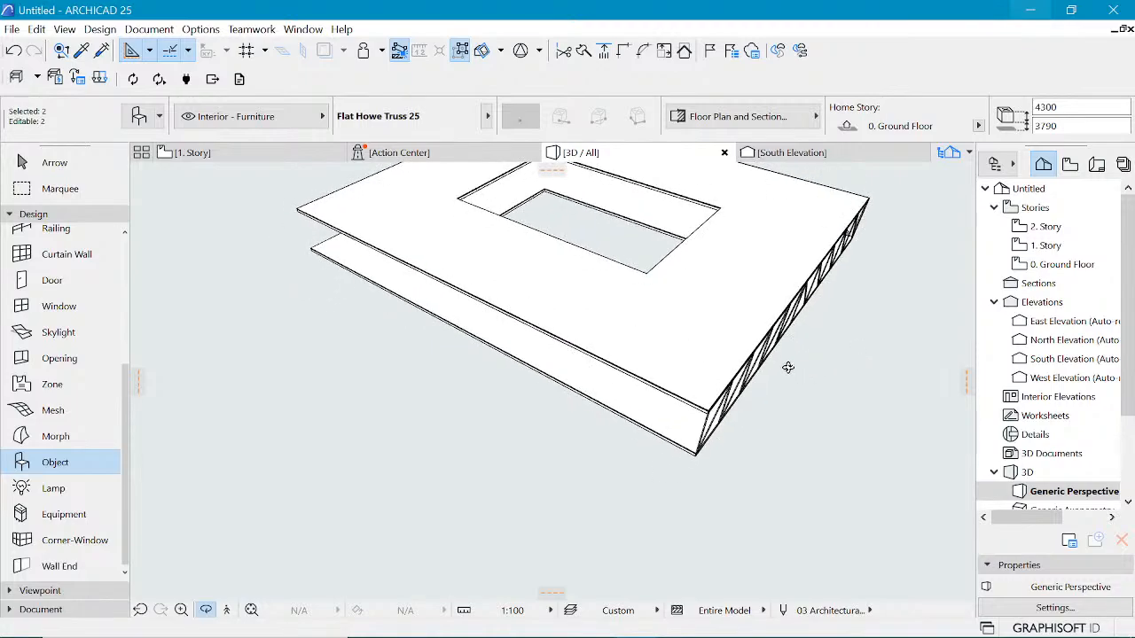
key("o")
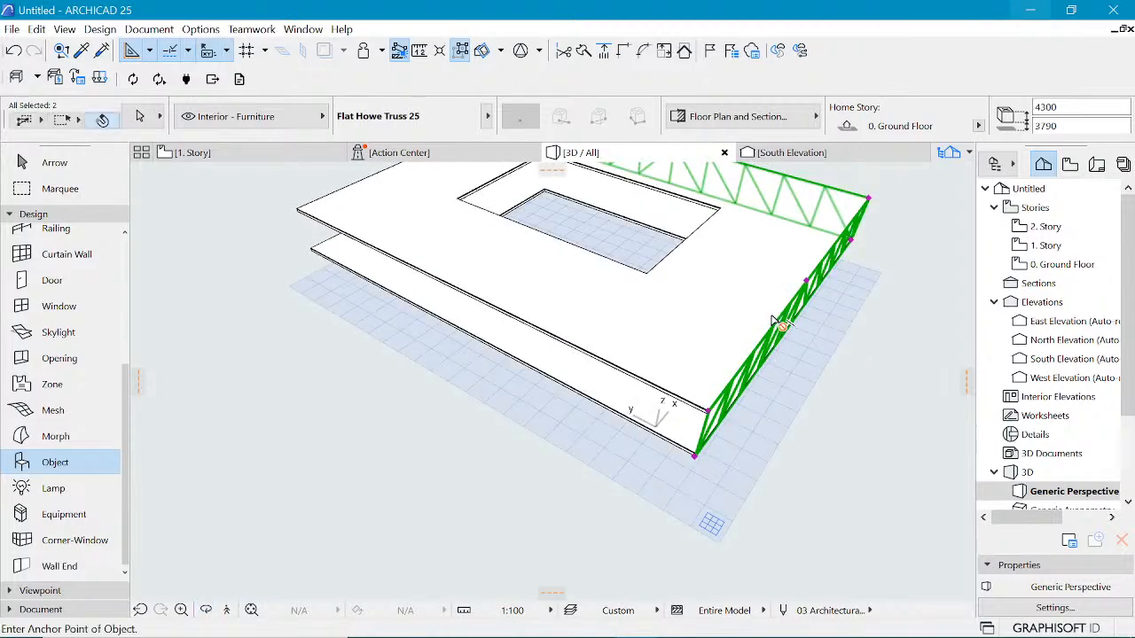
key("ctrl+shift+m")
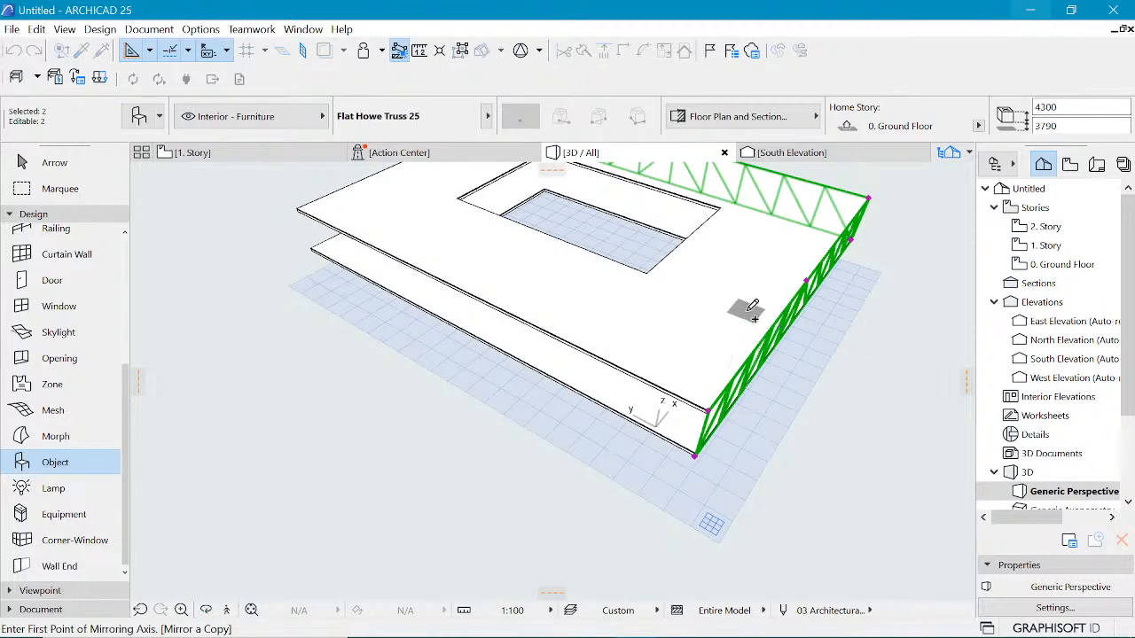
left_click(697, 454)
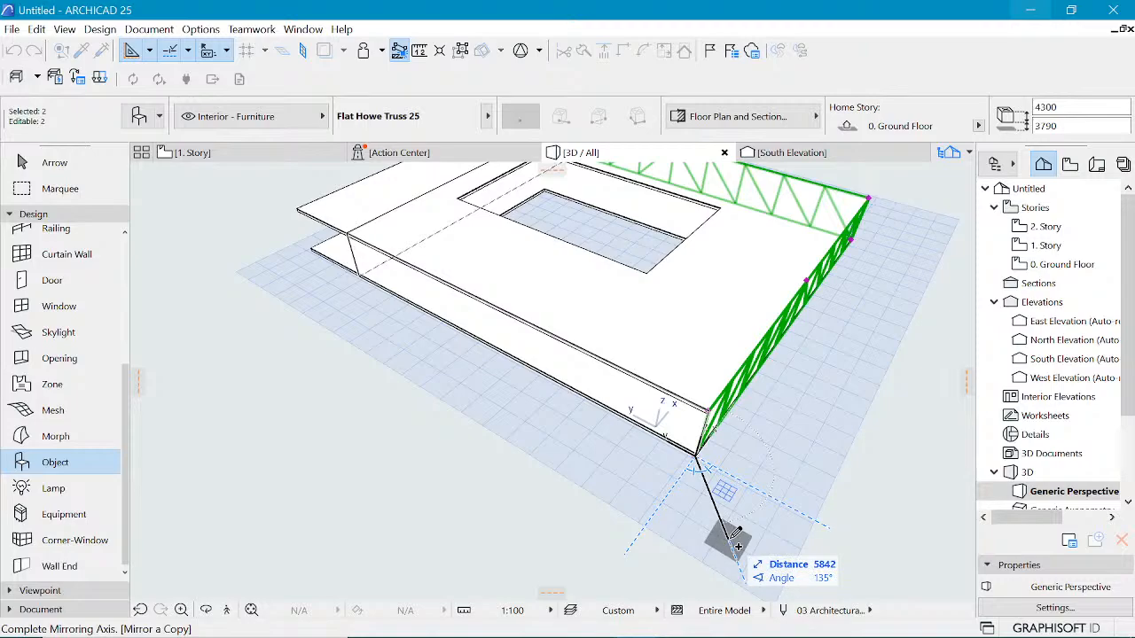
left_click(737, 547)
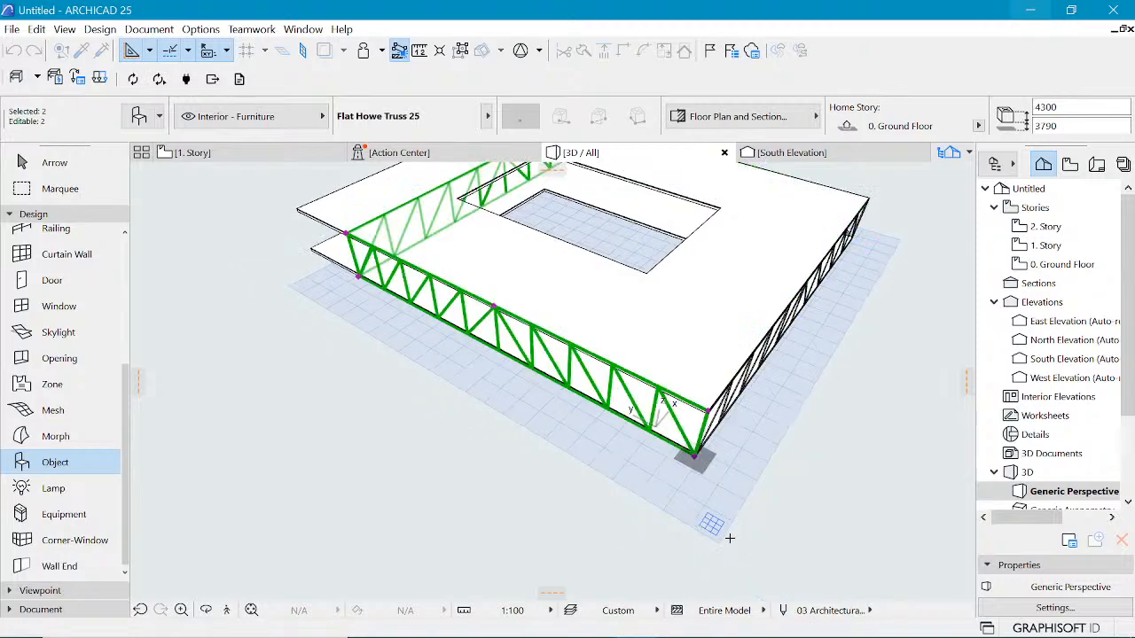
scroll(813, 493, "down", 3)
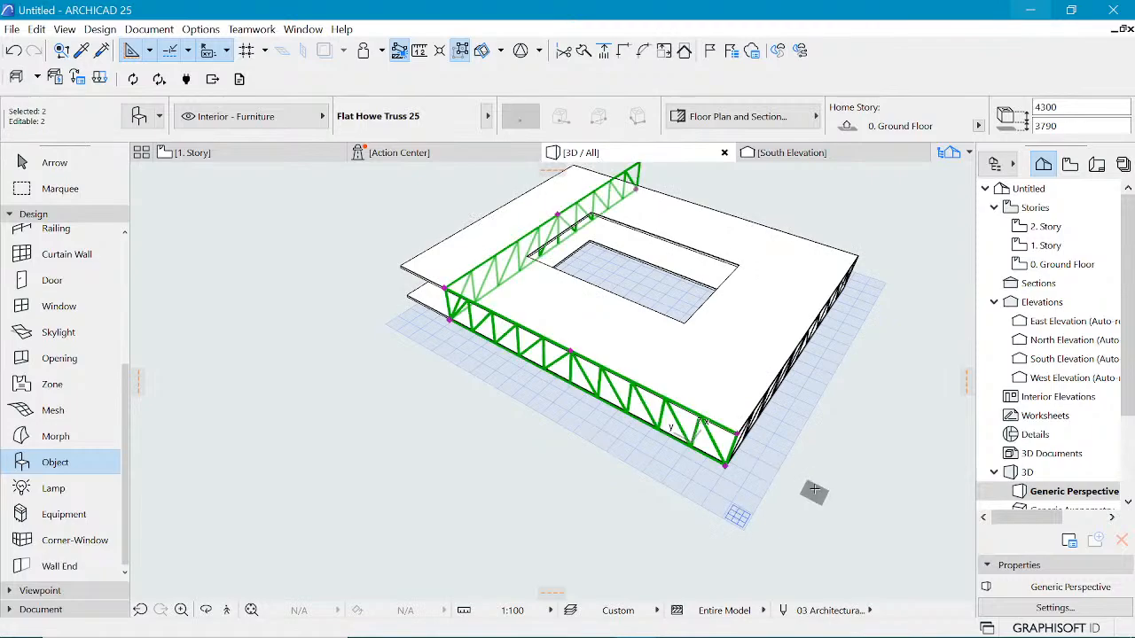
middle_click_drag(520, 329, 522, 331, "shift")
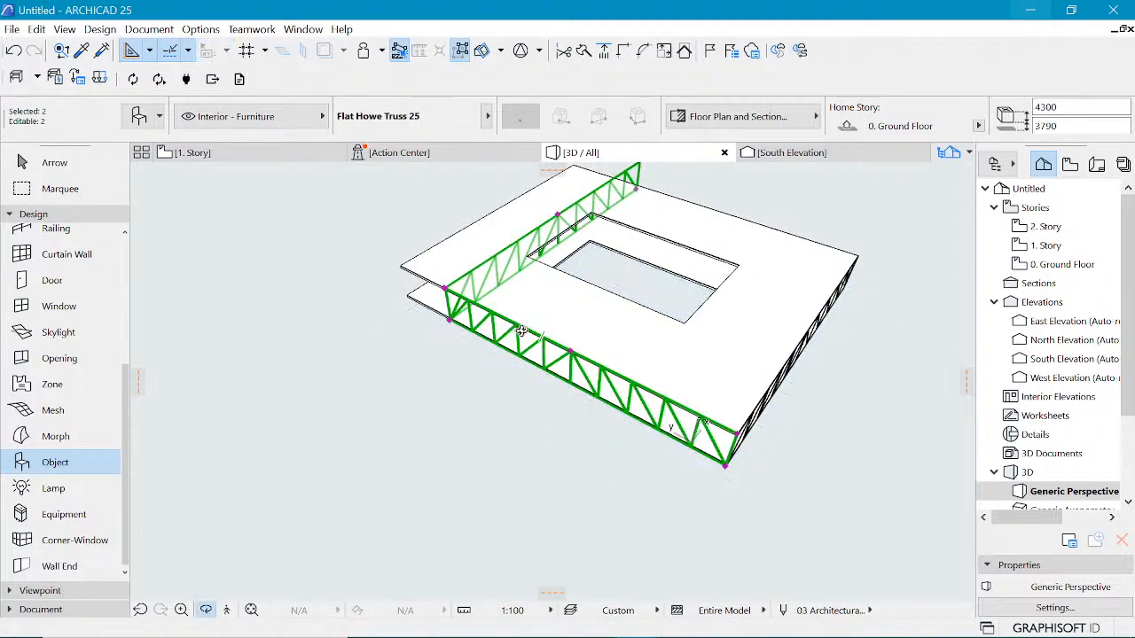
middle_click_drag(452, 319, 791, 312, "shift")
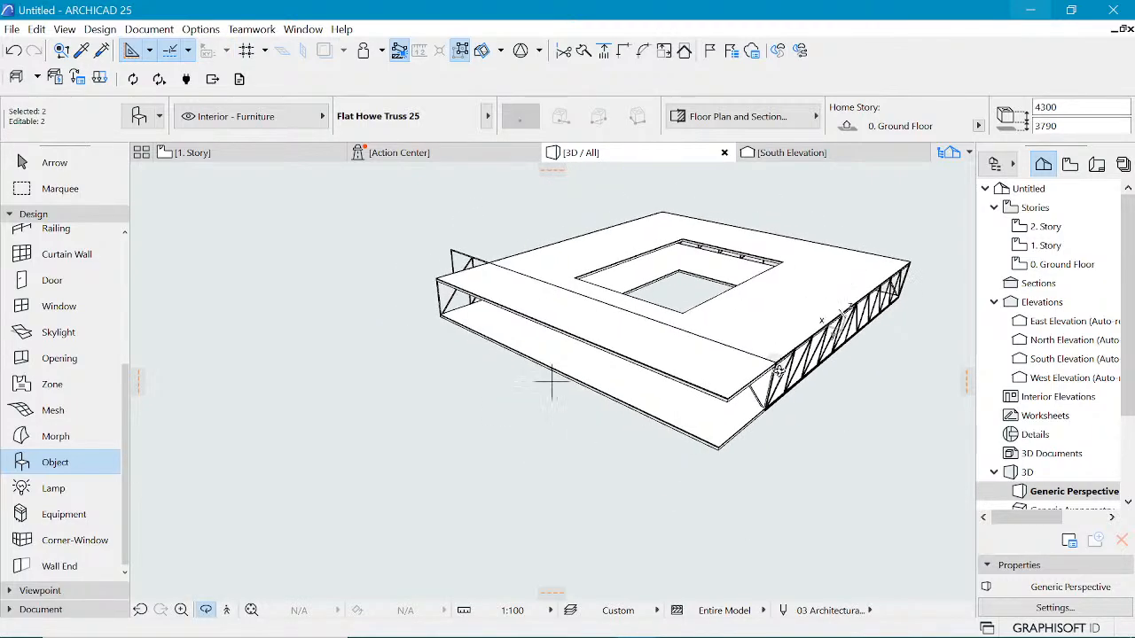
key("Escape")
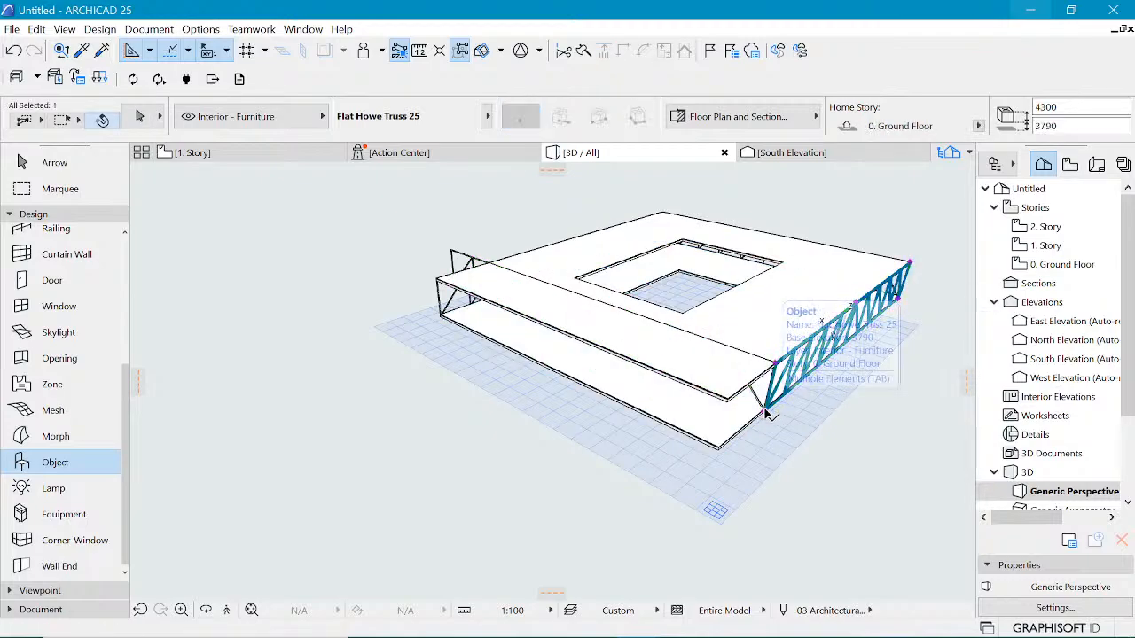
Step: Stretch the truss on the right slab edge so its end meets the front slab corner
left_click(768, 411, "shift")
left_click(765, 411)
left_click(718, 449)
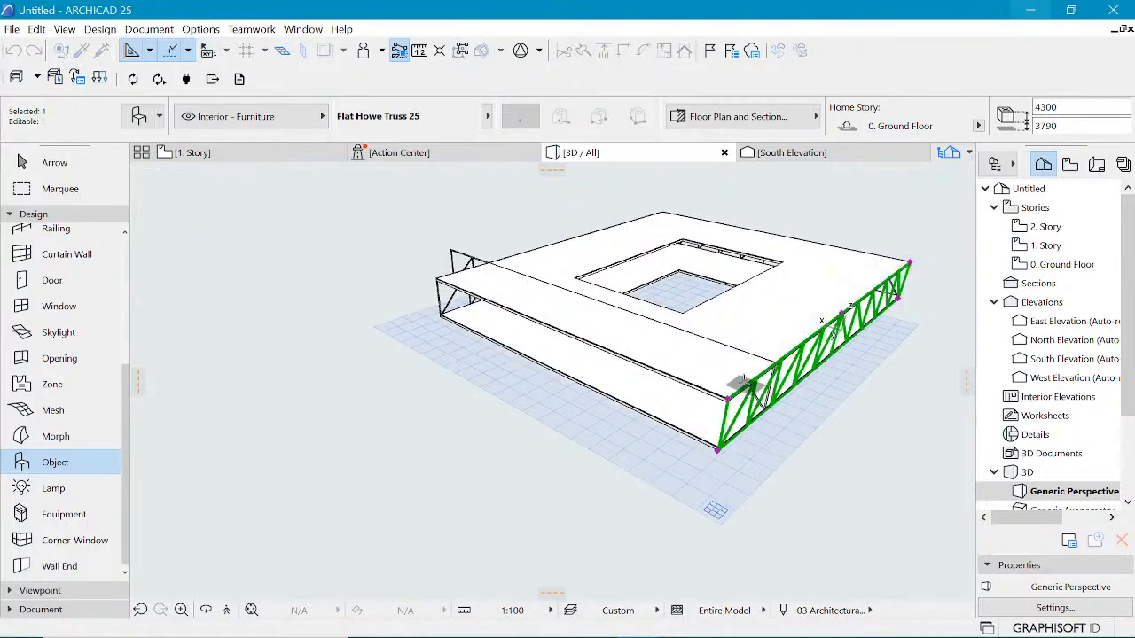
key("Escape")
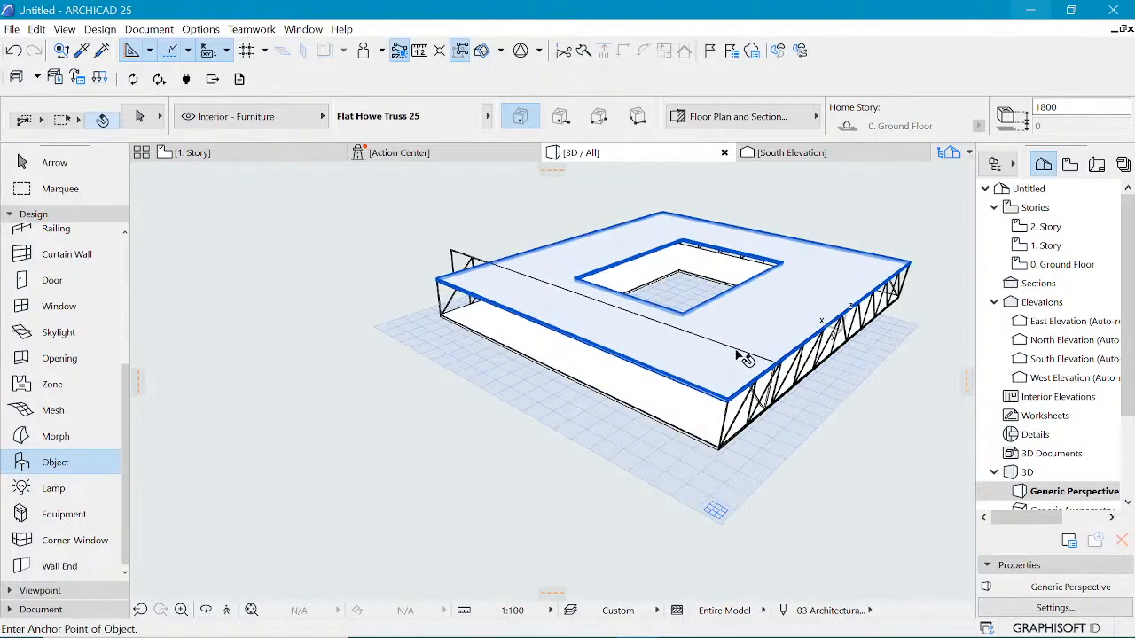
Step: Move the truss on the front-left edge so its end sits at the front slab corner
left_click(456, 257, "shift")
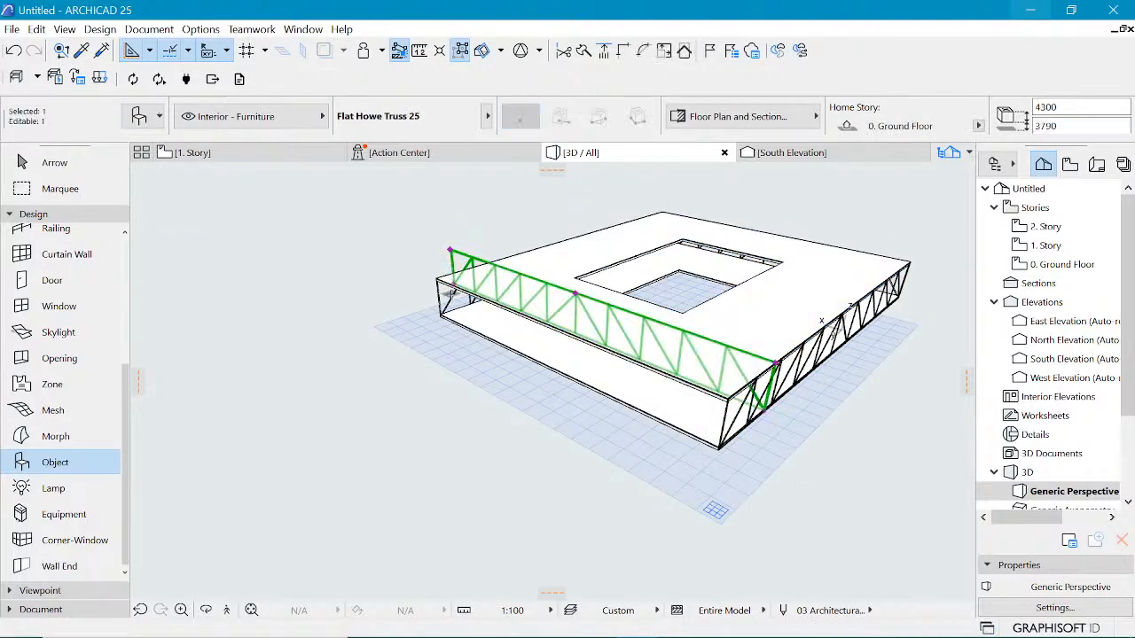
key("ctrl+d")
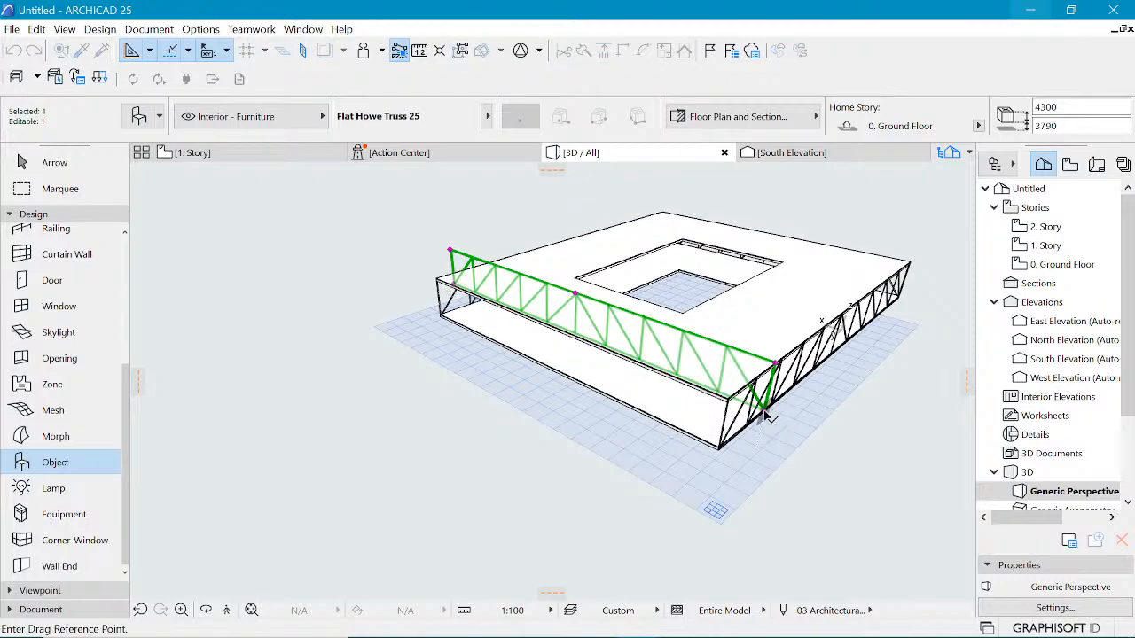
left_click(765, 413)
left_click(718, 448)
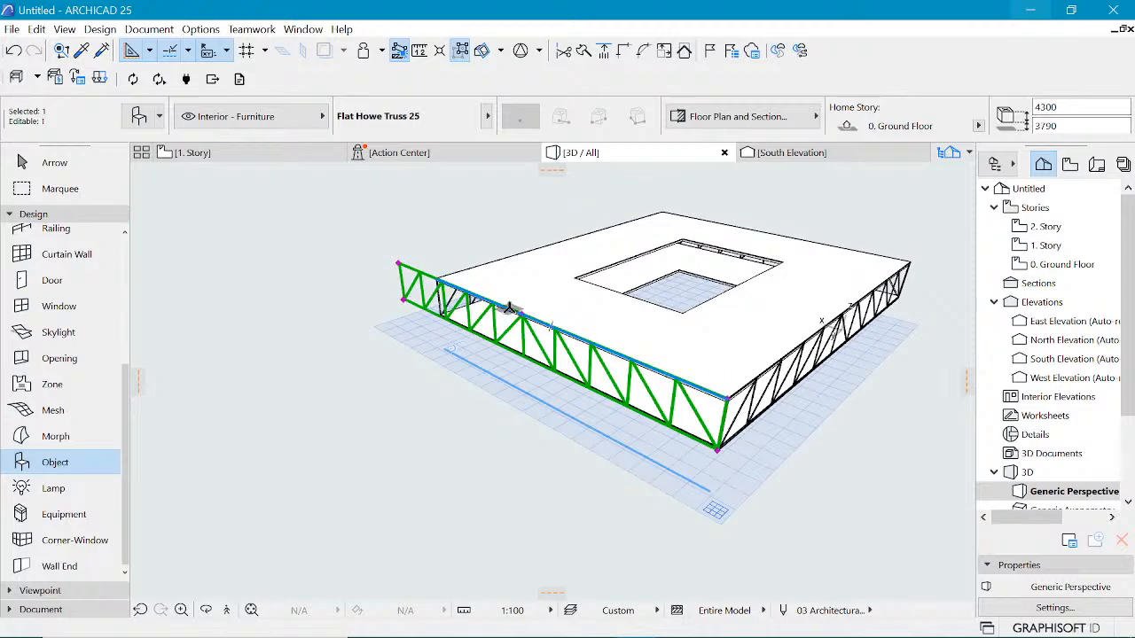
Step: Shorten the front-left truss to end at the opposite slab corner, about 33000 mm long
middle_click_drag(464, 296, 363, 339, "shift")
scroll(284, 373, "up", 1)
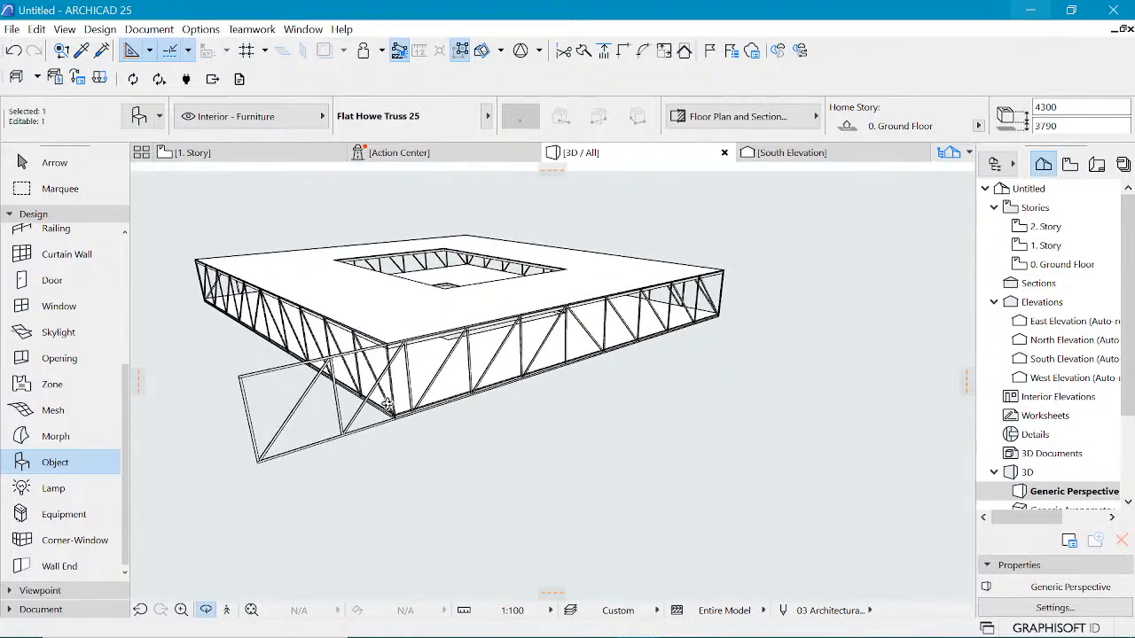
scroll(406, 362, "up", 2)
scroll(480, 390, "down", 1)
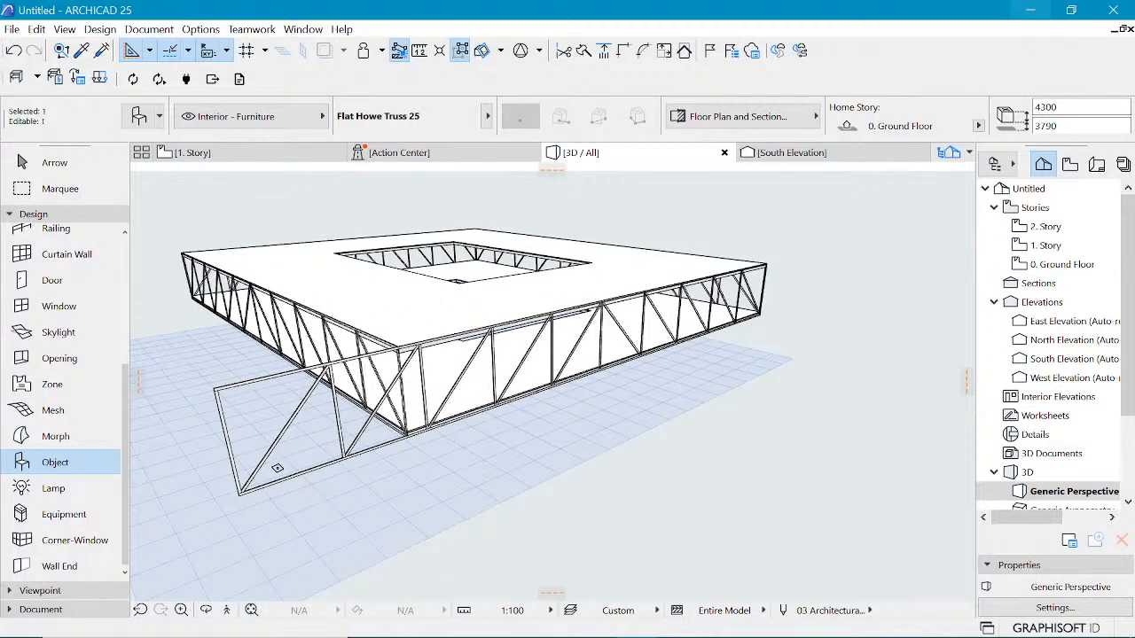
left_click(239, 492)
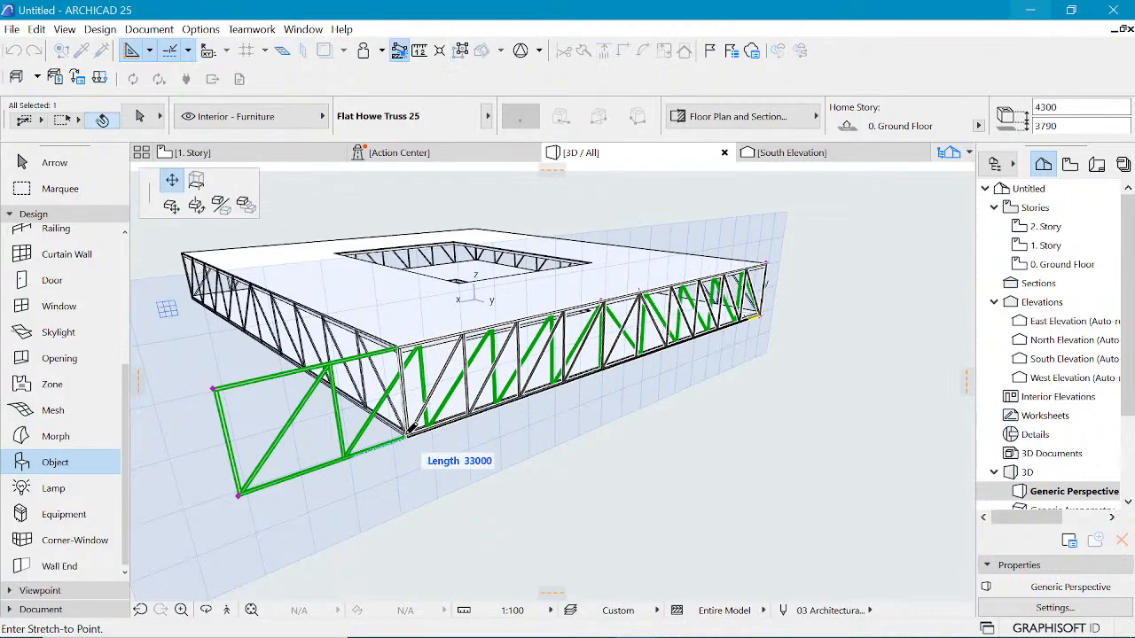
left_click(410, 431)
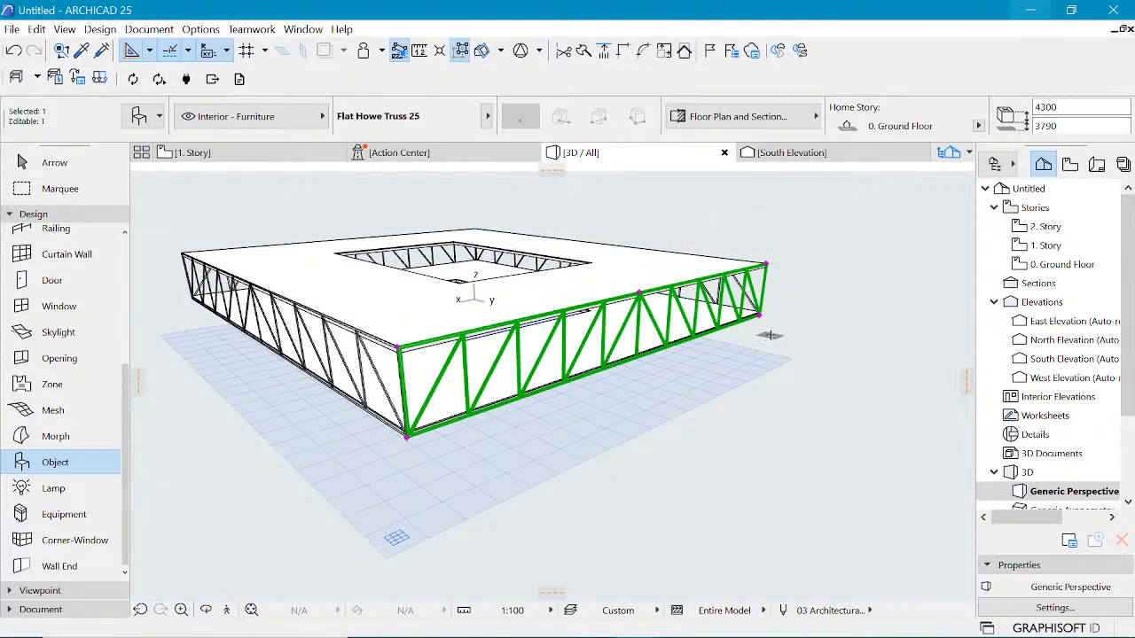
Step: Open the ground floor plan and draw a marquee around the whole slab outline
middle_click_drag(771, 336, 616, 356, "shift")
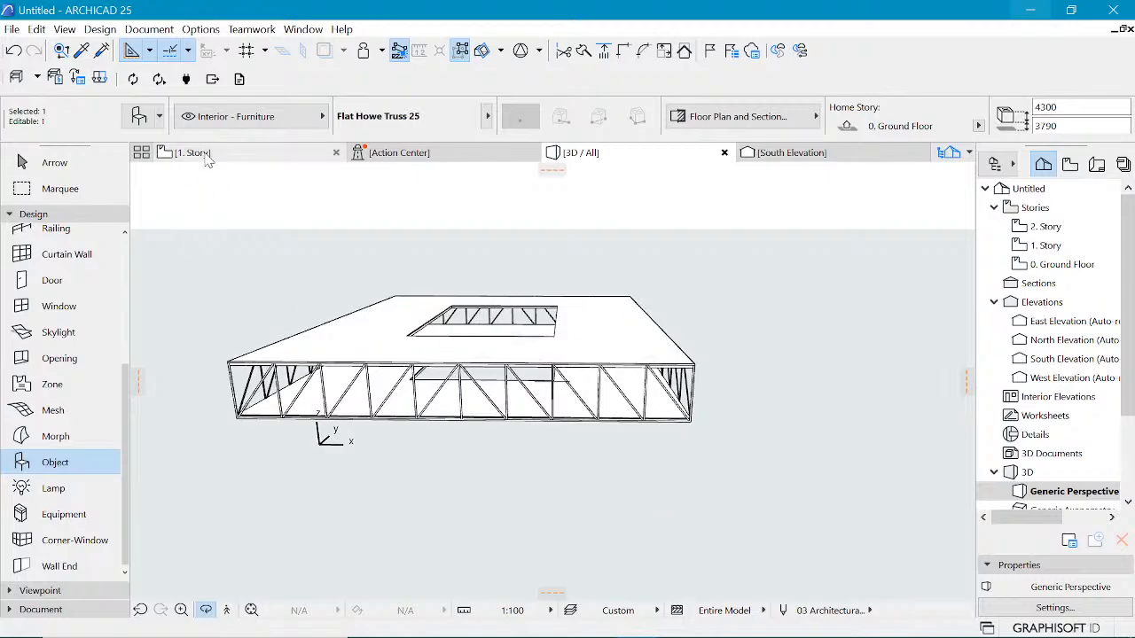
mouse_move(207, 158)
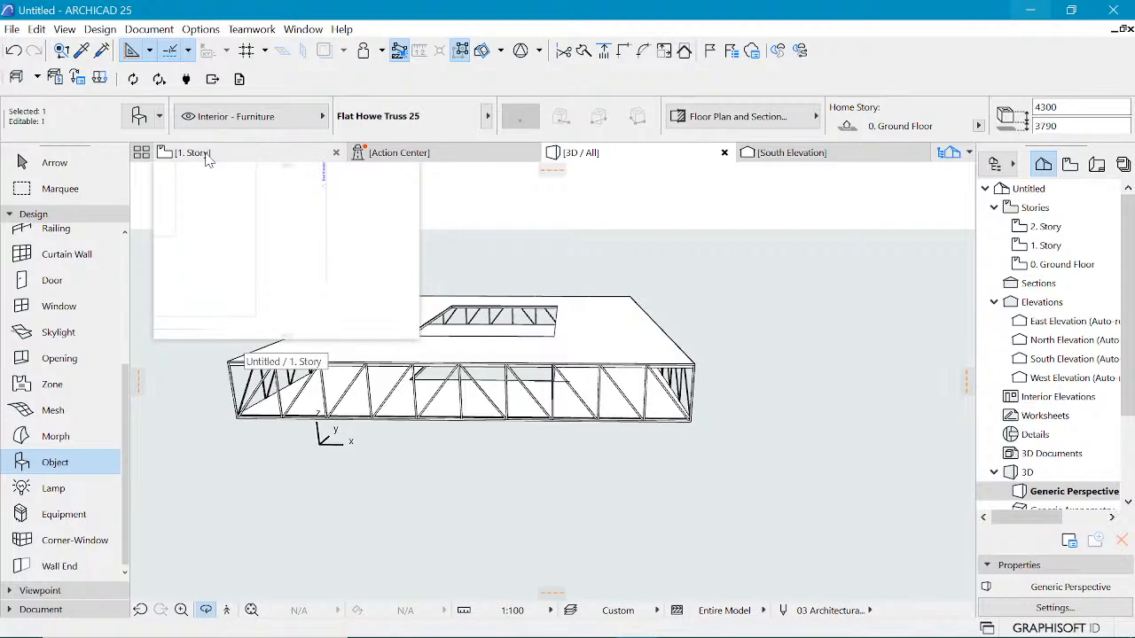
left_click(206, 155)
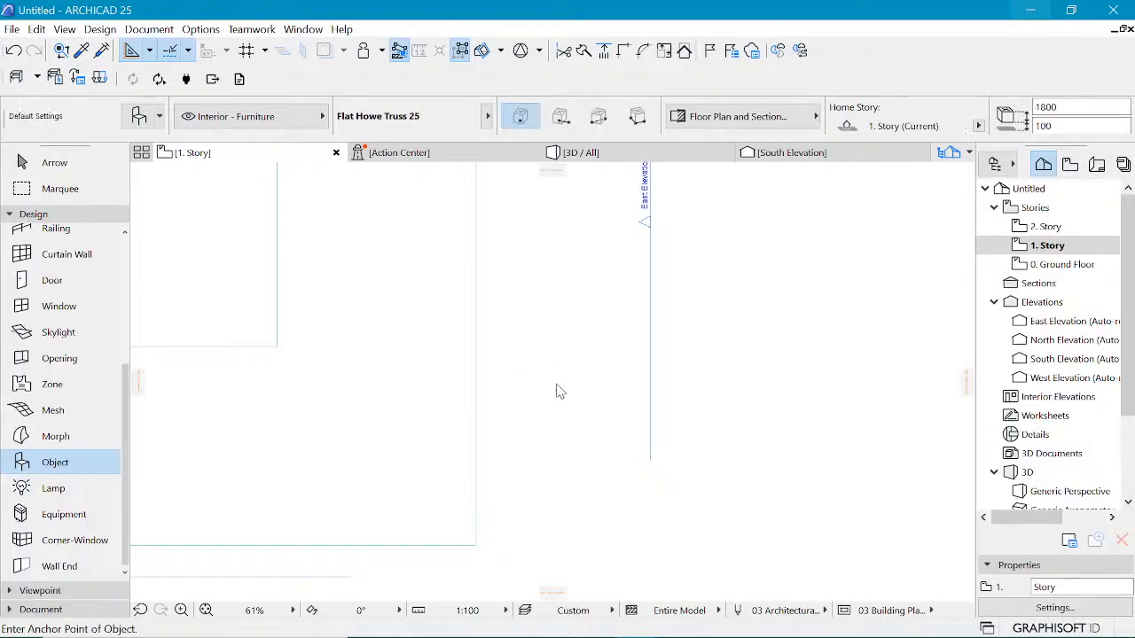
scroll(573, 404, "down", 5)
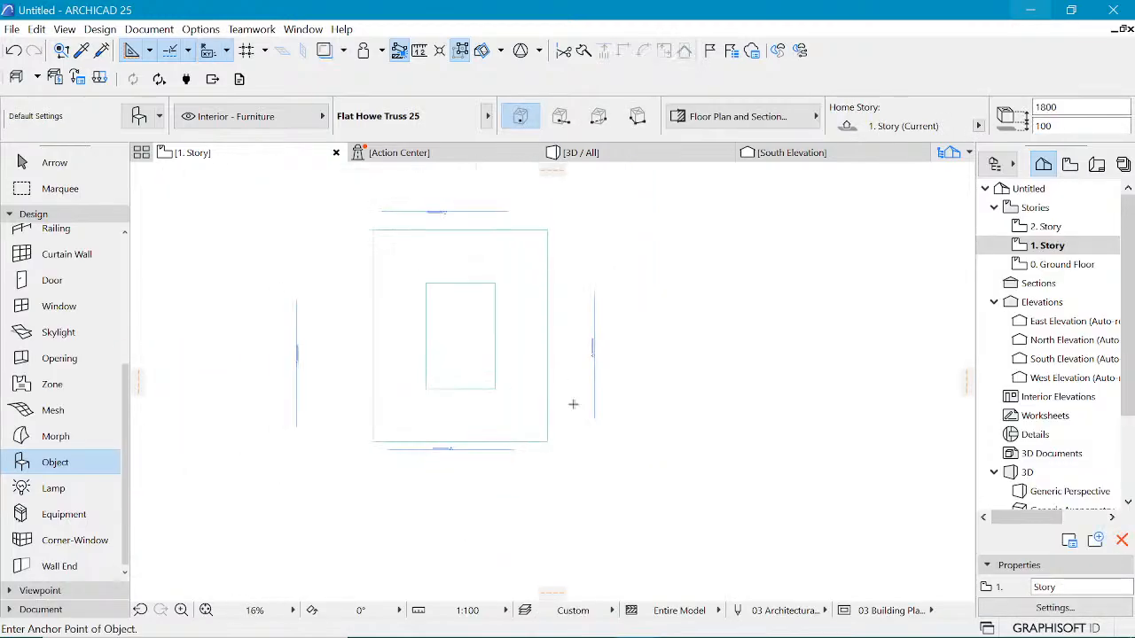
left_click(1078, 266)
double_click(1079, 267)
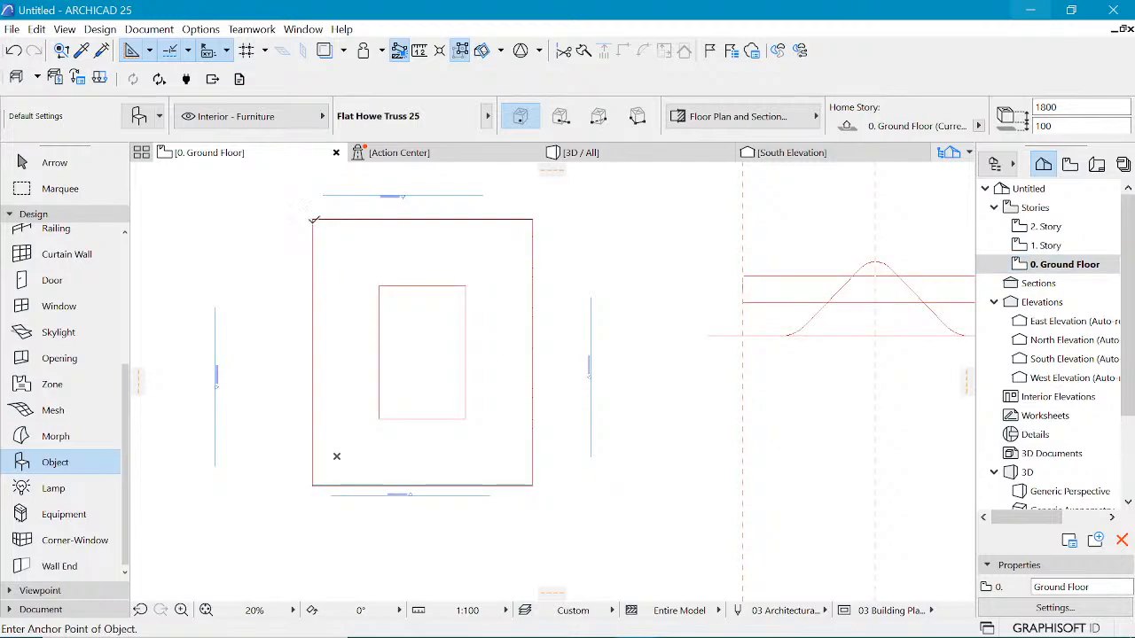
key("Escape")
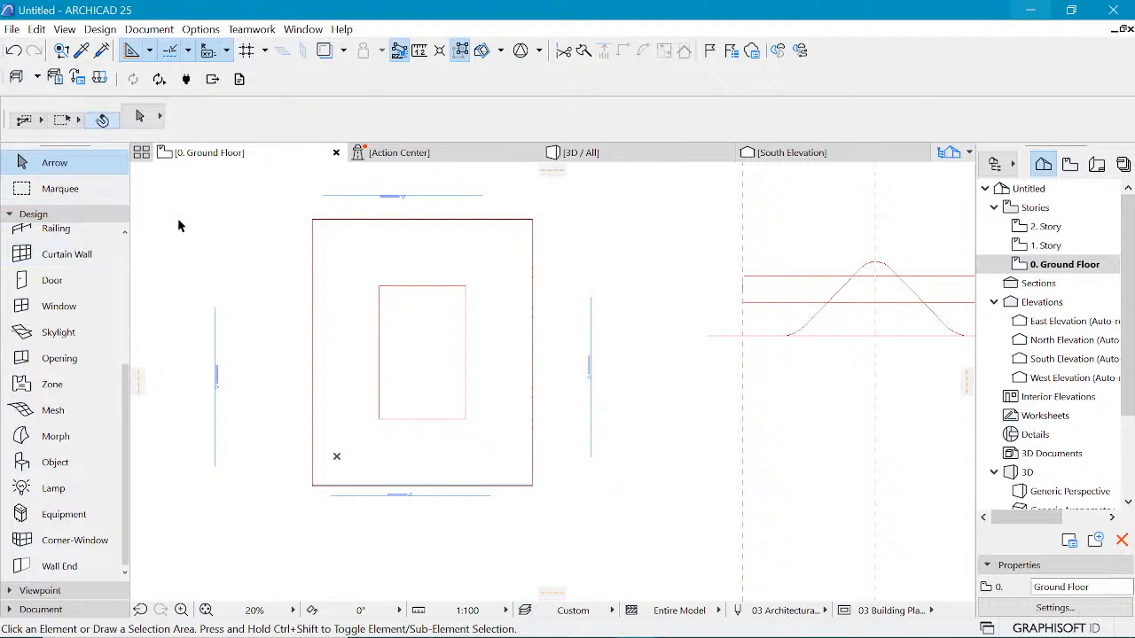
left_click(59, 189)
left_click(288, 209)
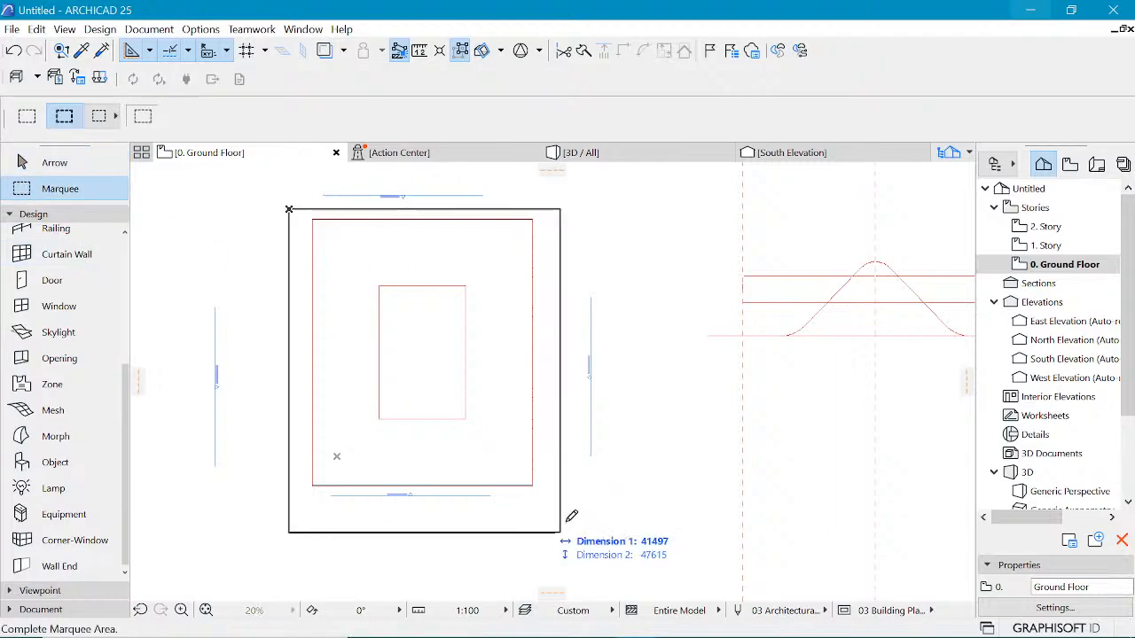
left_click(573, 507)
left_click(49, 214)
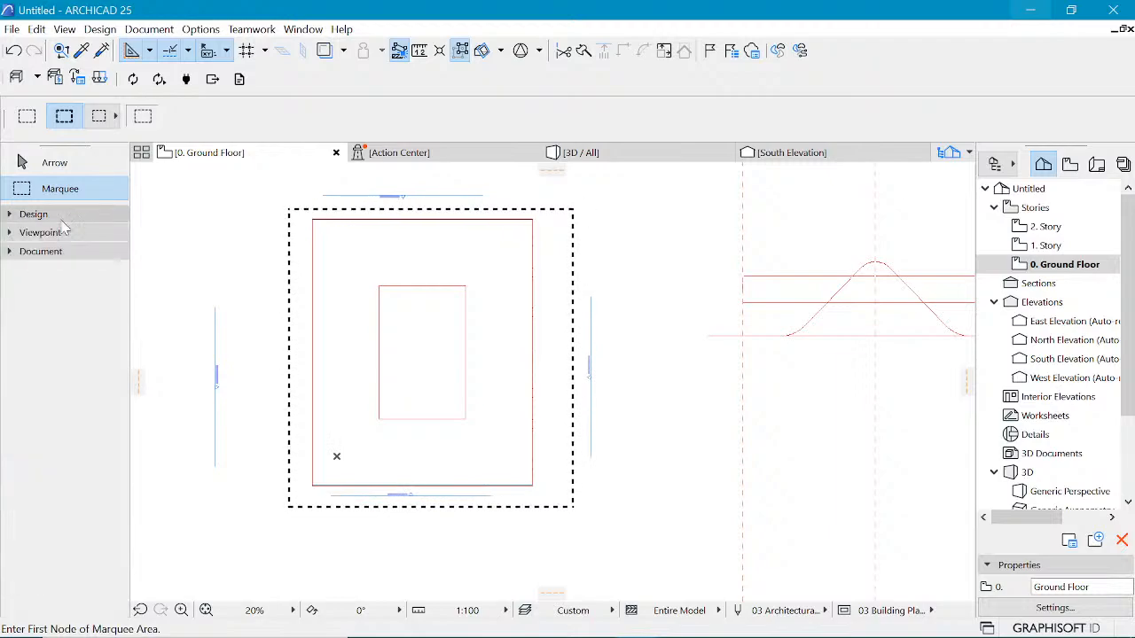
left_click(41, 254)
left_click(54, 513)
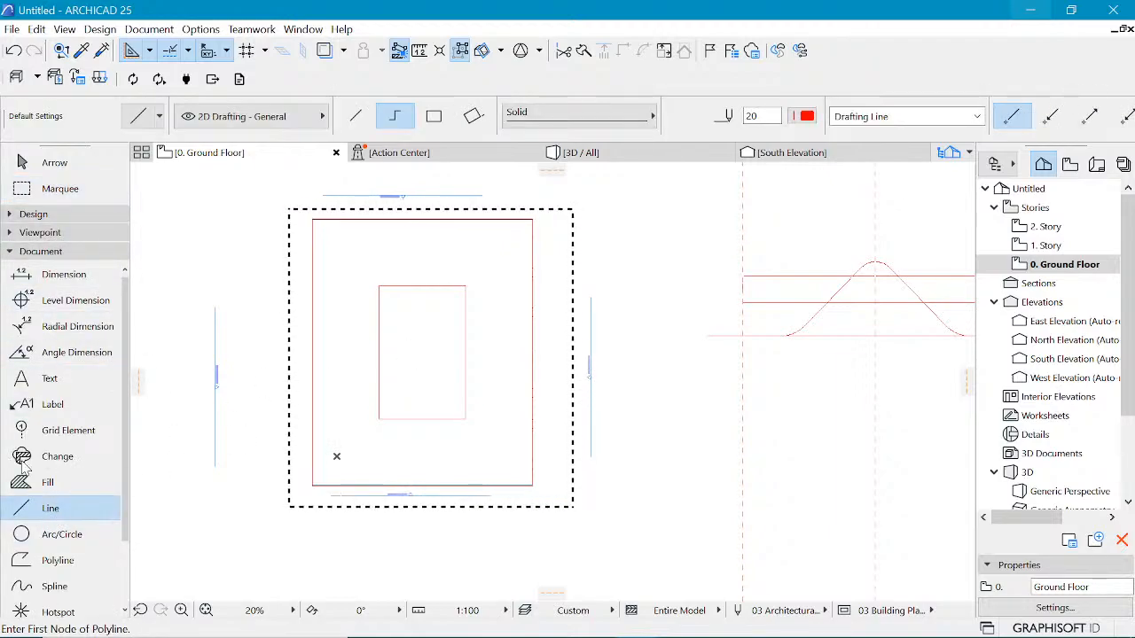
left_click(36, 564)
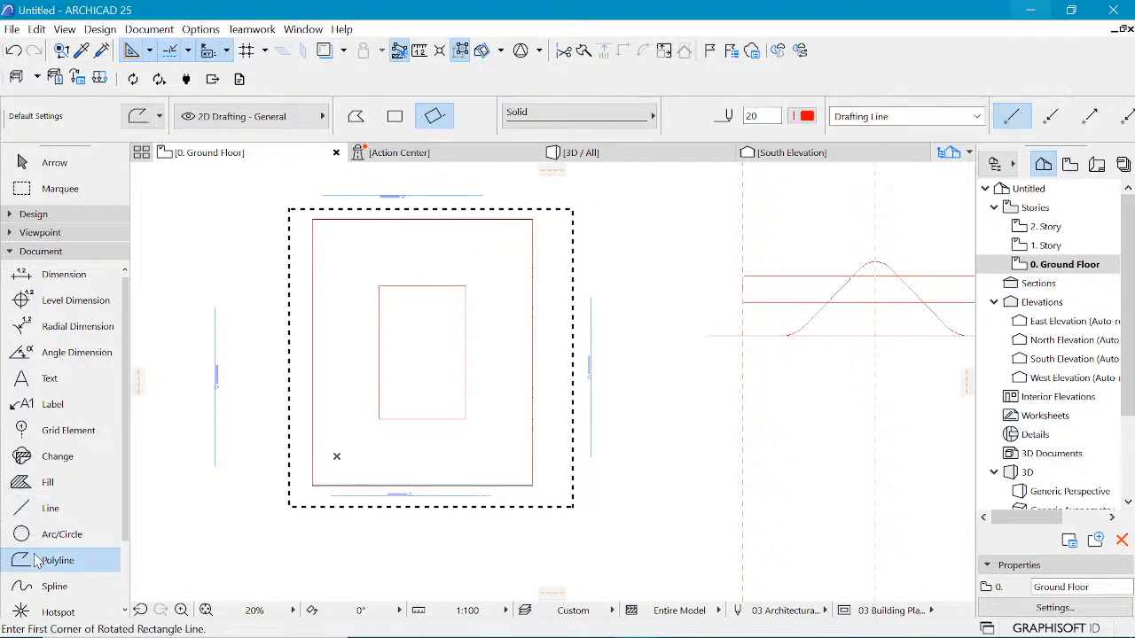
key("ctrl+a")
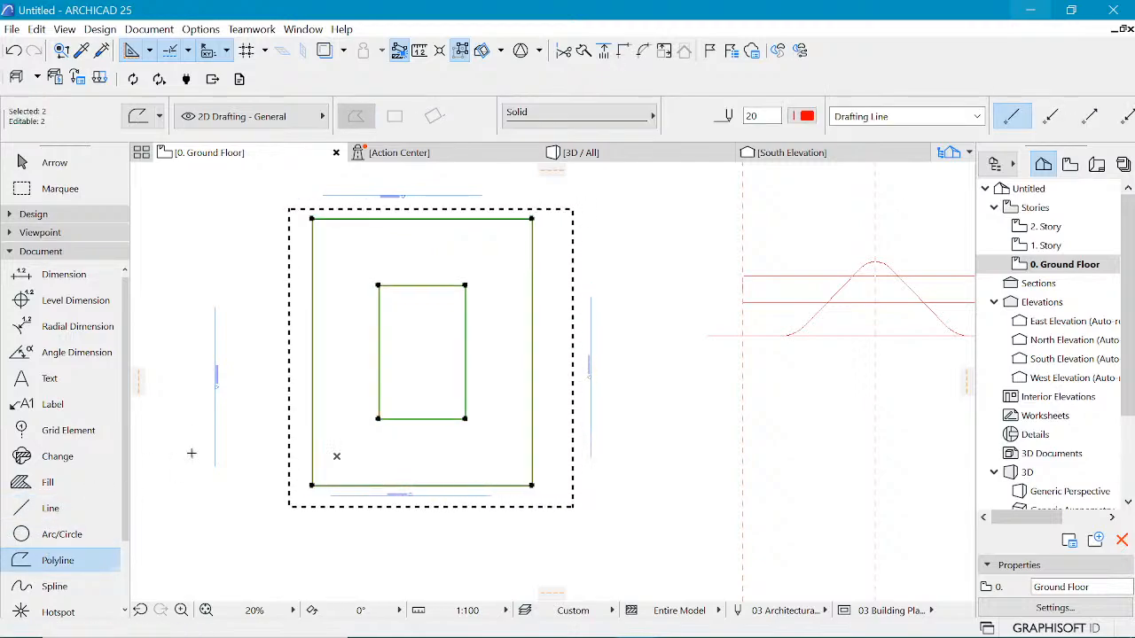
key("Escape")
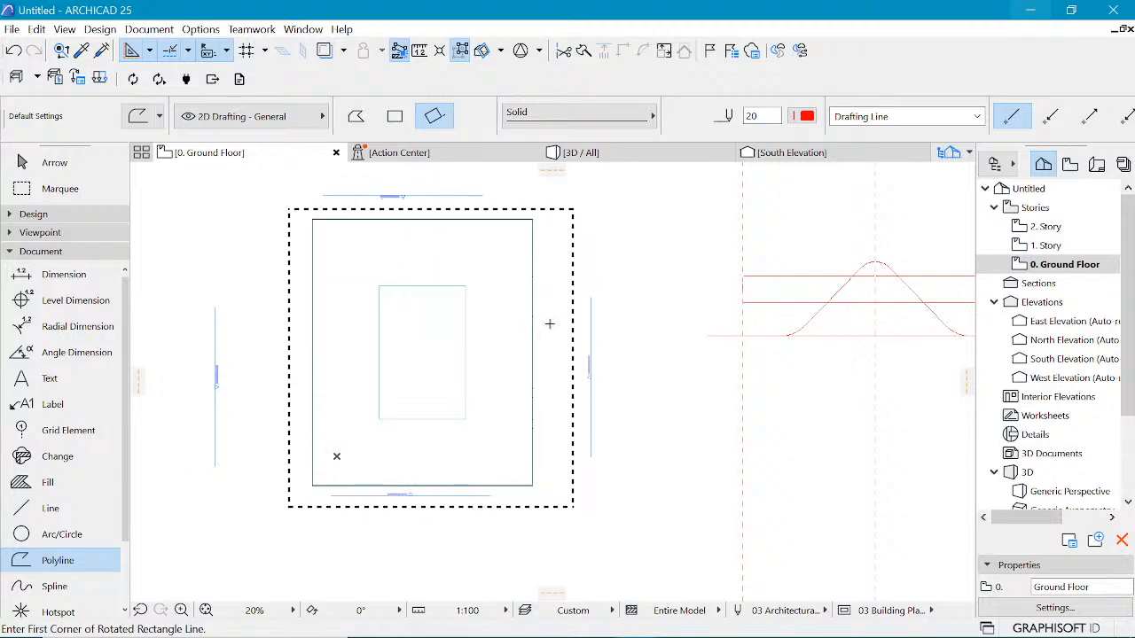
key("Escape")
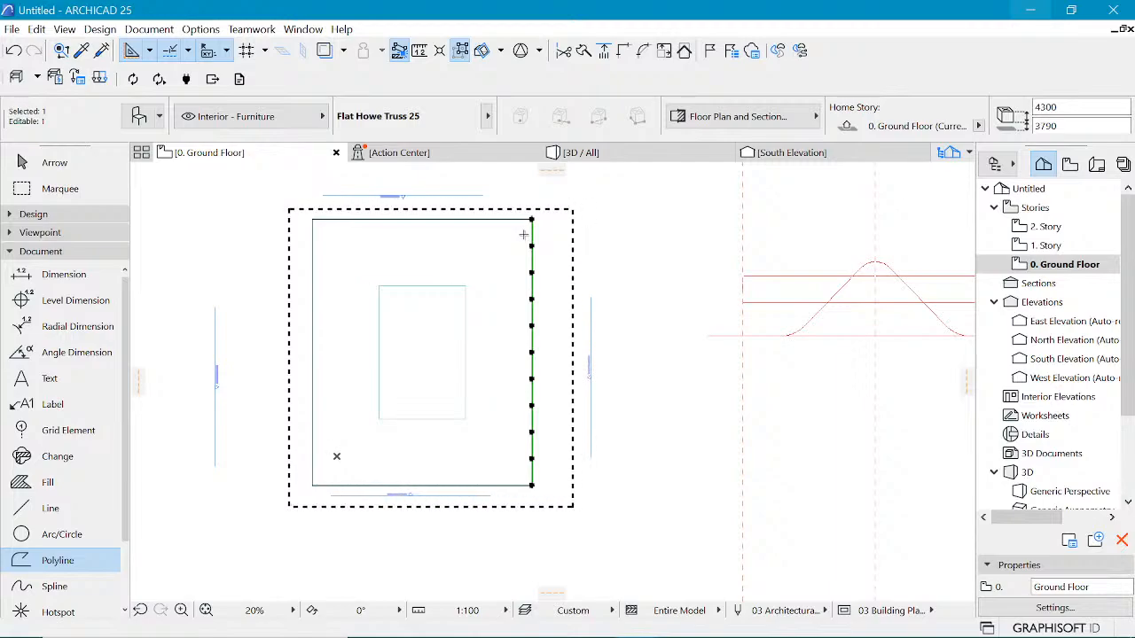
Step: Select the four edge trusses on the ground floor plan and move them to 1. Story
left_click(392, 220, "shift")
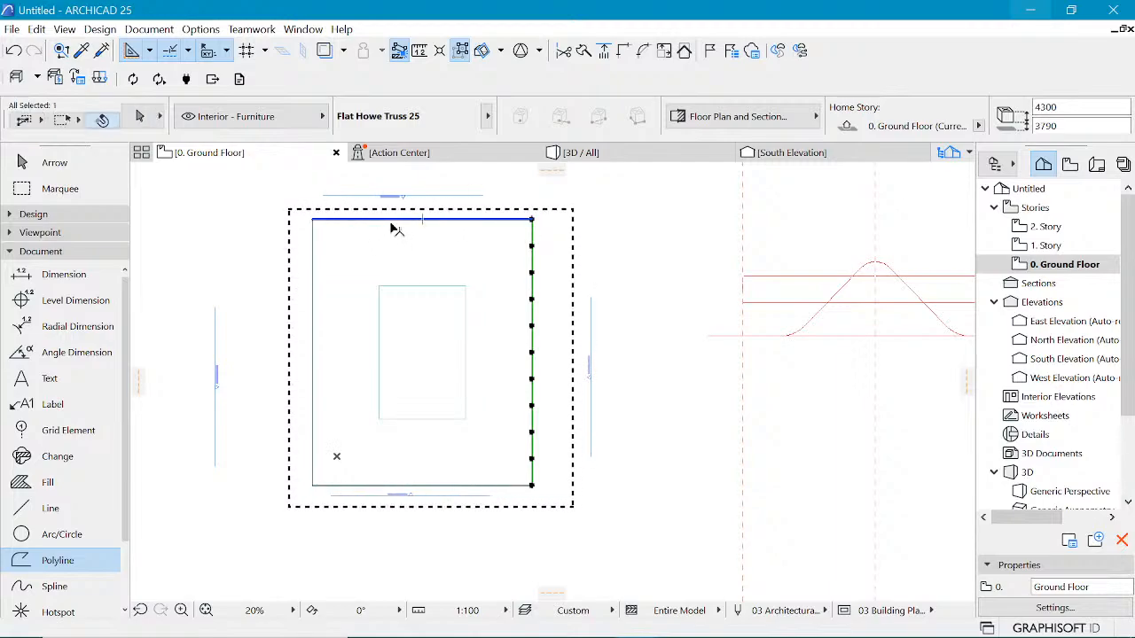
left_click(313, 286, "shift")
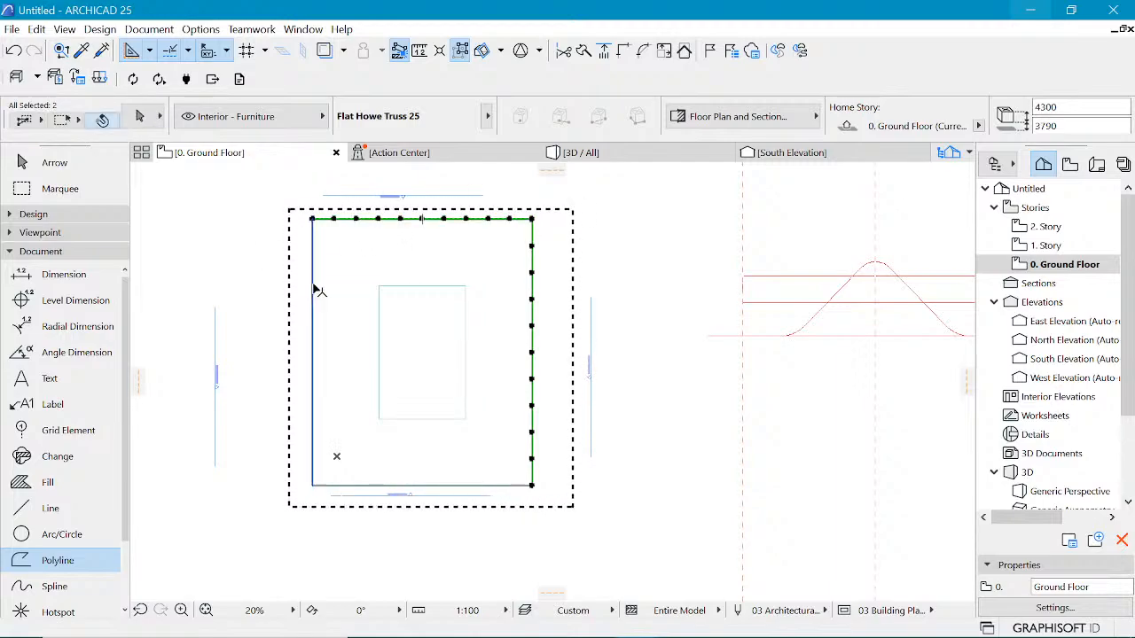
left_click(335, 487, "shift")
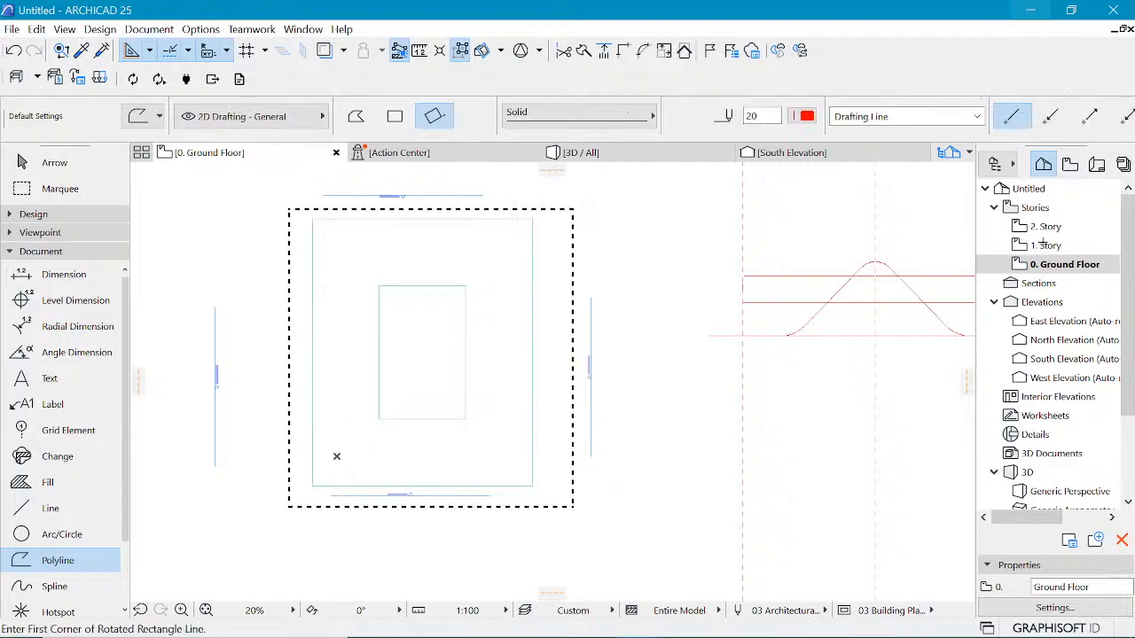
Step: On the 1. Story plan, lengthen the South Elevation marker line to extend beyond both sides of the building
left_click(1045, 245)
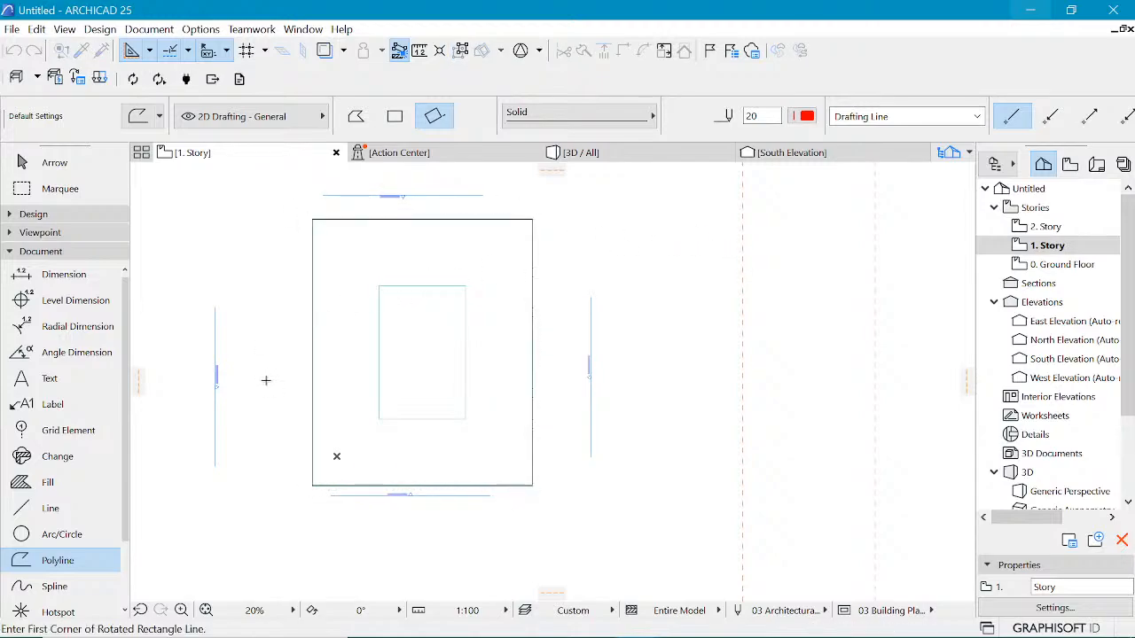
left_click(392, 497, "shift")
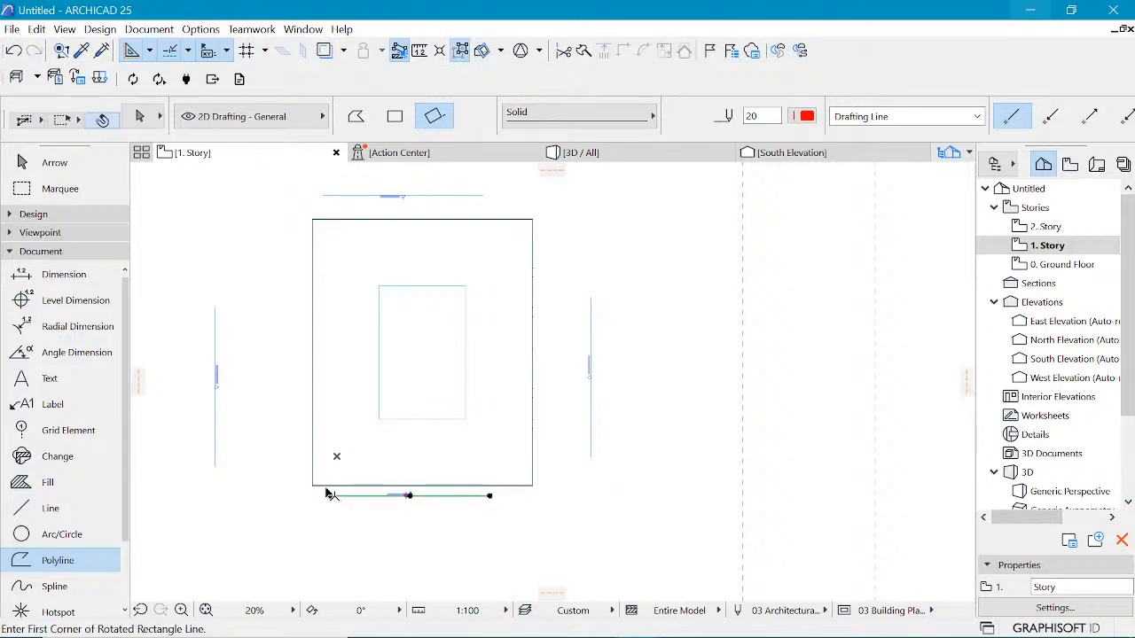
left_click(329, 495)
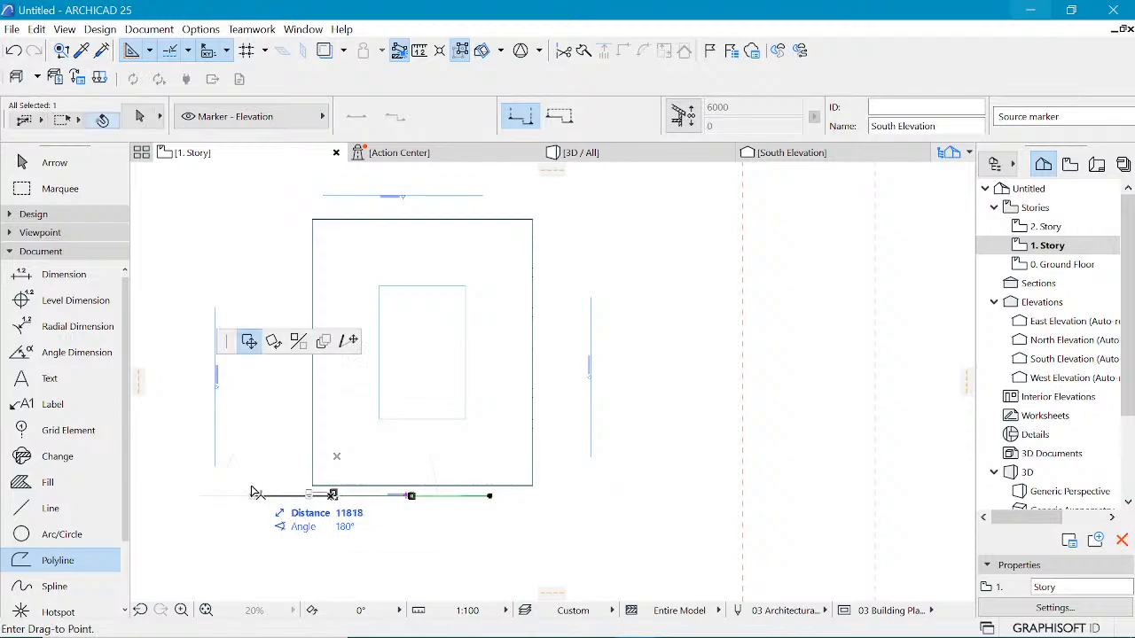
left_click(270, 181)
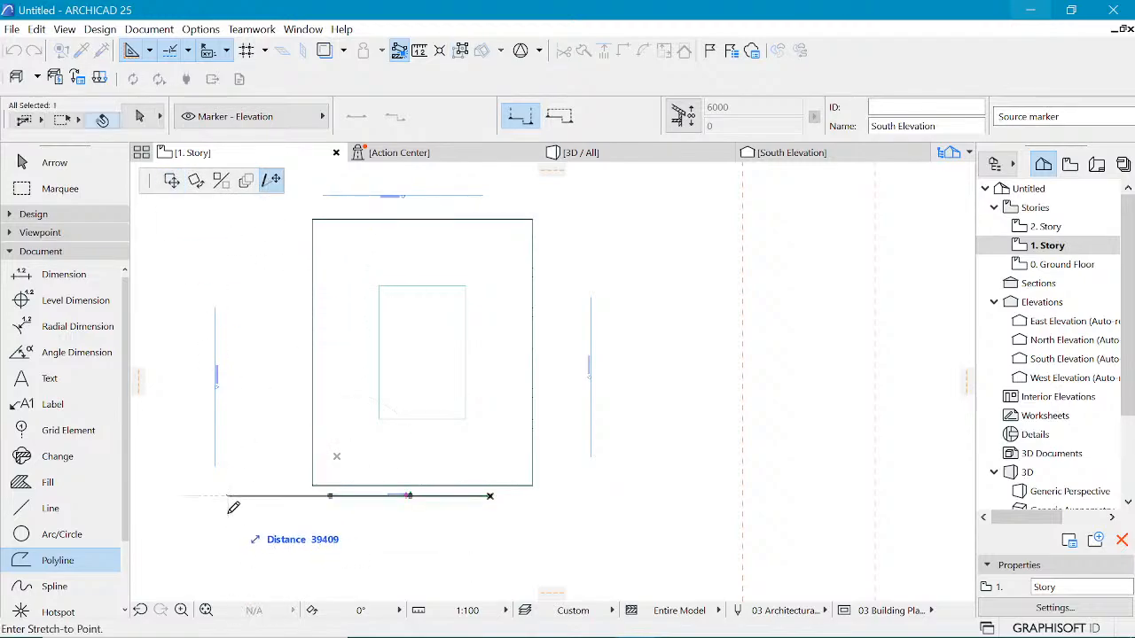
left_click(233, 507)
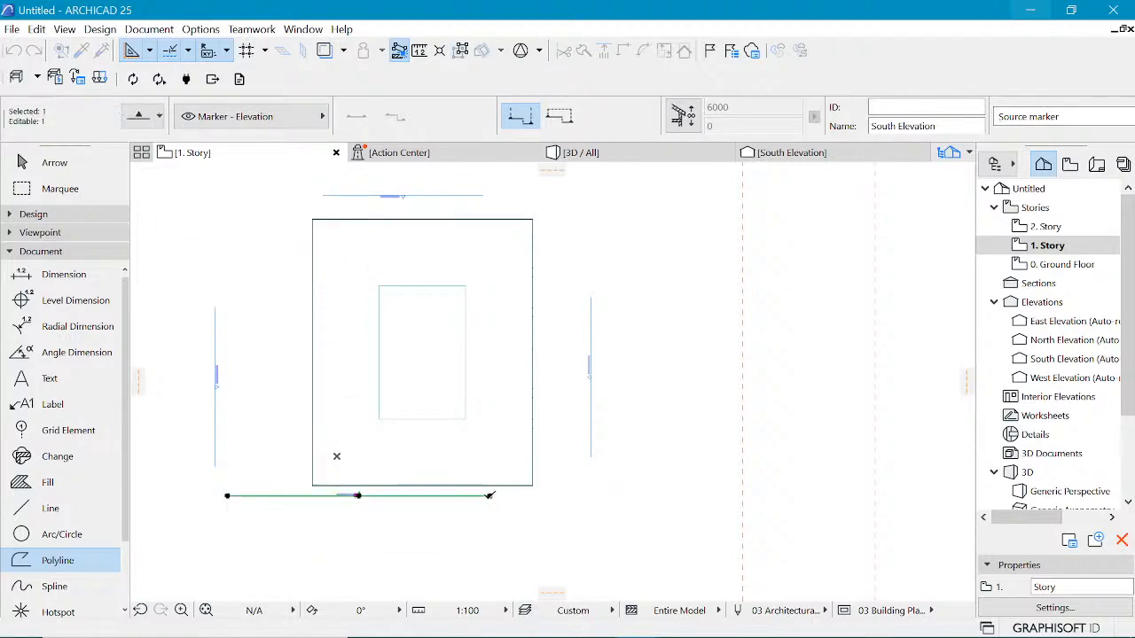
left_click(489, 495)
left_click(587, 493)
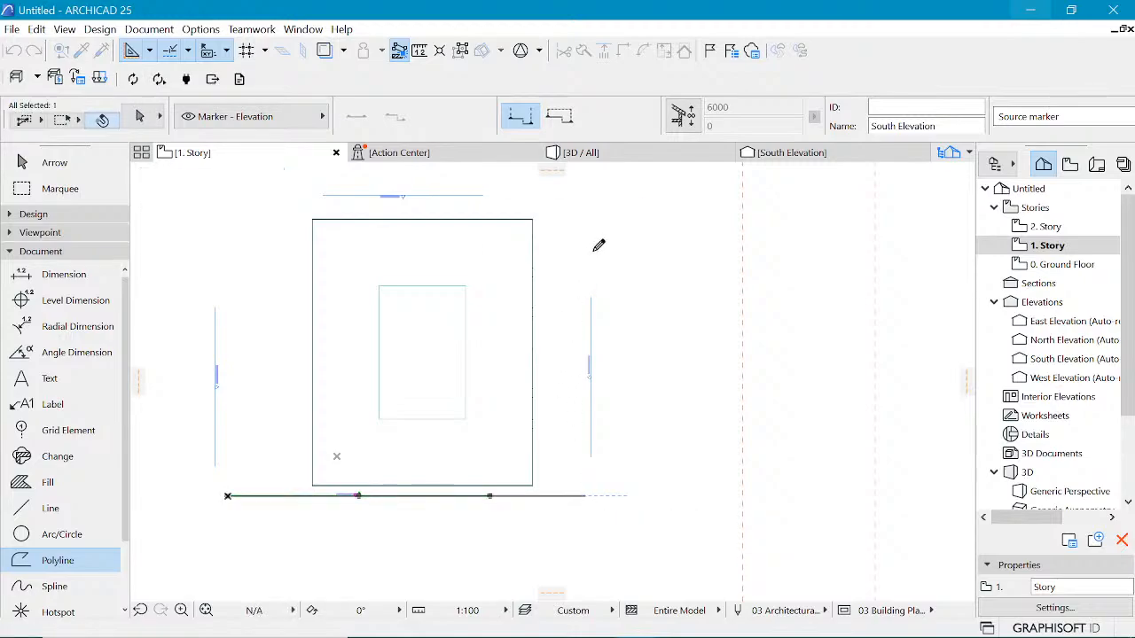
Step: Open the South Elevation and move the selected upper trusses down 5000 mm
right_click(603, 219)
left_click(647, 271)
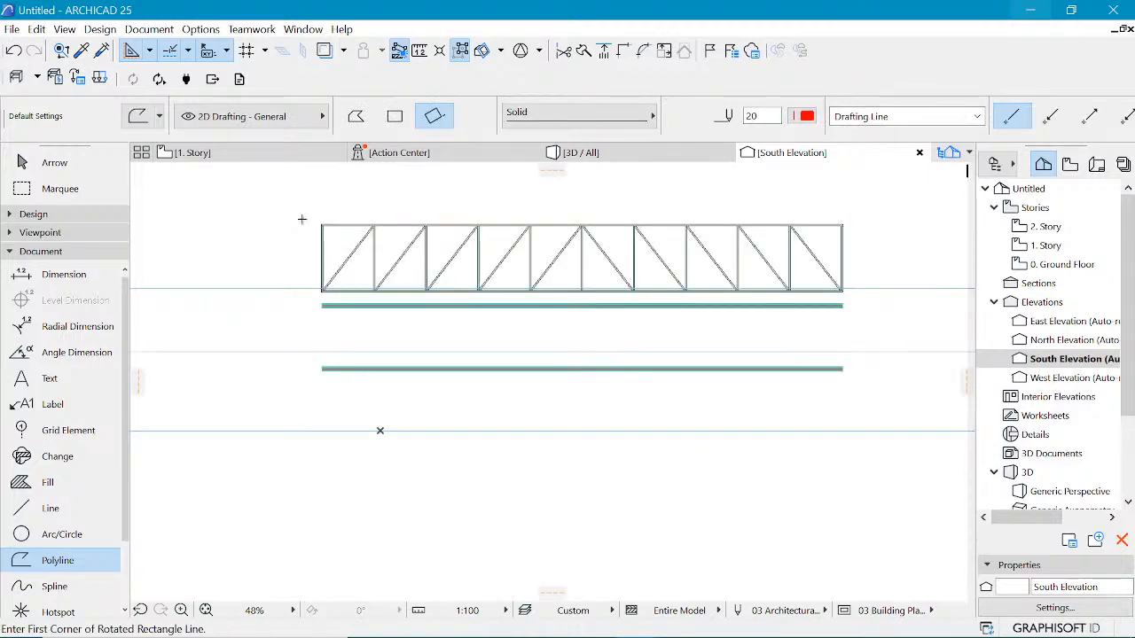
key("Escape")
left_click(259, 203)
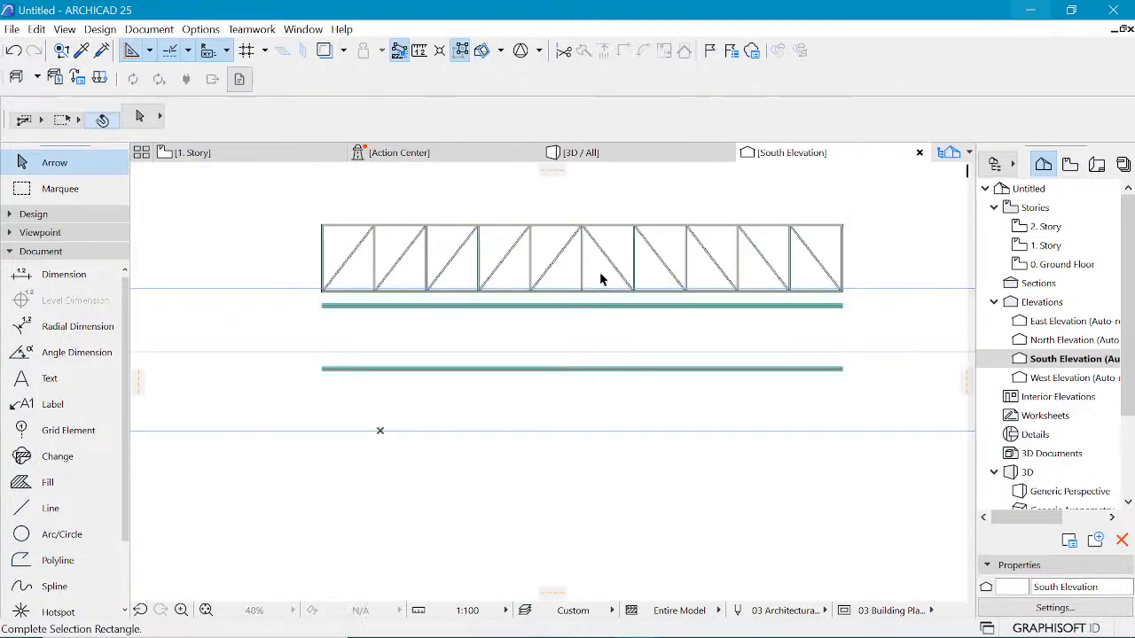
left_click(897, 297)
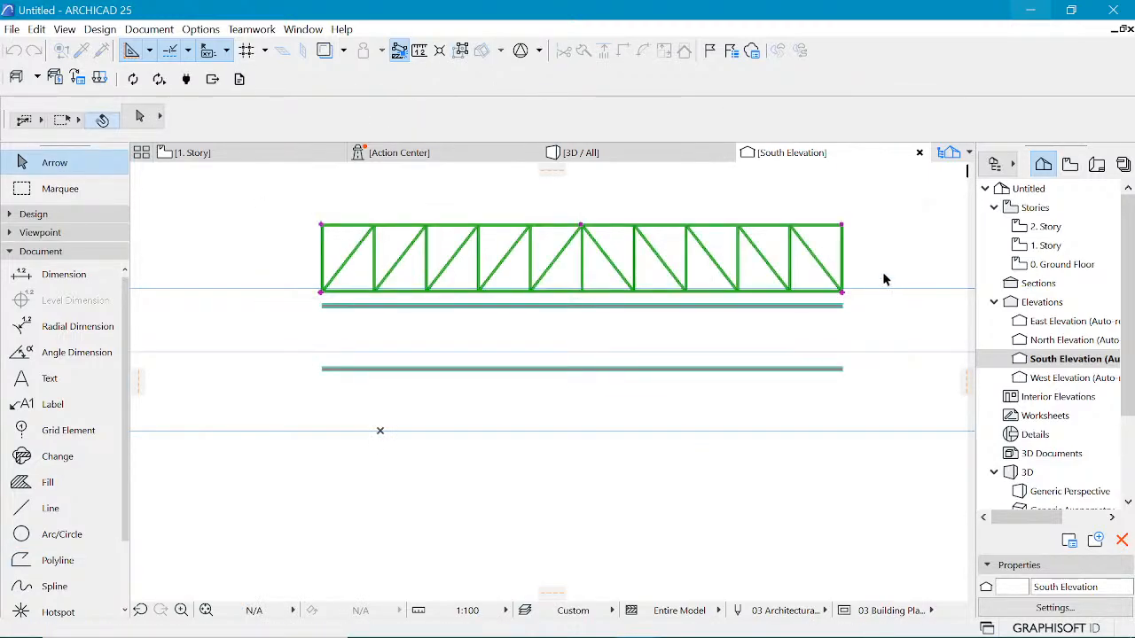
key("ctrl+d")
left_click(842, 294)
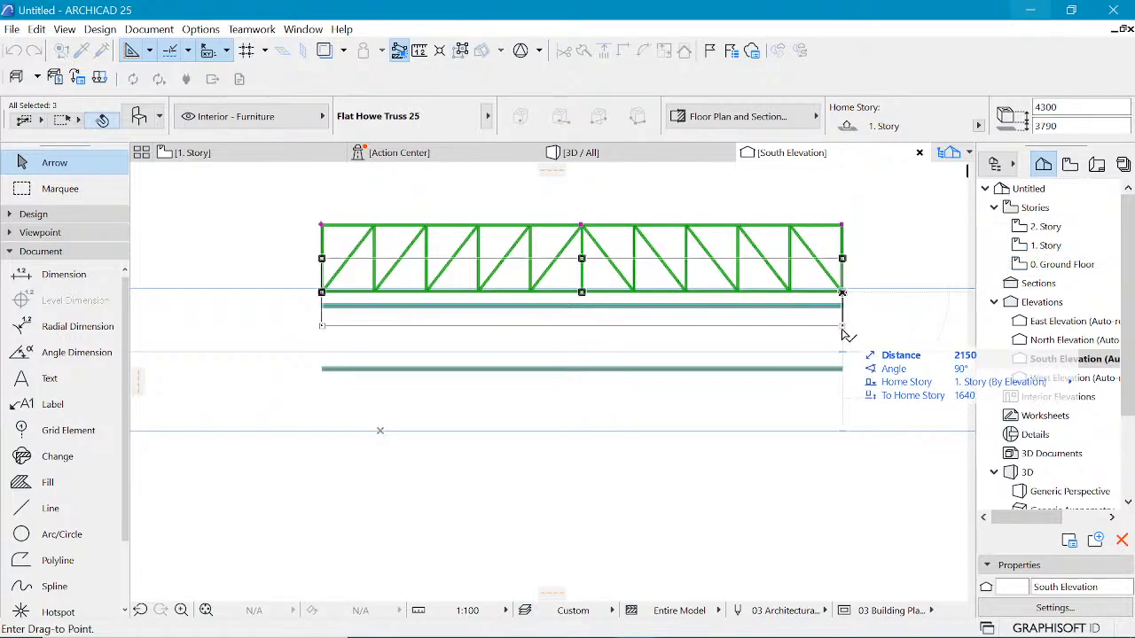
left_click(844, 374)
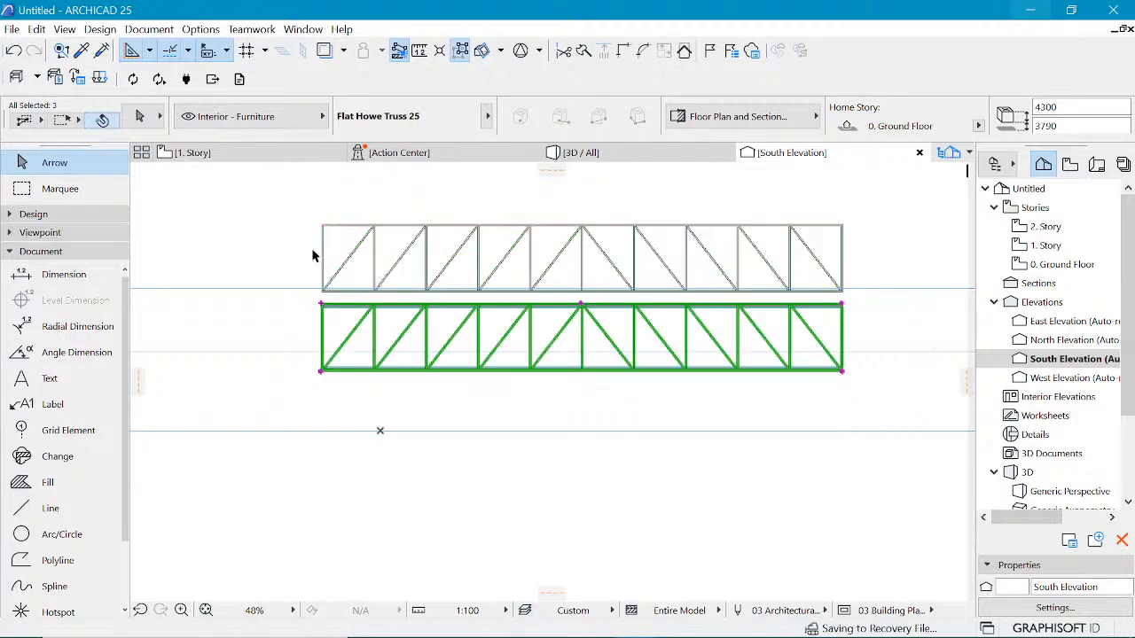
Step: Select the remaining upper truss in the South Elevation and move it down 5000 mm as well
left_click(270, 196)
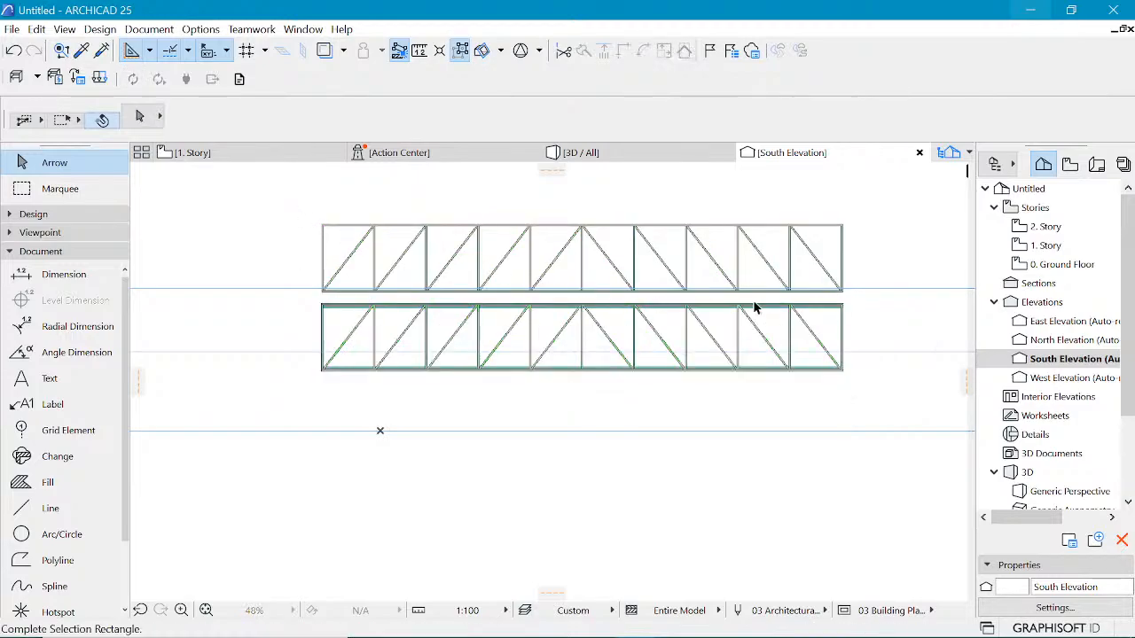
left_click(882, 300)
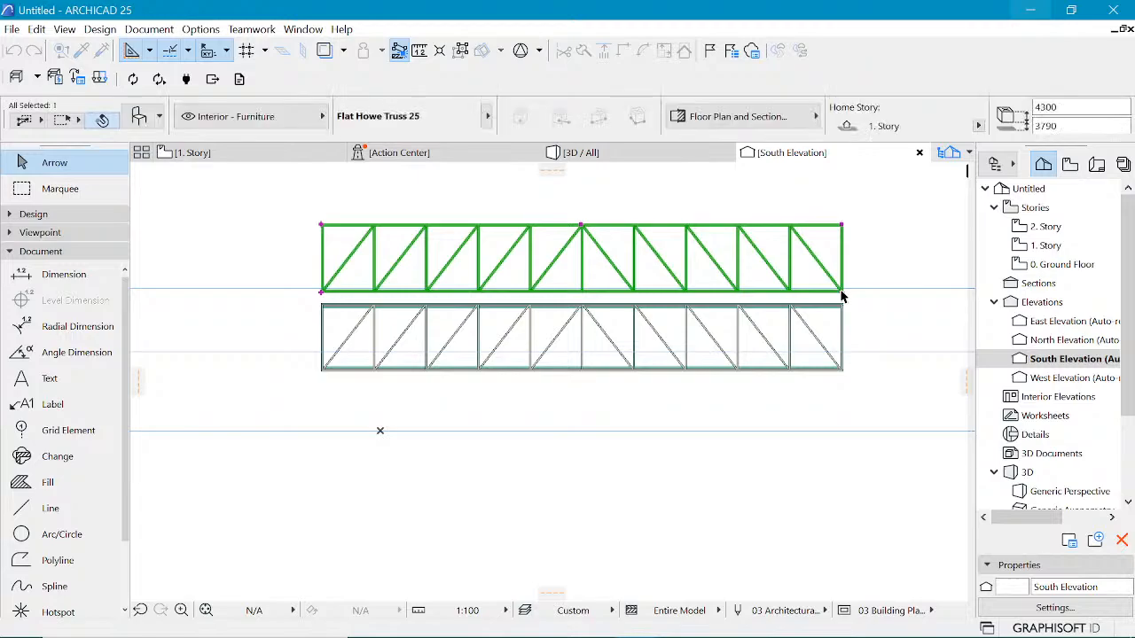
key("ctrl+d")
left_click(842, 294)
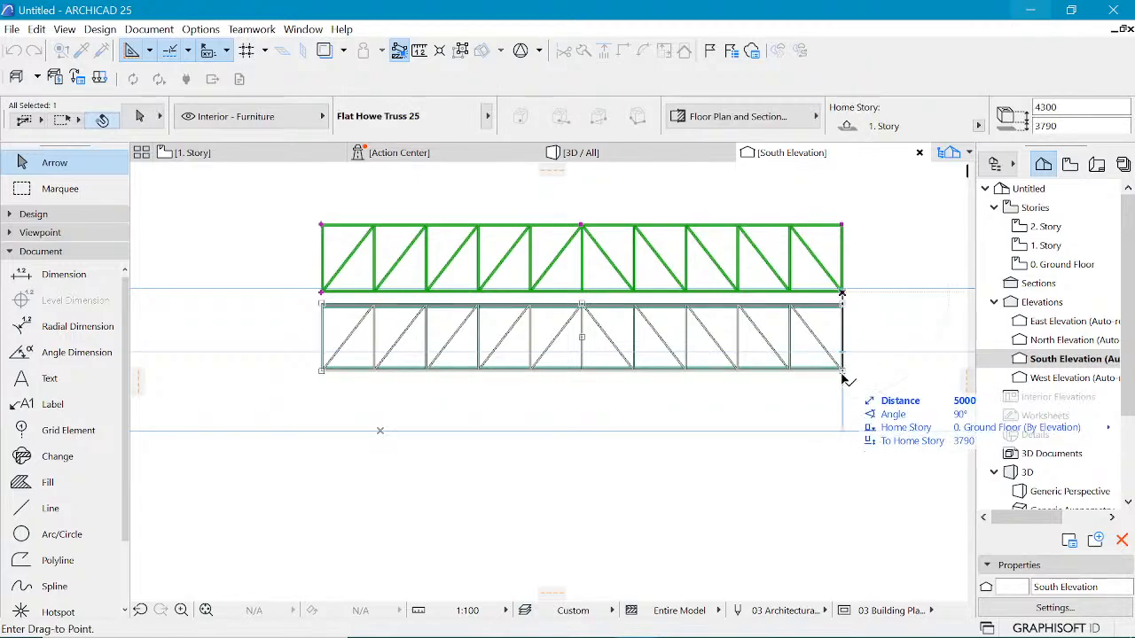
left_click(842, 371)
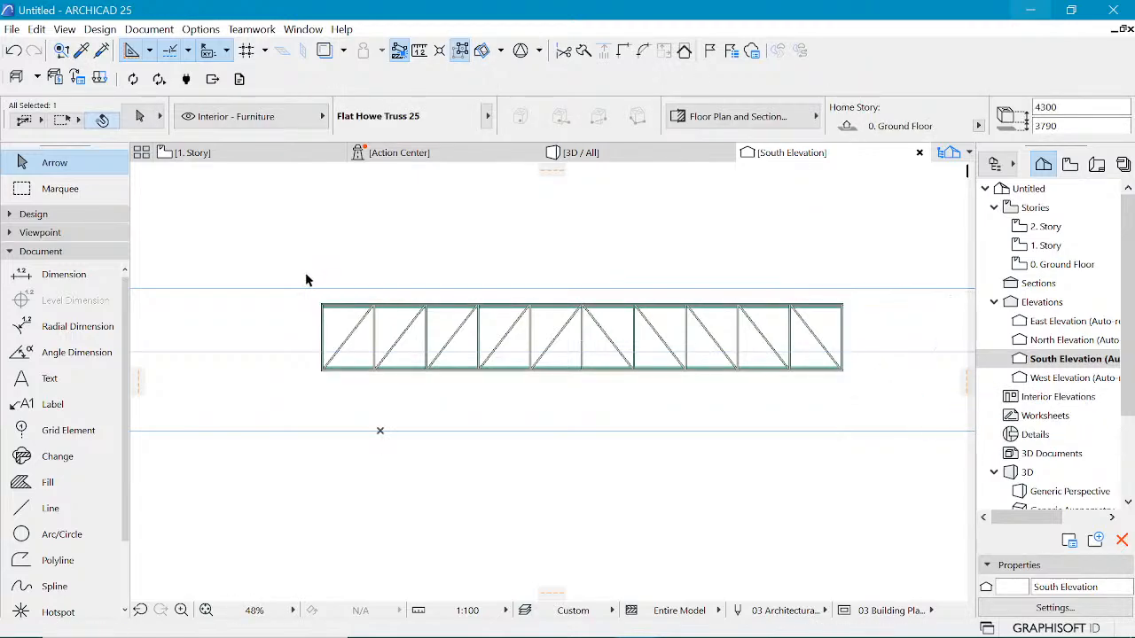
Step: Select all the trusses in the elevation and raise them 1000 mm to sit under the slab above
left_click(278, 257)
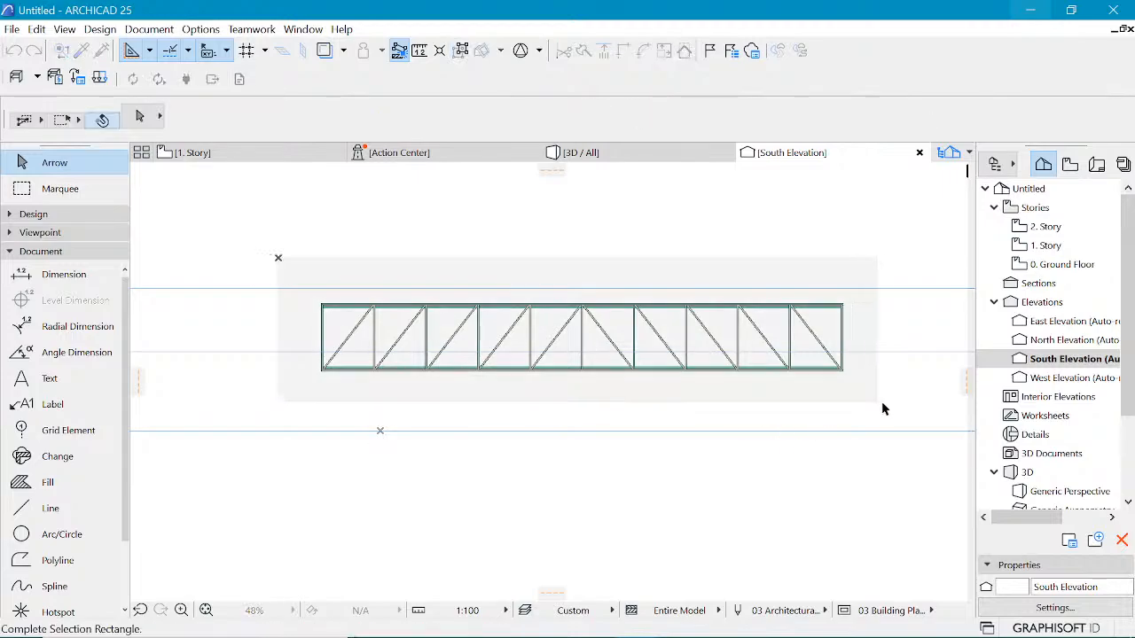
left_click(876, 403)
scroll(861, 365, "up", 3)
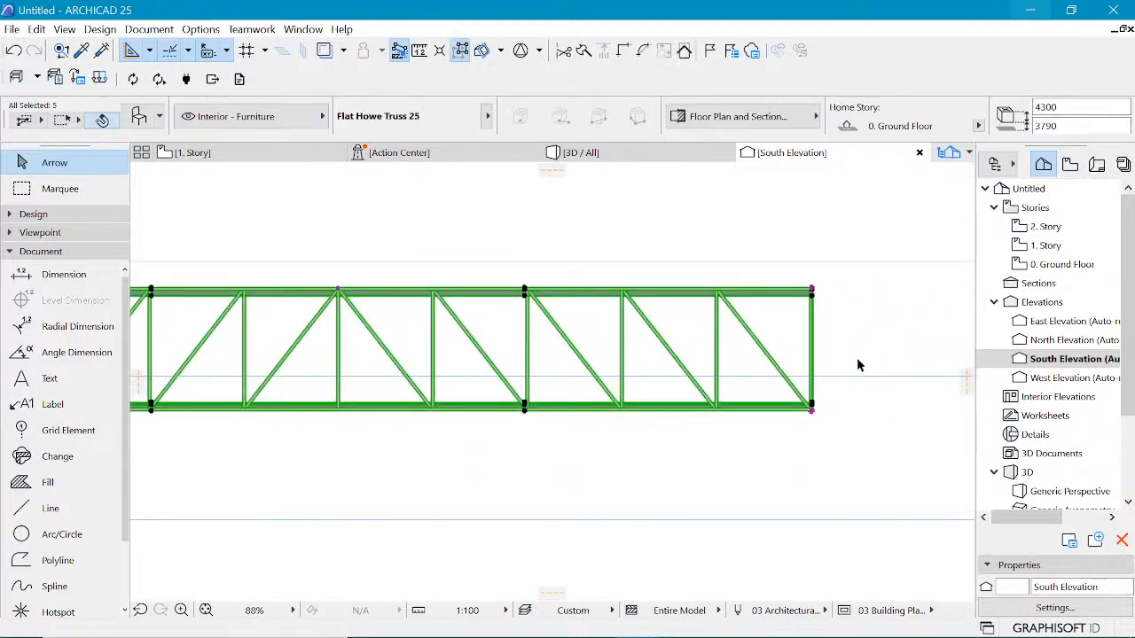
key("ctrl+d")
scroll(787, 429, "up", 3)
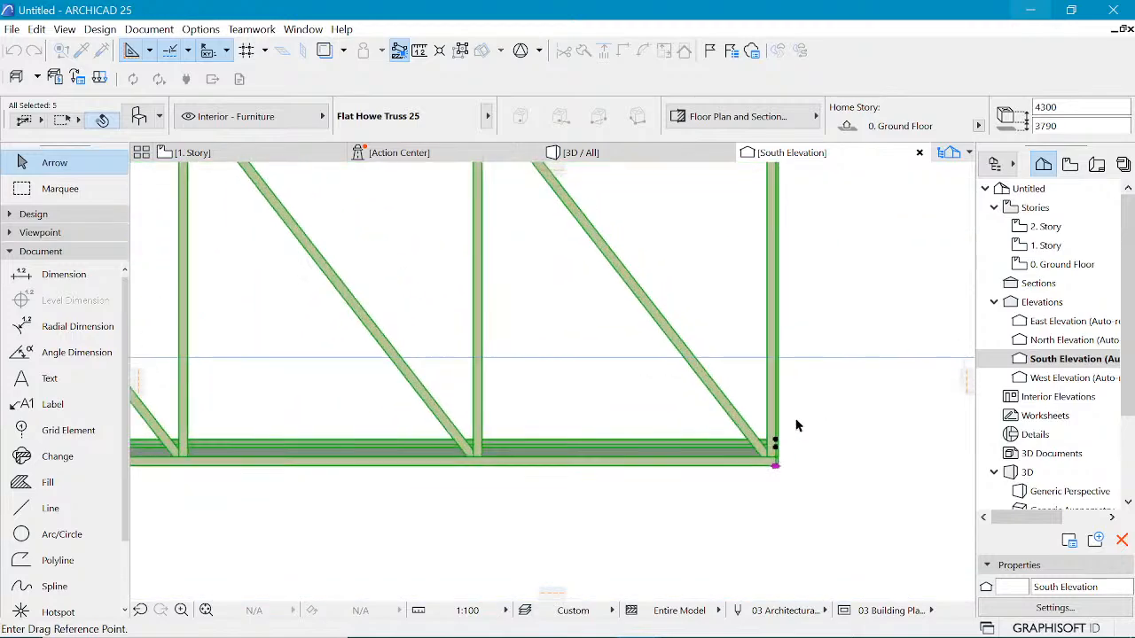
left_click(769, 455)
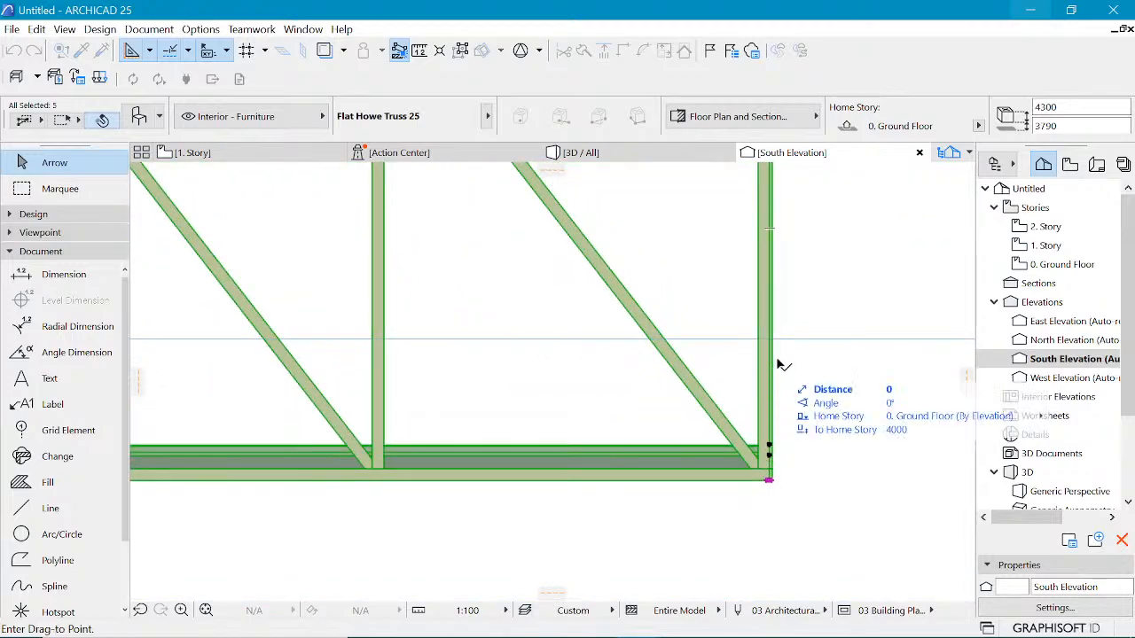
left_click(771, 346)
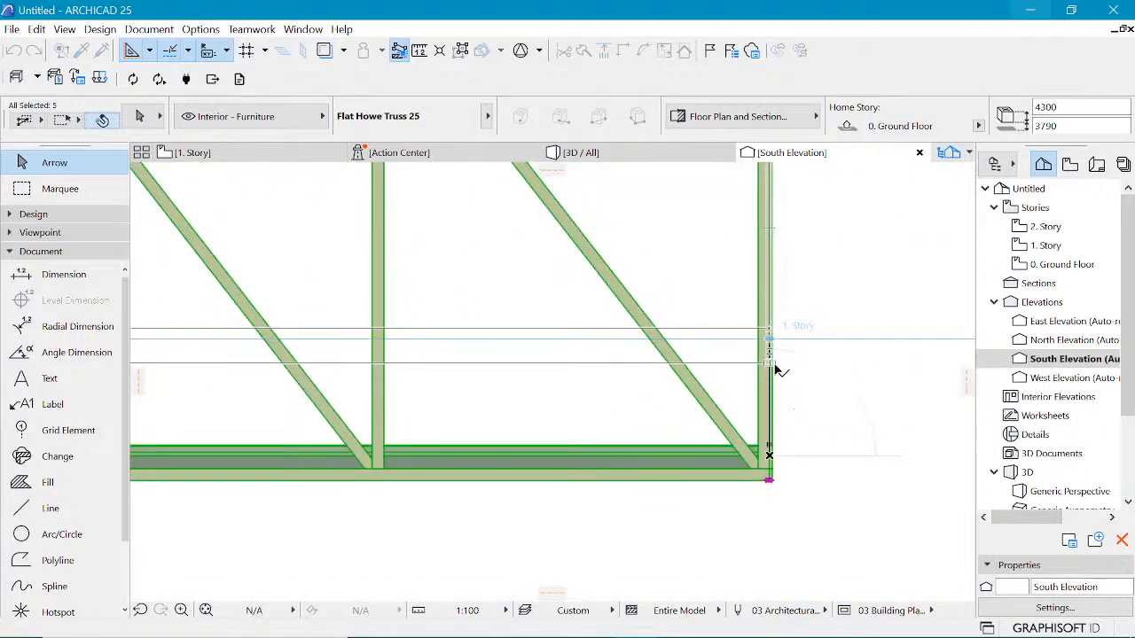
left_click(786, 399)
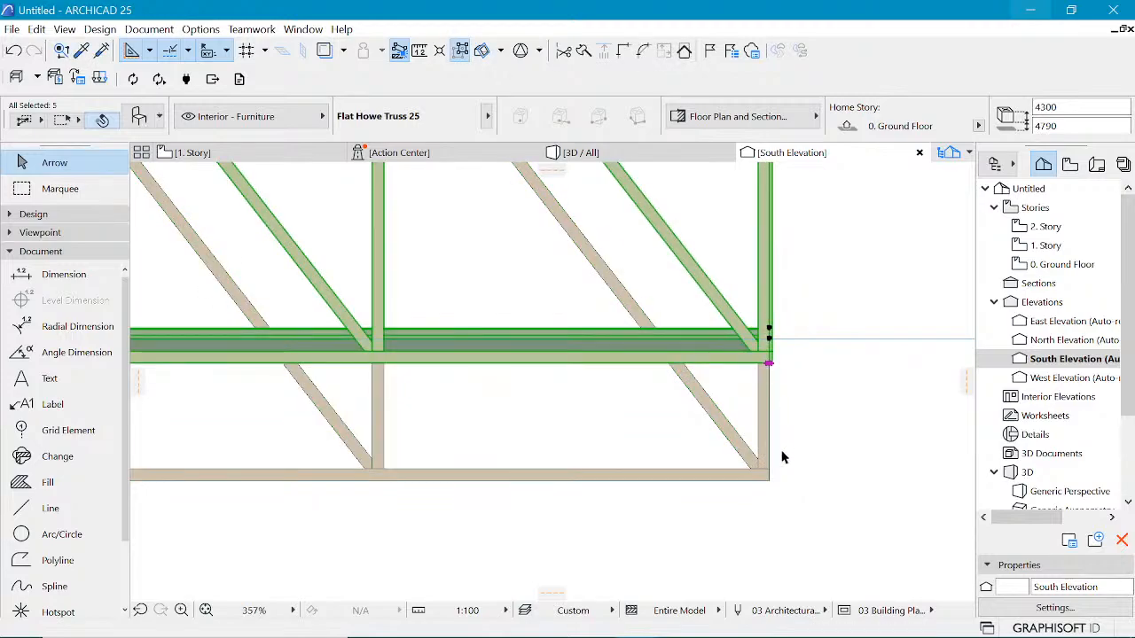
Step: Select the truss left at the lower position and raise it 1000 mm to match the others
left_click(769, 480)
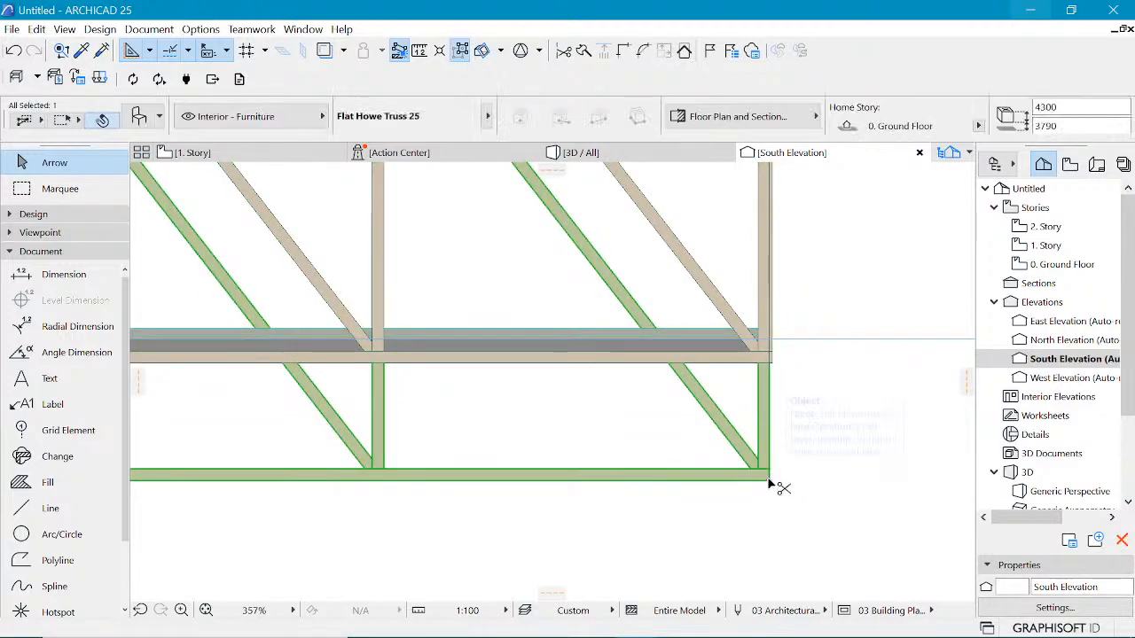
key("ctrl+d")
left_click(769, 480)
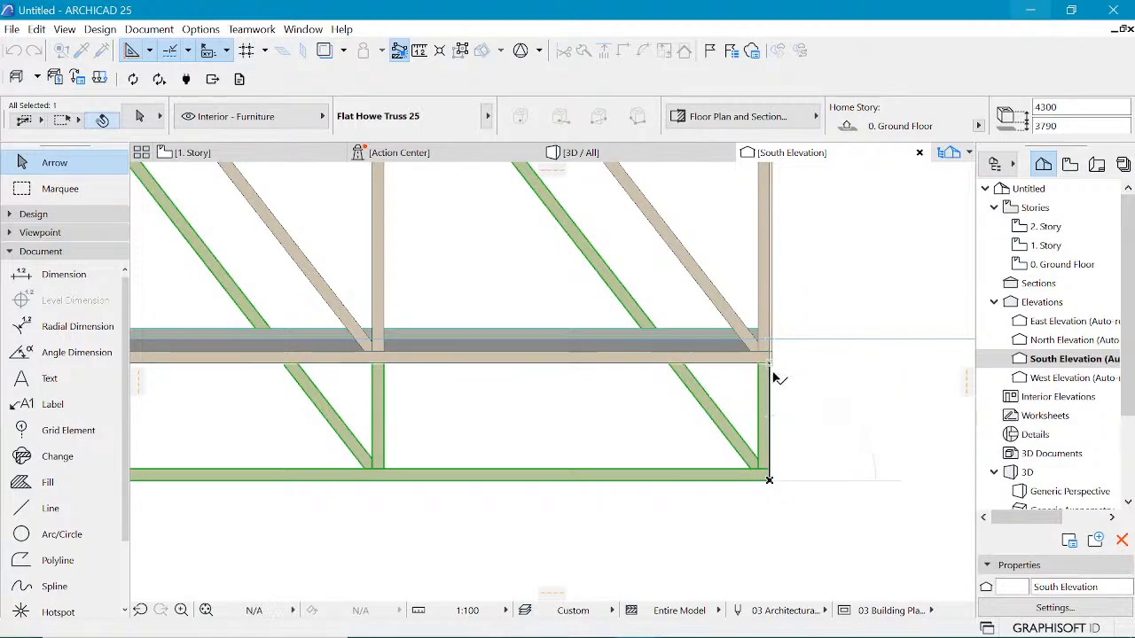
left_click(769, 436)
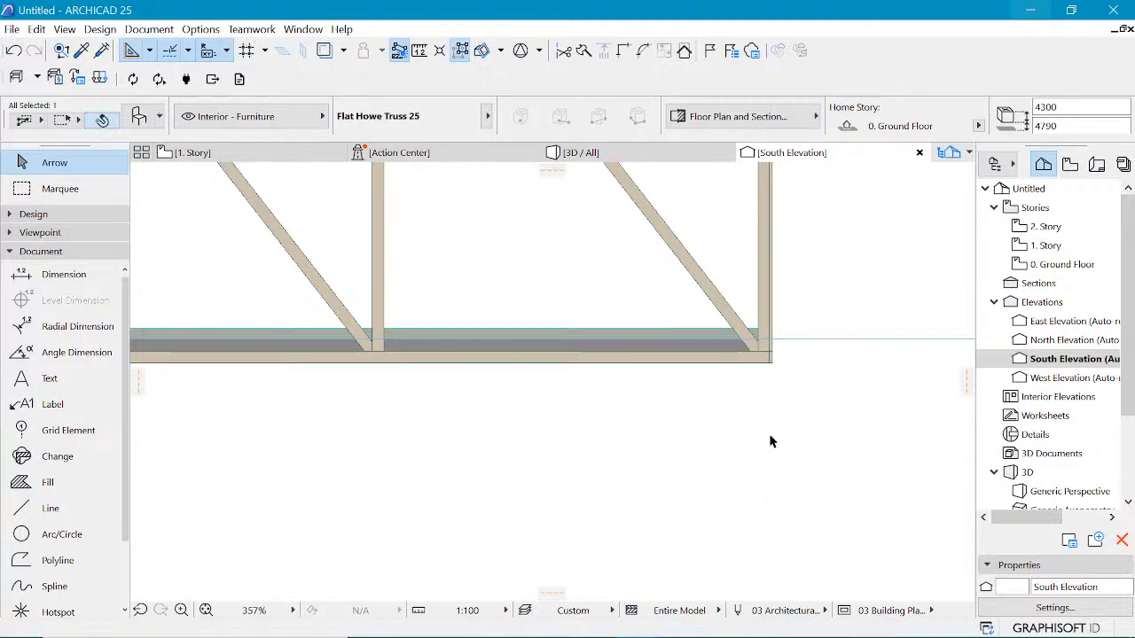
Step: Inspect the trusses in the elevation and orbit the 3D view around the model
scroll(750, 387, "down", 5)
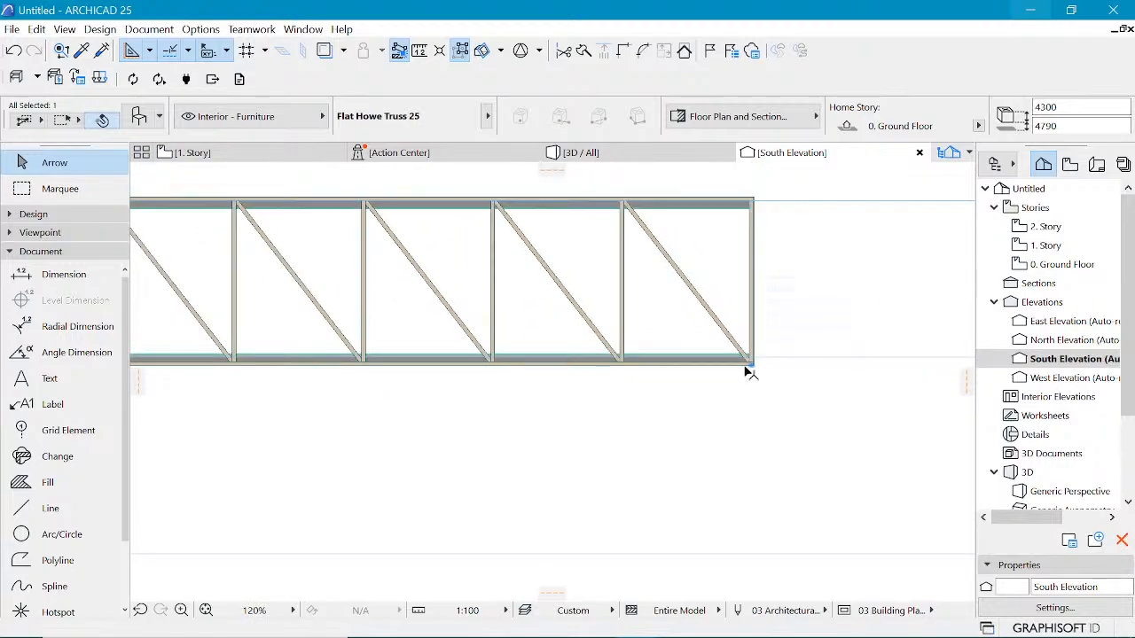
scroll(749, 387, "down", 6)
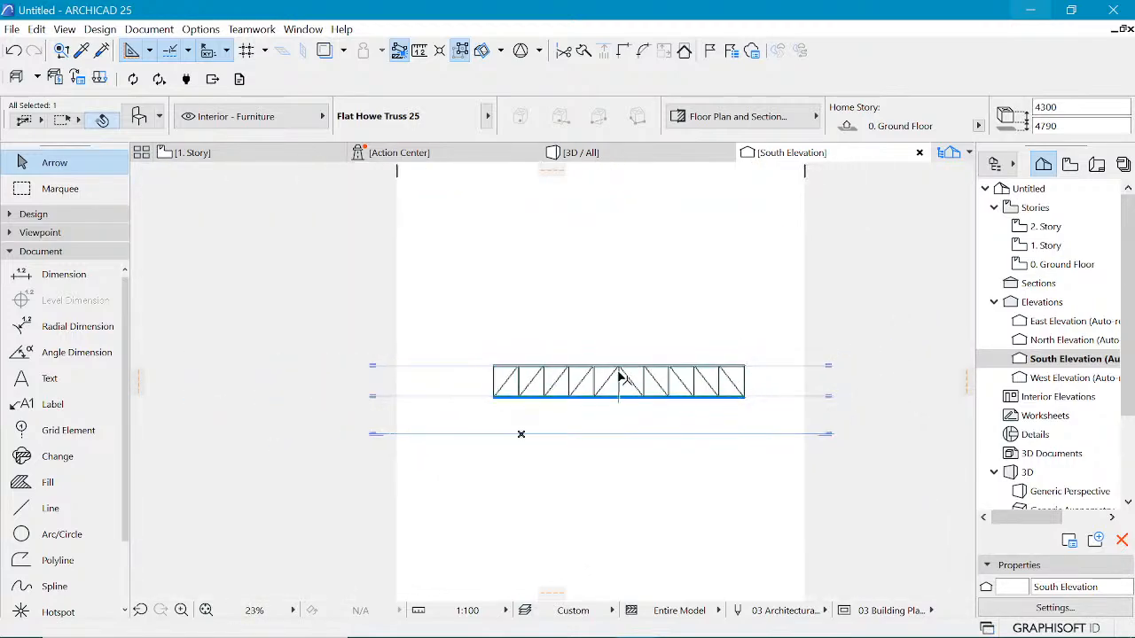
scroll(569, 363, "up", 2)
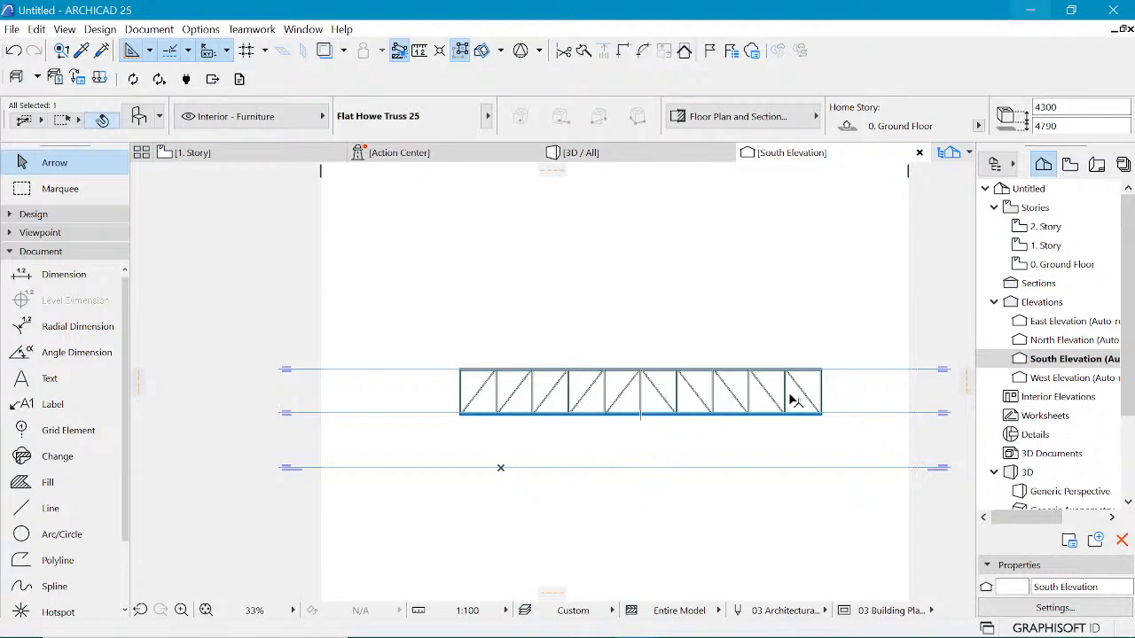
scroll(754, 425, "up", 2)
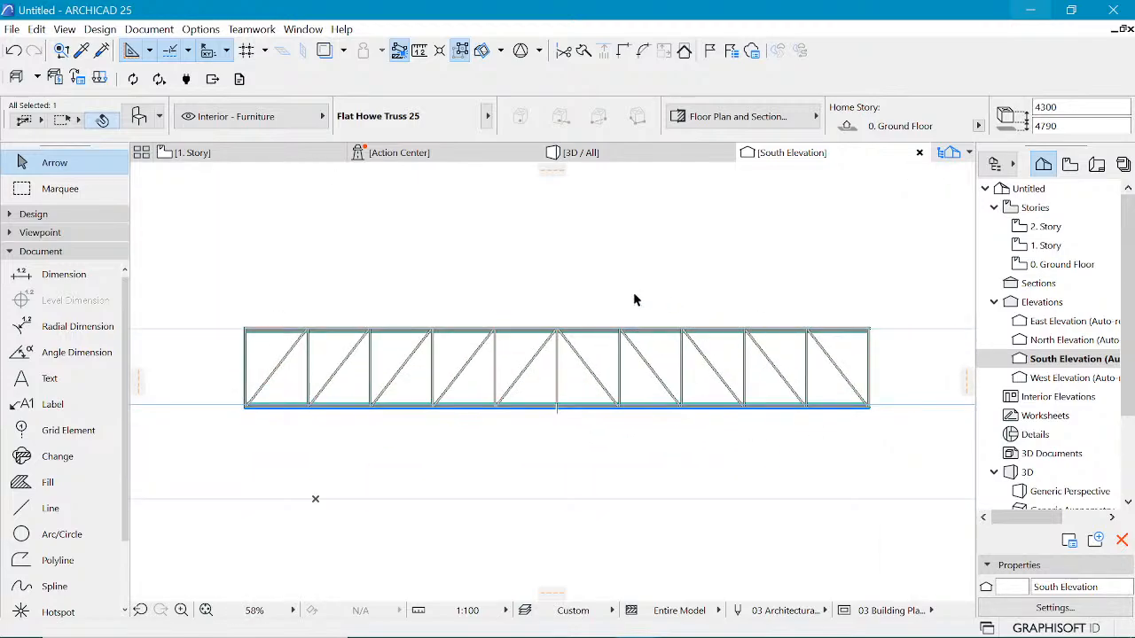
left_click(608, 155)
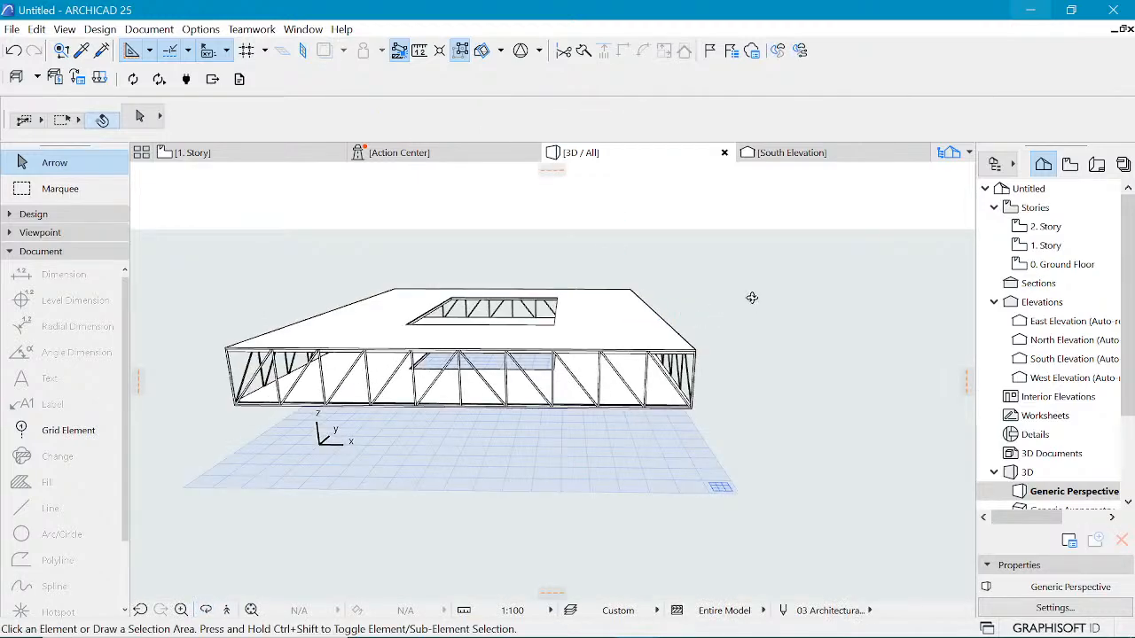
middle_click_drag(752, 298, 894, 349, "shift")
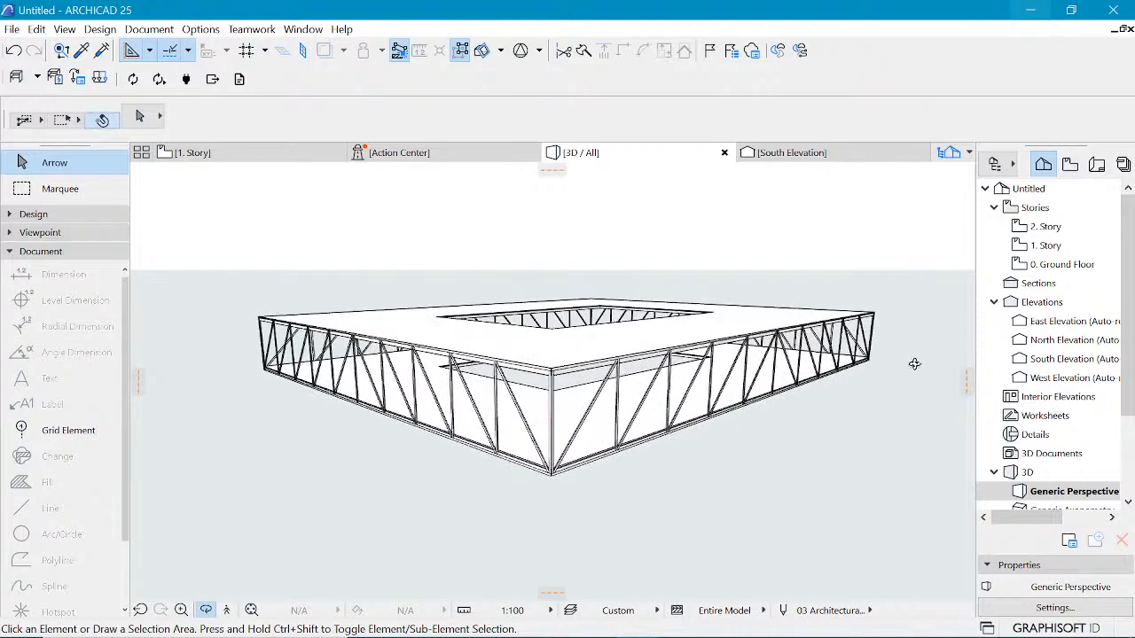
Step: Return to the 1. Story plan and consult the reference image in the Photos app
left_click(226, 159)
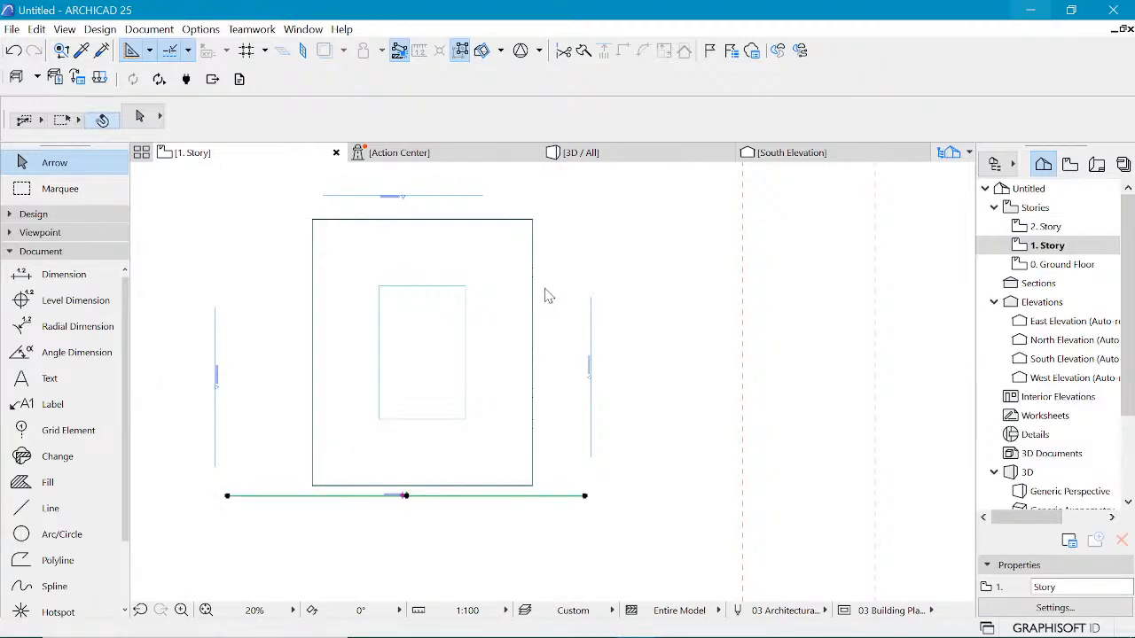
mouse_move(682, 629)
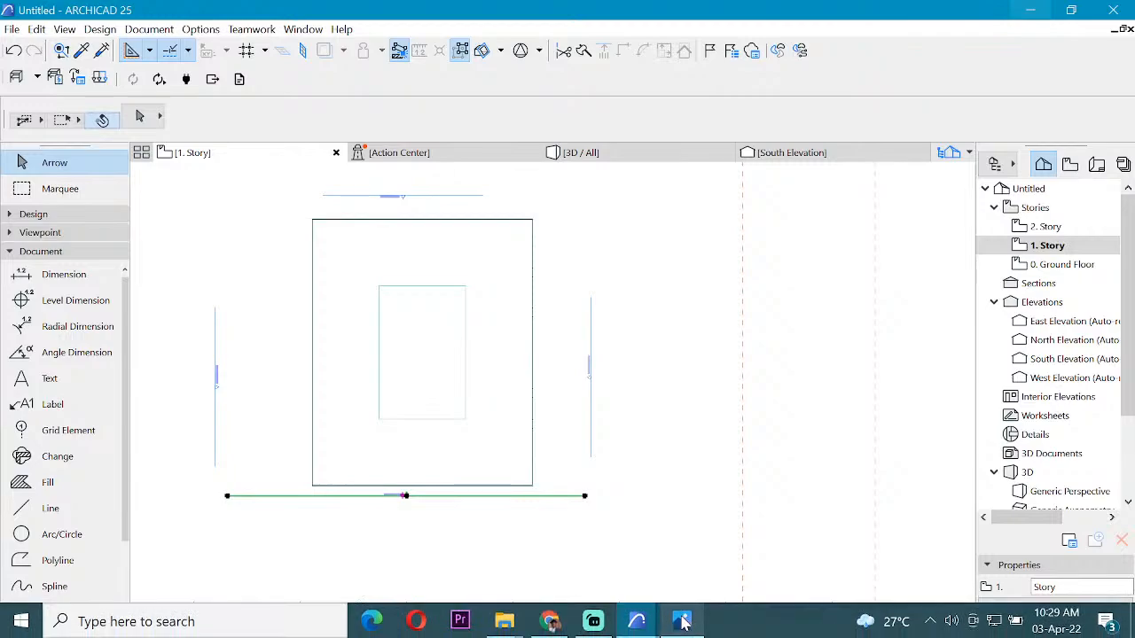
left_click(704, 531)
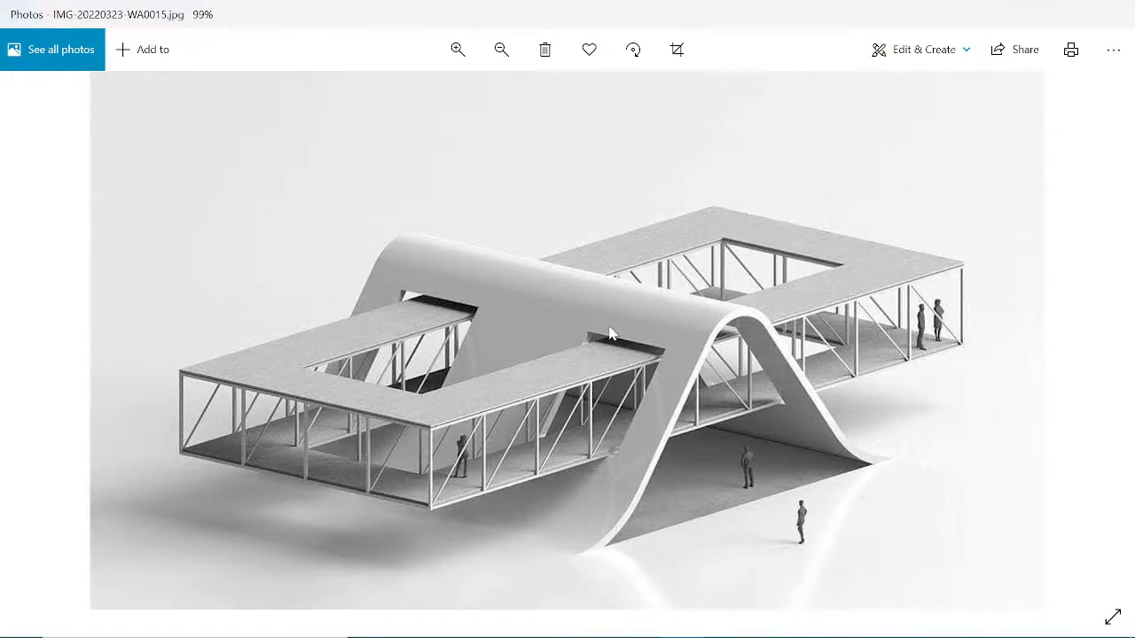
left_click(1037, 12)
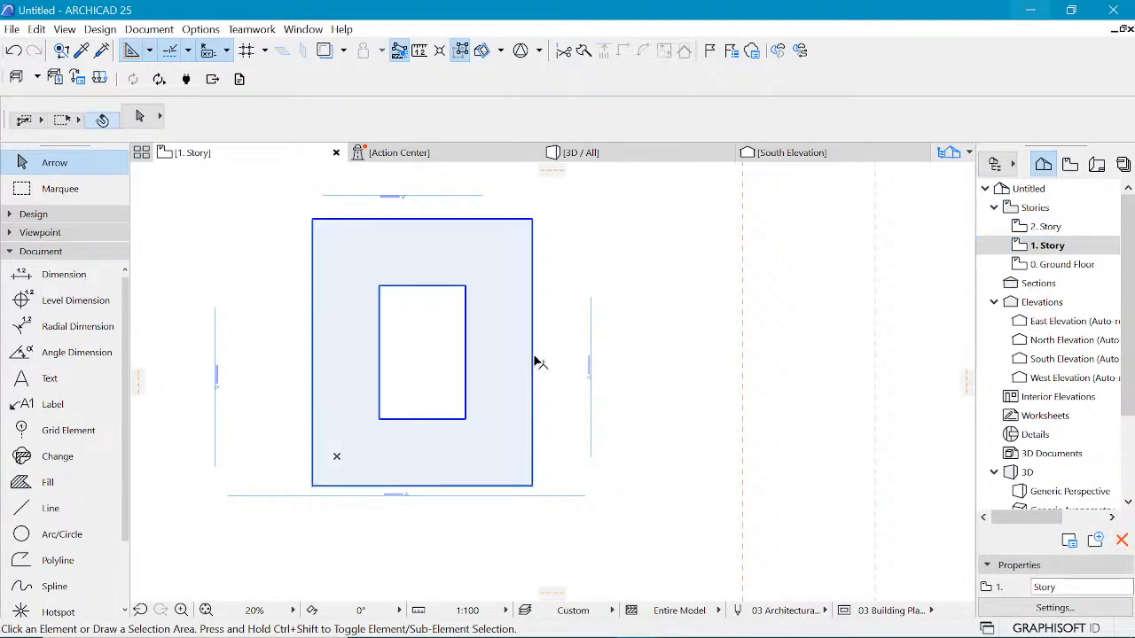
Step: Open the ground floor plan, select the four edge trusses there and move them to 1. Story
left_click(1025, 266)
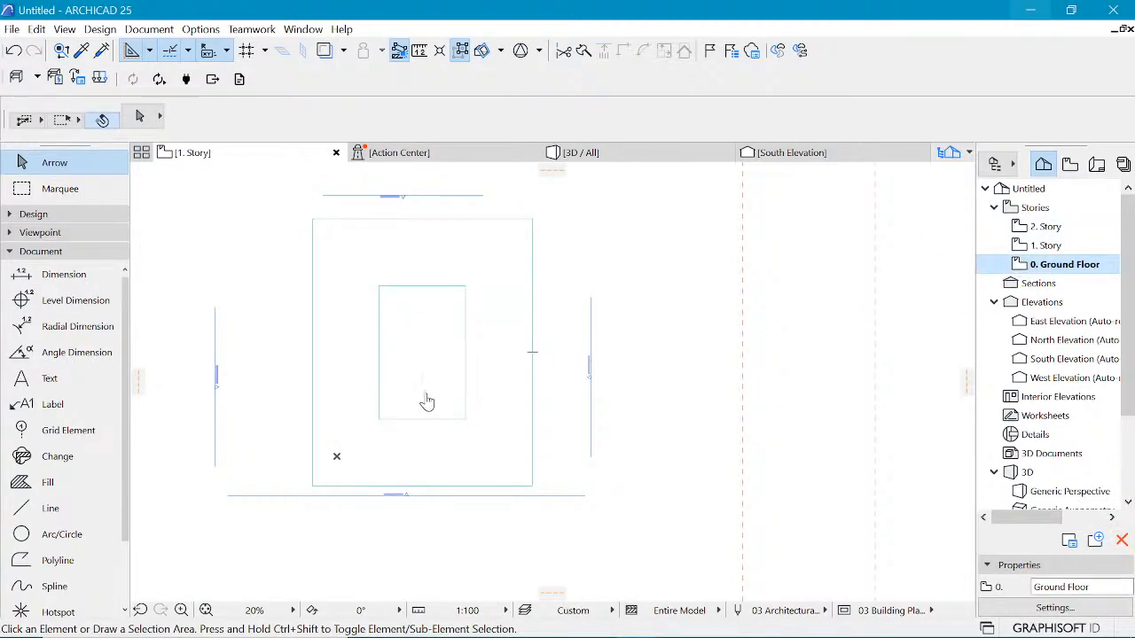
left_click(533, 254)
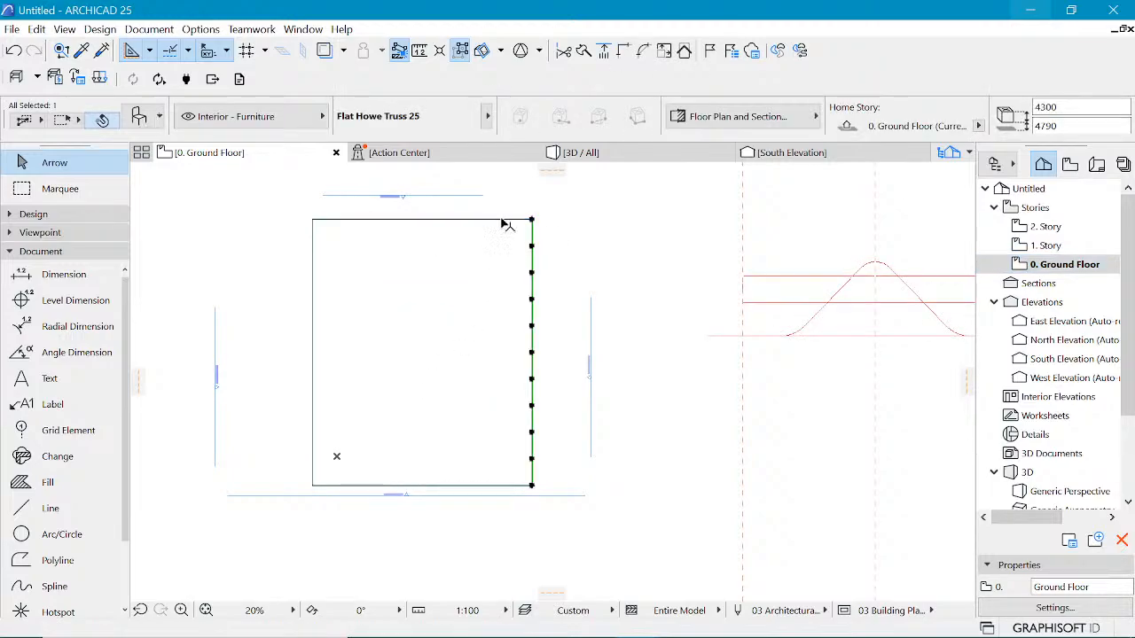
left_click(330, 219, "shift")
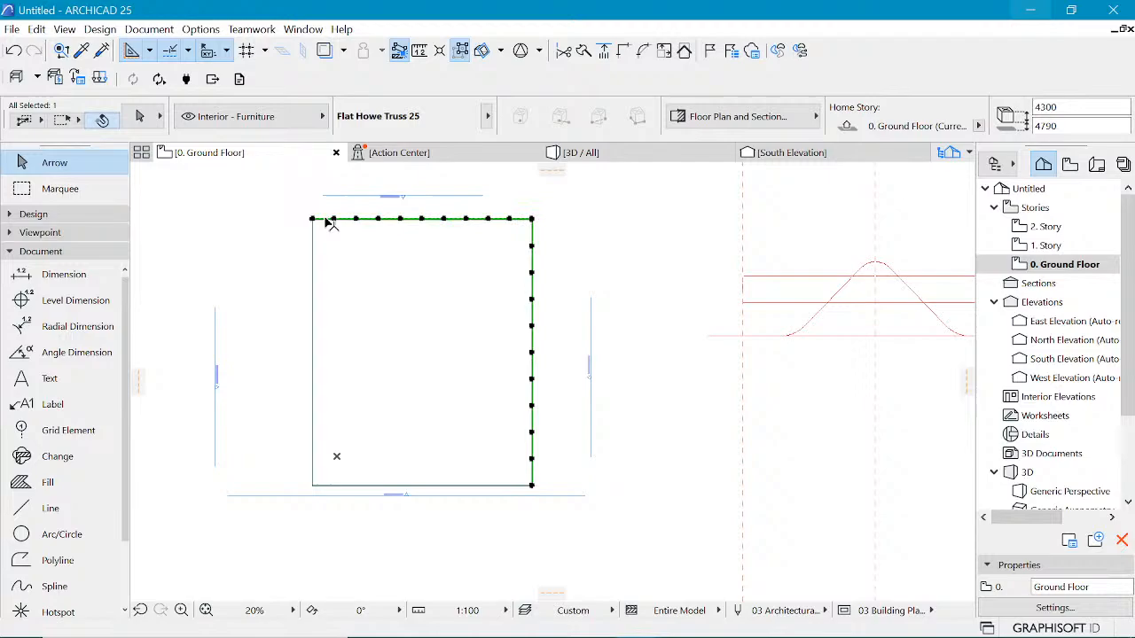
left_click(312, 323, "shift")
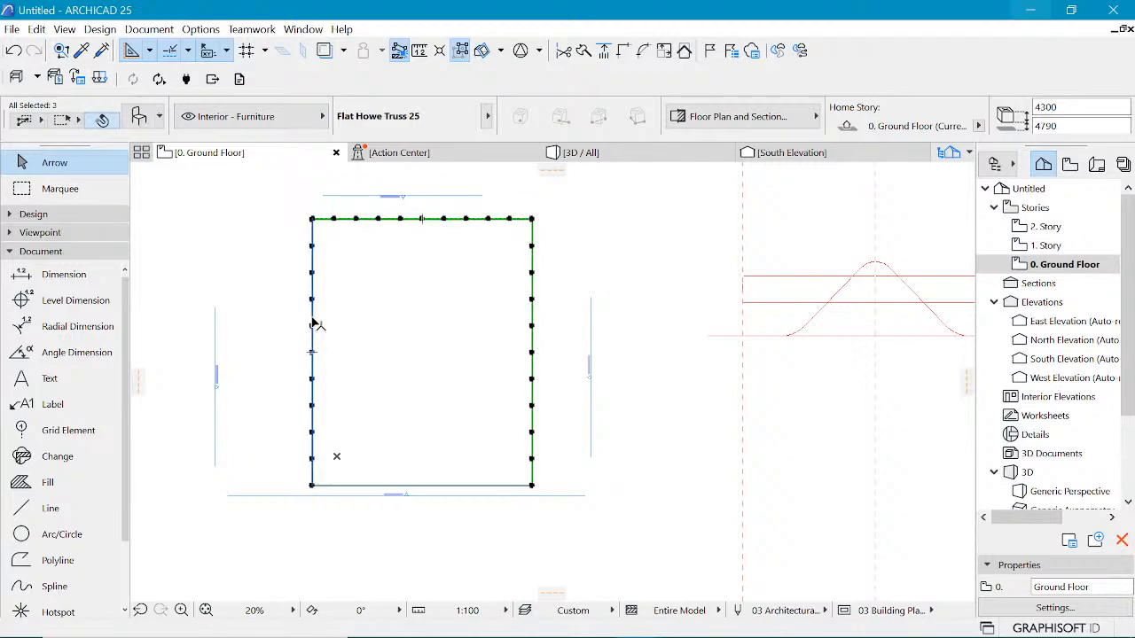
left_click(426, 486, "shift")
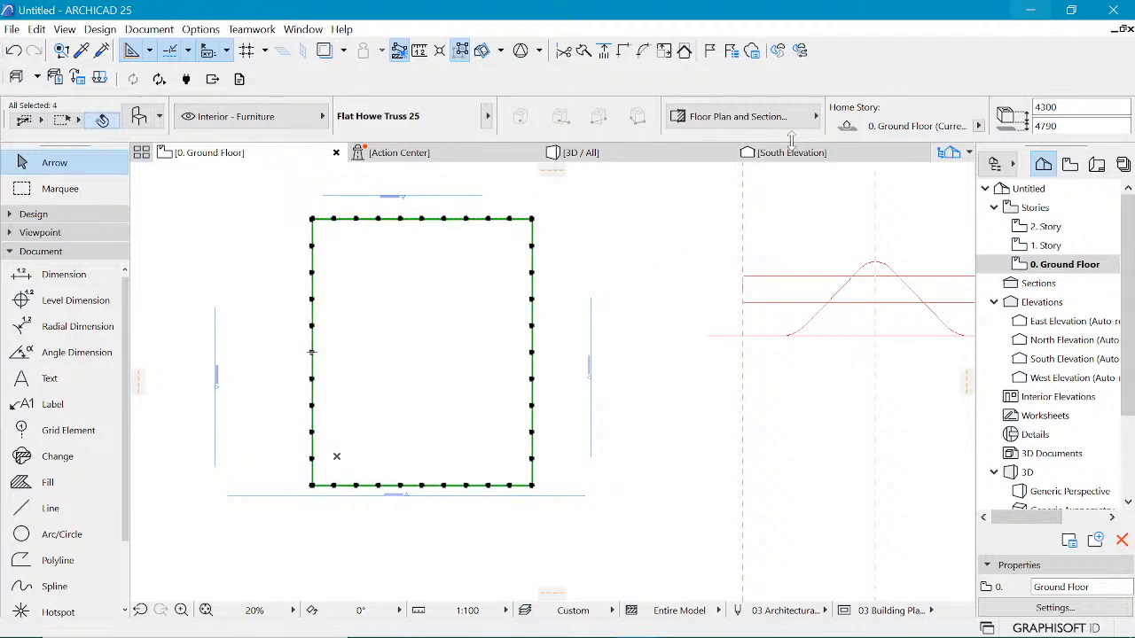
left_click(979, 126)
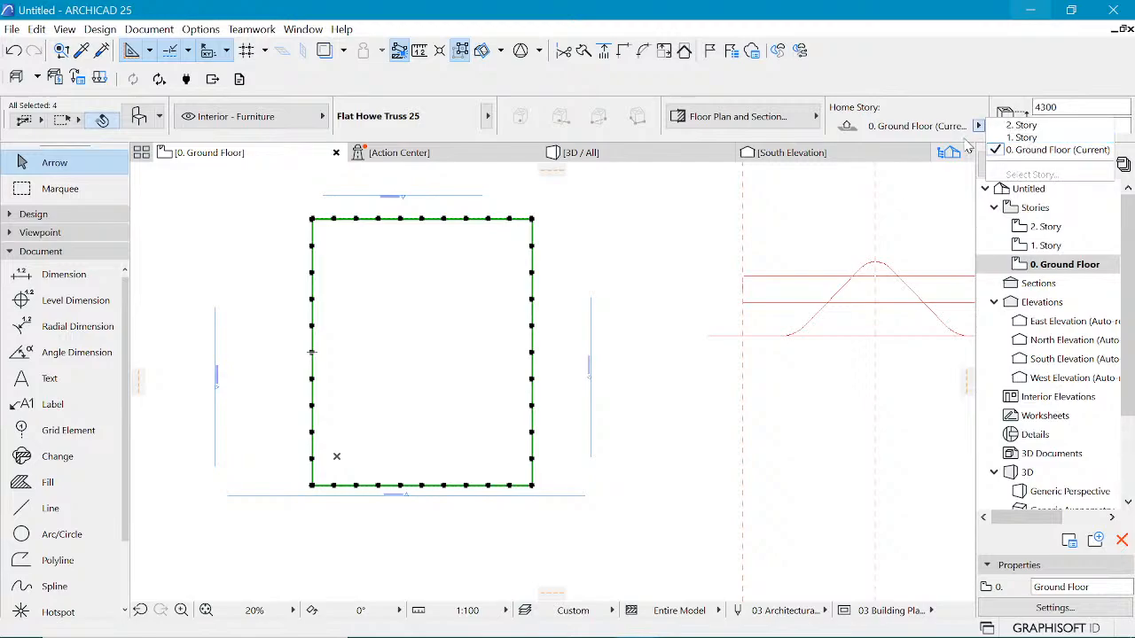
left_click(1054, 139)
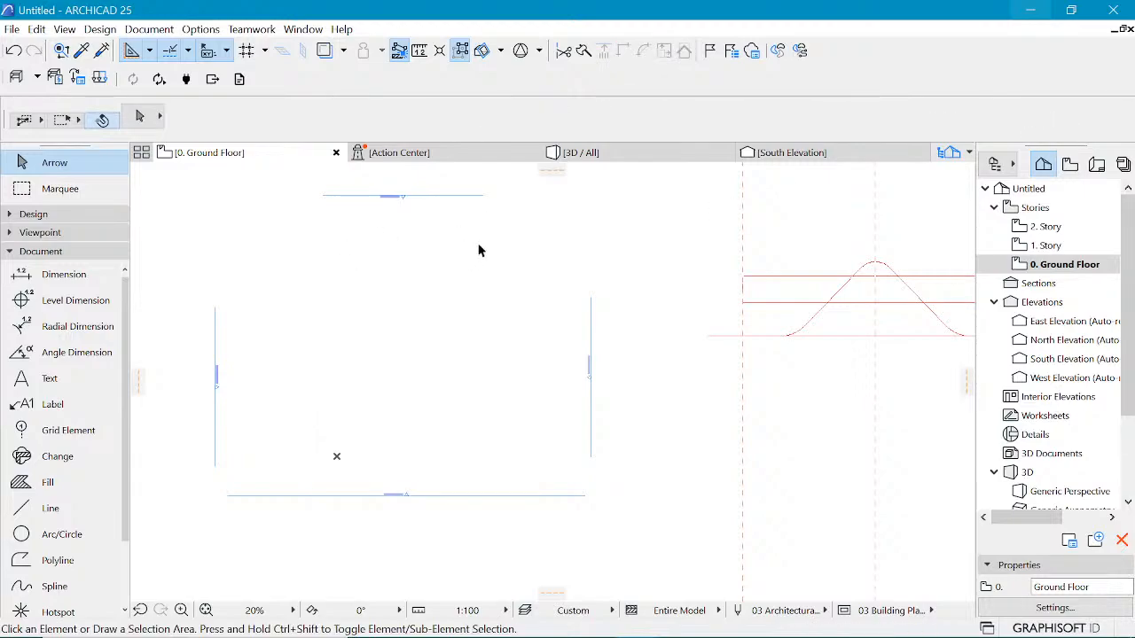
Step: Undo the story change and reassign the four selected edge trusses' home story to 1. Story
key("ctrl+z")
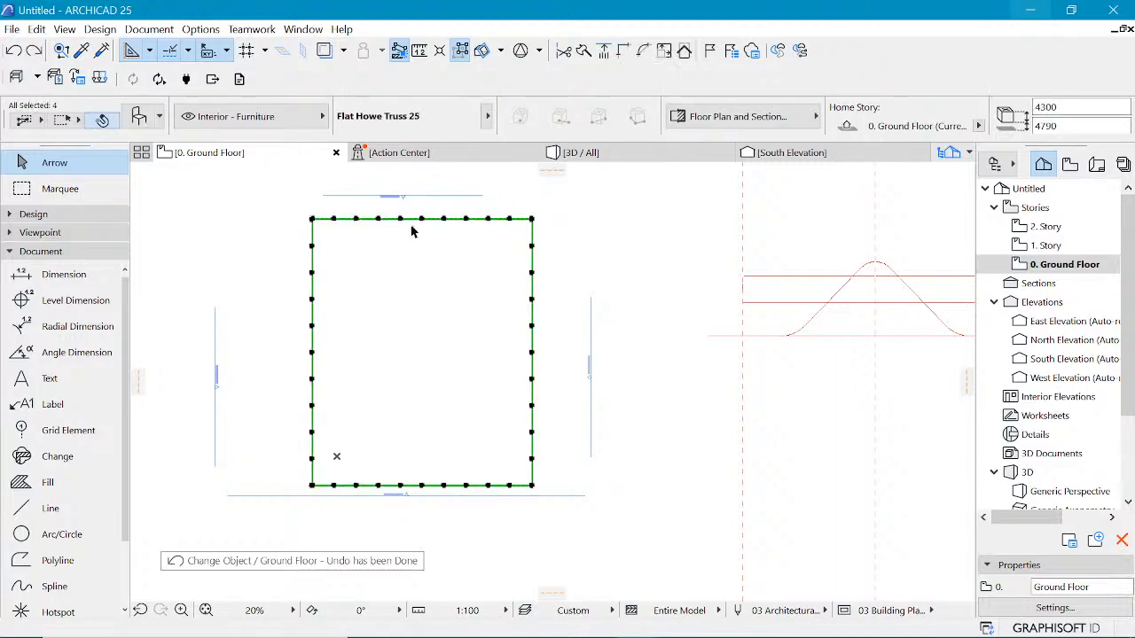
left_click_drag(858, 111, 667, 108)
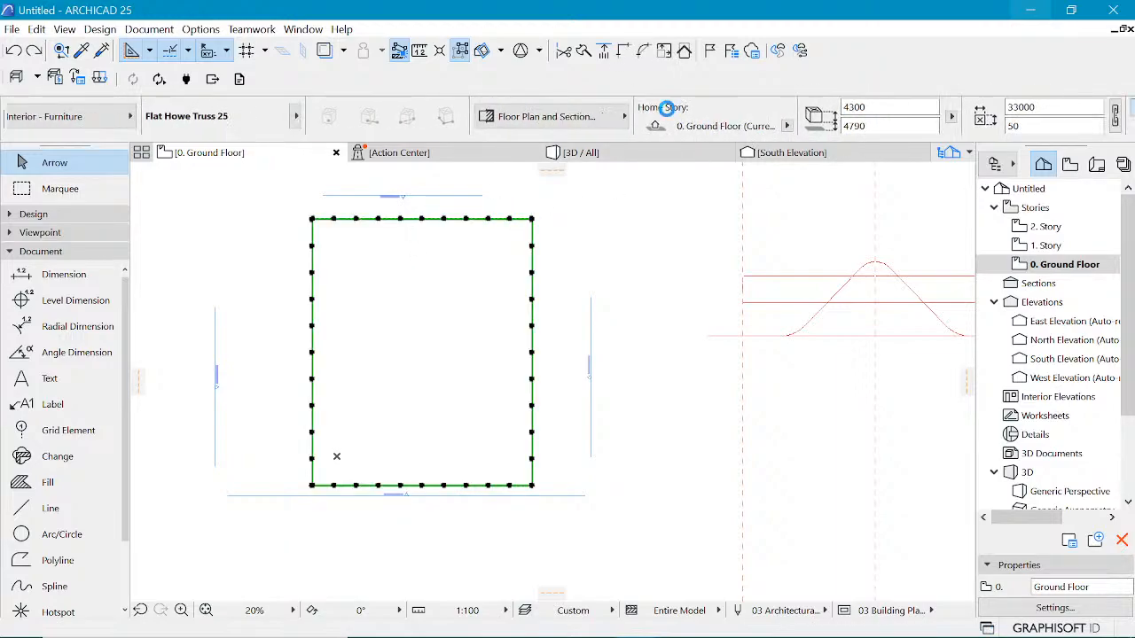
left_click(786, 126)
left_click(830, 138)
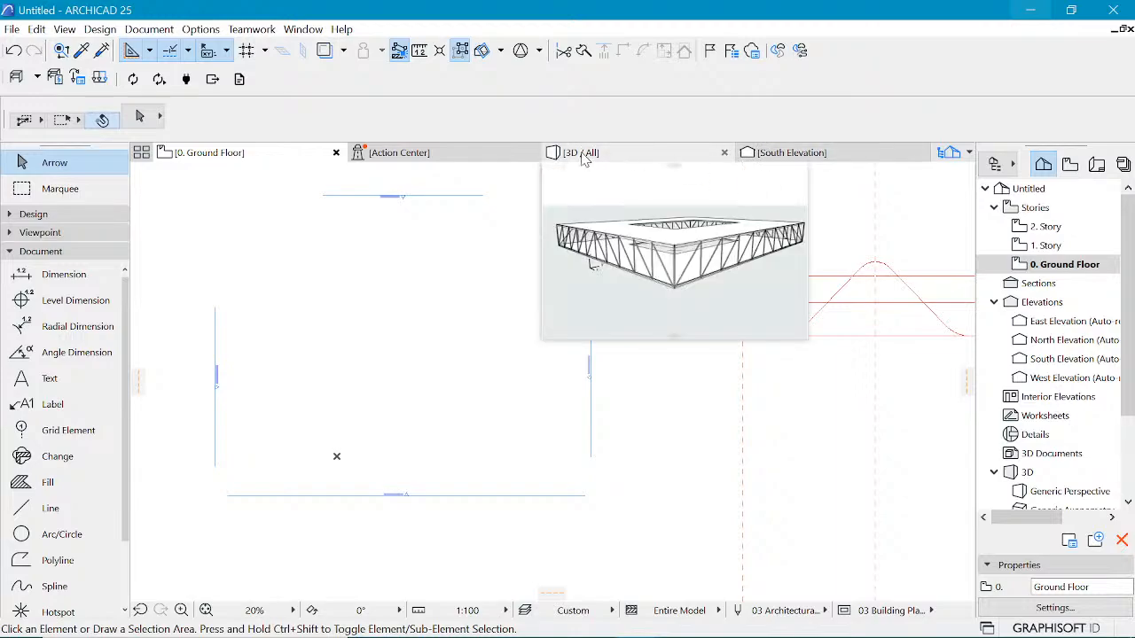
Step: In the South Elevation, select the upper truss and drag it down onto the 1. Story level
left_click(811, 154)
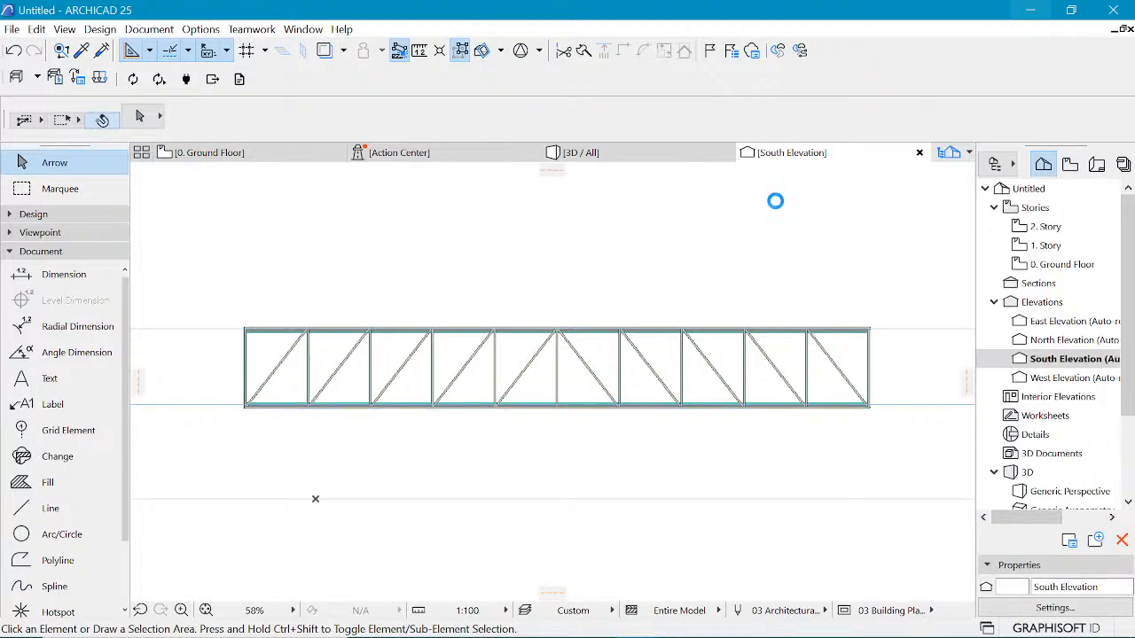
left_click(206, 211)
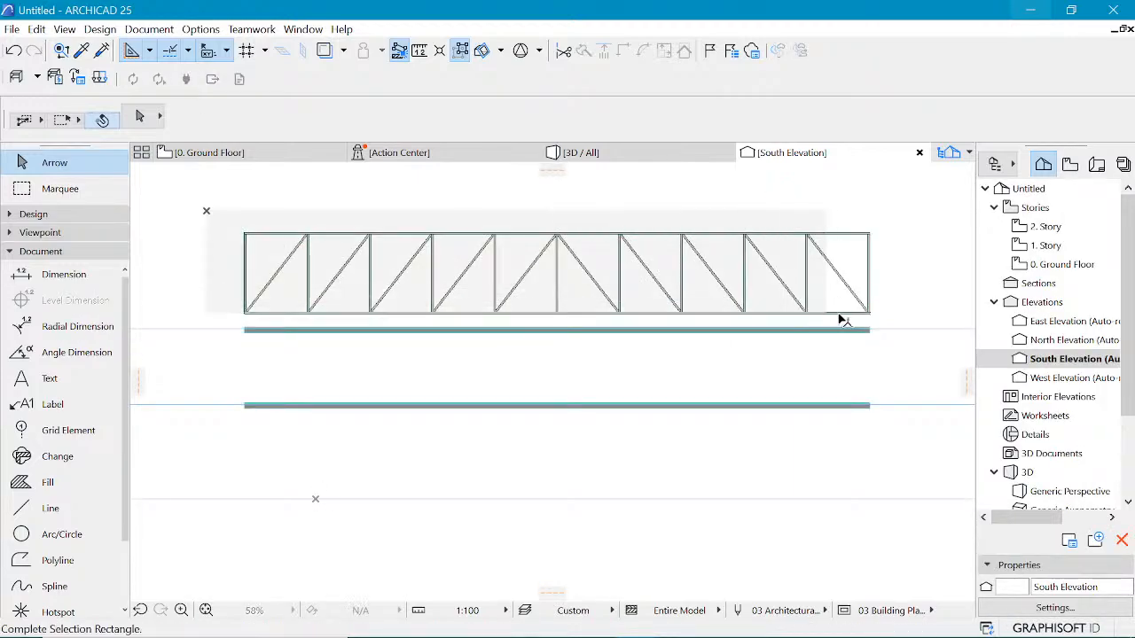
left_click(873, 321)
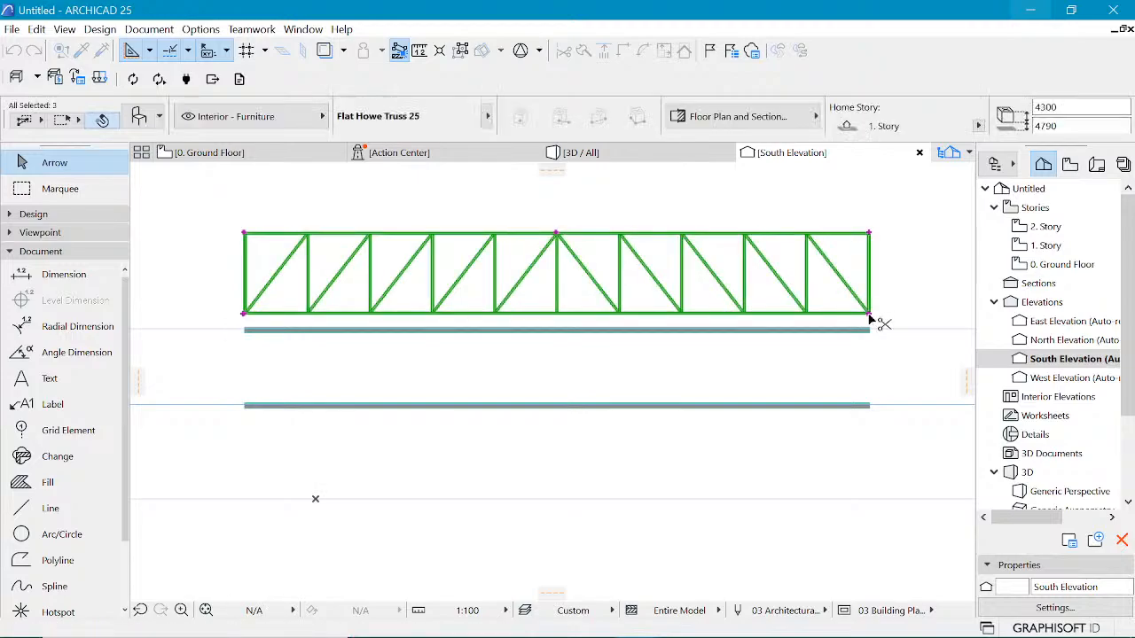
key("ctrl+d")
left_click(869, 314)
left_click(872, 409)
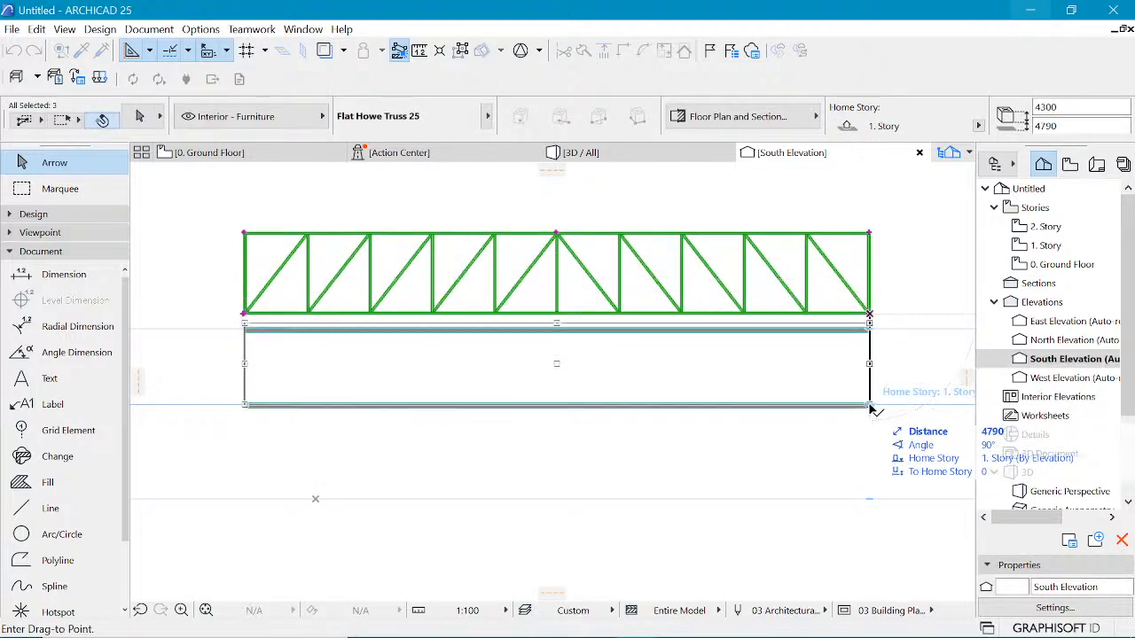
left_click(870, 388)
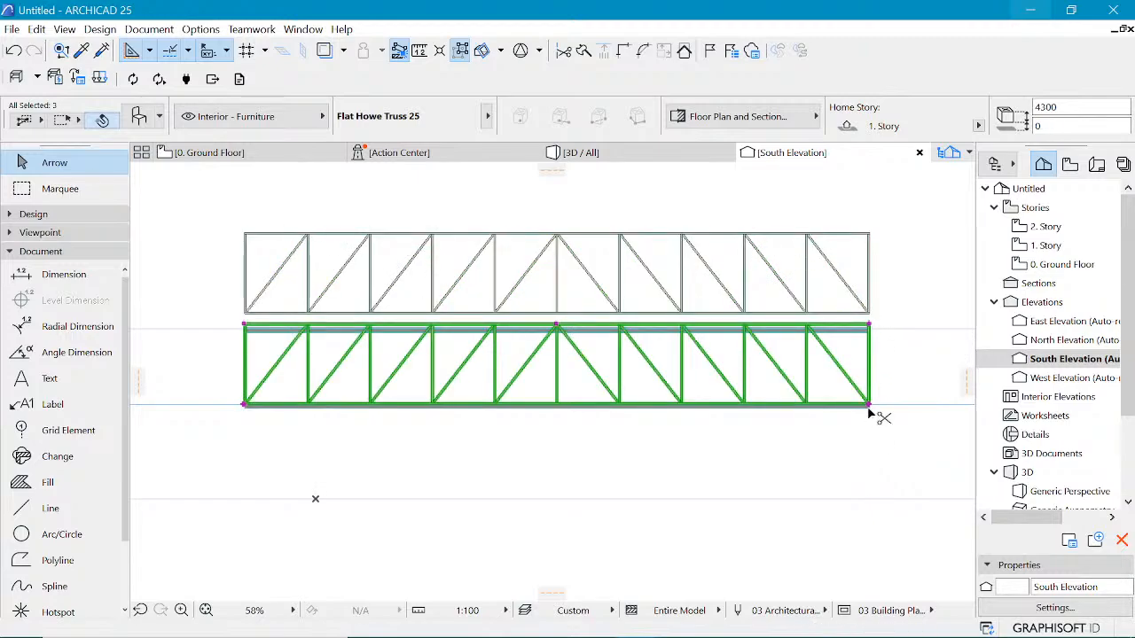
Step: Try to drag the lowered truss again from its bottom corner
key("ctrl+d")
scroll(869, 408, "up", 5)
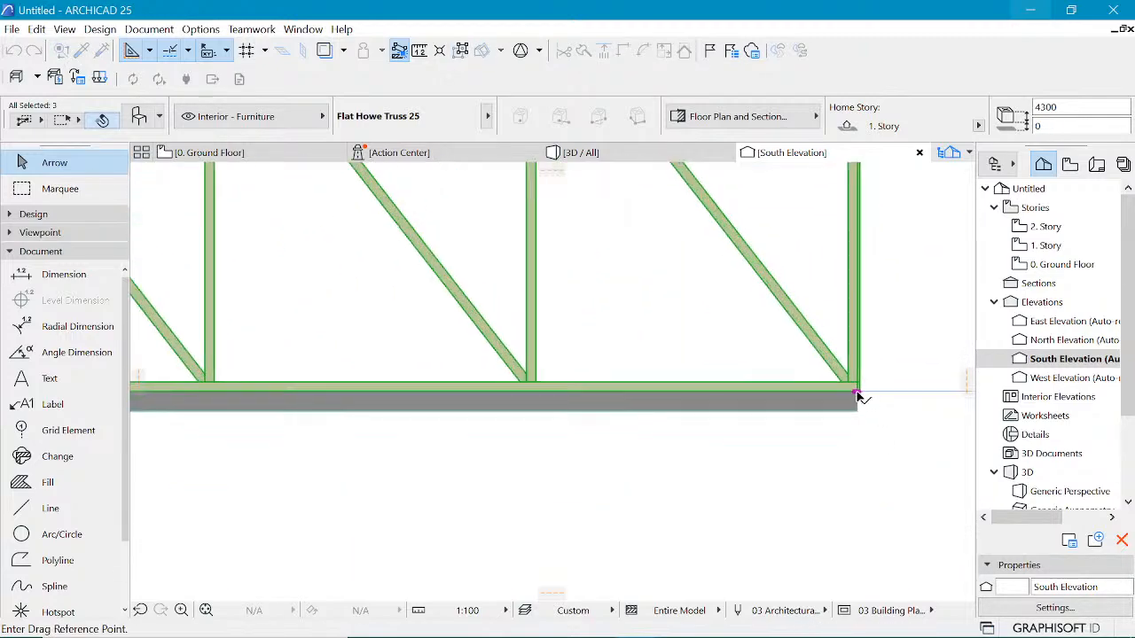
left_click(856, 392)
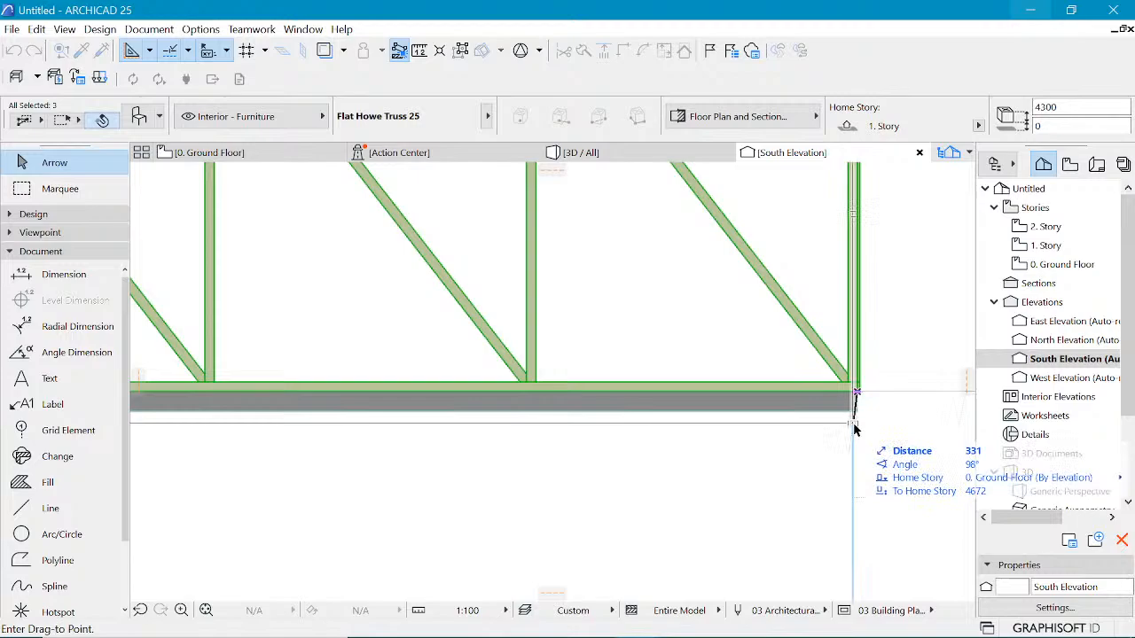
left_click(806, 466)
scroll(814, 460, "down", 4)
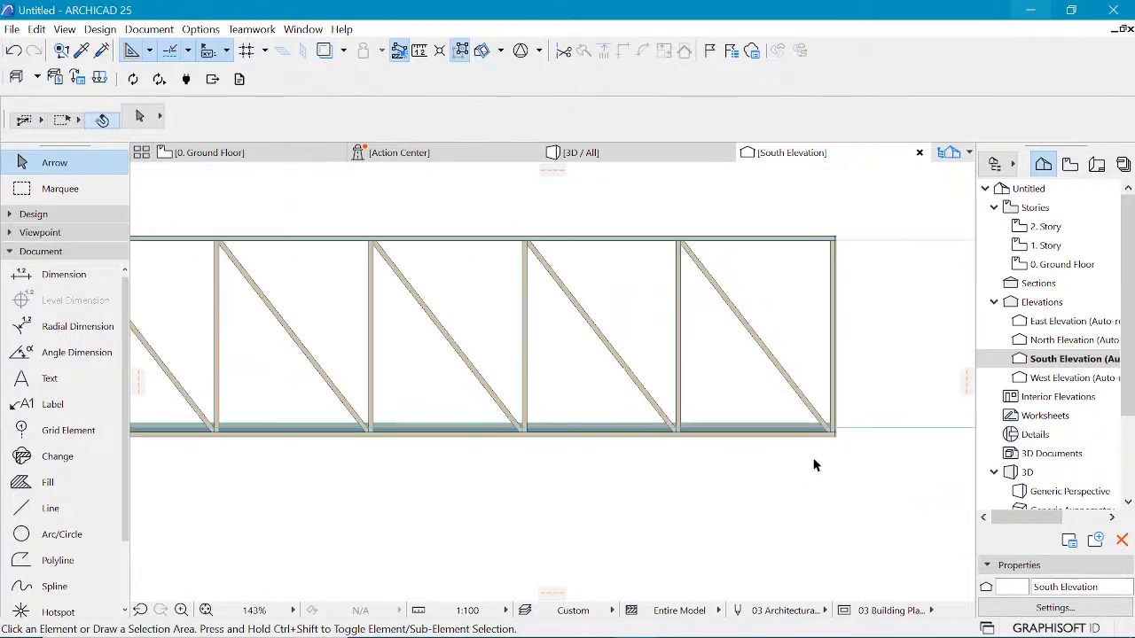
scroll(814, 465, "down", 5)
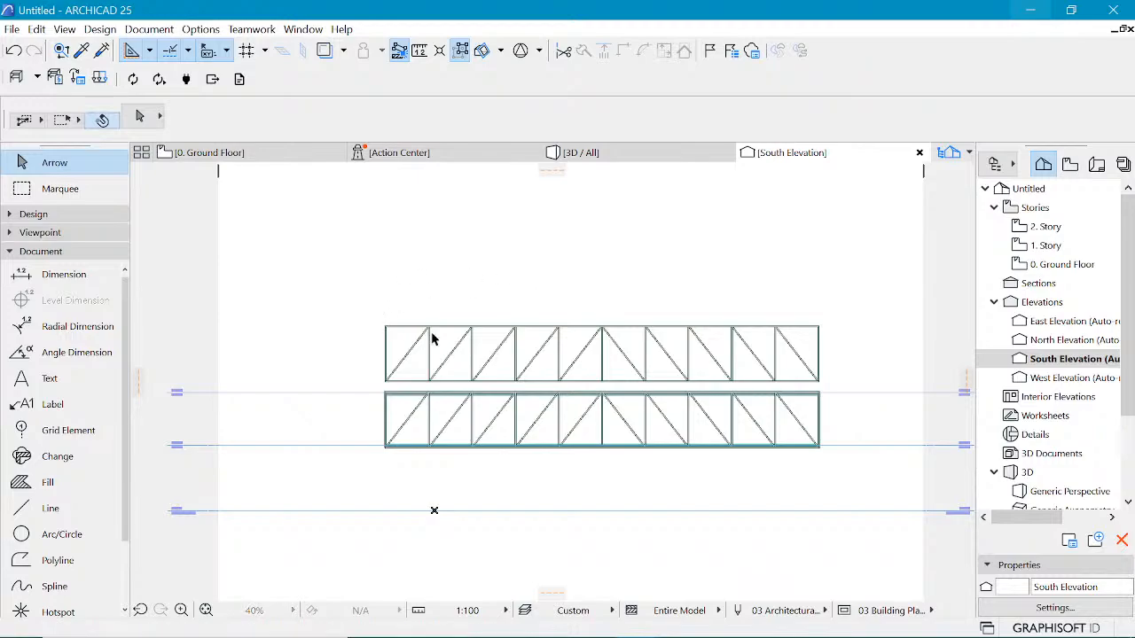
Step: Select the remaining upper truss and drag it down onto the lower truss's position
left_click_drag(380, 319, 837, 384)
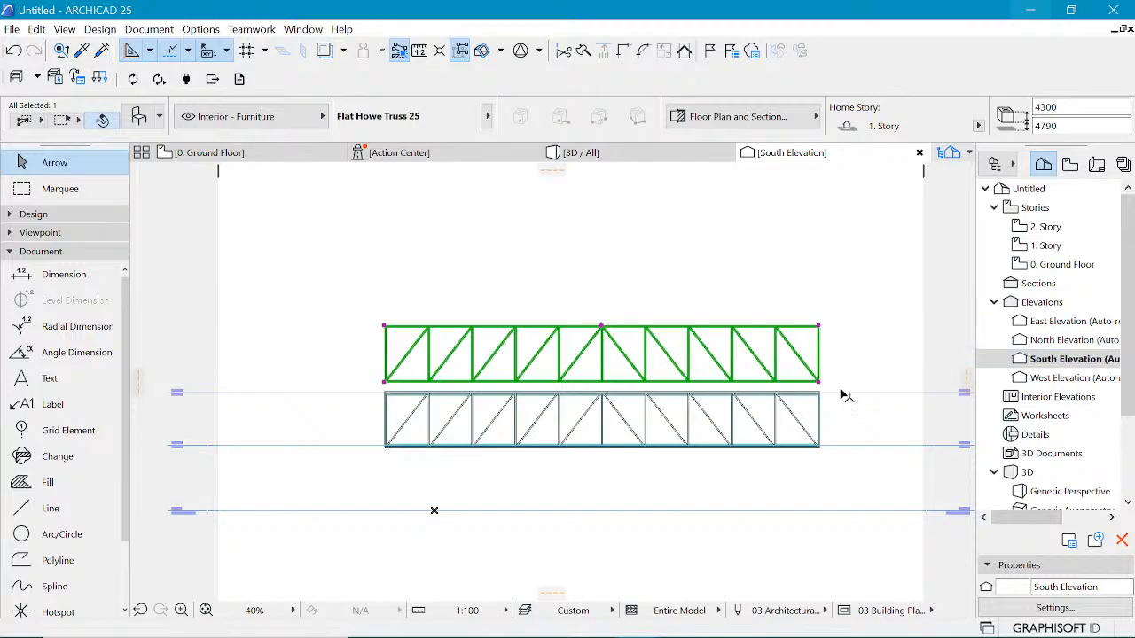
key("ctrl+d")
scroll(825, 414, "up", 3)
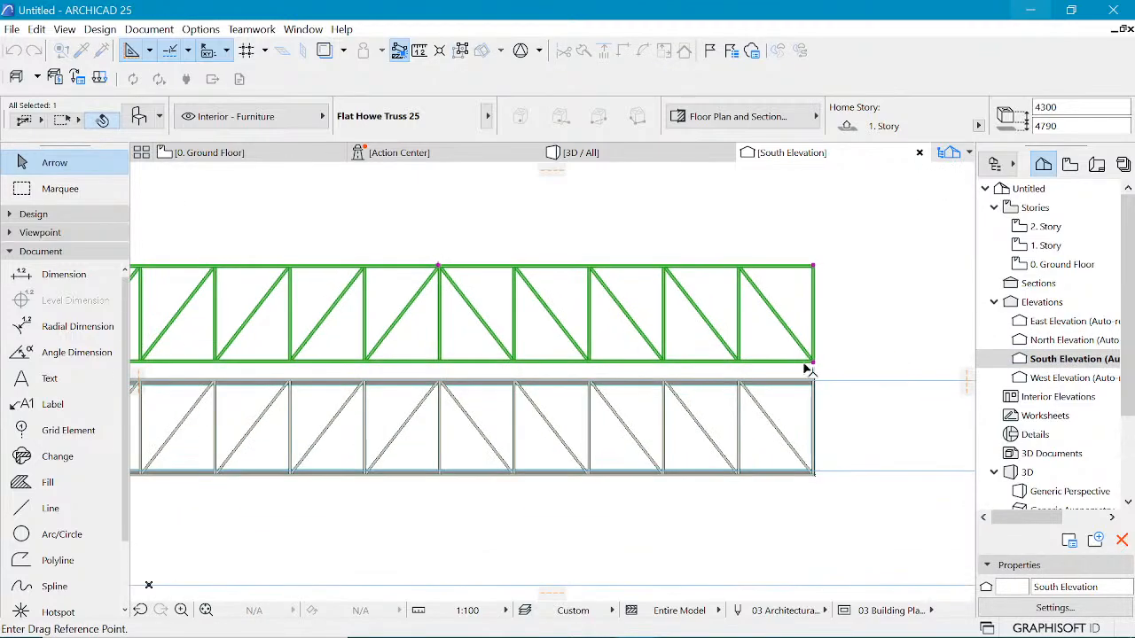
left_click(815, 473)
left_click(817, 475)
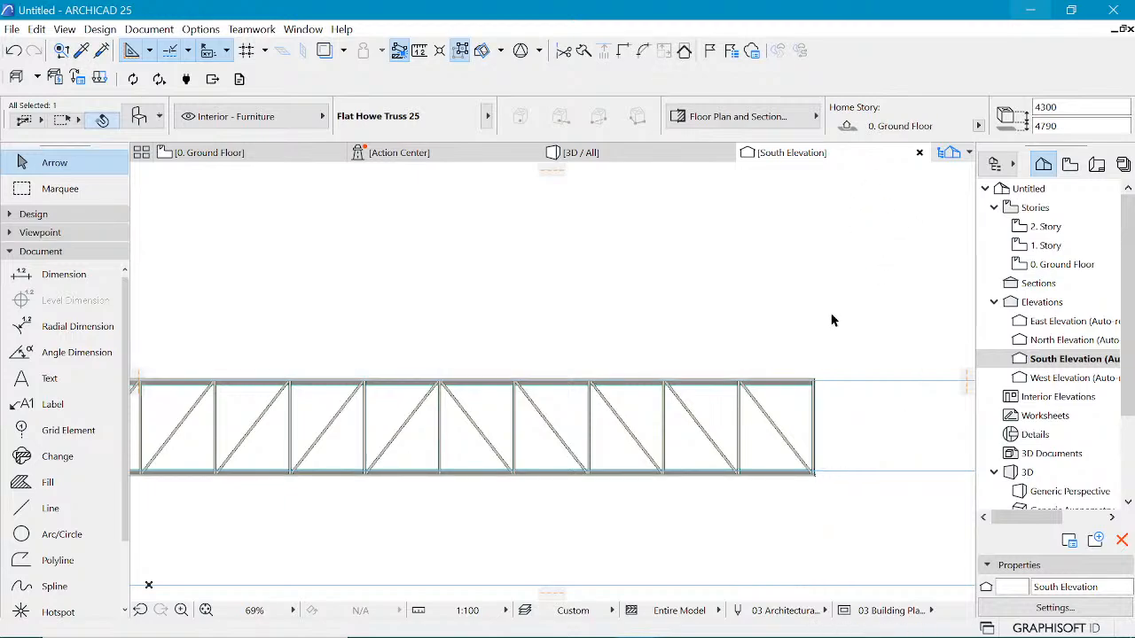
Step: Select the truss in the elevation and check its home story options
scroll(763, 355, "down", 2)
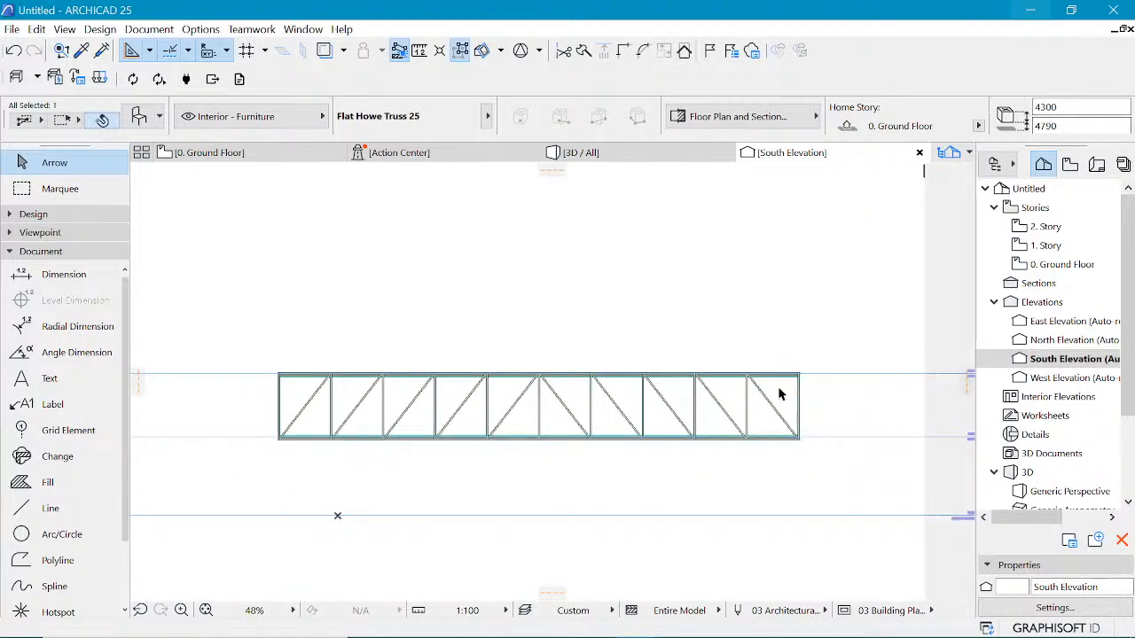
left_click(764, 401)
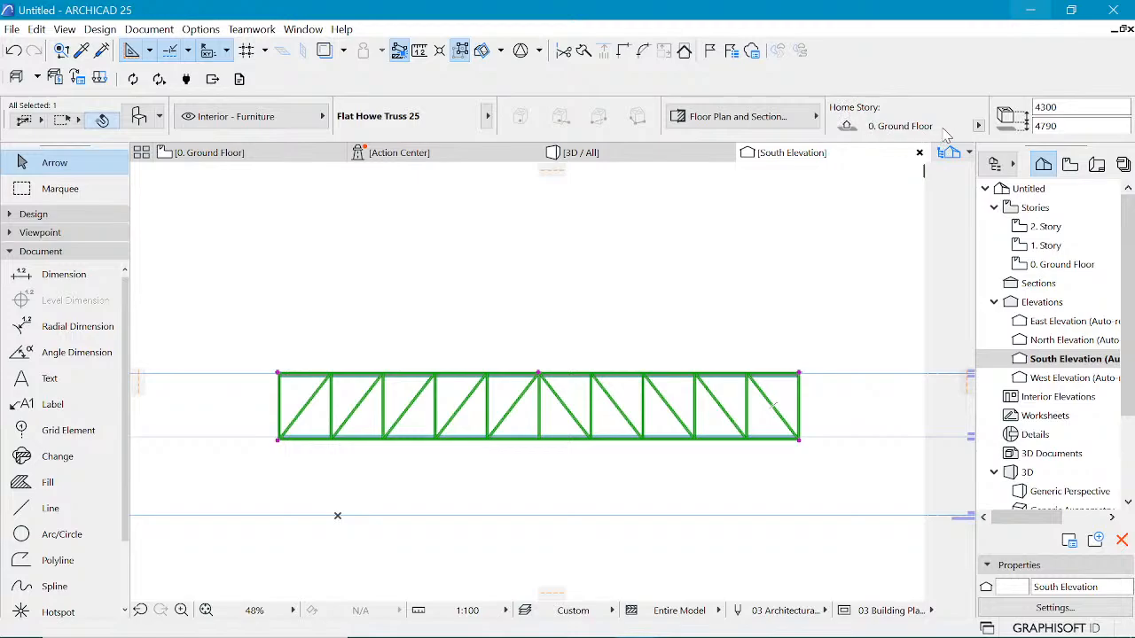
left_click(979, 126)
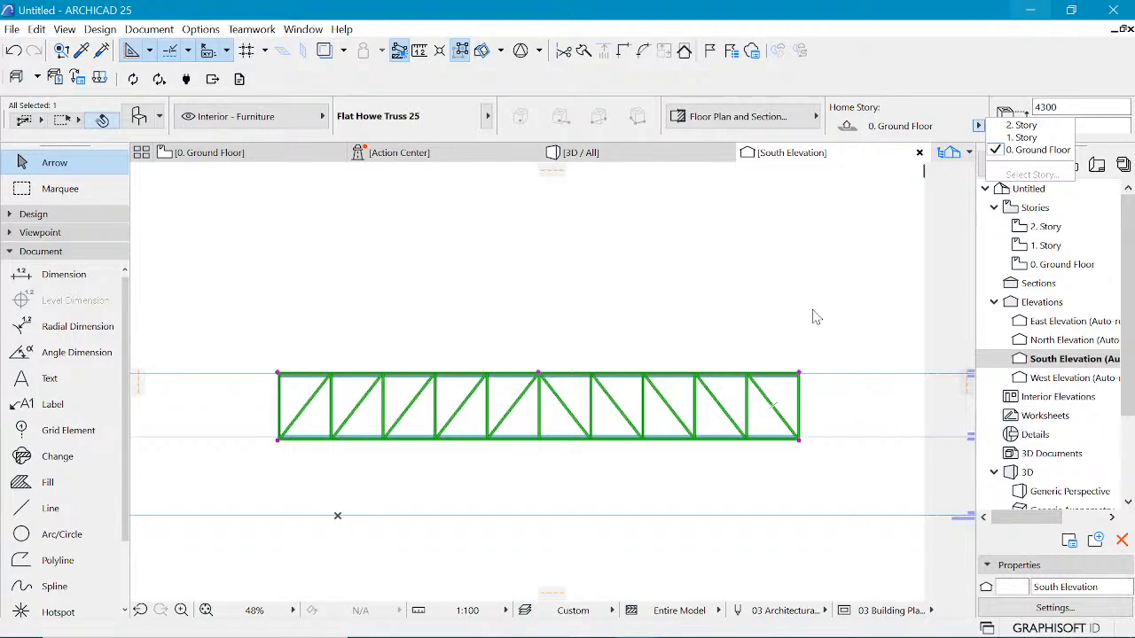
left_click(728, 283)
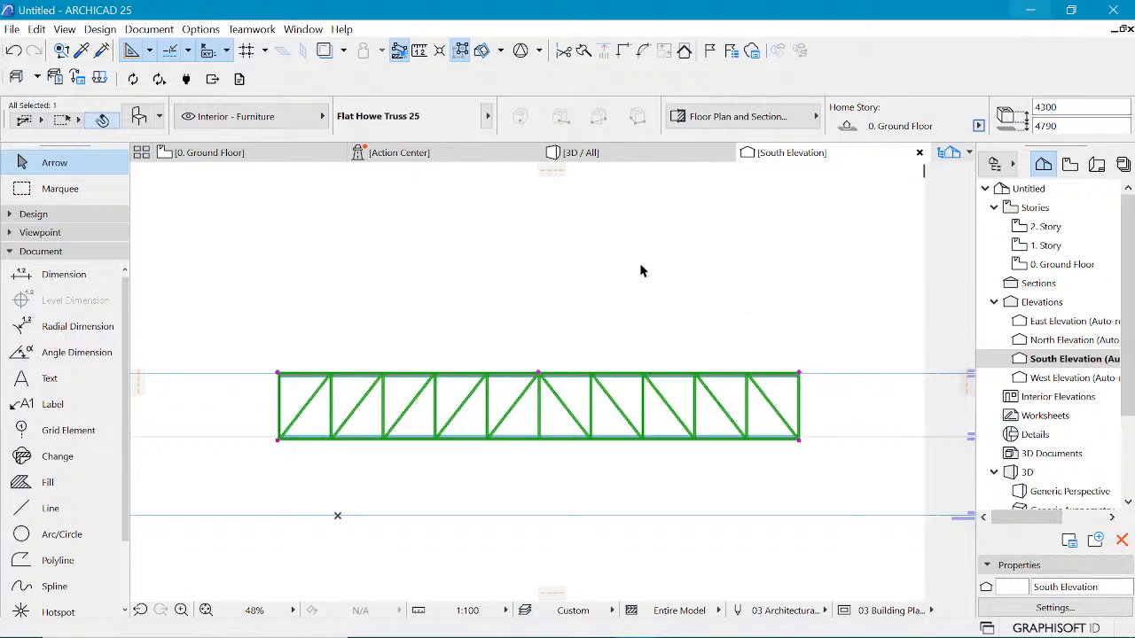
scroll(457, 226, "down", 2)
scroll(696, 350, "up", 5)
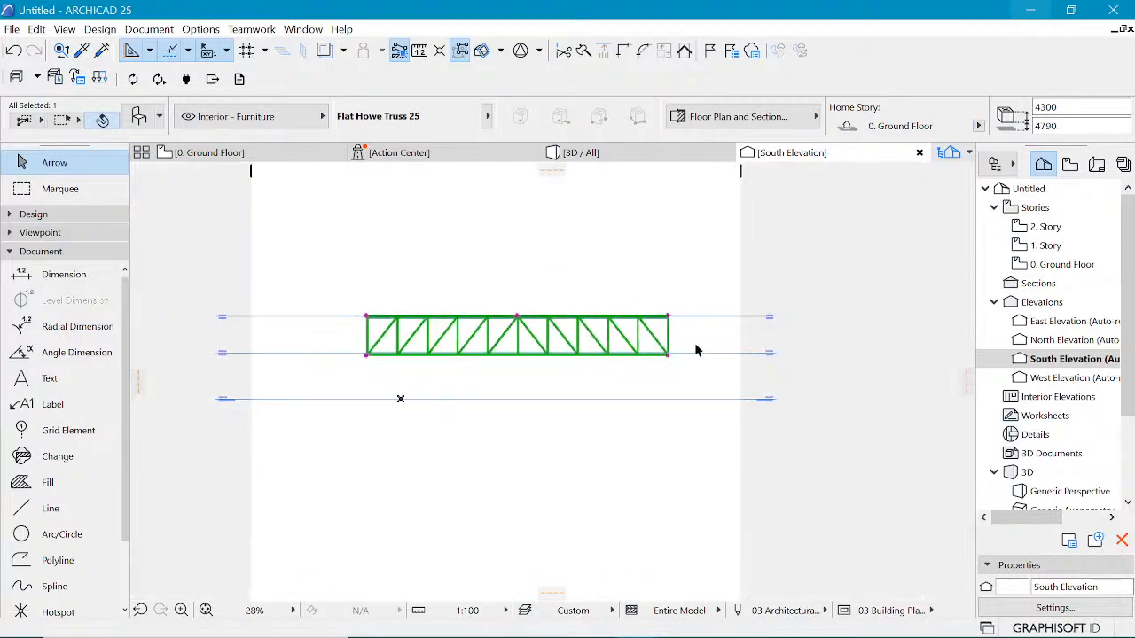
scroll(698, 349, "down", 3)
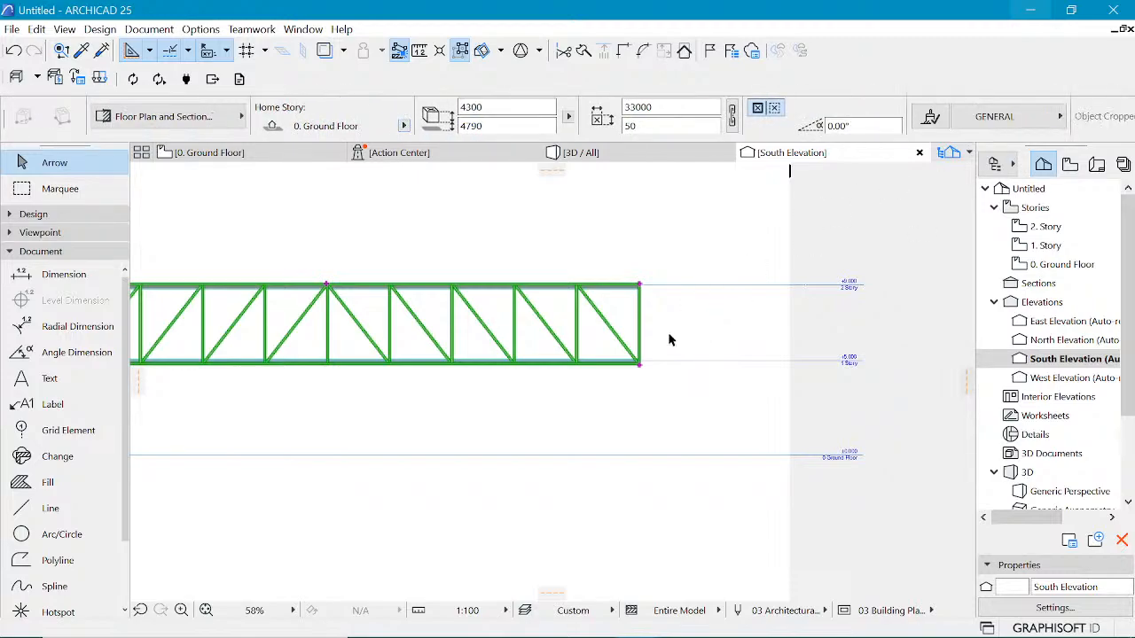
Step: Show the story above as trace reference and copy the right edge truss onto the inner opening's right edge
left_click(599, 157)
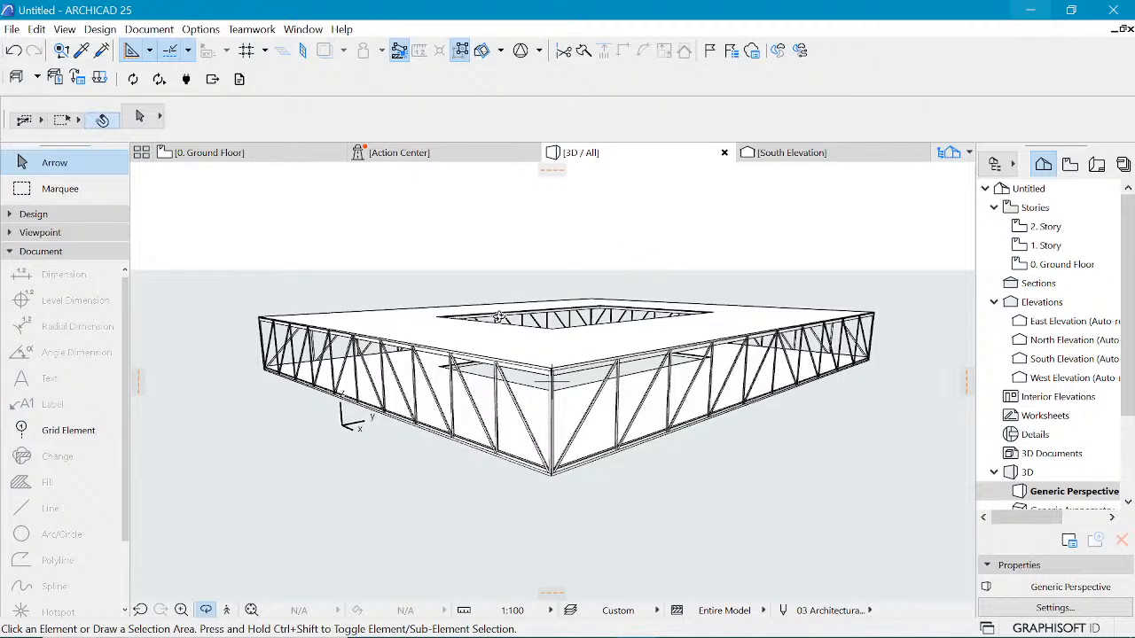
left_click(239, 152)
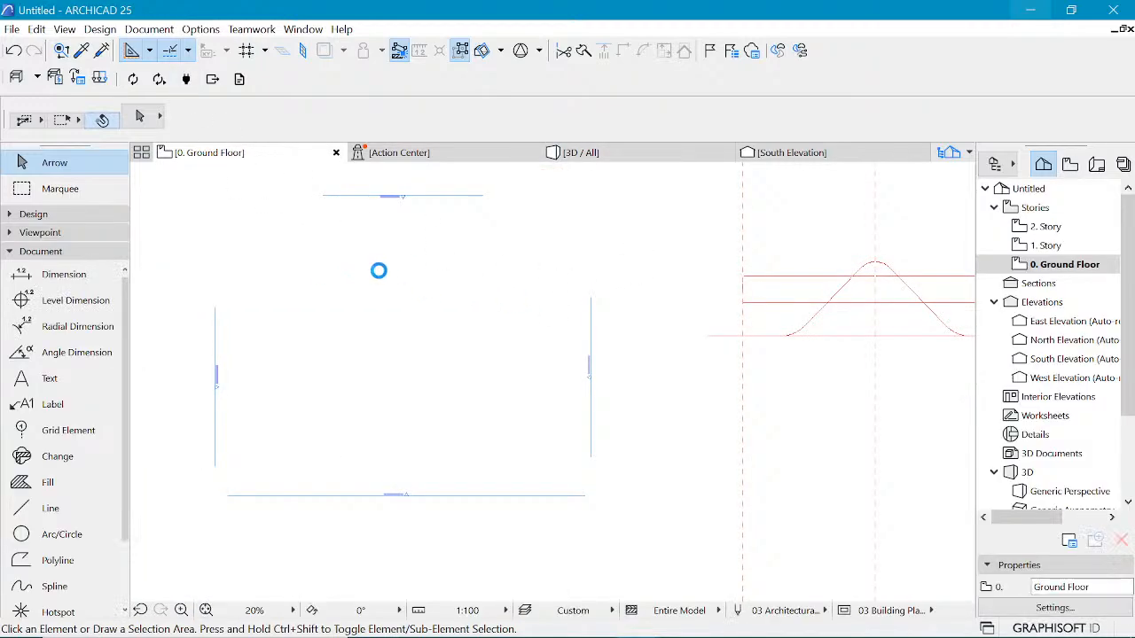
left_click(532, 294)
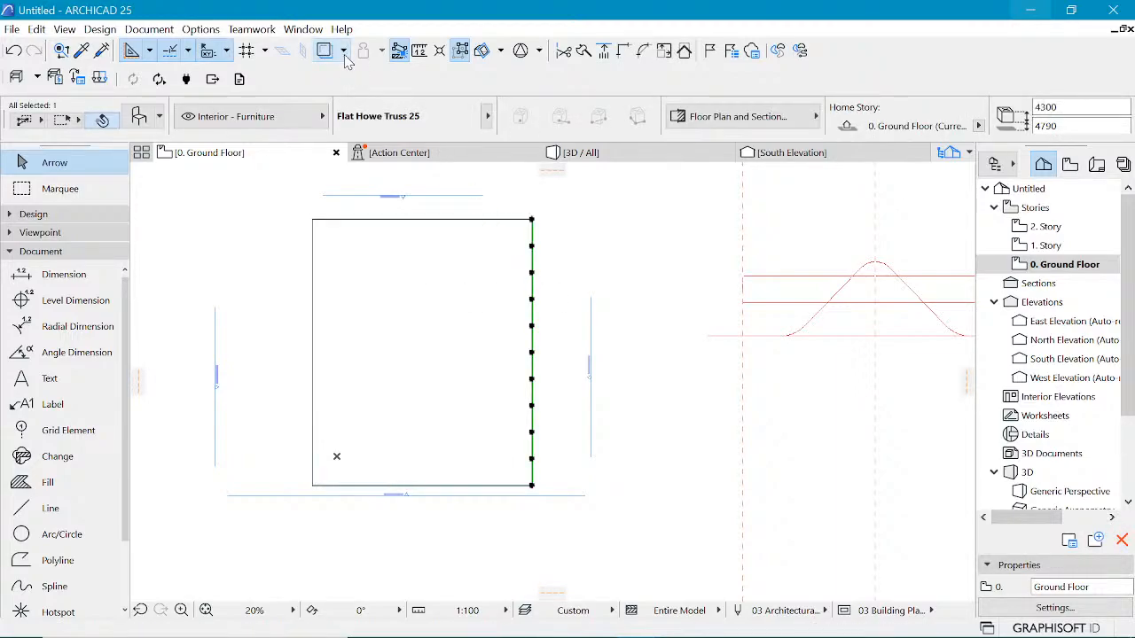
left_click(343, 50)
mouse_move(383, 77)
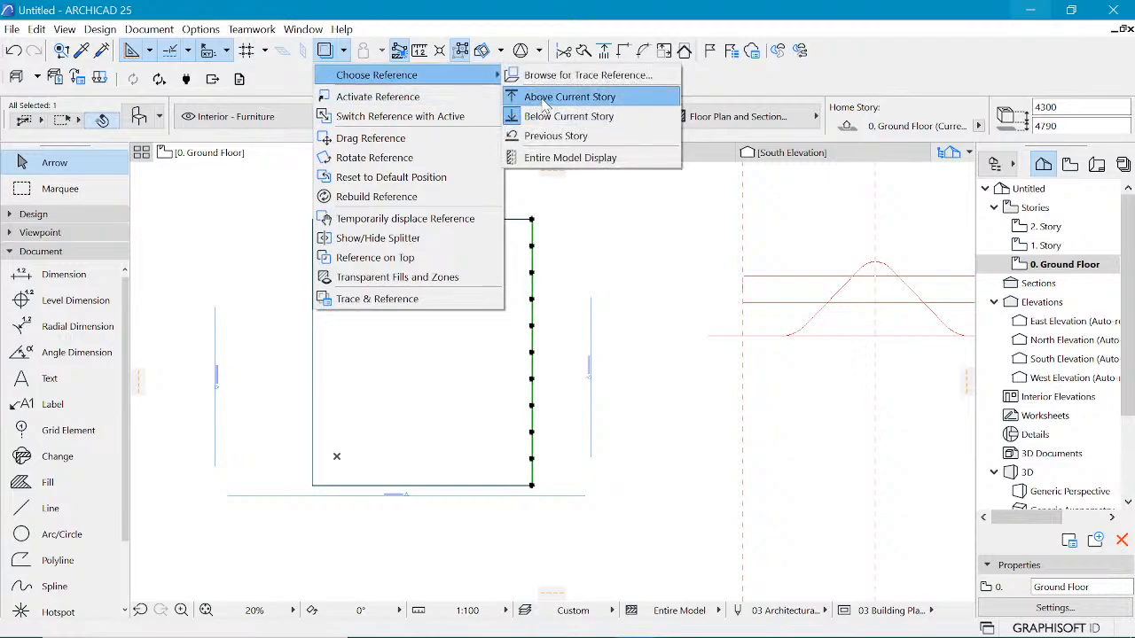
left_click(537, 99)
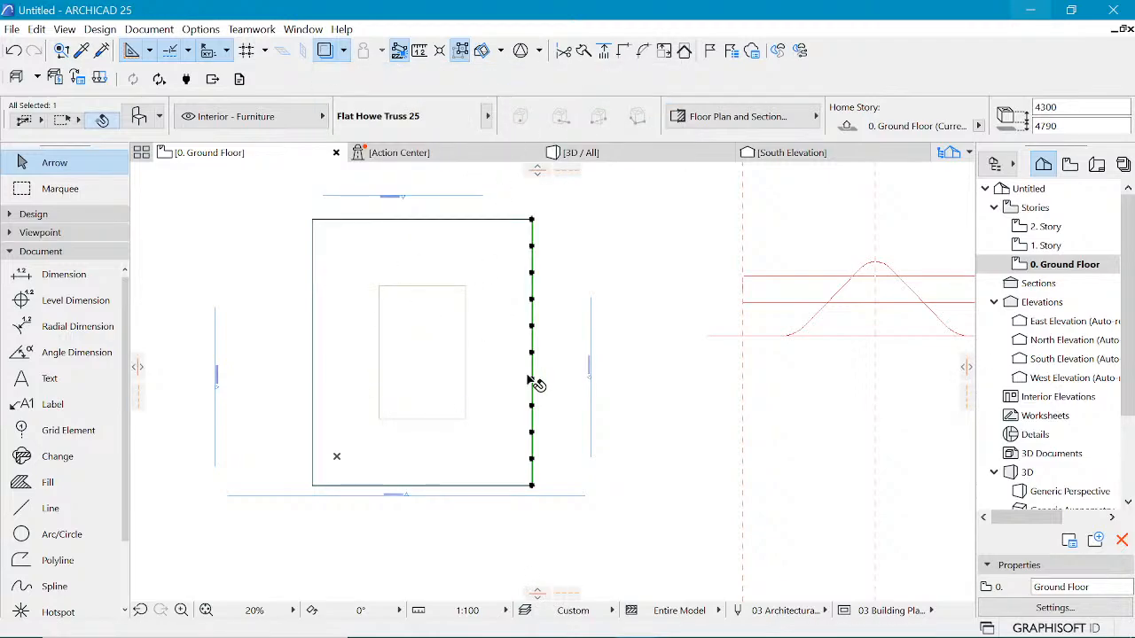
left_click(536, 326)
left_click(531, 306)
left_click(532, 311)
key("ctrl+d")
left_click(532, 220)
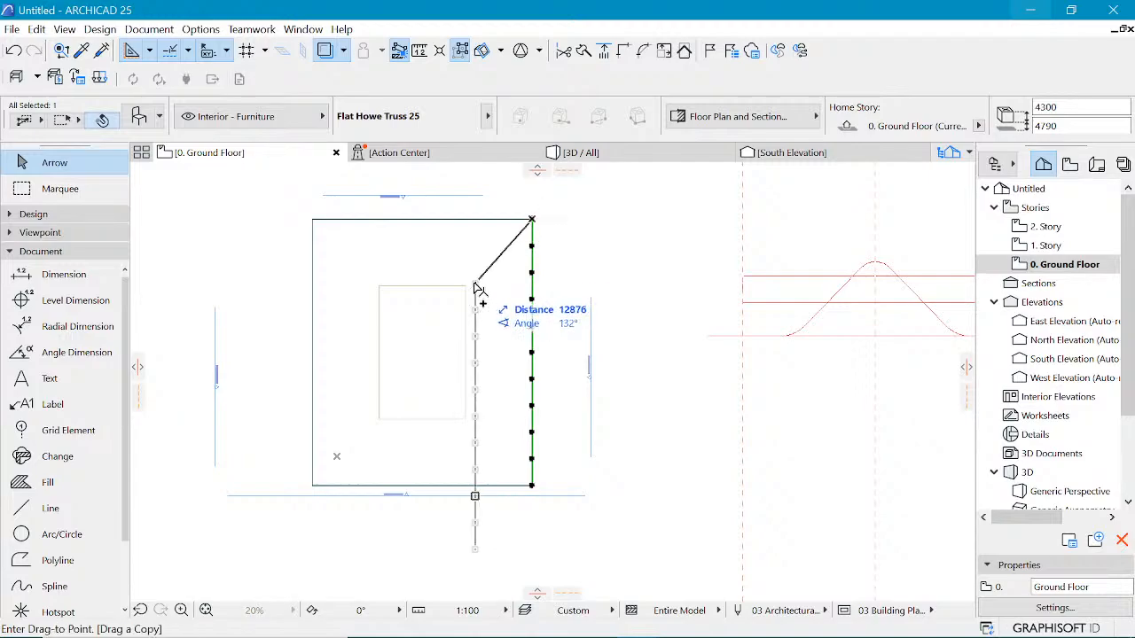
left_click(465, 286)
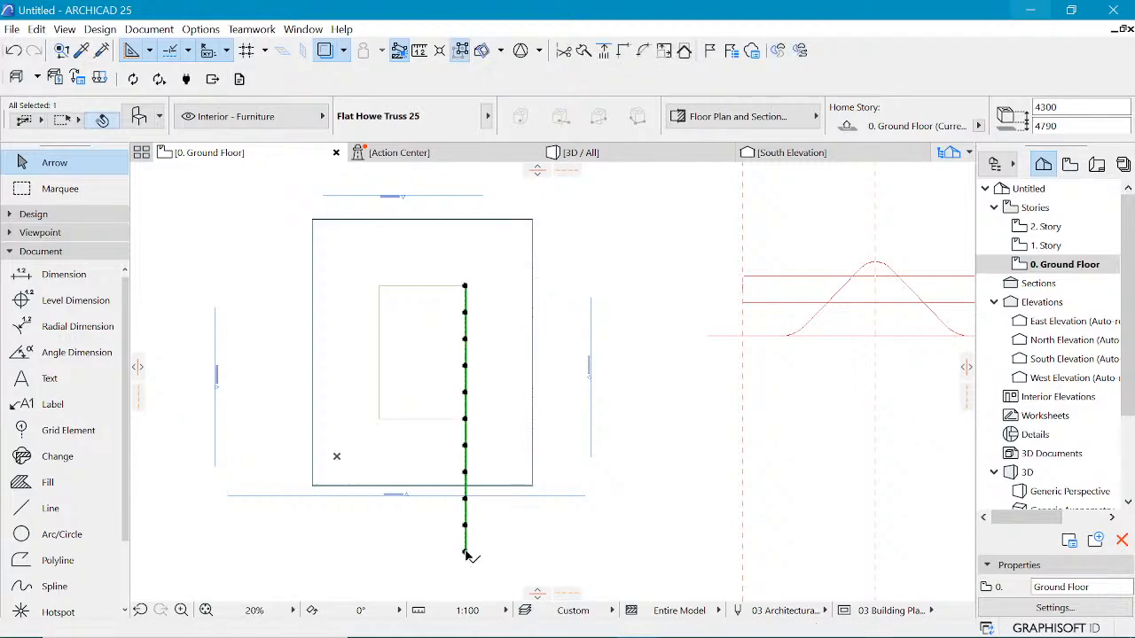
Step: Stretch the copied truss's lower end back to the opening's lower corner
left_click(465, 551)
left_click(464, 418)
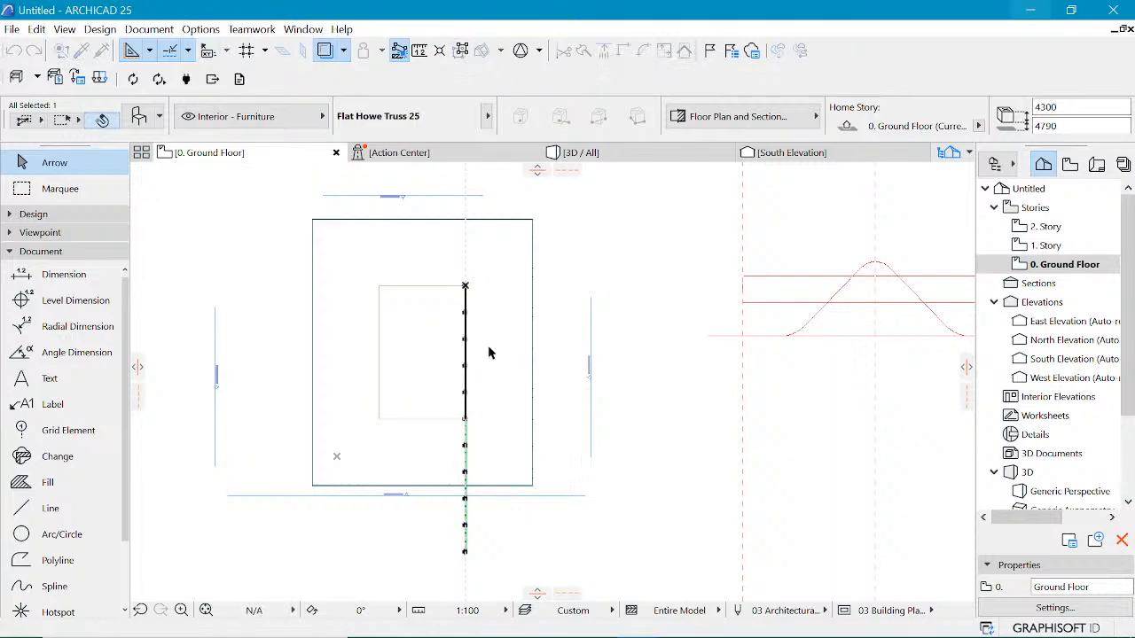
scroll(474, 323, "up", 2)
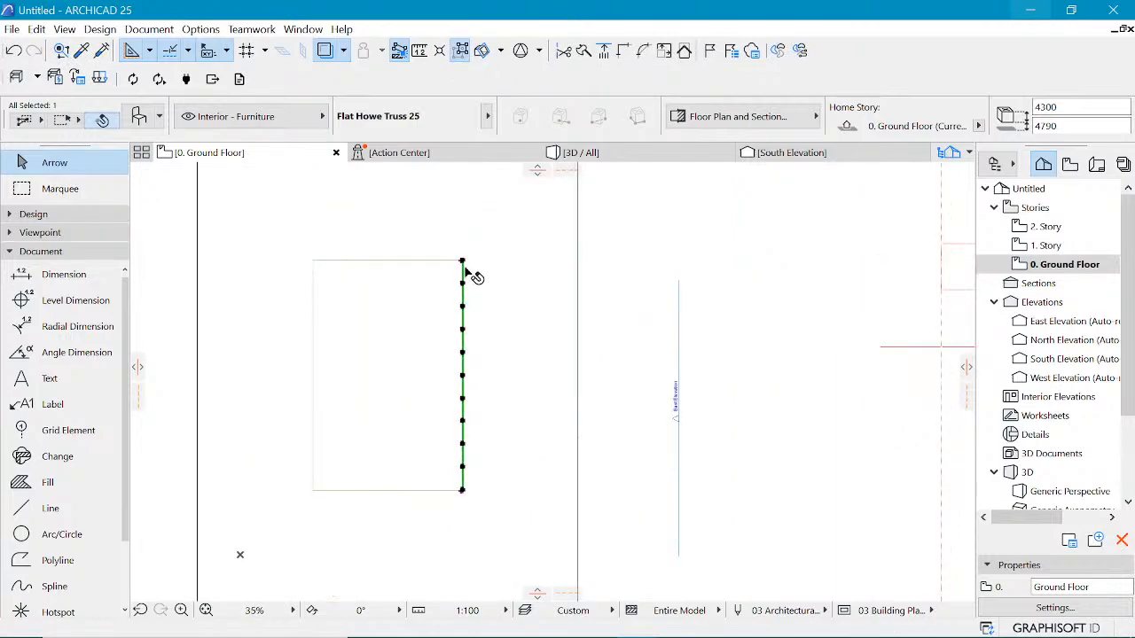
Step: Orbit and zoom the 3D view to inspect the truss at the inner opening
left_click(615, 157)
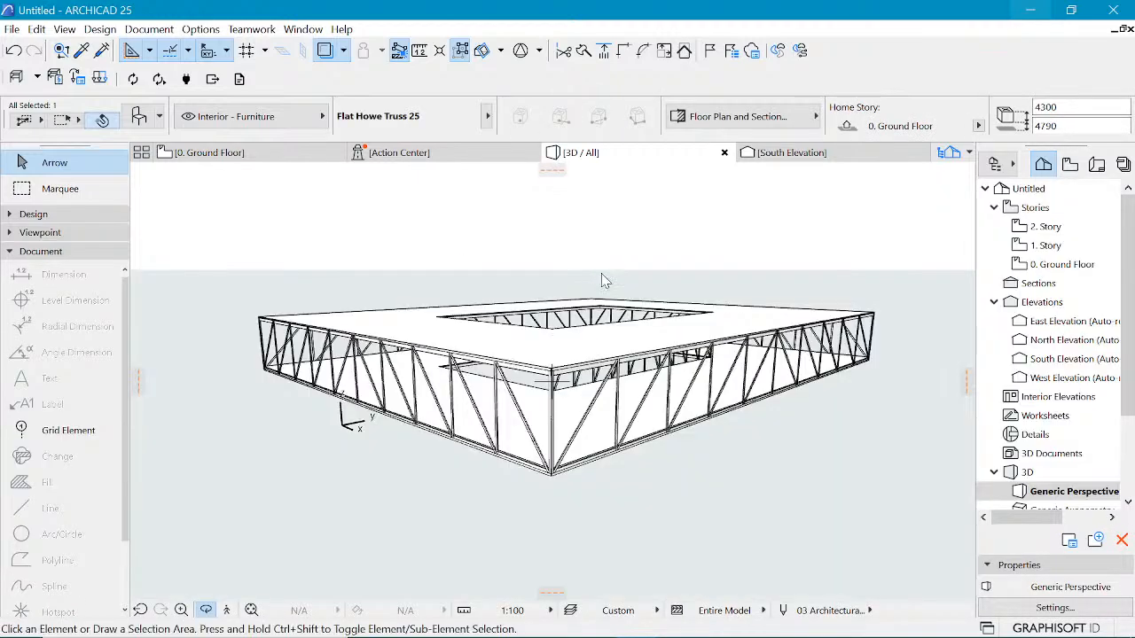
left_click(601, 267)
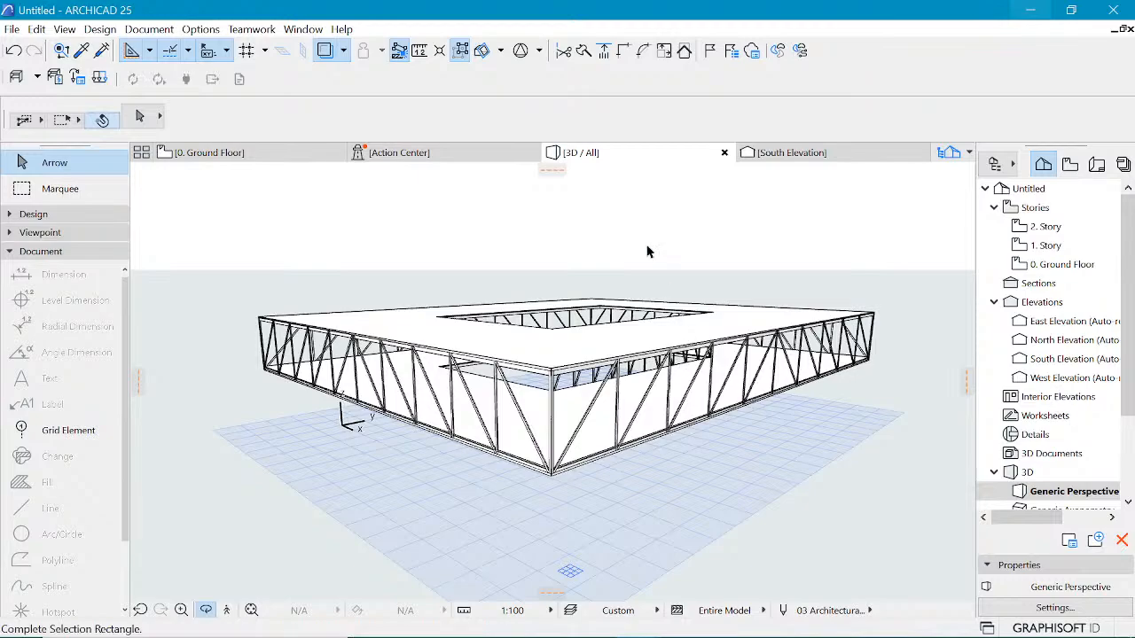
left_click(653, 238)
middle_click_drag(653, 239, 280, 439, "shift")
scroll(435, 388, "up", 5)
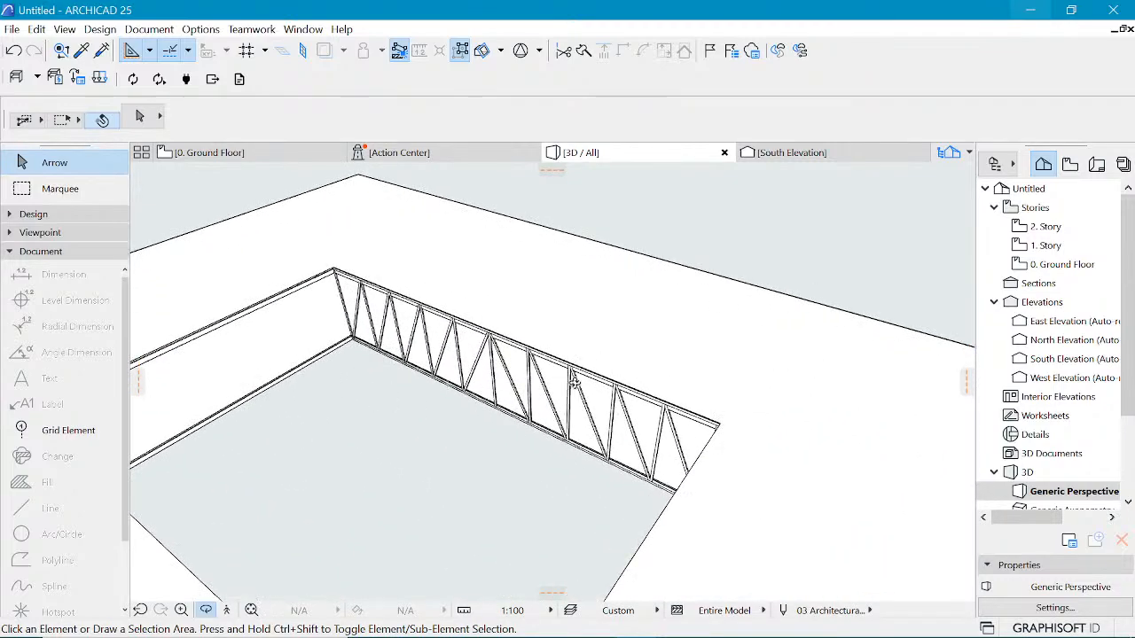
left_click(534, 388)
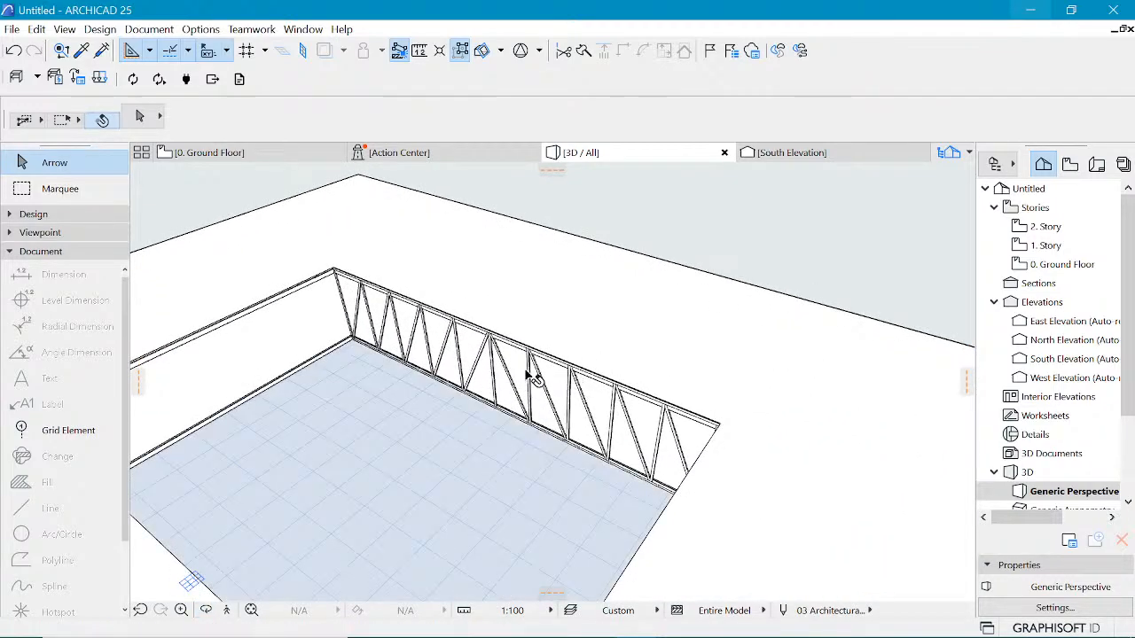
scroll(618, 189, "down", 5)
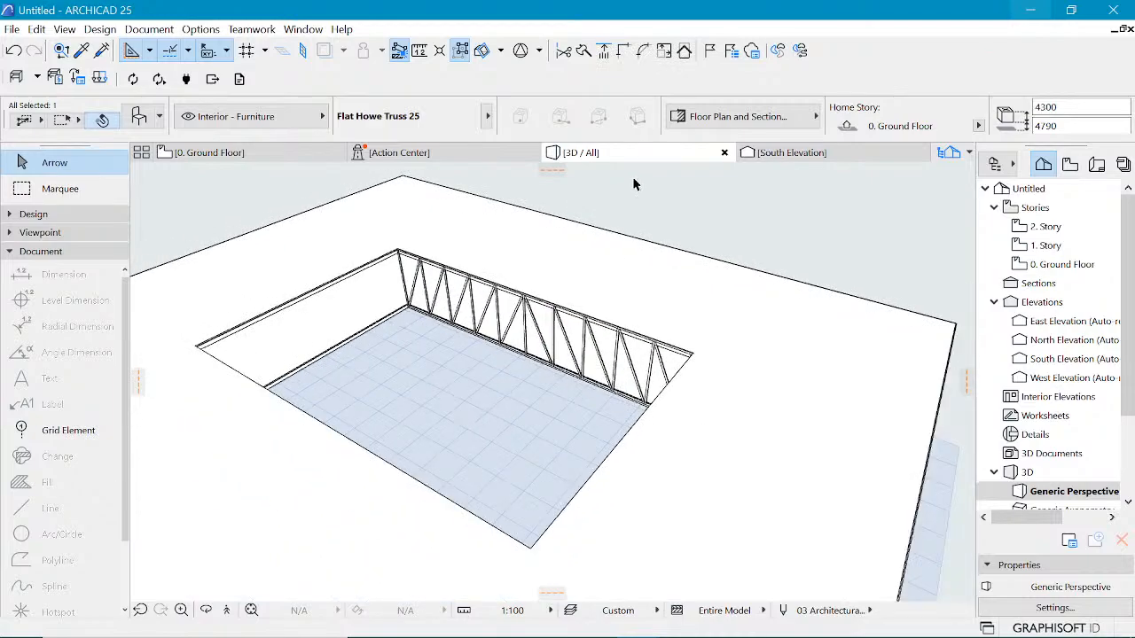
Step: Open the selected truss's settings and review its number of divisions
scroll(633, 184, "down", 2)
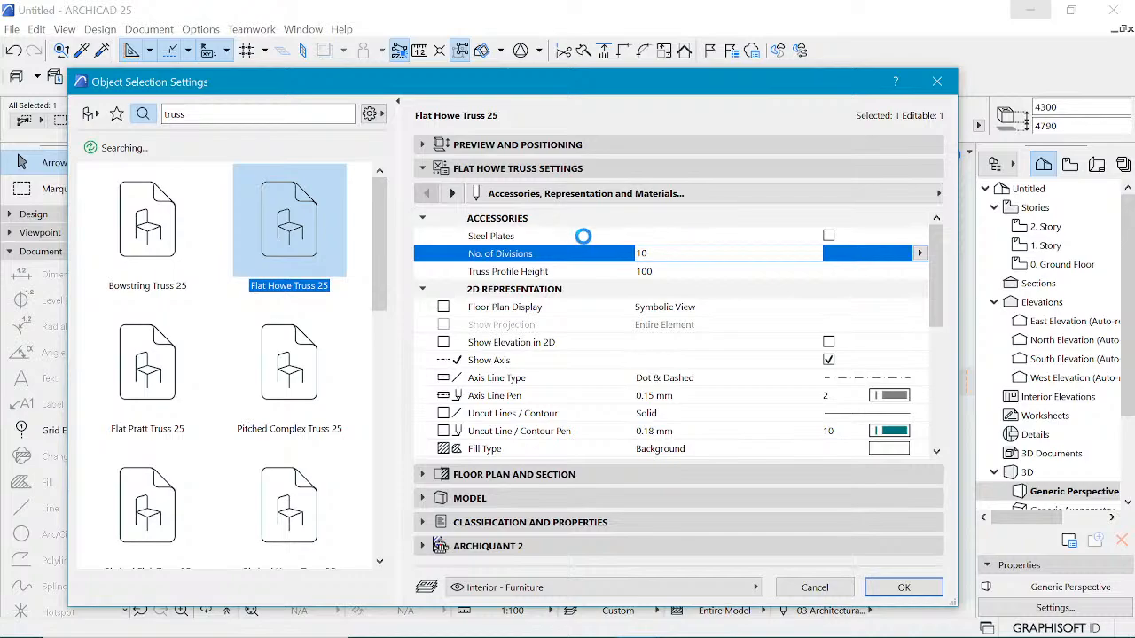
left_click(655, 255)
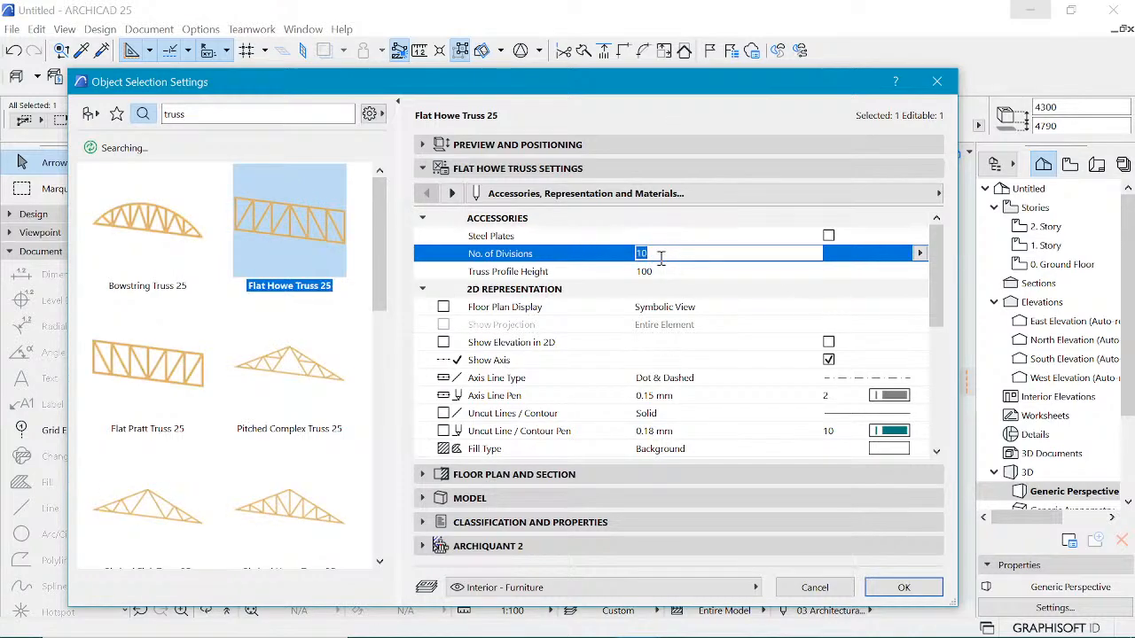
key("Return")
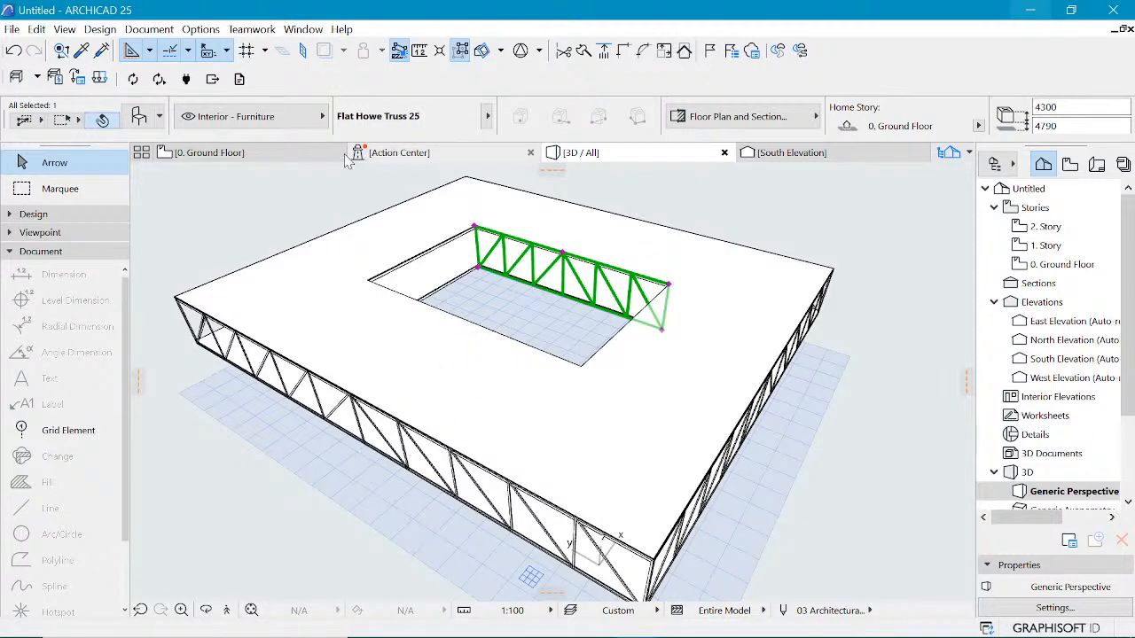
Step: On the ground floor plan, mirror a copy of the right opening truss onto the lower edge and trim it to the lower-left corner
left_click(213, 154)
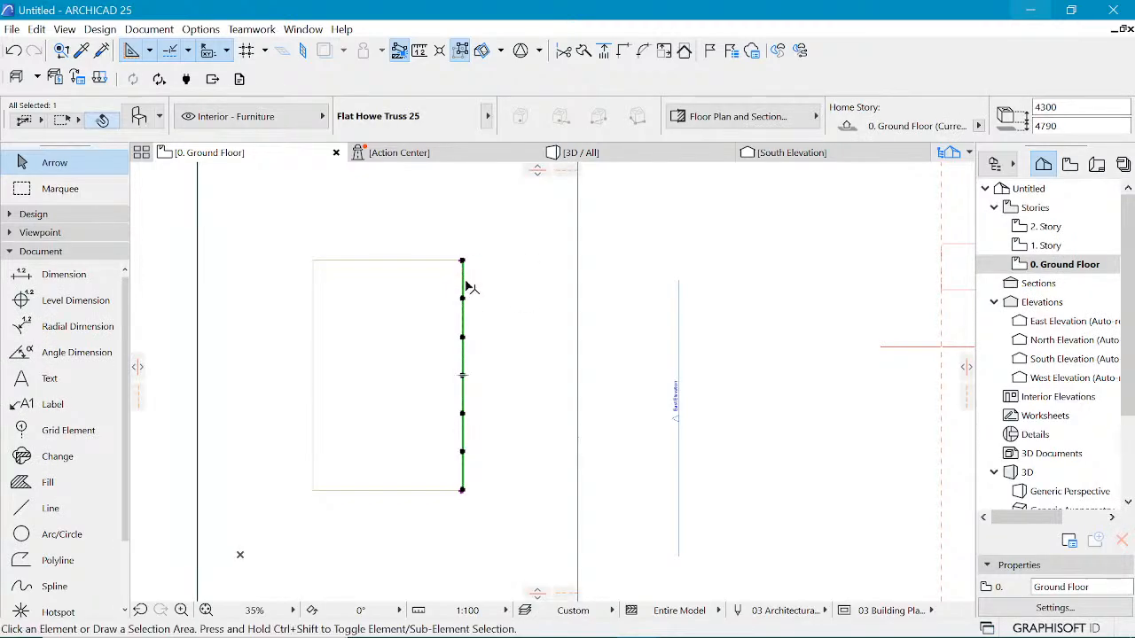
key("ctrl+alt+m")
left_click(462, 489)
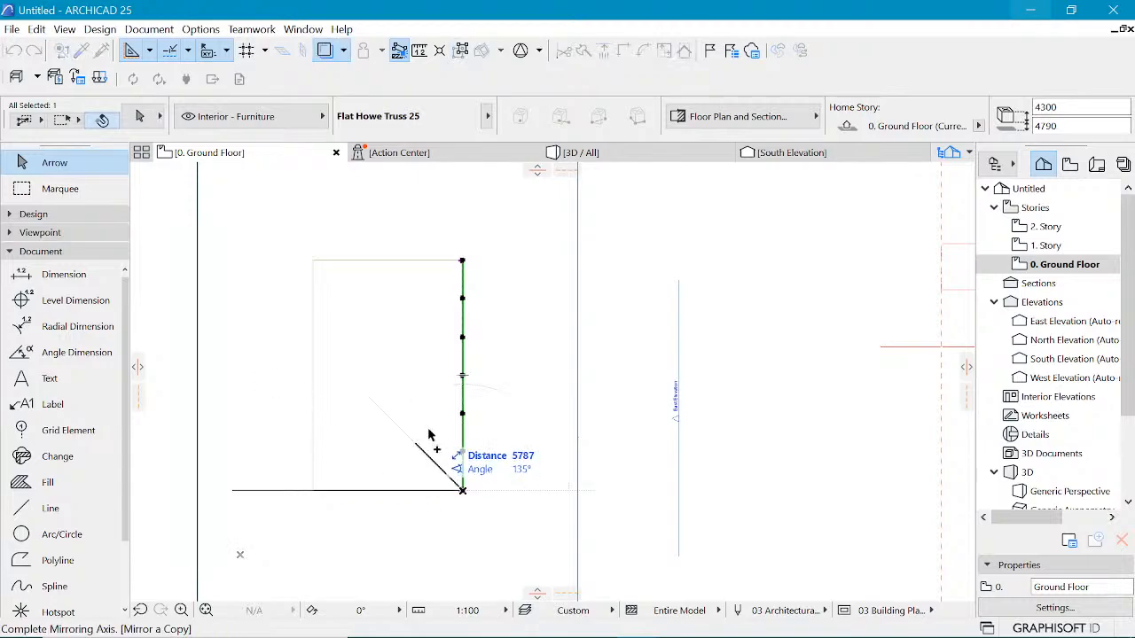
left_click(428, 435)
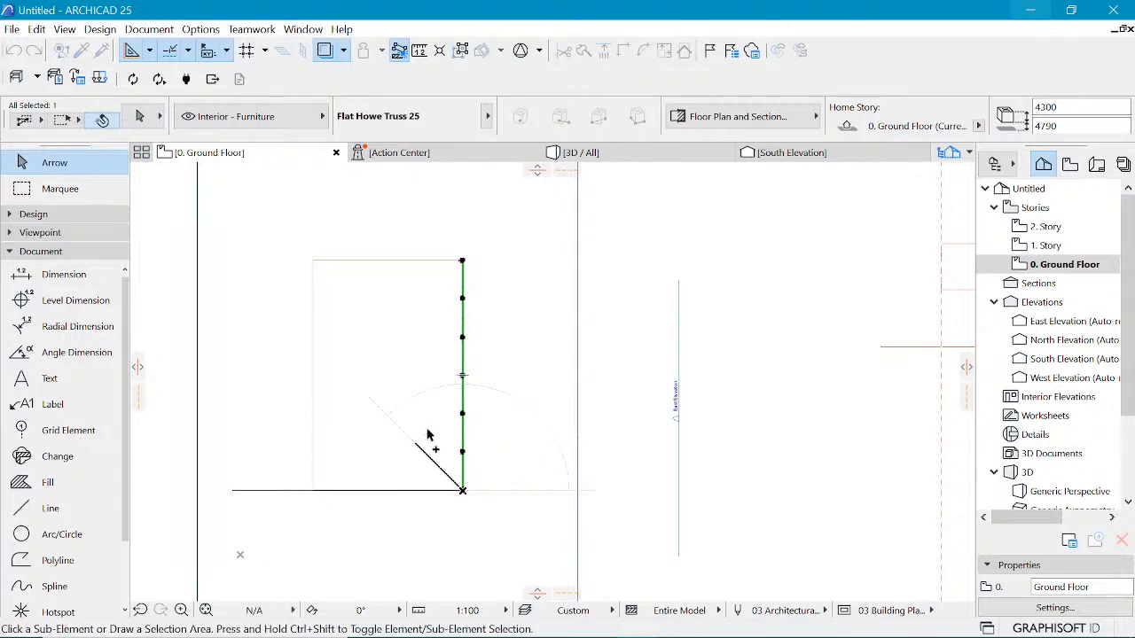
left_click(310, 490)
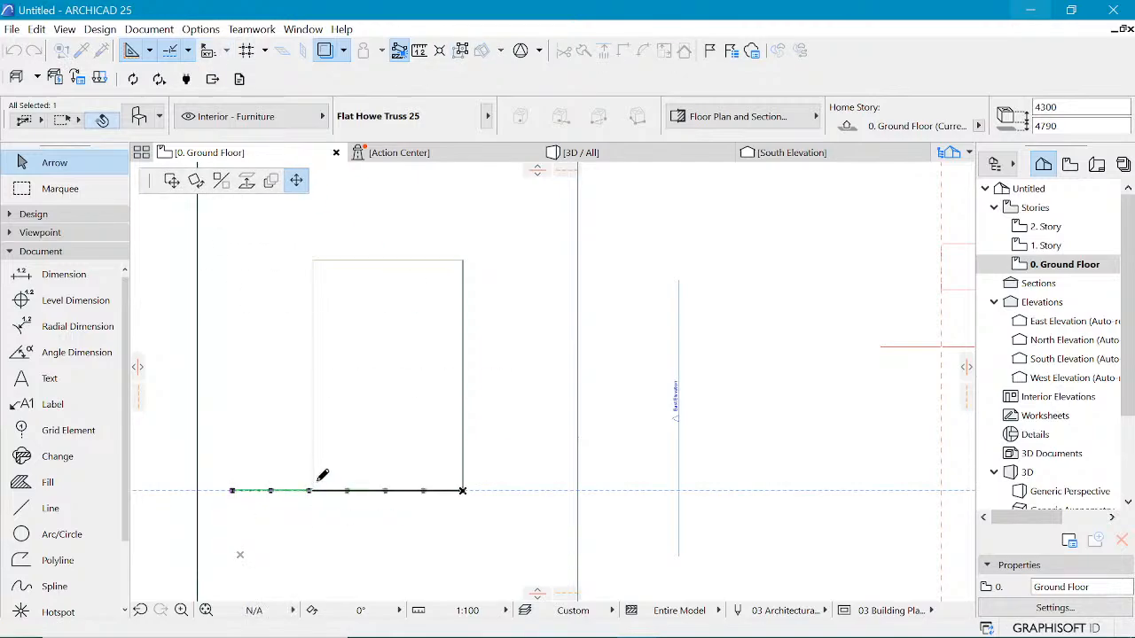
left_click(312, 489)
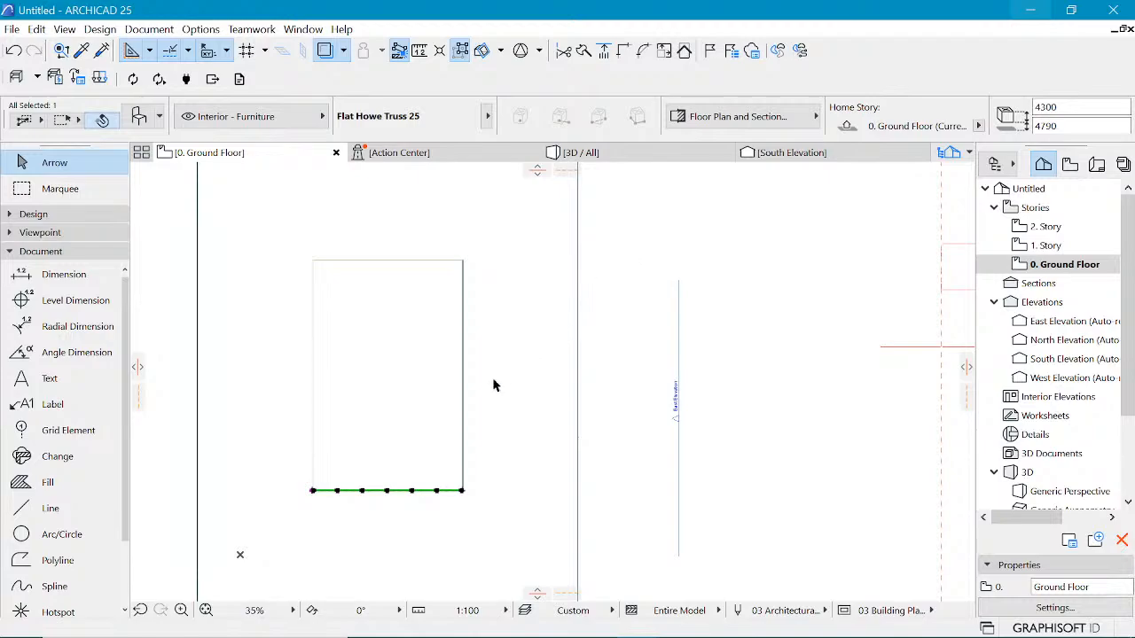
Step: Mirror copies of the right and lower opening trusses about a 135° diagonal through the opening's top-right corner
left_click(462, 381, "shift")
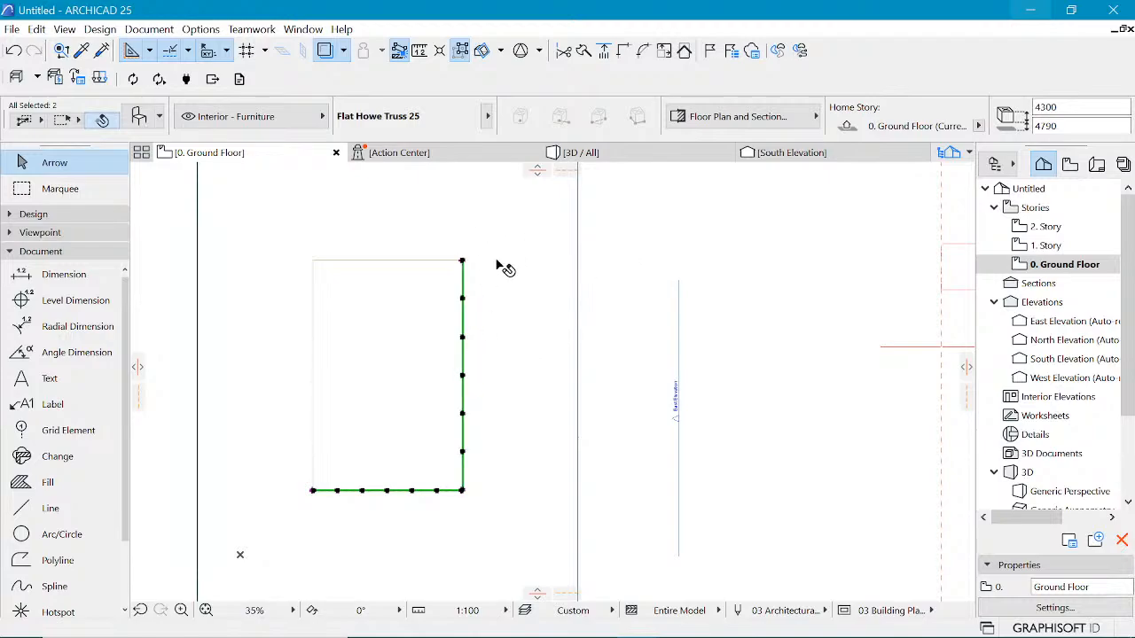
left_click(402, 454)
left_click(367, 490)
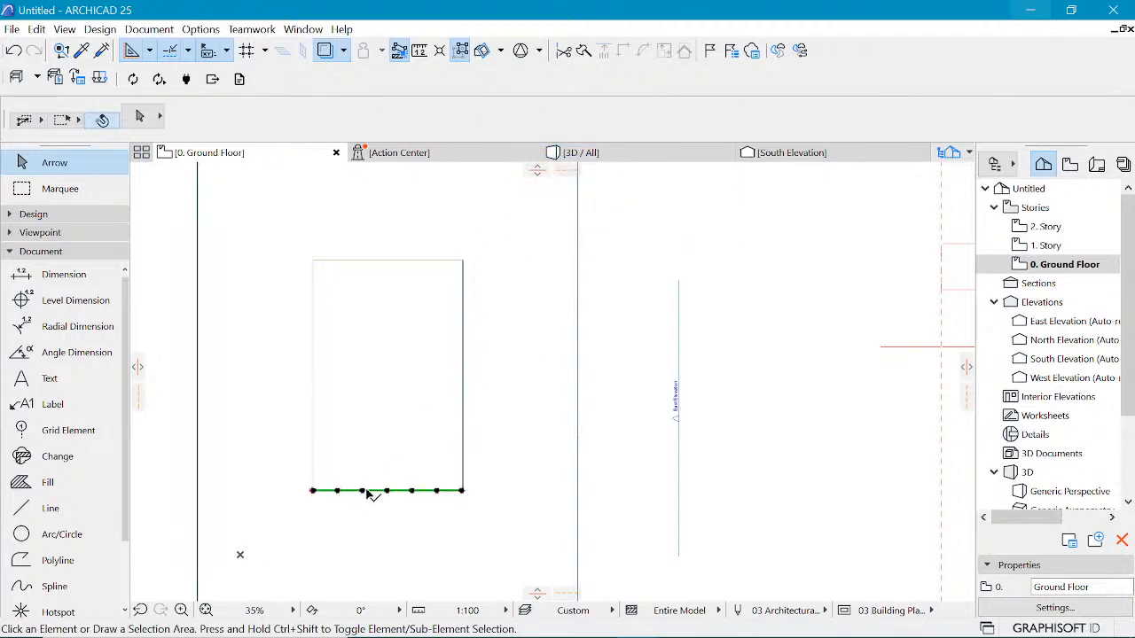
left_click(463, 460, "shift")
key("ctrl+alt+m")
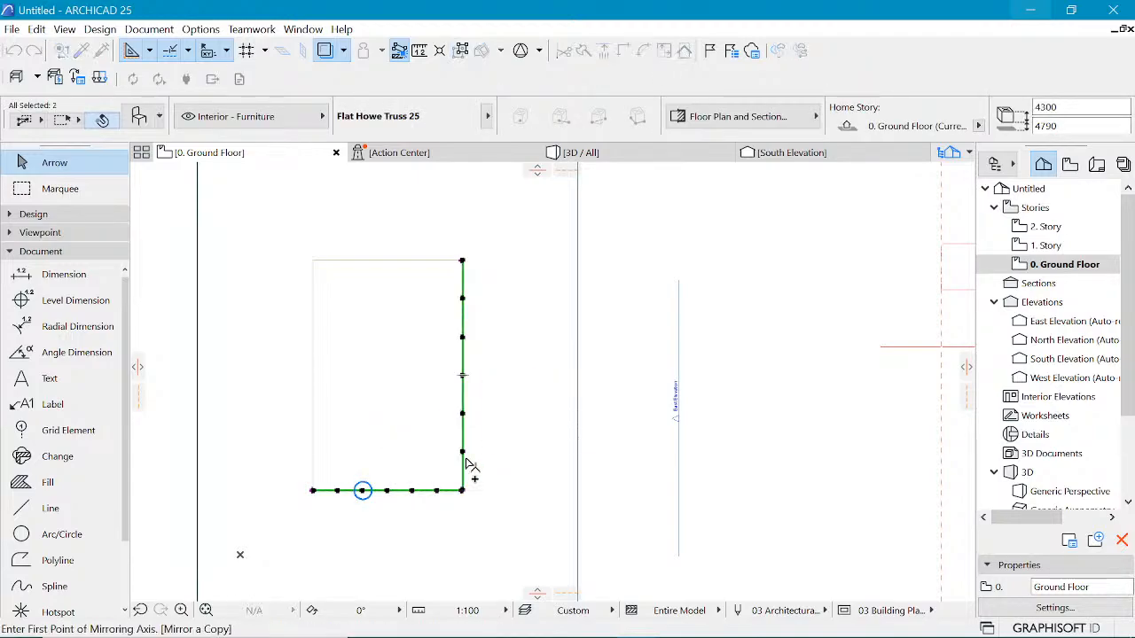
left_click(312, 490)
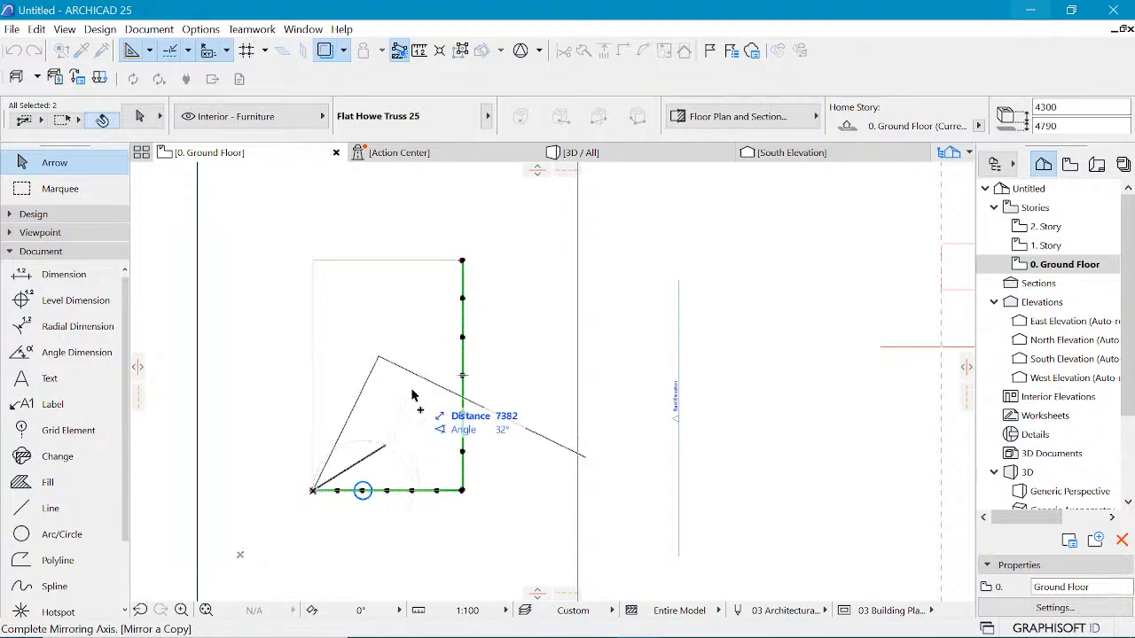
key("Escape")
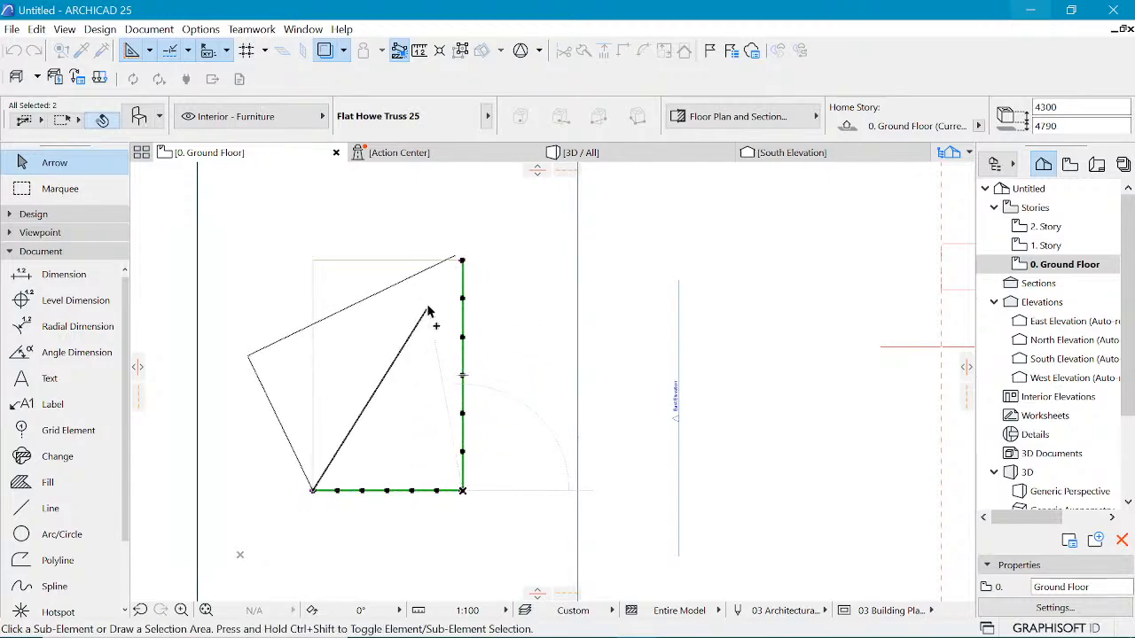
key("ctrl+alt+m")
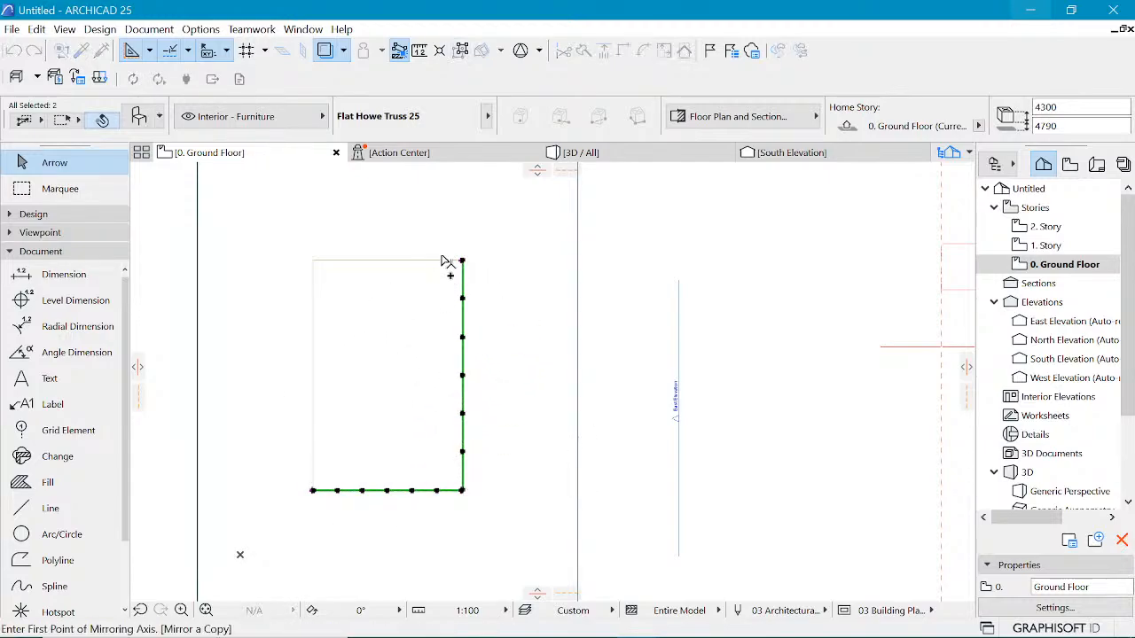
left_click(461, 260)
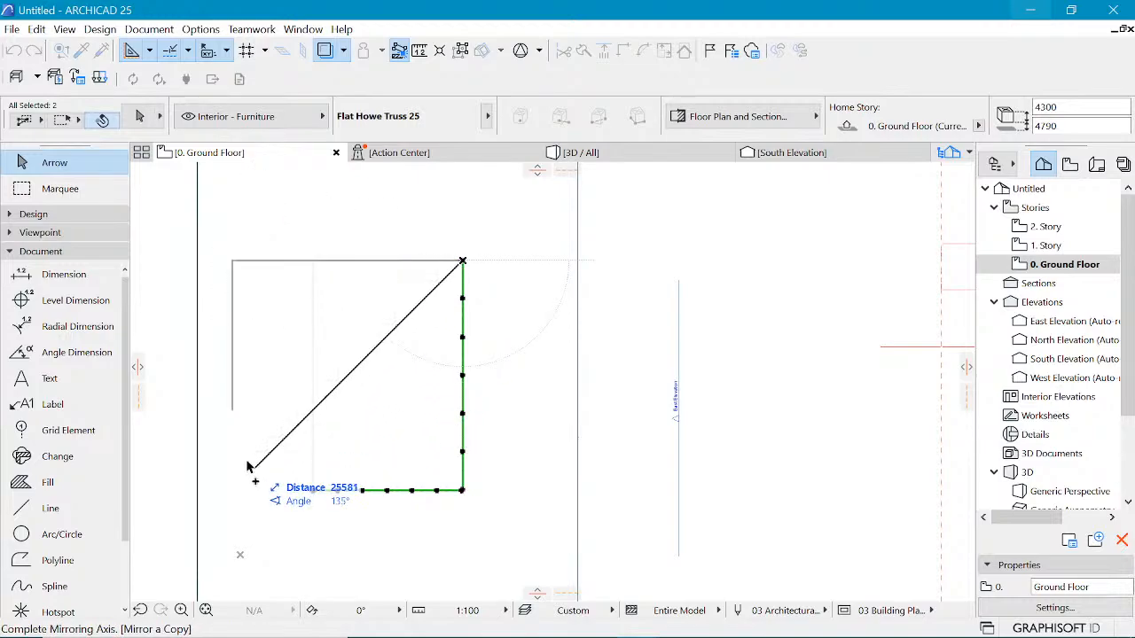
key("Escape")
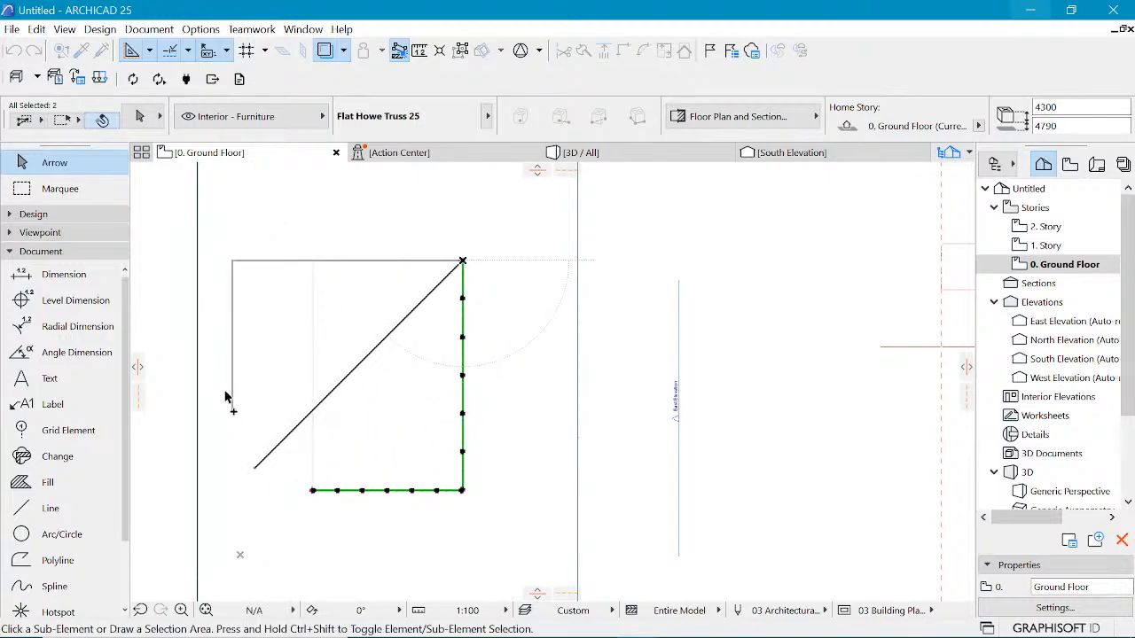
Step: Move the vertical copied truss onto the opening's left edge and stretch its end to the top-left corner
left_click(232, 261)
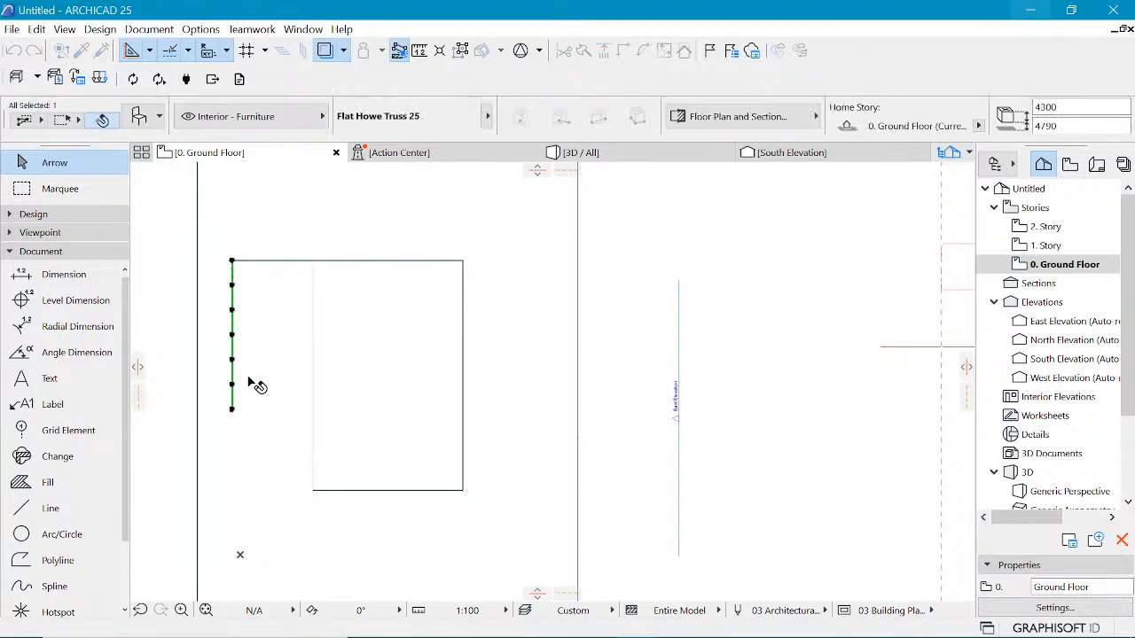
key("ctrl+d")
left_click(313, 490)
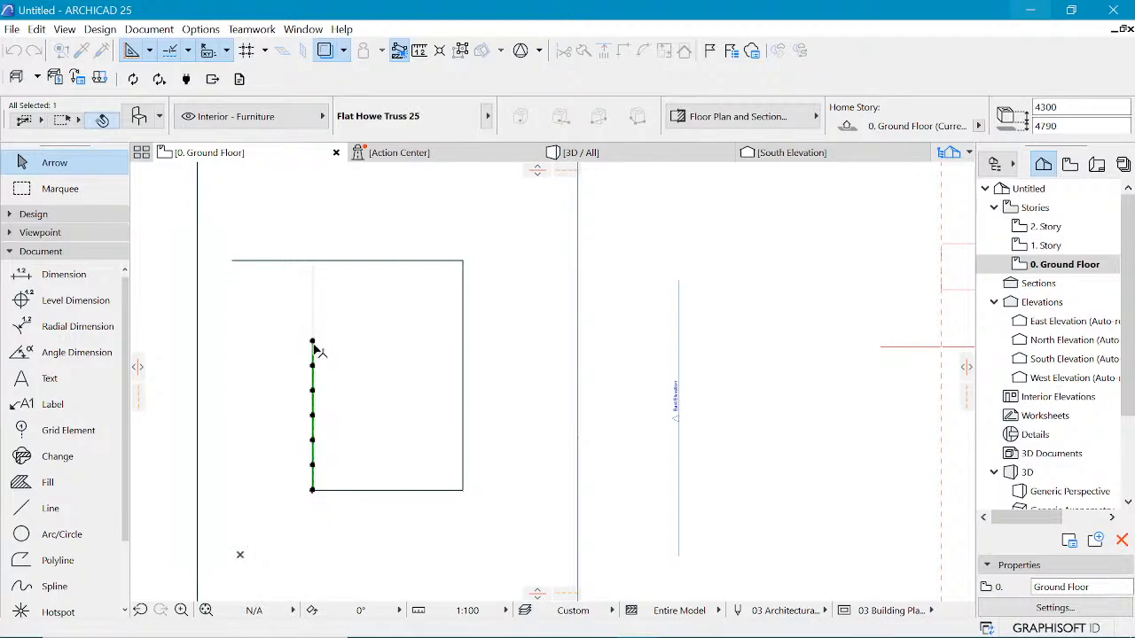
left_click(312, 343)
left_click(315, 260)
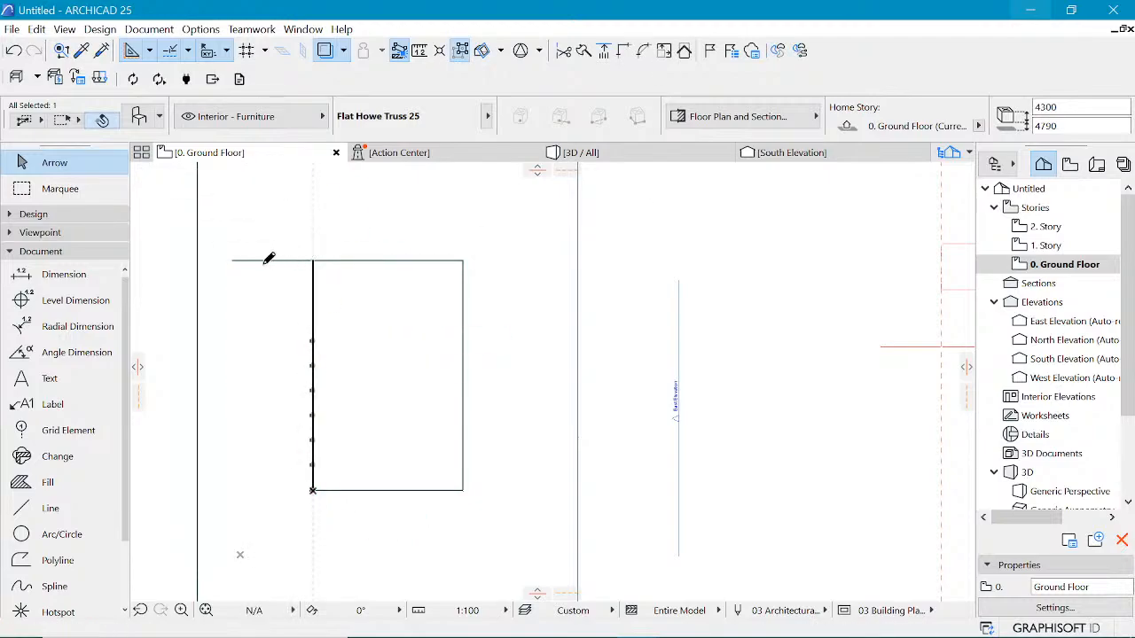
Step: Stretch the top truss's left end back to the opening's top-left corner
left_click(235, 265)
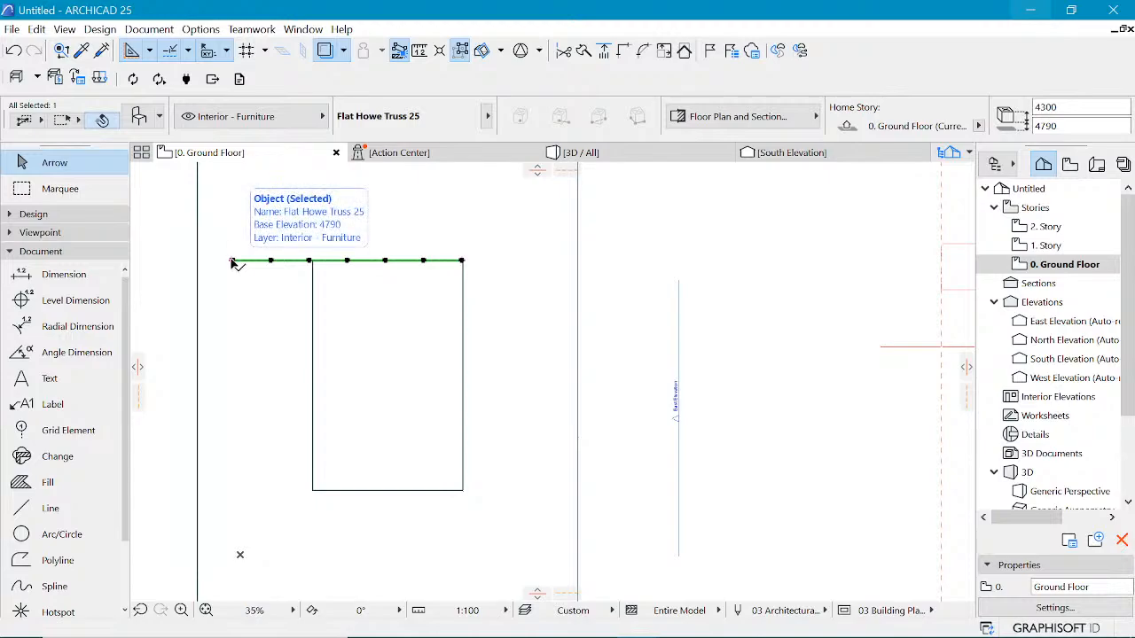
left_click(232, 260)
left_click(314, 260)
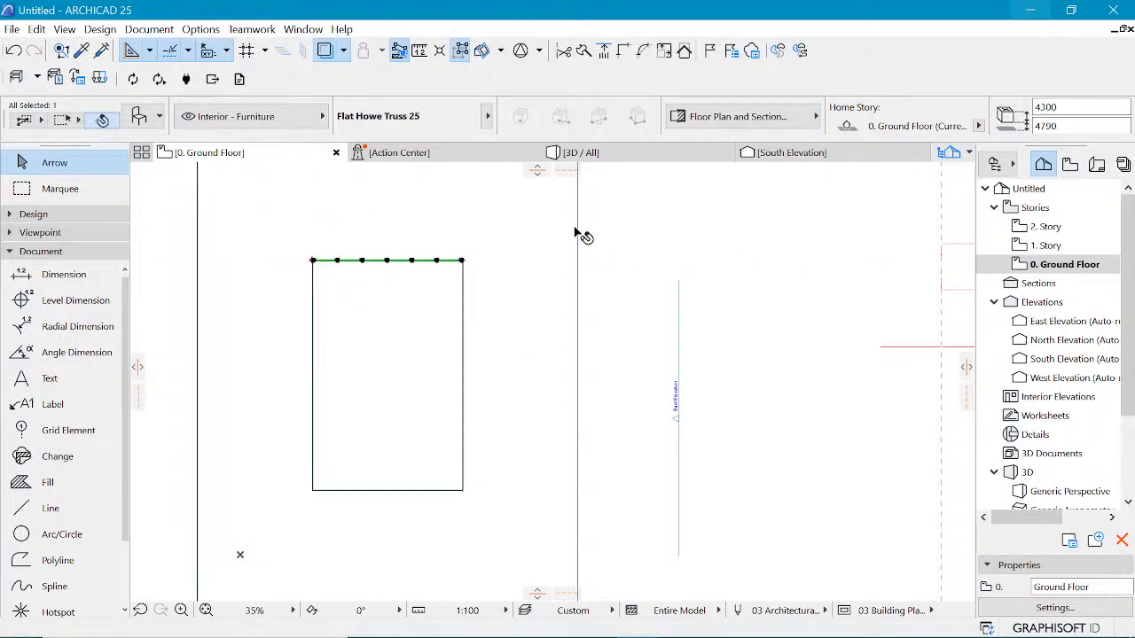
left_click(979, 127)
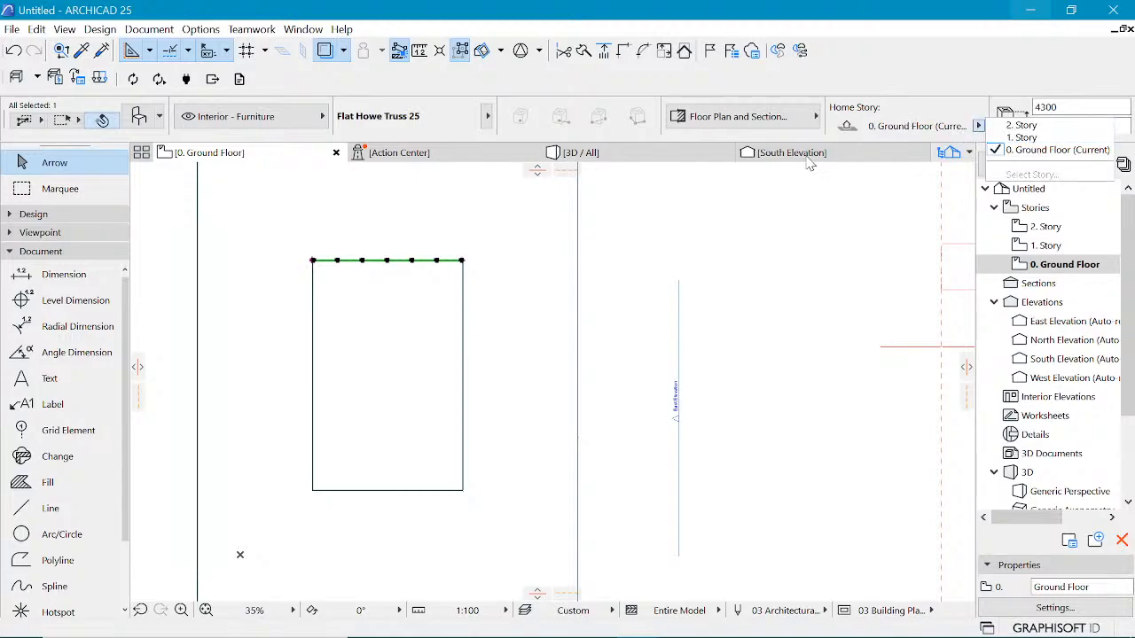
left_click(462, 341, "shift")
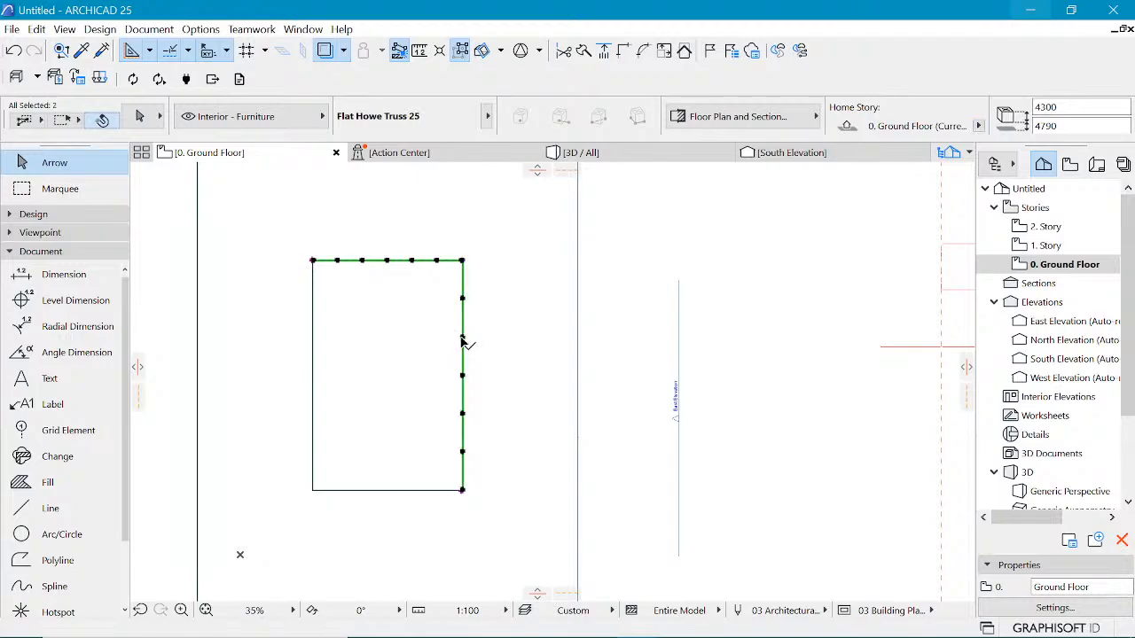
scroll(370, 359, "down", 4)
left_click(30, 191)
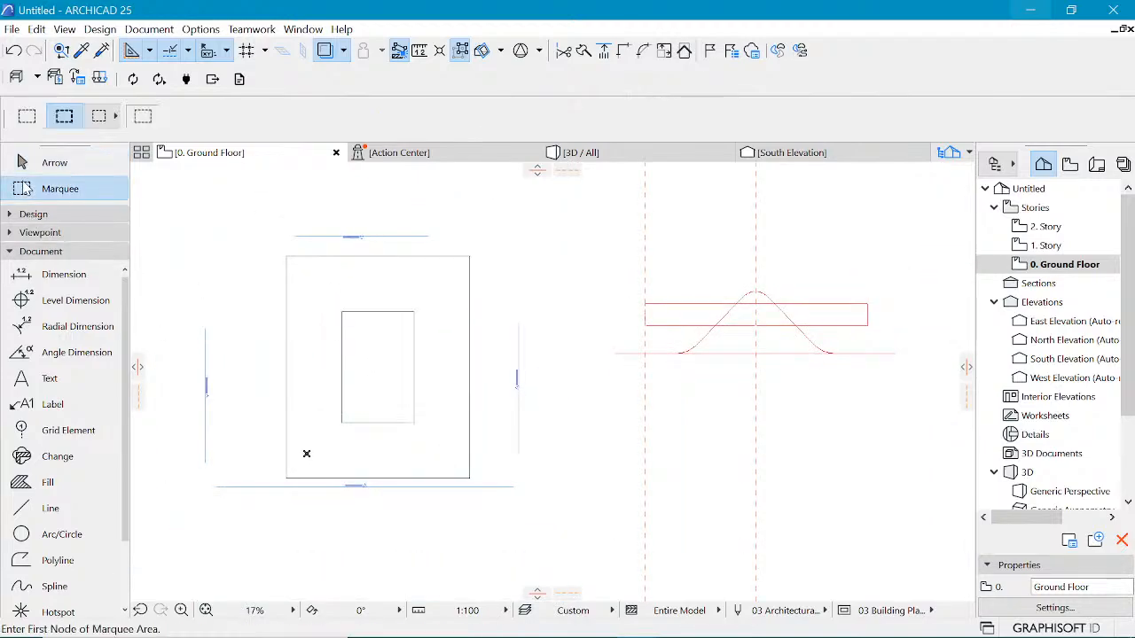
left_click(26, 218)
scroll(45, 262, "up", 3)
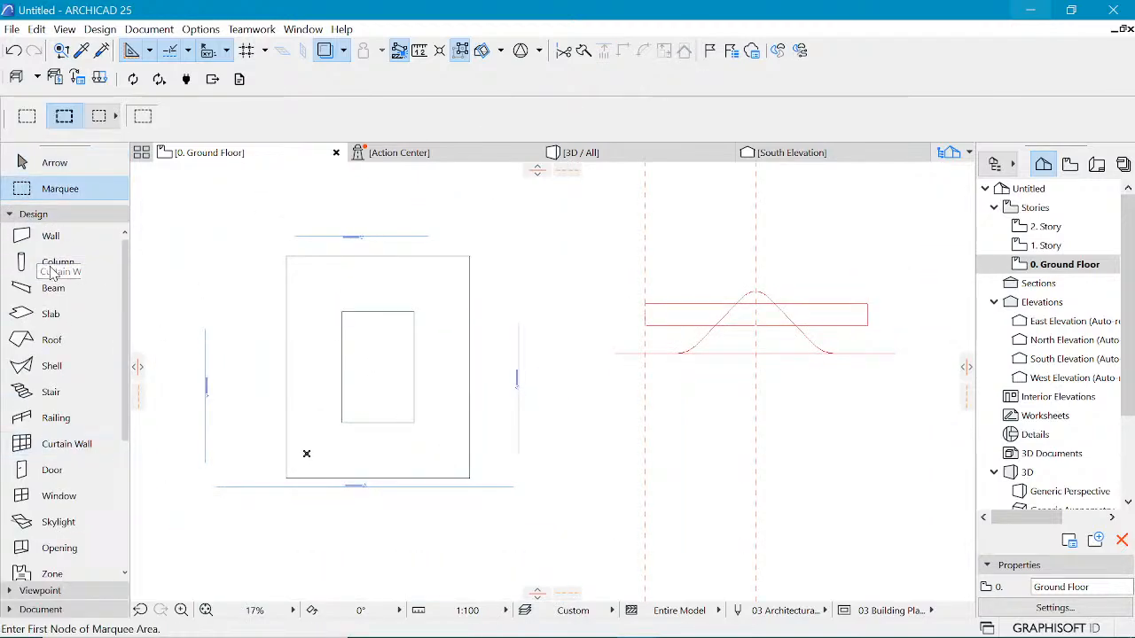
left_click(57, 216)
left_click(34, 215)
scroll(62, 354, "down", 3)
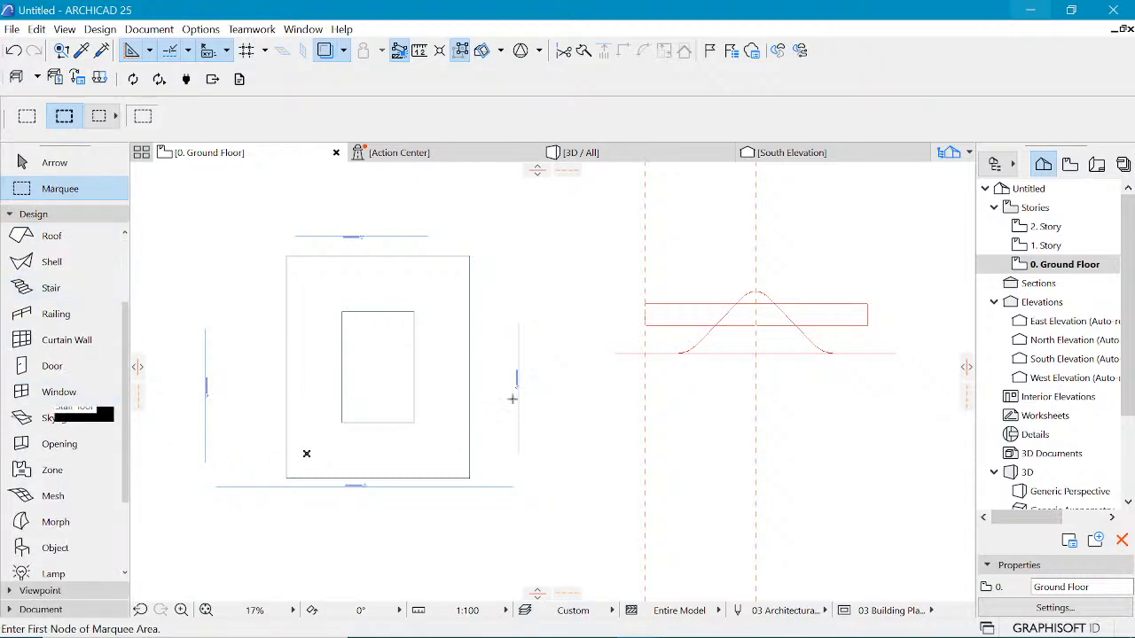
scroll(279, 325, "up", 4)
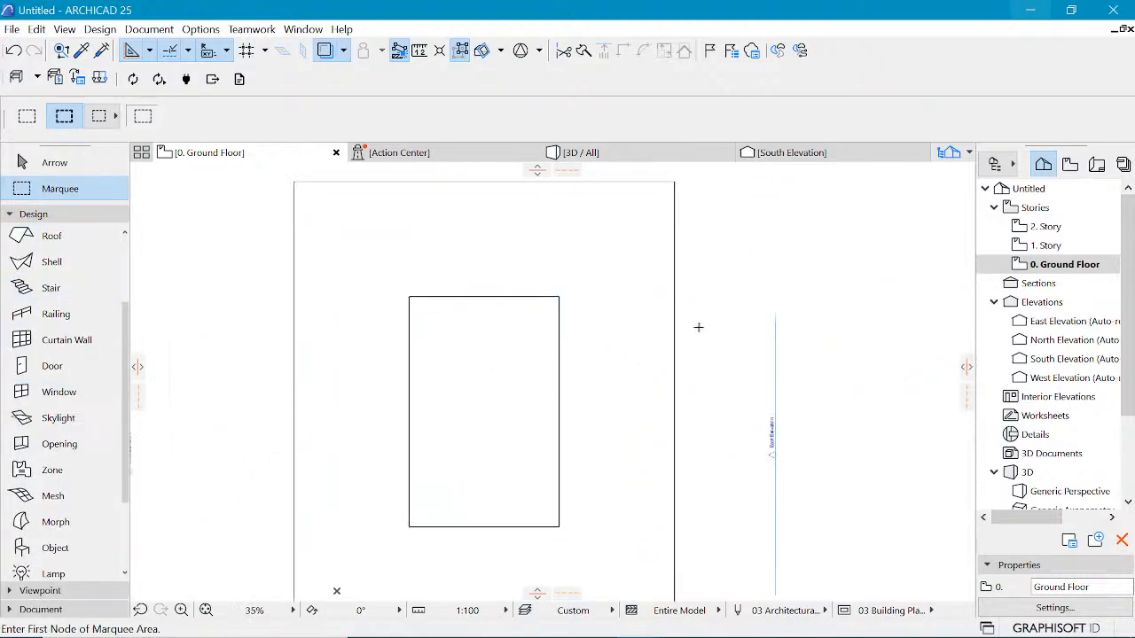
scroll(699, 326, "down", 1)
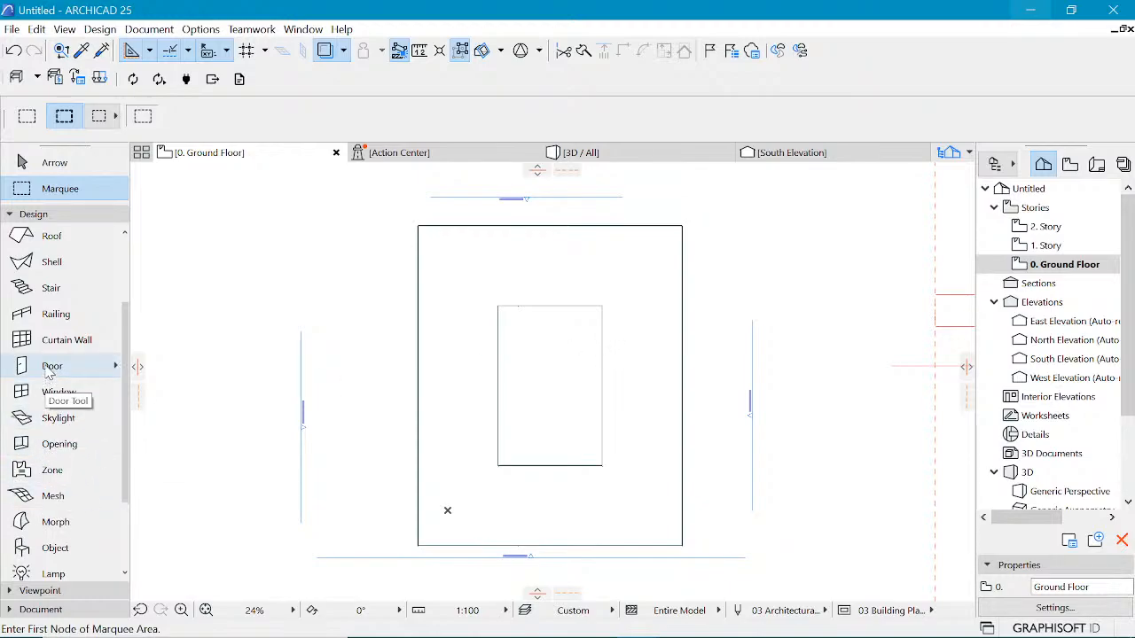
scroll(51, 319, "up", 3)
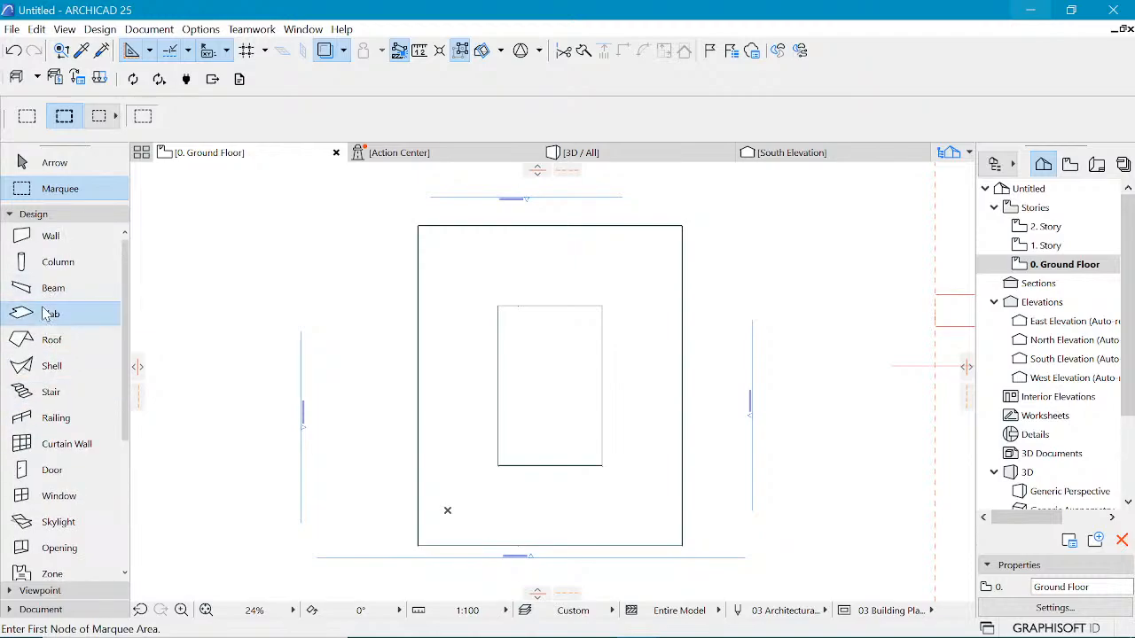
Step: Select all truss objects on the ground floor with the Object tool active
left_click(46, 315)
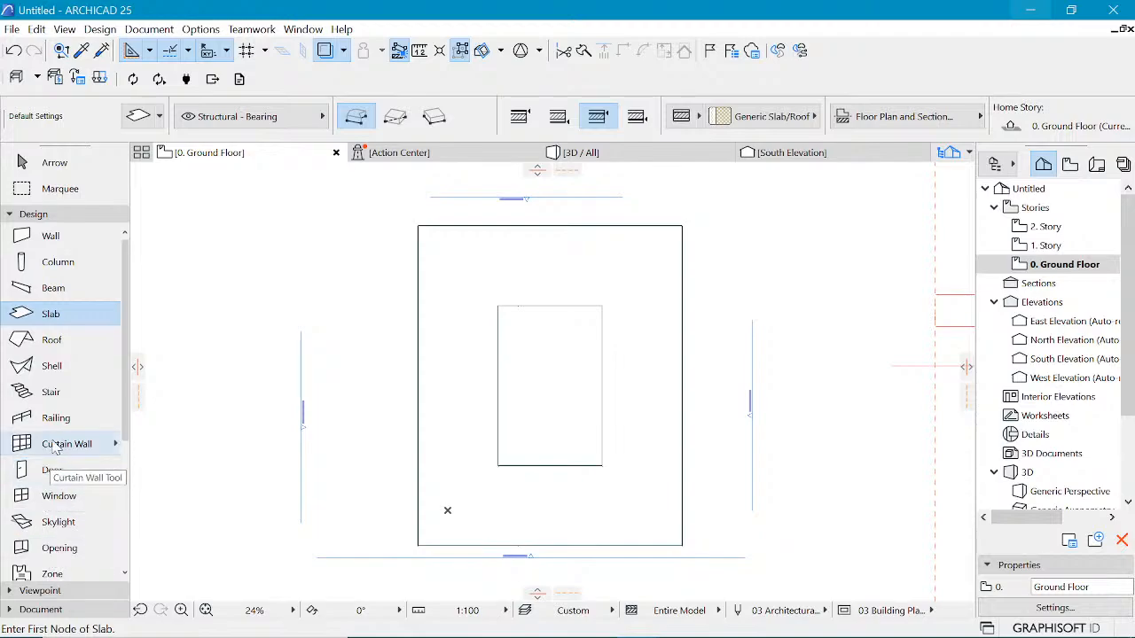
scroll(53, 470, "down", 3)
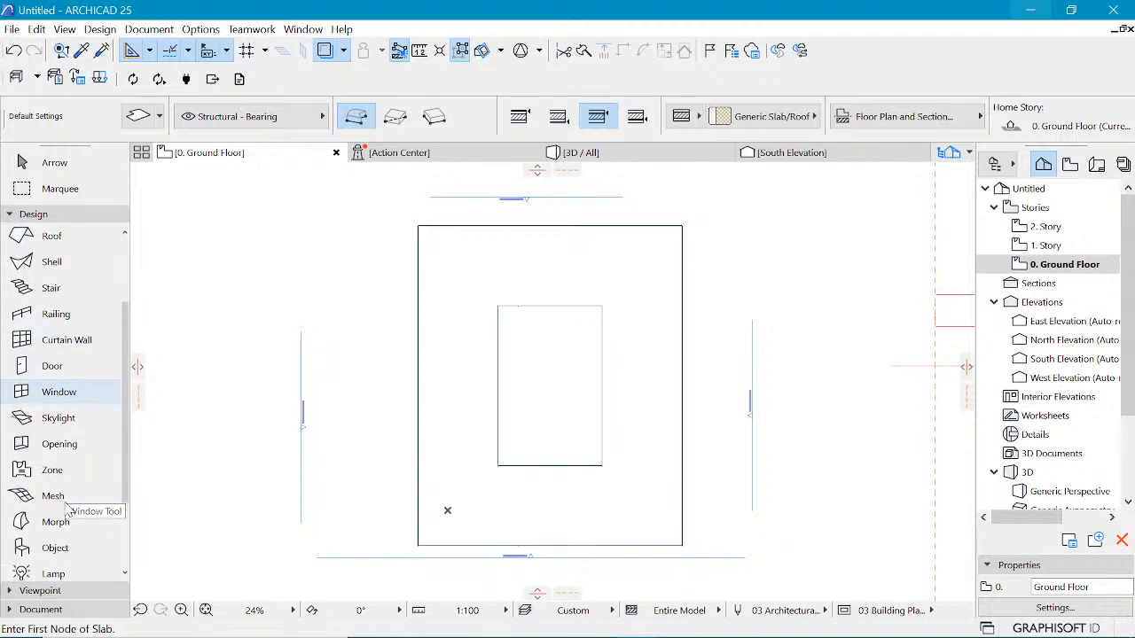
left_click(53, 548)
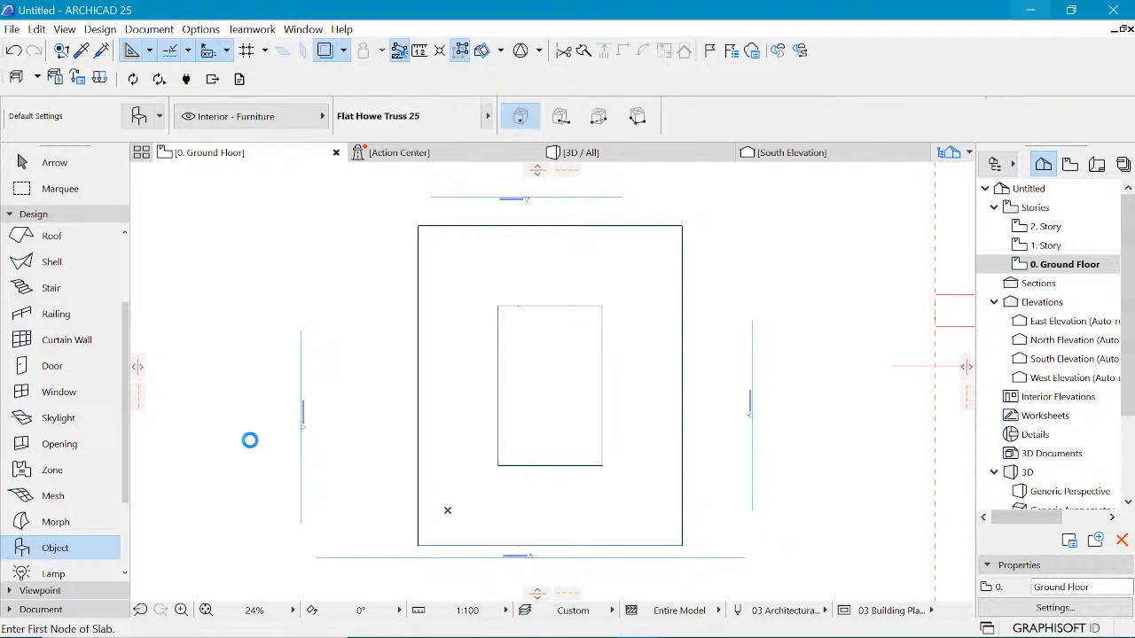
key("ctrl+a")
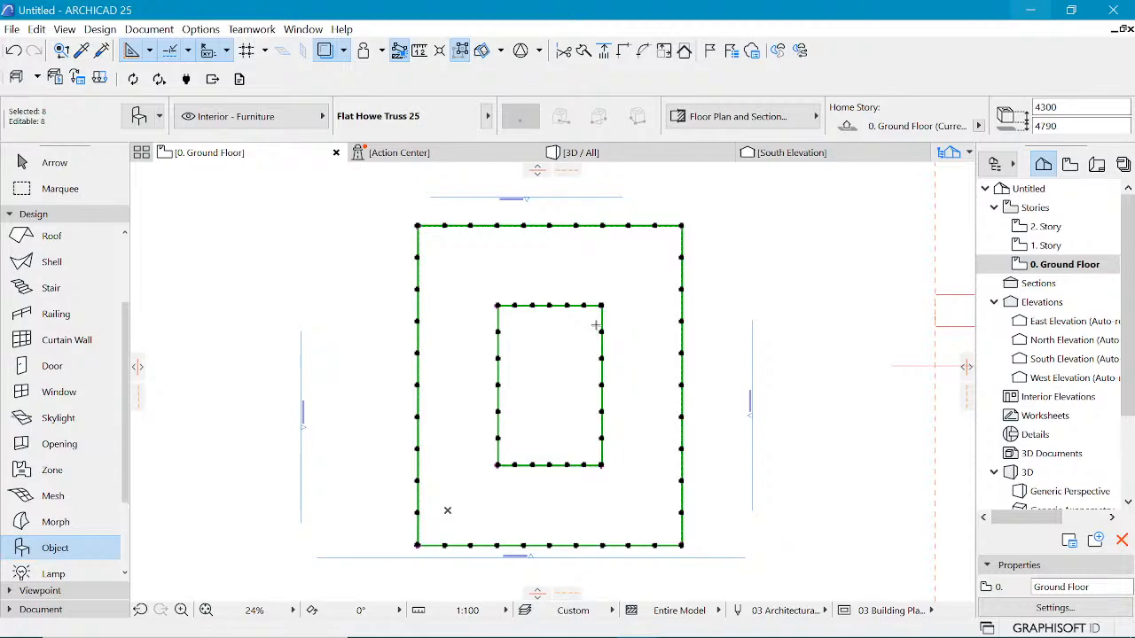
key("ctrl+u")
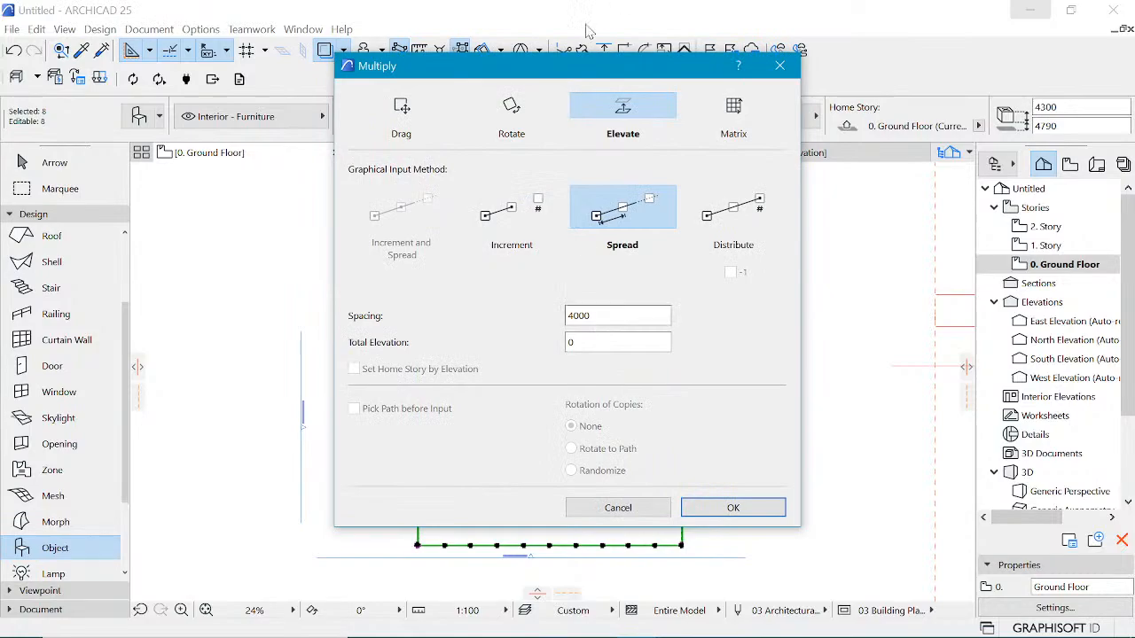
left_click(402, 110)
left_click(512, 108)
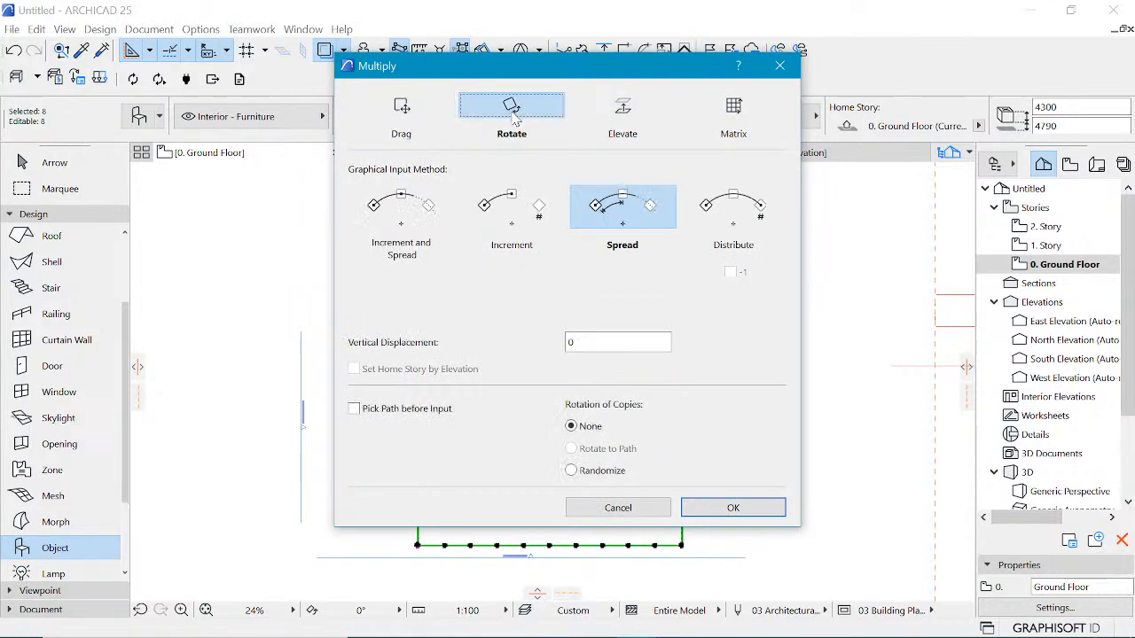
left_click(671, 115)
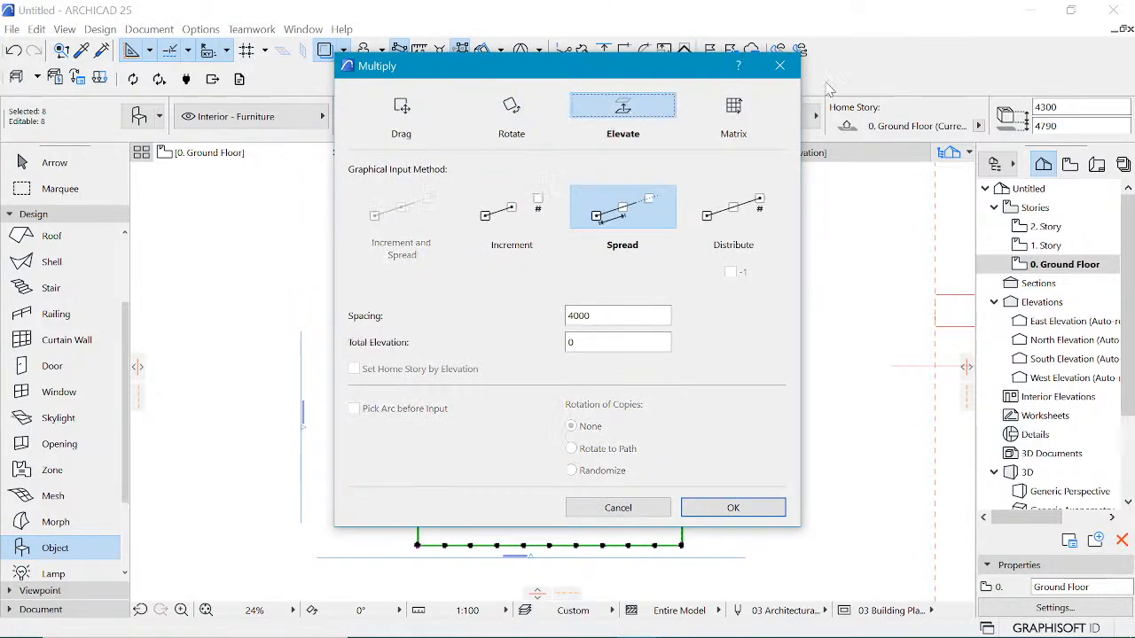
left_click(779, 66)
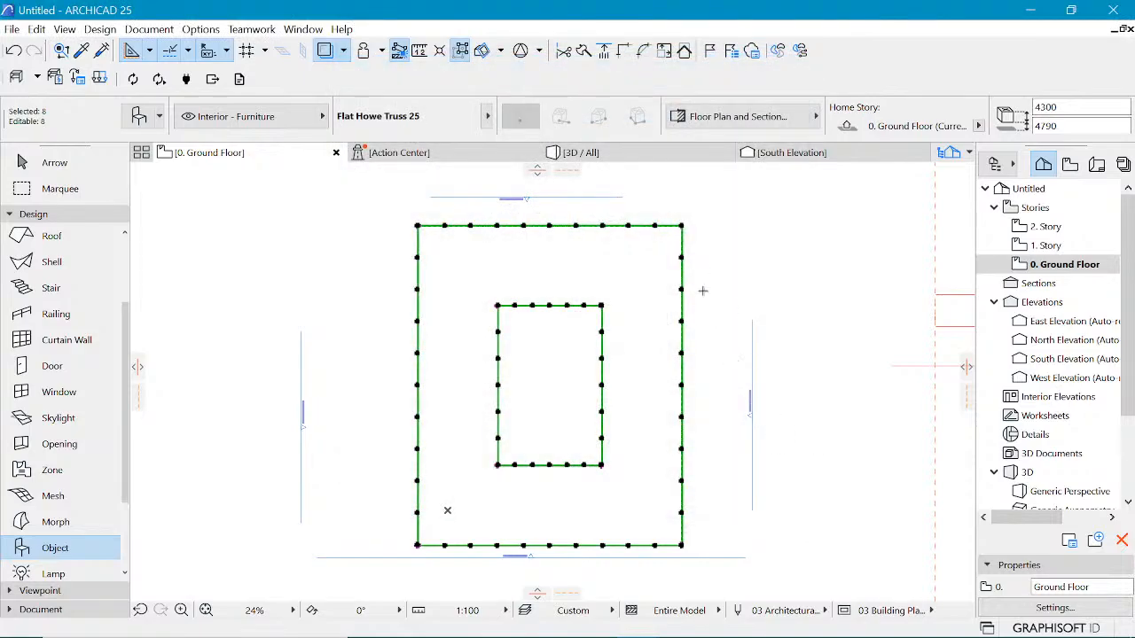
Step: Move the selected trusses to 1. Story with a relative base height of 0
scroll(668, 390, "up", 2)
scroll(601, 411, "down", 2)
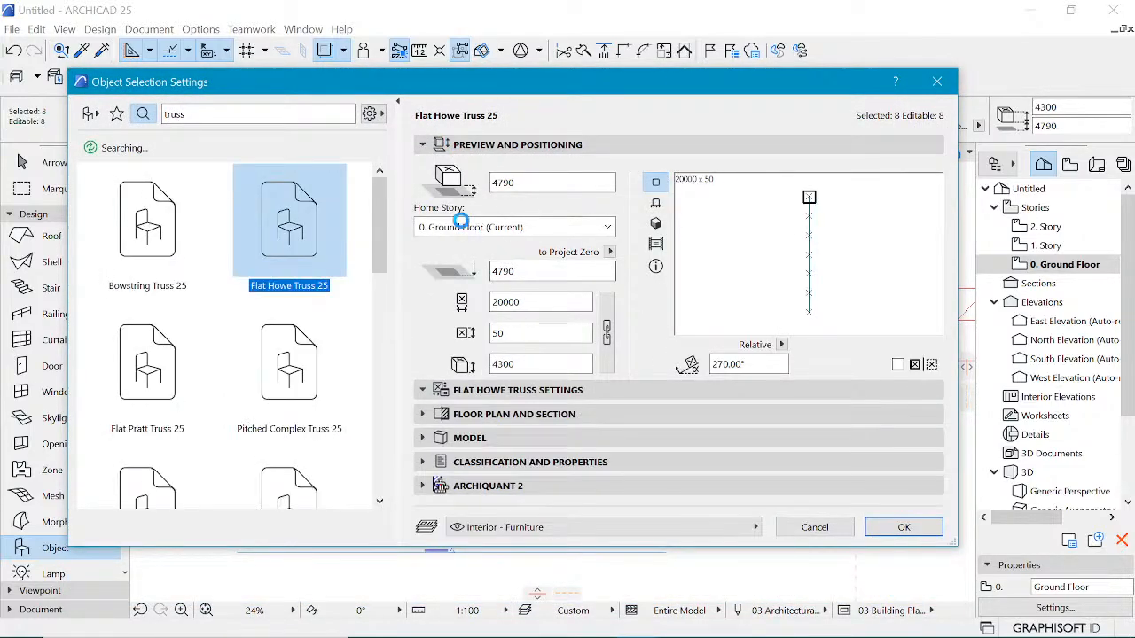
left_click(608, 228)
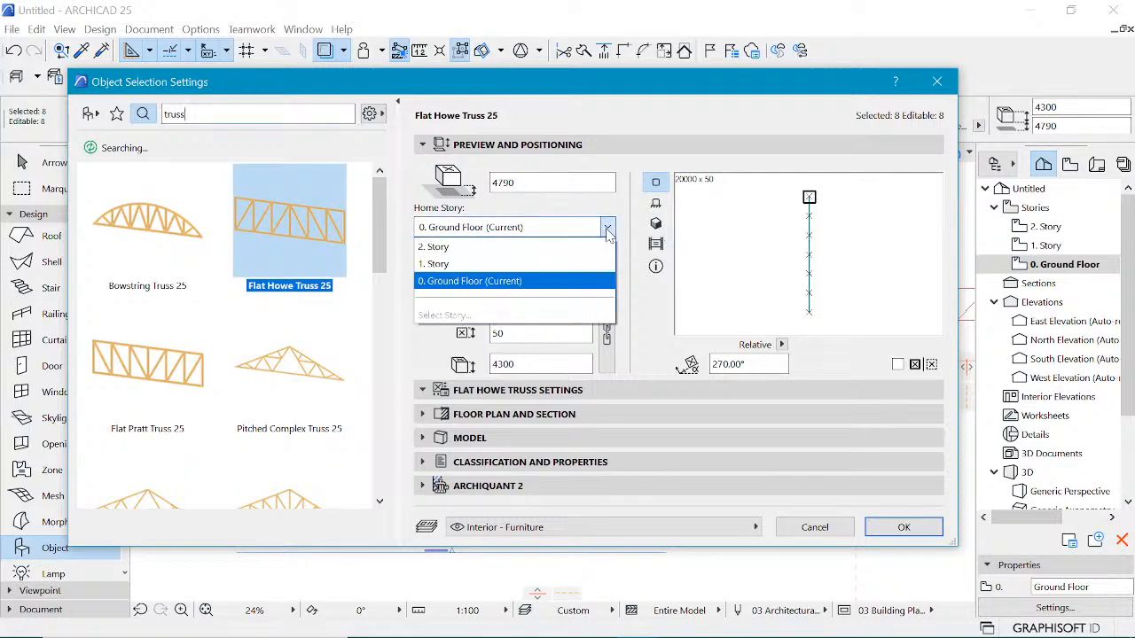
left_click(519, 264)
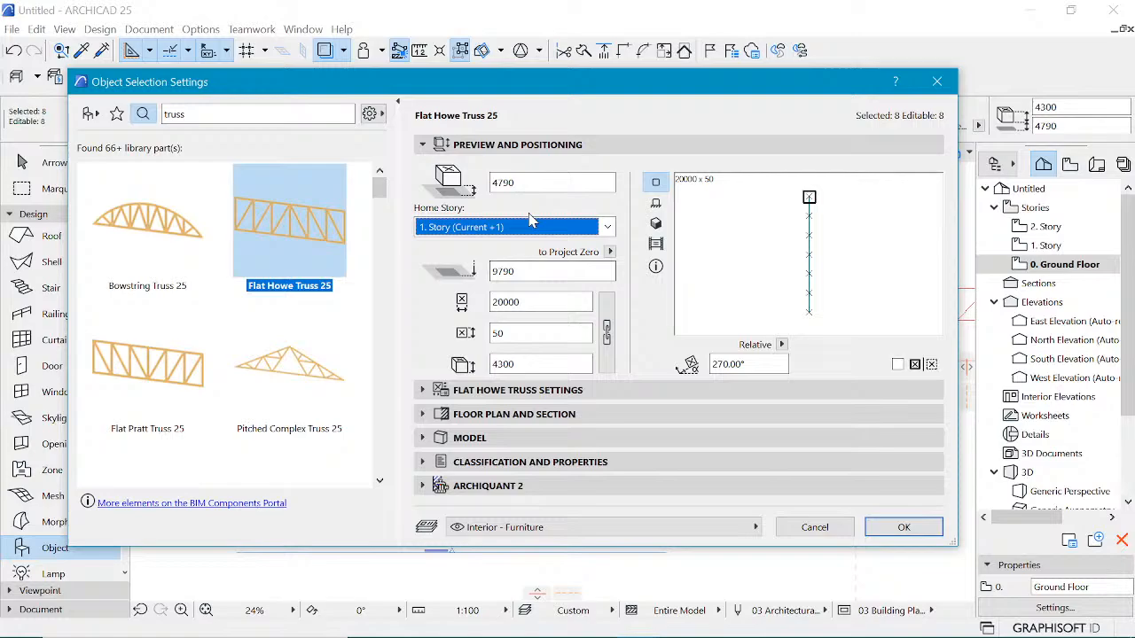
left_click(539, 182)
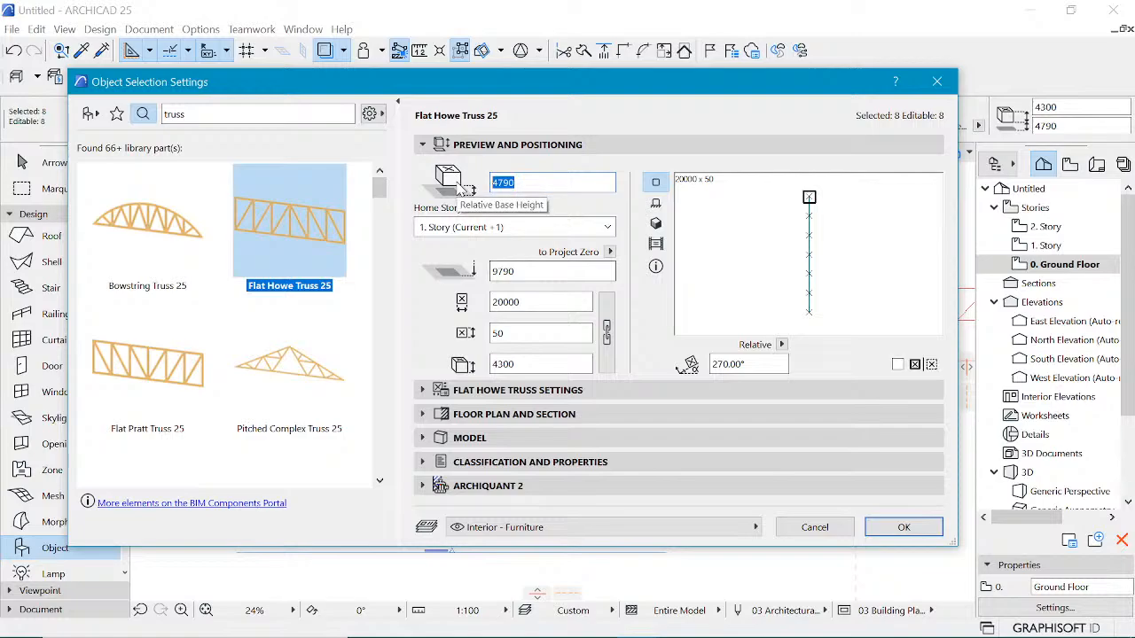
type("0")
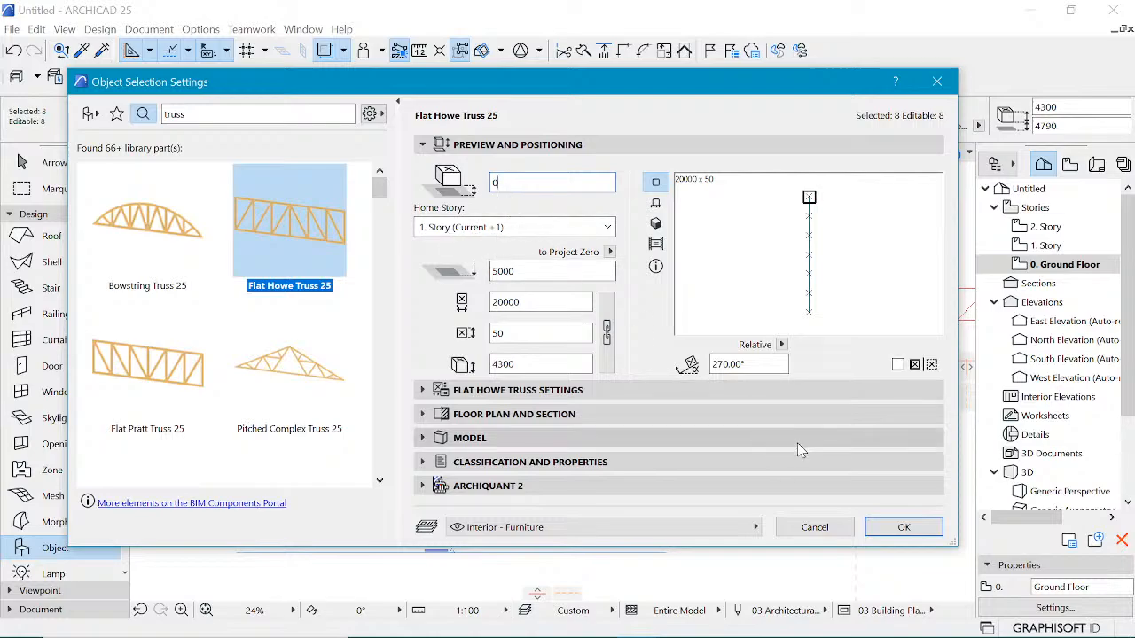
left_click(904, 527)
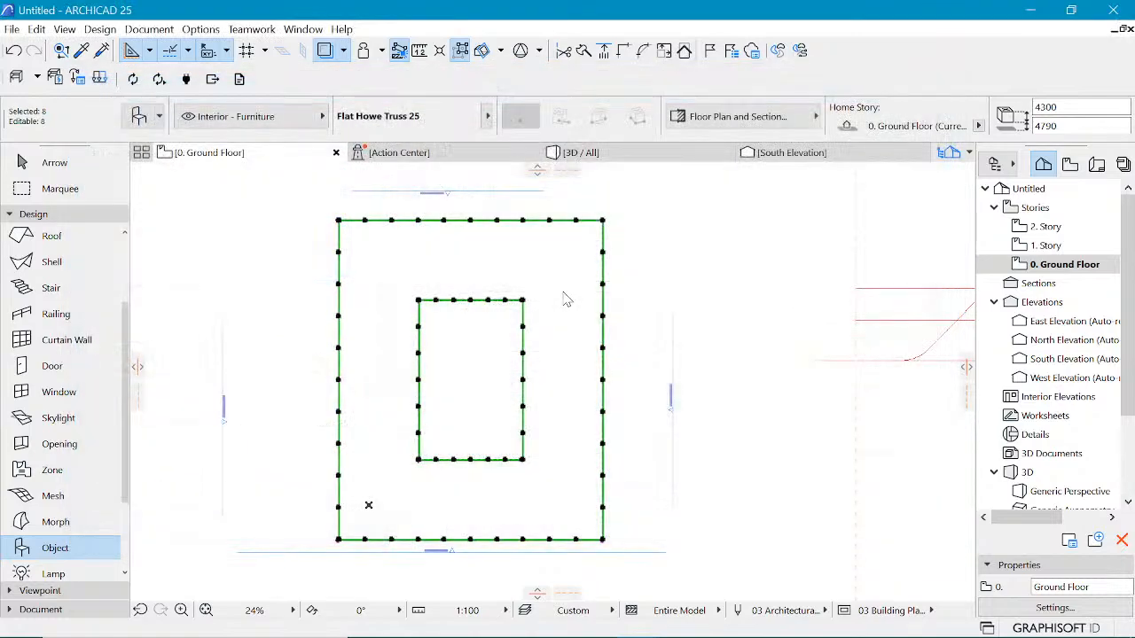
Step: Open the 1. Story plan and the South Elevation to view the moved trusses
key("Escape")
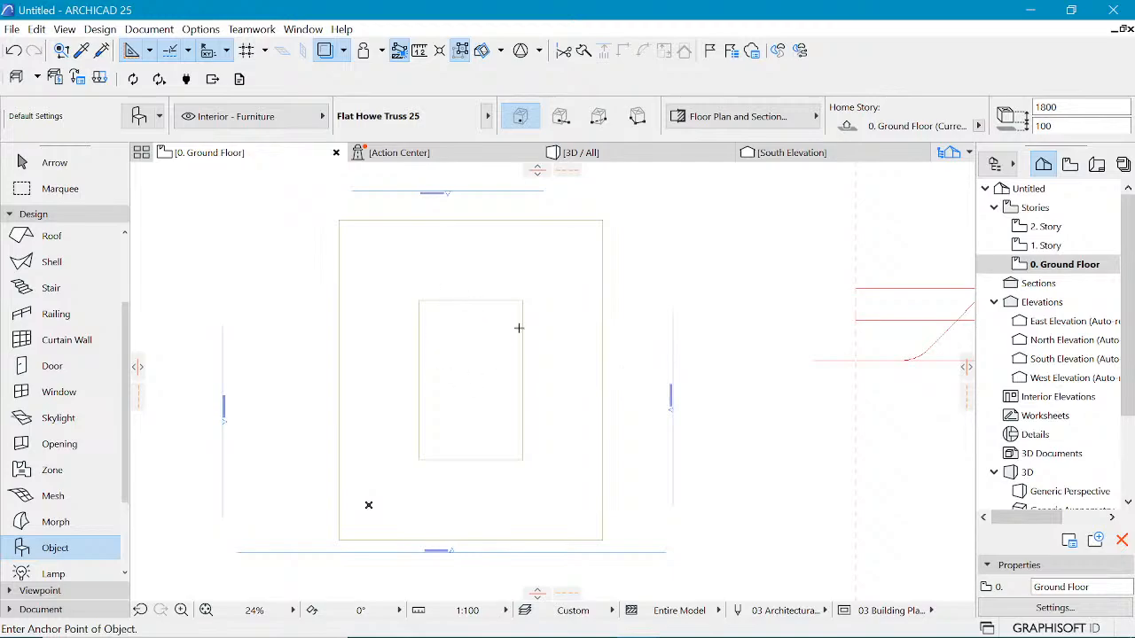
double_click(1045, 248)
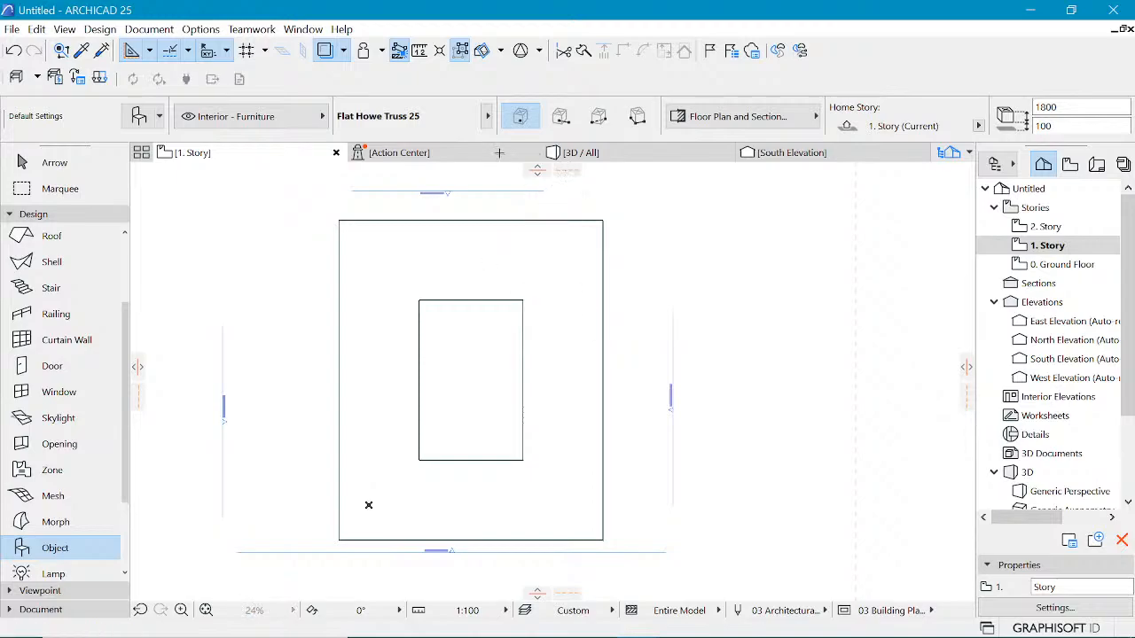
left_click(790, 156)
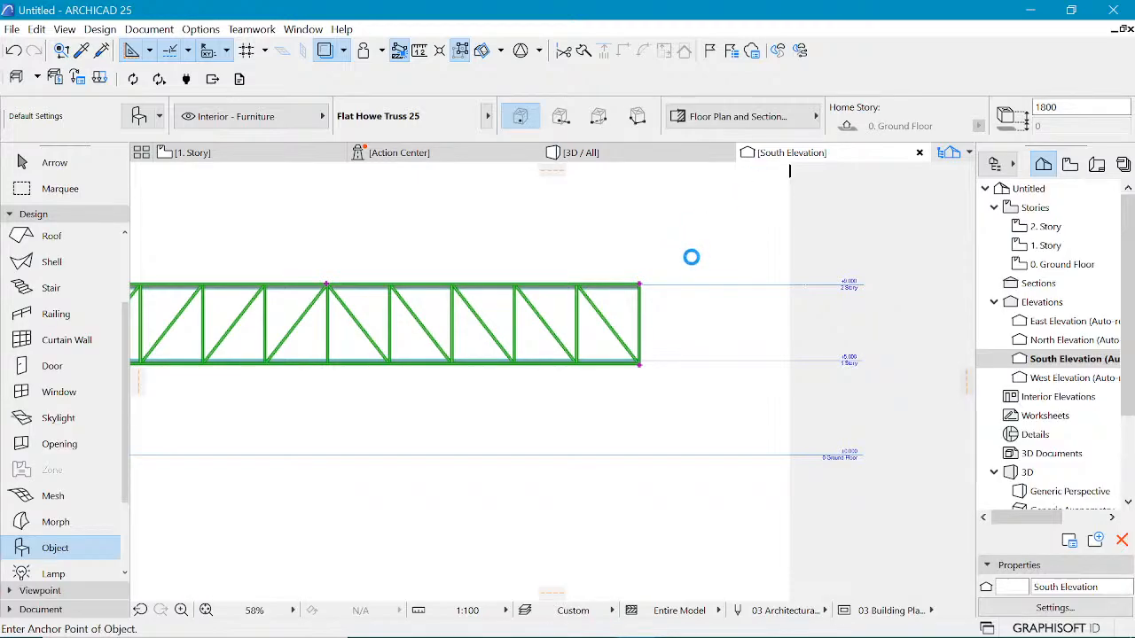
scroll(708, 279, "down", 2)
scroll(707, 278, "down", 1)
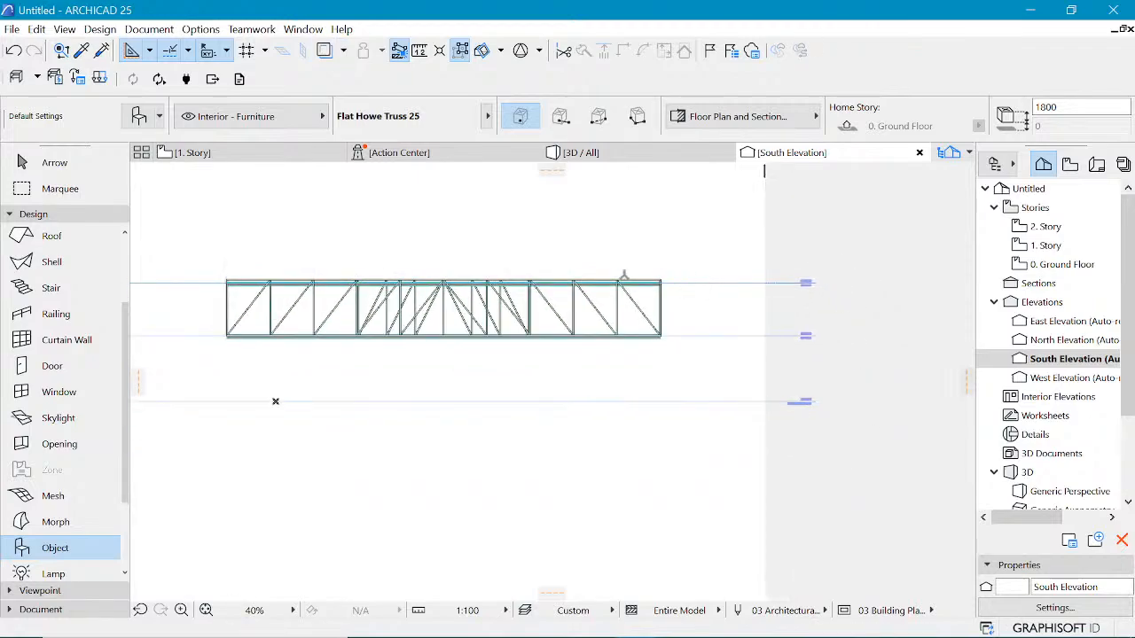
Step: Select the trusses in elevation and try dragging them down to the slab's bottom corner, then undo the drag
key("Escape")
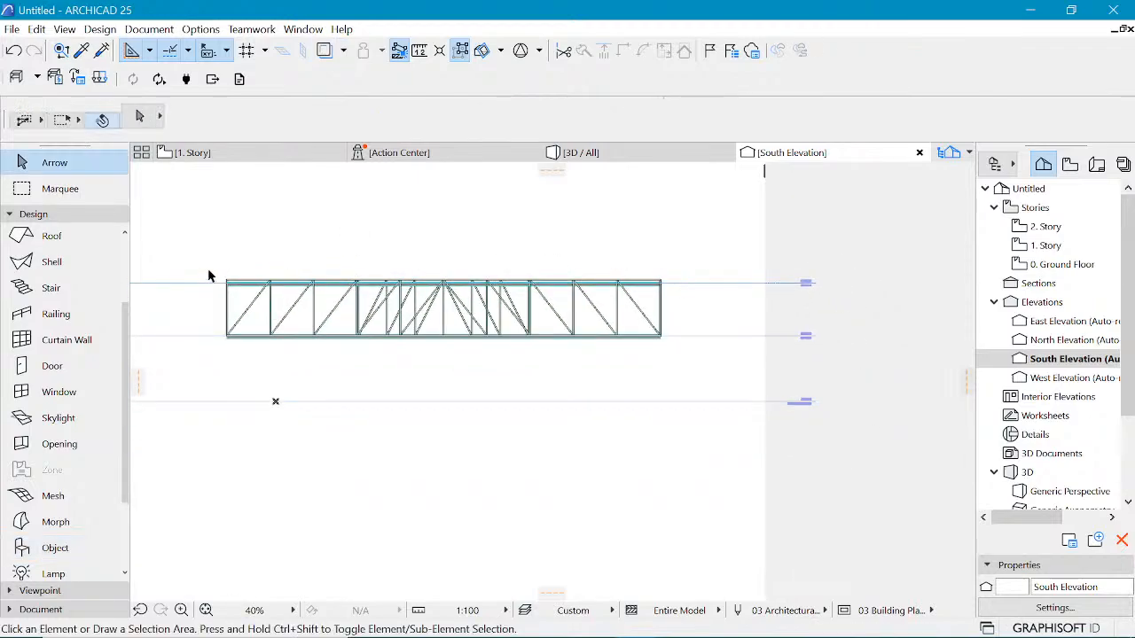
left_click_drag(209, 267, 687, 322)
left_click_drag(183, 304, 736, 327)
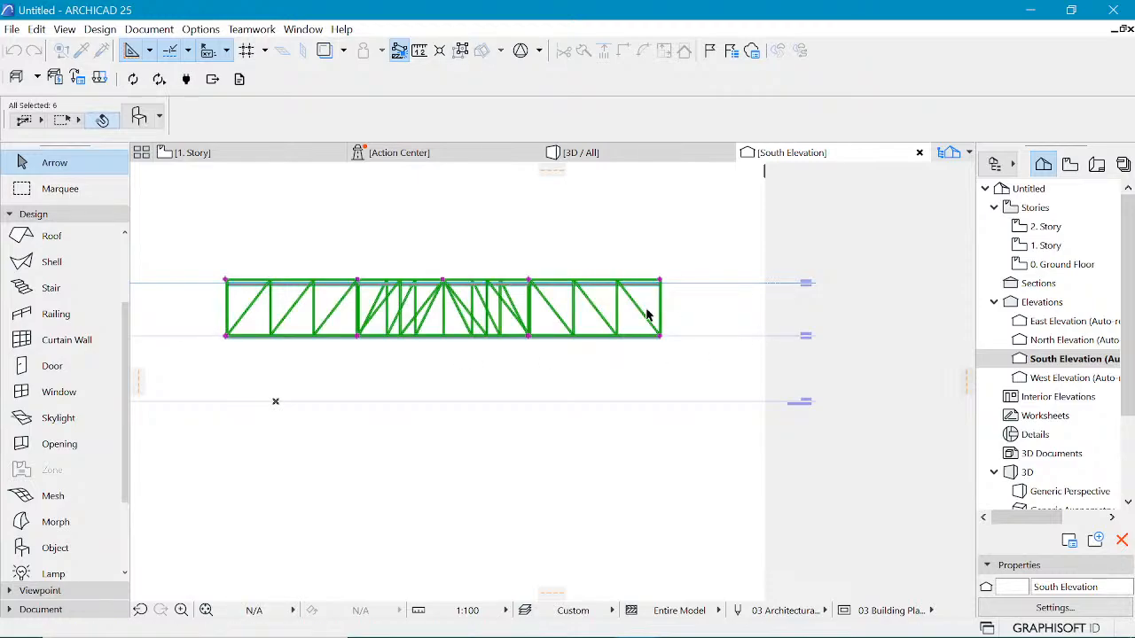
scroll(663, 341, "up", 5)
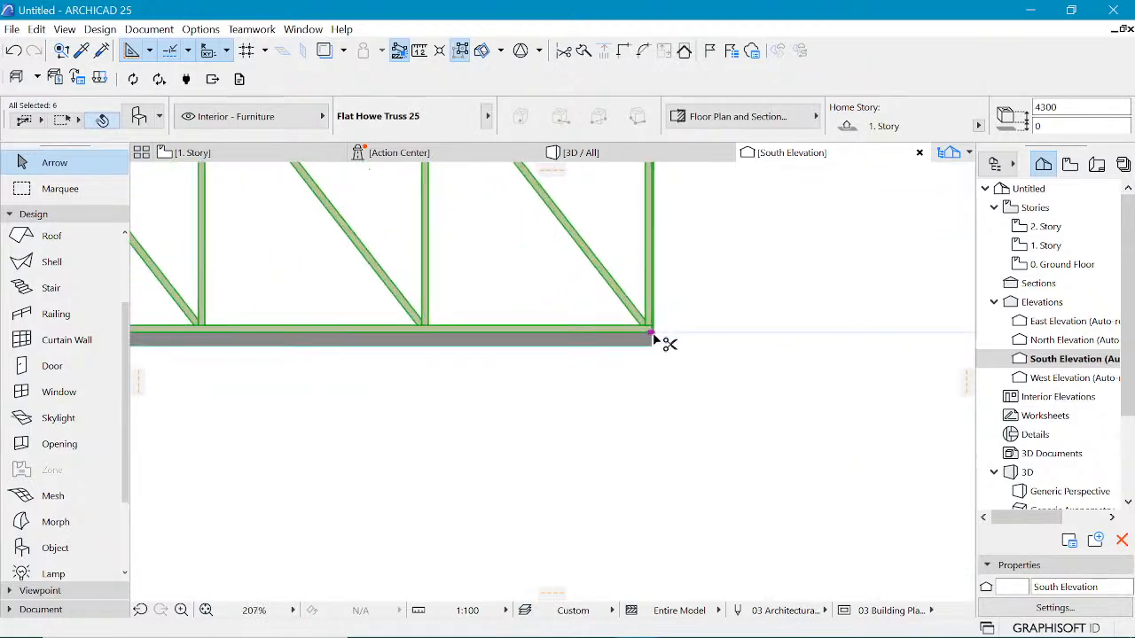
key("ctrl+d")
left_click(651, 336)
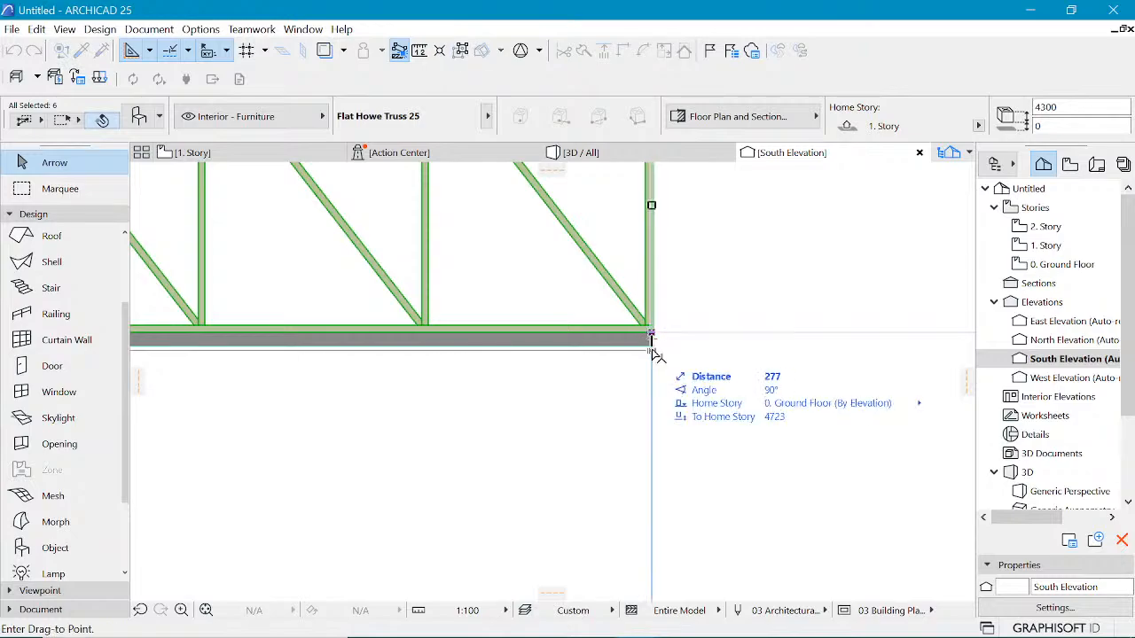
left_click(653, 347)
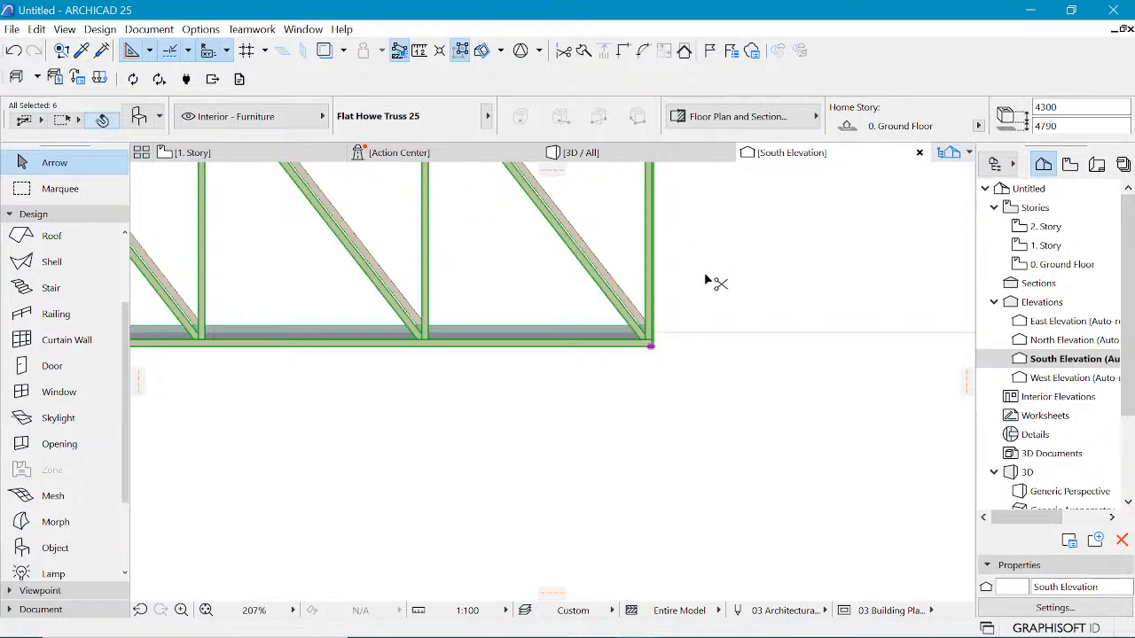
key("ctrl+z")
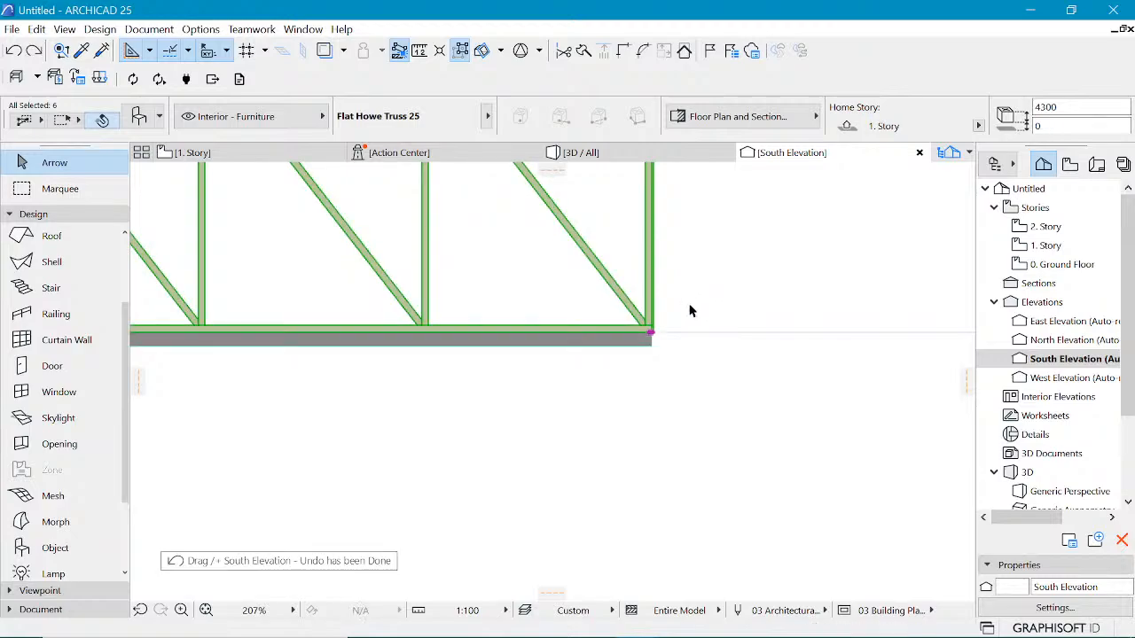
Step: Measure the vertical distance from the truss bottom to the slab's bottom edge
key("m")
scroll(666, 334, "up", 3)
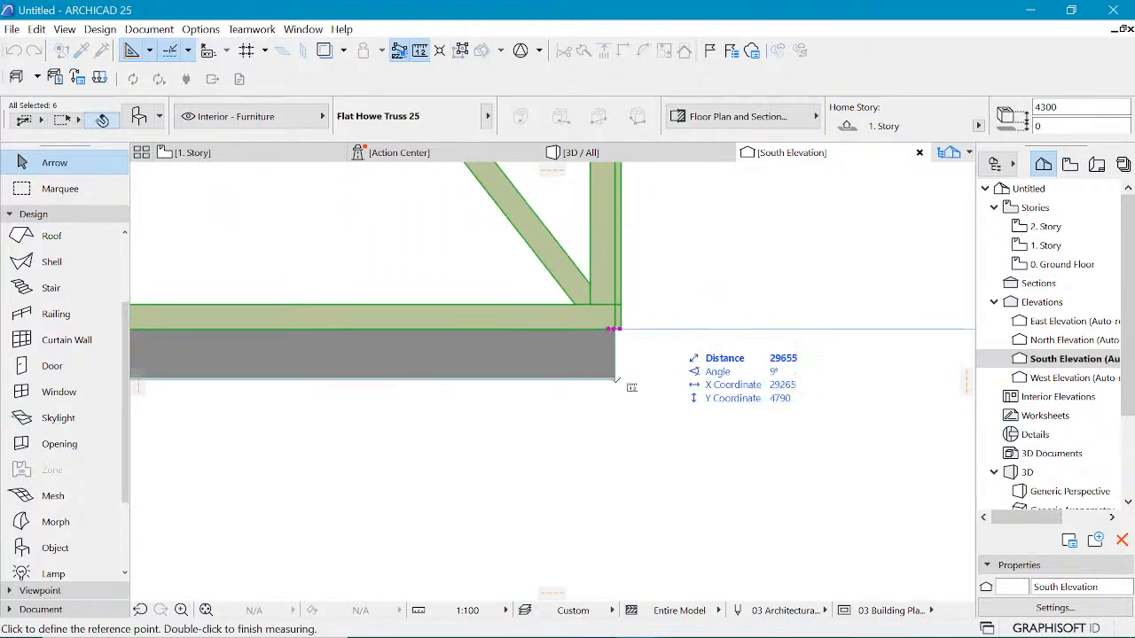
left_click(613, 380)
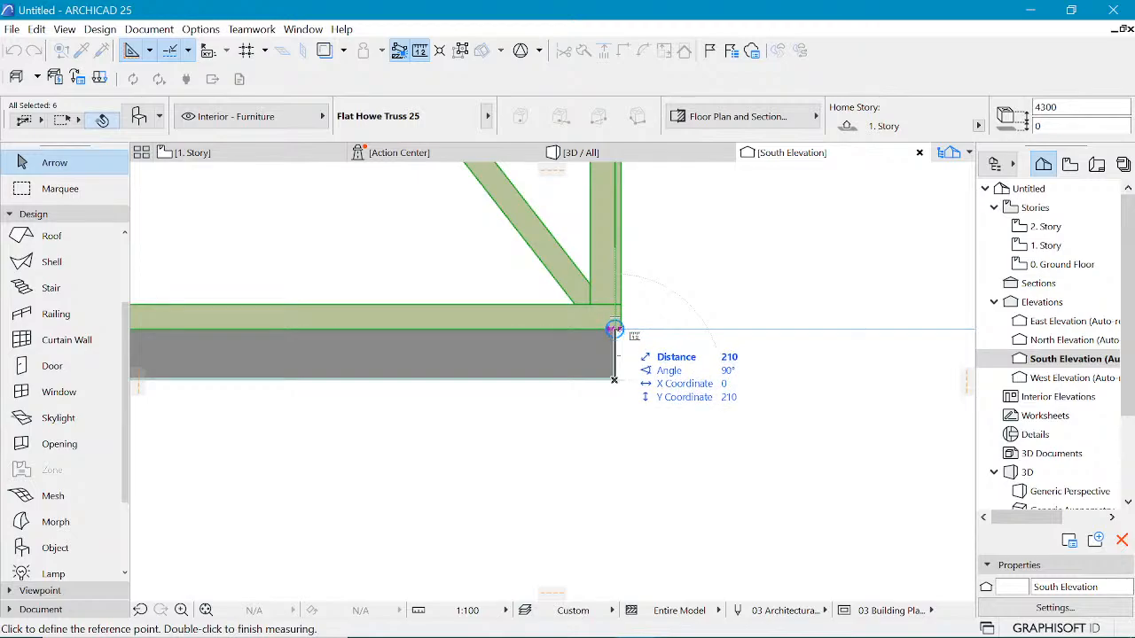
key("Escape")
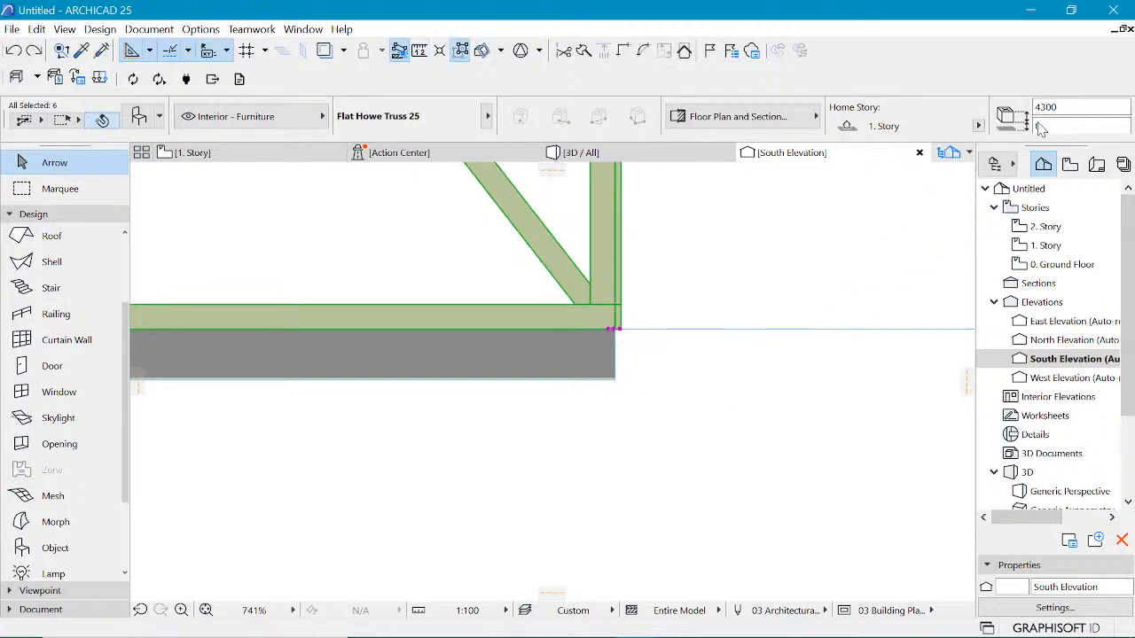
Step: Set the selected trusses' bottom offset to home story to -210
left_click(1049, 125)
key("BackSpace")
type("-110")
key("Return")
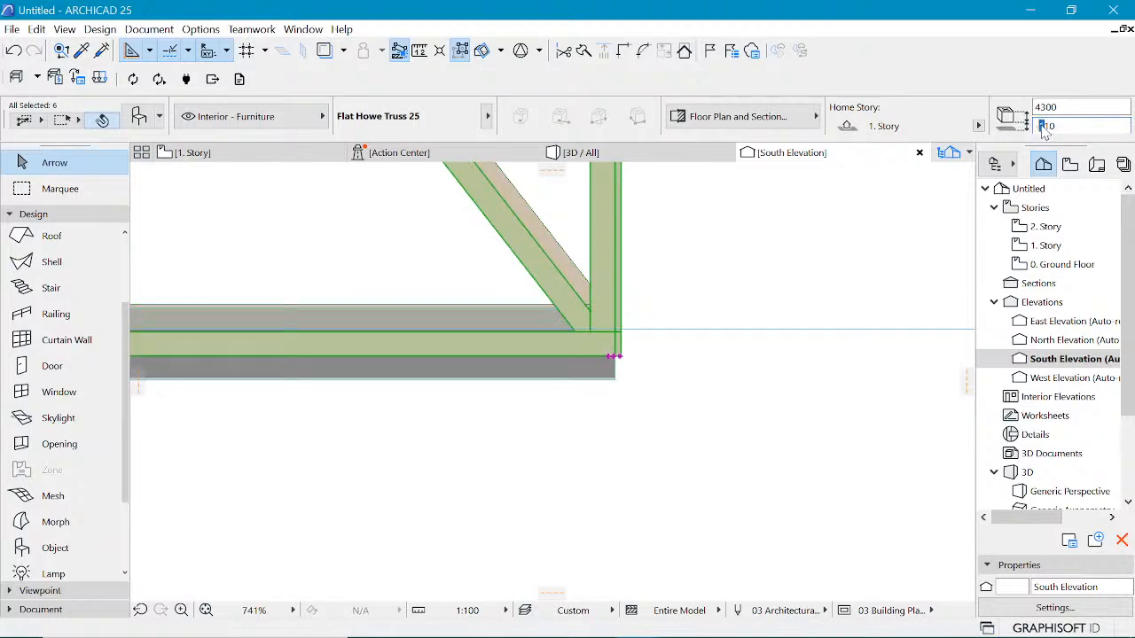
type("-2")
key("Return")
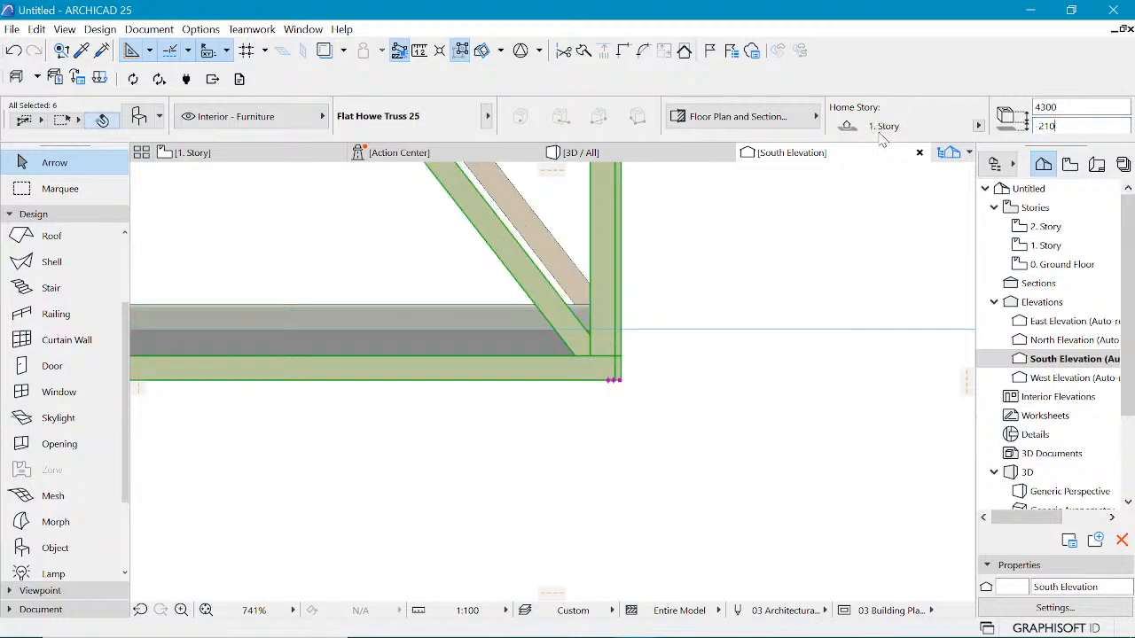
Step: Select the remaining unadjusted truss and set its bottom offset to home story to -210 as well
scroll(964, 125, "right", 3)
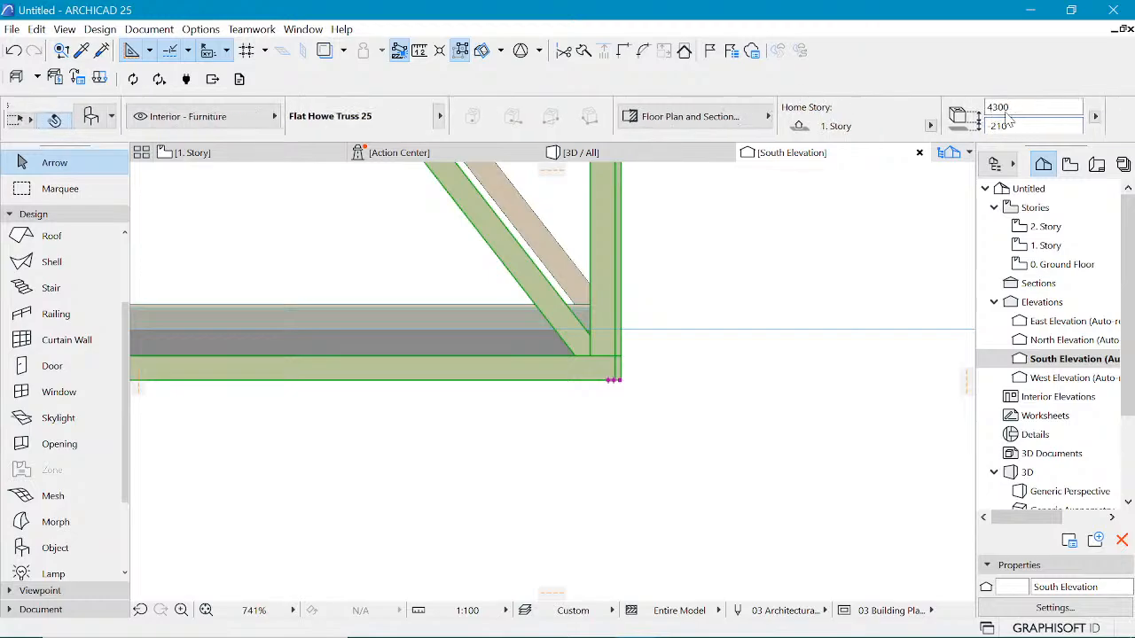
scroll(964, 125, "right", 10)
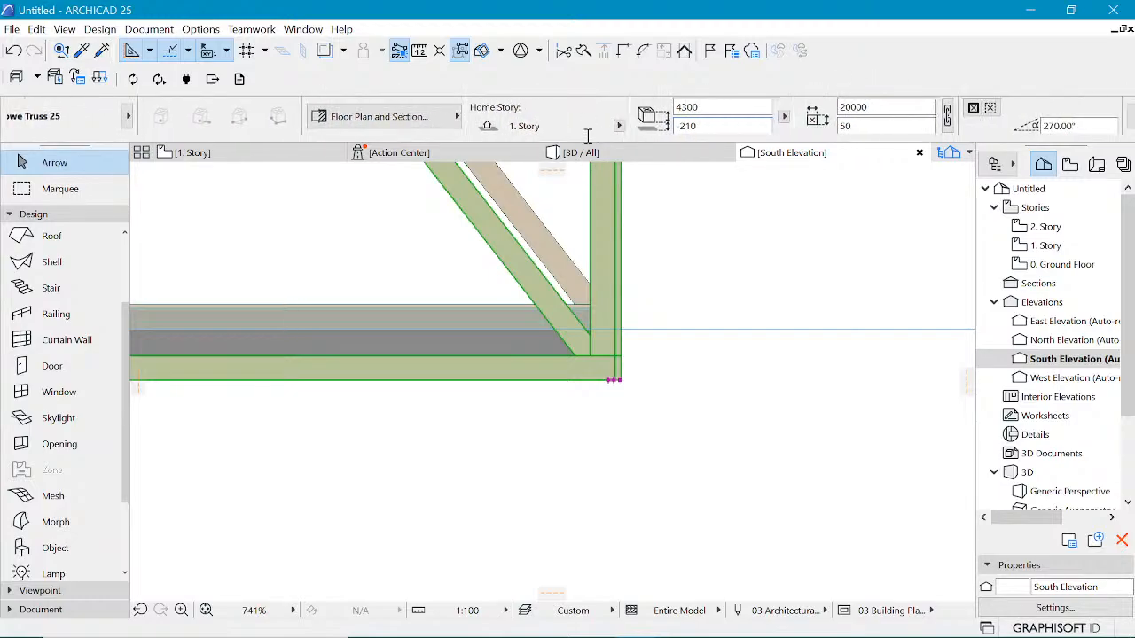
scroll(587, 121, "right", 5)
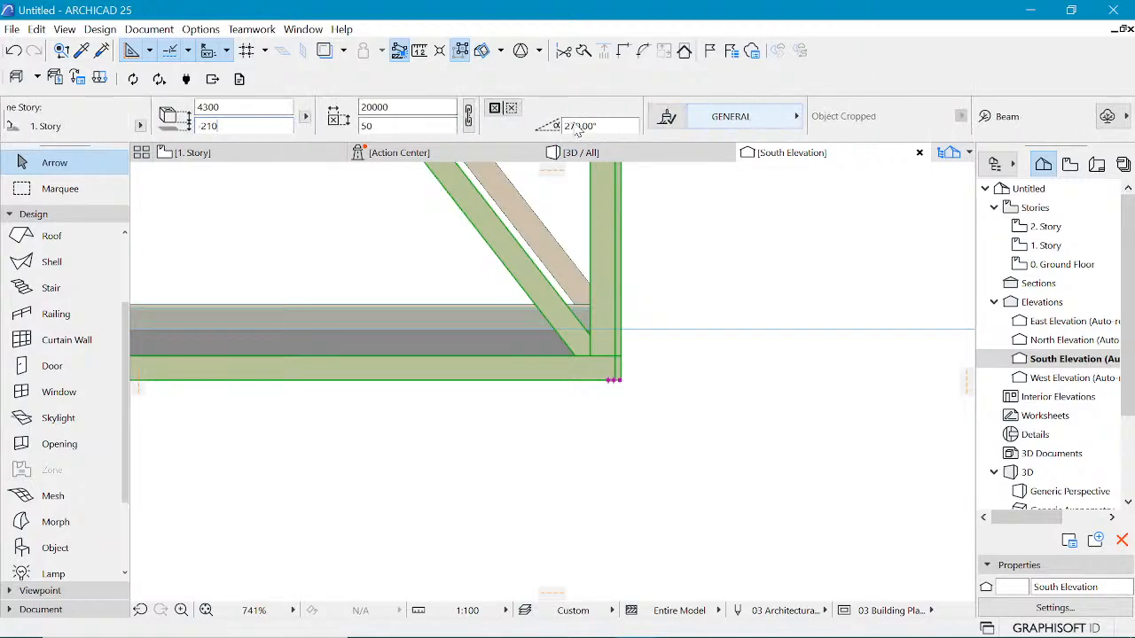
scroll(522, 115, "left", 6)
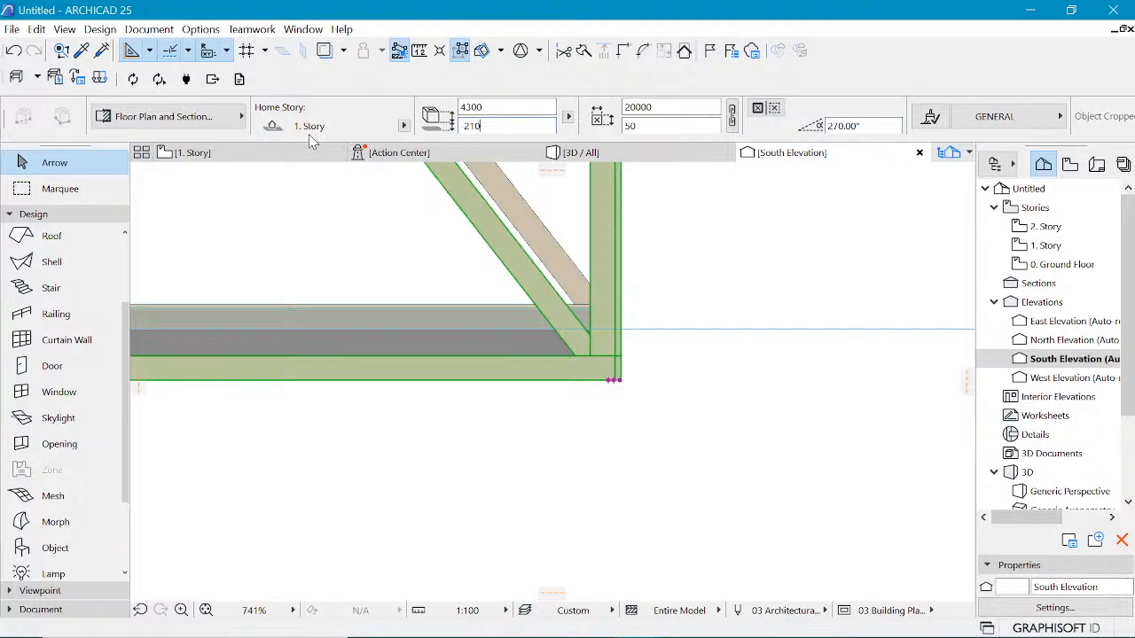
left_click(466, 129)
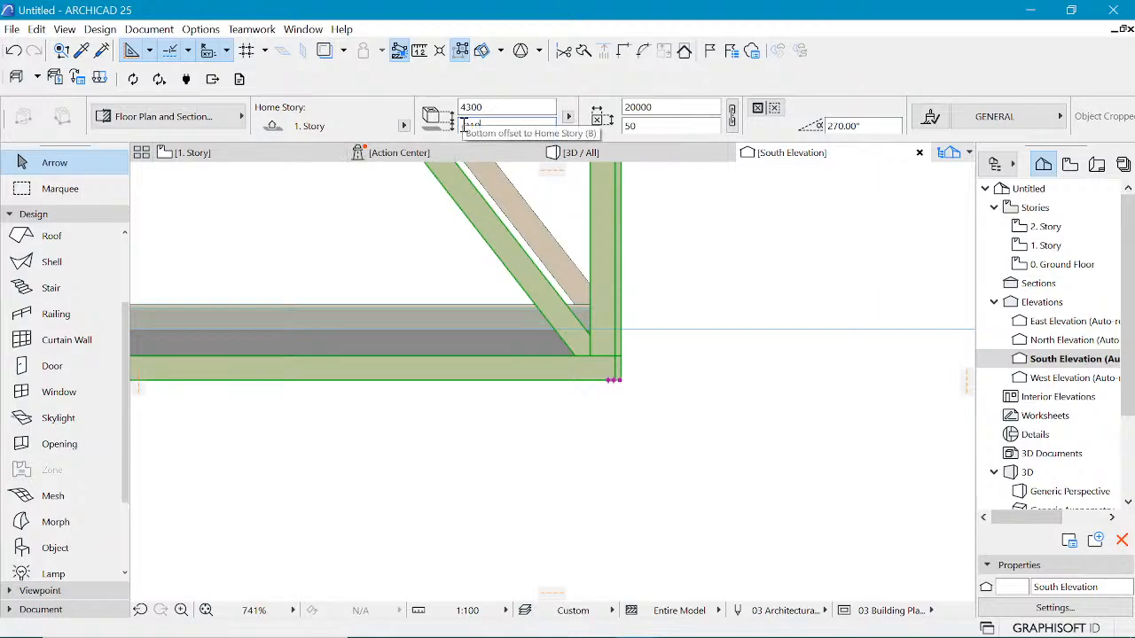
left_click(513, 129)
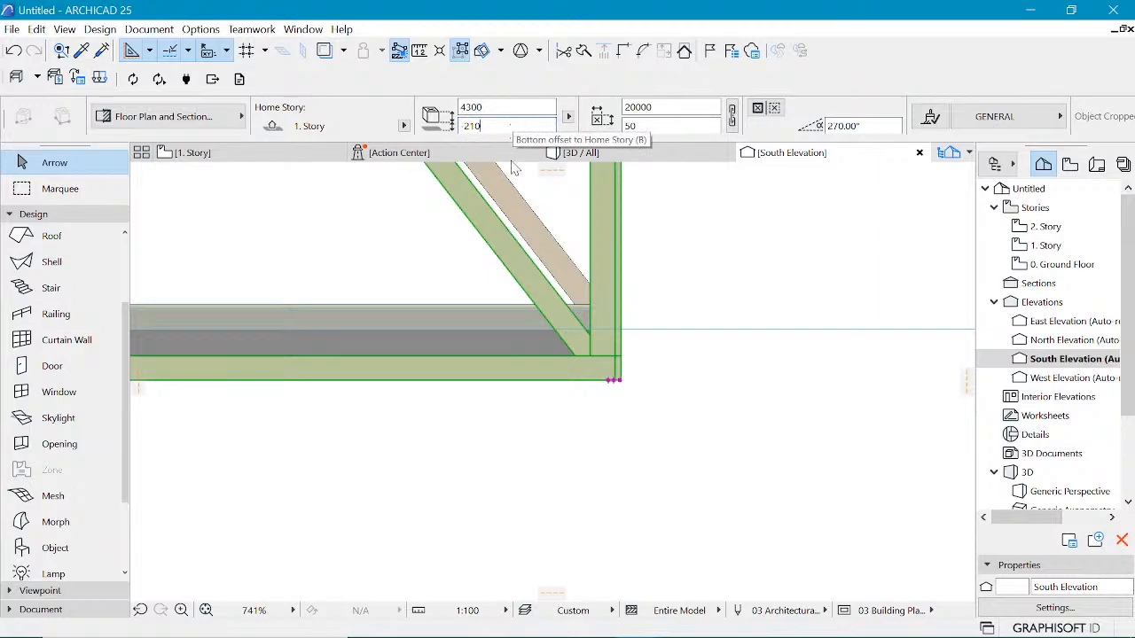
left_click(590, 296)
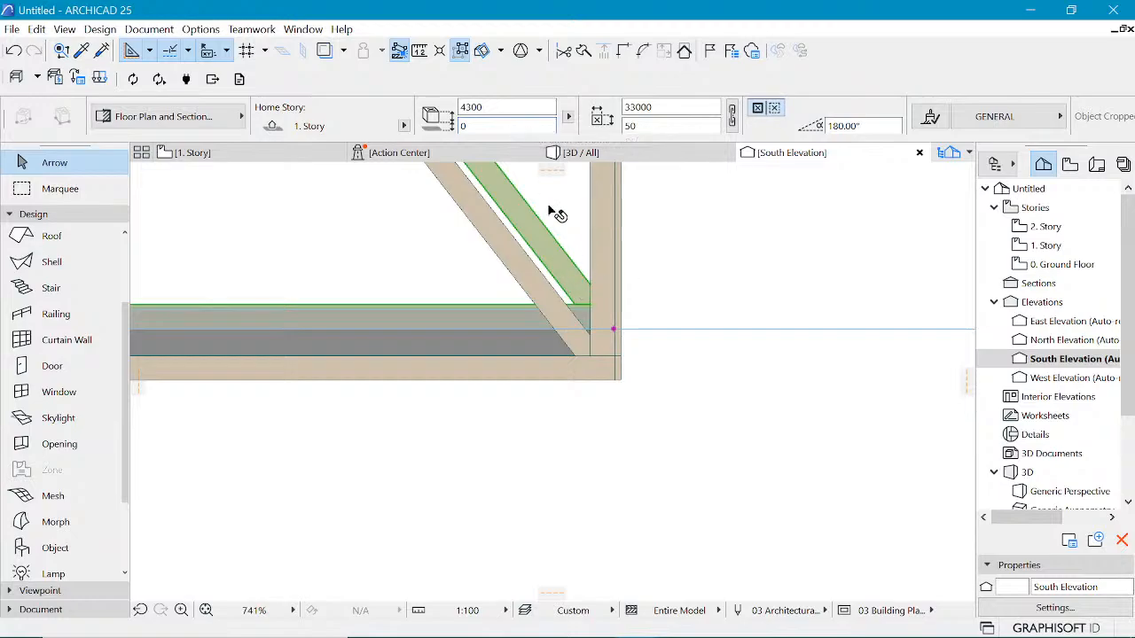
left_click(480, 125)
key("BackSpace")
type("219")
key("Return")
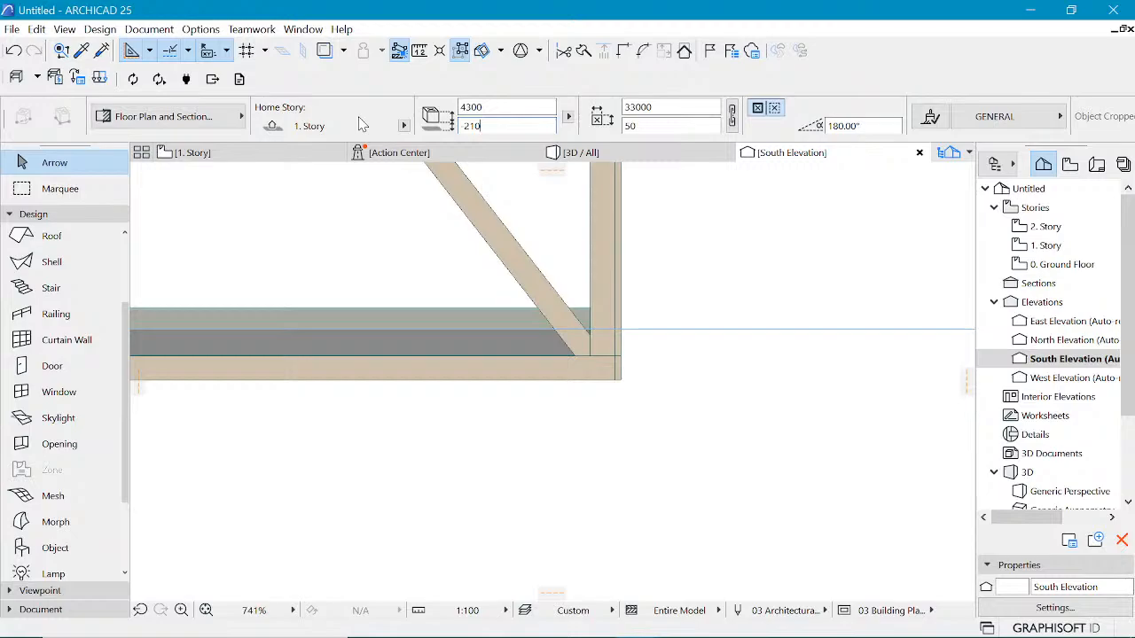
key("Escape")
scroll(696, 328, "down", 6)
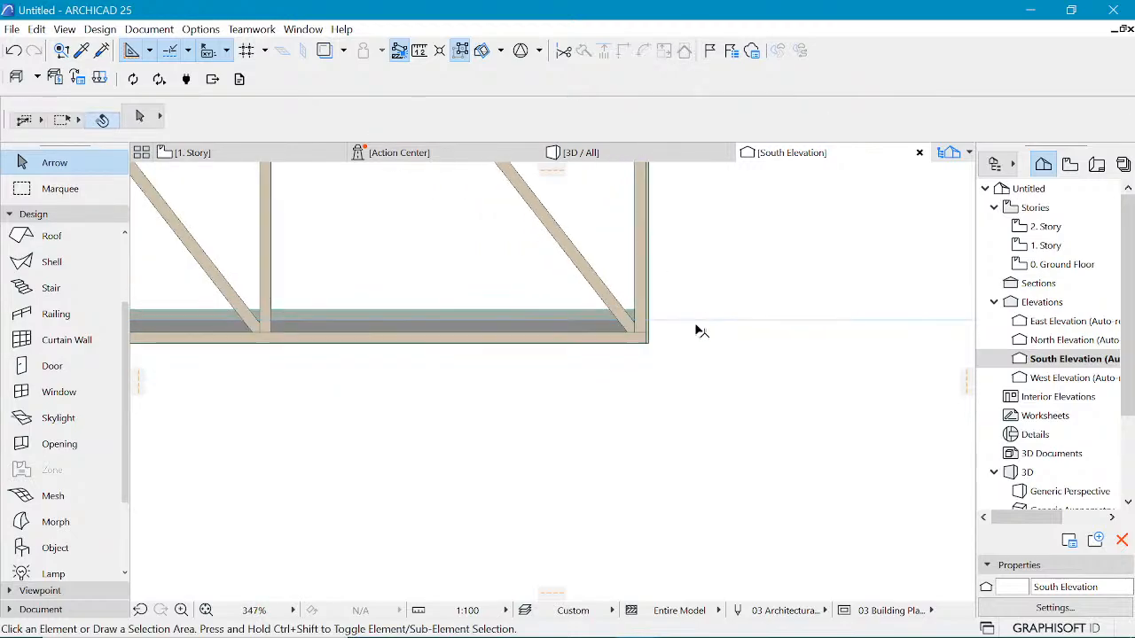
scroll(701, 335, "down", 4)
scroll(390, 246, "up", 5)
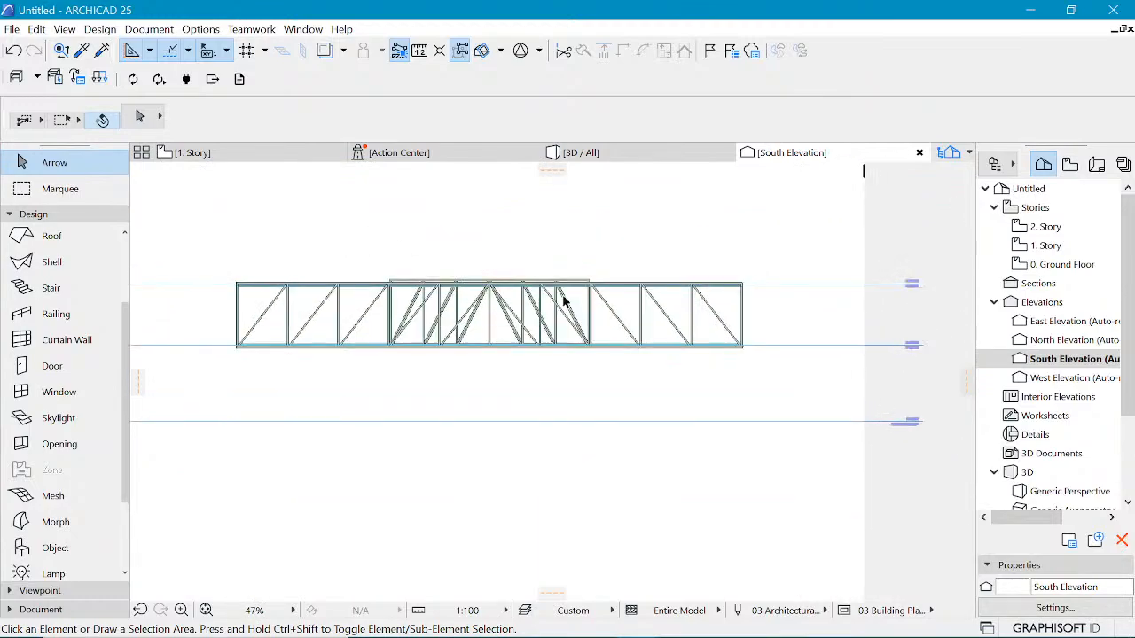
Step: Select the truss over the opening in the elevation and dock the Info Box as a vertical panel
scroll(675, 272, "up", 3)
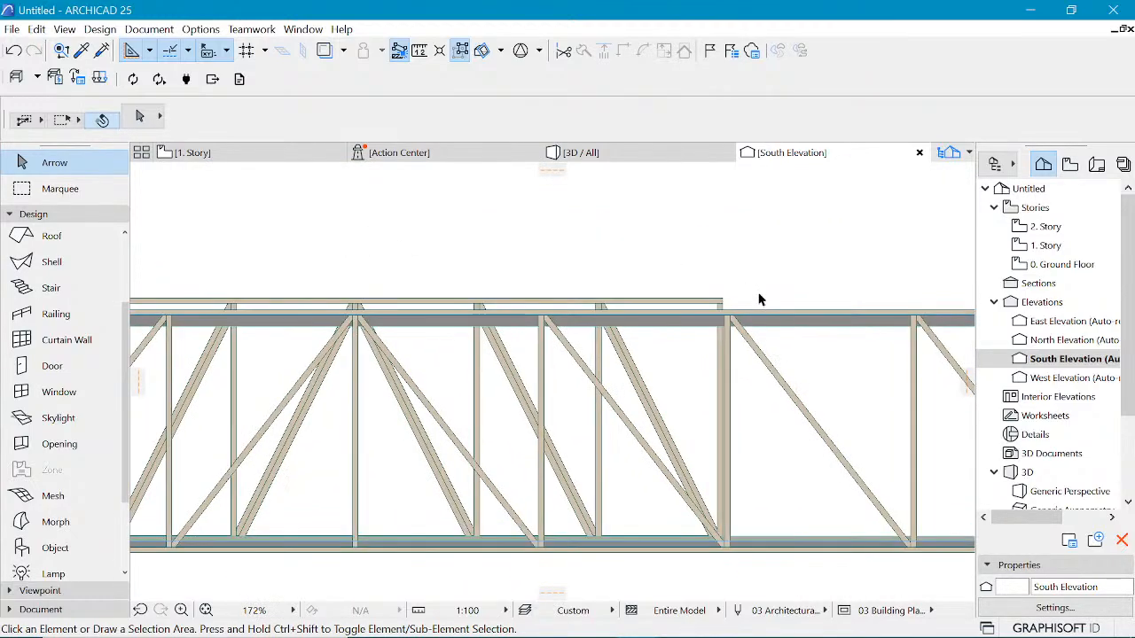
left_click(758, 294)
left_click(696, 312)
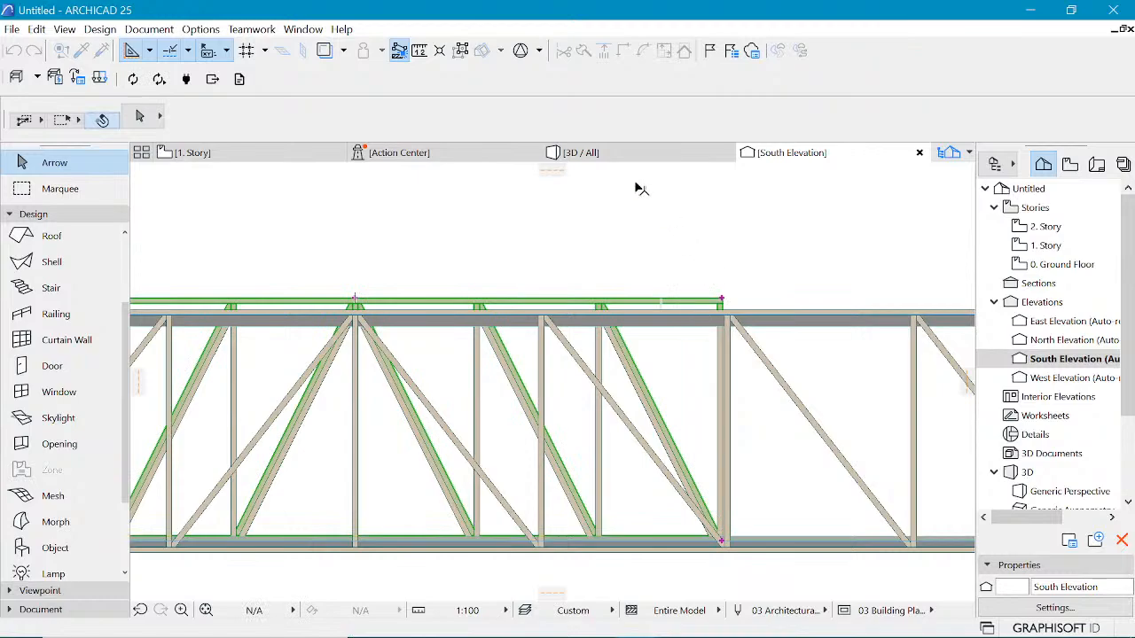
scroll(599, 112, "down", 10)
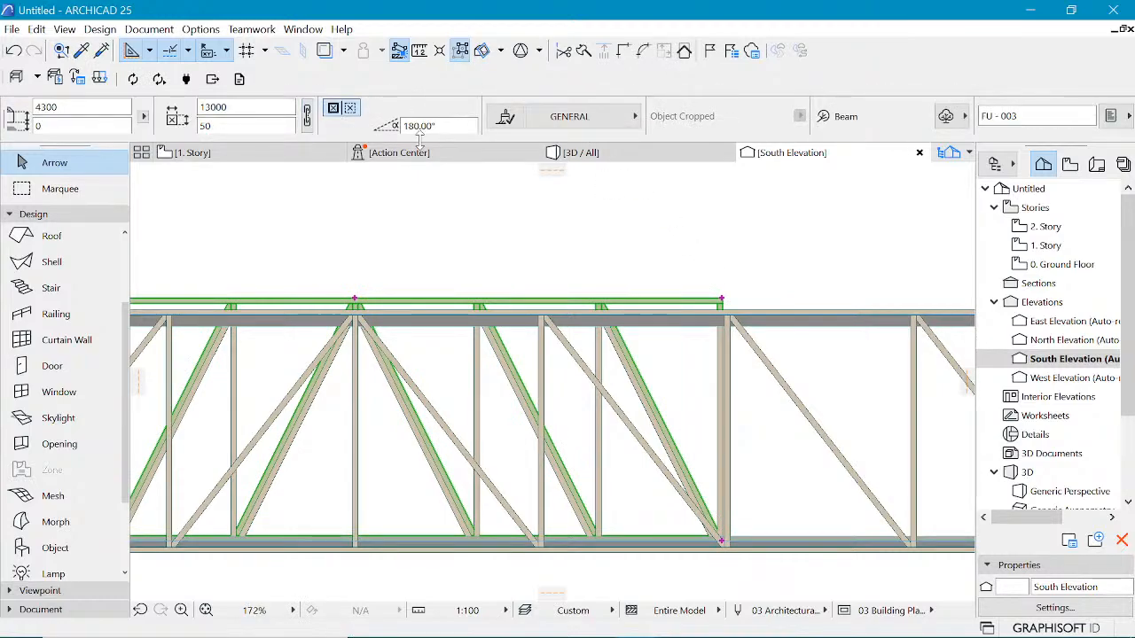
scroll(424, 132, "up", 7)
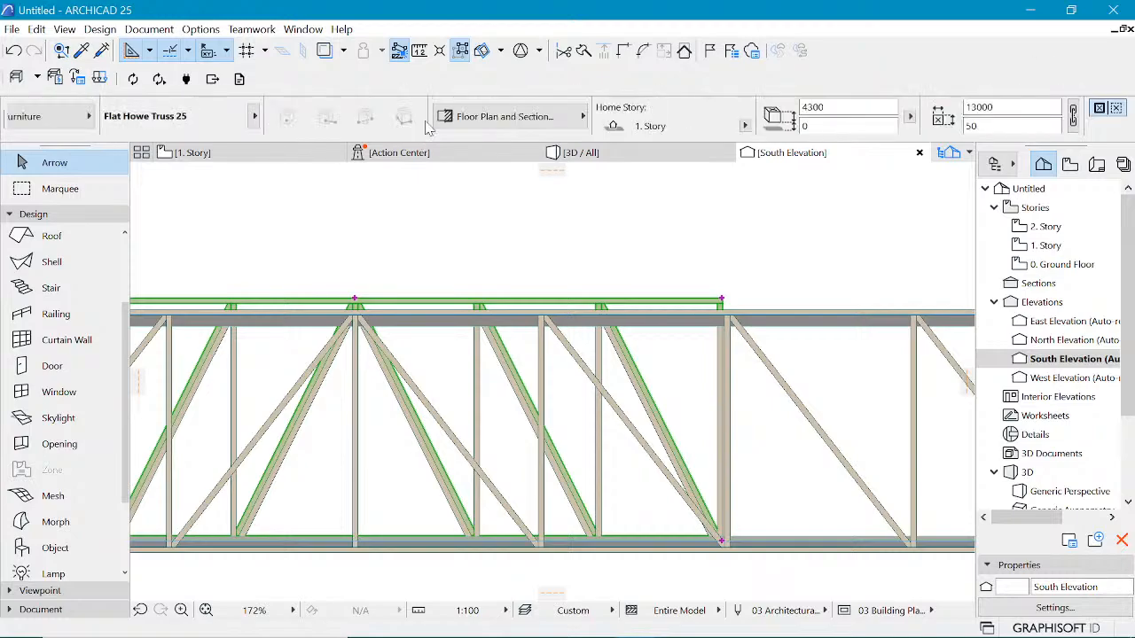
scroll(426, 126, "down", 1)
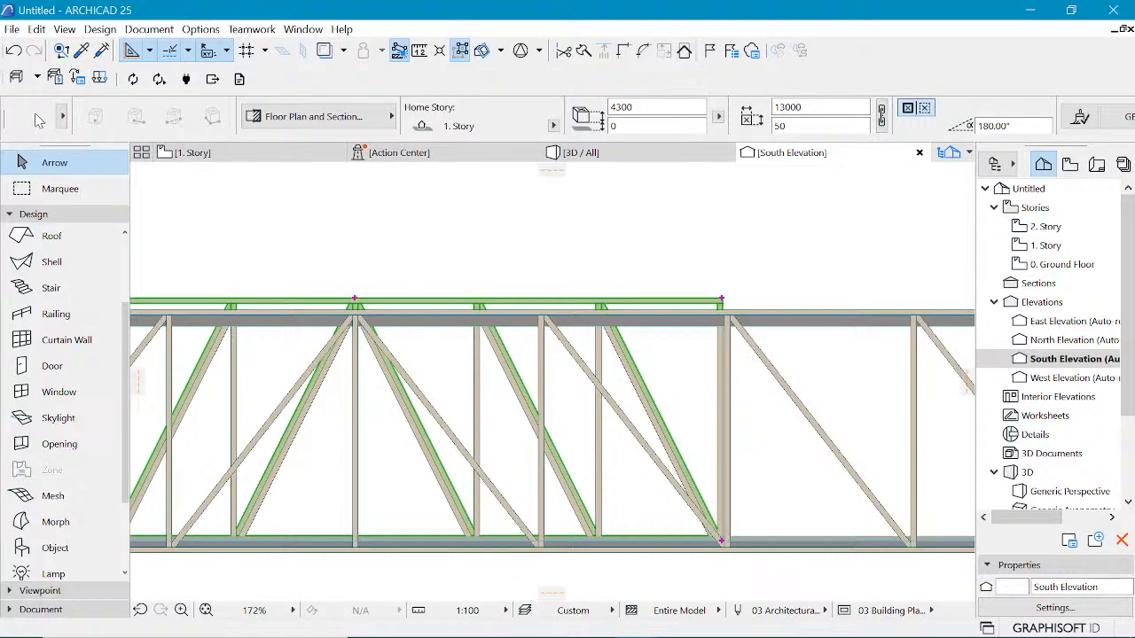
left_click_drag(4, 113, 130, 159)
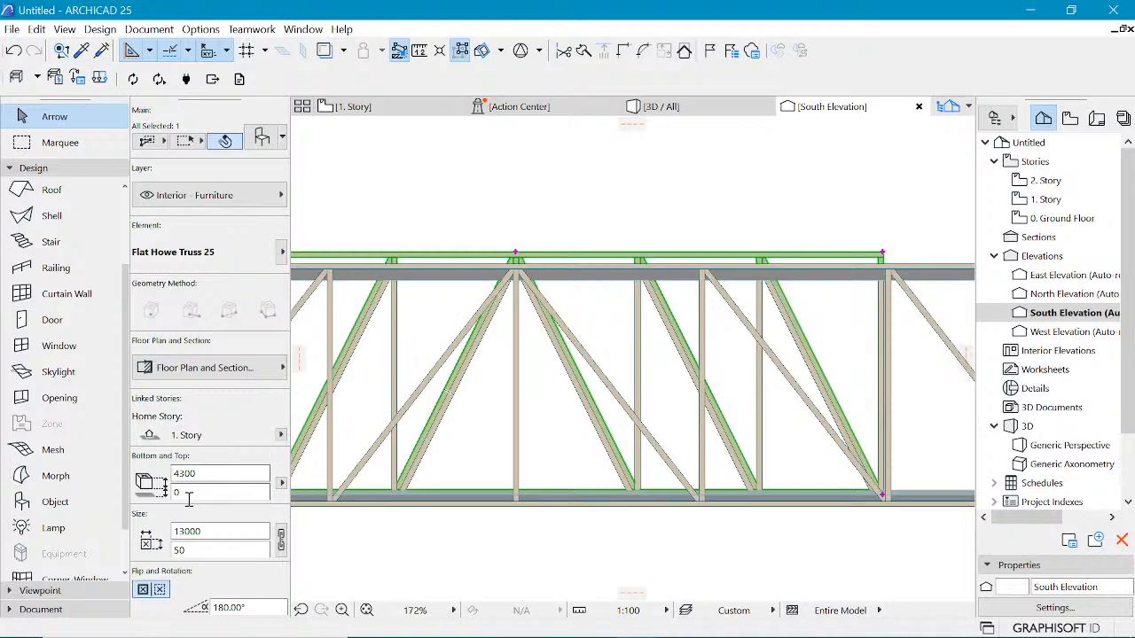
Step: Set the selected truss's bottom offset to home story to -210
scroll(204, 440, "down", 1)
scroll(206, 441, "down", 3)
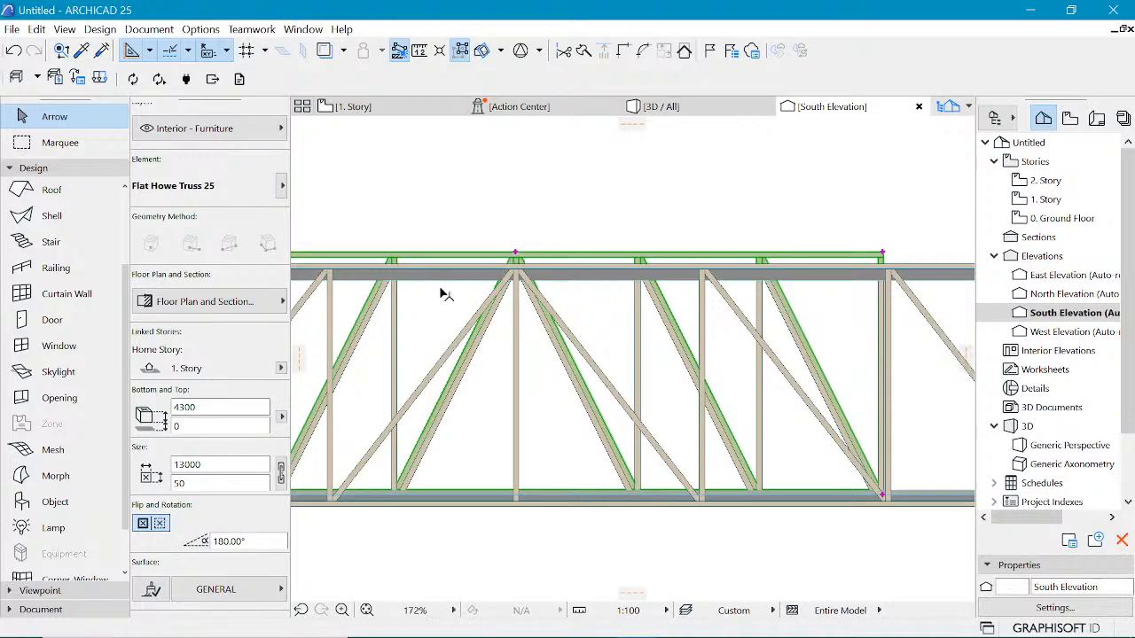
left_click(215, 408)
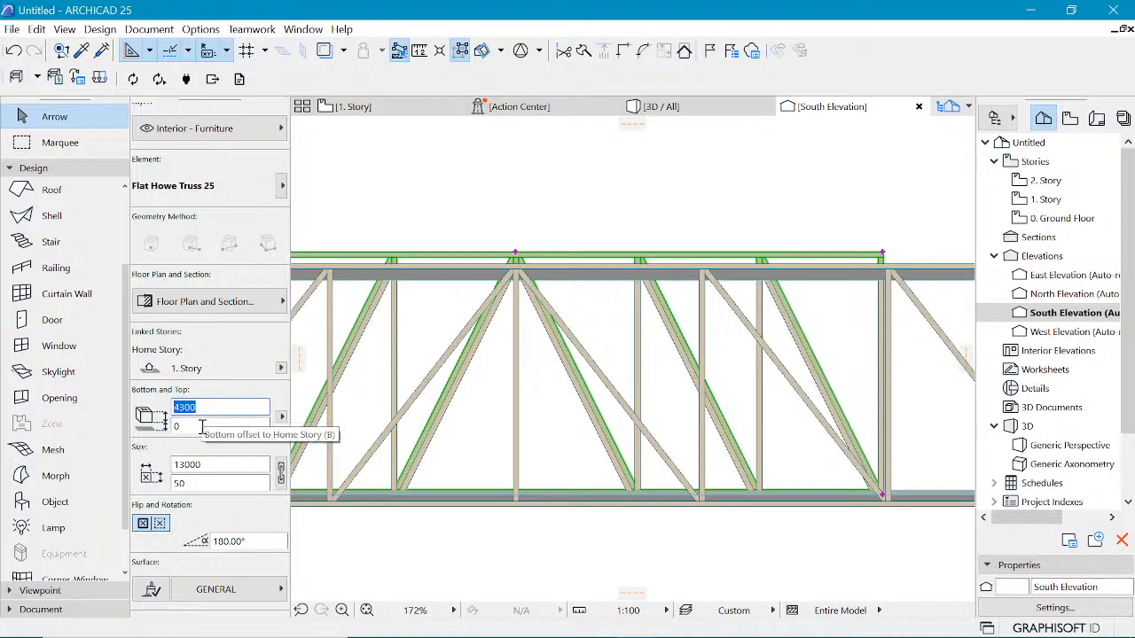
left_click(200, 426)
left_click_drag(202, 426, 163, 420)
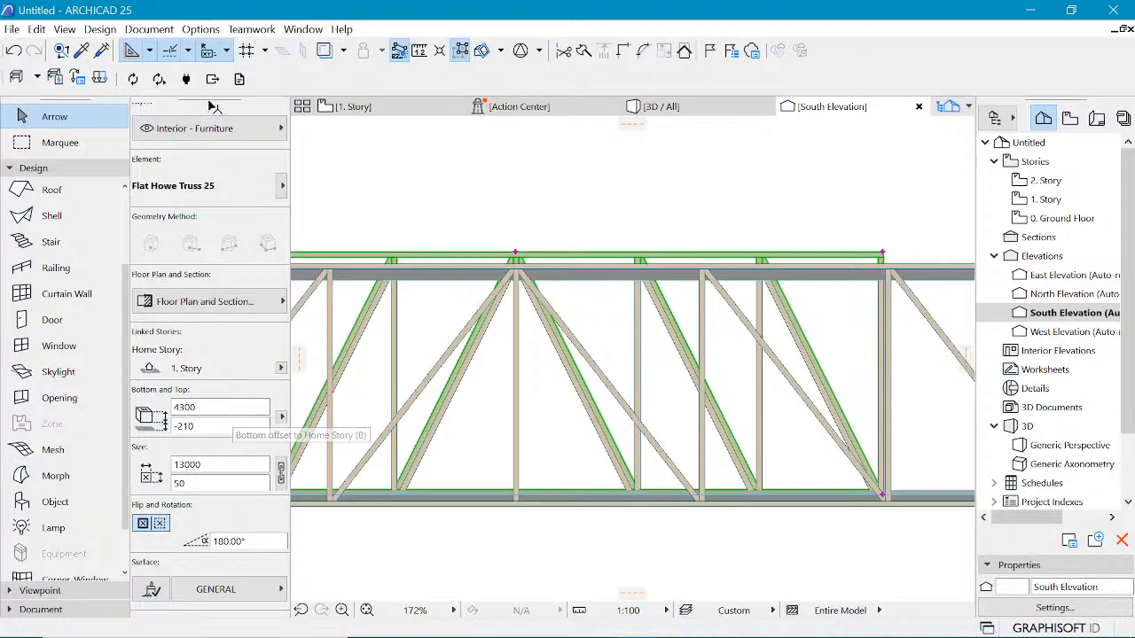
key("Escape")
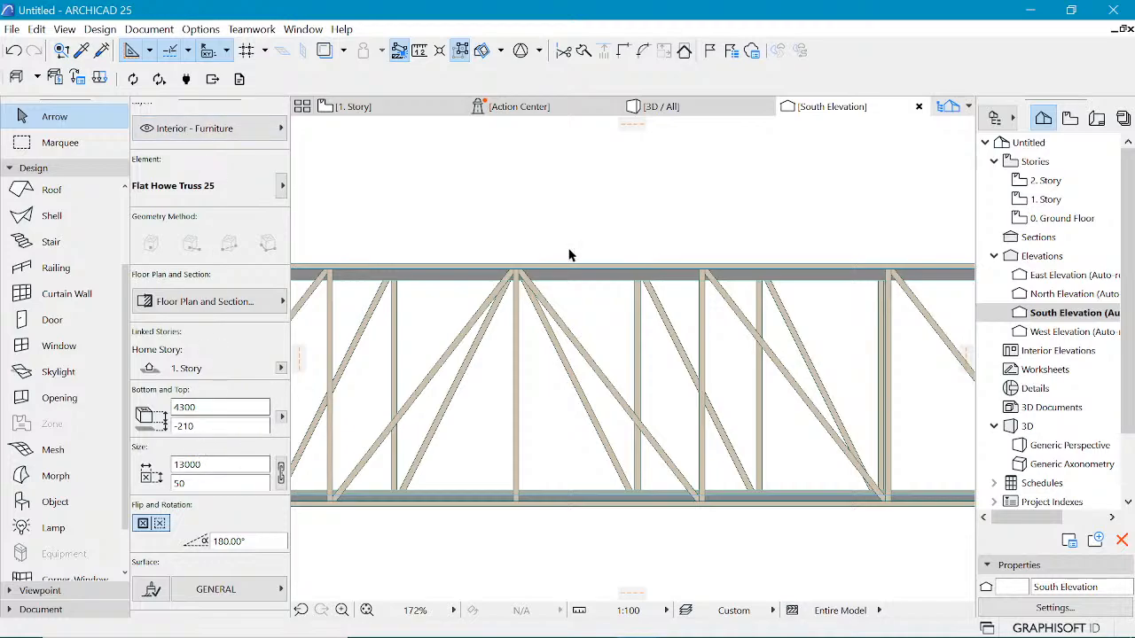
Step: Inspect the adjusted trusses in the 3D view and on the 1. Story plan
scroll(521, 289, "down", 1)
scroll(522, 289, "down", 5)
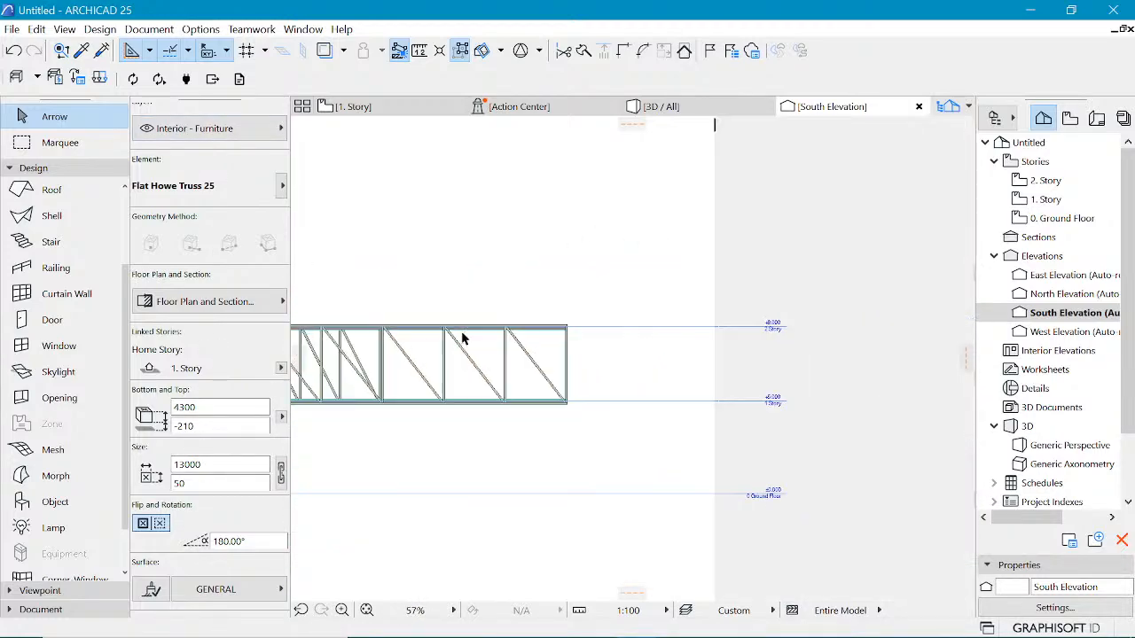
scroll(738, 360, "down", 8)
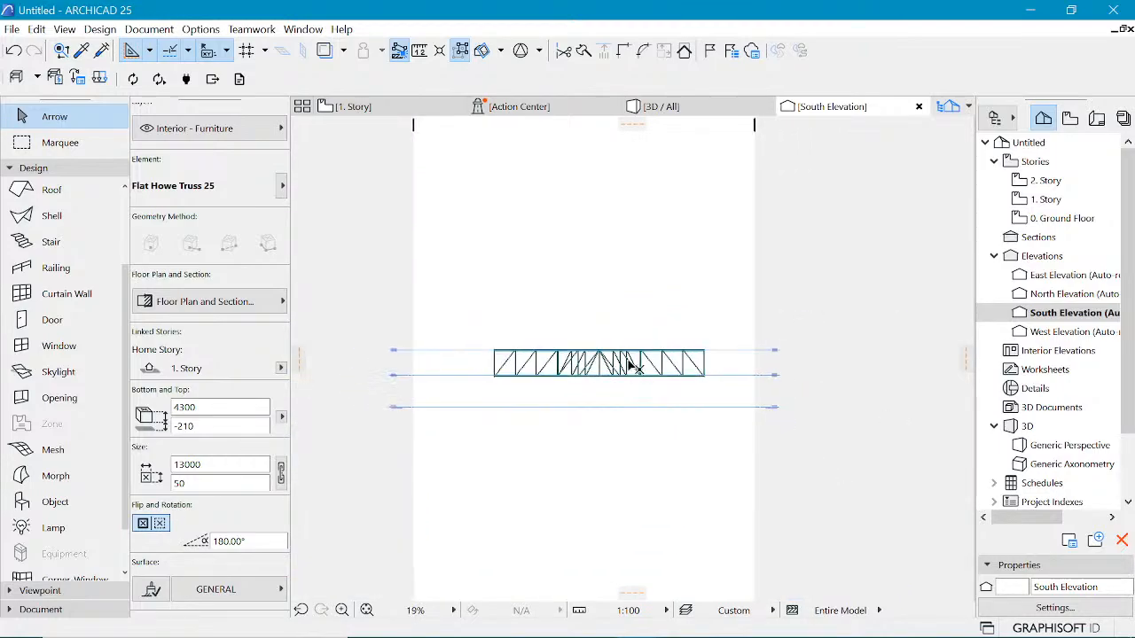
scroll(628, 366, "up", 5)
scroll(631, 365, "up", 3)
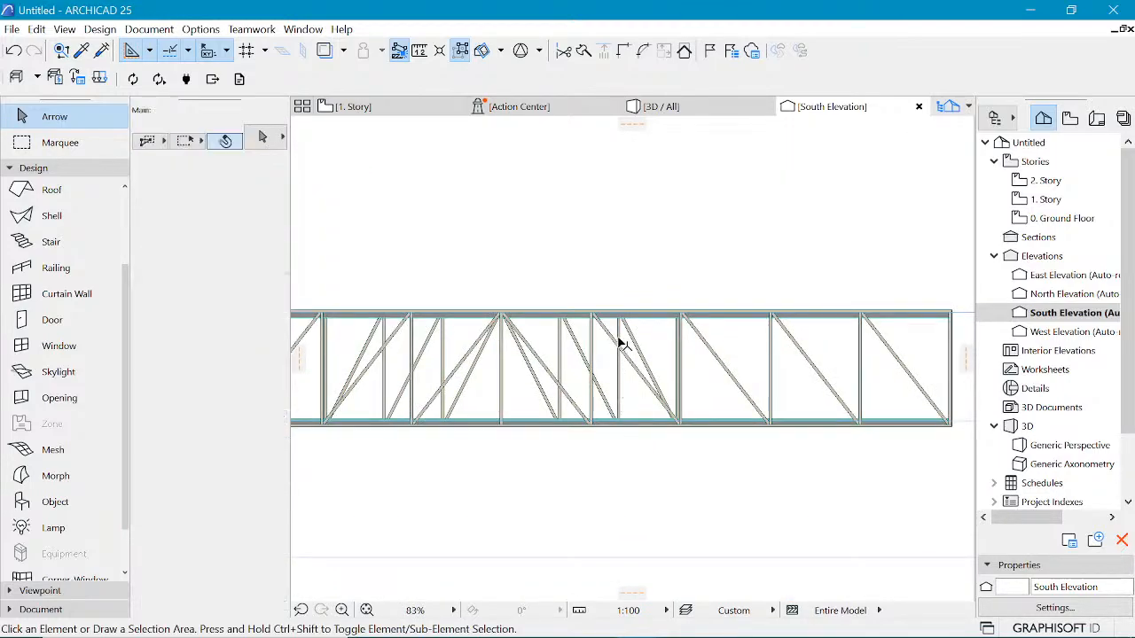
left_click(660, 107)
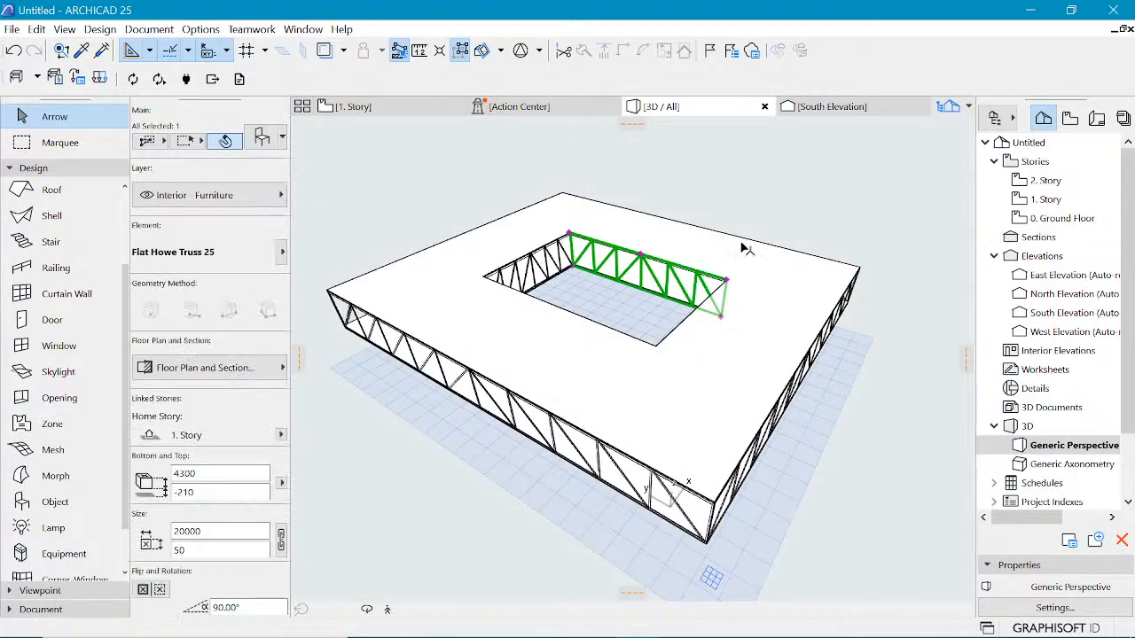
left_click(845, 247)
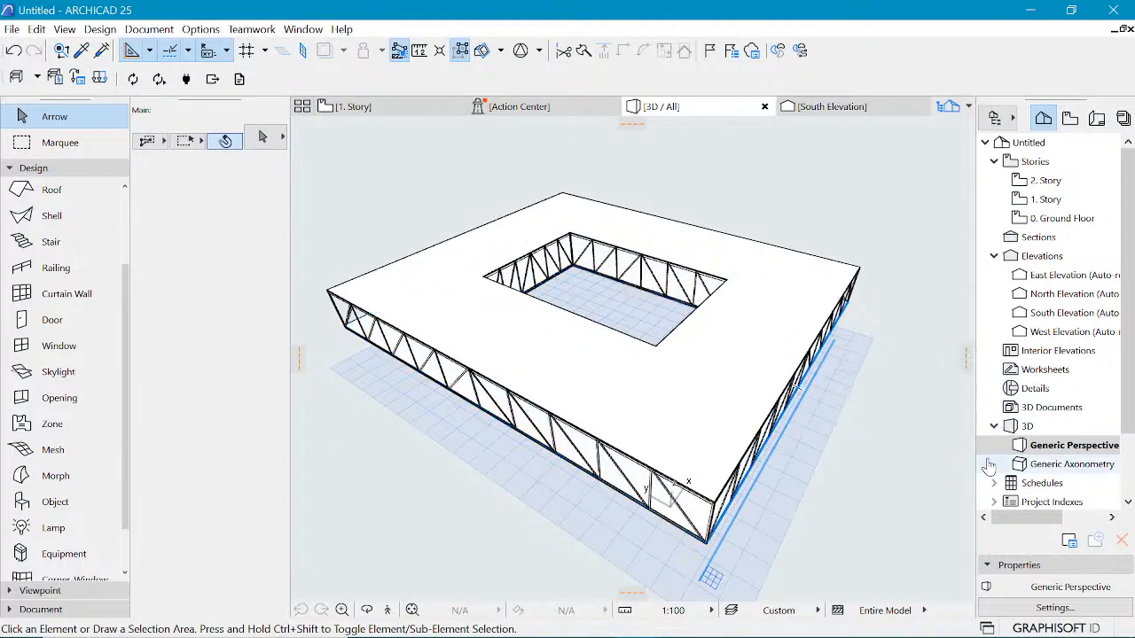
mouse_move(406, 217)
left_mouse_down()
mouse_move(411, 256)
mouse_move(410, 238)
left_mouse_up()
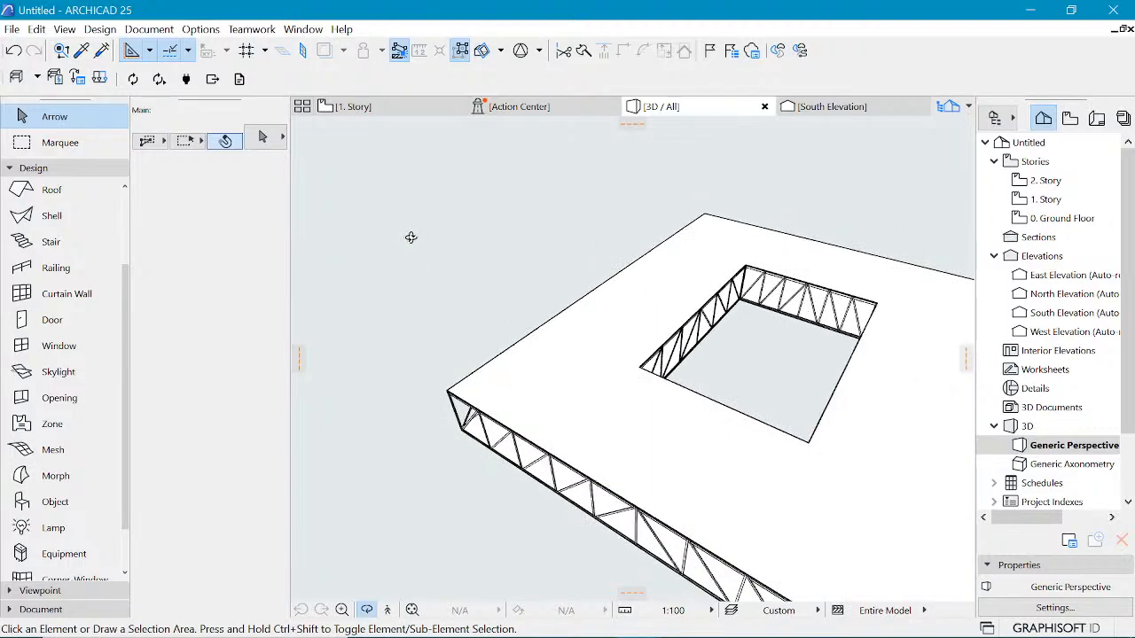
scroll(417, 240, "down", 4)
left_click_drag(752, 384, 680, 305)
left_click(376, 108)
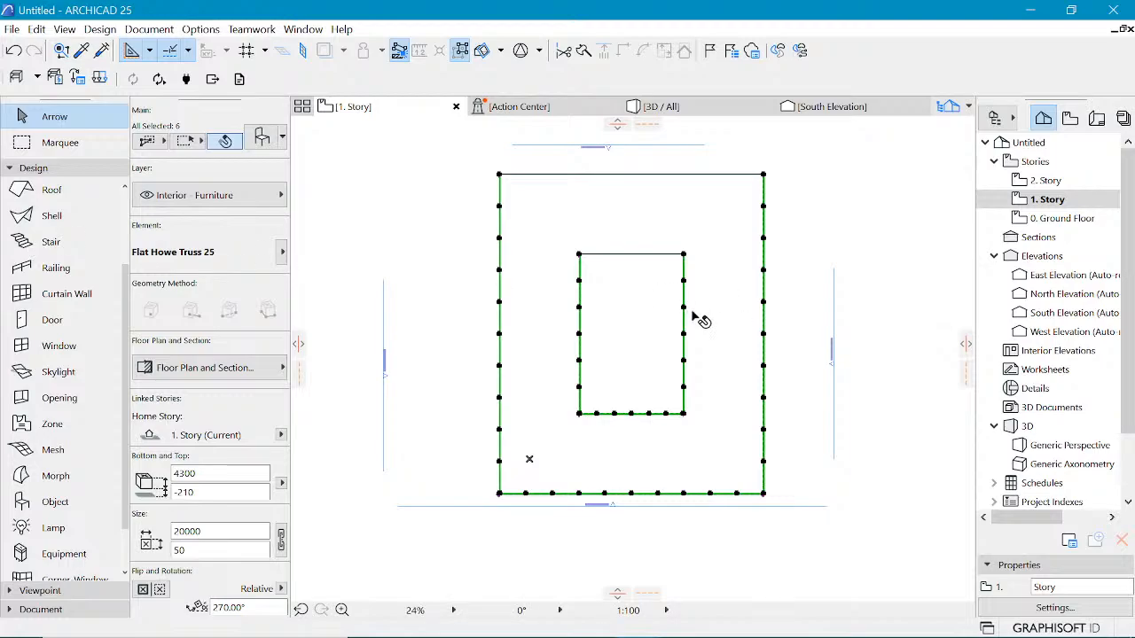
Step: Remove all guide lines from the 1. Story plan
scroll(532, 333, "down", 2)
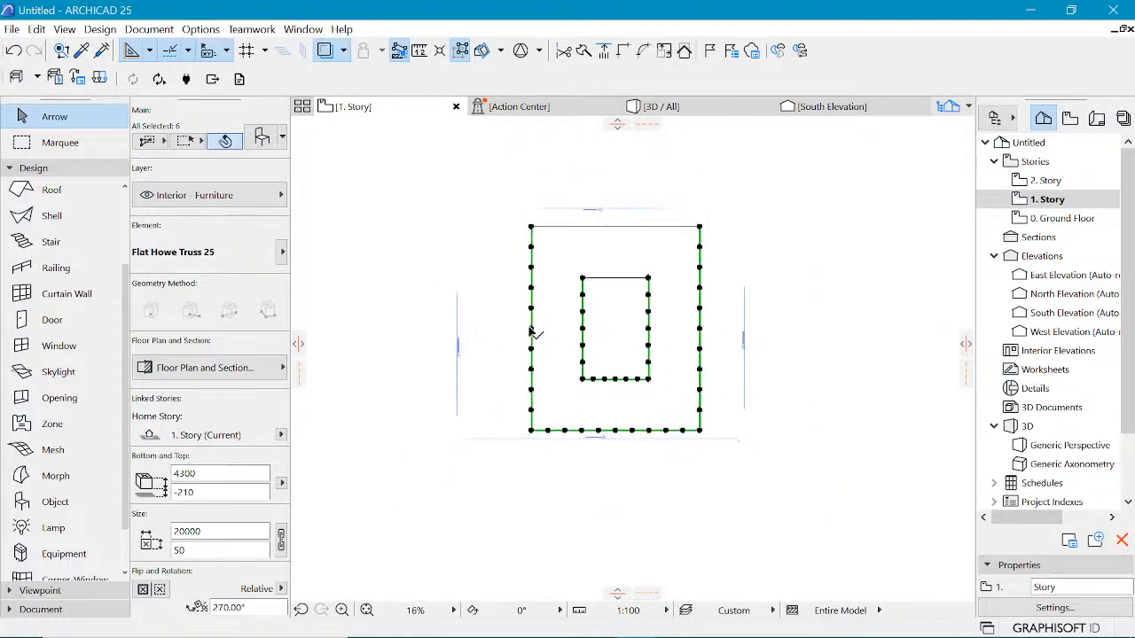
scroll(532, 332, "down", 4)
left_click(761, 256)
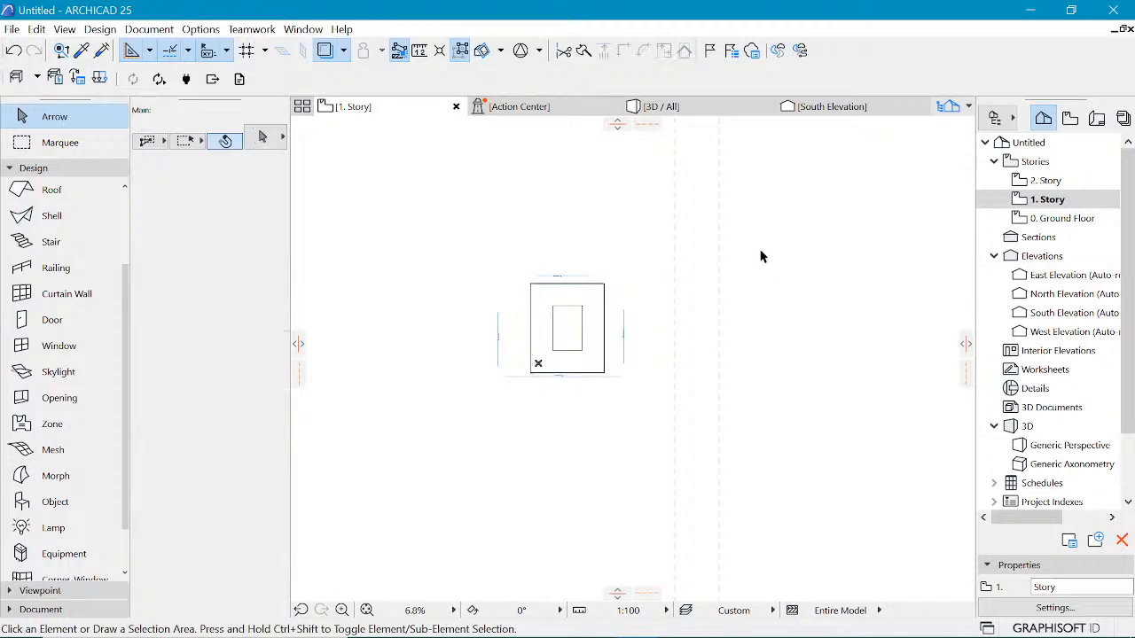
scroll(708, 167, "up", 2)
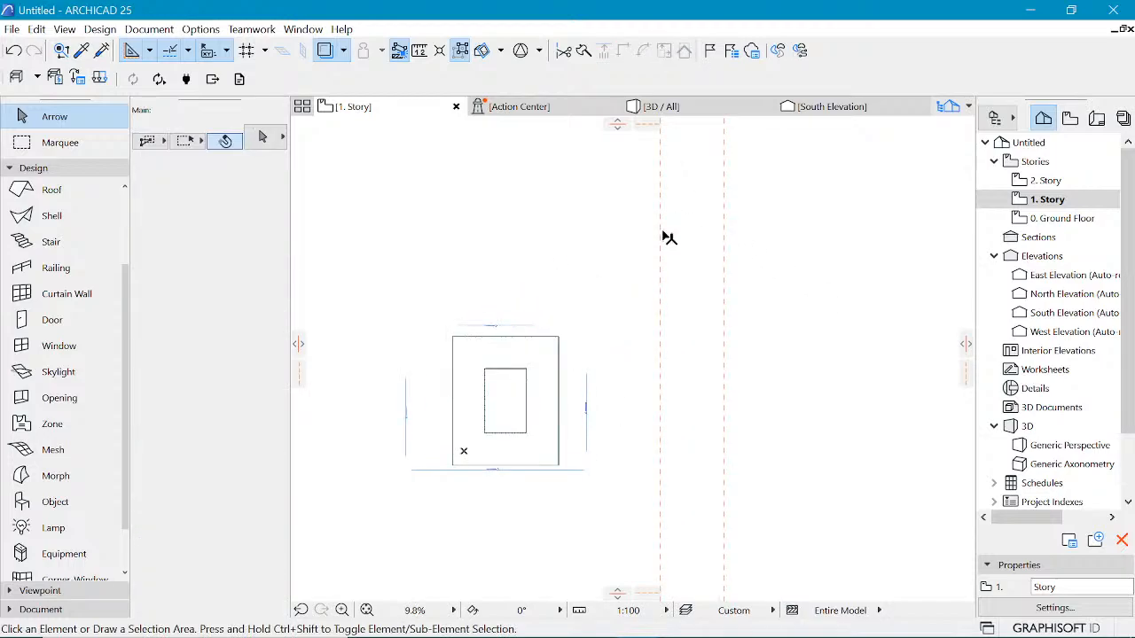
right_click(663, 233)
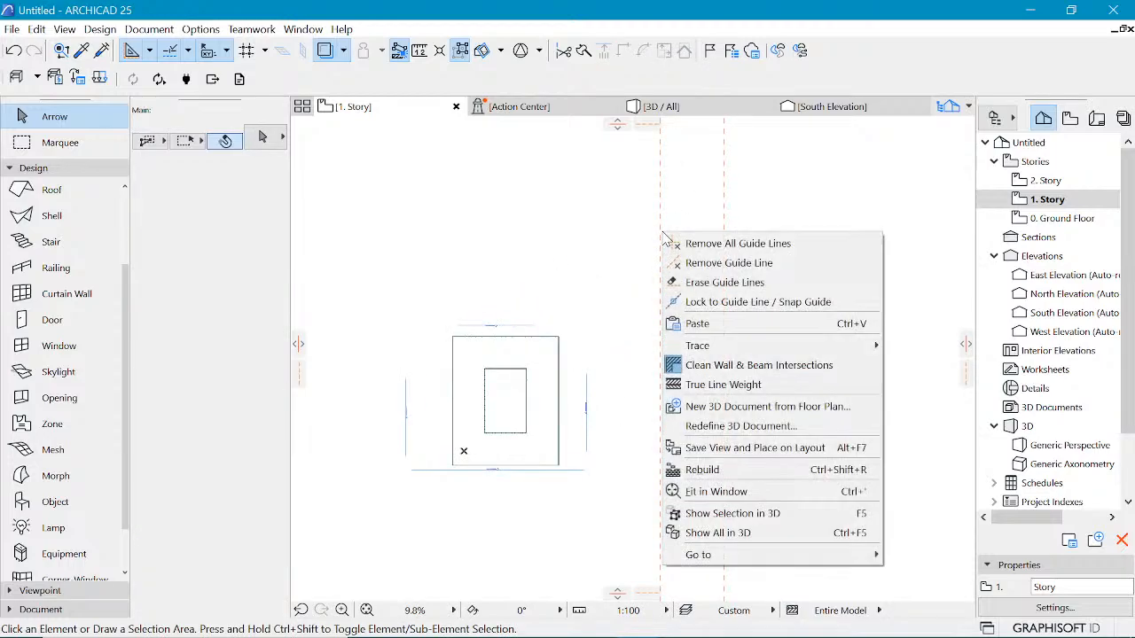
left_click(754, 245)
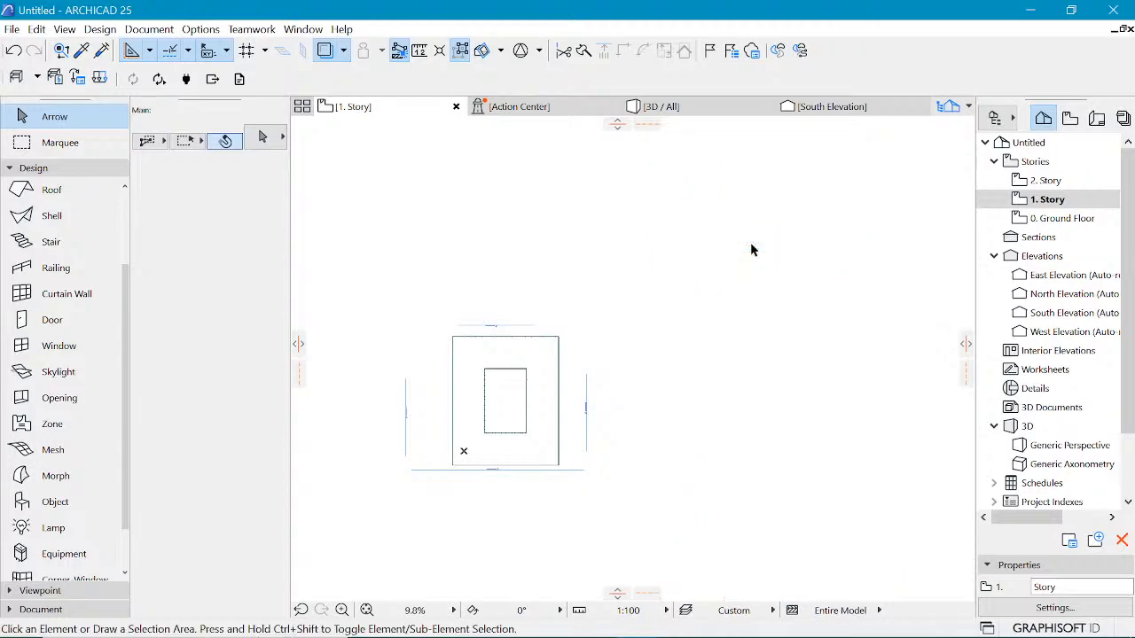
Step: Open the 0. Ground Floor plan
scroll(600, 292, "up", 2)
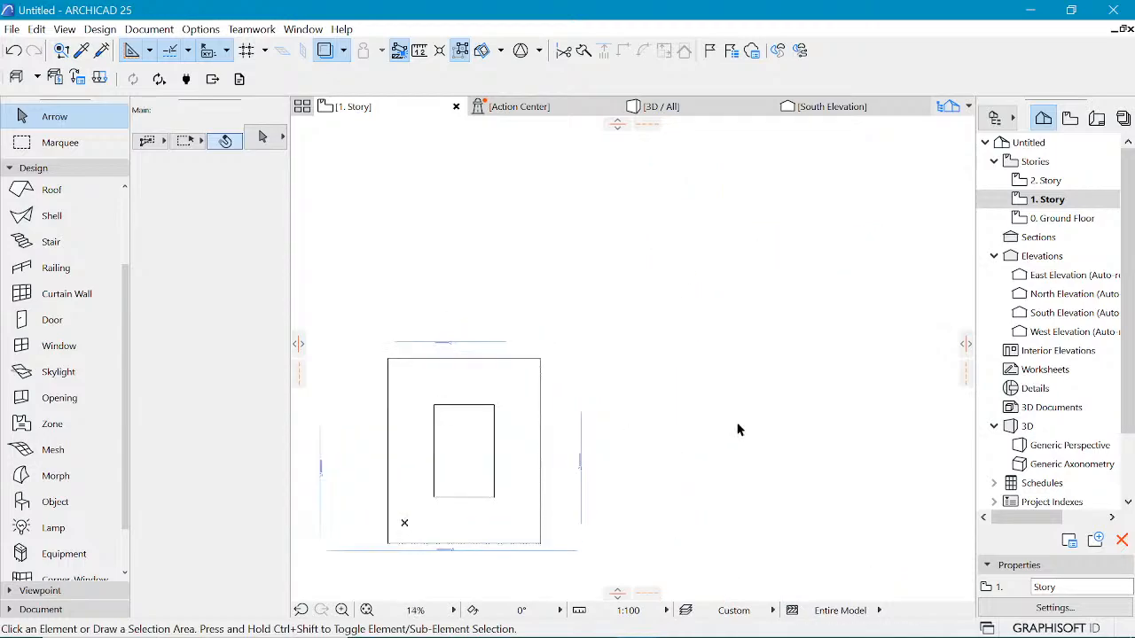
scroll(569, 361, "down", 5)
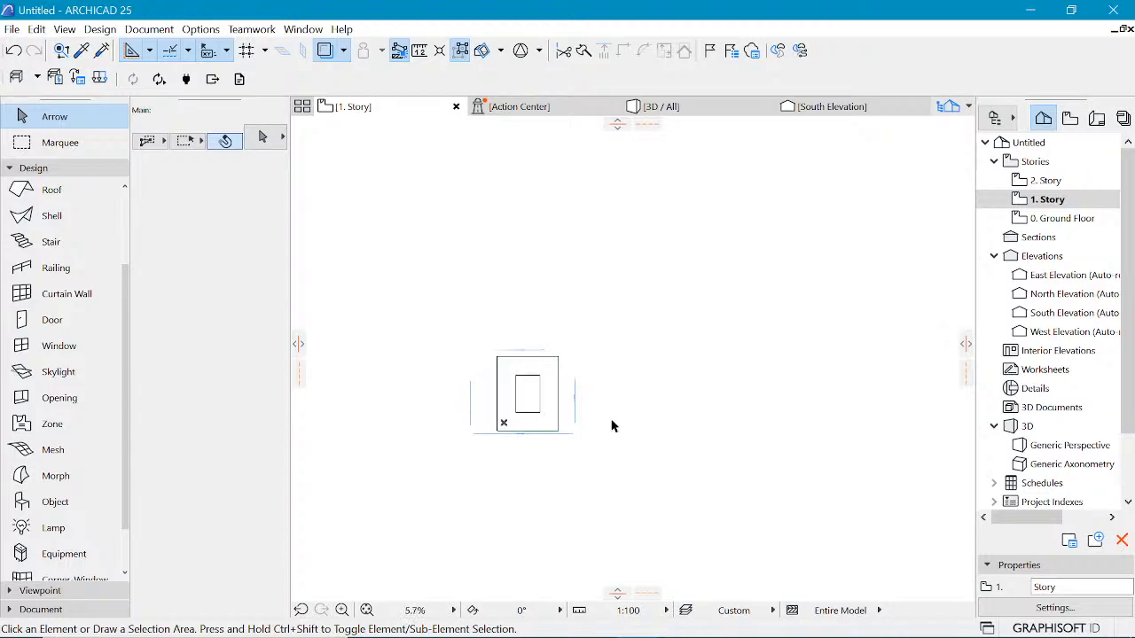
scroll(592, 381, "up", 2)
double_click(1064, 219)
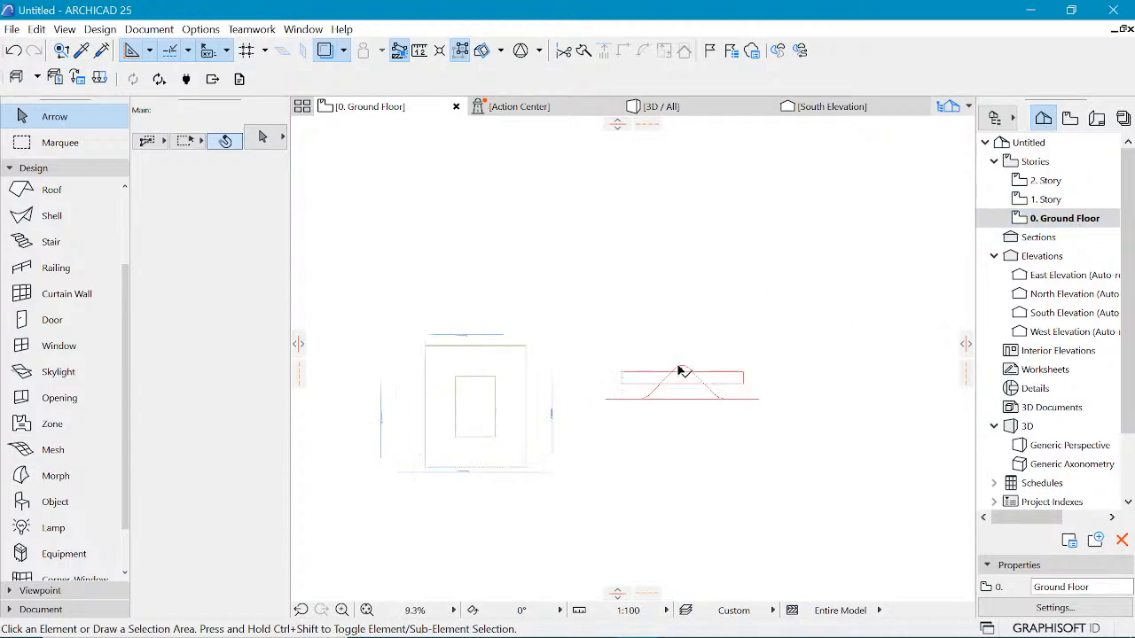
scroll(681, 371, "up", 3)
left_click(688, 367)
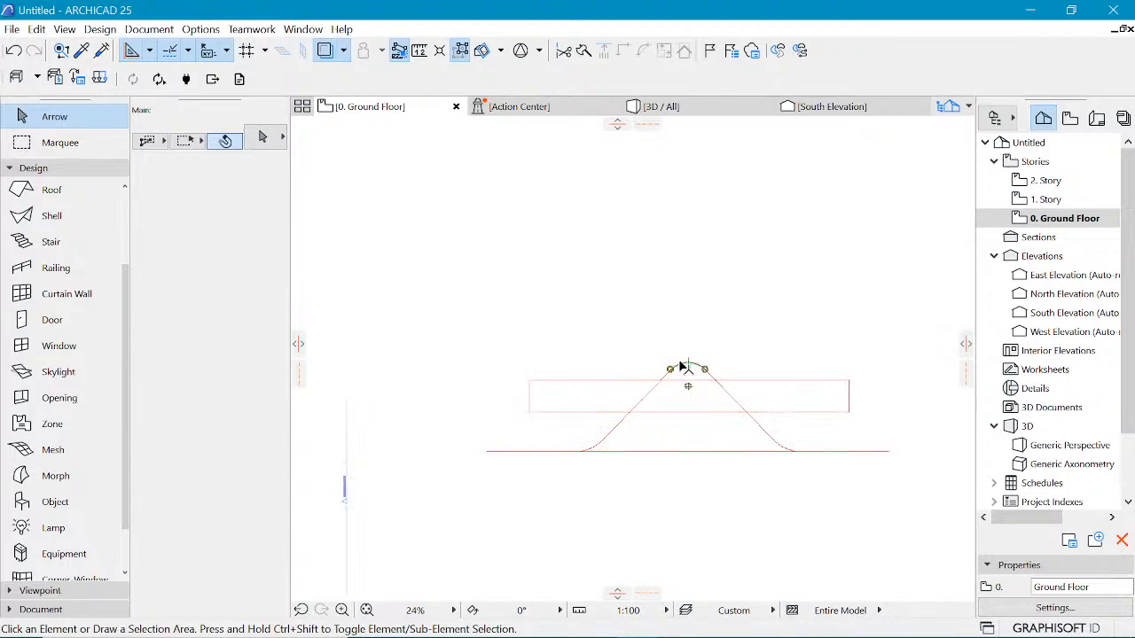
left_click(611, 432, "shift")
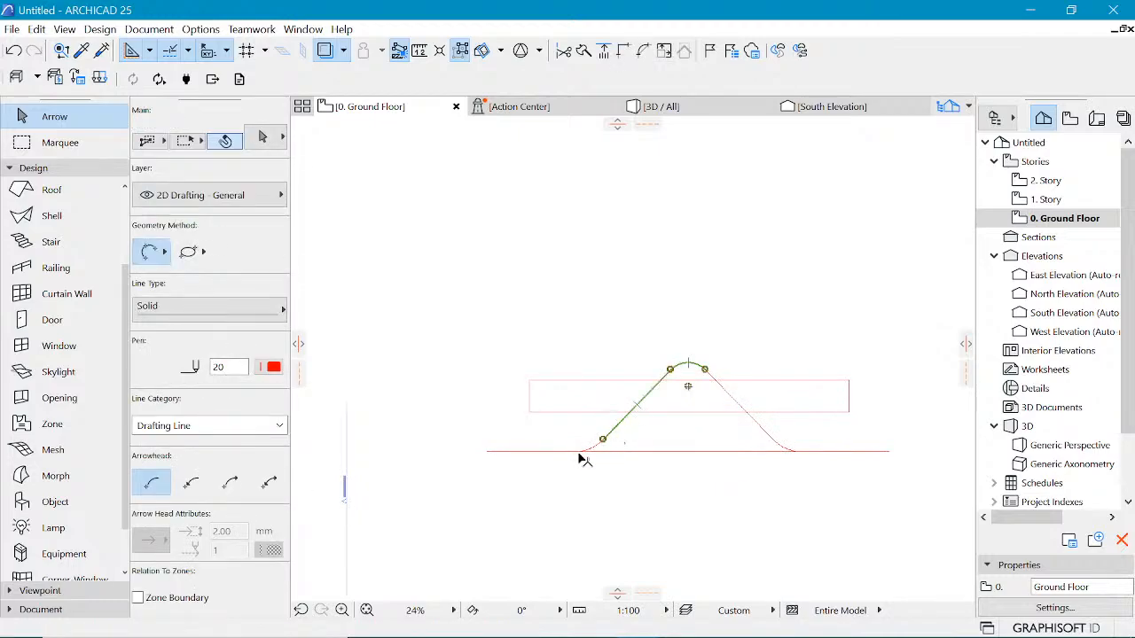
left_click(585, 452, "shift")
left_click(556, 452, "shift")
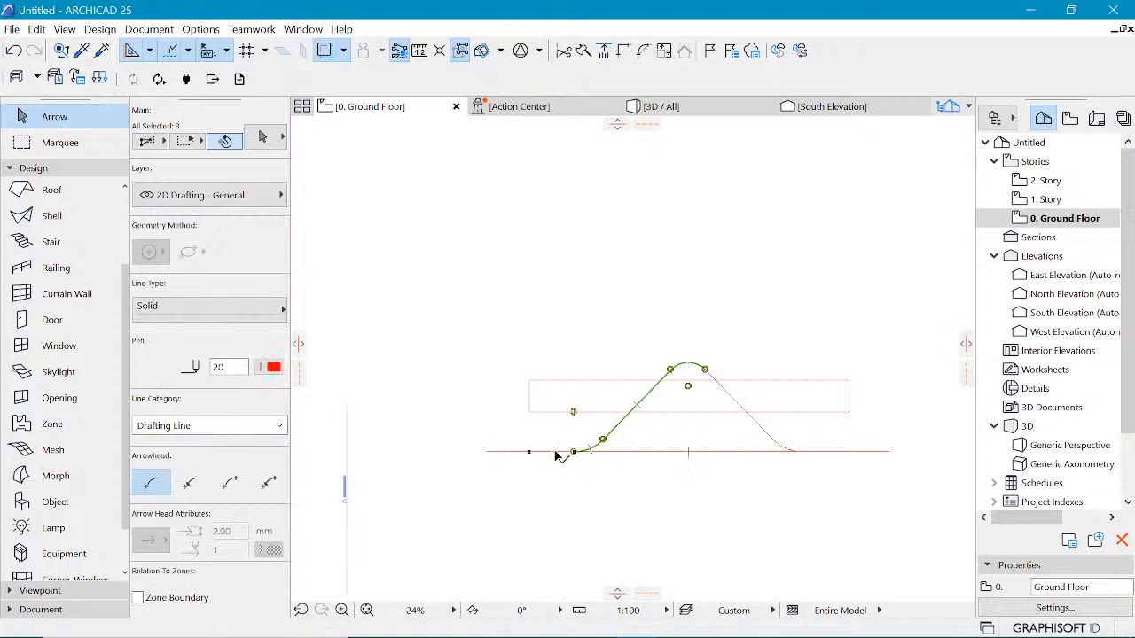
left_click(556, 453, "shift")
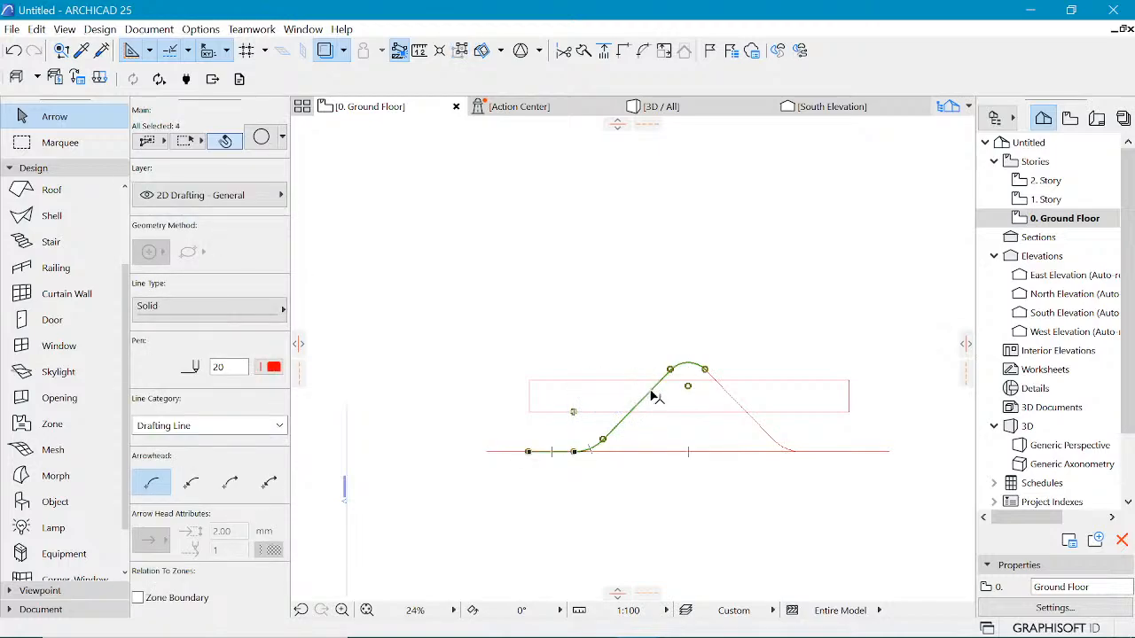
left_click(740, 406, "shift")
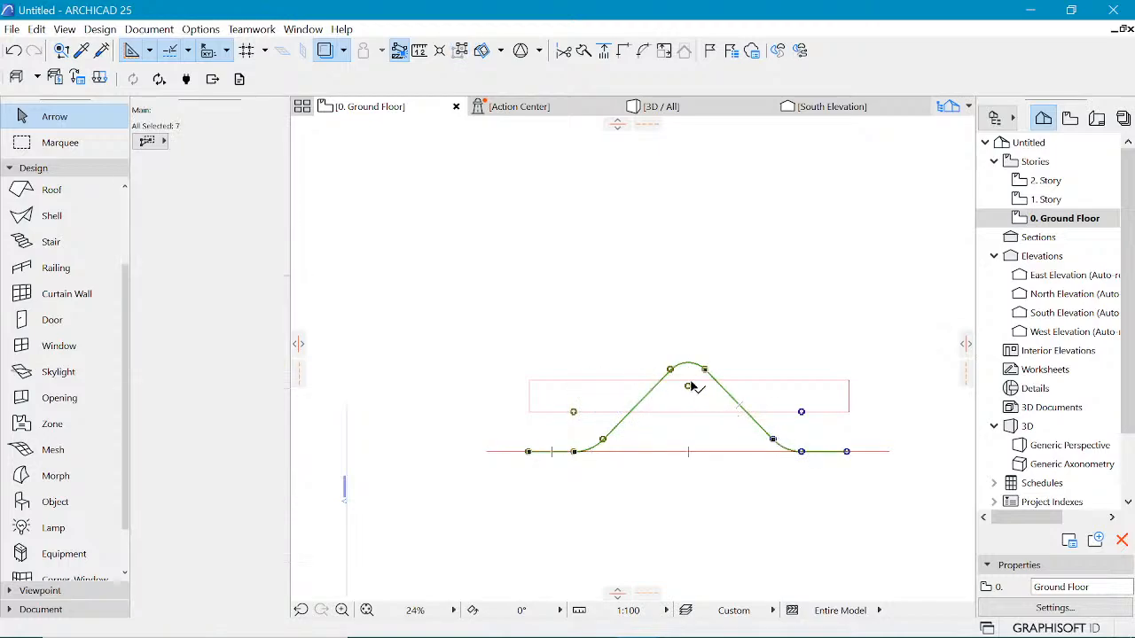
left_click(721, 303)
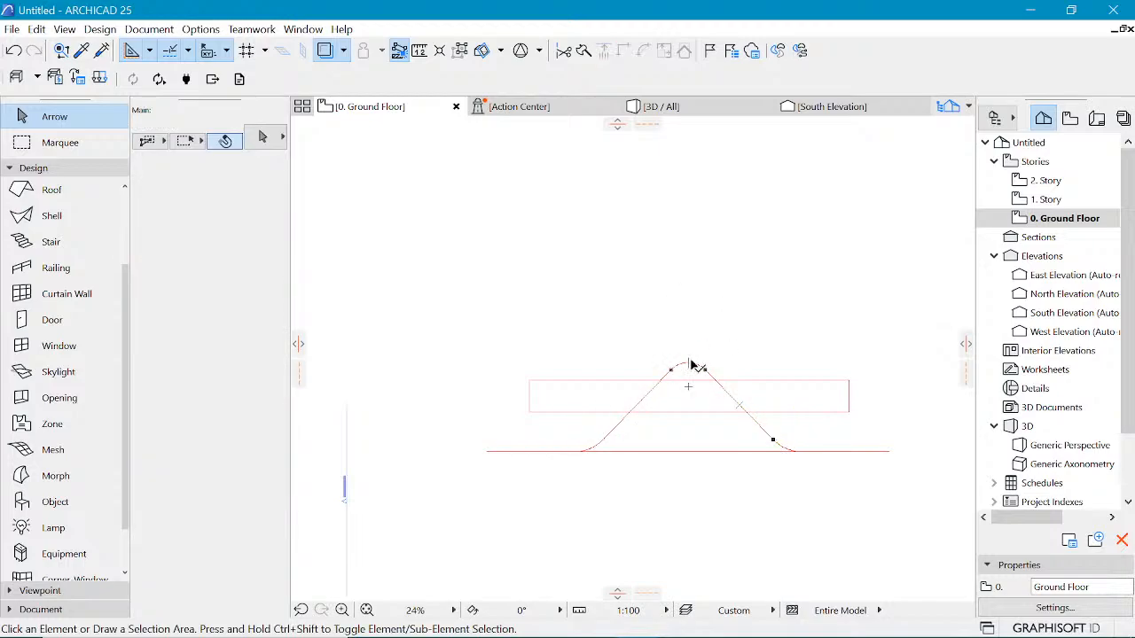
Step: Select all segments of the curved roof profile and drag a copy of it upward above the original
left_click(694, 366)
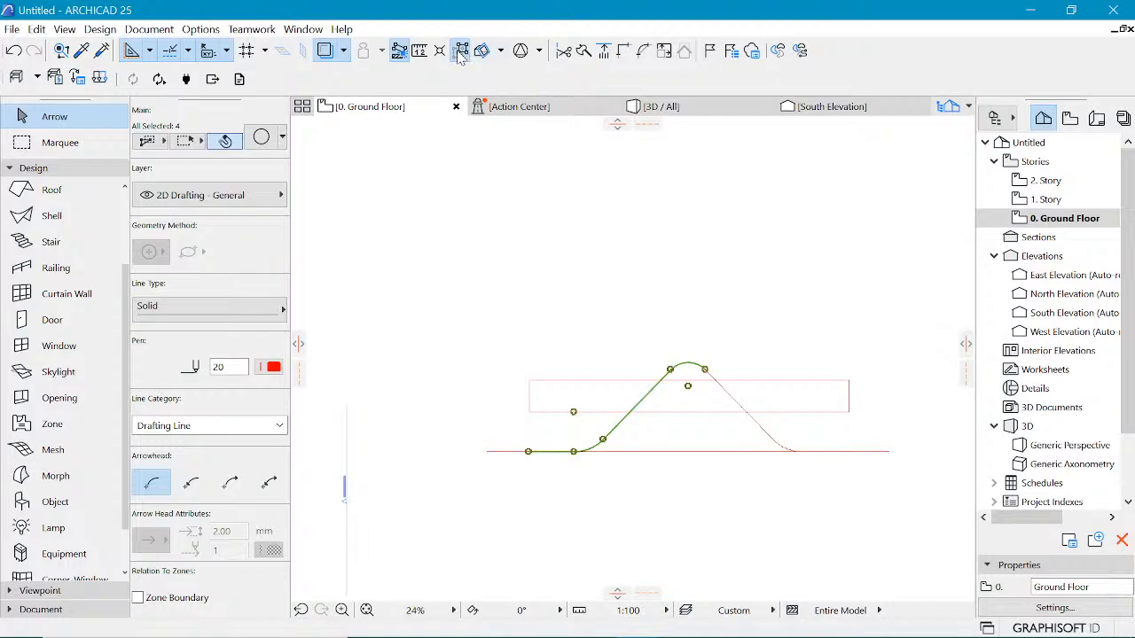
left_click(740, 406, "shift")
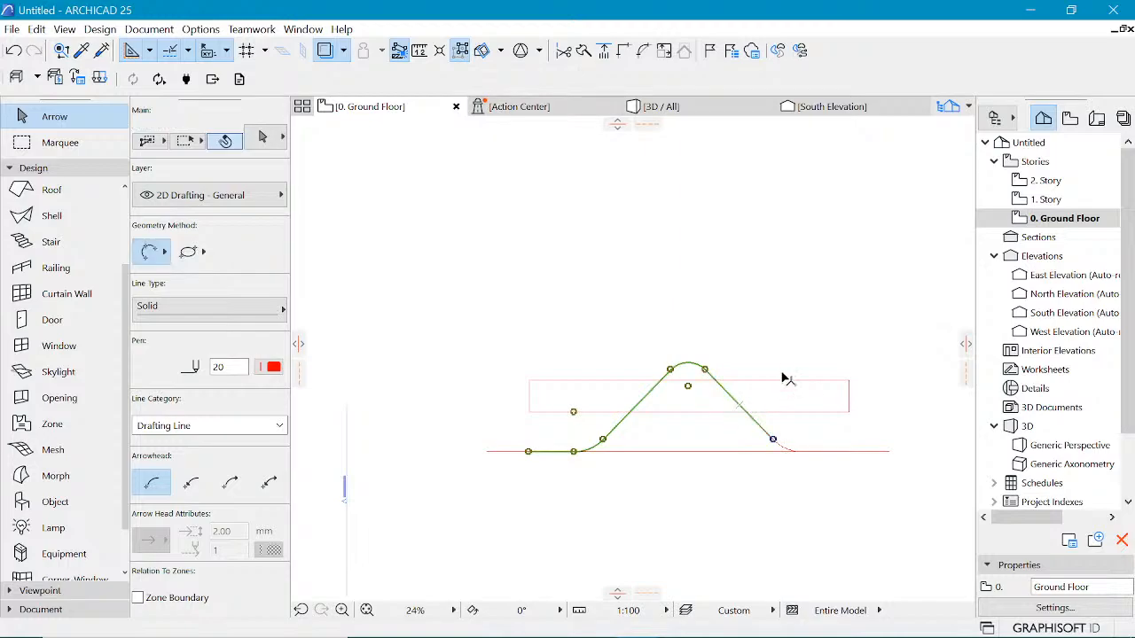
left_click(462, 53)
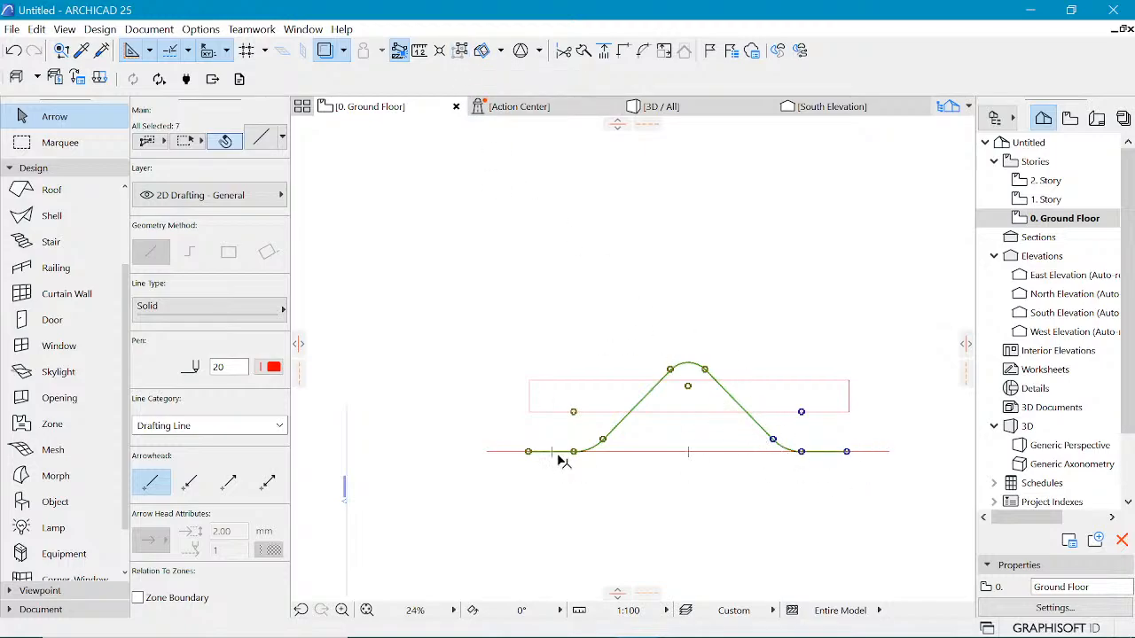
scroll(801, 411, "down", 2)
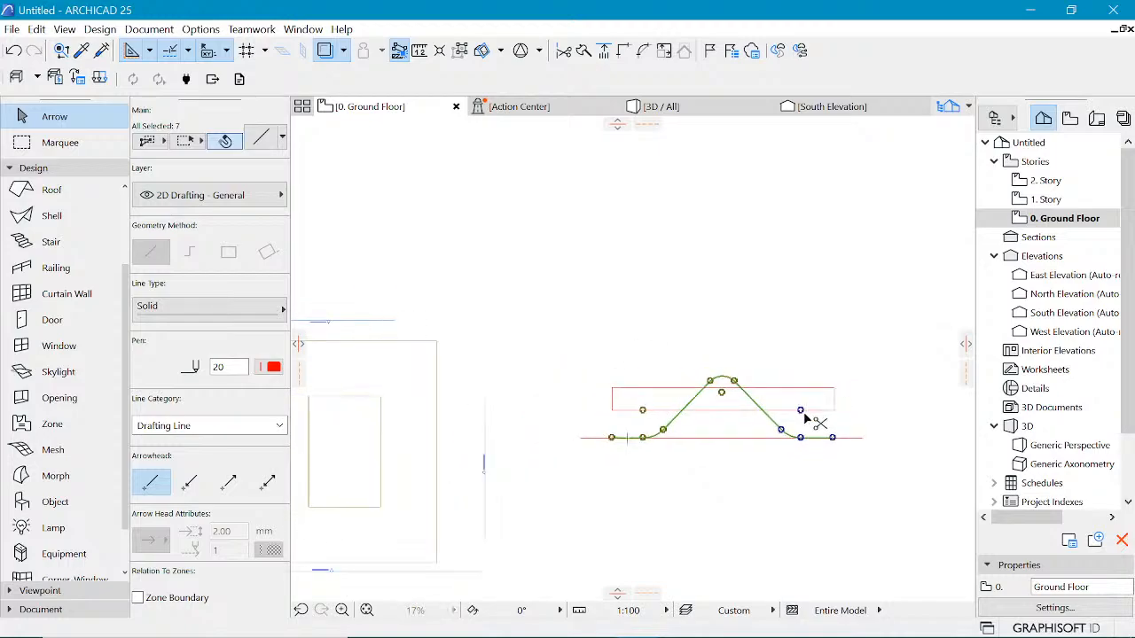
key("ctrl+d")
left_click(800, 438)
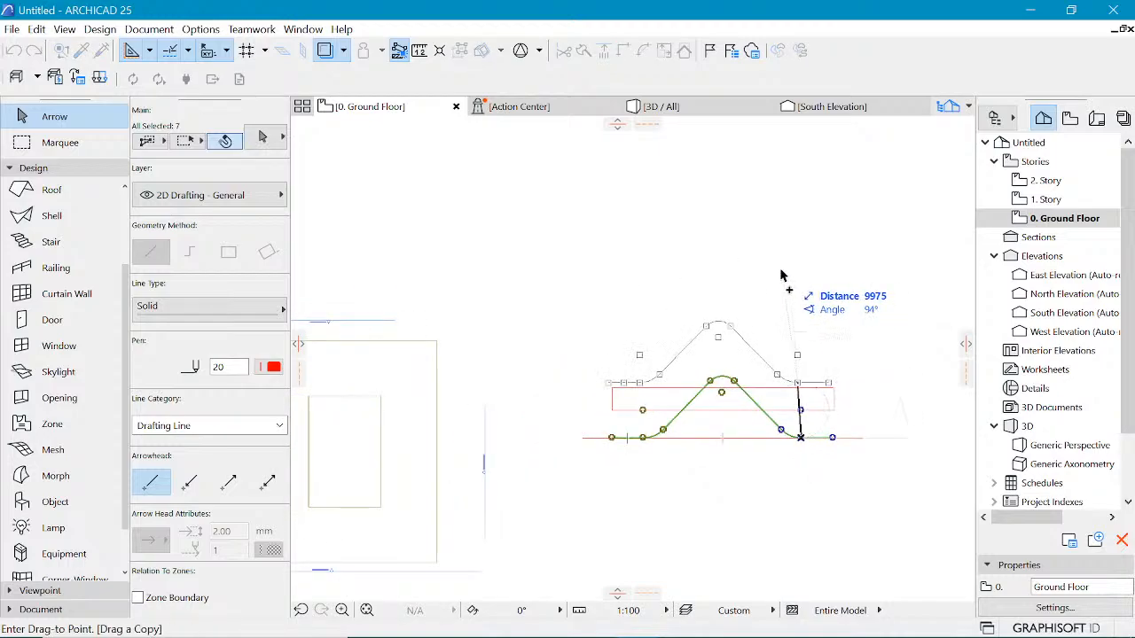
key("Escape")
key("Escape")
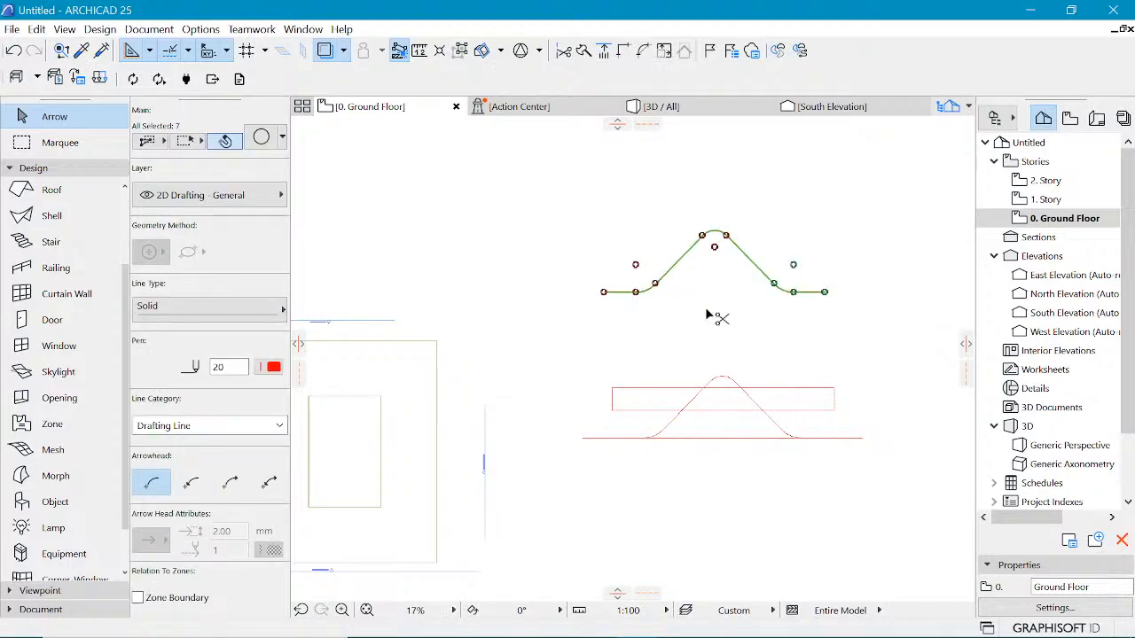
Step: Activate the Shell tool and set its geometry method to extruded with the detailed construction method
scroll(797, 267, "up", 2)
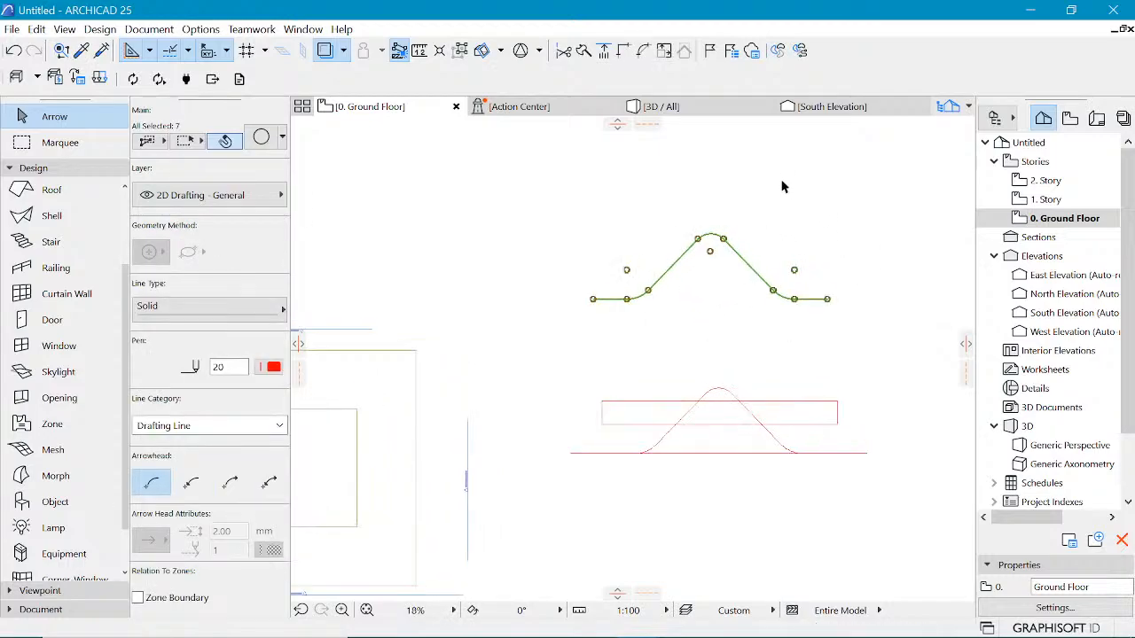
left_click(804, 259)
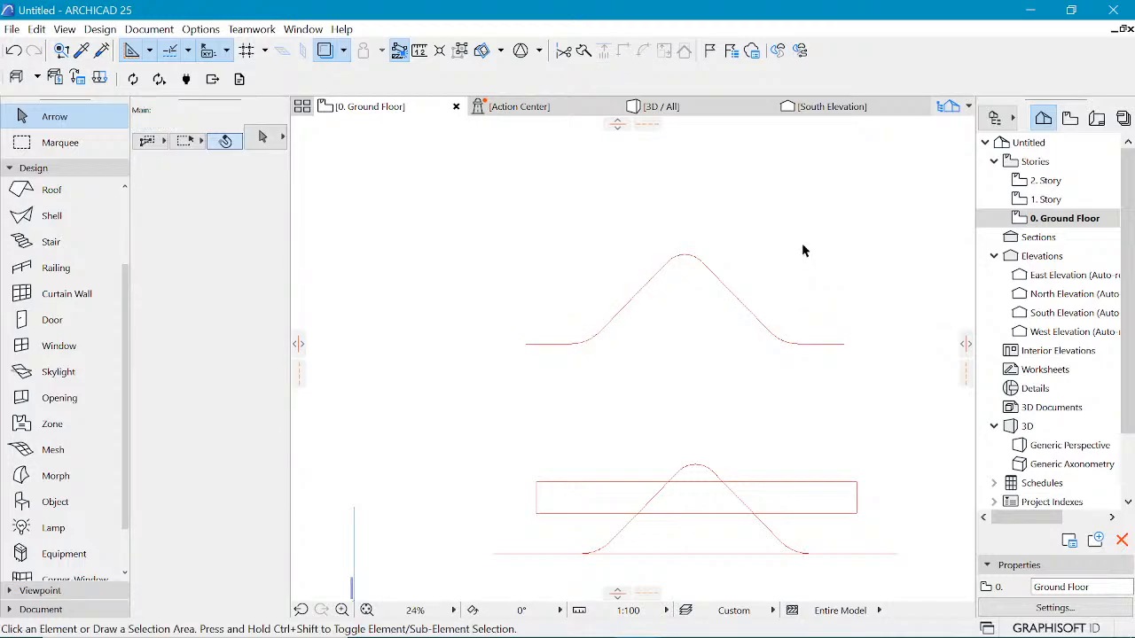
scroll(804, 249, "up", 2)
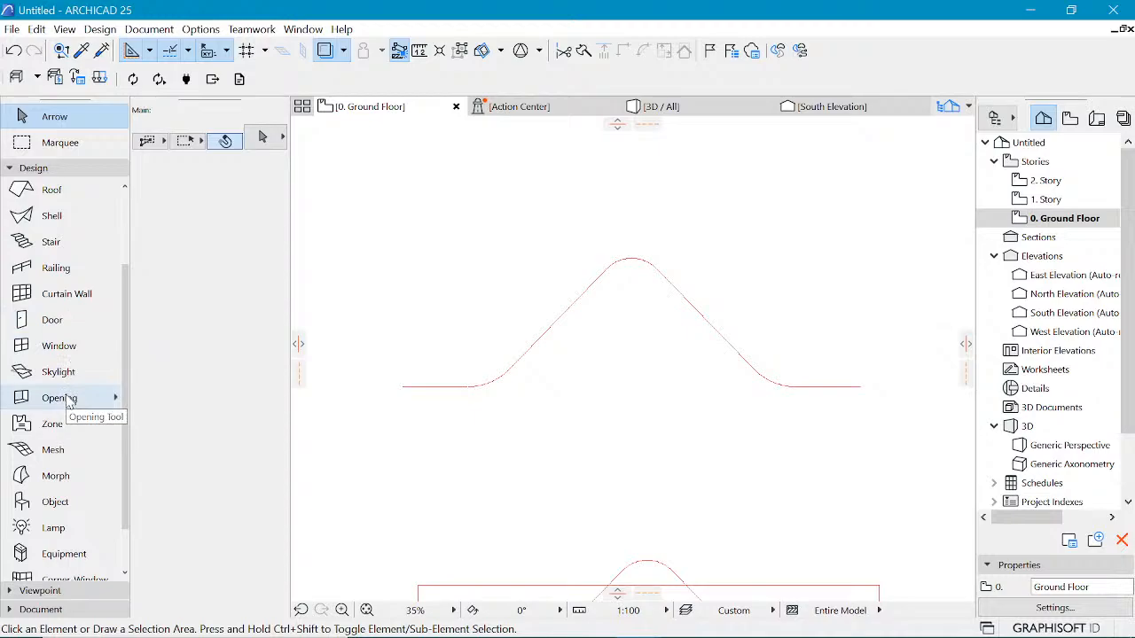
scroll(71, 401, "down", 1)
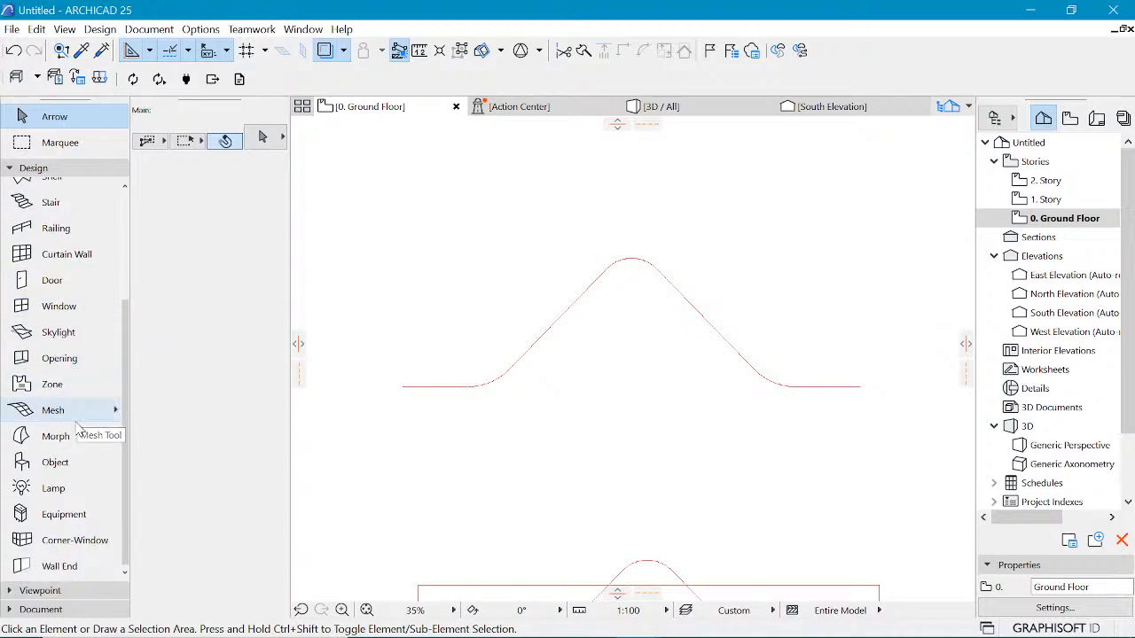
scroll(78, 430, "up", 4)
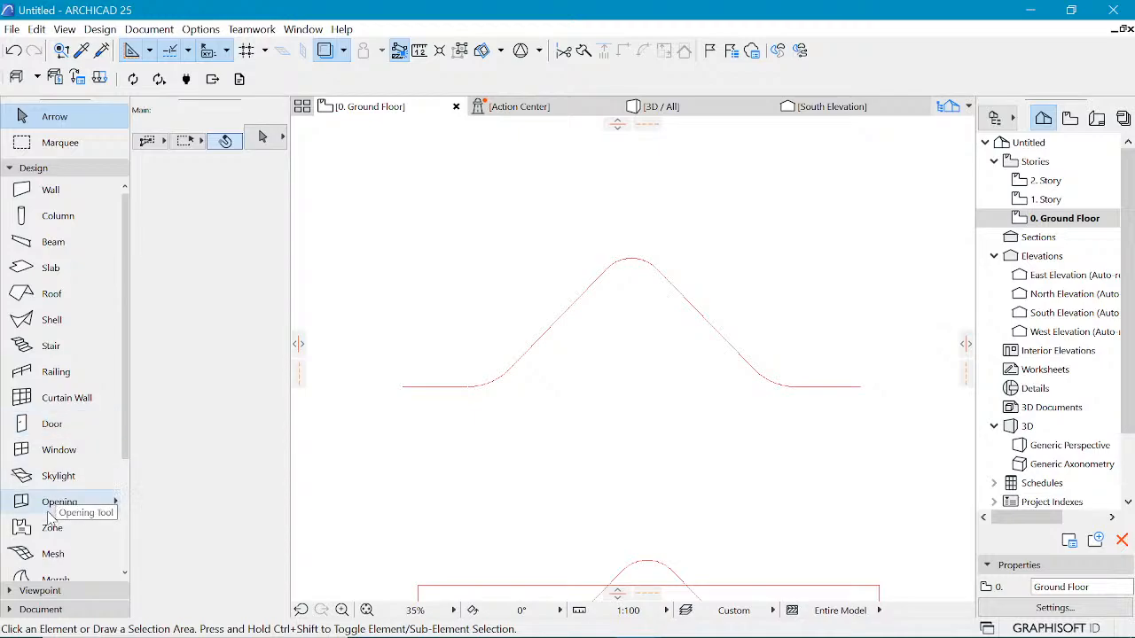
scroll(51, 519, "down", 4)
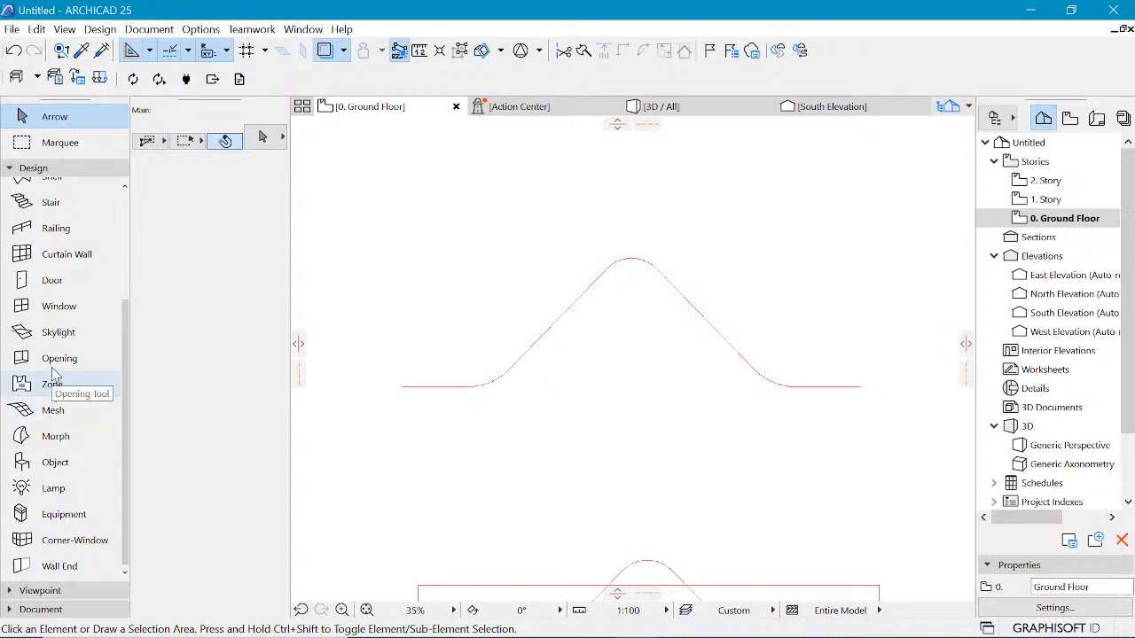
scroll(53, 363, "up", 4)
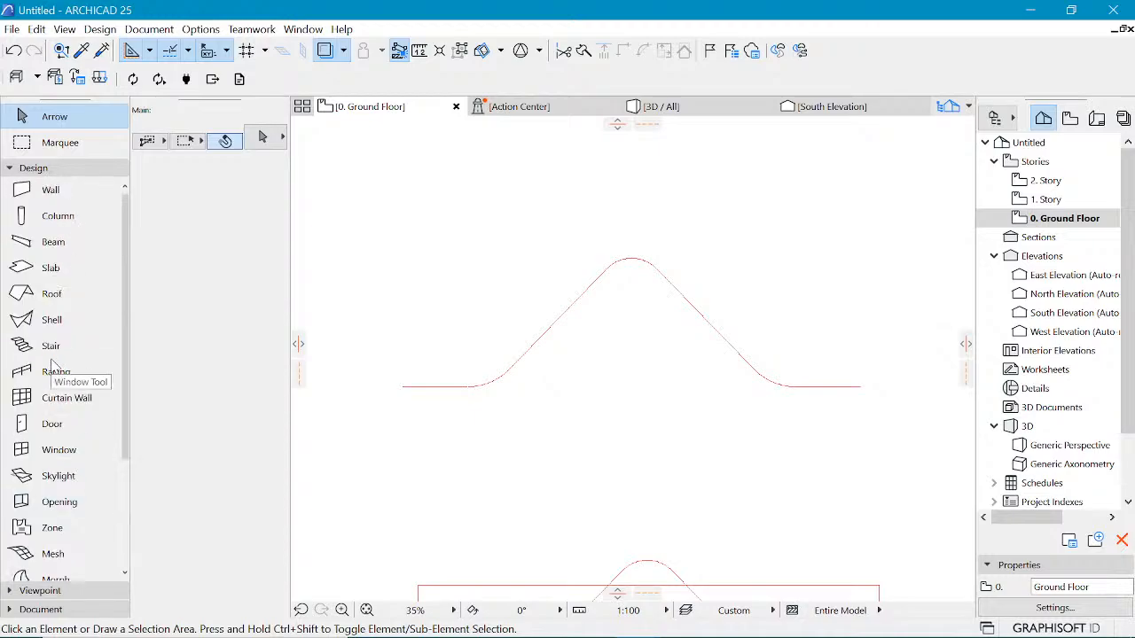
left_click(55, 312)
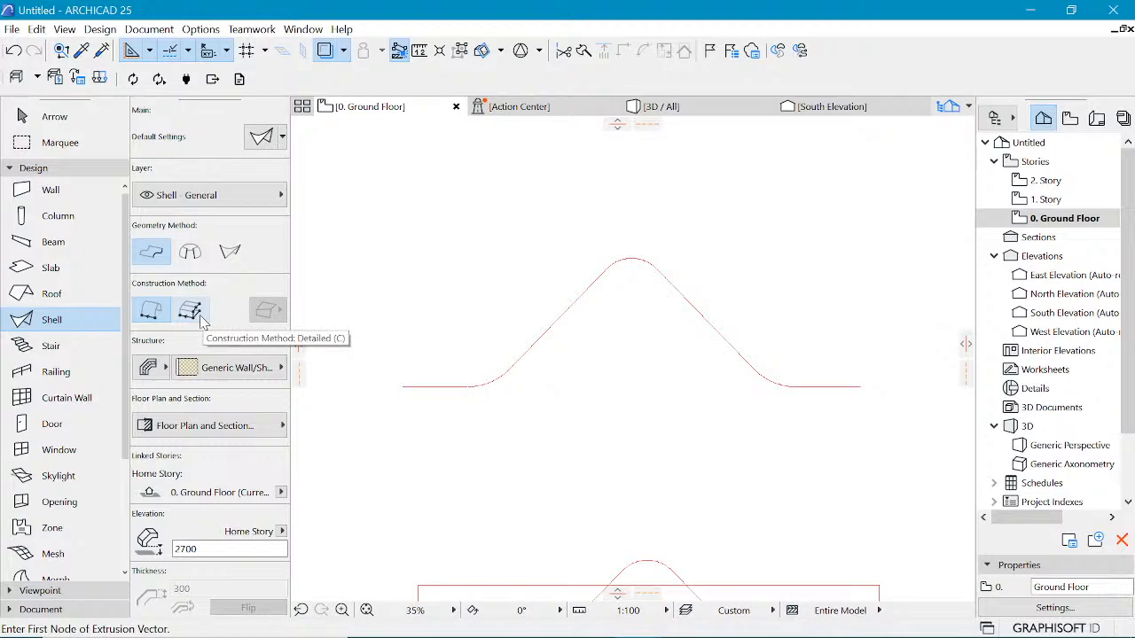
left_click(192, 257)
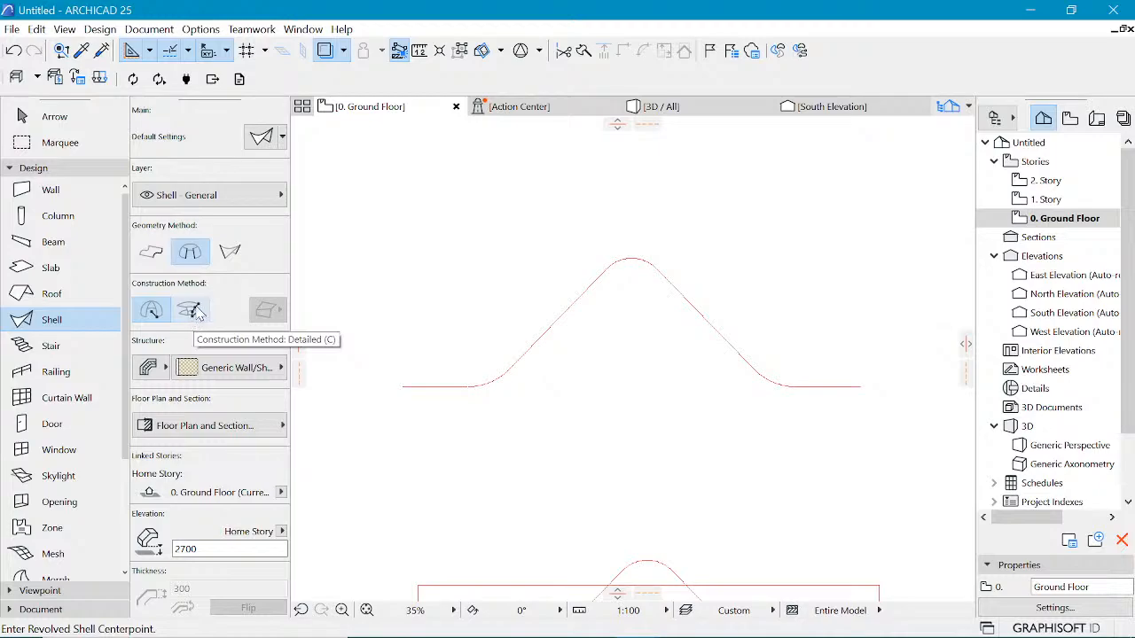
left_click(231, 261)
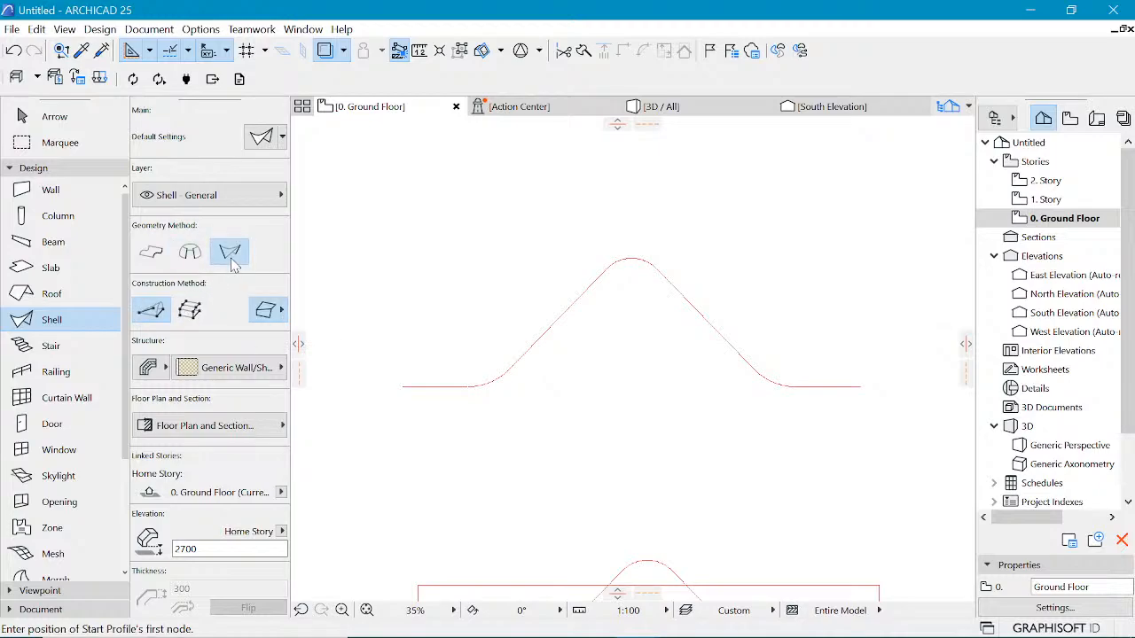
left_click(195, 312)
left_click(151, 310)
left_click(152, 264)
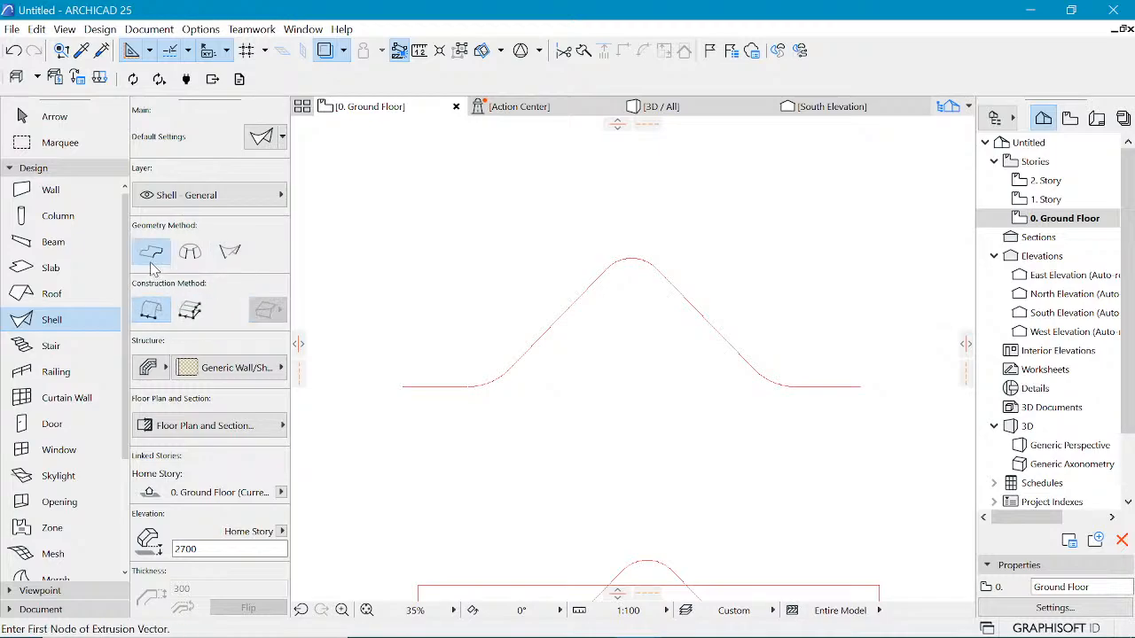
left_click(185, 317)
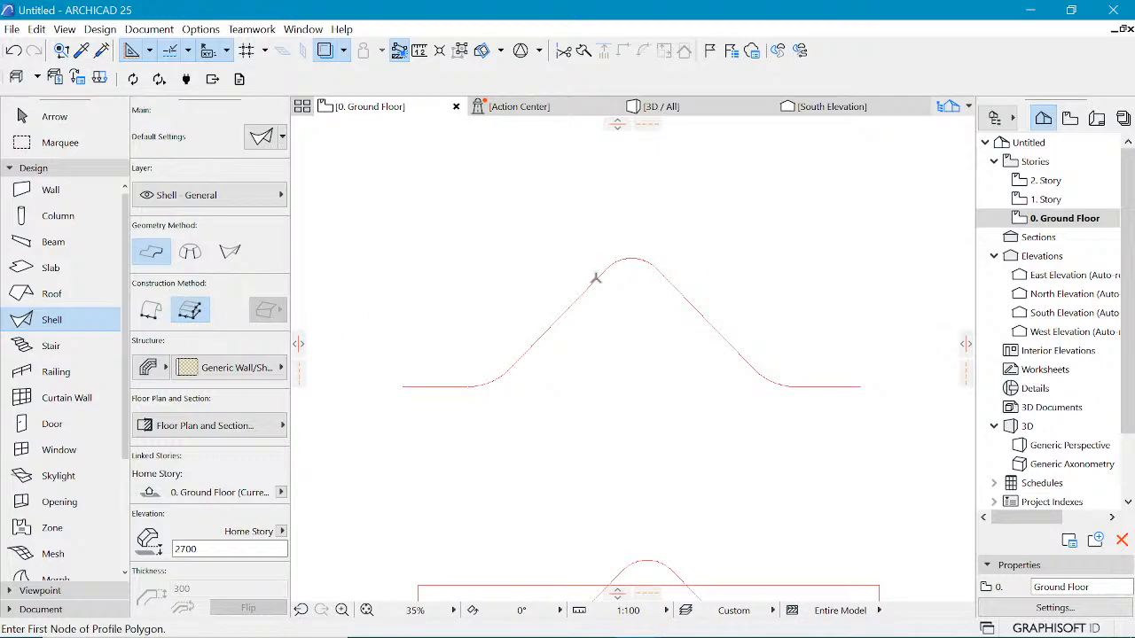
Step: Set the shell's structure to the Flat Roof composite
scroll(595, 276, "down", 1)
scroll(754, 274, "up", 1)
scroll(470, 152, "up", 1)
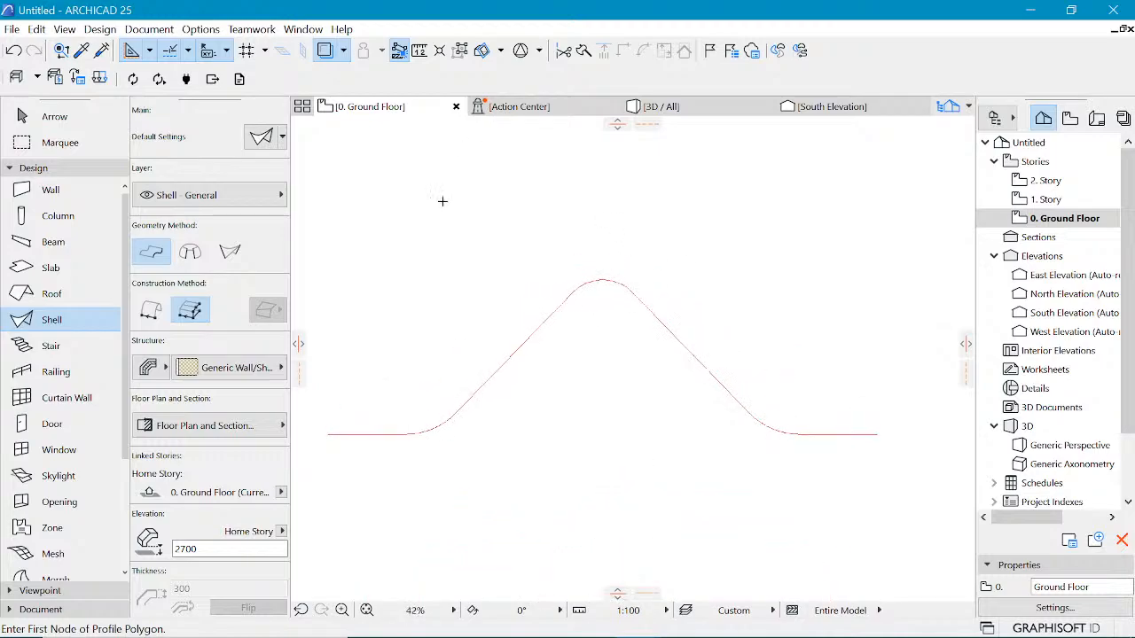
left_click(261, 377)
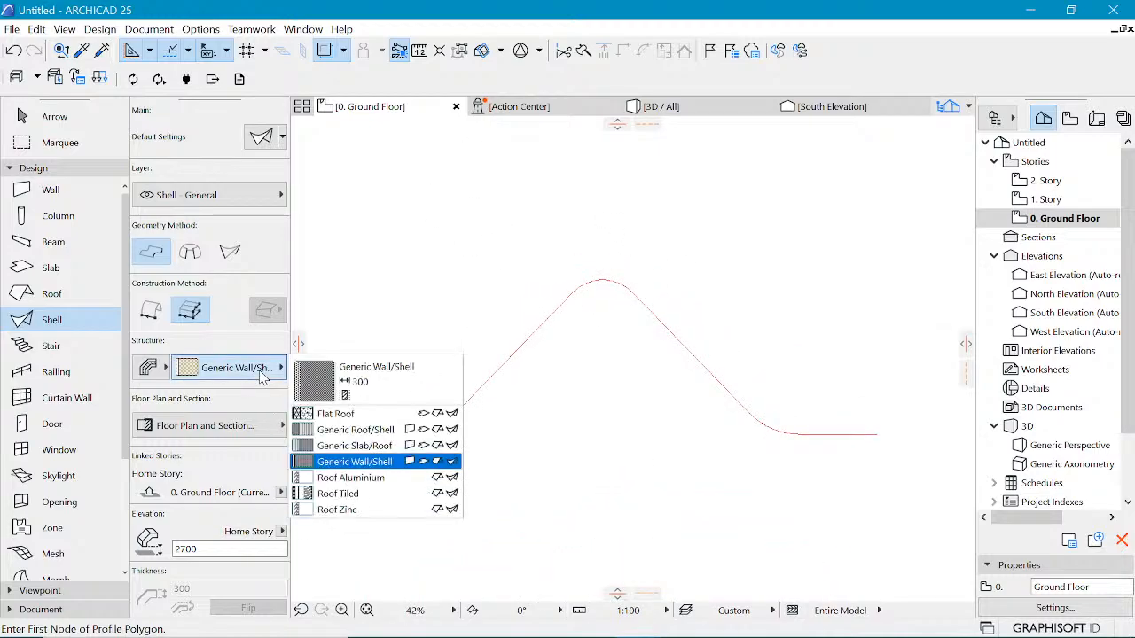
left_click(397, 417)
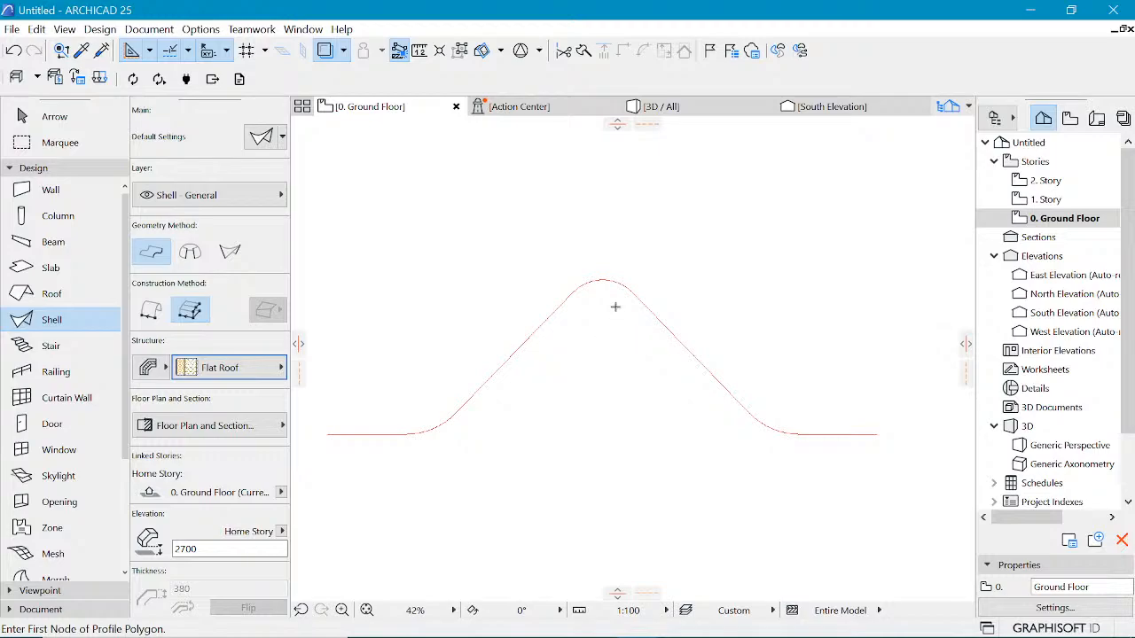
Step: Measure the distance from the building plan's upper-right corner toward the profile drawings
scroll(612, 295, "down", 5)
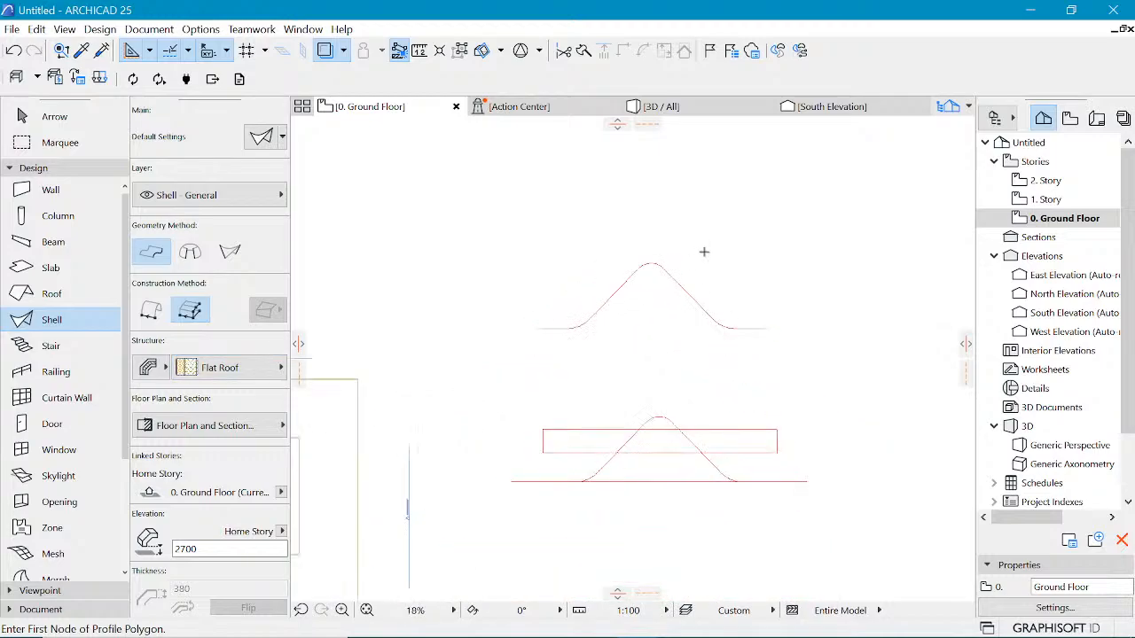
scroll(847, 303, "down", 2)
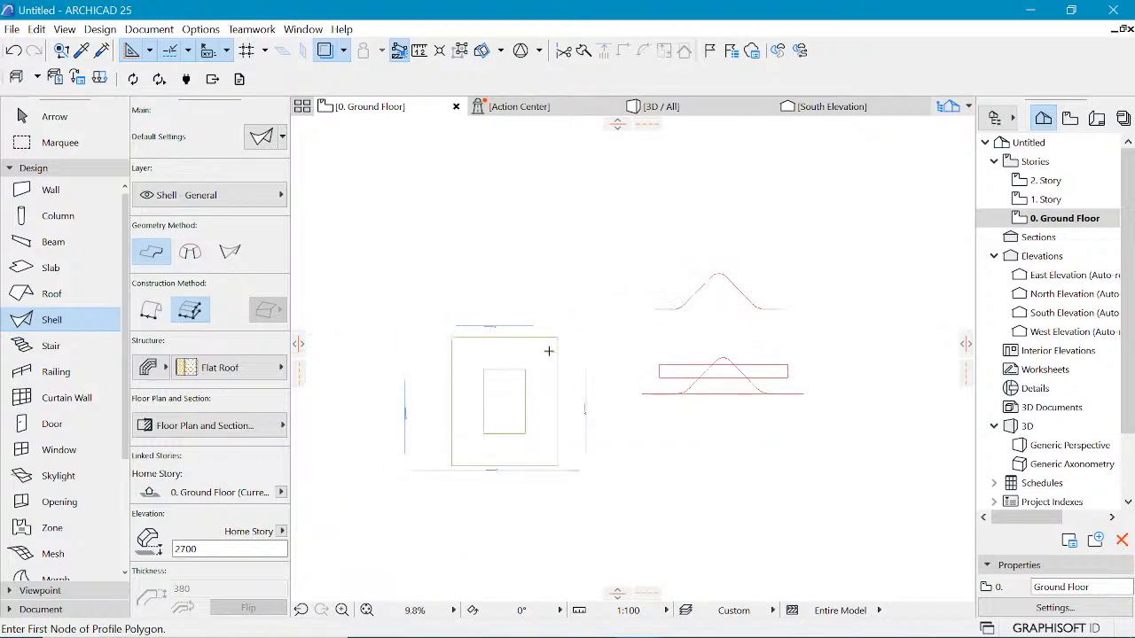
scroll(481, 352, "up", 3)
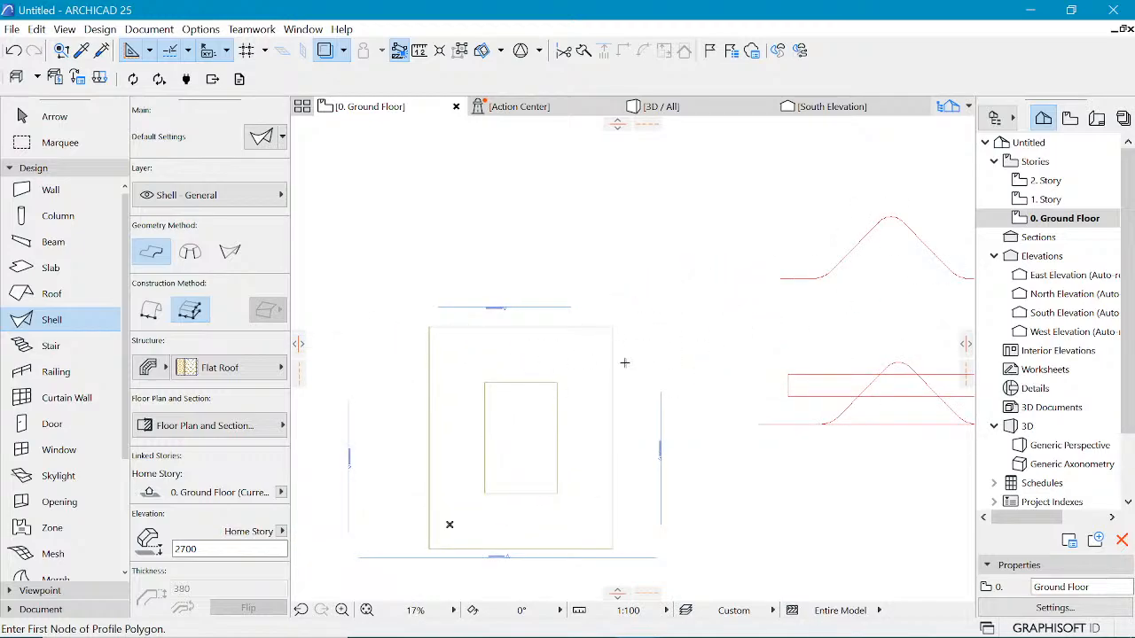
key("m")
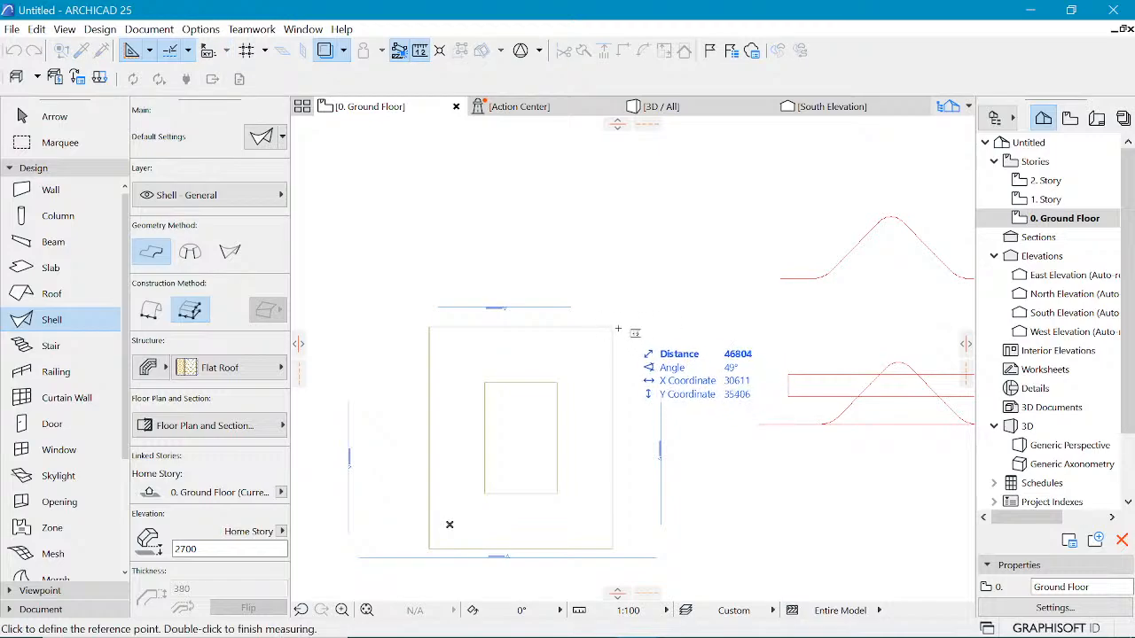
left_click(613, 327)
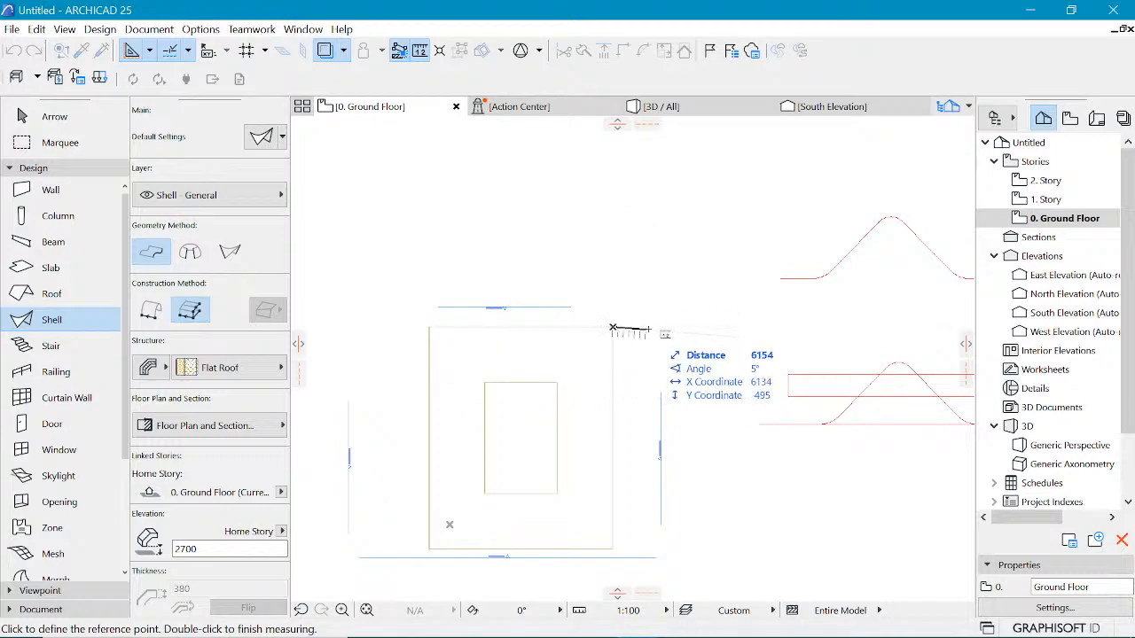
key("Escape")
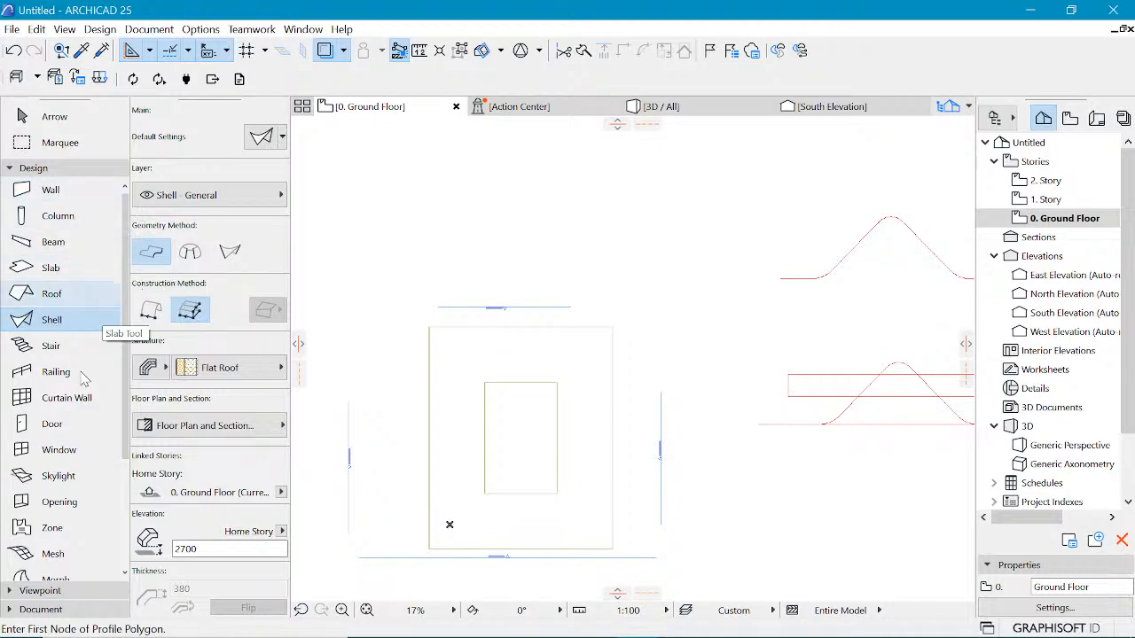
Step: Switch to the Line tool and draw a 3000 long horizontal line from the building's upper-right corner
left_click(16, 168)
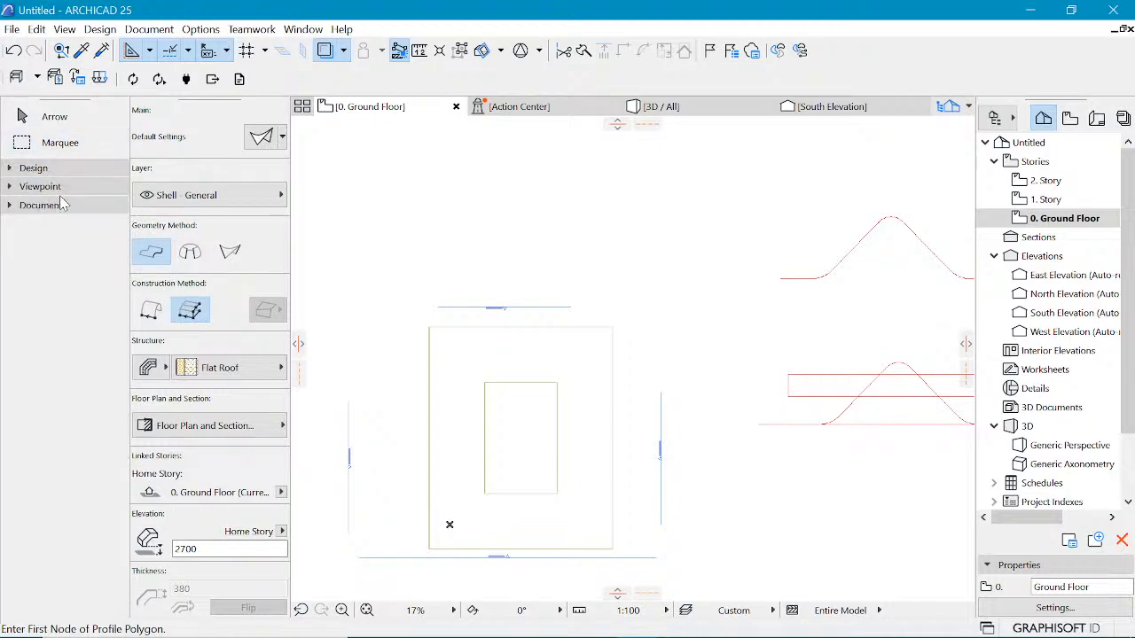
left_click(44, 186)
left_click(44, 186)
left_click(44, 205)
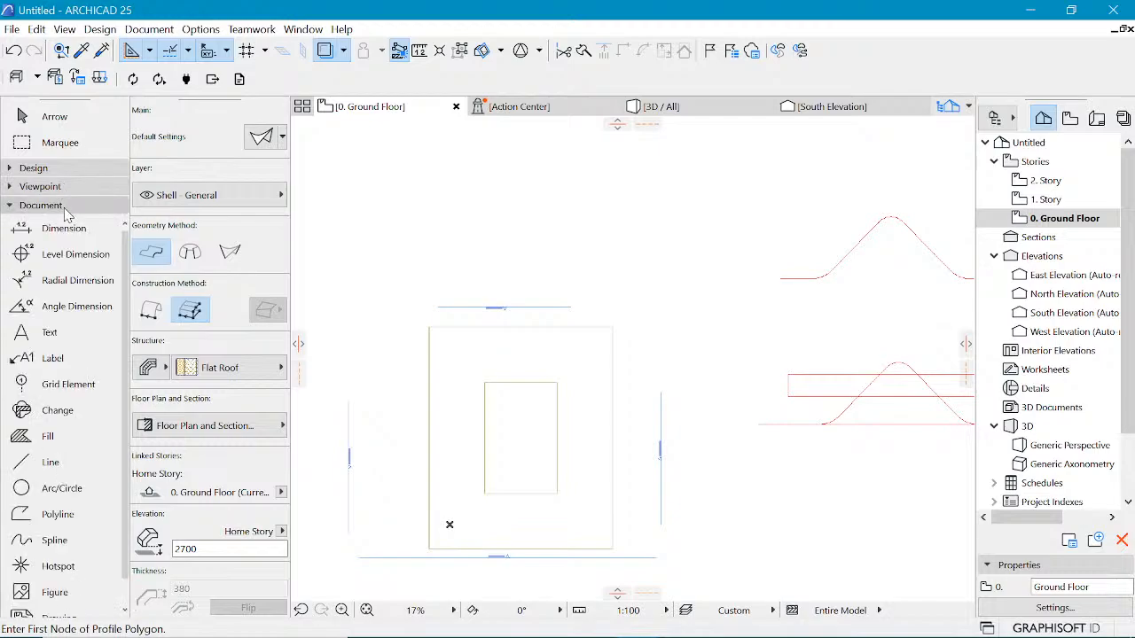
left_click(39, 464)
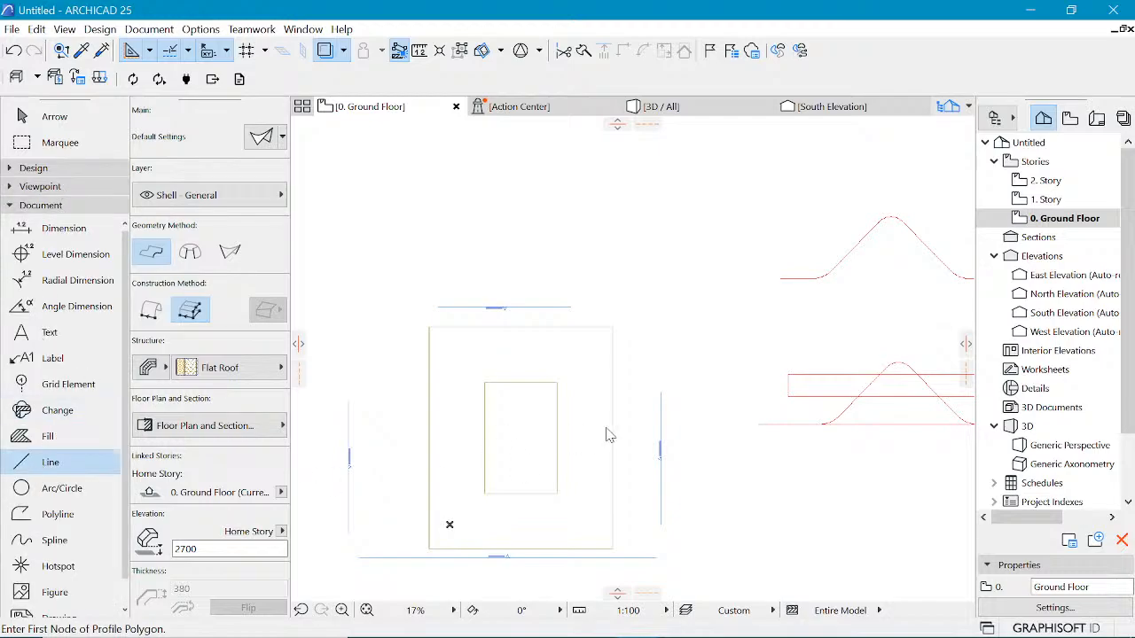
left_click(612, 348)
key("Tab")
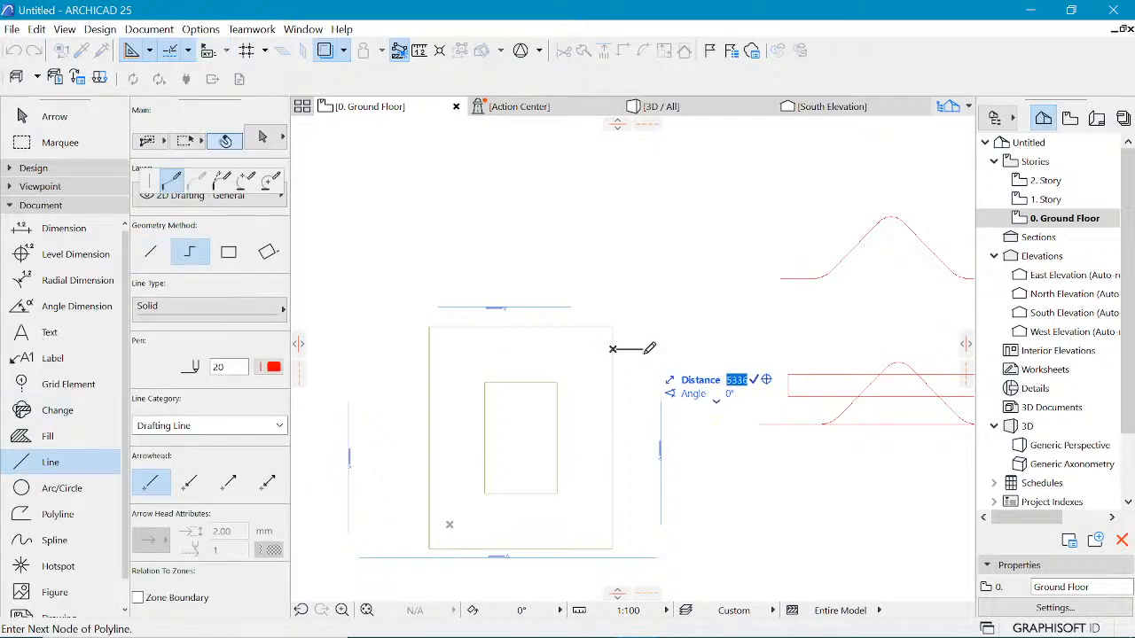
type("3000")
key("Return")
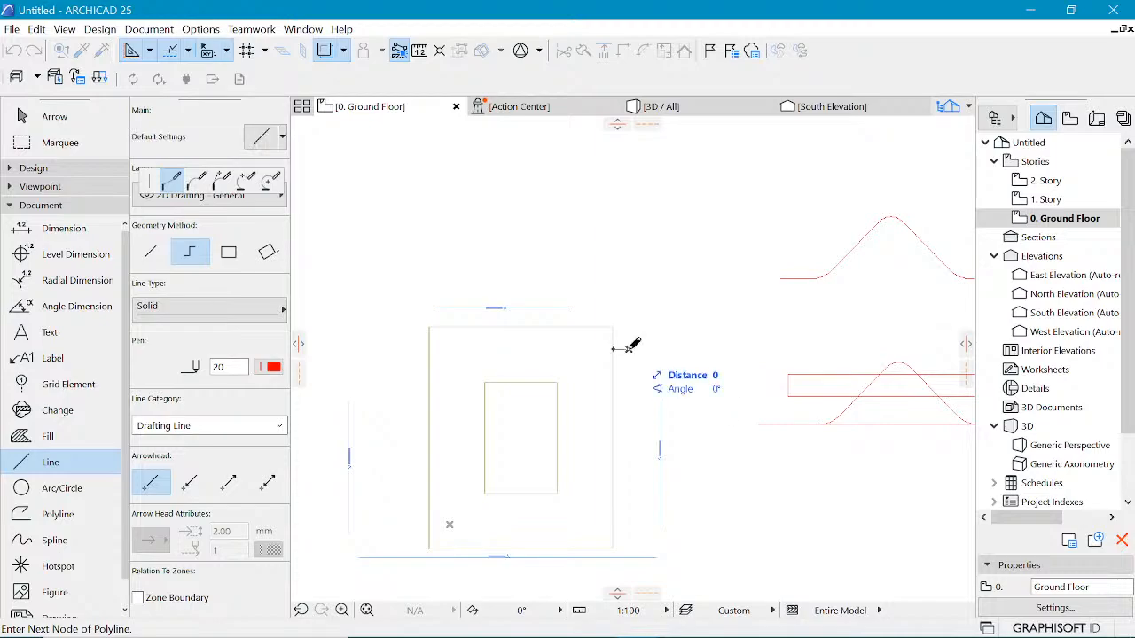
key("Escape")
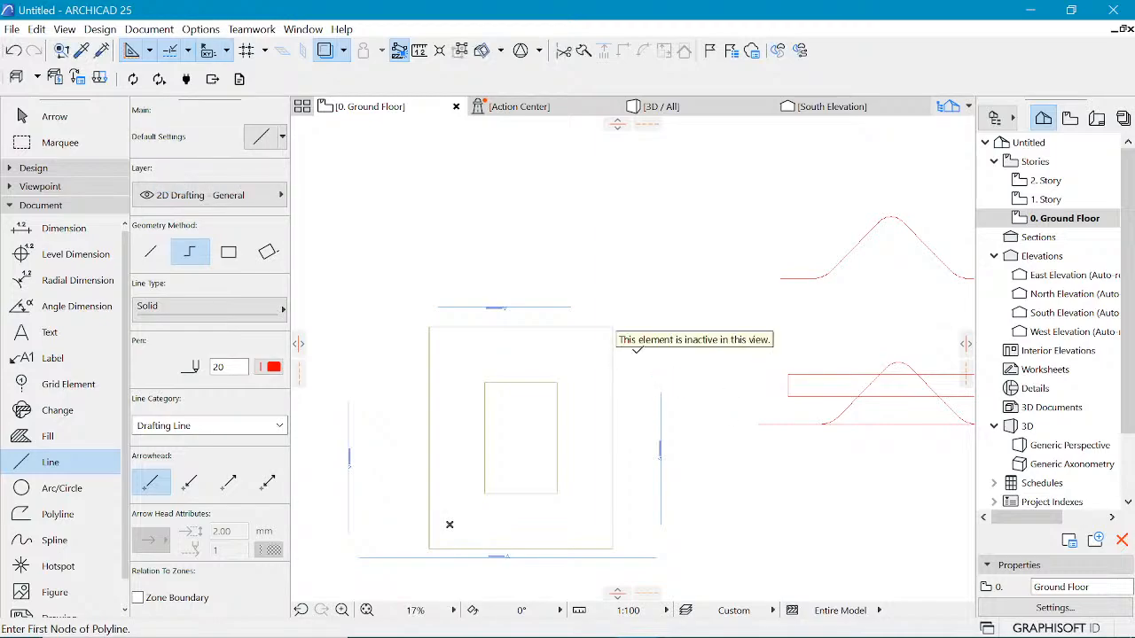
Step: Draw a line segment from the end of the horizontal line back to the building's upper-right corner
left_click(650, 349)
key("Tab")
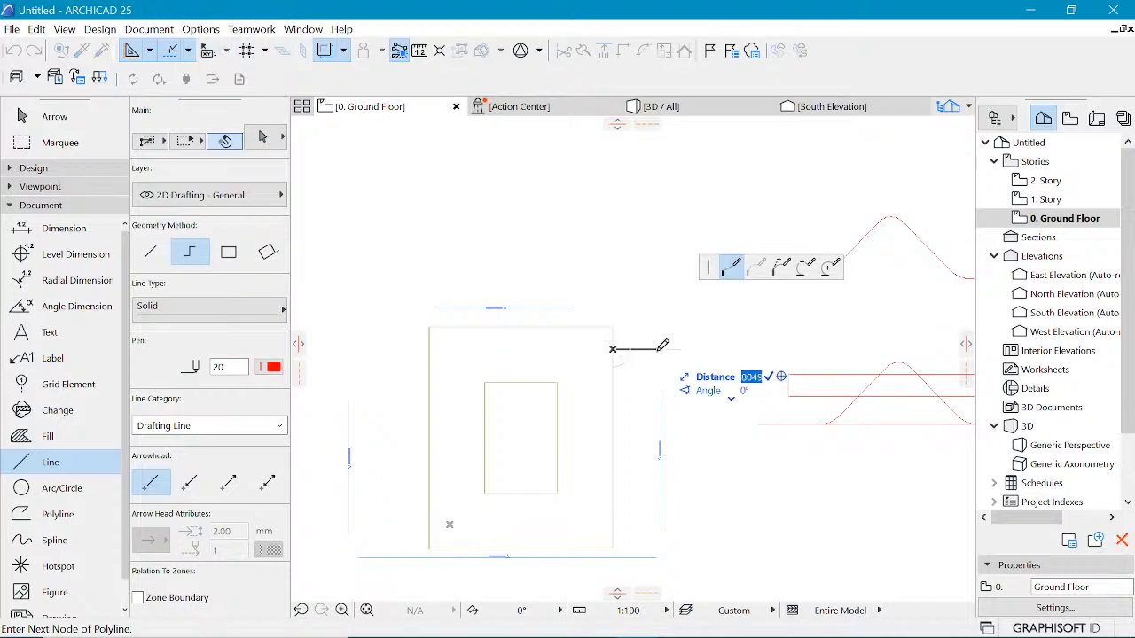
type("6")
key("Return")
key("Return")
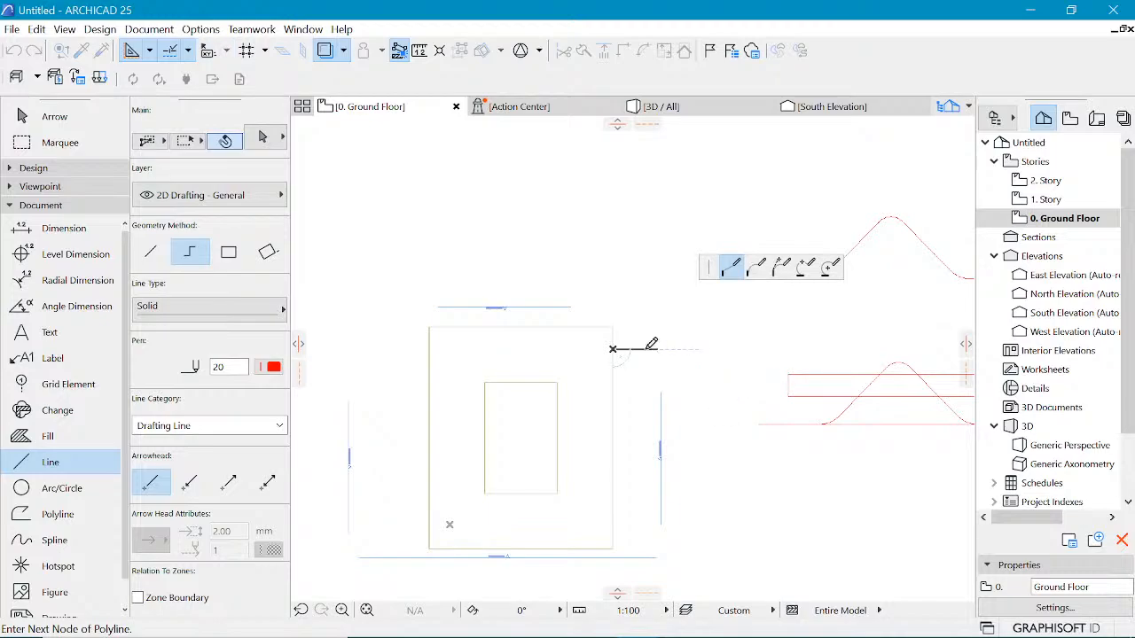
Step: Drag a copy of the horizontal line from the building's upper-right corner to its upper-left corner
left_click(645, 350, "shift")
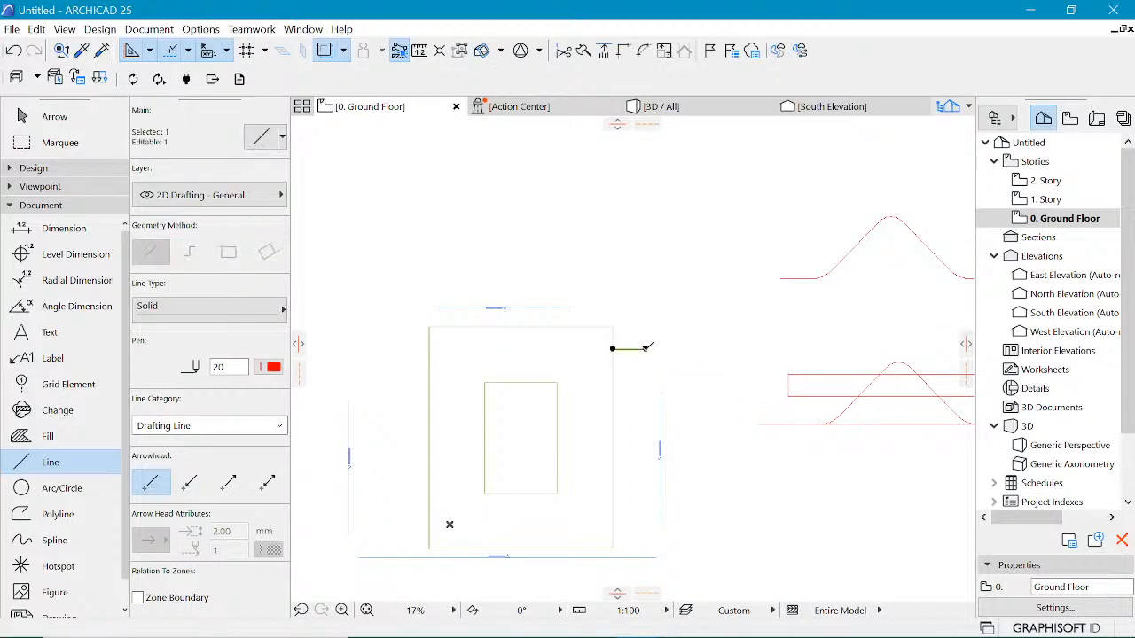
key("ctrl+d")
key("ctrl")
left_click(611, 350)
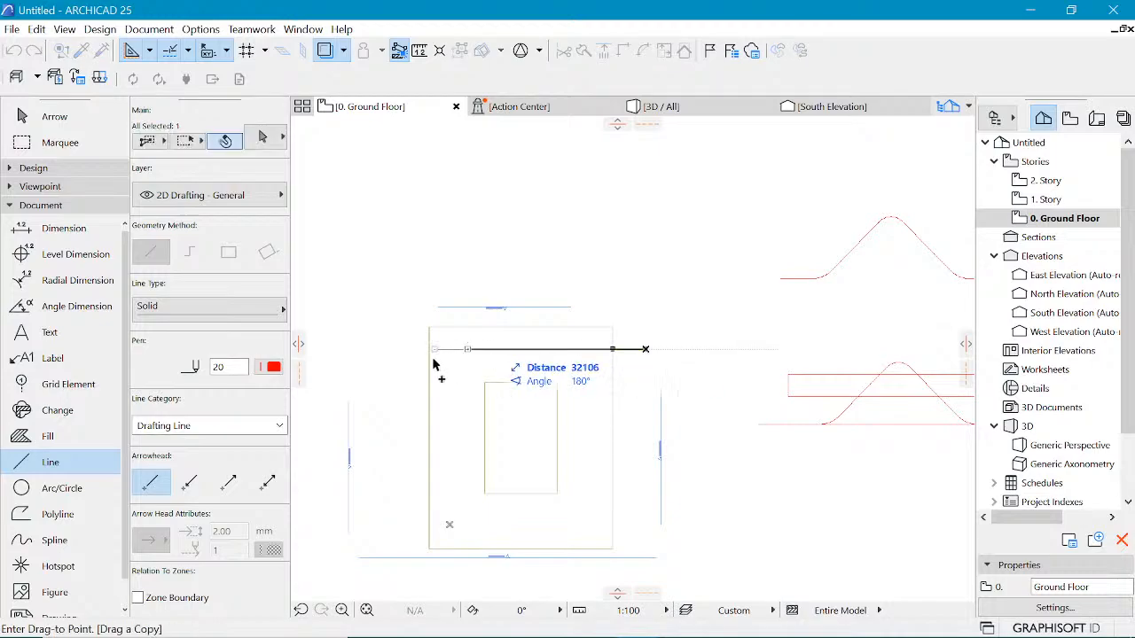
left_click(394, 349)
key("Escape")
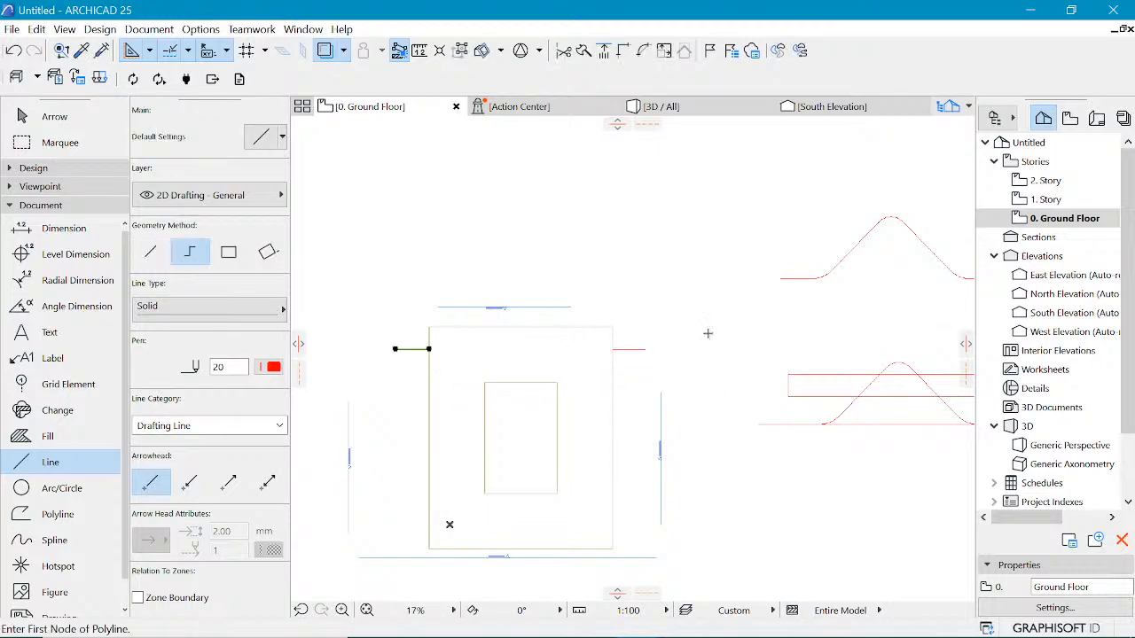
Step: Measure the distance from the building's right side across to its upper-left corner
scroll(521, 377, "up", 1)
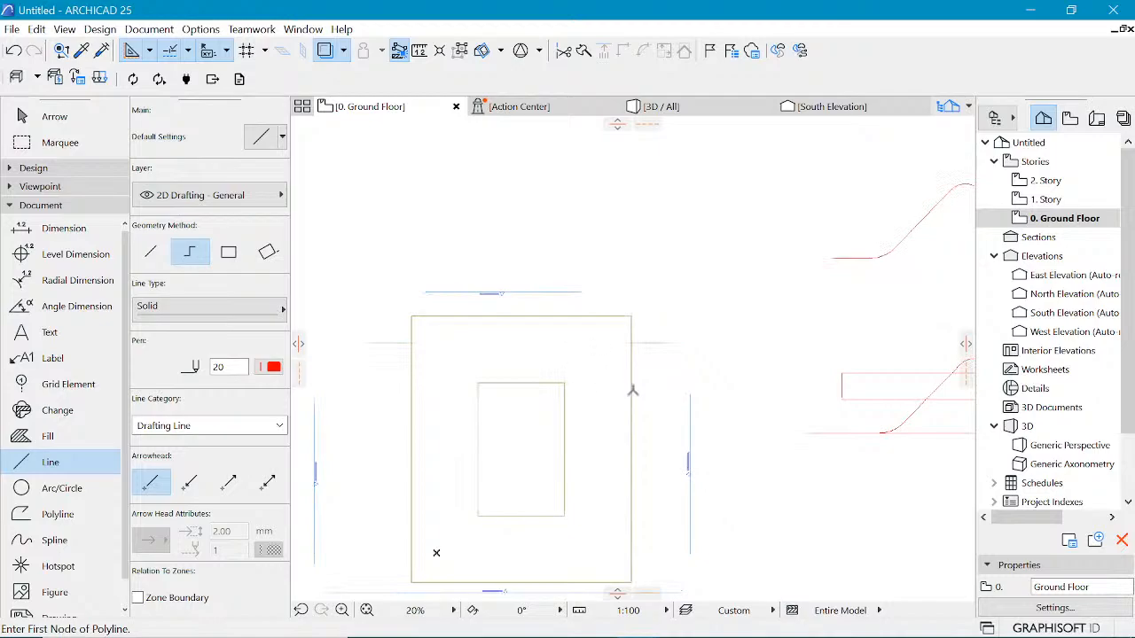
key("m")
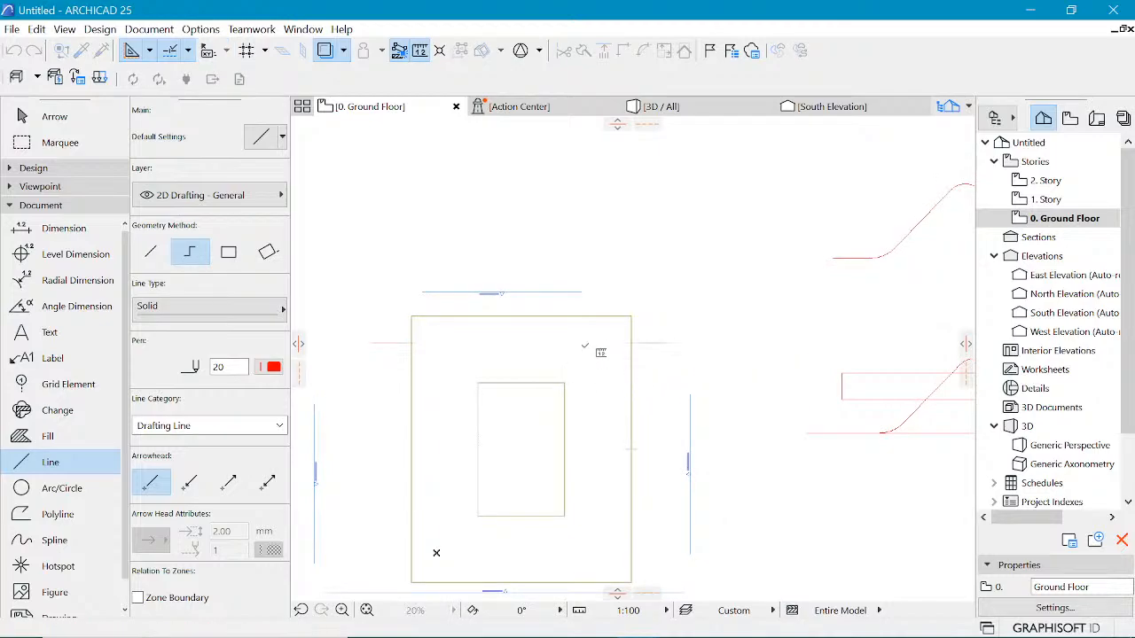
left_click(672, 342)
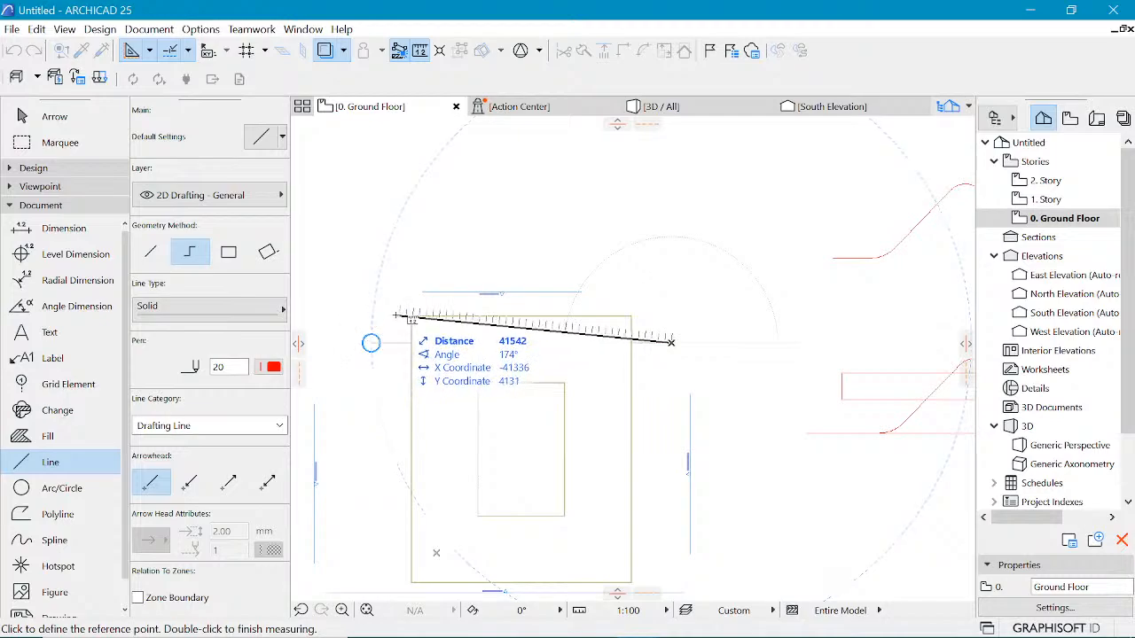
key("Escape")
scroll(409, 283, "down", 4)
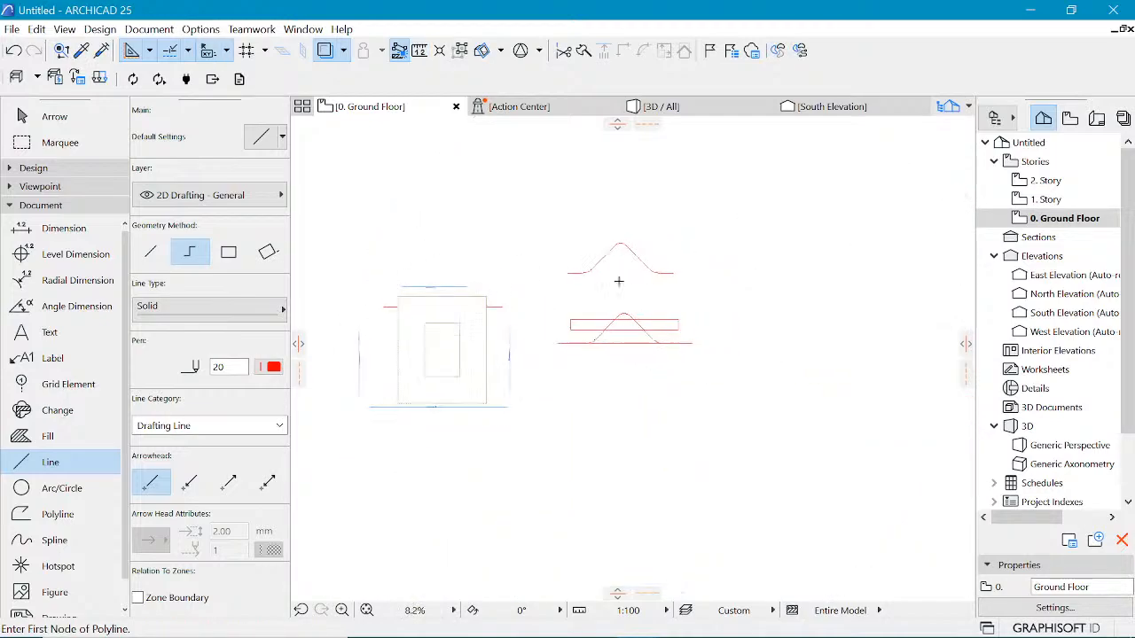
Step: Create an extruded shell from the upper curve profile with the magic wand, setting the extrusion length to 45000
scroll(620, 257, "up", 2)
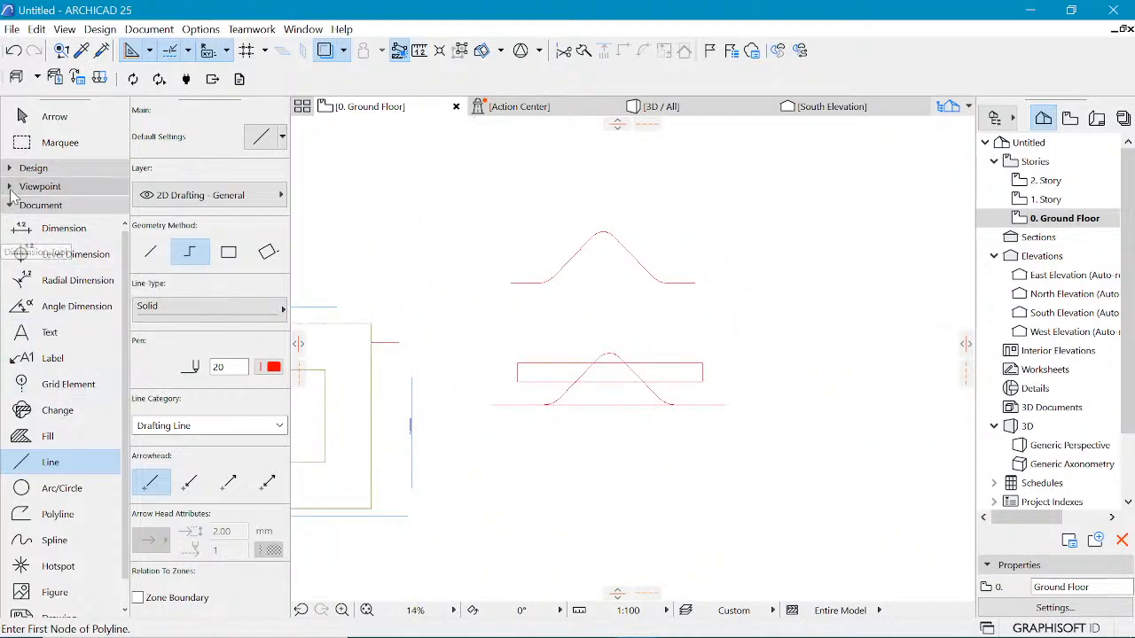
left_click(33, 169)
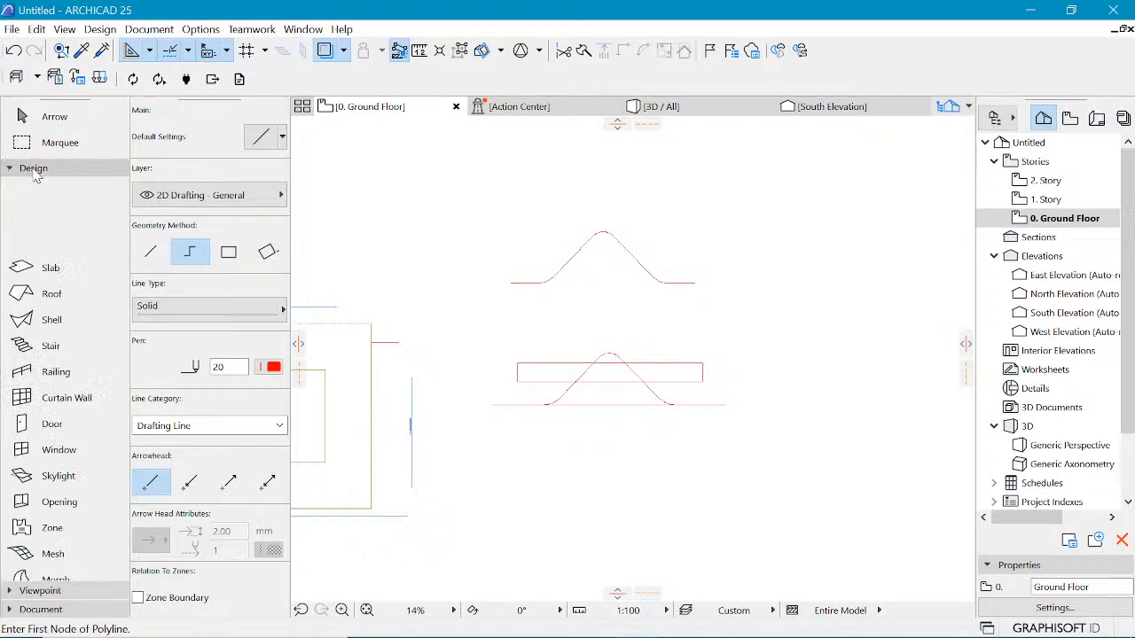
left_click(31, 317)
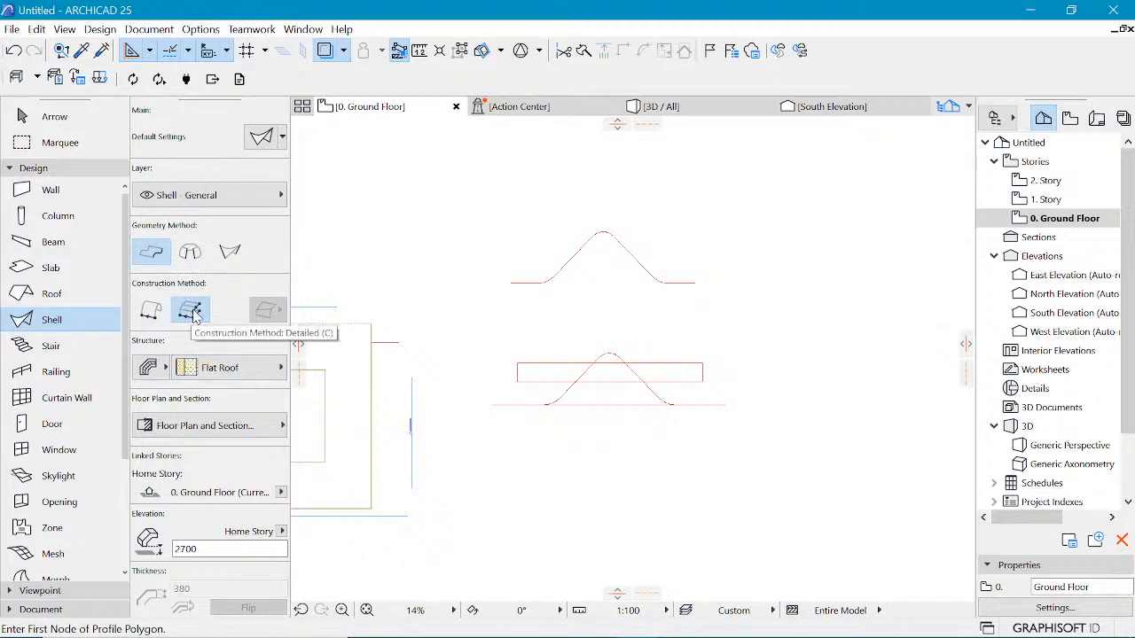
scroll(594, 232, "up", 4)
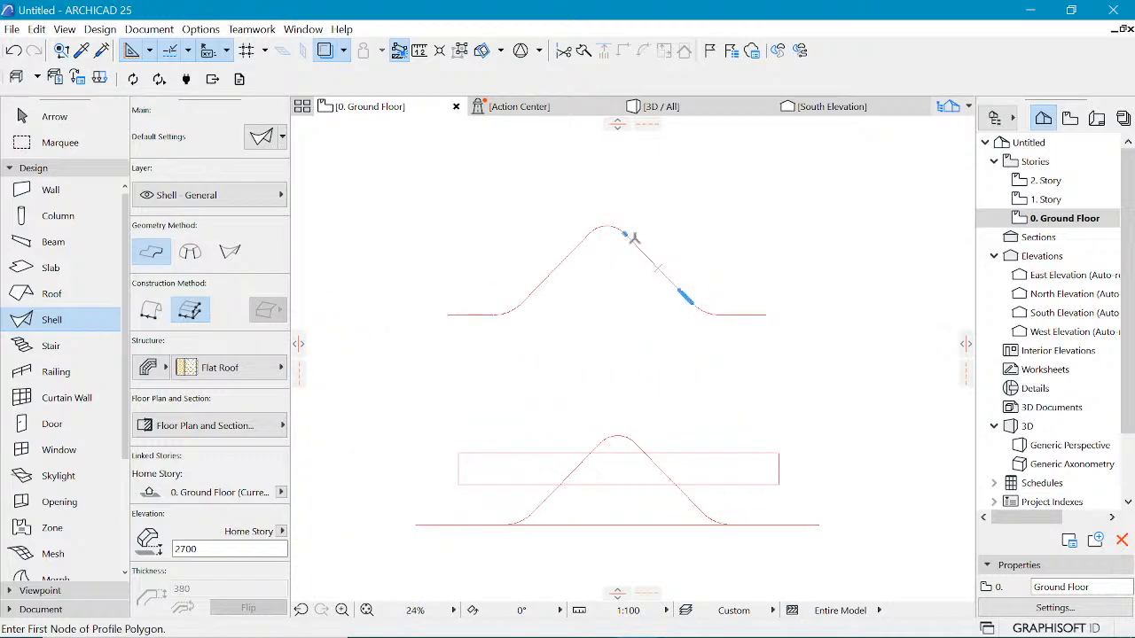
key("space")
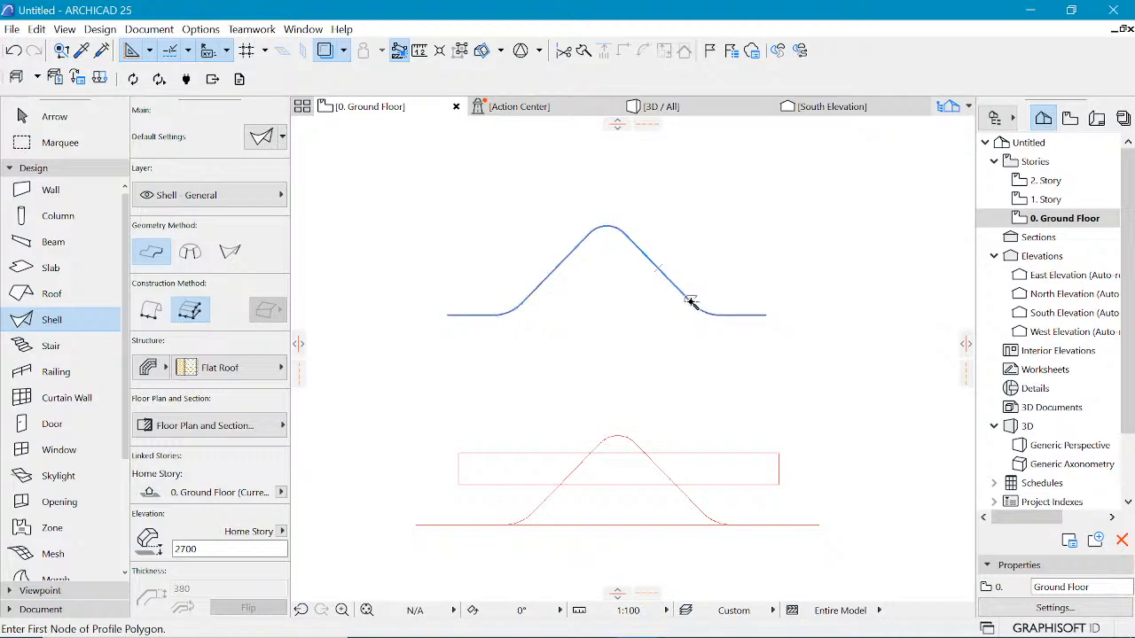
left_click(694, 301)
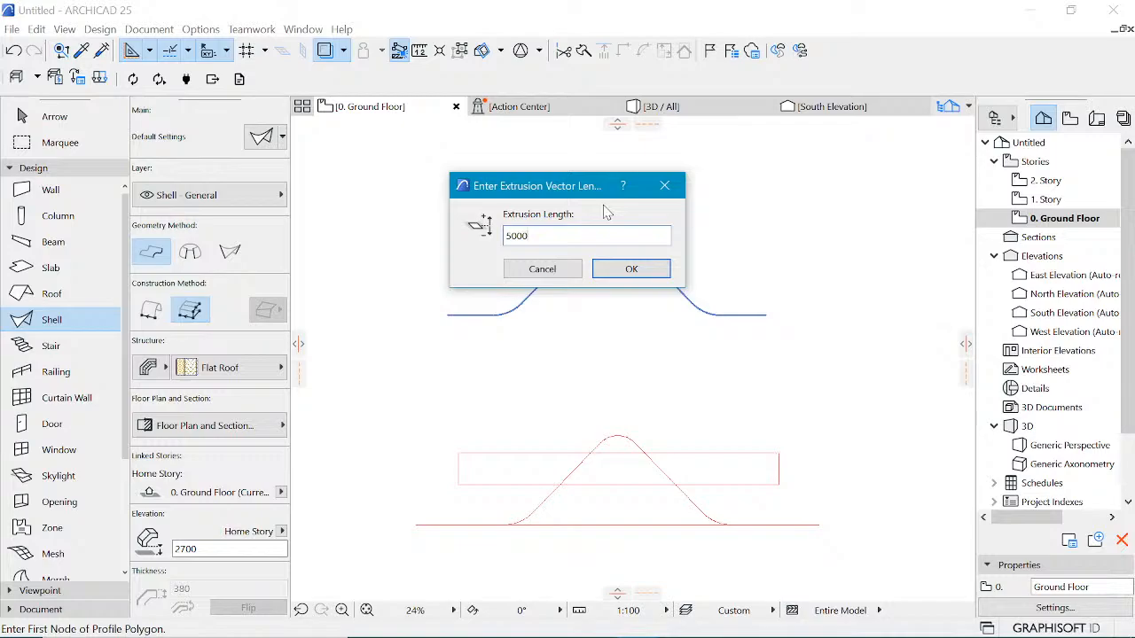
double_click(544, 237)
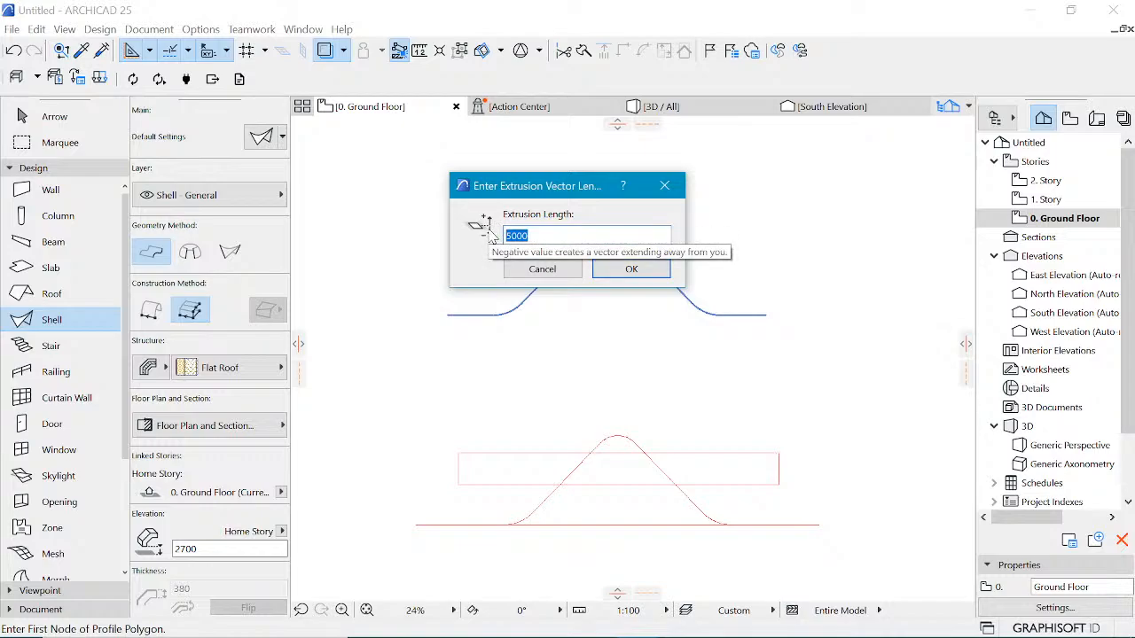
type("450")
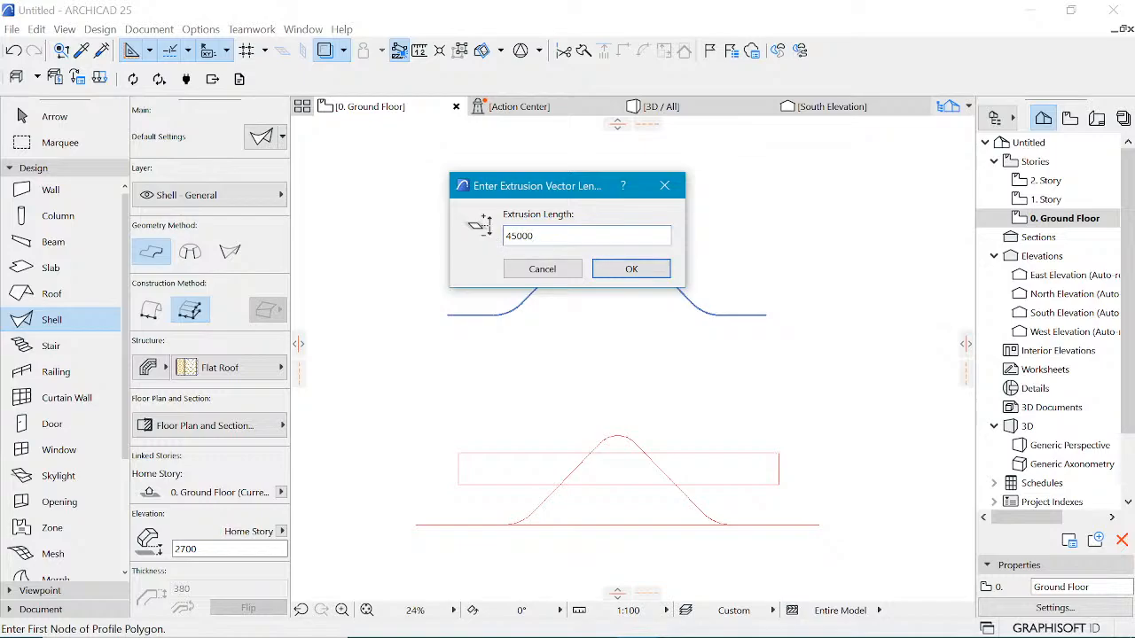
left_click(633, 269)
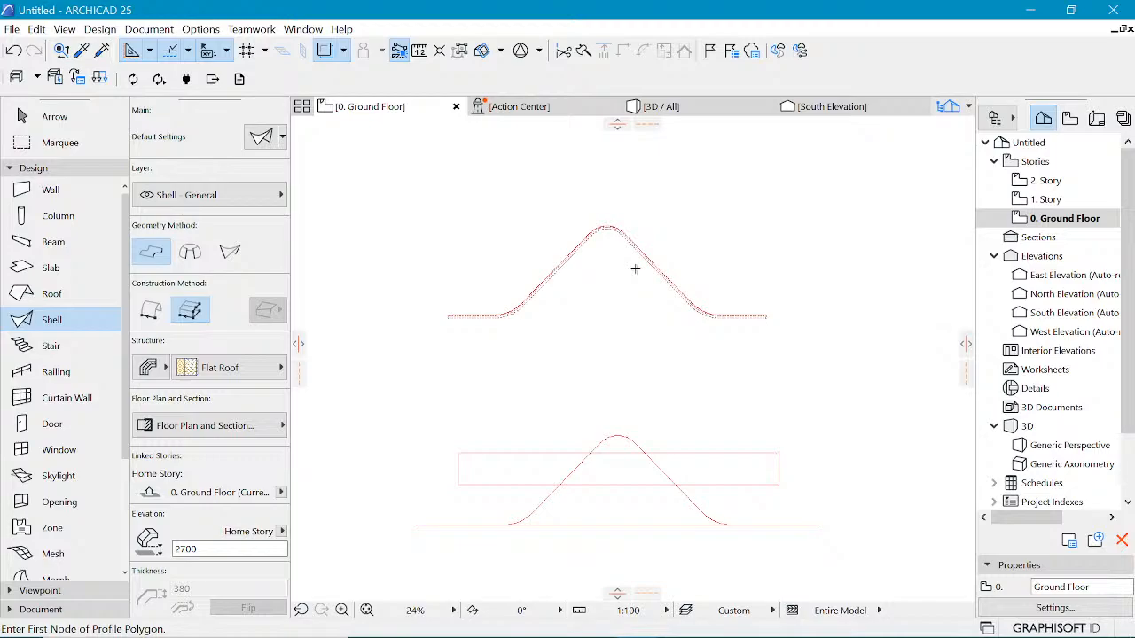
Step: Move the new shell from the profile drawing onto the building plan
left_click(650, 265, "shift")
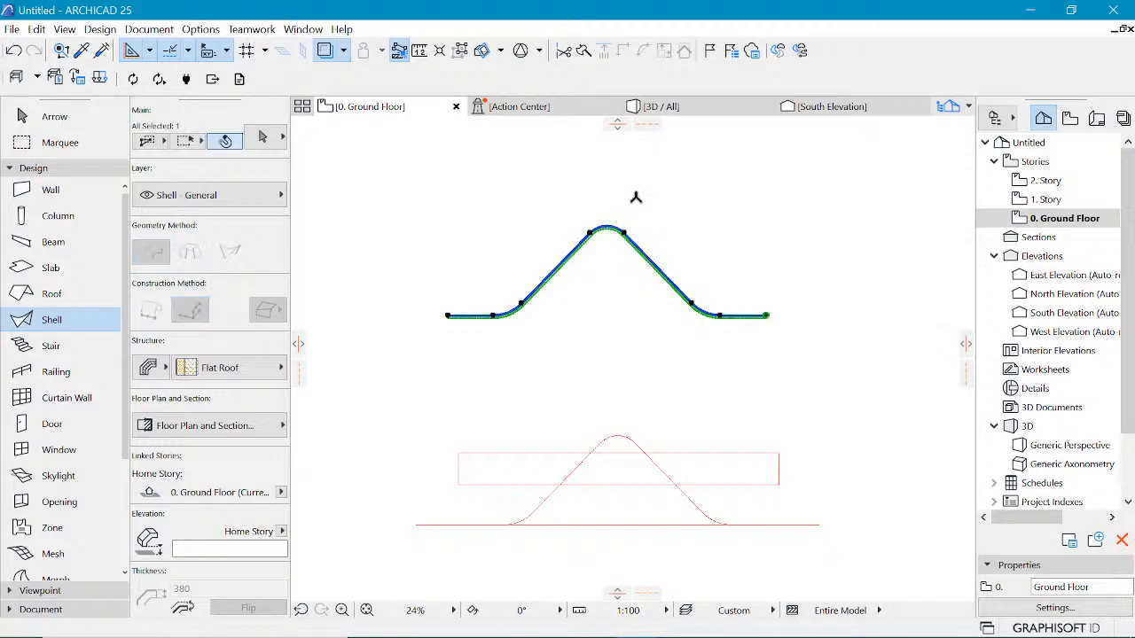
scroll(697, 223, "down", 4)
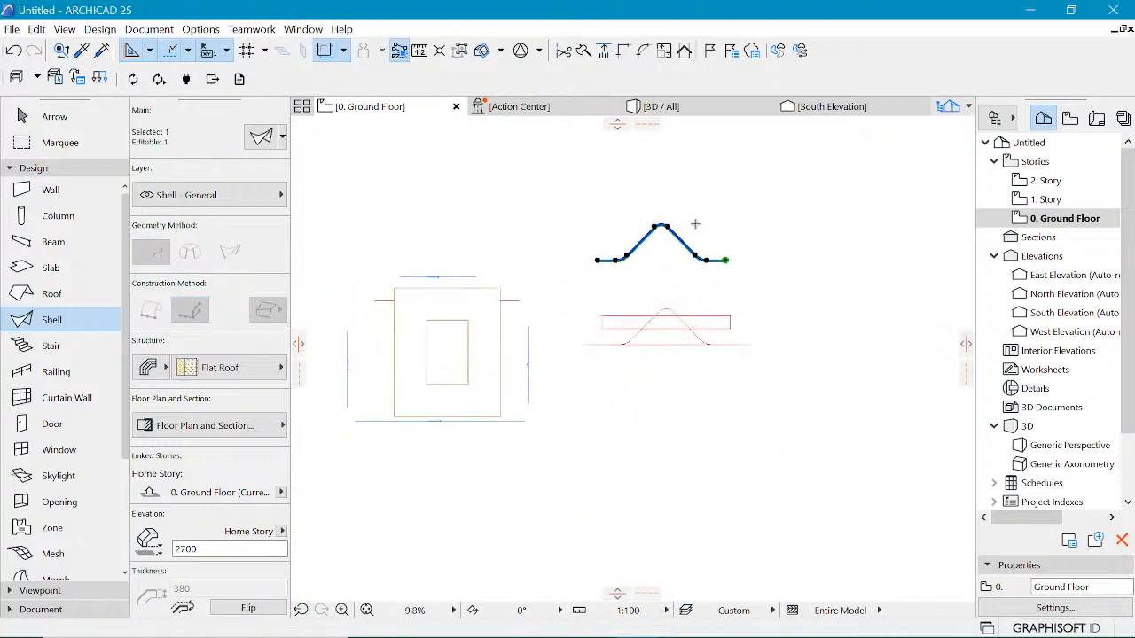
key("ctrl+d")
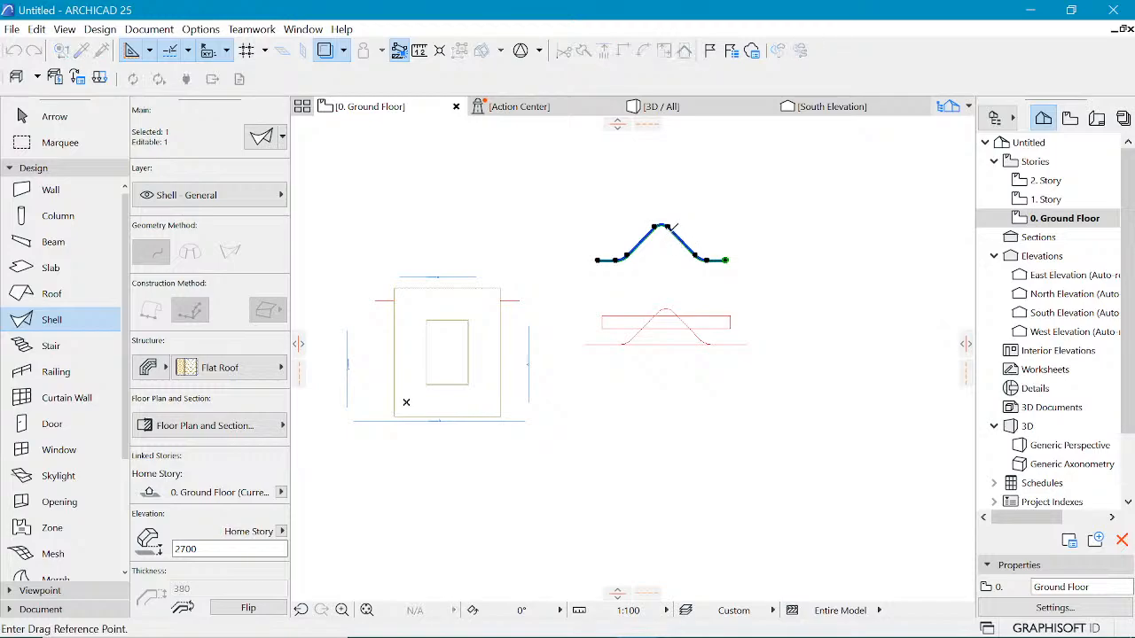
left_click(666, 228)
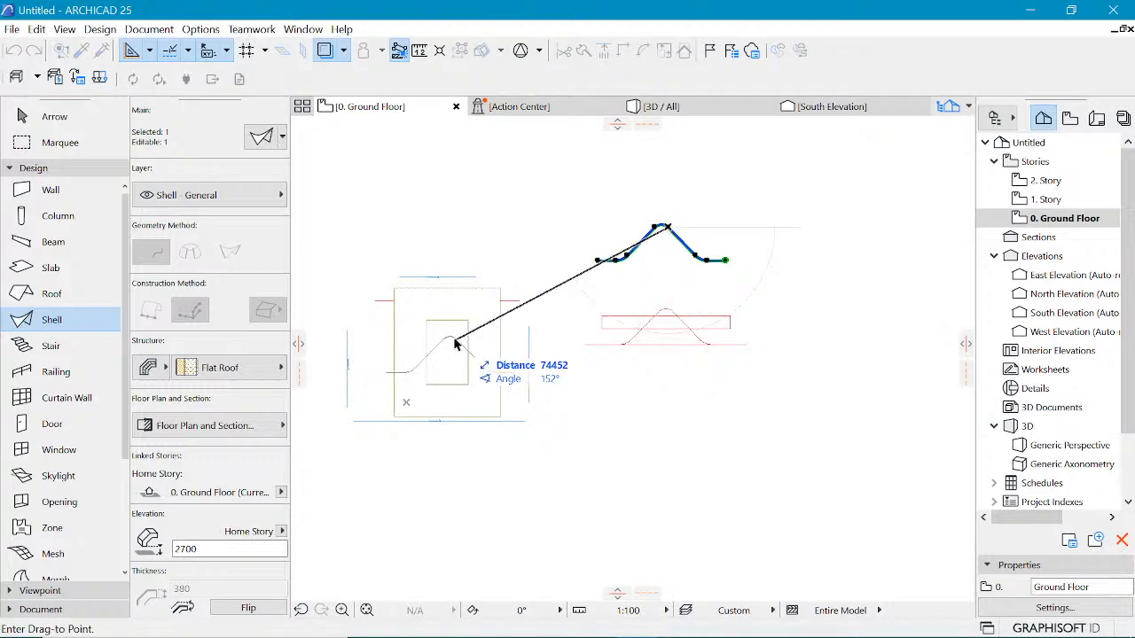
left_click(448, 337)
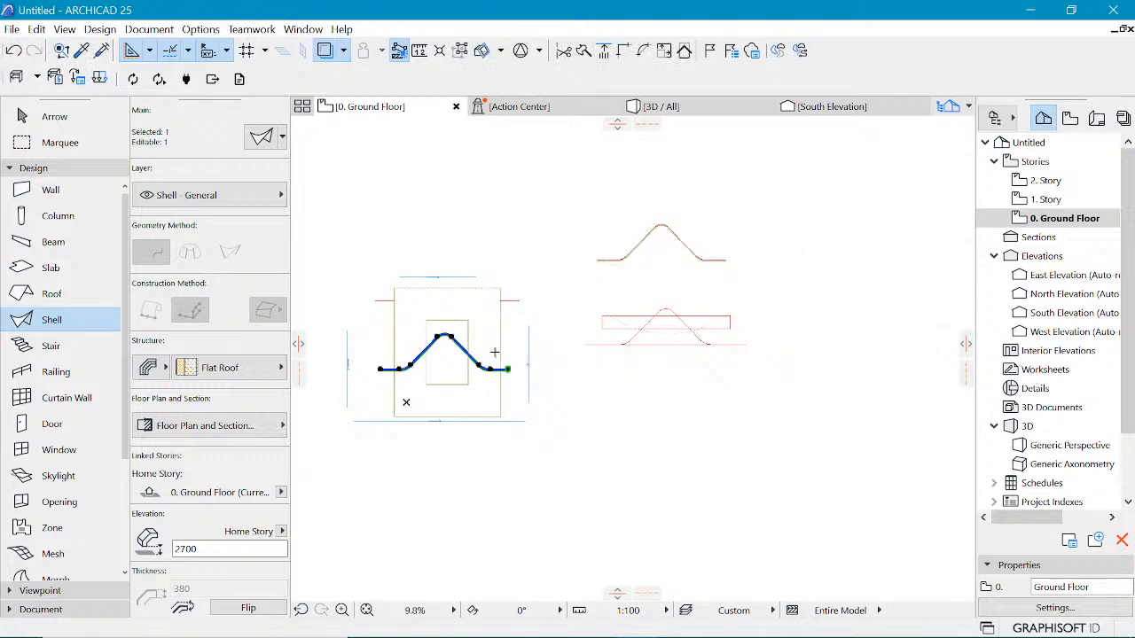
key("ctrl+d")
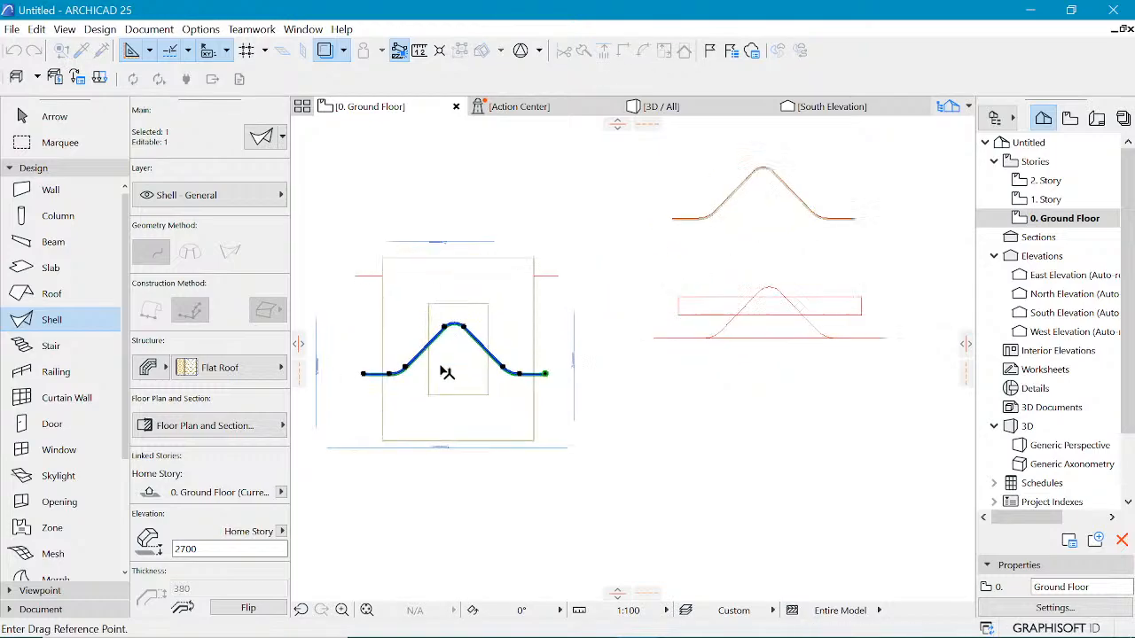
scroll(422, 364, "up", 2)
left_click(548, 375)
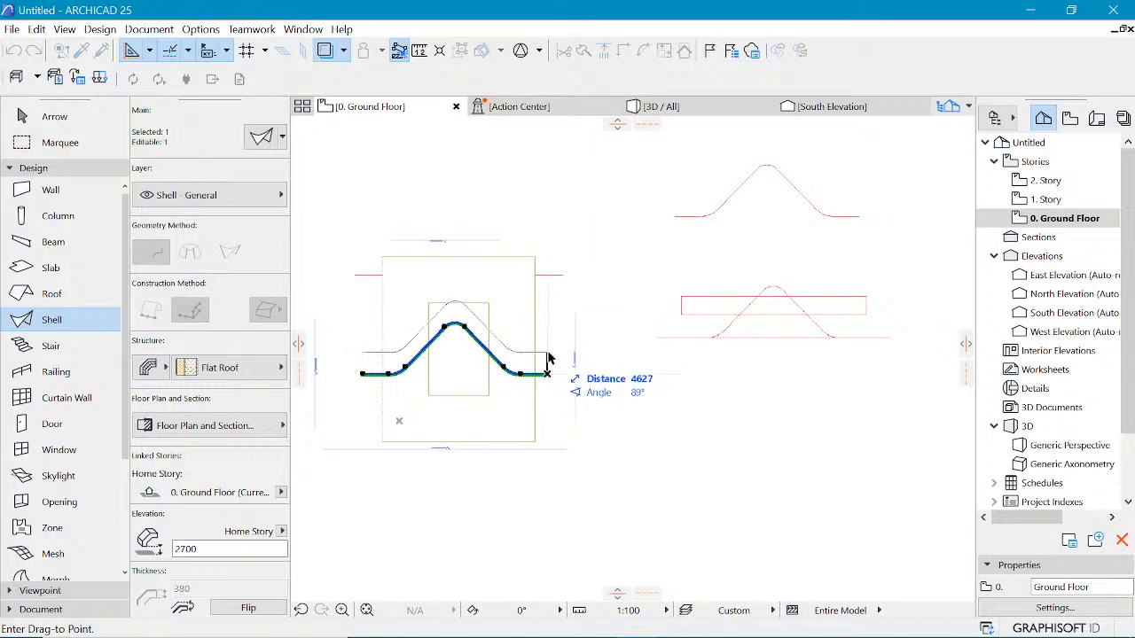
key("Escape")
Step: Move the shell horizontally so its right end aligns with the building's right-side line
scroll(418, 344, "up", 2)
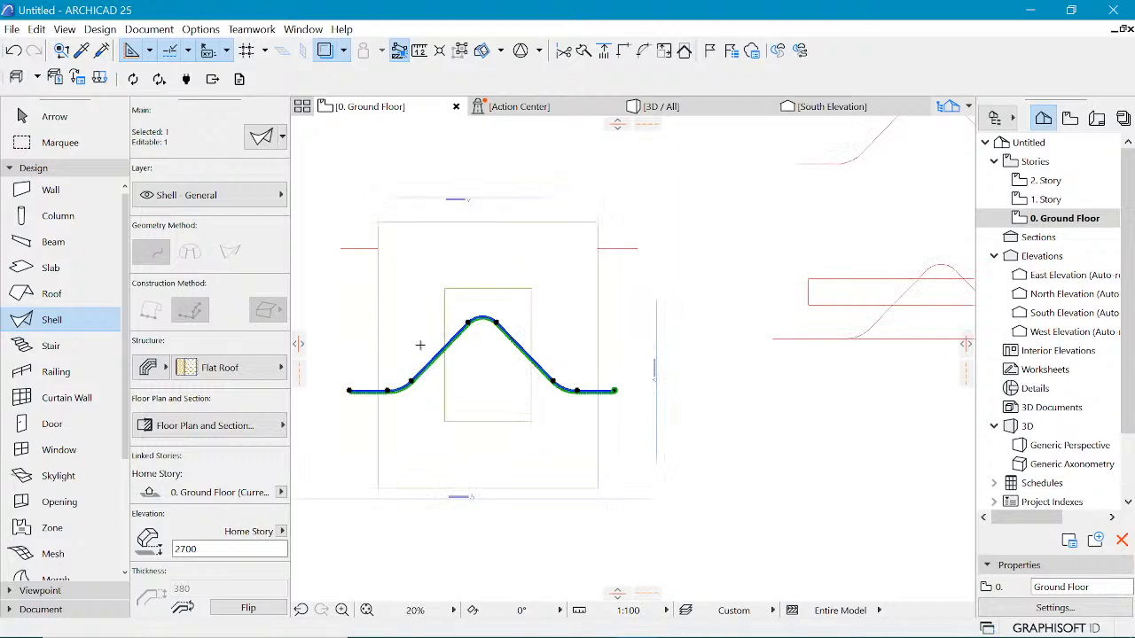
scroll(498, 353, "up", 1)
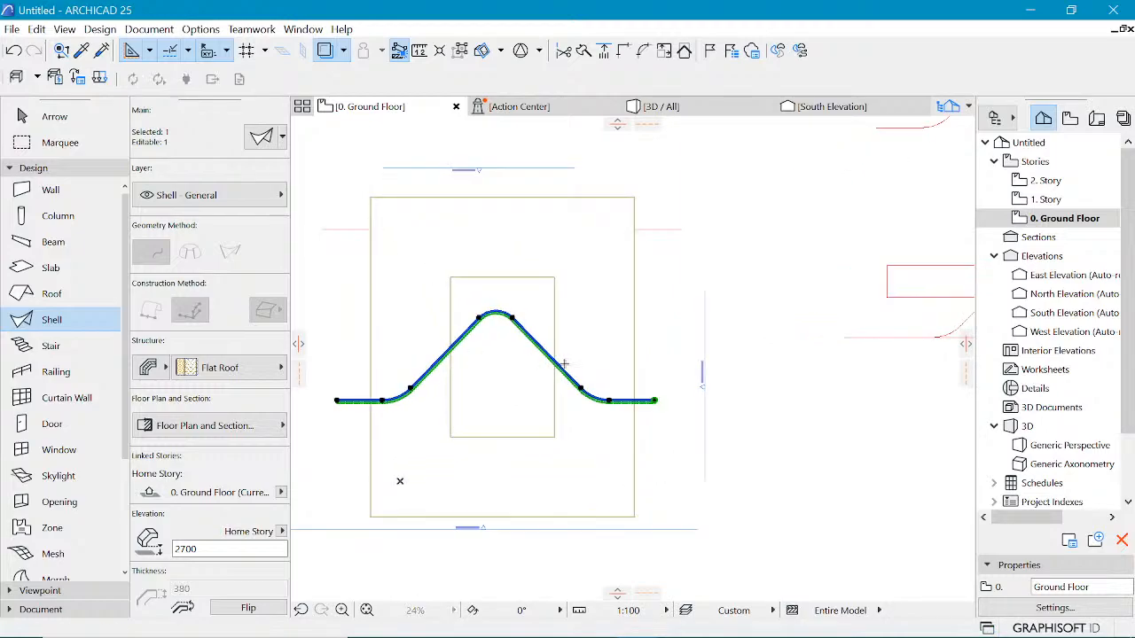
key("ctrl+d")
left_click(656, 402)
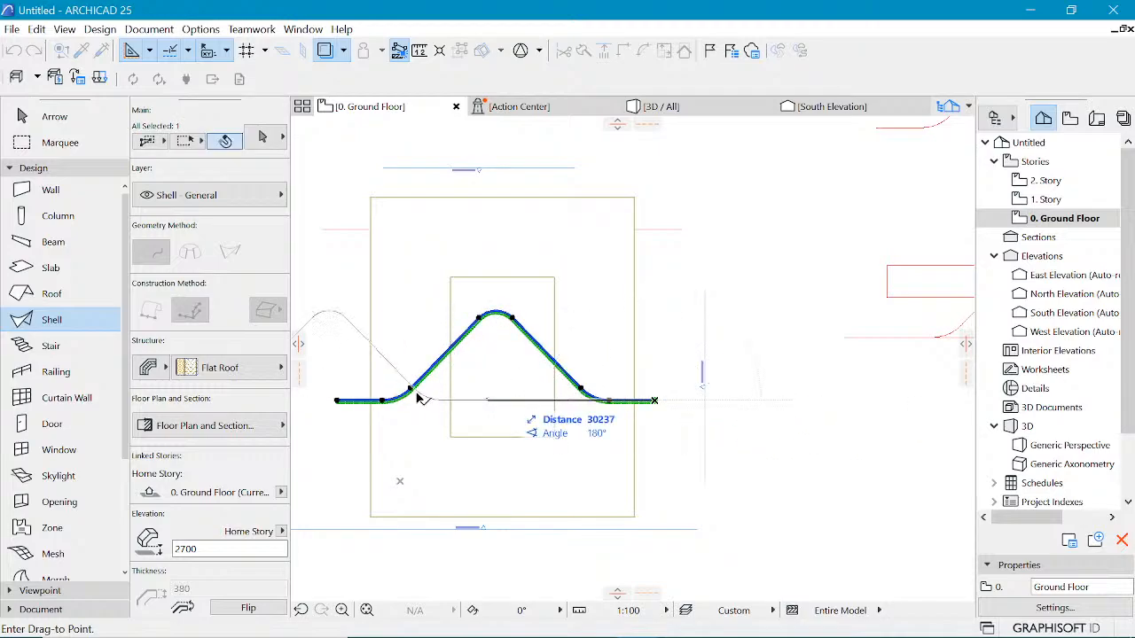
left_click(684, 233)
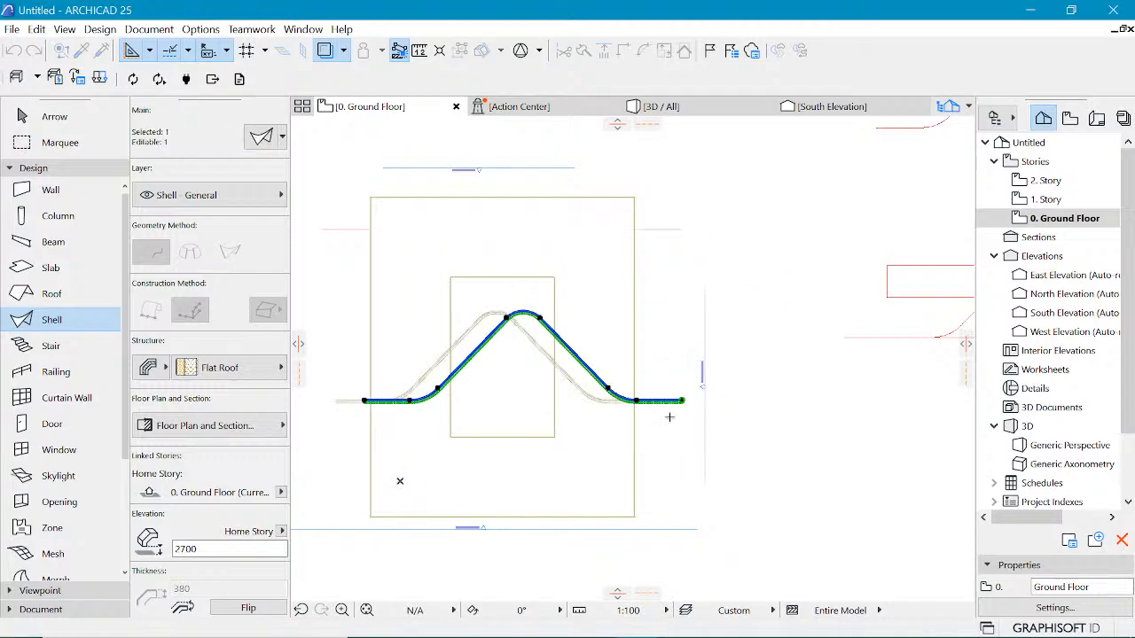
key("Escape")
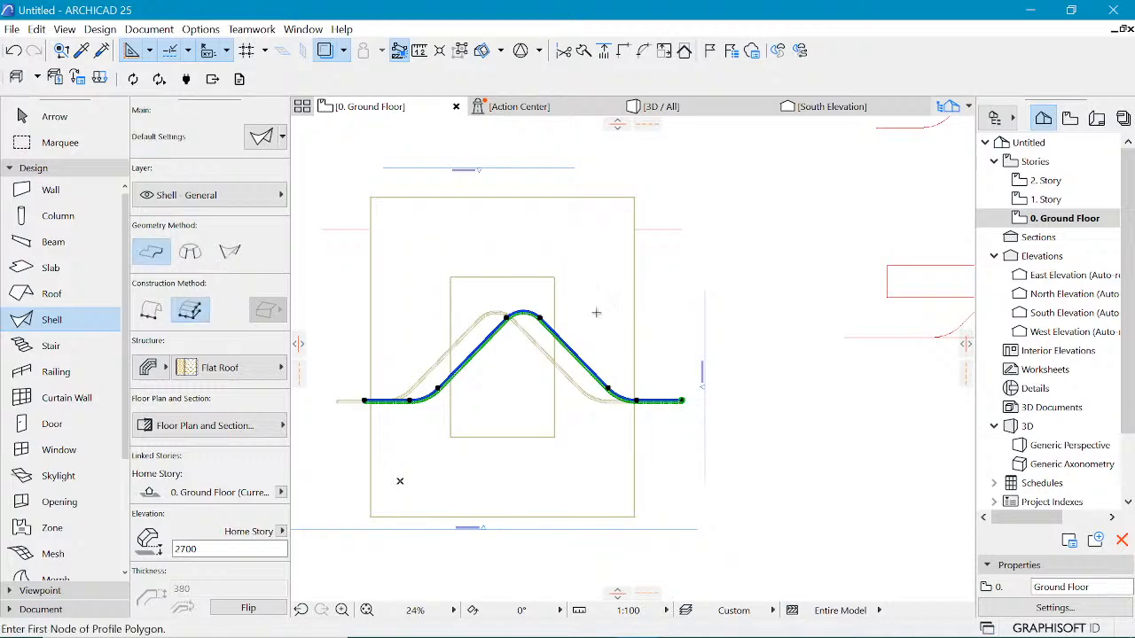
Step: Rotate the extruded shell 90 degrees in the floor plan so it runs vertically across the building
left_click(377, 403, "shift")
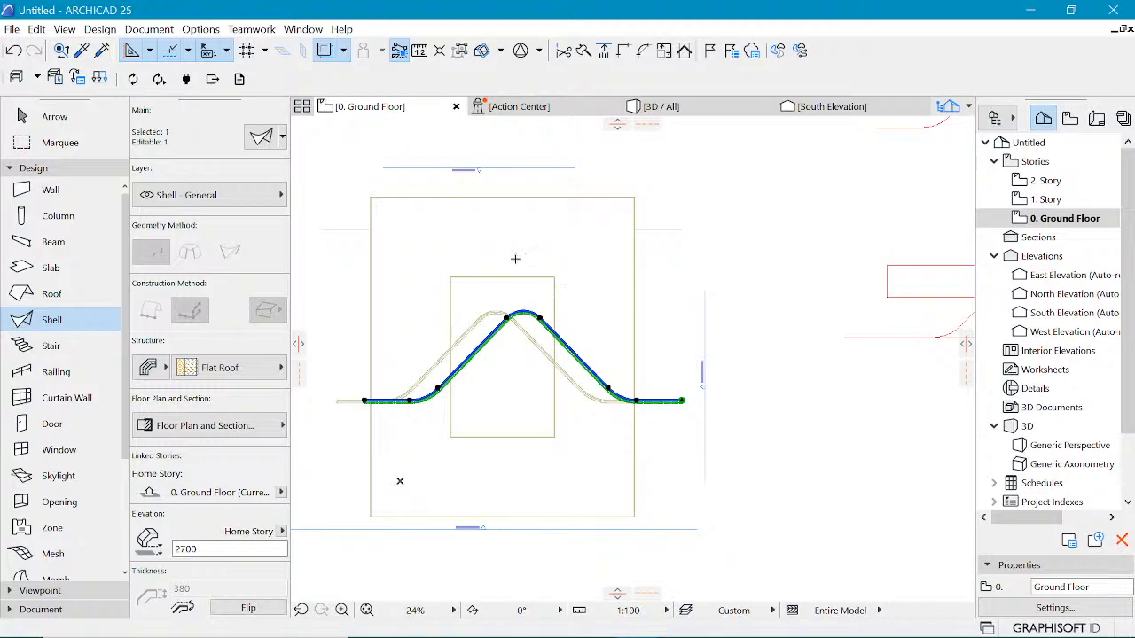
key("Escape")
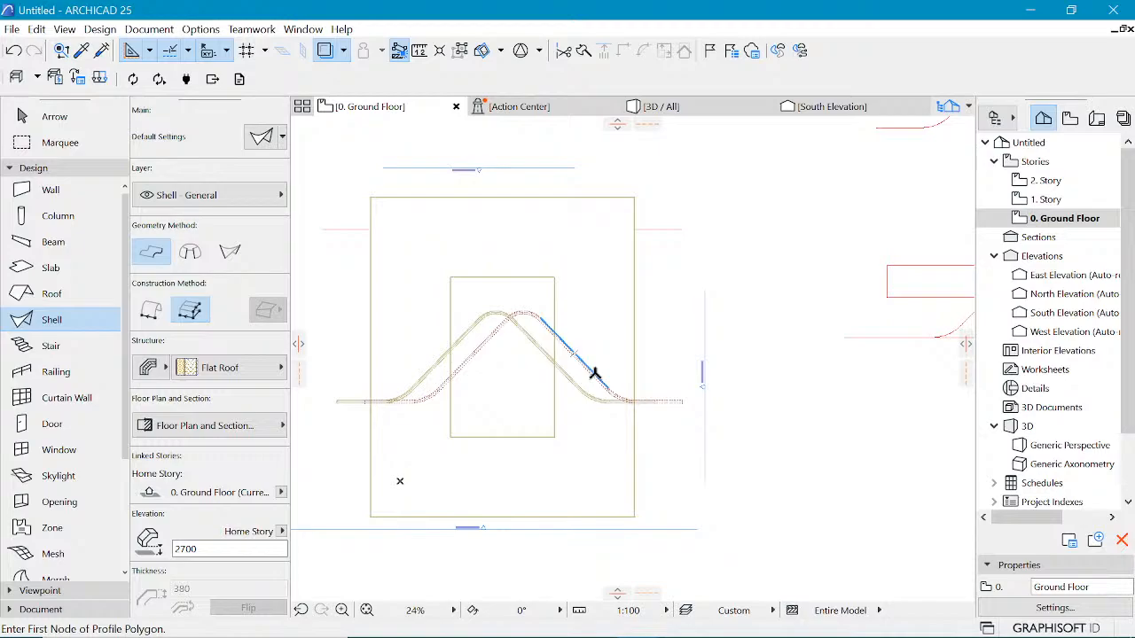
left_click(519, 317, "shift")
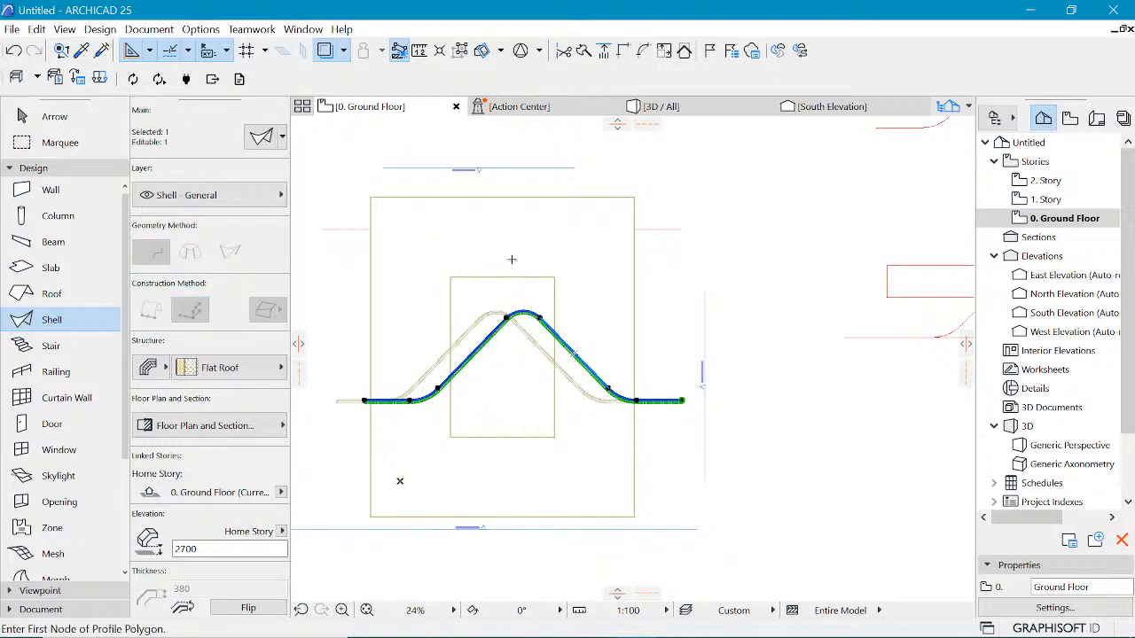
key("ctrl+e")
left_click(483, 386)
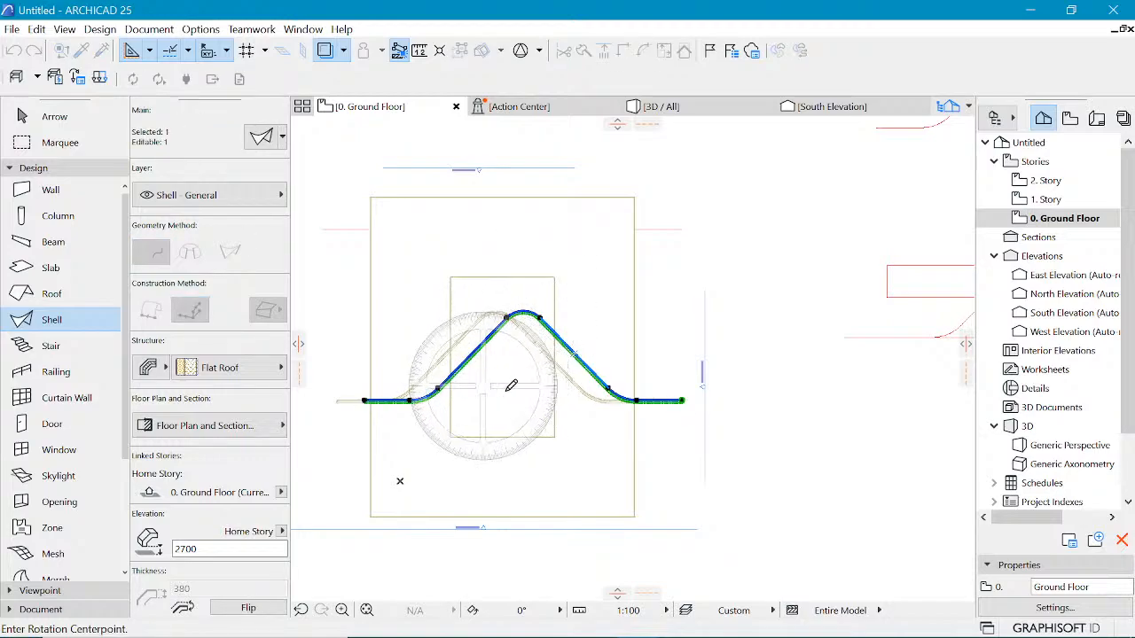
left_click(681, 387)
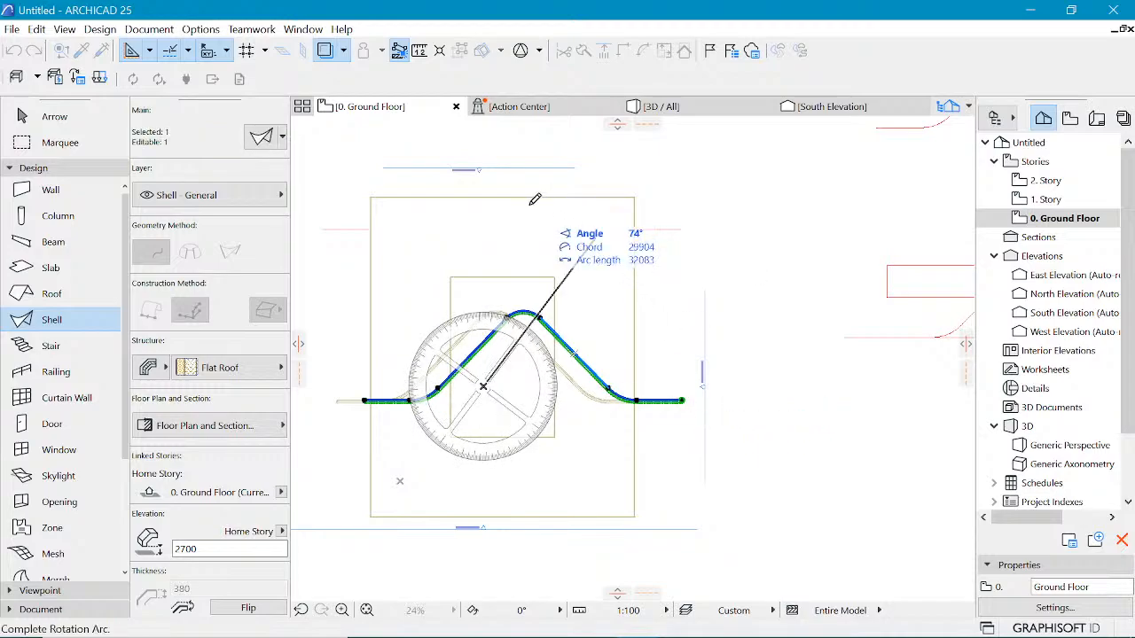
left_click(490, 178)
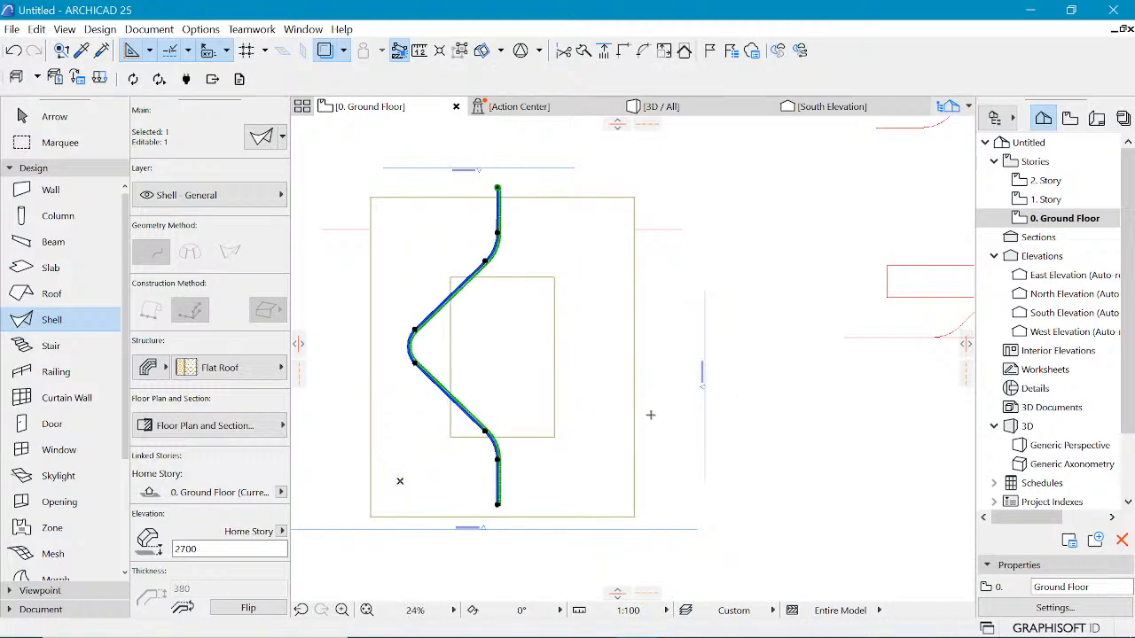
Step: Move the rotated shell so its lower end sits on the building's bottom edge
scroll(534, 352, "down", 5)
scroll(730, 316, "up", 2)
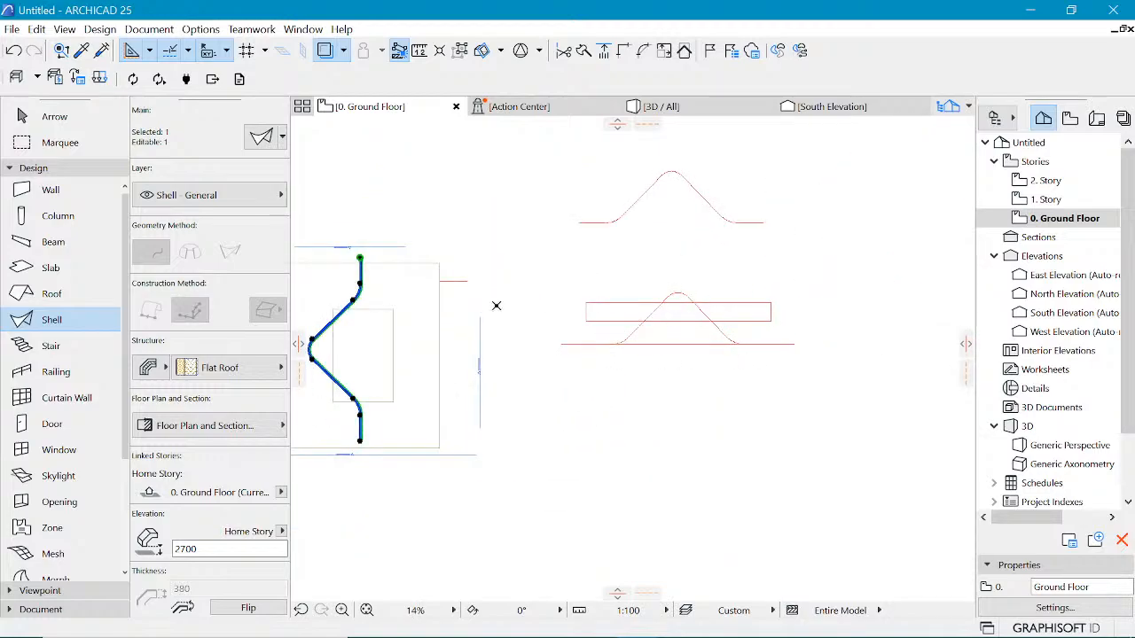
scroll(496, 306, "up", 3)
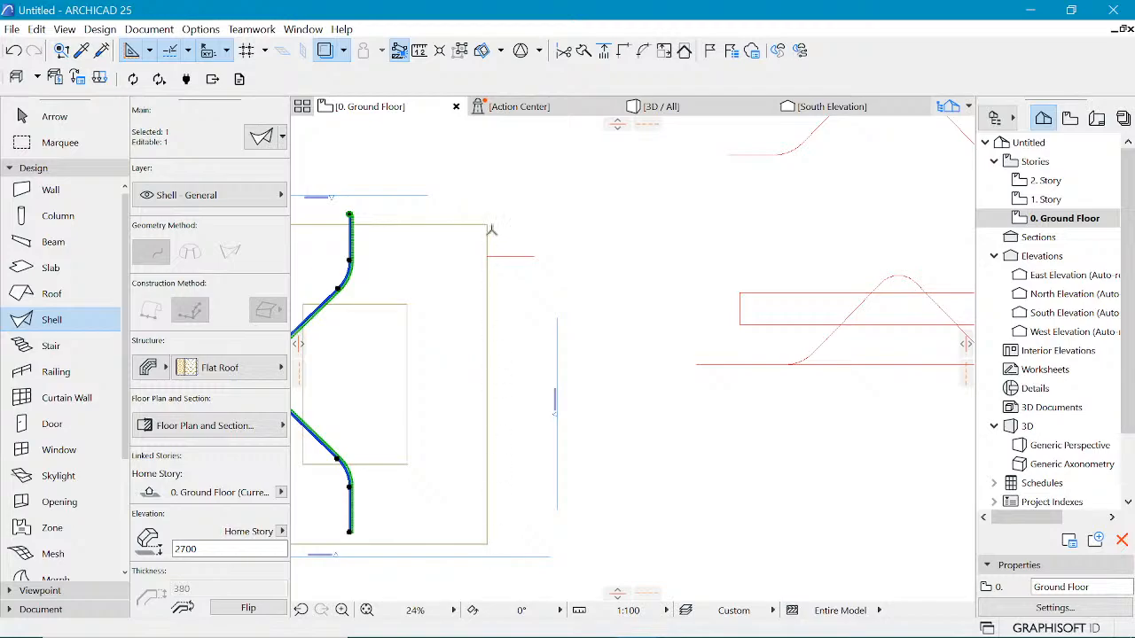
scroll(531, 256, "down", 2)
scroll(393, 419, "up", 2)
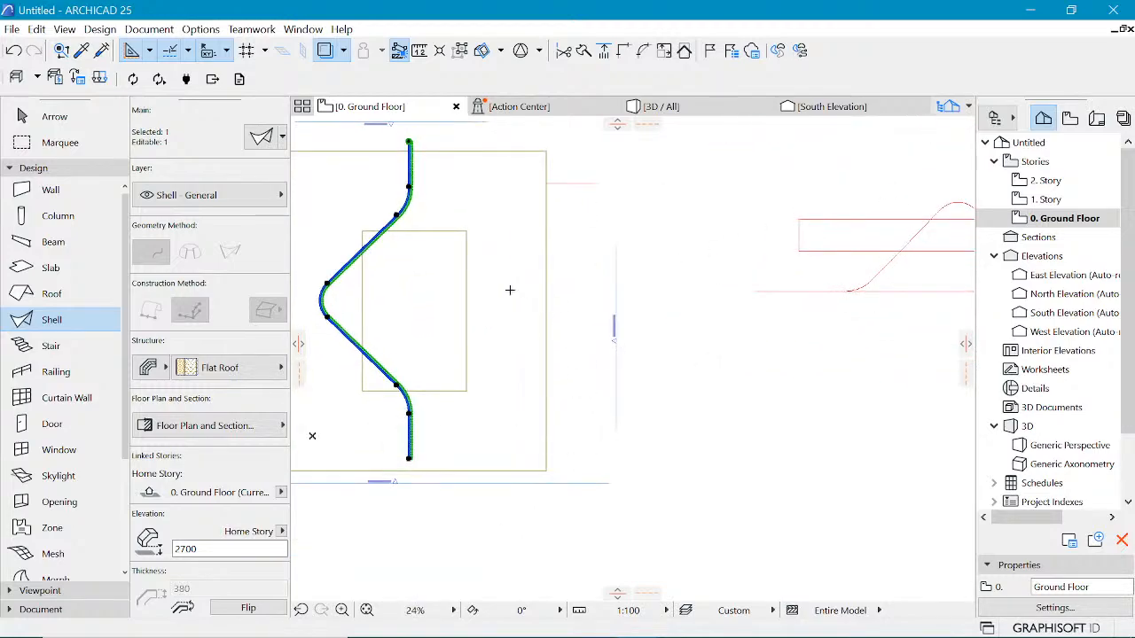
scroll(538, 335, "down", 1)
scroll(345, 306, "up", 1)
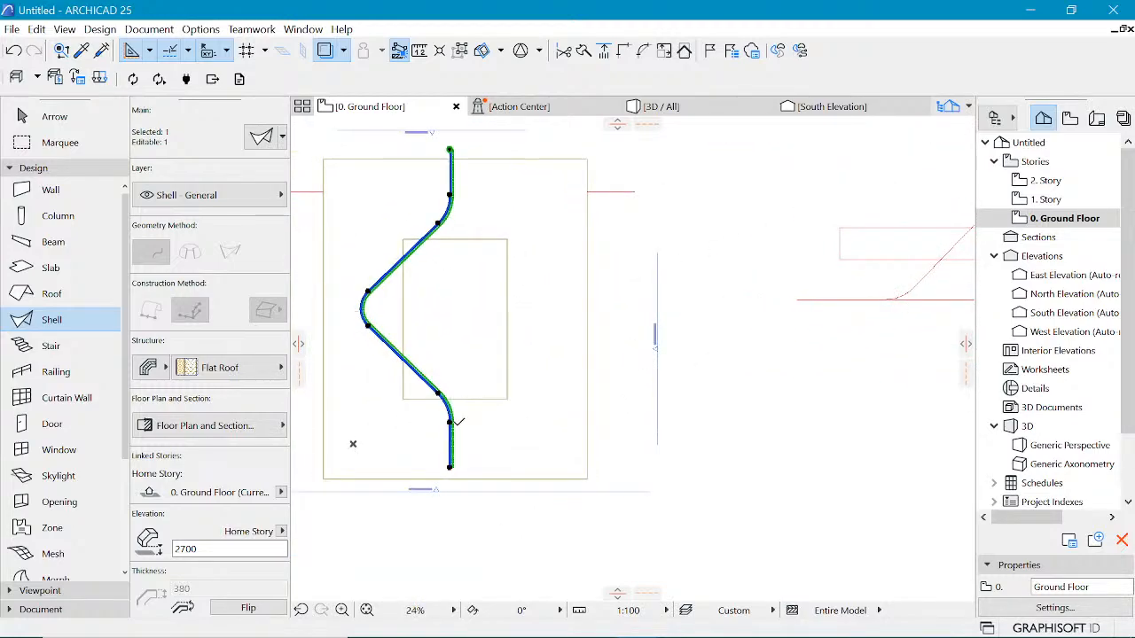
key("ctrl+d")
left_click(449, 468)
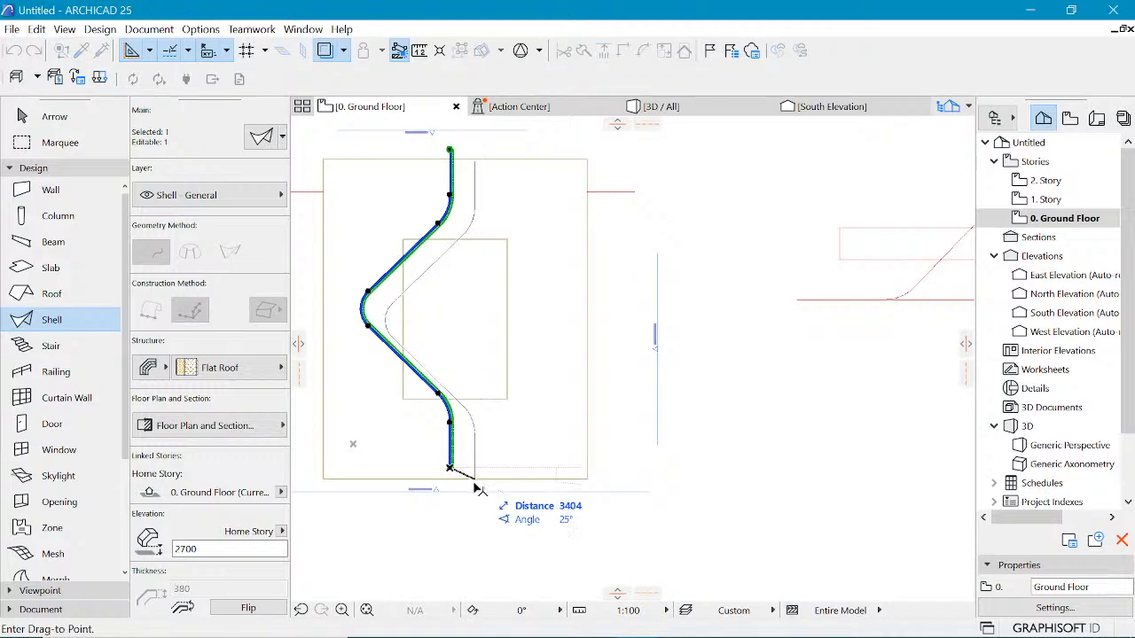
left_click(473, 479)
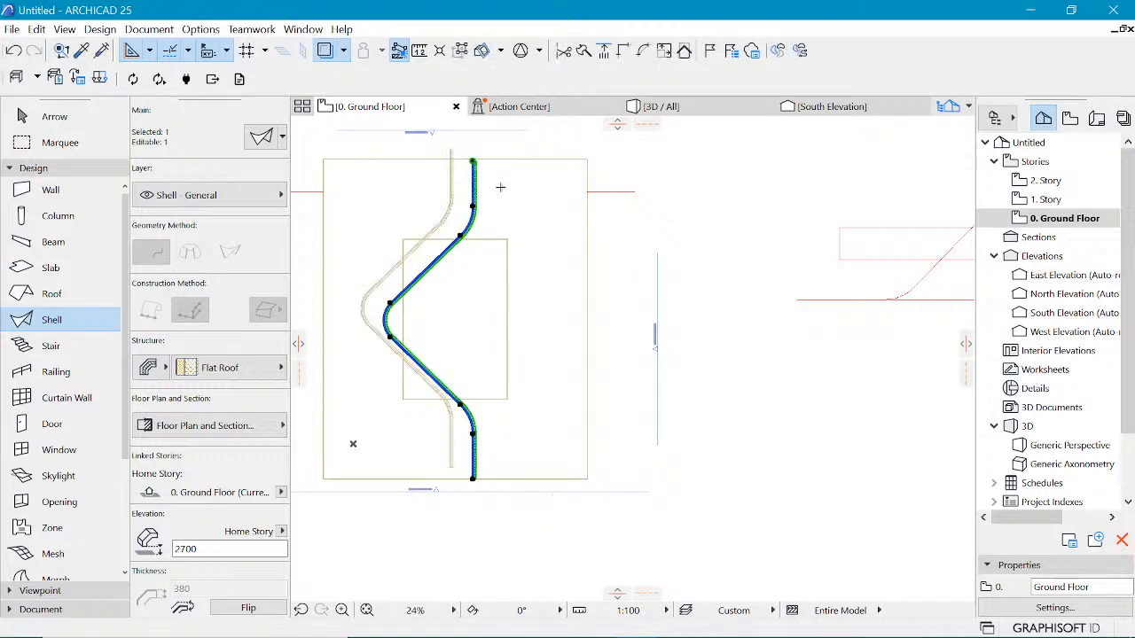
key("Escape")
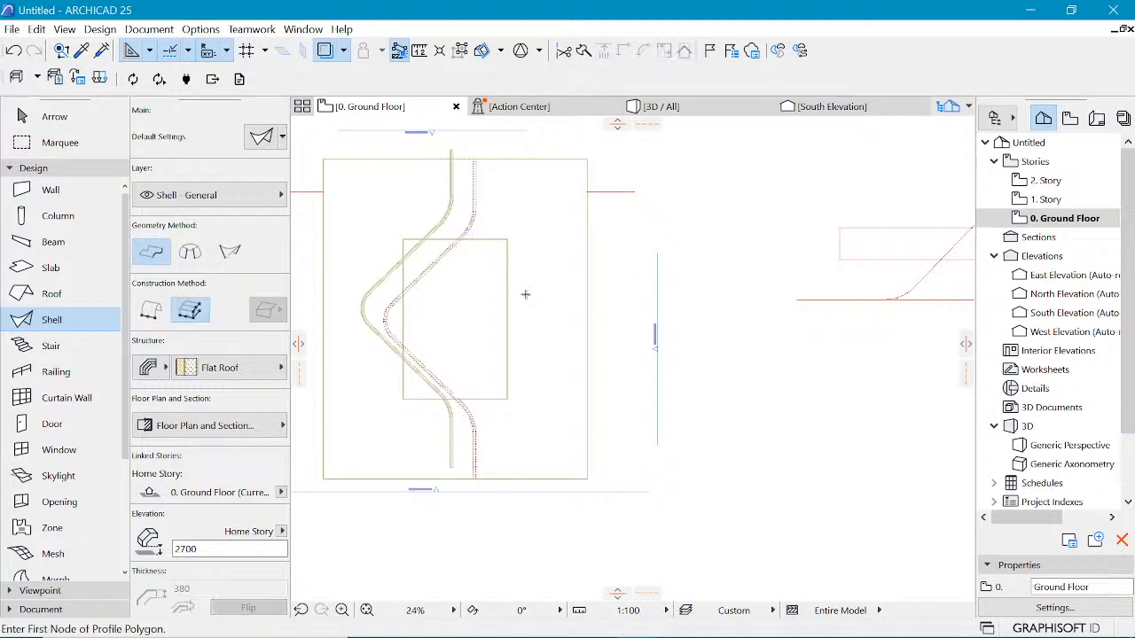
Step: Check the shell's position in the 3D view and back in the ground floor plan
scroll(477, 284, "down", 3)
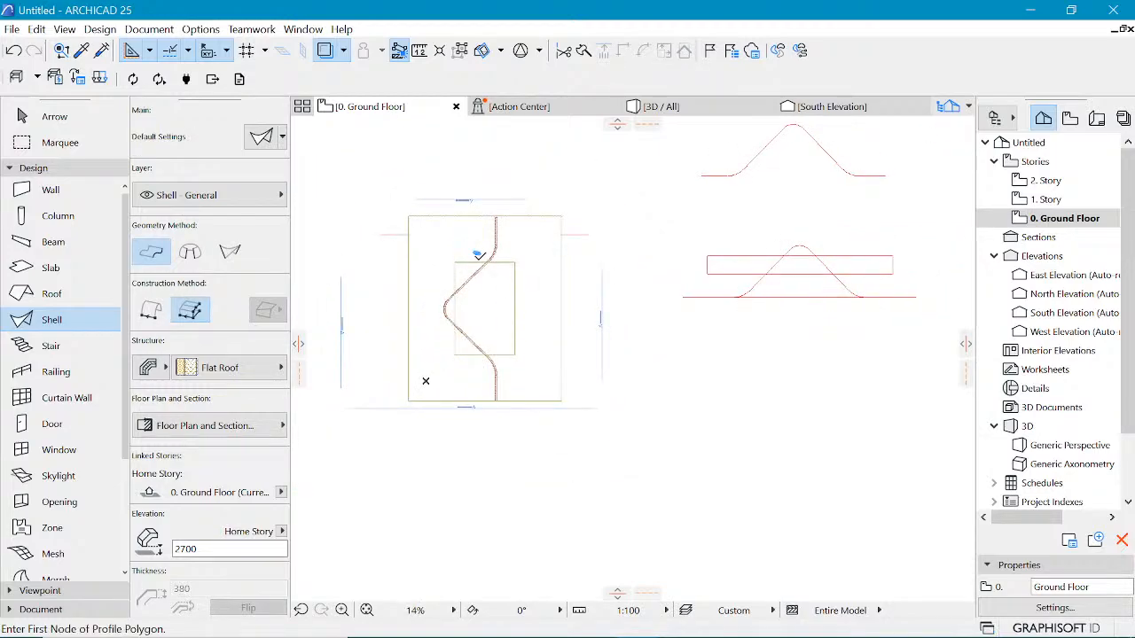
scroll(456, 280, "up", 3)
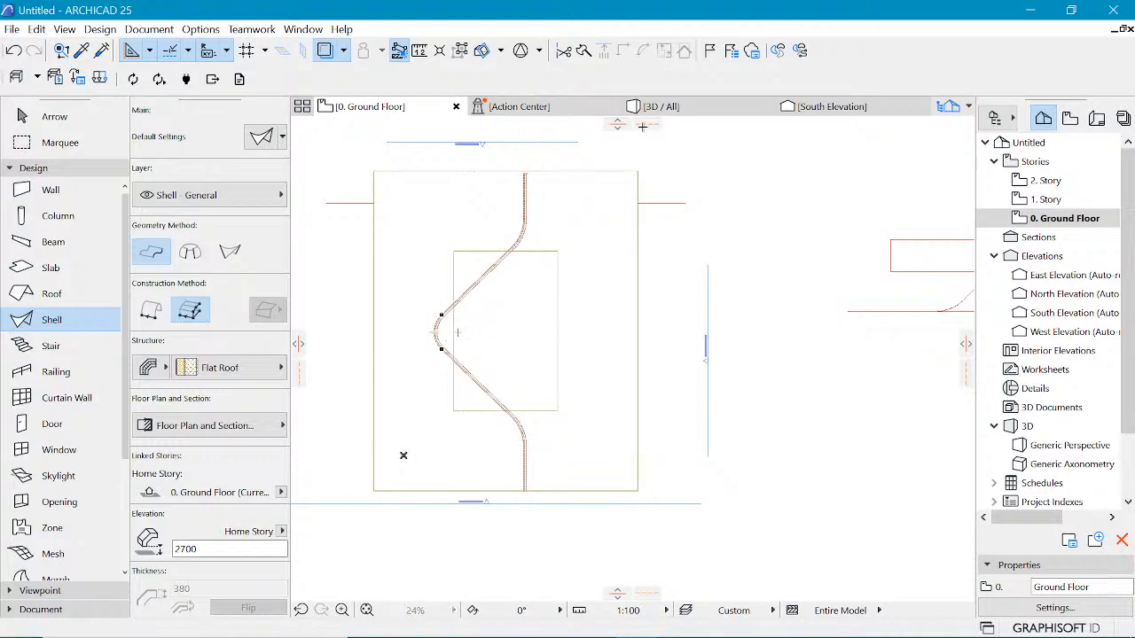
left_click(665, 107)
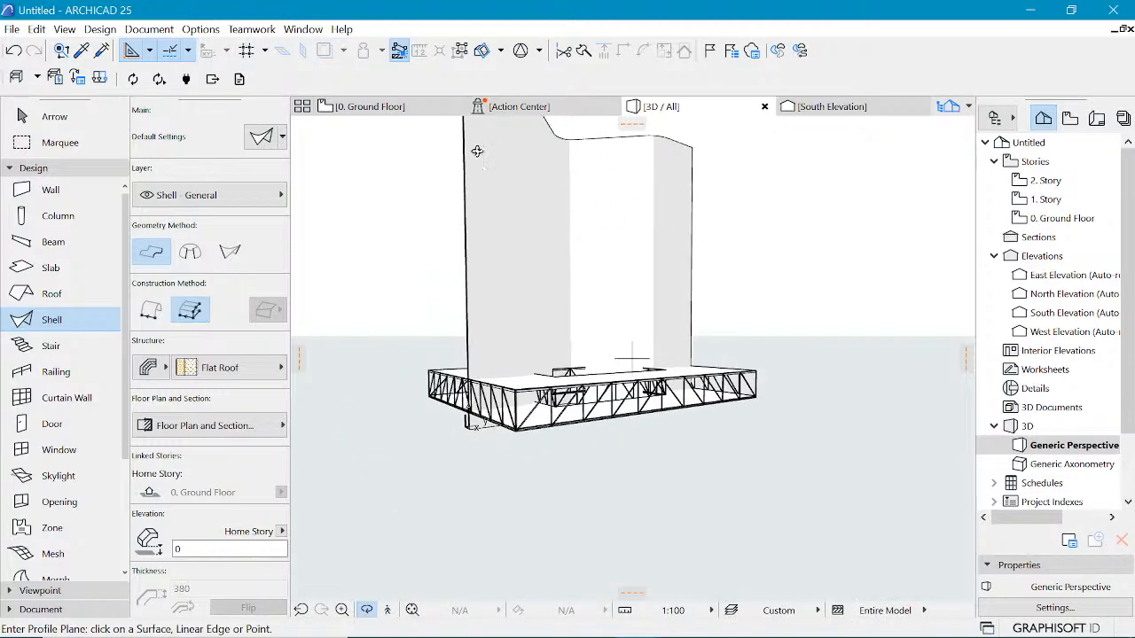
left_click(417, 108)
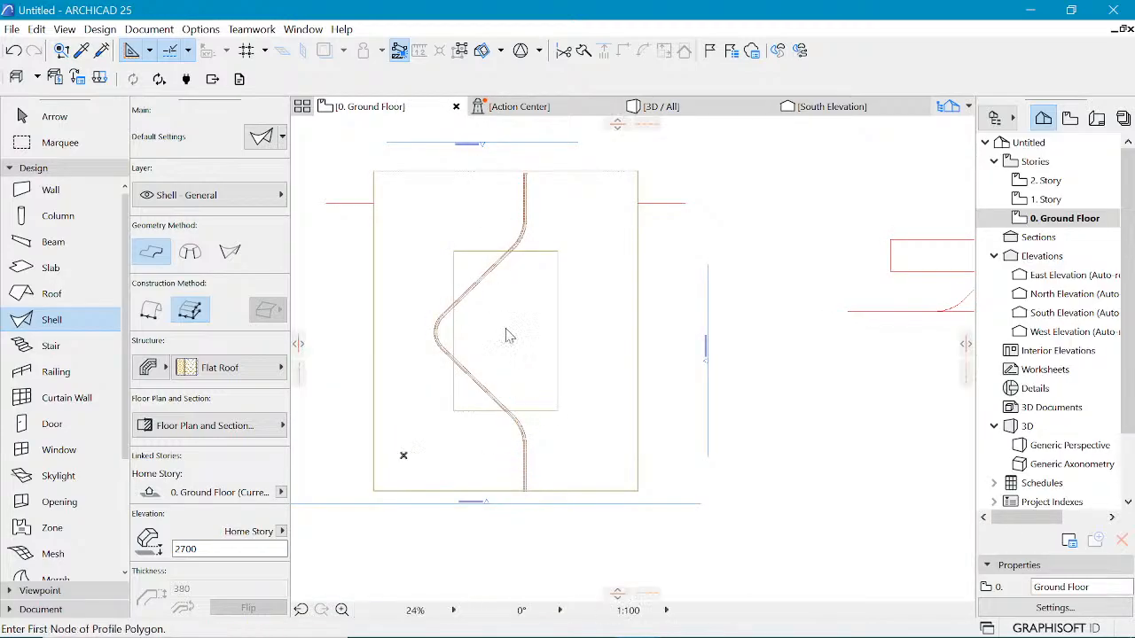
scroll(478, 503, "up", 1)
scroll(484, 497, "up", 5)
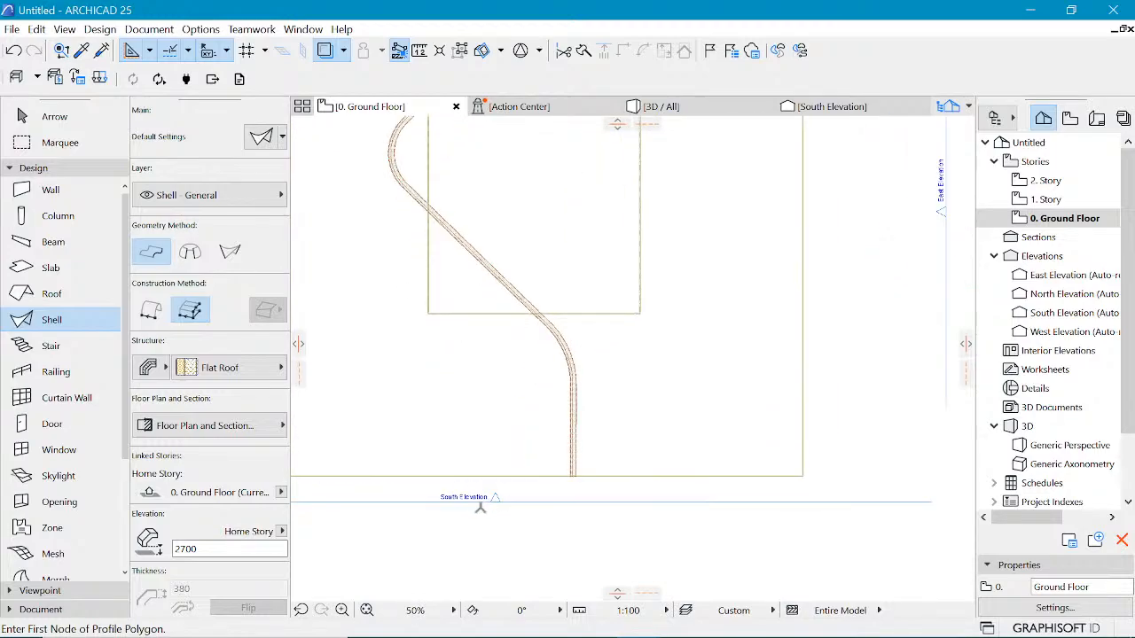
scroll(539, 491, "down", 3)
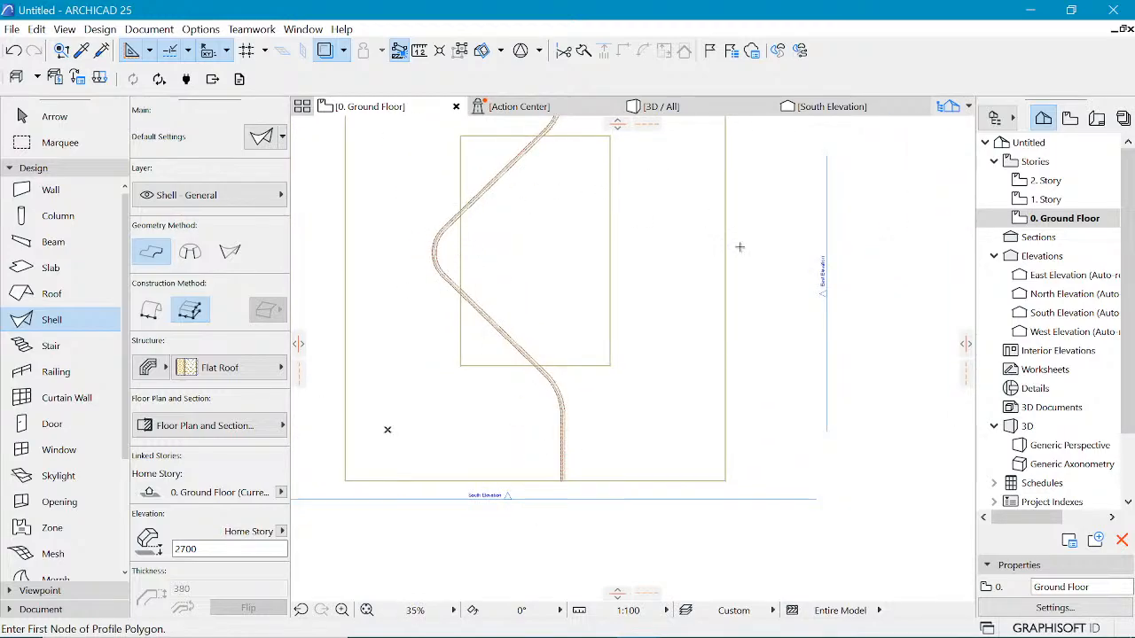
Step: In the South Elevation, rotate the shell -90 degrees about its lower corner so it lies horizontally
left_click(838, 106)
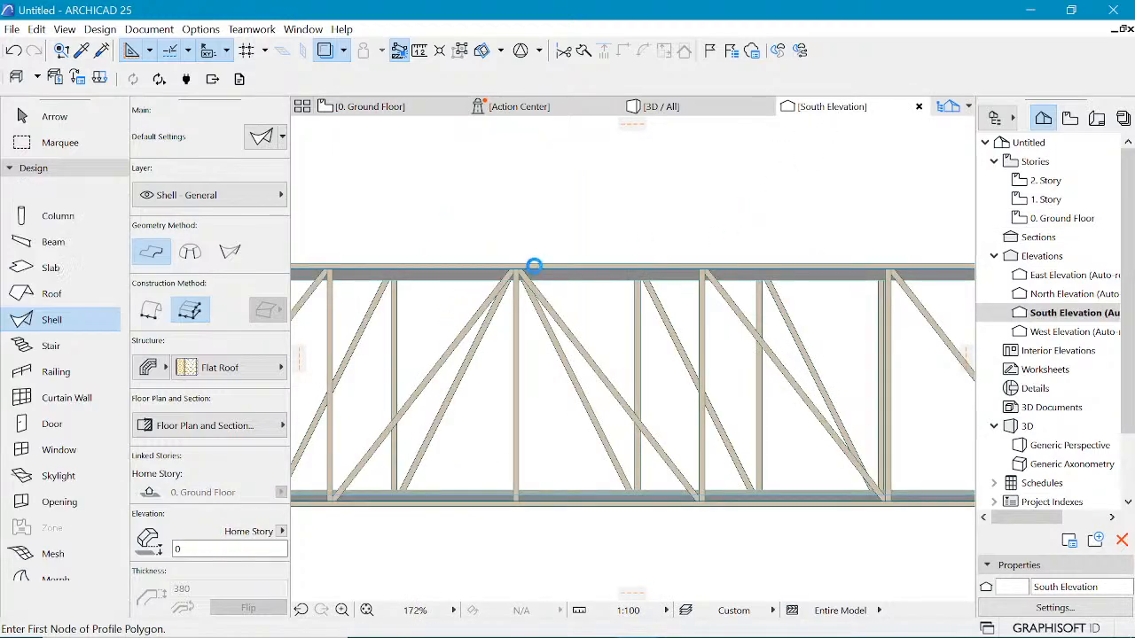
scroll(536, 264, "down", 5)
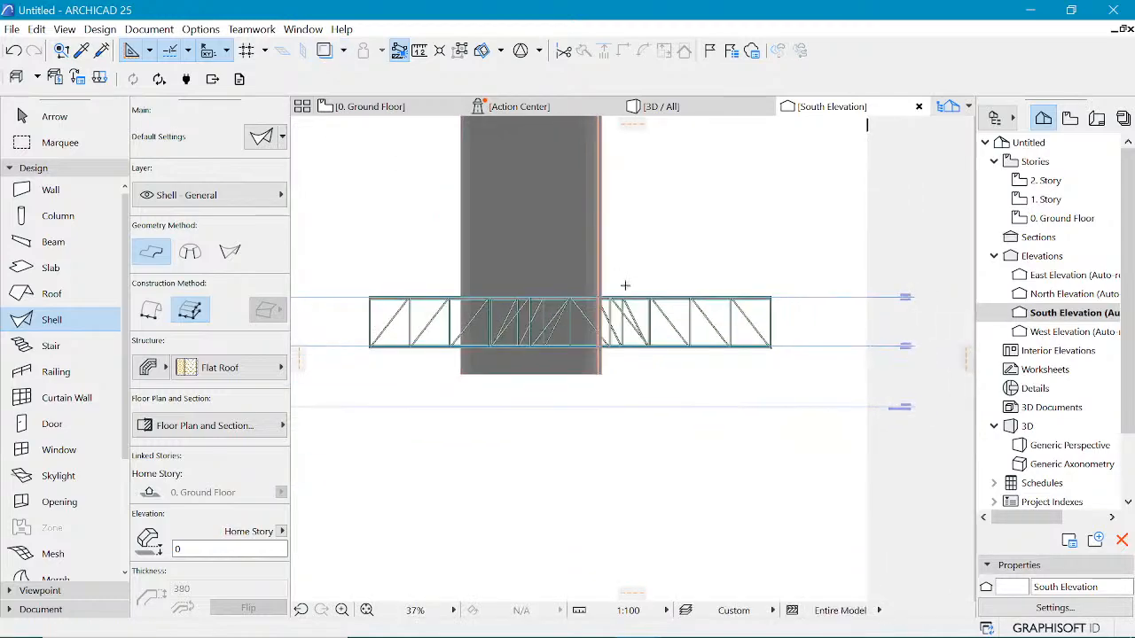
scroll(625, 286, "down", 1)
left_click(592, 206)
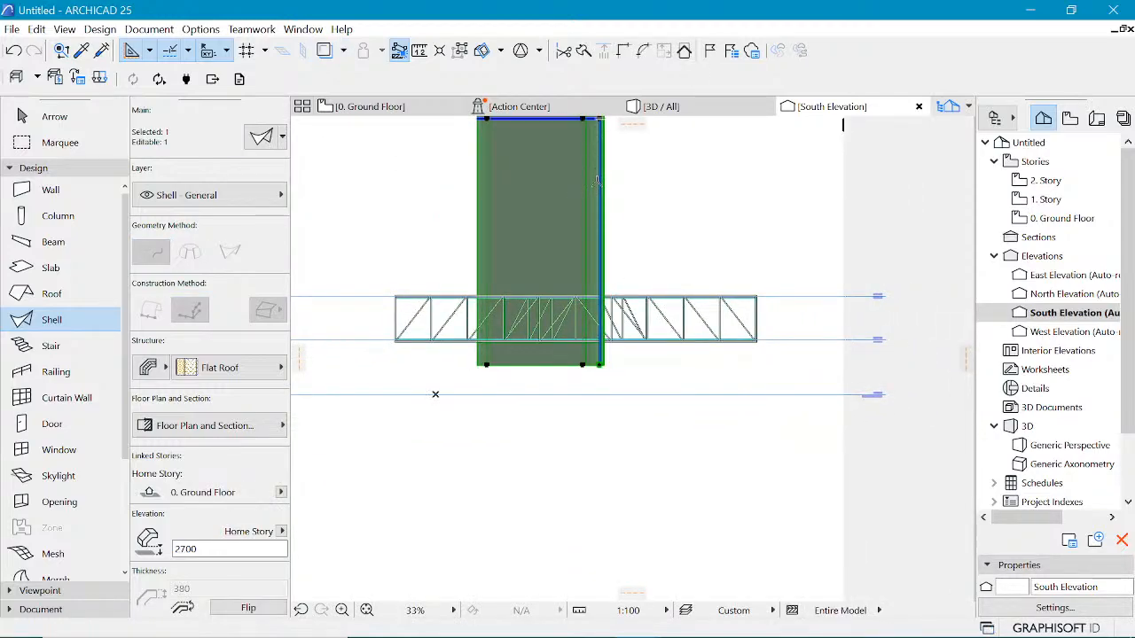
key("ctrl+e")
scroll(604, 344, "down", 5)
scroll(606, 317, "up", 3)
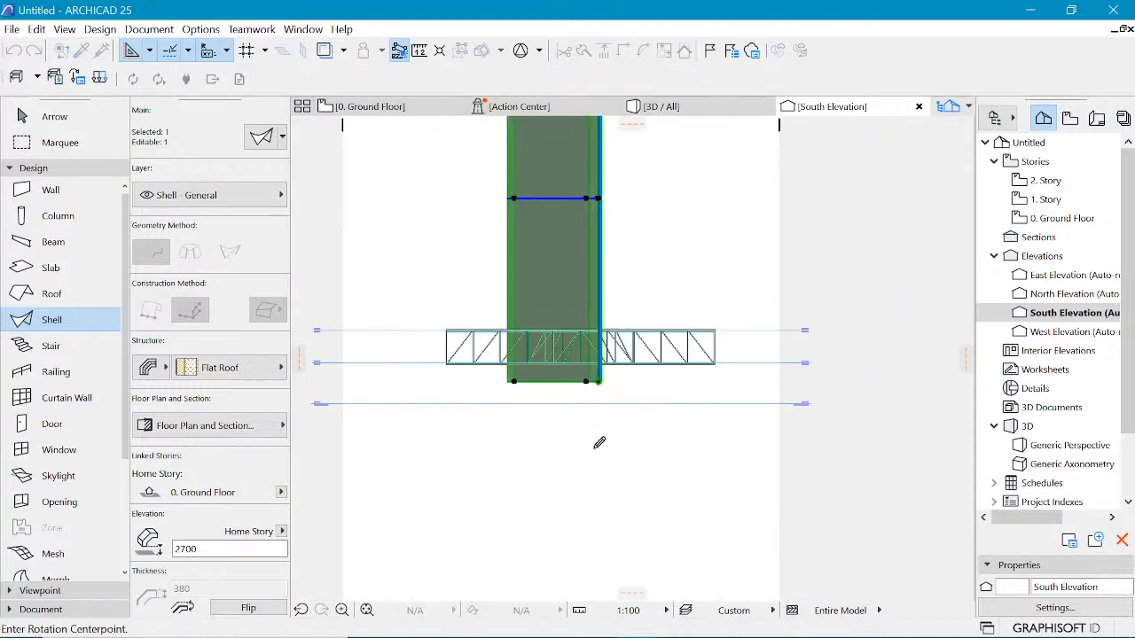
scroll(596, 447, "down", 4)
scroll(626, 371, "up", 3)
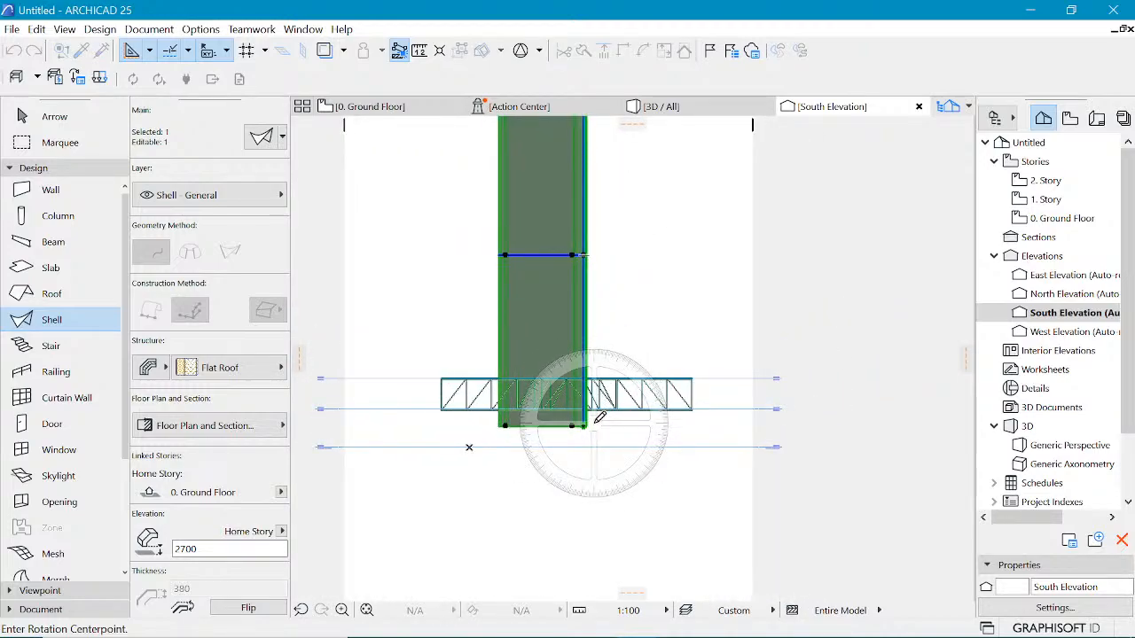
left_click(584, 426)
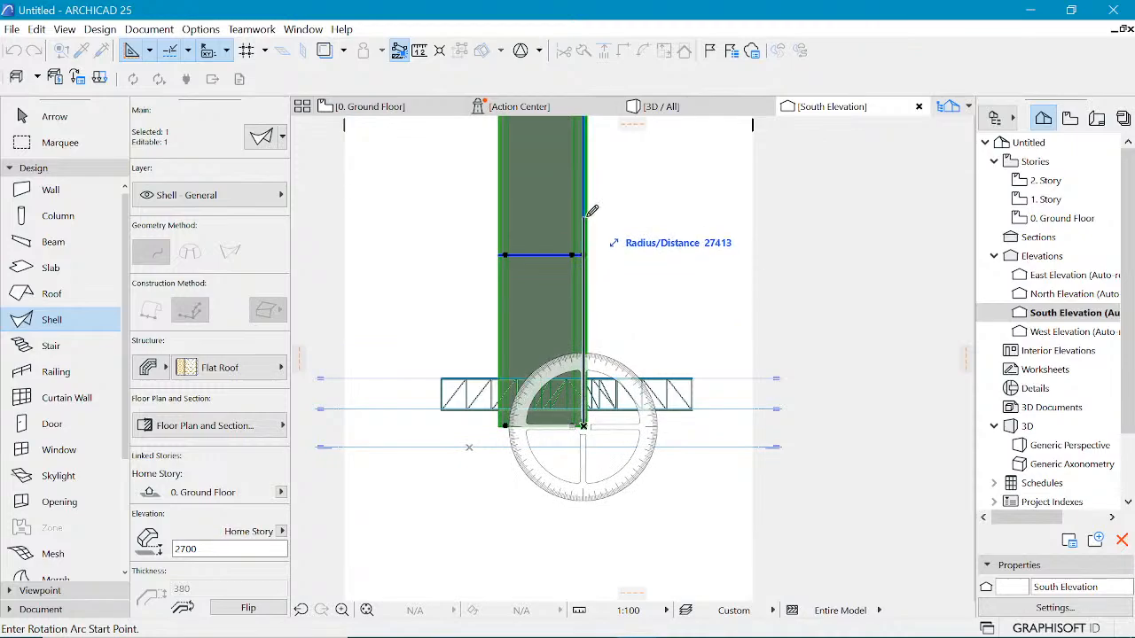
left_click(583, 213)
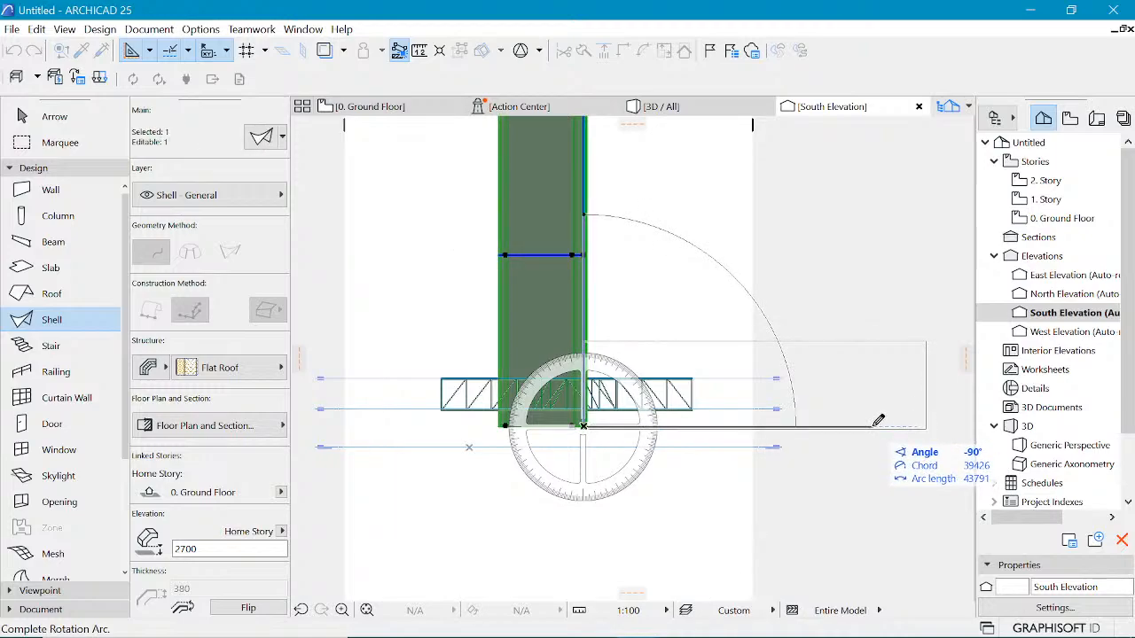
left_click(874, 425)
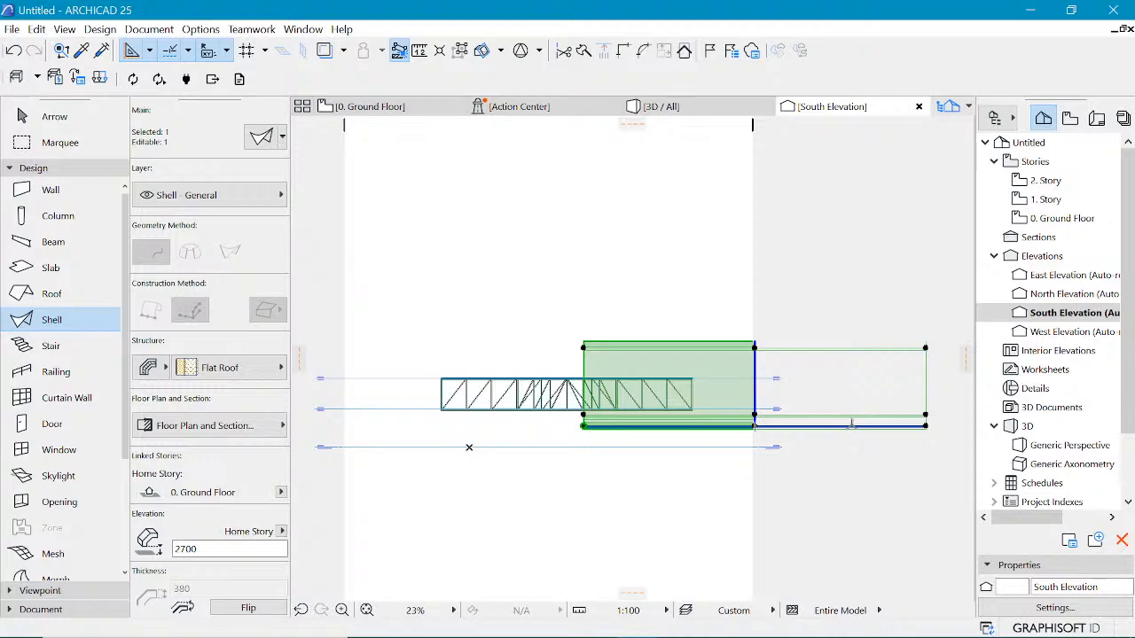
Step: Move the horizontal shell left onto the building so it covers the trusses
key("ctrl+d")
left_click(848, 428)
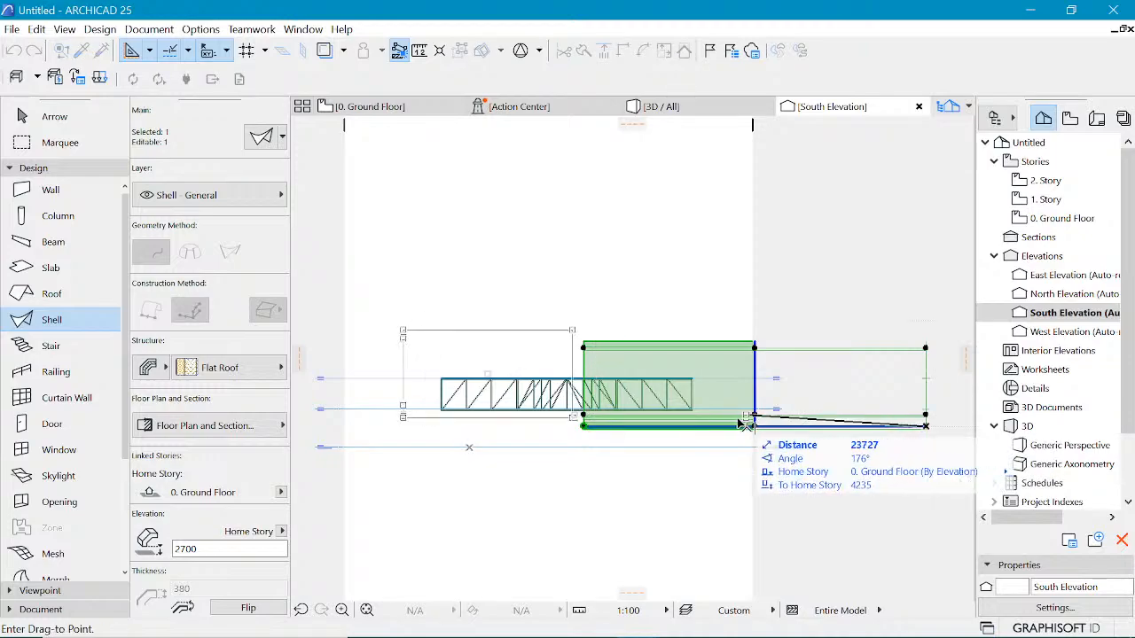
left_click(698, 384)
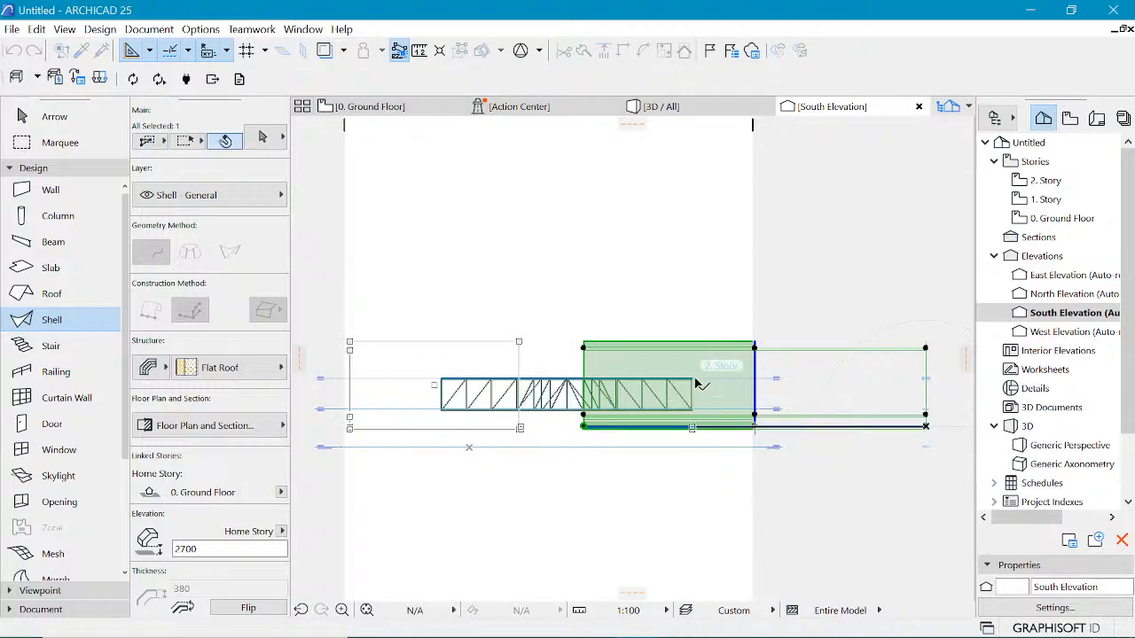
scroll(702, 397, "up", 4)
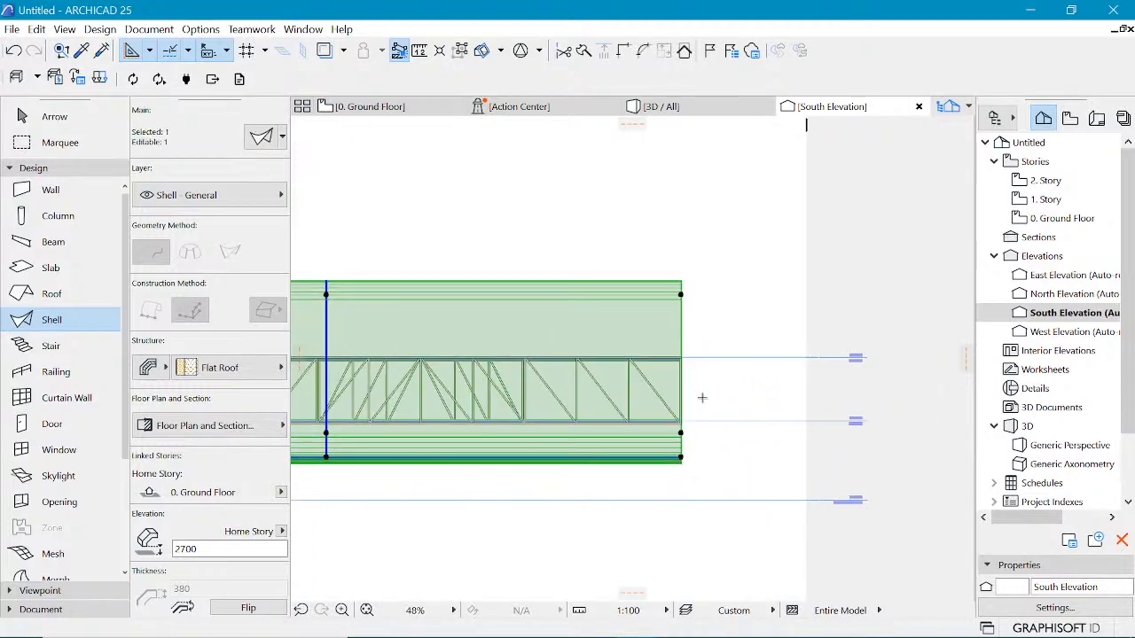
Step: Move the shell further right by an entered distance along its bottom edge, then return to the ground floor plan
key("ctrl+d")
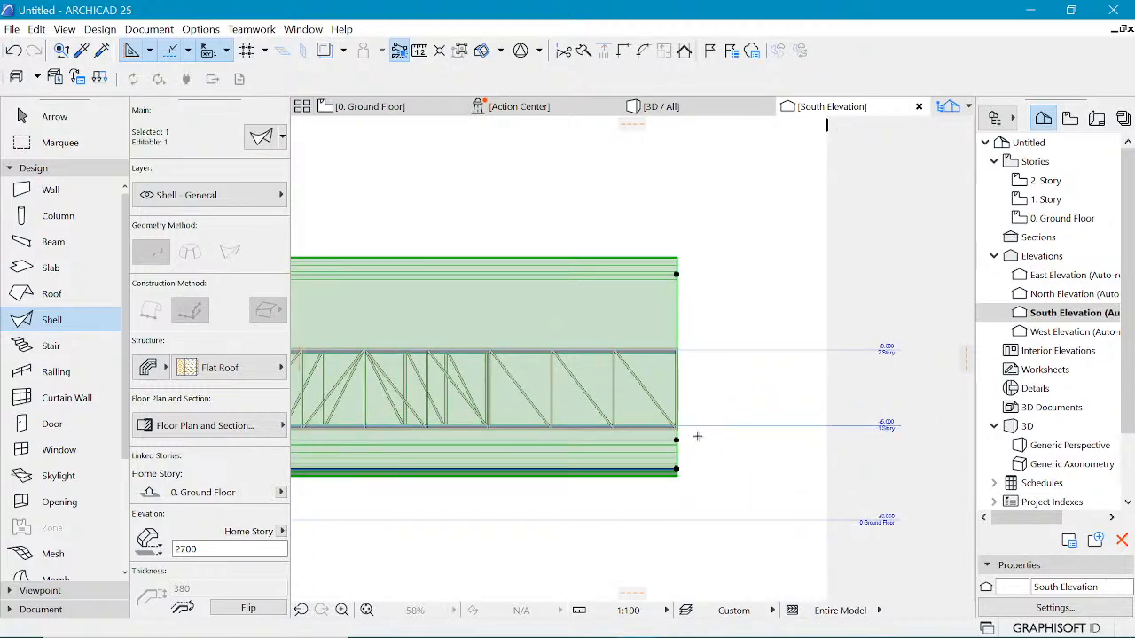
left_click(677, 470)
key("Tab")
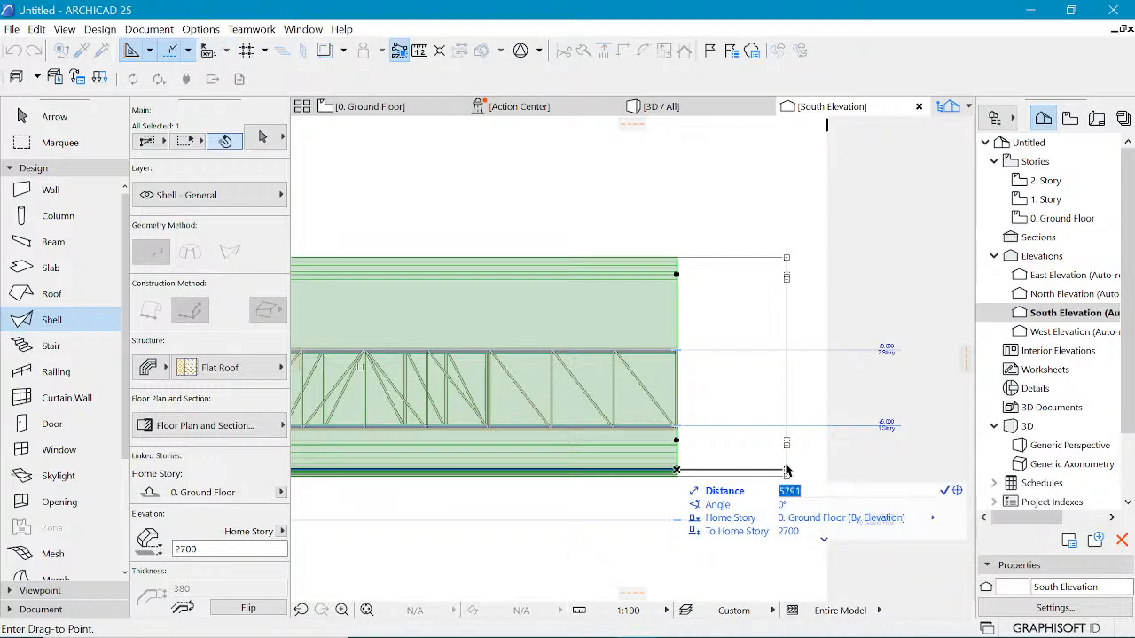
type("6000")
key("Return")
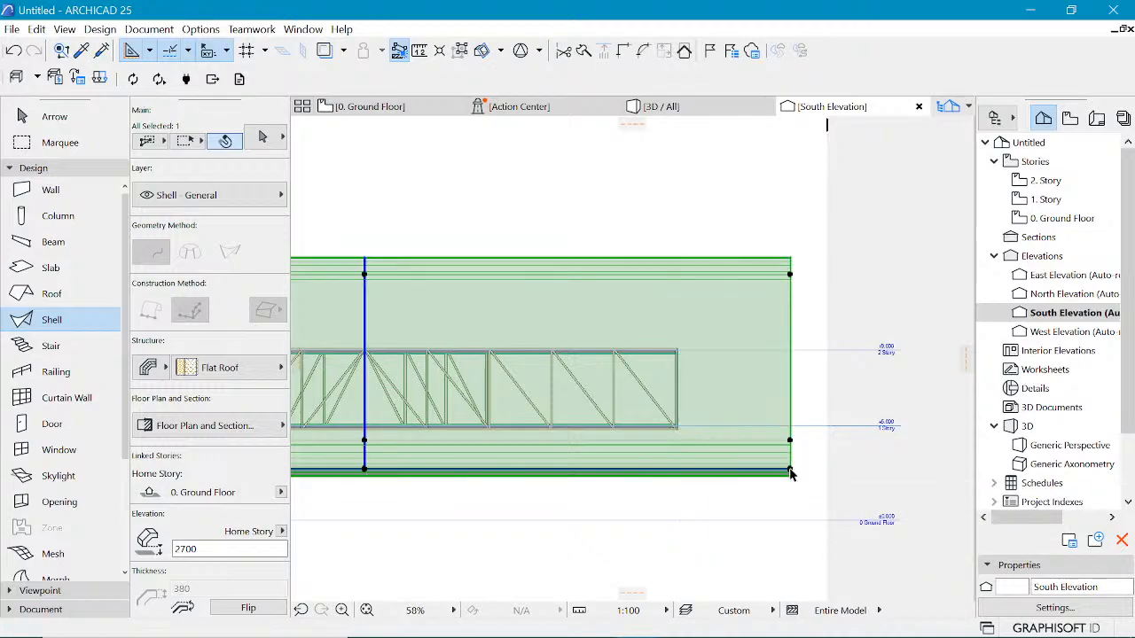
scroll(731, 402, "down", 3)
key("Escape")
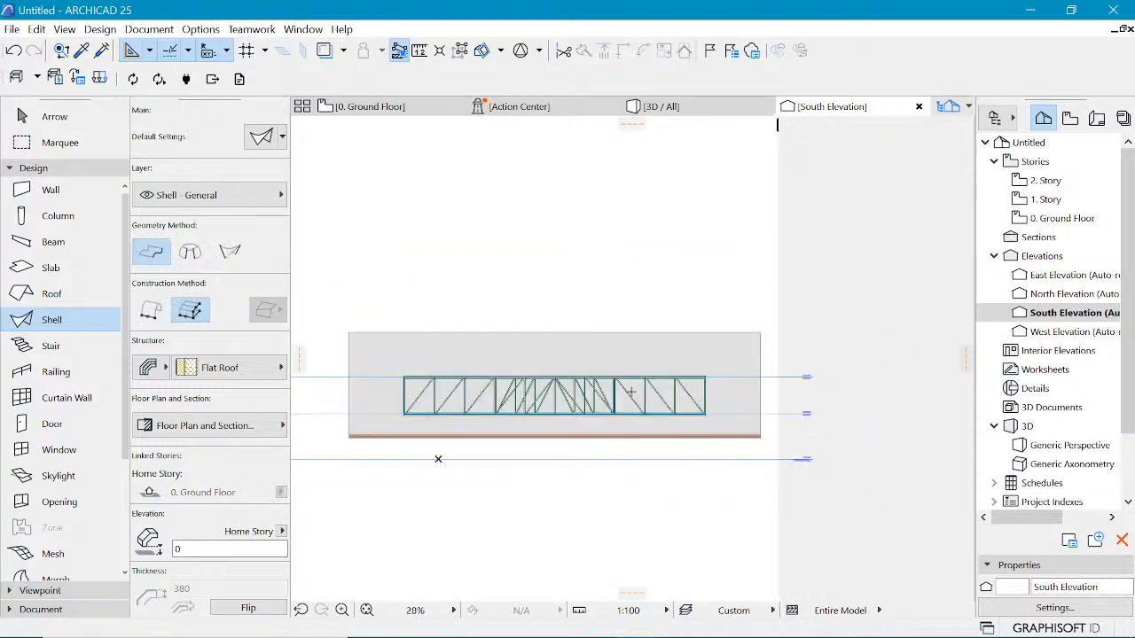
left_click(368, 106)
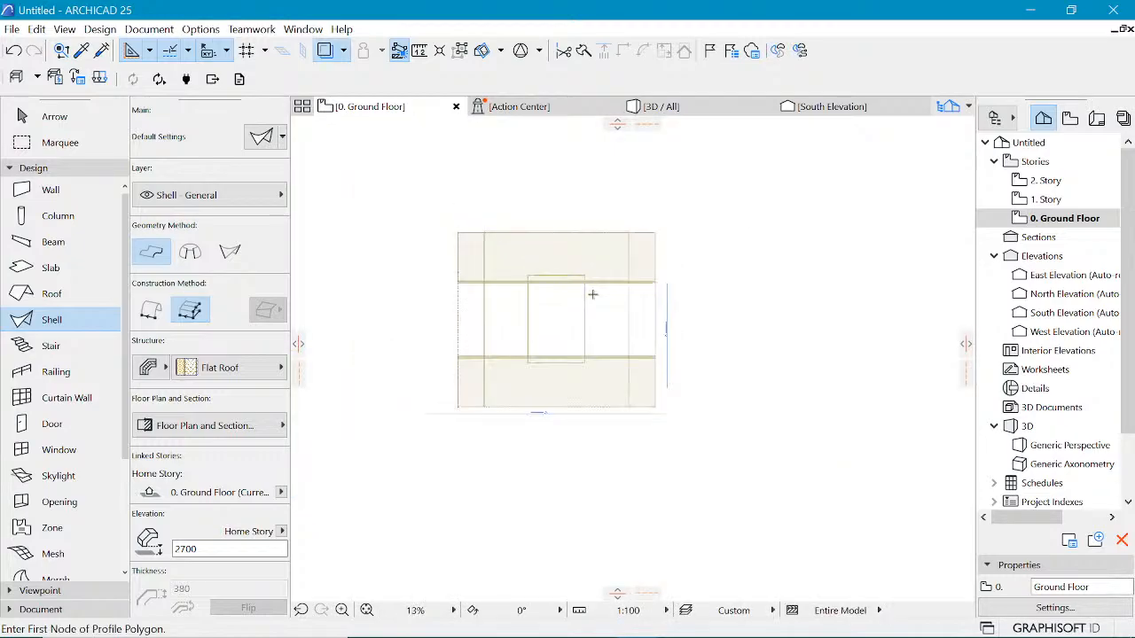
Step: Measure distances between the shell and the building edges in the ground floor plan
key("m")
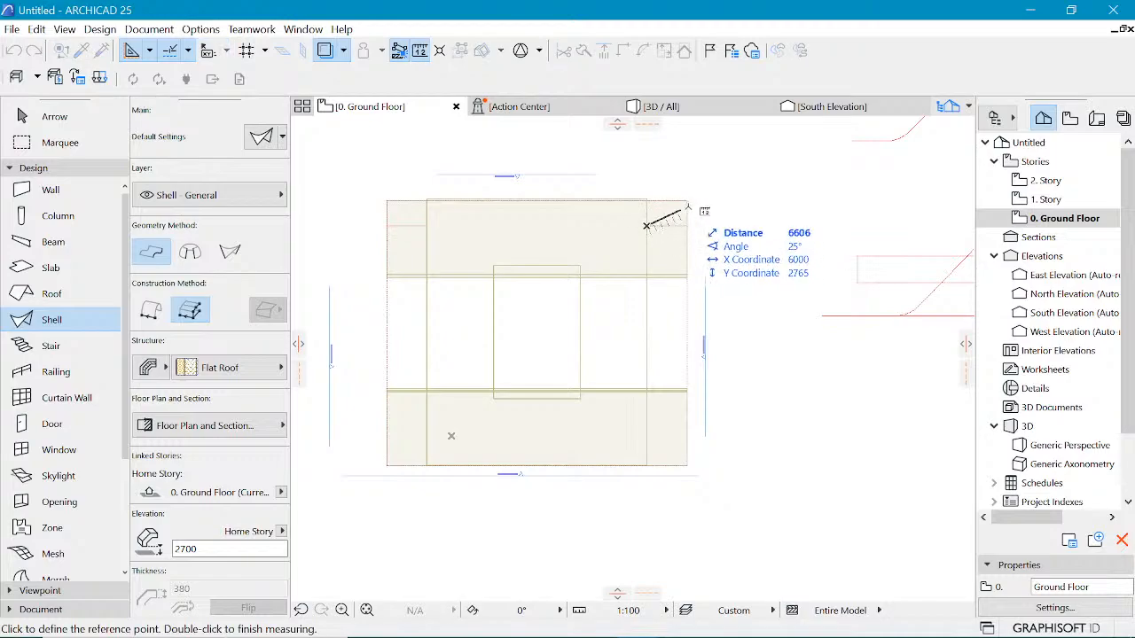
scroll(677, 221, "up", 2)
scroll(676, 222, "up", 2)
left_click(521, 285)
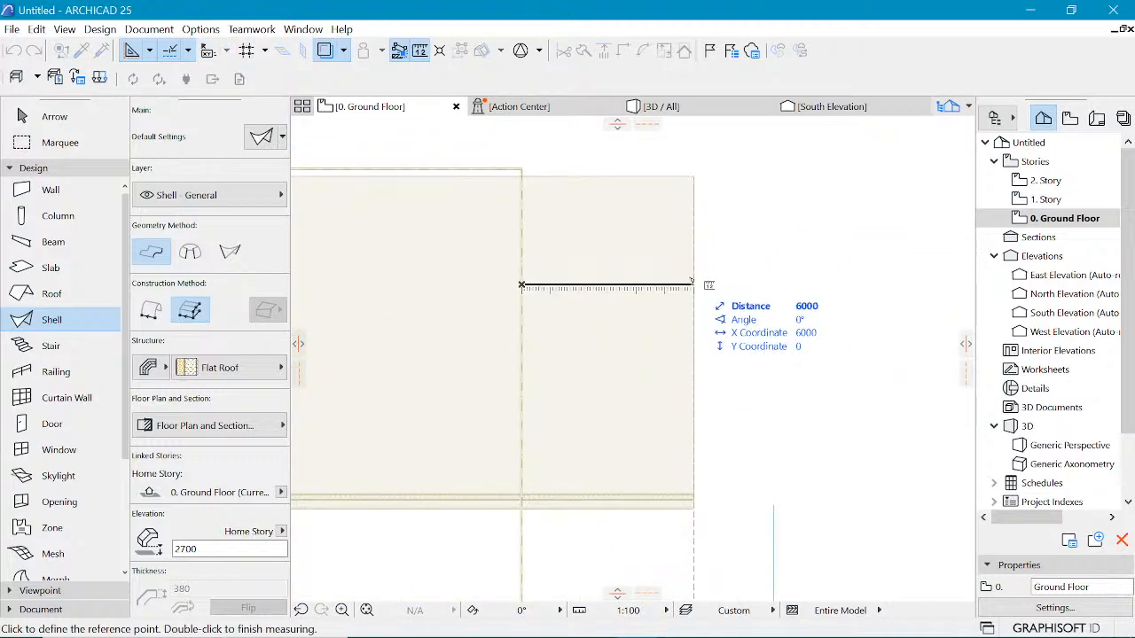
key("Escape")
scroll(771, 275, "down", 4)
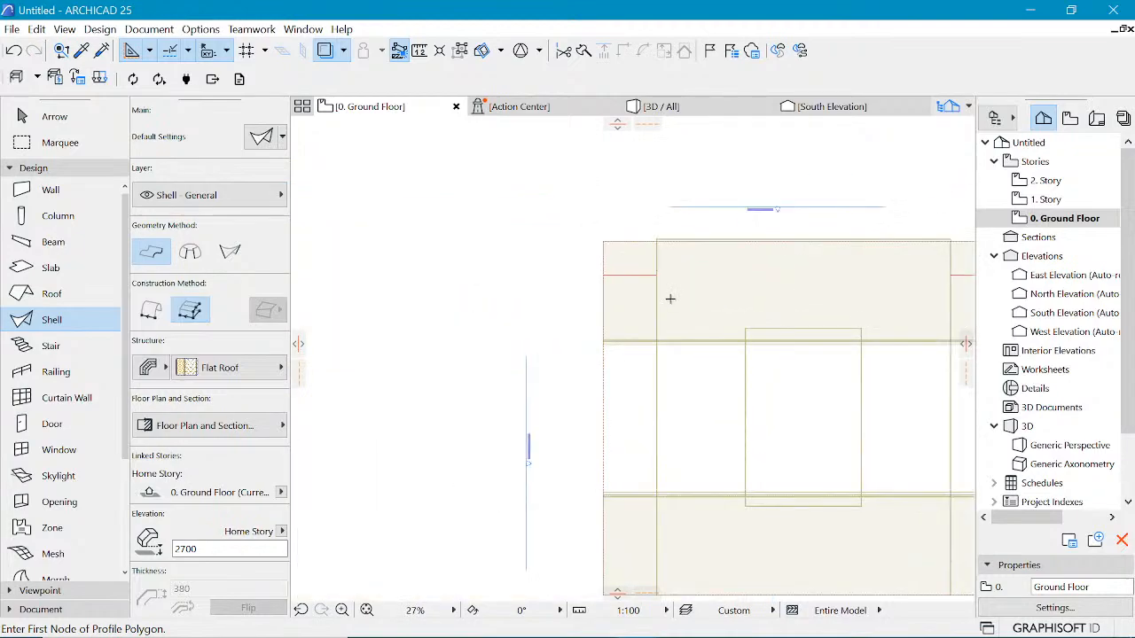
scroll(669, 299, "up", 2)
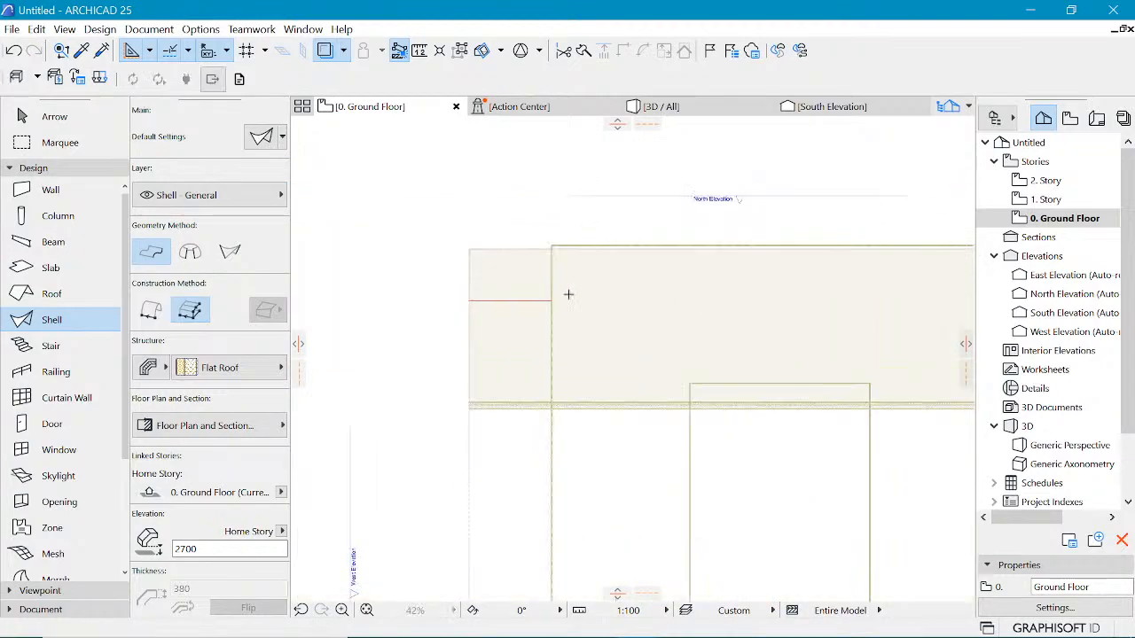
key("m")
left_click(551, 301)
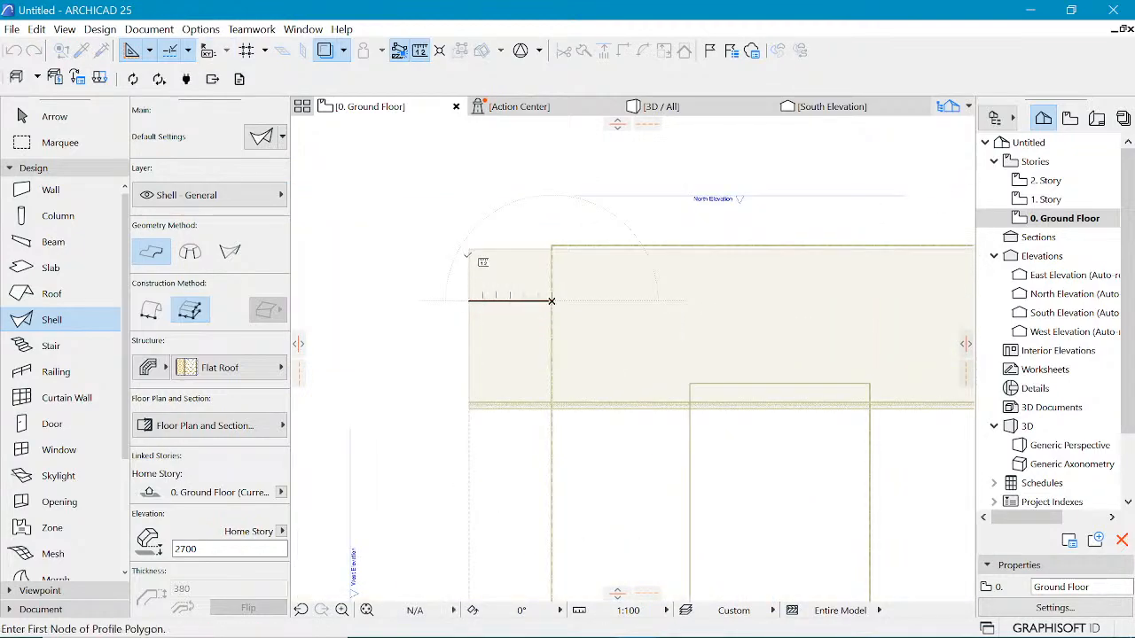
key("Escape")
scroll(464, 289, "down", 5)
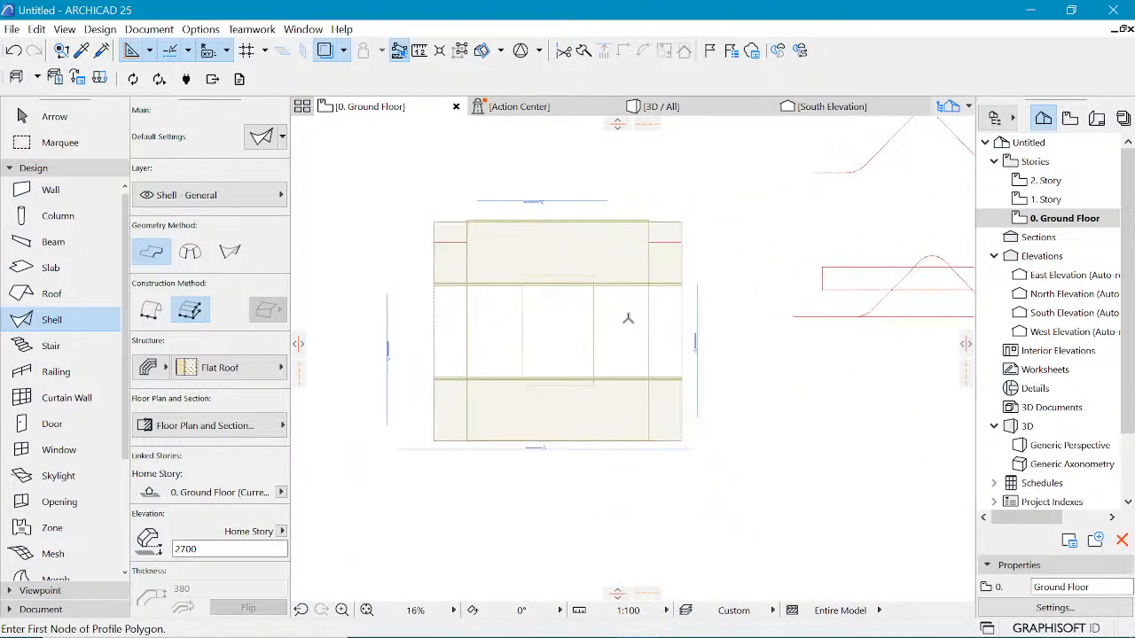
scroll(628, 318, "up", 1)
Step: Inspect the shell roof over the trusses from several angles in the 3D view
left_click(693, 110)
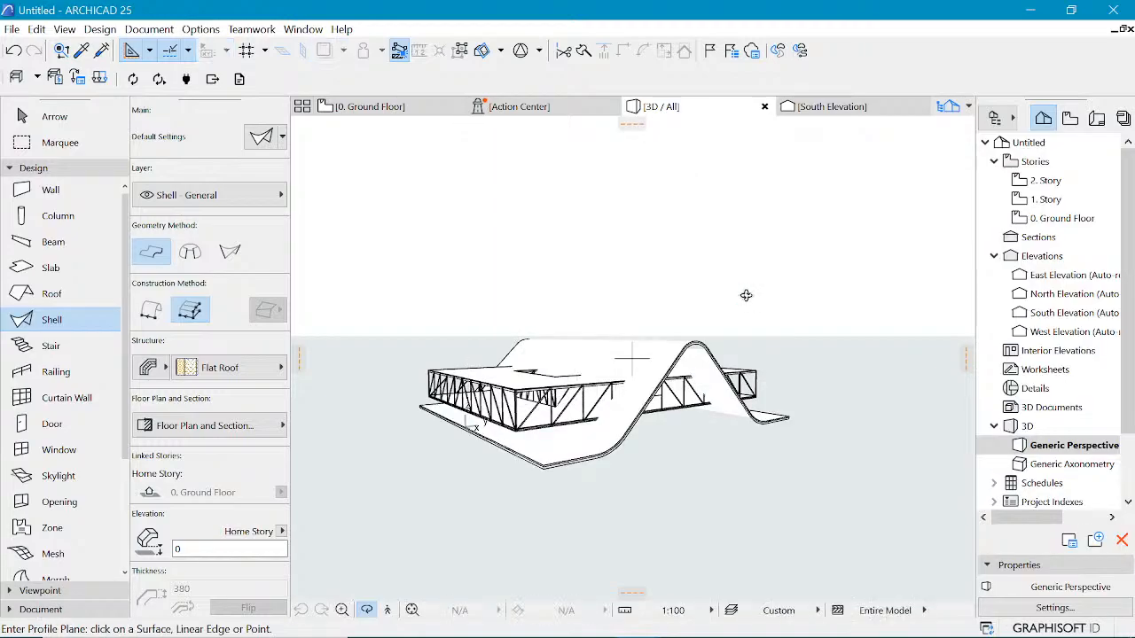
scroll(744, 297, "up", 4)
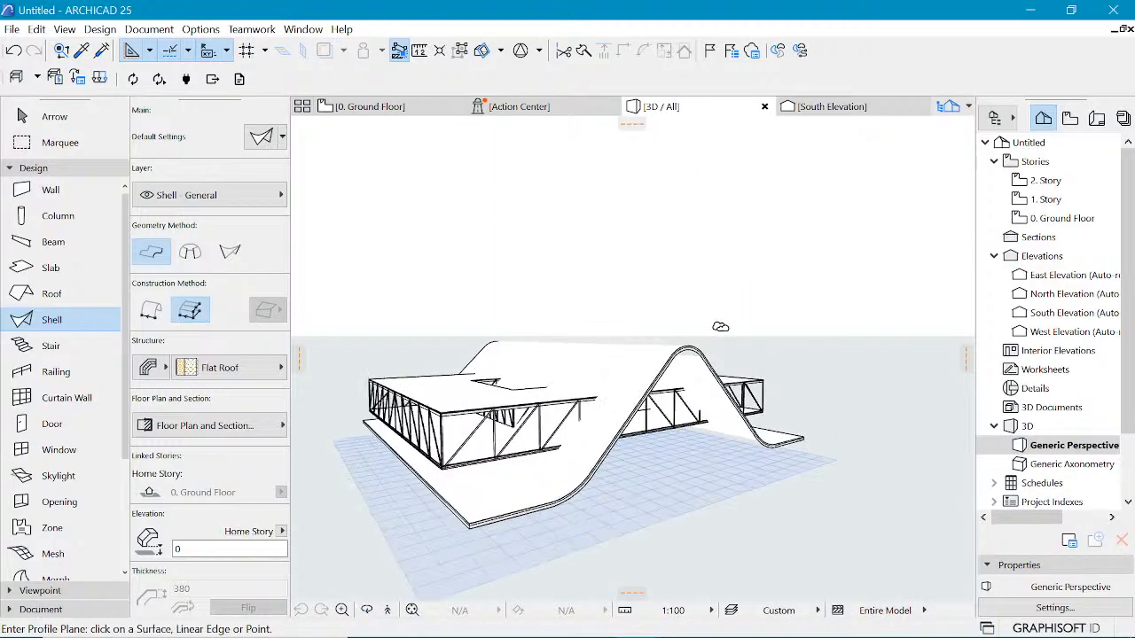
middle_click_drag(635, 289, 550, 302, "shift")
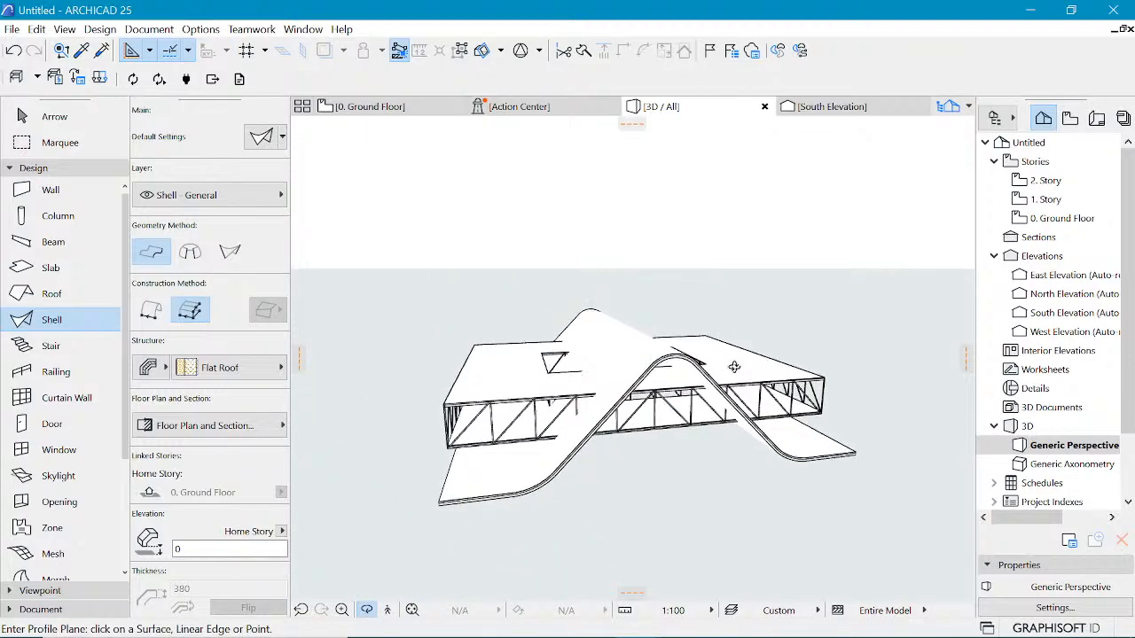
middle_click_drag(744, 368, 484, 457, "shift")
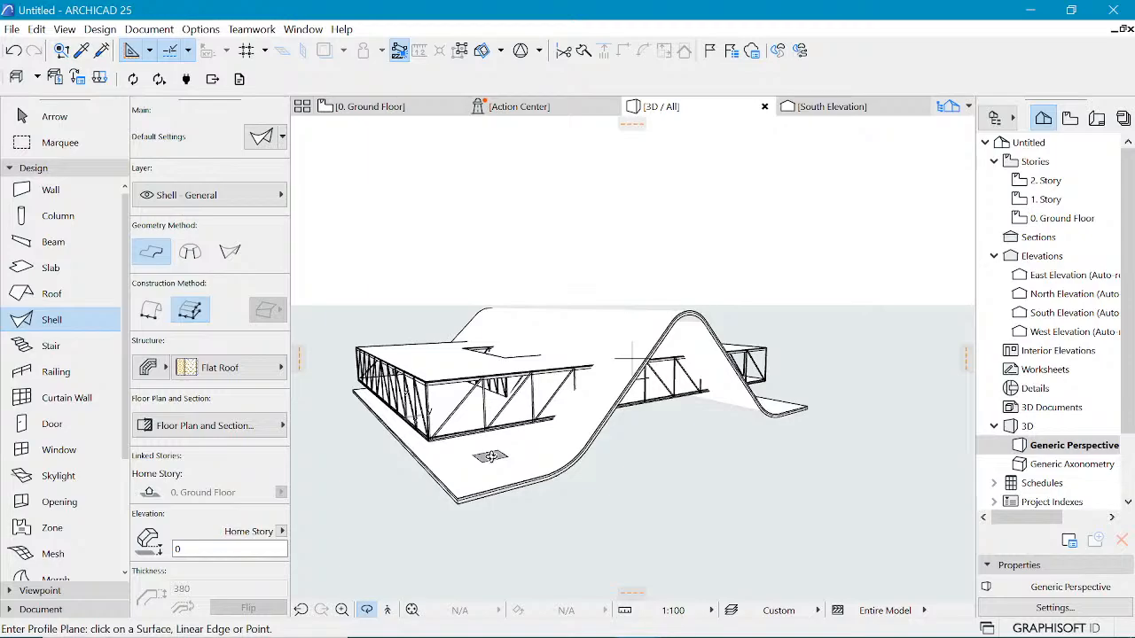
mouse_move(605, 398)
middle_mouse_down("shift")
mouse_move(654, 369)
mouse_move(443, 345)
mouse_move(648, 380)
mouse_move(693, 401)
mouse_move(614, 365)
mouse_move(514, 368)
mouse_move(545, 389)
mouse_move(608, 375)
middle_mouse_up("shift")
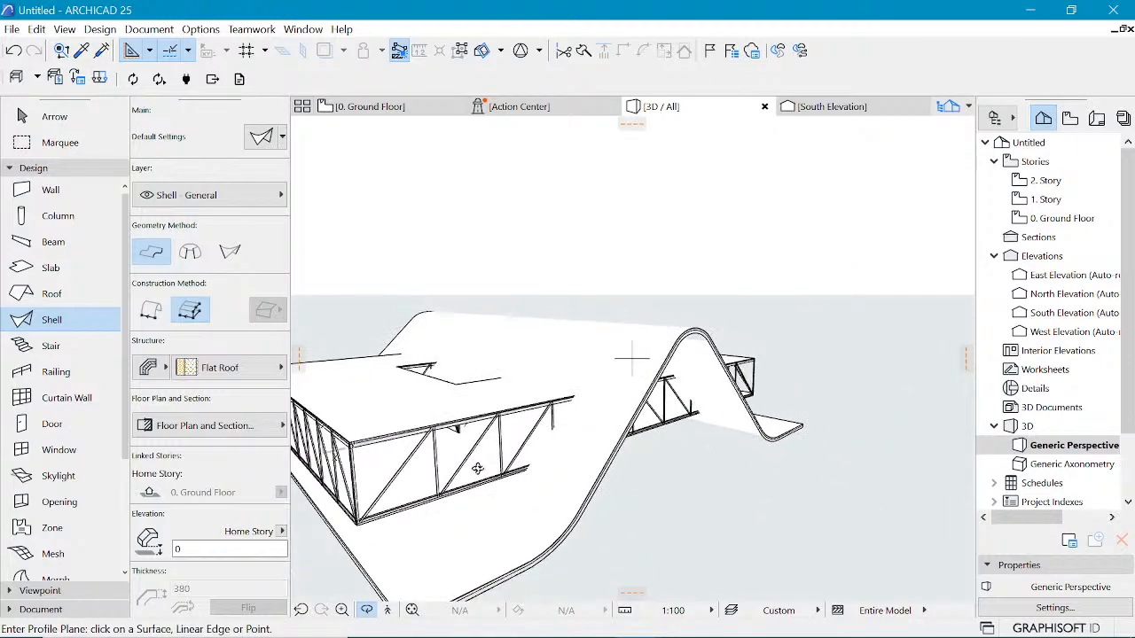
middle_click_drag(788, 380, 664, 366, "shift")
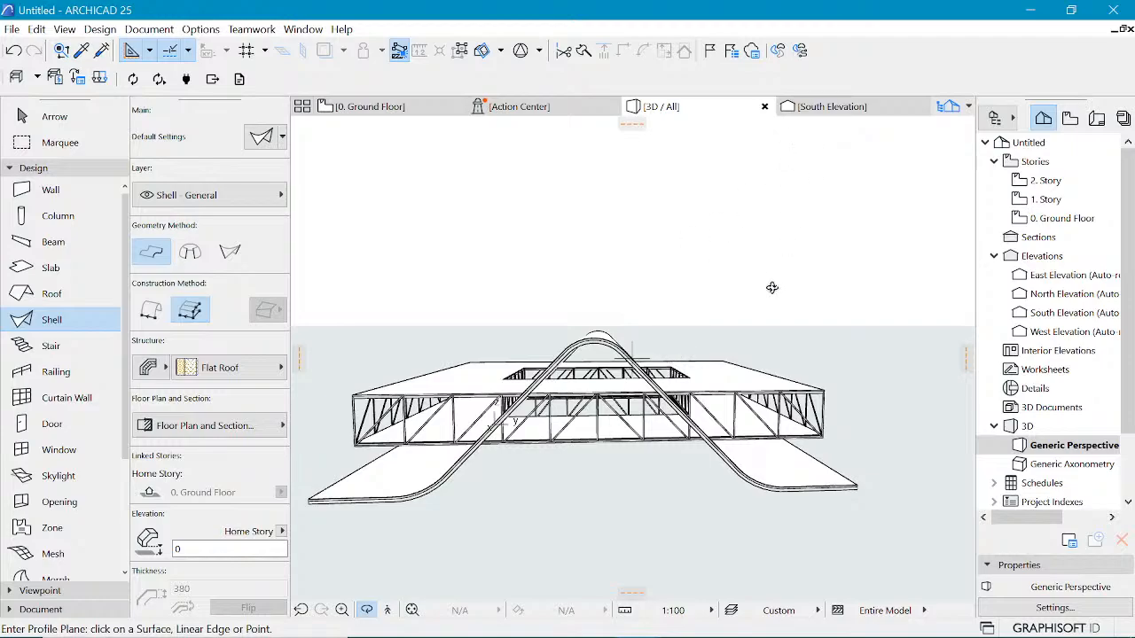
middle_click_drag(488, 339, 654, 354, "shift")
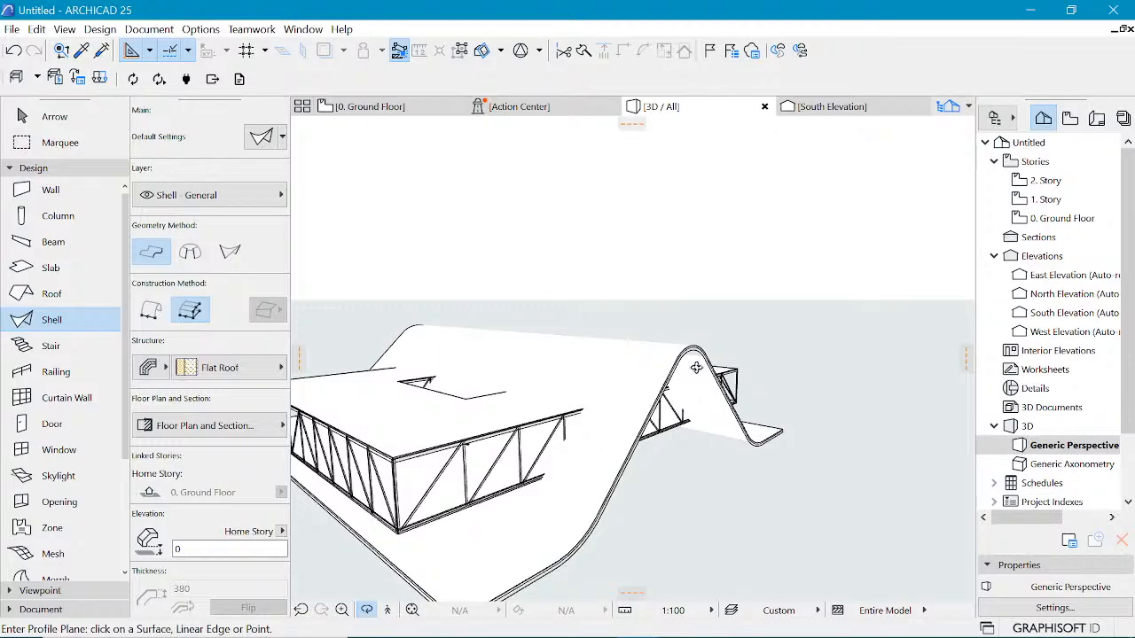
Step: Try to create a hole in the shell roof
left_click(653, 354)
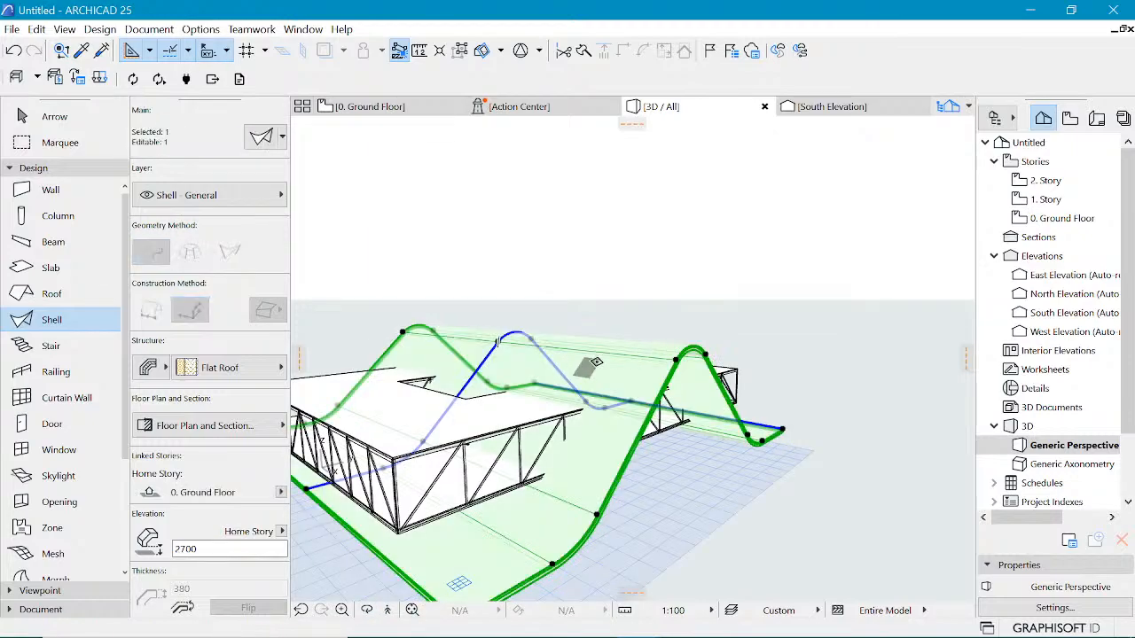
right_click(596, 362)
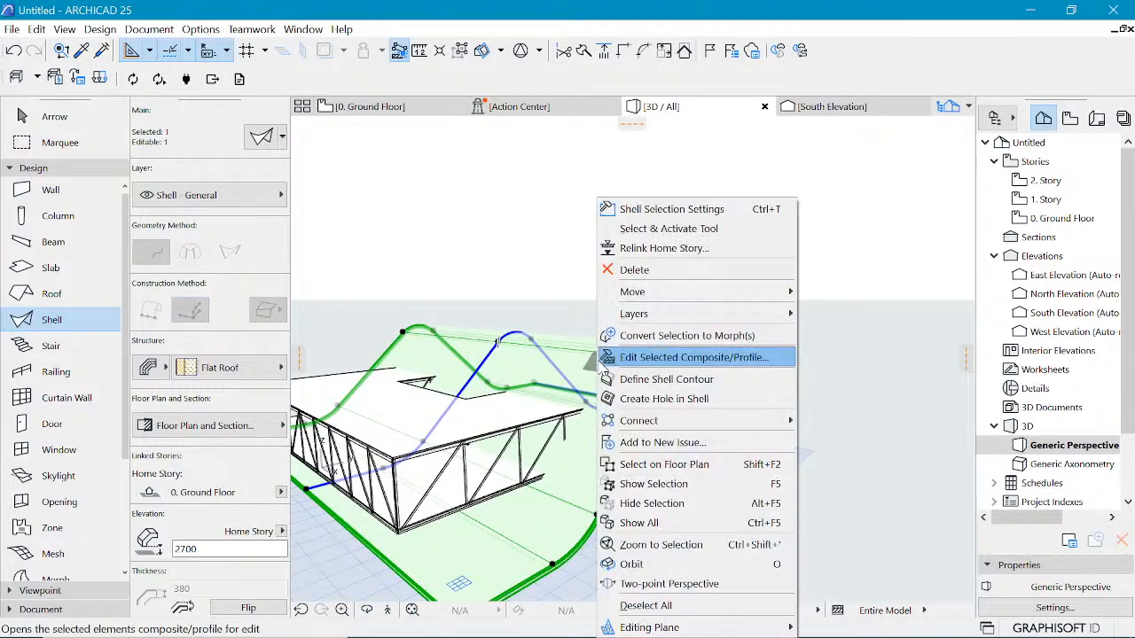
left_click(645, 399)
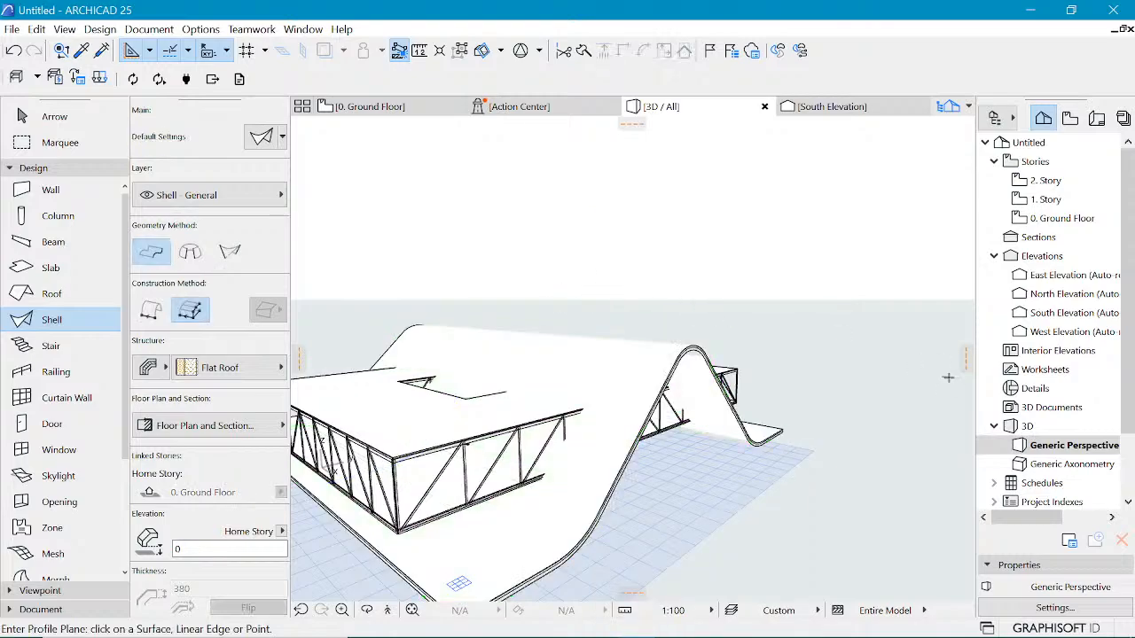
Step: Compare the 3D model with the reference image in the Photos app
scroll(948, 378, "down", 2)
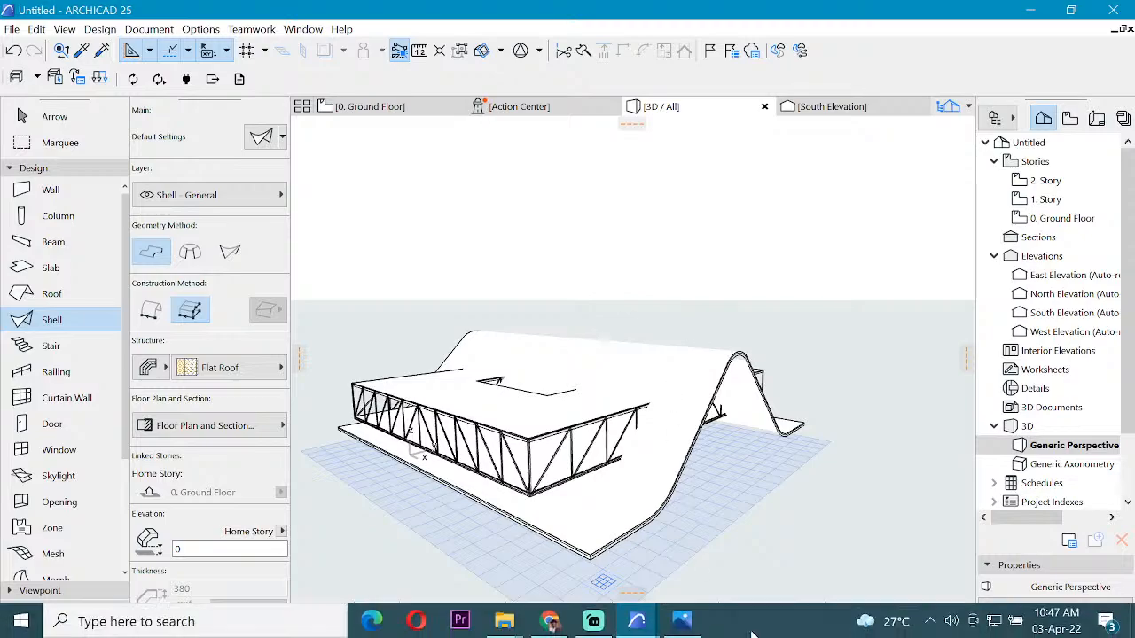
left_click(684, 623)
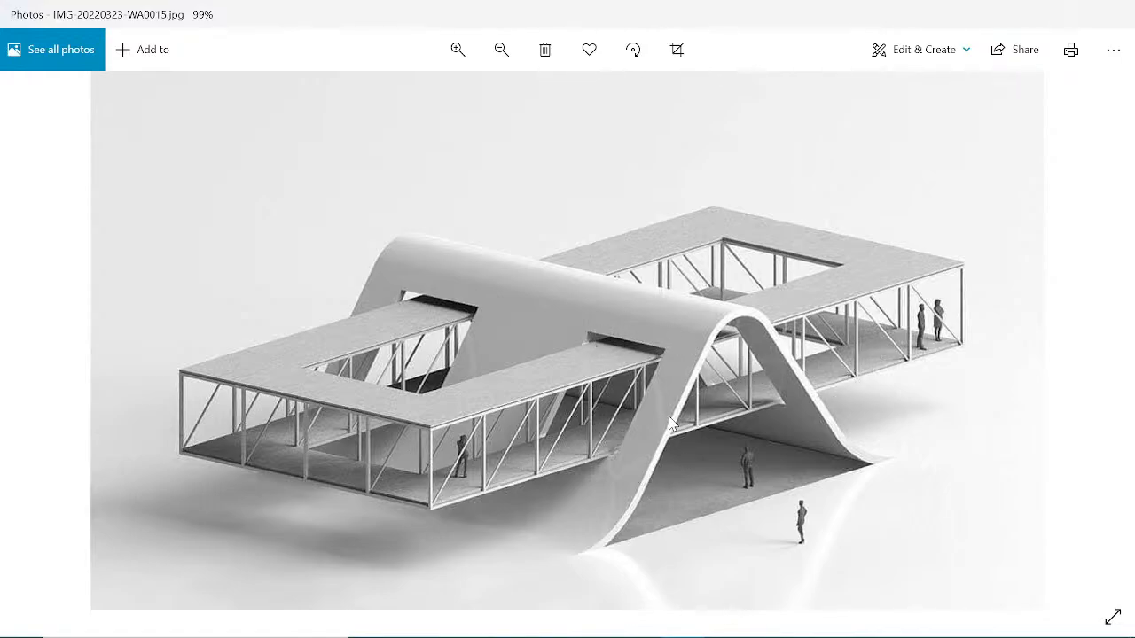
left_click(1040, 25)
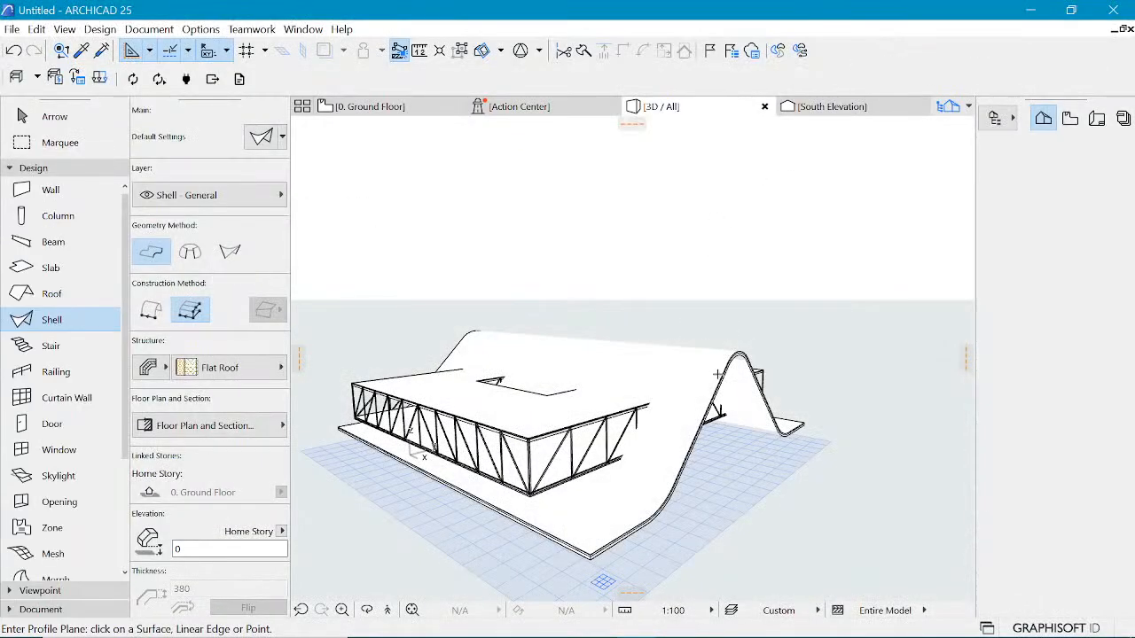
left_click(716, 359, "shift")
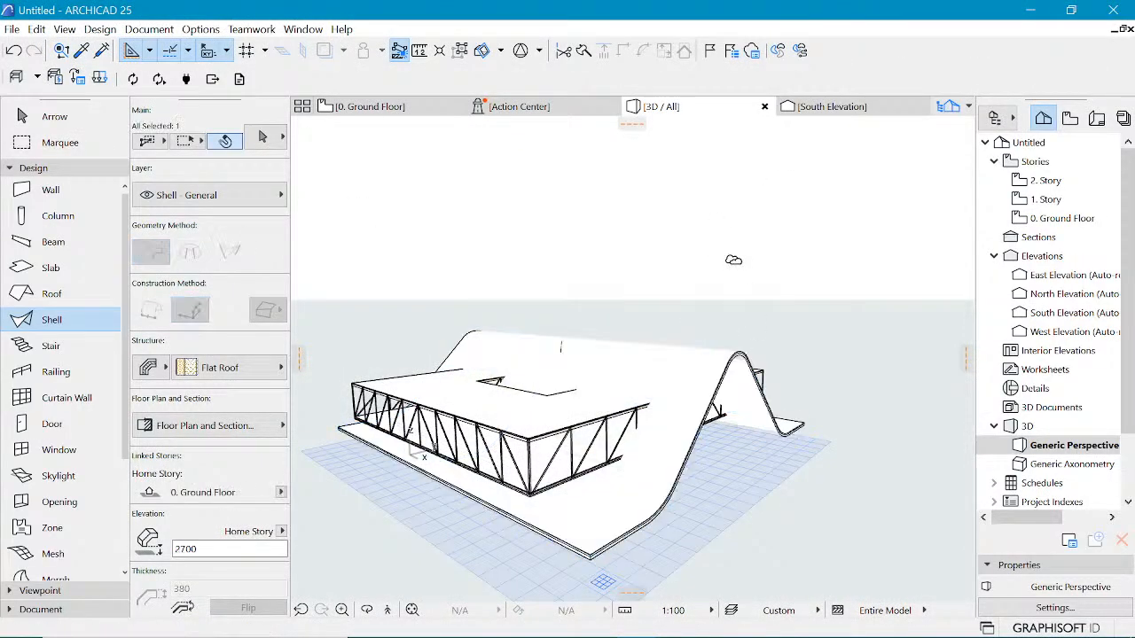
right_click(693, 359)
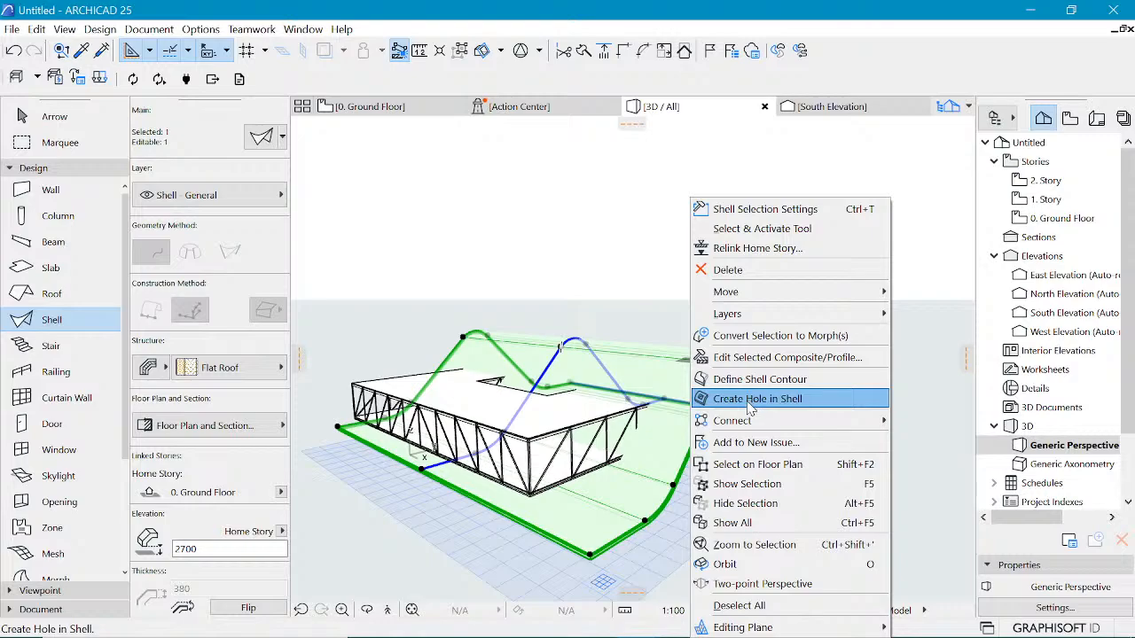
left_click(555, 265)
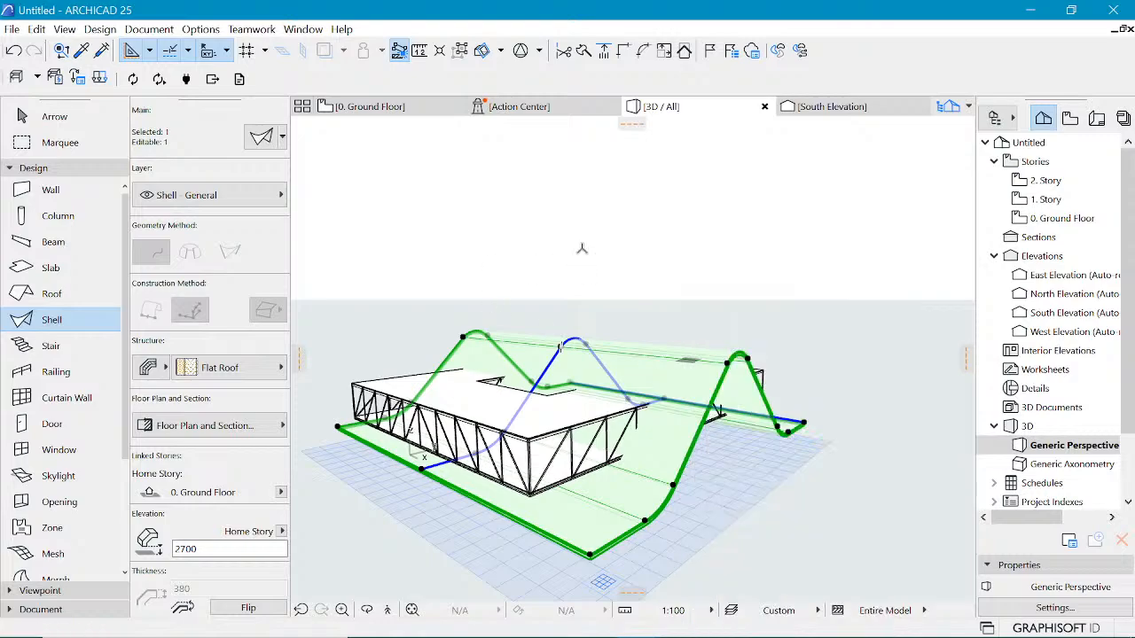
key("Escape")
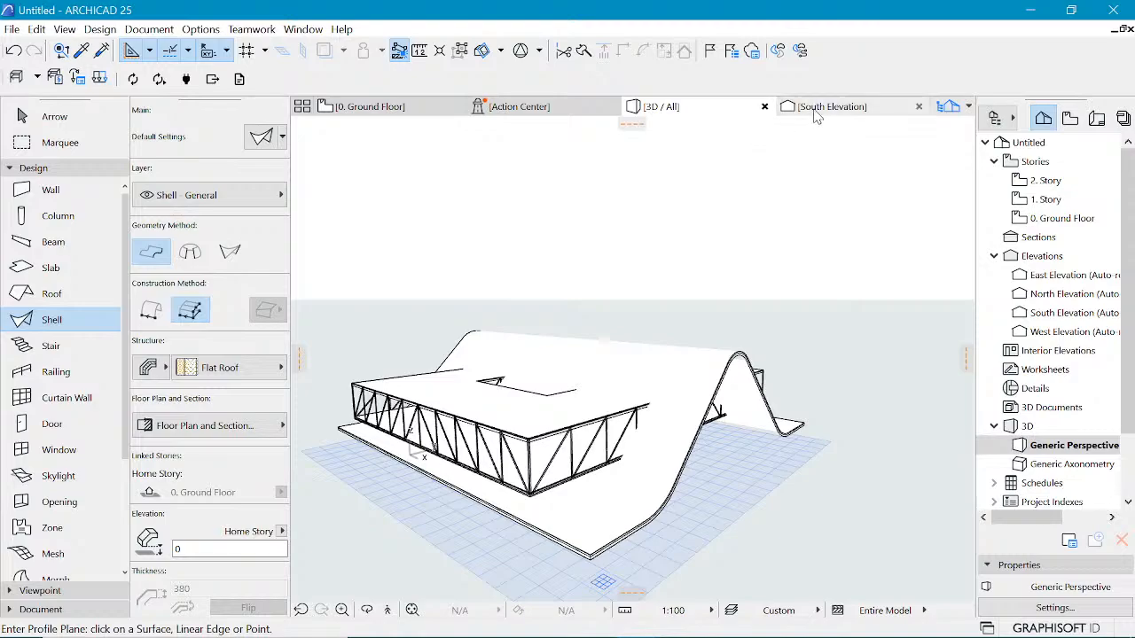
Step: In the South Elevation, draw a rectangle polyline about 10129 × 6935 mm from the truss's lower right corner
left_click(816, 117)
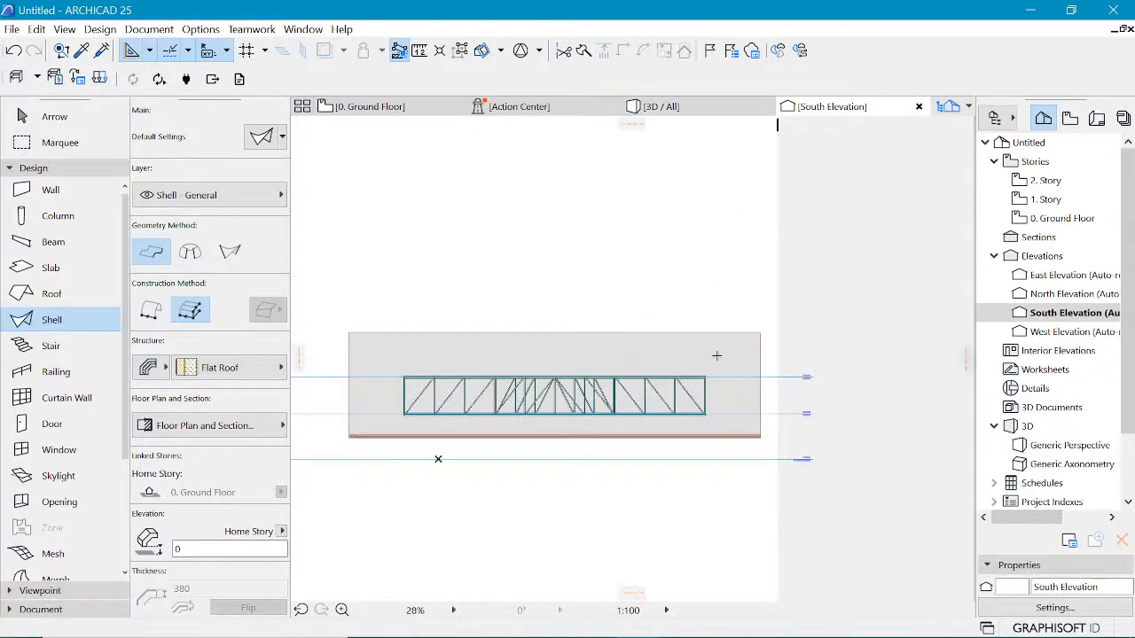
scroll(703, 357, "up", 3)
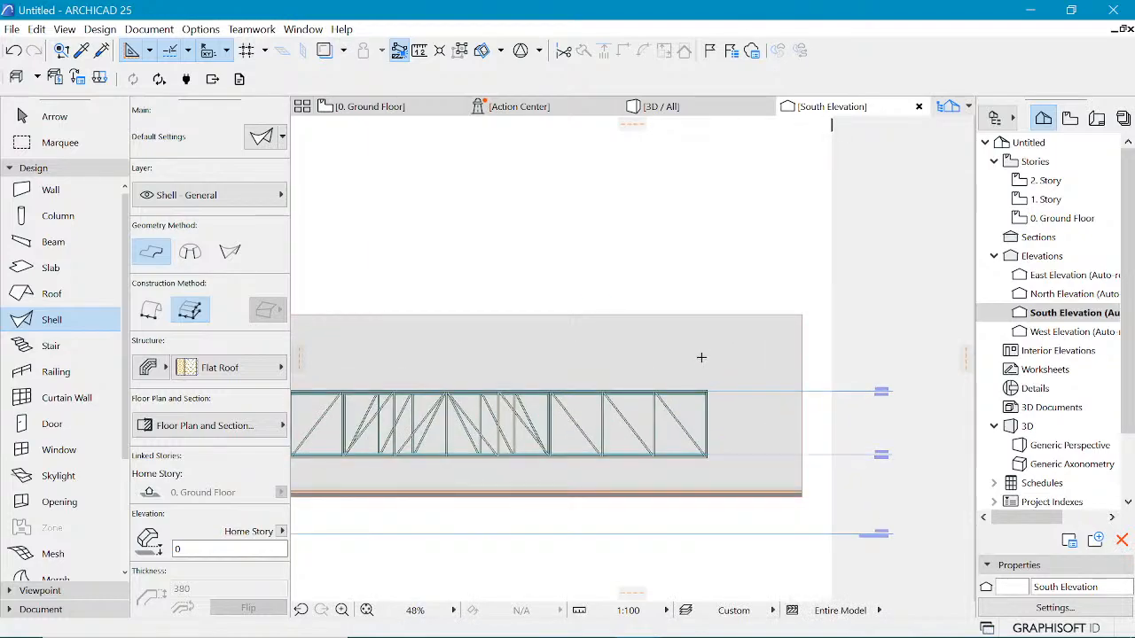
scroll(702, 357, "up", 1)
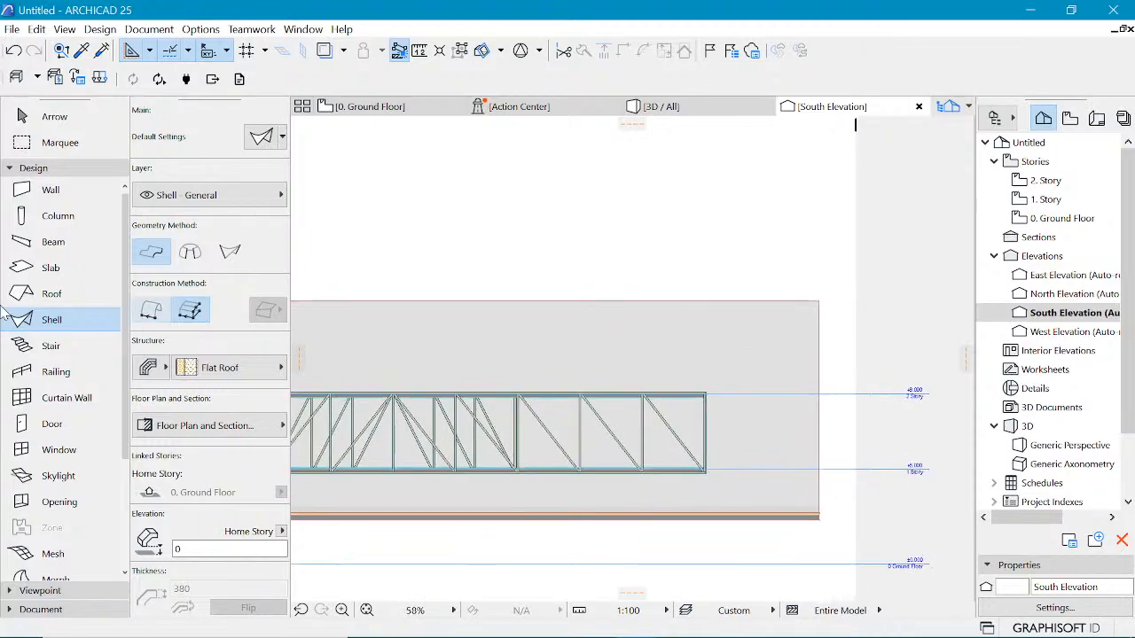
left_click(54, 172)
left_click(41, 205)
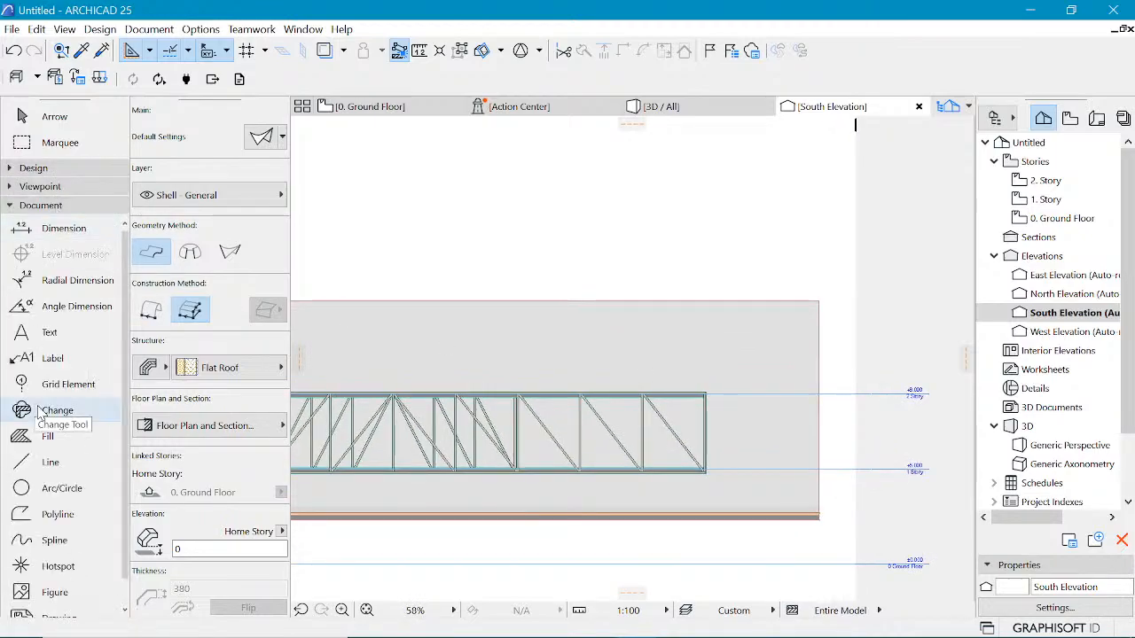
left_click(36, 515)
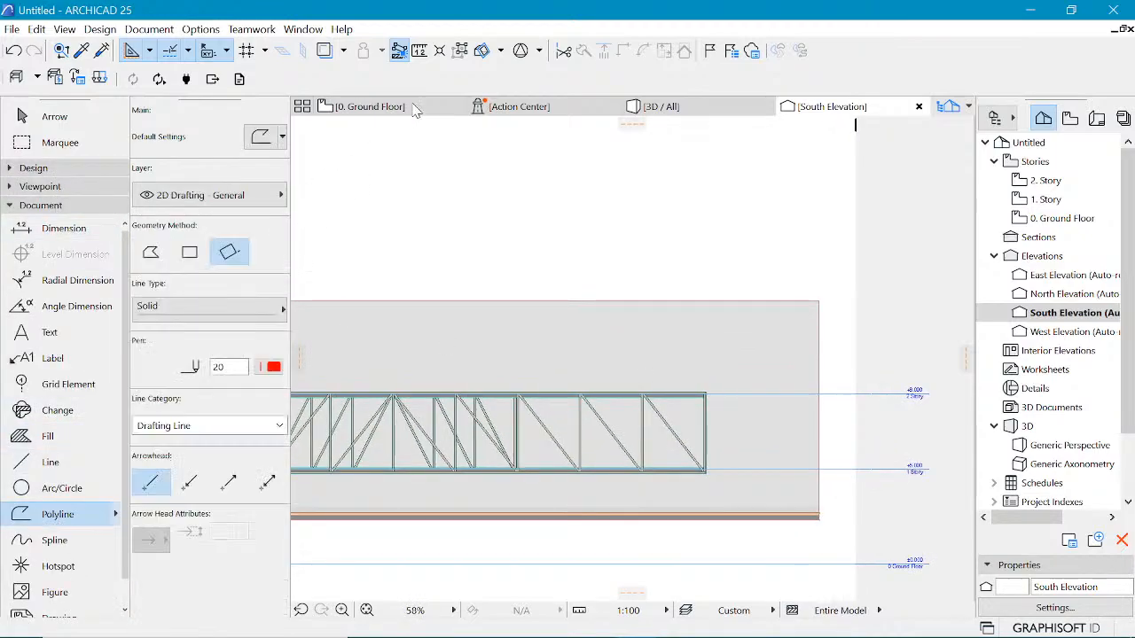
left_click(198, 255)
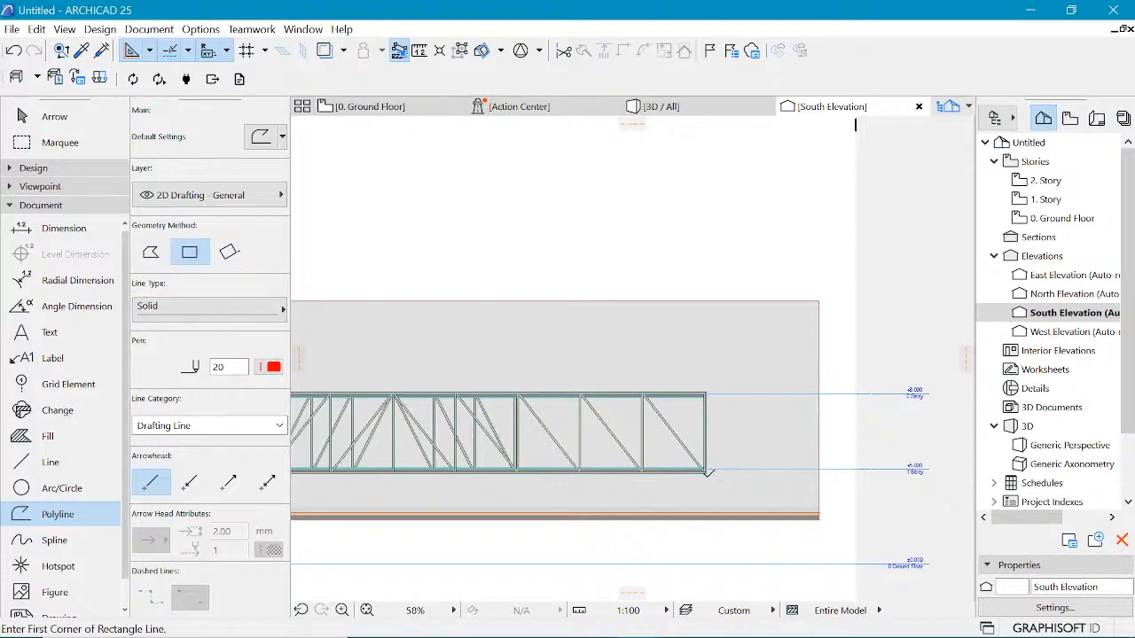
left_click(707, 472)
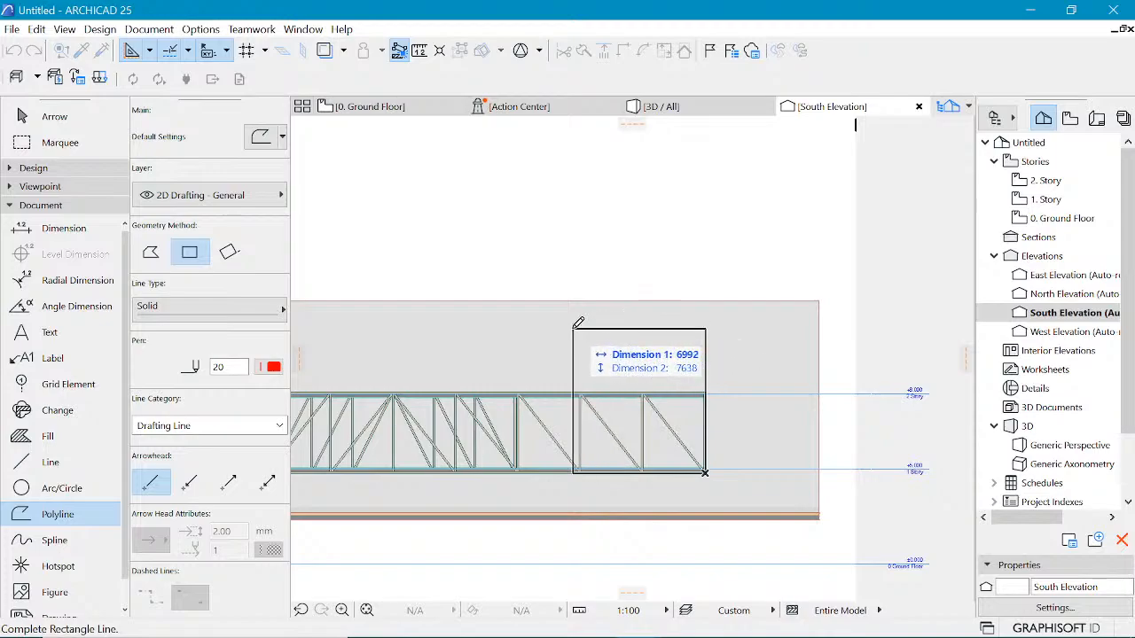
left_click(516, 342)
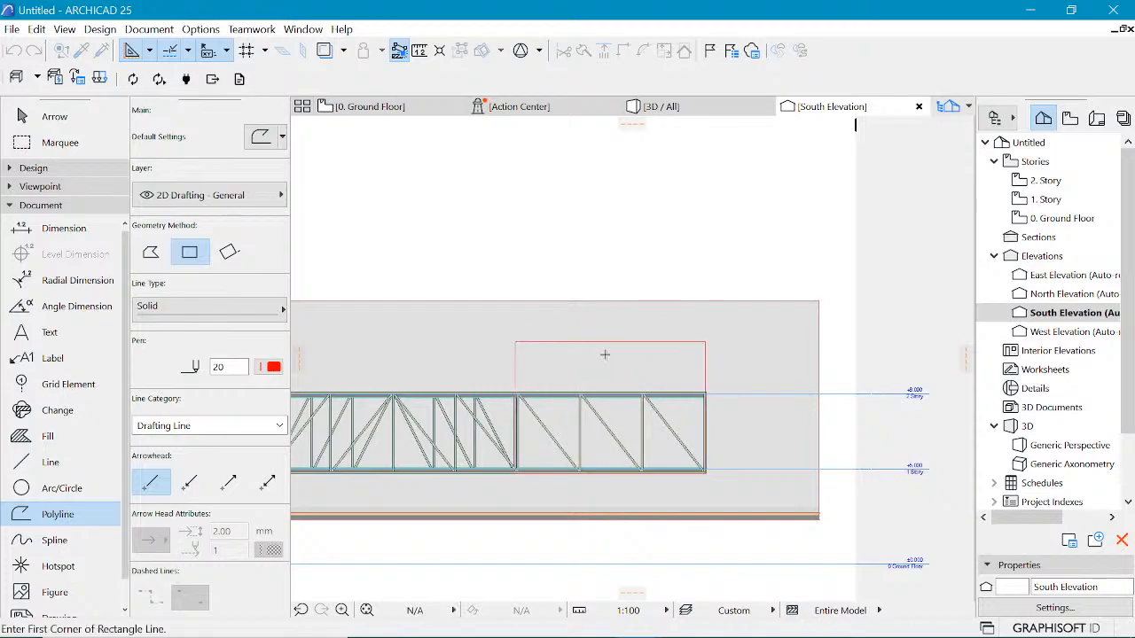
Step: Offset the rectangle's top edge down to the top of the truss
scroll(572, 305, "down", 2)
scroll(597, 333, "up", 2)
left_click(622, 316, "shift")
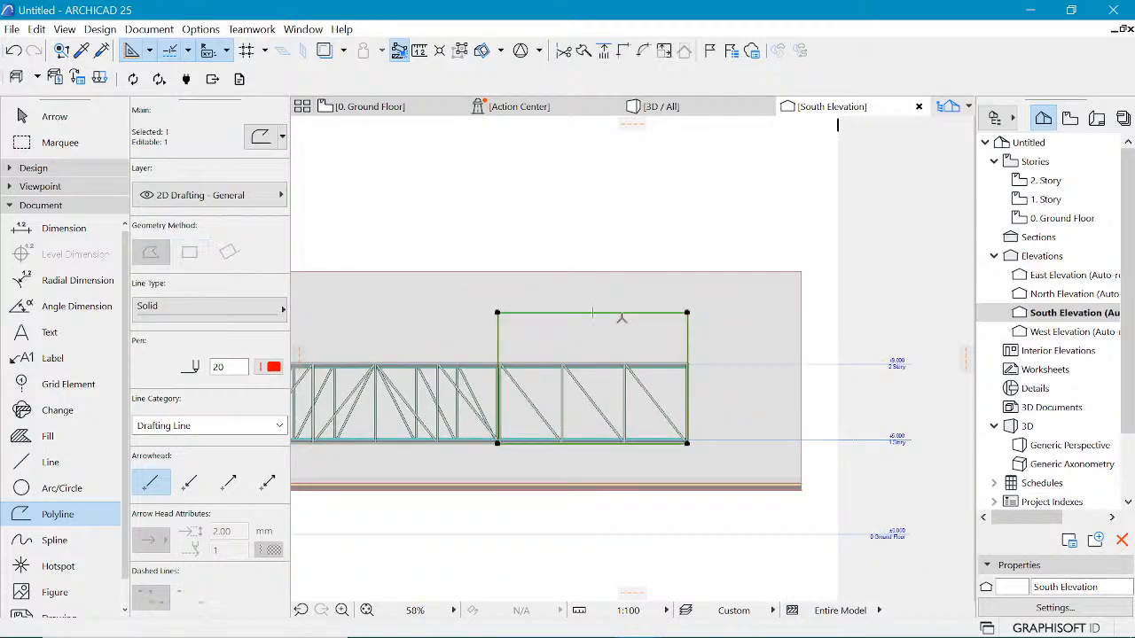
left_click(621, 317)
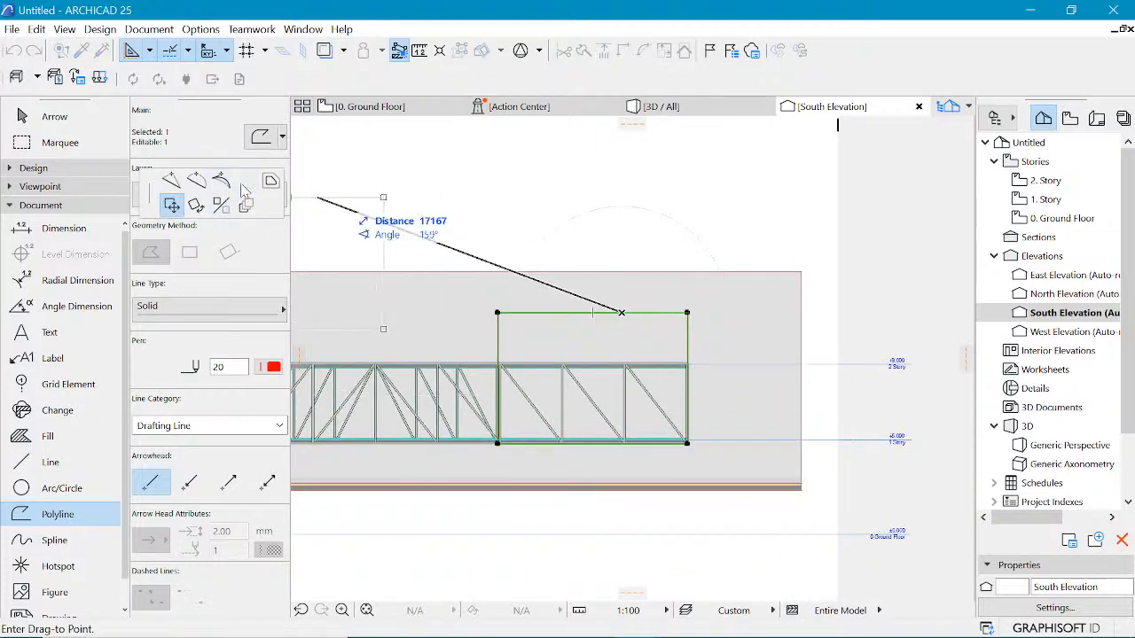
left_click(245, 183)
left_click(700, 348)
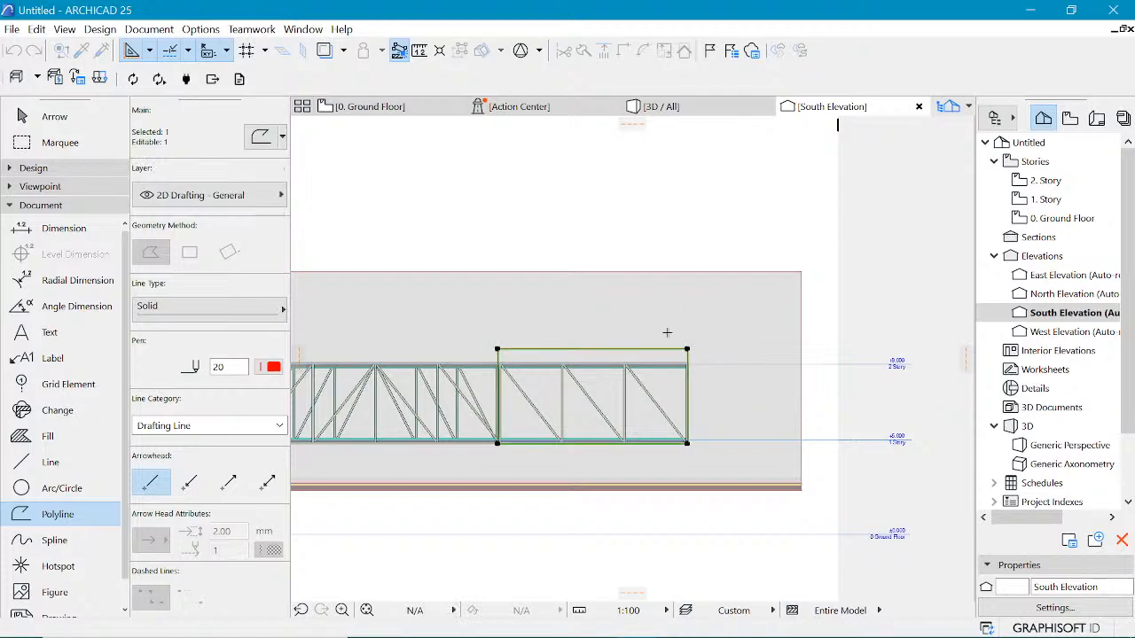
Step: Switch to the reference image in the Photos app
left_click(682, 621)
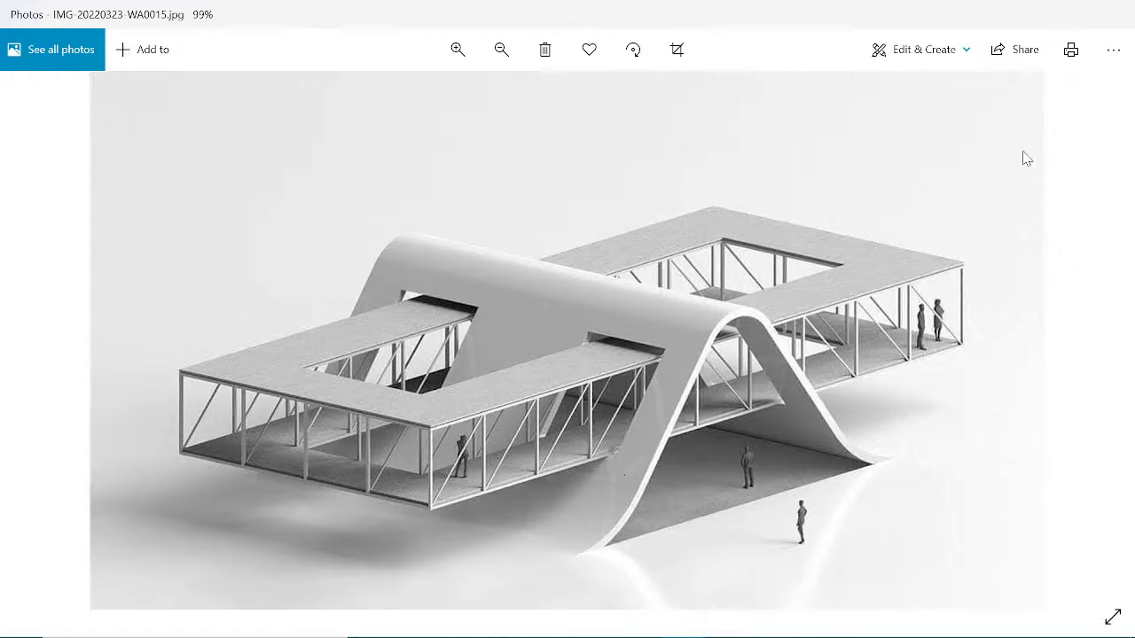
left_click(1032, 13)
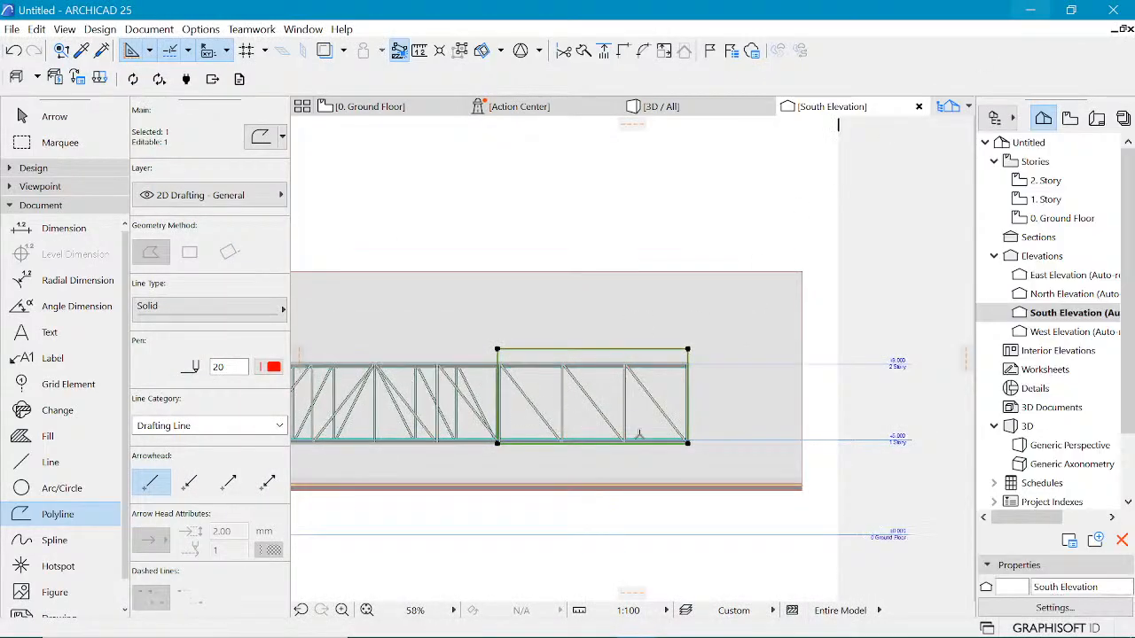
scroll(638, 435, "up", 2)
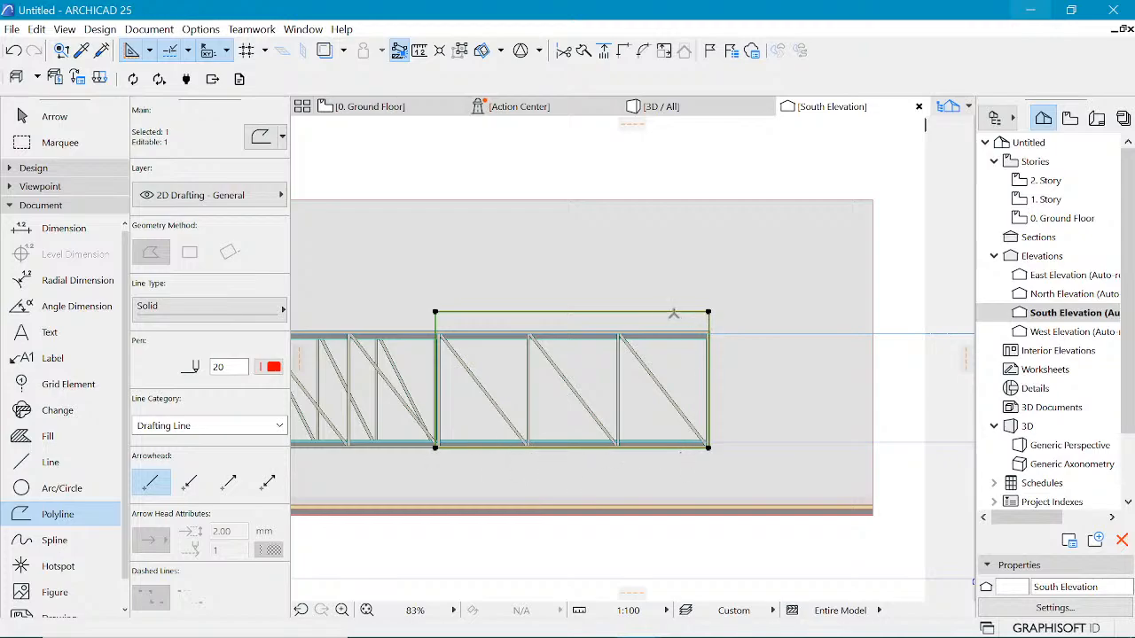
left_click(663, 312)
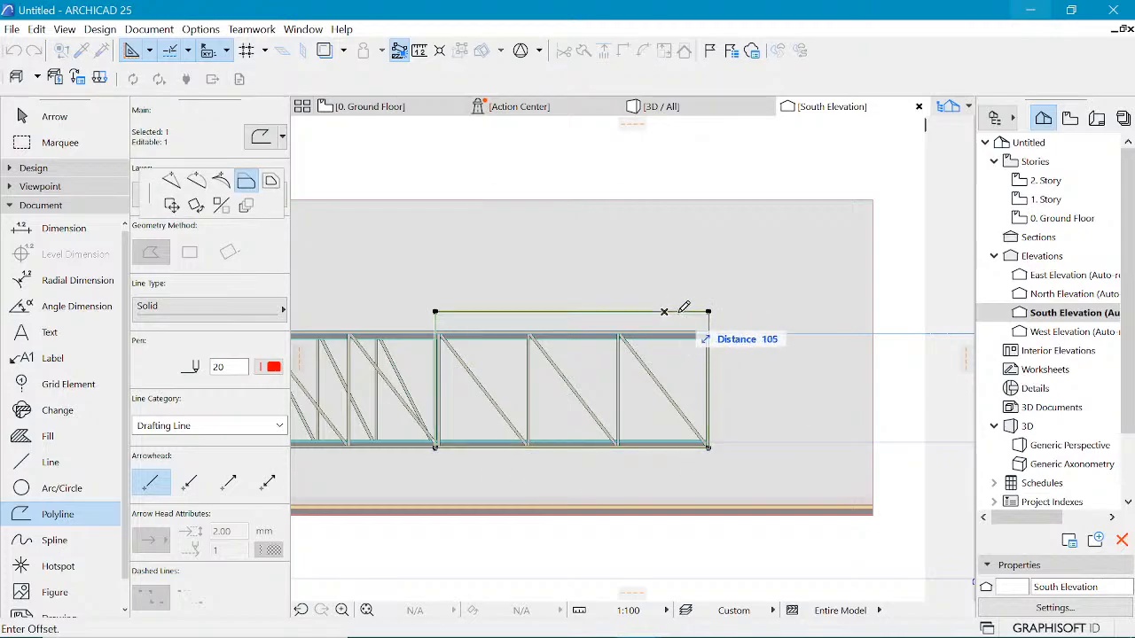
key("Escape")
key("Escape")
scroll(692, 313, "down", 3)
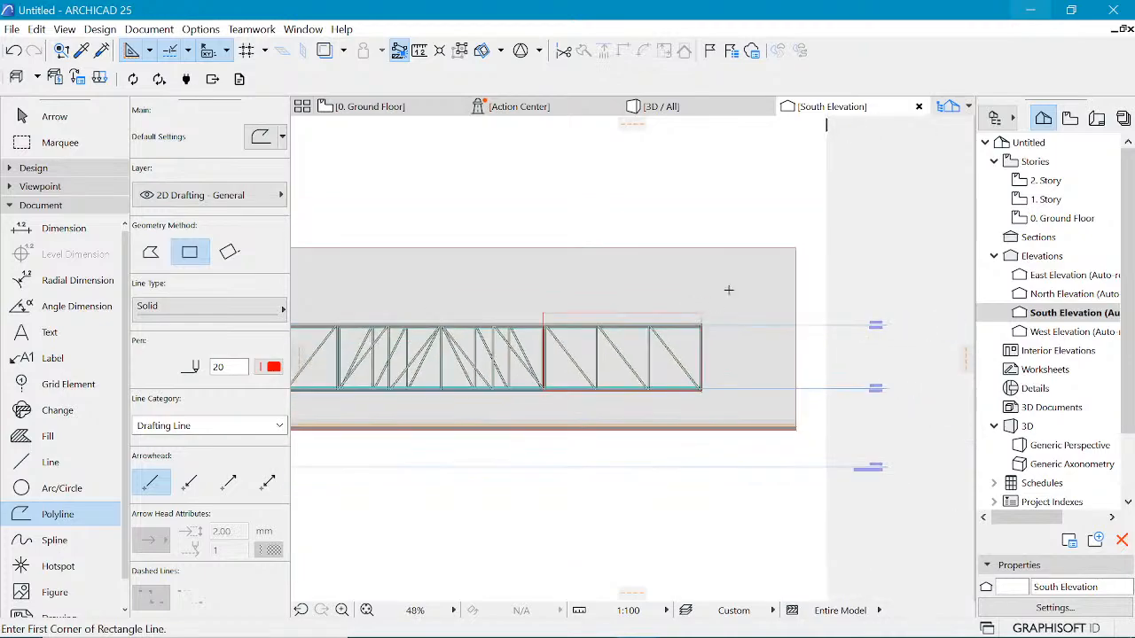
Step: Cut a rectangular hole in the shell following the drafted rectangle beside the truss in the South Elevation
left_click(741, 293, "shift")
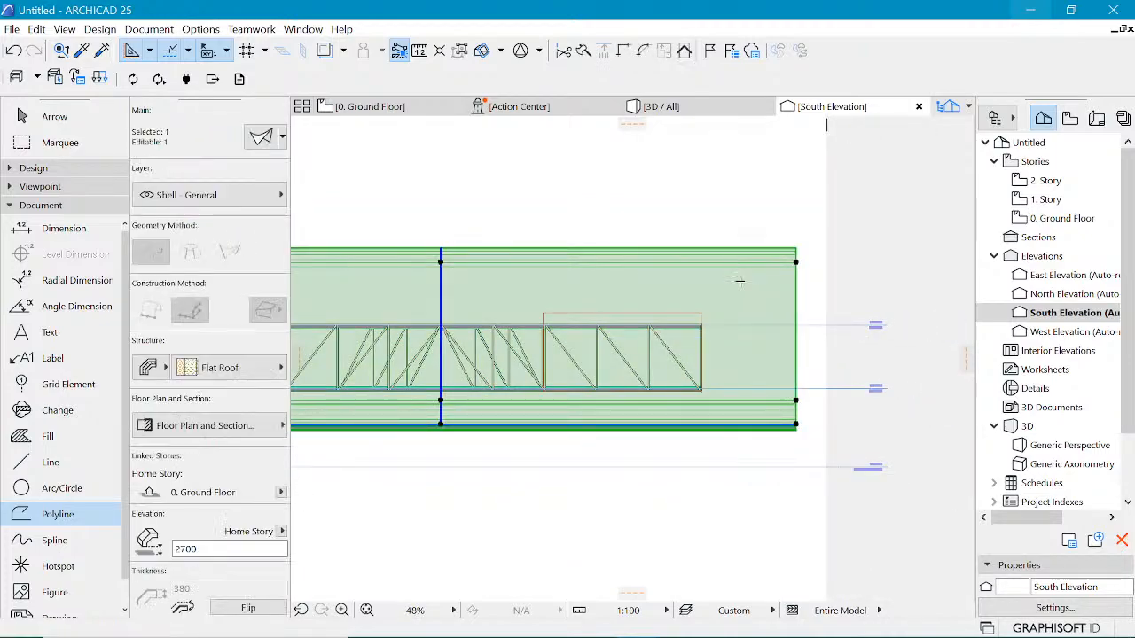
scroll(749, 300, "up", 2)
right_click(751, 298)
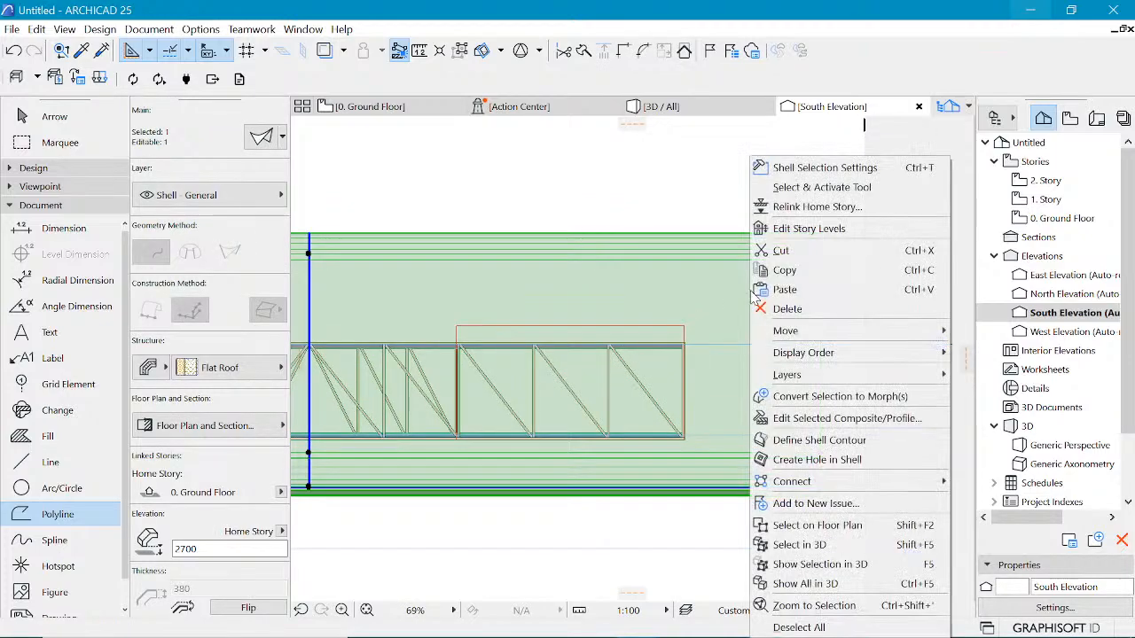
left_click(796, 460)
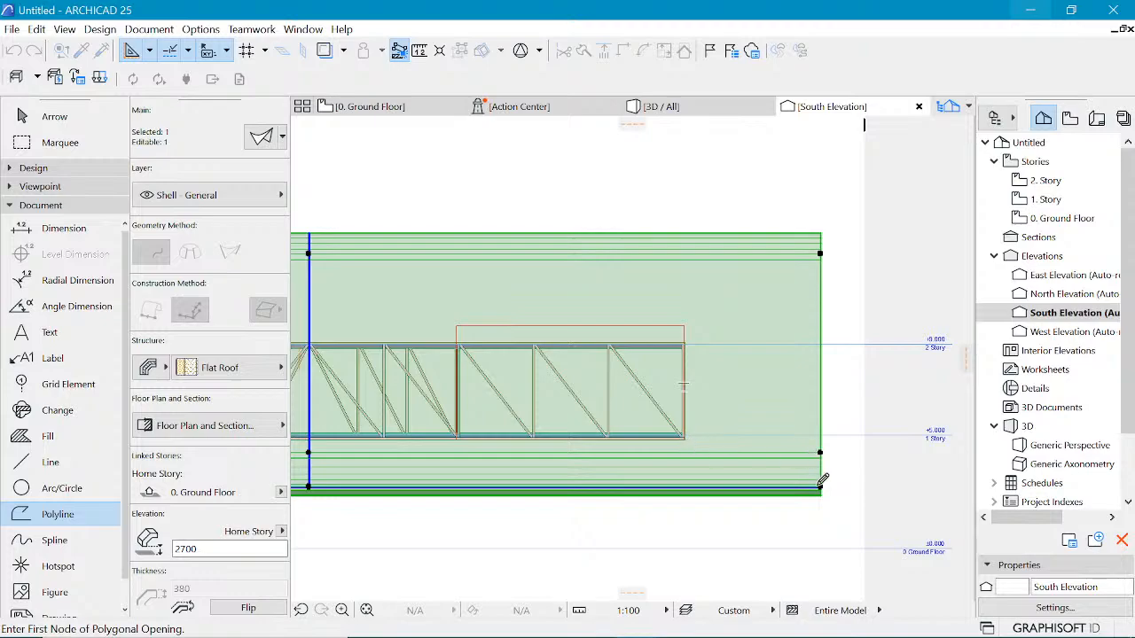
left_click(683, 438)
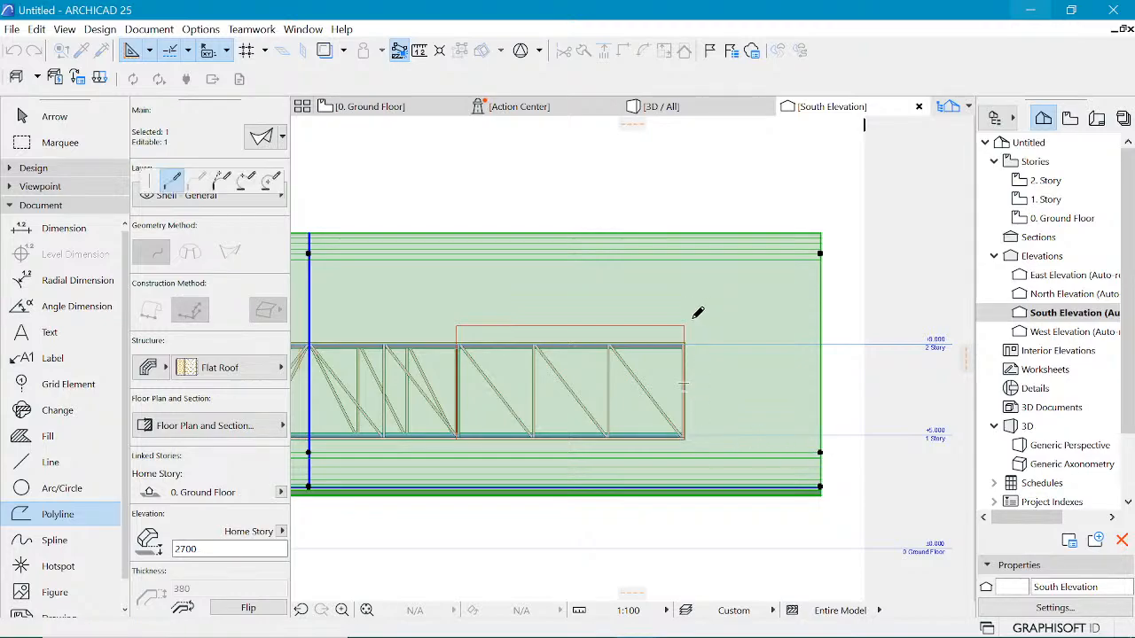
left_click(682, 327)
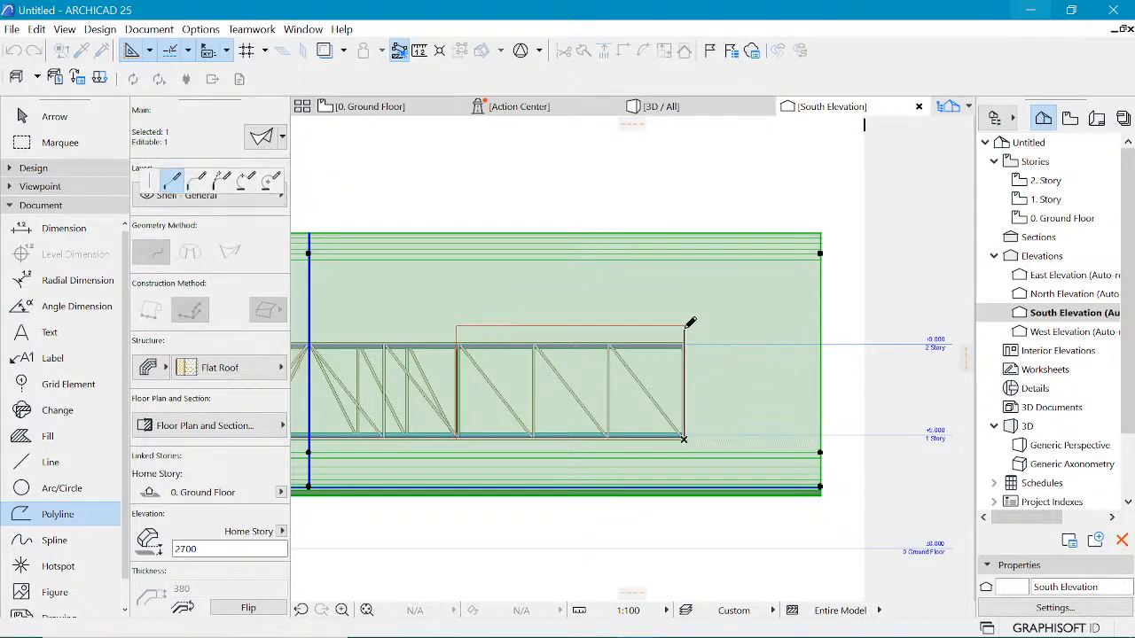
left_click(456, 326)
left_click(456, 438)
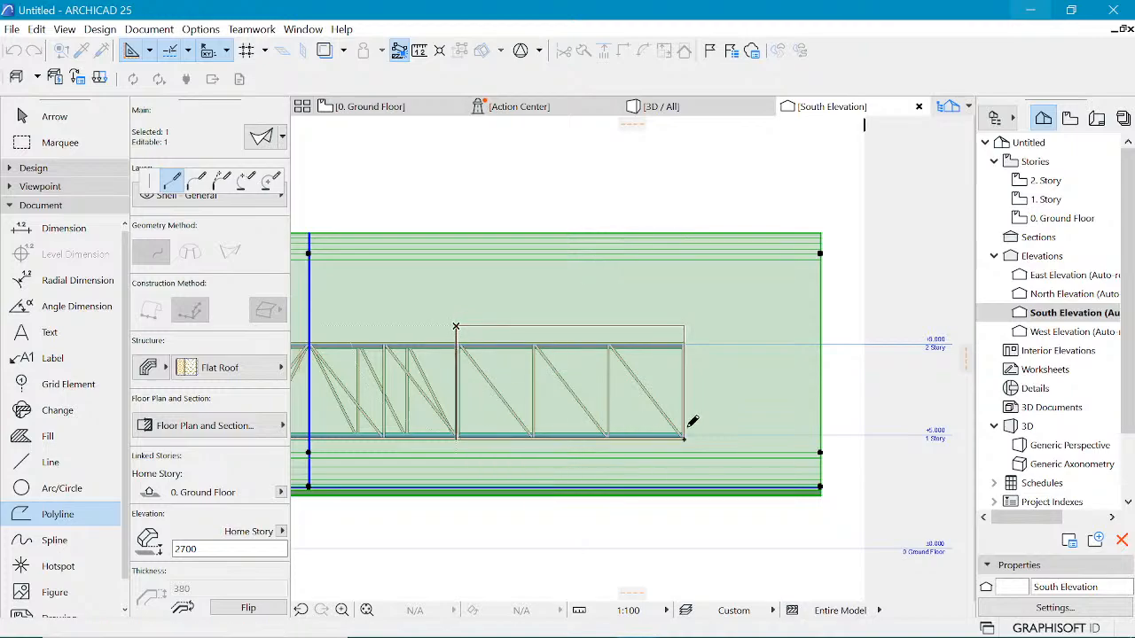
left_click(684, 438)
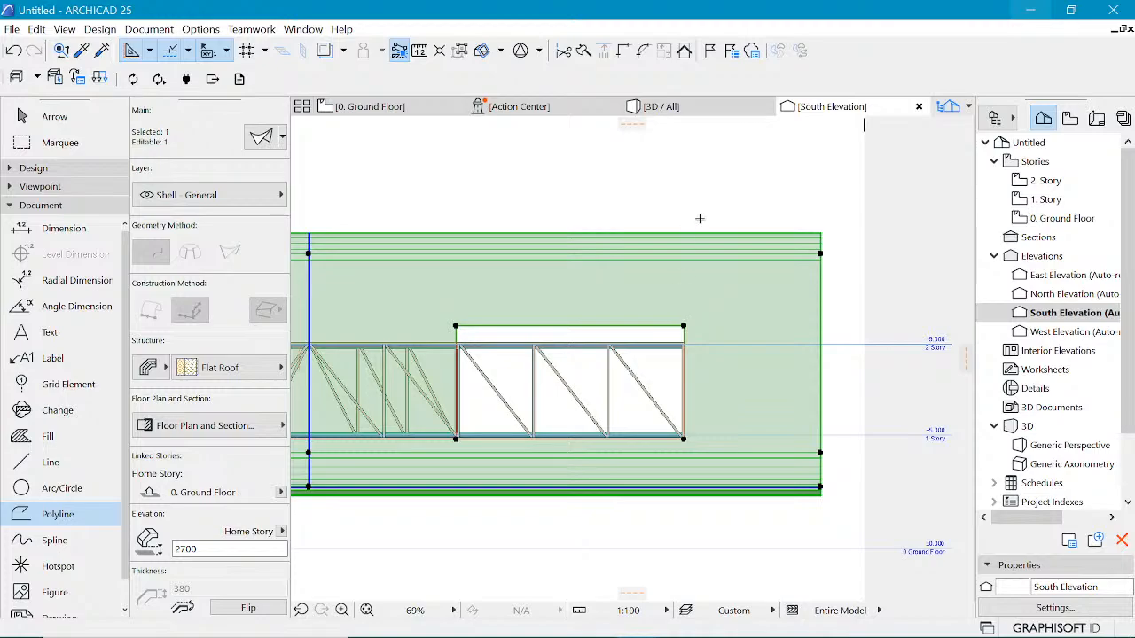
key("Escape")
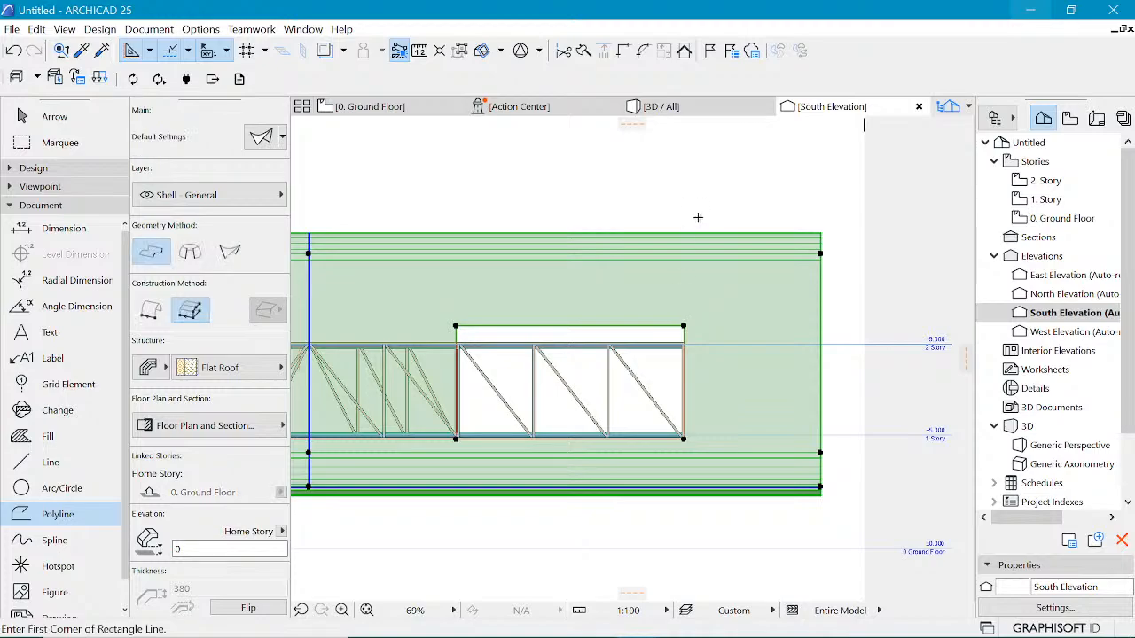
key("Escape")
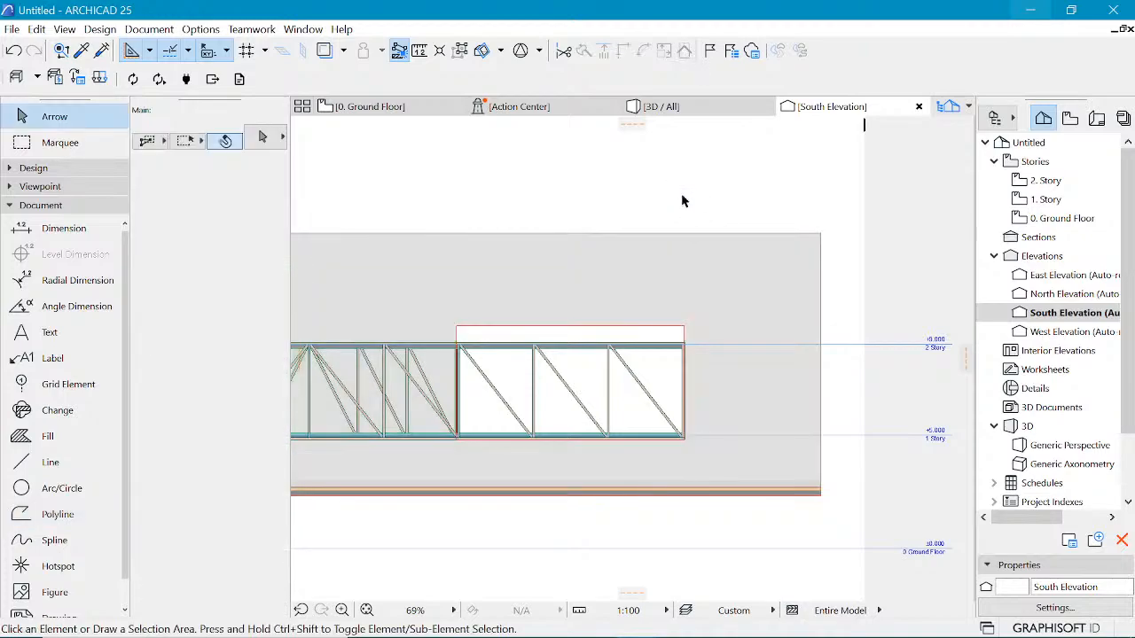
Step: In the 3D view, select the shell and offset its far side edge to a point on the roof slab
left_click(681, 109)
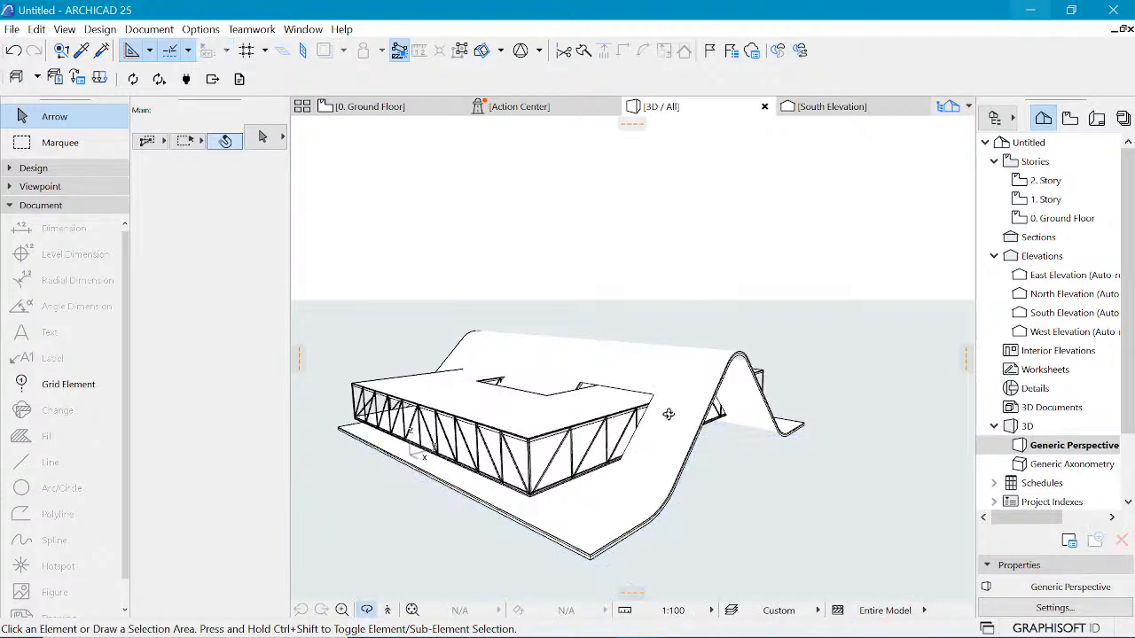
scroll(668, 414, "up", 6)
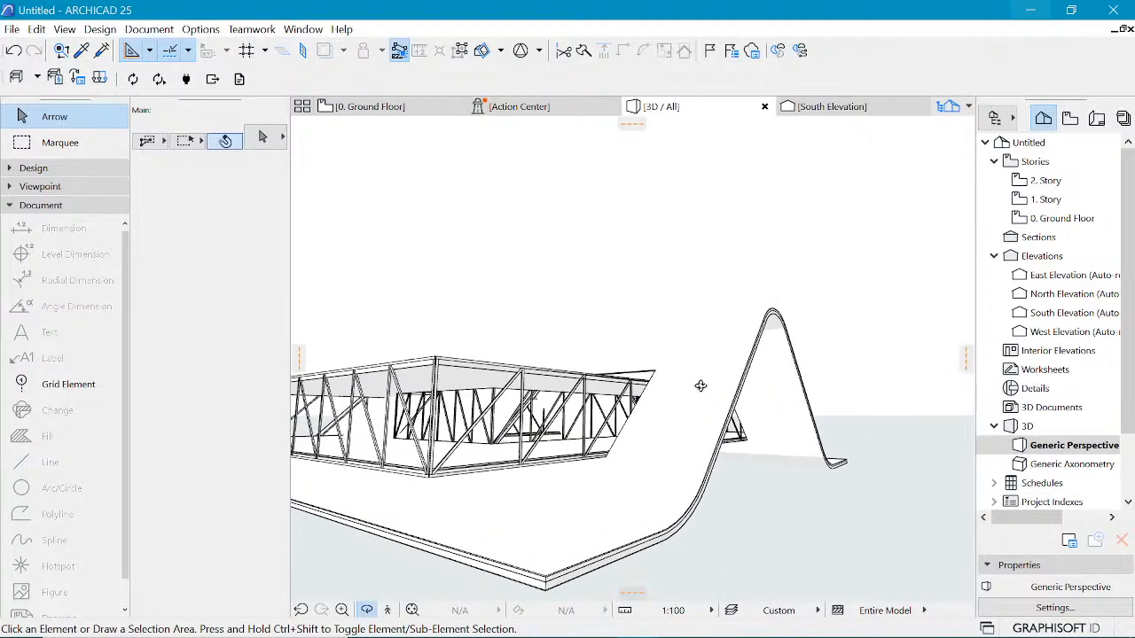
middle_click_drag(700, 386, 662, 397, "shift")
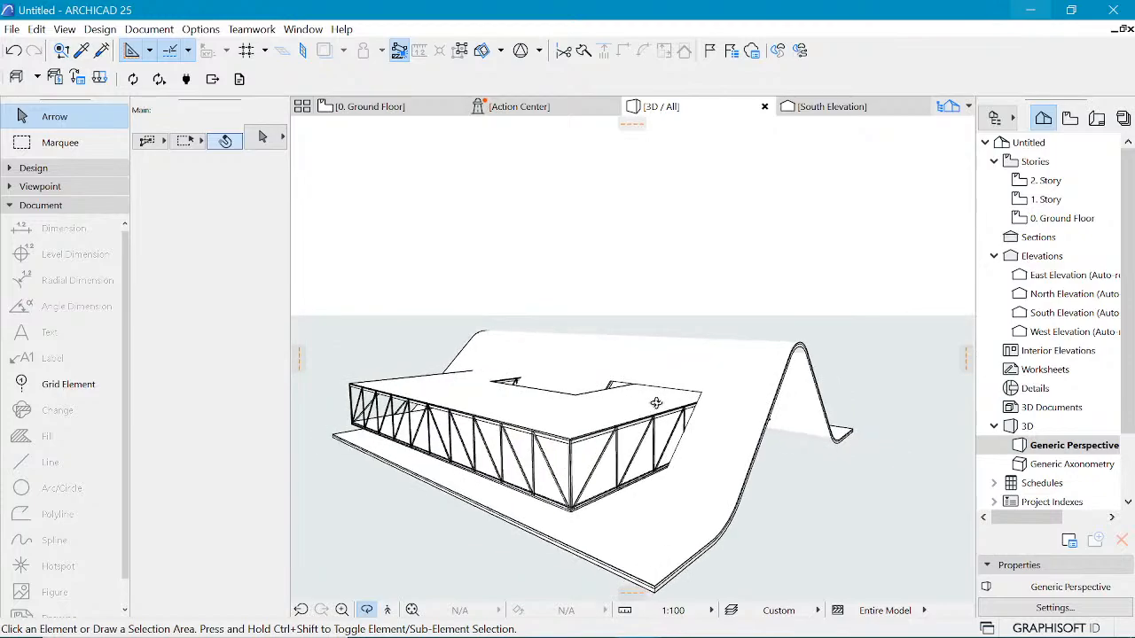
middle_click_drag(731, 394, 756, 399, "shift")
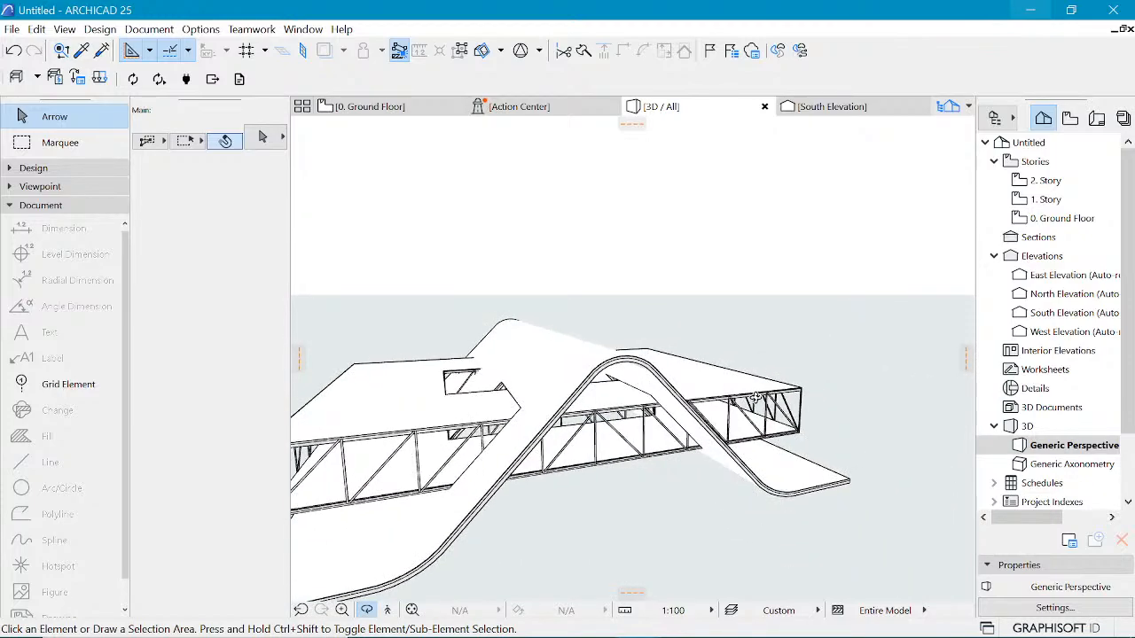
left_click(523, 409)
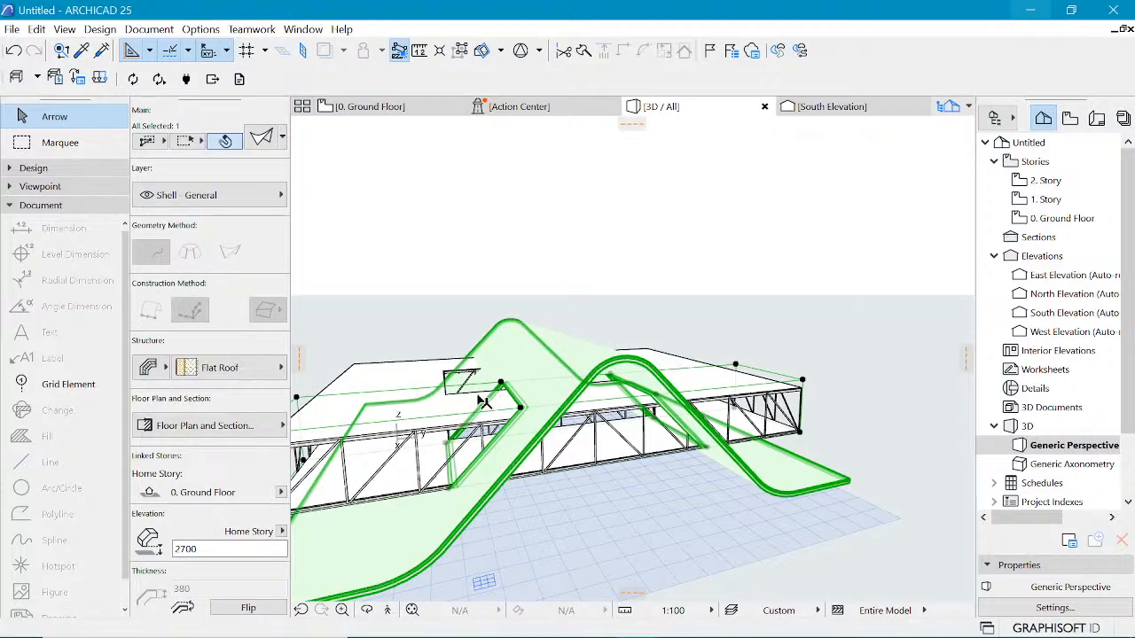
scroll(815, 329, "down", 2)
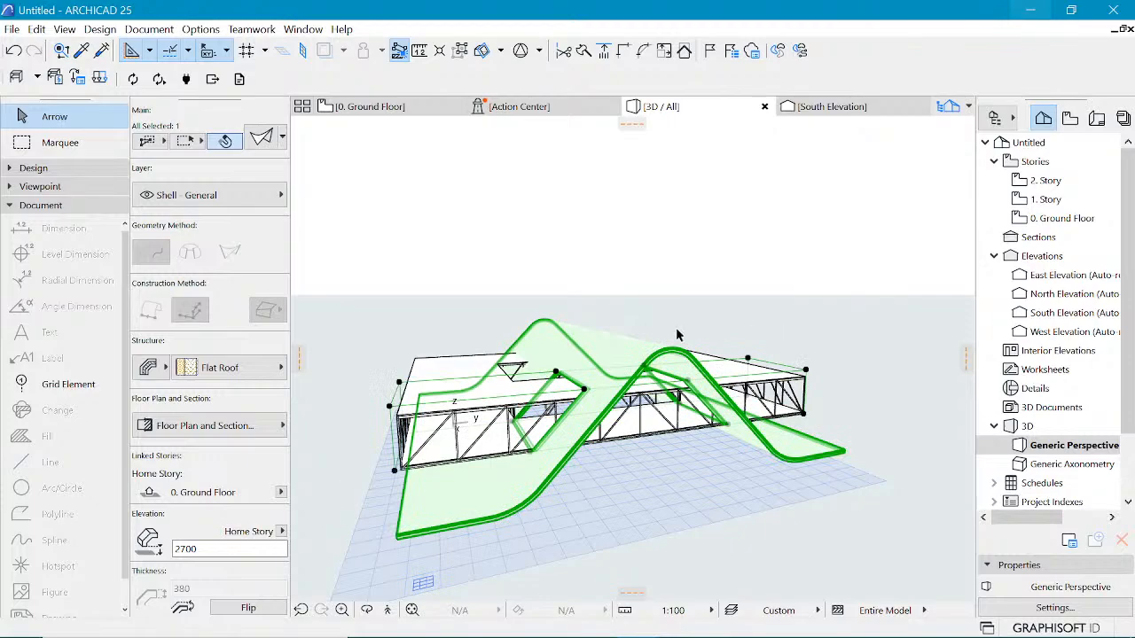
scroll(677, 335, "up", 2)
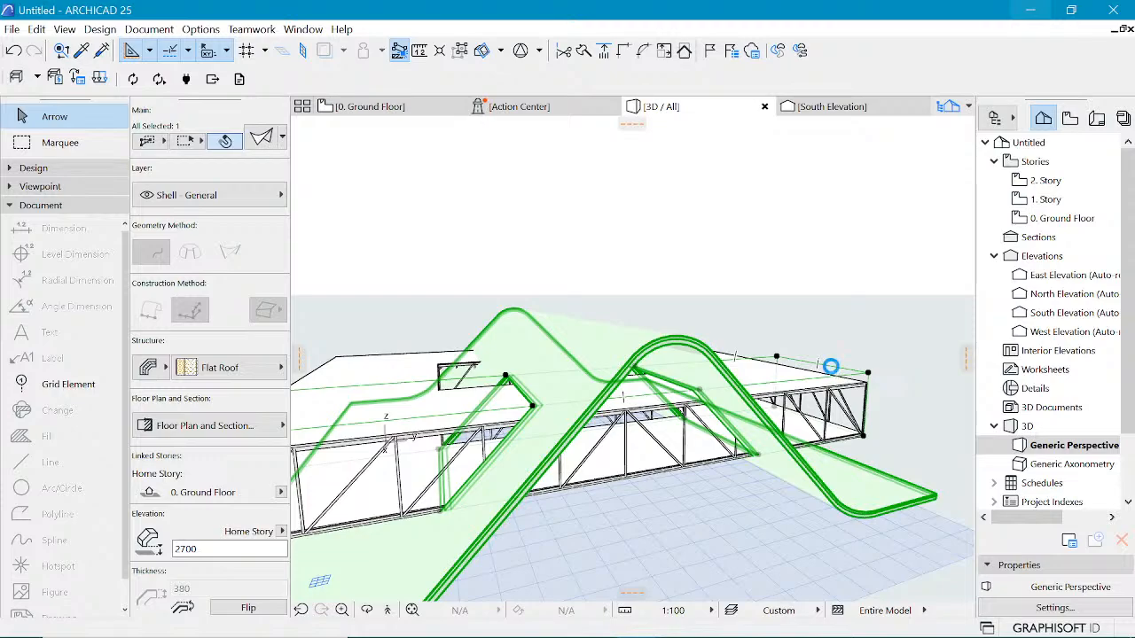
left_click(830, 366)
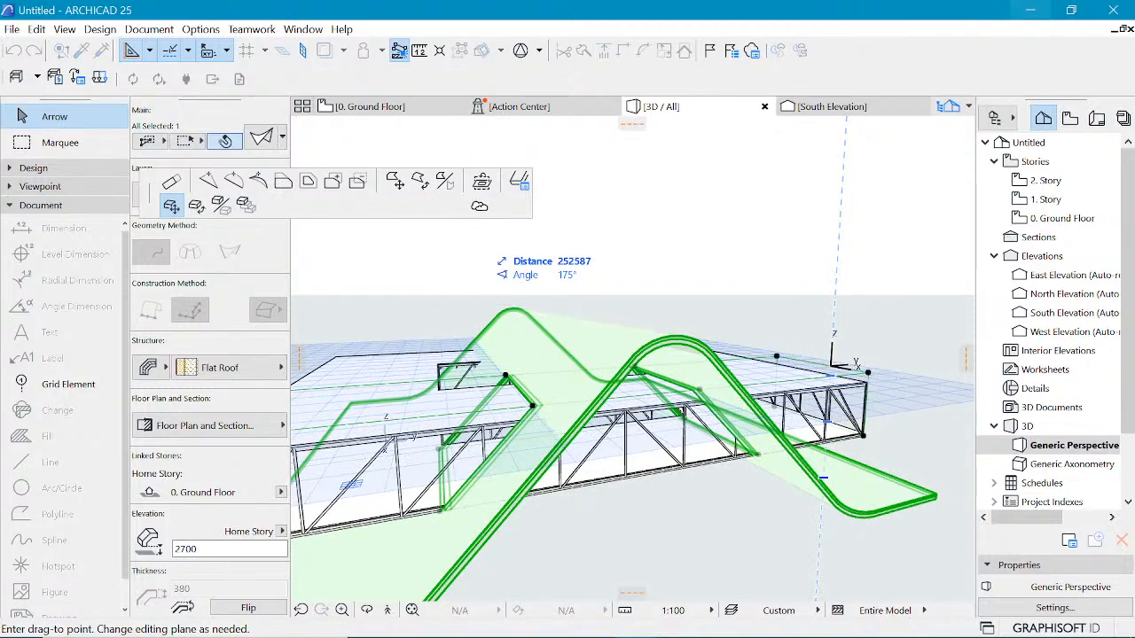
left_click(283, 181)
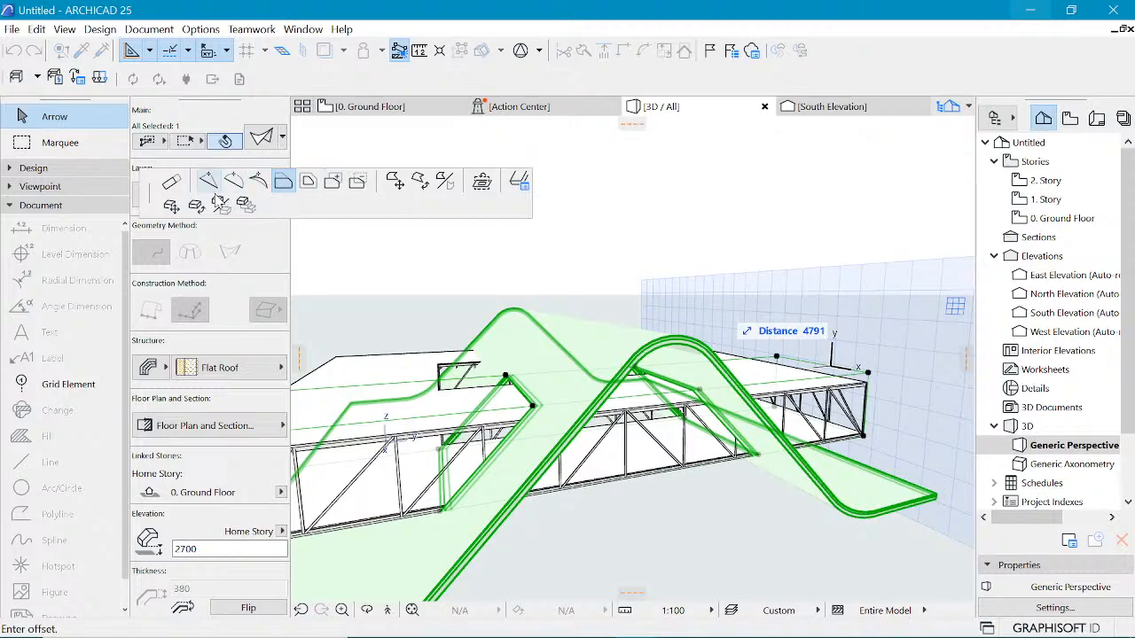
left_click(179, 190)
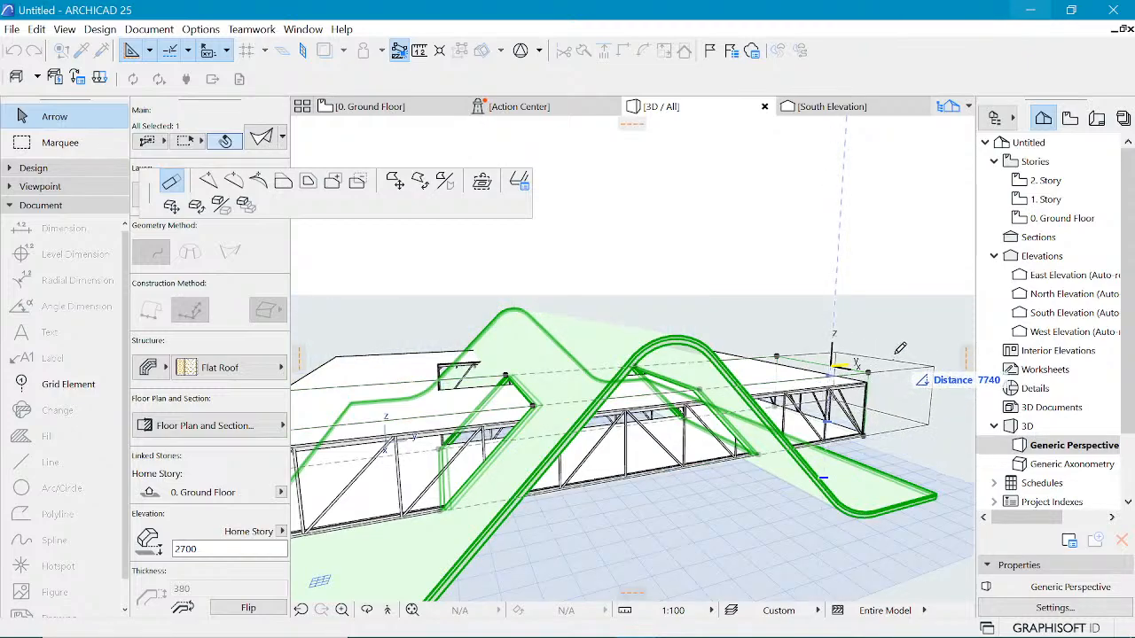
left_click(632, 404)
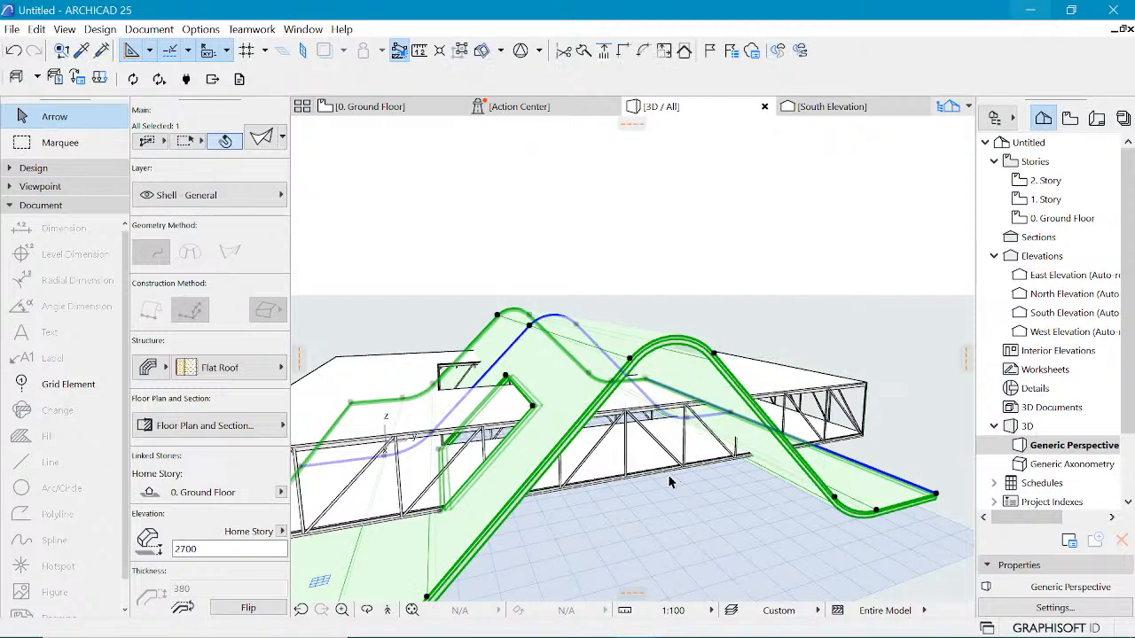
Step: Switch the 3D view style to White Model with Shadows
middle_click_drag(669, 482, 474, 453, "shift")
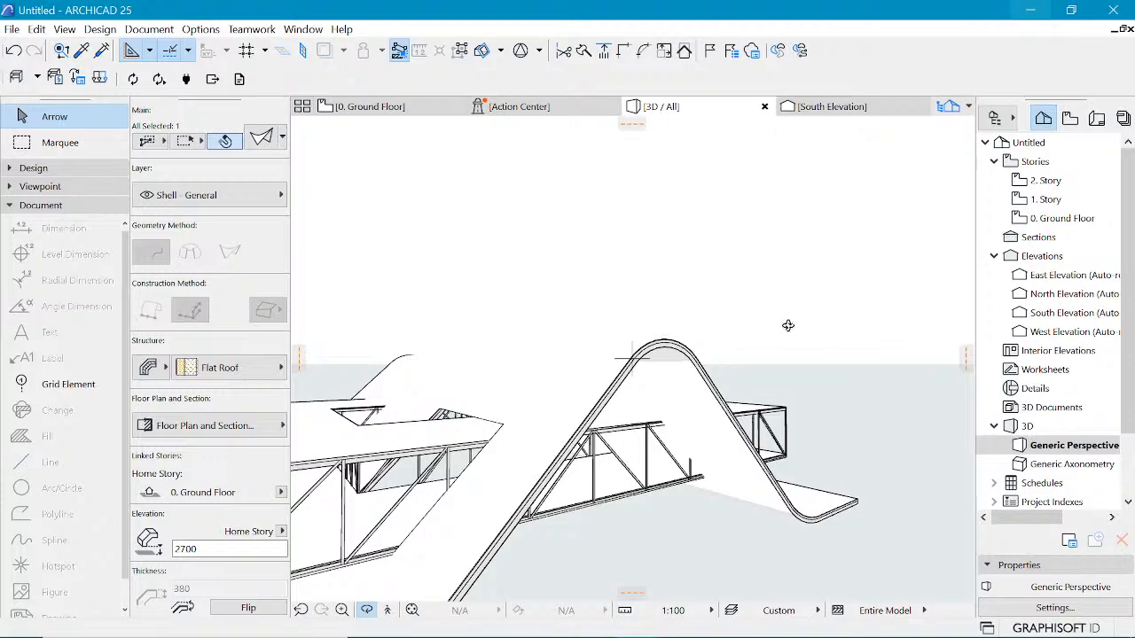
right_click(763, 215)
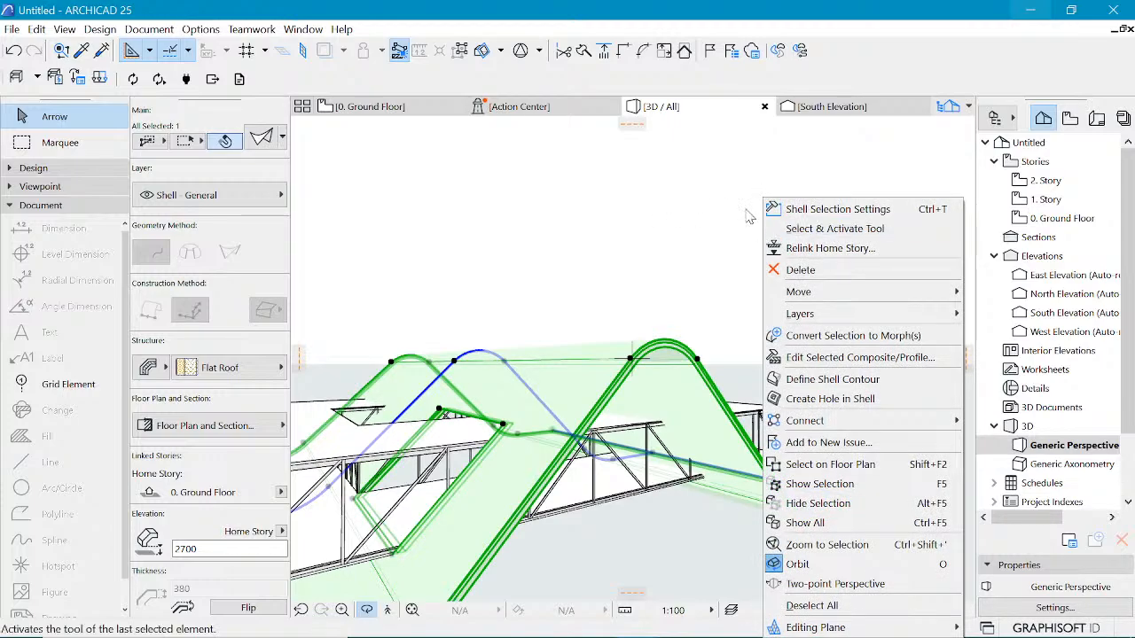
left_click(727, 179)
key("Escape")
key("Escape")
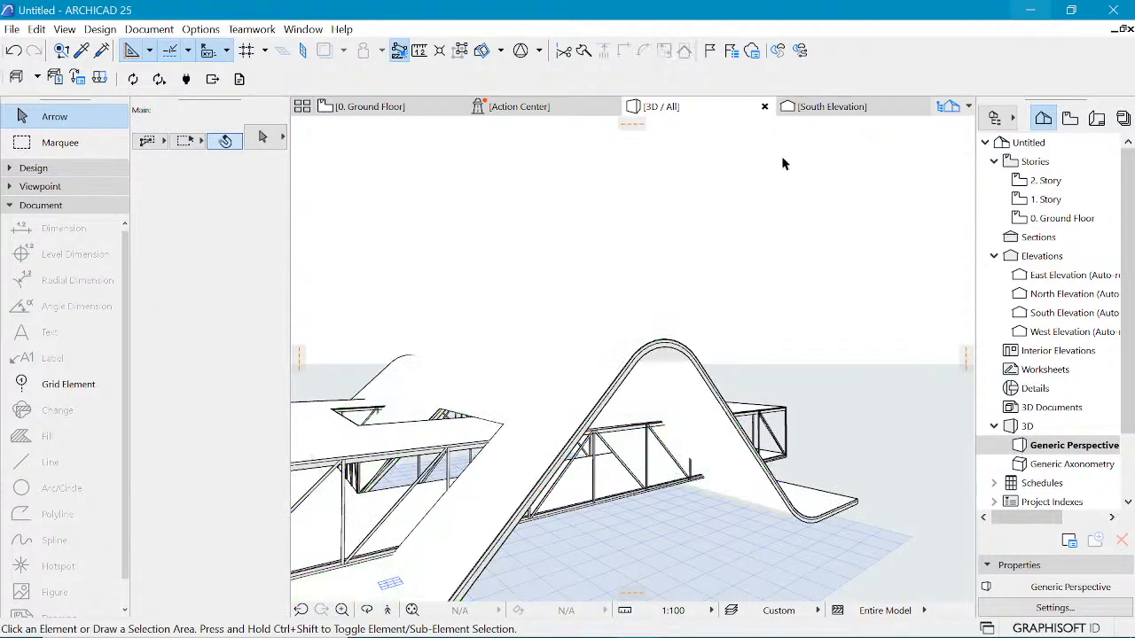
right_click(782, 163)
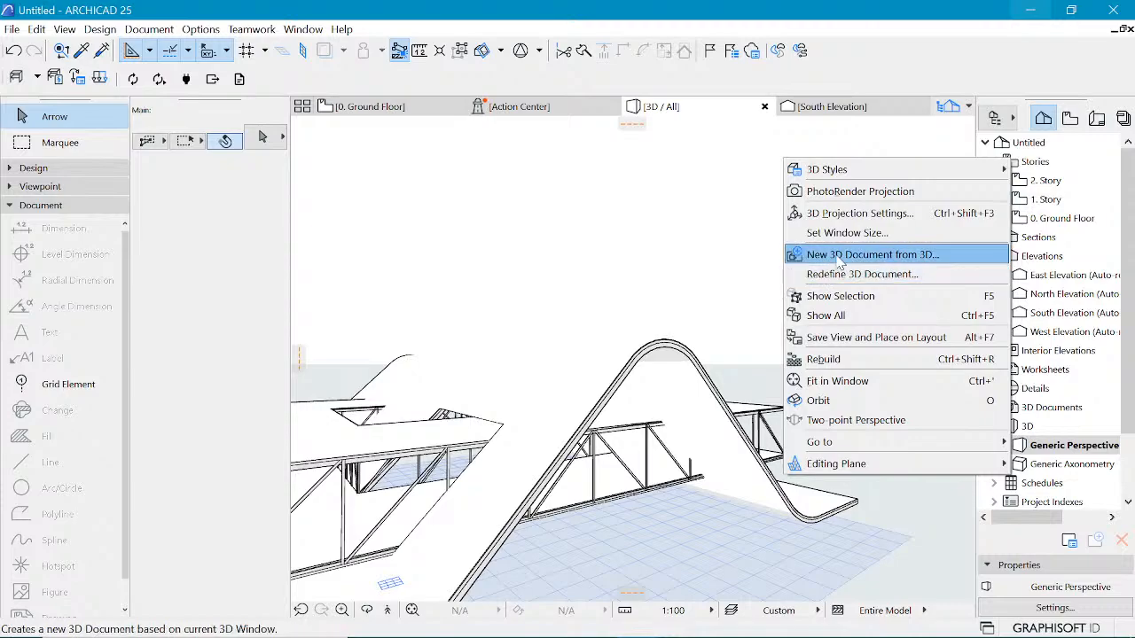
mouse_move(858, 174)
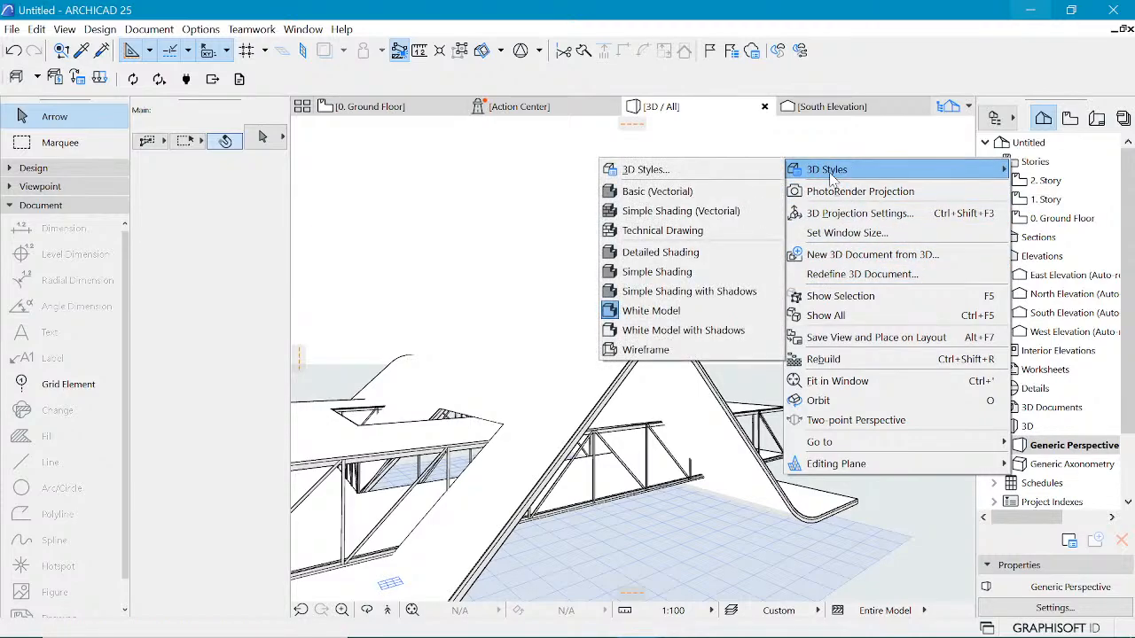
left_click(684, 331)
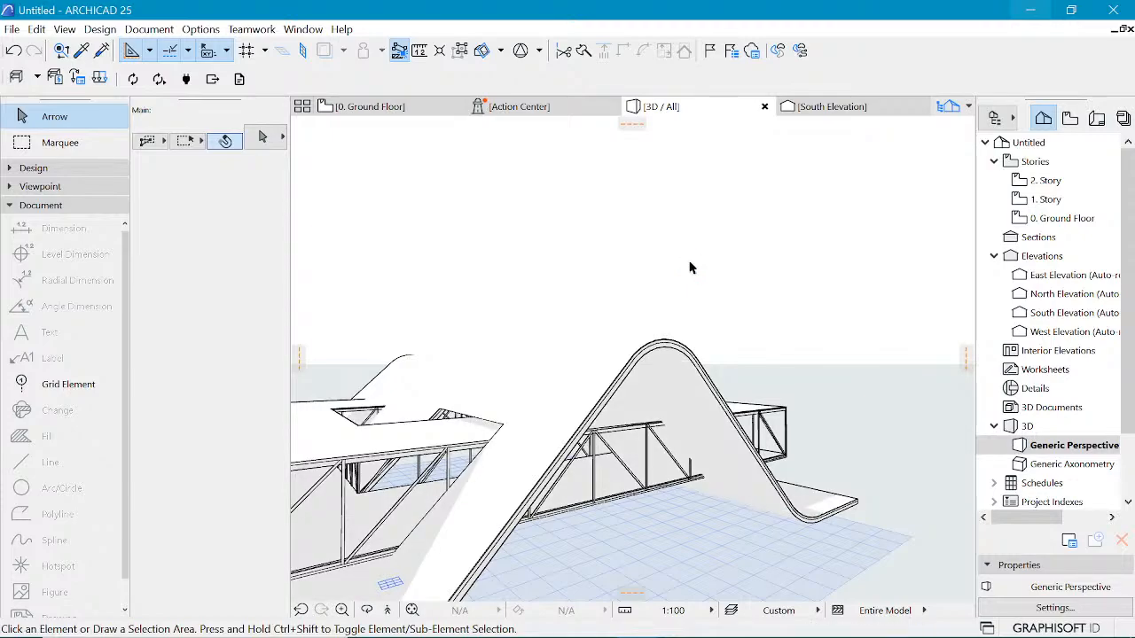
Step: Orbit and zoom around the 3D model to examine the shell roof and trusses
left_click_drag(690, 268, 584, 439)
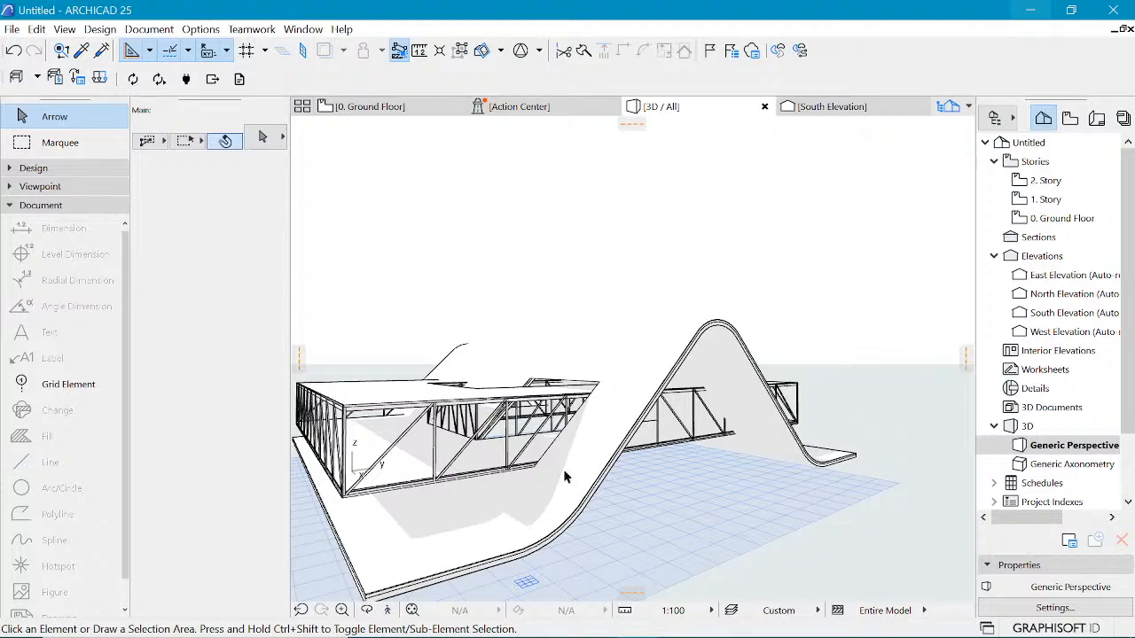
left_click_drag(699, 391, 647, 405)
scroll(770, 396, "up", 3)
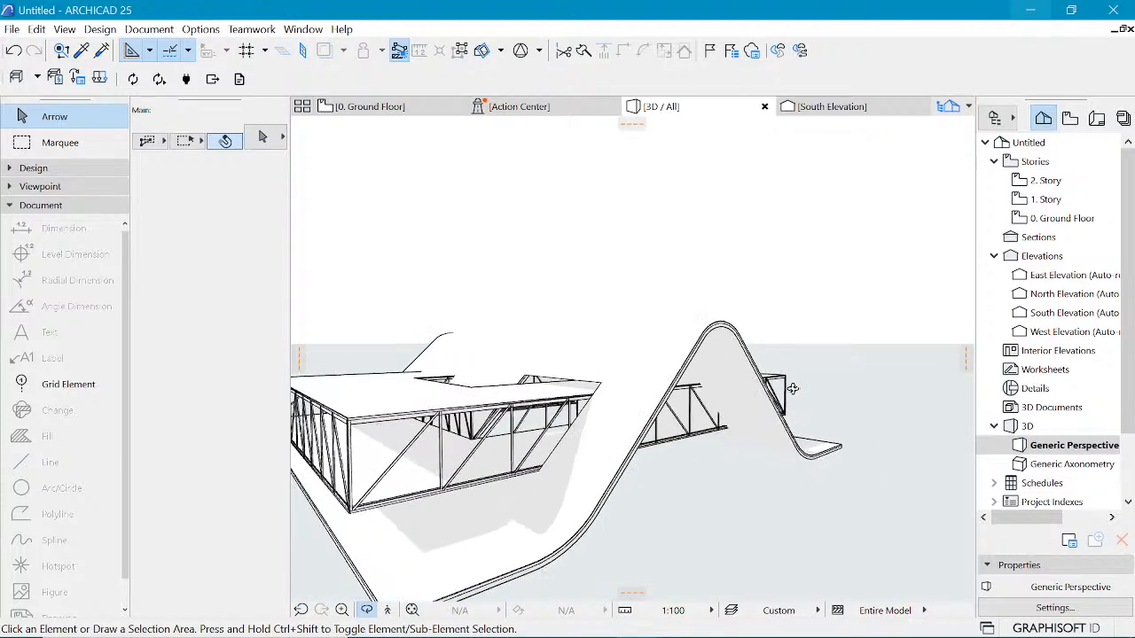
scroll(772, 359, "down", 2)
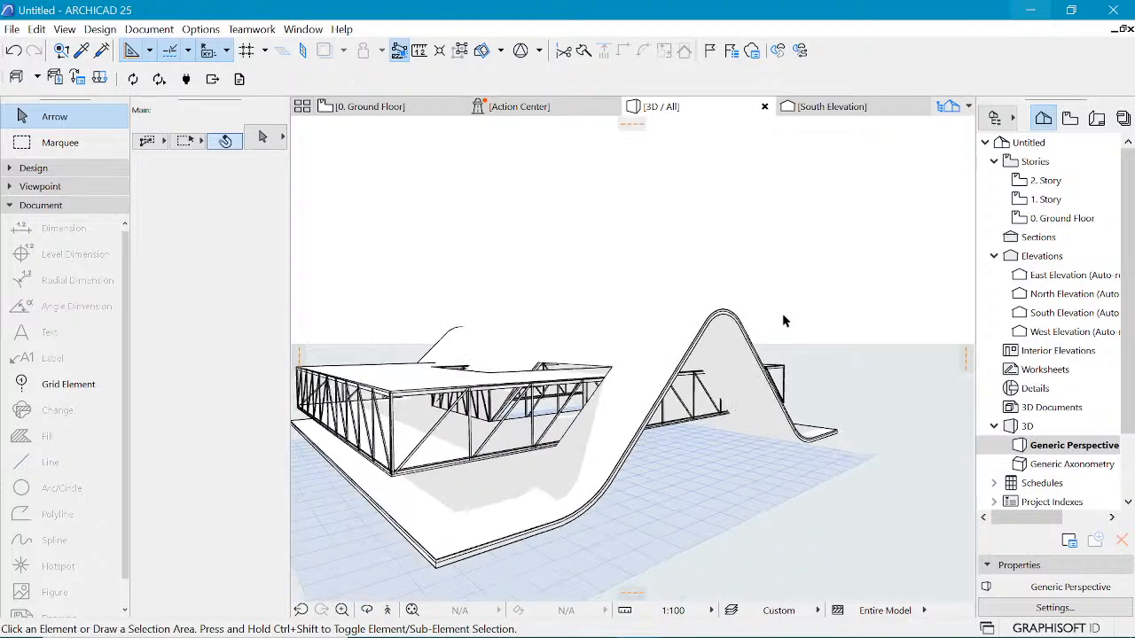
scroll(764, 350, "down", 2)
middle_click_drag(764, 348, 720, 365, "shift")
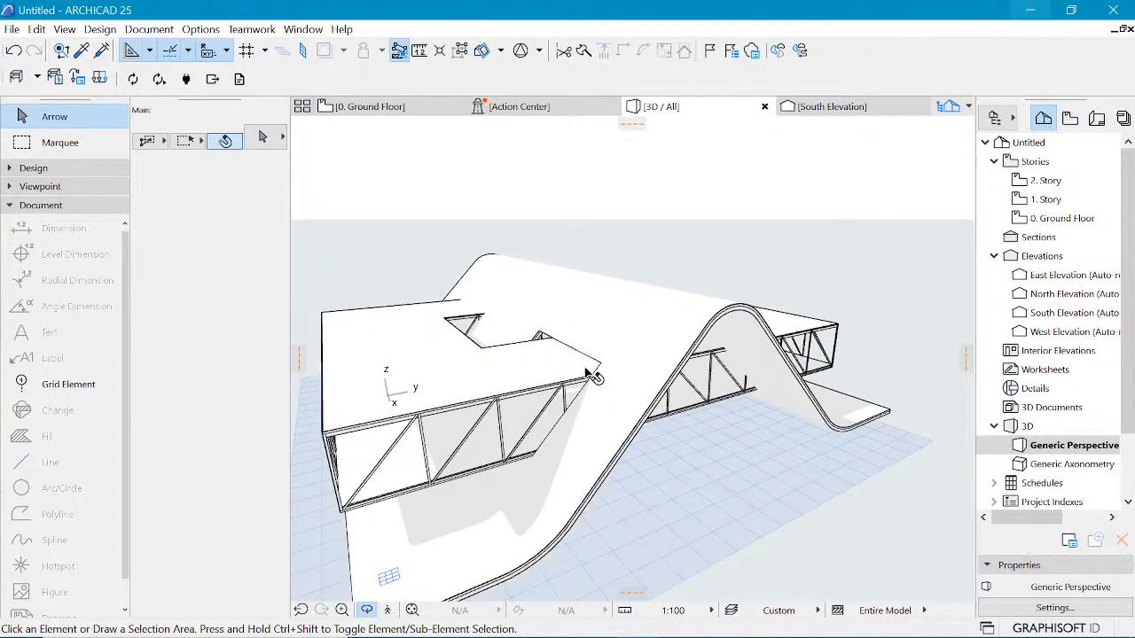
left_click(607, 371)
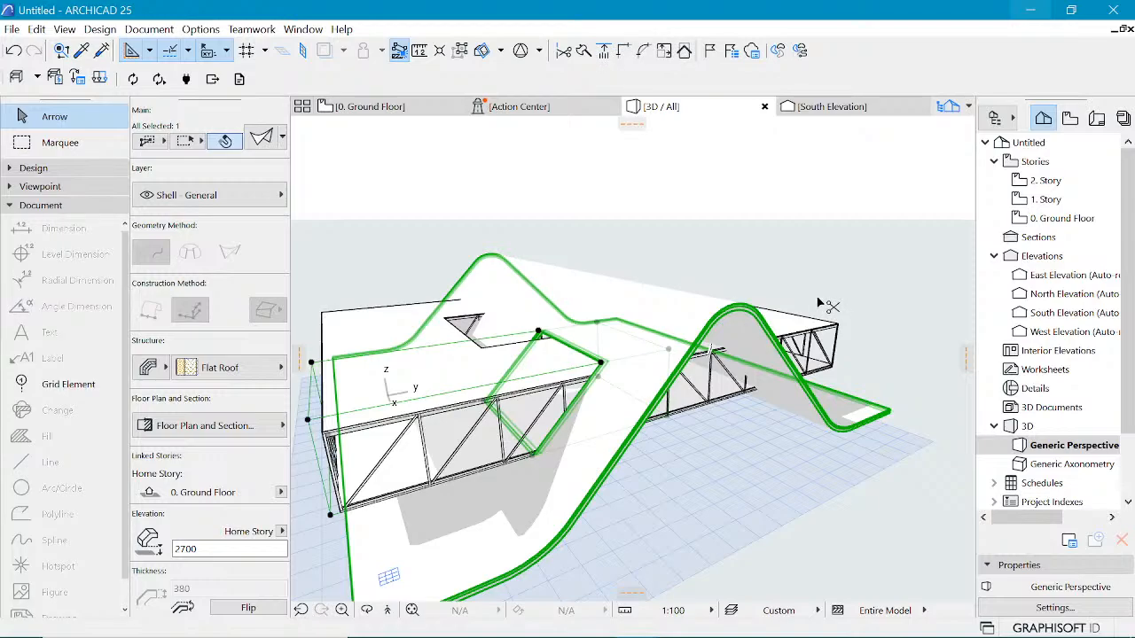
Step: Undo the last stretch of the shell's far side edge
key("ctrl+z")
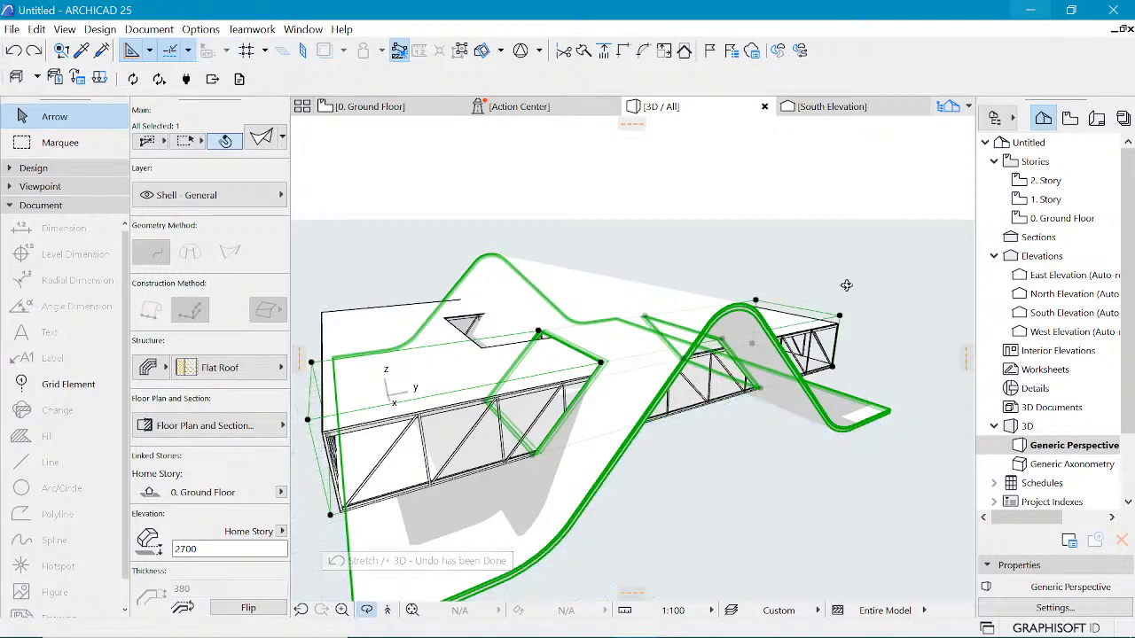
mouse_move(843, 266)
middle_mouse_down("shift")
mouse_move(826, 230)
mouse_move(701, 230)
mouse_move(663, 253)
mouse_move(601, 337)
middle_mouse_up("shift")
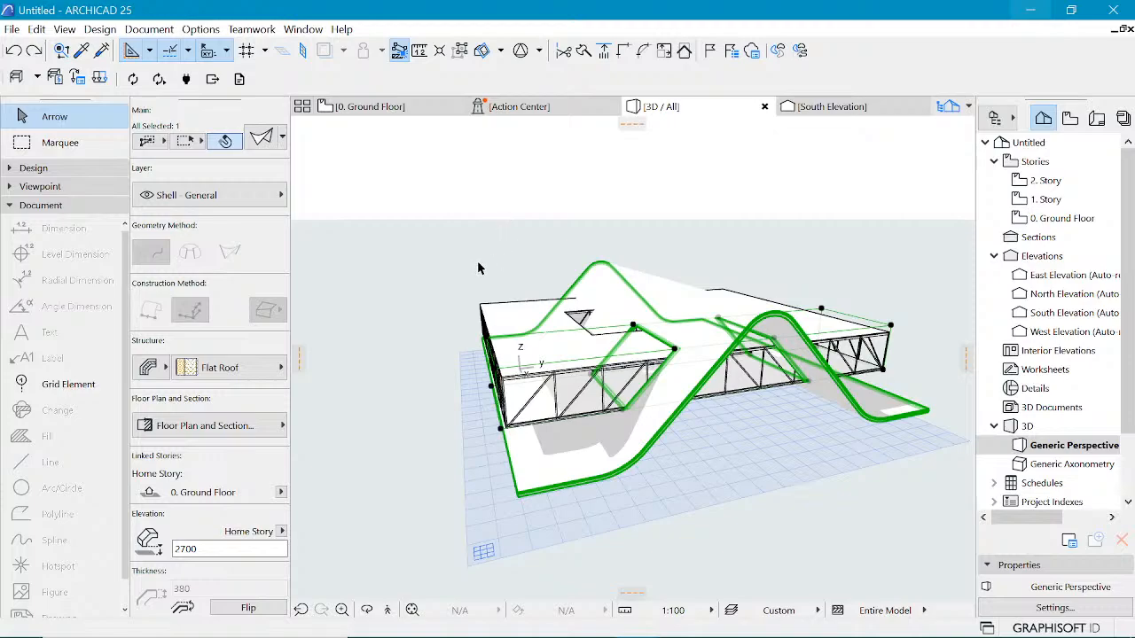
middle_click_drag(478, 268, 408, 312, "shift")
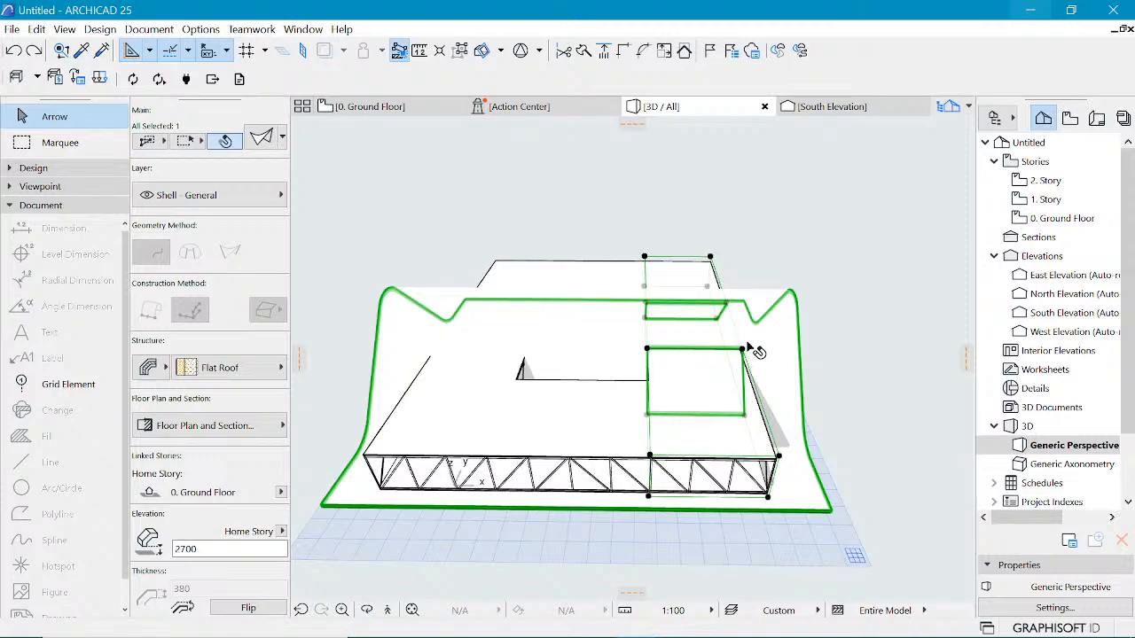
key("Escape")
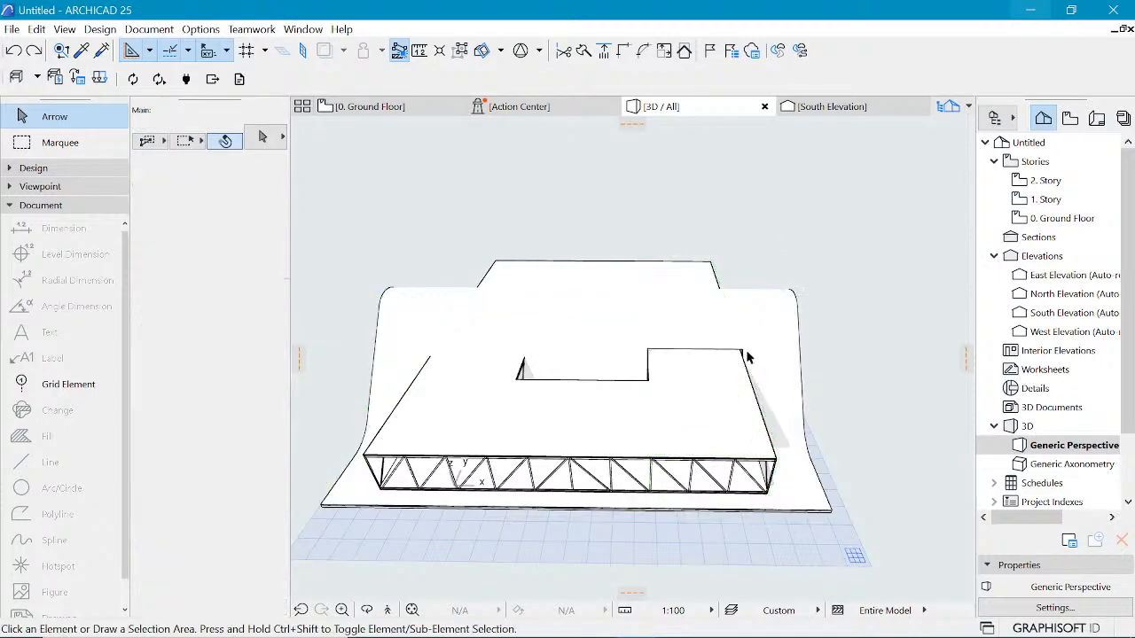
Step: Copy the shell's rectangular hole 23000 mm along the shell to the opposite side of the truss
left_click(745, 351)
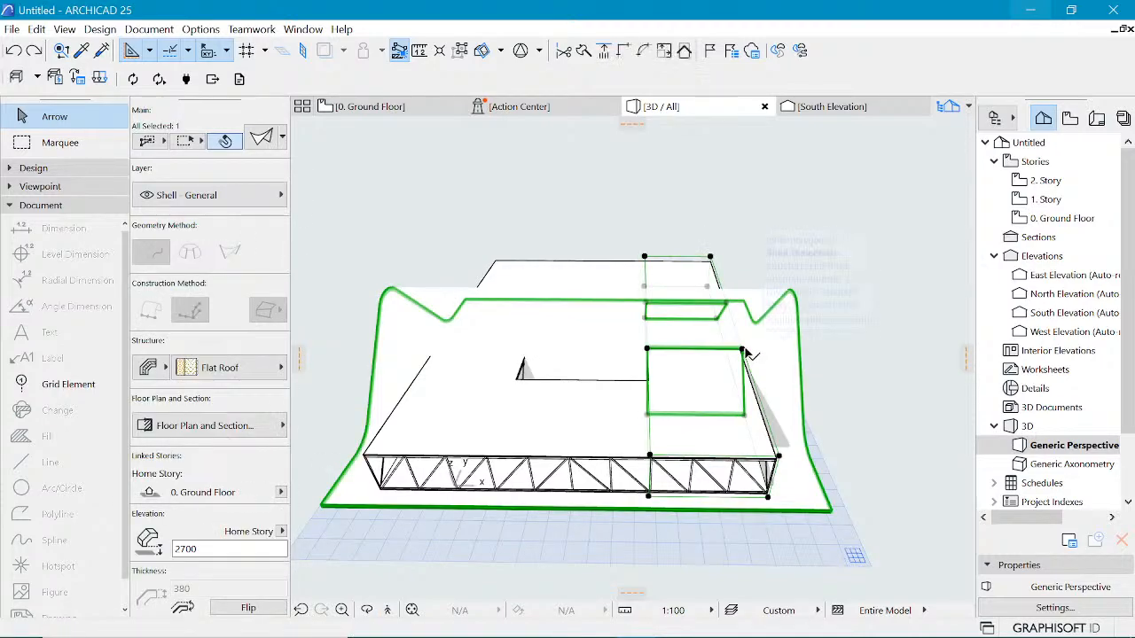
key("ctrl+d")
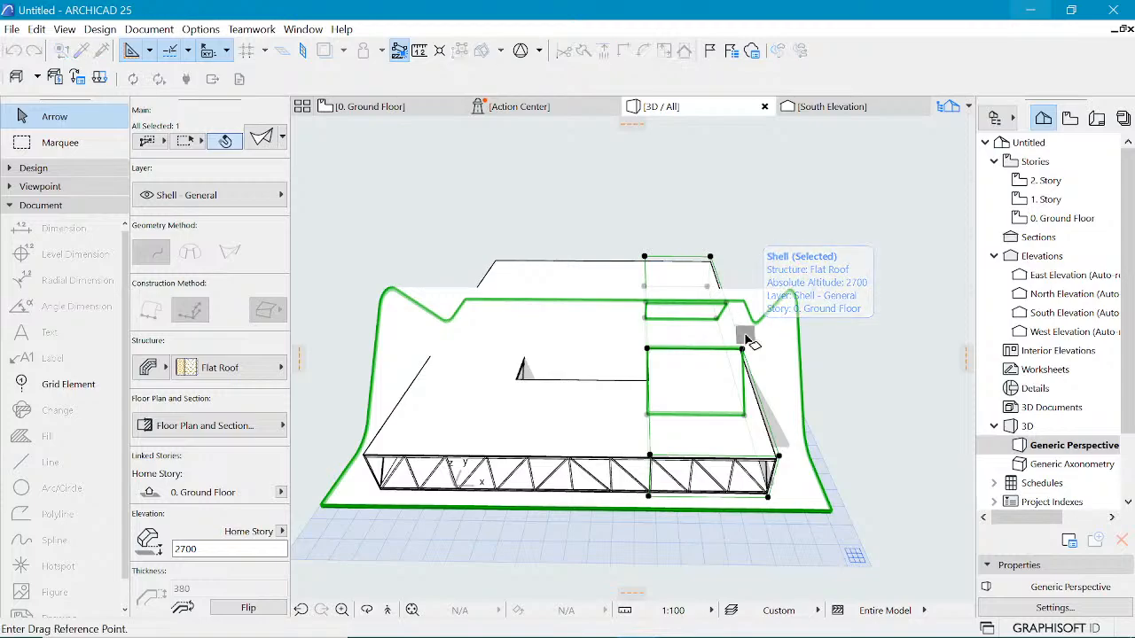
key("ctrl")
left_click(743, 348)
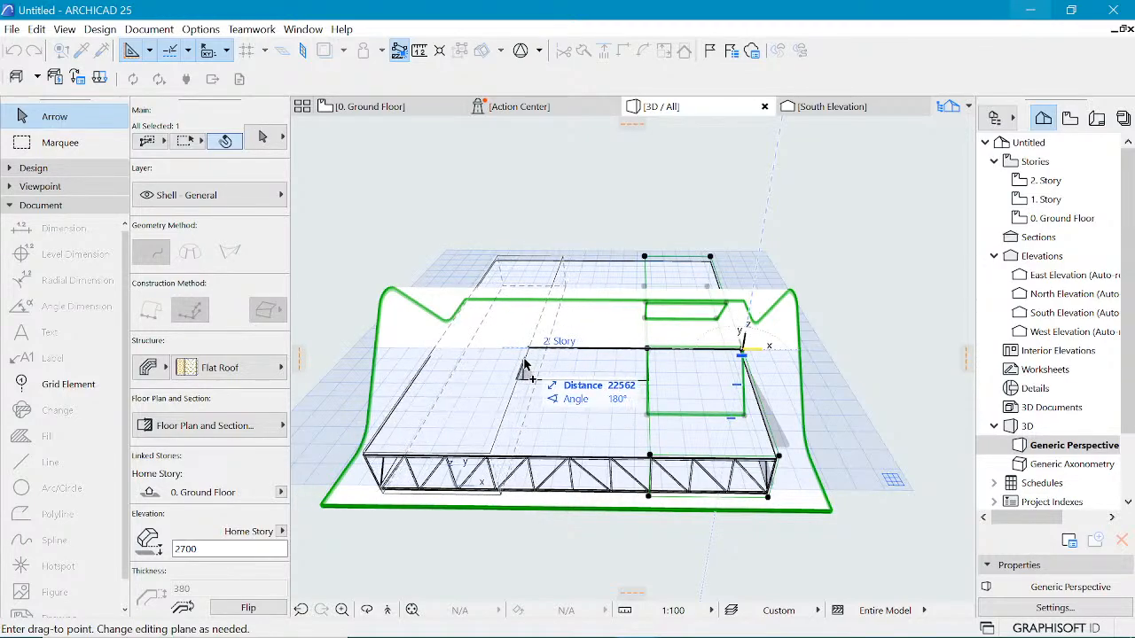
scroll(496, 371, "up", 5)
scroll(498, 371, "down", 5)
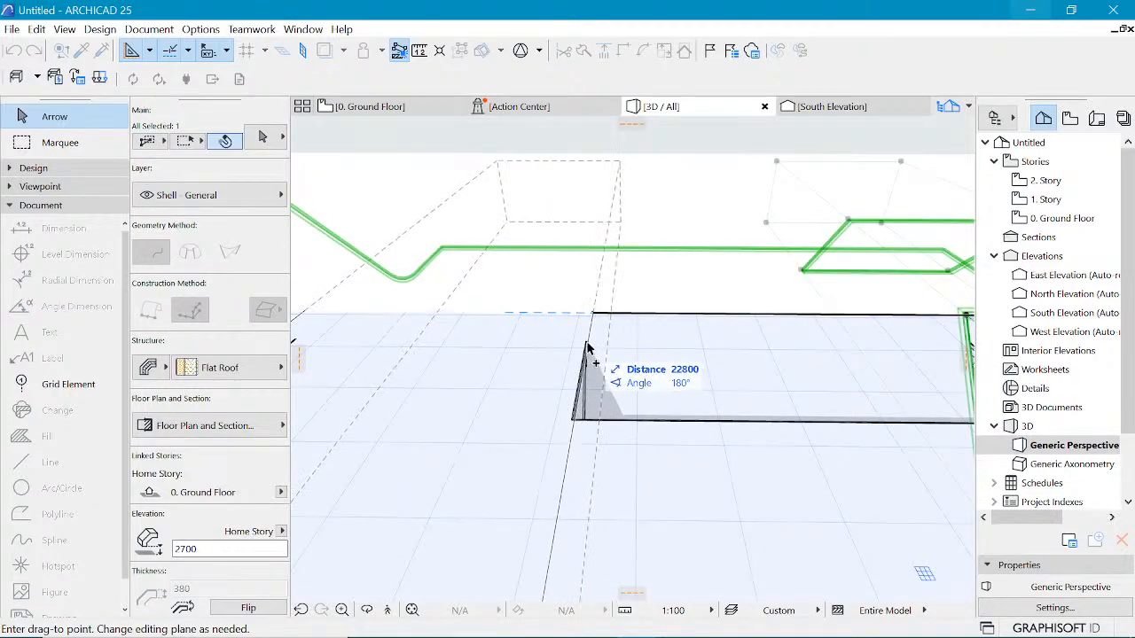
left_click(572, 421)
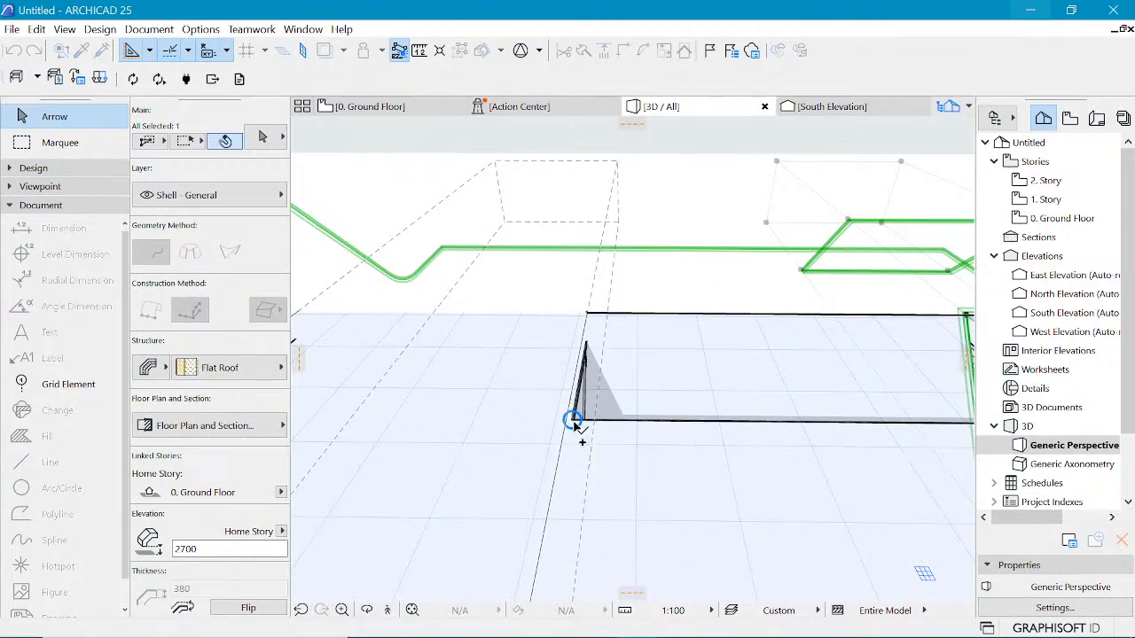
Step: Orbit and zoom around the 3D model to examine the shell roof with both holes and the trusses
scroll(591, 324, "down", 2)
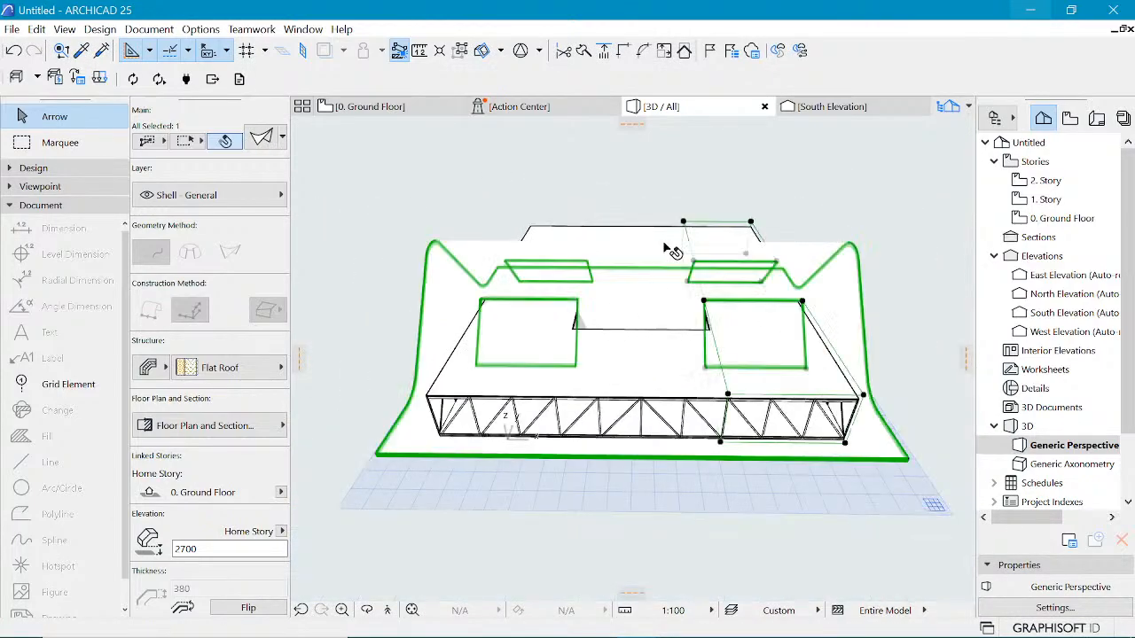
key("o")
left_click_drag(710, 284, 847, 258)
key("Escape")
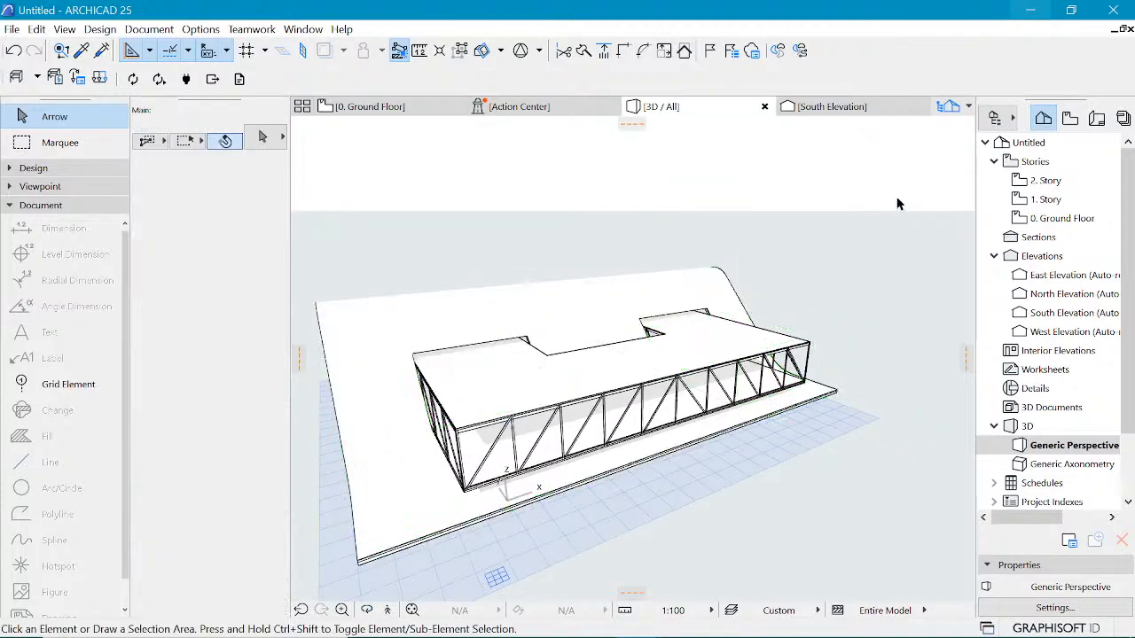
left_click_drag(817, 274, 659, 309)
left_click_drag(488, 337, 594, 366)
scroll(585, 368, "up", 2)
left_click_drag(384, 335, 683, 364)
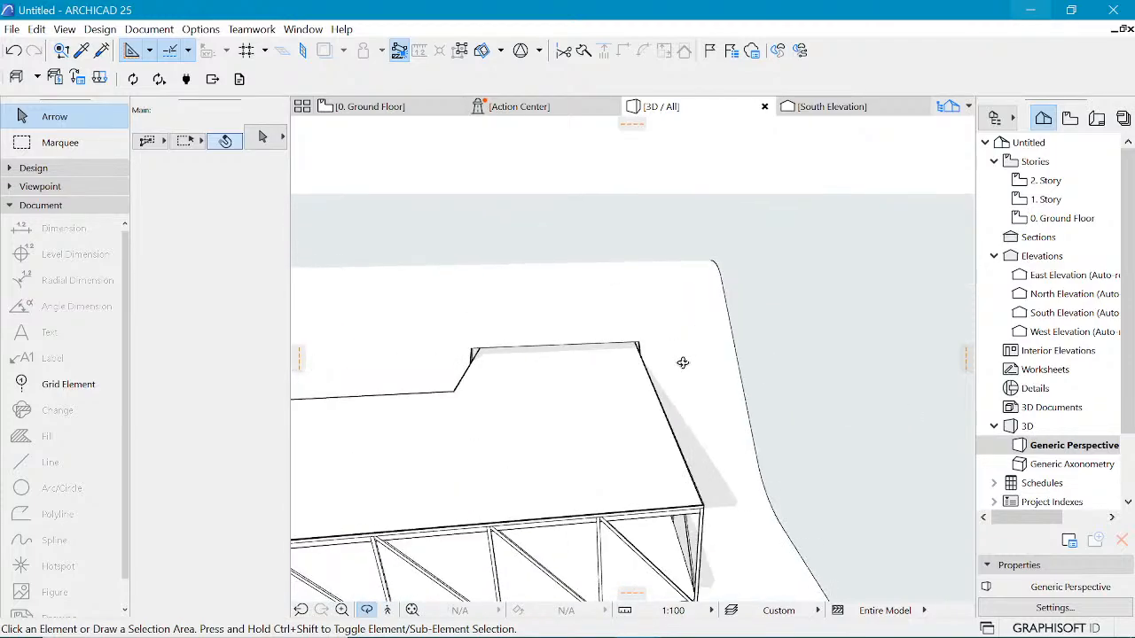
scroll(830, 318, "down", 4)
left_click_drag(425, 479, 857, 360)
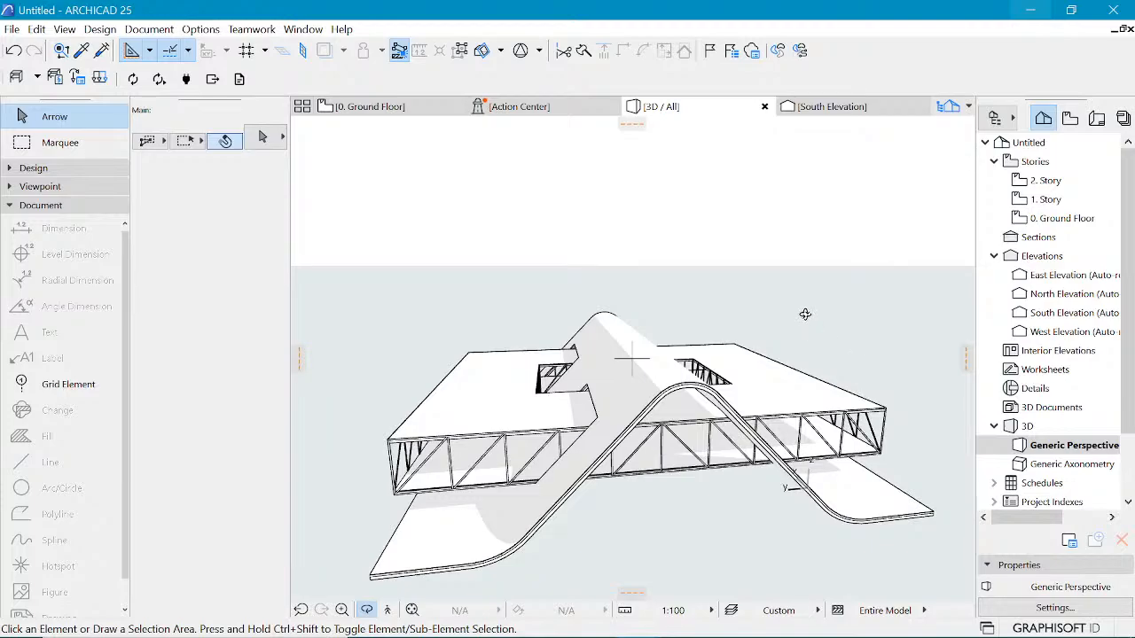
scroll(760, 325, "down", 1)
left_click_drag(826, 376, 524, 336)
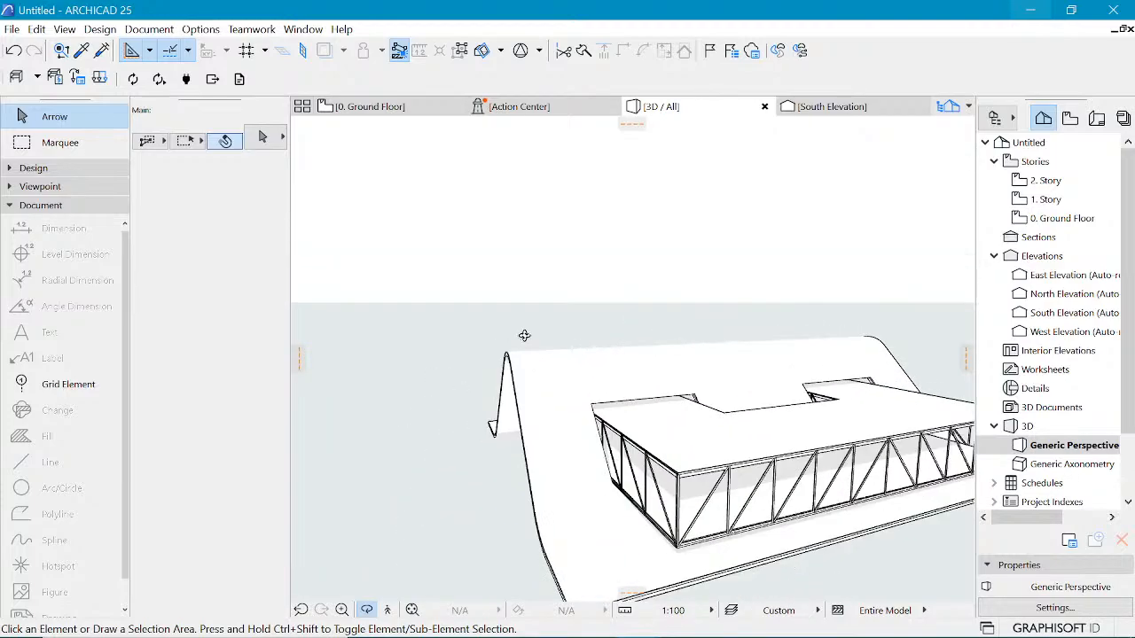
scroll(817, 407, "down", 1)
left_click_drag(817, 407, 560, 380)
scroll(576, 387, "down", 1)
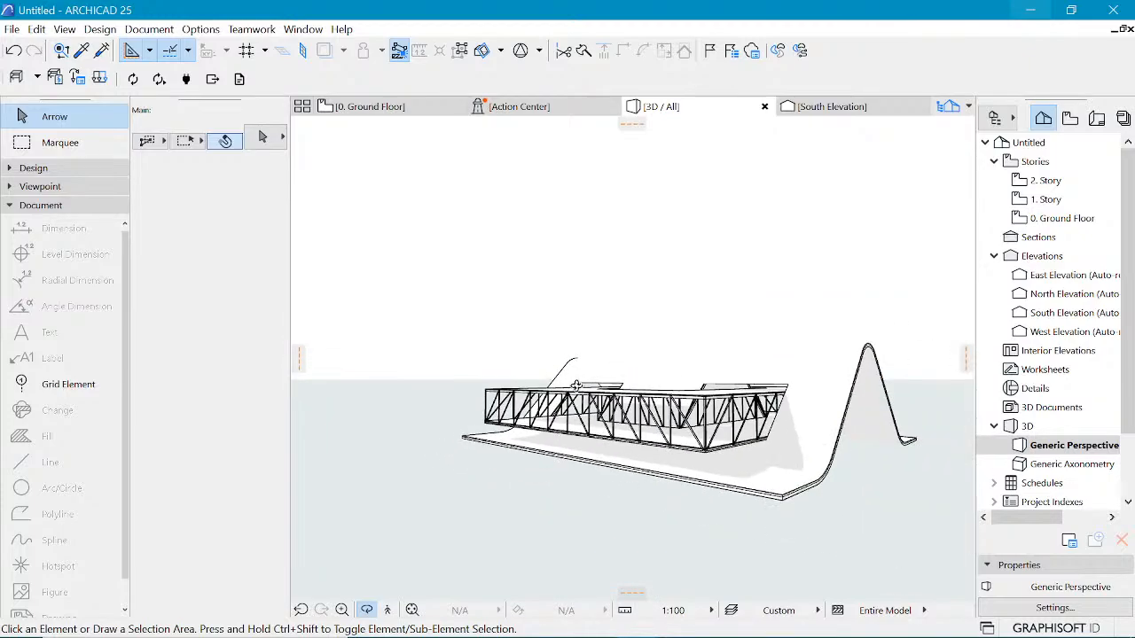
scroll(576, 386, "down", 1)
scroll(865, 441, "up", 3)
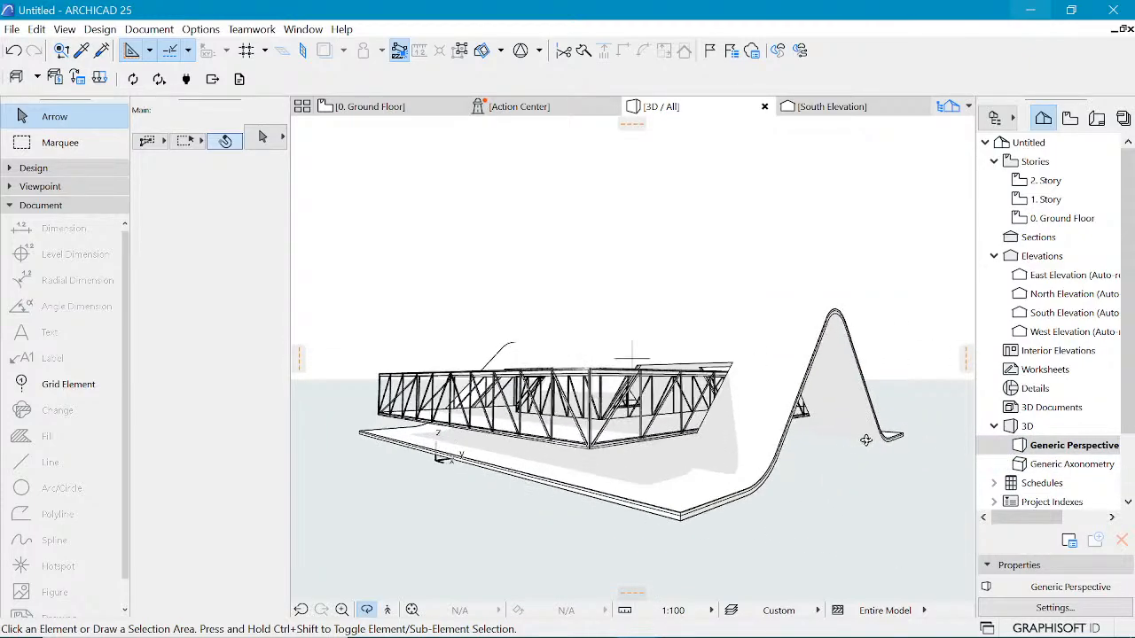
left_click_drag(849, 440, 501, 391)
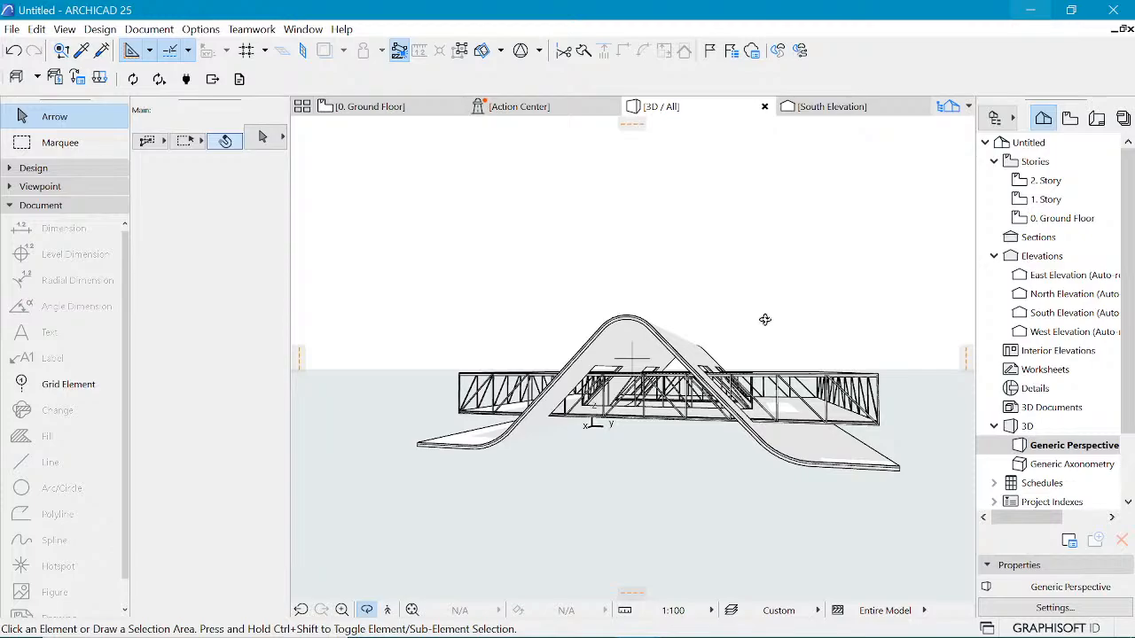
scroll(646, 347, "up", 2)
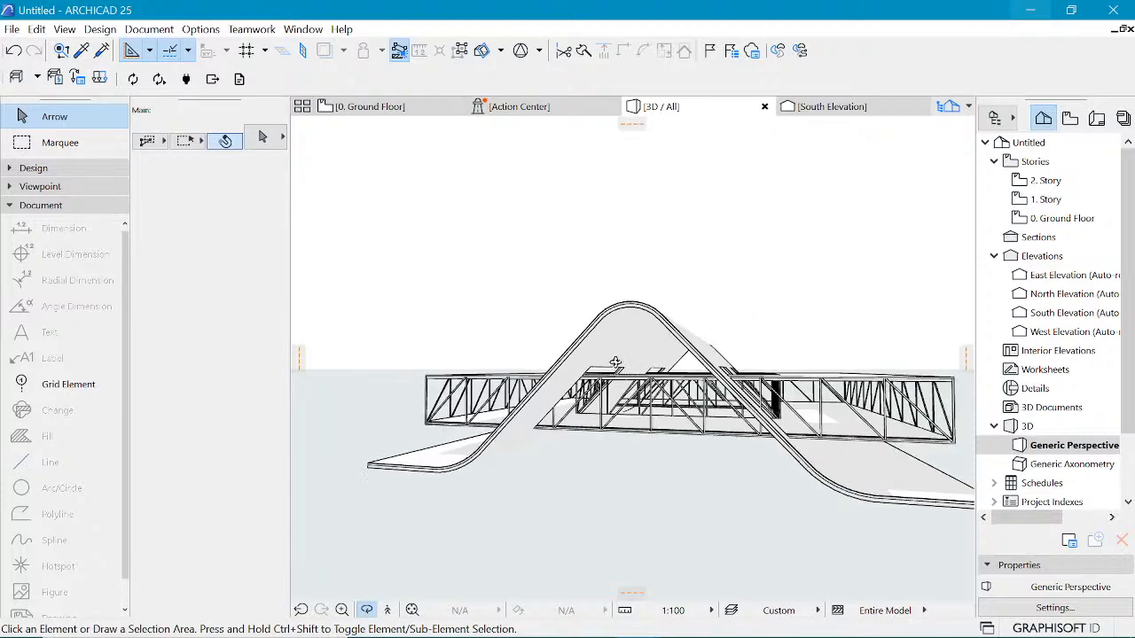
key("Escape")
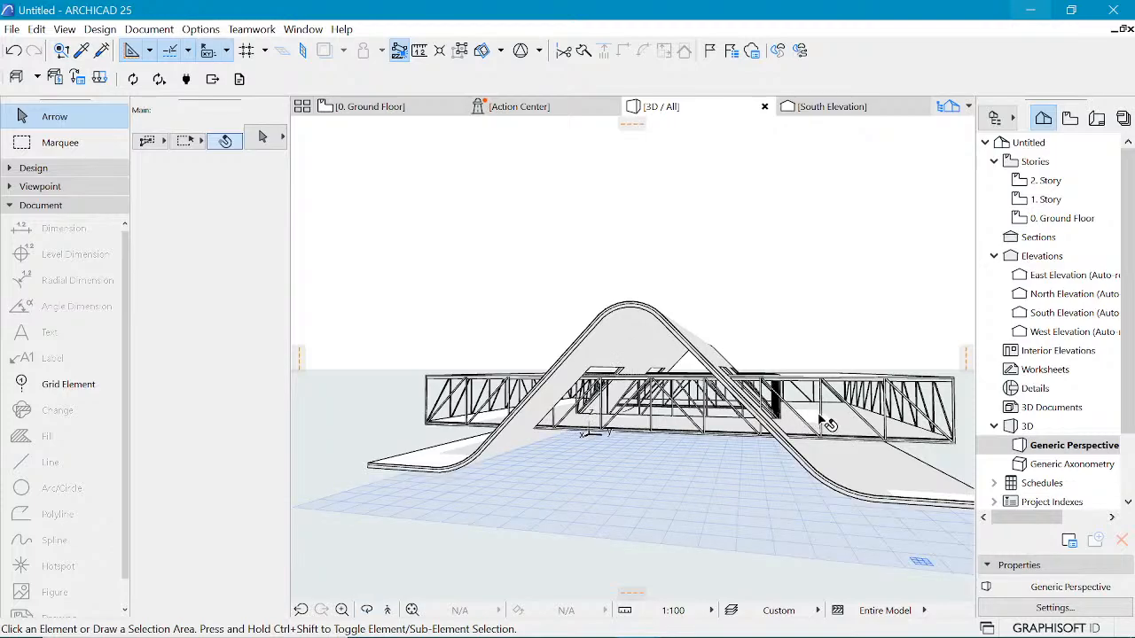
left_click(820, 416)
left_click(824, 291)
left_click(830, 378)
left_click(834, 290)
Step: Open the reference rendering image in Photos to compare, then return to ARCHICAD
mouse_move(681, 621)
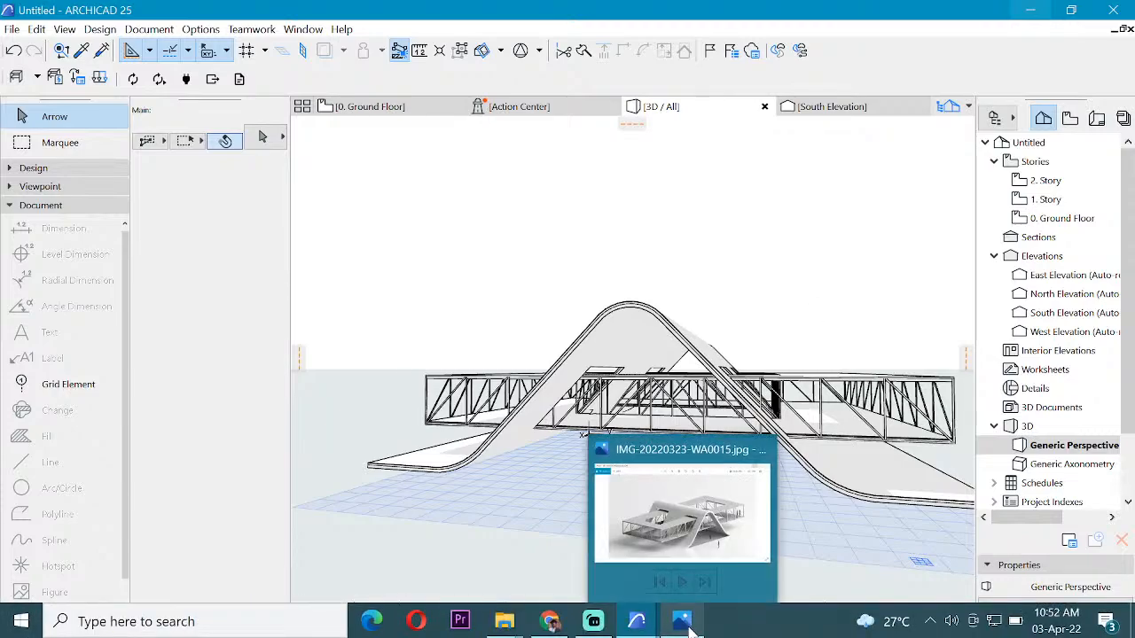
left_click(704, 526)
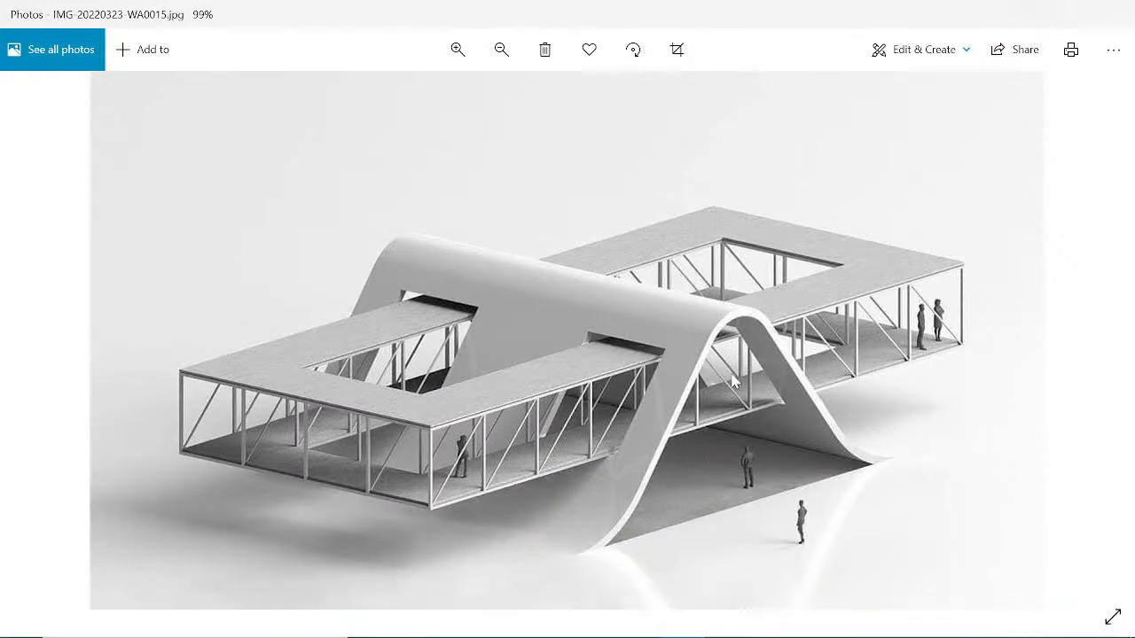
left_click(1021, 10)
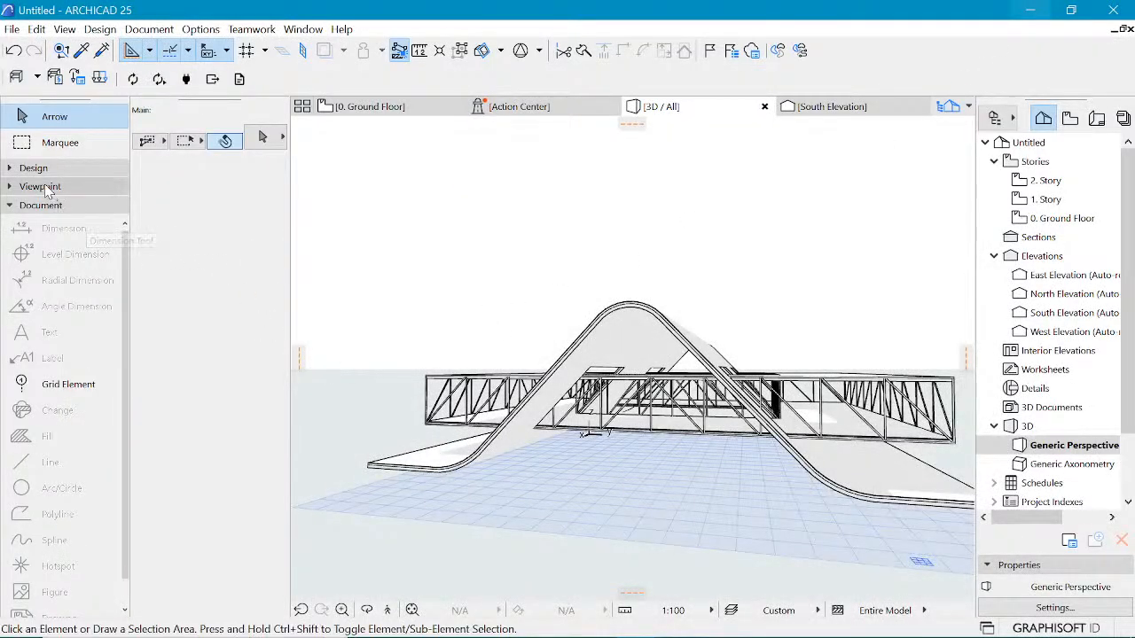
Step: Browse the truss objects in the Object tool's default settings library, then close the dialog
left_click(44, 170)
scroll(53, 425, "down", 3)
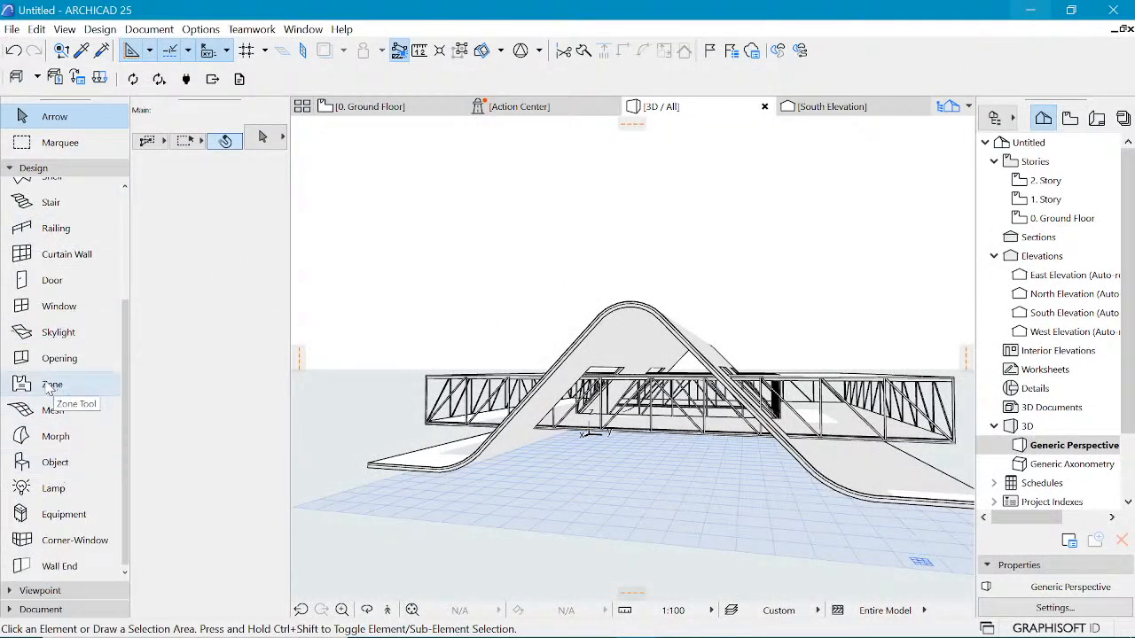
left_click(52, 464)
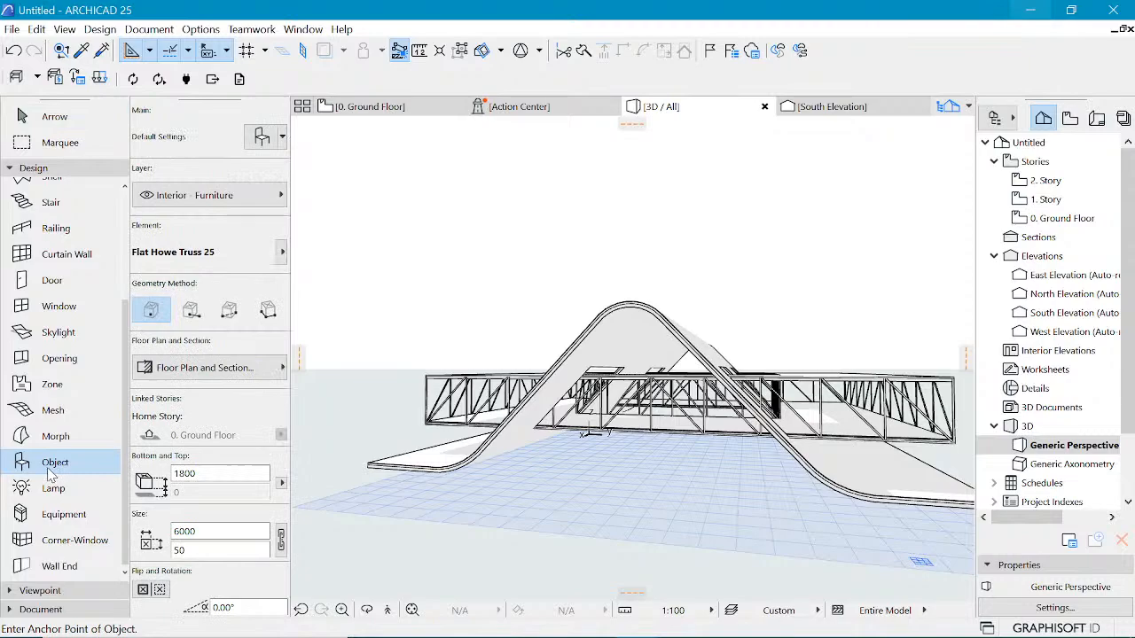
double_click(51, 465)
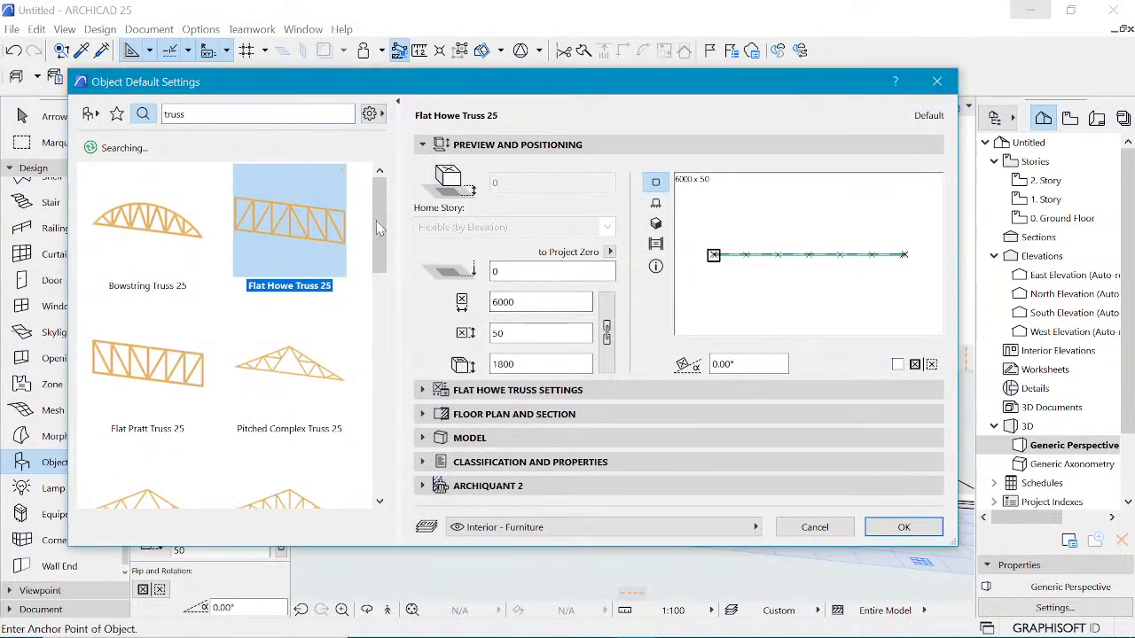
left_click_drag(376, 221, 384, 363)
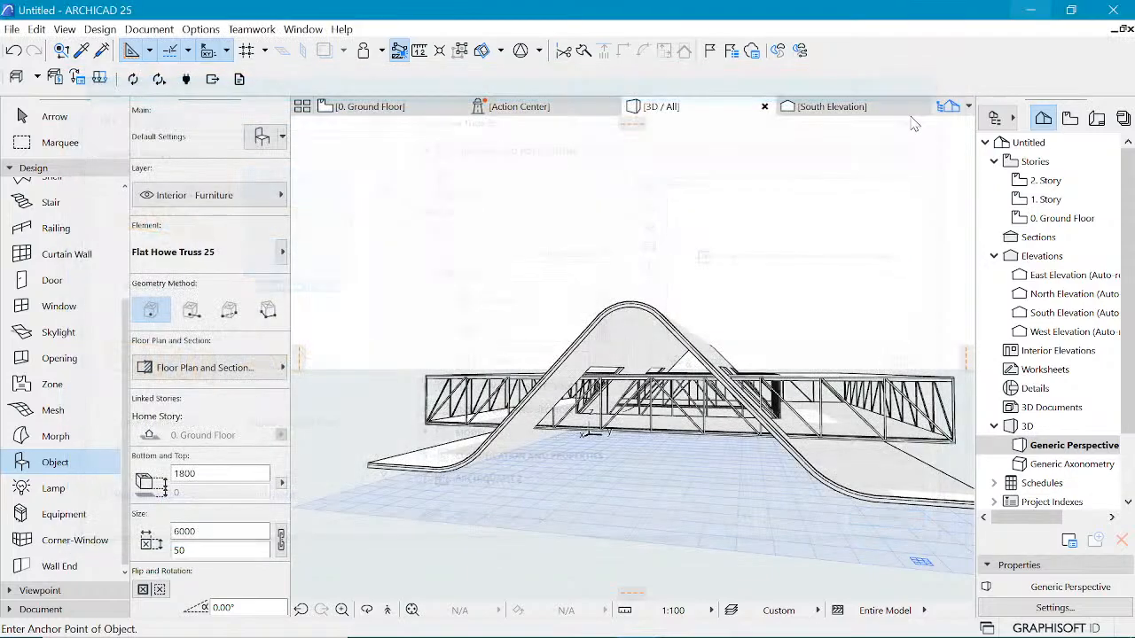
left_click(938, 83)
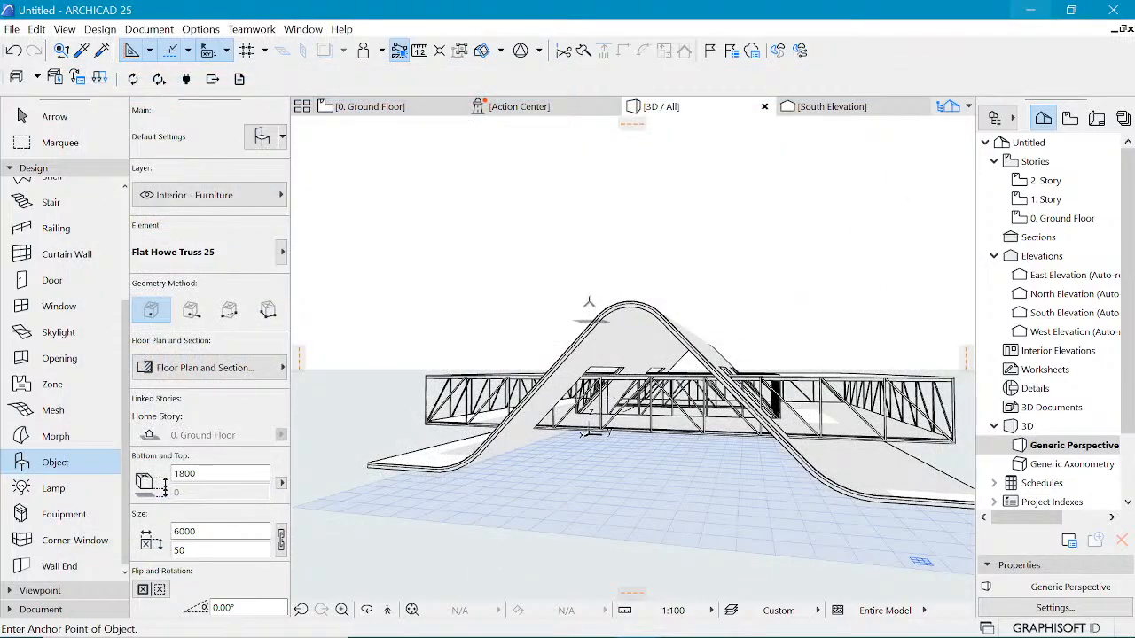
key("Escape")
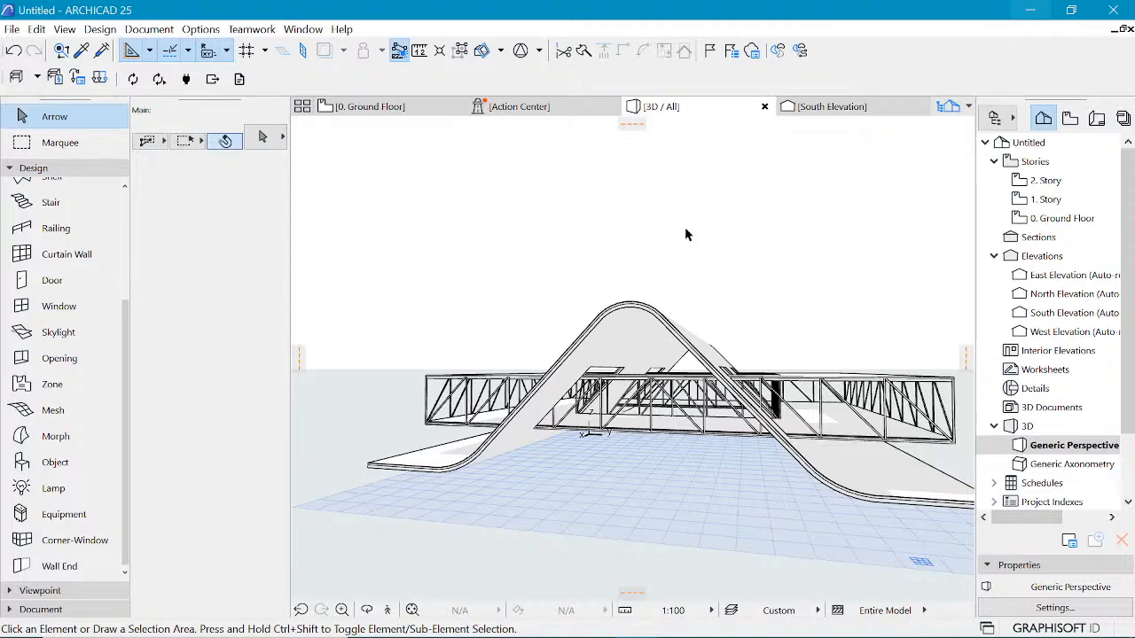
Step: Orbit around the 3D model to review the shell roof from different angles
middle_click_drag(661, 307, 790, 312, "shift")
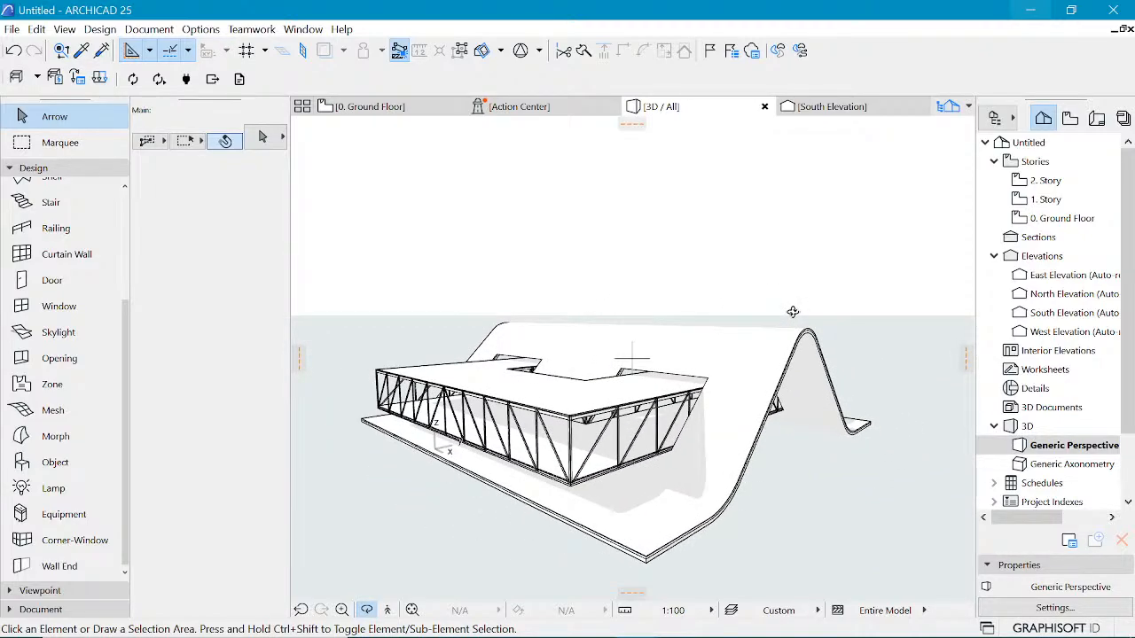
middle_click_drag(586, 314, 772, 366, "shift")
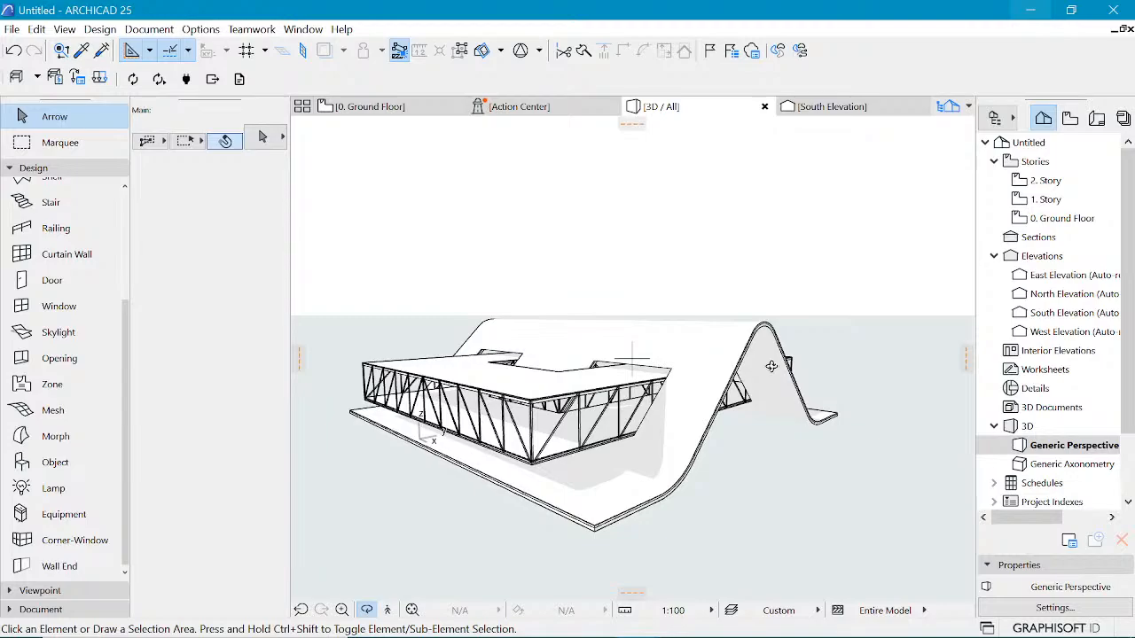
middle_click_drag(777, 365, 671, 337, "shift")
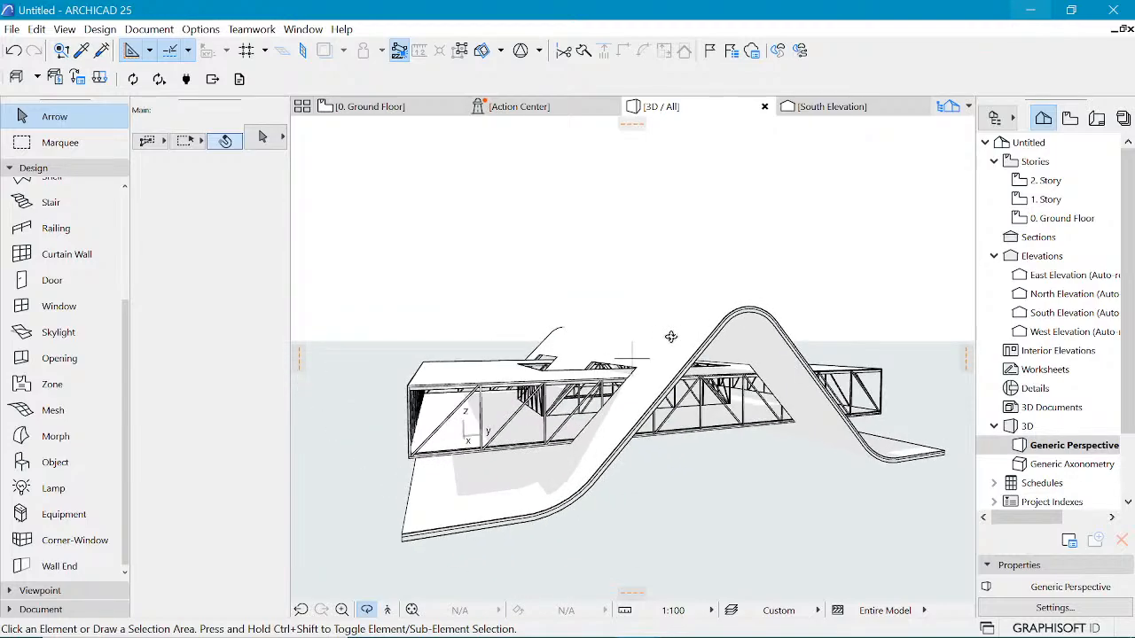
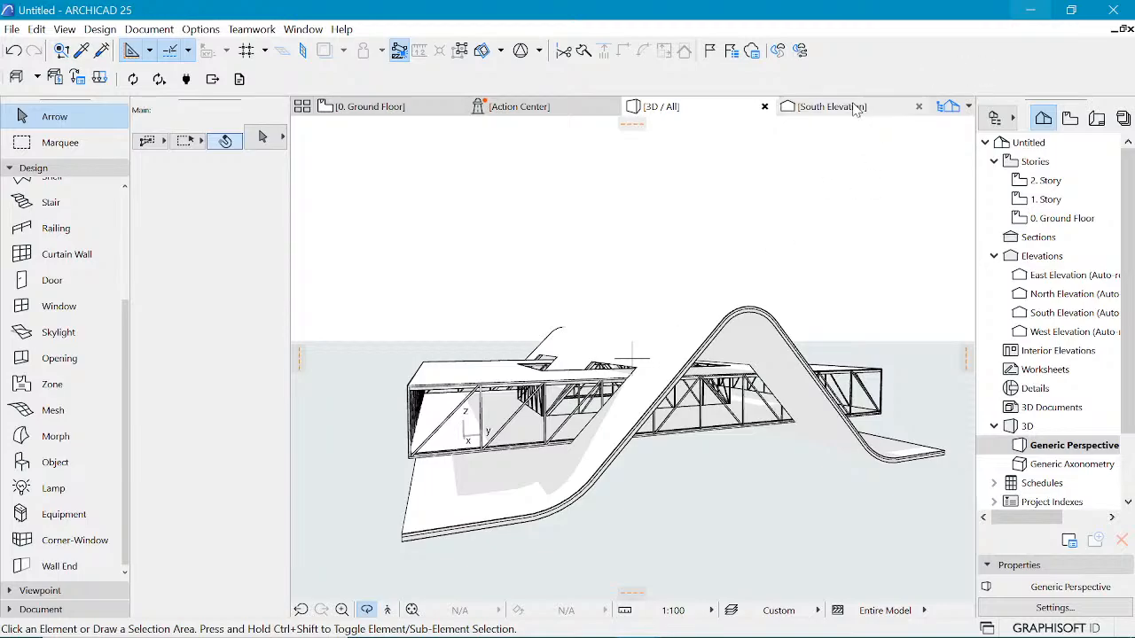
Step: Open the South Elevation and draw a rectangular polyline about 33035 by 4300 mm around the truss outline
left_click(832, 106)
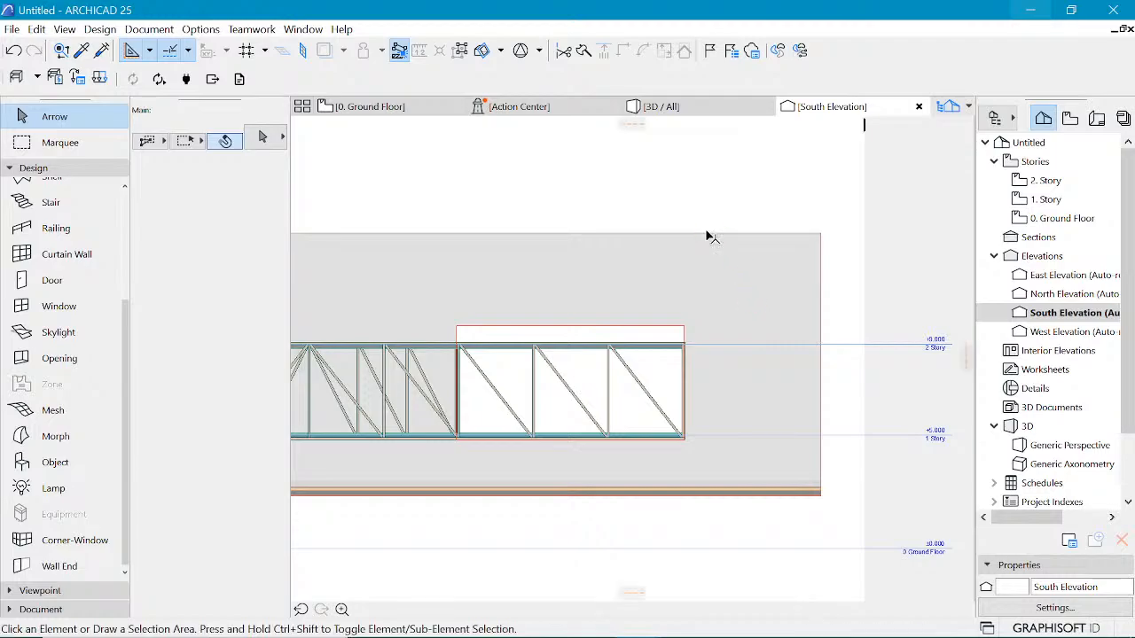
left_click(735, 210)
scroll(792, 252, "down", 3)
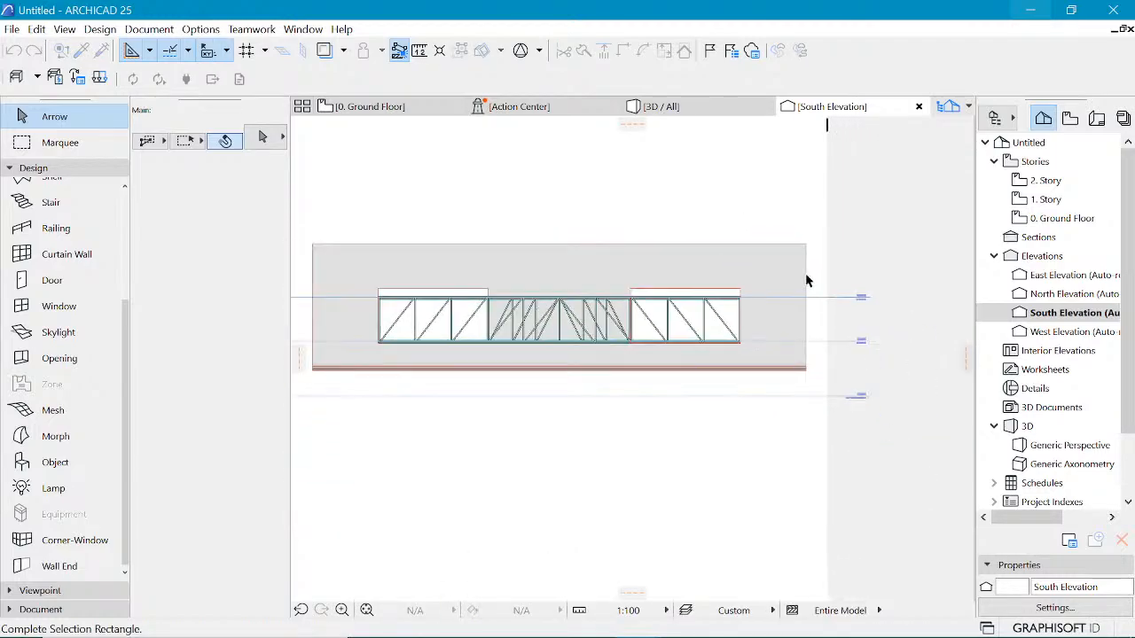
scroll(578, 205, "up", 1)
scroll(578, 205, "up", 1)
left_click(770, 208)
scroll(754, 231, "down", 2)
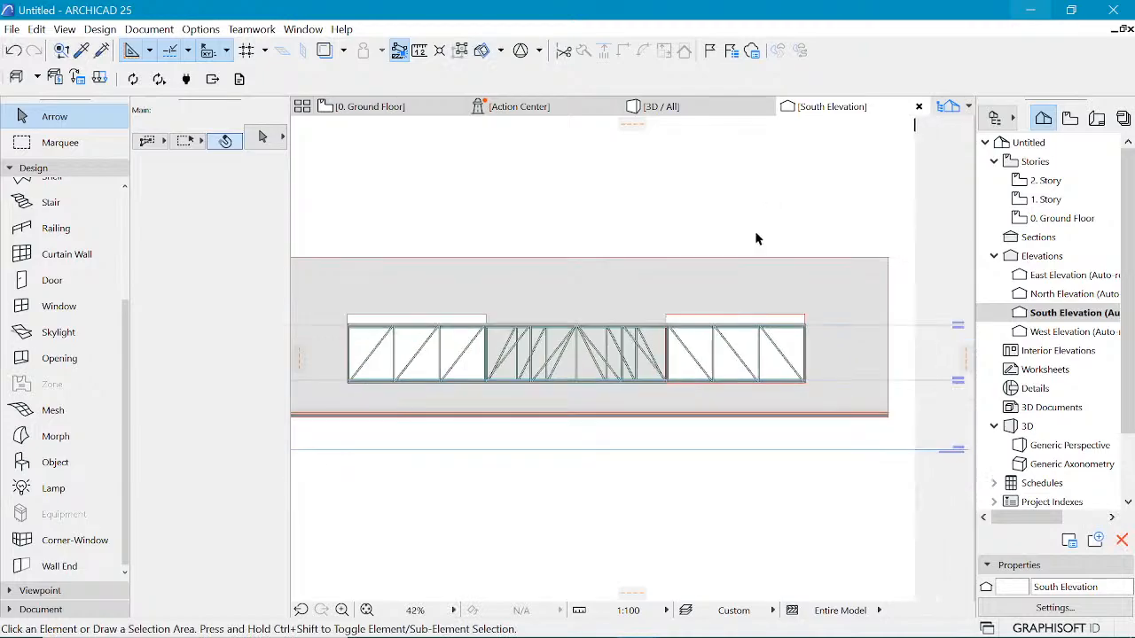
scroll(729, 213, "up", 1)
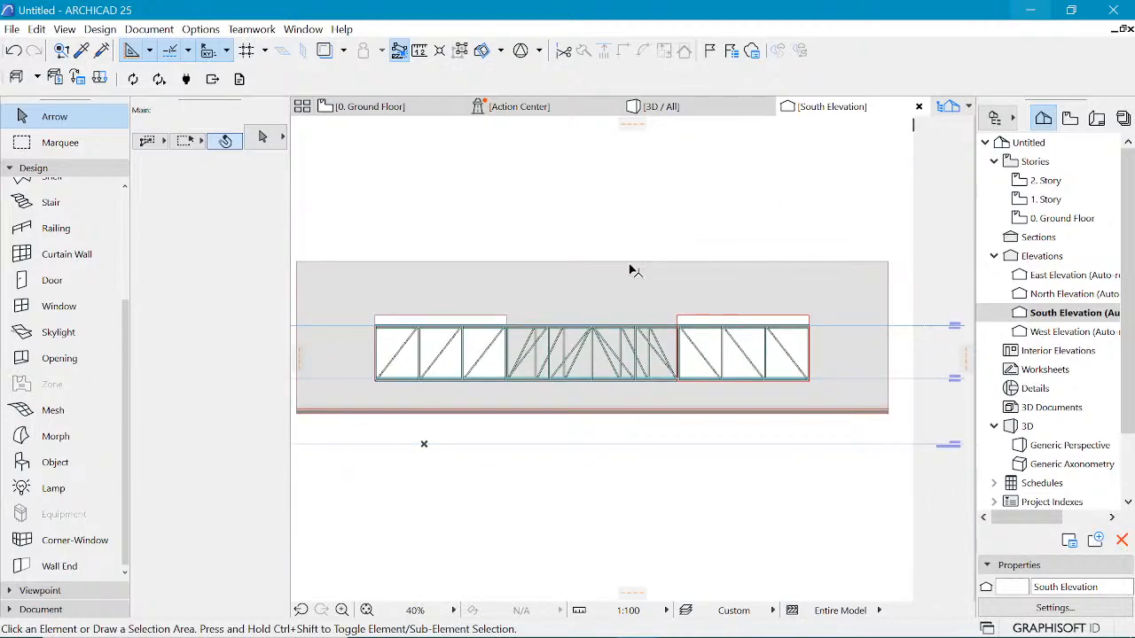
left_click(46, 171)
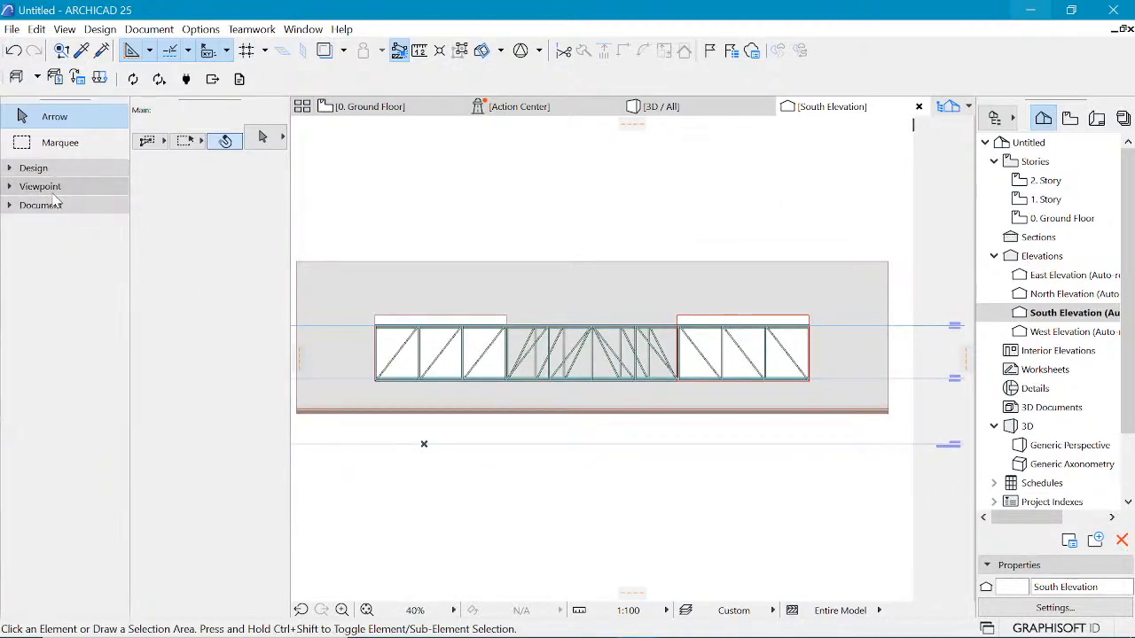
left_click(36, 205)
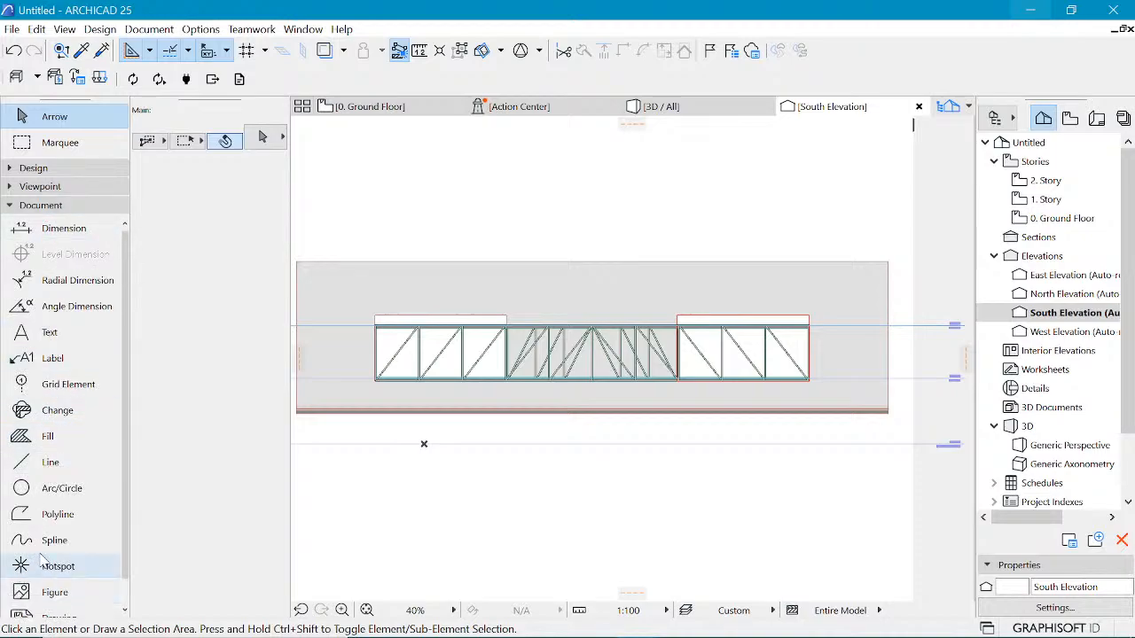
left_click(36, 516)
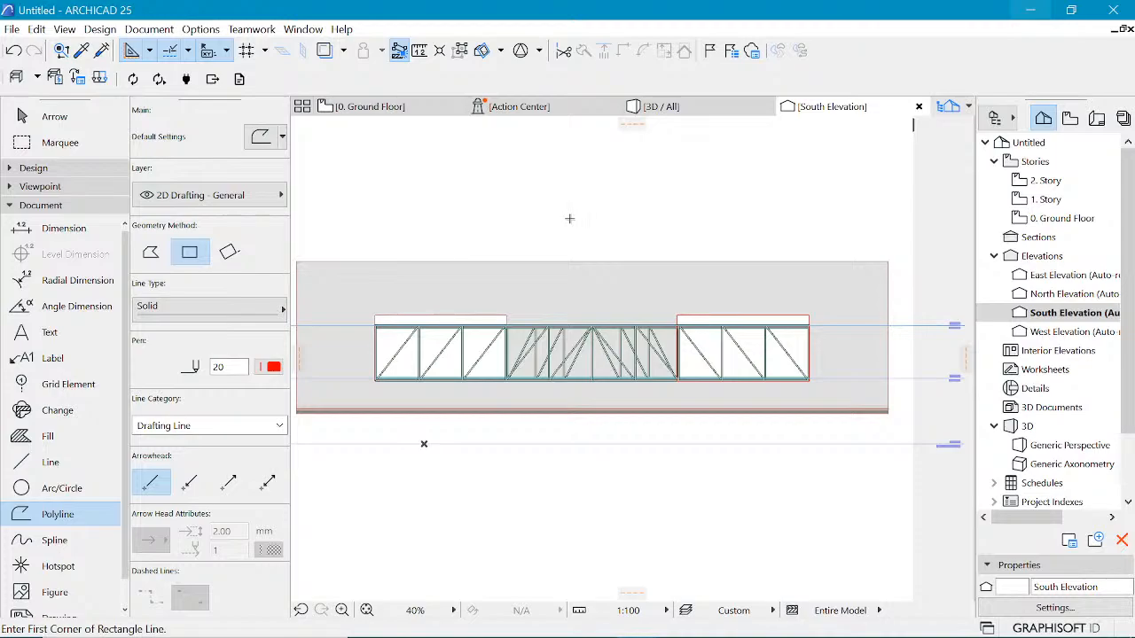
left_click(375, 378)
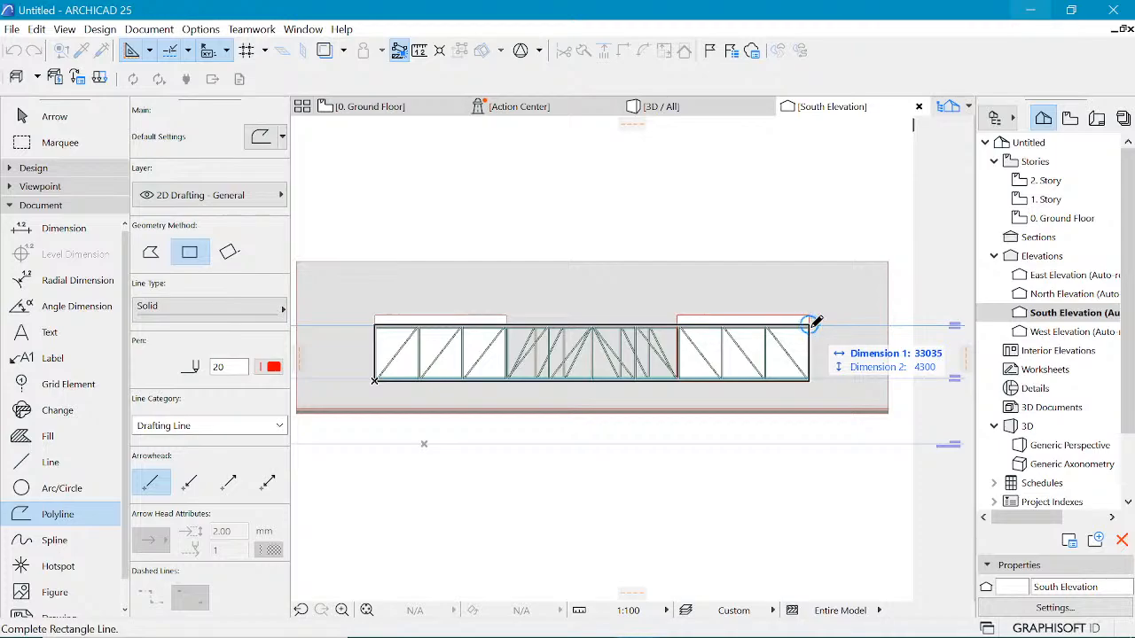
left_click(810, 324)
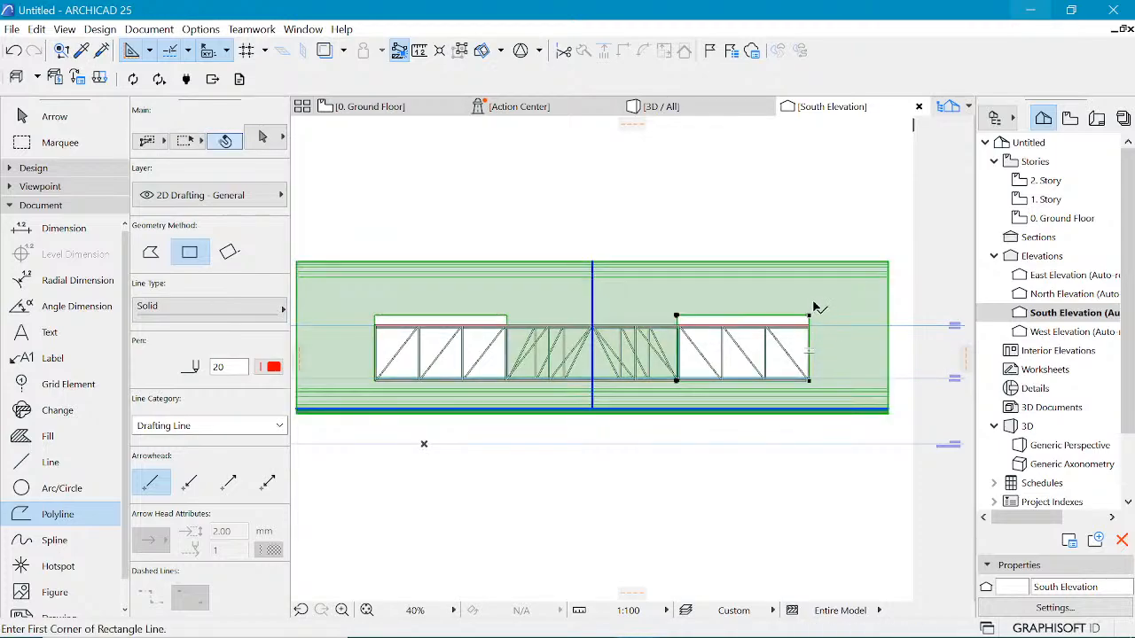
key("Escape")
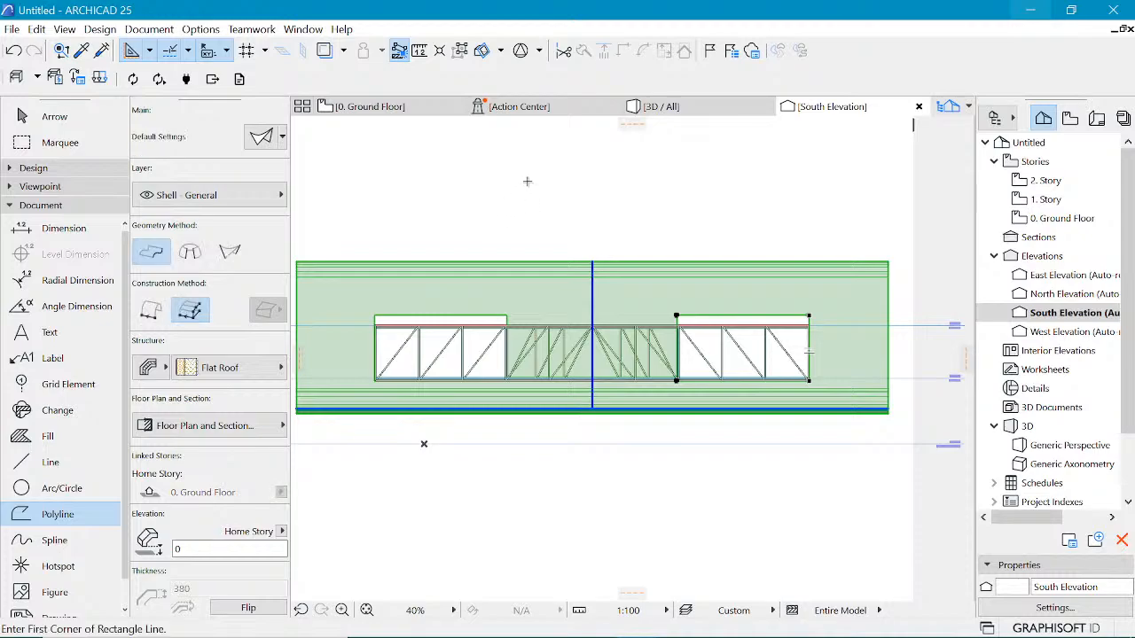
key("Escape")
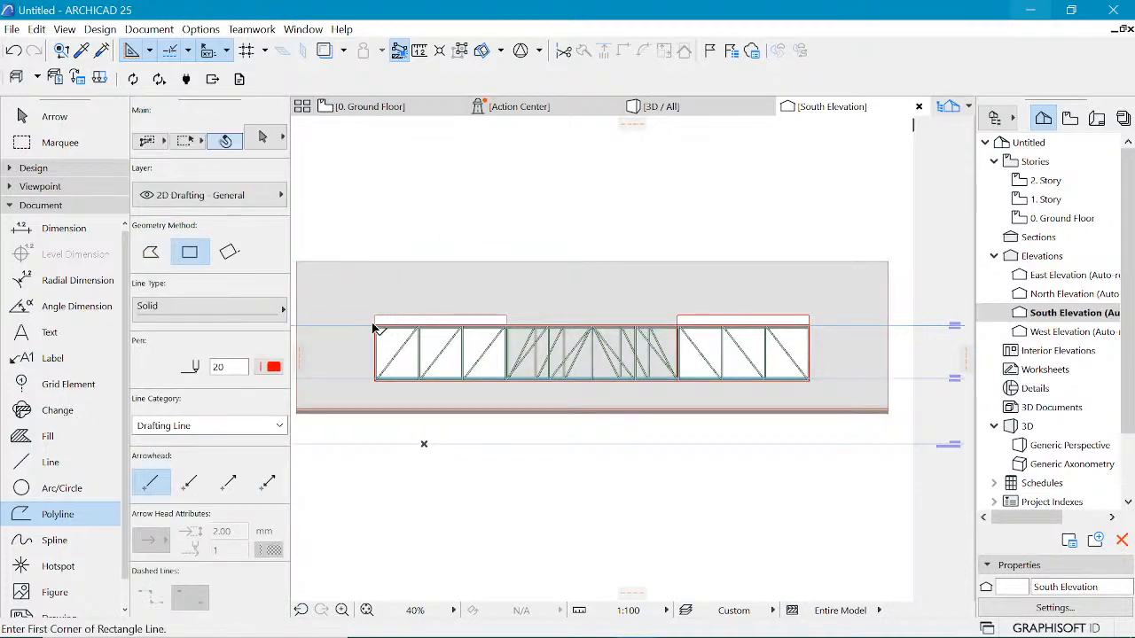
Step: Move the rectangular polyline straight up above the building elevation
left_click(387, 348)
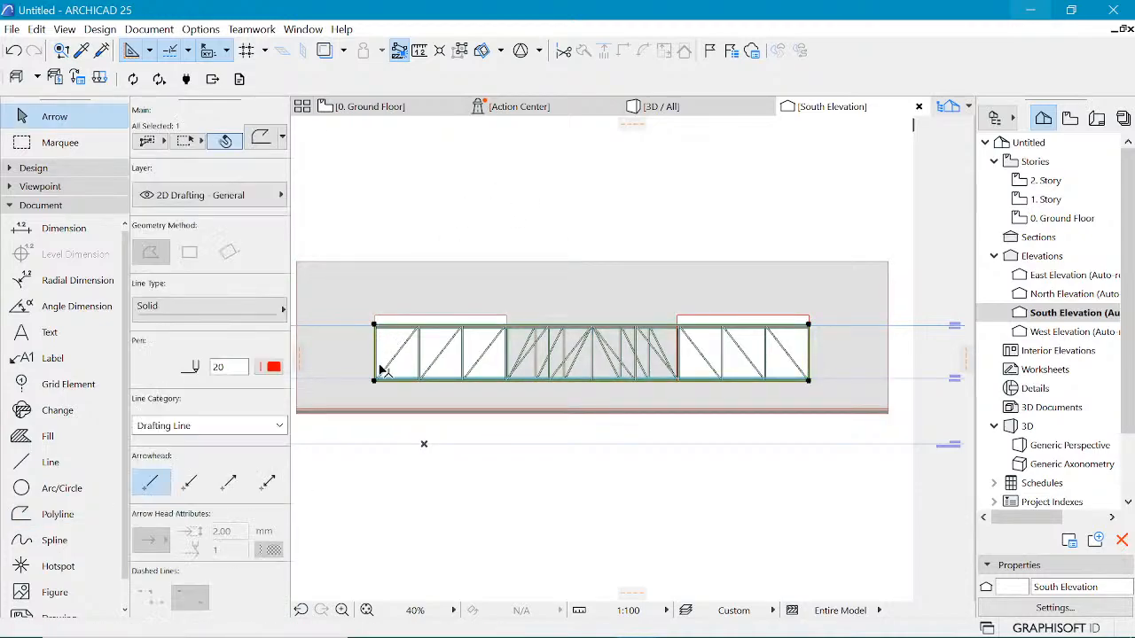
left_click(374, 380)
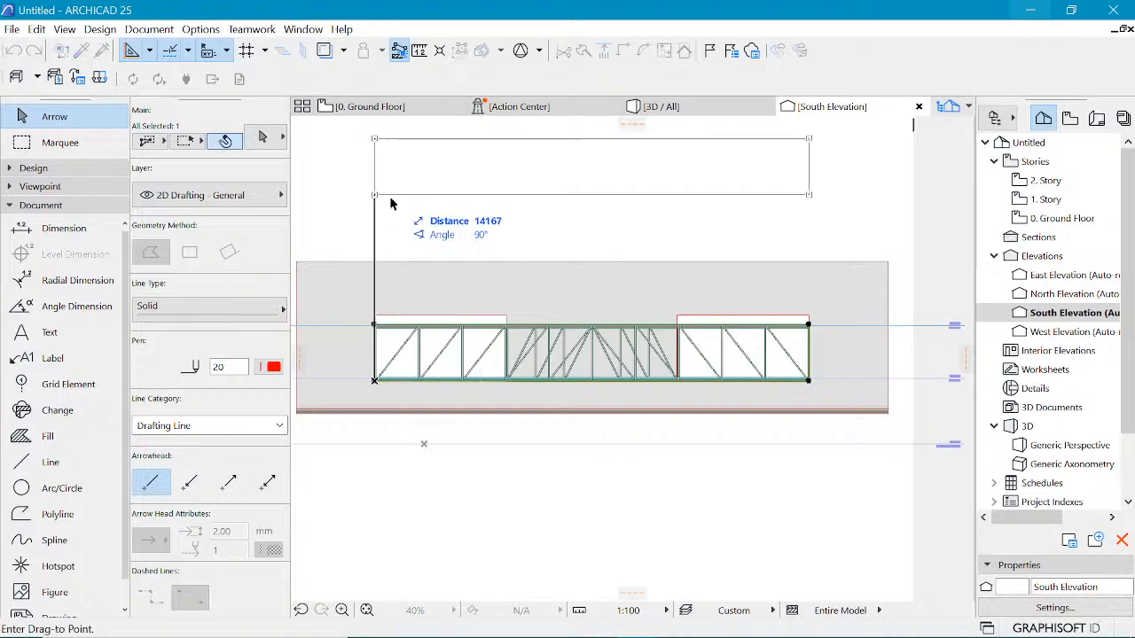
left_click(461, 217)
scroll(684, 305, "down", 2)
scroll(686, 269, "up", 4)
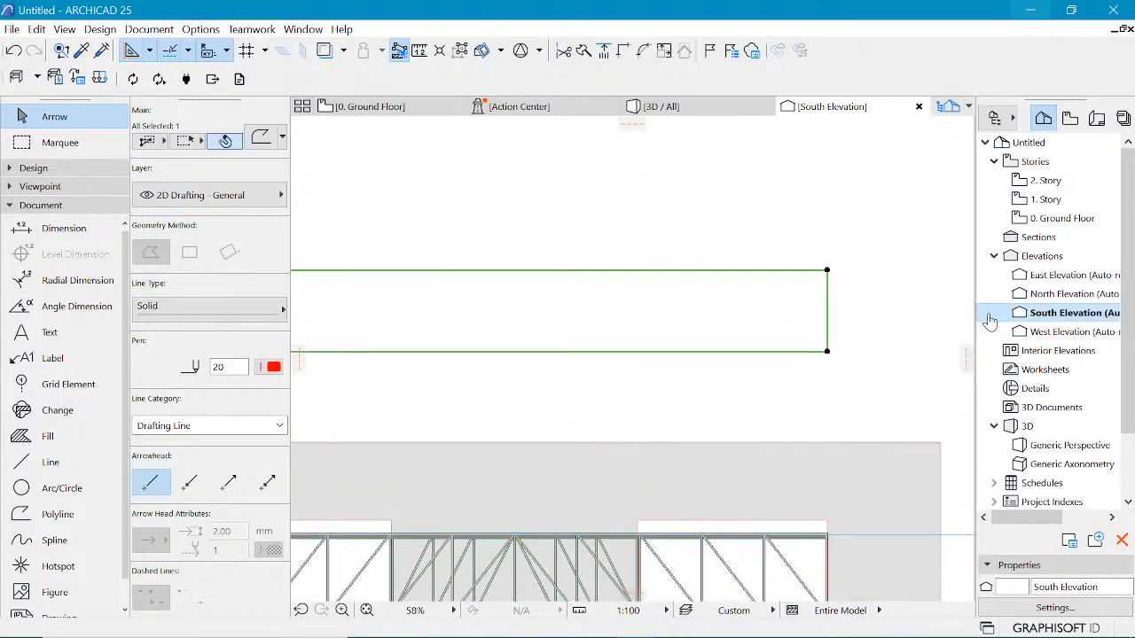
scroll(991, 321, "down", 1)
scroll(848, 257, "down", 2)
left_click(847, 256)
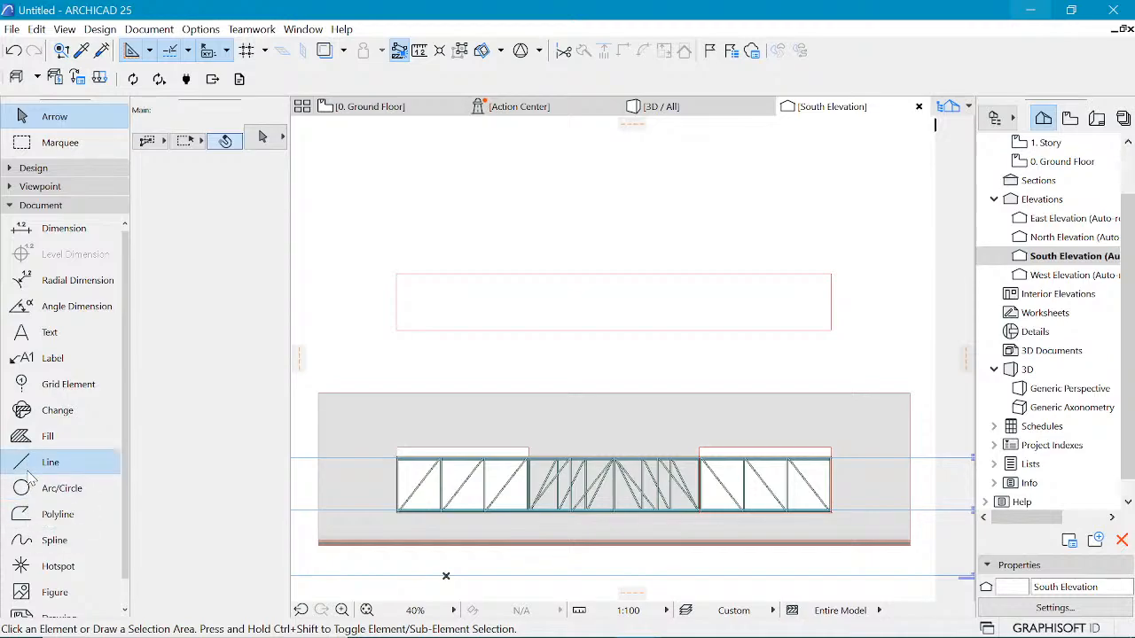
Step: Draw a chained zigzag line profile inside the rectangle, starting and ending on its lower edge
left_click(27, 469)
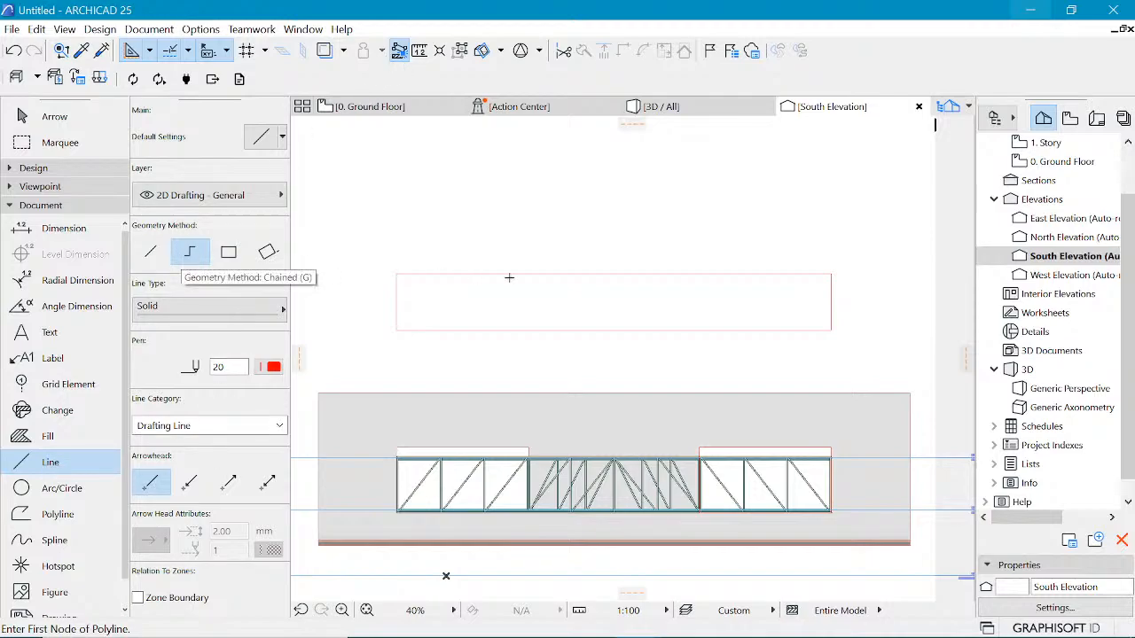
scroll(506, 276, "up", 2)
left_click(347, 353)
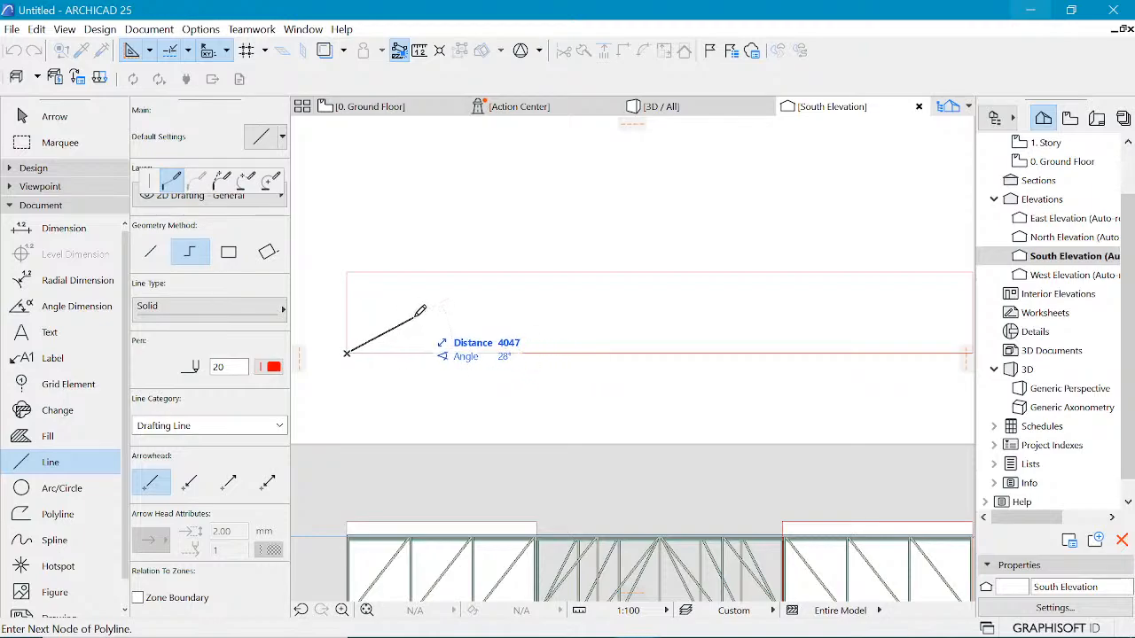
left_click(373, 294)
left_click(411, 280)
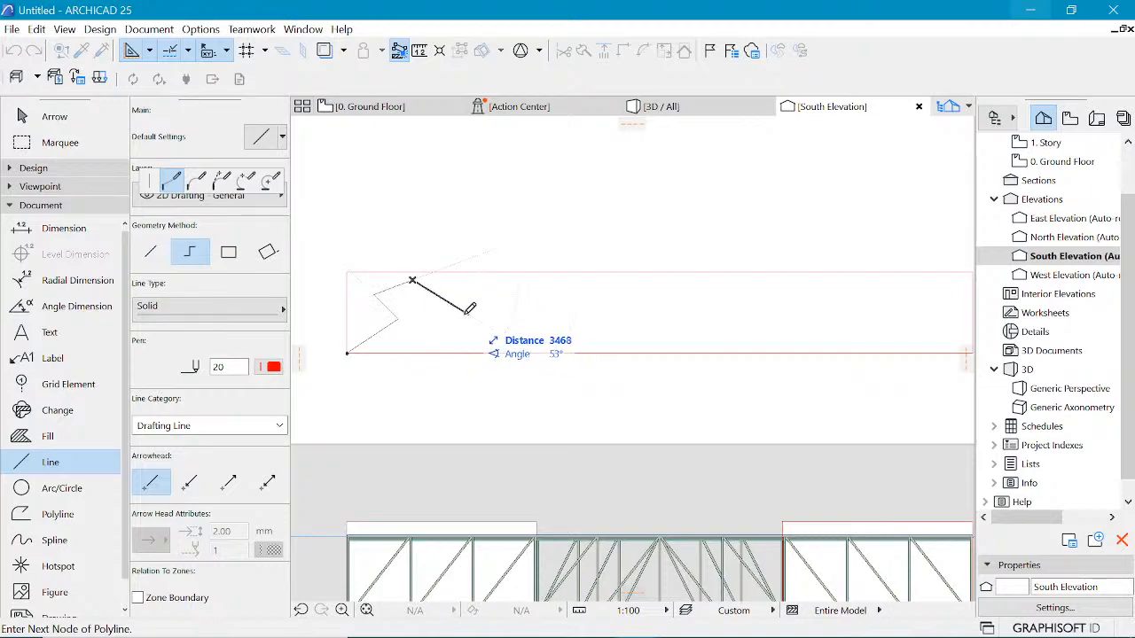
left_click(442, 324)
left_click(441, 352)
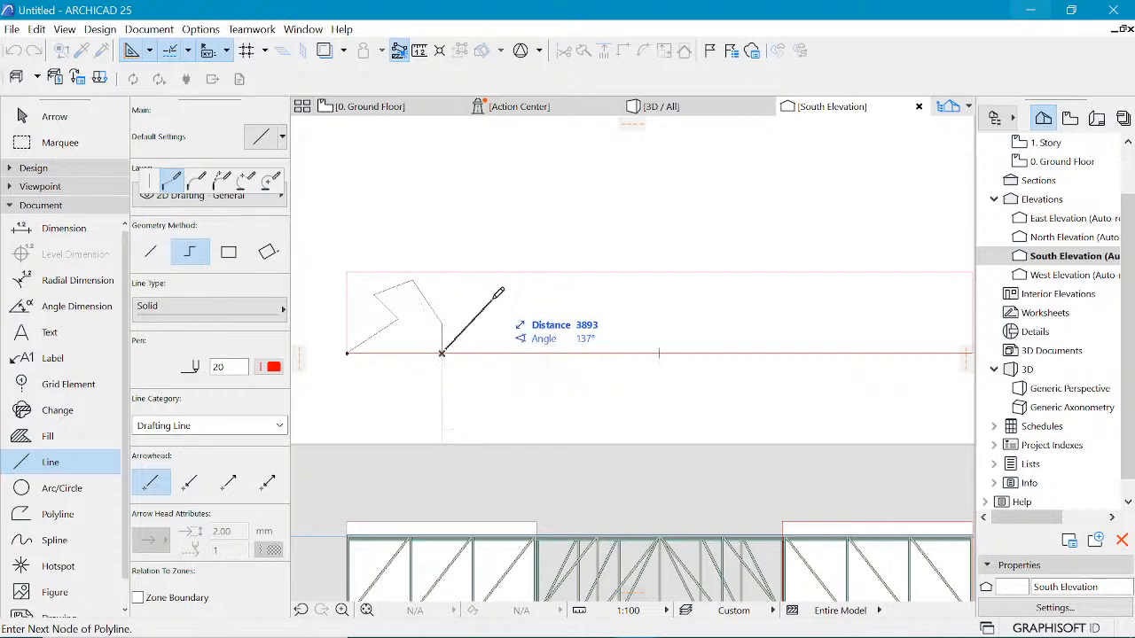
left_click(519, 291)
left_click(590, 322)
left_click(673, 341)
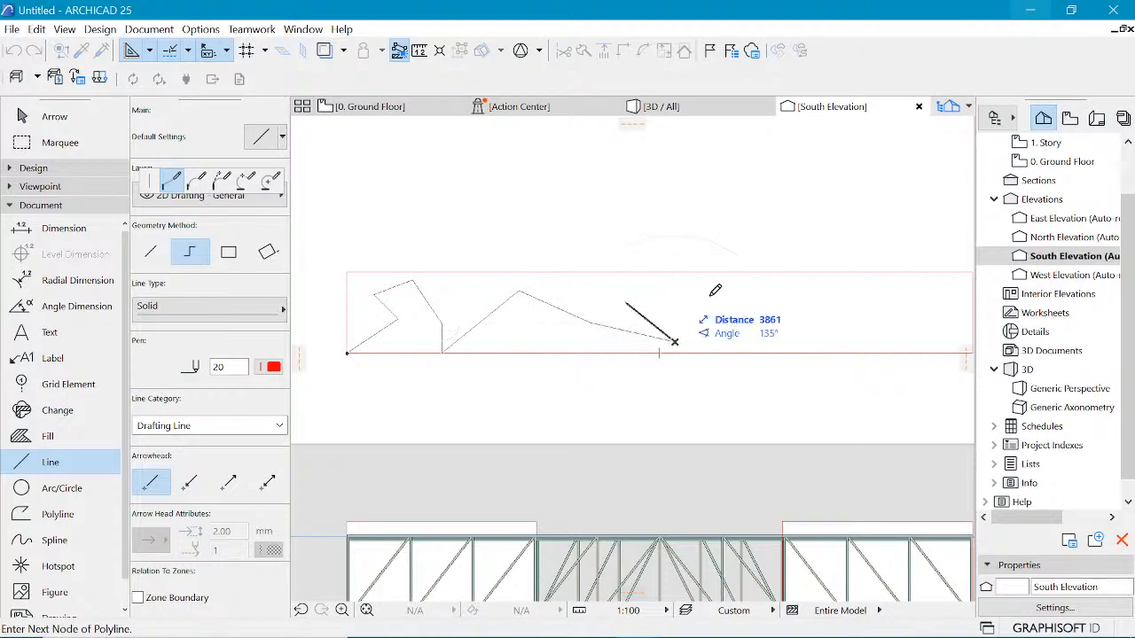
left_click(627, 303)
left_click(717, 279)
left_click(748, 272)
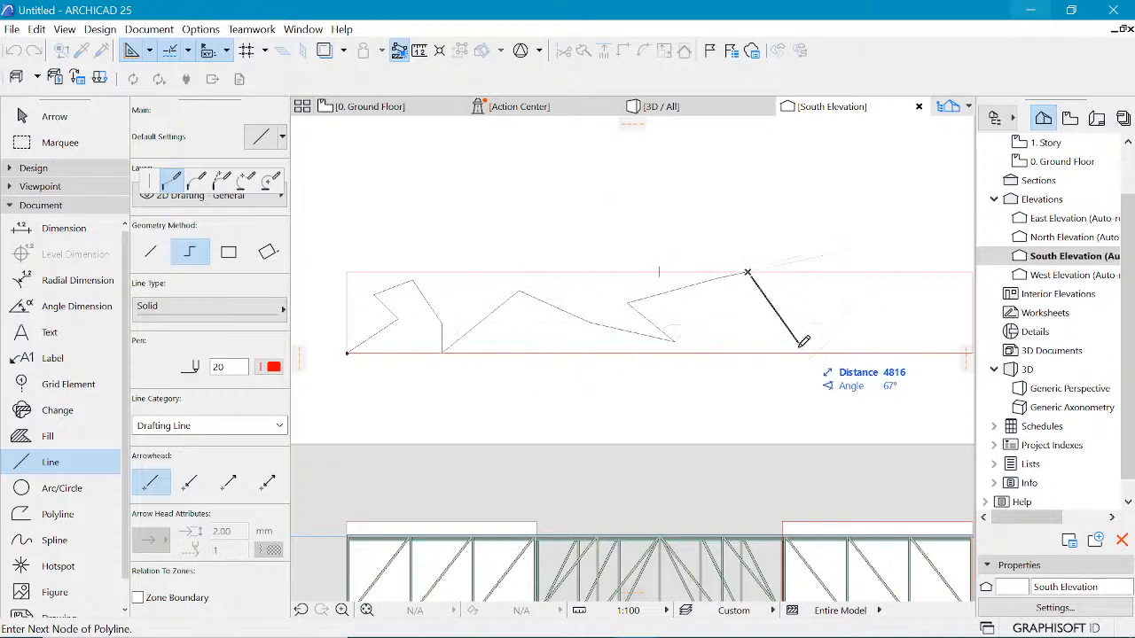
double_click(783, 353)
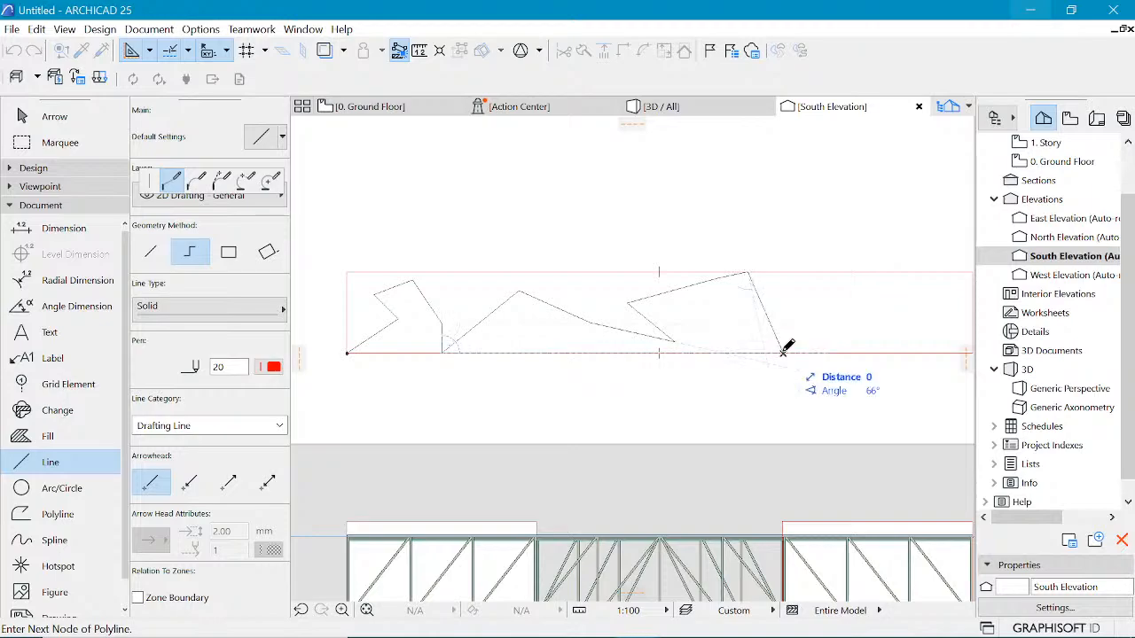
Step: Split the zigzag lines with a vertical cut near the middle and delete the right-hand portion
left_click(764, 309, "shift")
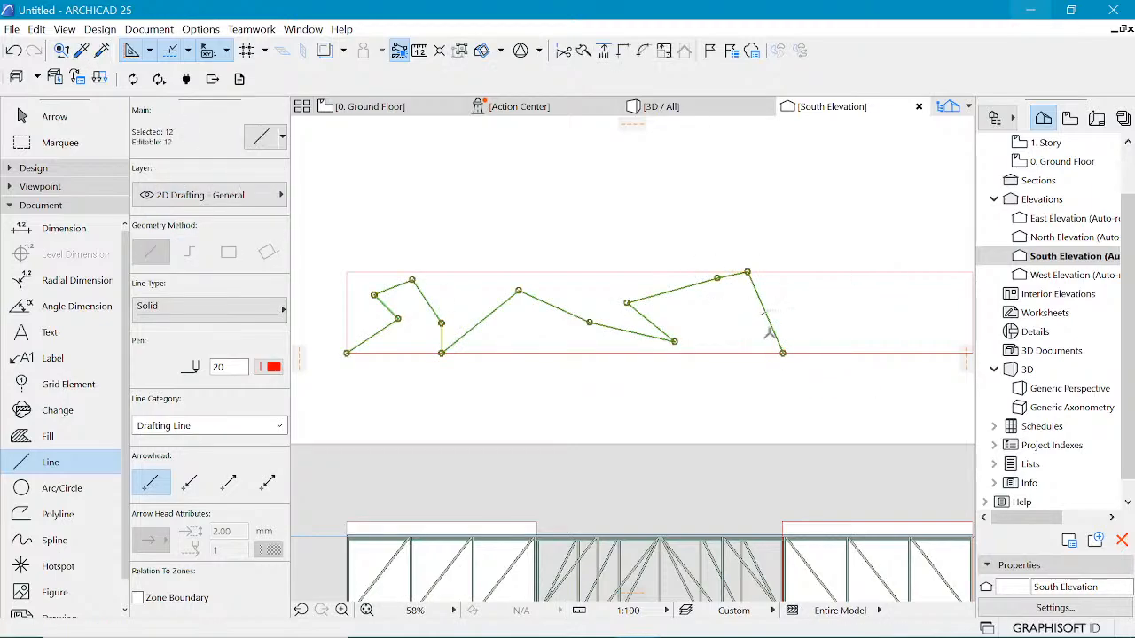
left_click(783, 353)
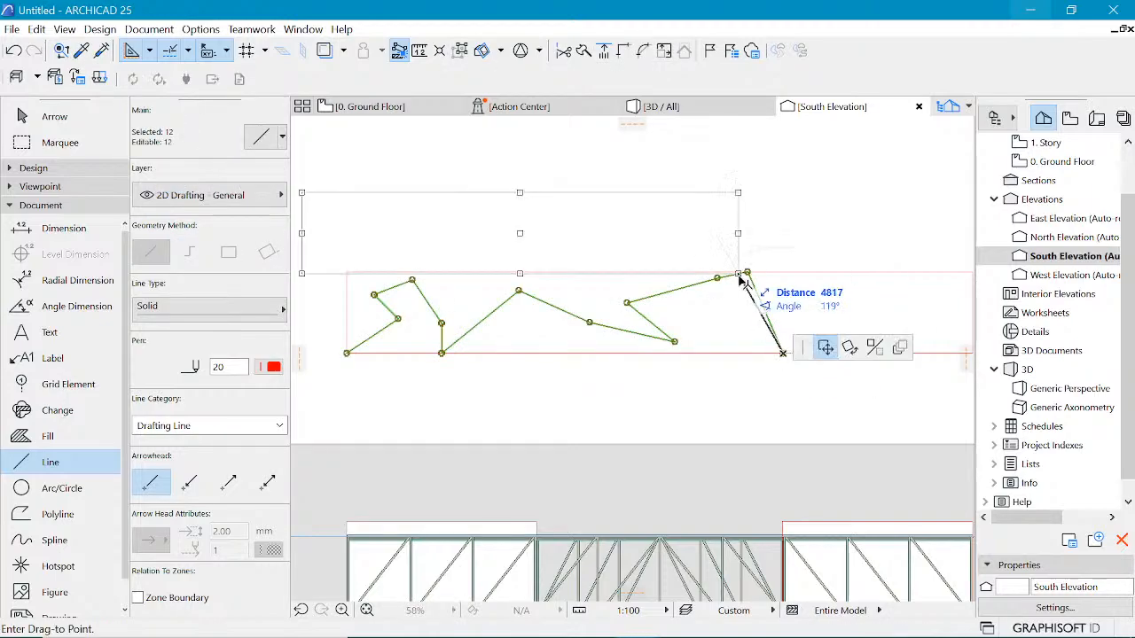
key("Escape")
key("alt+g")
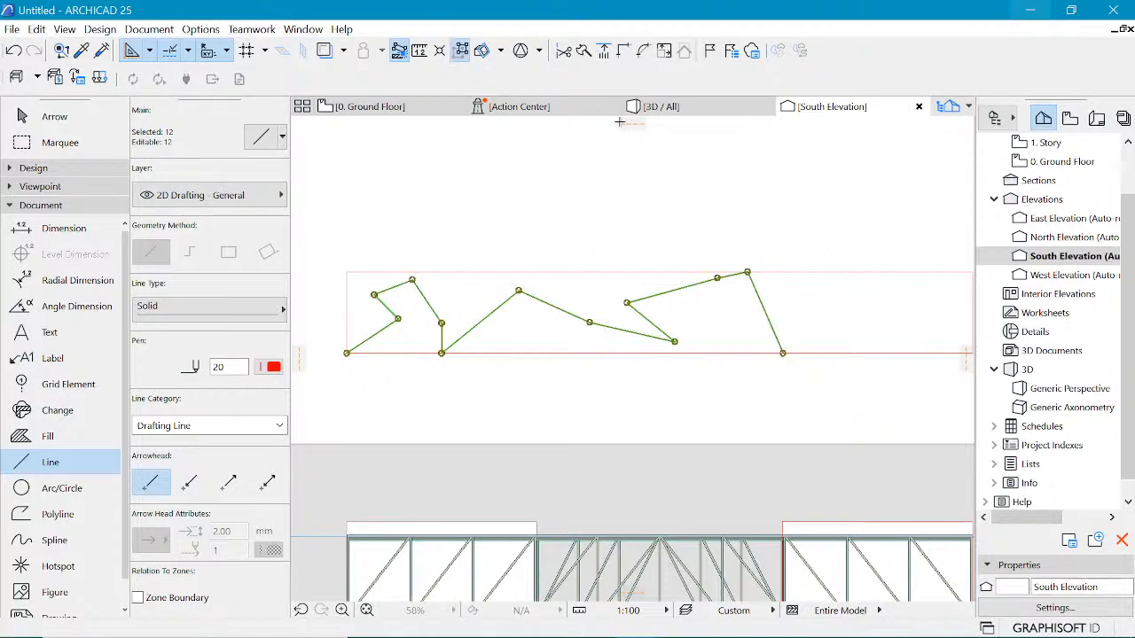
left_click(585, 51)
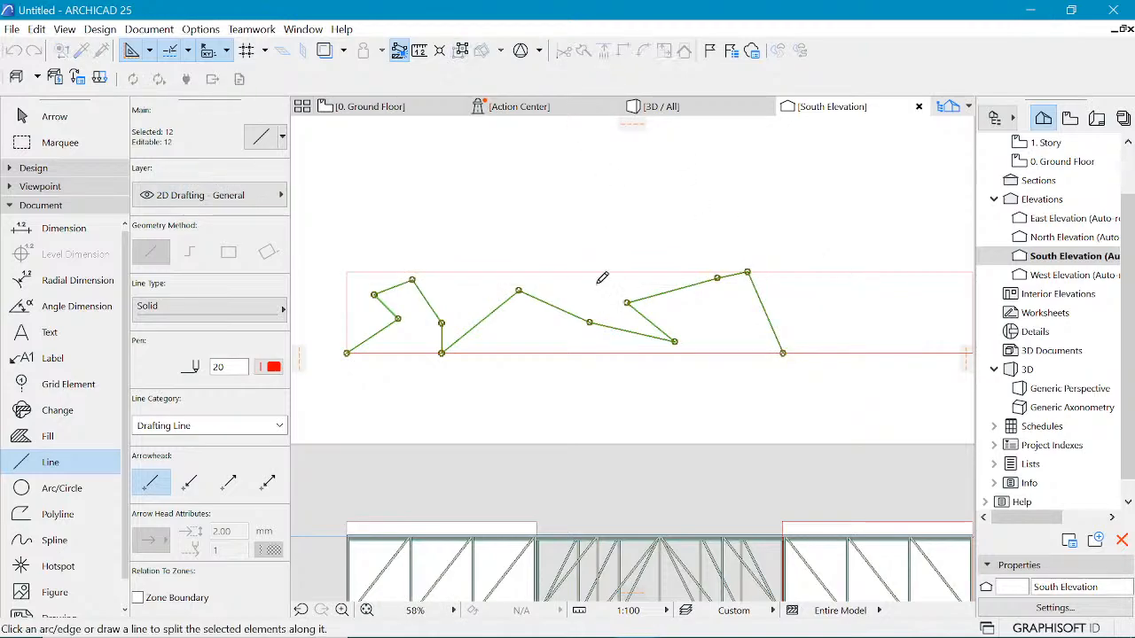
left_click(660, 272)
left_click(702, 393)
left_click(744, 394)
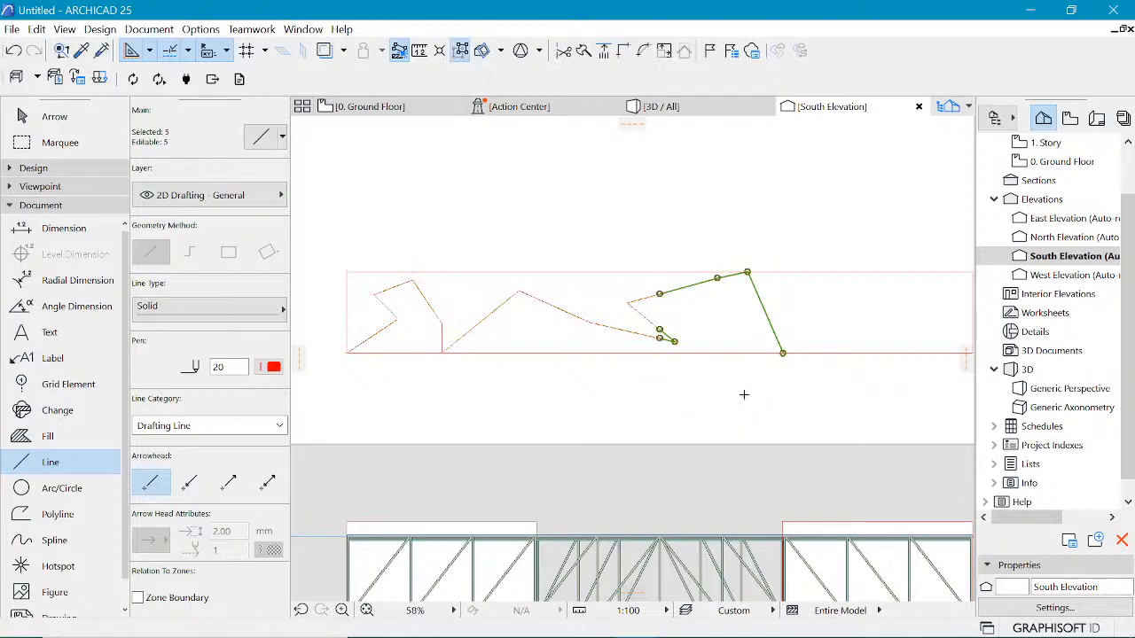
key("Delete")
Step: Delete the leftover short line segments at the cut
left_click(627, 302)
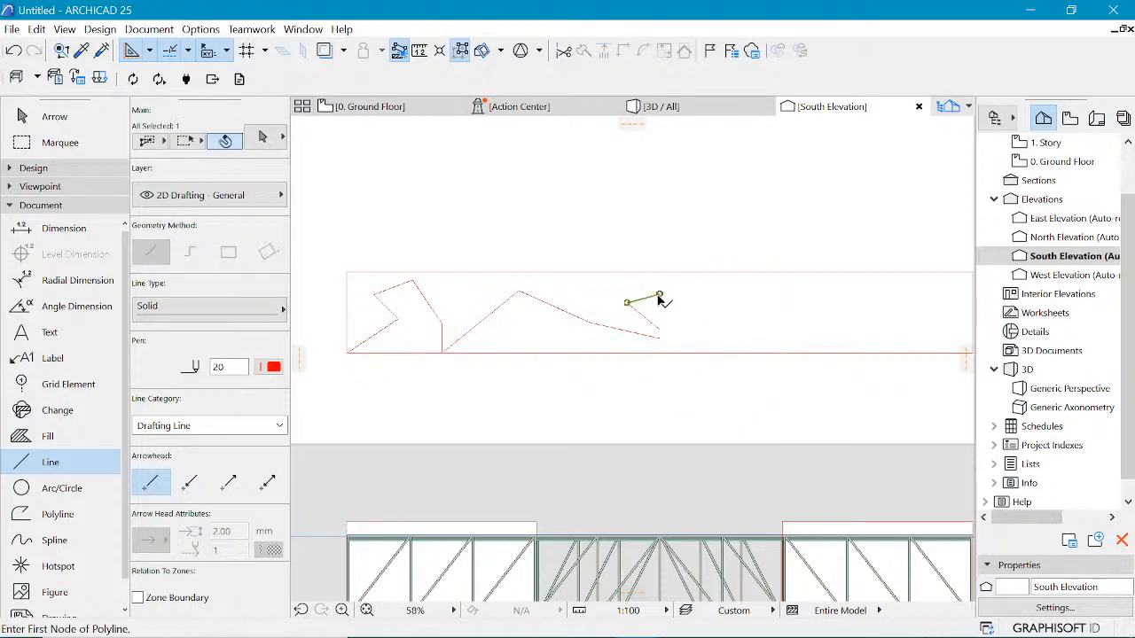
left_click(660, 294)
left_click(649, 321, "shift")
key("Delete")
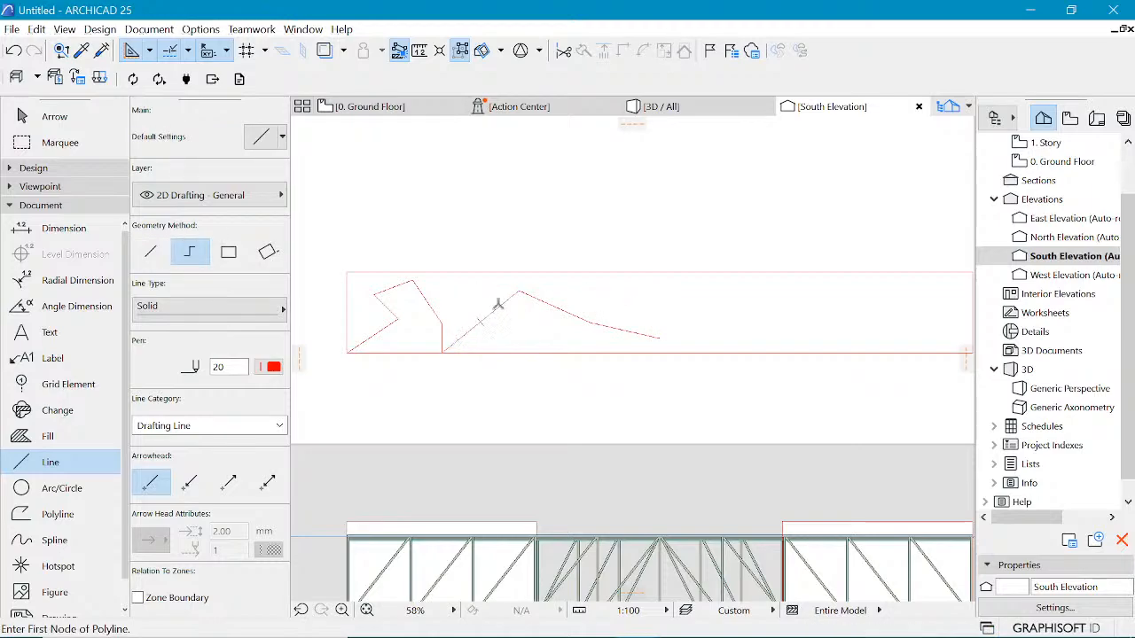
Step: Select all the profile lines and set their pen to 6
left_click(524, 298, "shift")
key("ctrl+a")
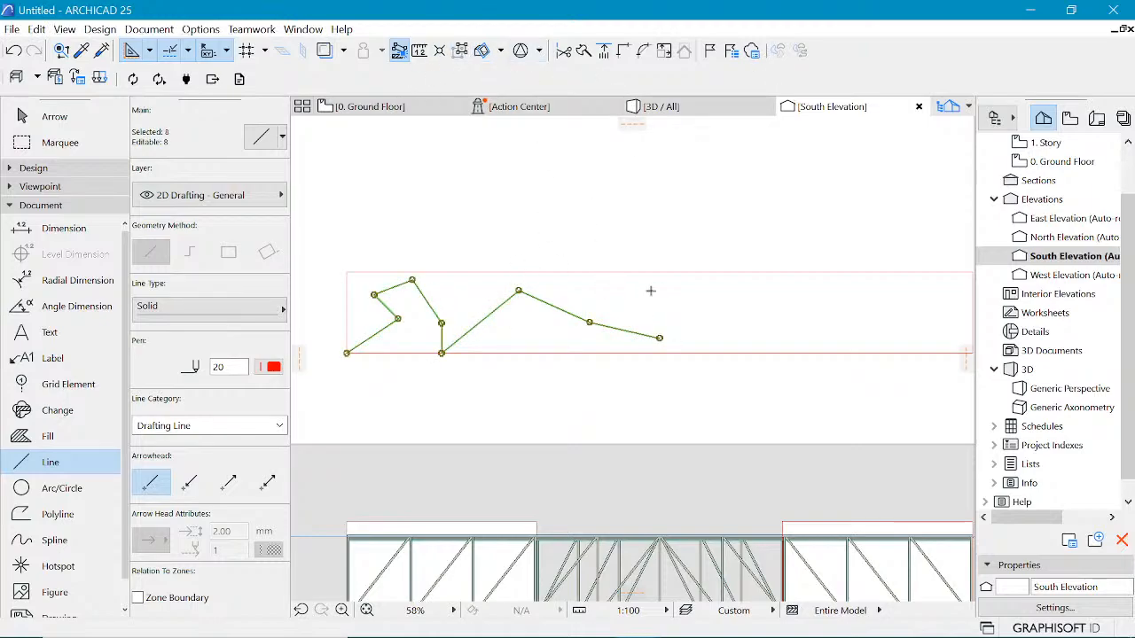
left_click(273, 367)
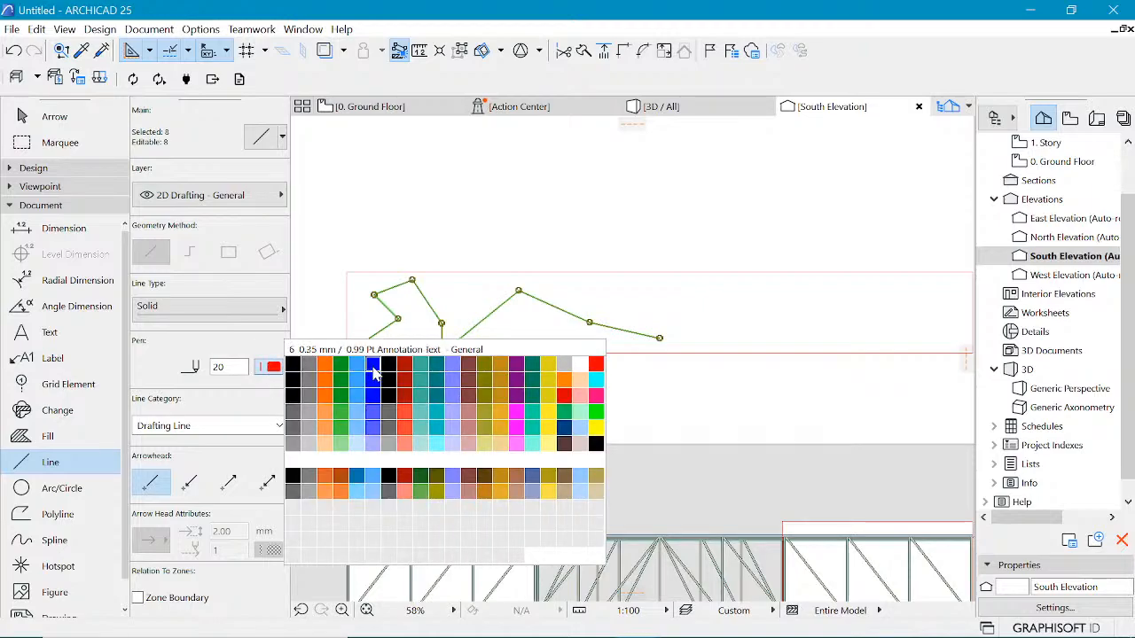
left_click(371, 373)
key("Escape")
scroll(479, 232, "up", 3)
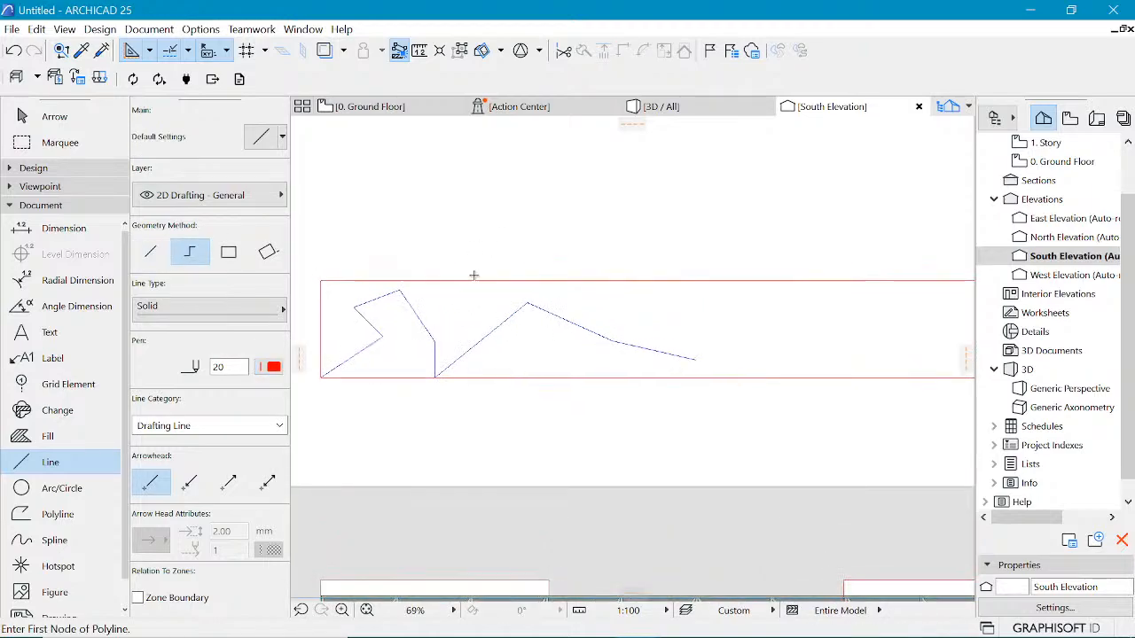
key("ctrl+a")
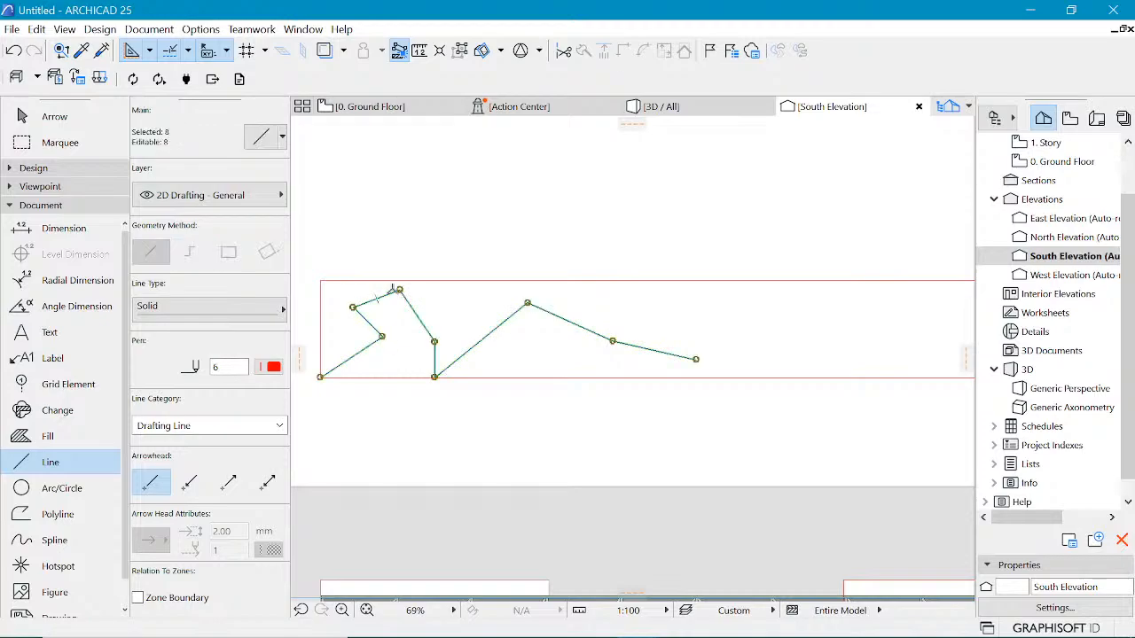
left_click(399, 290)
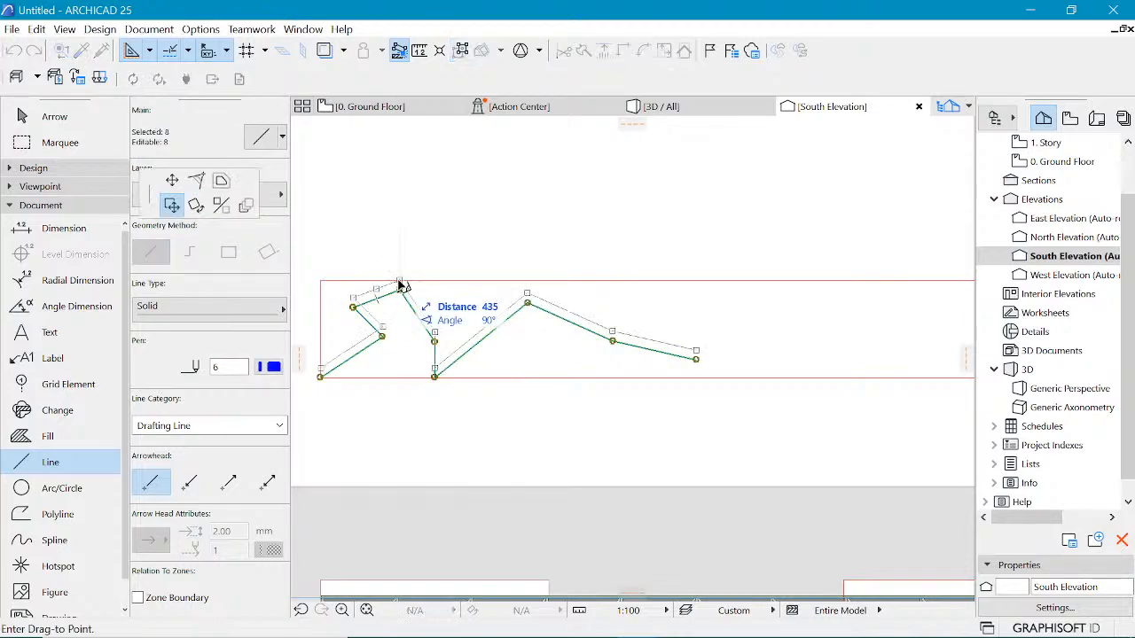
key("Escape")
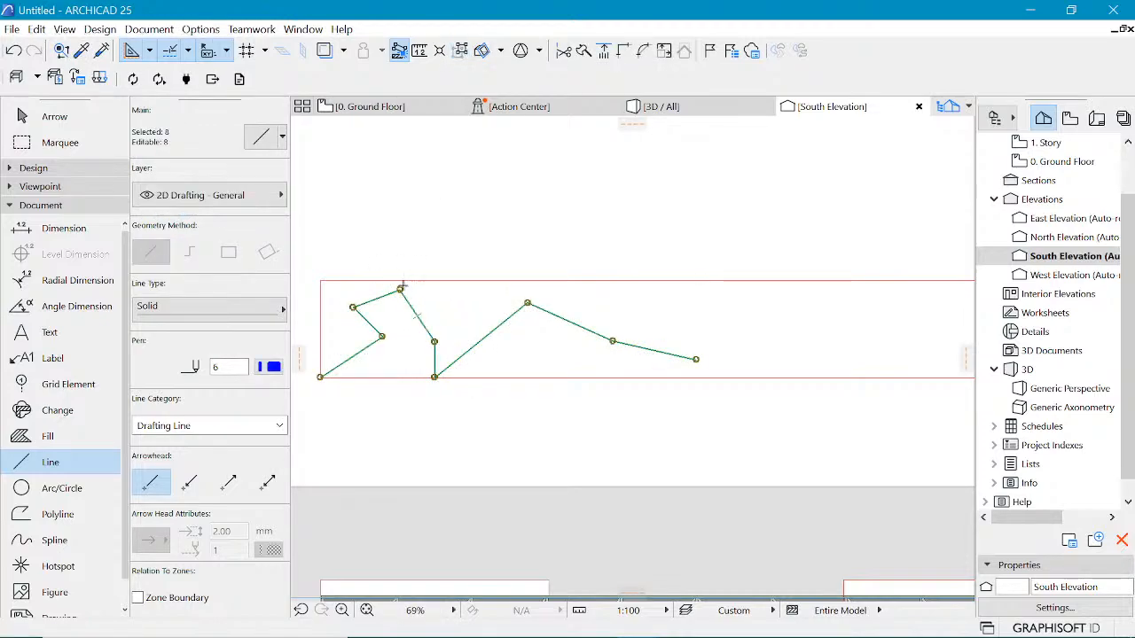
Step: Move the upper-left peak vertex of the zigzag up onto the rectangle's top edge
key("ctrl+d")
left_click(400, 288)
key("Escape")
key("alt+g")
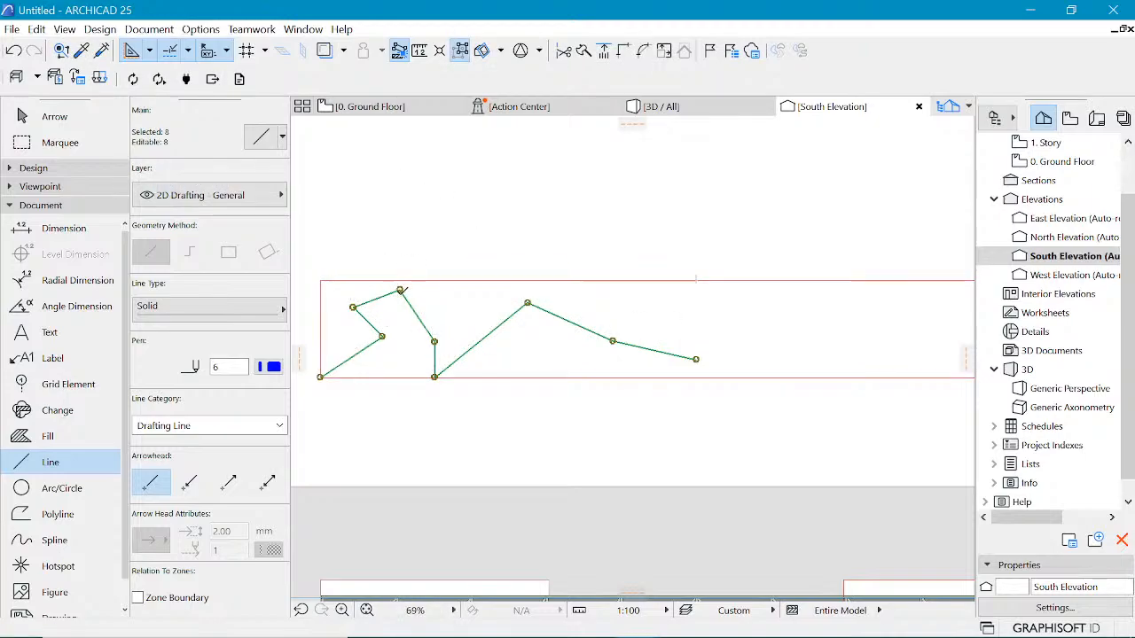
left_click(400, 290)
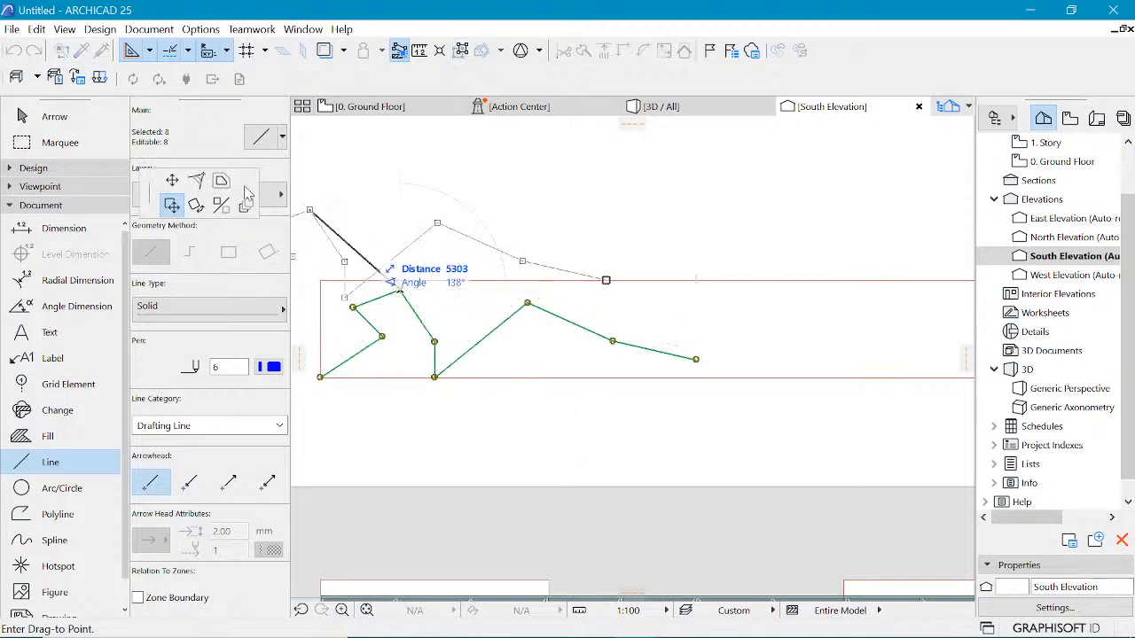
left_click(171, 180)
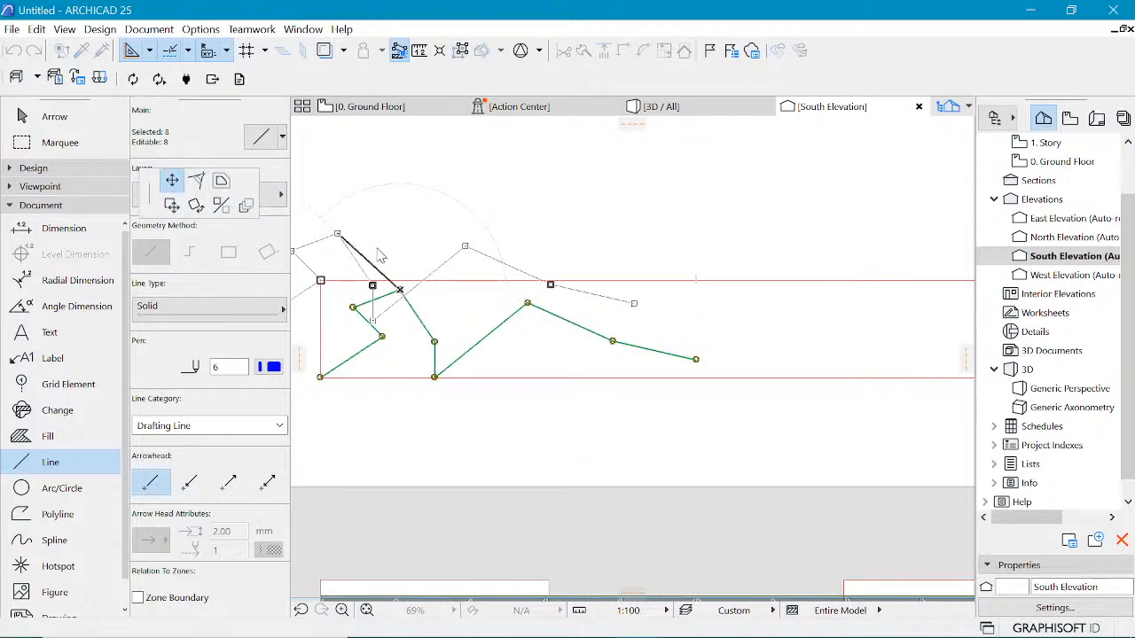
left_click(400, 280)
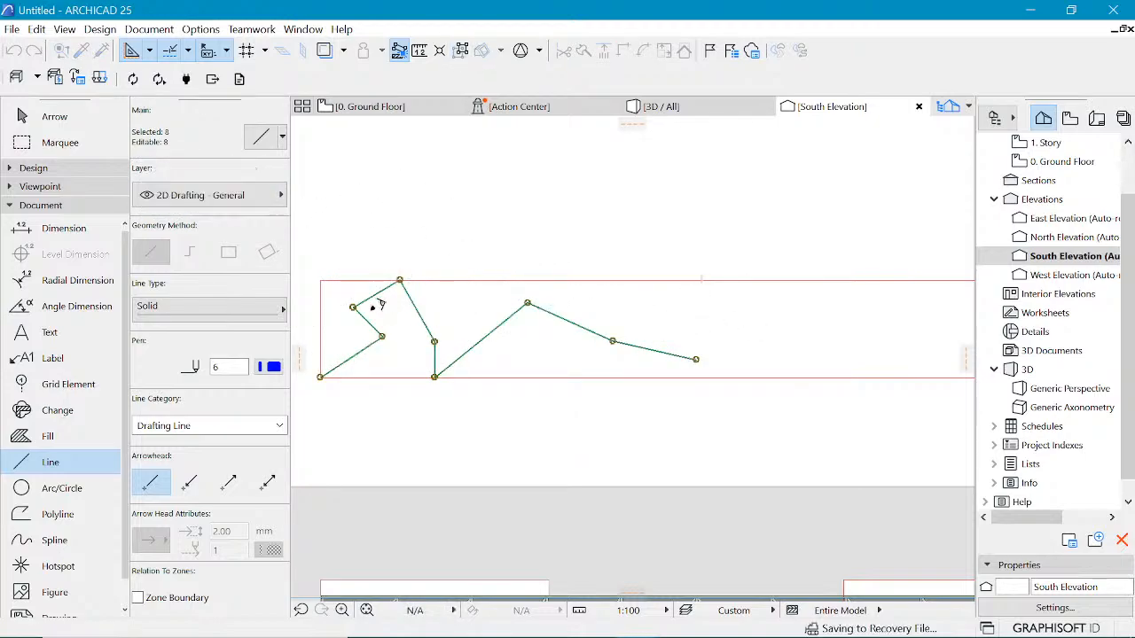
Step: Reposition the leftmost zigzag node and shift the lower middle vertex left along the bottom edge
scroll(381, 305, "up", 3)
left_click(346, 302)
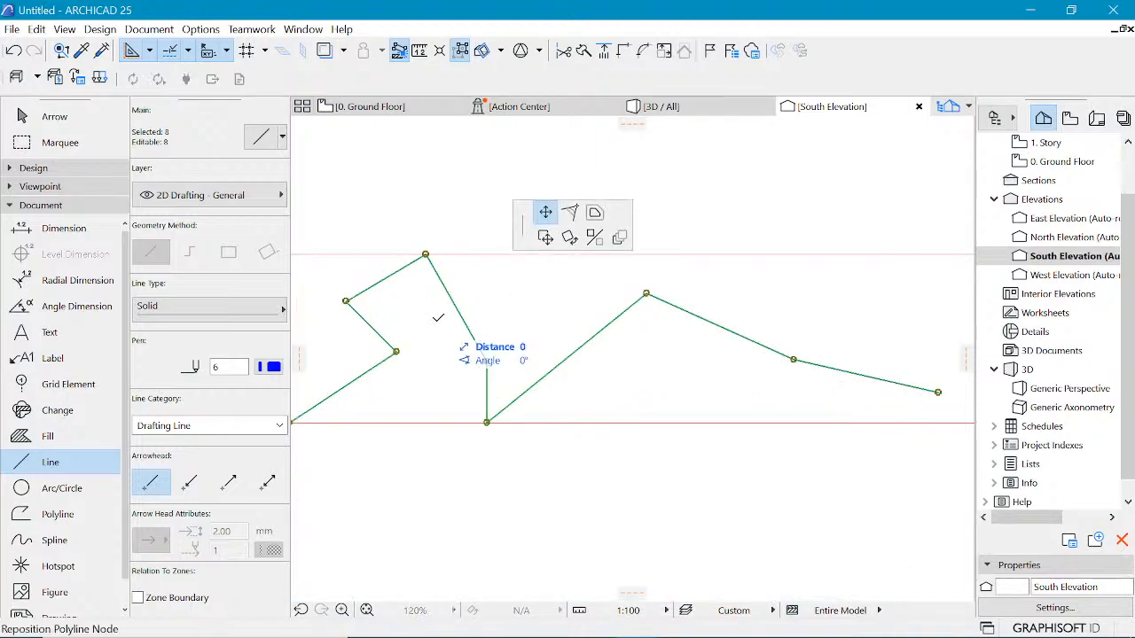
scroll(434, 320, "down", 3)
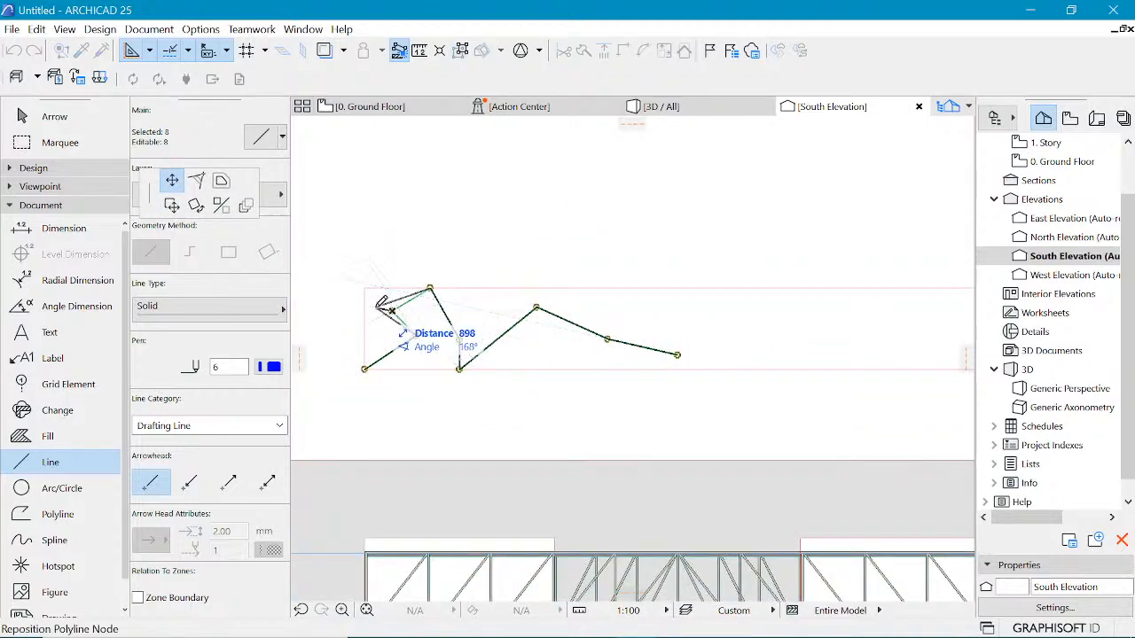
left_click(375, 307)
scroll(443, 341, "up", 2)
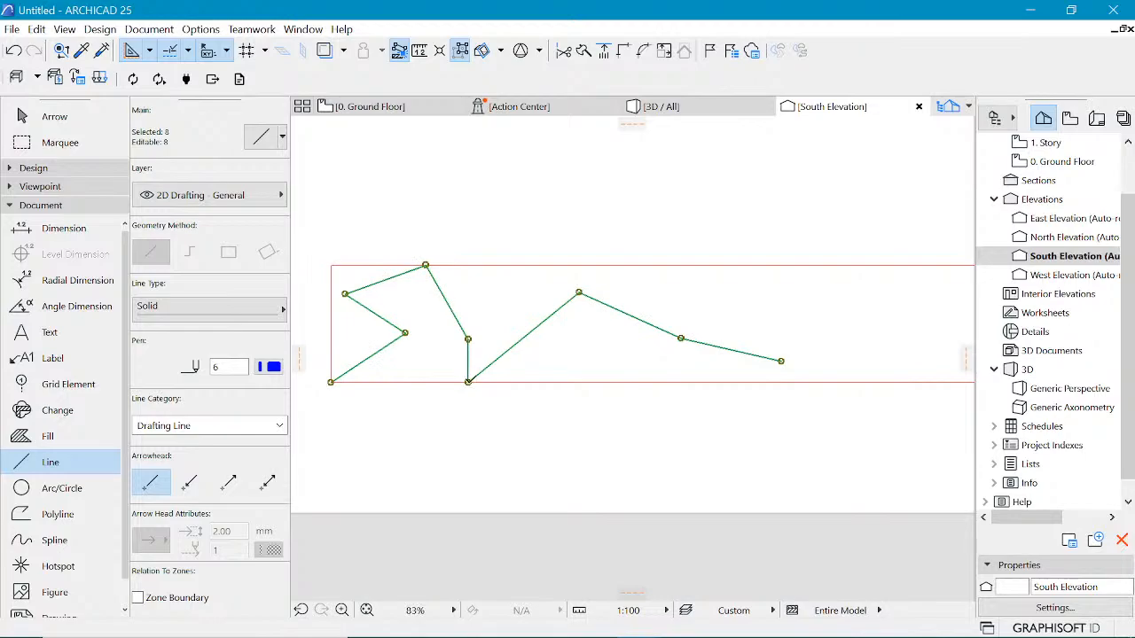
left_click(467, 381)
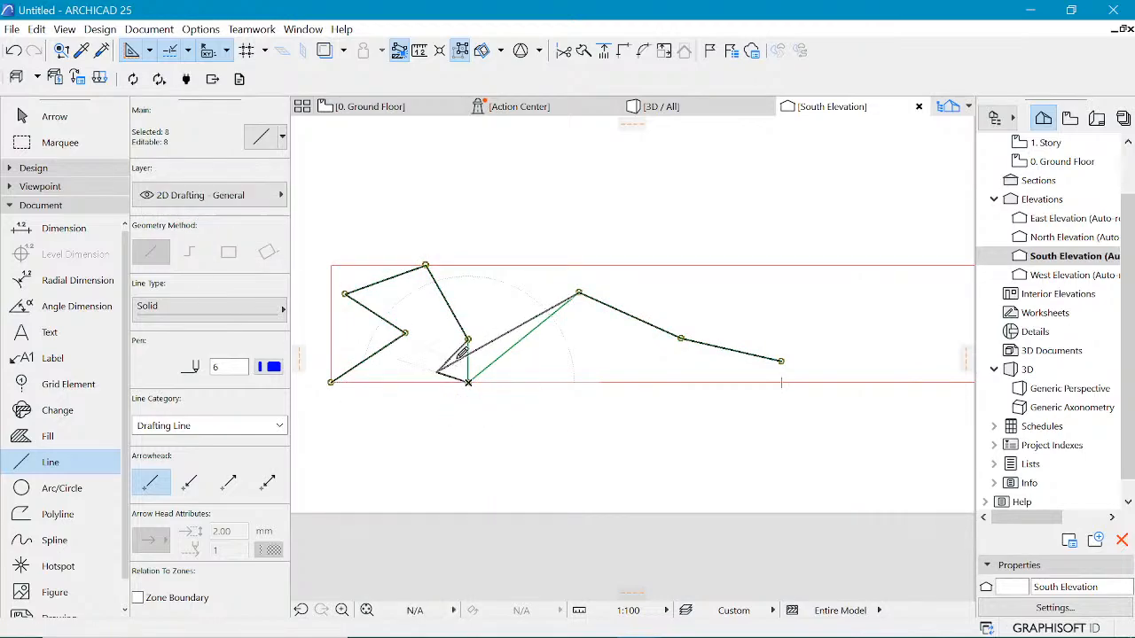
left_click(422, 382)
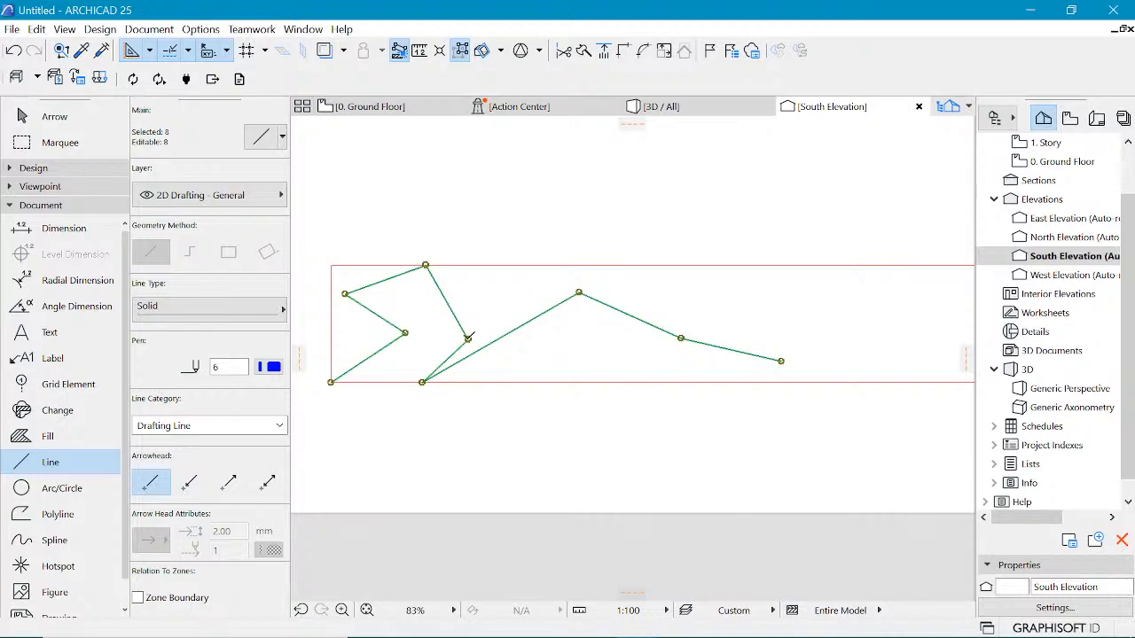
Step: Raise the next vertex toward the top edge and lower the following peak vertex into the rectangle
left_click(468, 338)
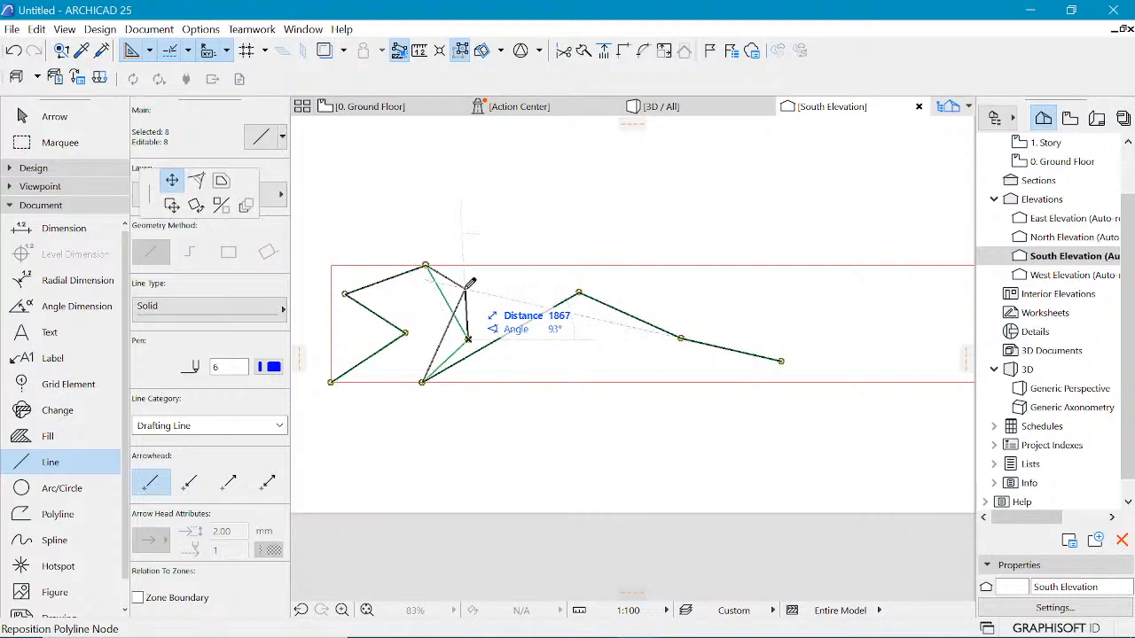
left_click(463, 289)
left_click(579, 292)
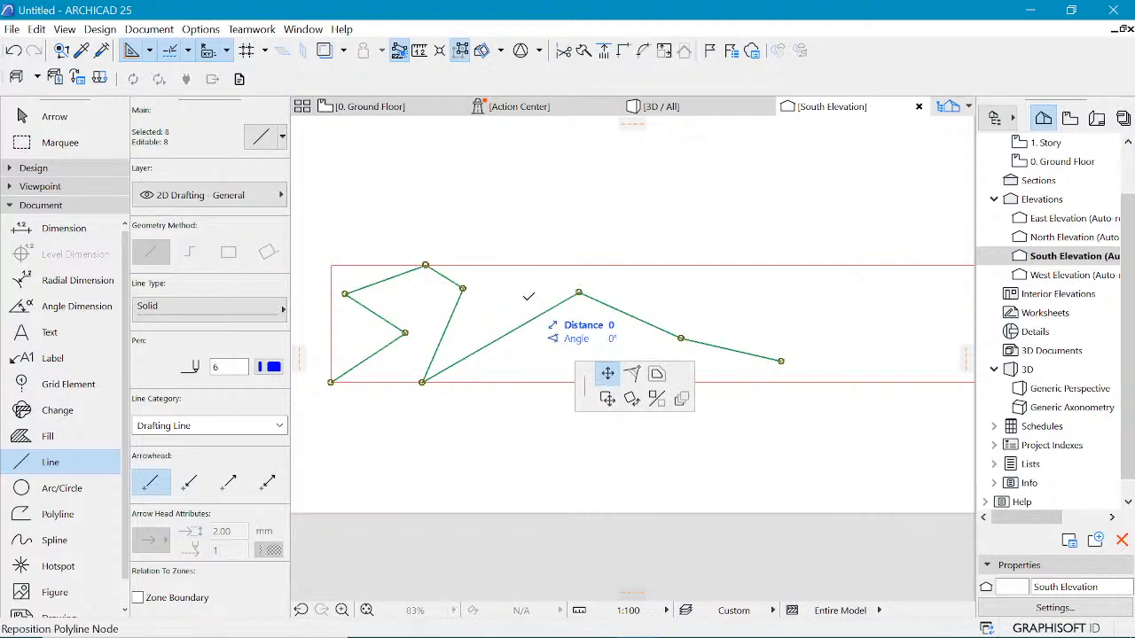
left_click(512, 346)
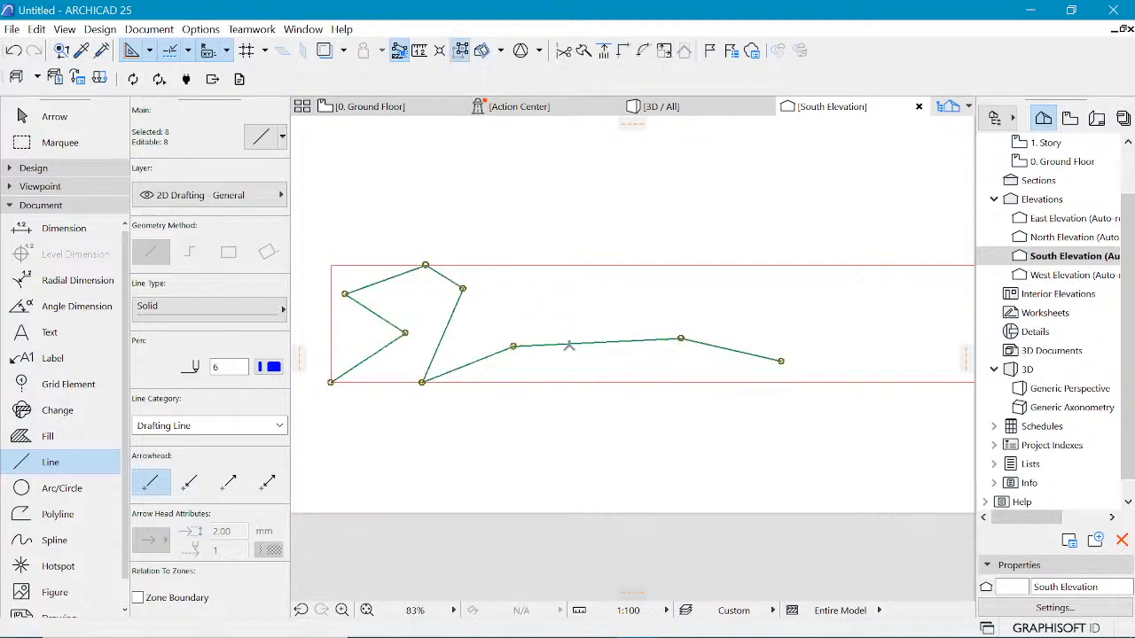
Step: Insert new vertices on the right-hand segments, one on the top edge and one on the bottom edge
left_click(534, 263)
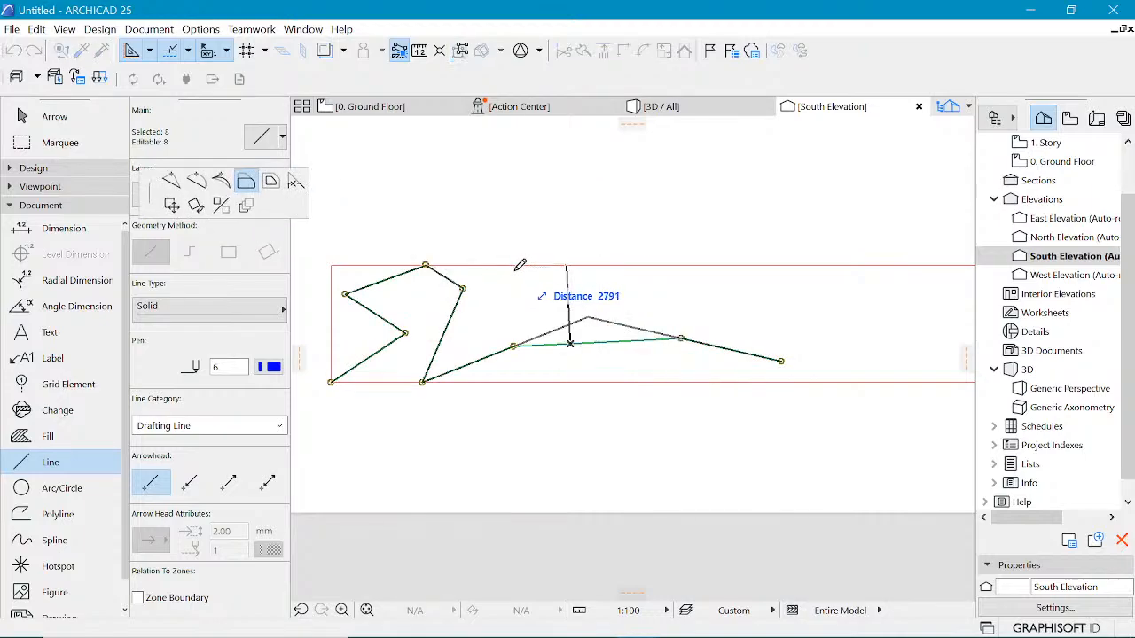
left_click(171, 181)
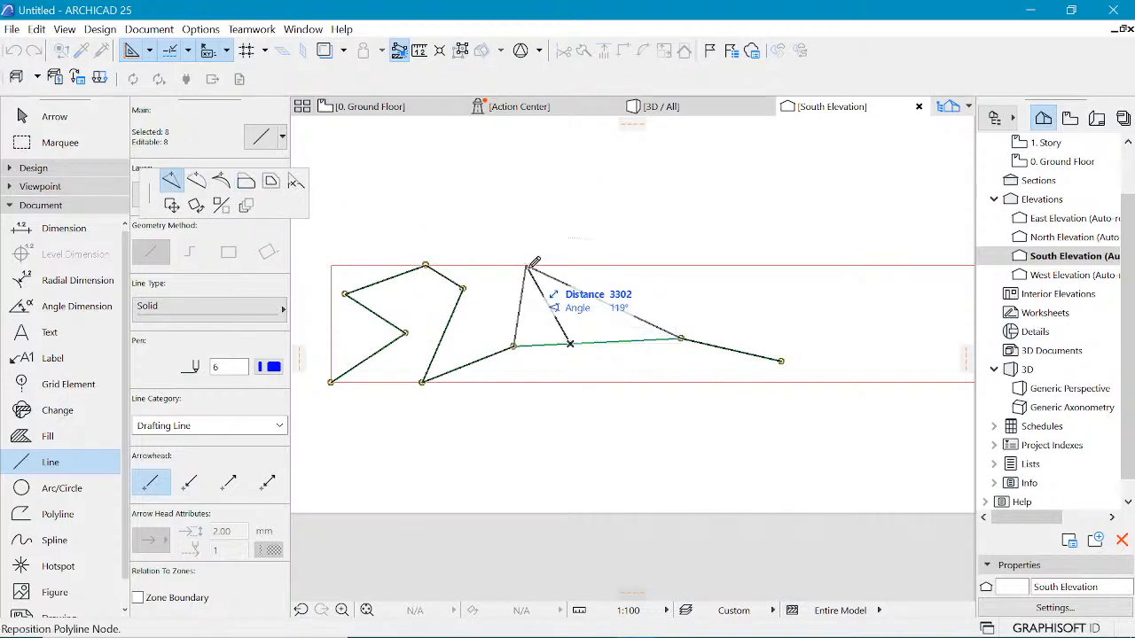
left_click(528, 264)
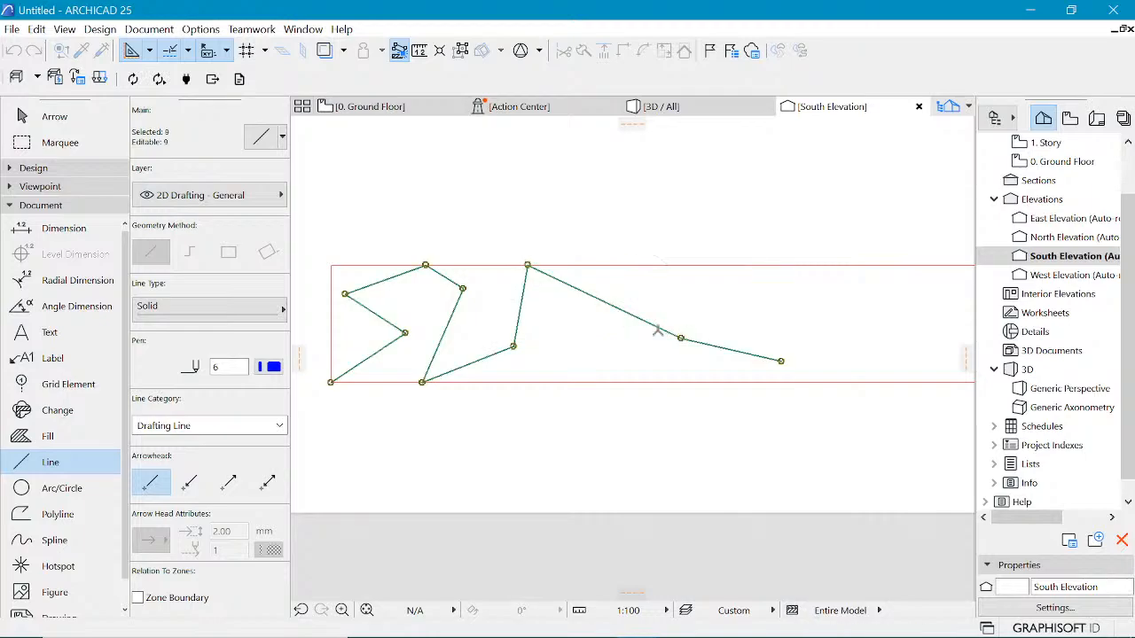
left_click(659, 328)
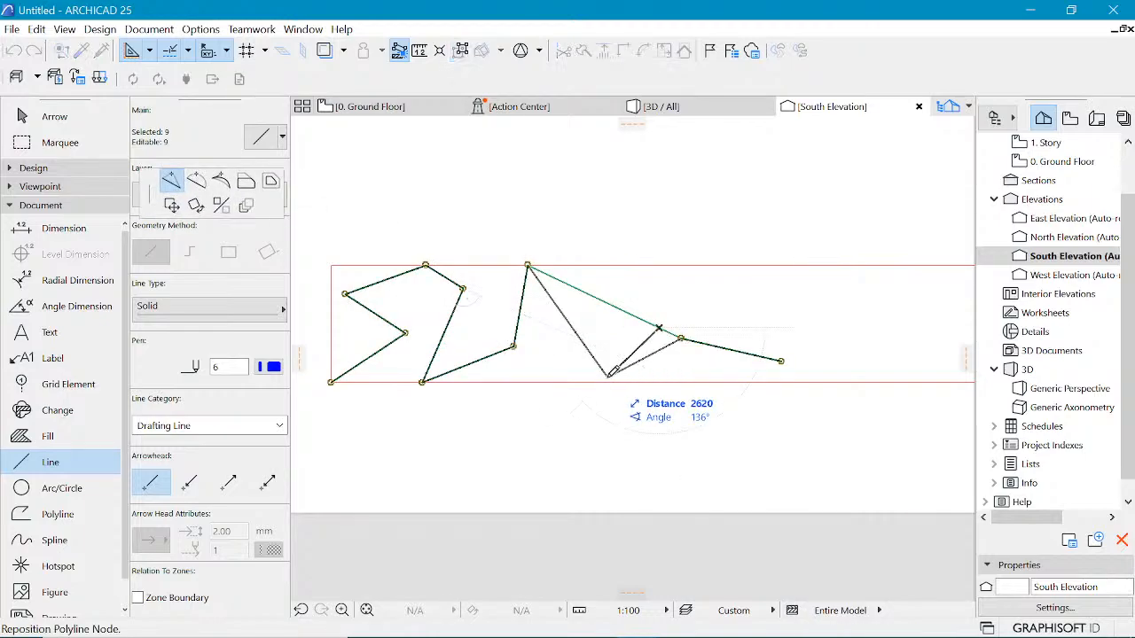
left_click(609, 382)
Step: Insert another peak vertex on the top edge in the last zigzag segment
scroll(759, 319, "down", 1)
middle_click_drag(759, 319, 635, 342)
scroll(717, 325, "up", 1)
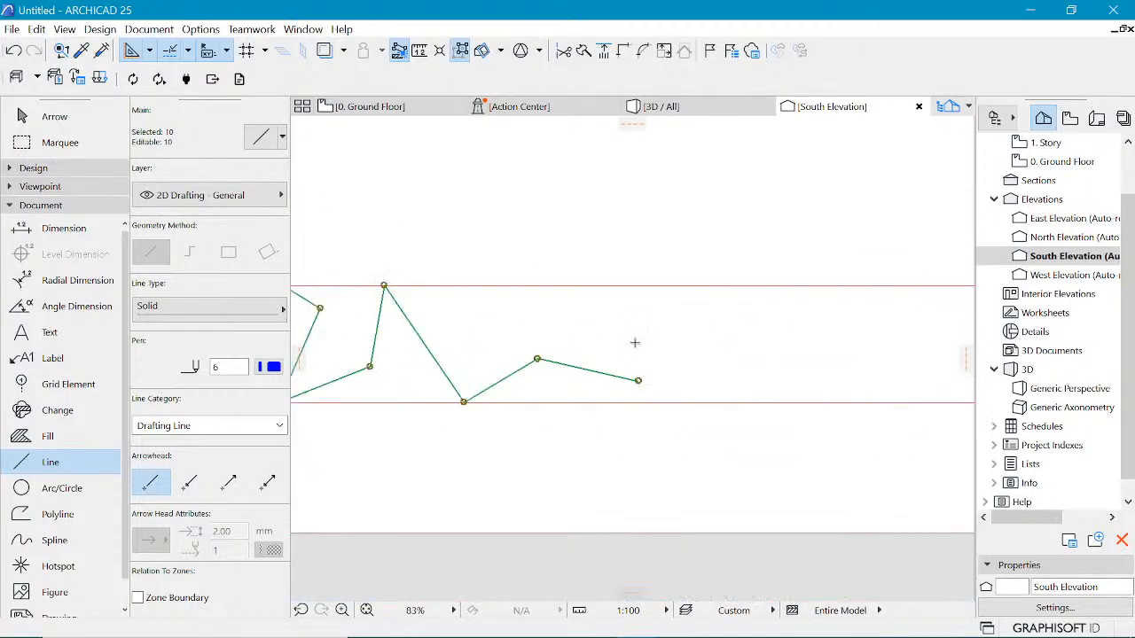
scroll(637, 351, "down", 1)
scroll(577, 338, "up", 1)
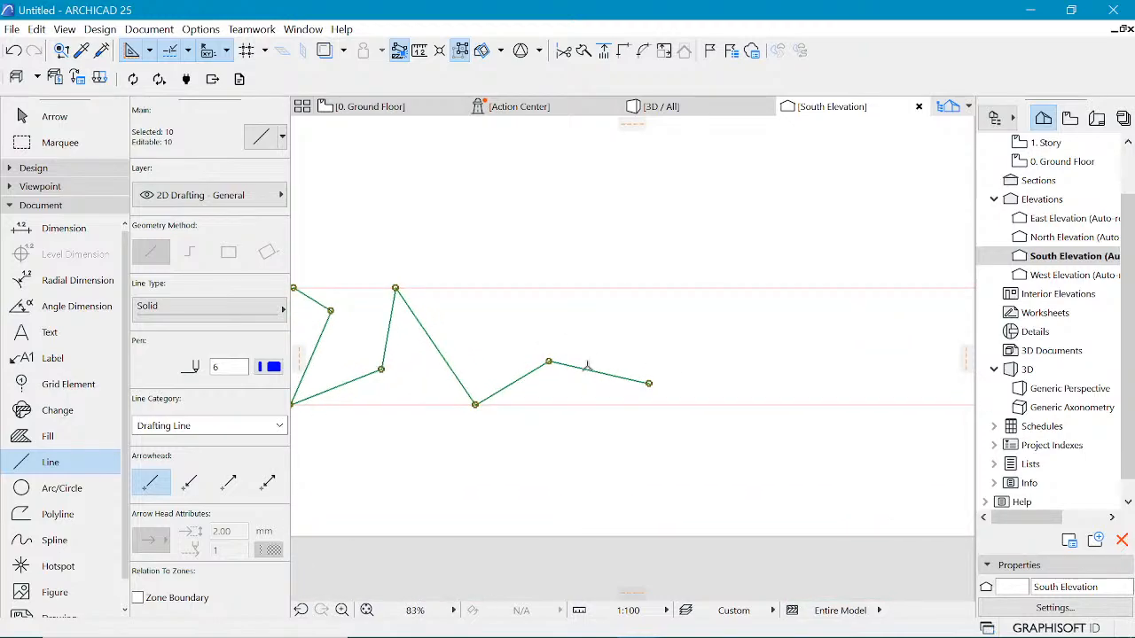
left_click(586, 369)
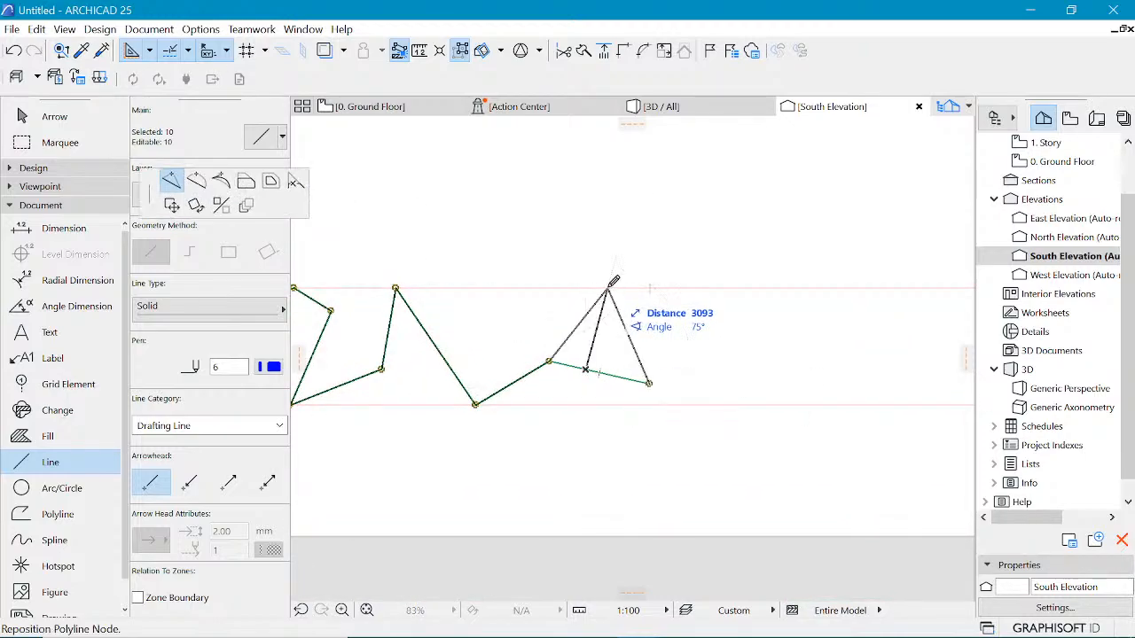
left_click(600, 288)
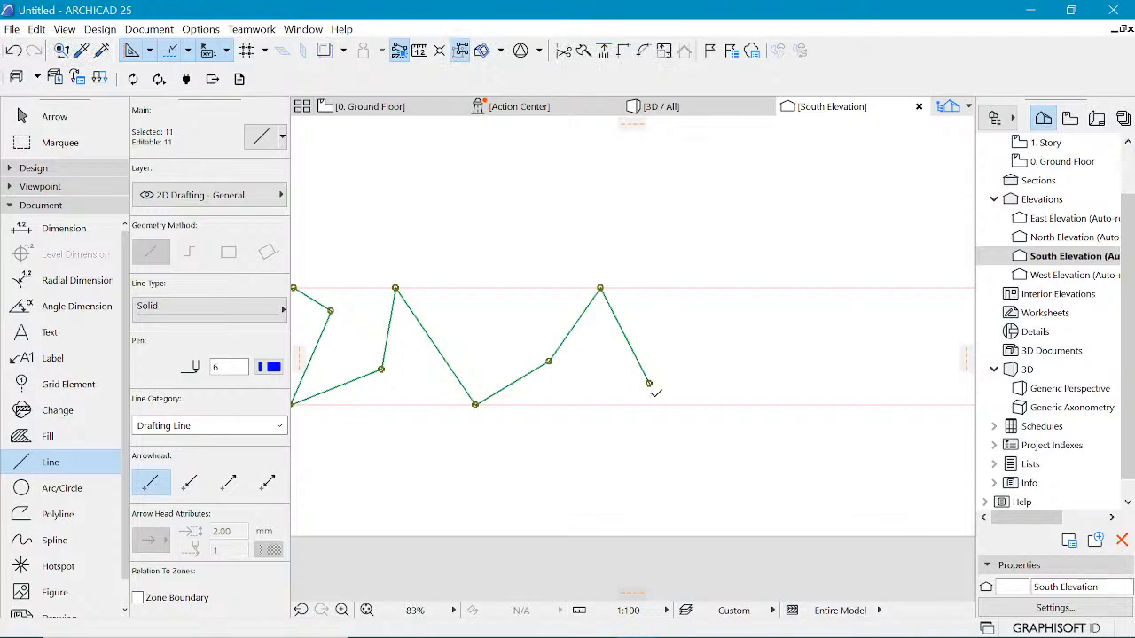
left_click(650, 385)
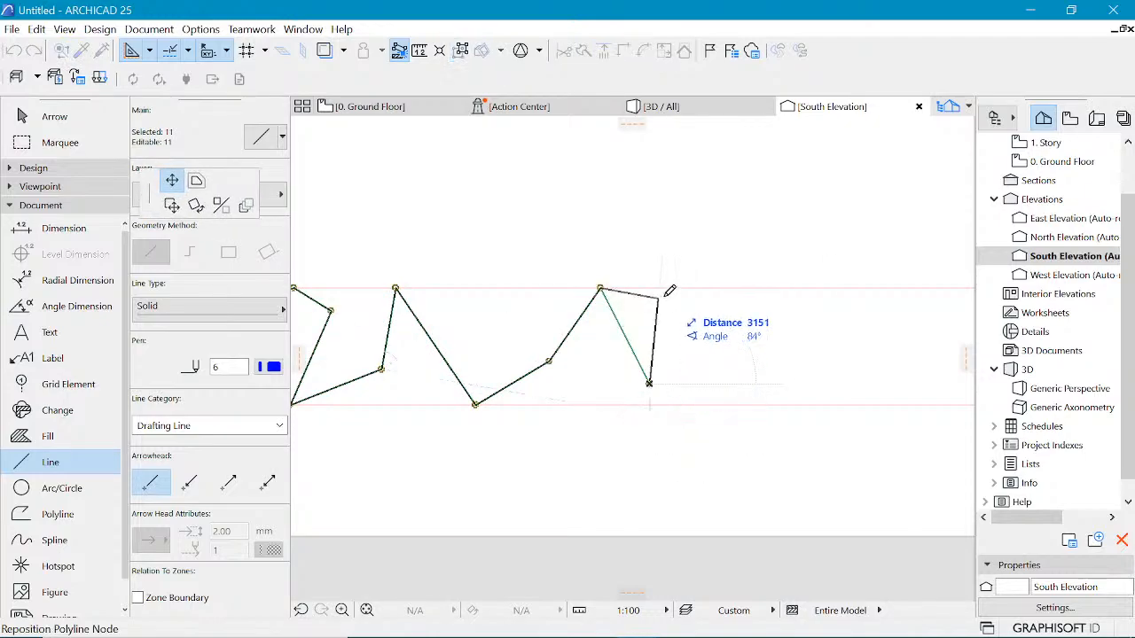
left_click(650, 385)
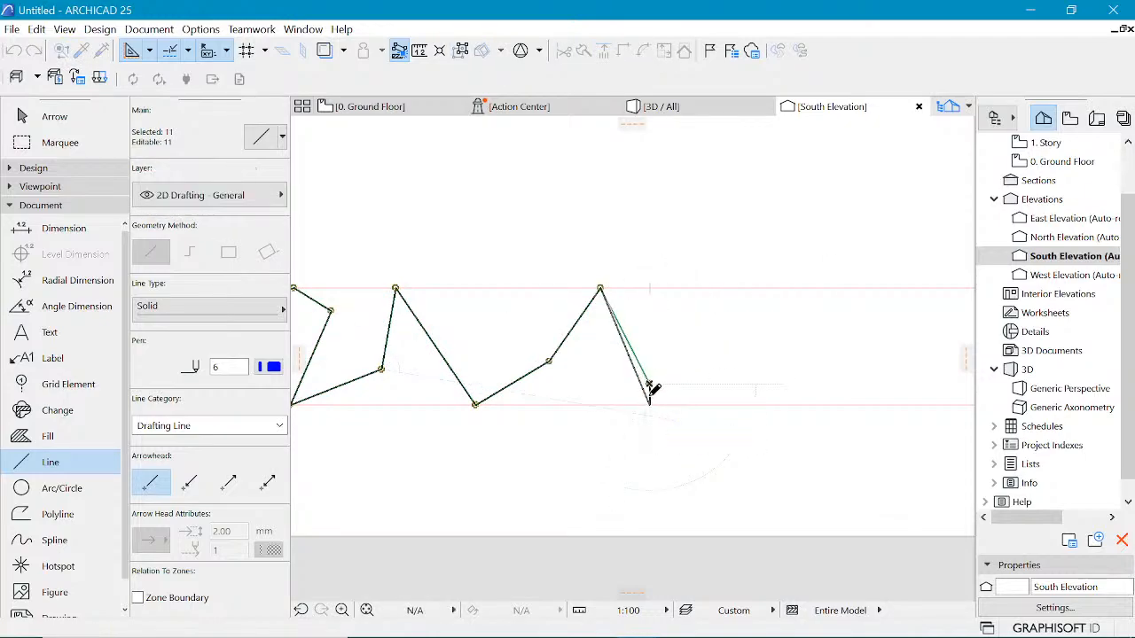
Step: Mirror a copy of the zigzag lines about a vertical axis through their right end
scroll(640, 363, "down", 3)
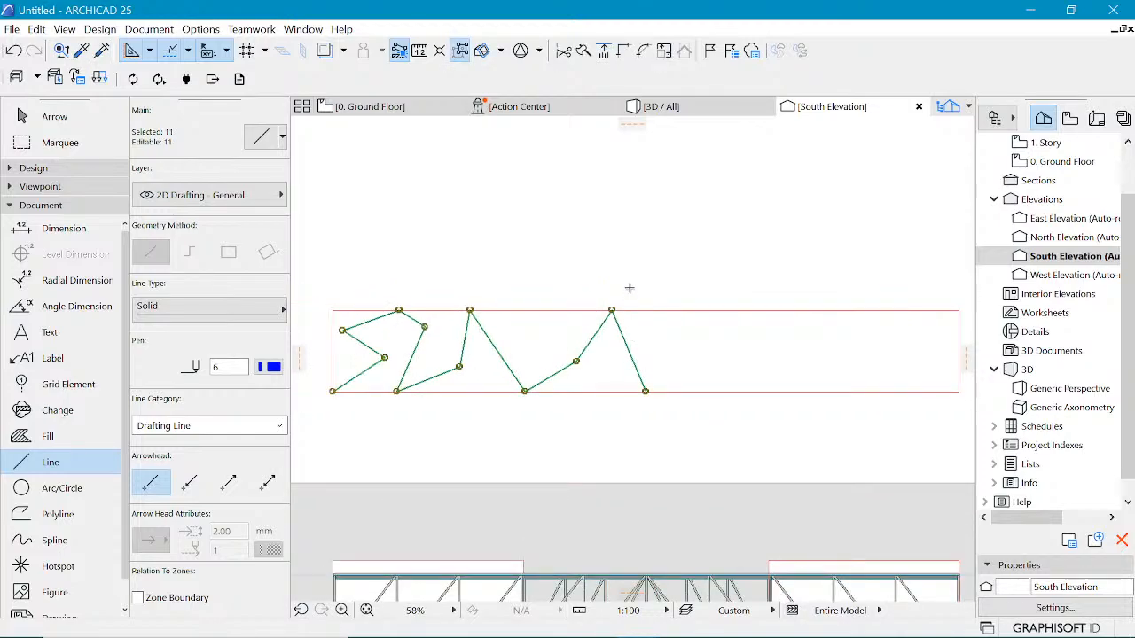
key("ctrl+alt+m")
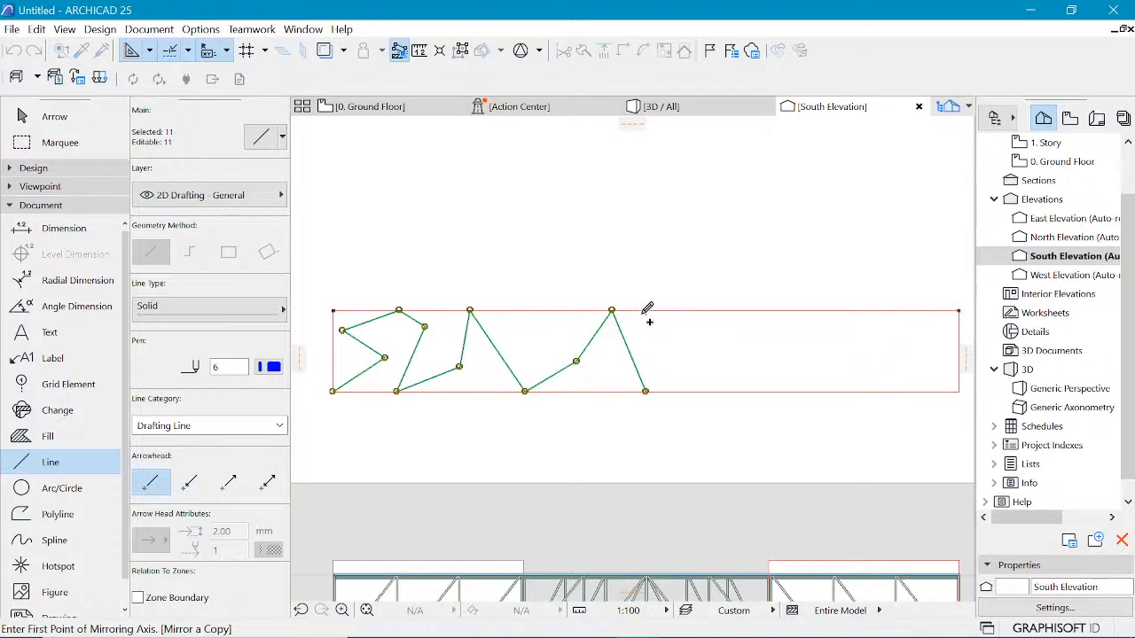
left_click(646, 312)
left_click(645, 441)
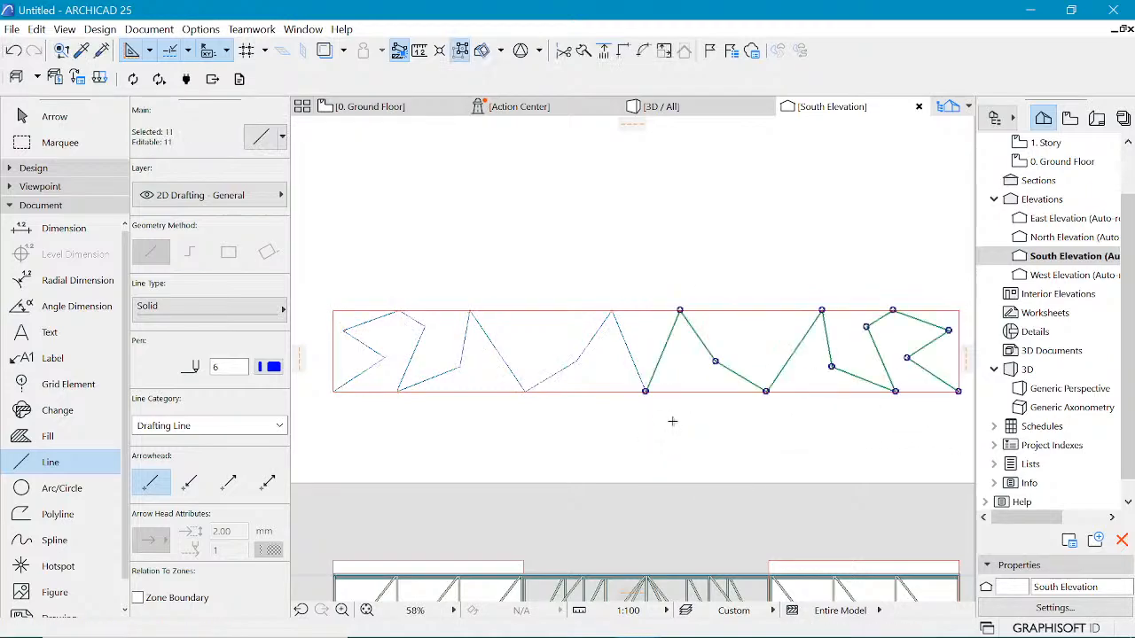
key("Escape")
Step: Select all the truss lines and run TrussMaker's Create Truss command
scroll(547, 363, "down", 1)
scroll(545, 363, "down", 4)
scroll(623, 362, "up", 1)
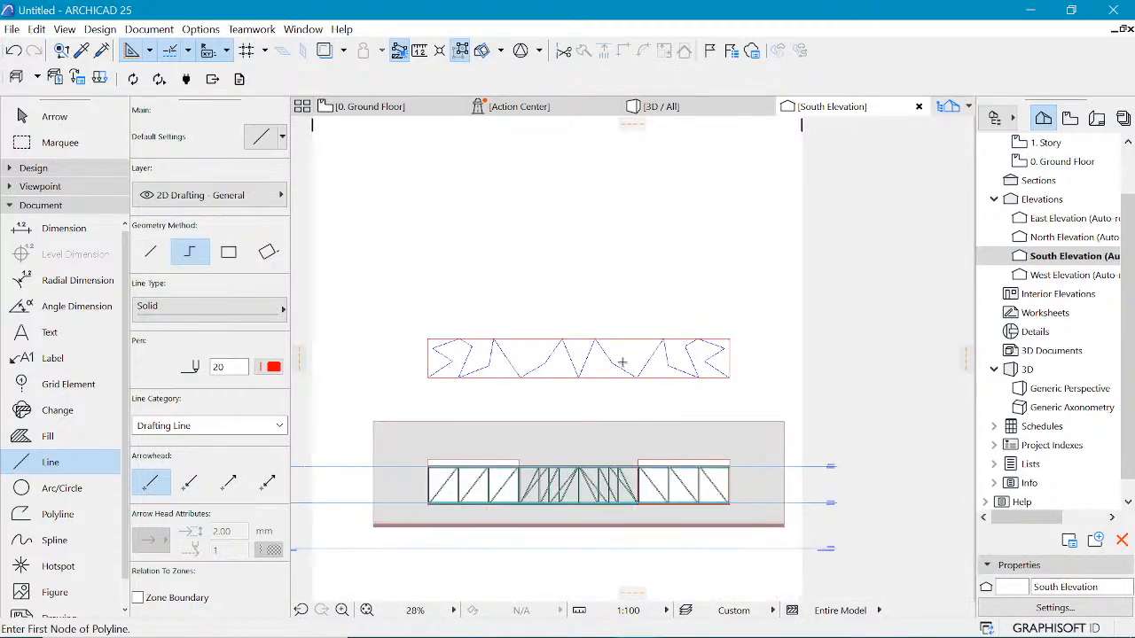
scroll(543, 348, "up", 2)
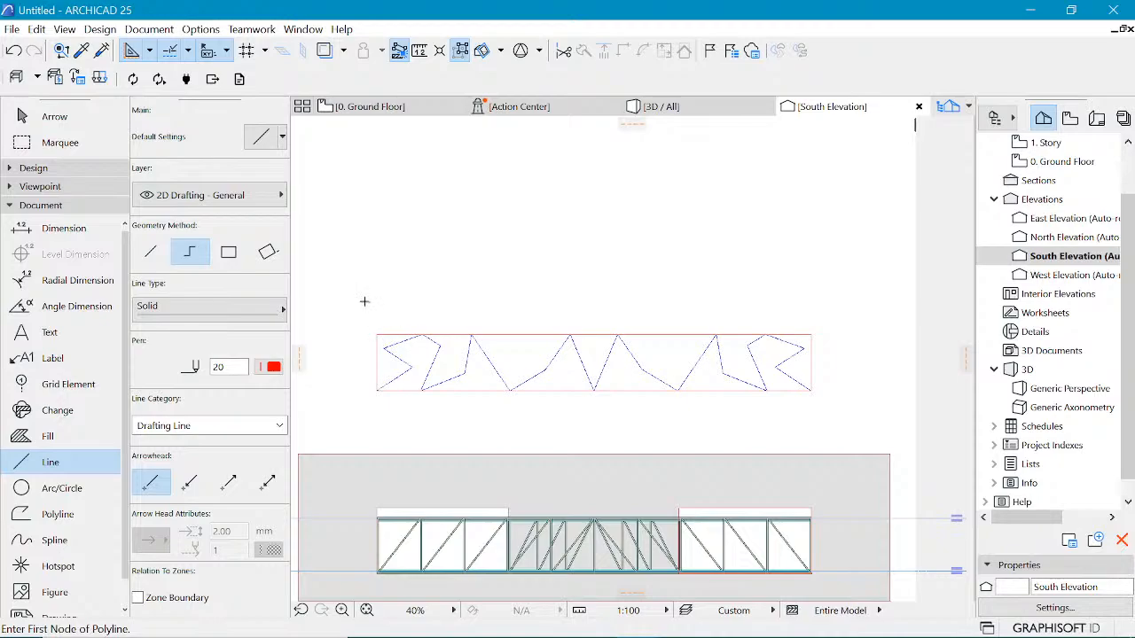
key("Escape")
left_click_drag(353, 301, 865, 426)
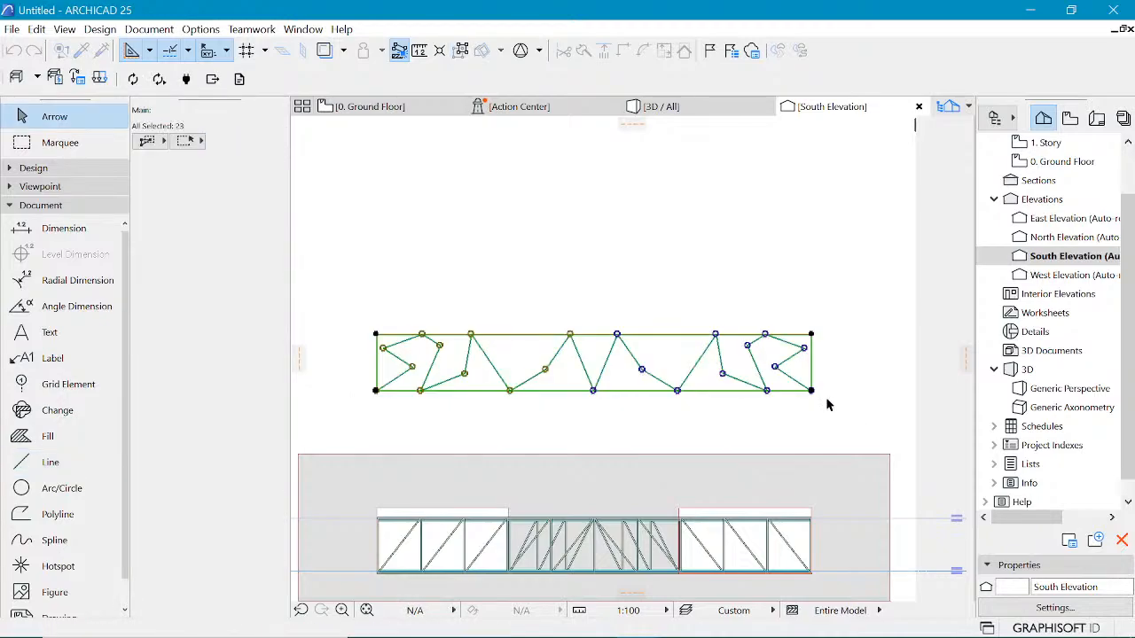
left_click(101, 29)
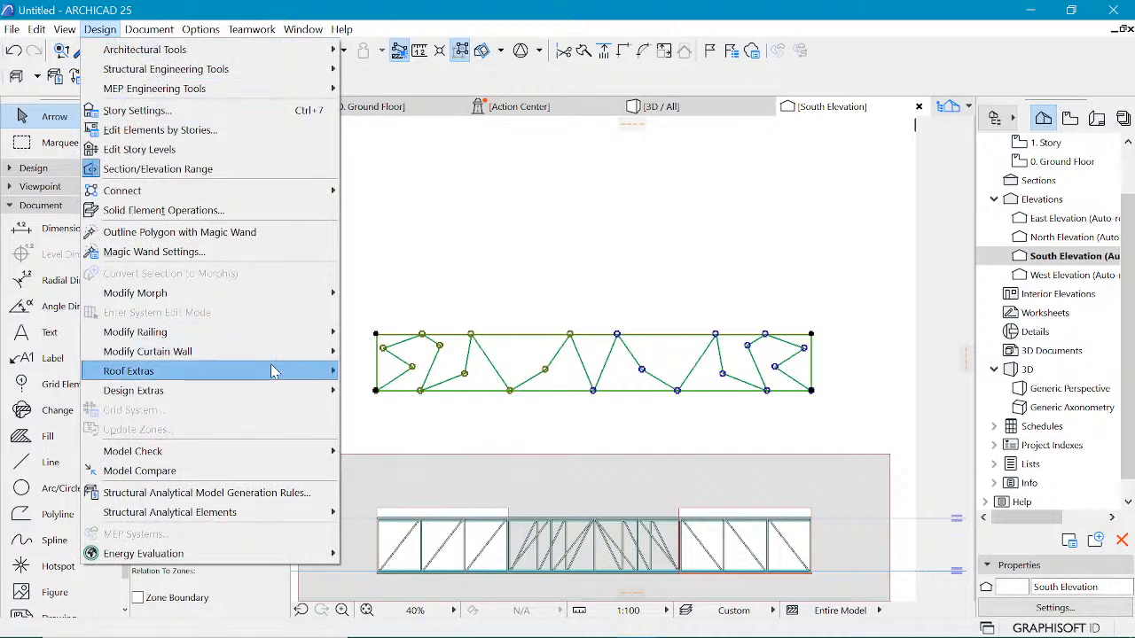
mouse_move(270, 372)
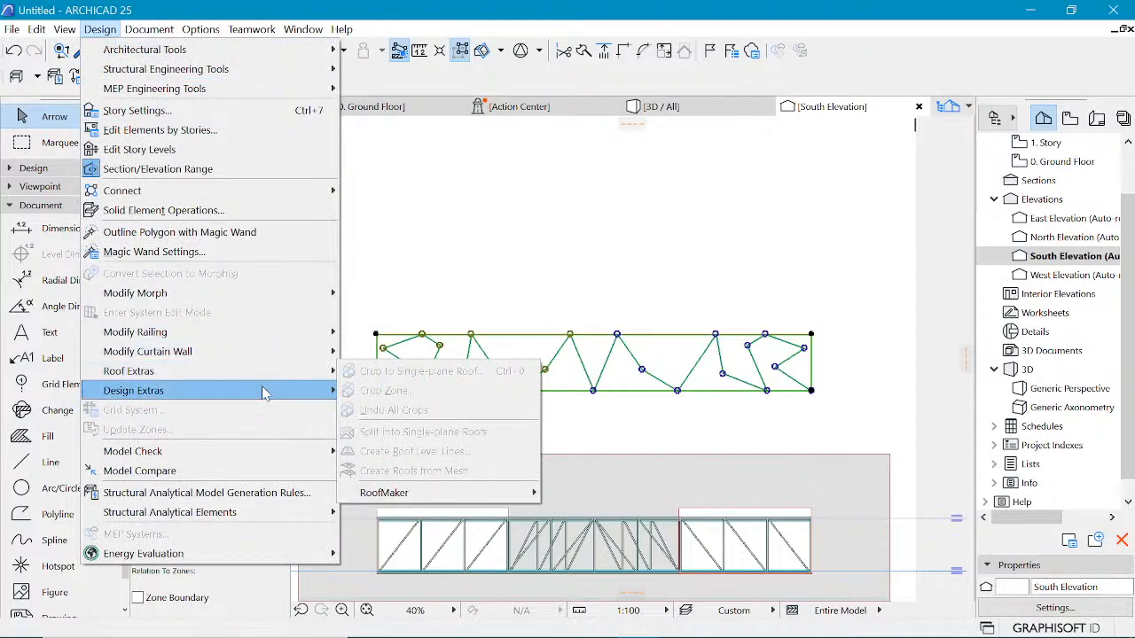
mouse_move(263, 393)
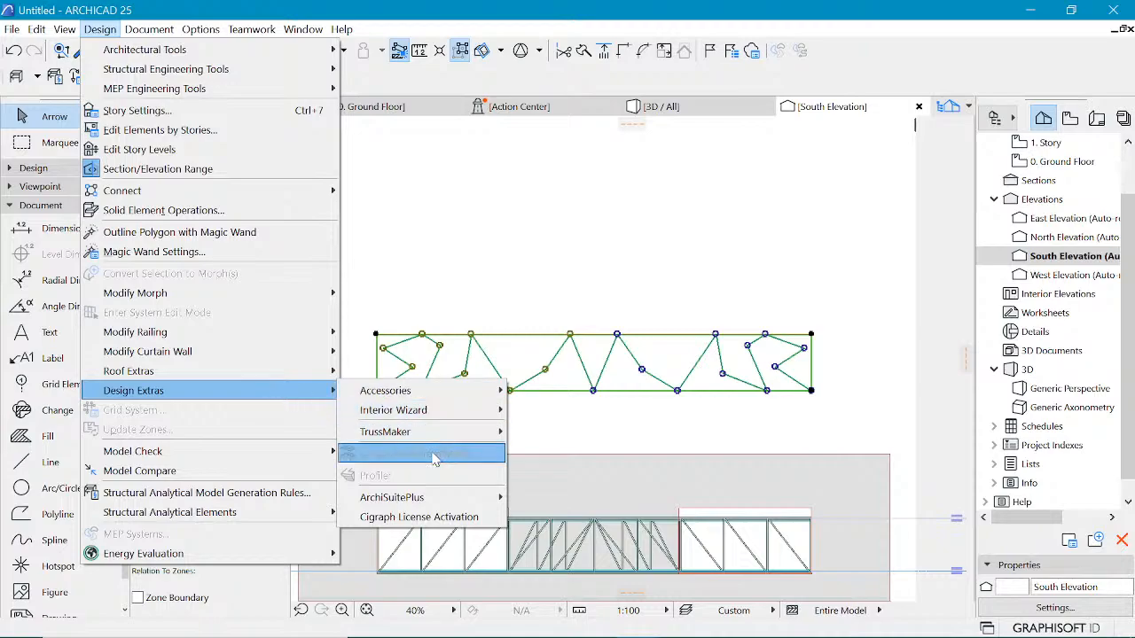
mouse_move(433, 439)
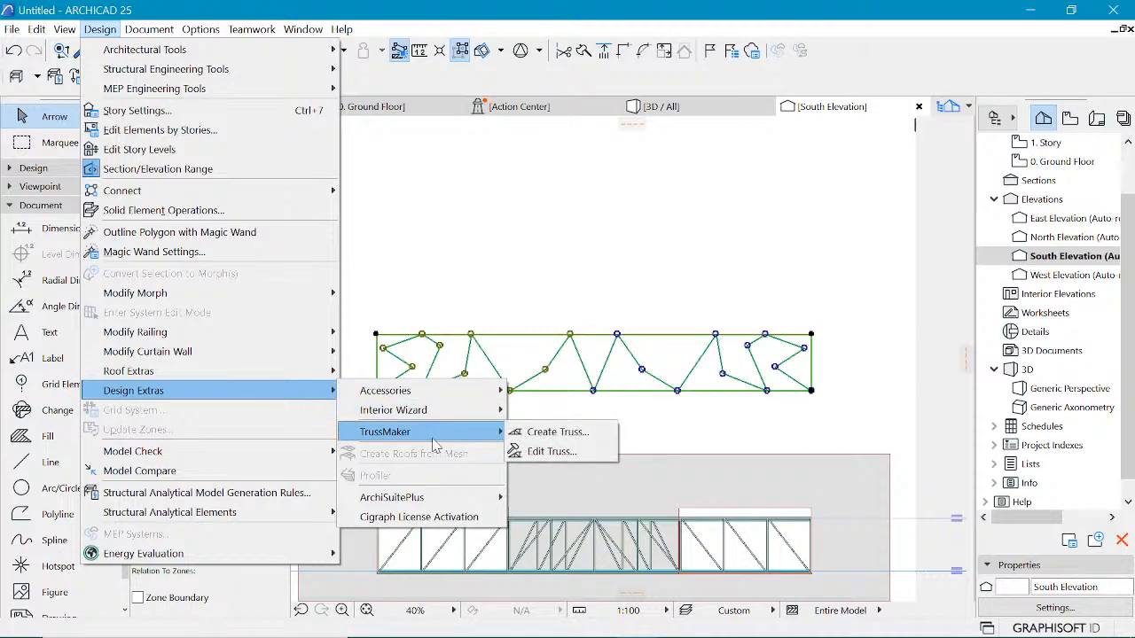
left_click(548, 434)
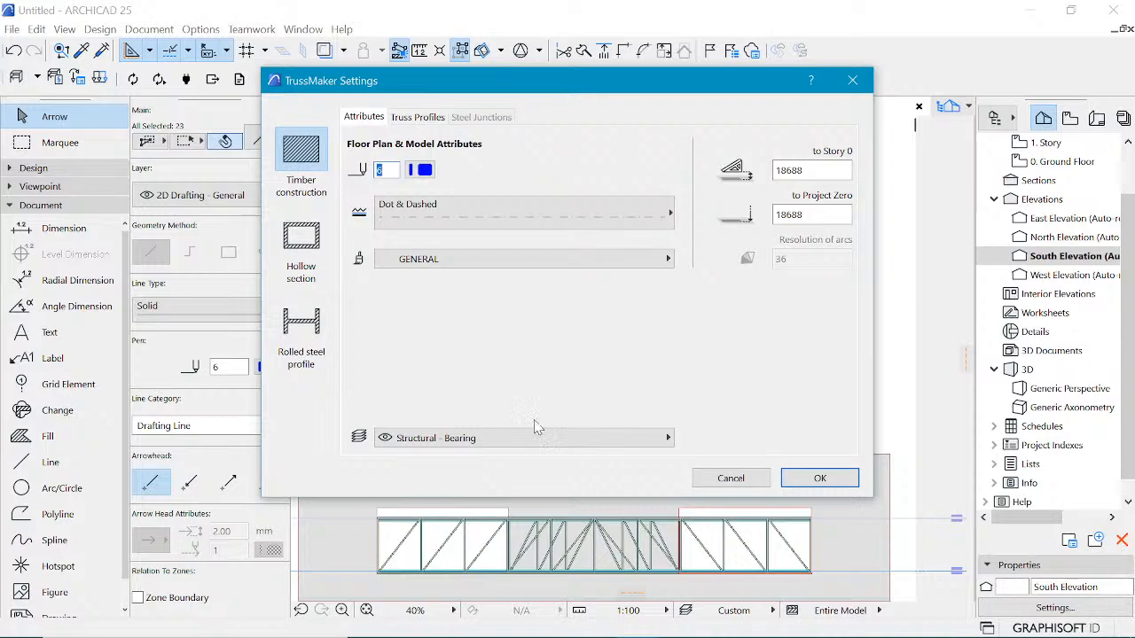
Step: In TrussMaker's truss profiles, set the pen 20 profile to 100 mm wide and 150 mm high
left_click_drag(562, 88, 606, 101)
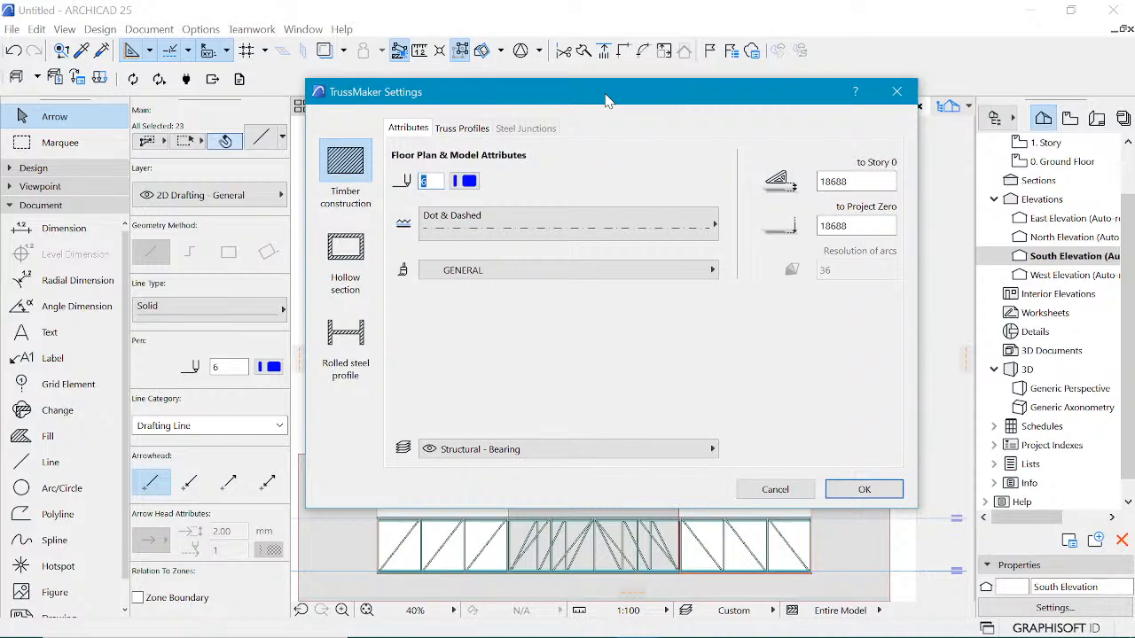
left_click_drag(607, 100, 581, 150)
left_click(426, 179)
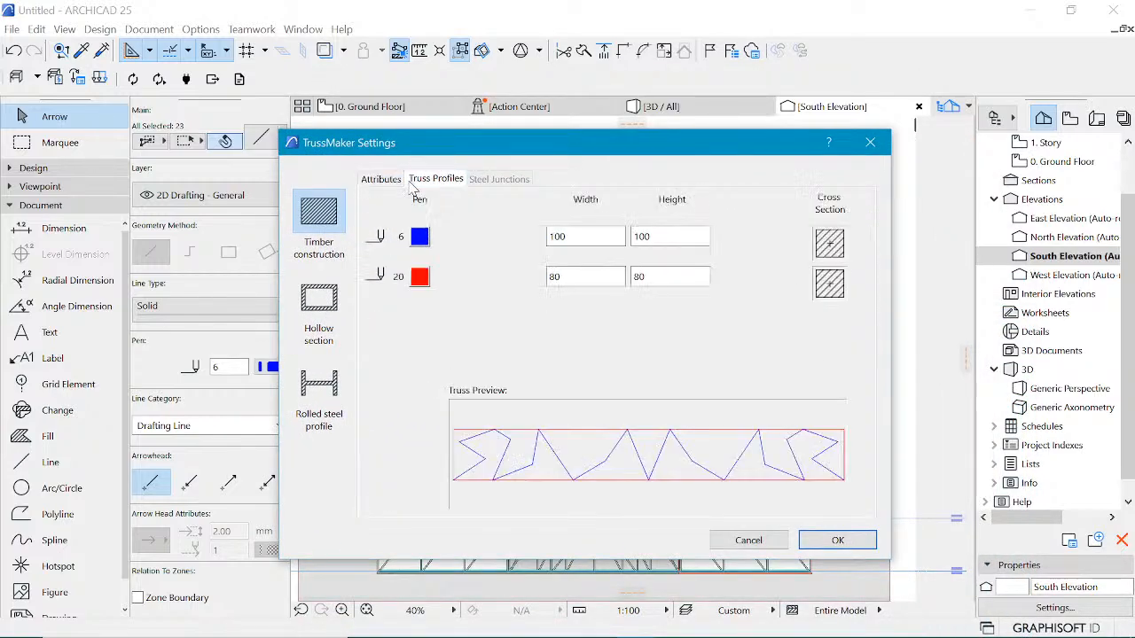
left_click(389, 181)
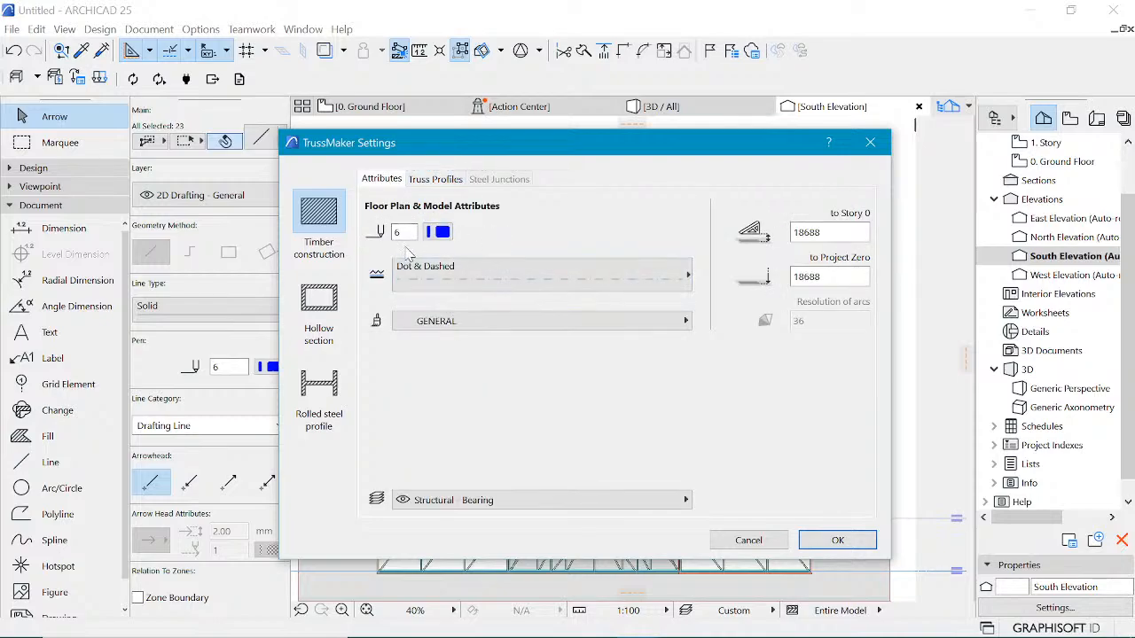
left_click(447, 181)
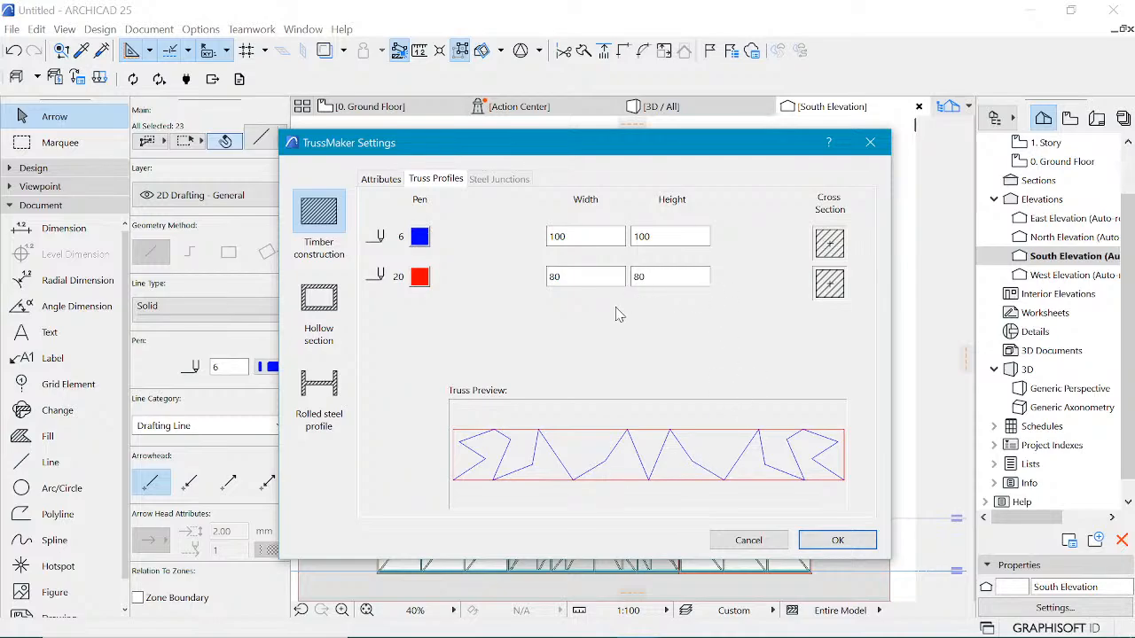
left_click_drag(596, 241, 552, 238)
left_click_drag(577, 277, 512, 283)
type("150")
key("Tab")
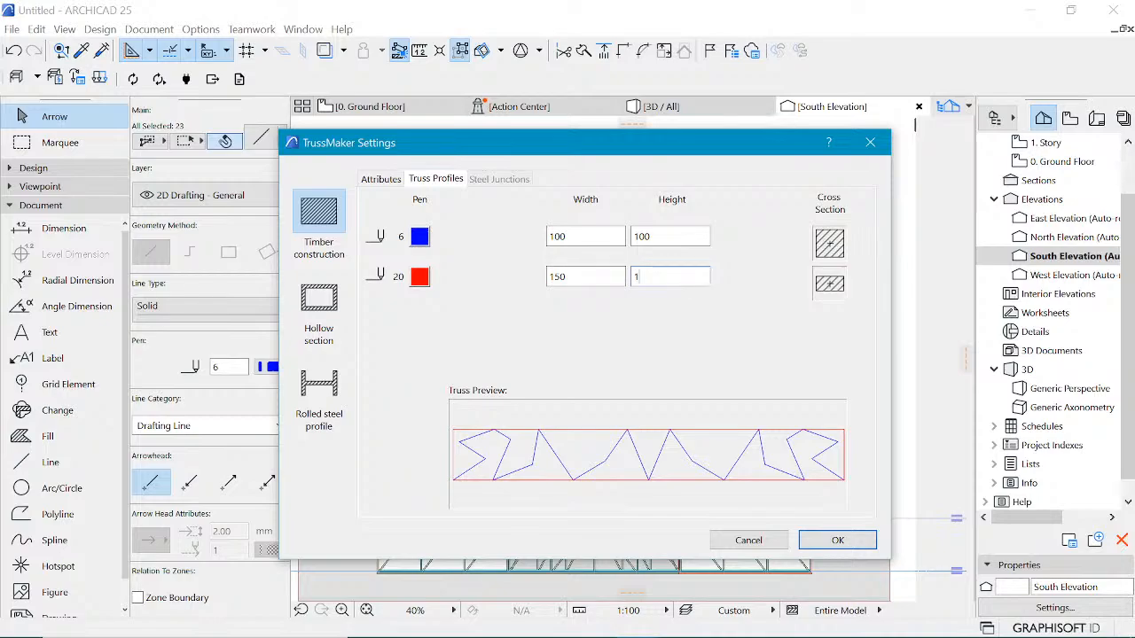
left_click_drag(568, 278, 539, 280)
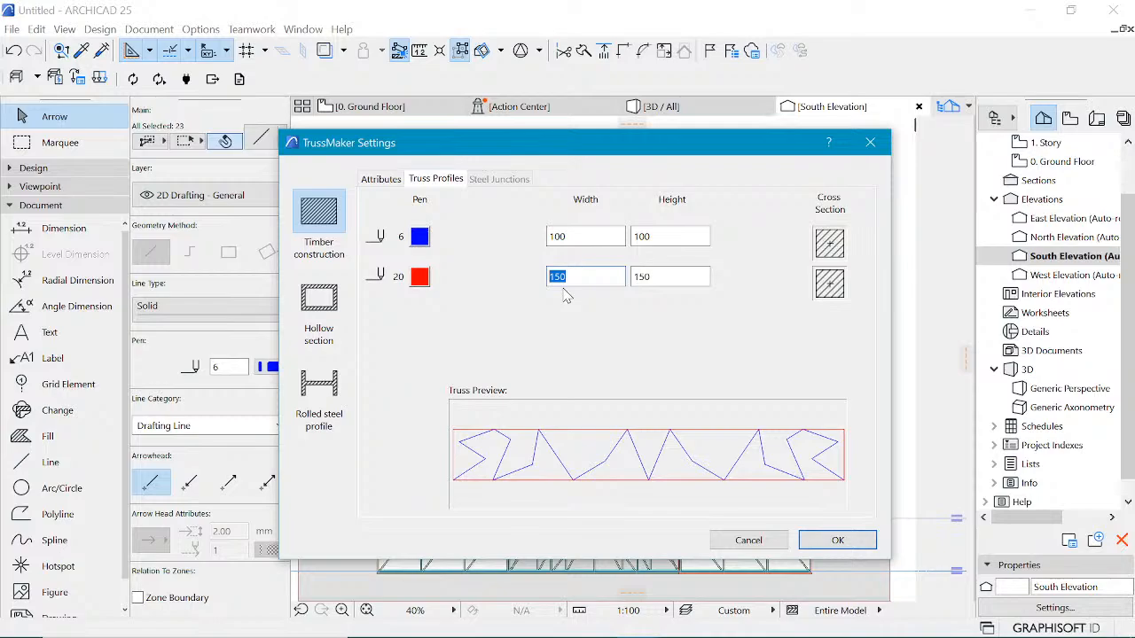
type("100")
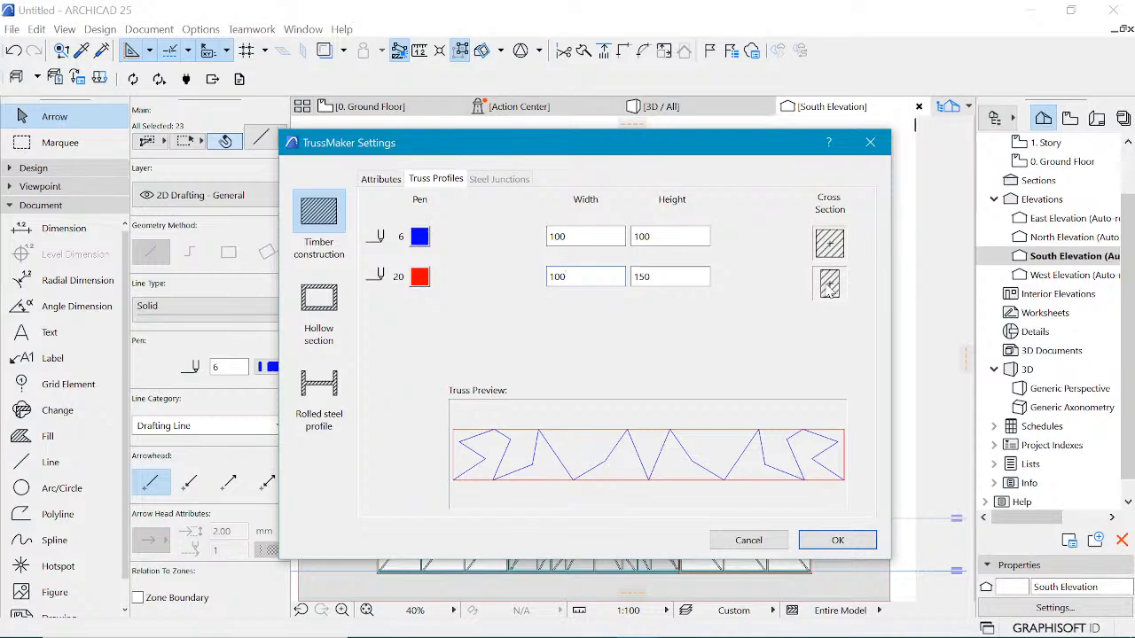
Step: Set the pen 6 truss profile to 50 mm wide and 75 mm high and accept the TrussMaker settings
left_click(598, 236)
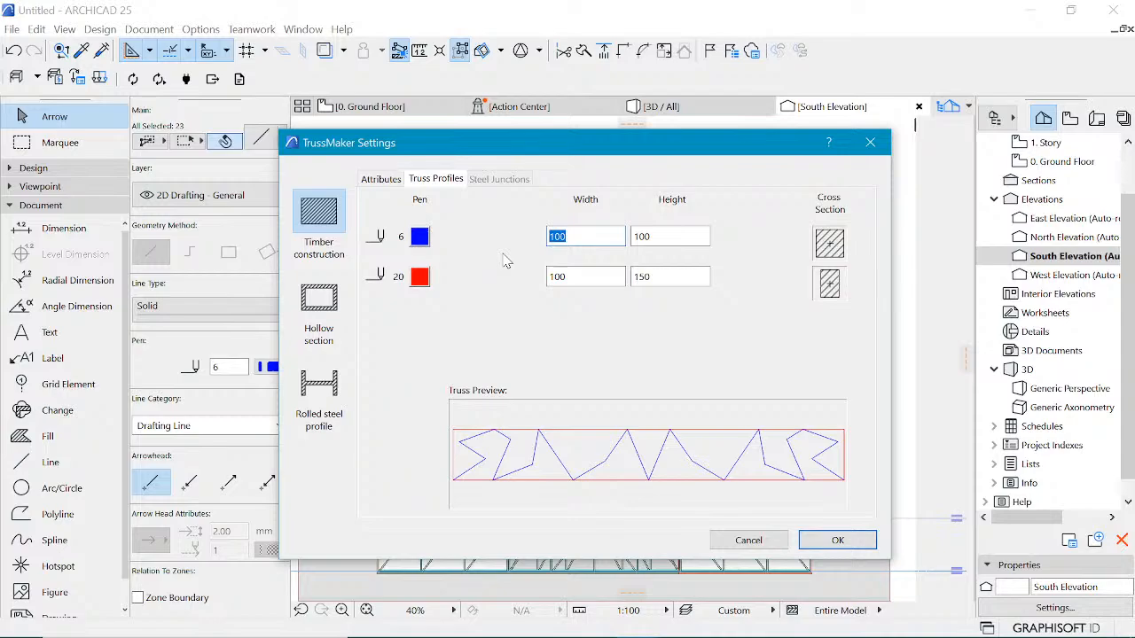
type("75")
left_click(672, 236)
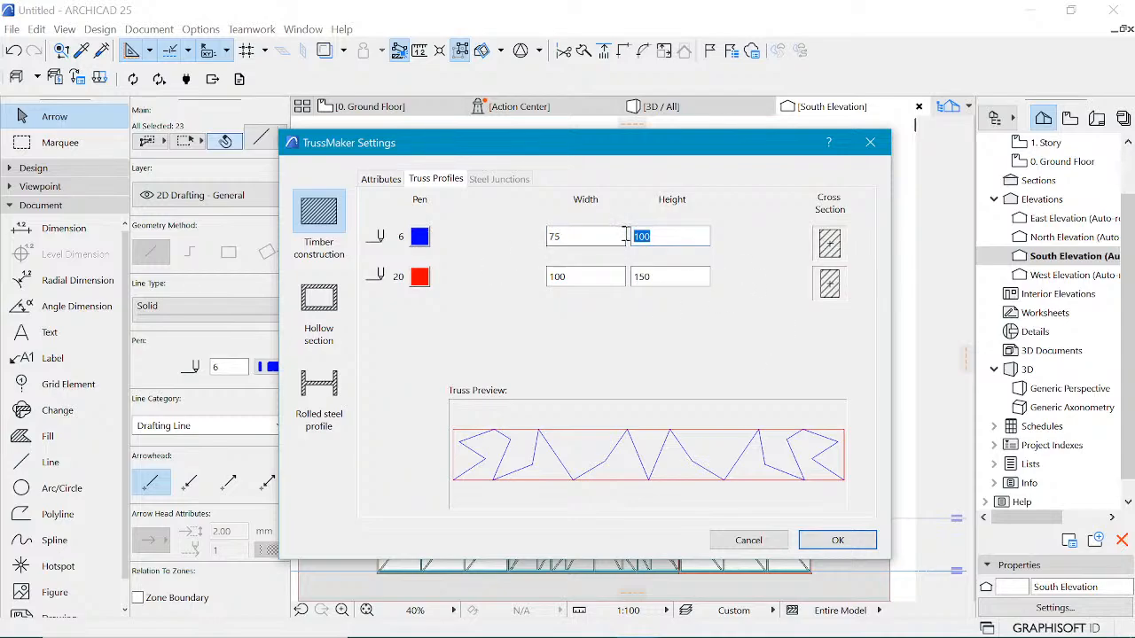
type("50")
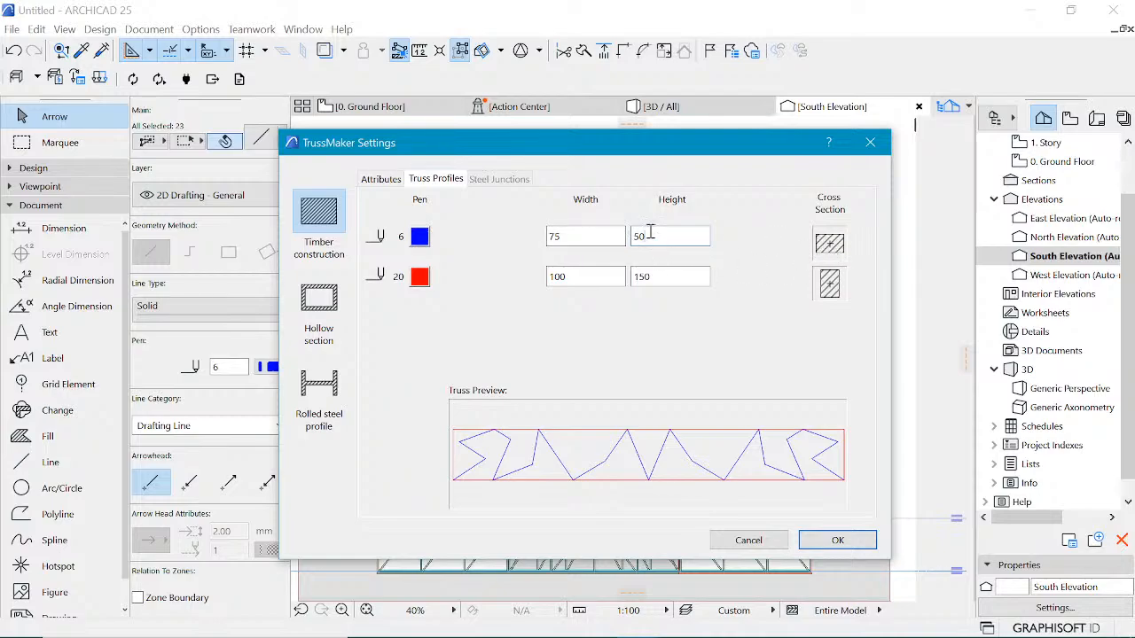
key("BackSpace")
key("BackSpace")
type("7")
type("5")
left_click_drag(620, 237, 532, 237)
type("10")
left_click(839, 241)
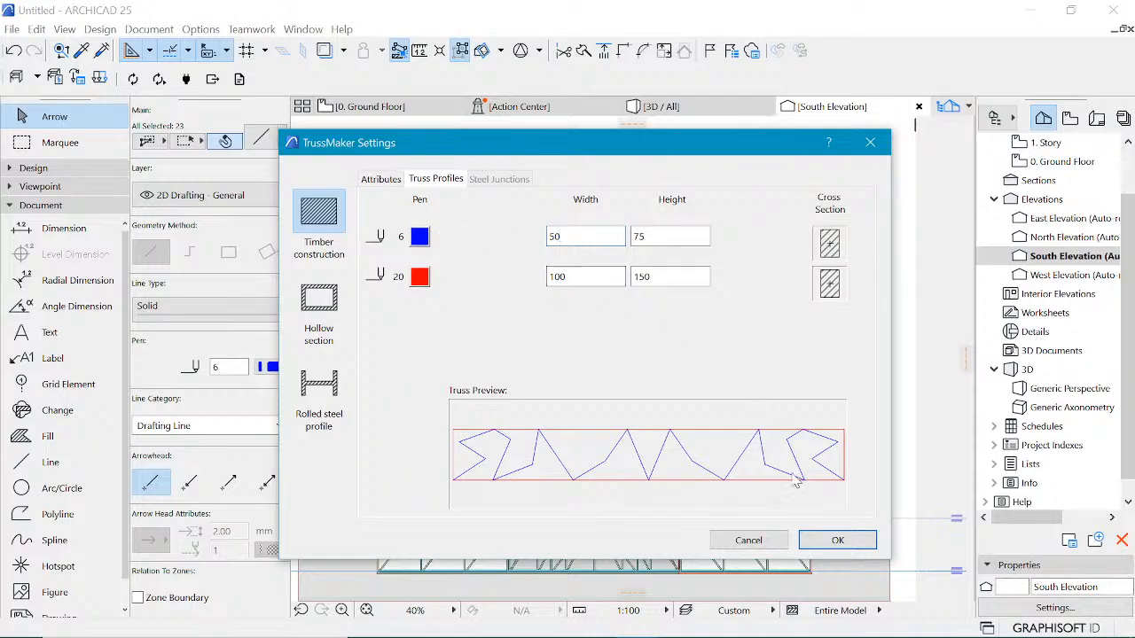
left_click(829, 539)
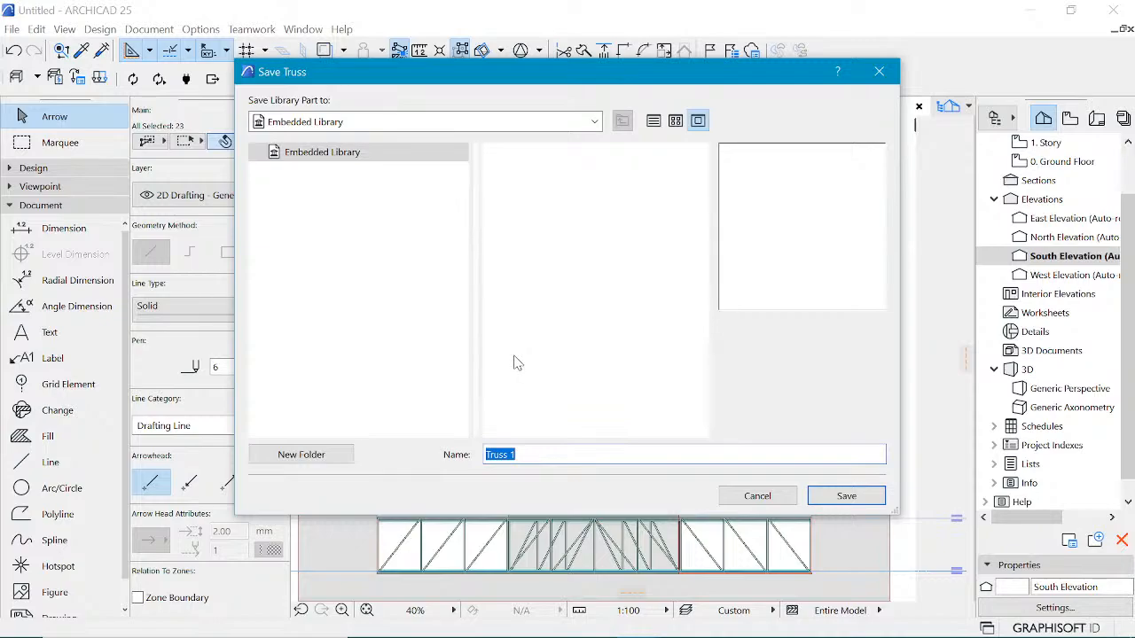
Step: Save the truss into the Embedded Library under the name Truss 1
left_click(538, 454)
left_click(862, 496)
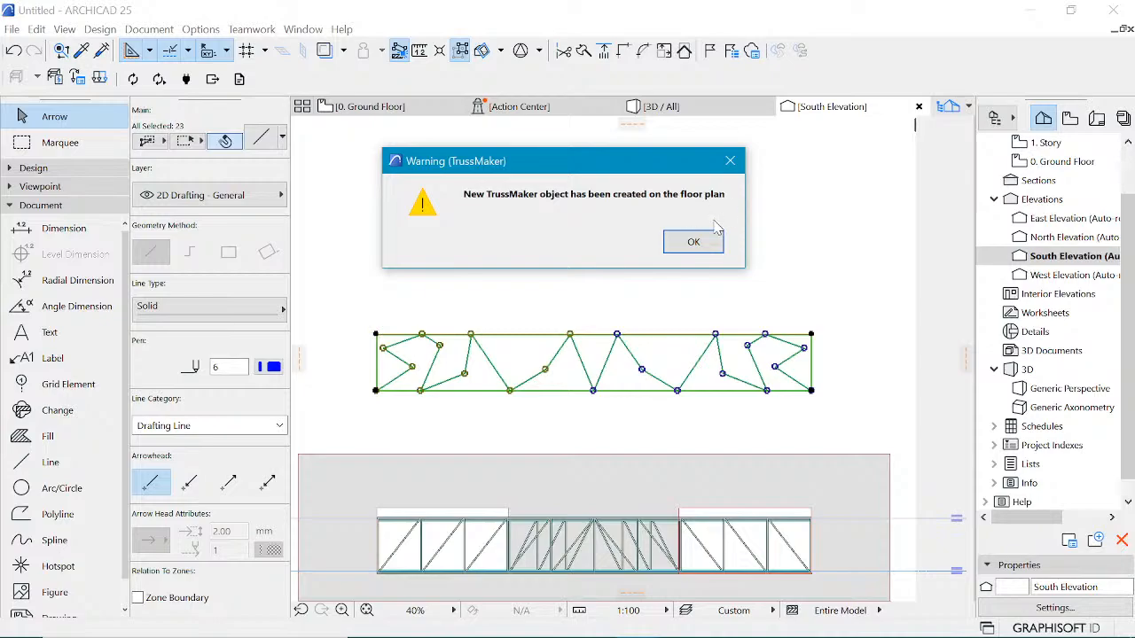
left_click(695, 242)
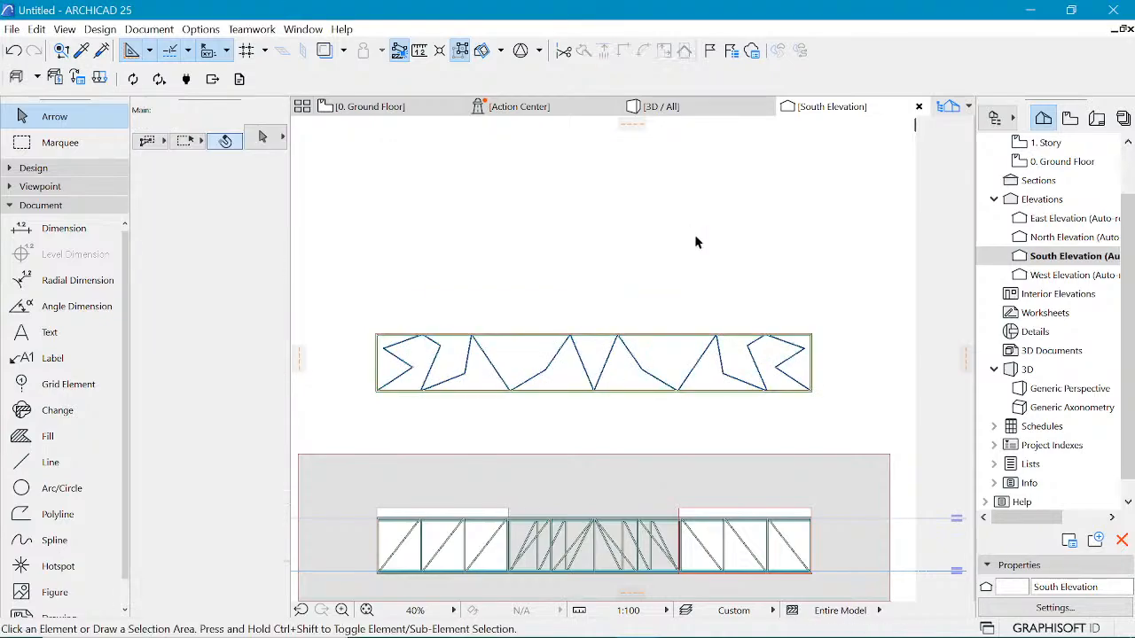
Step: Inspect the new truss object in the ground floor plan and in the south elevation
scroll(381, 350, "up", 2)
scroll(381, 350, "up", 4)
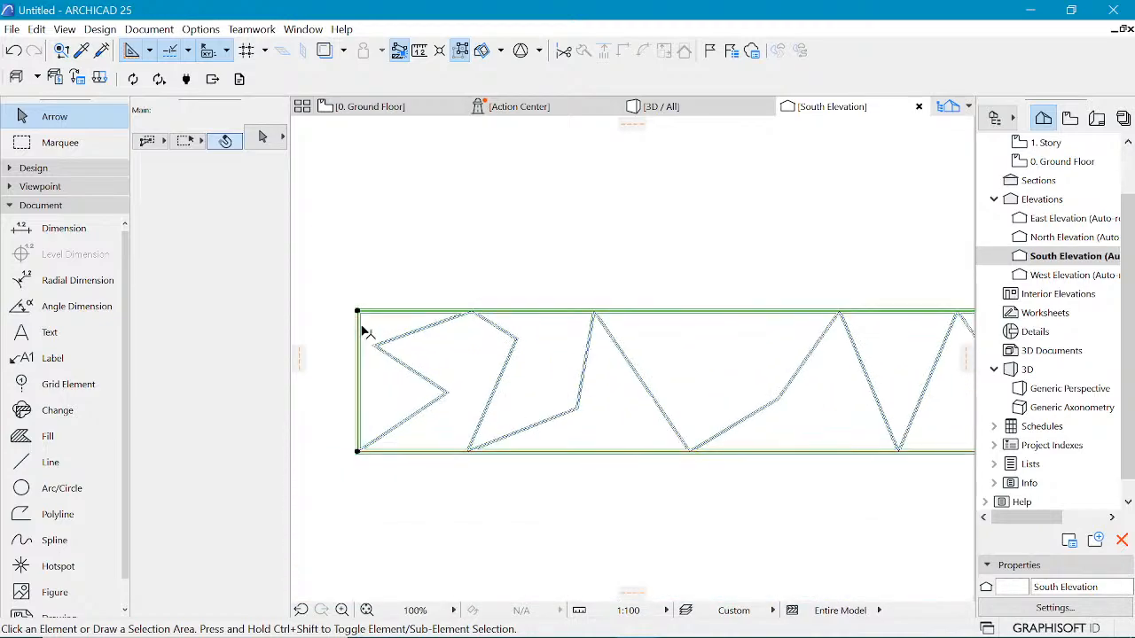
left_click(372, 334)
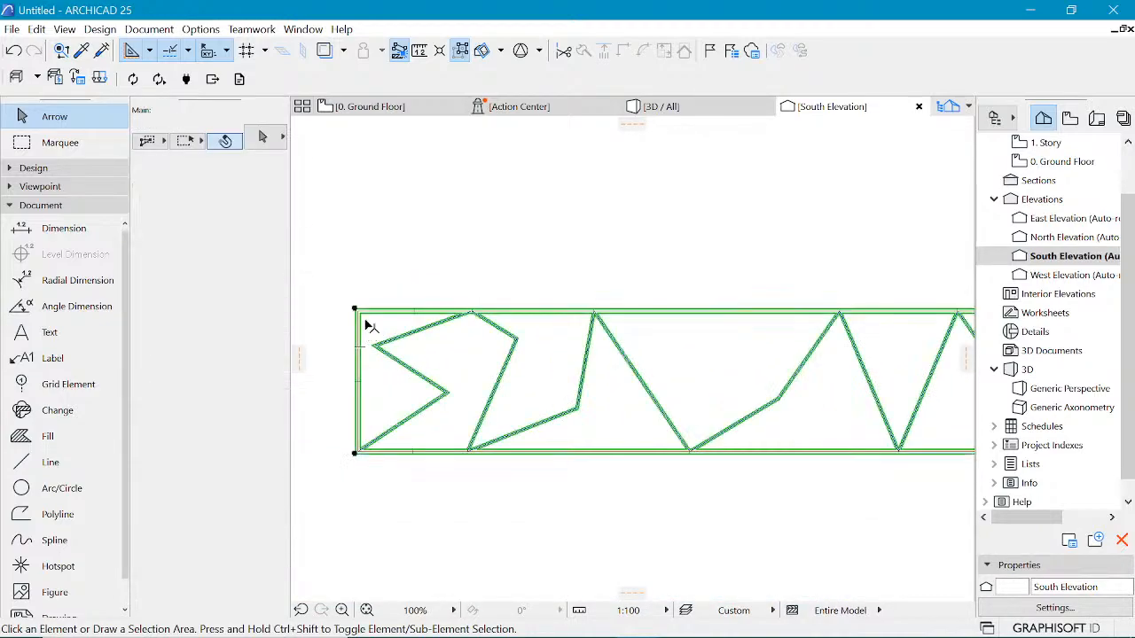
left_click(371, 108)
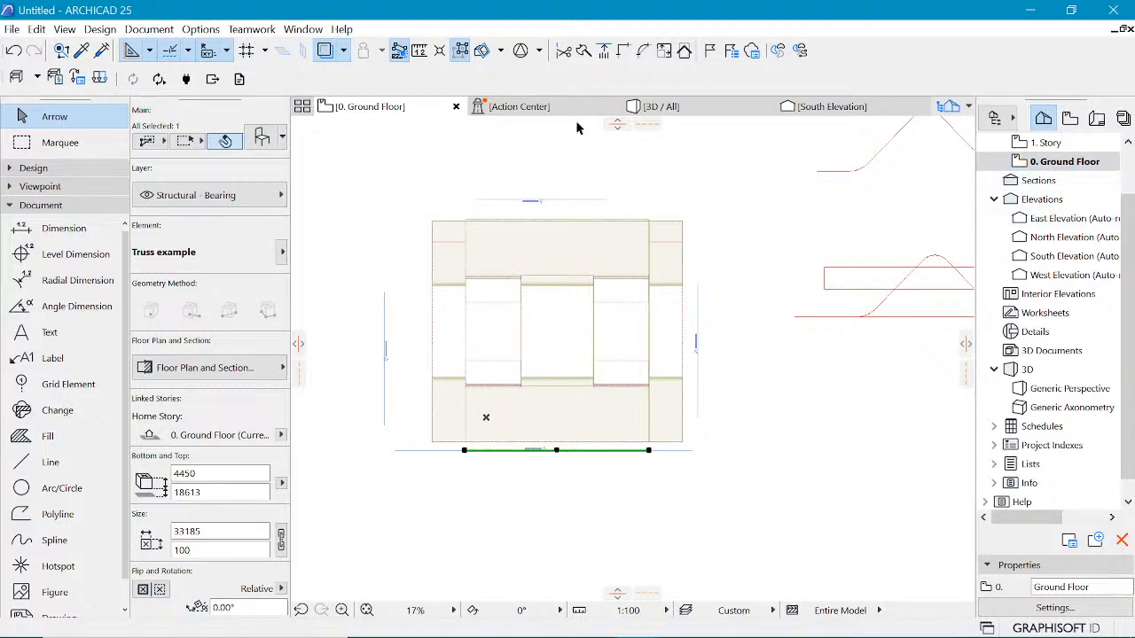
left_click(817, 108)
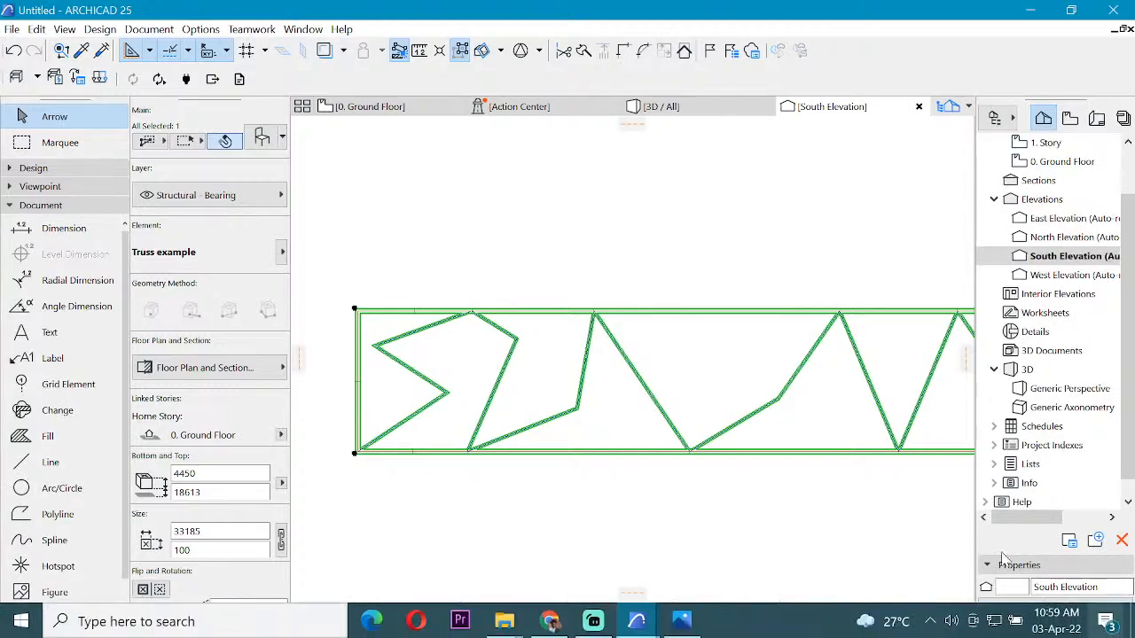
scroll(920, 455, "down", 4)
key("Escape")
key("Escape")
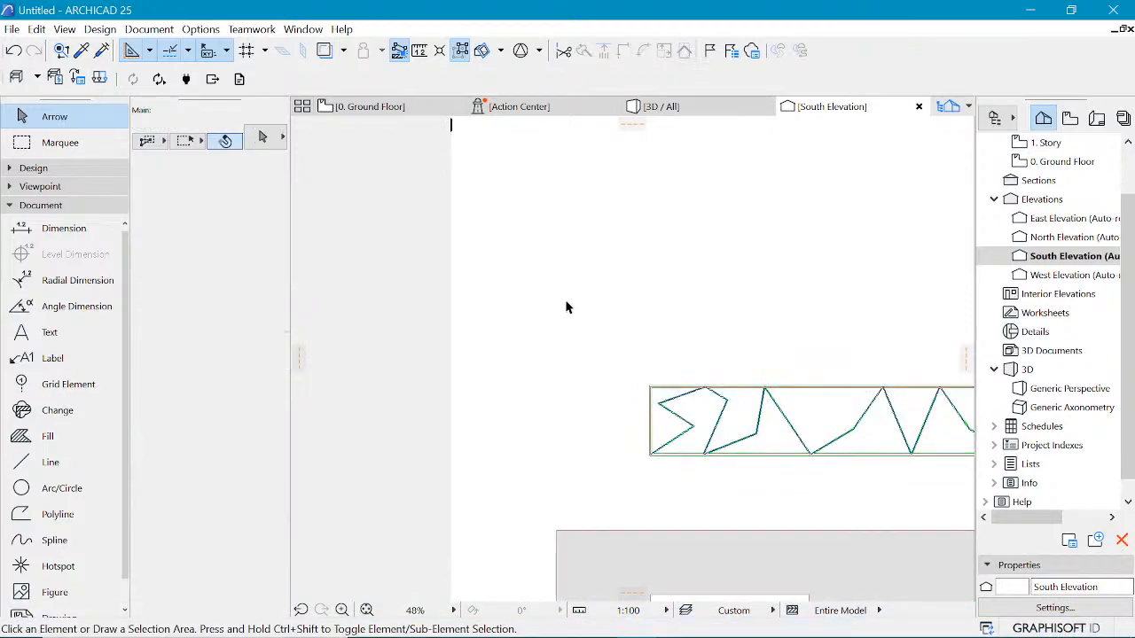
Step: Drag the new truss by its bottom-right corner onto the bottom-right corner of the existing truss in the elevation
scroll(566, 305, "down", 6)
scroll(764, 385, "up", 6)
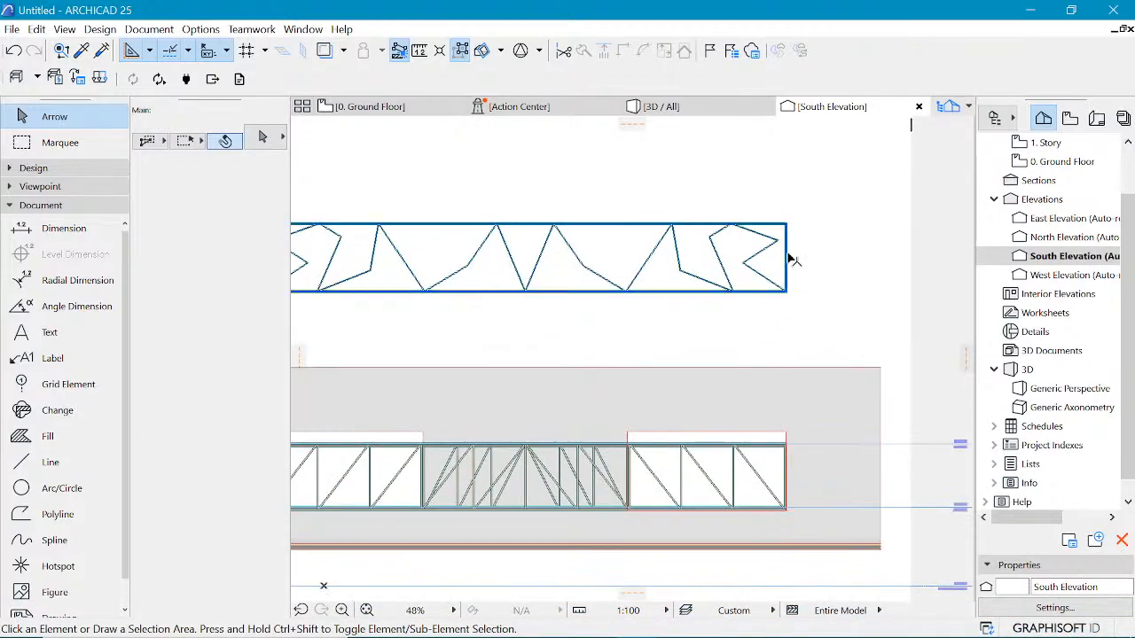
scroll(788, 285, "up", 7)
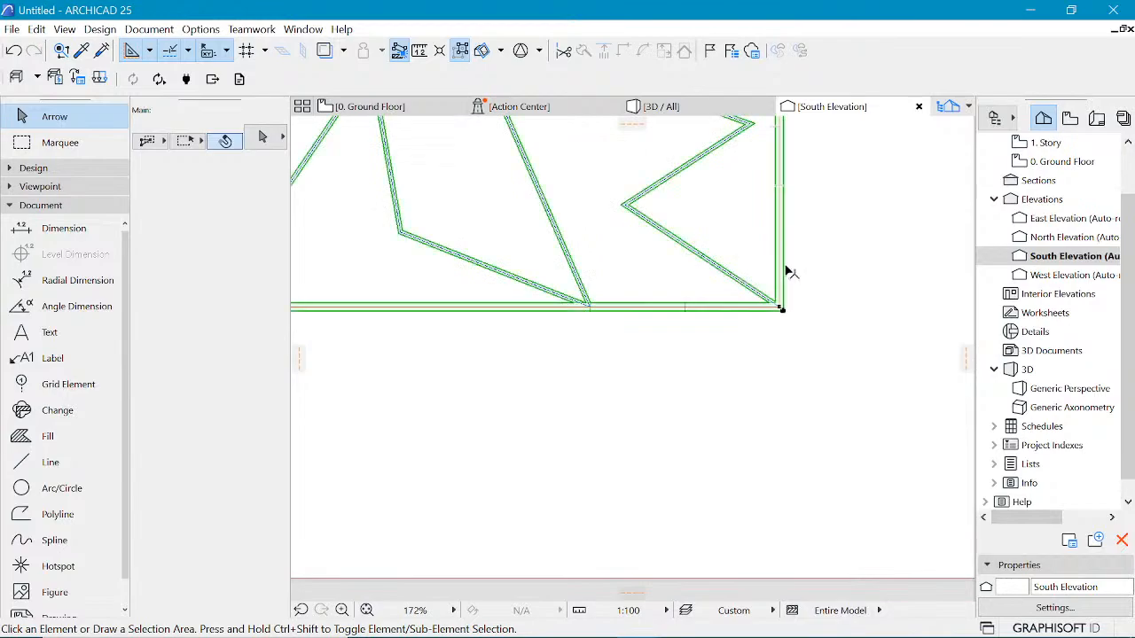
left_click(784, 315)
key("ctrl+d")
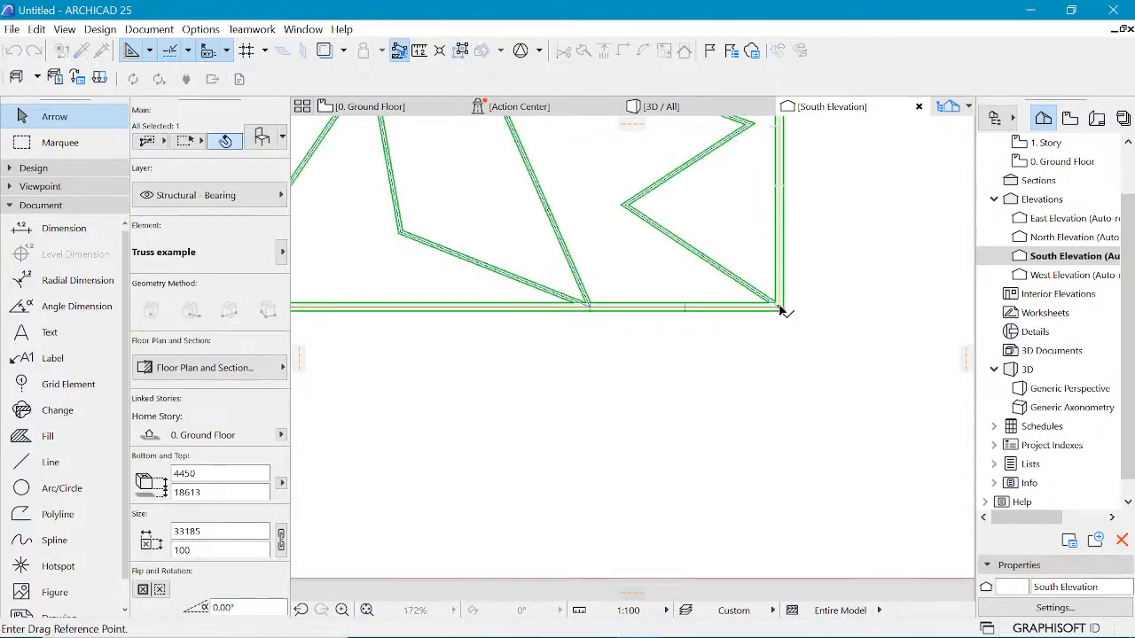
left_click(783, 311)
key("Escape")
key("ctrl+d")
left_click(783, 311)
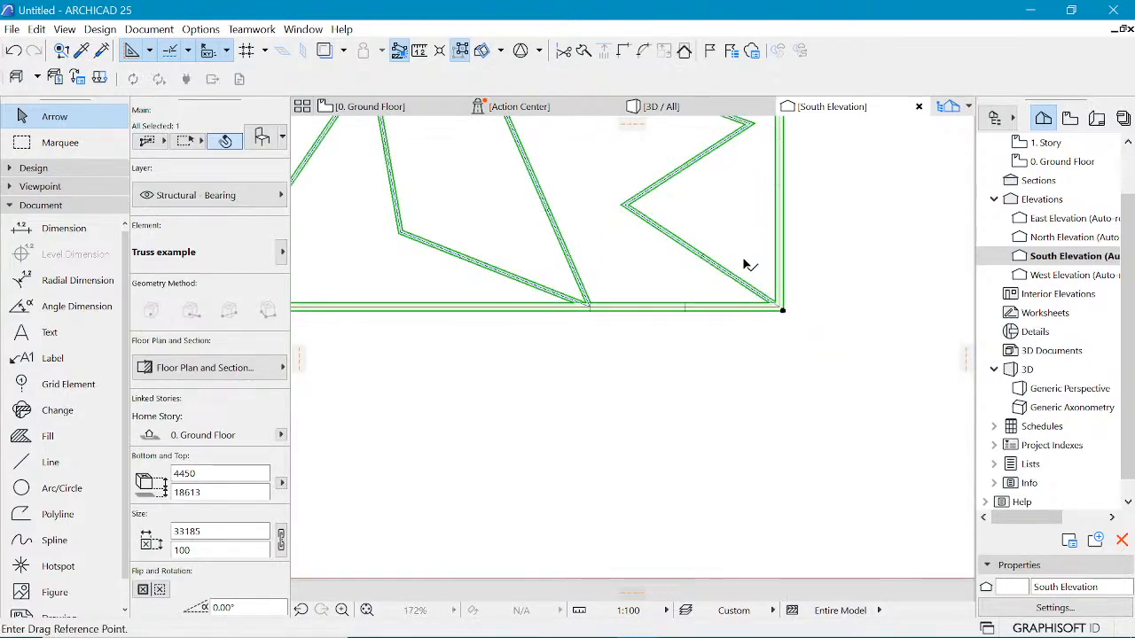
scroll(745, 260, "down", 10)
scroll(762, 386, "up", 4)
scroll(750, 405, "up", 1)
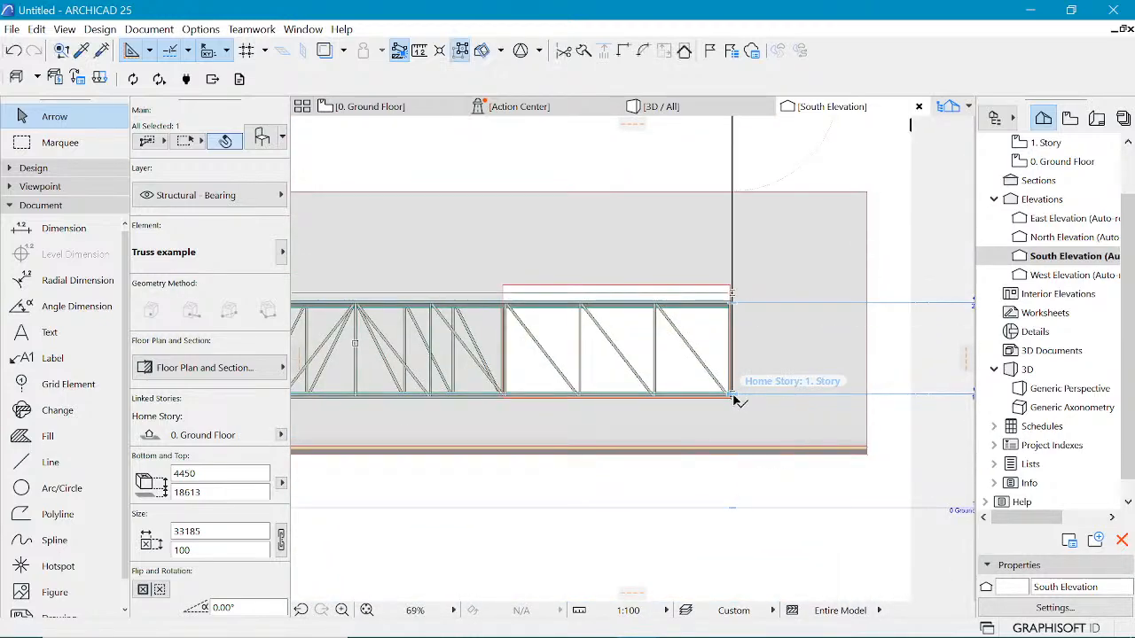
left_click(733, 397)
Step: Drag the truss down so its bottom corner aligns with the lower edge of the existing structure
scroll(755, 388, "up", 3)
scroll(747, 446, "up", 7)
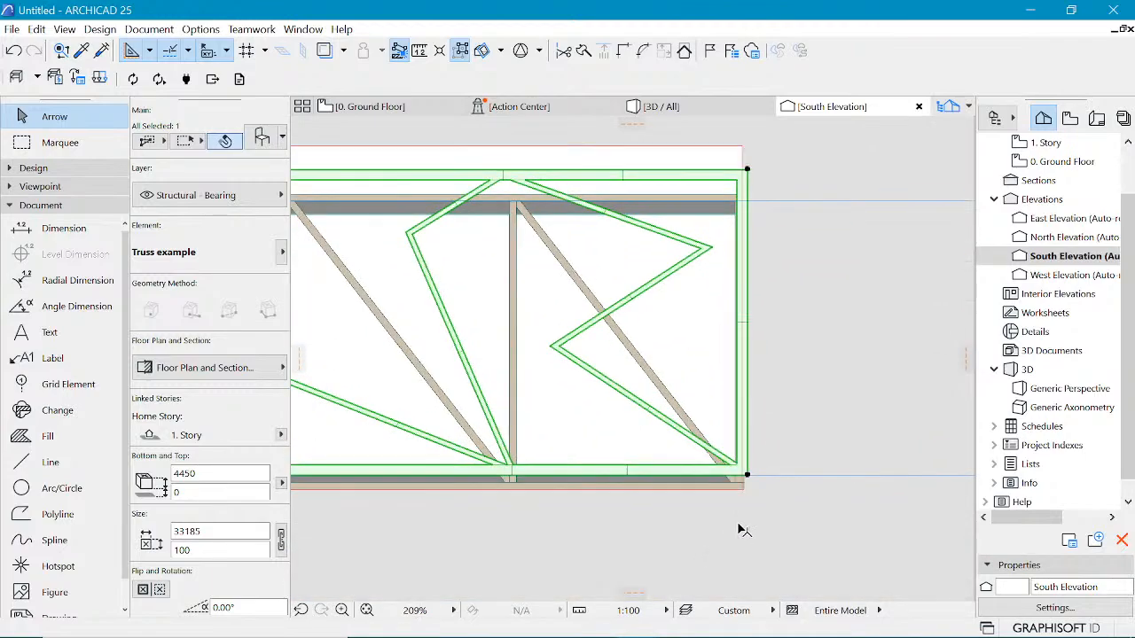
key("ctrl+d")
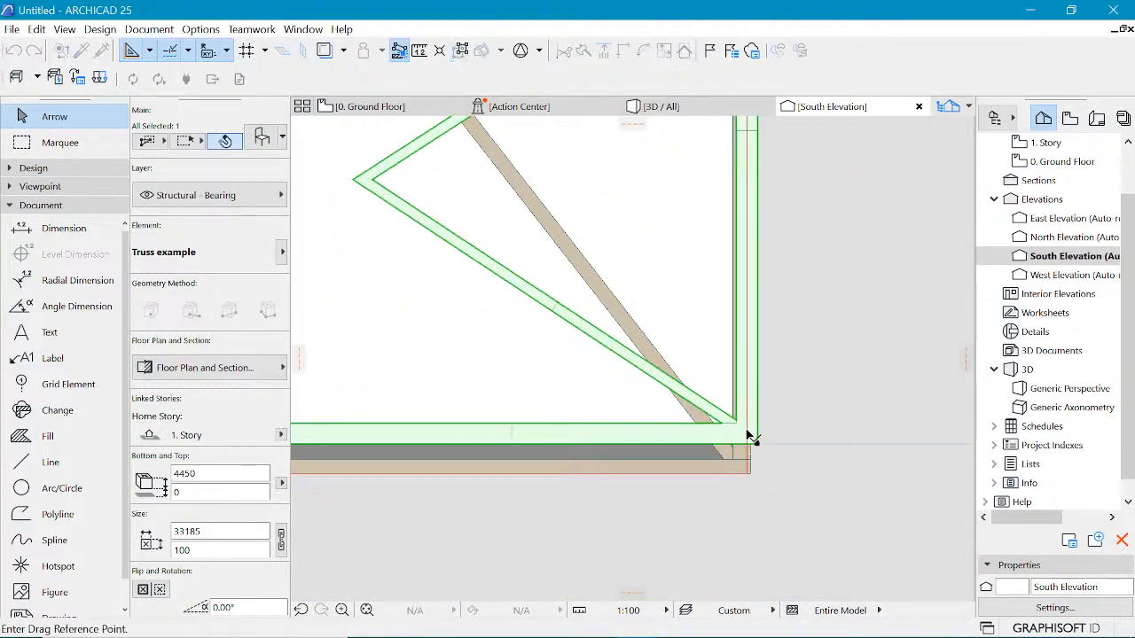
left_click(746, 433)
left_click(749, 473)
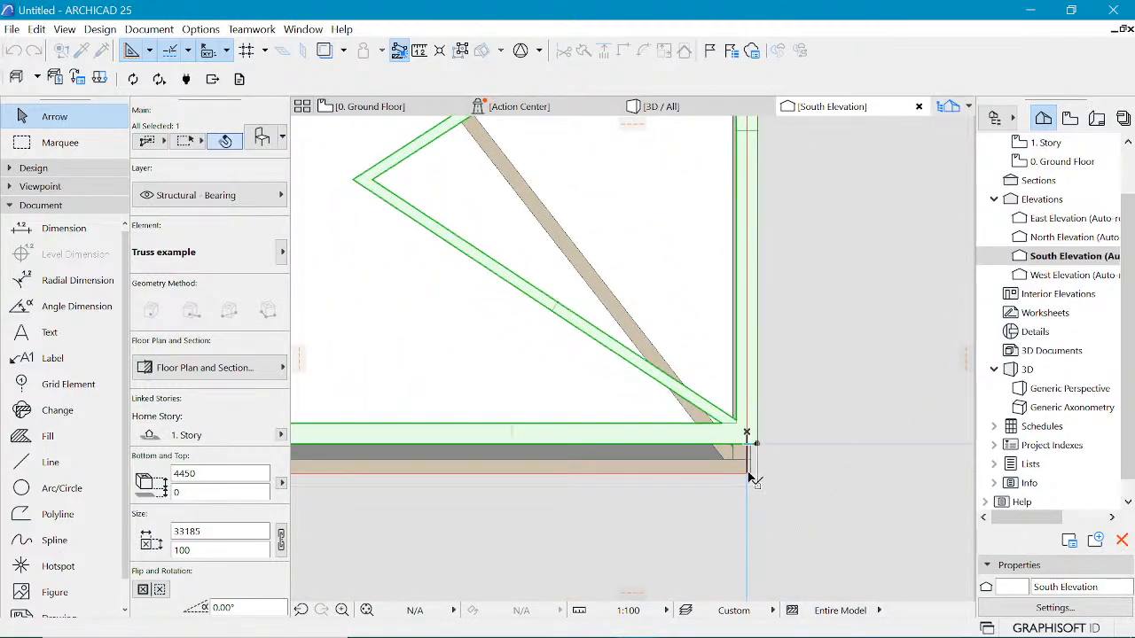
scroll(770, 461, "down", 7)
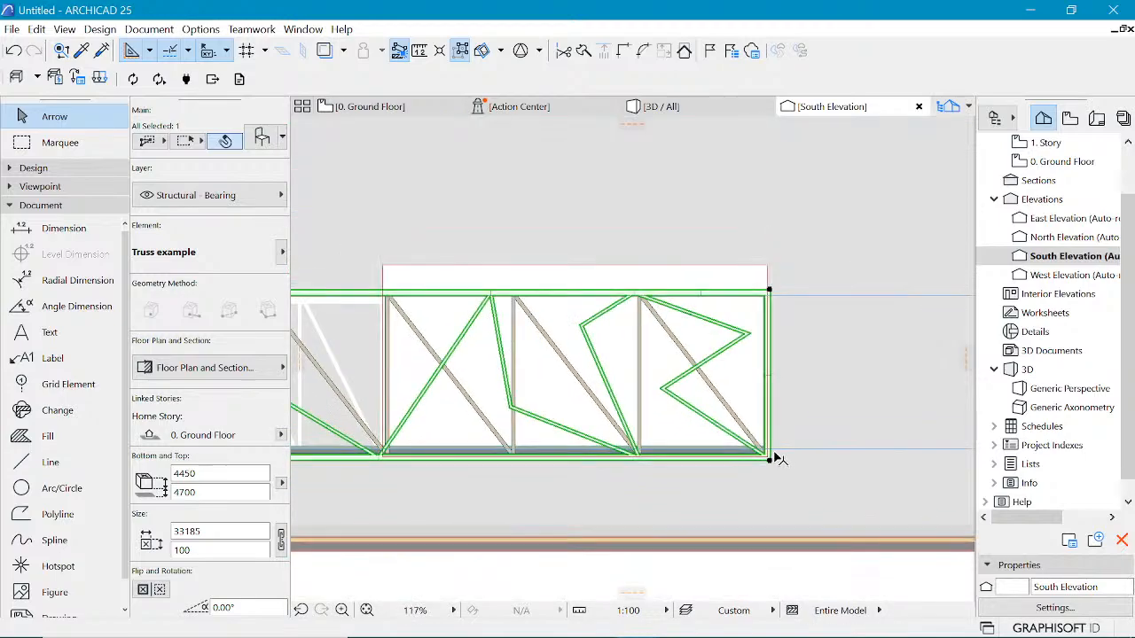
scroll(777, 459, "down", 3)
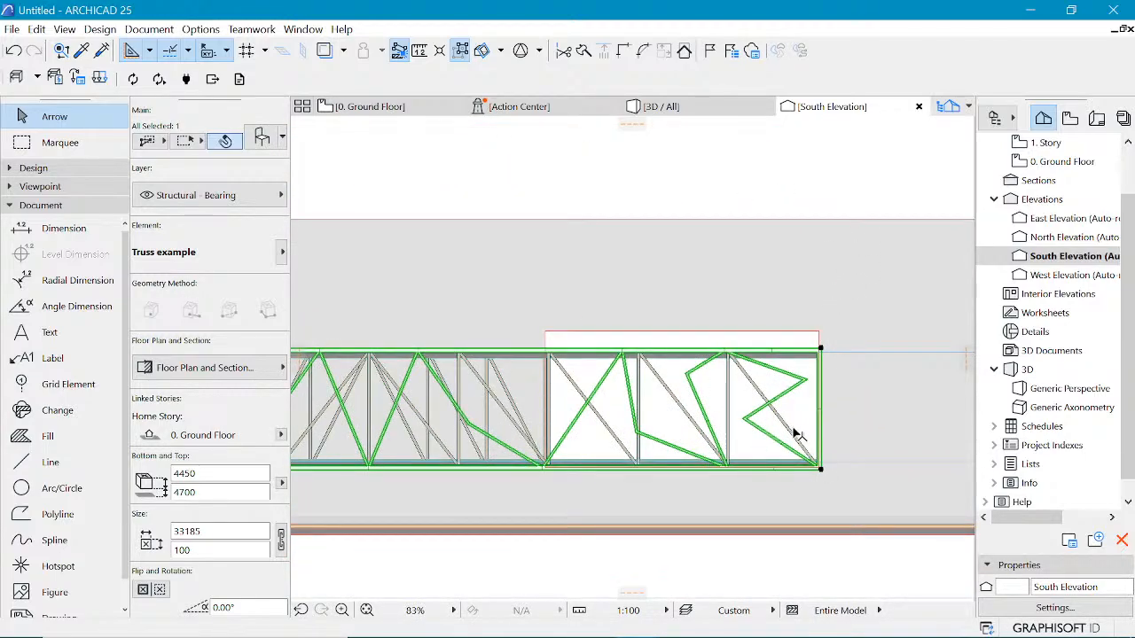
key("Escape")
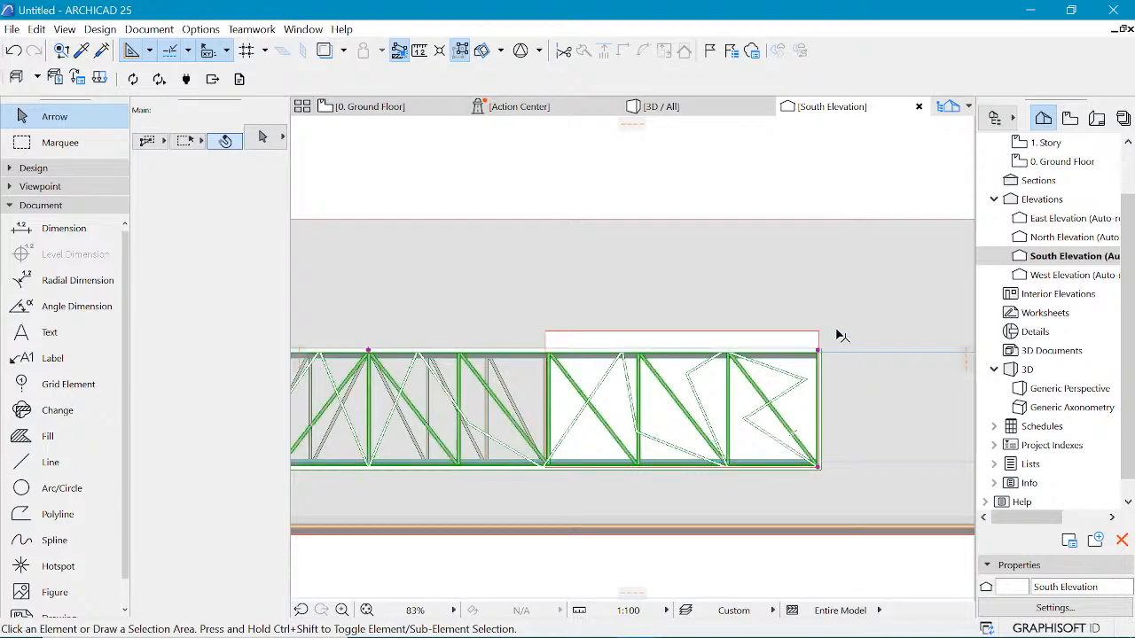
Step: Check the existing Flat Howe Truss and review the new truss in the 3D view
left_click(841, 336)
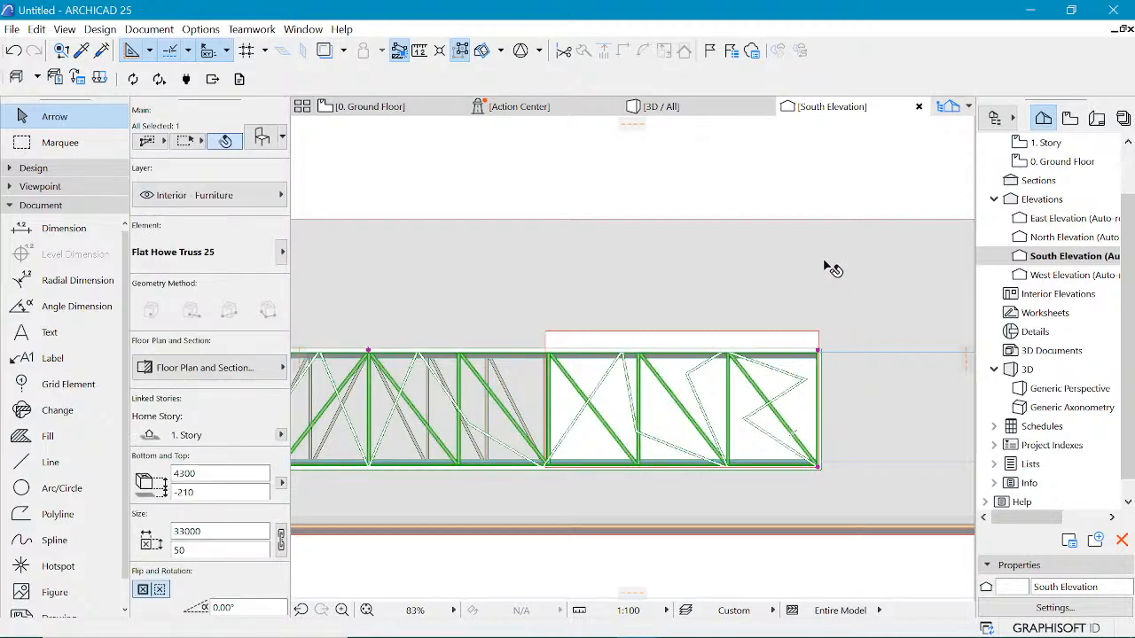
key("Escape")
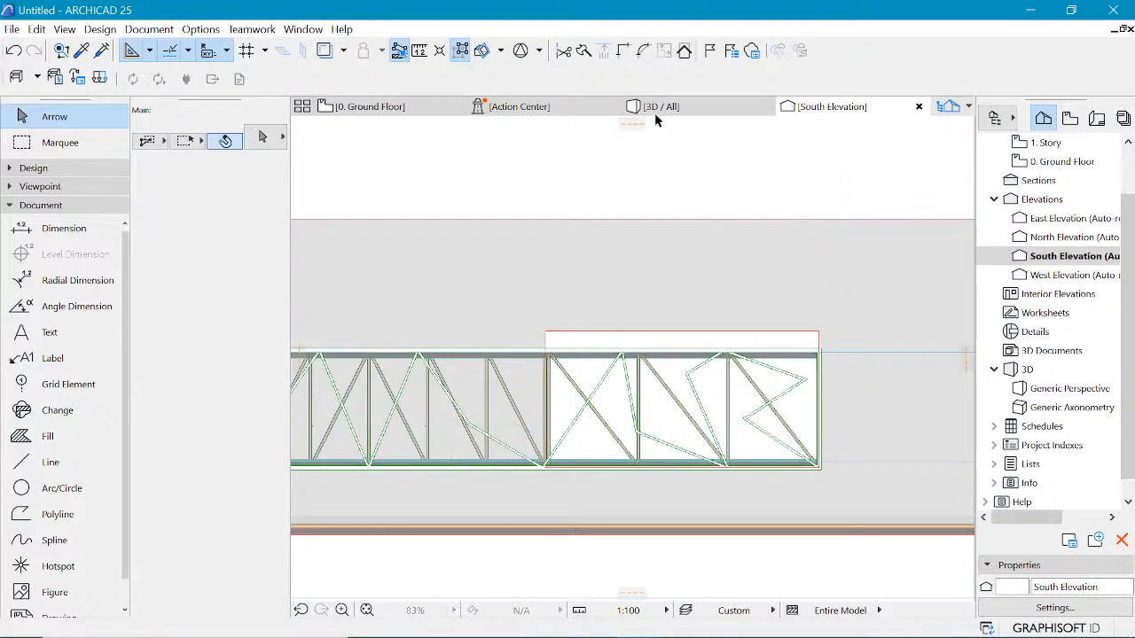
left_click(657, 111)
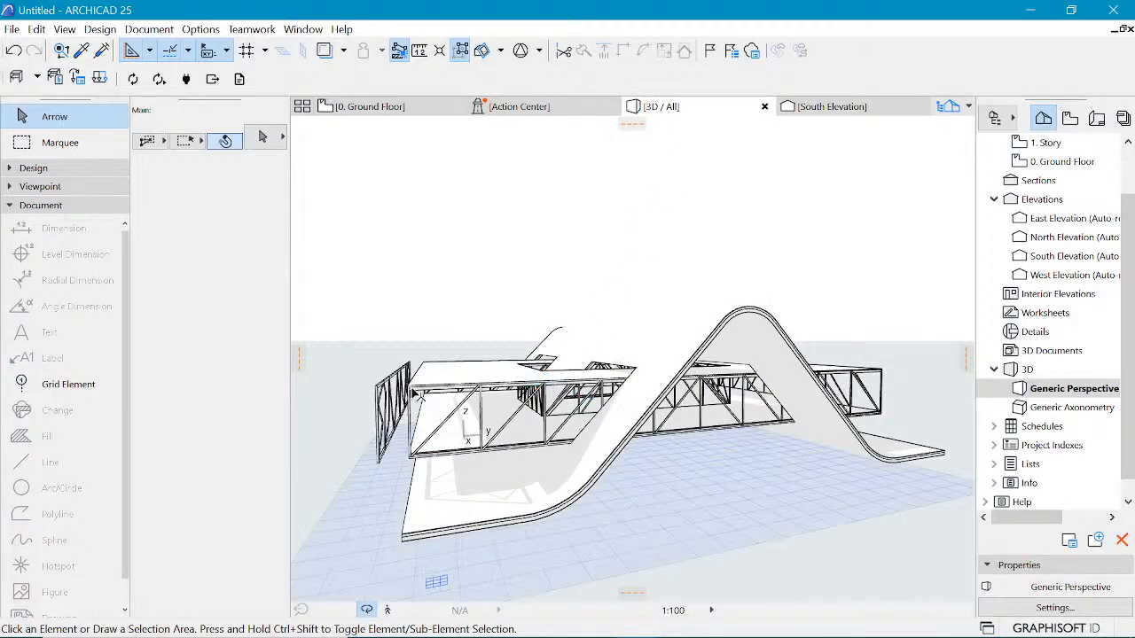
left_click_drag(417, 349, 582, 398)
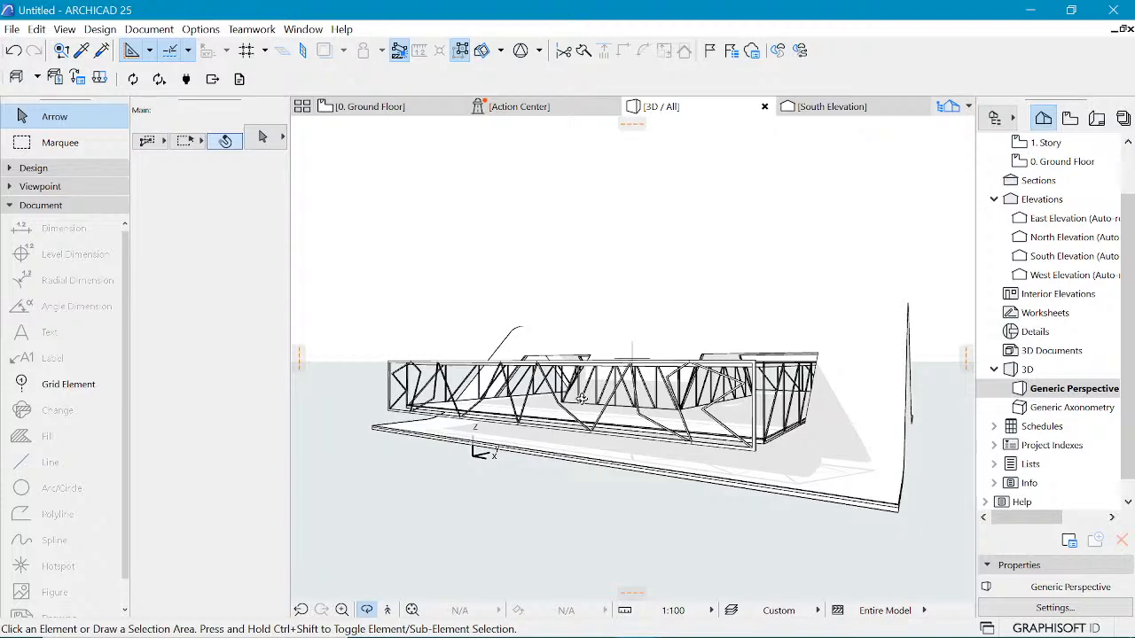
scroll(719, 433, "up", 2)
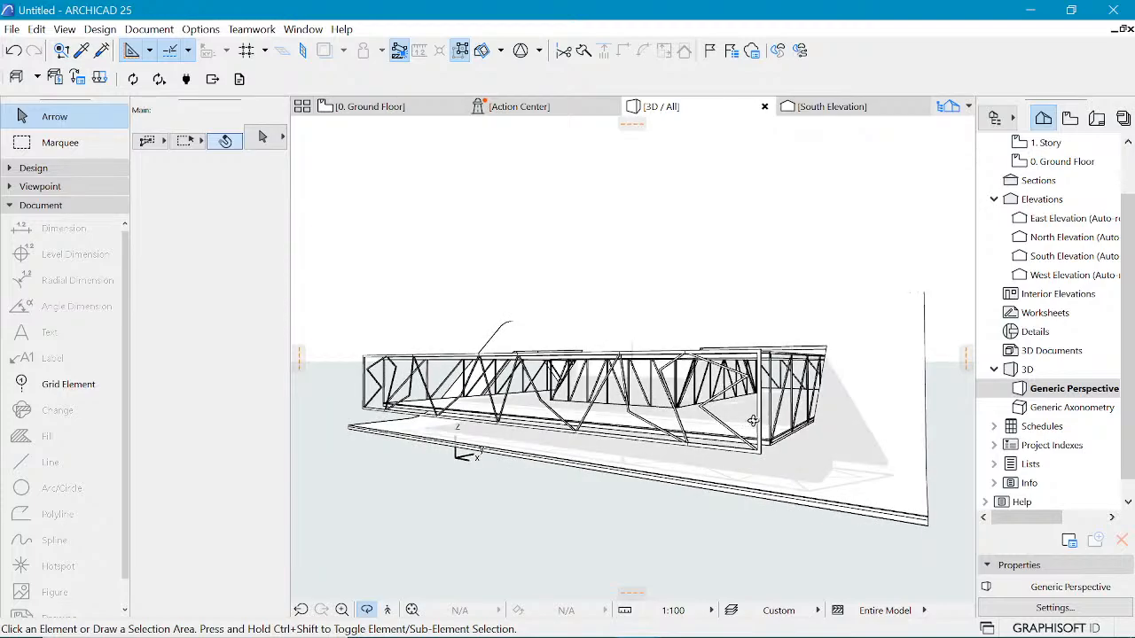
Step: Review the trusses and slabs in the 3D view and in the Ground Floor and 1. Story plans
left_click_drag(818, 405, 735, 425)
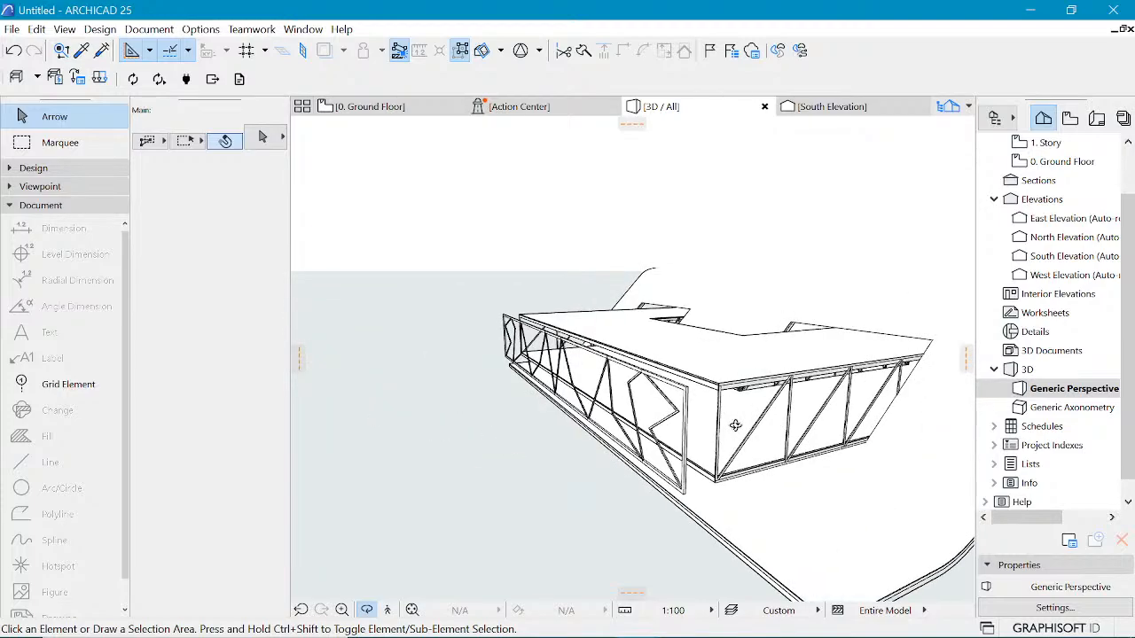
left_click(372, 107)
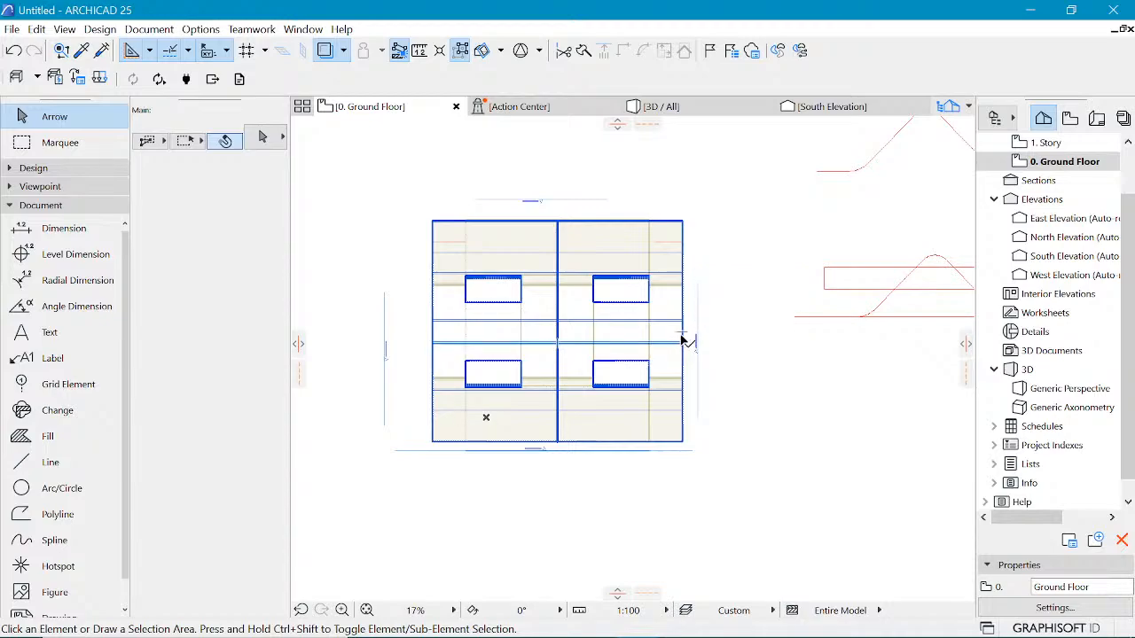
scroll(424, 236, "up", 2)
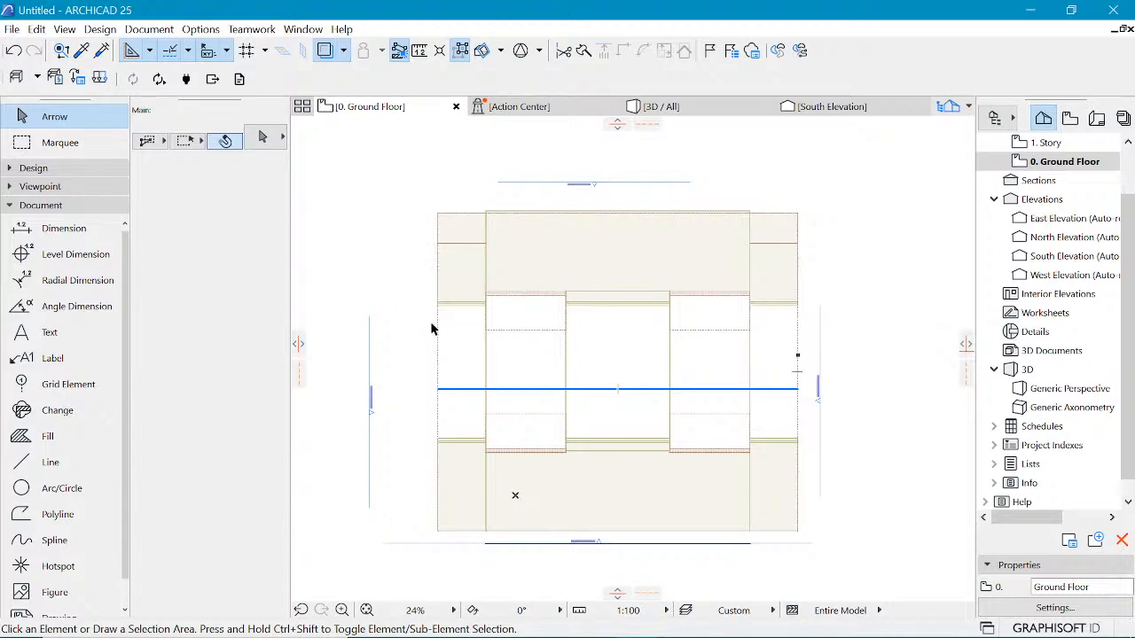
scroll(434, 328, "down", 1)
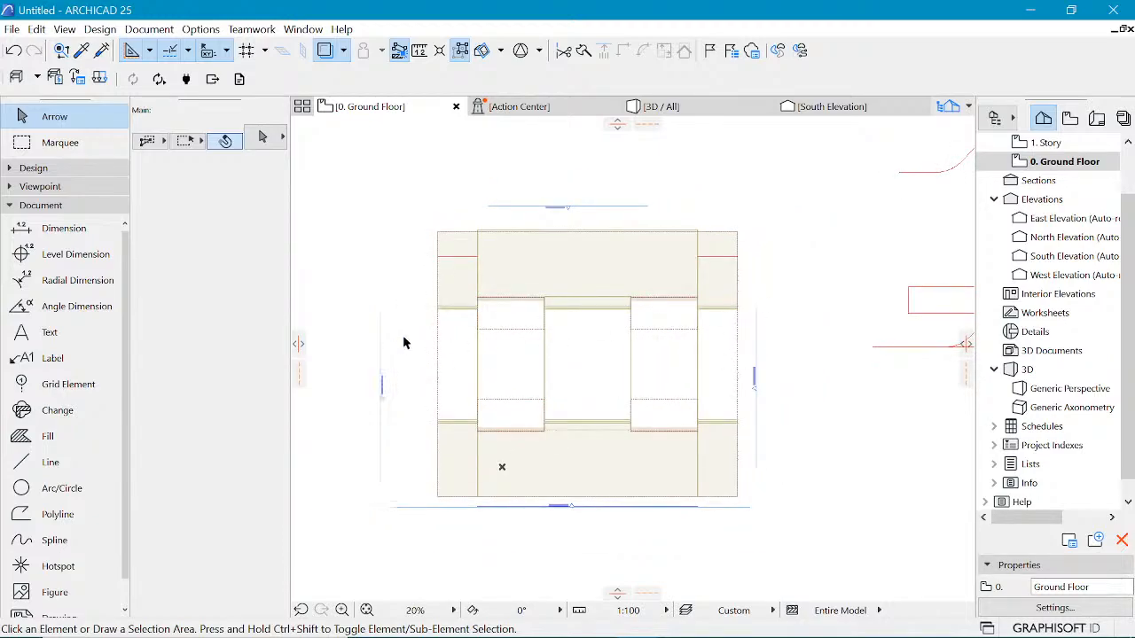
scroll(630, 328, "down", 2)
scroll(1047, 203, "up", 1)
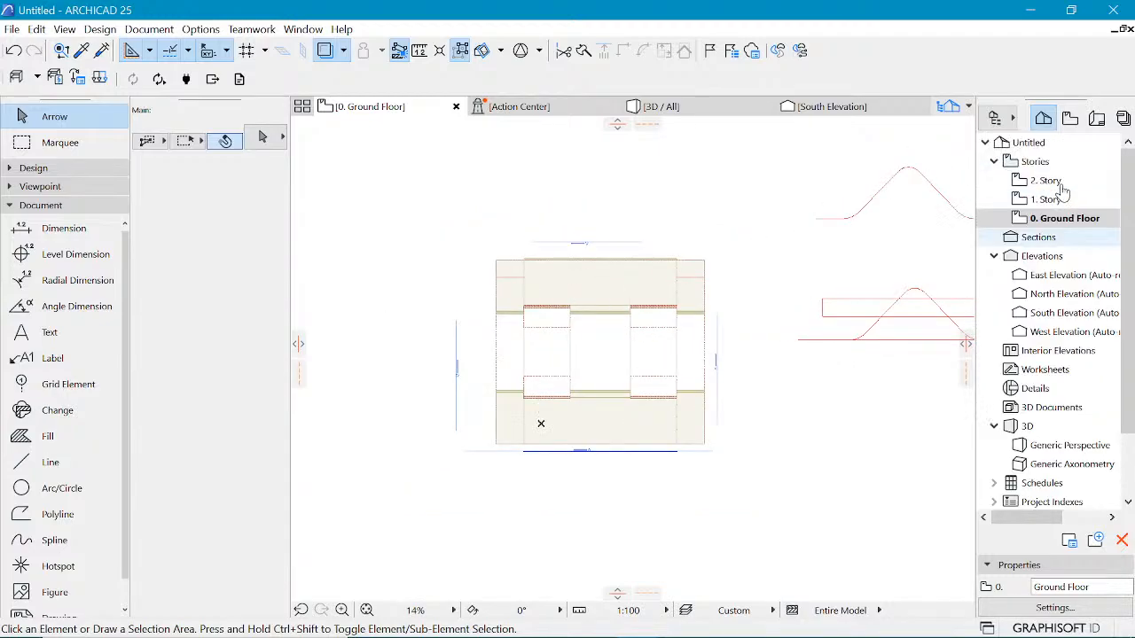
left_click(1046, 199)
double_click(1046, 200)
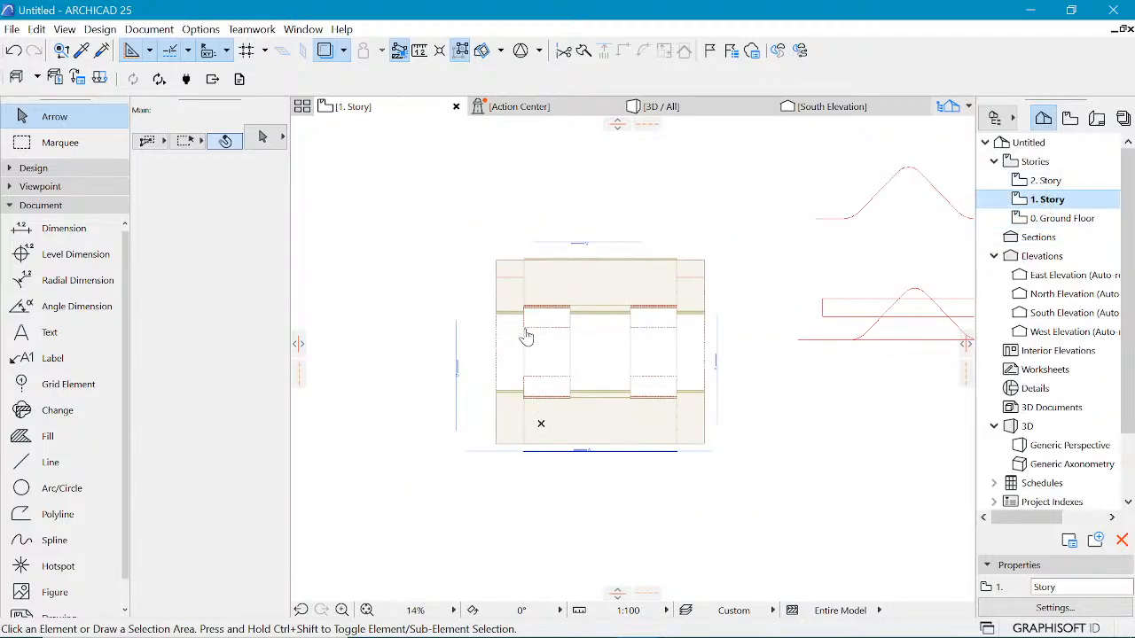
scroll(527, 337, "up", 1)
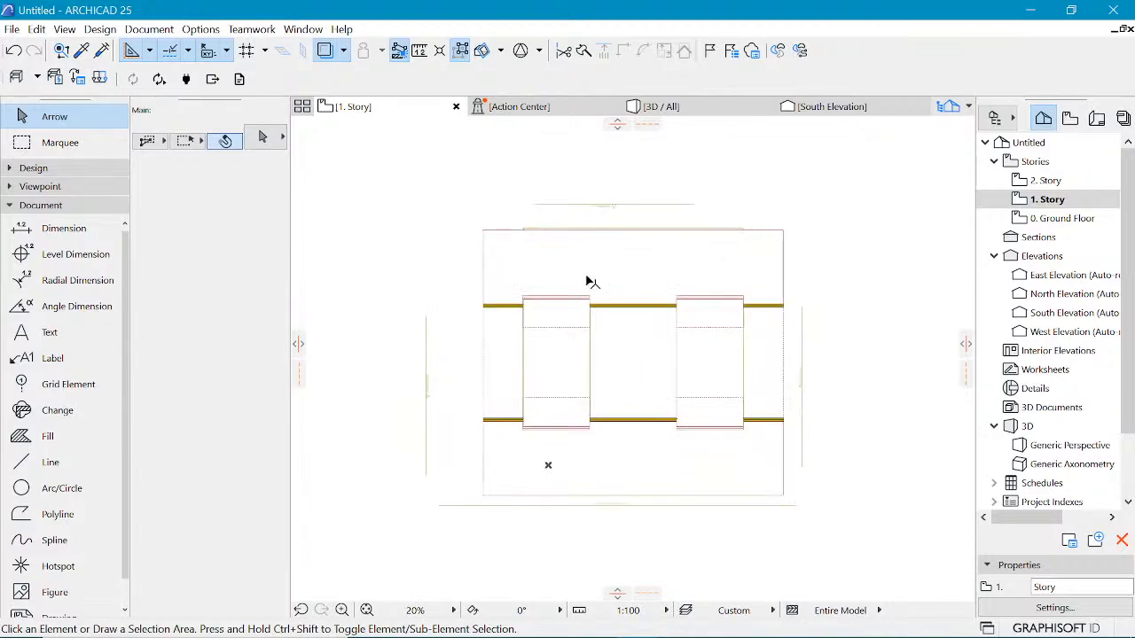
left_click(710, 108)
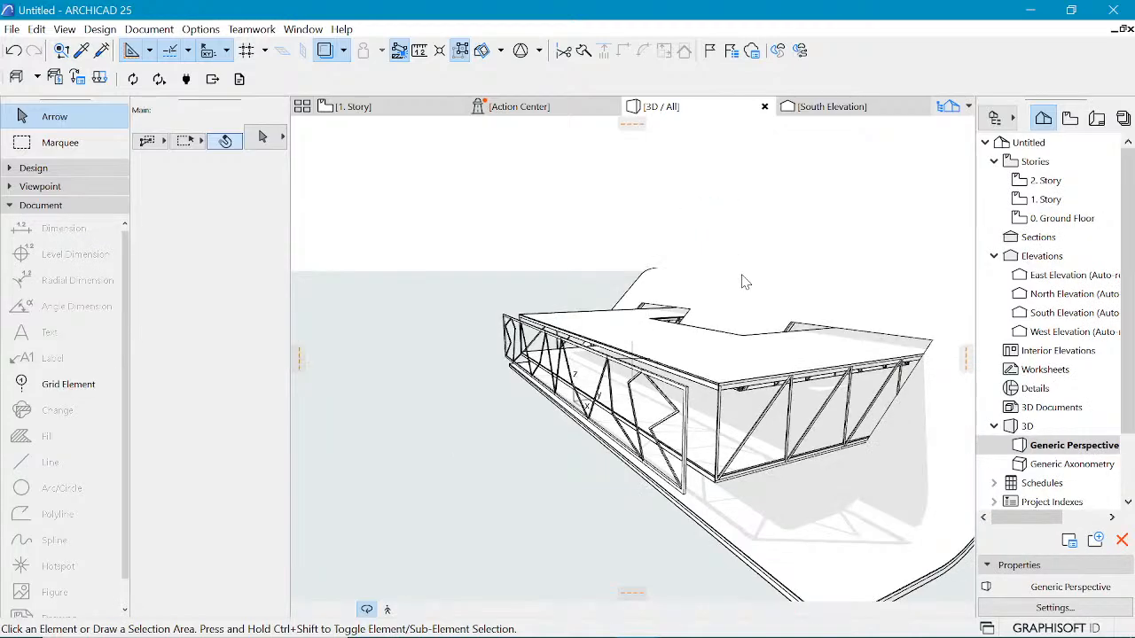
Step: Move the new truss in 3D so its bottom corner snaps onto the corner of the existing truss structure
left_click(693, 498)
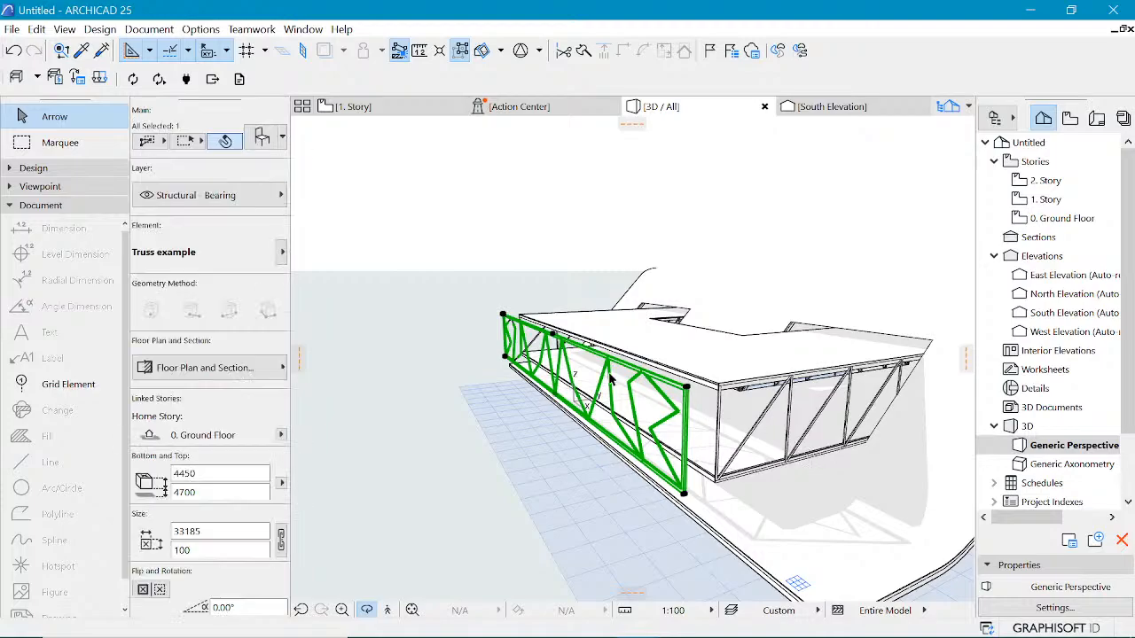
scroll(723, 424, "up", 1)
scroll(729, 426, "up", 6)
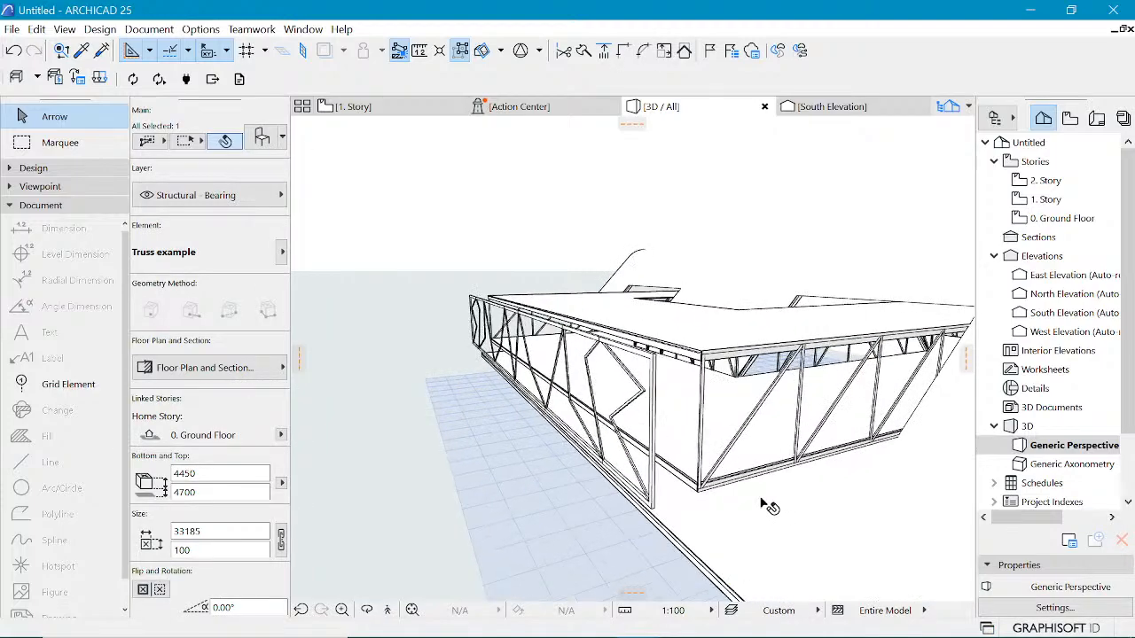
key("ctrl+d")
left_click(623, 511)
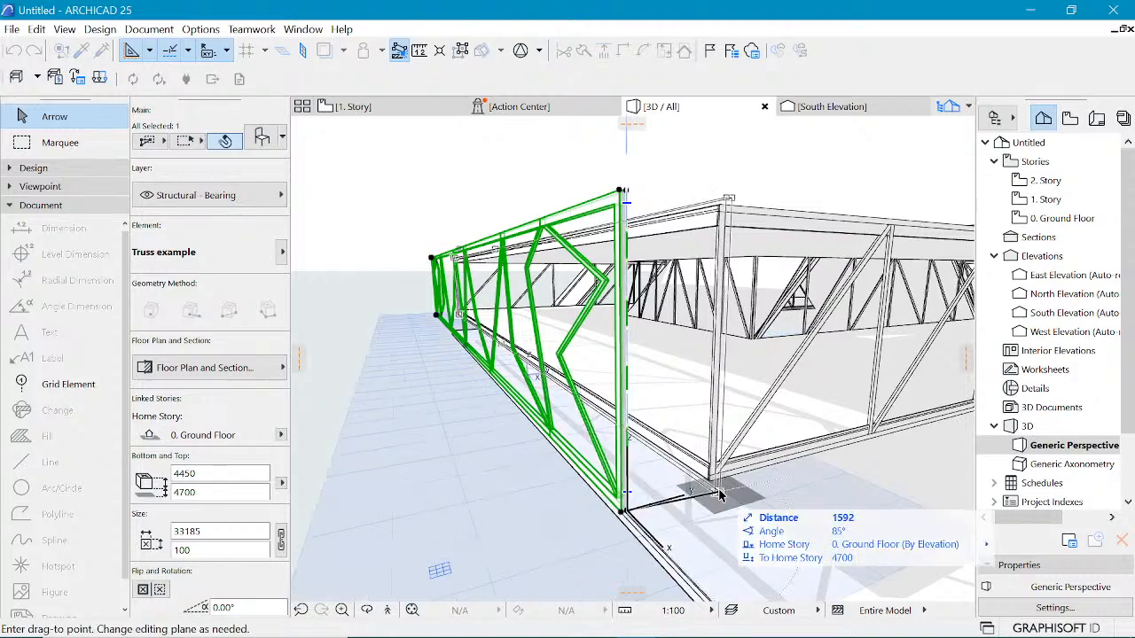
left_click(714, 482)
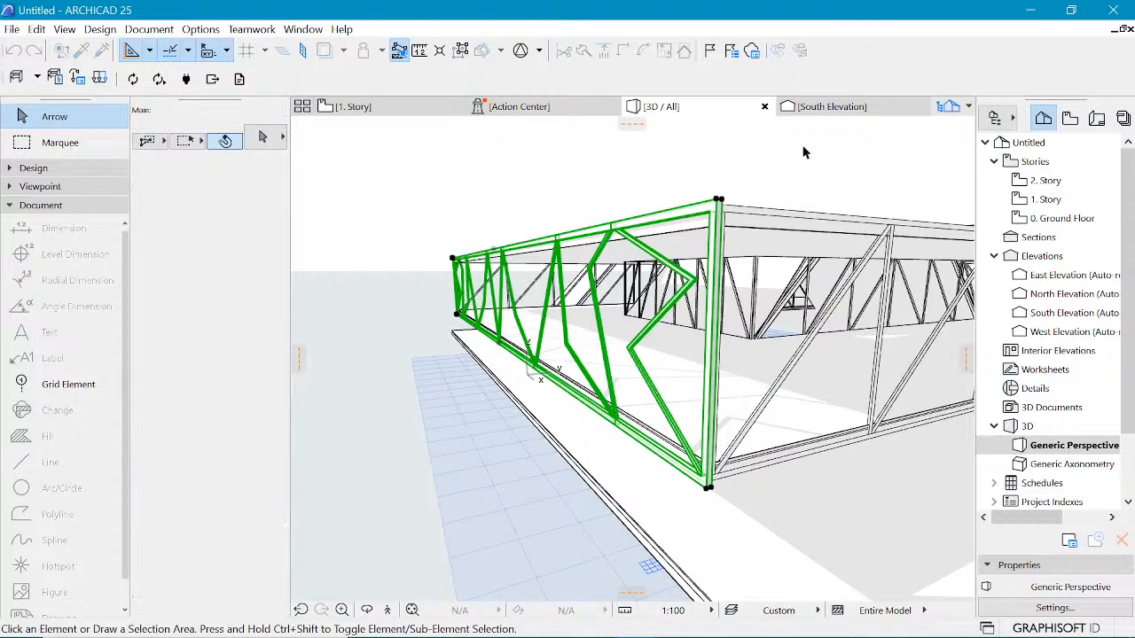
left_click(783, 192)
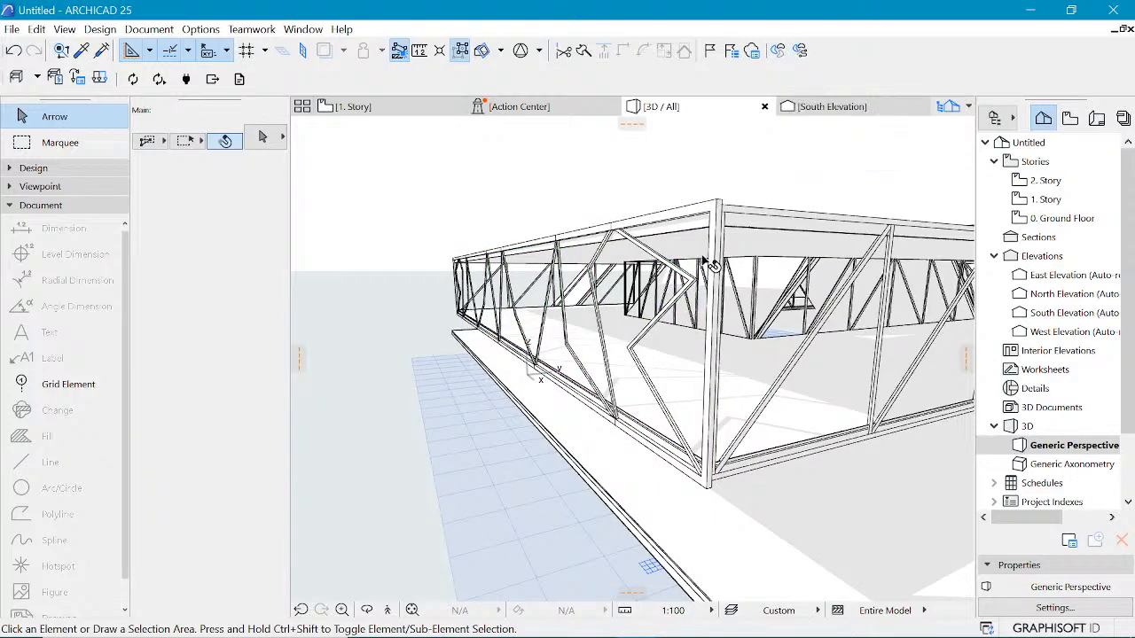
Step: Select the existing curved shell roof and delete it
middle_click_drag(599, 251, 665, 259, "shift")
scroll(669, 266, "down", 6)
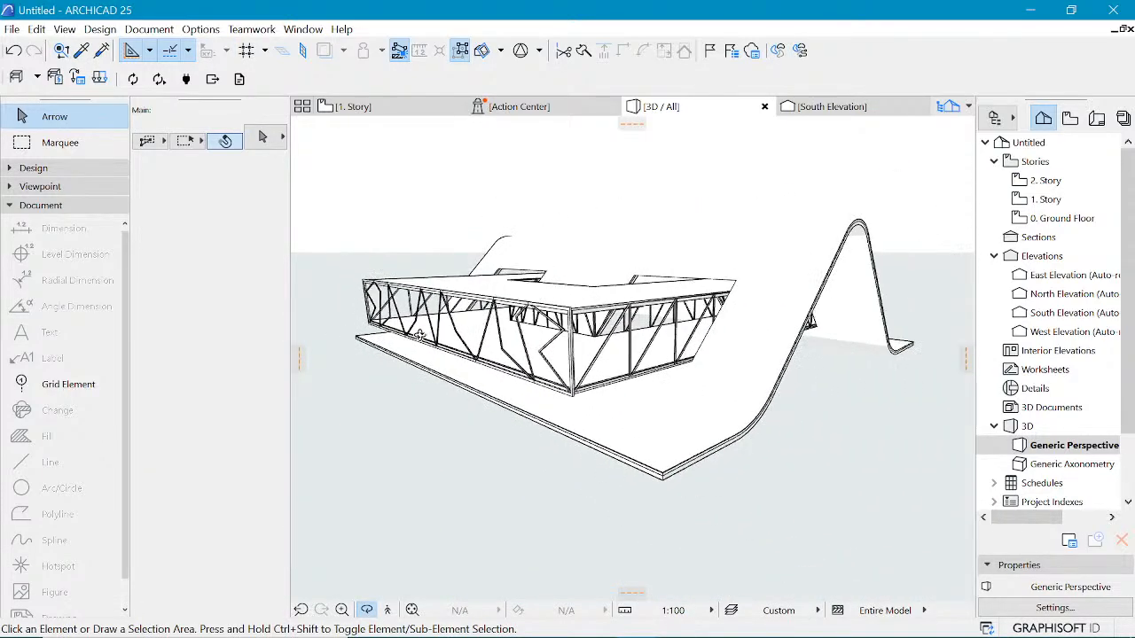
scroll(684, 284, "up", 2)
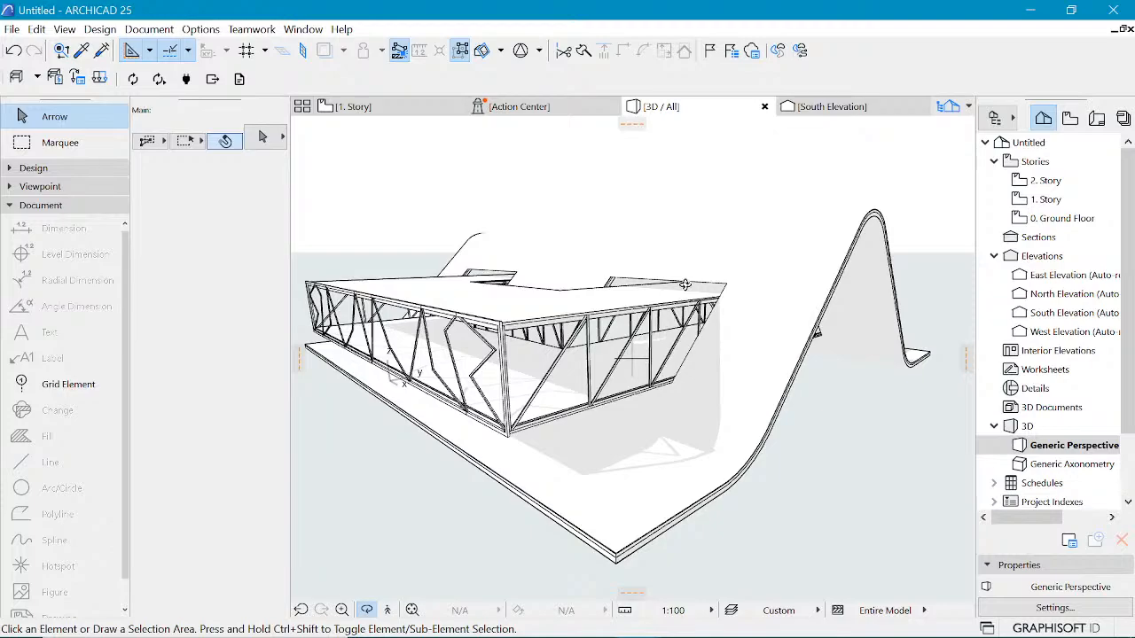
scroll(522, 304, "down", 3)
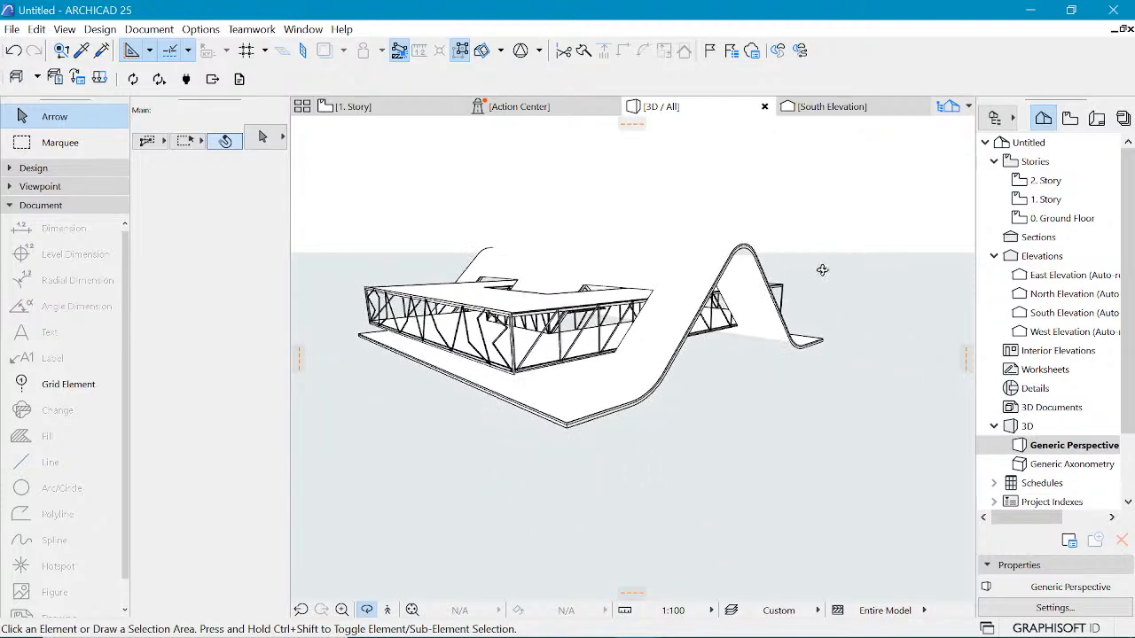
scroll(822, 270, "up", 2)
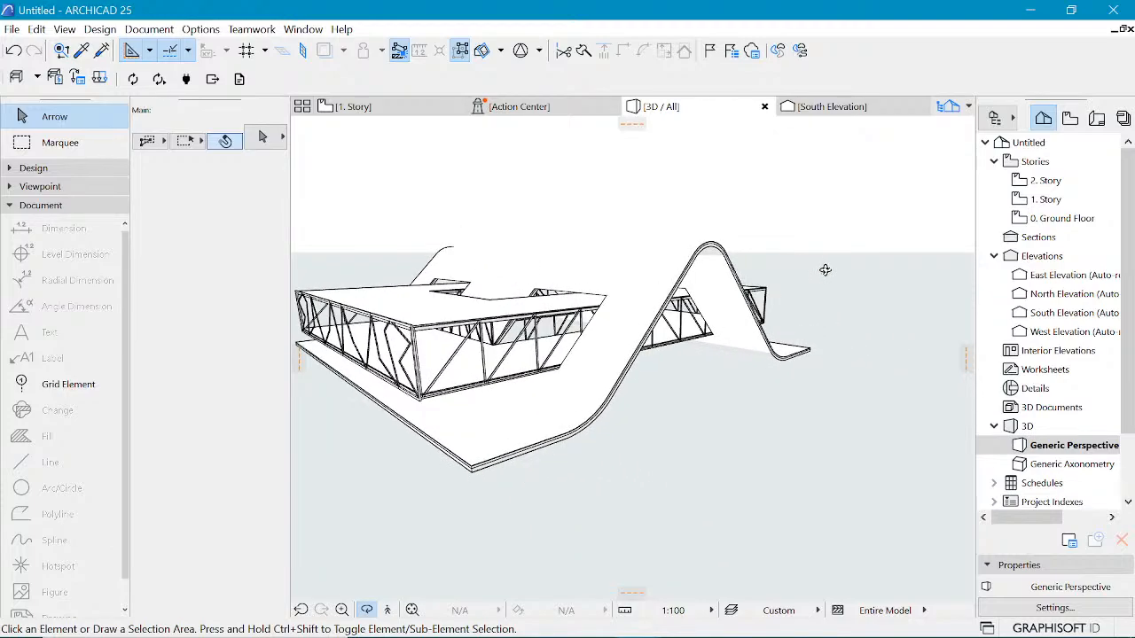
key("Escape")
left_click(699, 255)
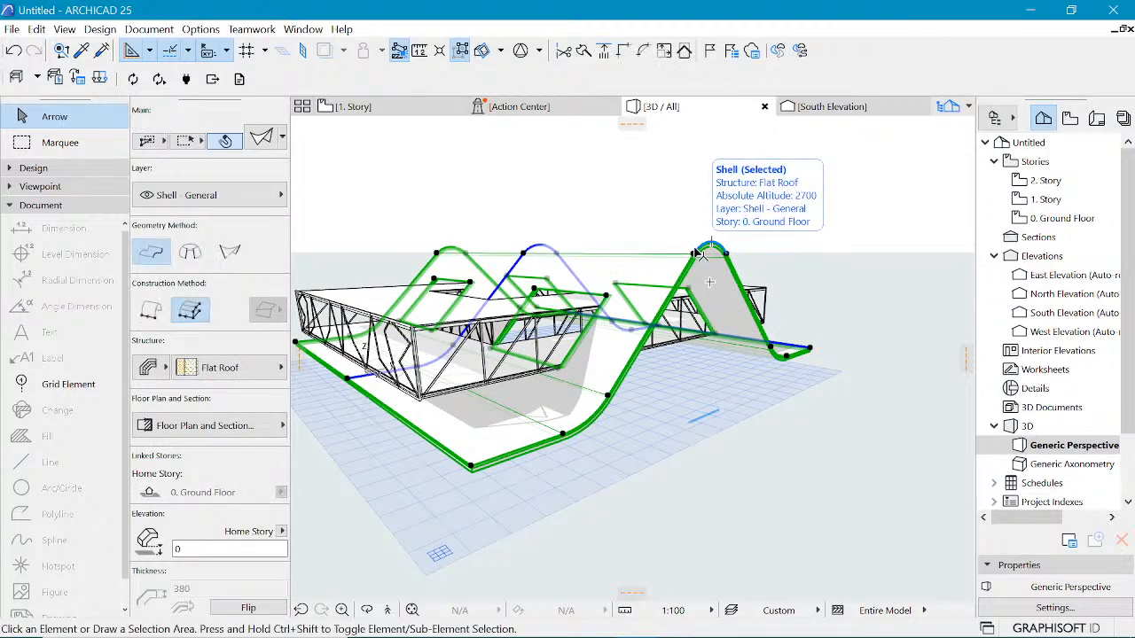
key("Delete")
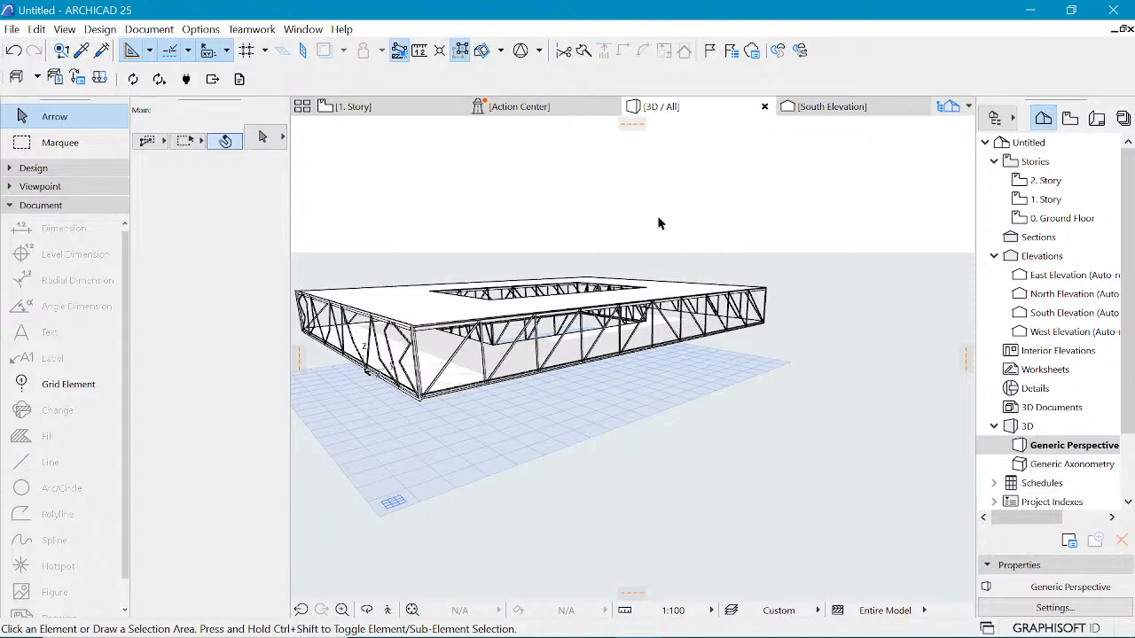
Step: Try a revolved shell dome beside the structure with the Shell tool, then delete it
left_click(31, 168)
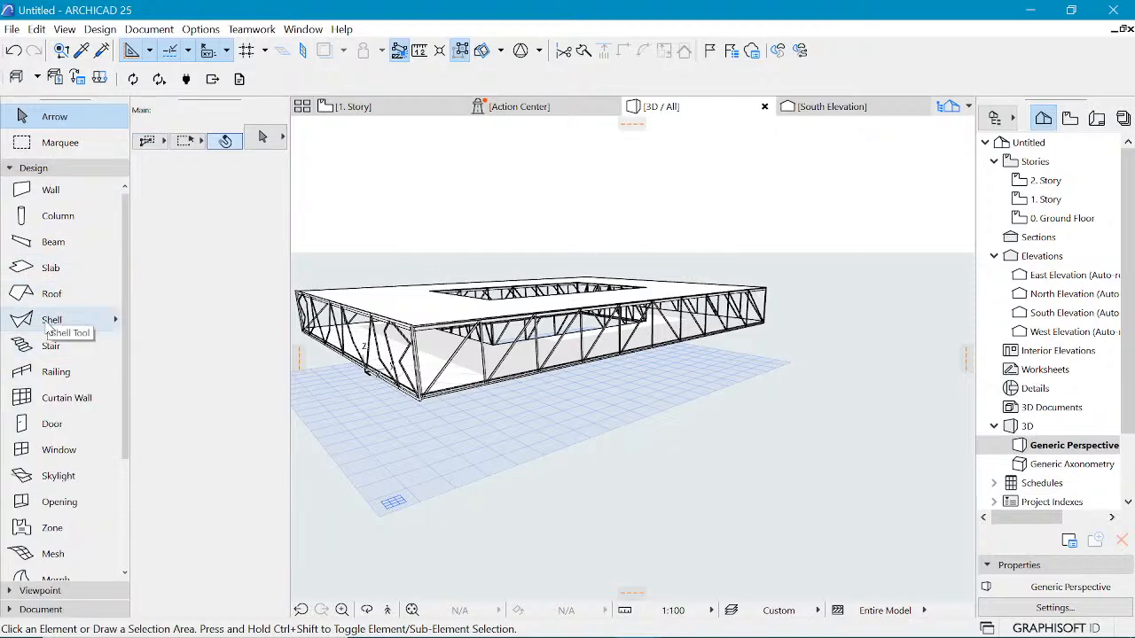
left_click(44, 321)
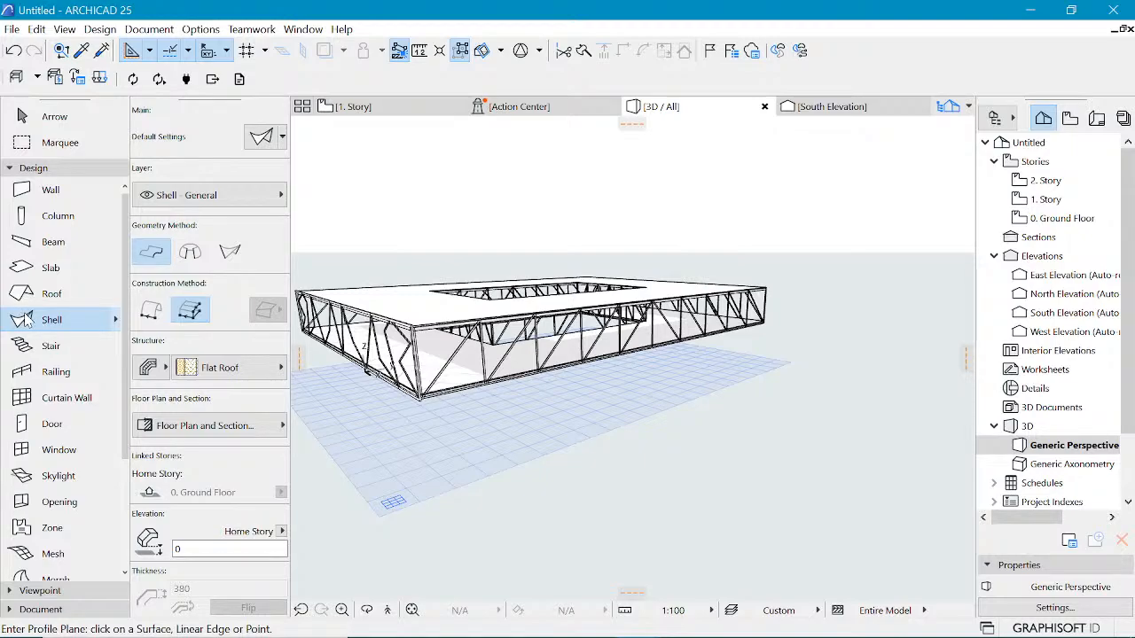
left_click(190, 255)
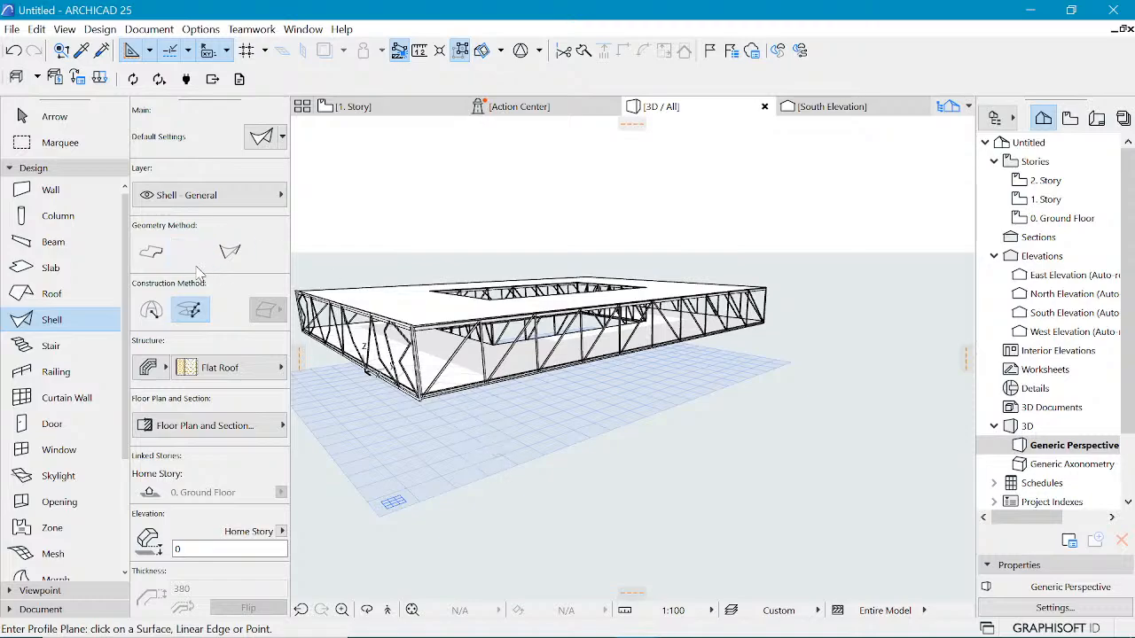
left_click(152, 312)
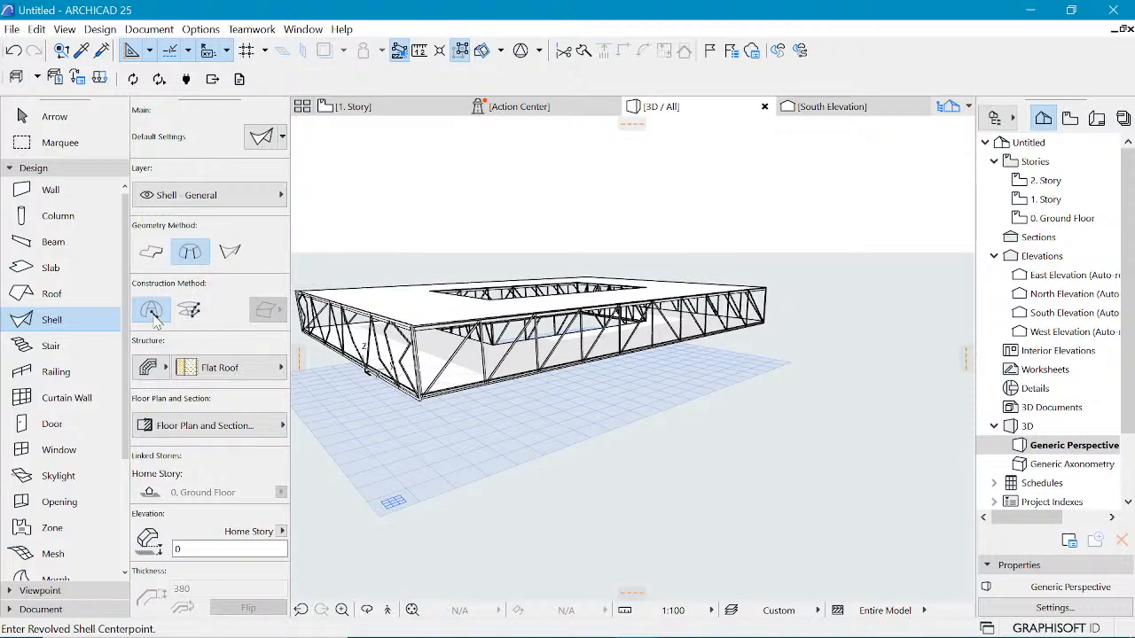
left_click(512, 441)
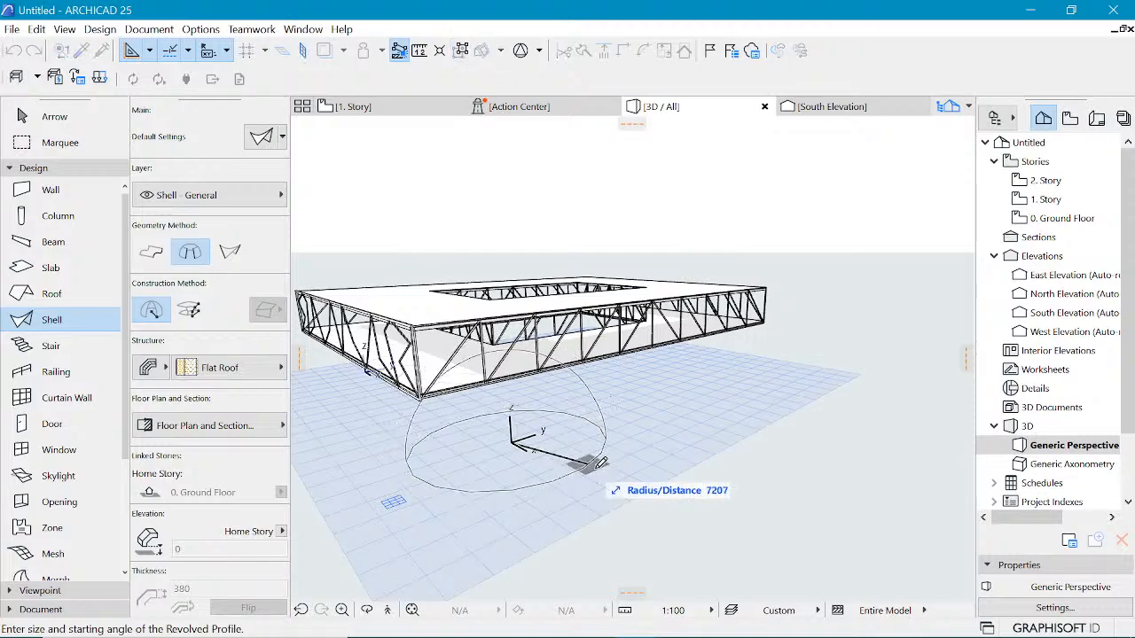
left_click(610, 466)
left_click(609, 471)
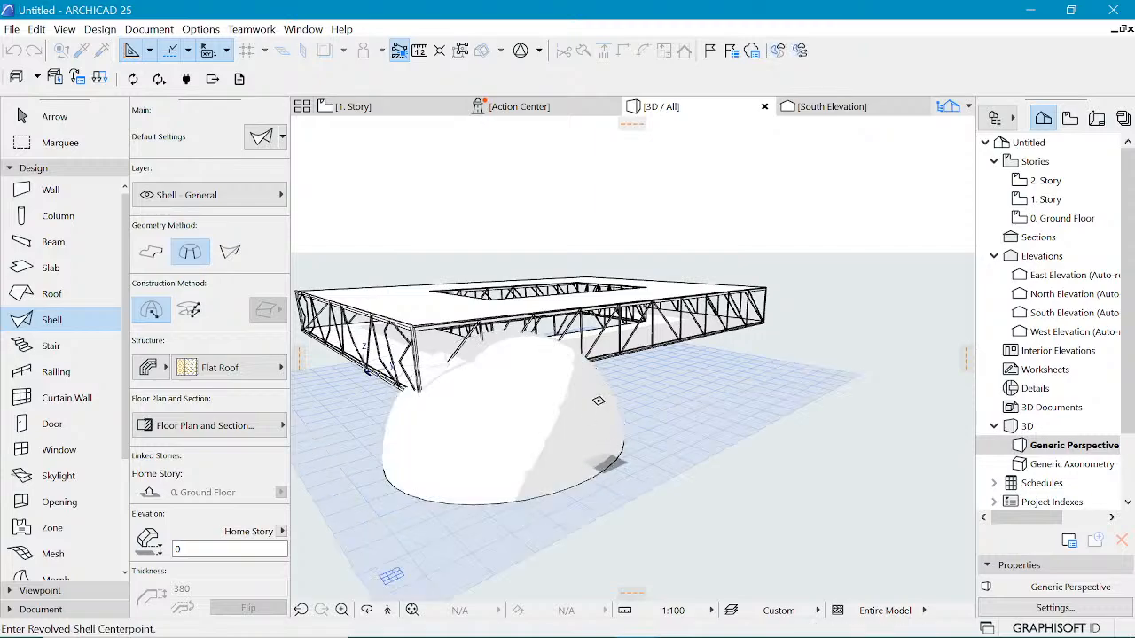
left_click(606, 370, "shift")
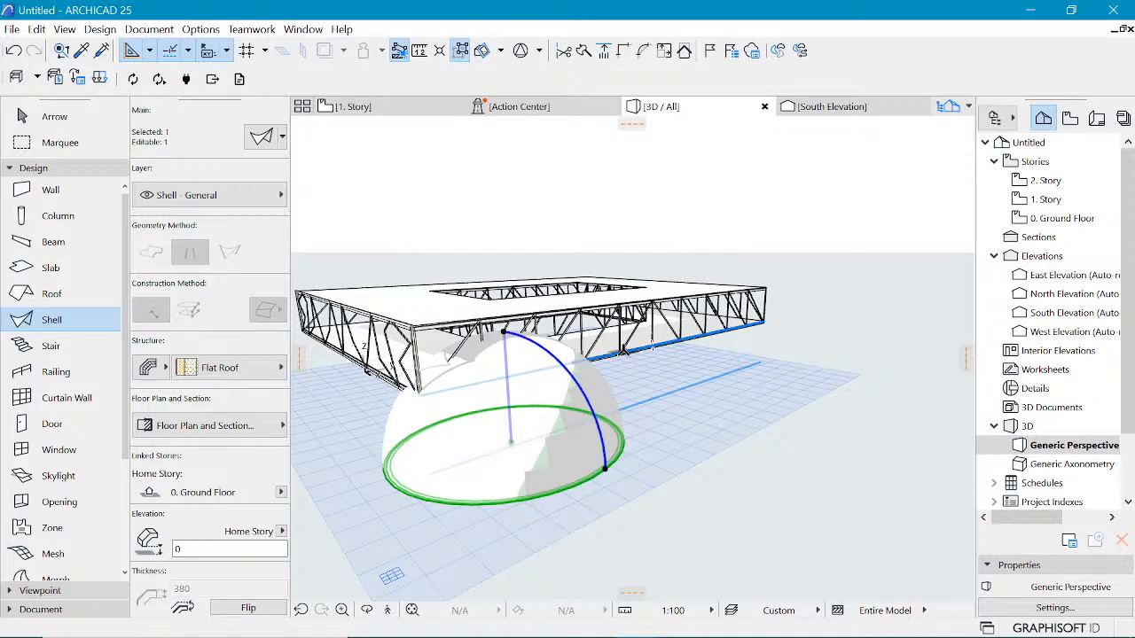
key("Delete")
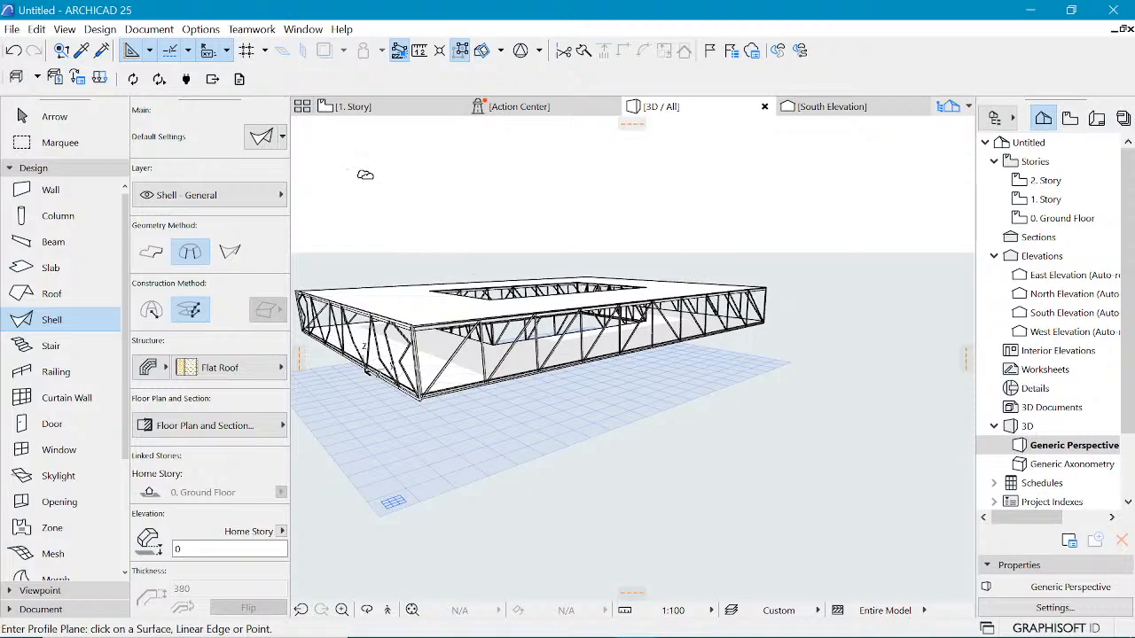
Step: Draw an S-shaped four-node spline on the 1. Story floor plan as a roof profile guide
left_click(390, 106)
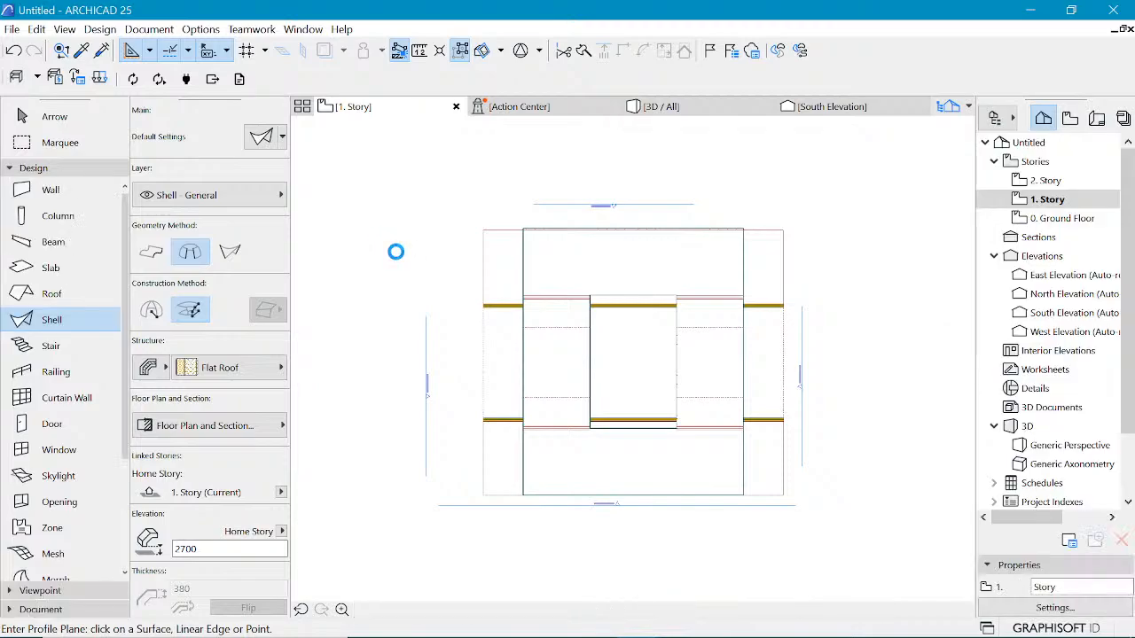
left_click(399, 252)
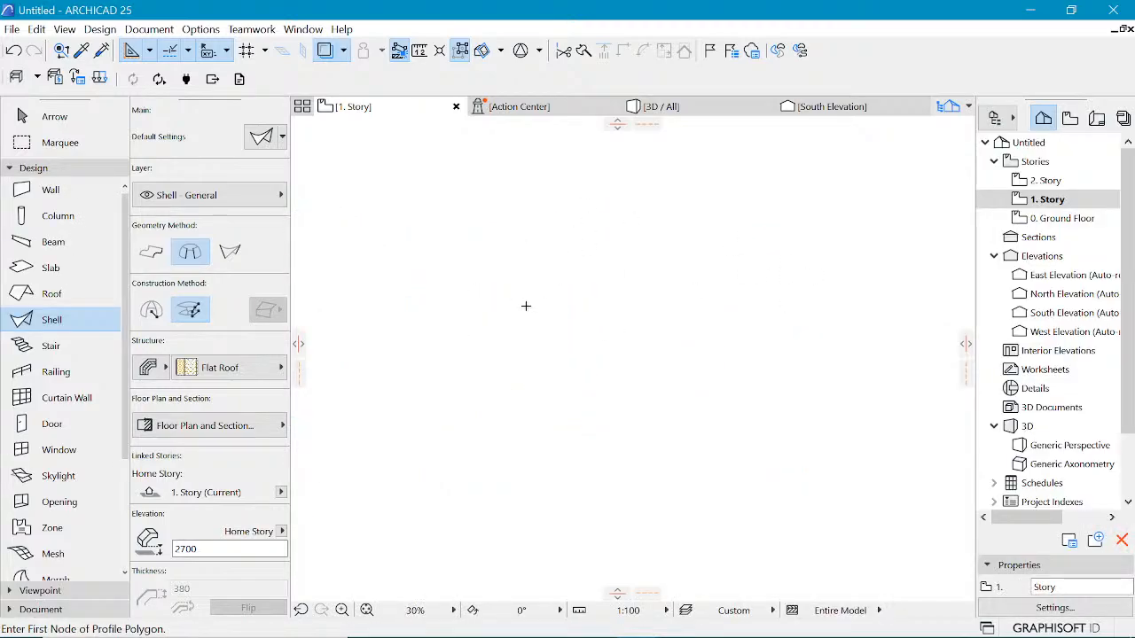
left_click(36, 167)
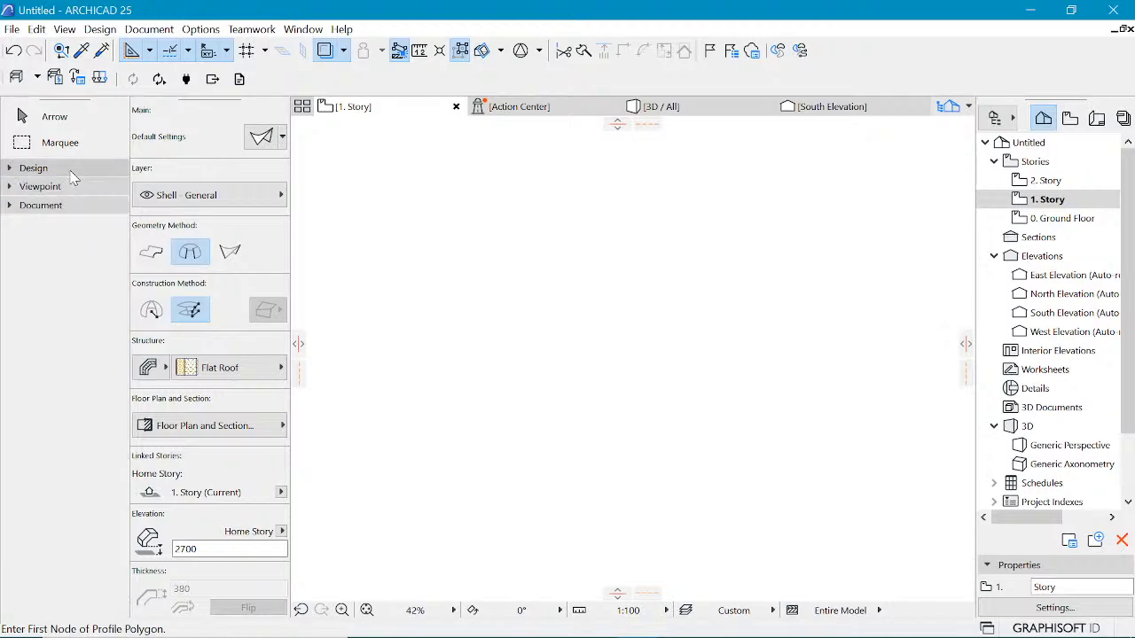
left_click(41, 204)
left_click(53, 540)
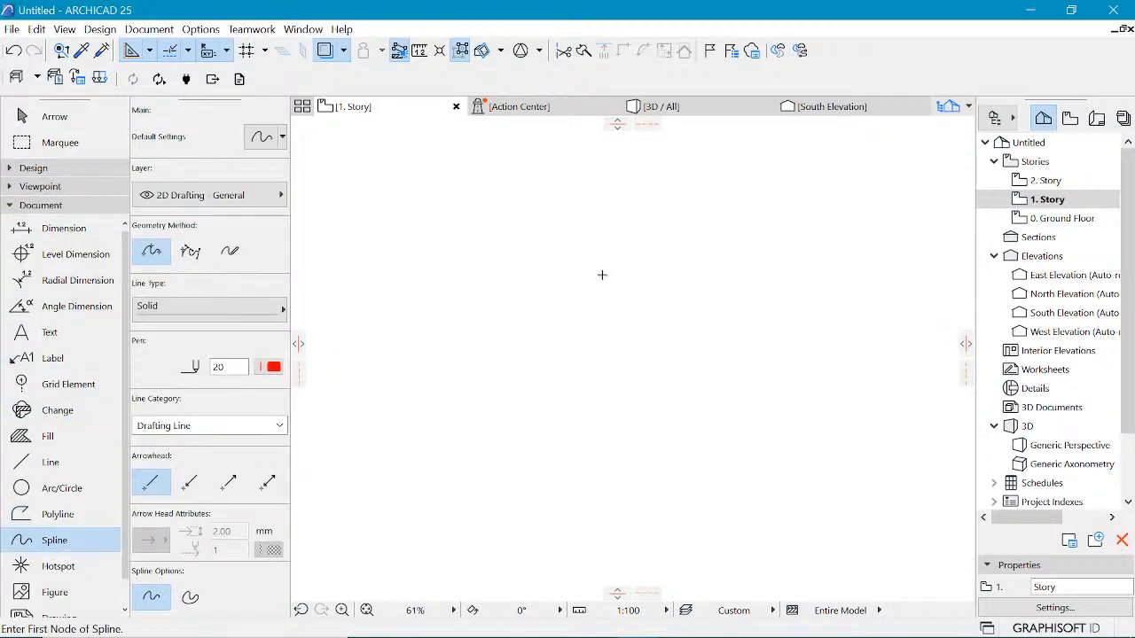
left_click(600, 246)
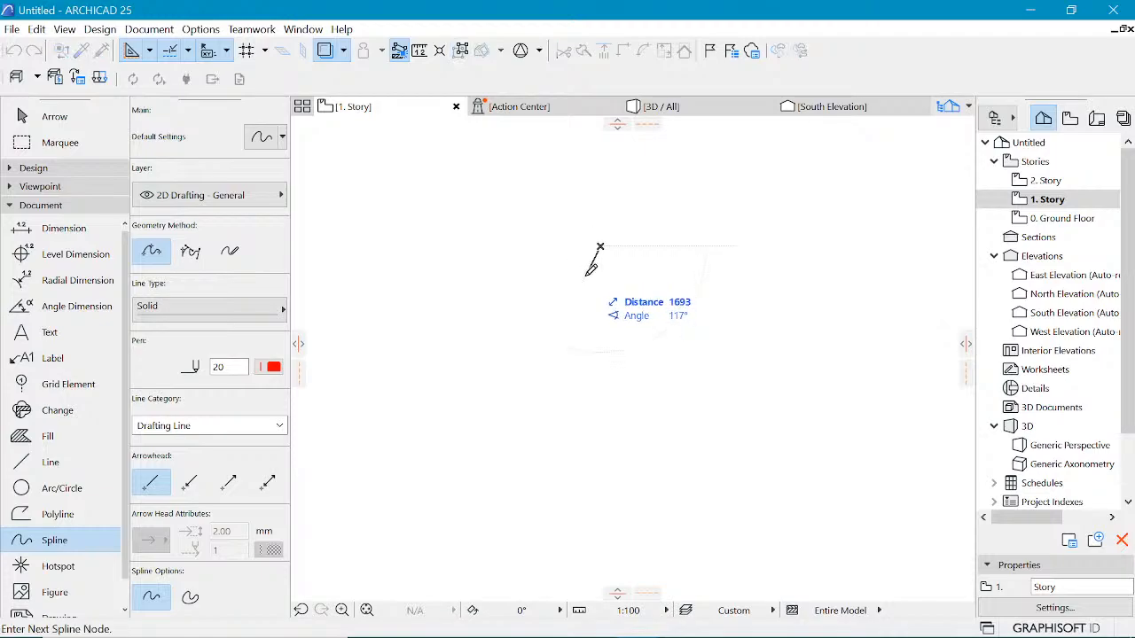
left_click(585, 277)
left_click(636, 365)
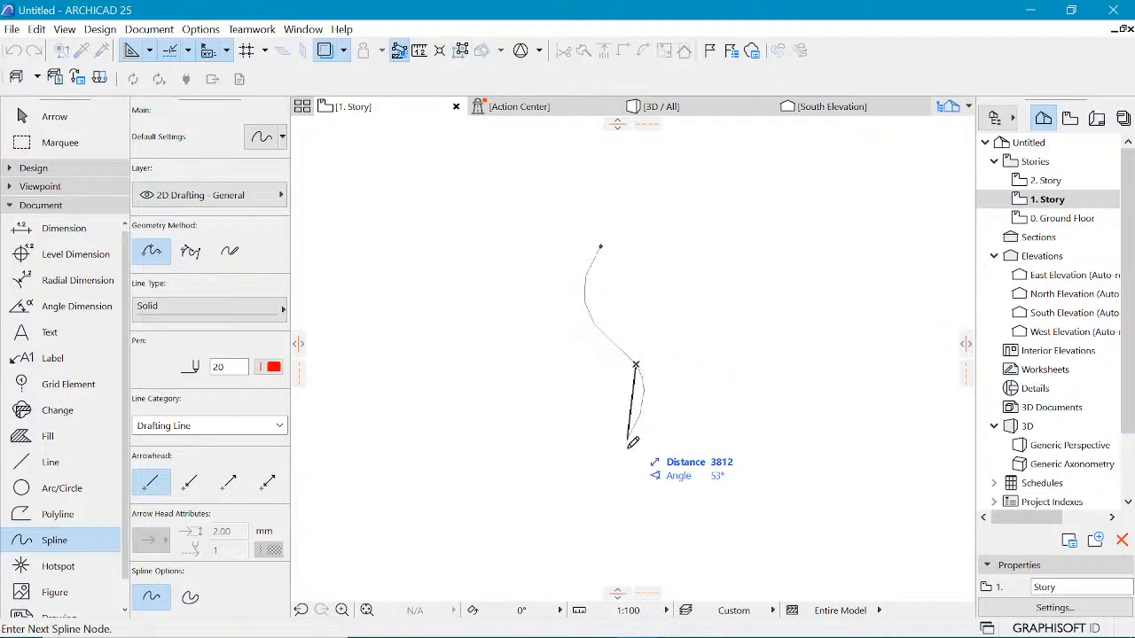
double_click(557, 484)
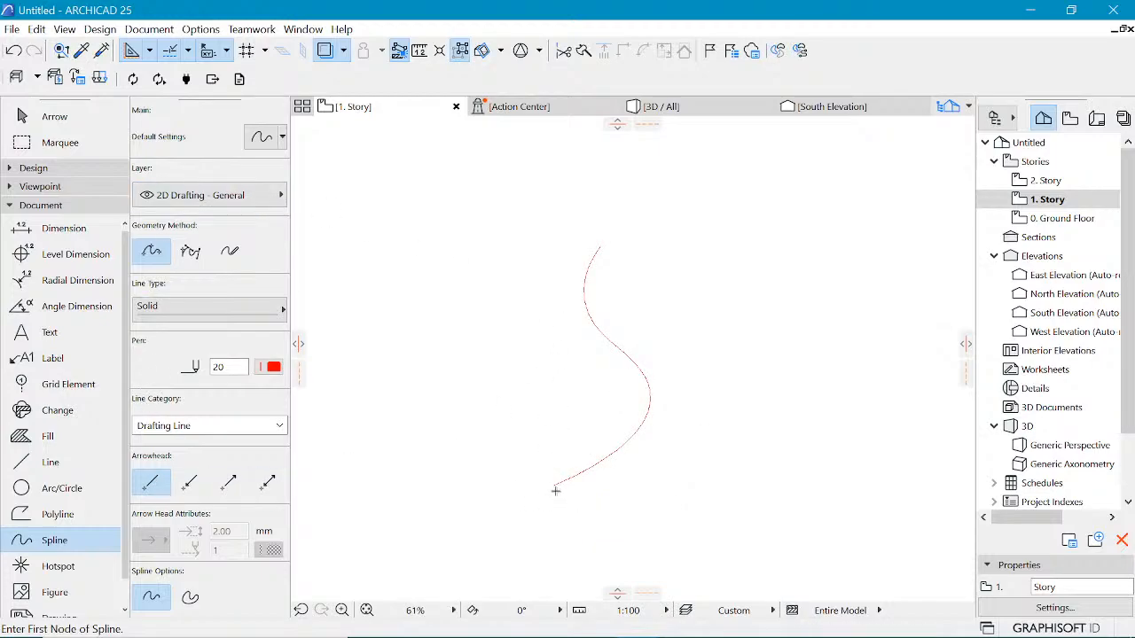
Step: Draw a short horizontal line from the spline's lower end toward the left
left_click(40, 462)
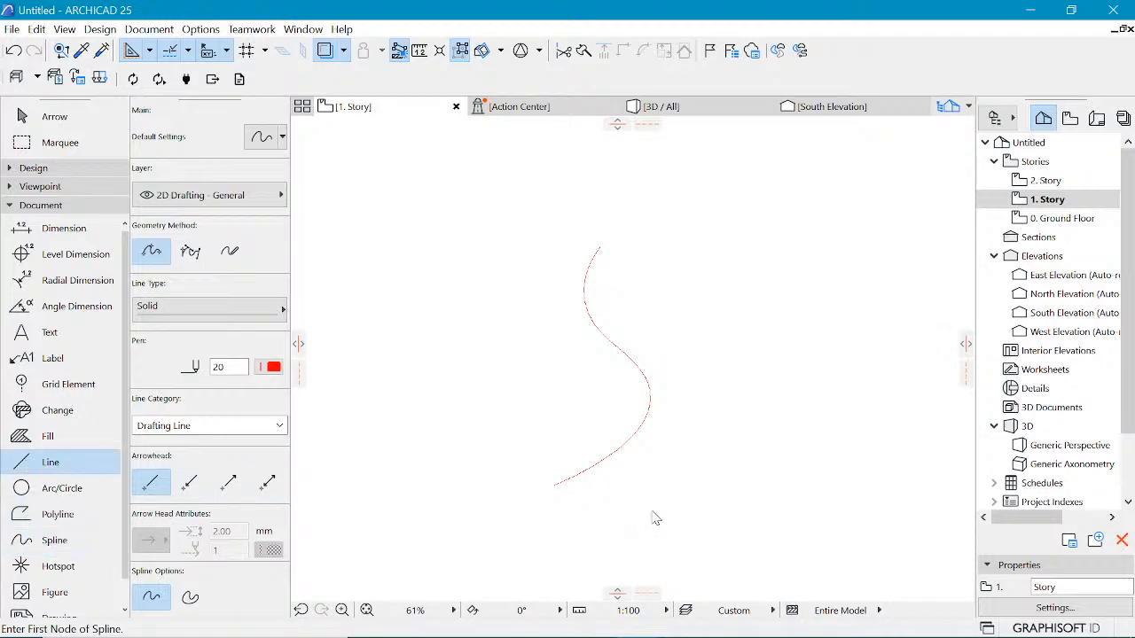
left_click(554, 485)
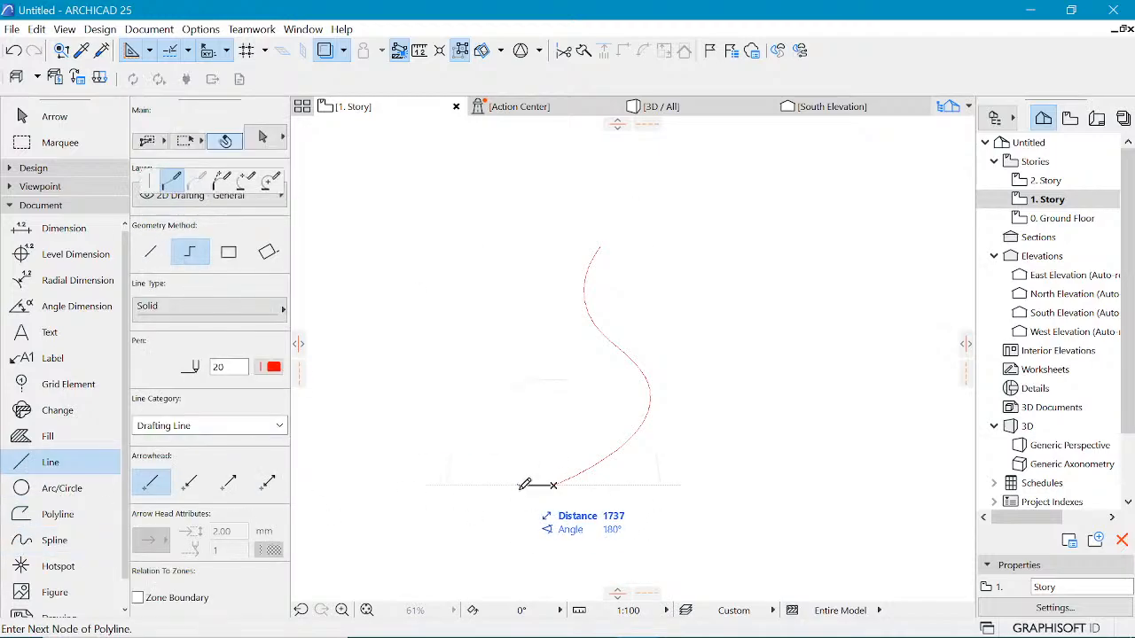
double_click(523, 485)
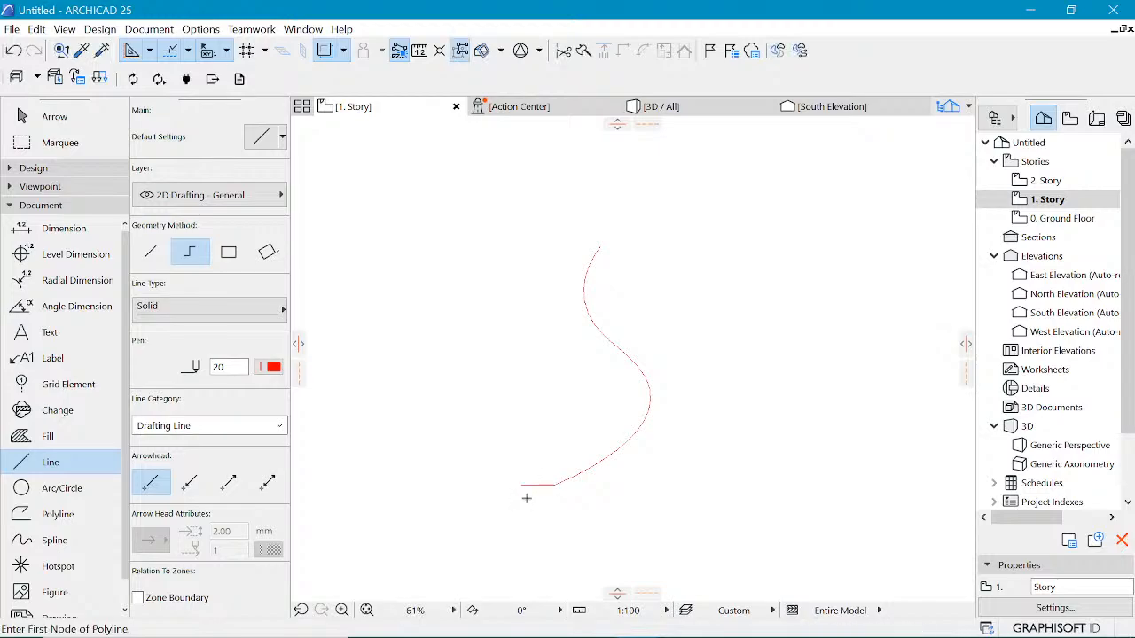
Step: Draw a vertical axis line up from the horizontal line's left end, then stretch it downward below the spline
left_click(522, 485)
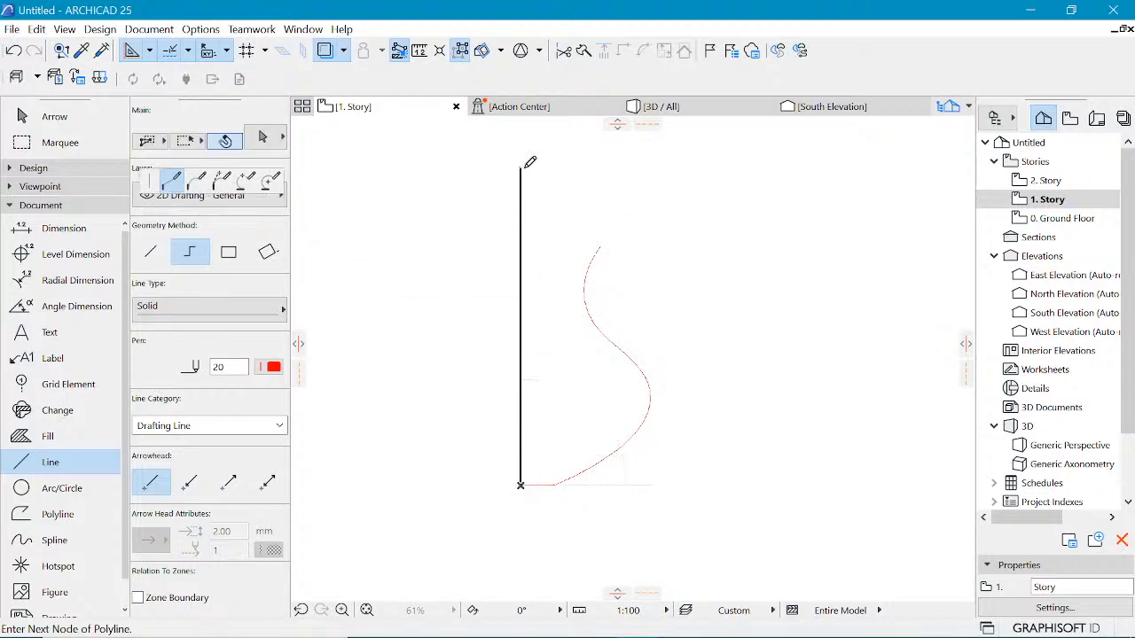
double_click(520, 167)
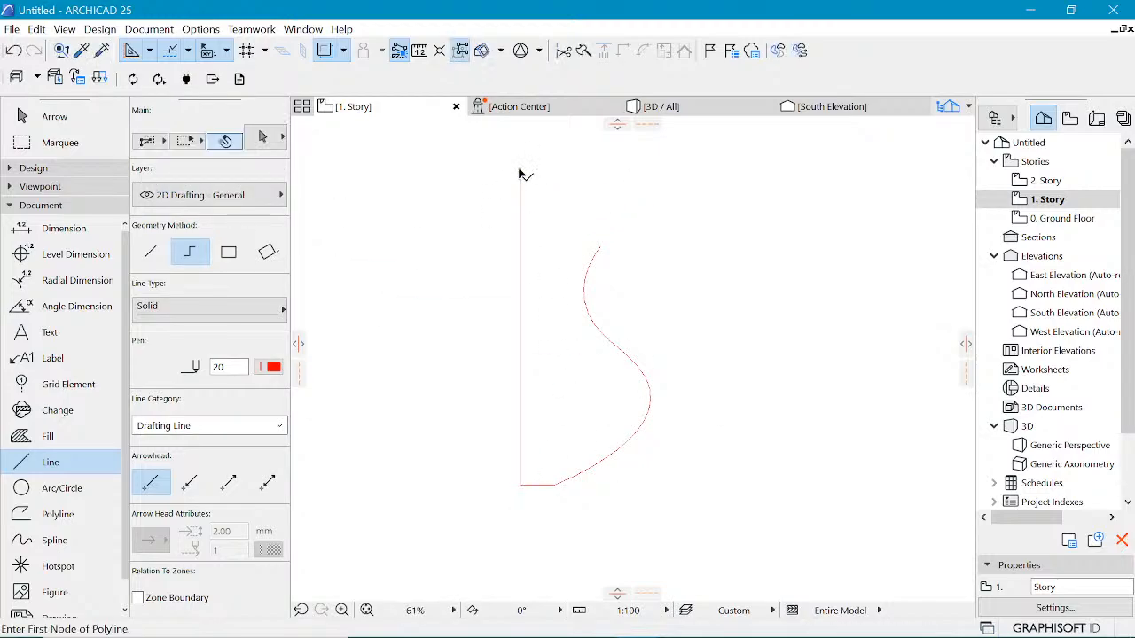
left_click(521, 168, "shift")
left_click(520, 486)
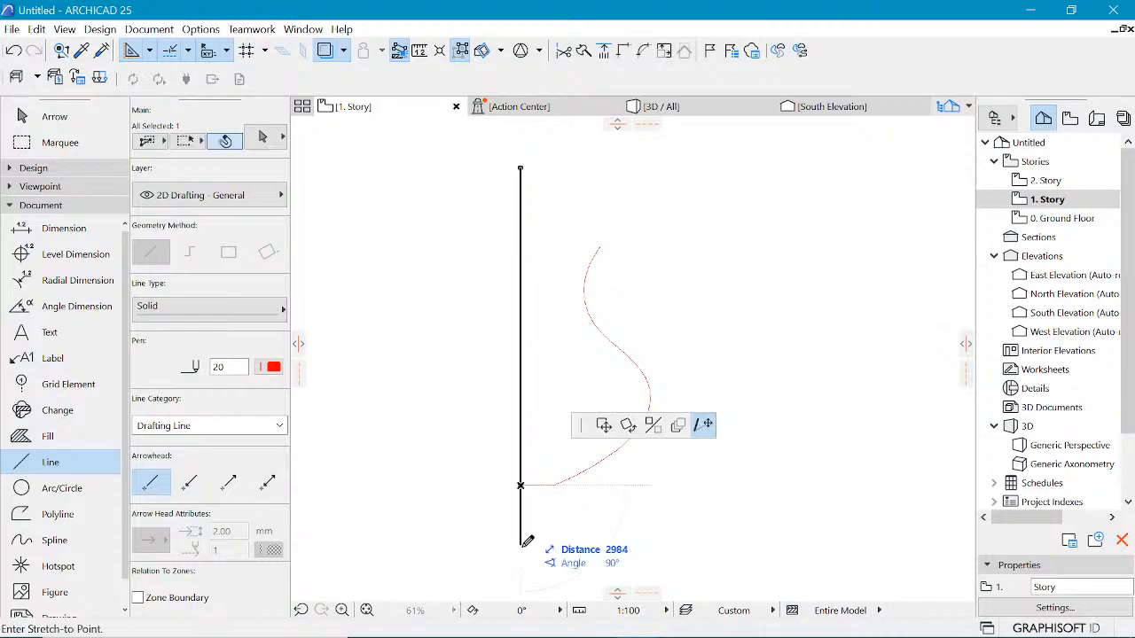
left_click(521, 559)
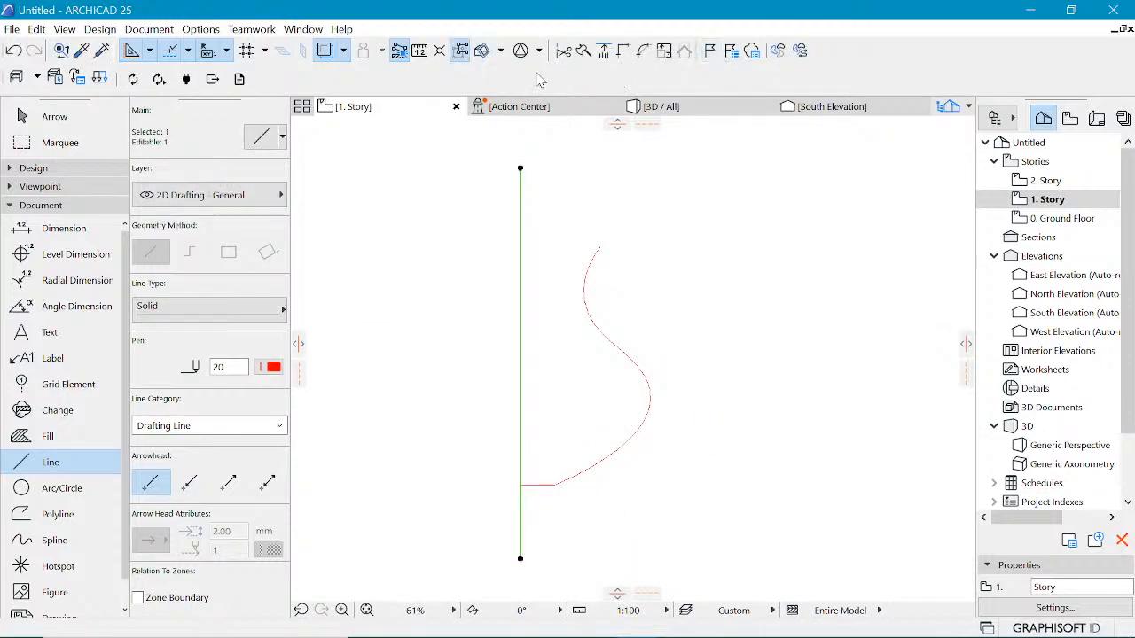
Step: Set the vertical axis line's line type to Dashed Long
left_click(208, 307)
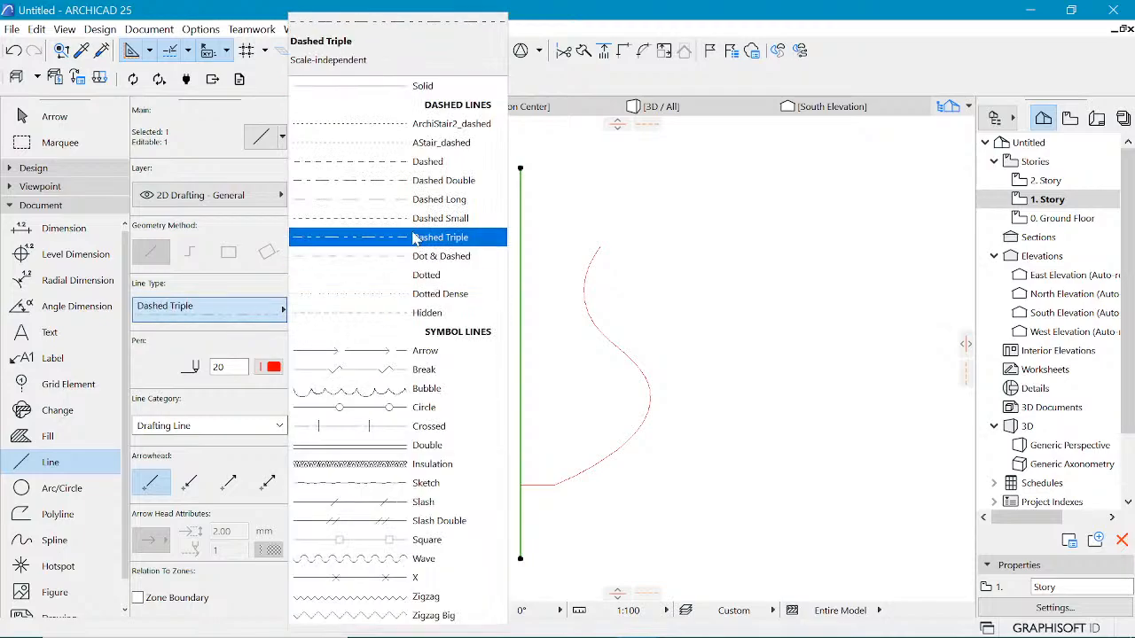
left_click(439, 201)
key("Escape")
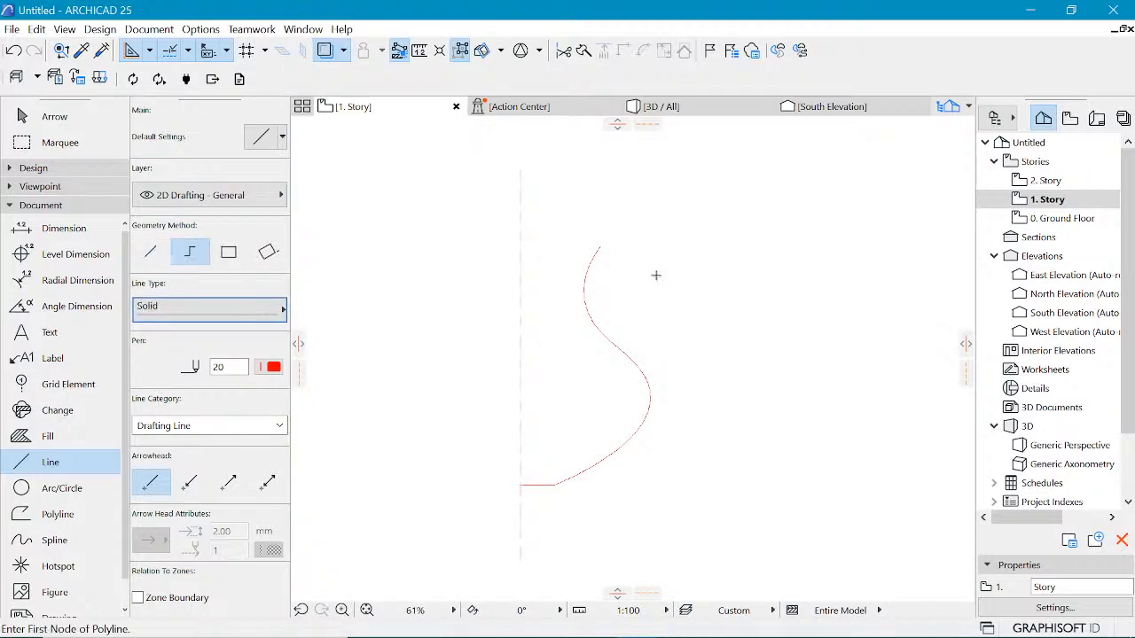
Step: Inspect the joint where the spline and horizontal line meet the axis, zooming in on the line ends
left_click(623, 355, "shift")
left_click(523, 486)
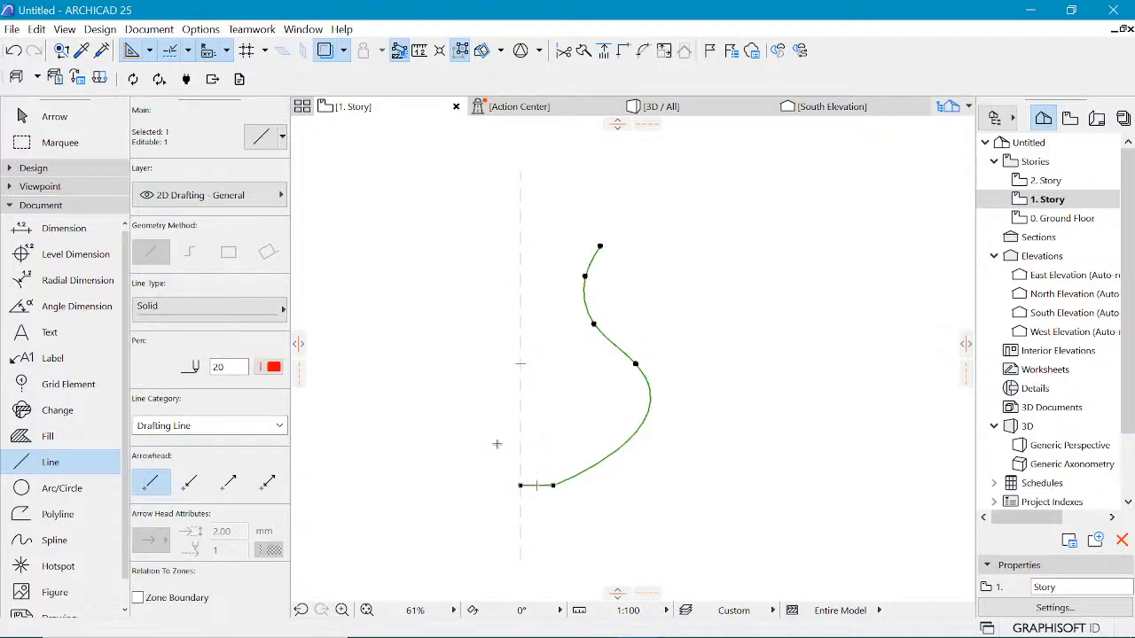
key("Escape")
left_click(39, 167)
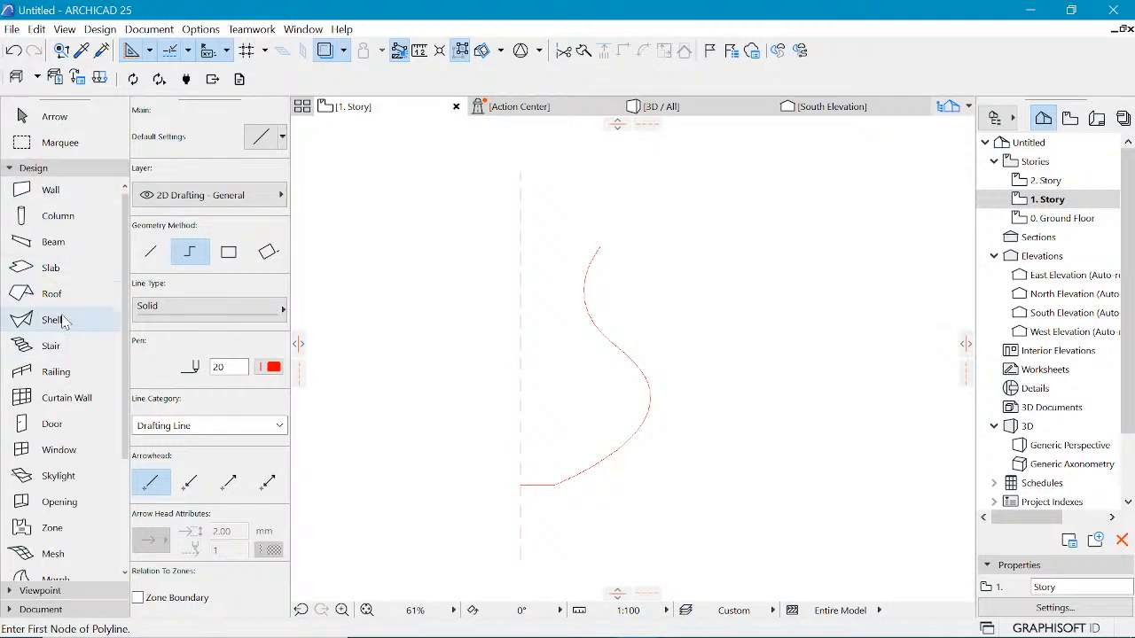
left_click(54, 319)
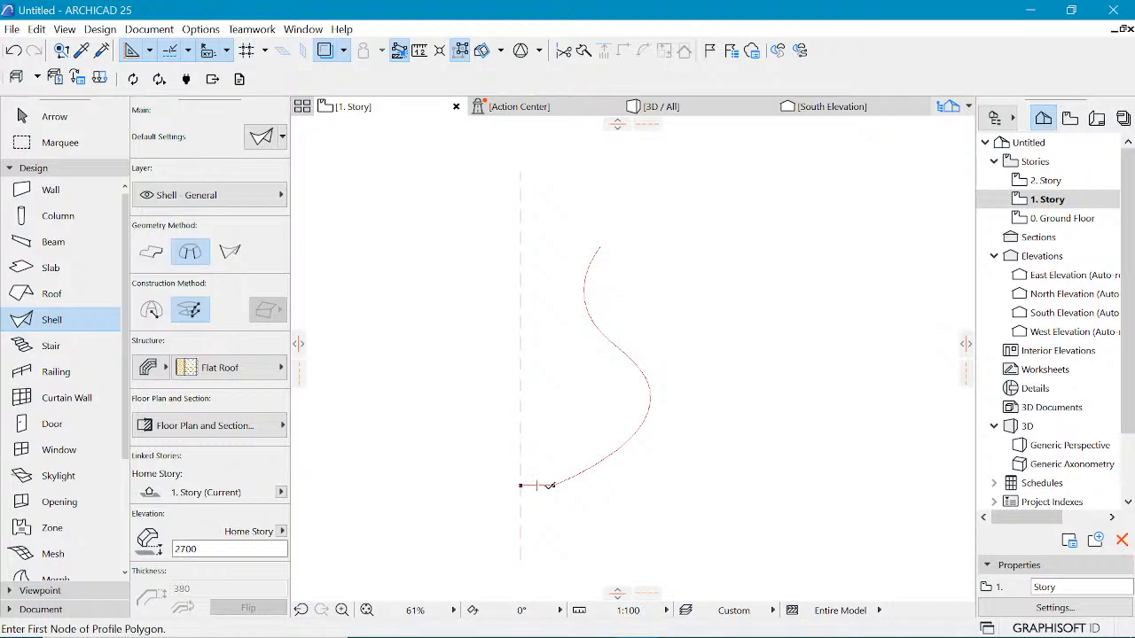
scroll(550, 485, "up", 10)
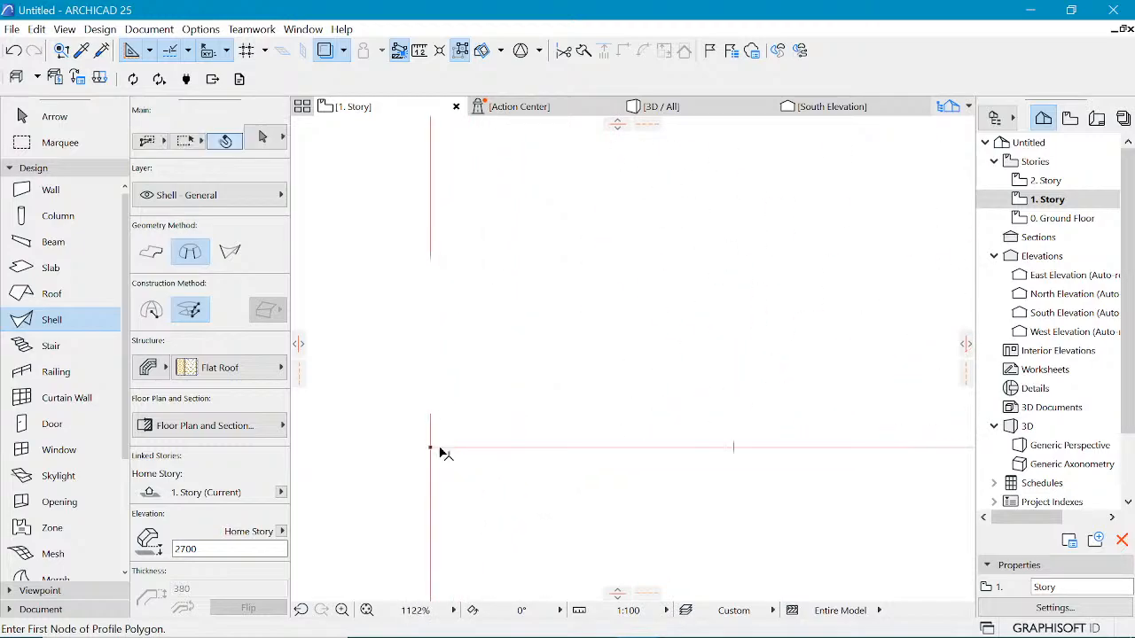
left_click(434, 448, "shift")
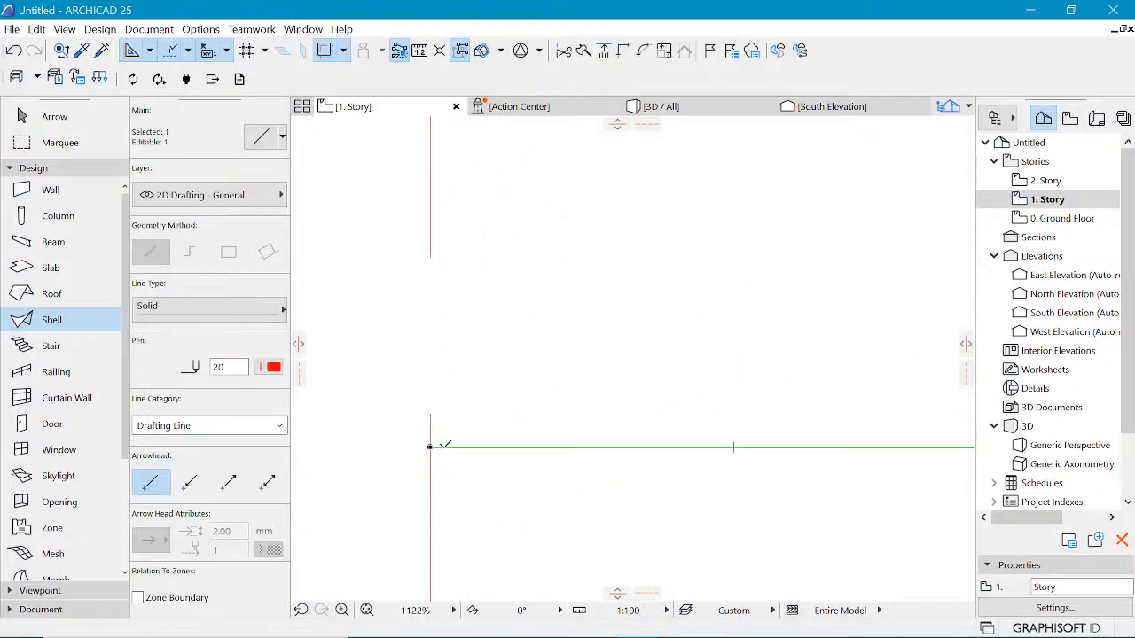
left_click(431, 447)
left_click(453, 447)
scroll(447, 404, "down", 10)
key("Escape")
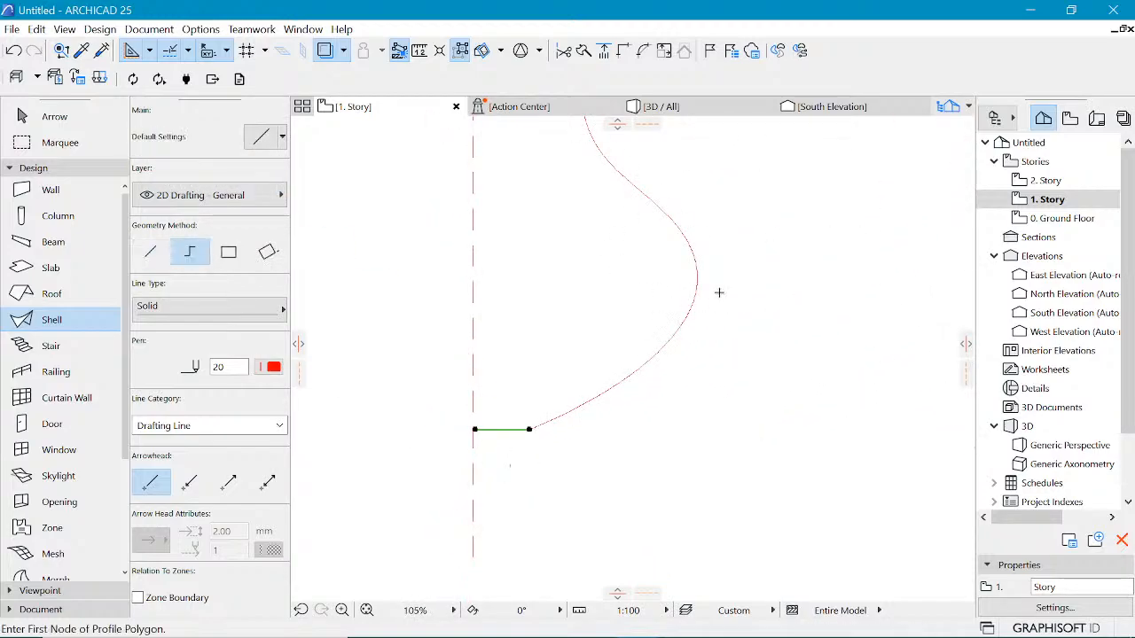
scroll(612, 234, "down", 5)
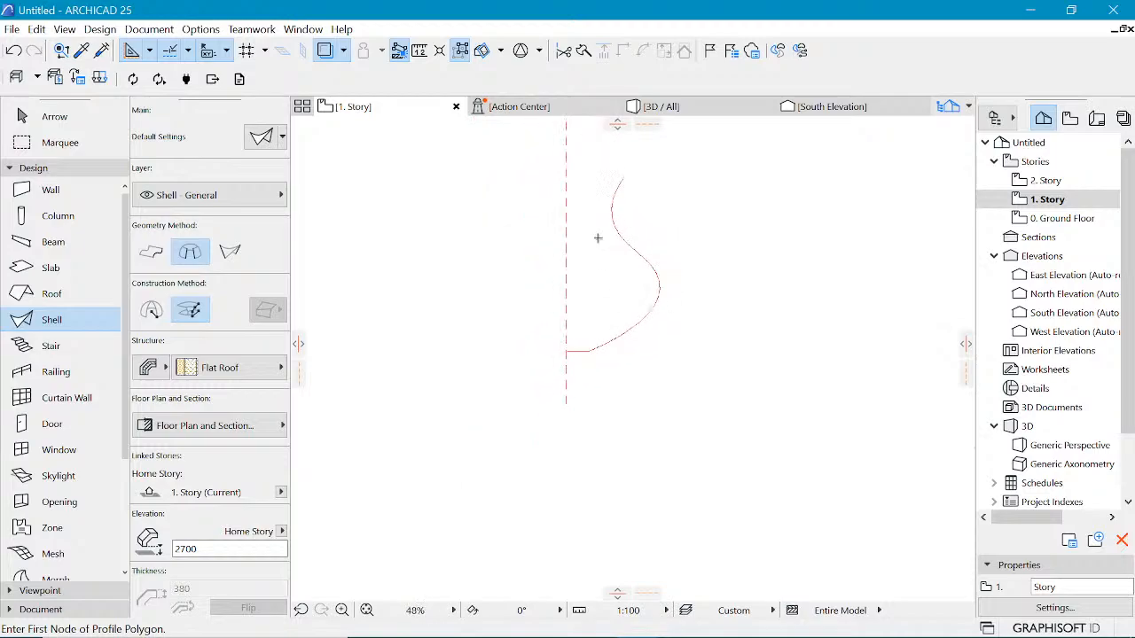
left_click(579, 229)
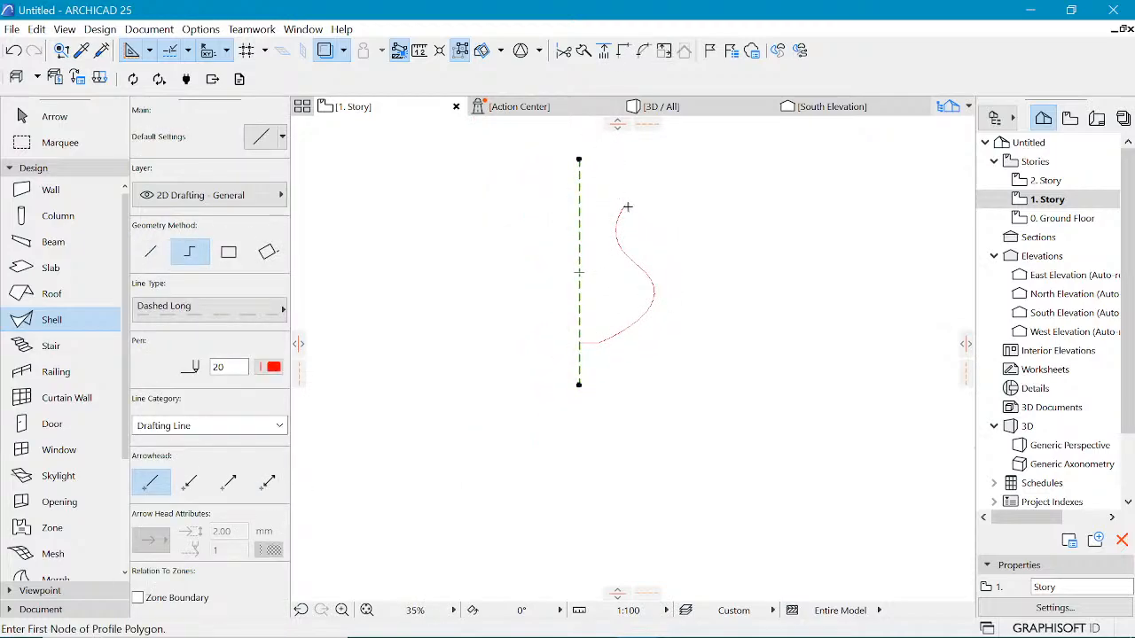
scroll(618, 209, "up", 4)
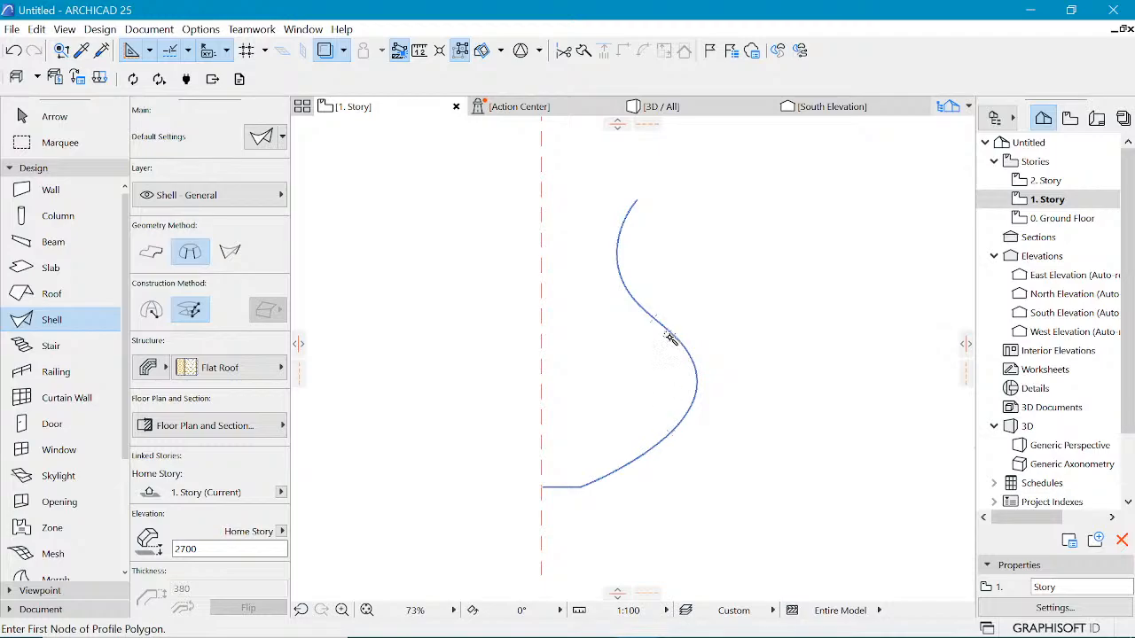
left_click(660, 441)
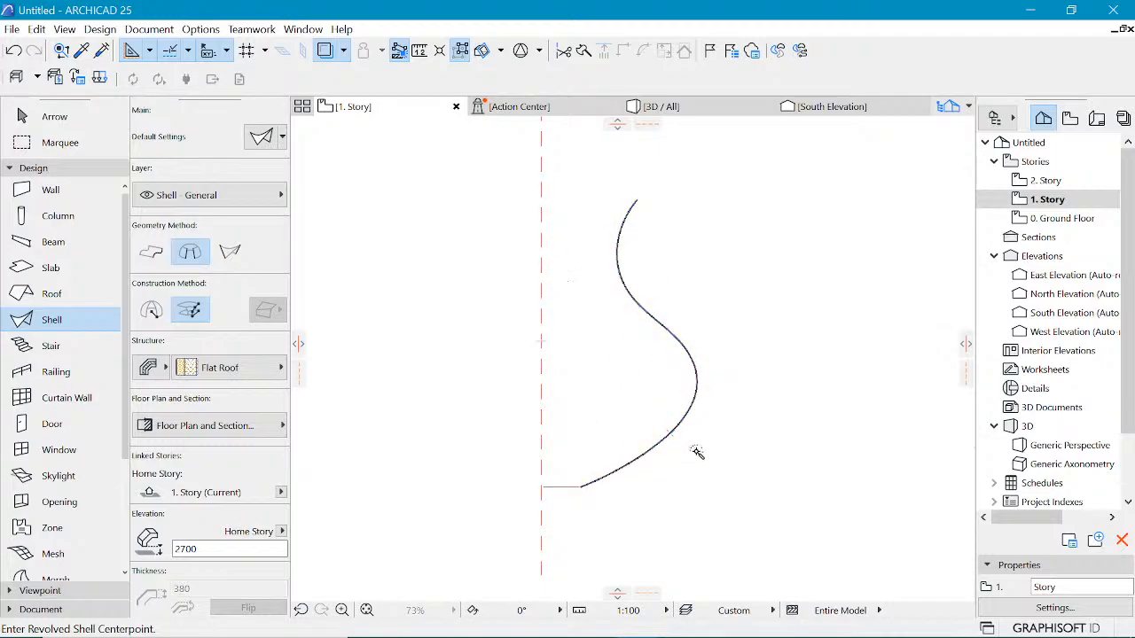
key("Escape")
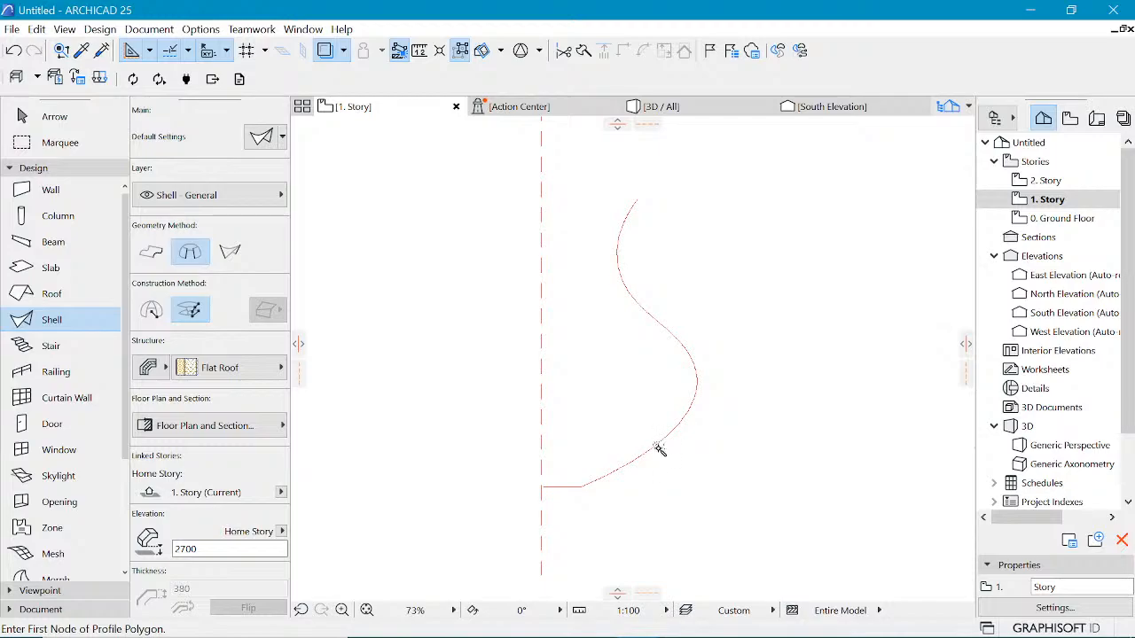
Step: Zoom in to inspect the junction of the spline and the horizontal line, then deselect
scroll(581, 483, "up", 10)
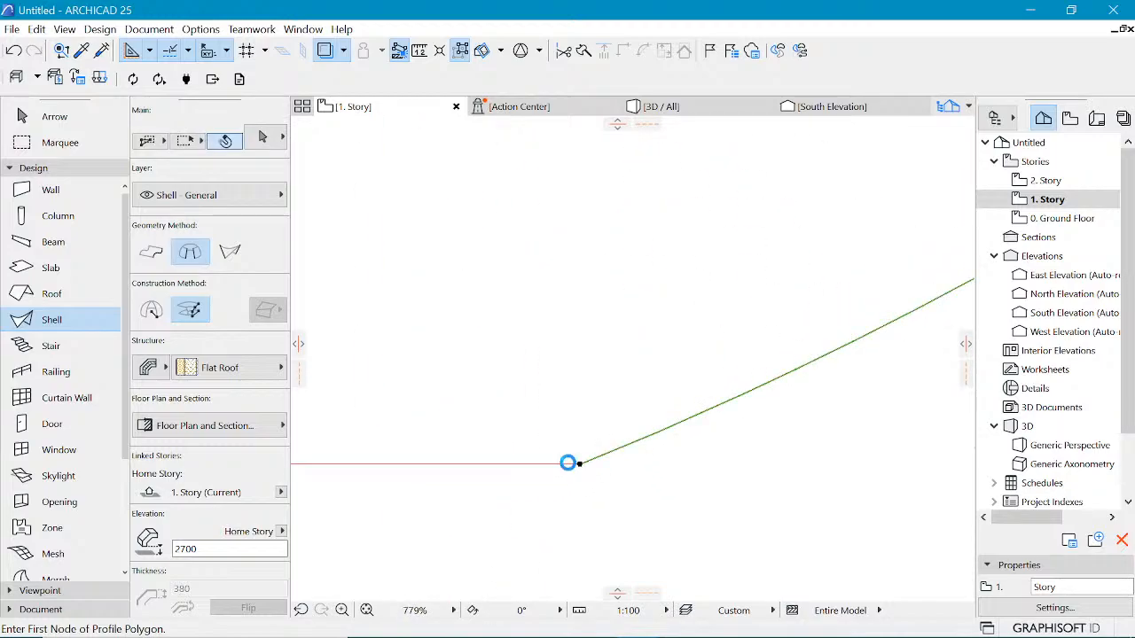
left_click(578, 465)
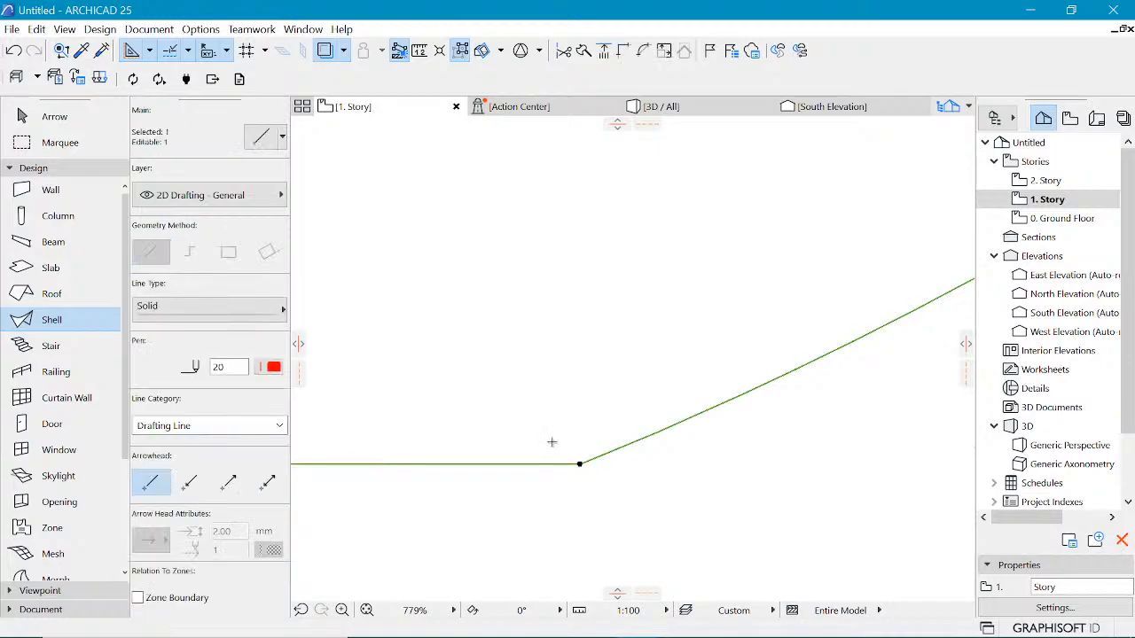
scroll(547, 441, "down", 11)
scroll(632, 394, "down", 2)
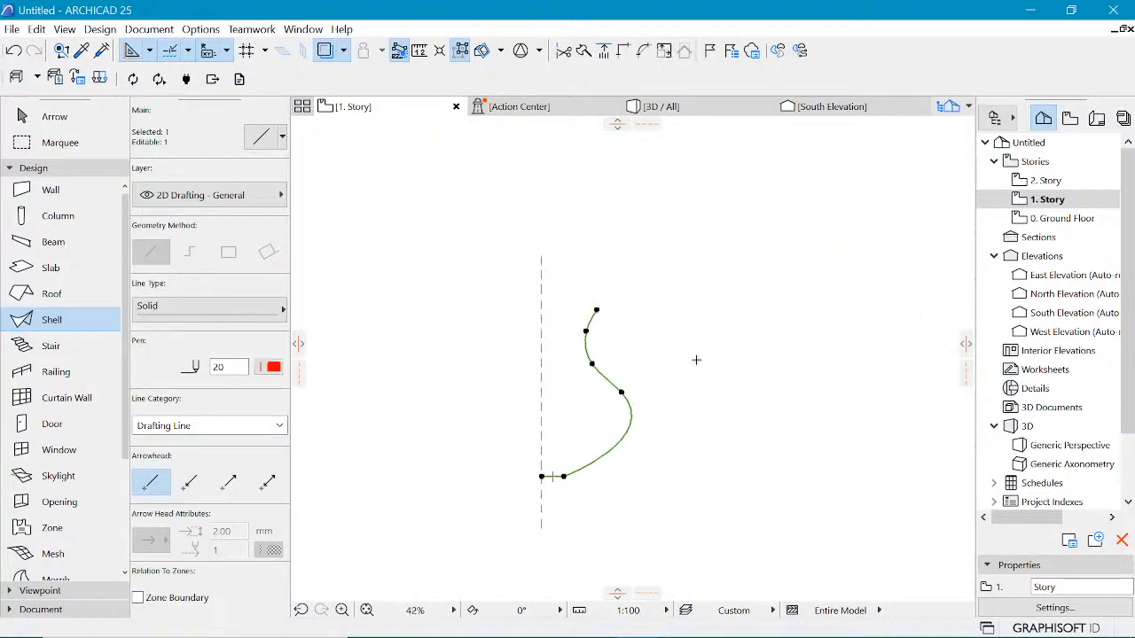
key("Escape")
key("Escape")
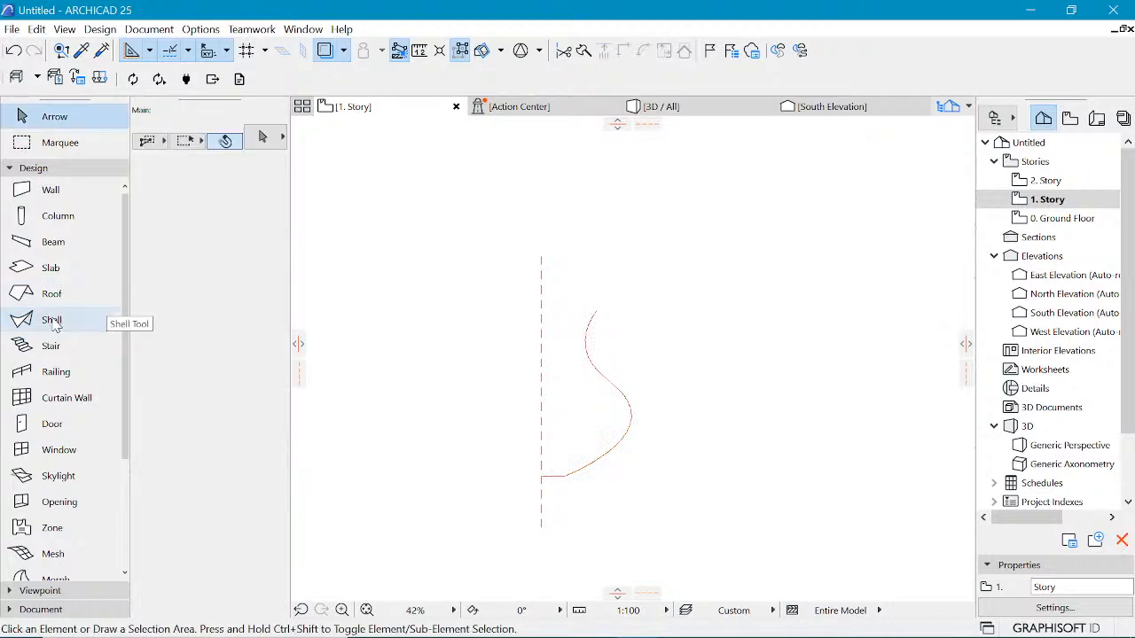
Step: Create a revolved shell from the spline profile with the Magic Wand, revolving it 360° around the dashed axis line
left_click(55, 322)
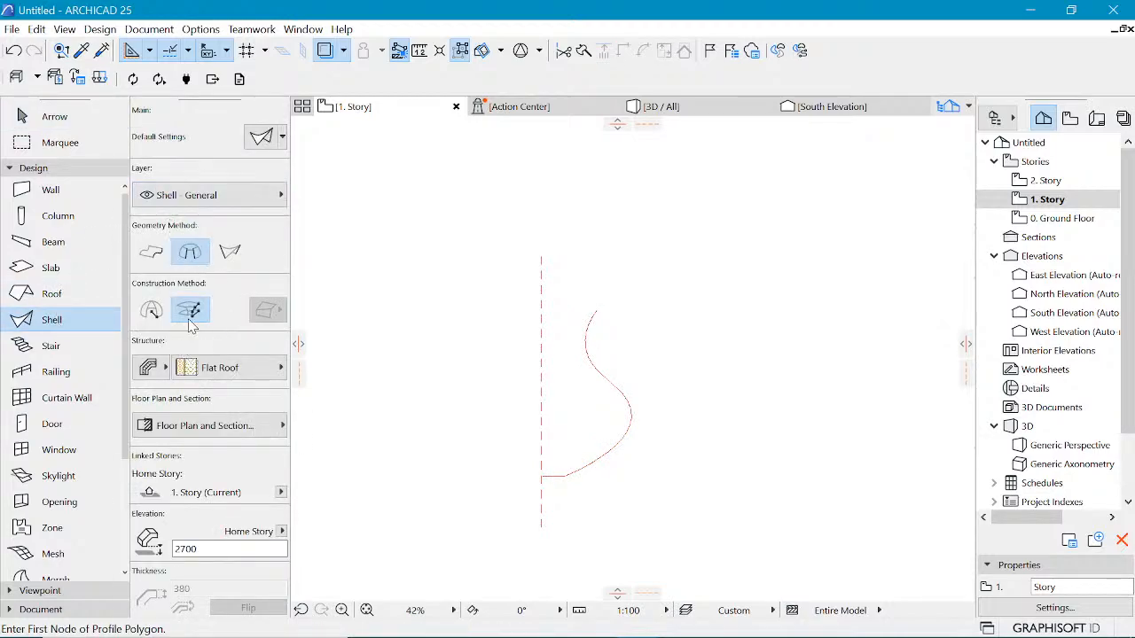
scroll(610, 471, "up", 2)
key("space")
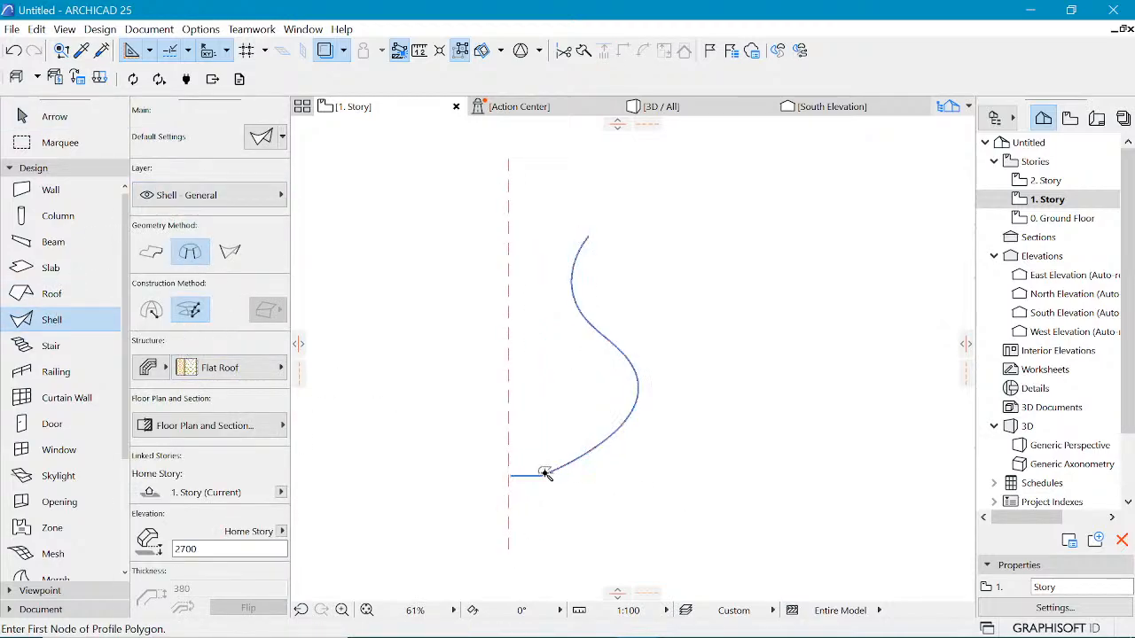
left_click(546, 472)
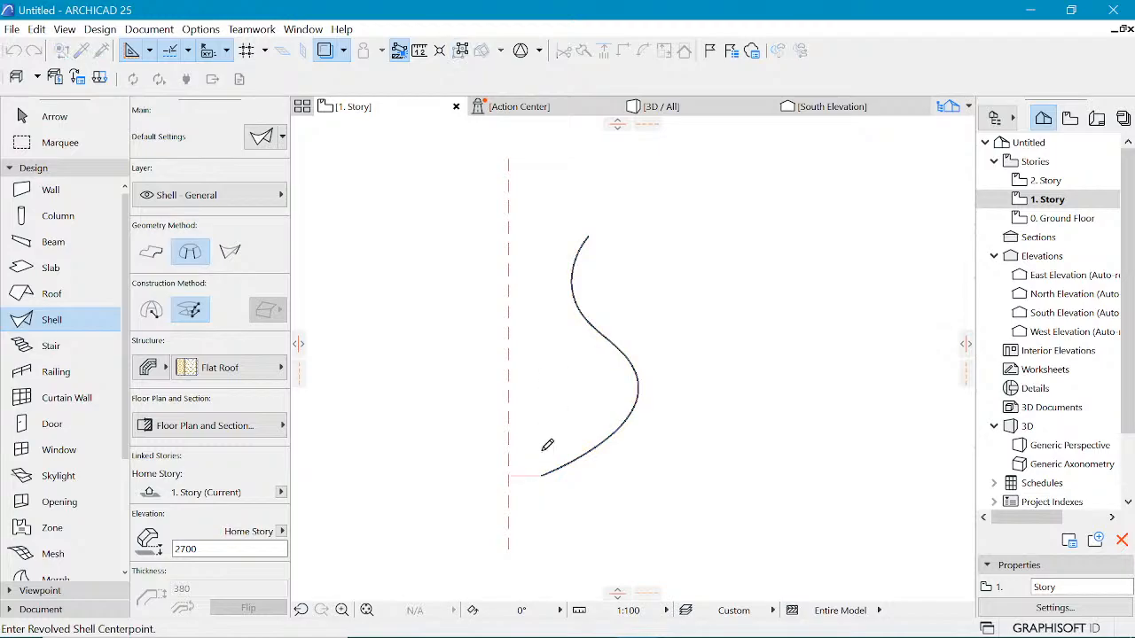
left_click(509, 546)
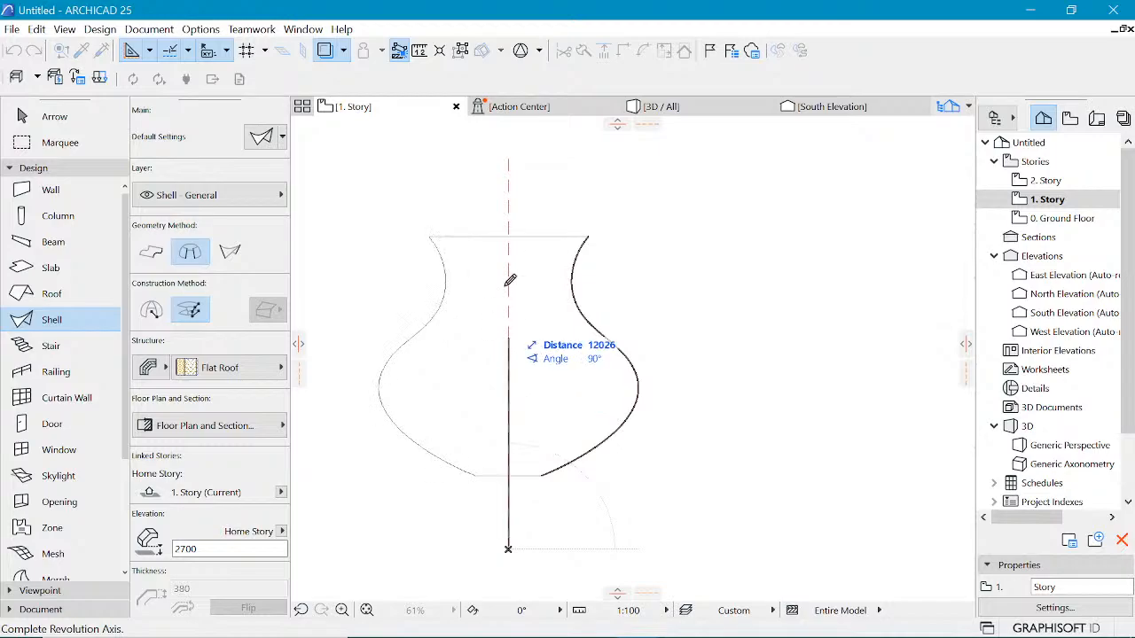
left_click(512, 200)
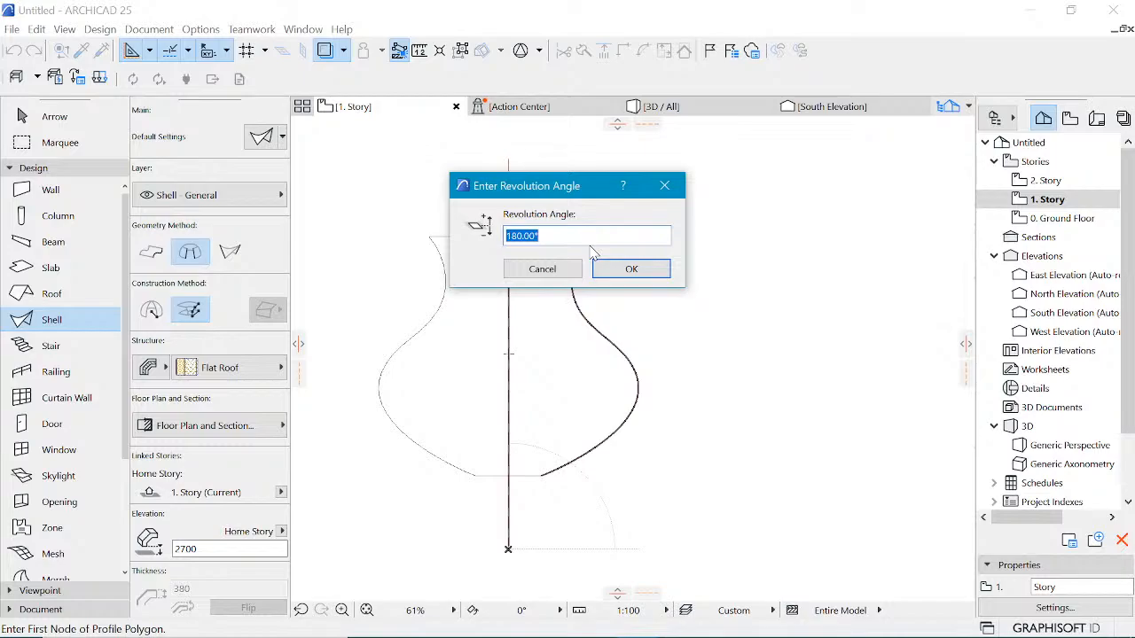
type("360")
key("Return")
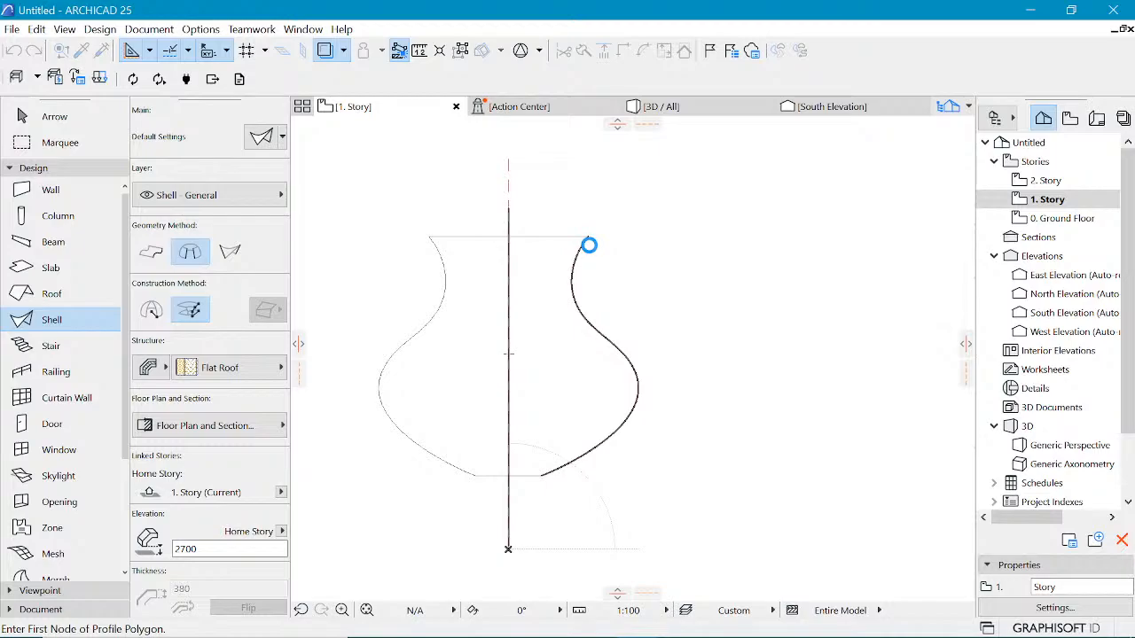
left_click(589, 246)
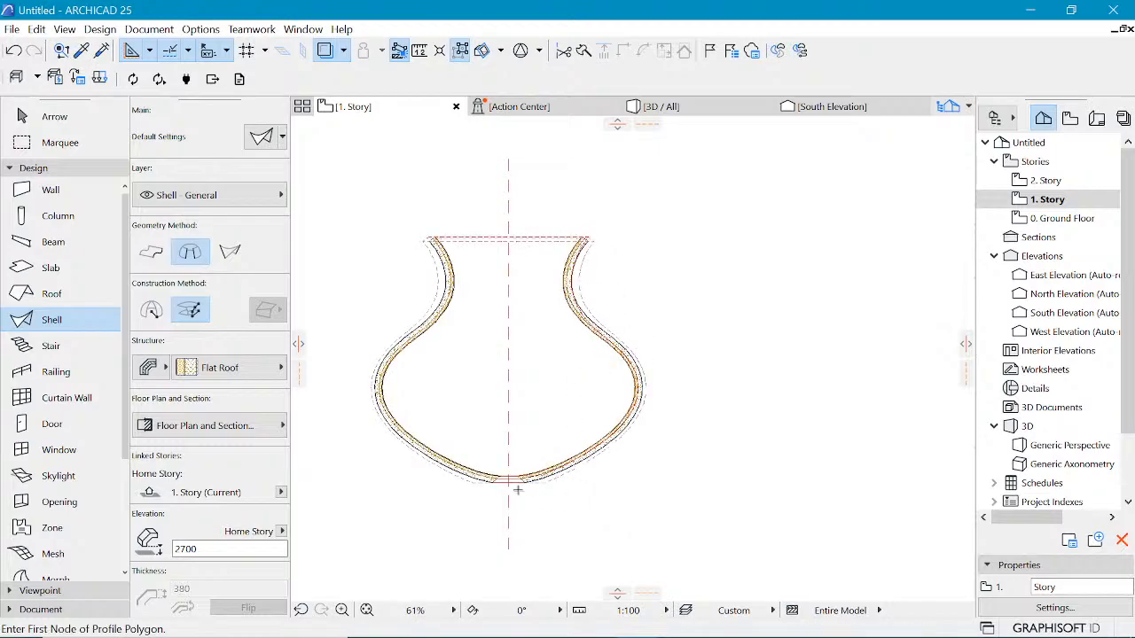
Step: Select the revolved shell and change its structure to basic Reinforced Concrete - Structural with a thickness of 100
scroll(518, 490, "up", 5)
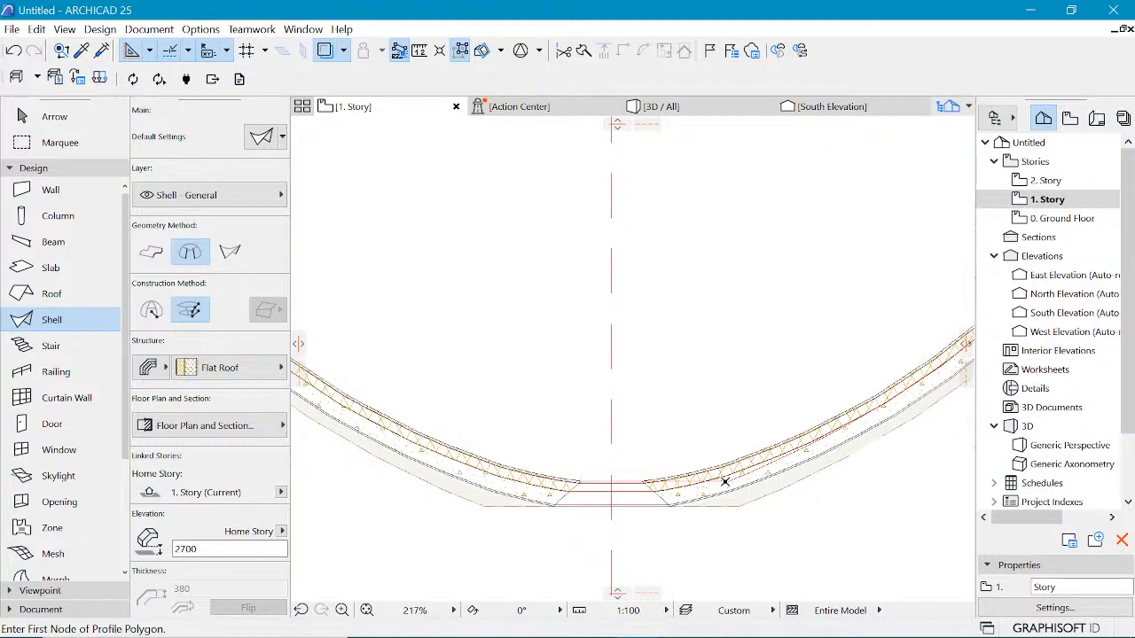
scroll(520, 435, "down", 4)
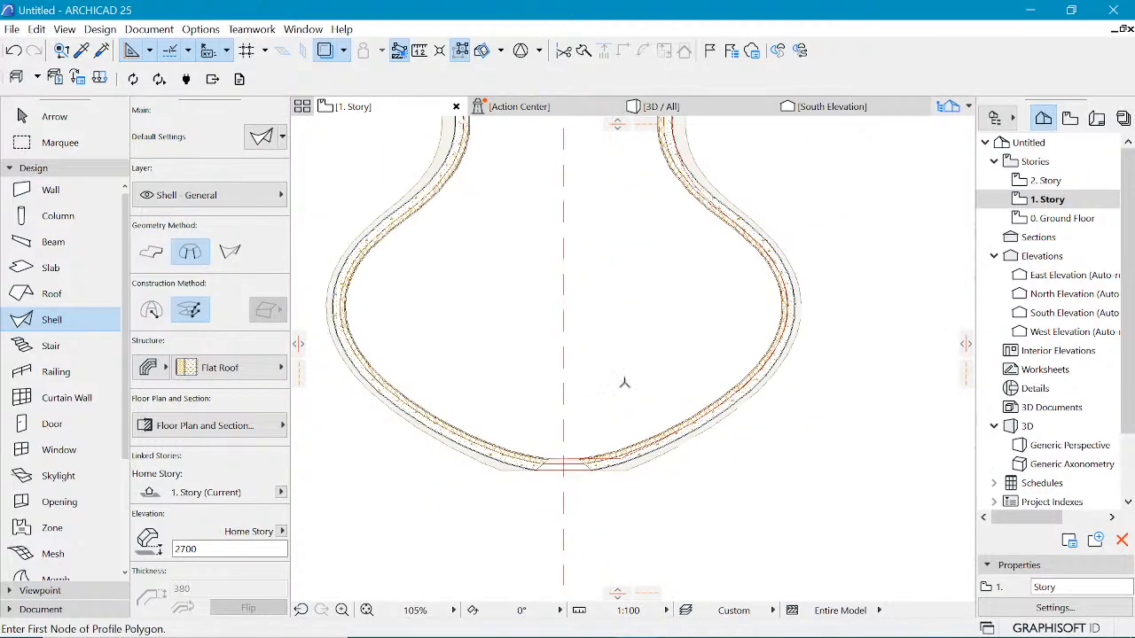
left_click(771, 364, "shift")
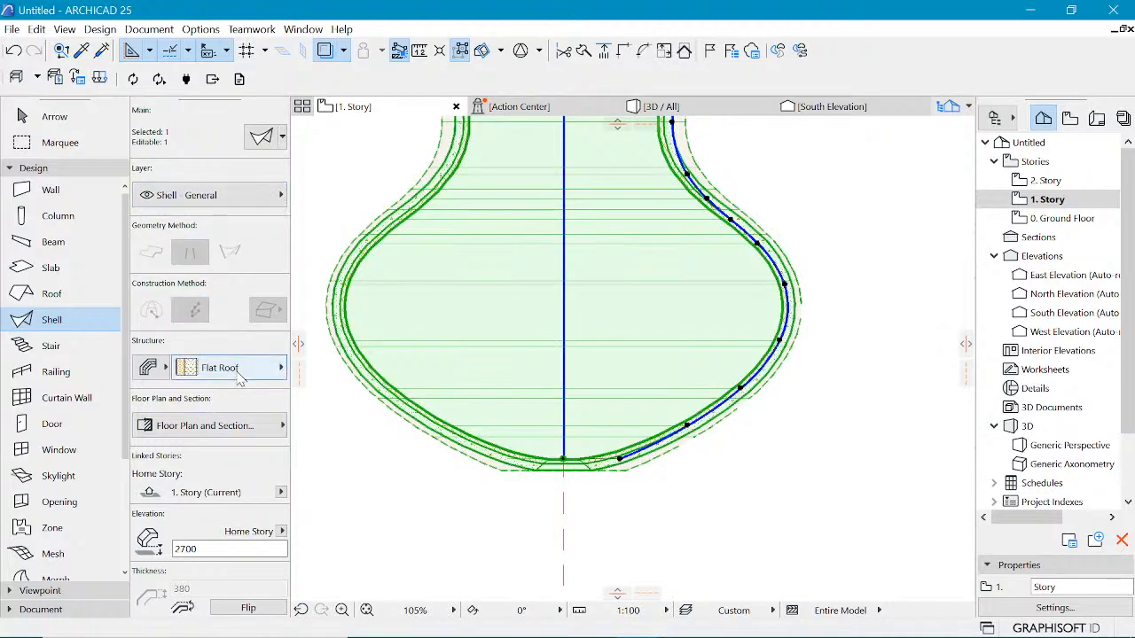
left_click(239, 377)
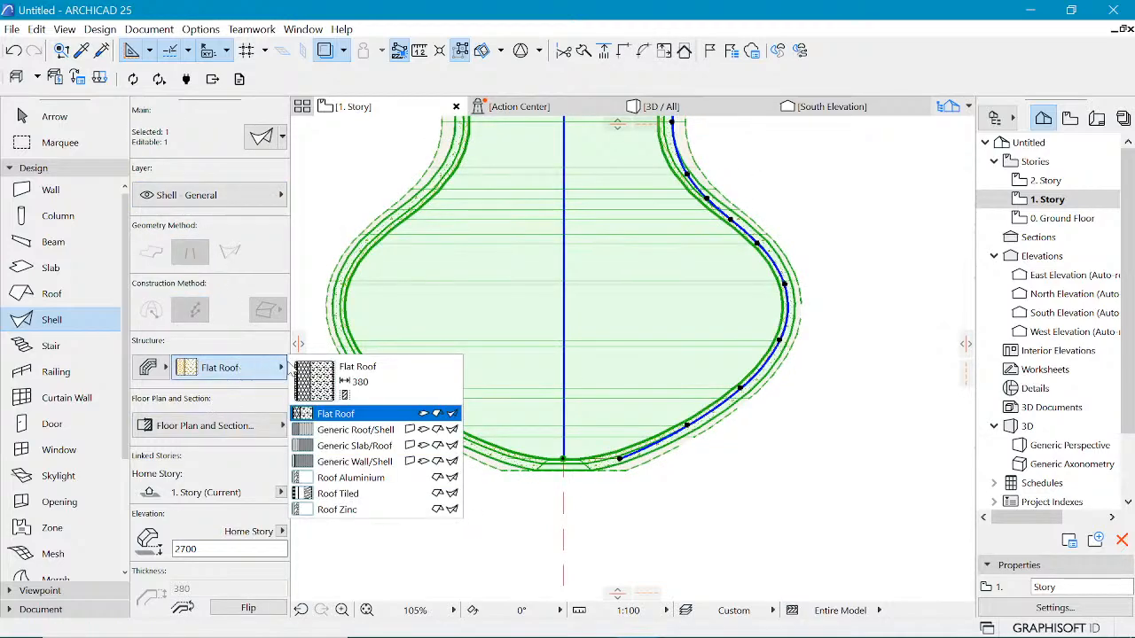
left_click(348, 479)
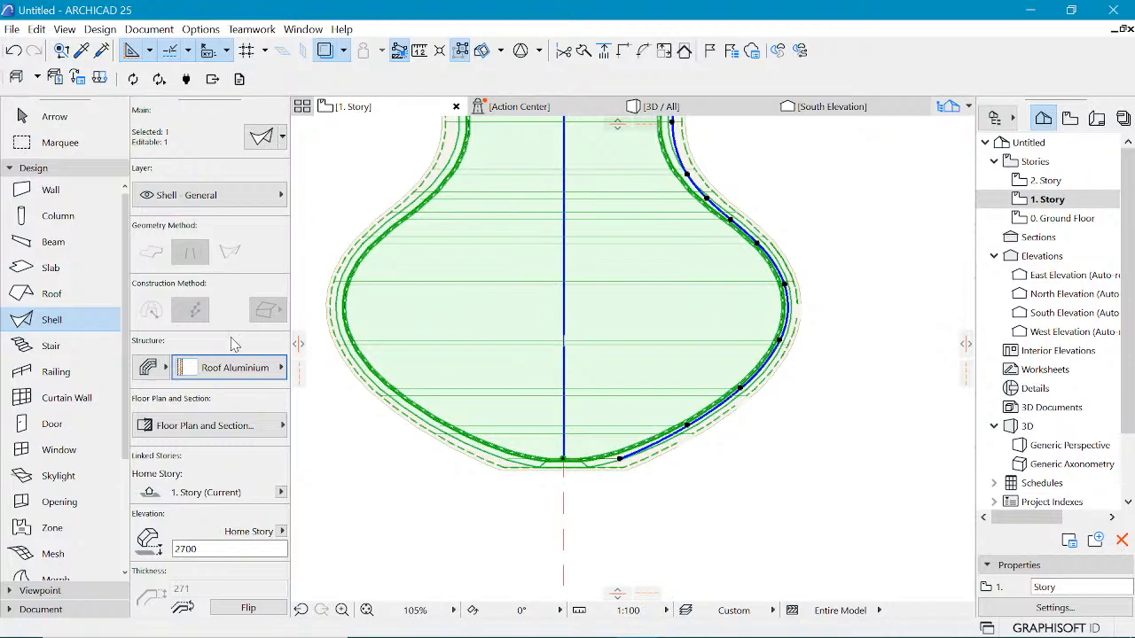
left_click(272, 307)
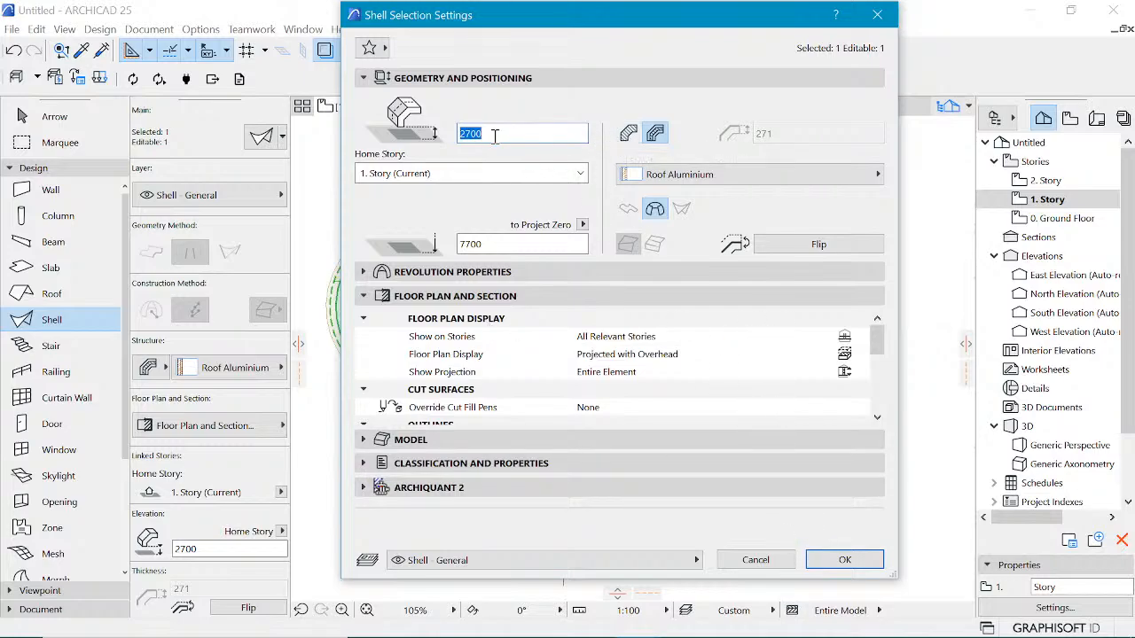
left_click(629, 133)
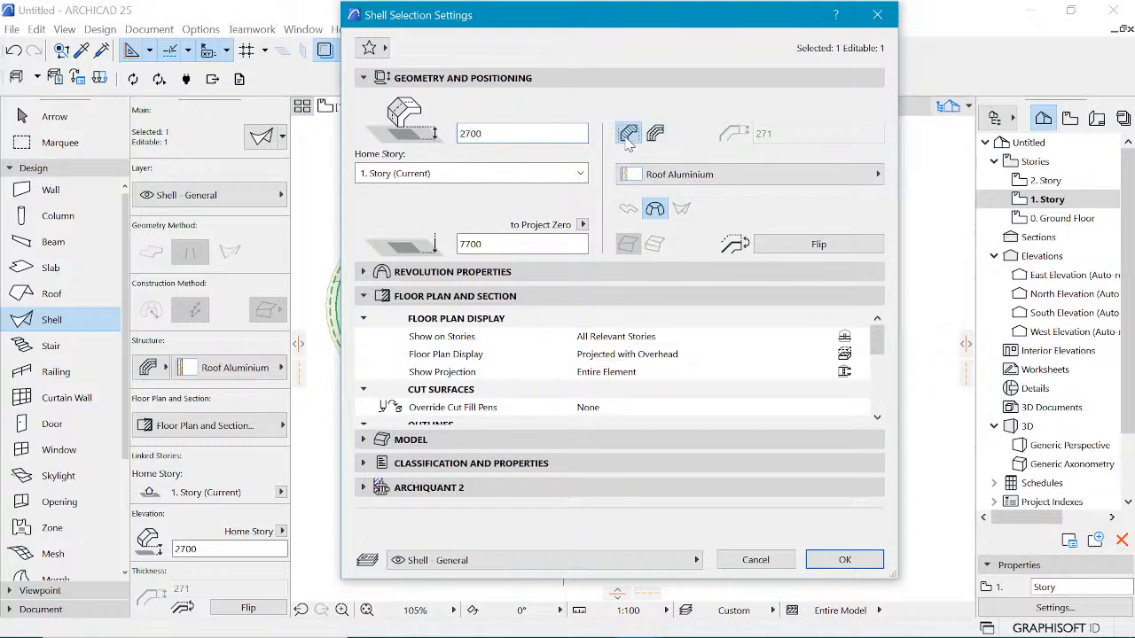
left_click(761, 135)
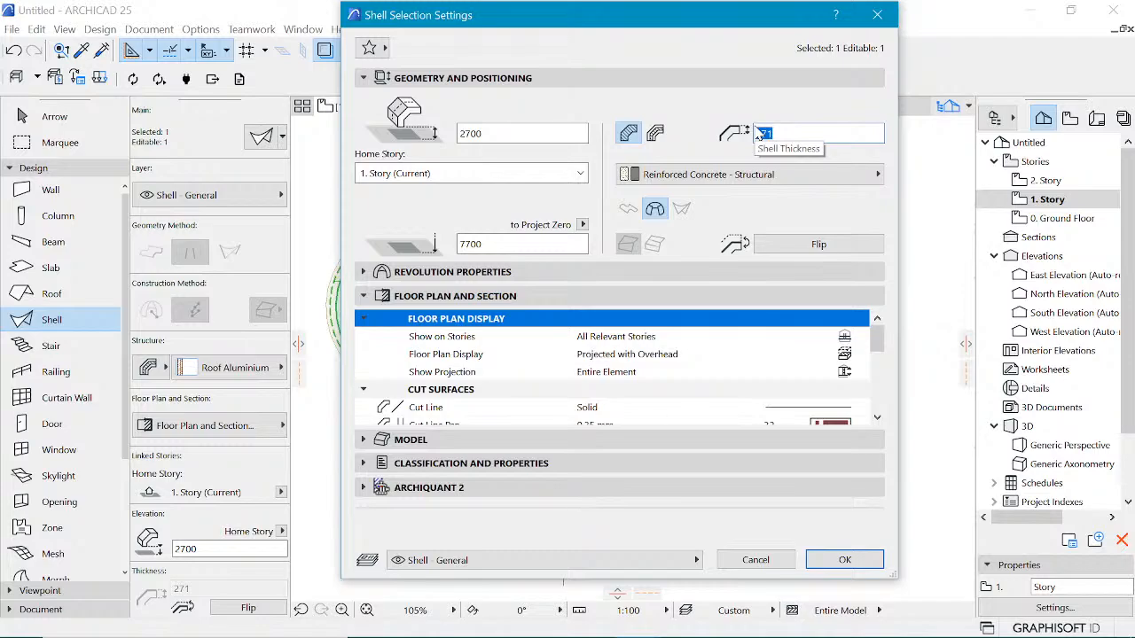
type("05")
type("100")
key("Return")
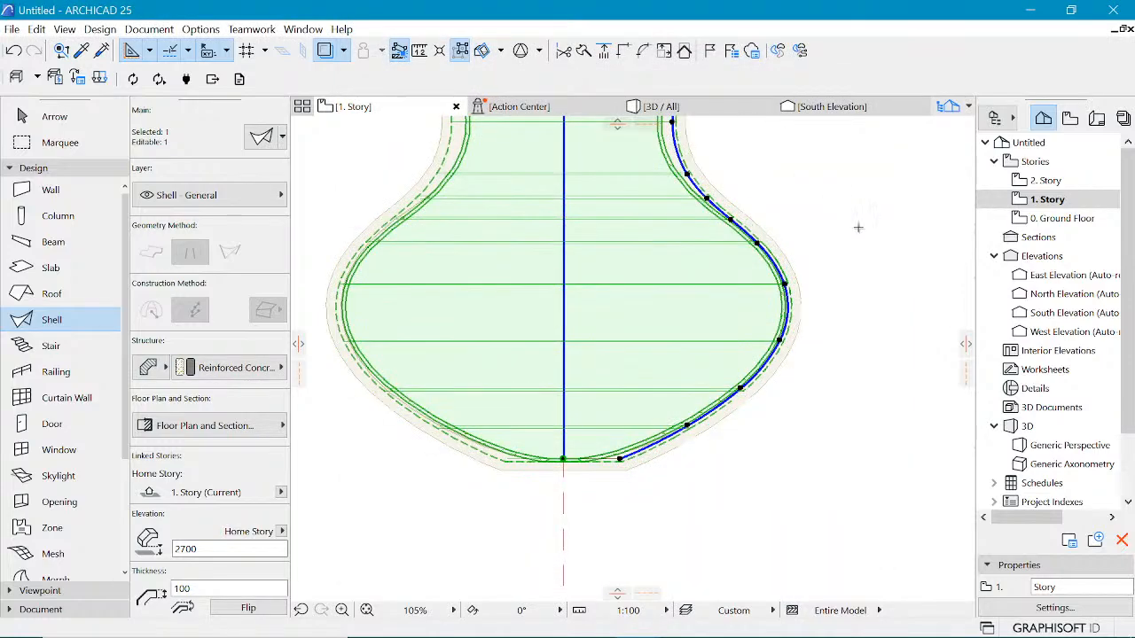
Step: Switch to the 3D view and set the 3D style to Simple Shading with Shadows
key("Escape")
scroll(603, 213, "down", 6)
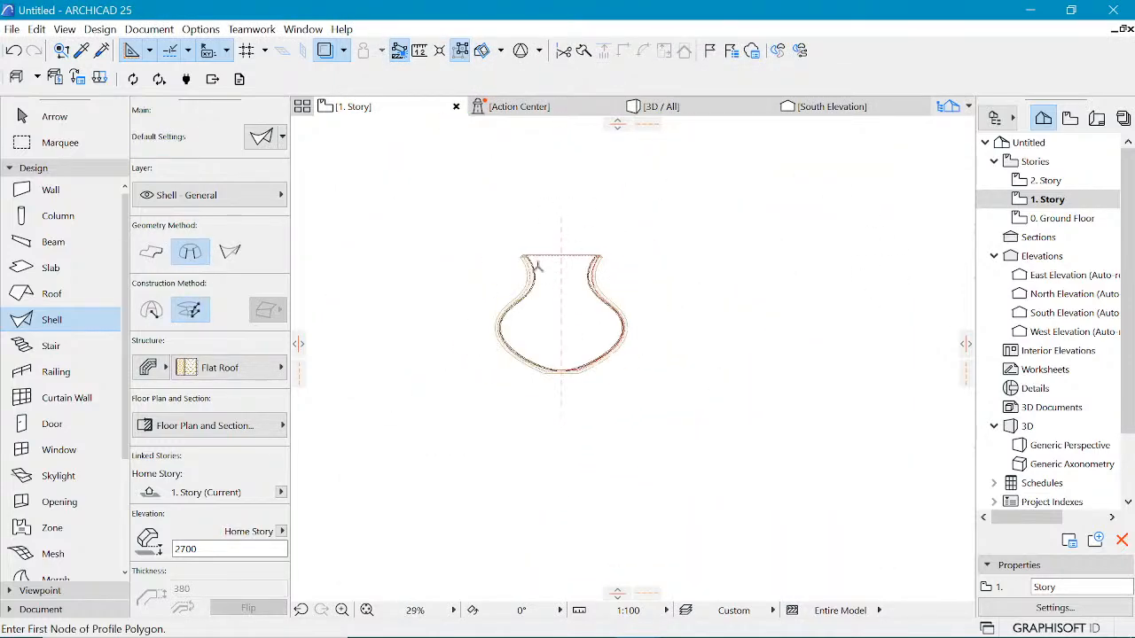
key("F3")
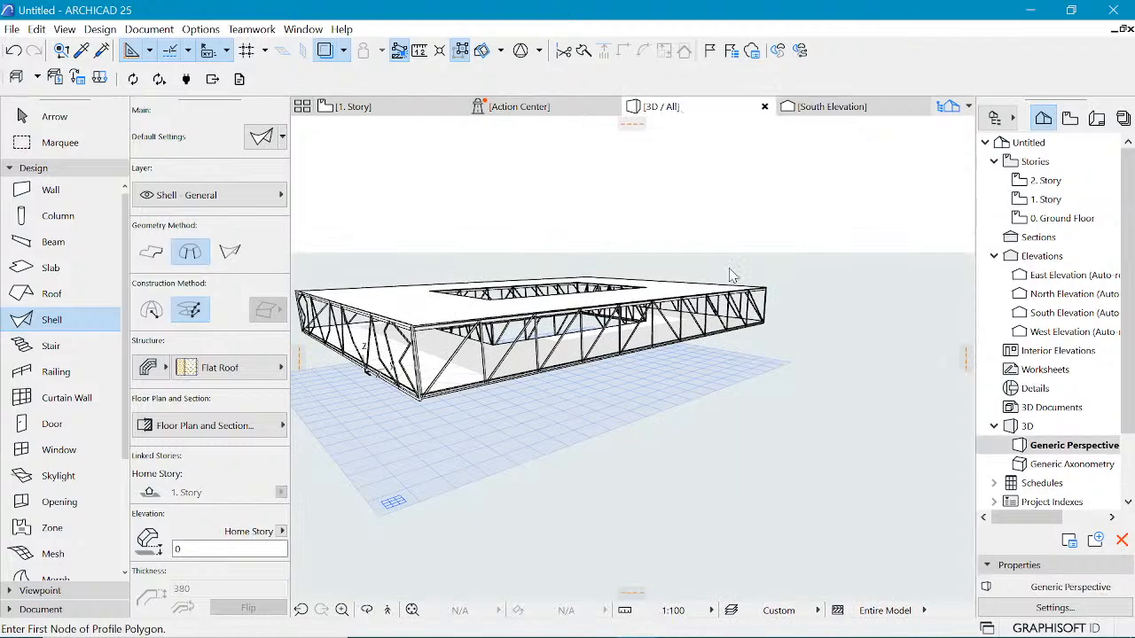
scroll(479, 310, "down", 4)
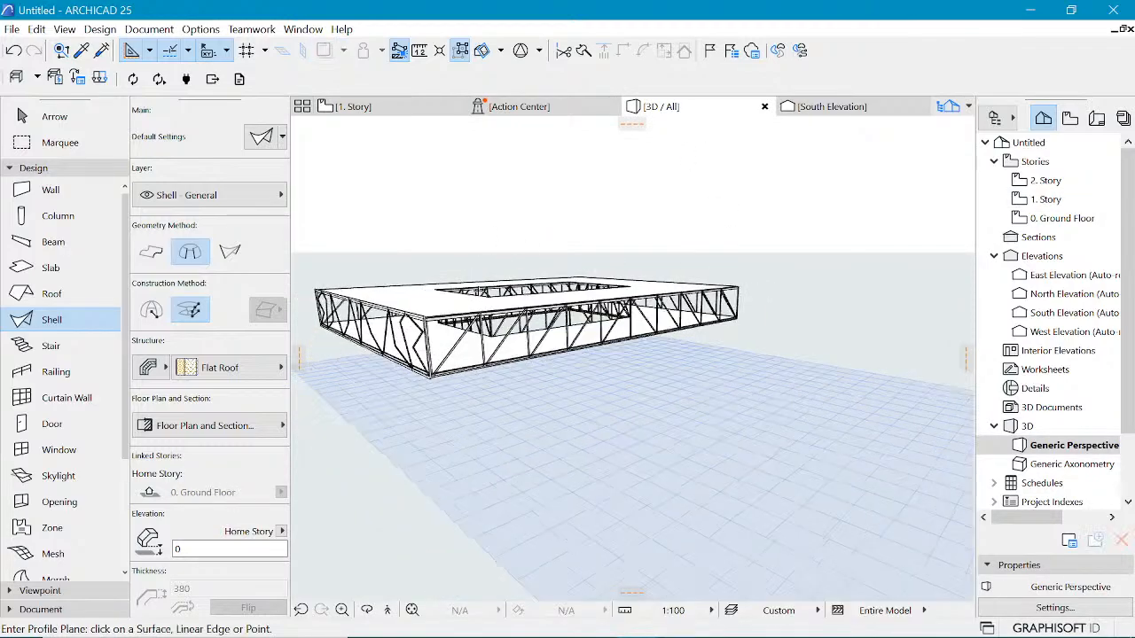
scroll(478, 314, "down", 2)
scroll(879, 316, "up", 1)
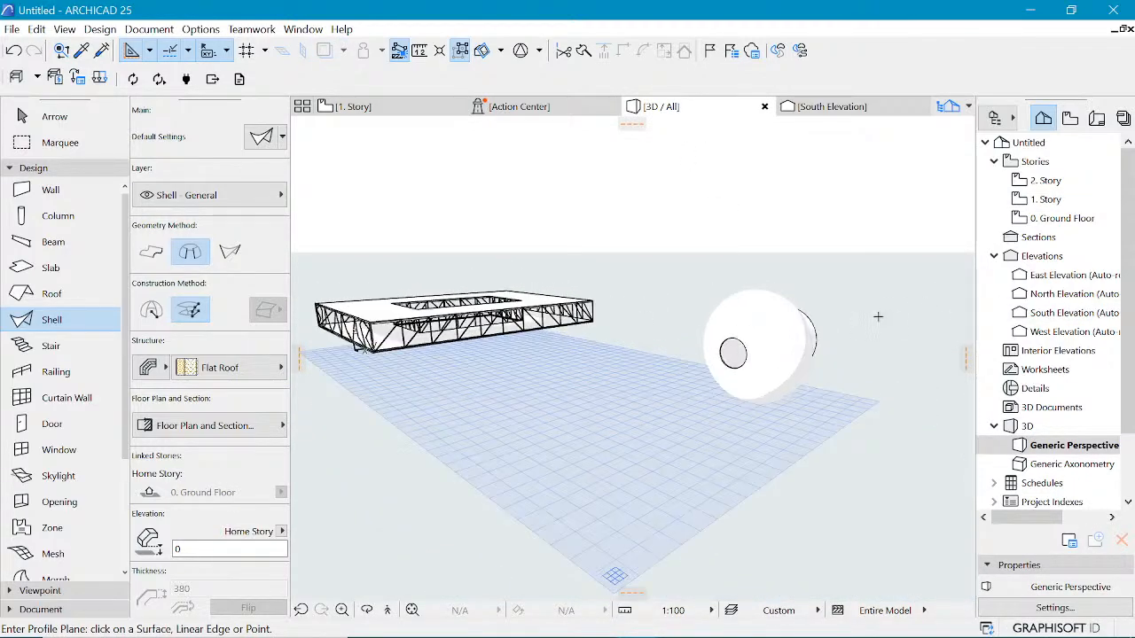
middle_click_drag(879, 317, 717, 321, "shift")
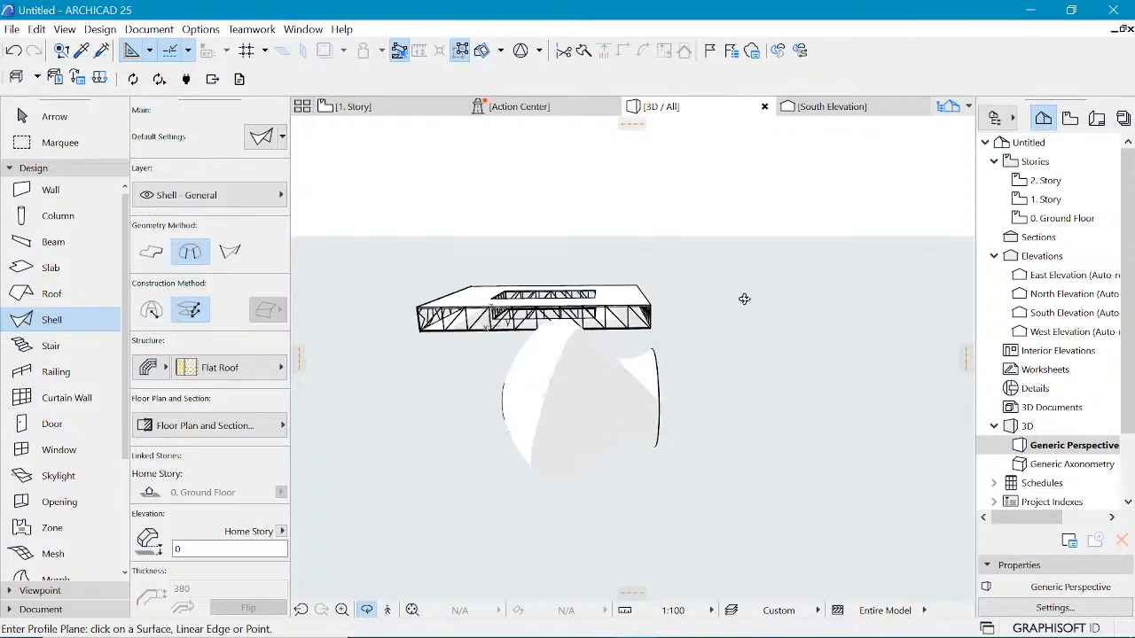
right_click(770, 189)
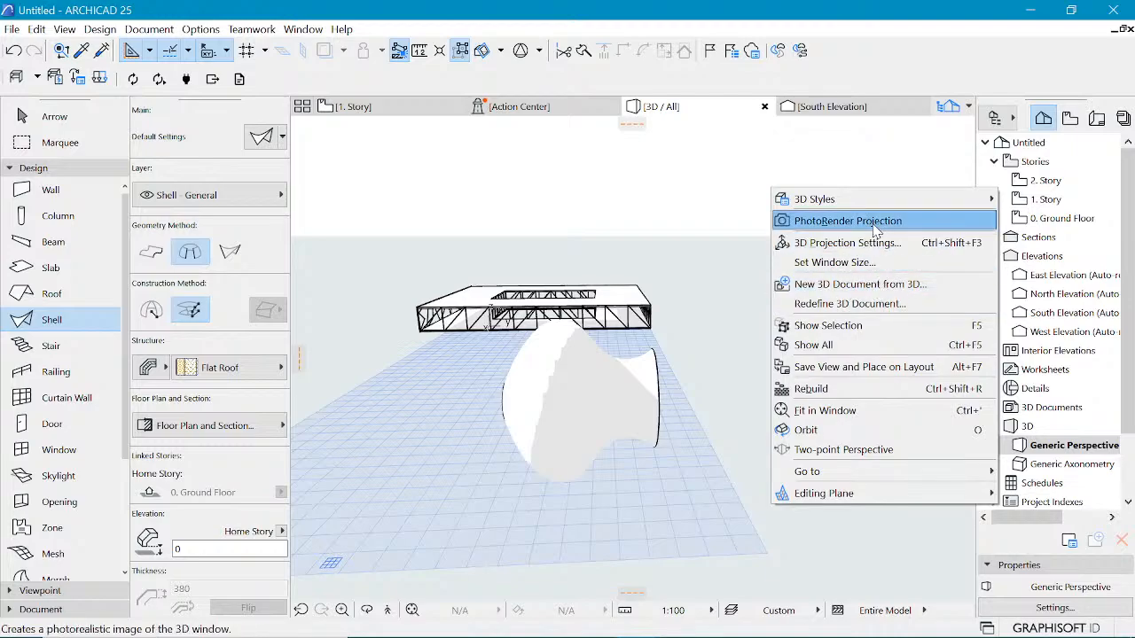
mouse_move(886, 204)
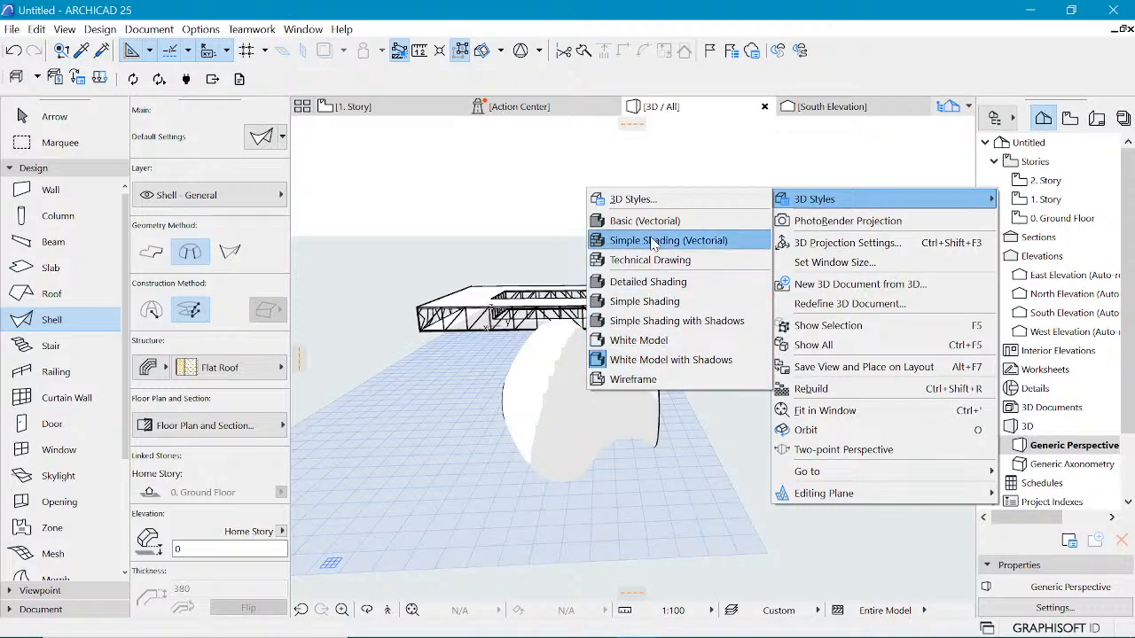
left_click(661, 322)
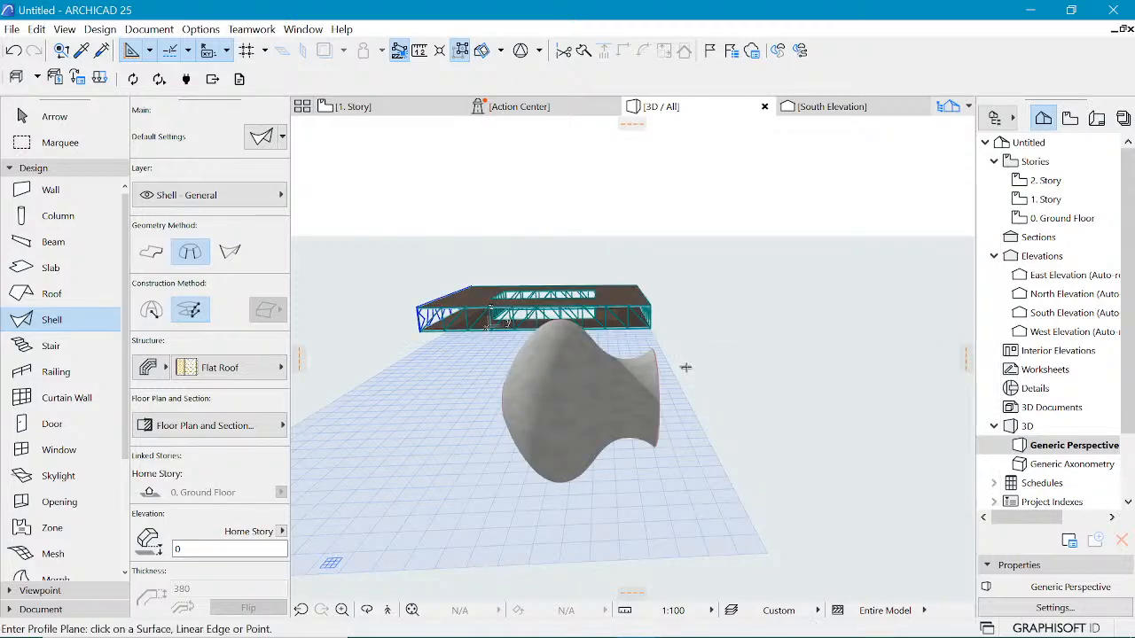
Step: Orbit around the revolved shell in 3D, then select and delete it
mouse_move(686, 367)
middle_mouse_down("shift")
mouse_move(671, 351)
mouse_move(455, 334)
middle_mouse_up("shift")
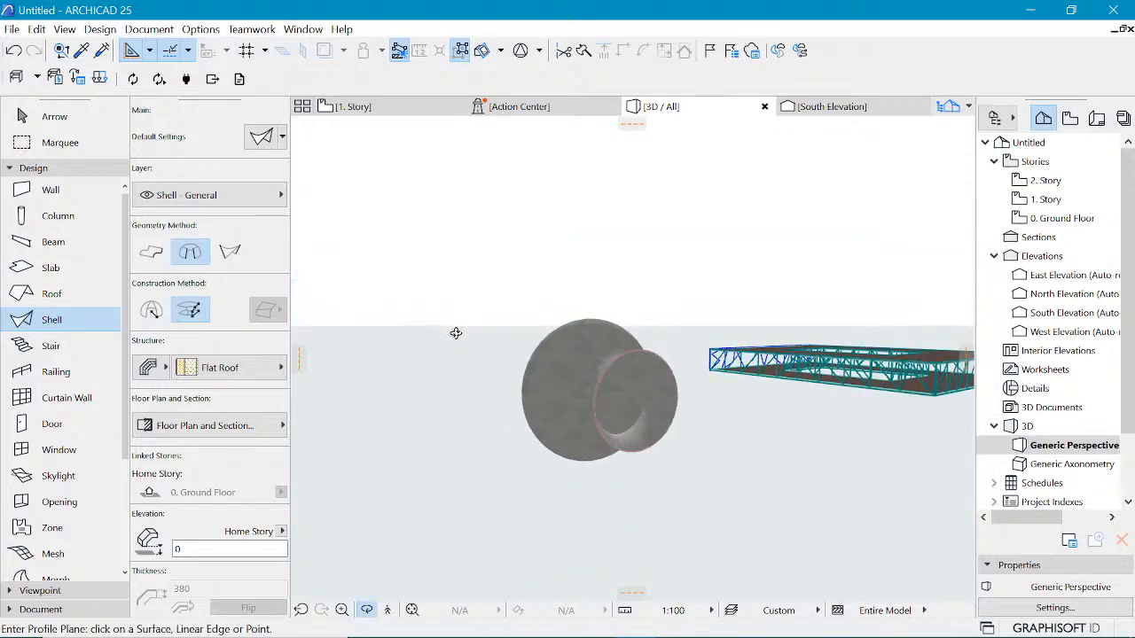
mouse_move(743, 307)
middle_mouse_down("shift")
mouse_move(701, 319)
mouse_move(652, 359)
mouse_move(649, 383)
mouse_move(694, 400)
mouse_move(595, 401)
middle_mouse_up("shift")
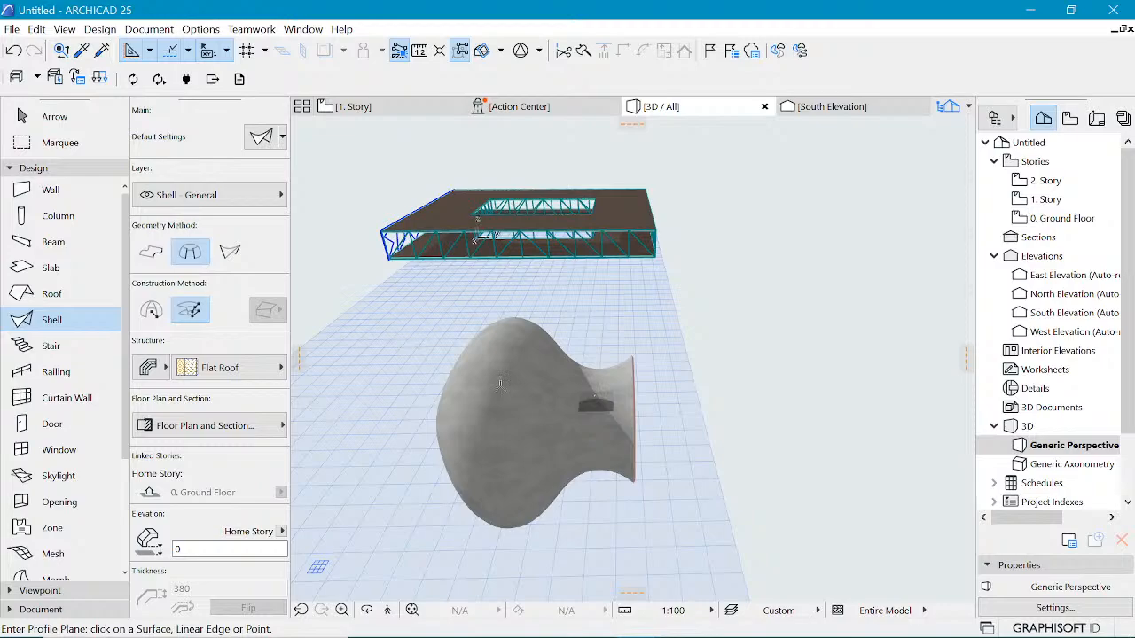
left_click(231, 253)
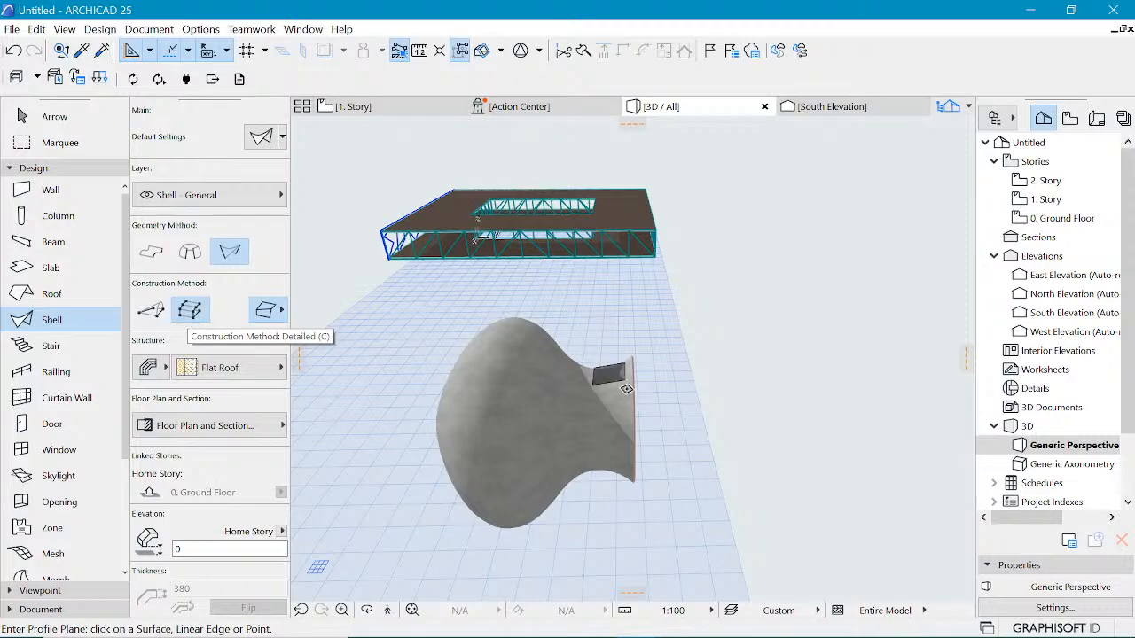
left_click(636, 383, "shift")
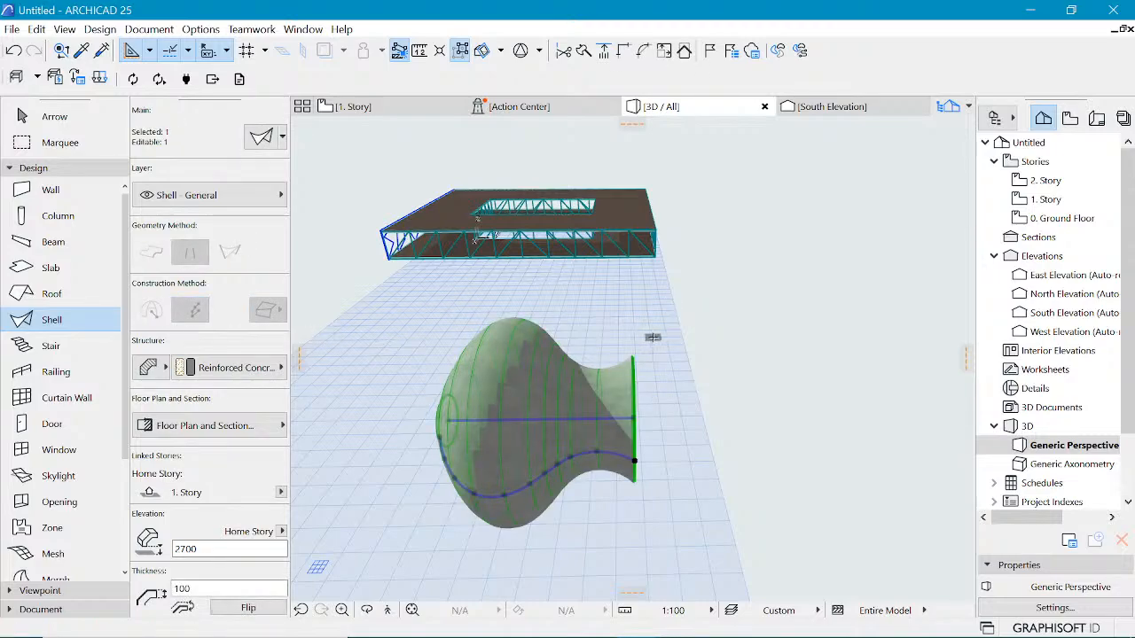
key("Delete")
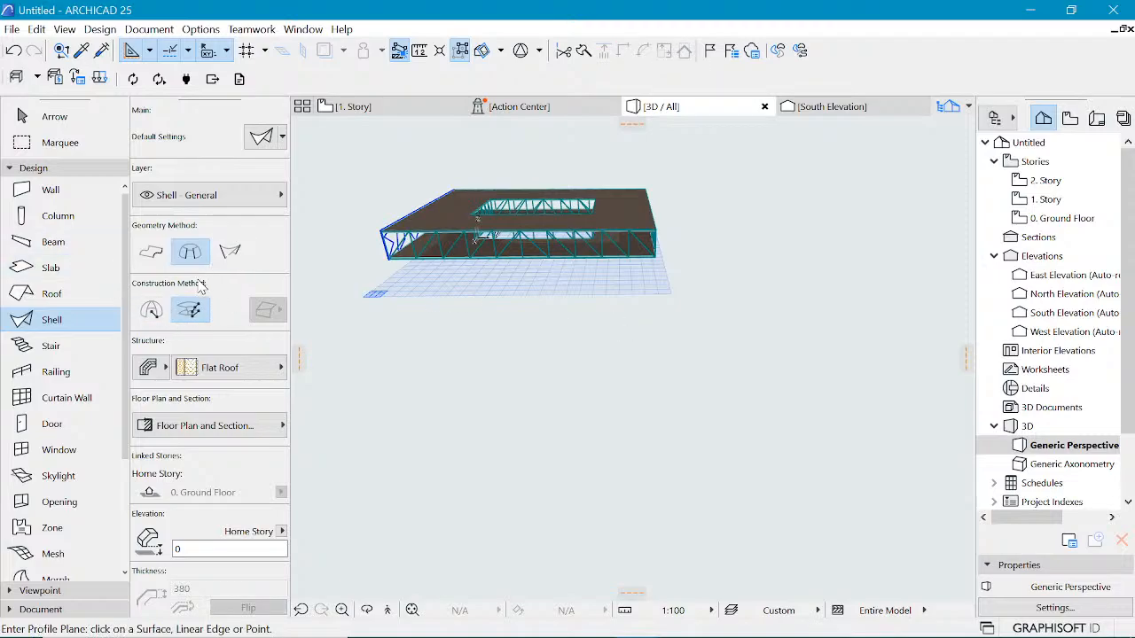
Step: Choose the Ruled shell geometry method and try to define a profile plane in the 3D view
left_click(230, 251)
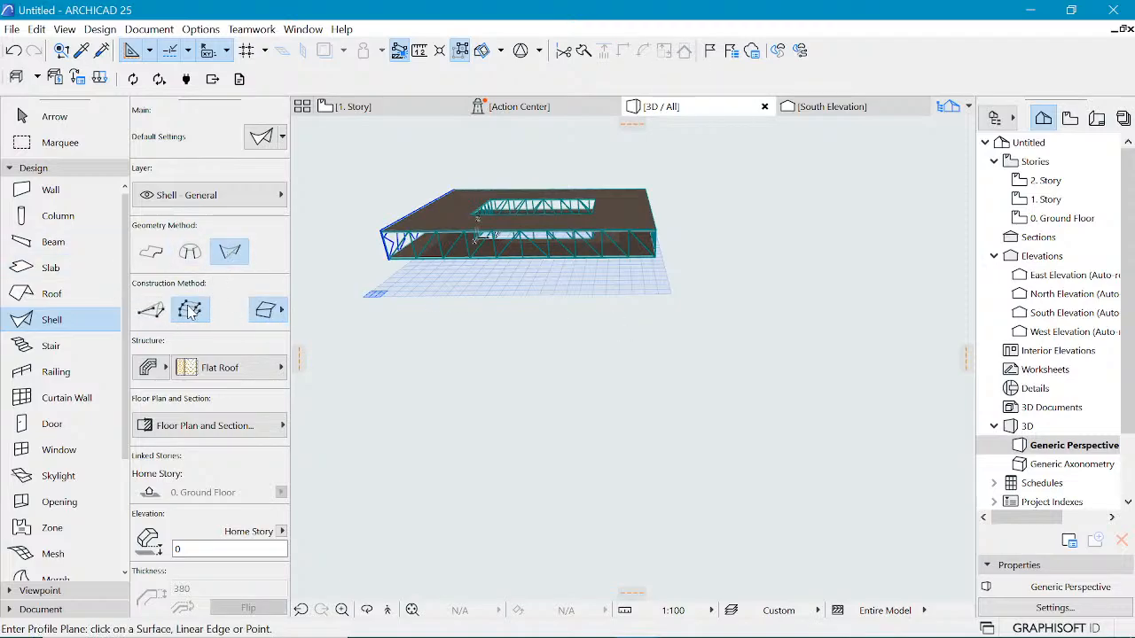
left_click(510, 463)
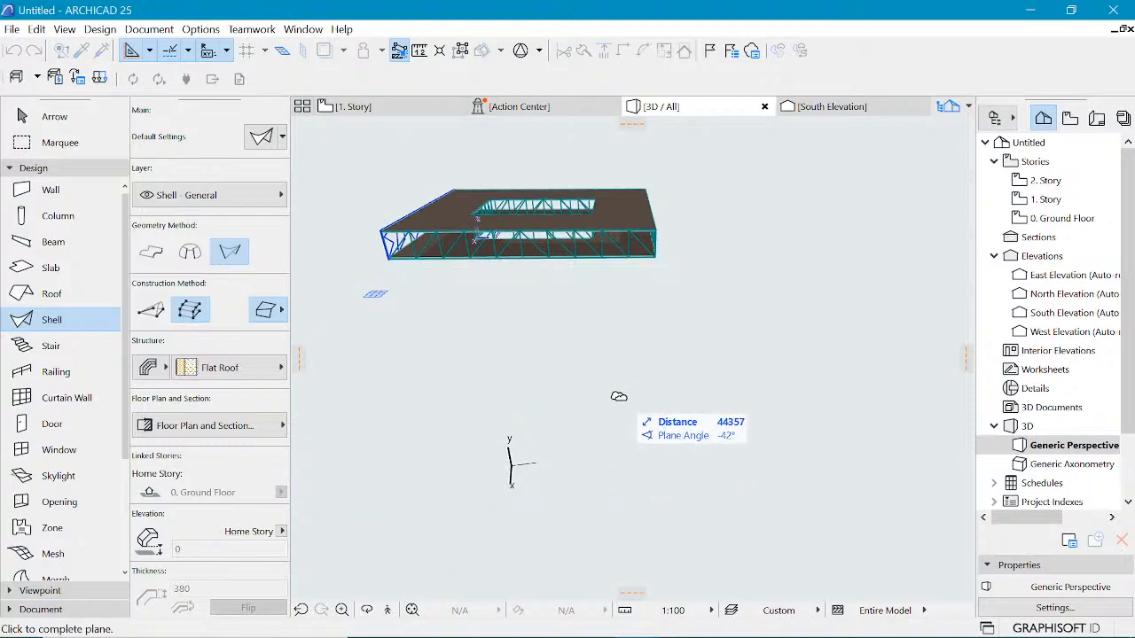
key("Escape")
left_click(512, 438)
left_click(597, 405)
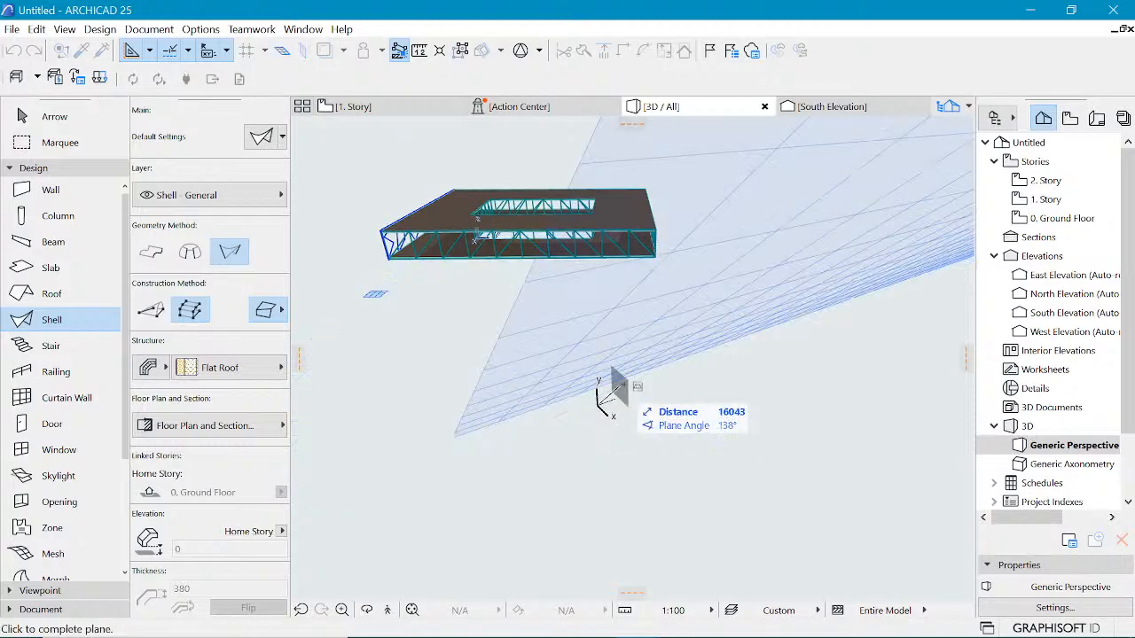
left_click(634, 373)
key("Escape")
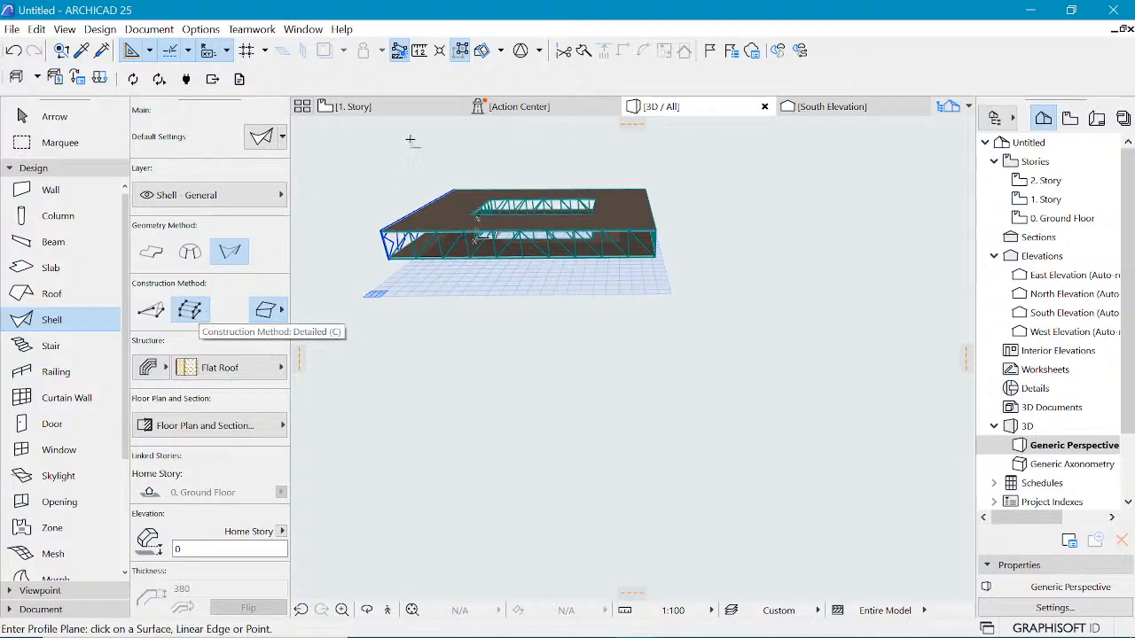
Step: Return to the floor plan and draw an open four-segment polyline to the left of the spline profile
left_click(351, 106)
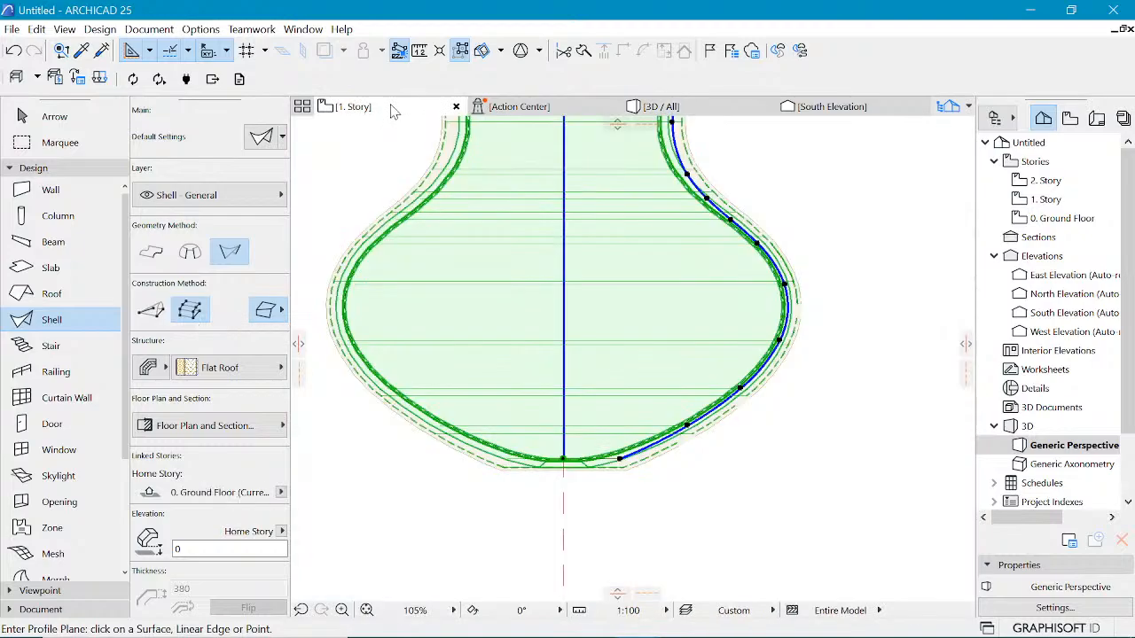
left_click(436, 196)
scroll(550, 263, "down", 4)
scroll(585, 257, "up", 3)
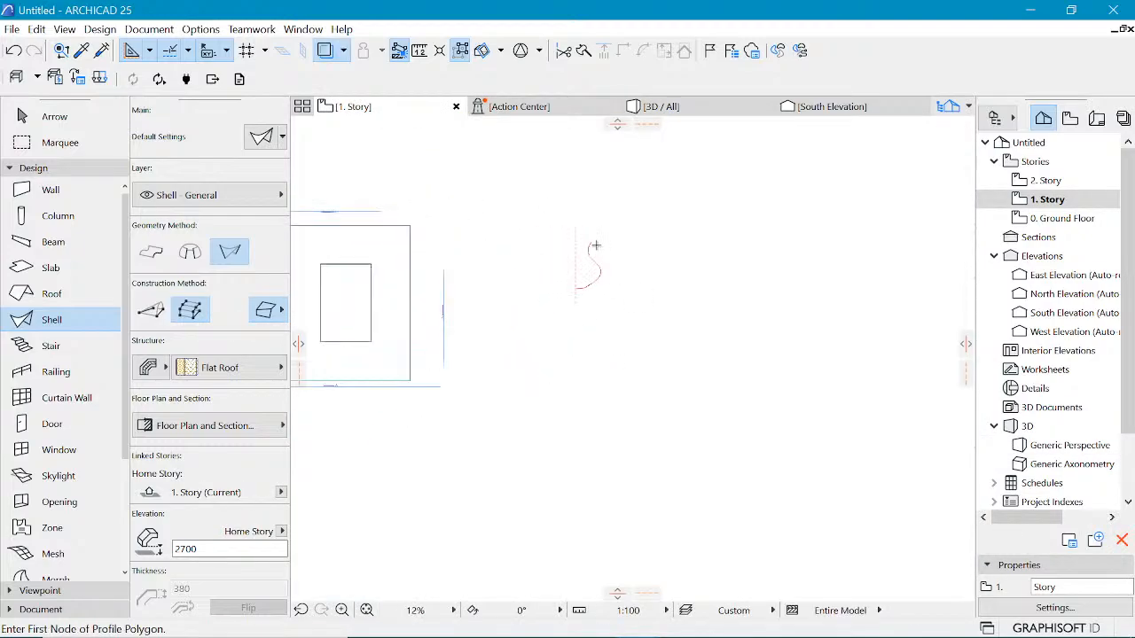
scroll(545, 253, "up", 2)
scroll(516, 321, "up", 1)
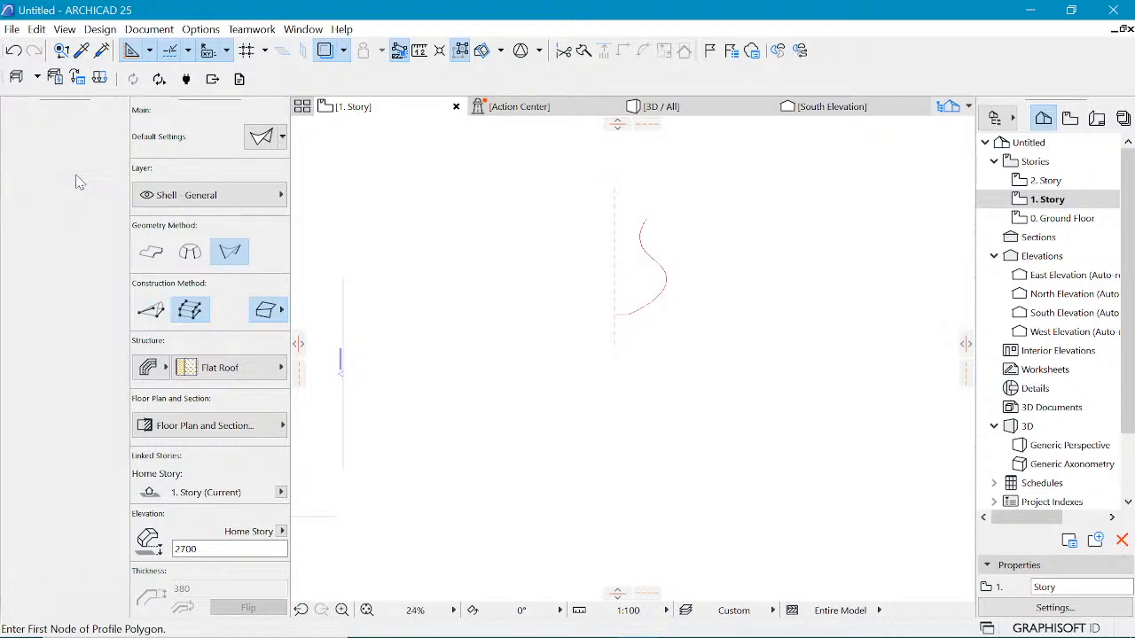
left_click(75, 185)
left_click(55, 361)
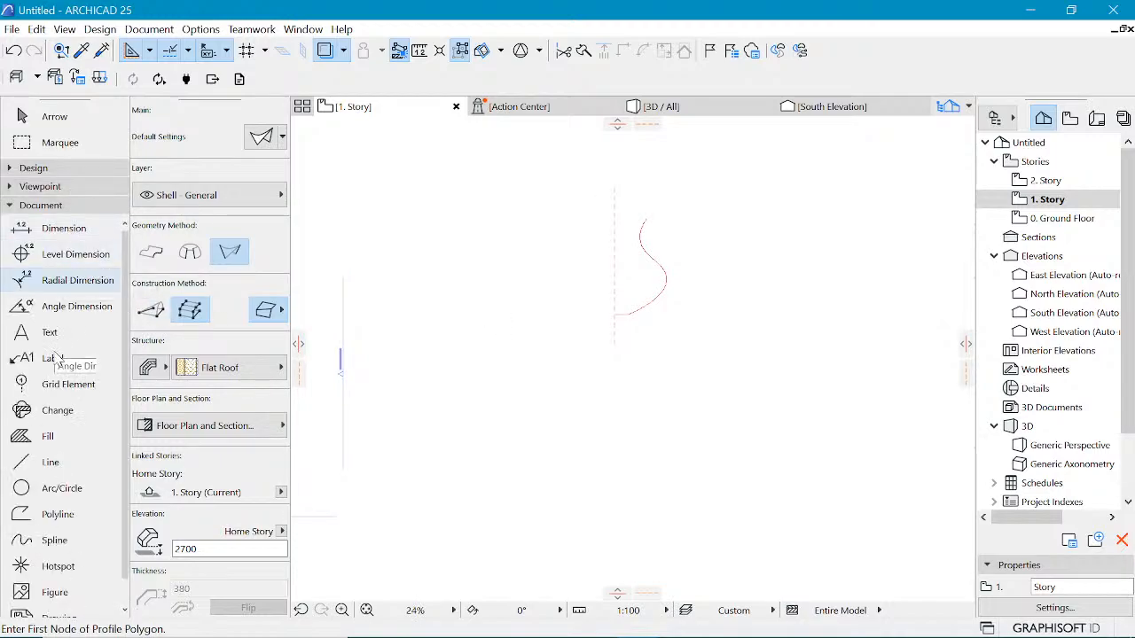
left_click(54, 514)
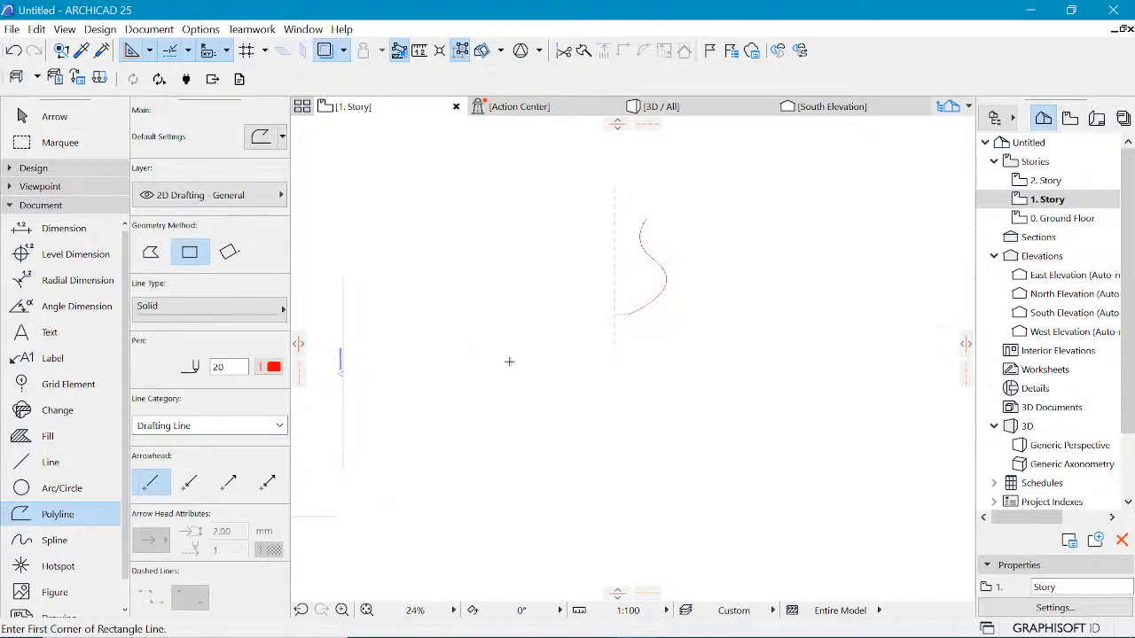
left_click(510, 362)
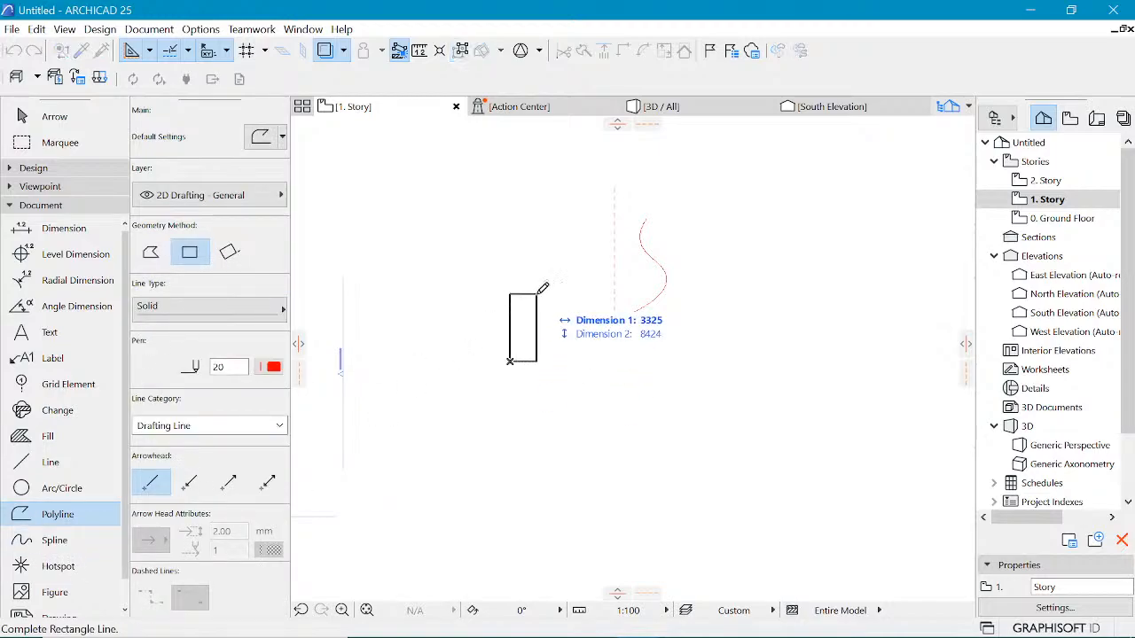
left_click(152, 252)
left_click(490, 305)
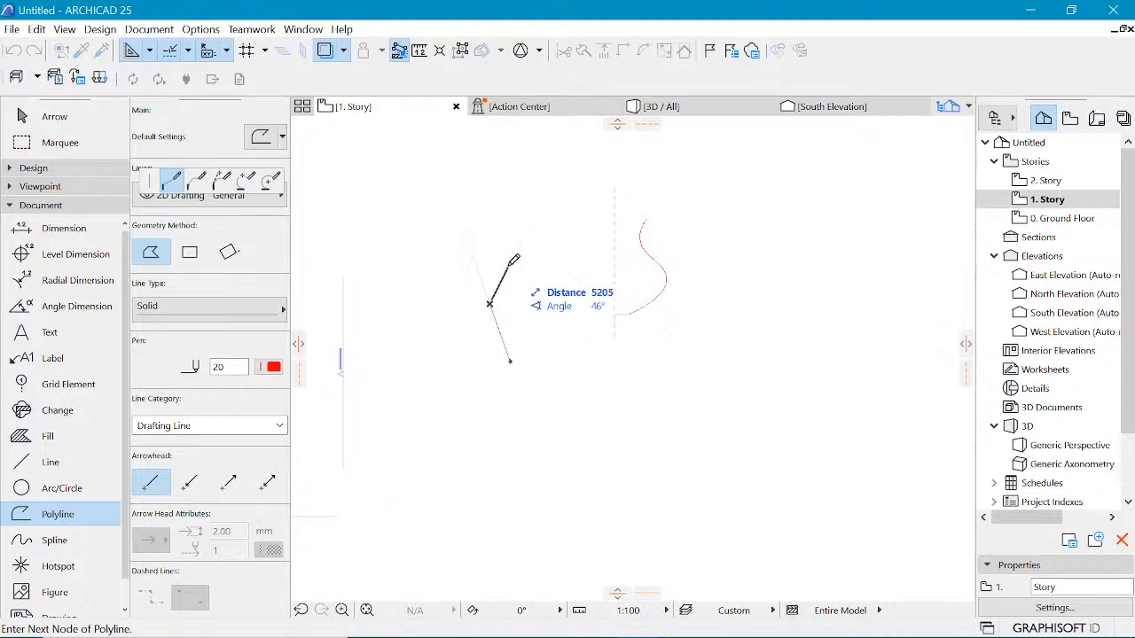
left_click(509, 263)
left_click(511, 185)
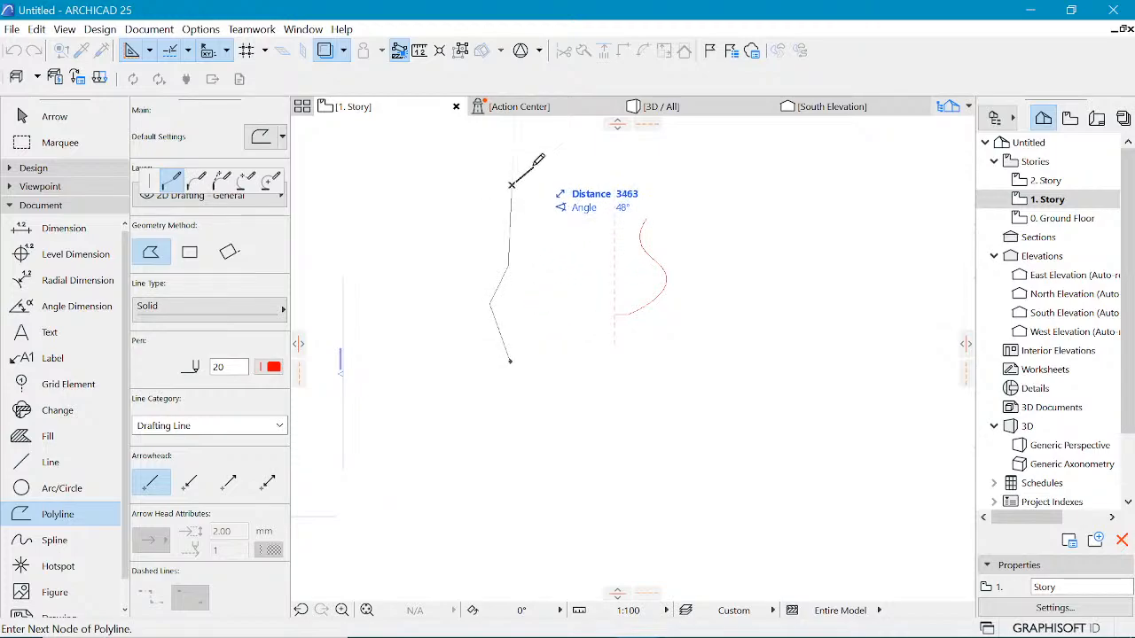
left_click(547, 153)
left_click(546, 154)
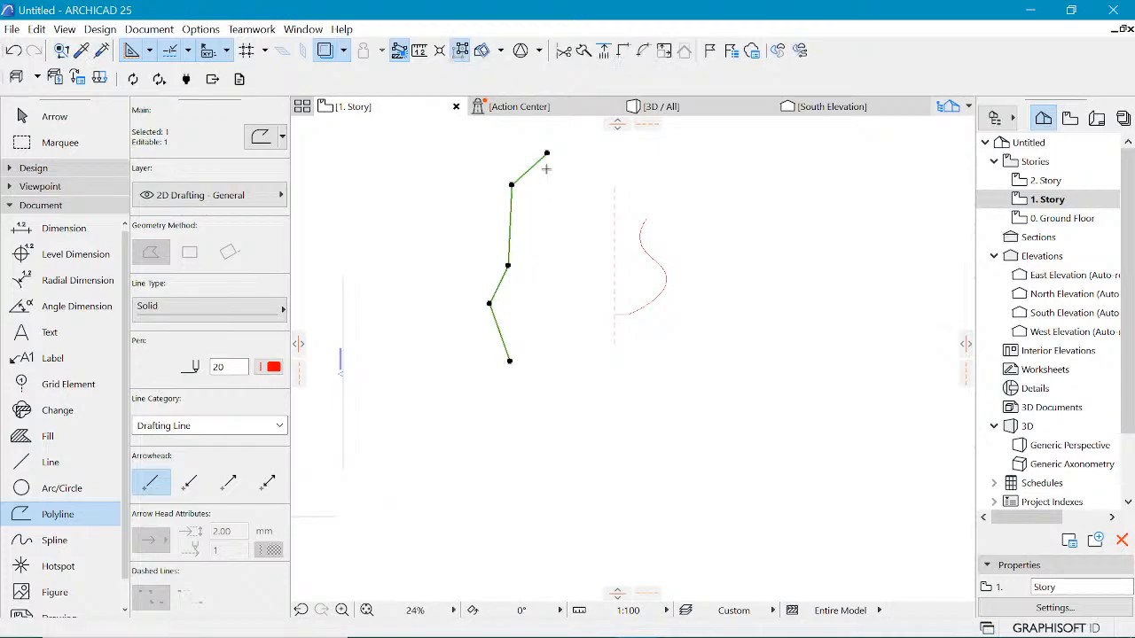
Step: Draw a second open four-segment polyline between the first polyline and the spline profile
key("Escape")
left_click(562, 329)
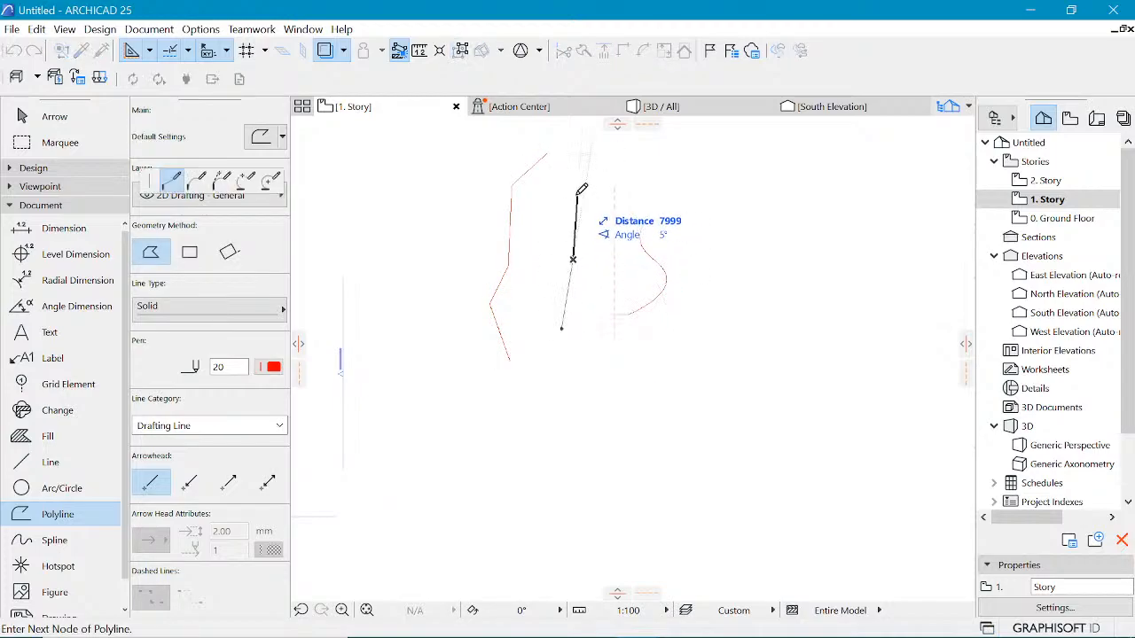
double_click(586, 165)
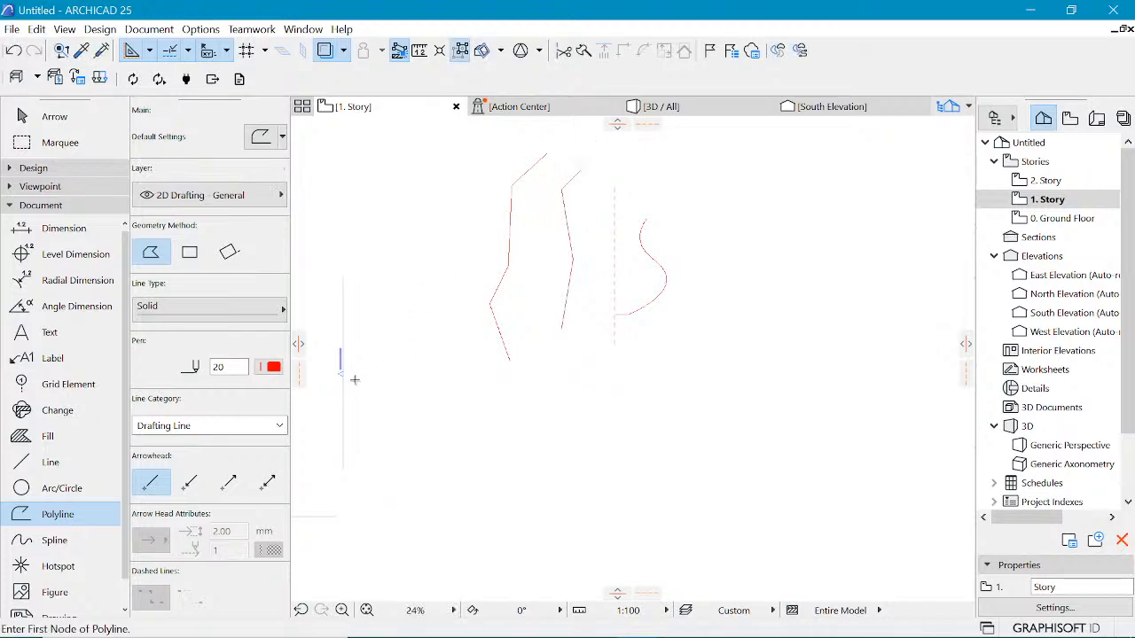
Step: Activate the Shell tool with the Ruled geometry method and the polyline-profile construction method
scroll(548, 183, "up", 3)
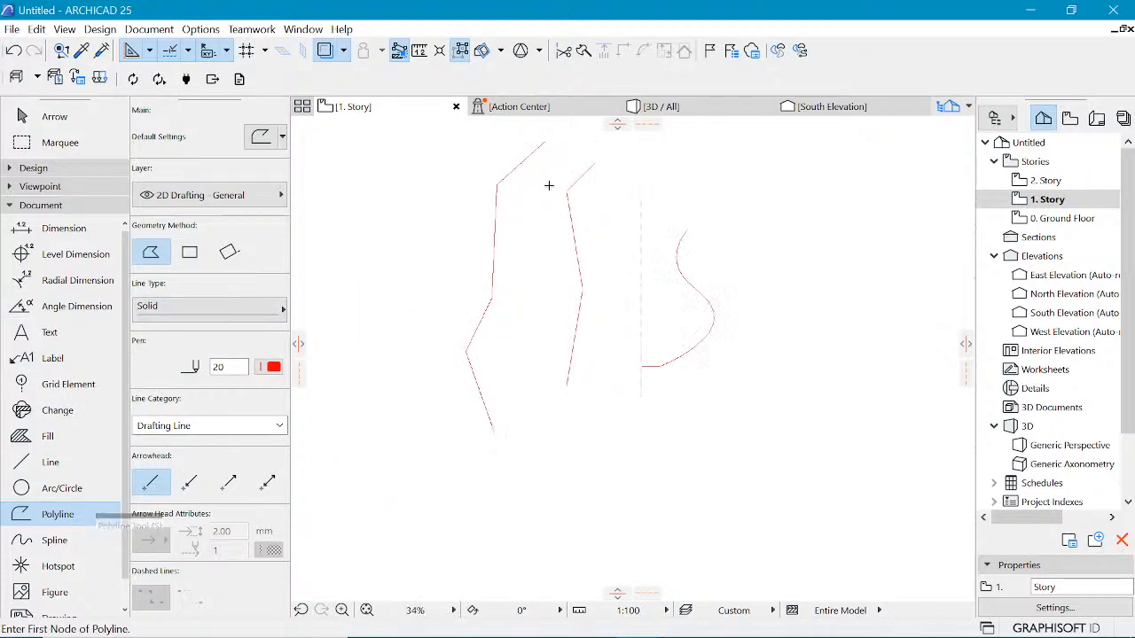
scroll(553, 425, "down", 2)
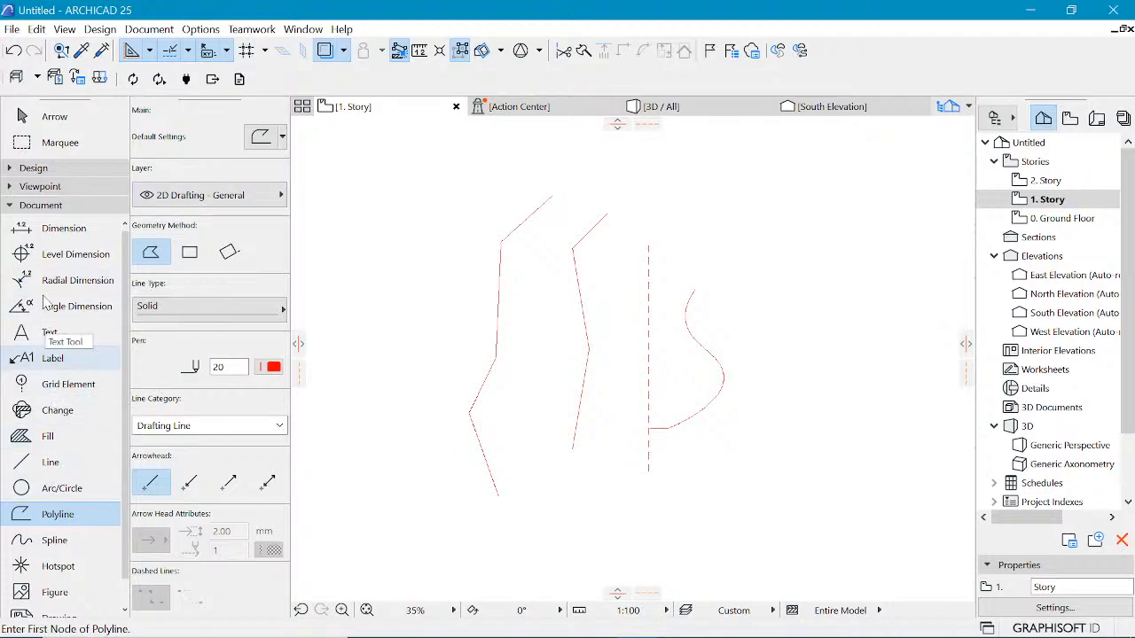
left_click(43, 172)
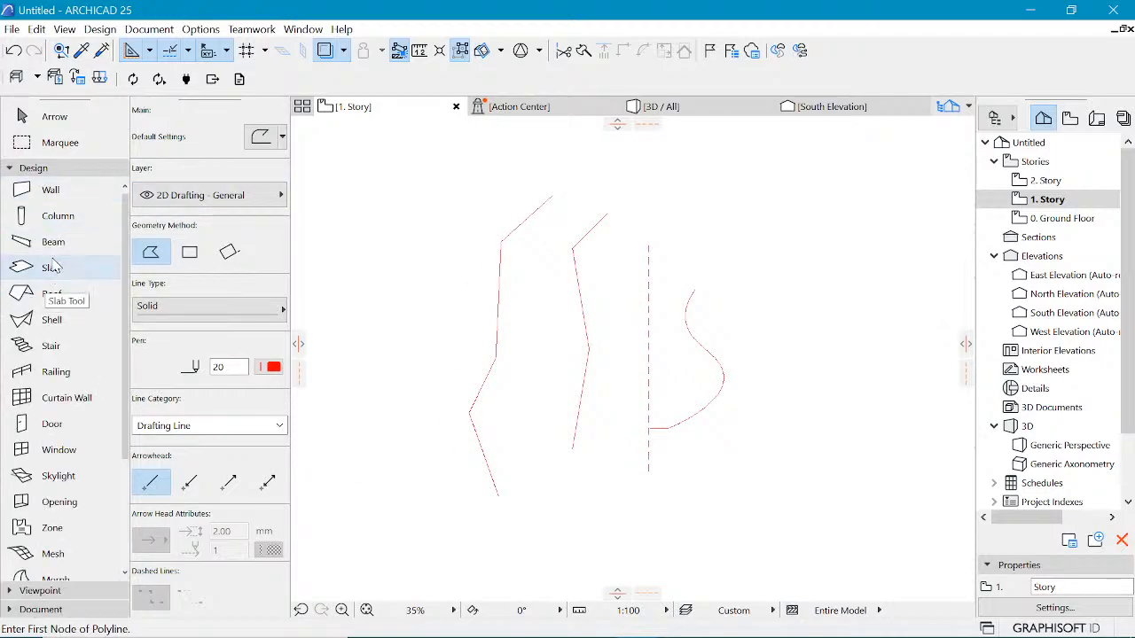
left_click(54, 320)
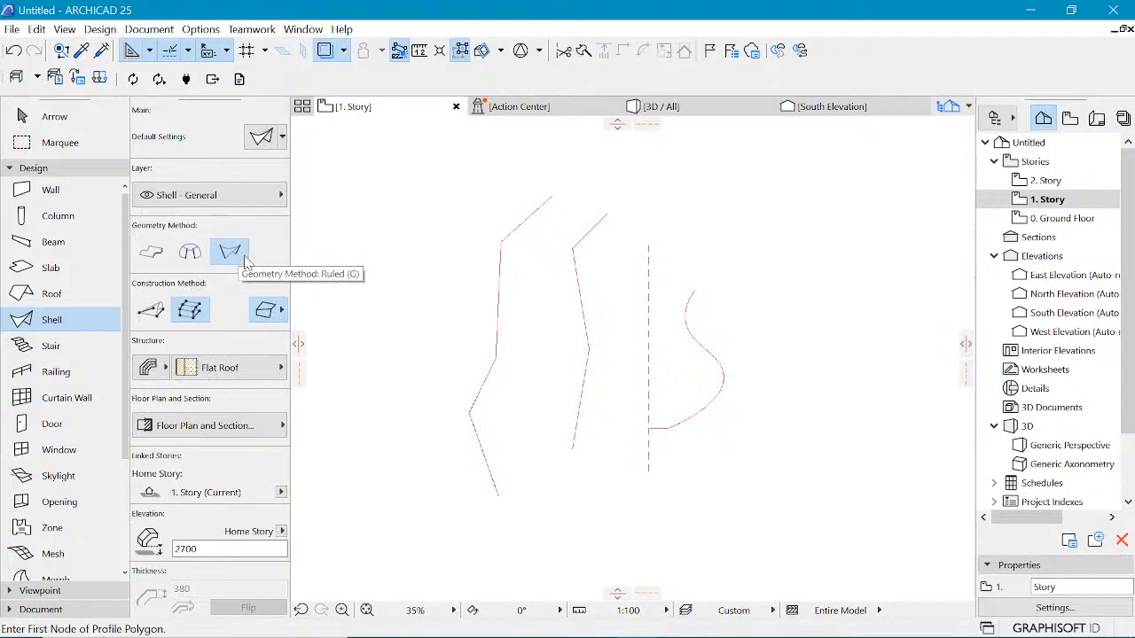
left_click(189, 307)
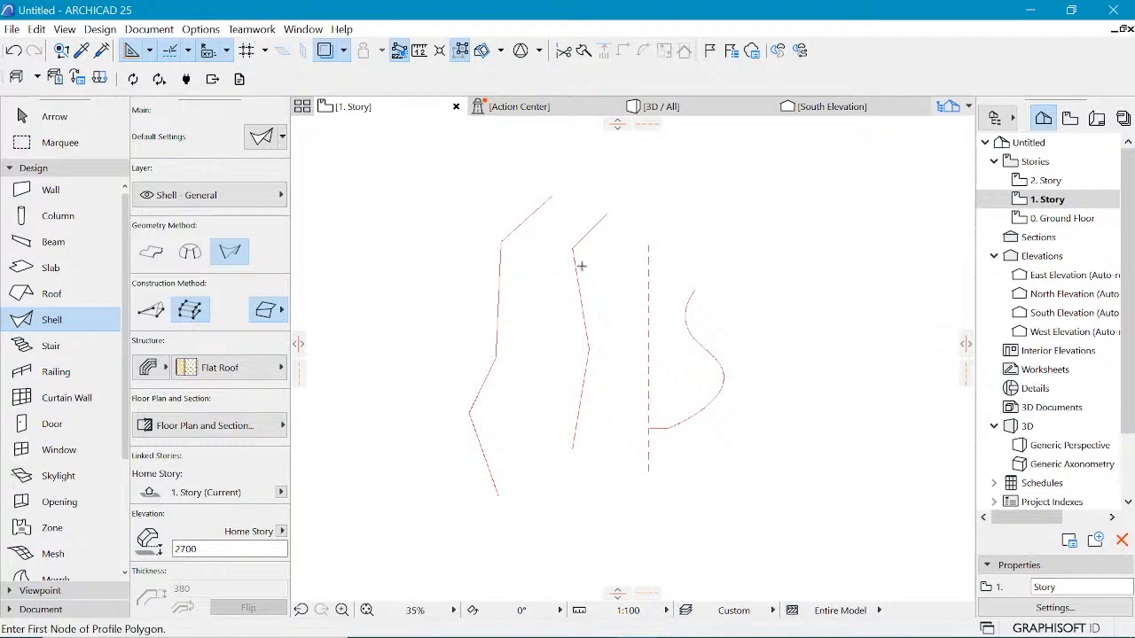
left_click(498, 353)
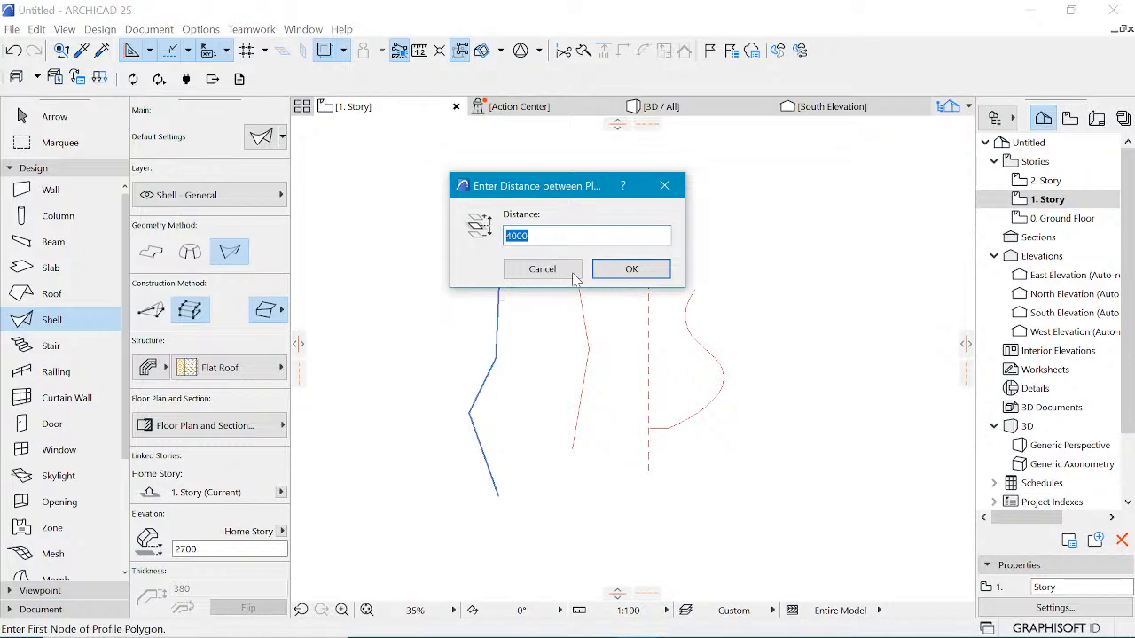
left_click(628, 270)
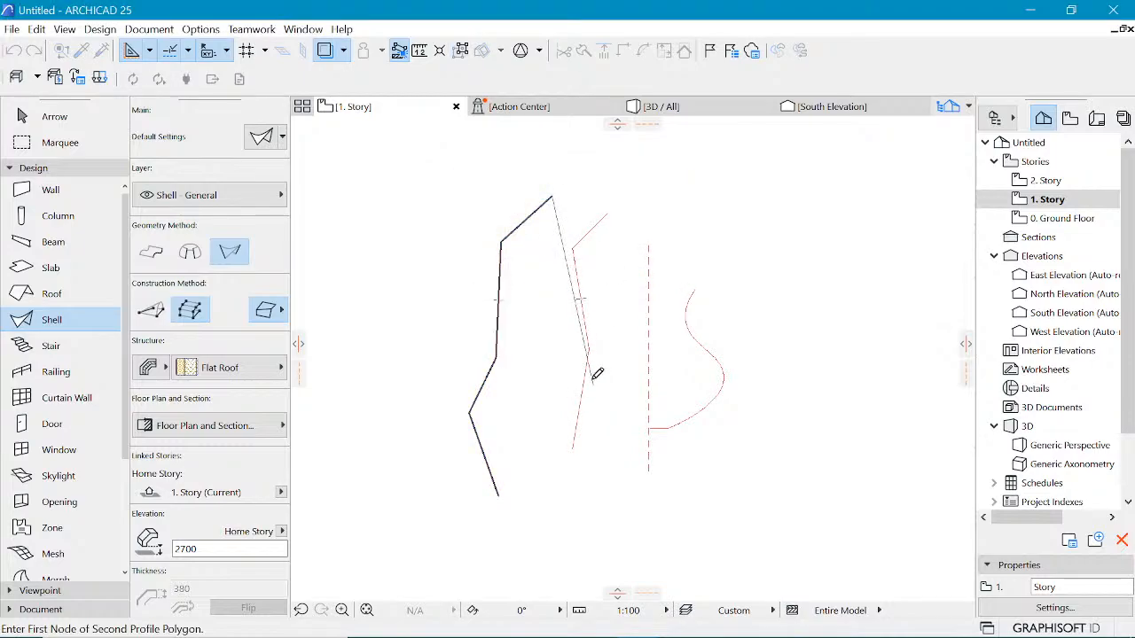
left_click(582, 312)
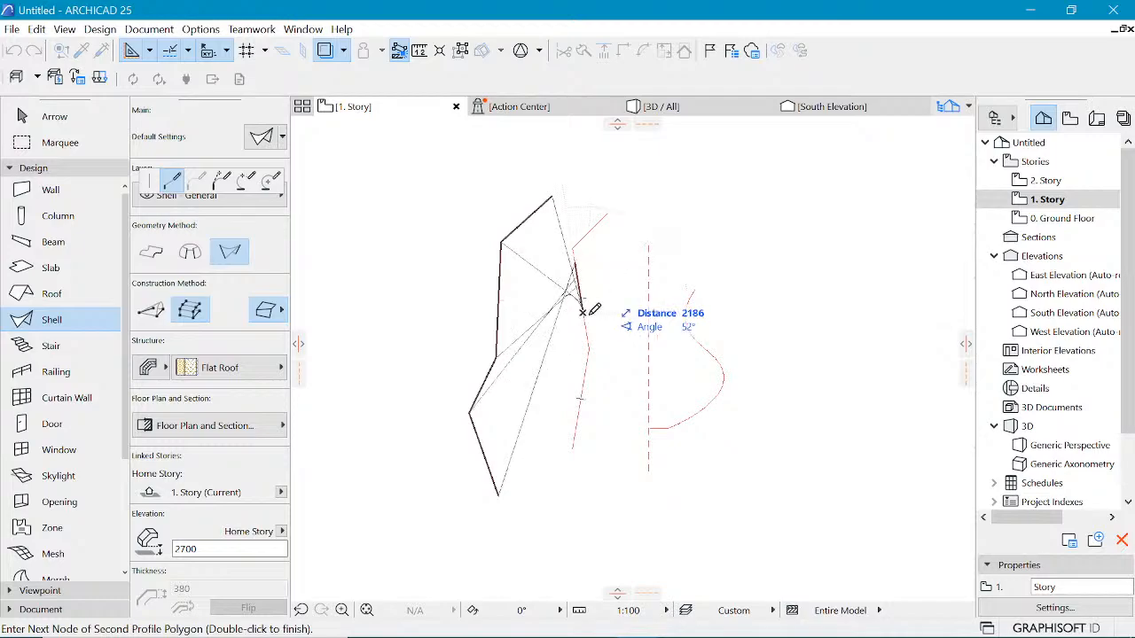
key("Escape")
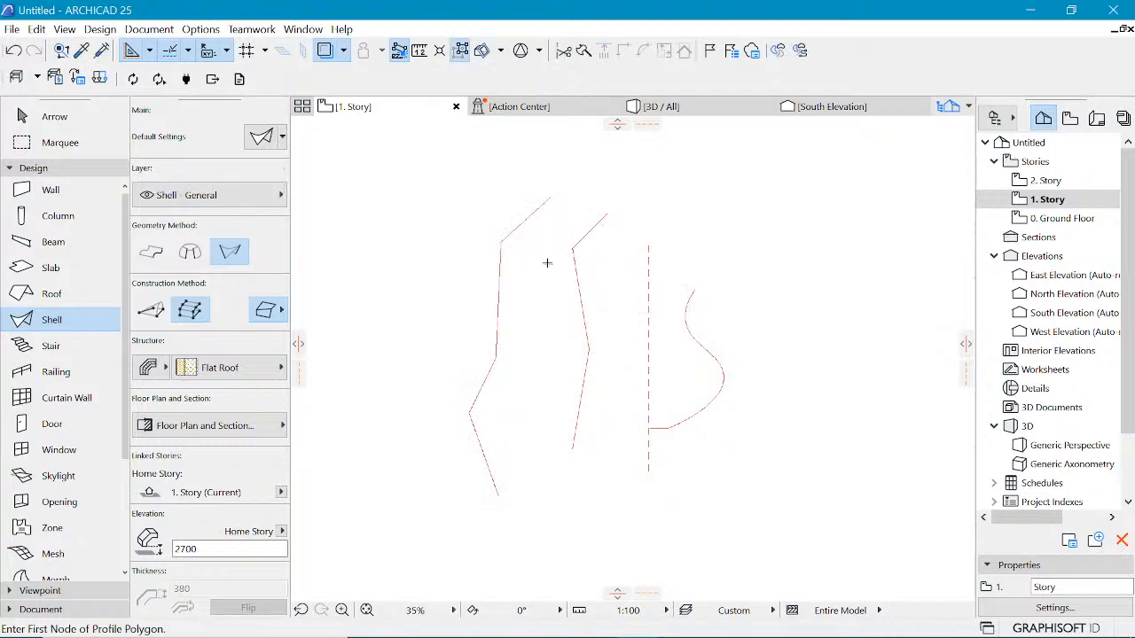
Step: Create a ruled shell by picking the first polyline as profile with a 4000 plane distance, then tracing the second polyline
left_click(497, 315)
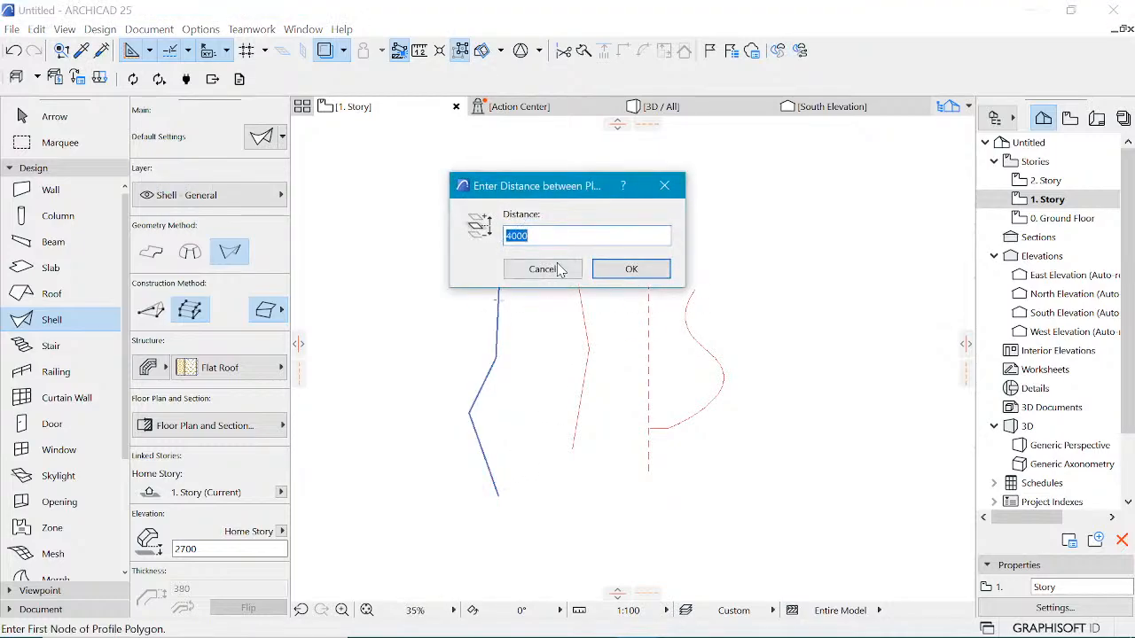
left_click(629, 270)
left_click(607, 214)
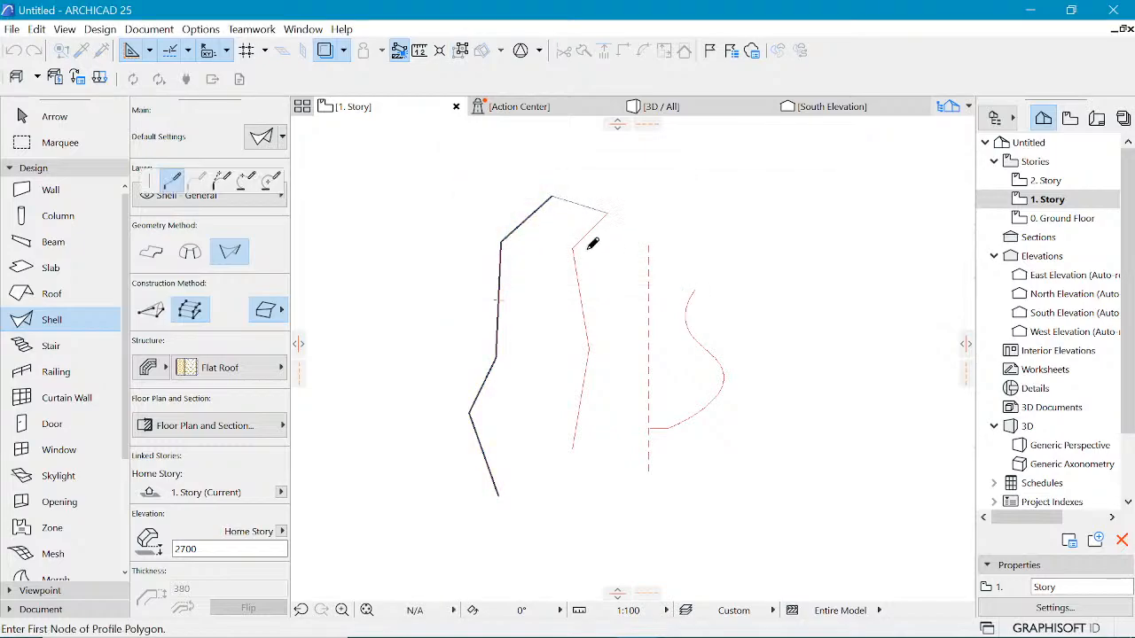
left_click(575, 250)
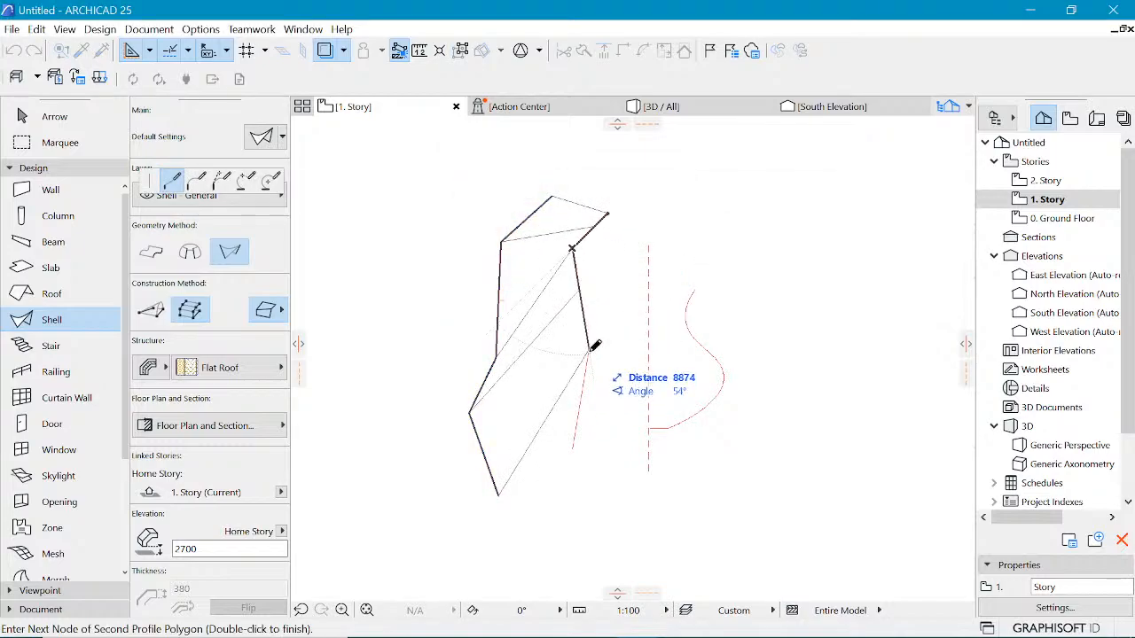
left_click(588, 348)
double_click(574, 447)
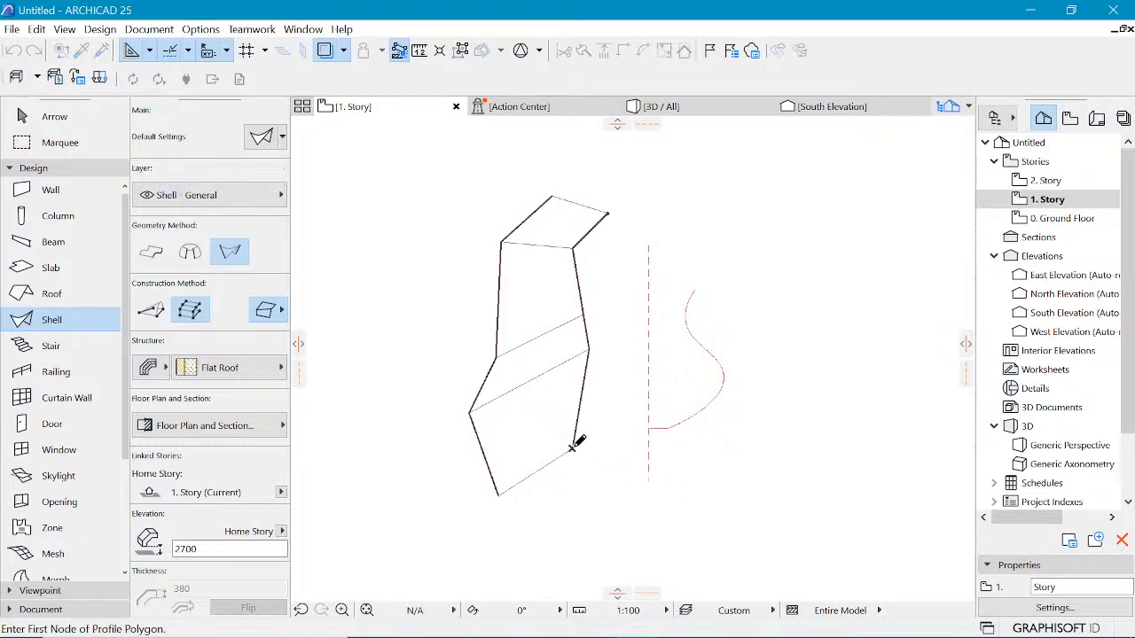
Step: In the 3D view, select the ruled shell and reposition one of its profile nodes downward
left_click(661, 107)
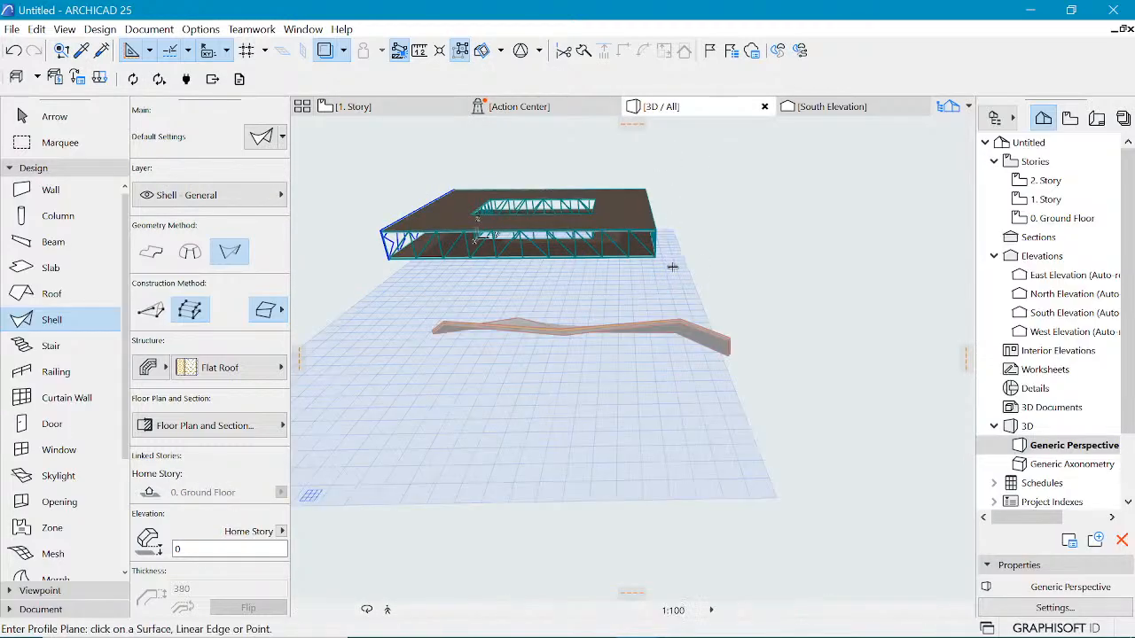
middle_click_drag(413, 344, 484, 228, "shift")
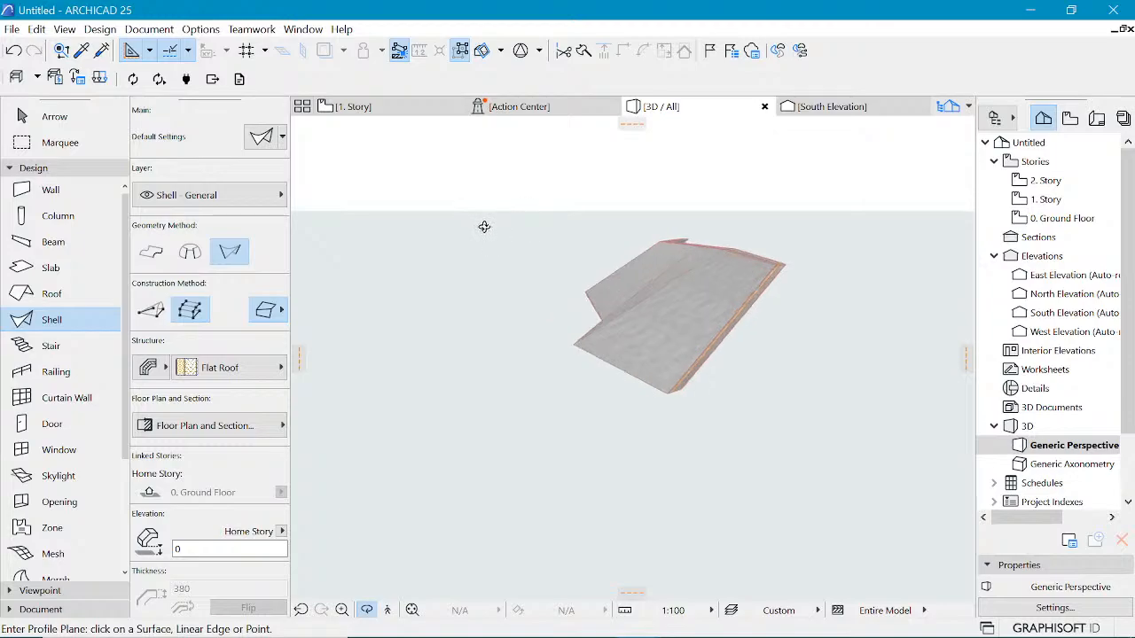
left_click(772, 275, "shift")
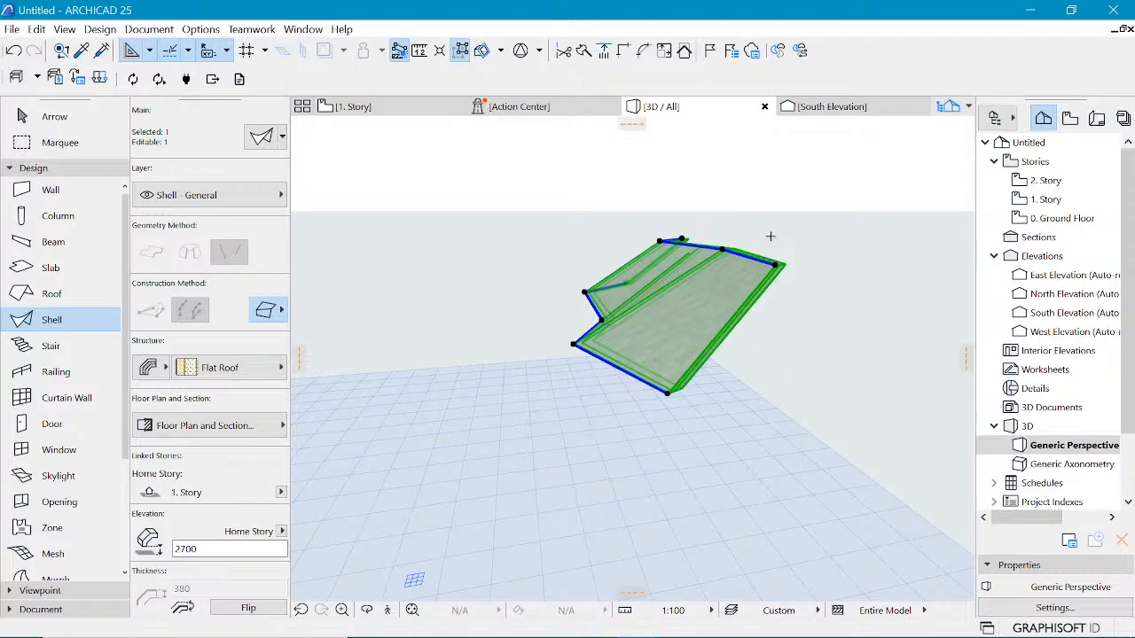
middle_click_drag(762, 242, 747, 337, "shift")
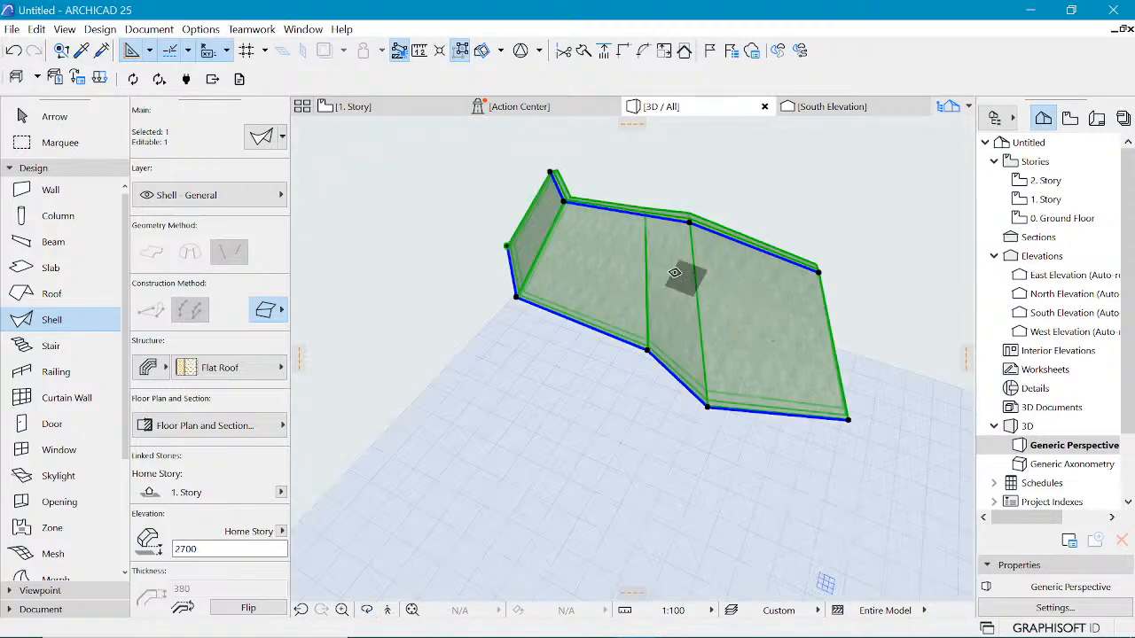
middle_click_drag(873, 315, 665, 266, "shift")
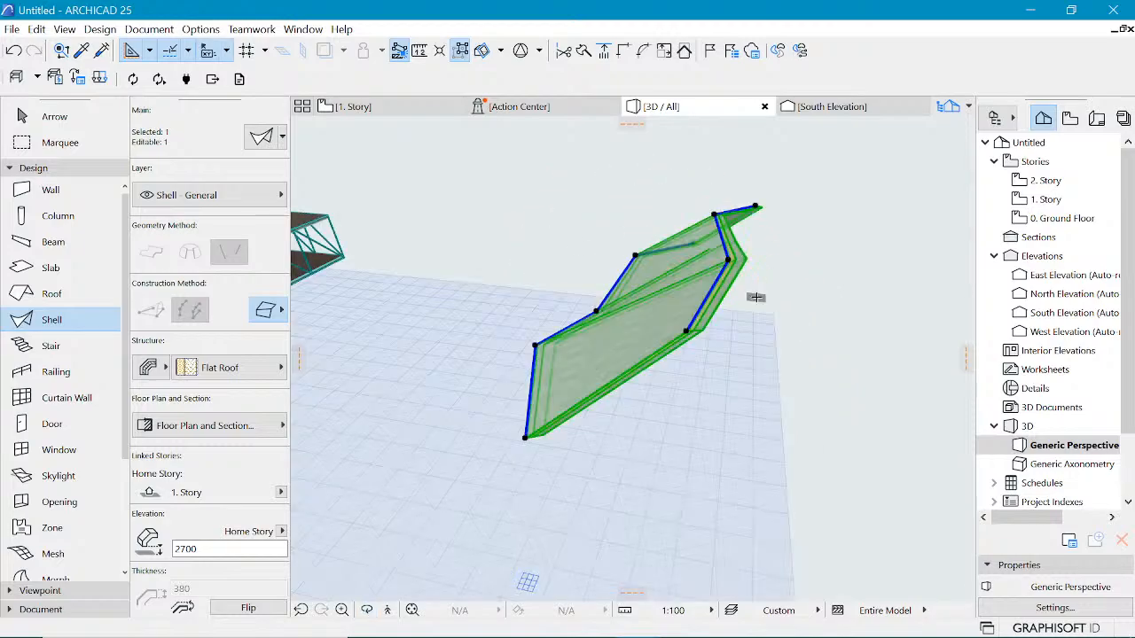
left_click(687, 331)
left_click(676, 342)
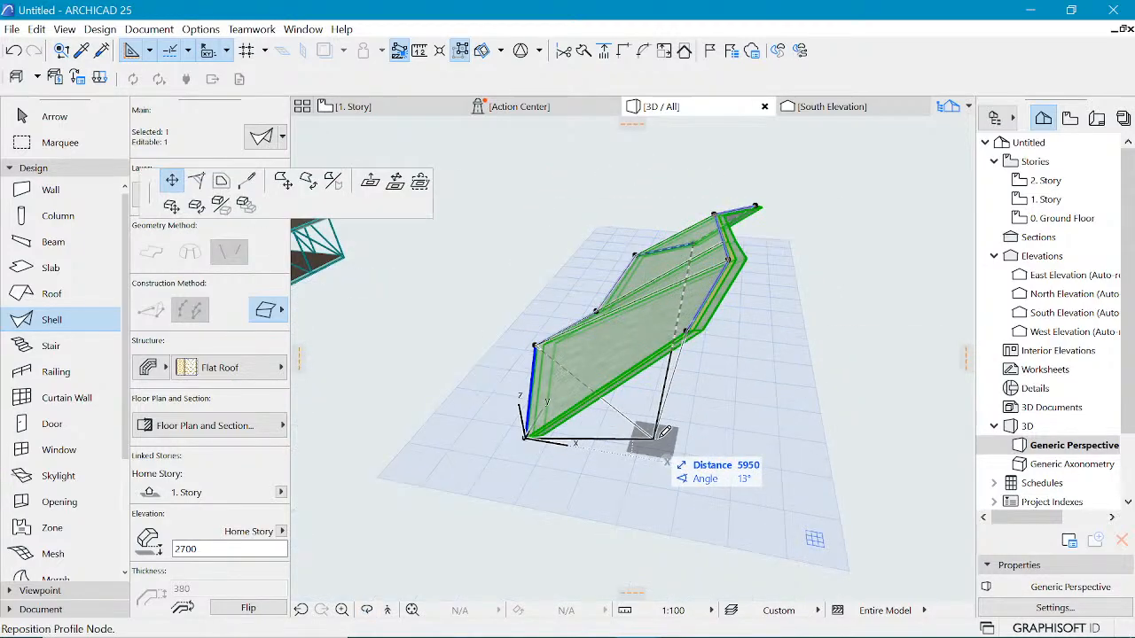
left_click(677, 432)
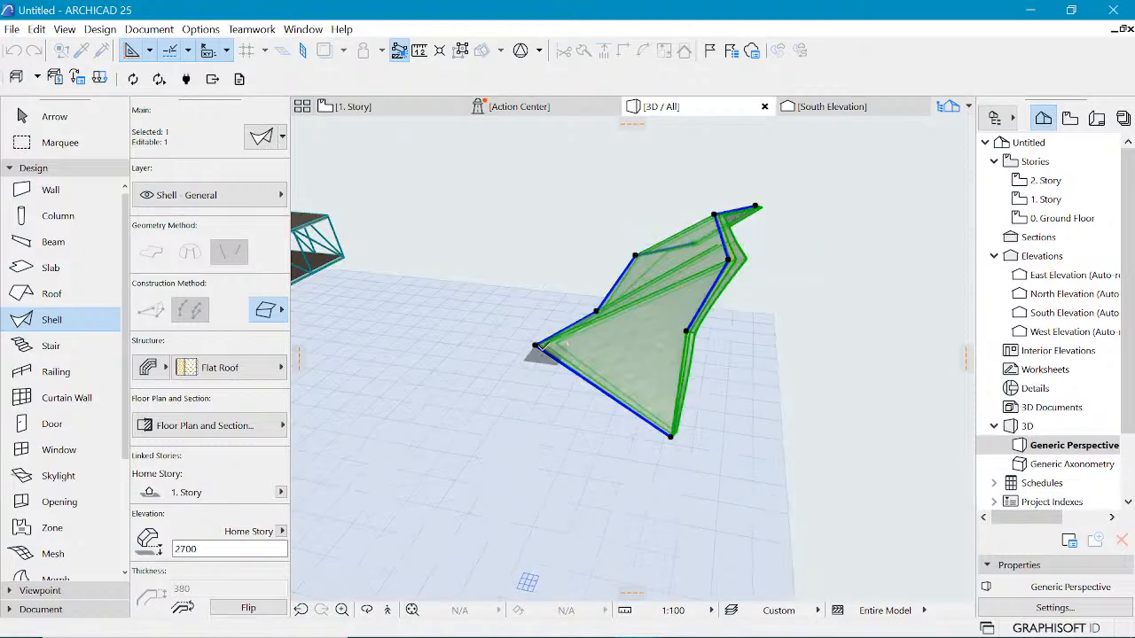
Step: Reposition two more profile nodes of the ruled shell to reshape its edges
left_click(536, 344)
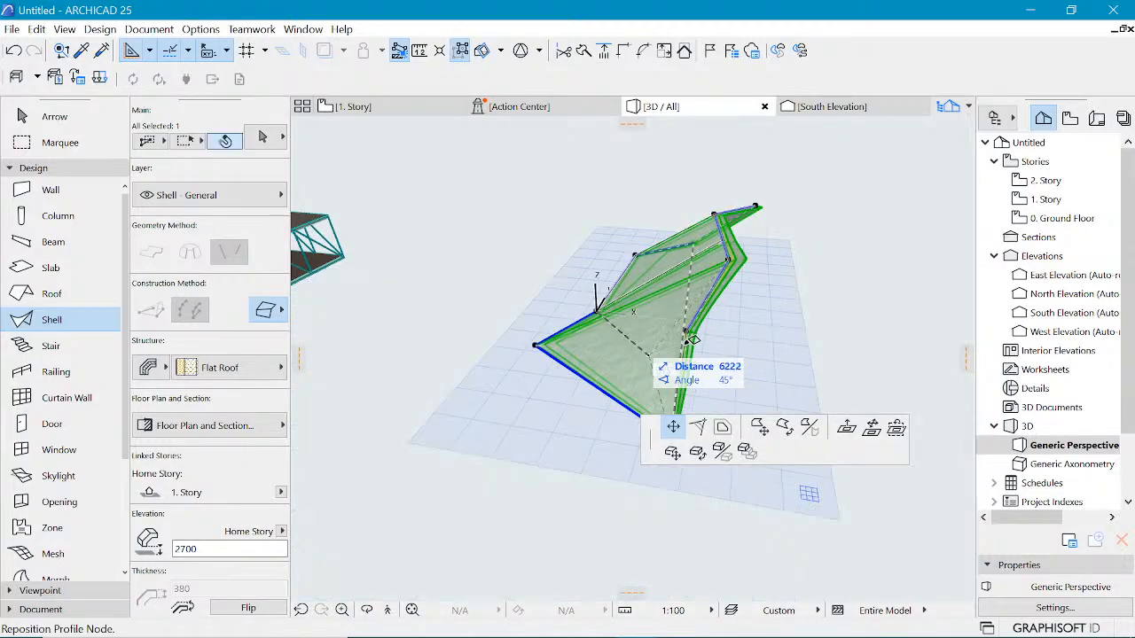
left_click(597, 311)
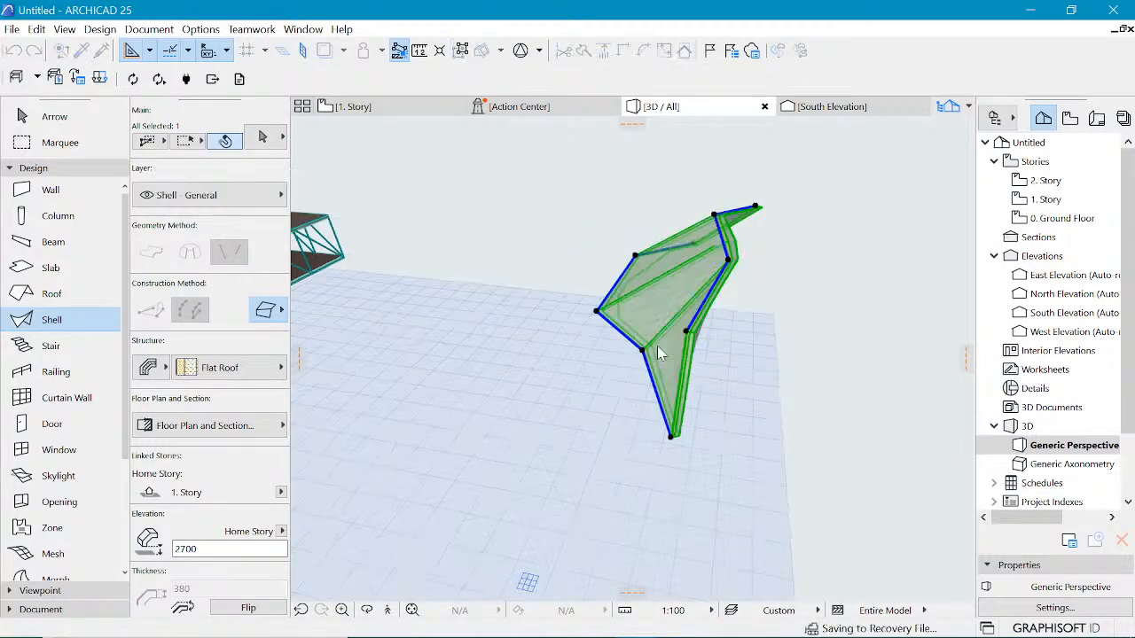
left_click(596, 310)
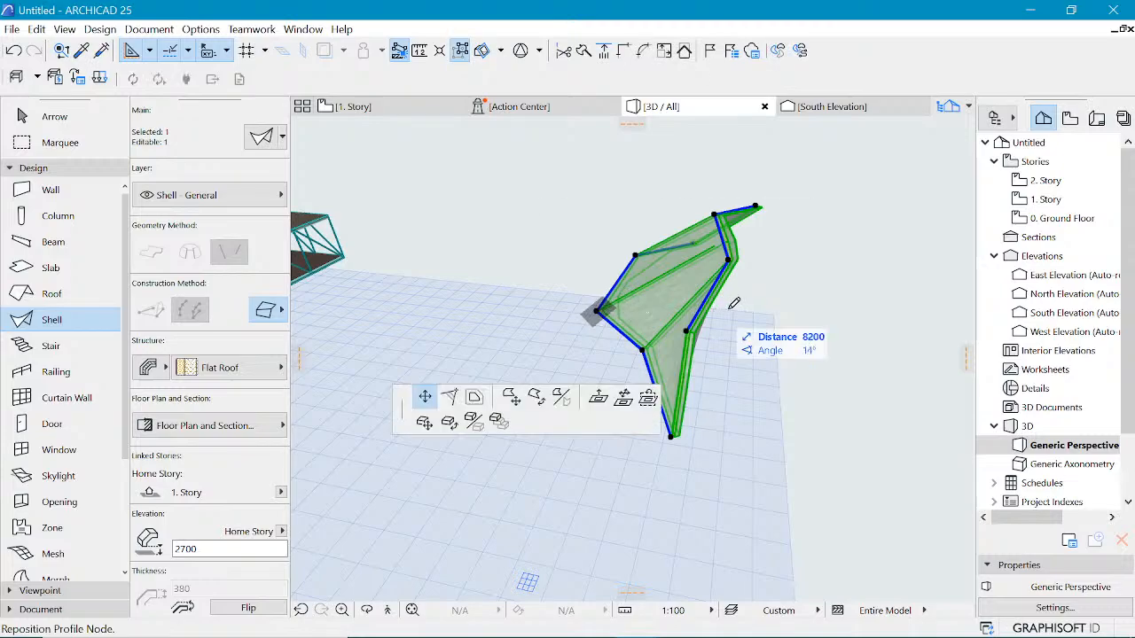
left_click(731, 308)
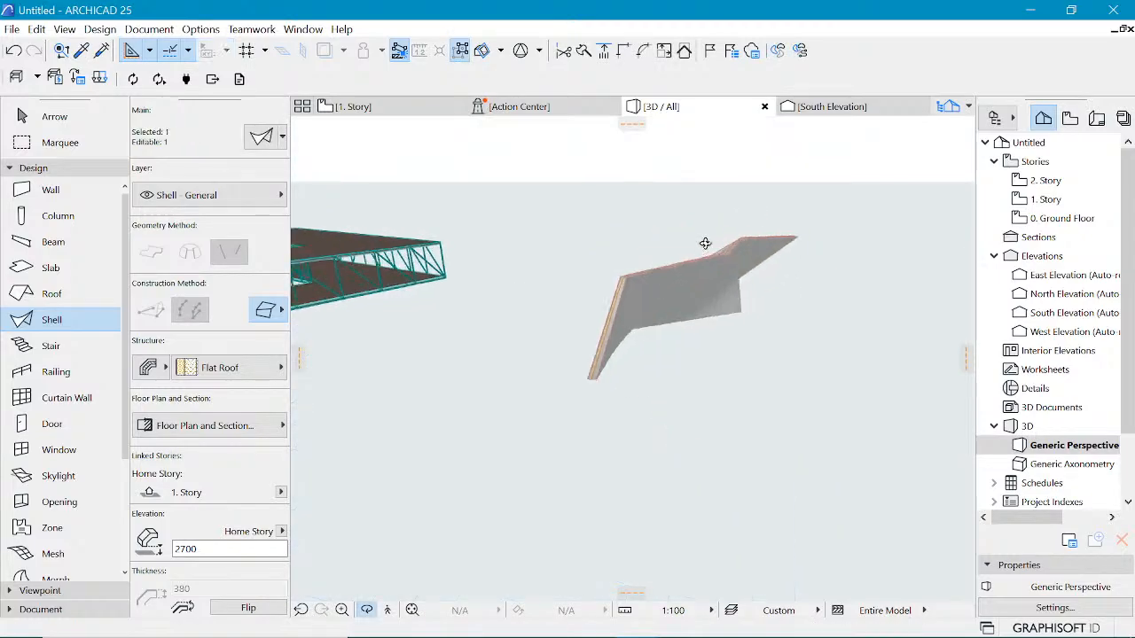
Step: Delete the ruled shell
middle_click_drag(810, 262, 436, 252, "shift")
middle_click_drag(708, 277, 598, 284, "shift")
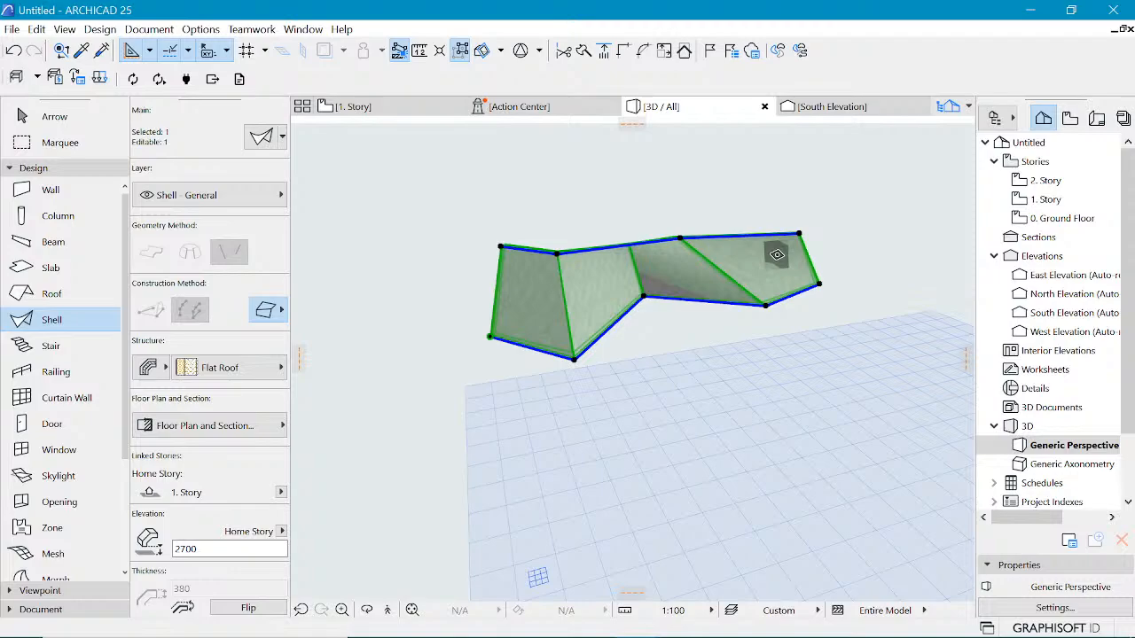
key("Delete")
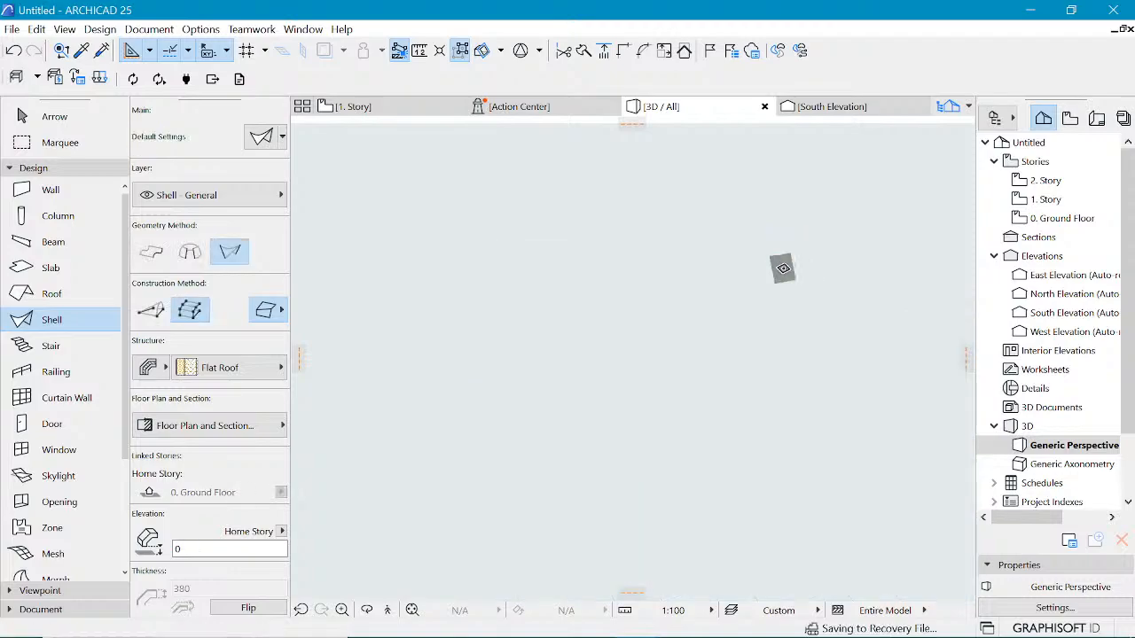
Step: Switch to the Ground Floor story plan and examine the profile lines drawn there
left_click(373, 110)
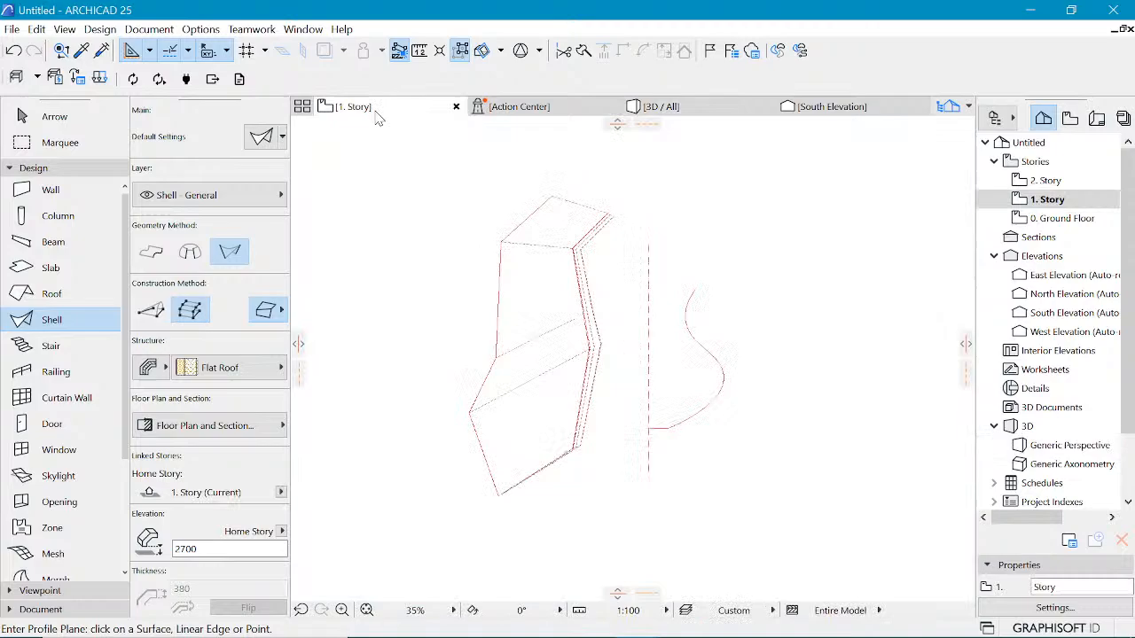
left_click(495, 211)
scroll(576, 284, "down", 7)
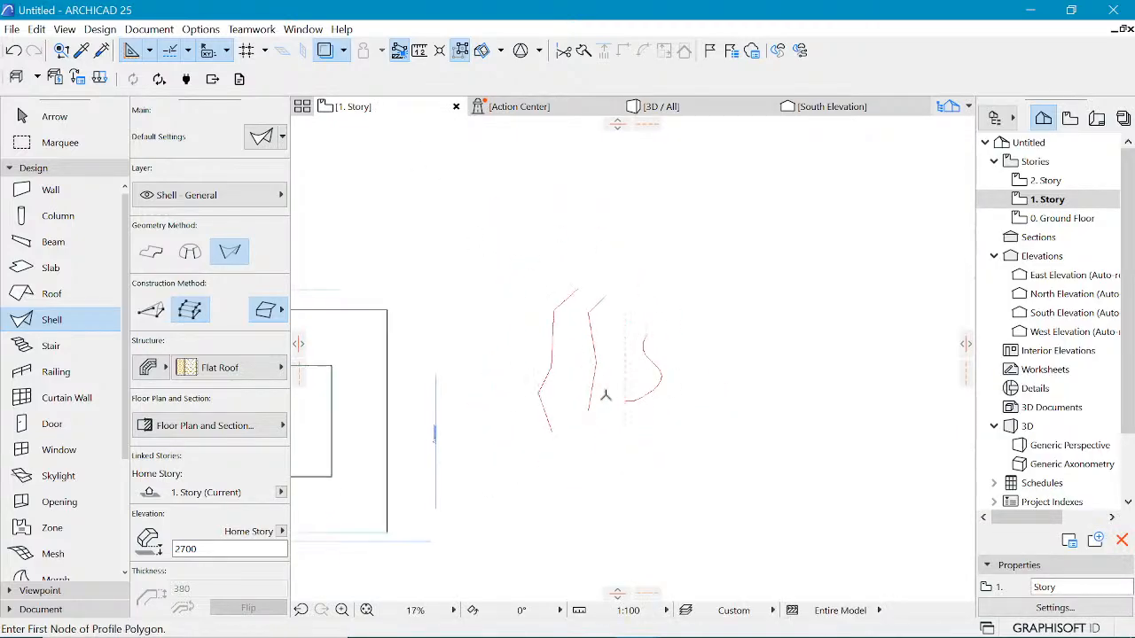
left_click(1064, 218)
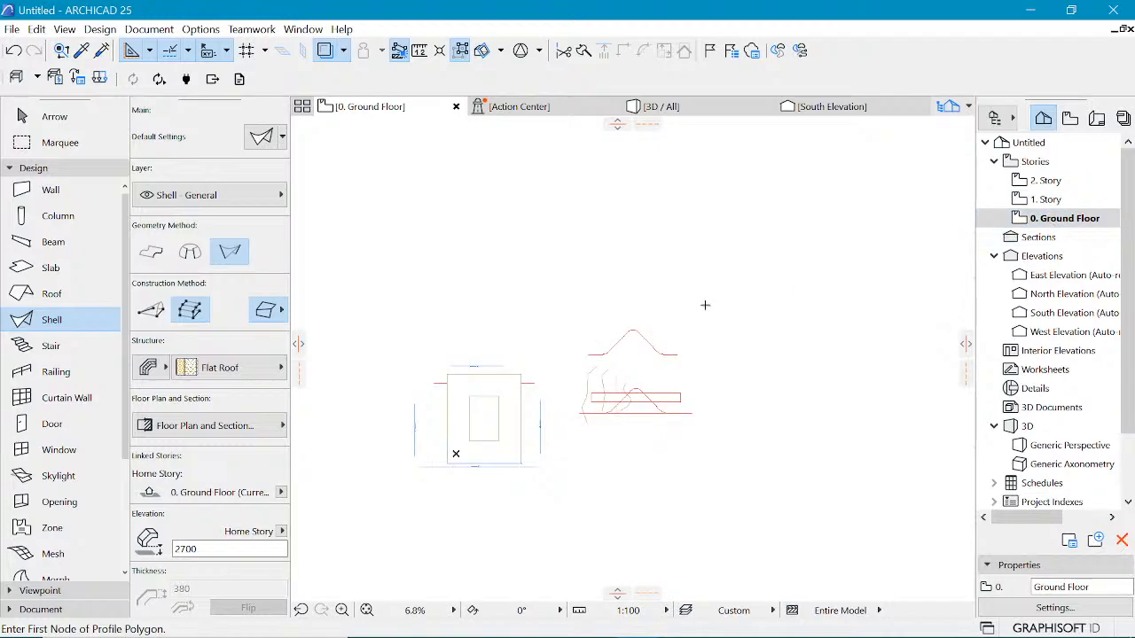
scroll(727, 310, "up", 5)
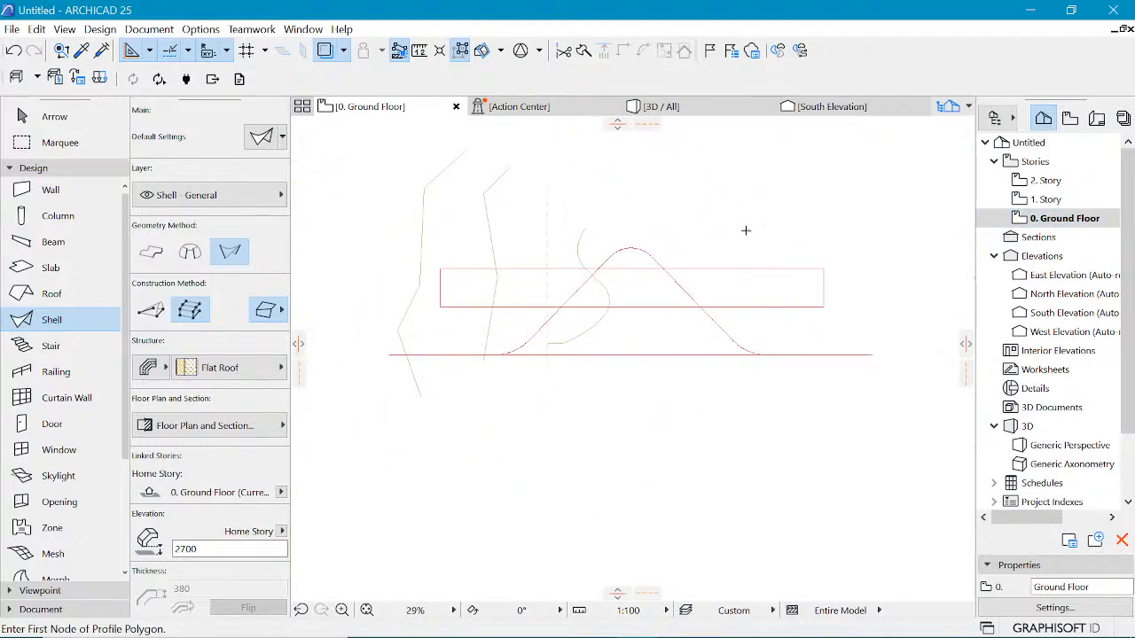
scroll(645, 283, "up", 2)
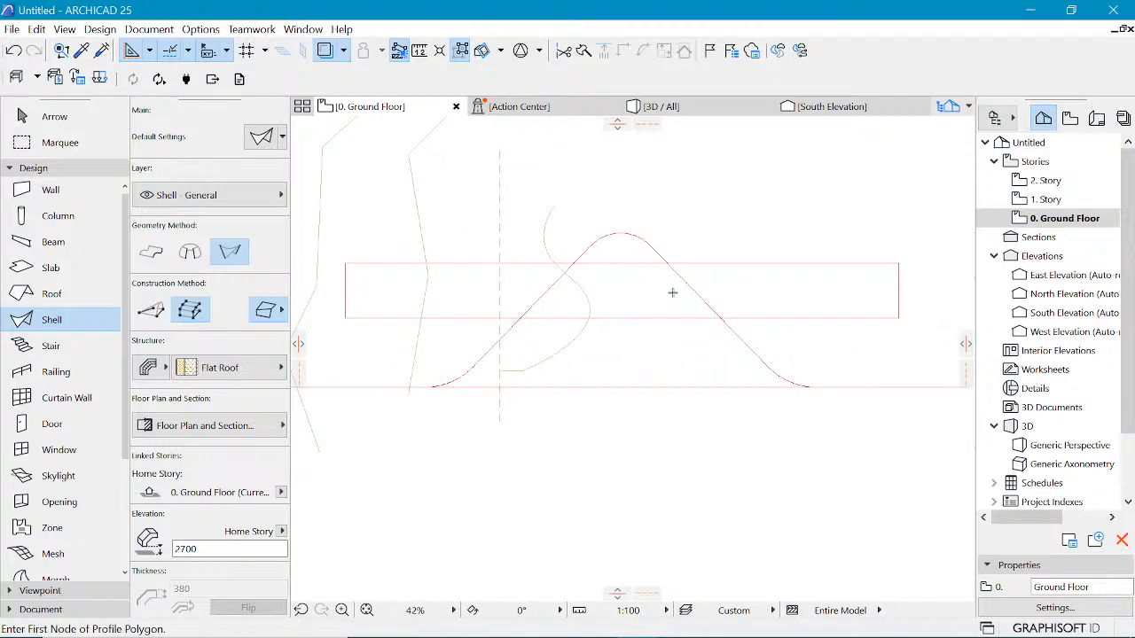
scroll(553, 393, "down", 3)
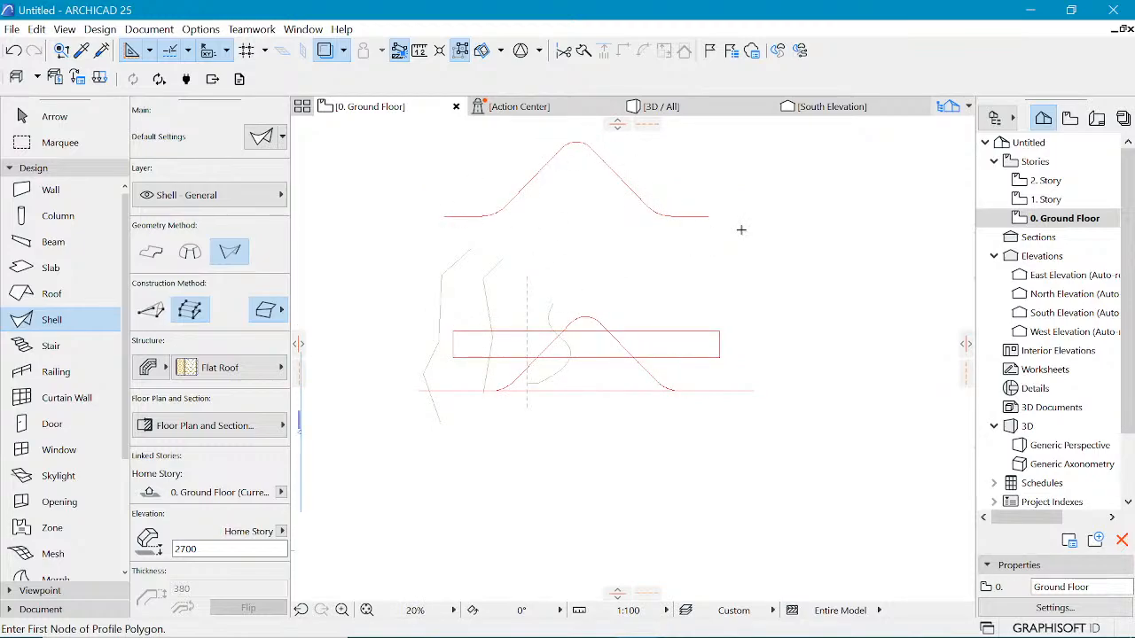
scroll(741, 230, "up", 1)
scroll(656, 271, "down", 2)
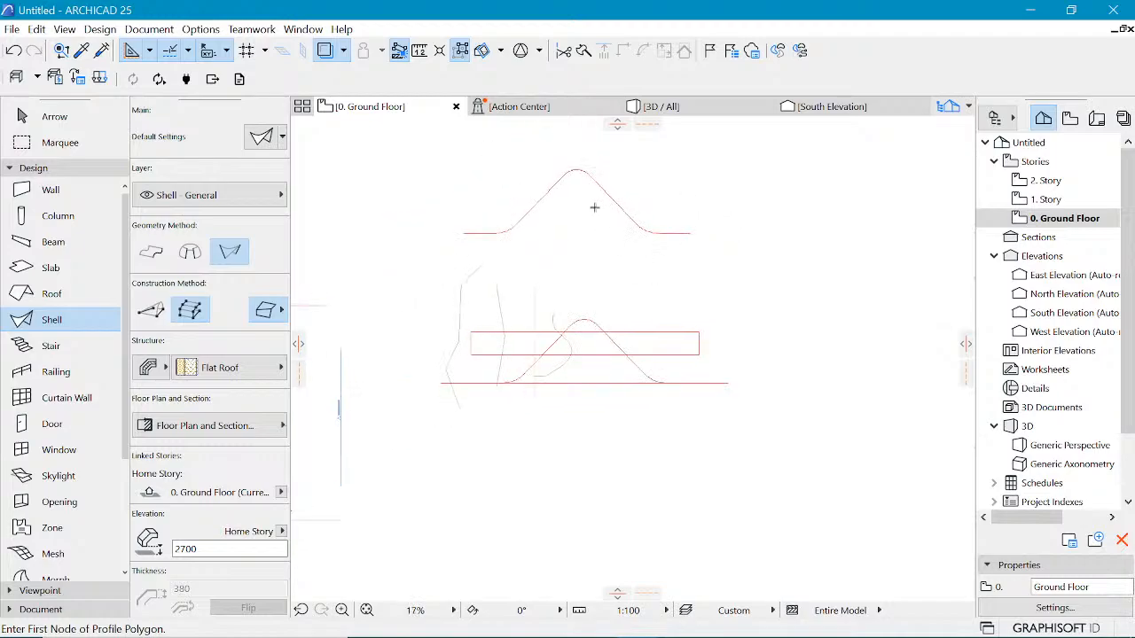
Step: Open the reference image of the building with the curved shell roof and return to the floor plan
scroll(595, 207, "up", 1)
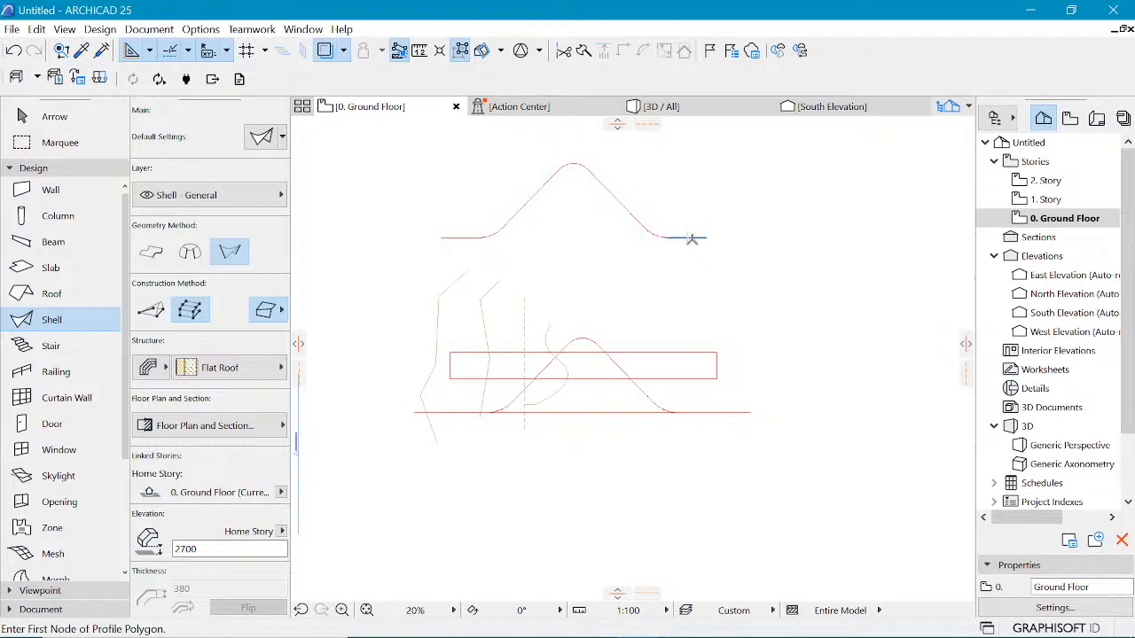
left_click(681, 621)
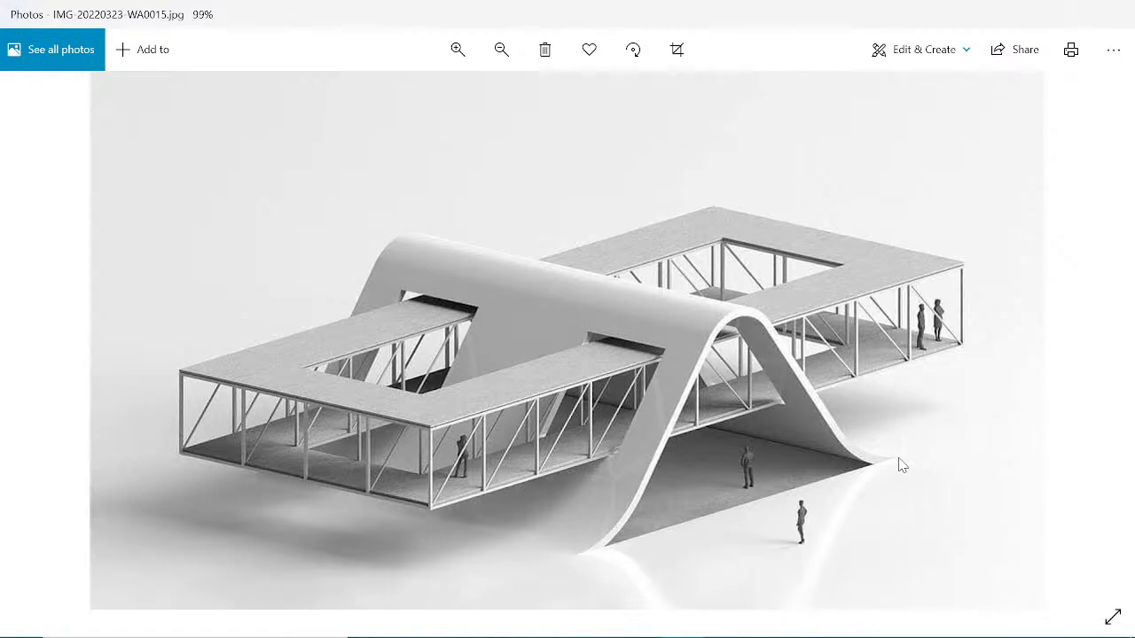
left_click(1034, 18)
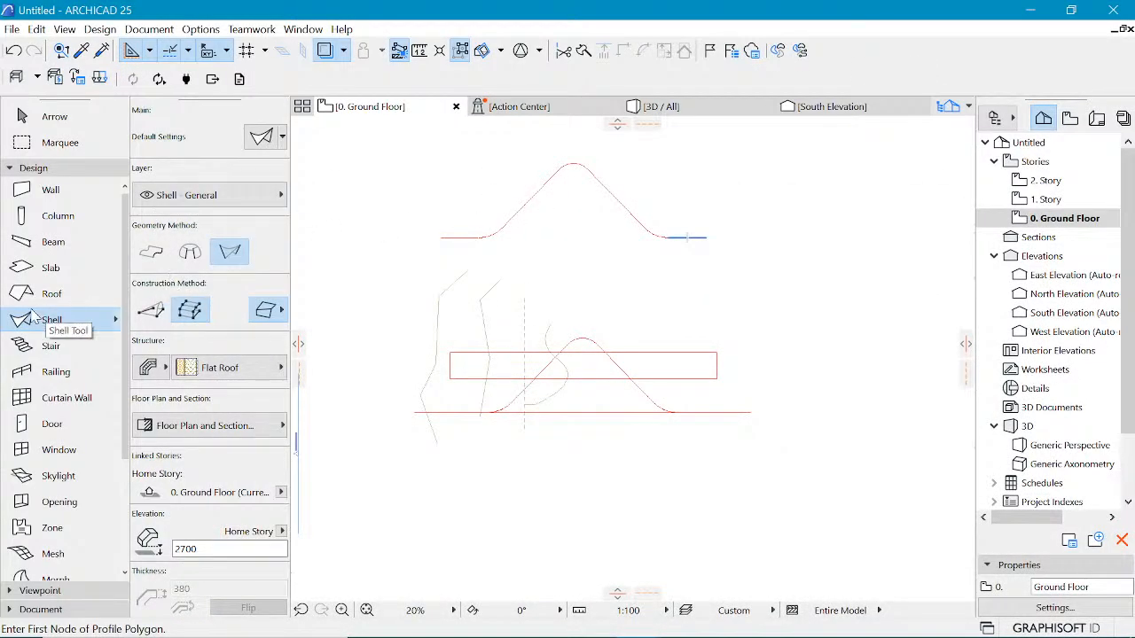
Step: Switch the Shell tool to the Extruded geometry method and inspect the profile's sloped segments near the peak
left_click(153, 253)
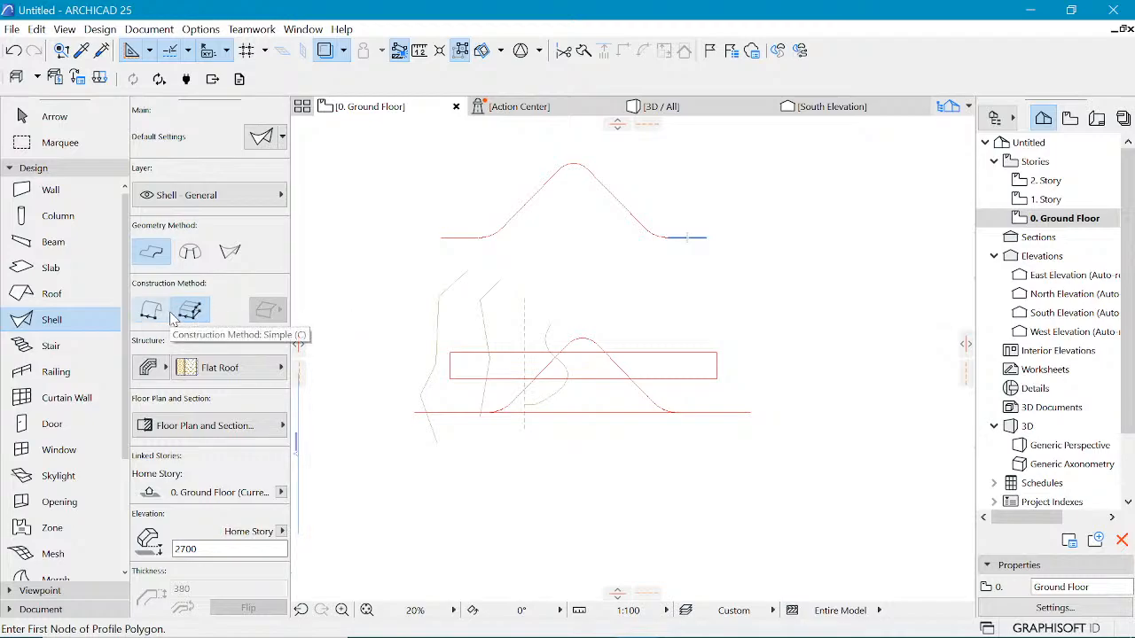
scroll(573, 186, "up", 2)
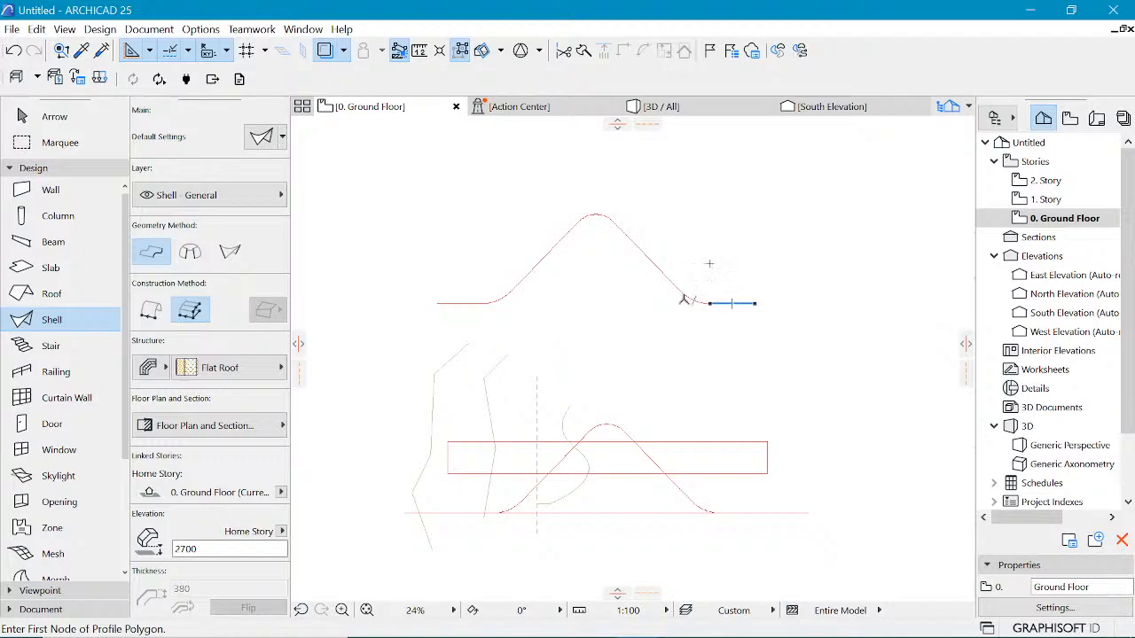
left_click(543, 259, "shift")
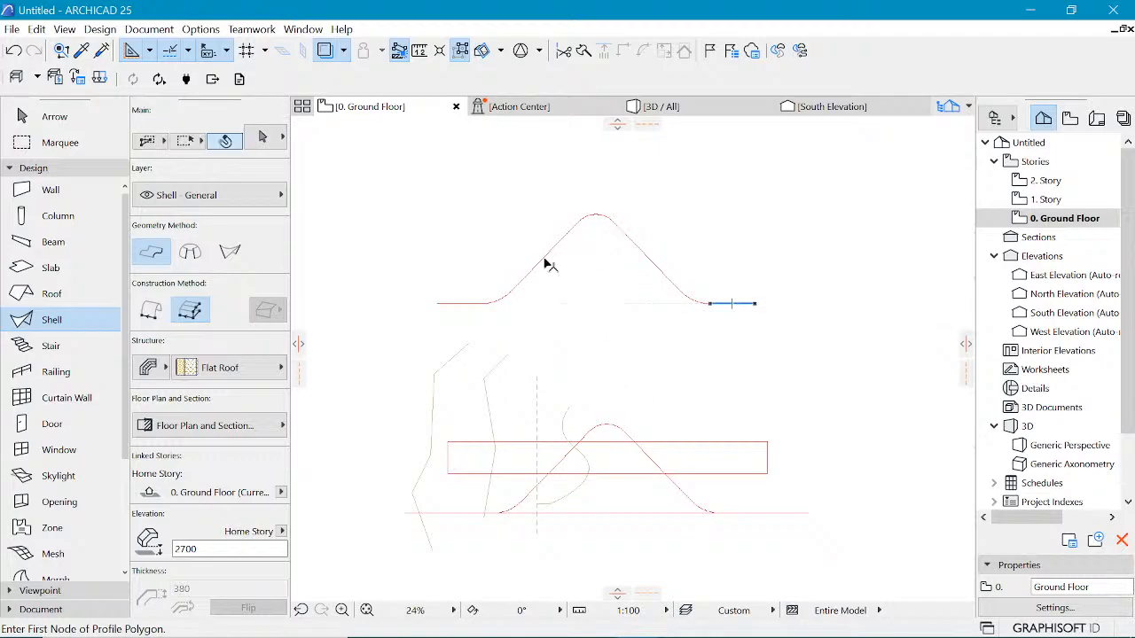
left_click(619, 223, "shift")
scroll(599, 204, "up", 2)
scroll(599, 204, "up", 1)
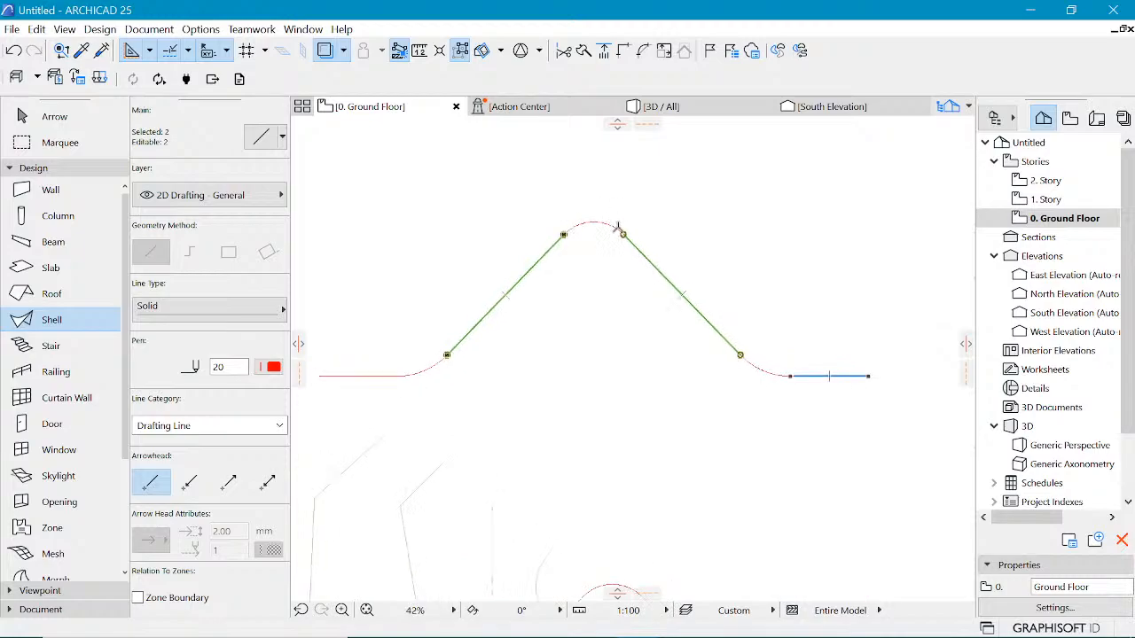
scroll(355, 350, "up", 3)
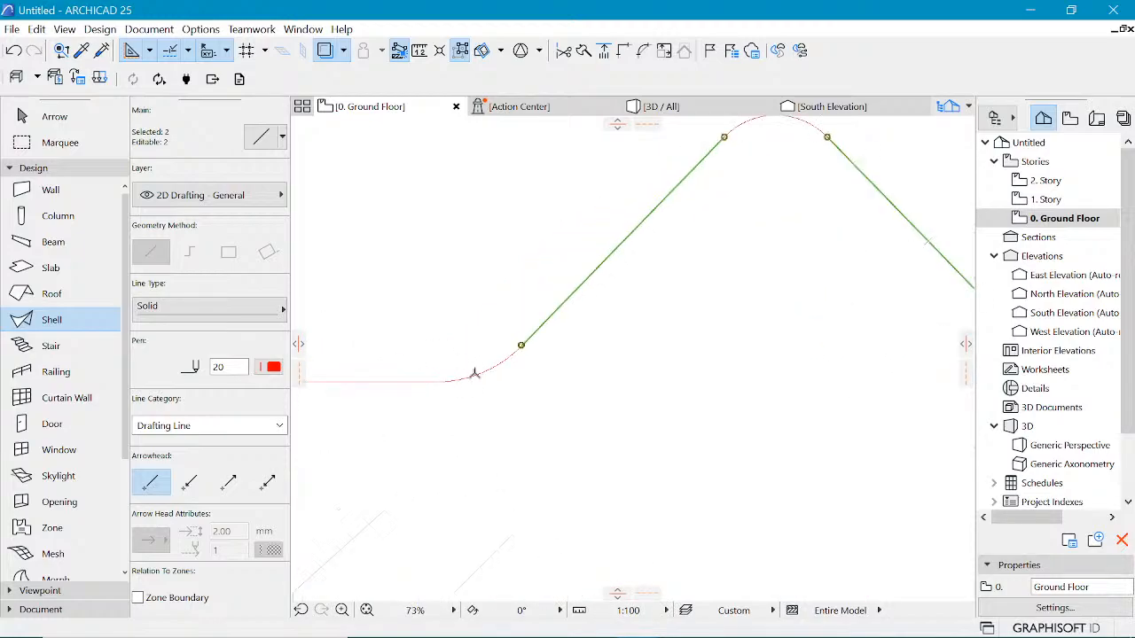
key("Escape")
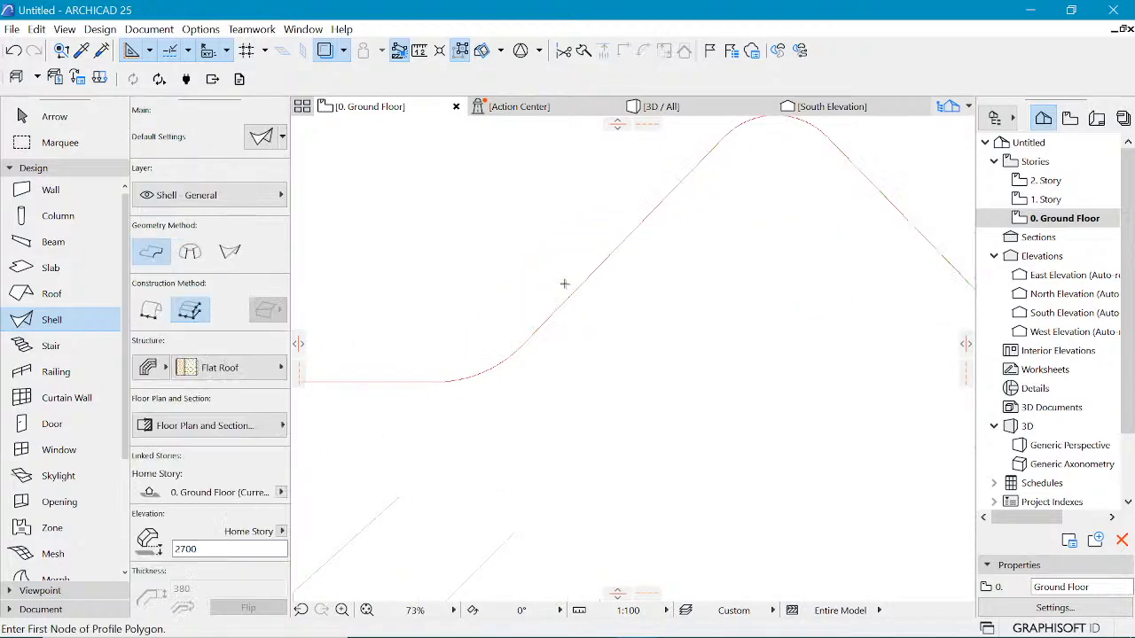
Step: Try intersecting the lower sloped line with the horizontal line and filleting their corner at 600 radius, then undo both edits
left_click(569, 297, "shift")
left_click(432, 382, "shift")
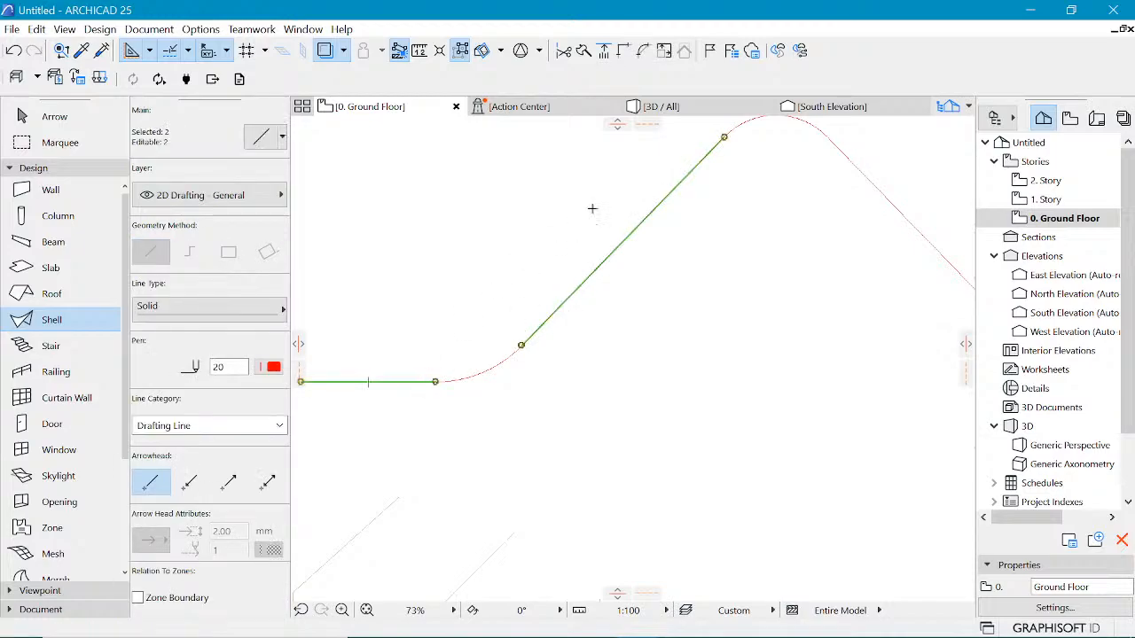
left_click(625, 51)
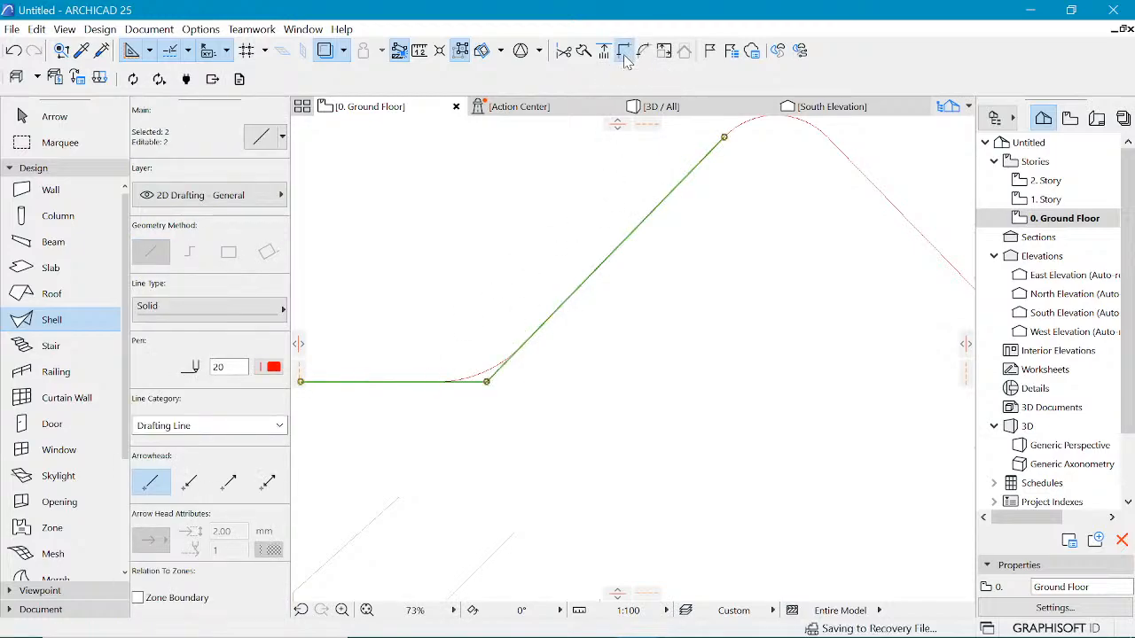
left_click(487, 381)
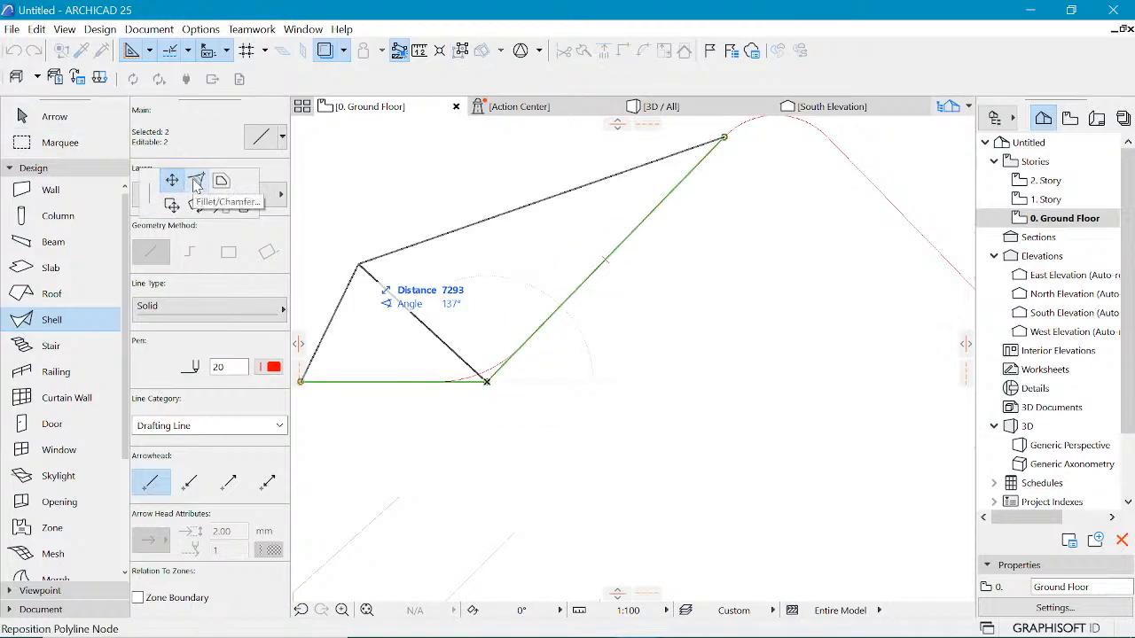
left_click_drag(144, 180, 344, 162)
left_click(398, 165)
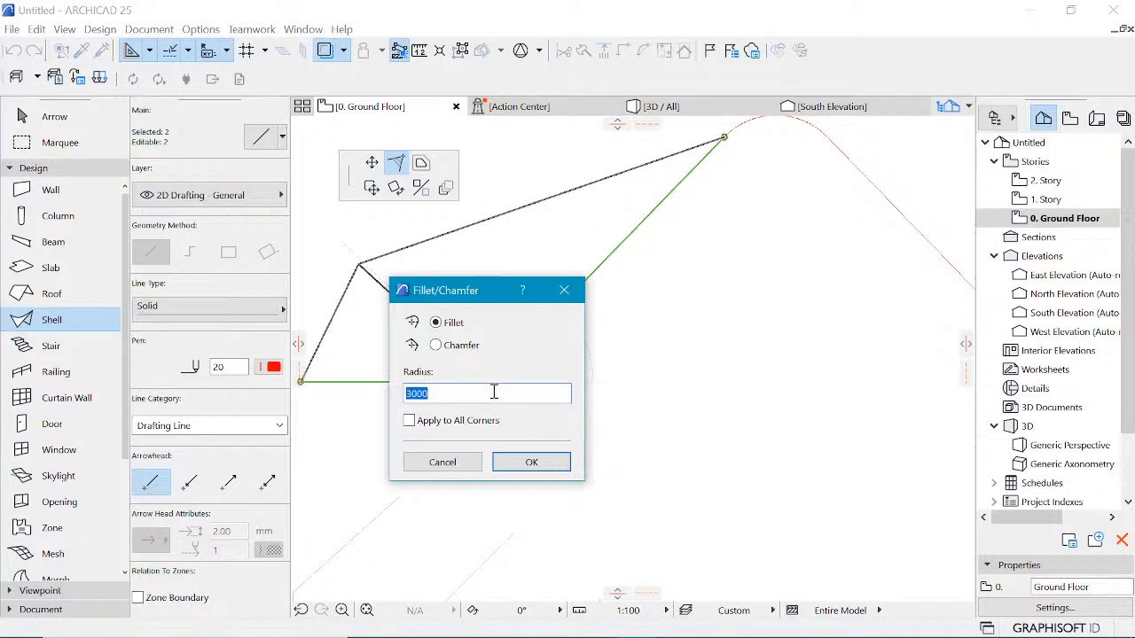
type("600")
key("Return")
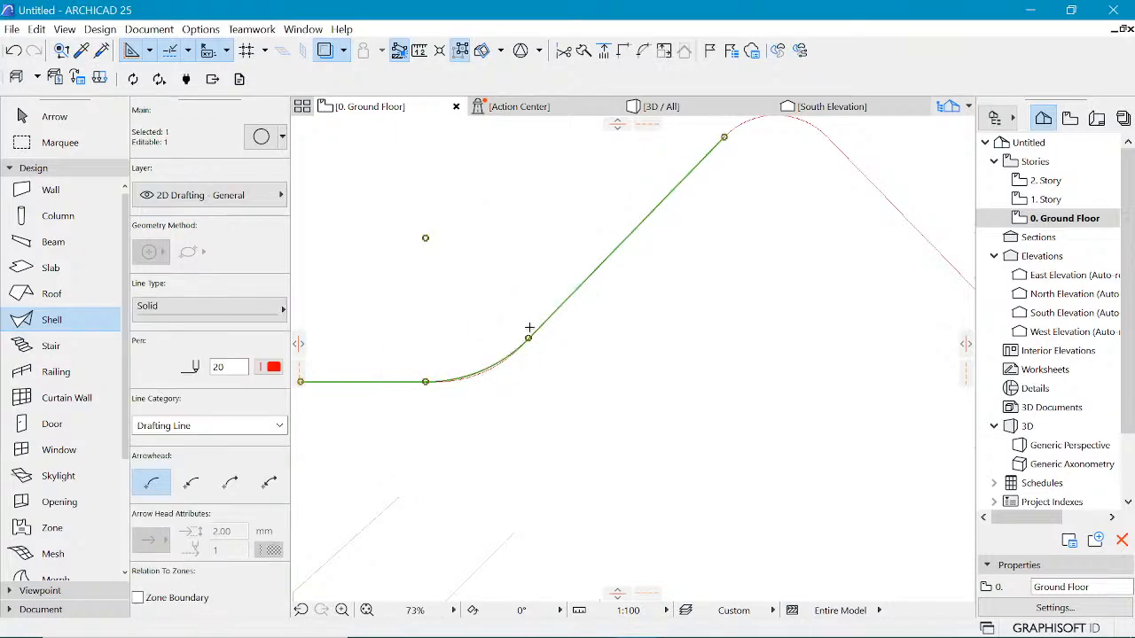
scroll(393, 377, "up", 5)
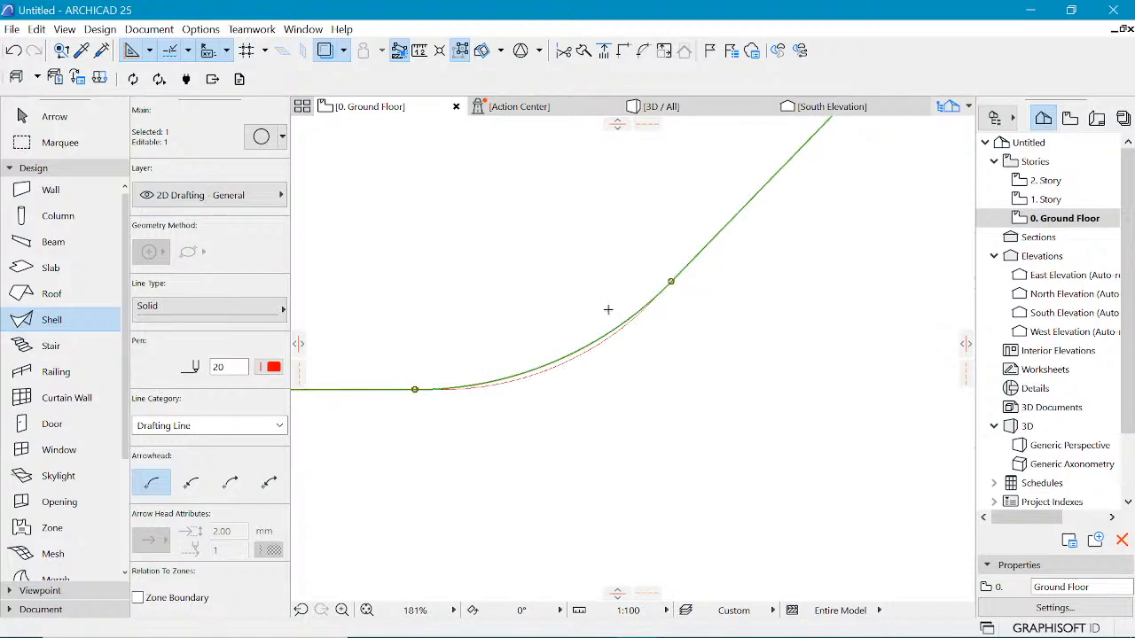
key("ctrl+z")
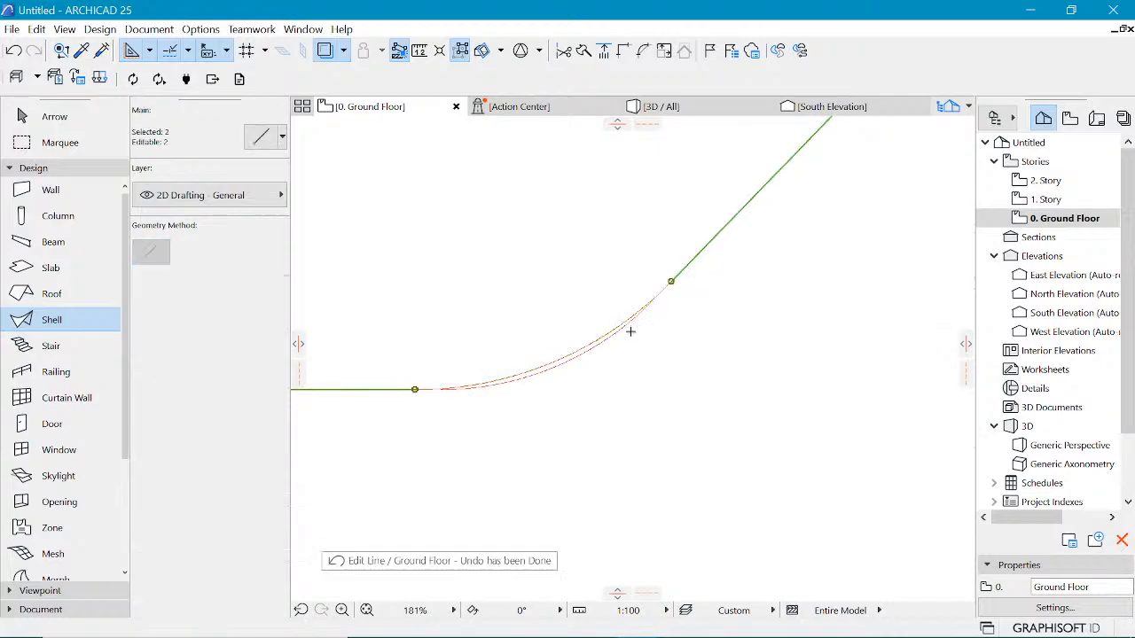
key("ctrl+z")
key("Escape")
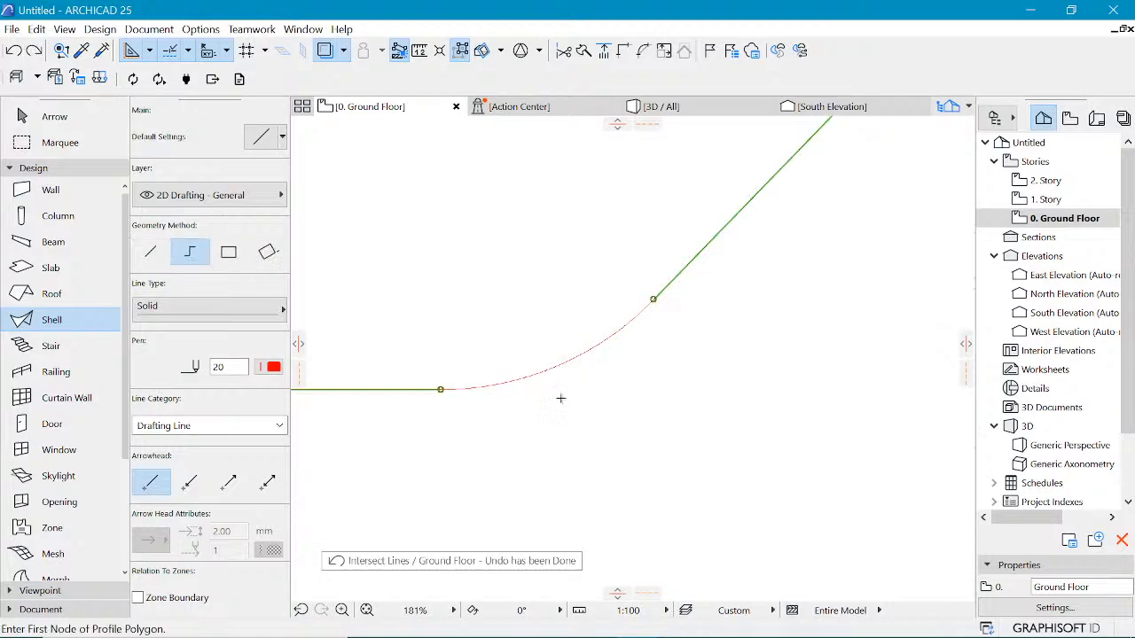
Step: Pick the curved profile line on the Ground Floor plan to extrude a shell from it
scroll(443, 358, "down", 10)
scroll(474, 312, "up", 2)
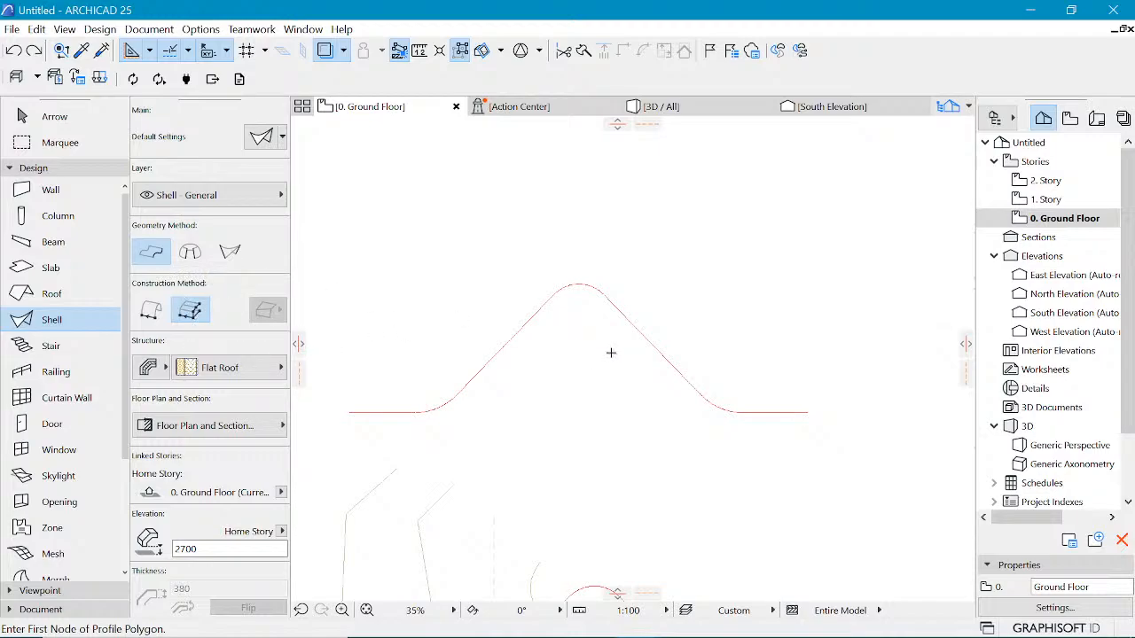
left_click(563, 295)
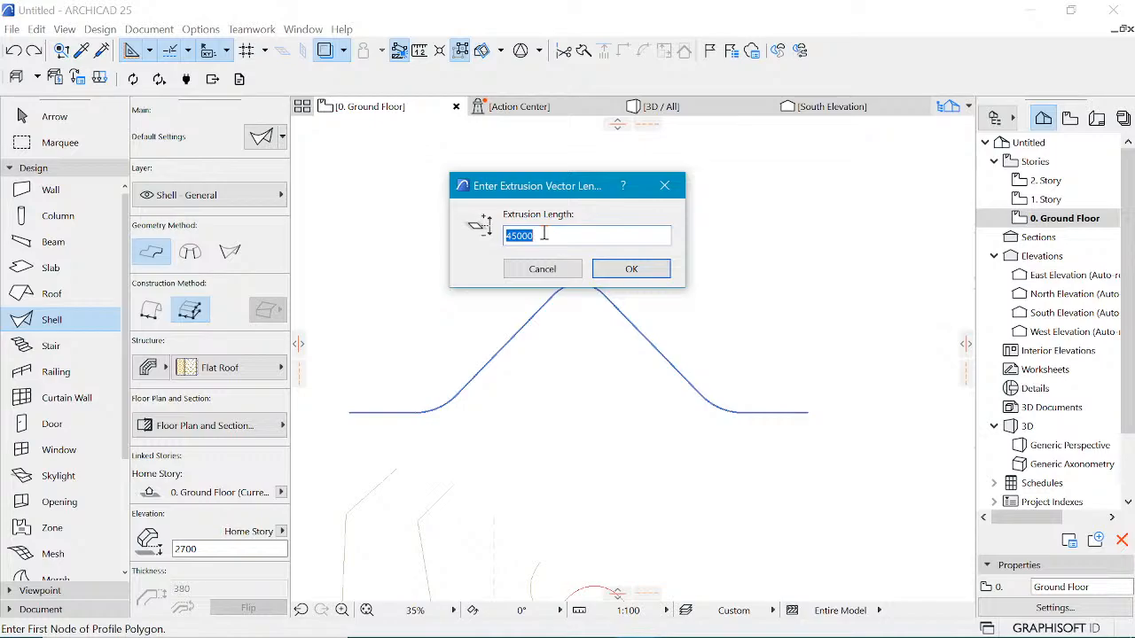
Step: Confirm the shell's extrusion length of 45000 to finish the extruded shell
left_click(626, 267)
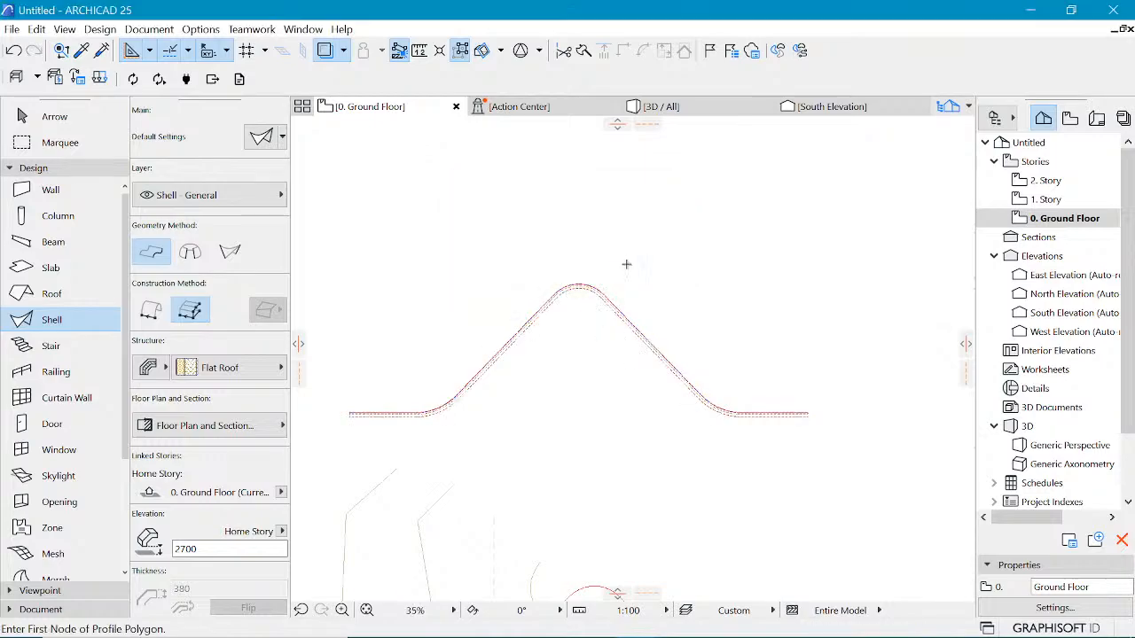
scroll(679, 214, "down", 5)
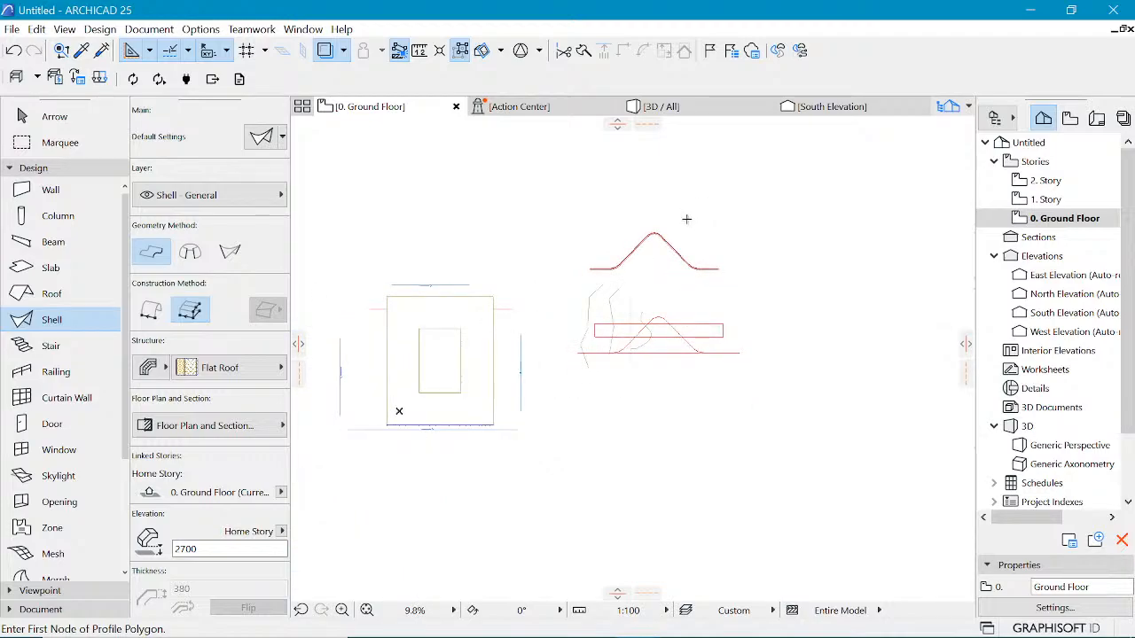
scroll(697, 216, "up", 1)
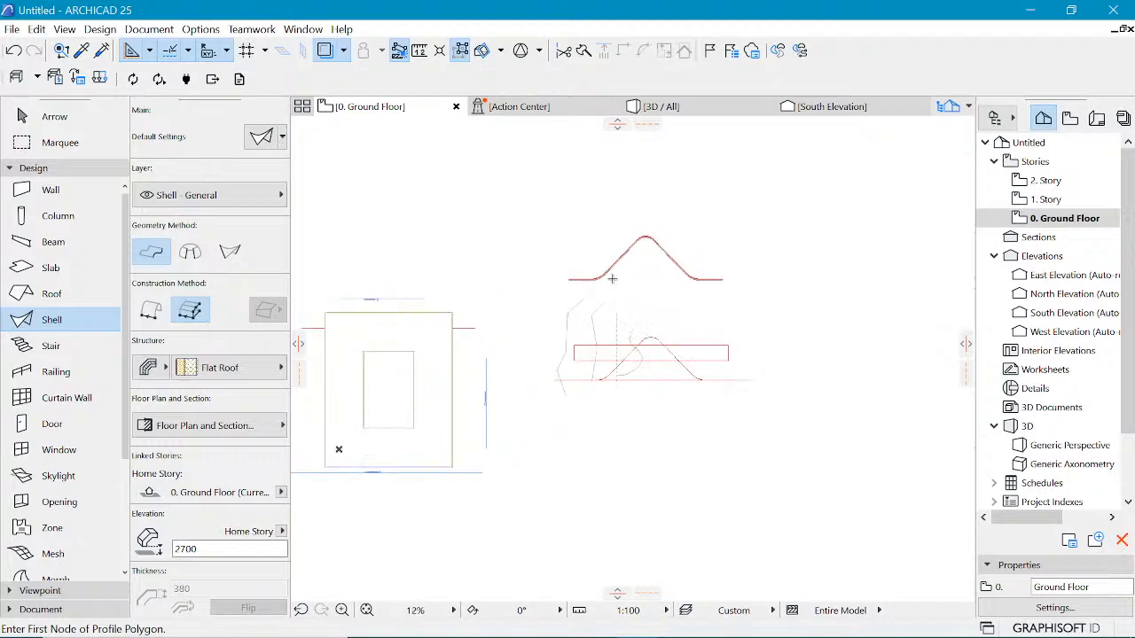
Step: Select the extruded shell and inspect it in the 3D view before returning to the ground floor plan
left_click(612, 278, "shift")
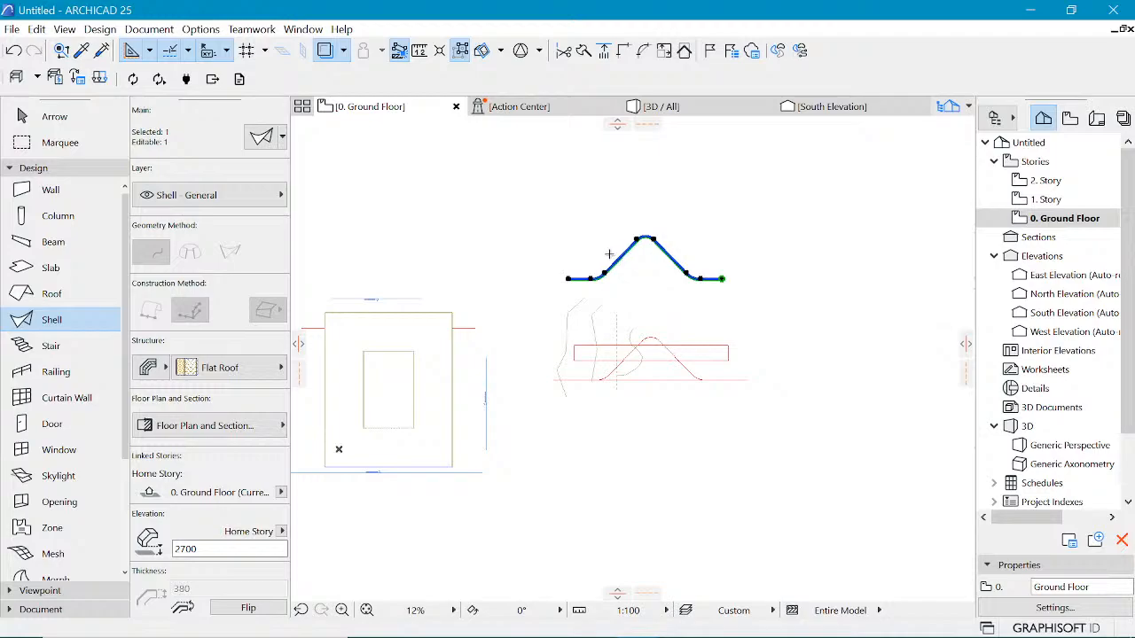
key("ctrl+s")
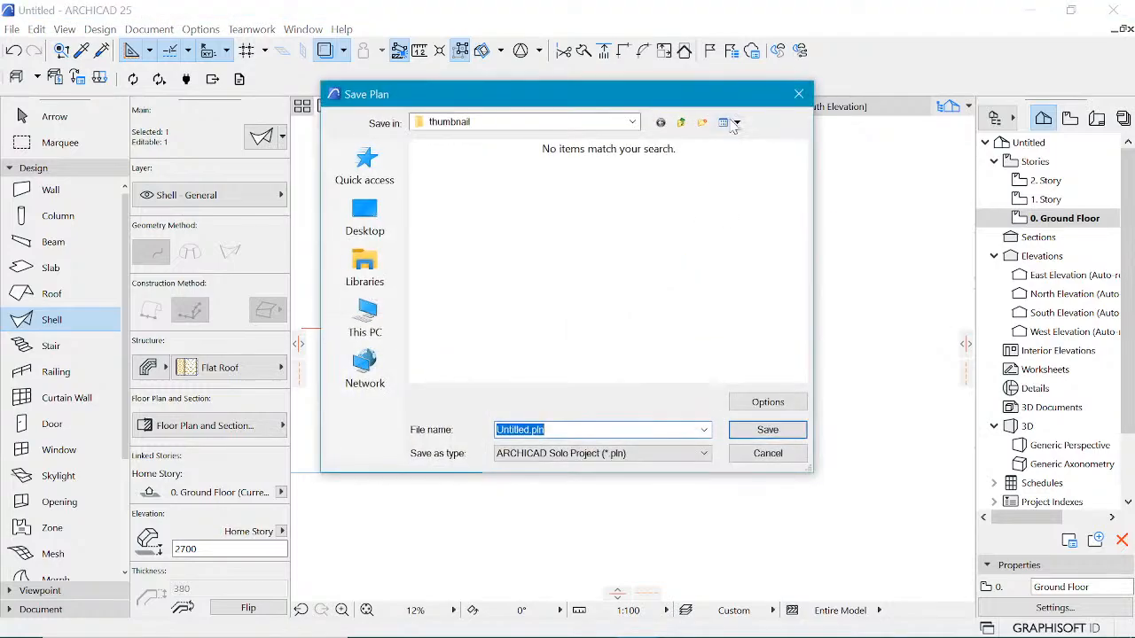
key("Escape")
left_click(703, 108)
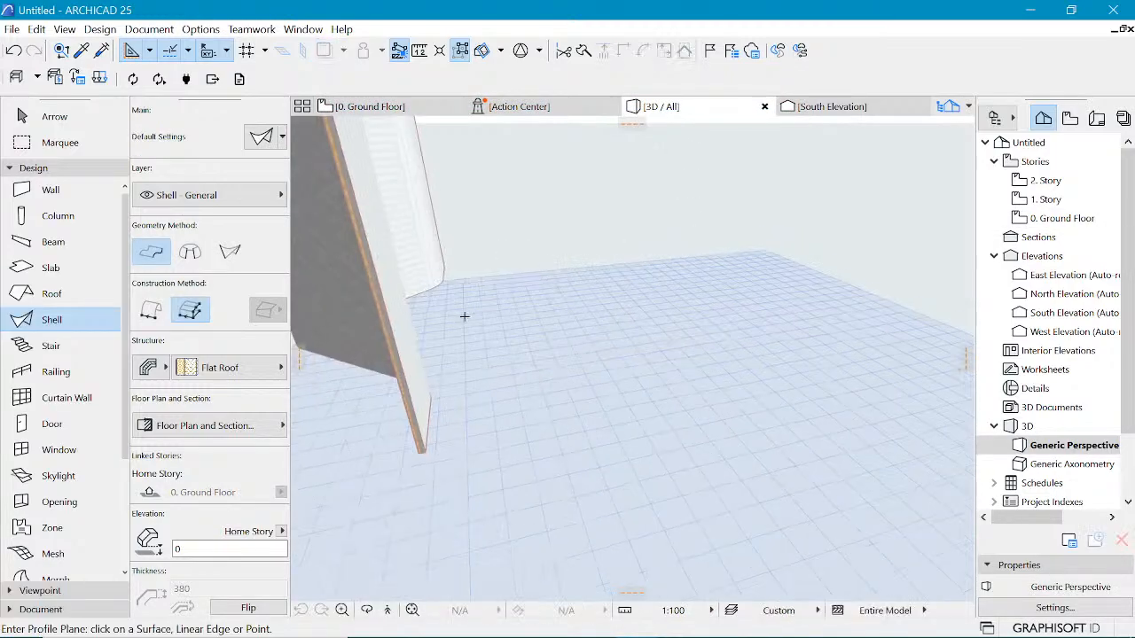
scroll(633, 456, "down", 6)
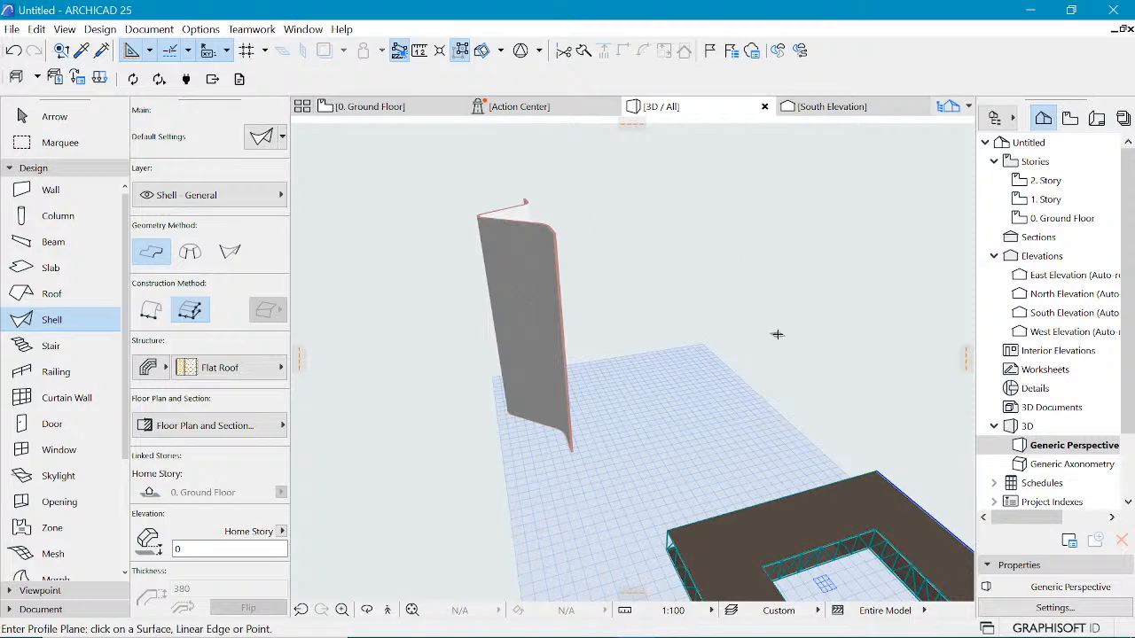
left_click(381, 108)
left_click(522, 265)
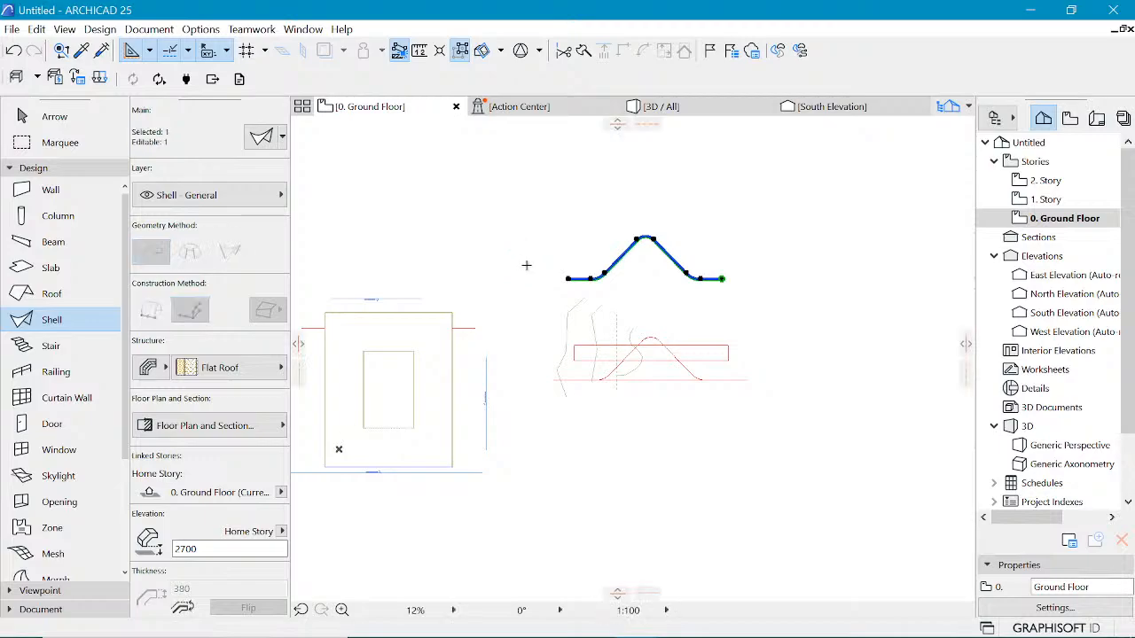
Step: Move the shell by dragging its left end node onto the building outline on the floor plan
left_click(568, 279)
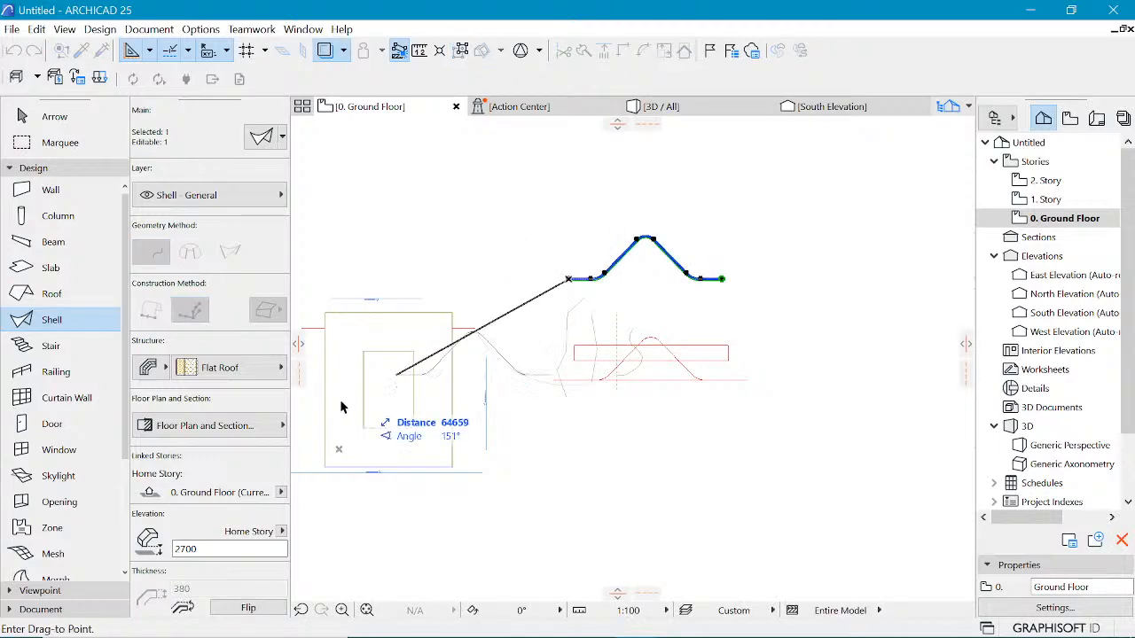
left_click(321, 402)
scroll(321, 401, "up", 3)
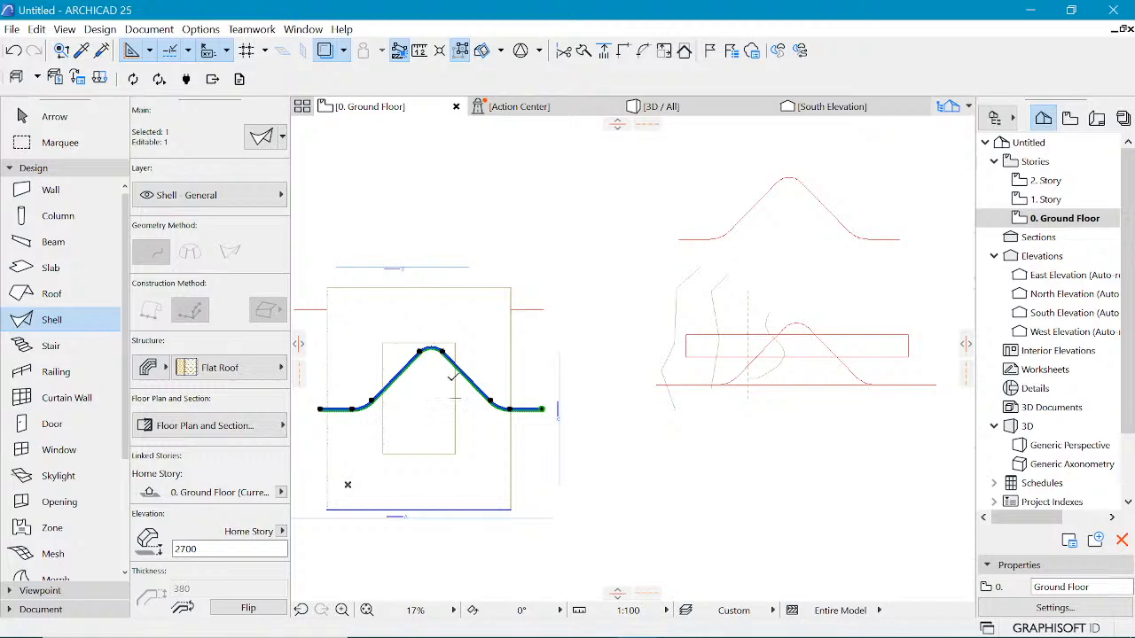
Step: Rotate the shell 90° about its midpoint so the wave runs vertically through the building
key("ctrl+e")
left_click(433, 401)
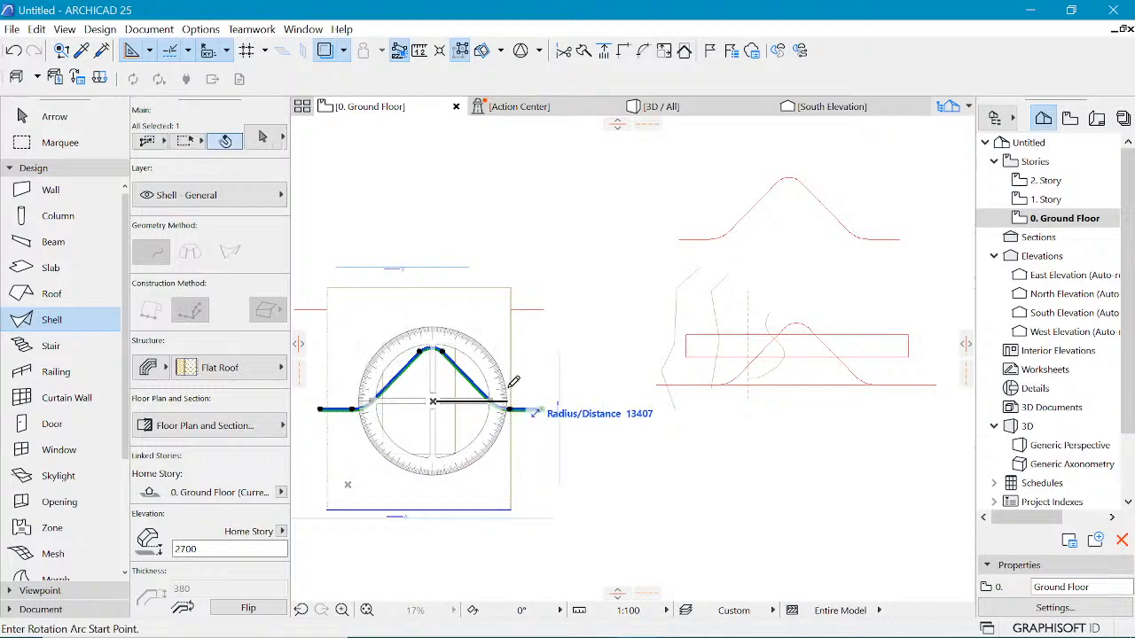
left_click(511, 401)
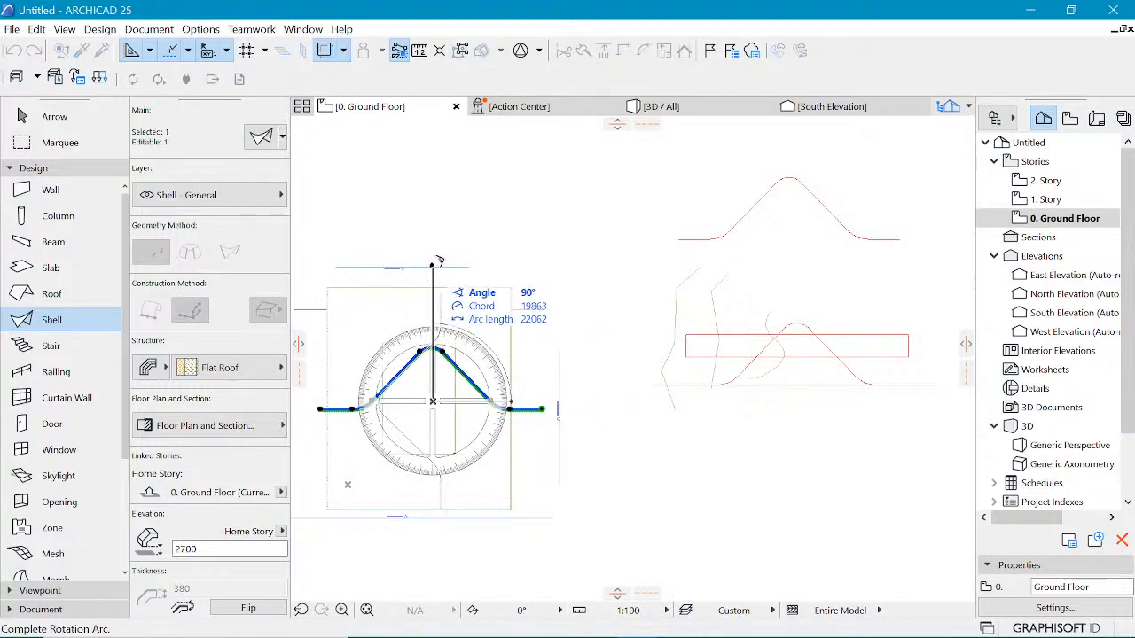
left_click(435, 268)
scroll(450, 340, "down", 2)
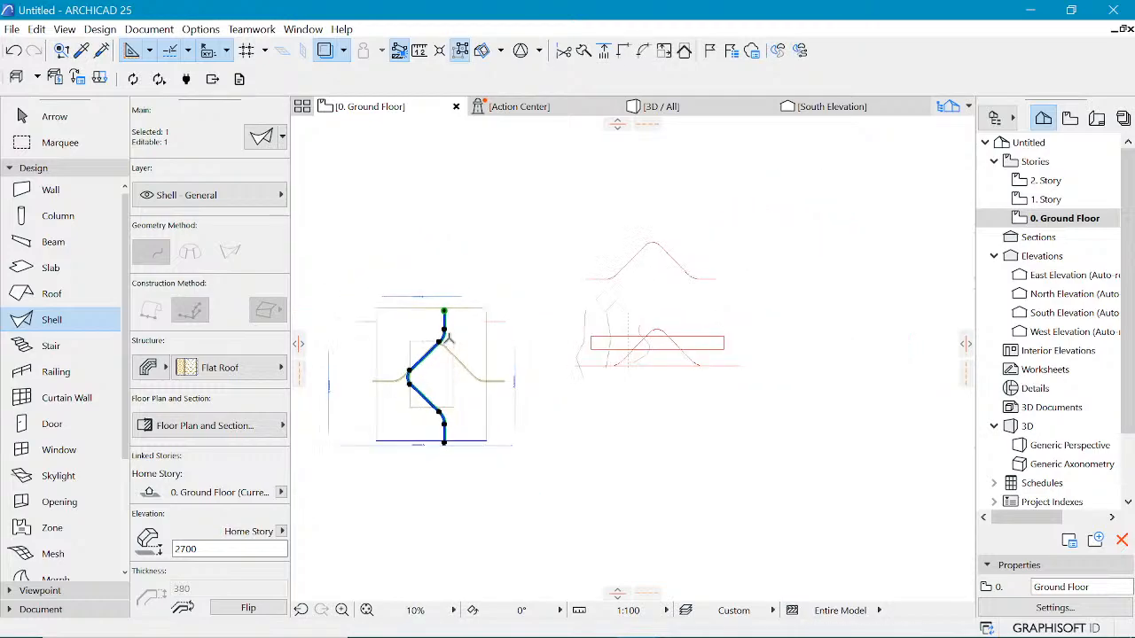
scroll(439, 450, "up", 1)
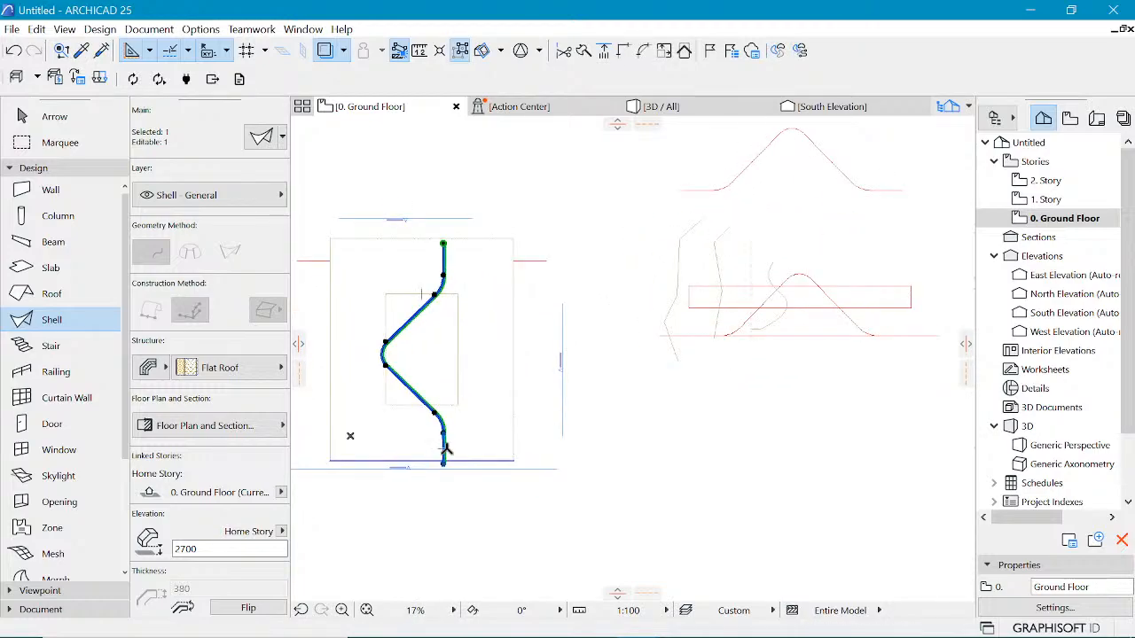
scroll(446, 216, "up", 1)
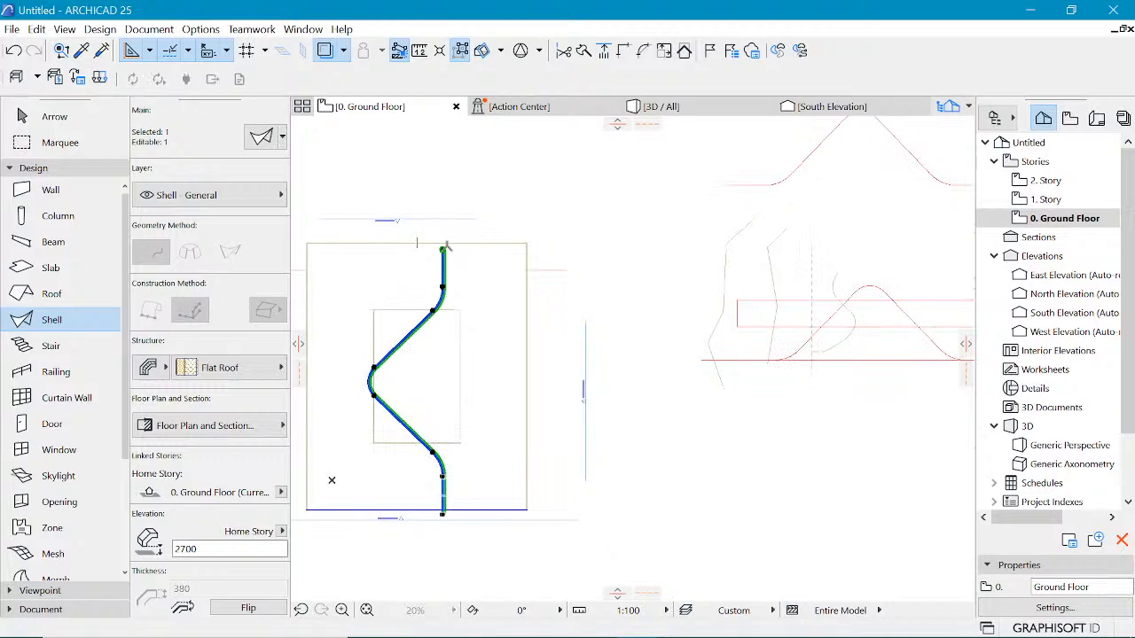
Step: Drag the shell a short distance up and to the left to adjust its position
key("ctrl+d")
left_click(444, 246)
left_click(438, 242)
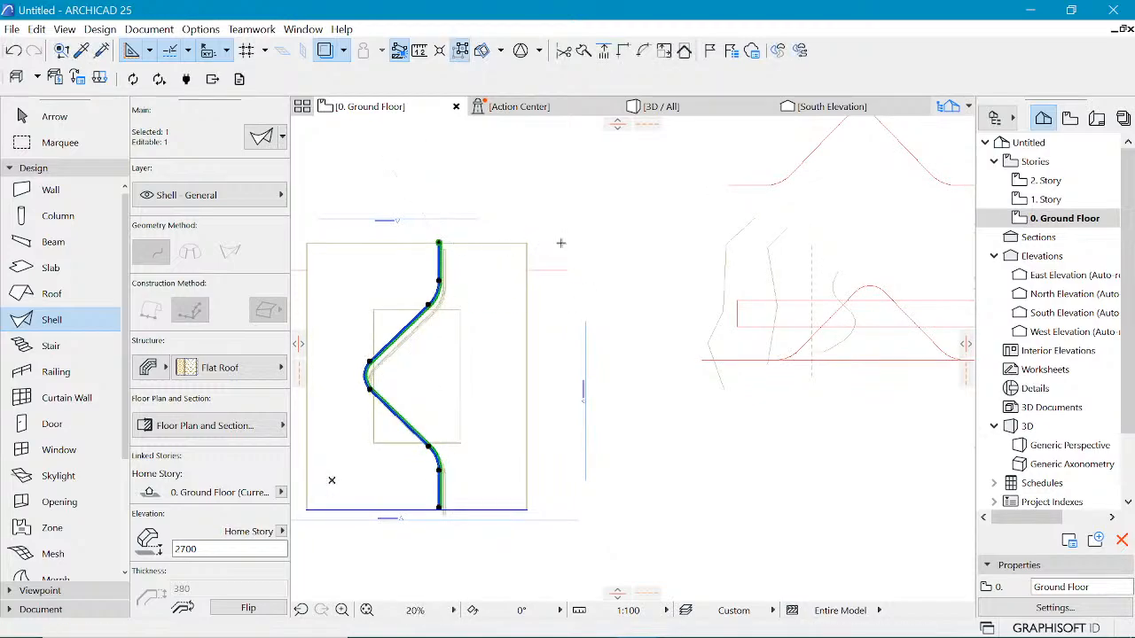
key("Escape")
scroll(633, 258, "down", 2)
scroll(633, 261, "up", 1)
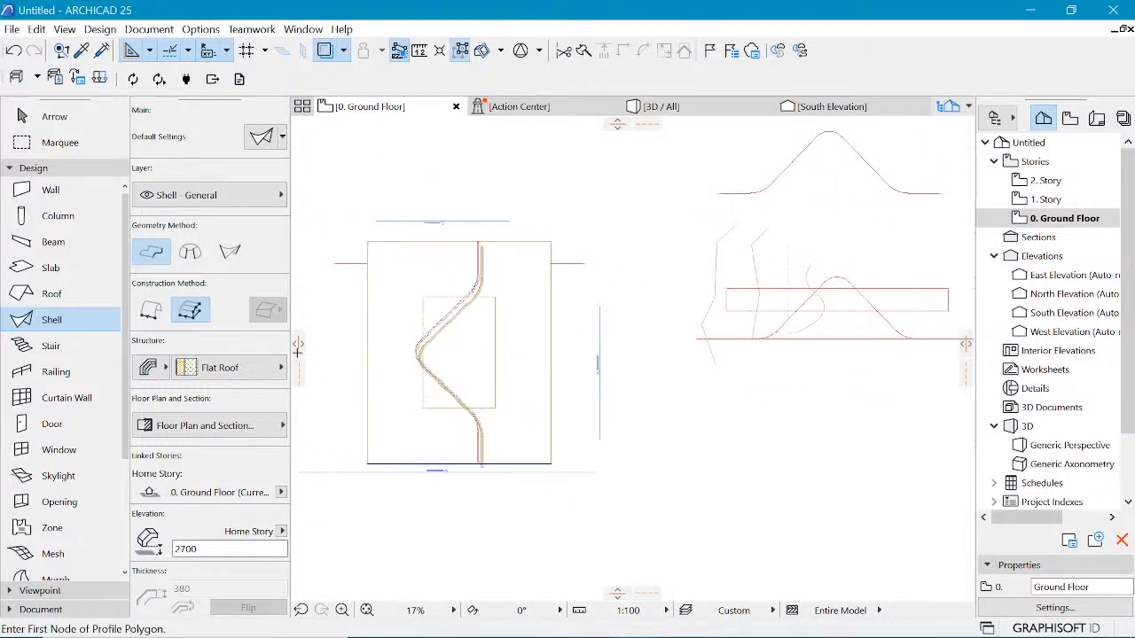
scroll(345, 362, "up", 2)
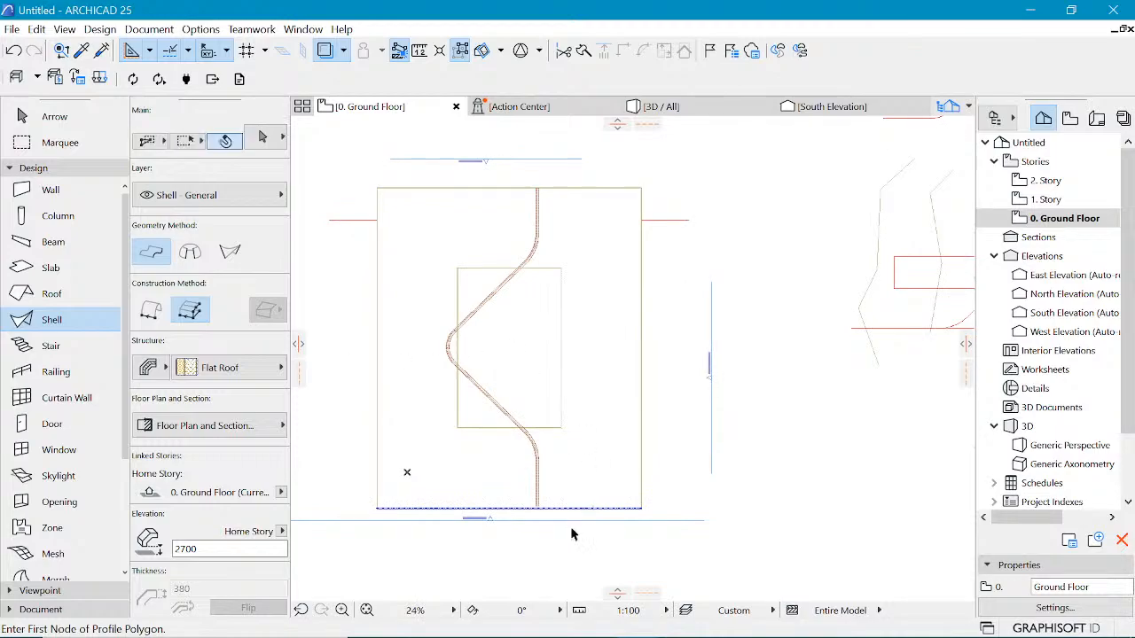
scroll(544, 437, "down", 2)
left_click(521, 486)
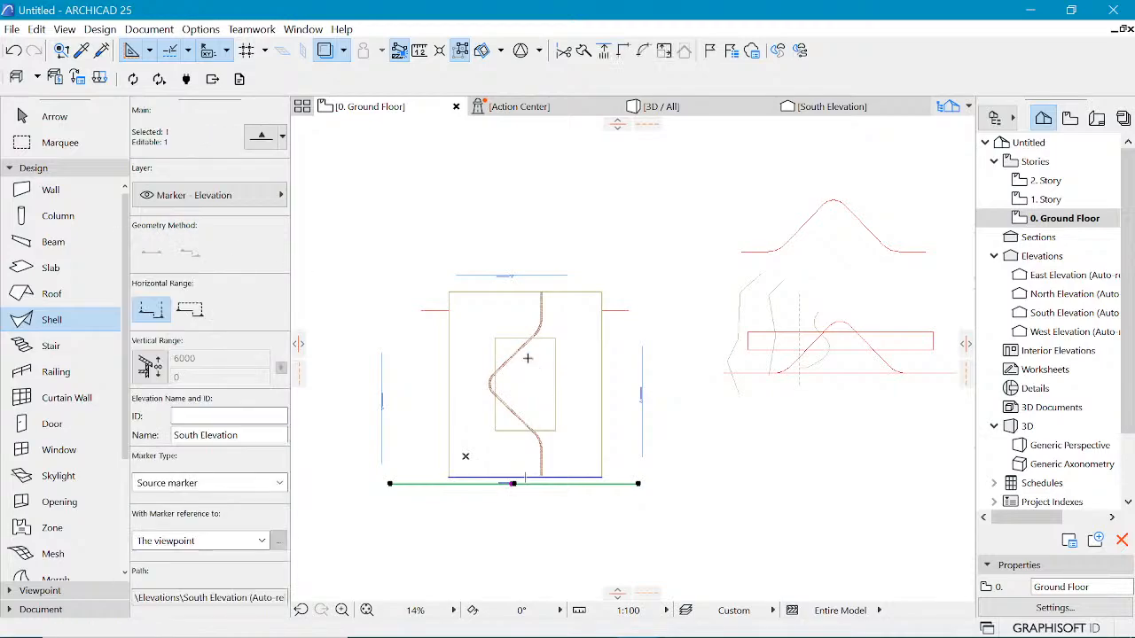
scroll(520, 405, "up", 1)
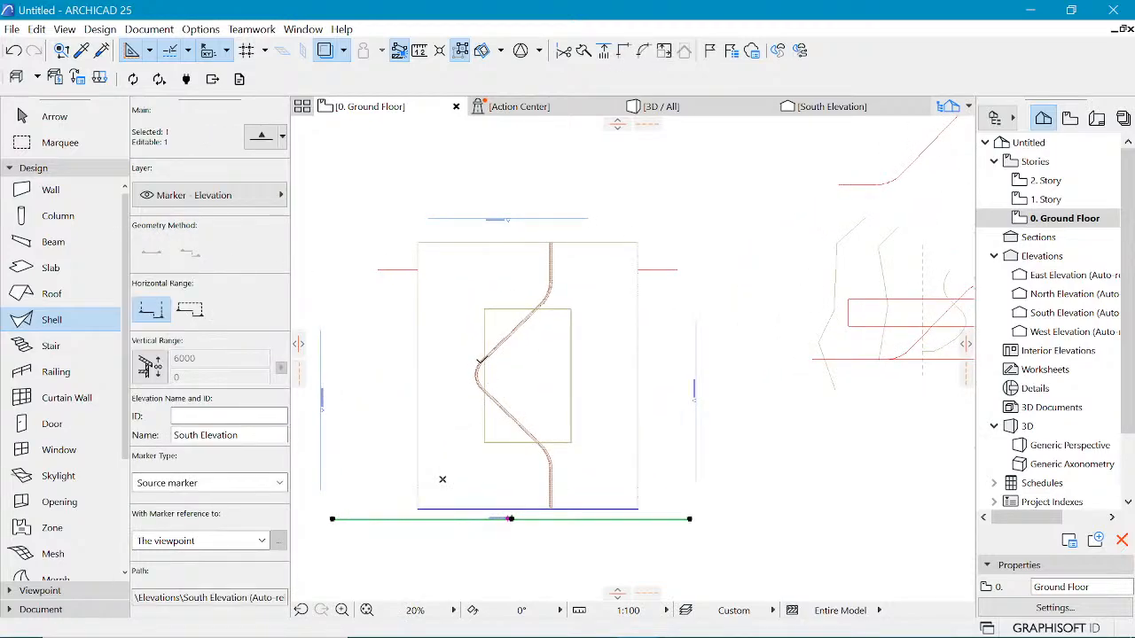
key("Escape")
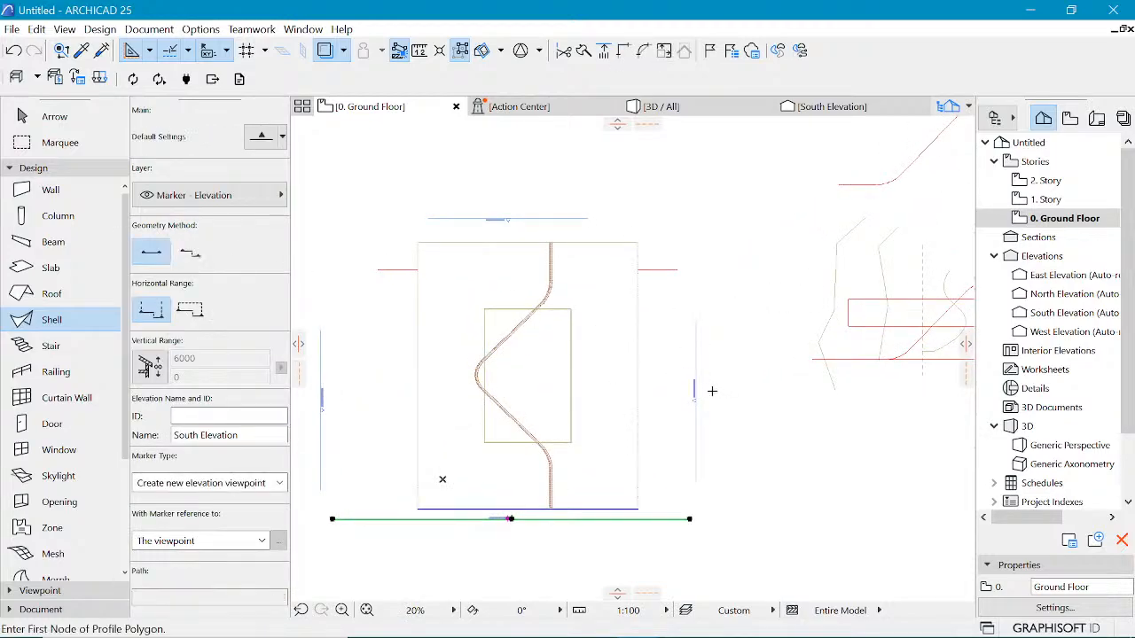
Step: Stretch the east elevation marker line so it extends past the shell's top and bottom ends
left_click(693, 325)
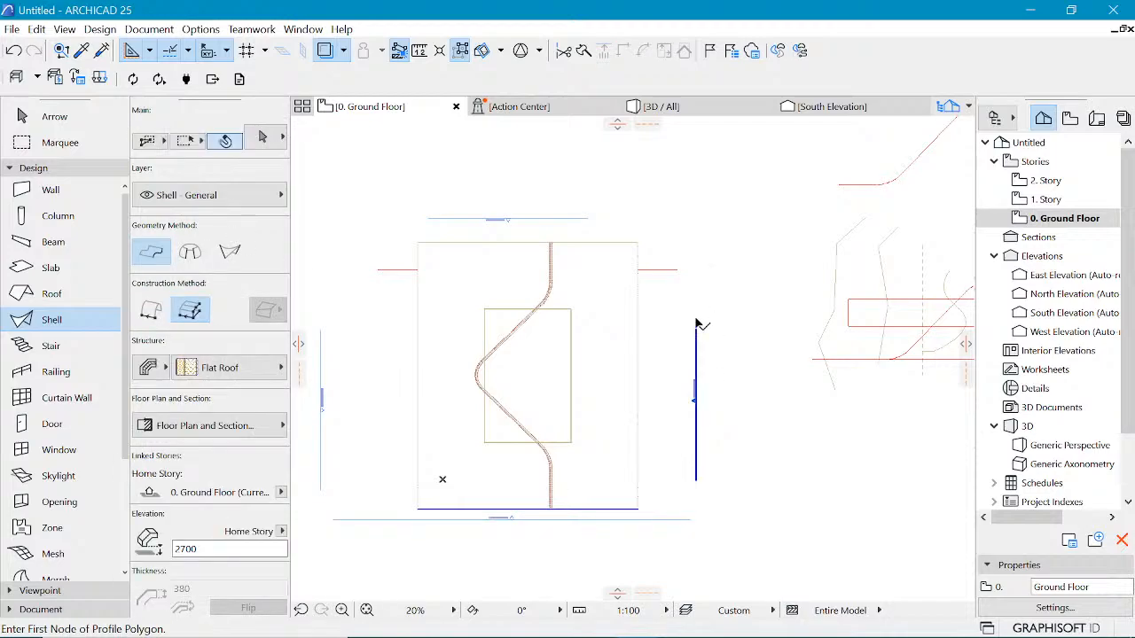
left_click(696, 321)
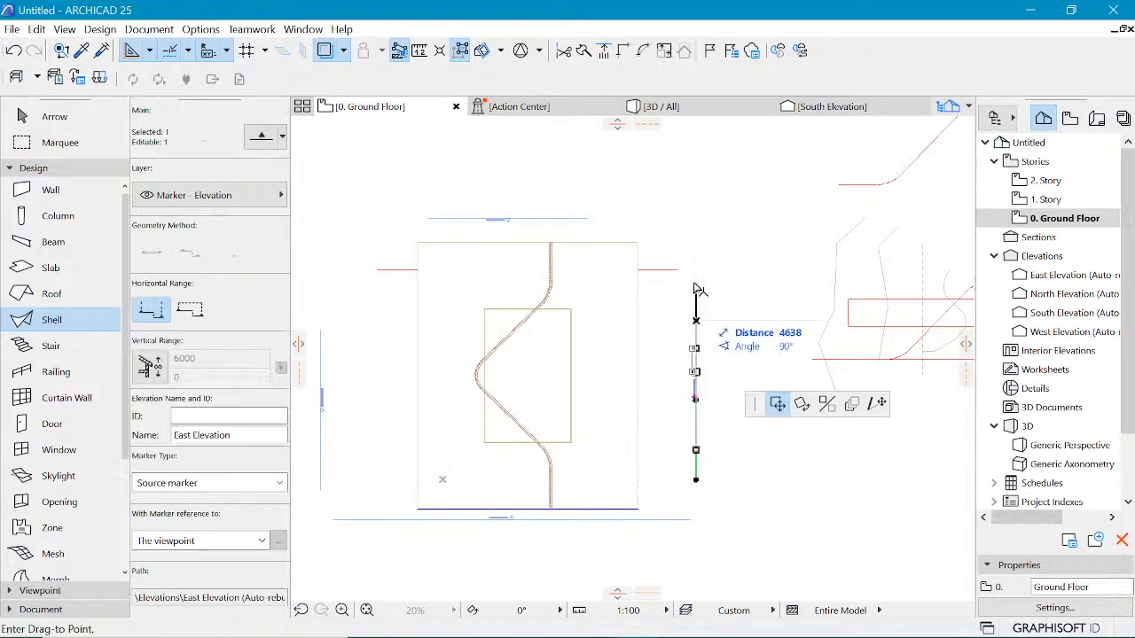
left_click(475, 161)
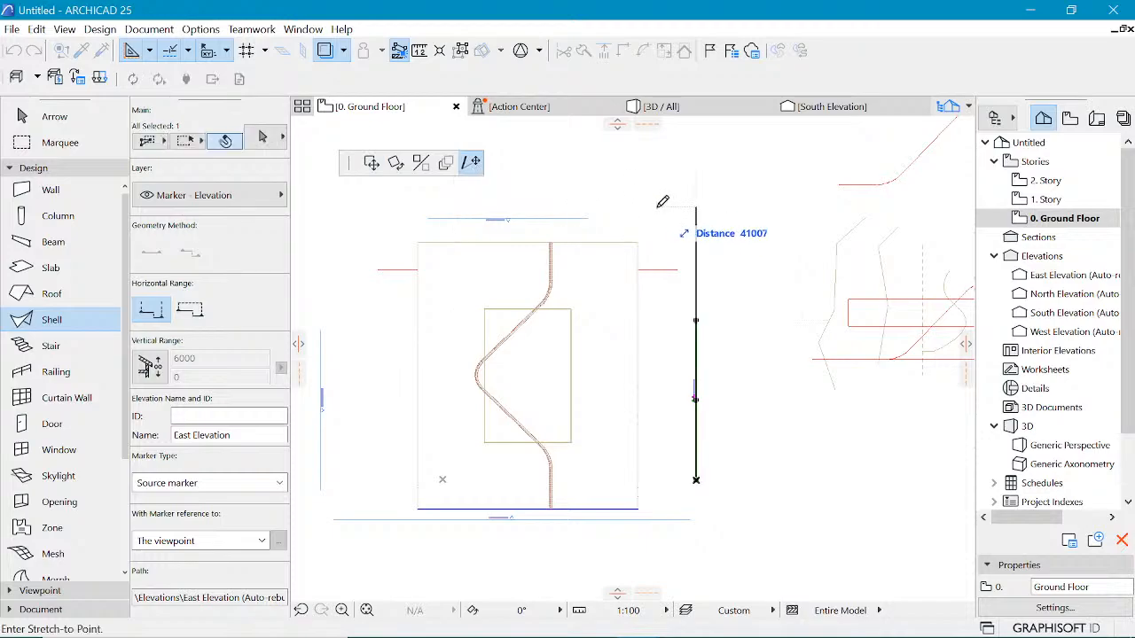
left_click(695, 208)
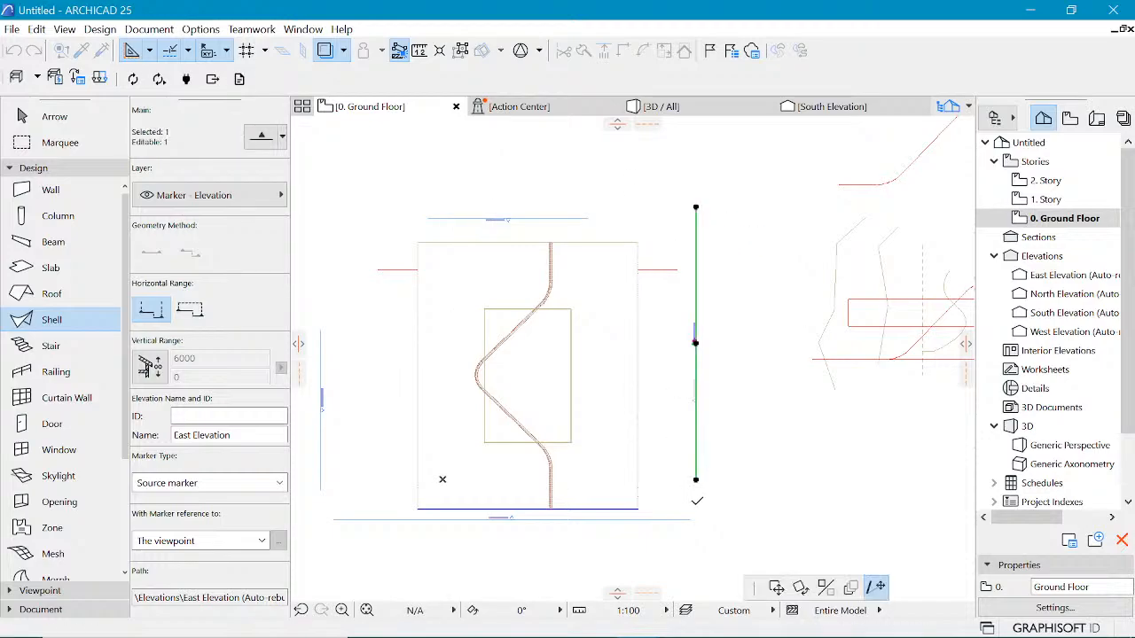
left_click(695, 480)
left_click(697, 516)
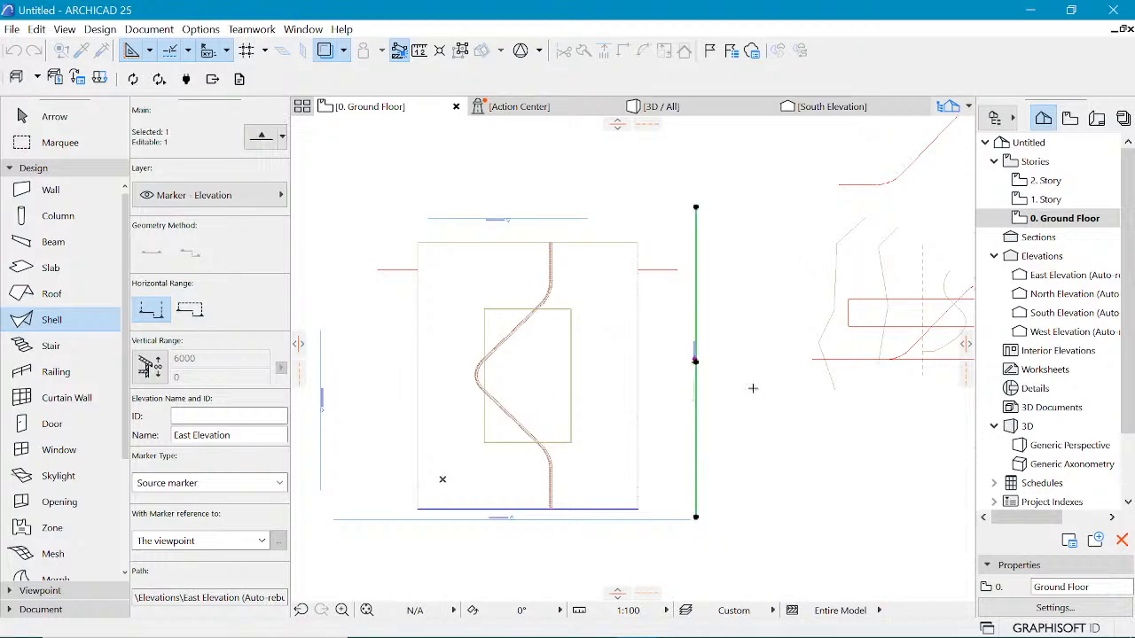
Step: Open the East Elevation from its marker and select the shell to examine it there
right_click(743, 413)
left_click(850, 254)
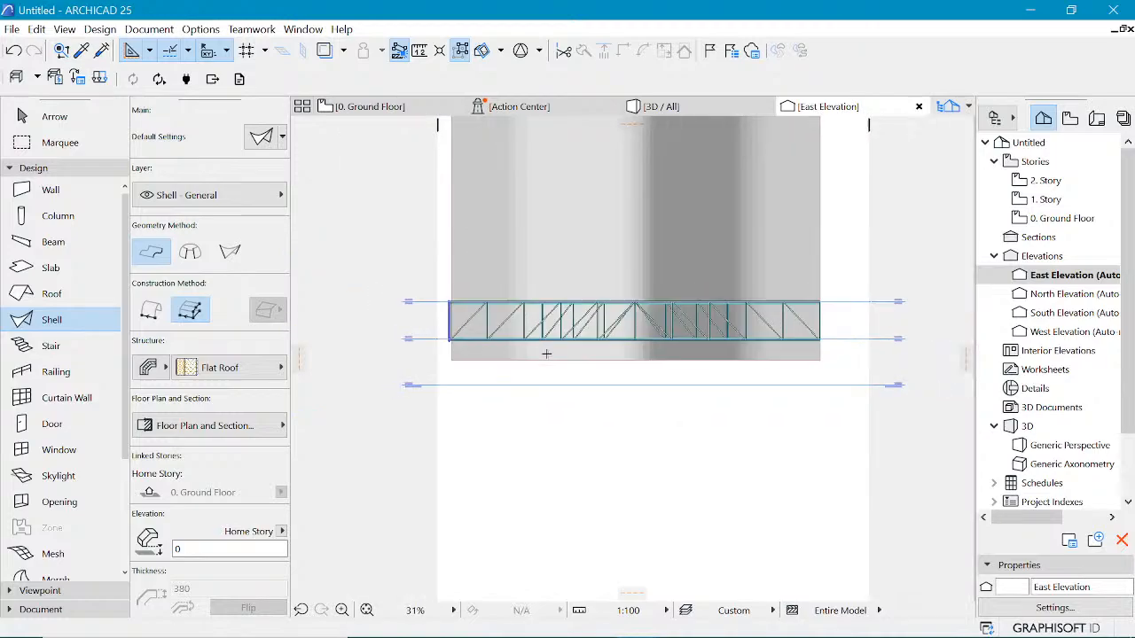
scroll(546, 354, "down", 5)
scroll(684, 241, "up", 3)
left_click(635, 323, "shift")
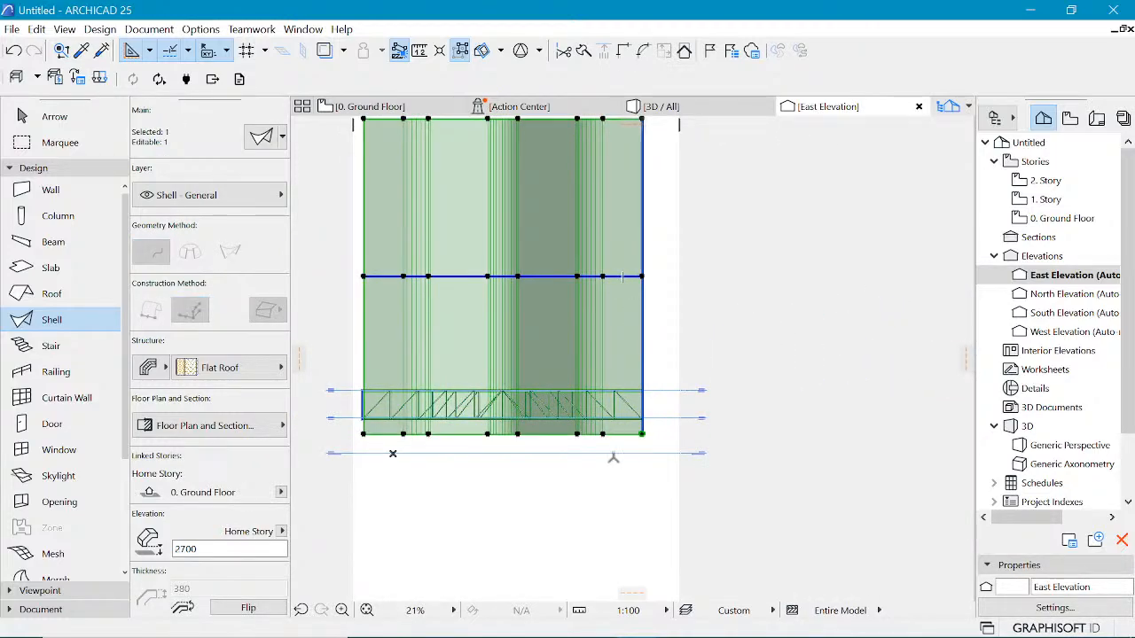
scroll(613, 457, "down", 2)
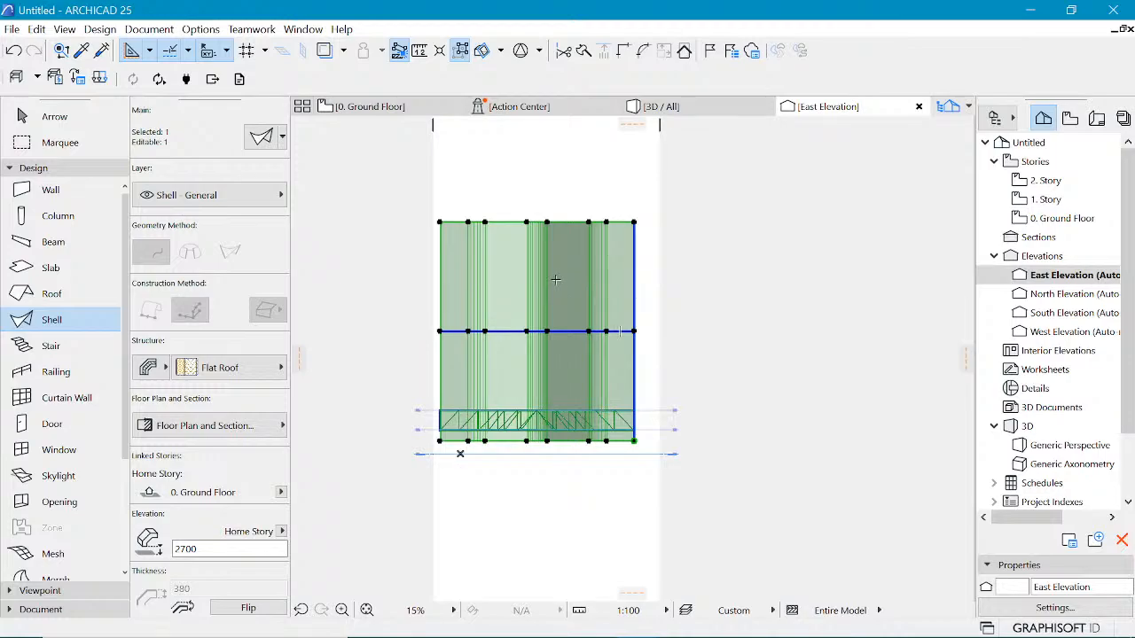
Step: Open the South Elevation in a new tab from its floor plan marker and select the shell there
left_click(369, 106)
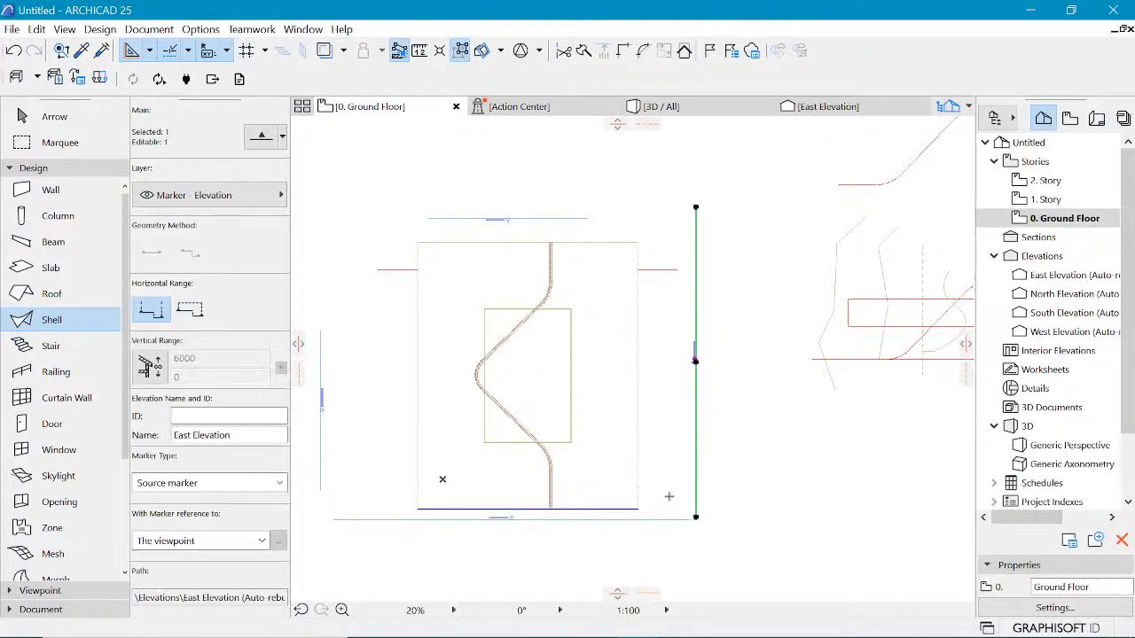
key("Escape")
key("Escape")
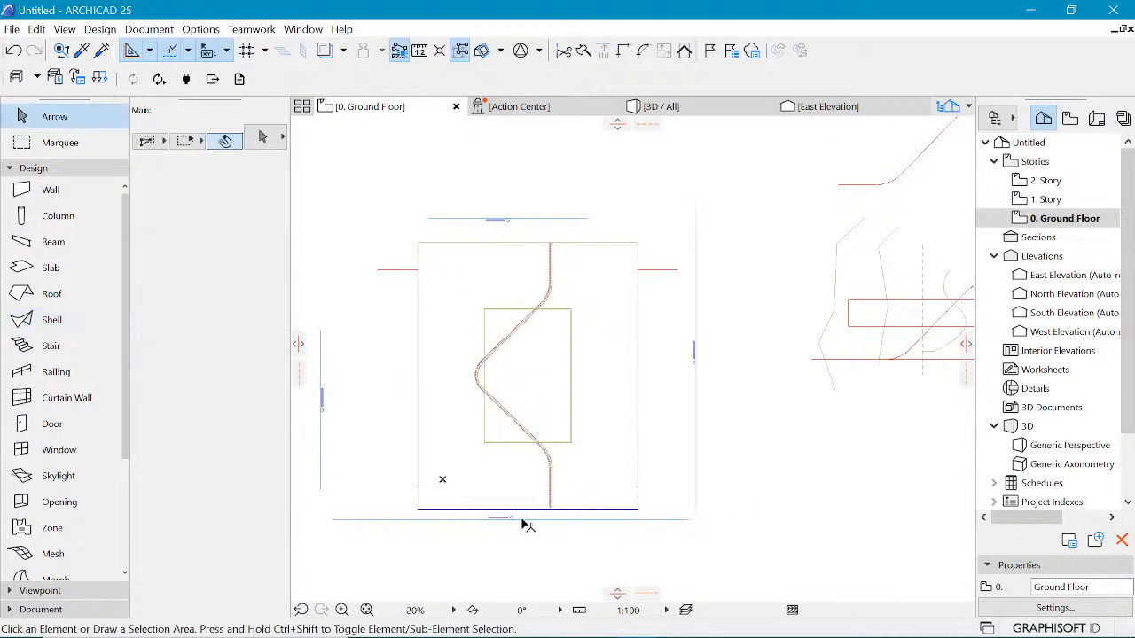
left_click(521, 519)
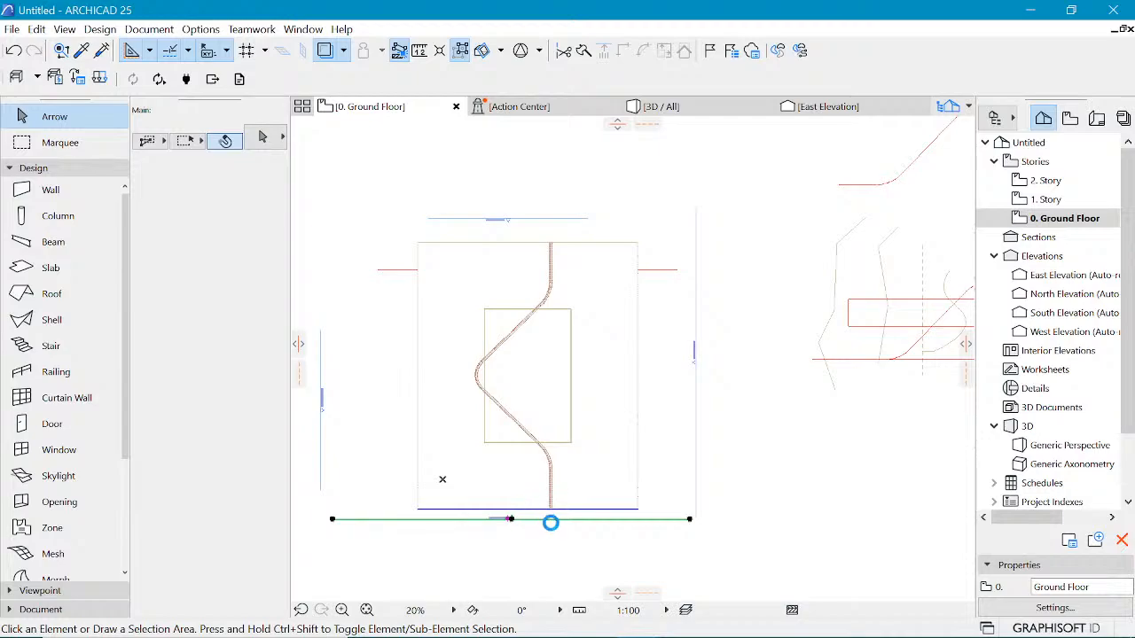
right_click(635, 552)
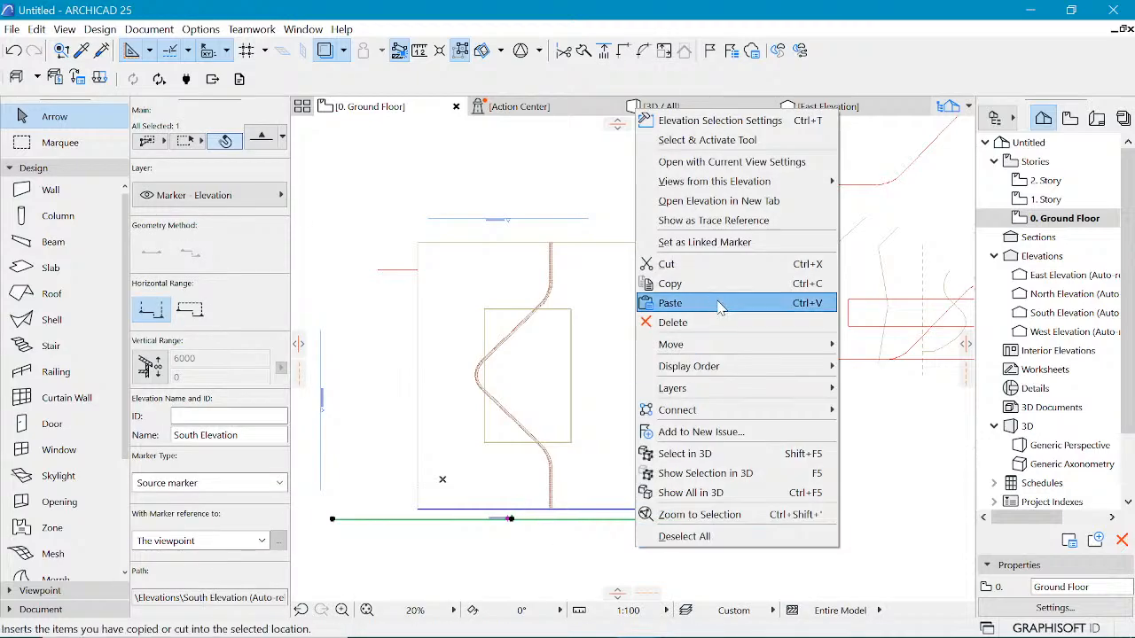
left_click(756, 199)
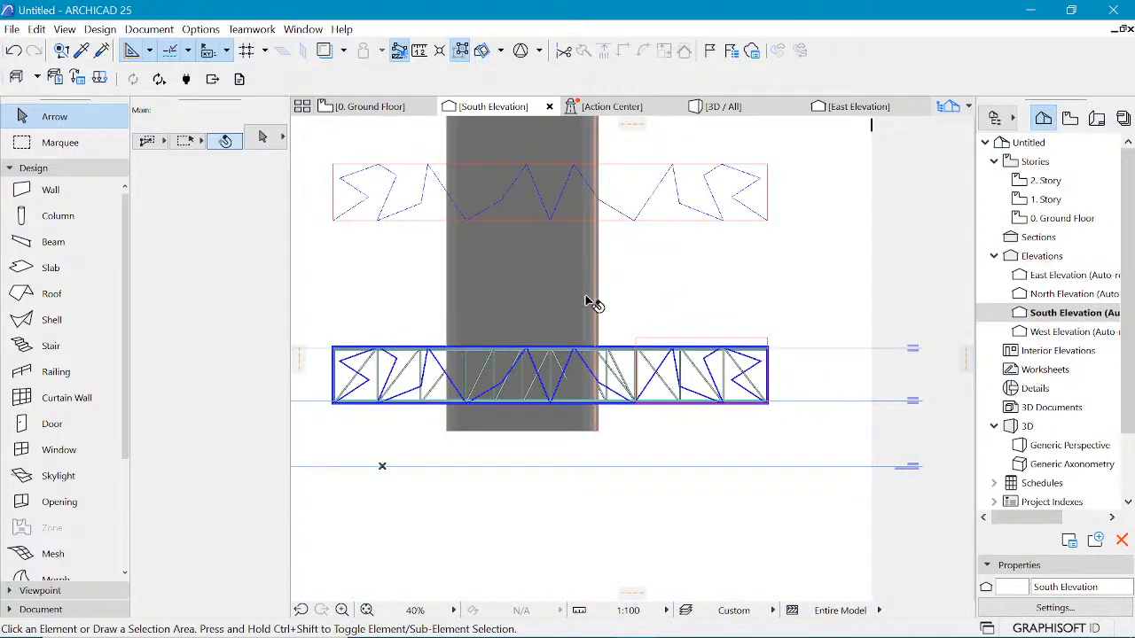
left_click(590, 300)
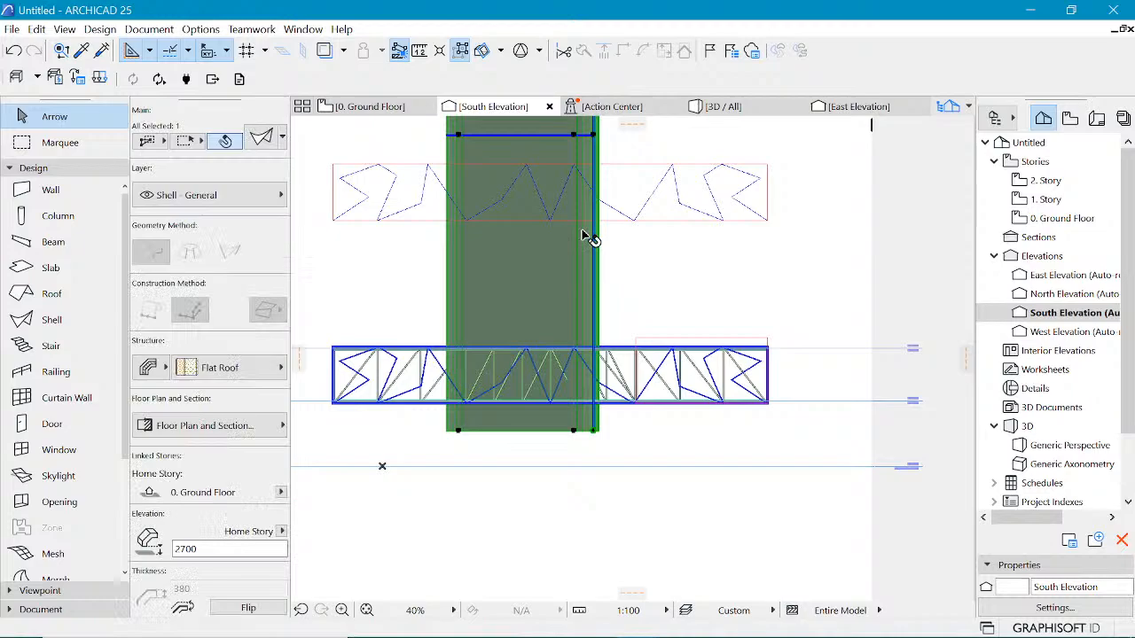
Step: Rotate the shell 90 degrees in the South Elevation so it lies horizontally
key("ctrl+e")
left_click(592, 431)
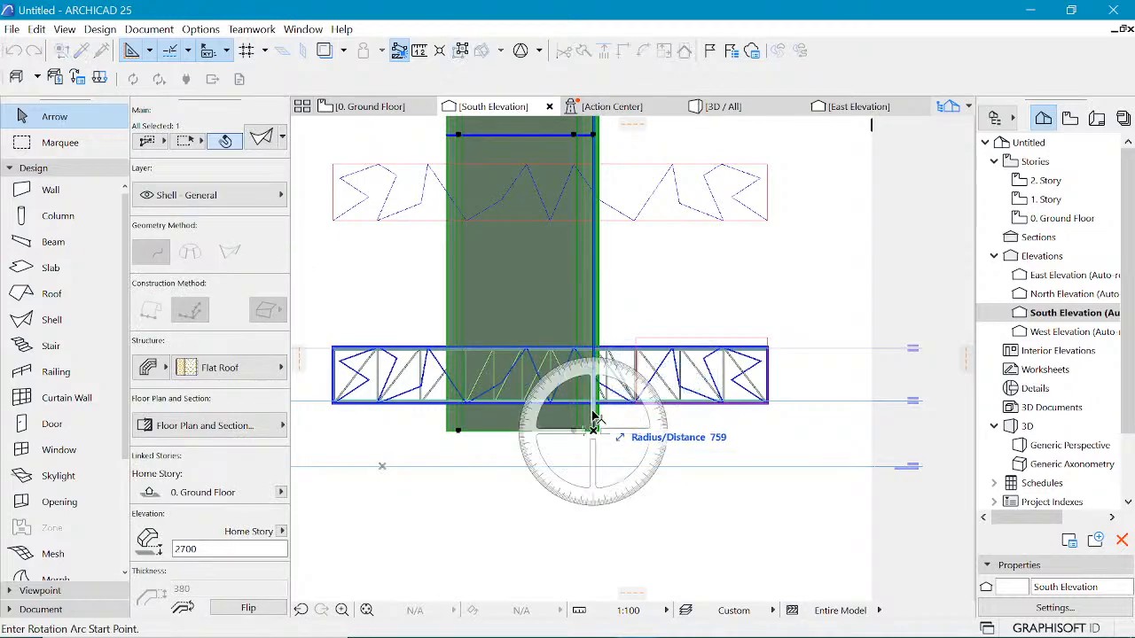
left_click(594, 244)
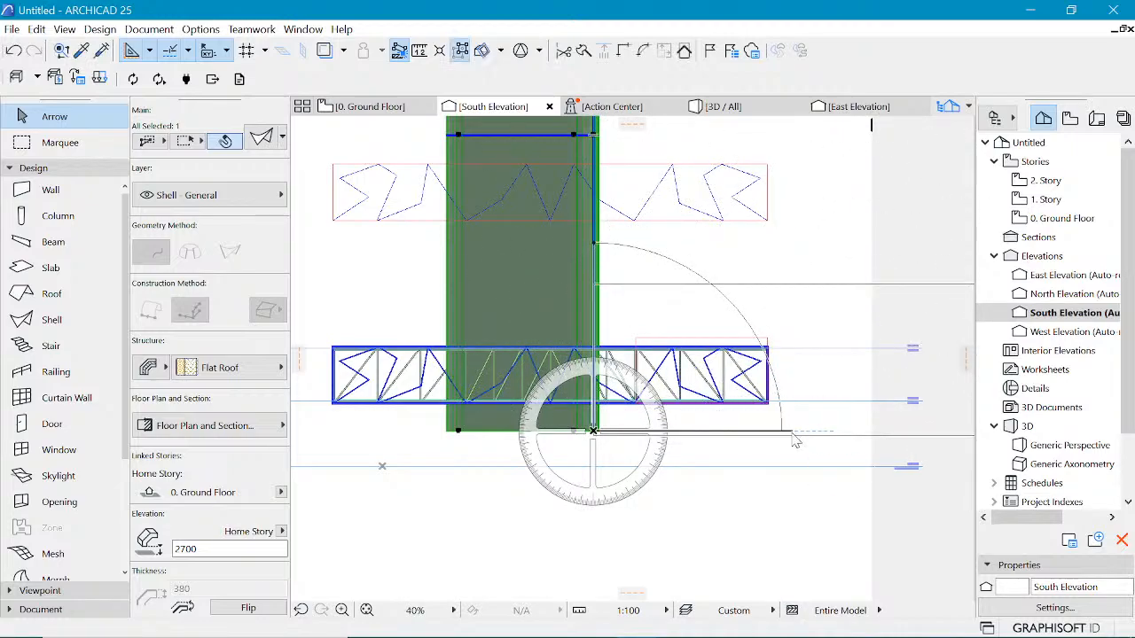
left_click(795, 437)
scroll(492, 333, "down", 3)
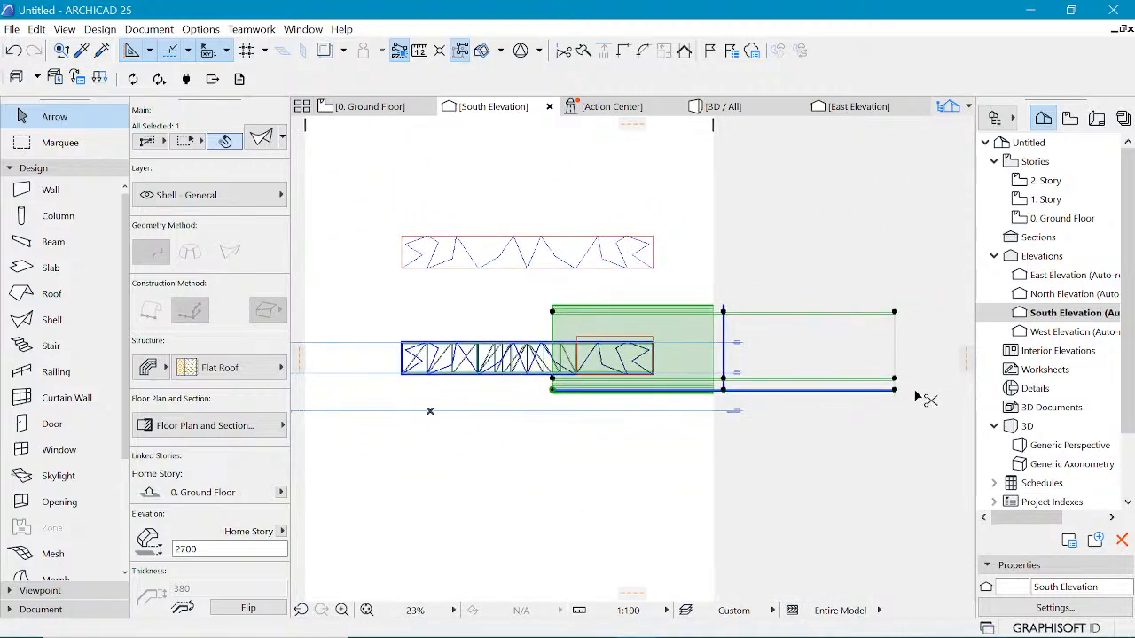
Step: Drag the rotated shell down and to the left so it spans across the building
key("ctrl+d")
left_click(894, 391)
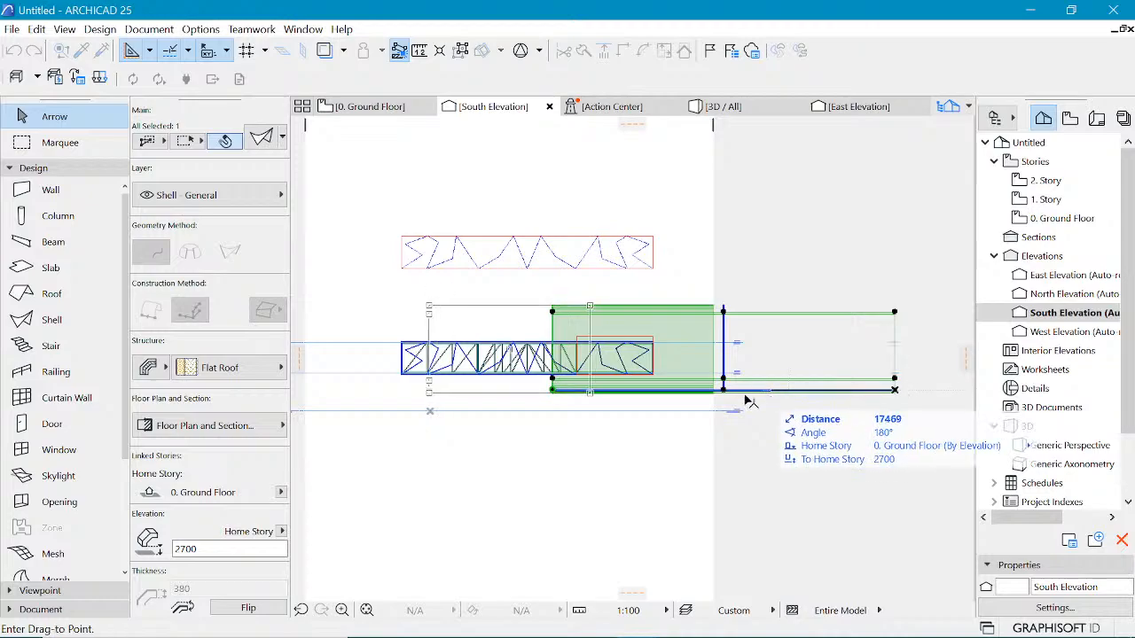
left_click(687, 410)
scroll(558, 344, "up", 3)
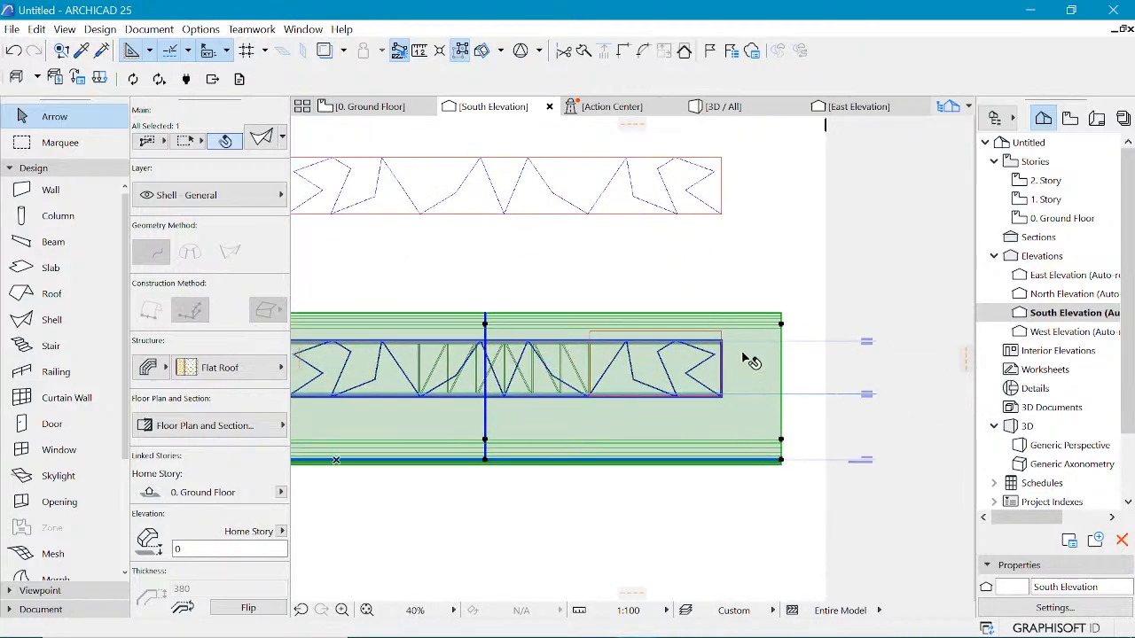
scroll(743, 354, "down", 2)
scroll(690, 362, "up", 3)
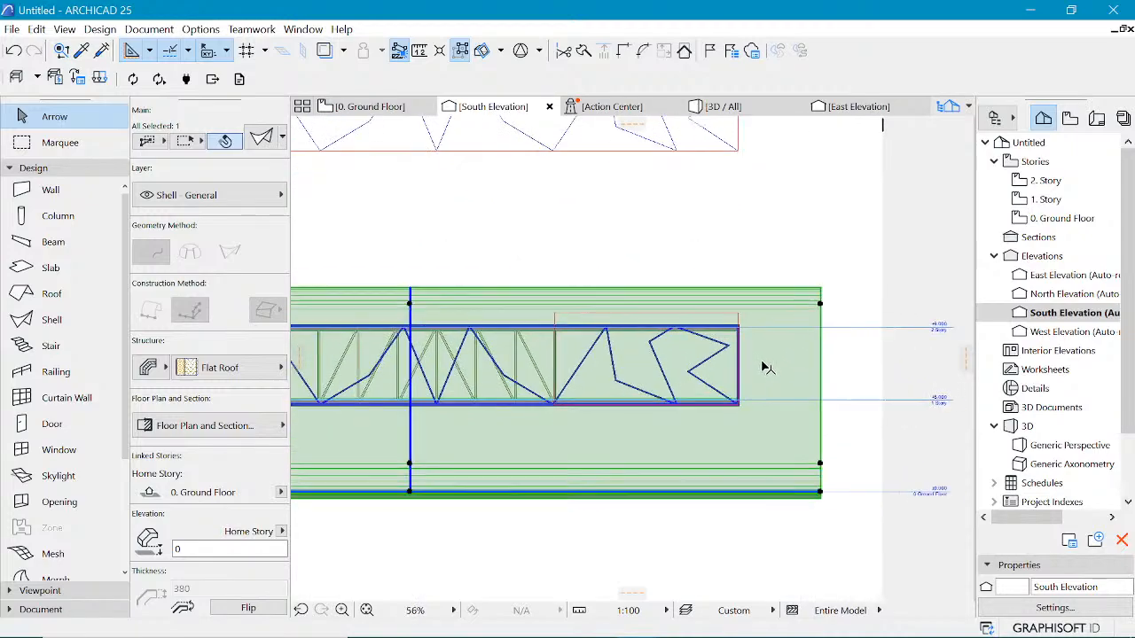
Step: On the ground floor plan, move the shell a short distance to the right
left_click(393, 108)
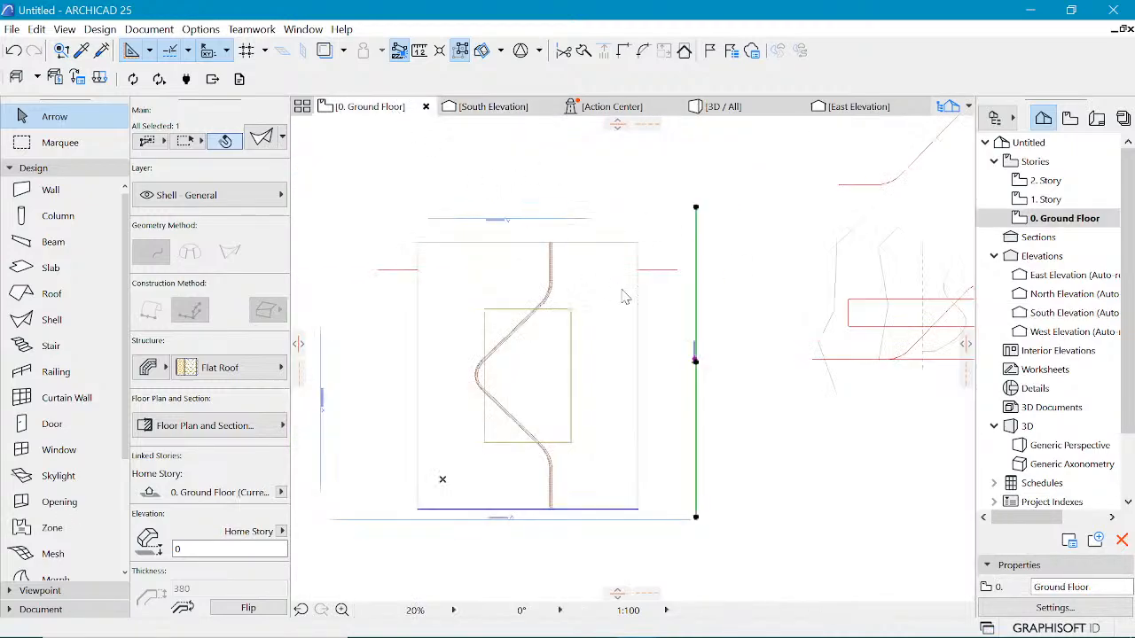
left_click(653, 301)
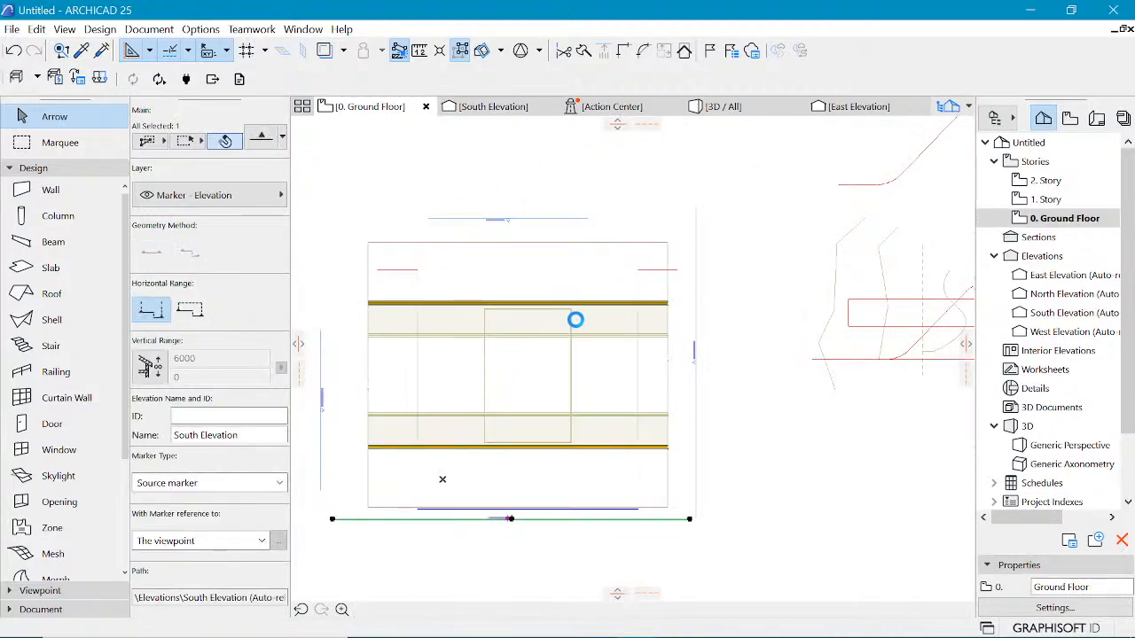
left_click(667, 241)
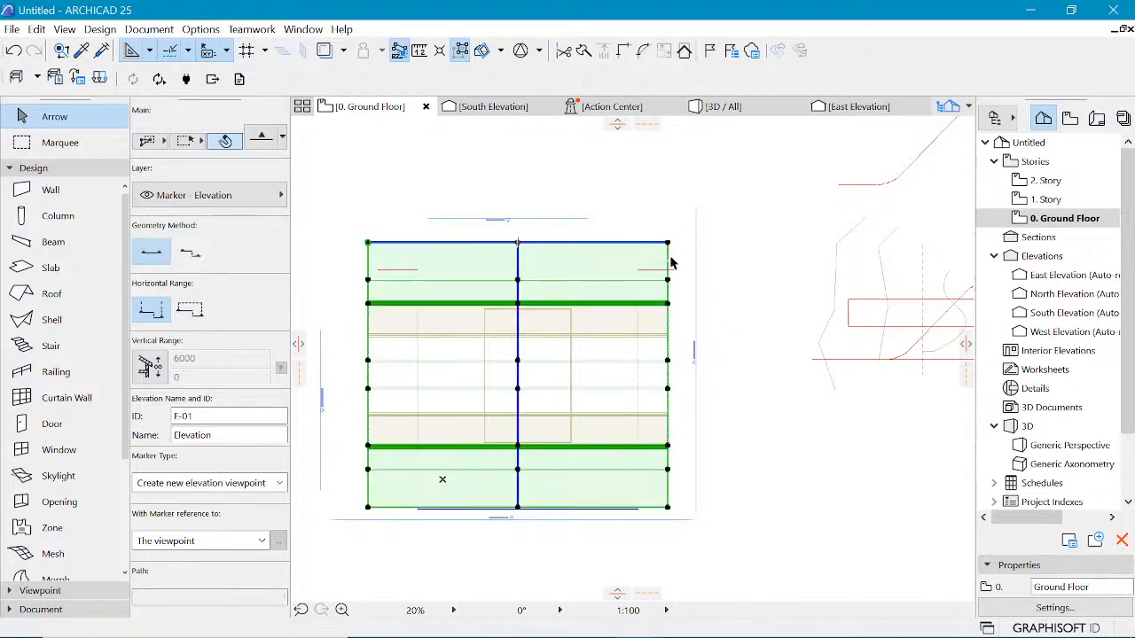
left_click(680, 264)
scroll(679, 268, "up", 5)
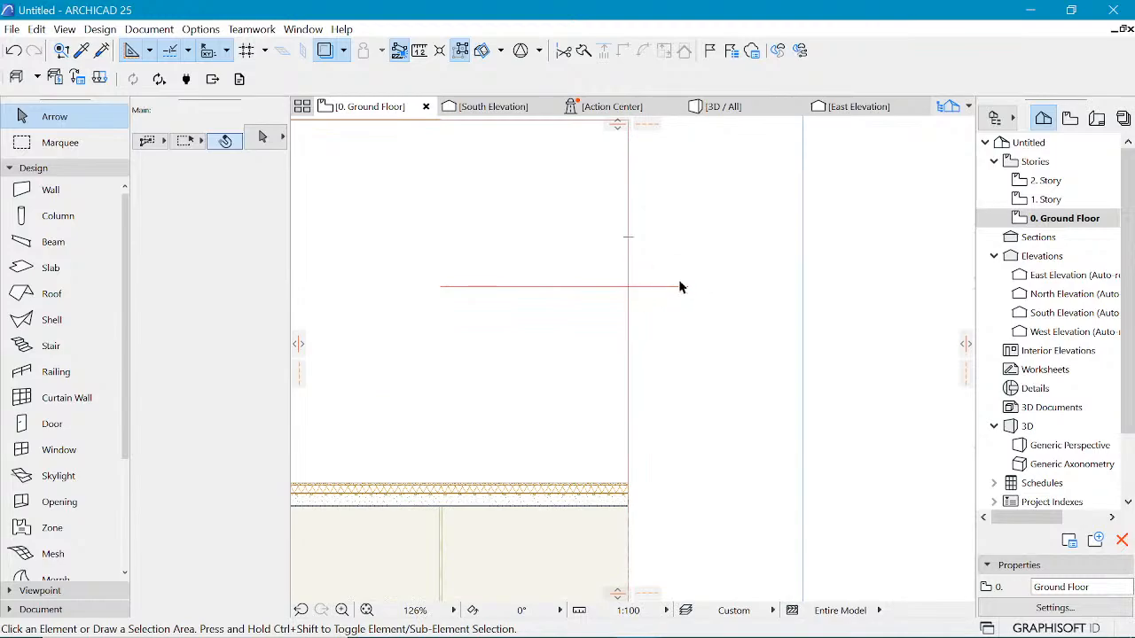
left_click(629, 266)
key("ctrl+d")
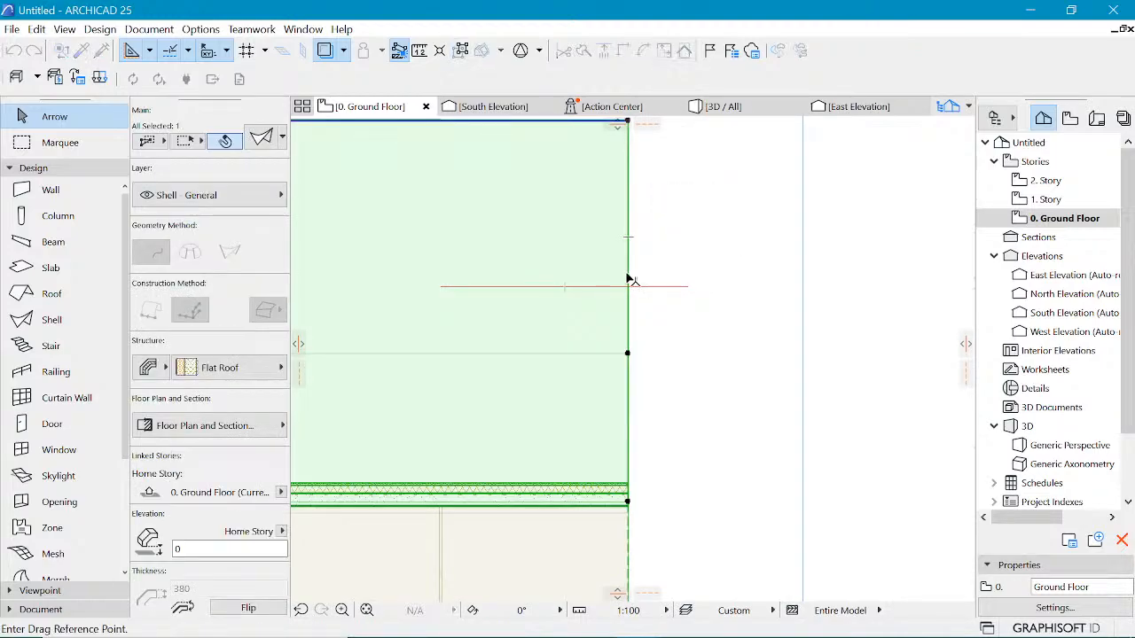
left_click(628, 280)
left_click(689, 280)
scroll(671, 254, "down", 1)
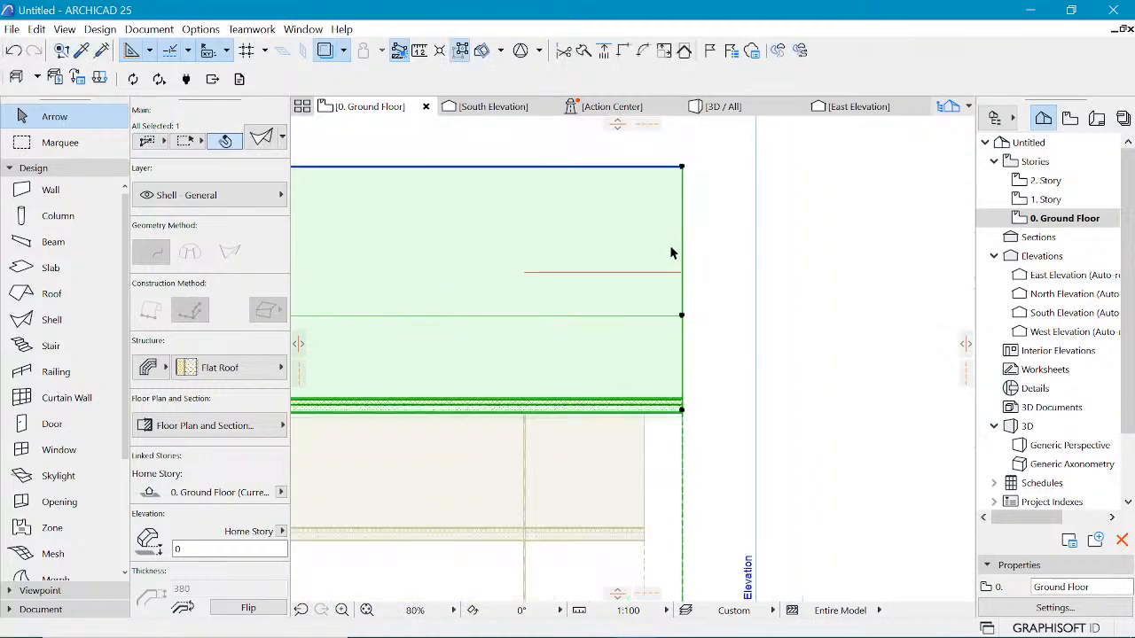
scroll(671, 254, "down", 3)
left_click(797, 421)
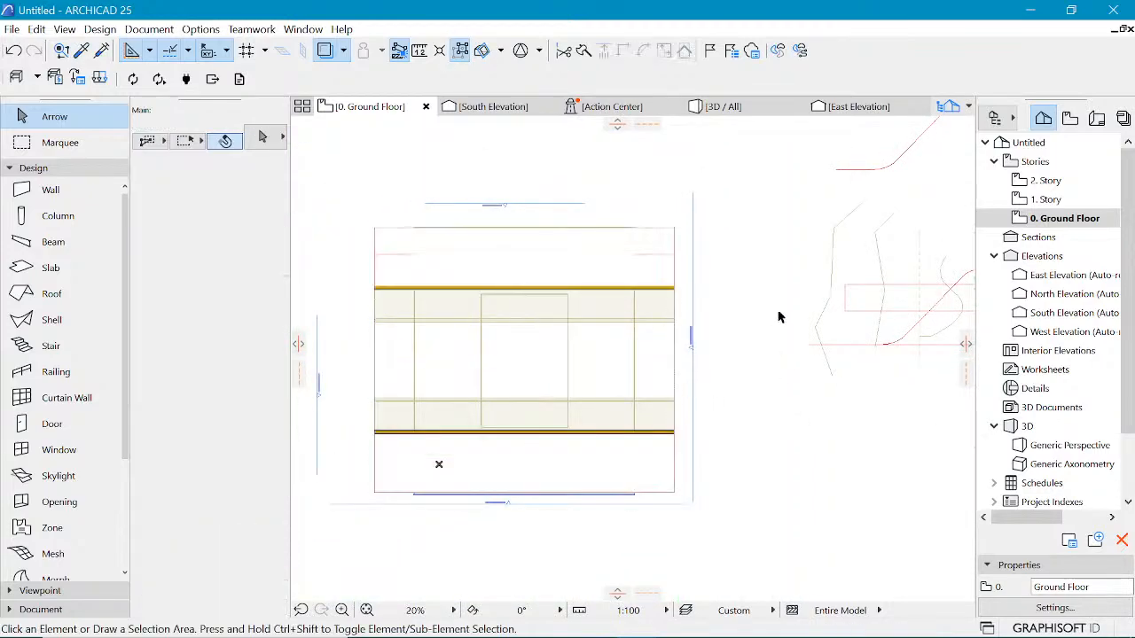
Step: Open the 3D view and orbit around to examine the shell against the building
left_click(754, 108)
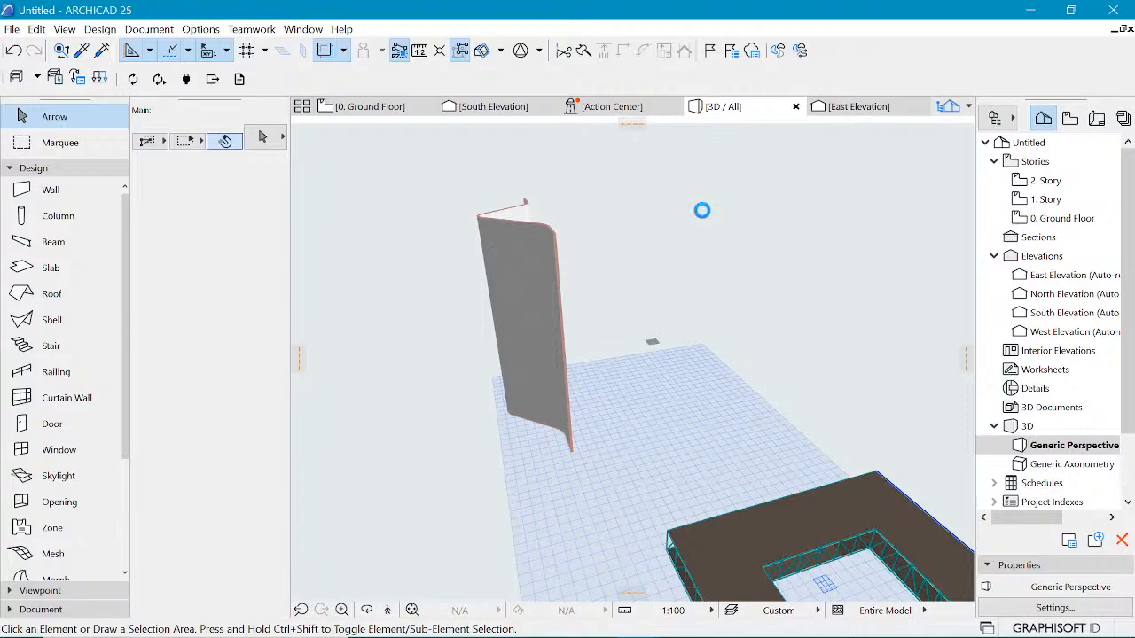
scroll(538, 261, "down", 4)
middle_click_drag(685, 371, 647, 430, "shift")
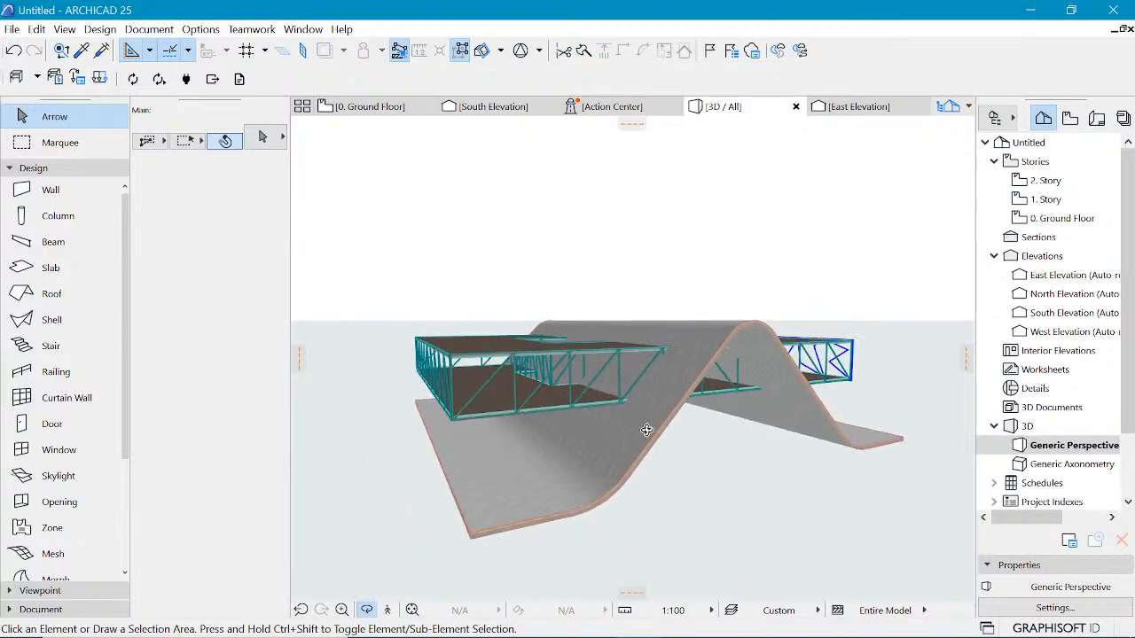
scroll(778, 398, "up", 1)
scroll(764, 401, "up", 3)
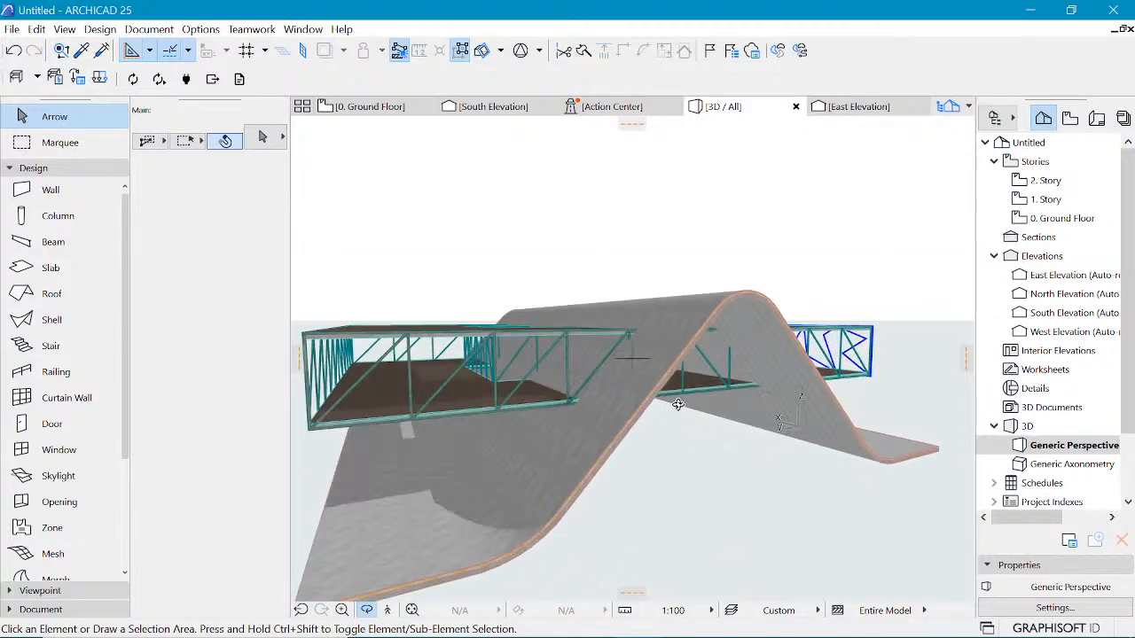
middle_click_drag(765, 402, 754, 350, "shift")
scroll(656, 337, "up", 3)
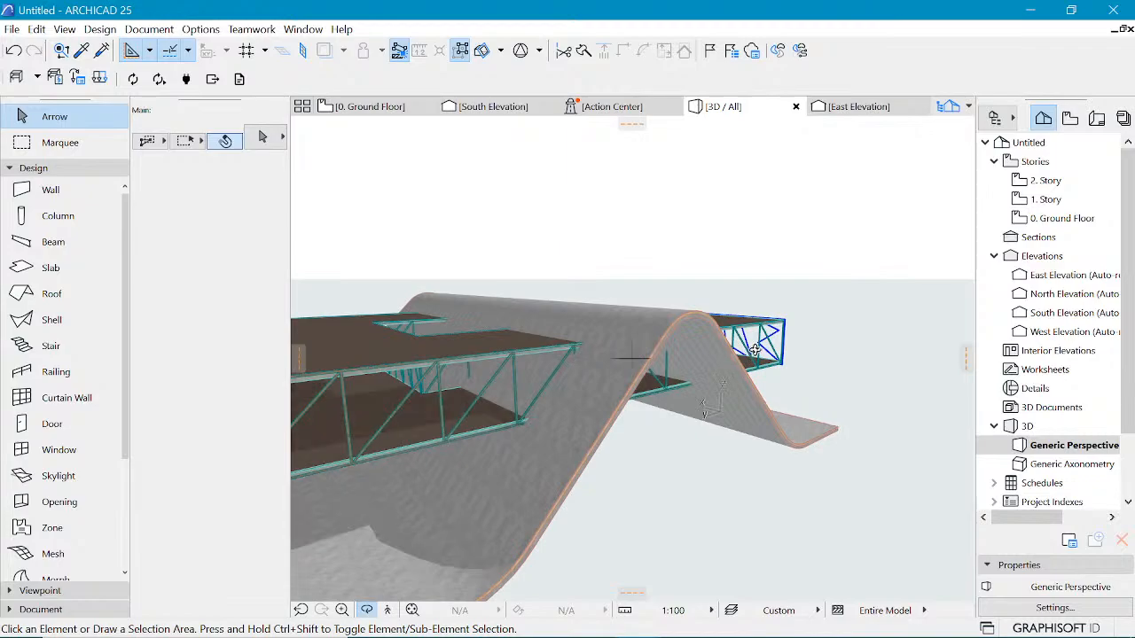
scroll(775, 321, "down", 2)
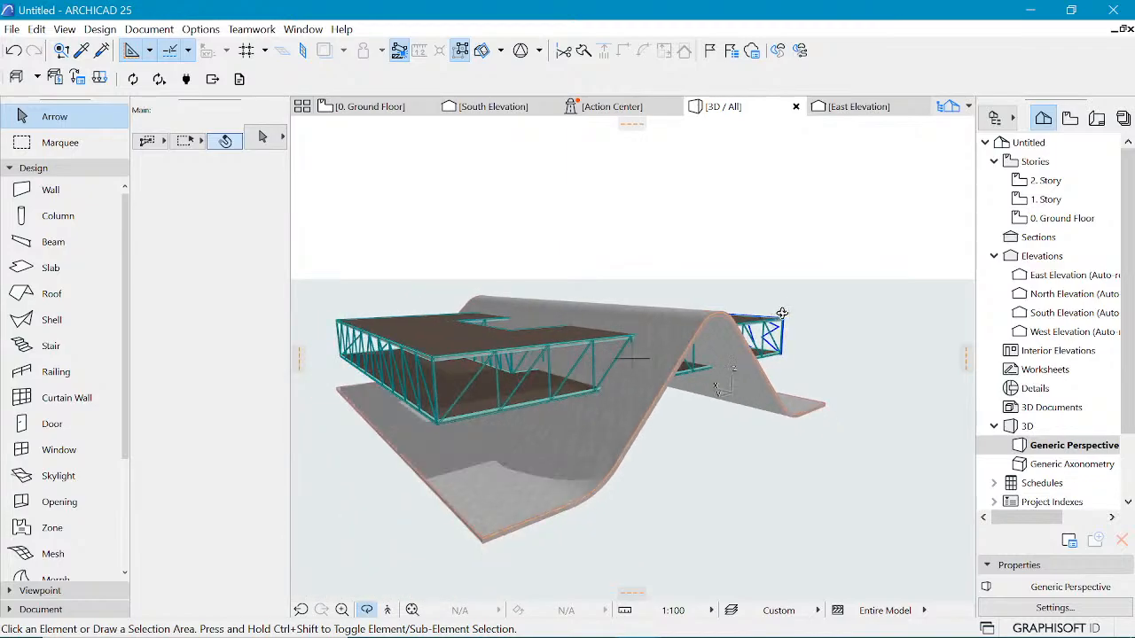
middle_click_drag(781, 315, 780, 320, "shift")
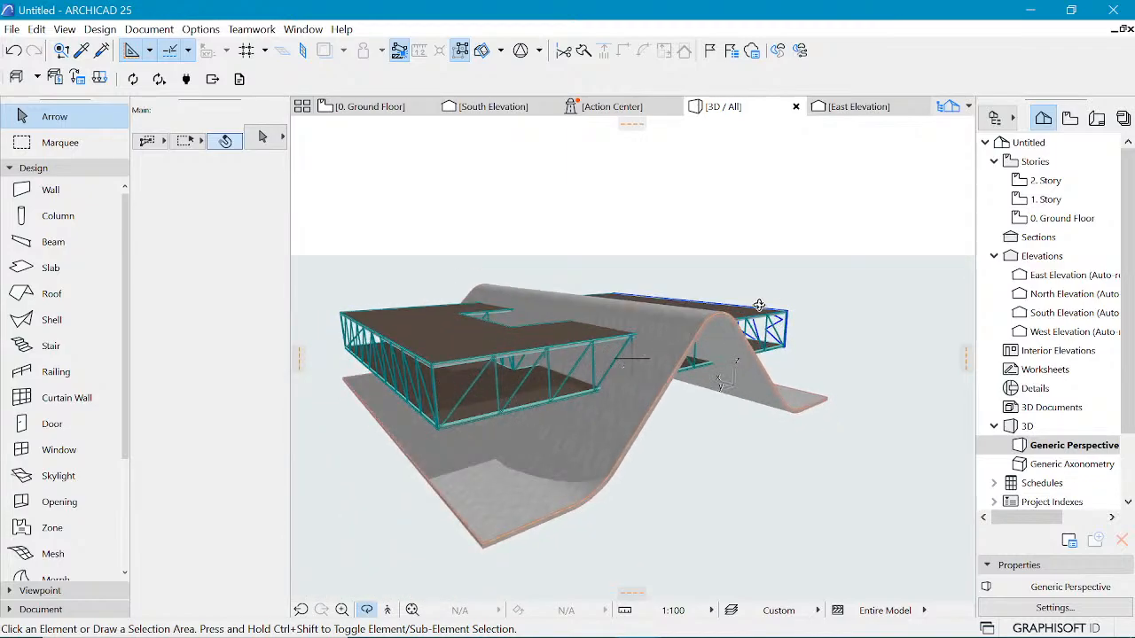
scroll(799, 328, "up", 2)
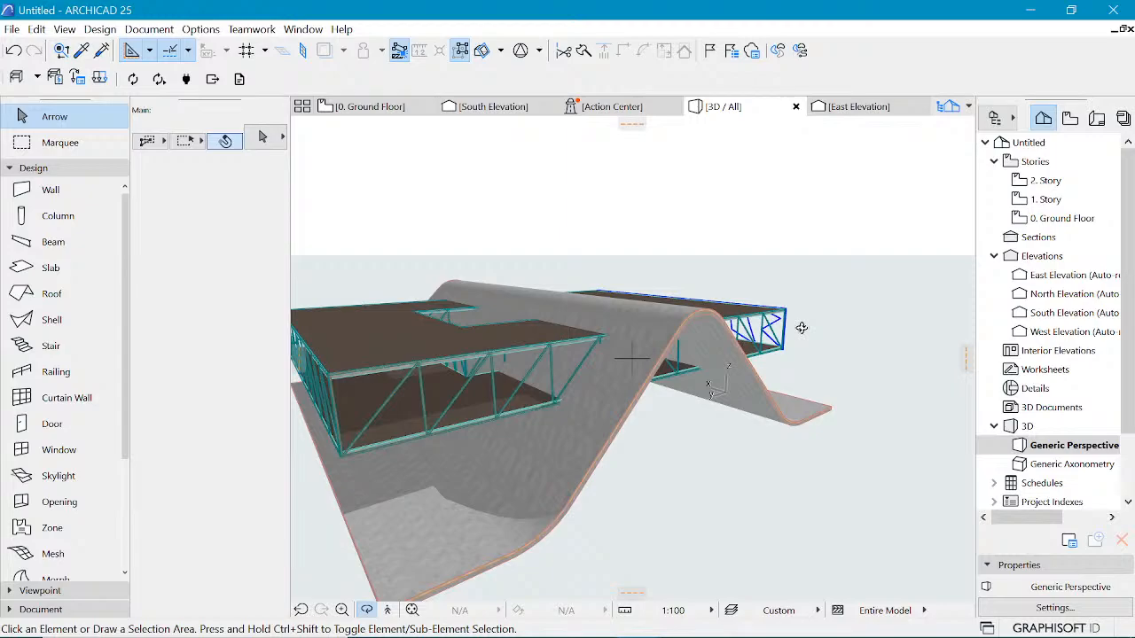
key("Escape")
left_click(695, 315)
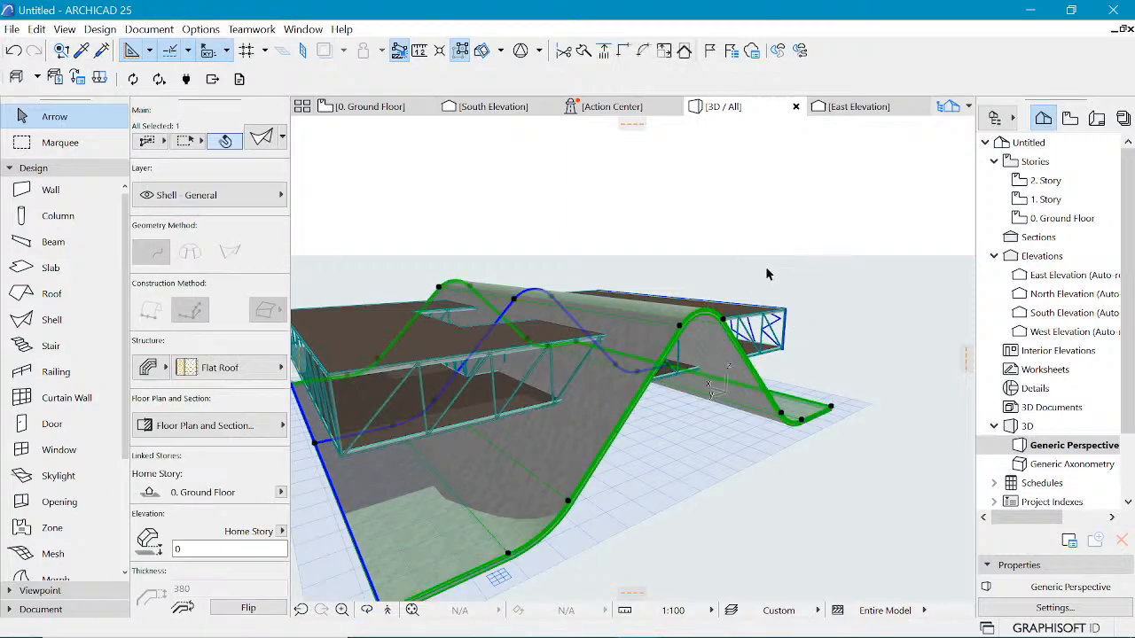
right_click(683, 312)
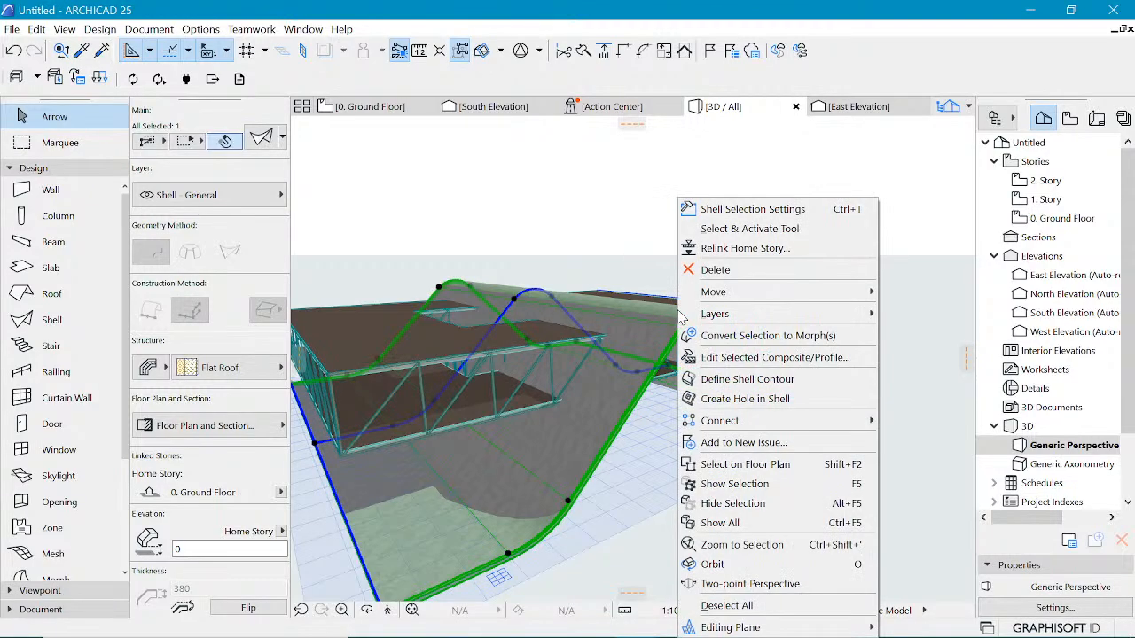
left_click(739, 400)
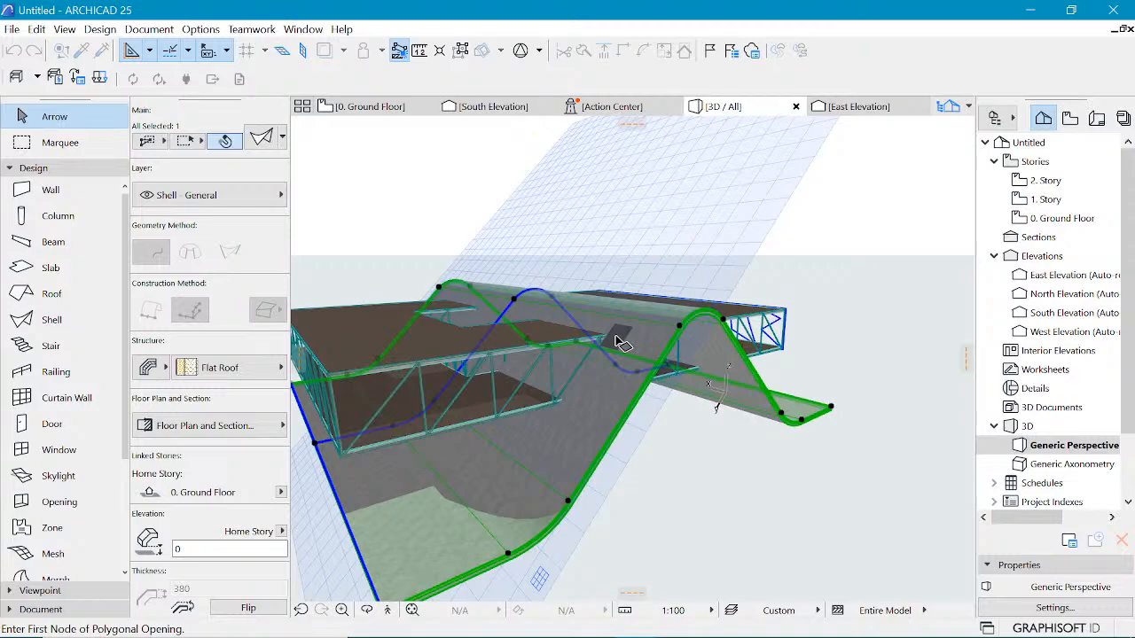
key("Escape")
key("Escape")
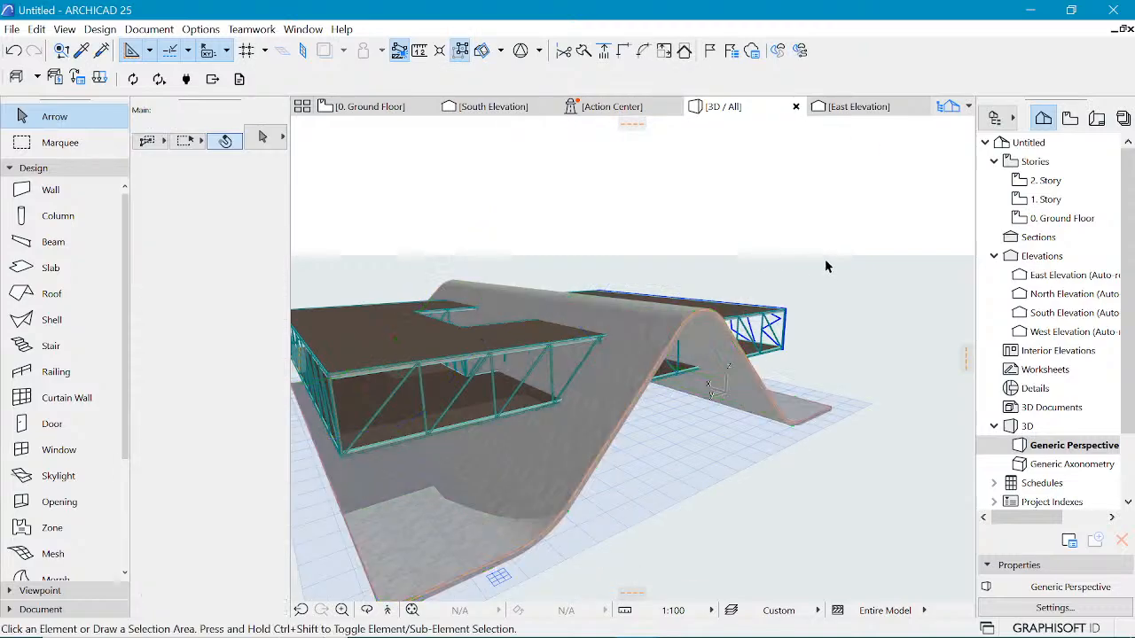
Step: In the South Elevation, cut a rectangular hole about 5000 mm high in the shell around the upper truss's right section
left_click(707, 321)
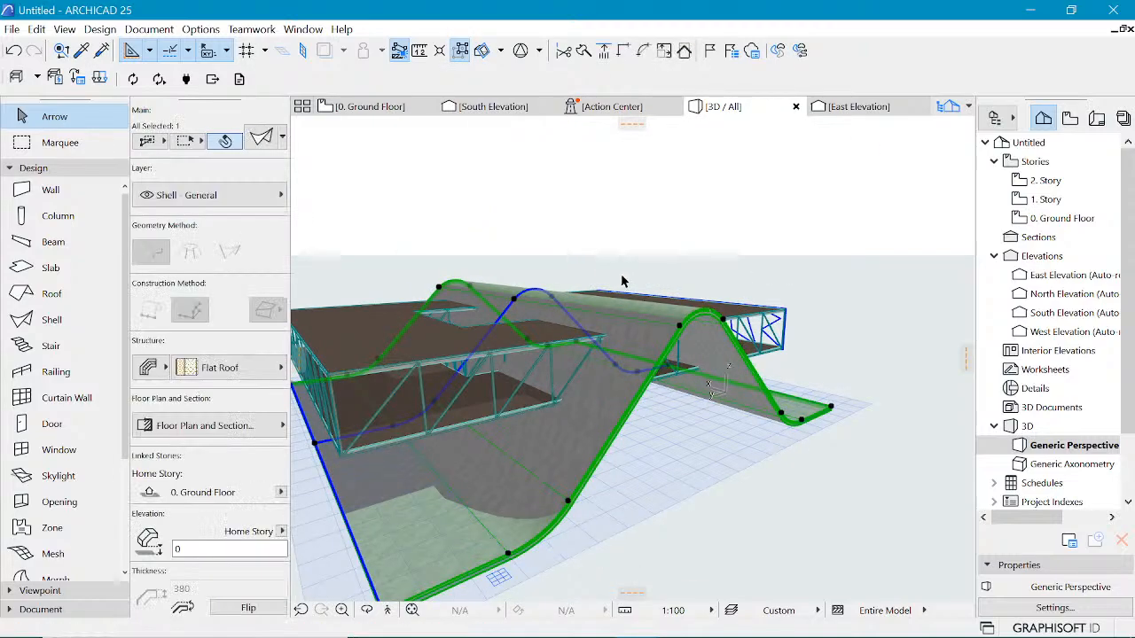
left_click(726, 255)
left_click(701, 314)
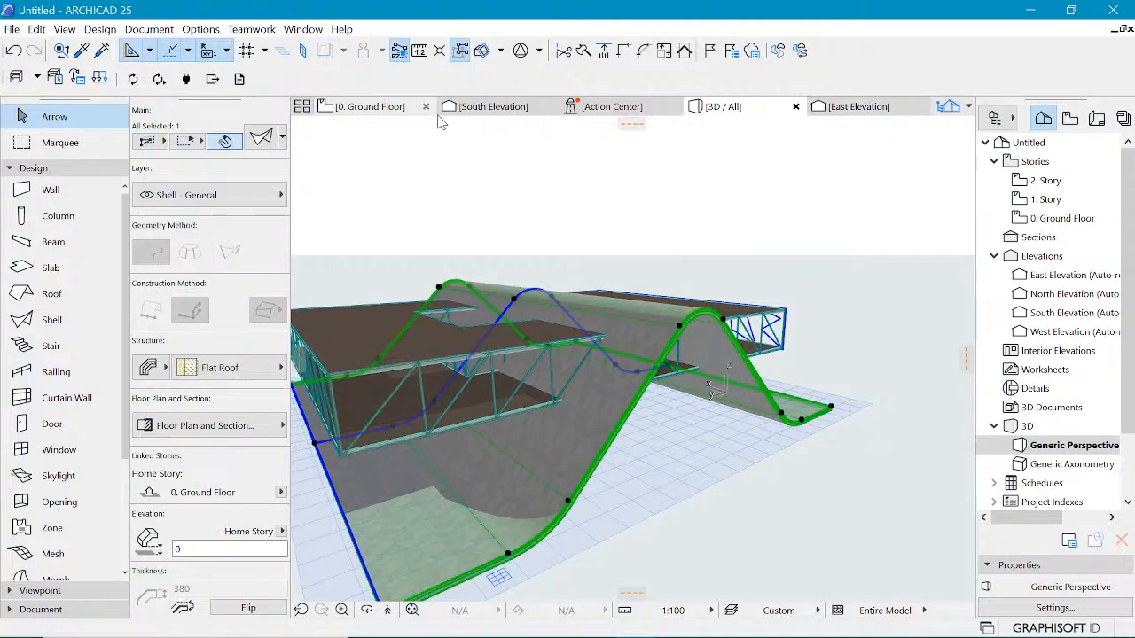
left_click(474, 111)
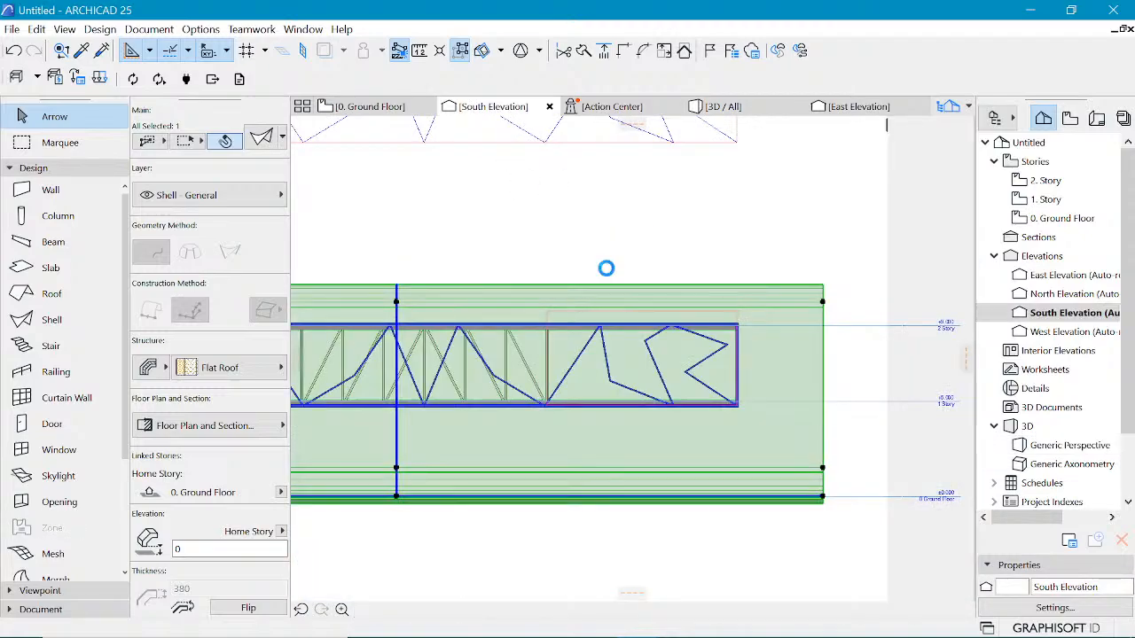
left_click(738, 312)
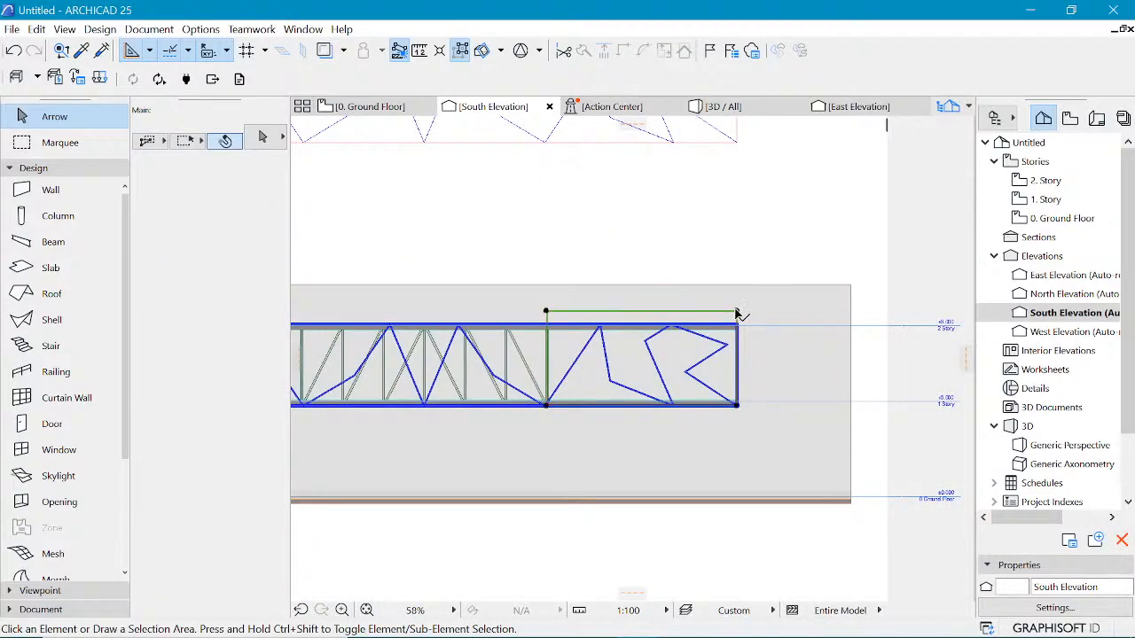
left_click(800, 300)
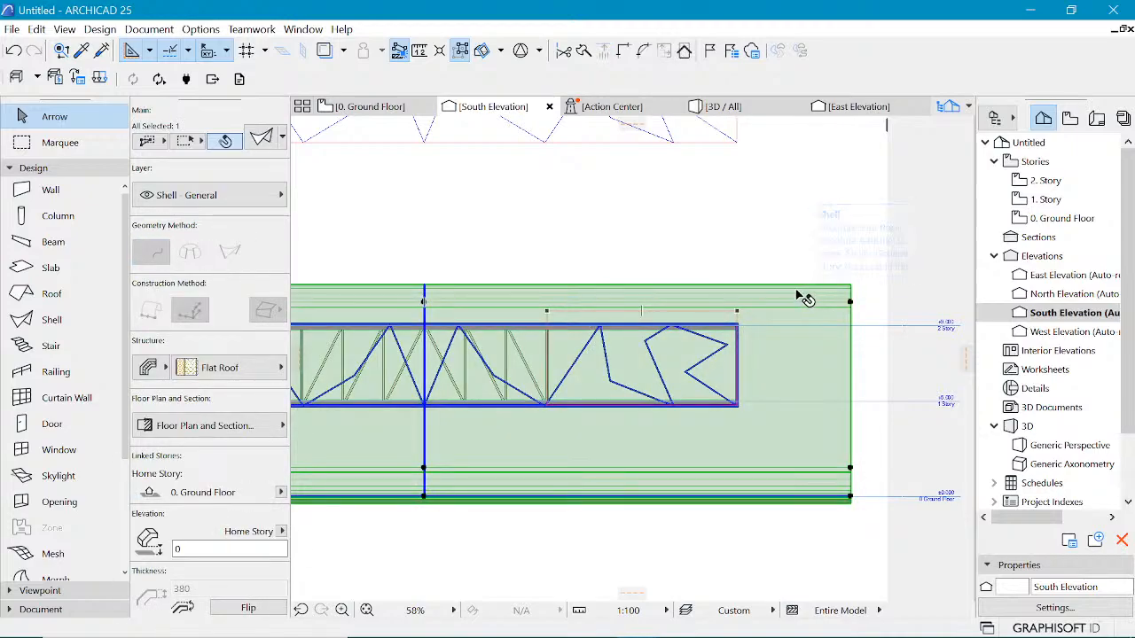
right_click(797, 298)
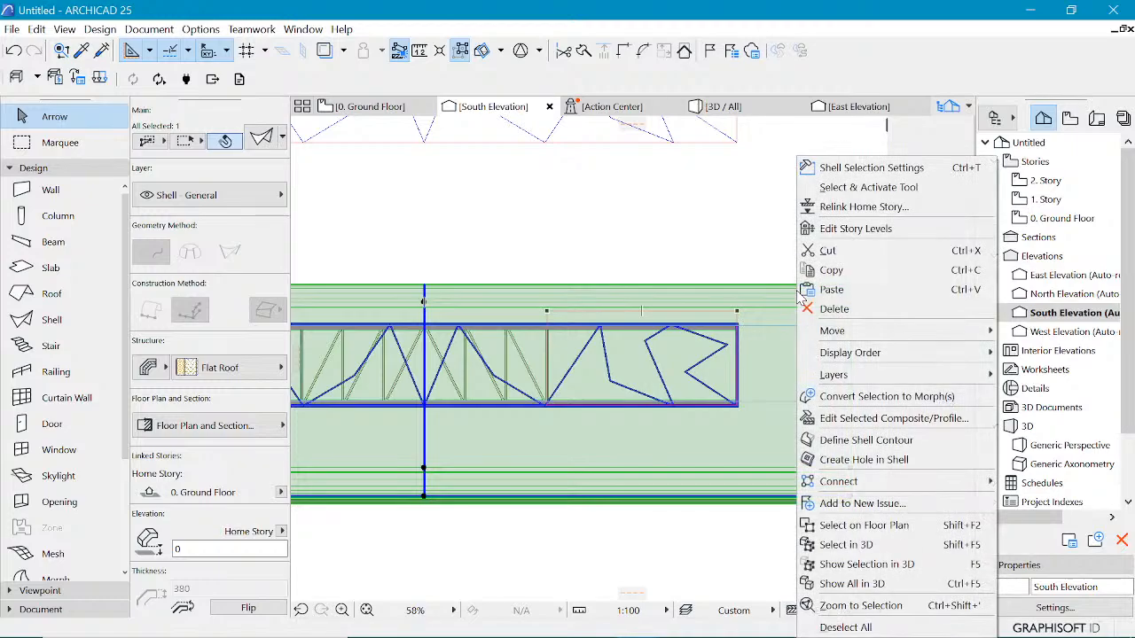
left_click(834, 461)
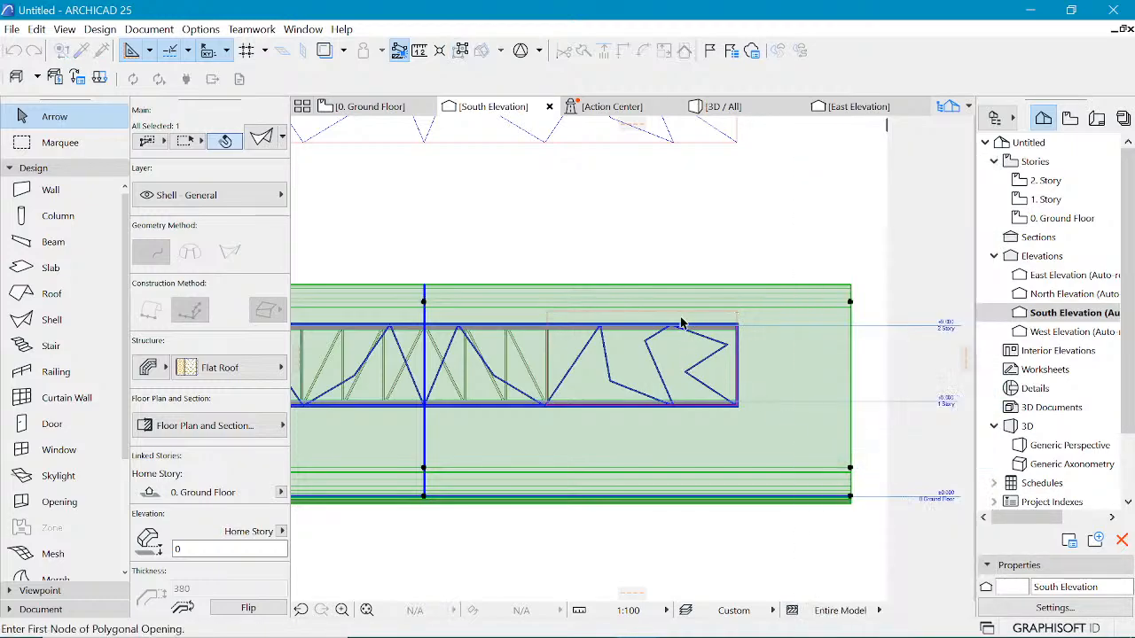
left_click(449, 305)
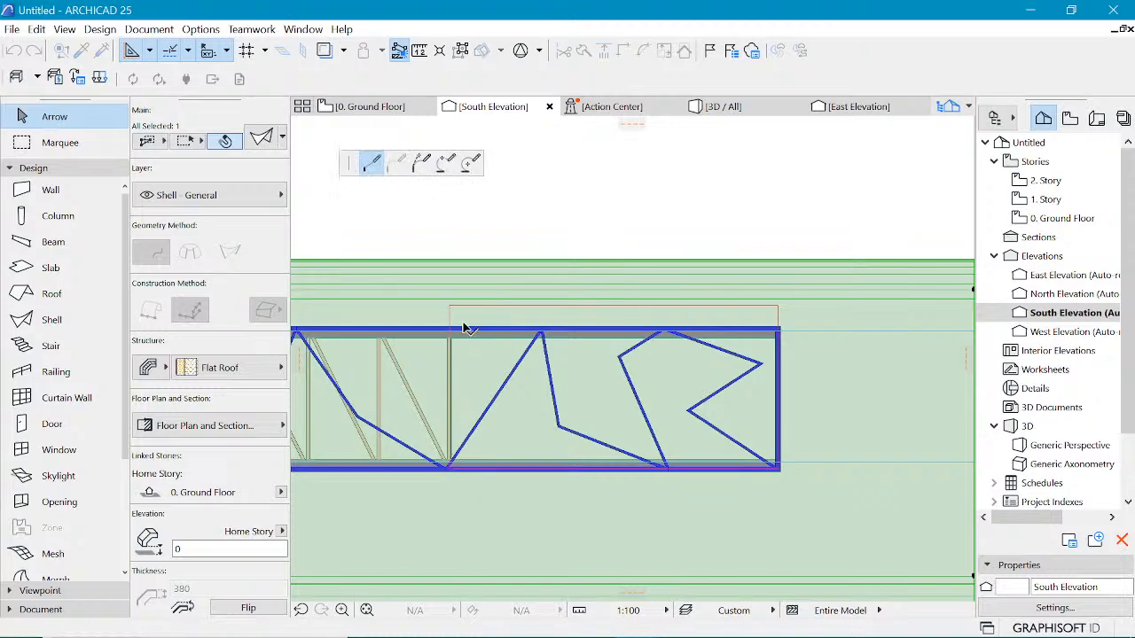
left_click(777, 305)
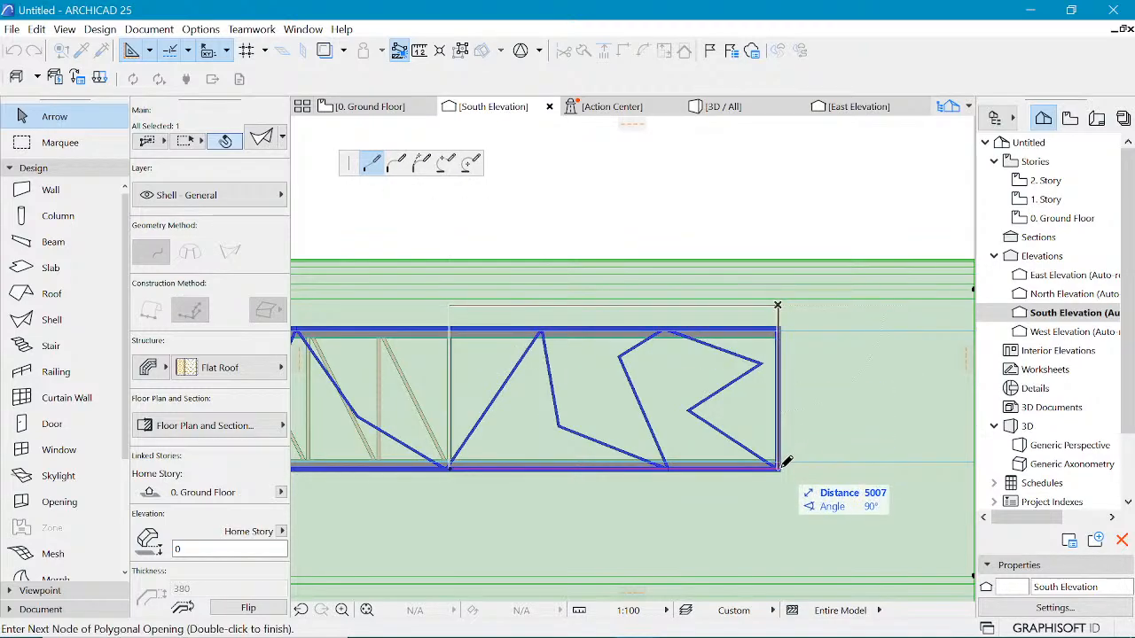
left_click(778, 467)
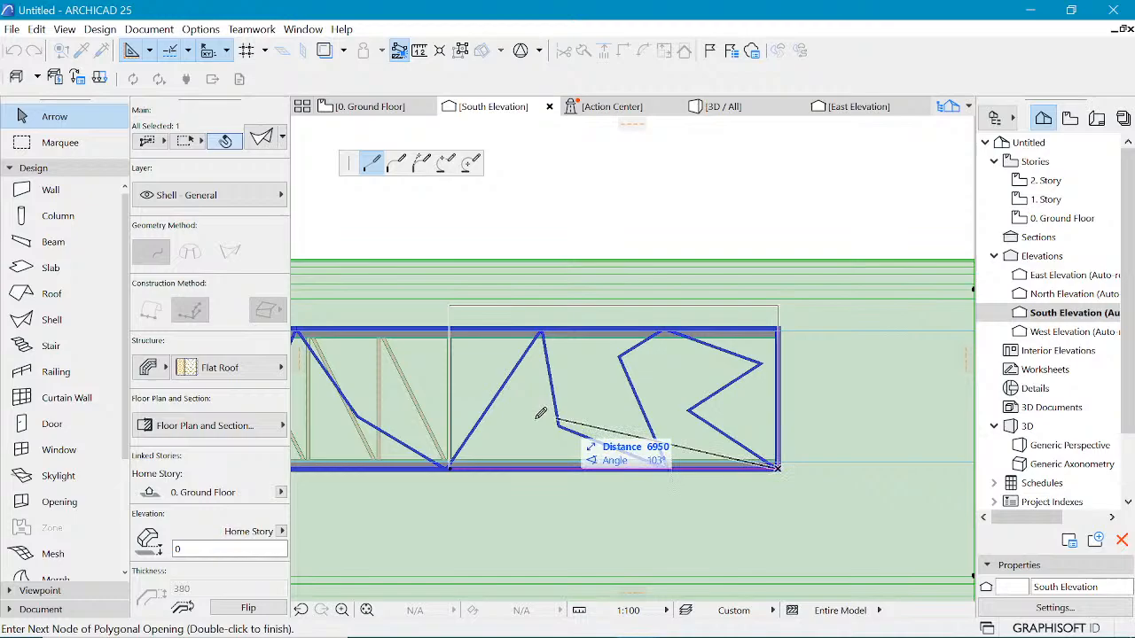
double_click(450, 467)
scroll(557, 303, "down", 3)
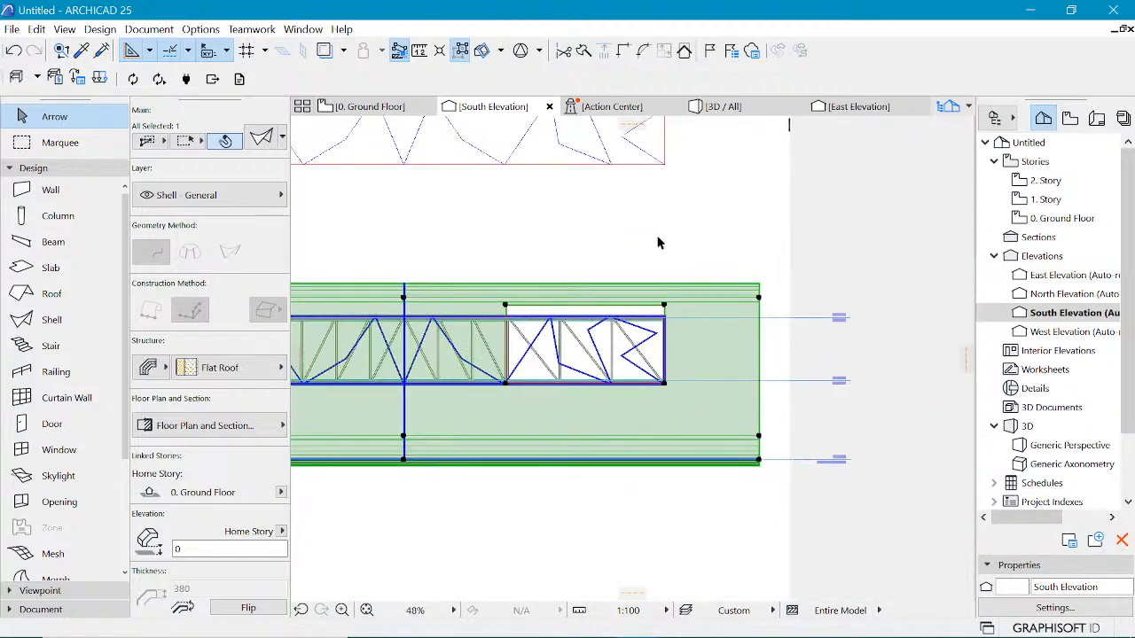
Step: Switch to the 3D view and orbit and zoom around to examine the shell against the building
scroll(662, 245, "up", 2)
left_click(785, 107)
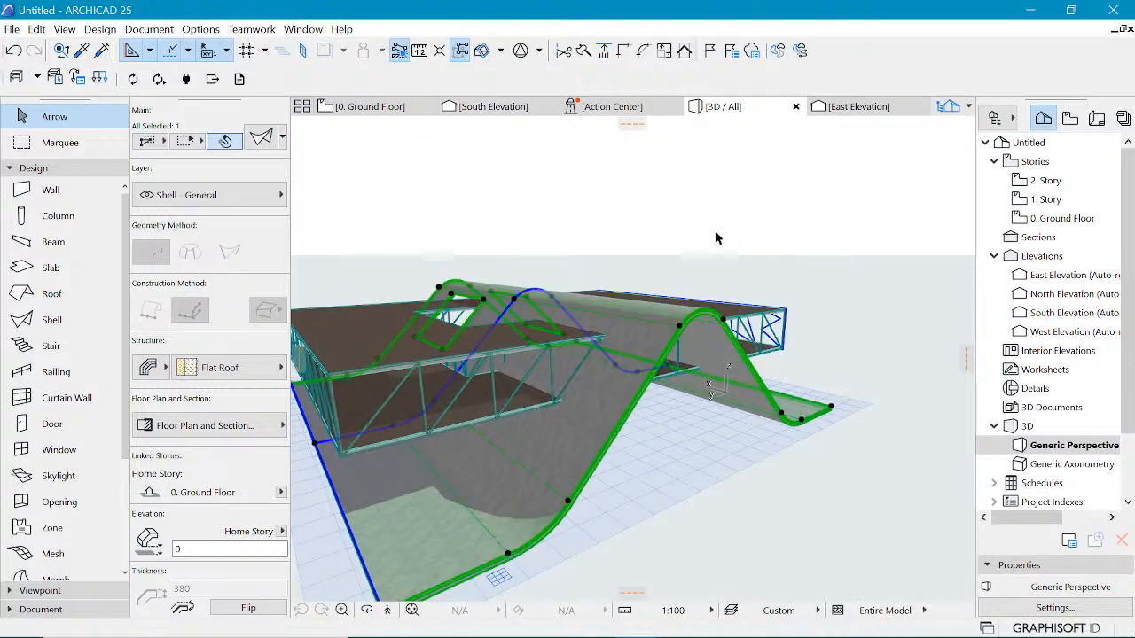
left_click(701, 232)
middle_click_drag(705, 244, 645, 326, "shift")
left_click(590, 335)
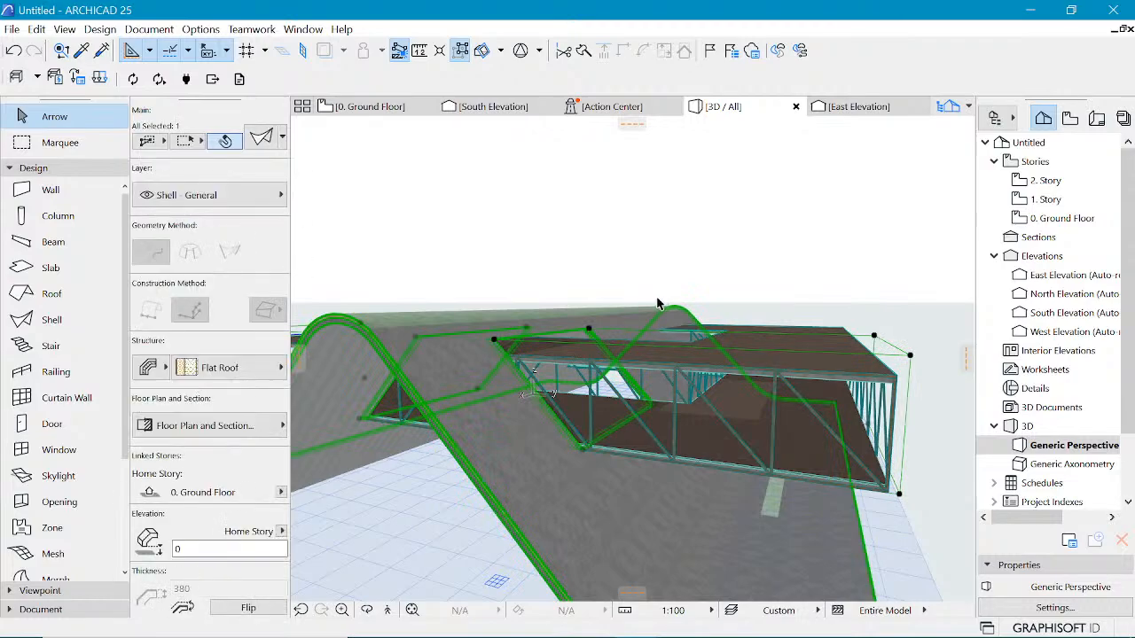
scroll(832, 458, "down", 4)
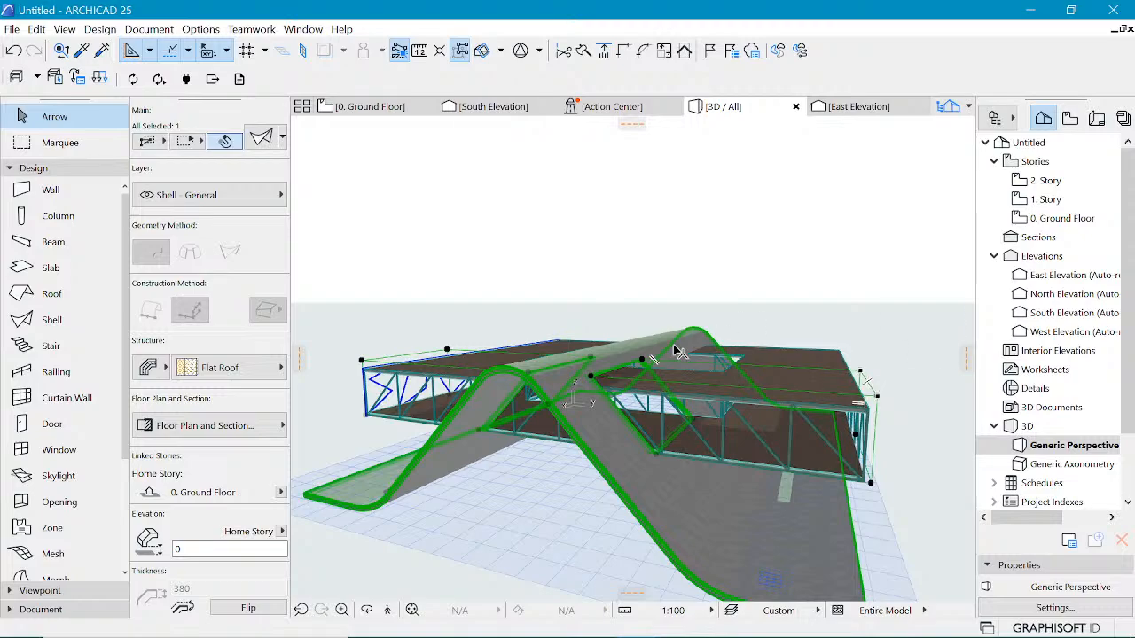
scroll(418, 413, "up", 5)
scroll(702, 440, "down", 2)
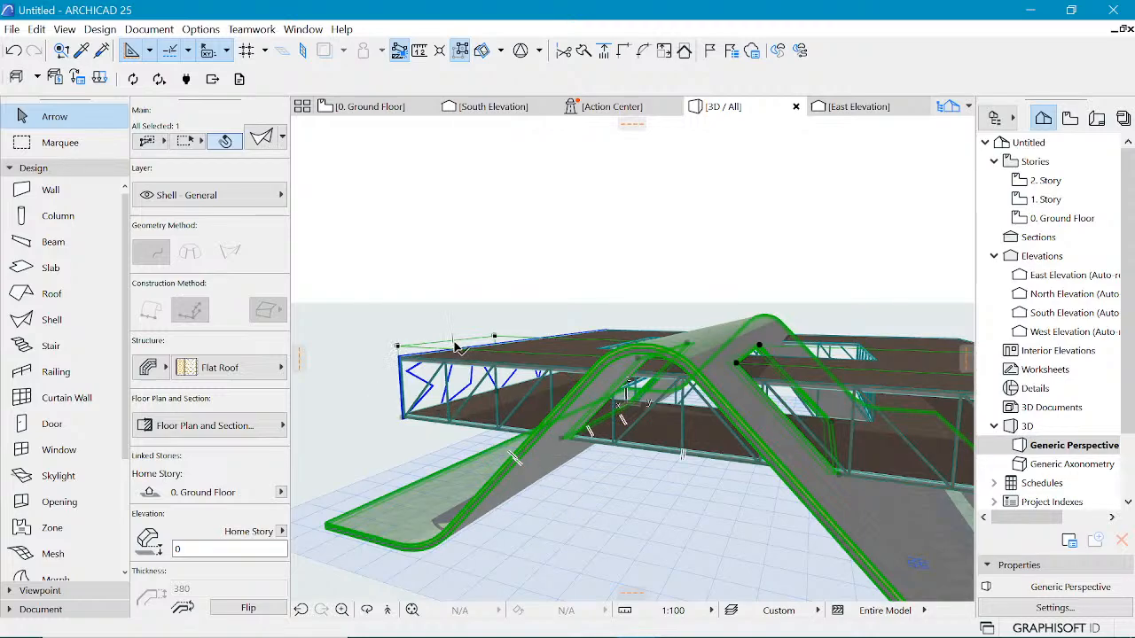
Step: Select the shell's end edge and use Edit Extrusion Length to stretch the shell further out
left_click(462, 342)
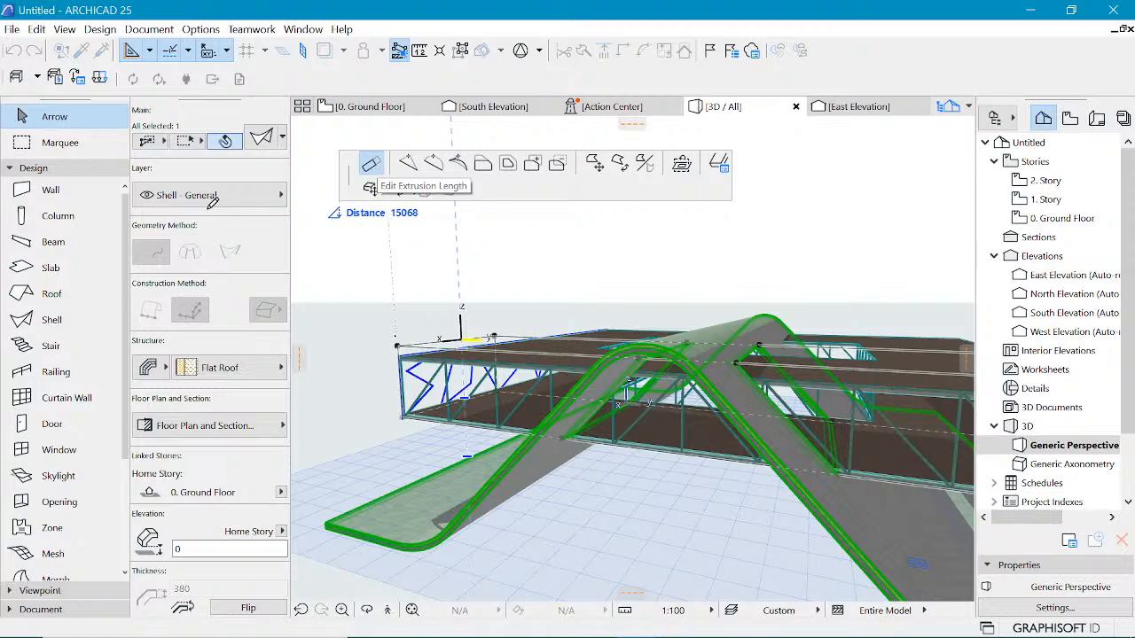
left_click(373, 165)
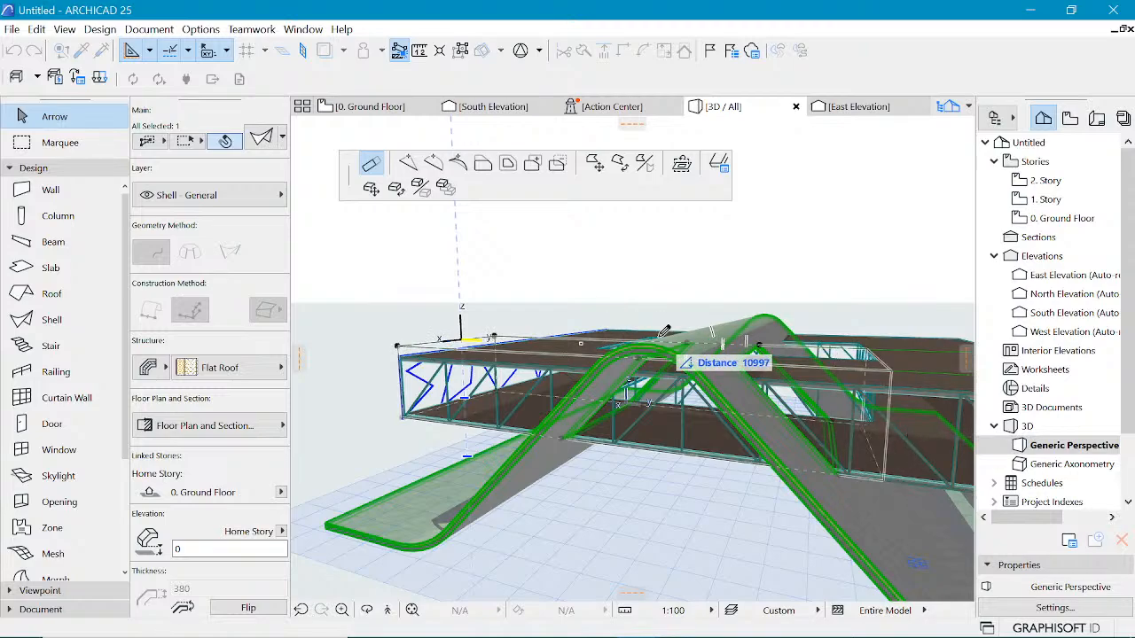
left_click(665, 331)
middle_click_drag(665, 332, 832, 402, "shift")
key("Escape")
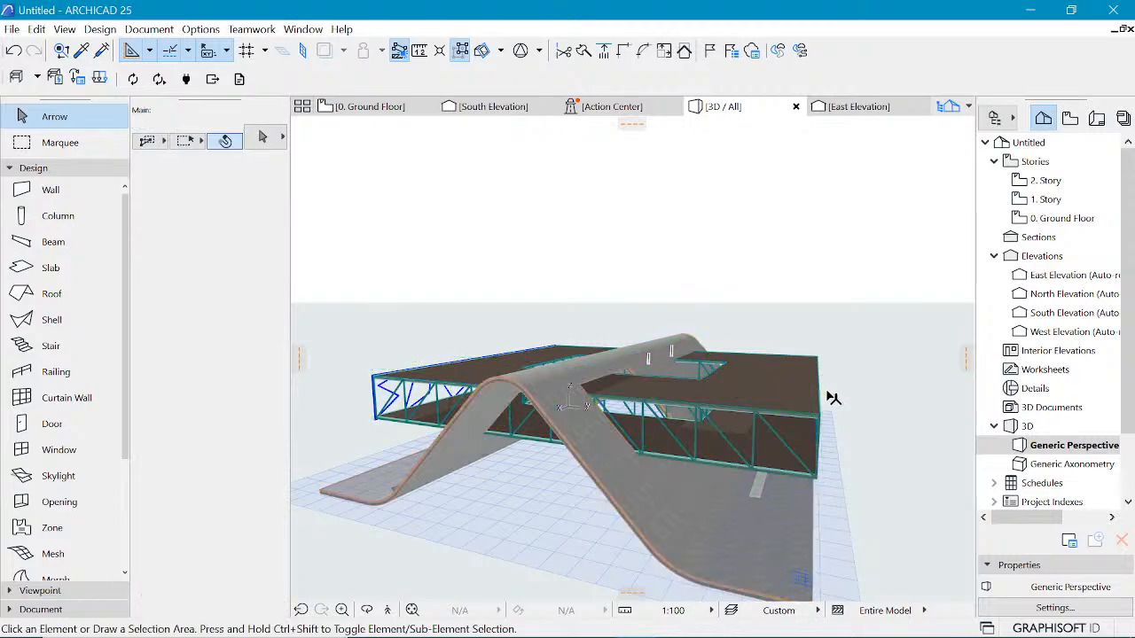
Step: Reselect the shell and edit its extrusion length from the opposite end edge
left_click(625, 372)
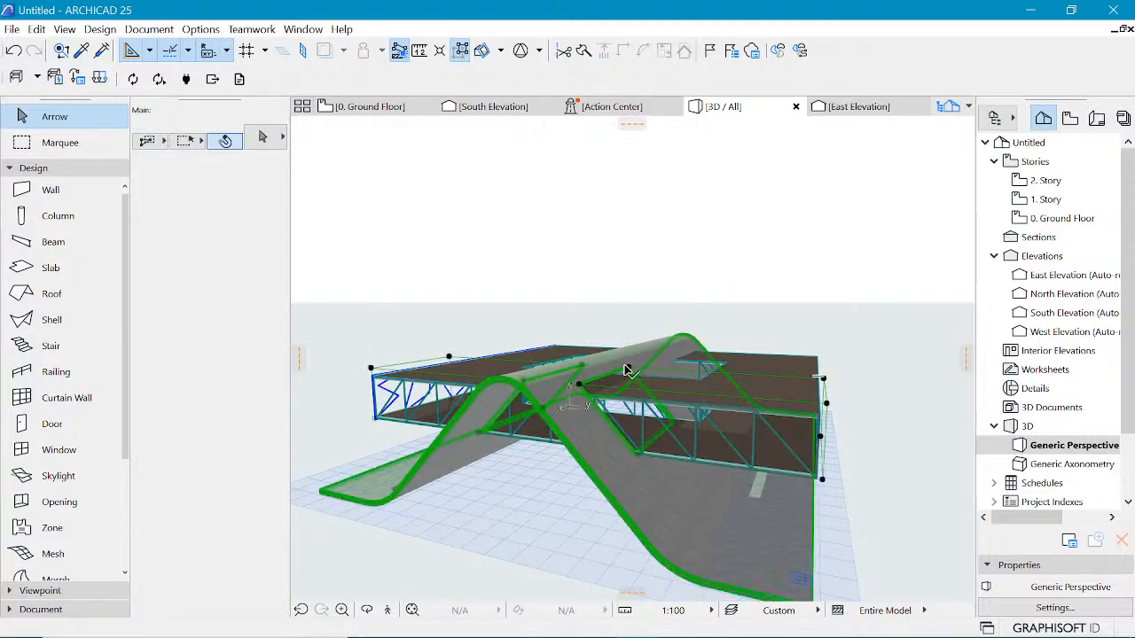
left_click(797, 395)
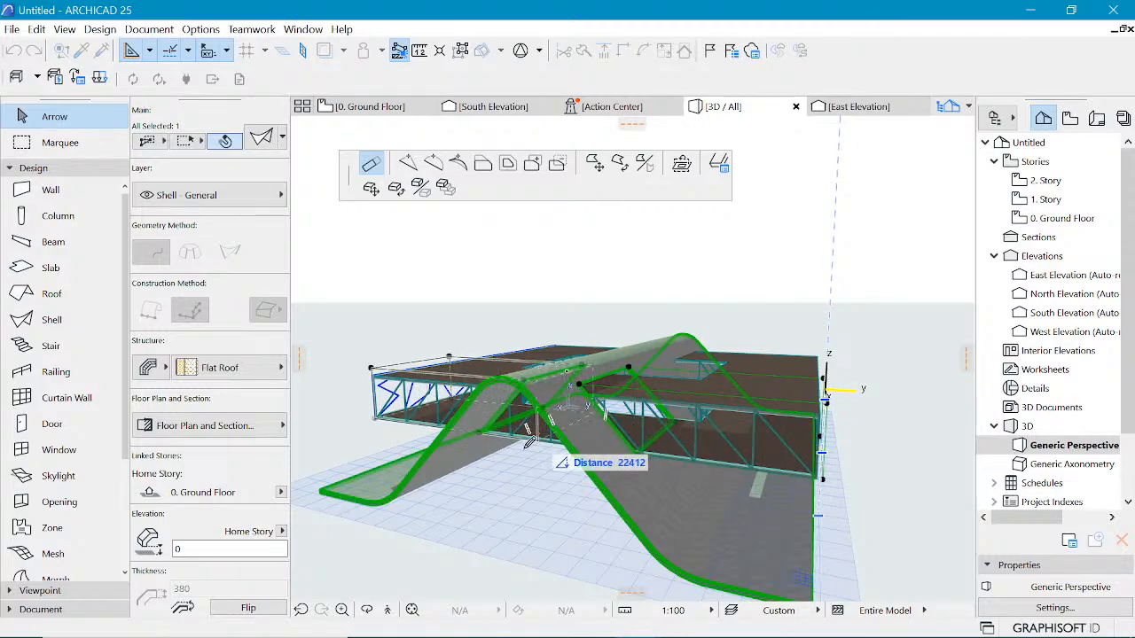
scroll(545, 430, "up", 3)
left_click(554, 434)
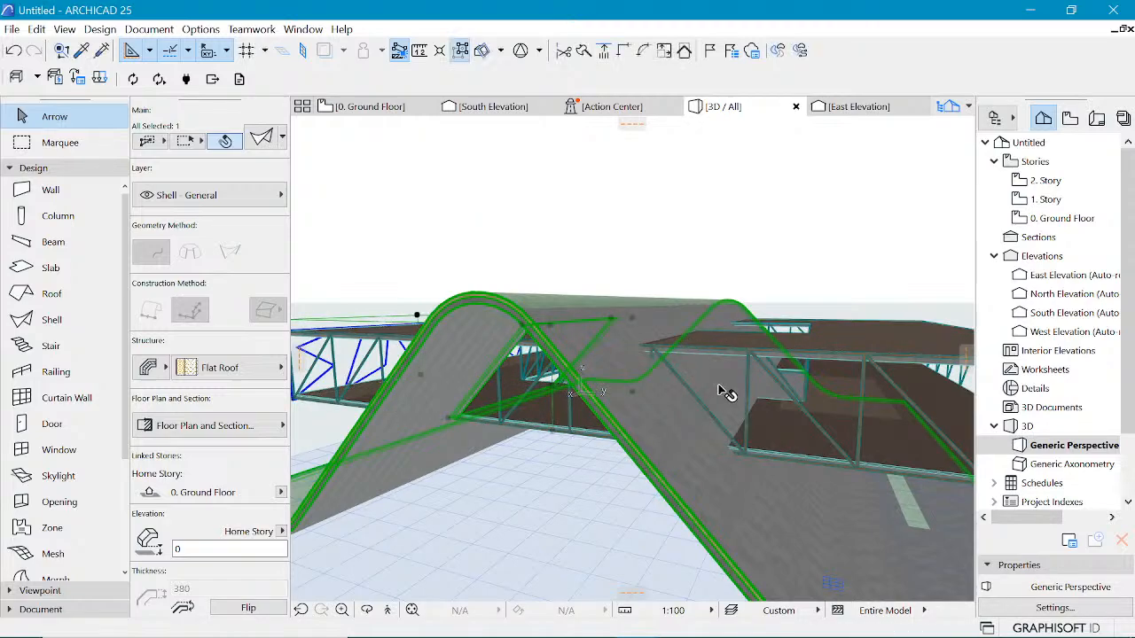
Step: Orbit the view and undo the last stretch of the shell
scroll(873, 414, "down", 2)
scroll(652, 415, "up", 2)
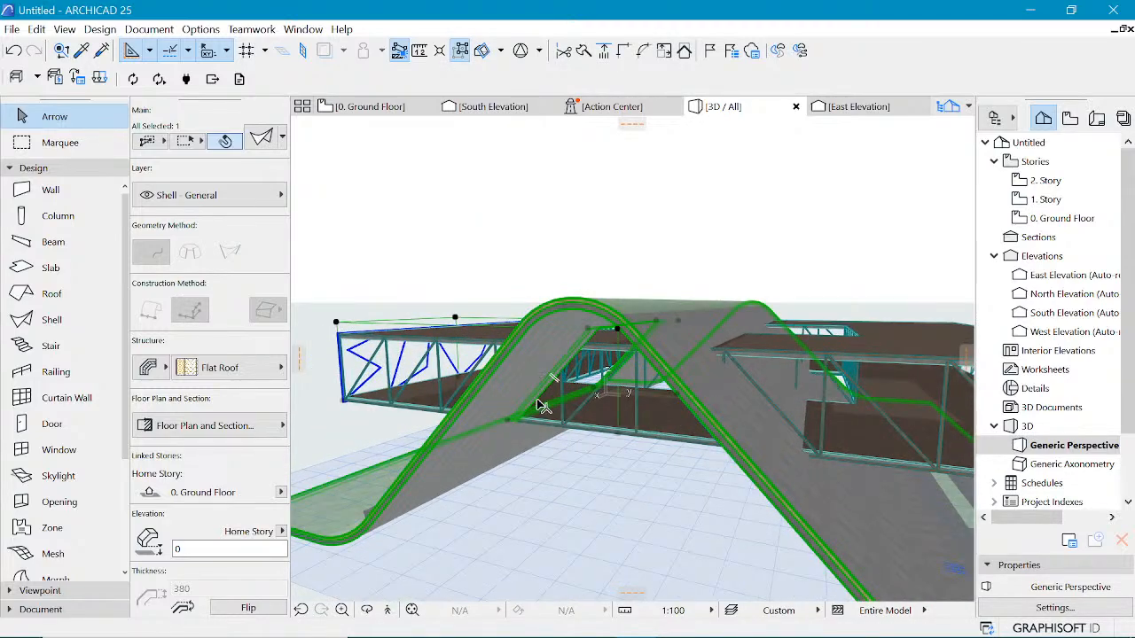
middle_click_drag(542, 406, 582, 389, "shift")
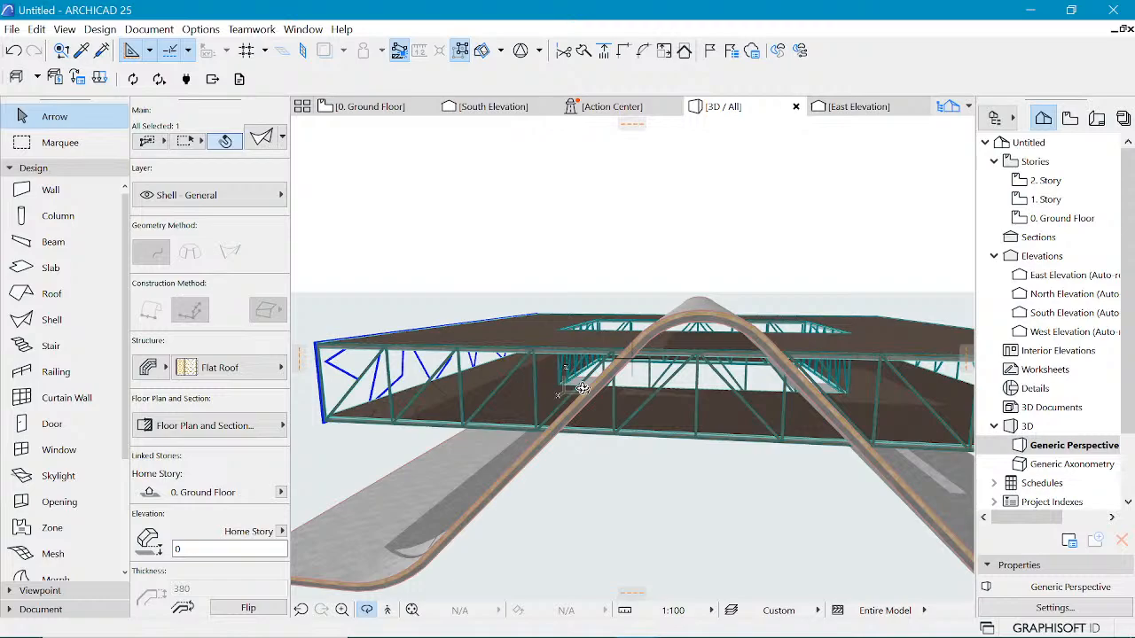
middle_click_drag(571, 397, 764, 355, "shift")
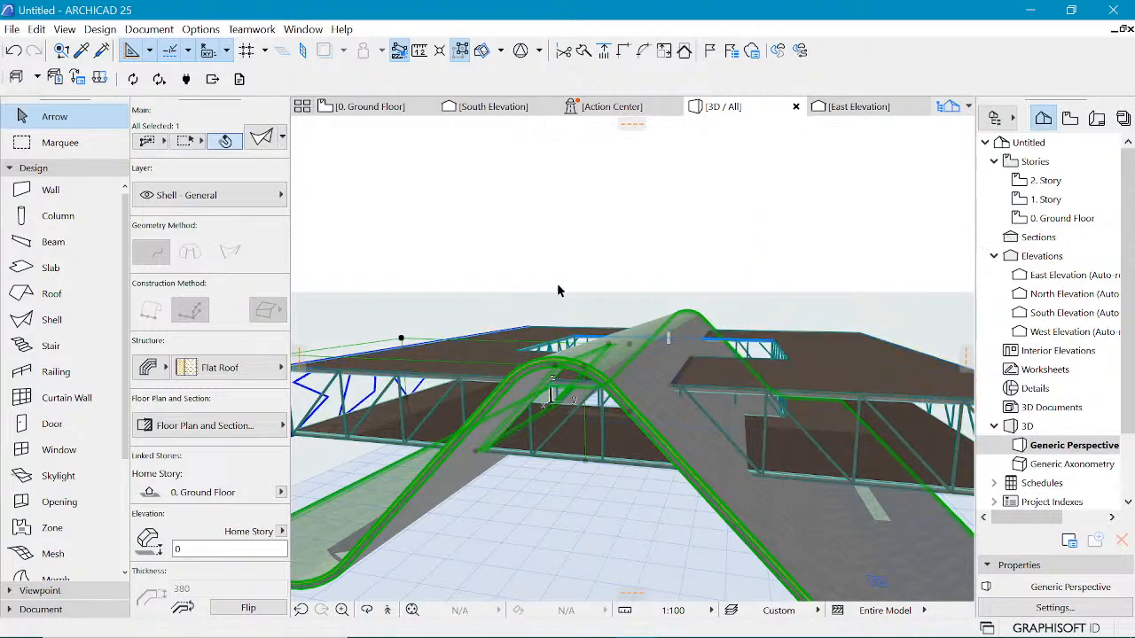
key("ctrl+z")
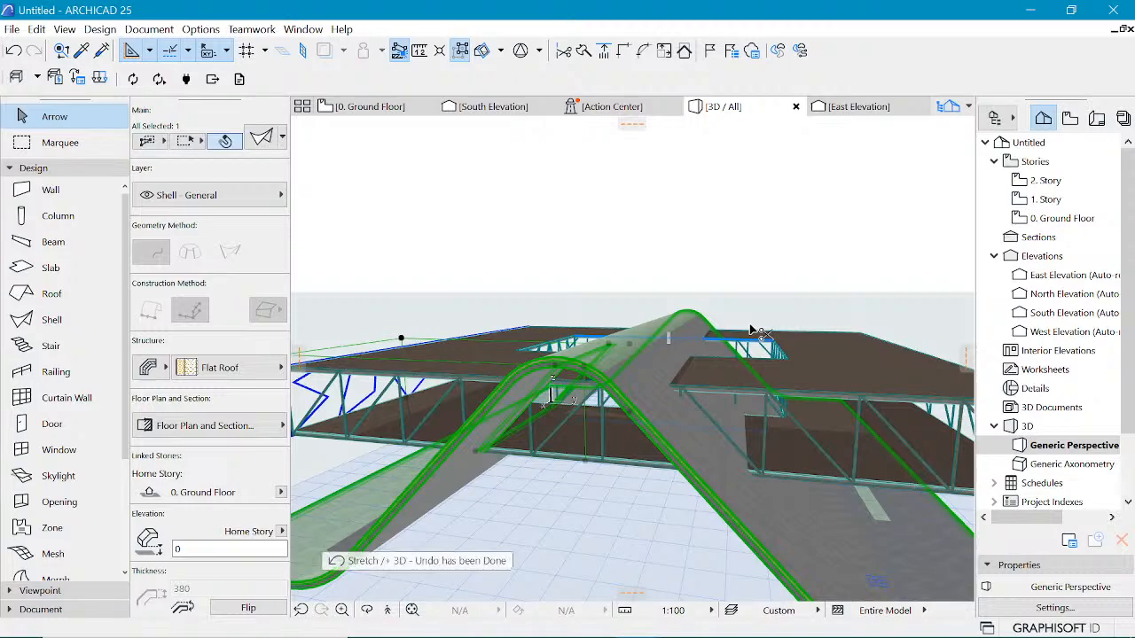
Step: Orbit to view the shell's hole, then drag a copy of it 23000 mm along the shell
left_click(726, 249)
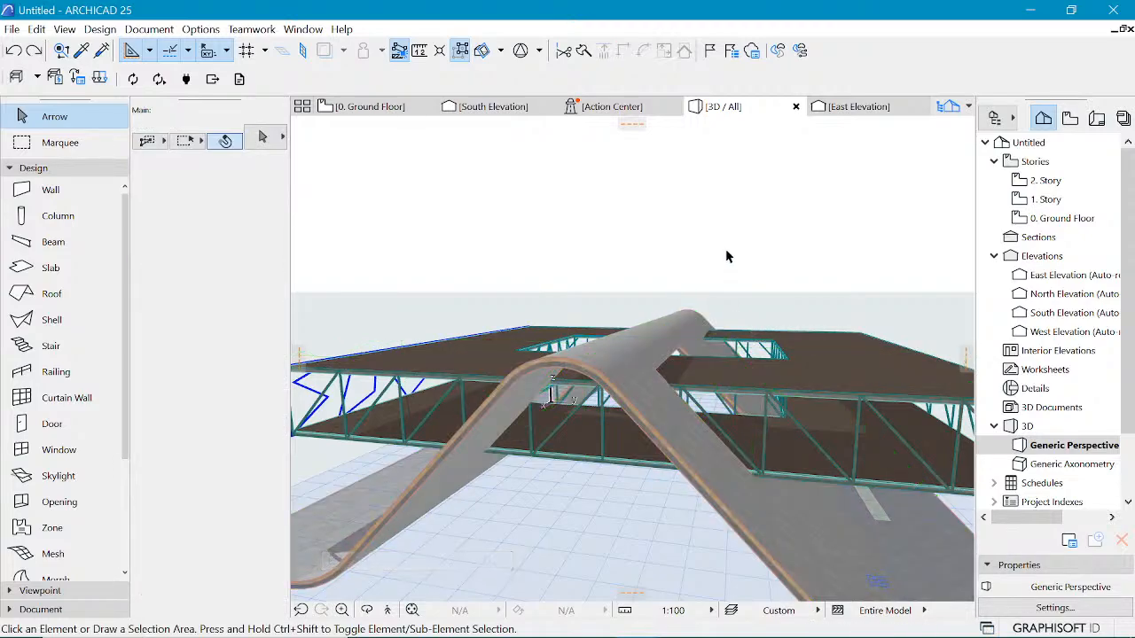
middle_click_drag(727, 249, 687, 395, "shift")
scroll(687, 396, "up", 5)
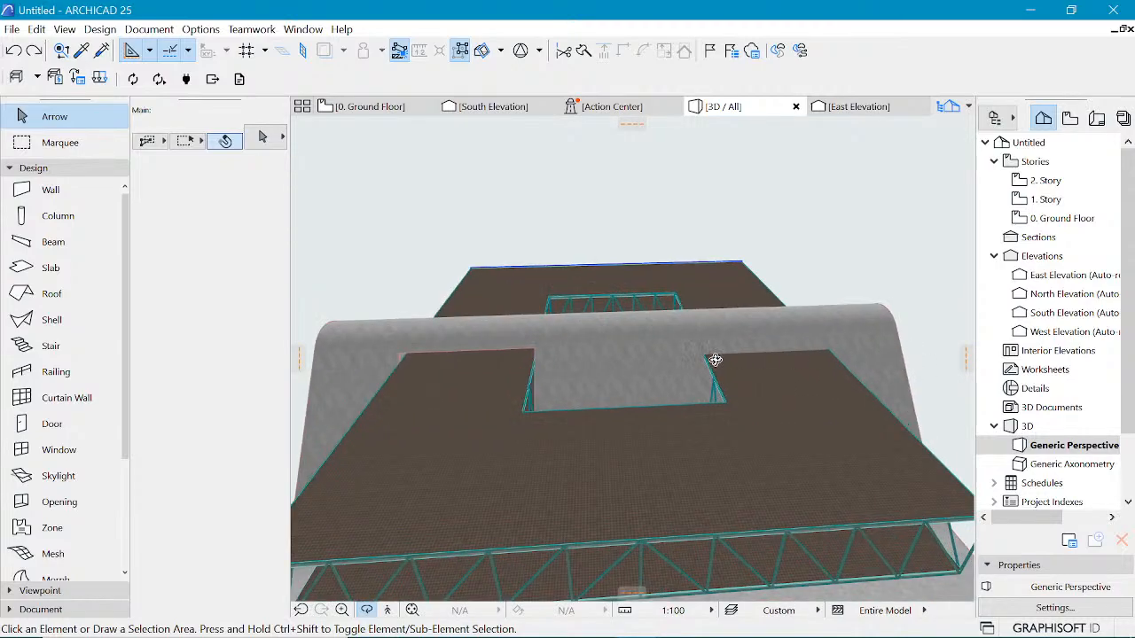
left_click(535, 352)
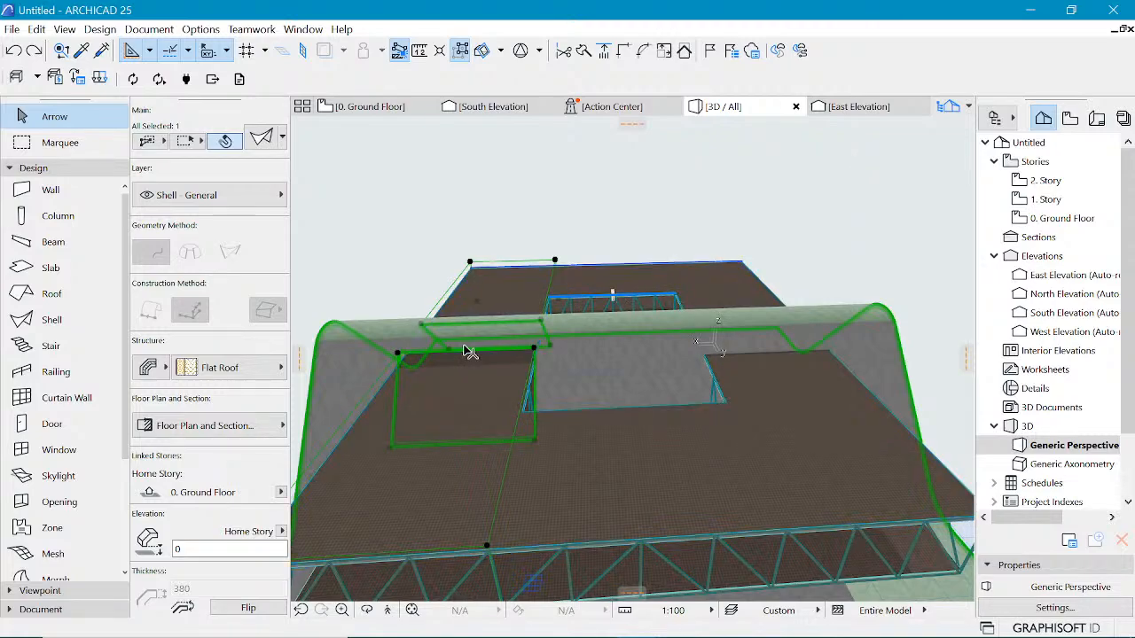
key("ctrl+shift+d")
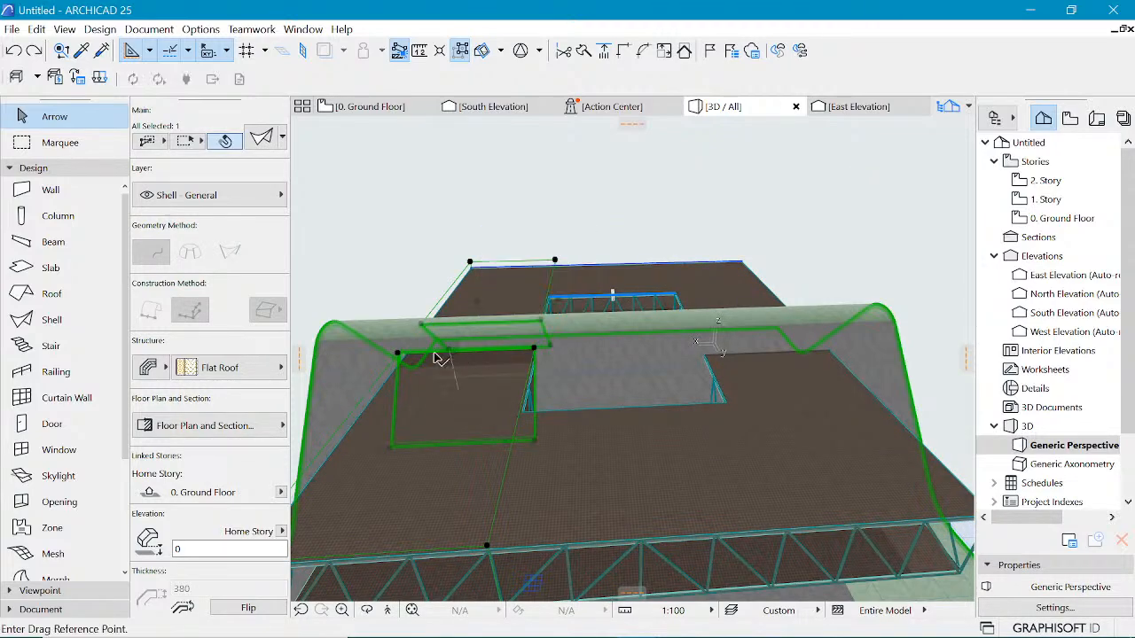
left_click(398, 356)
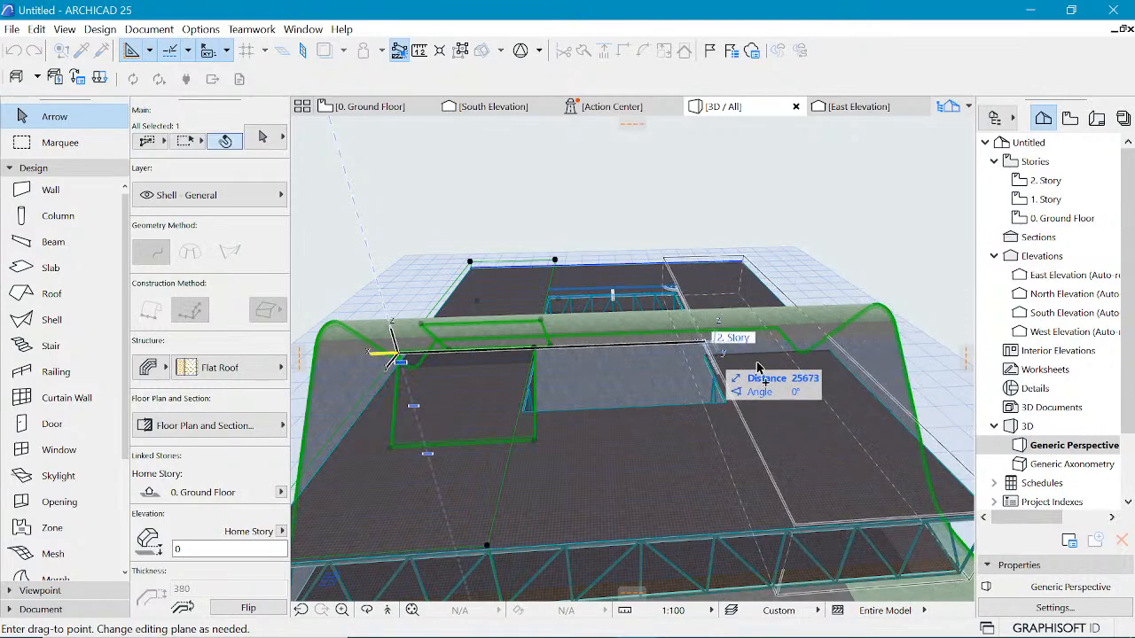
left_click(729, 408)
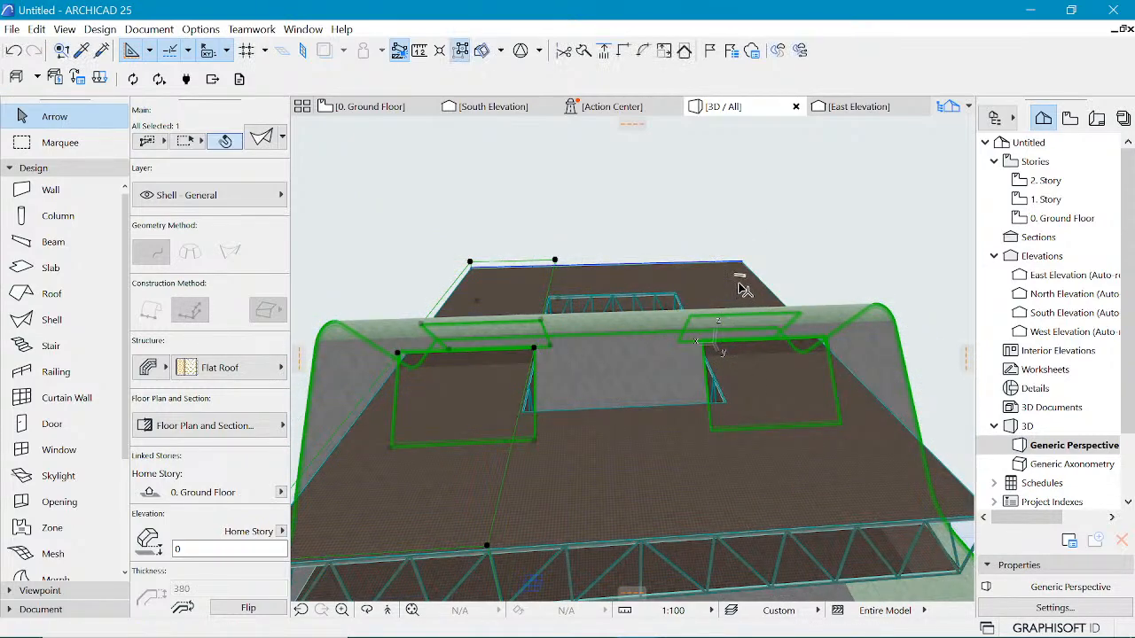
Step: Orbit and zoom around the 3D model to inspect the shell and its openings around the building
scroll(639, 288, "down", 3)
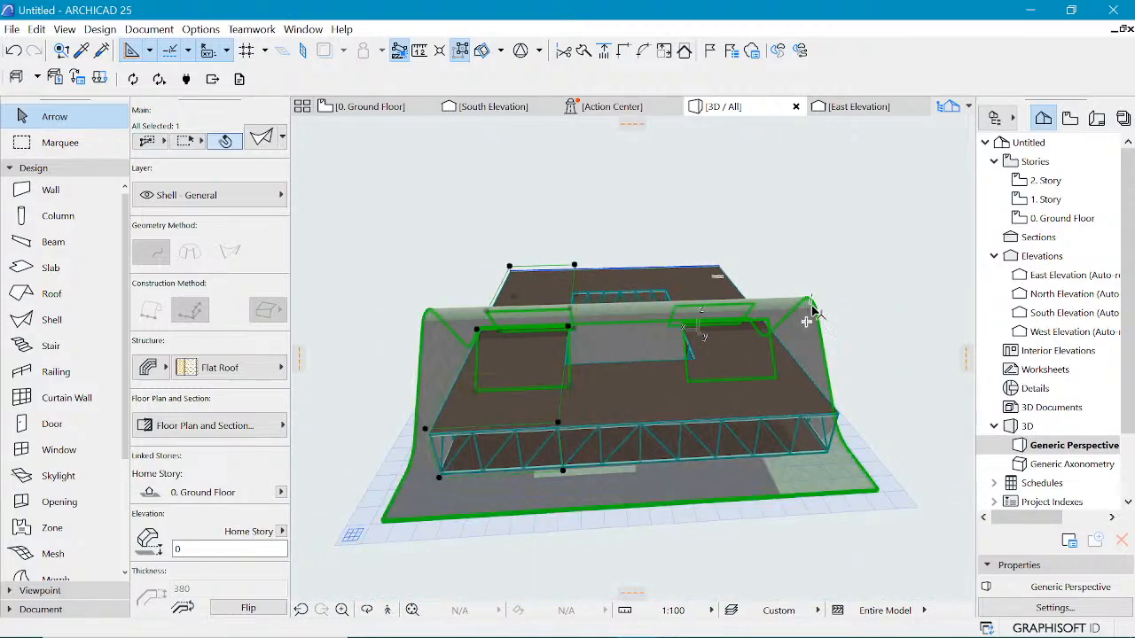
left_click(819, 248)
middle_click_drag(825, 258, 591, 326, "shift")
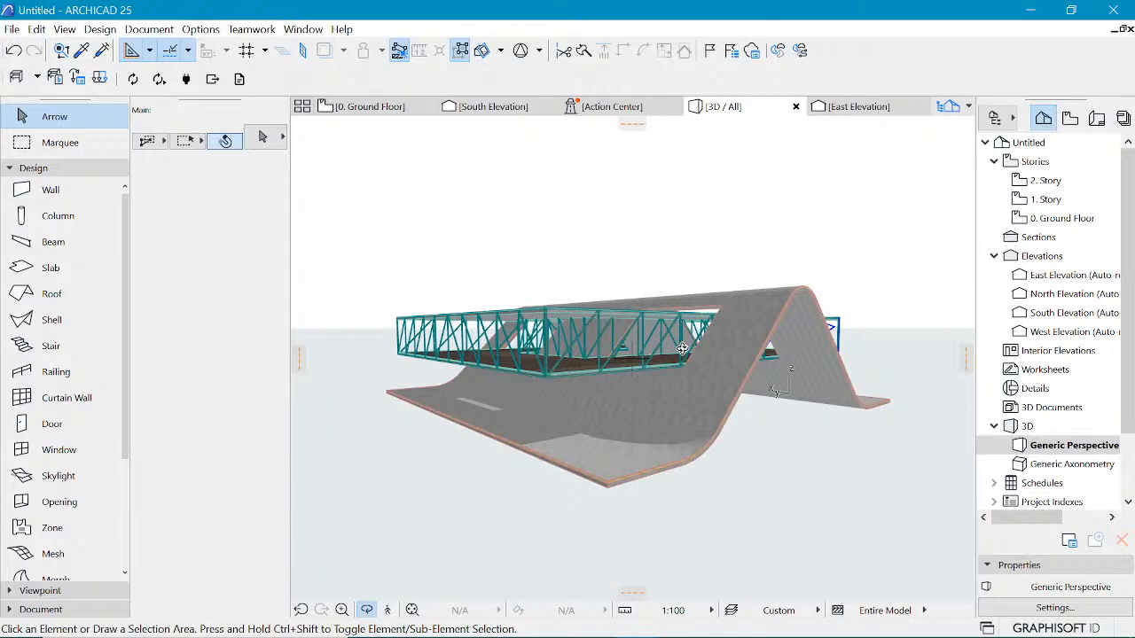
scroll(716, 201, "up", 2)
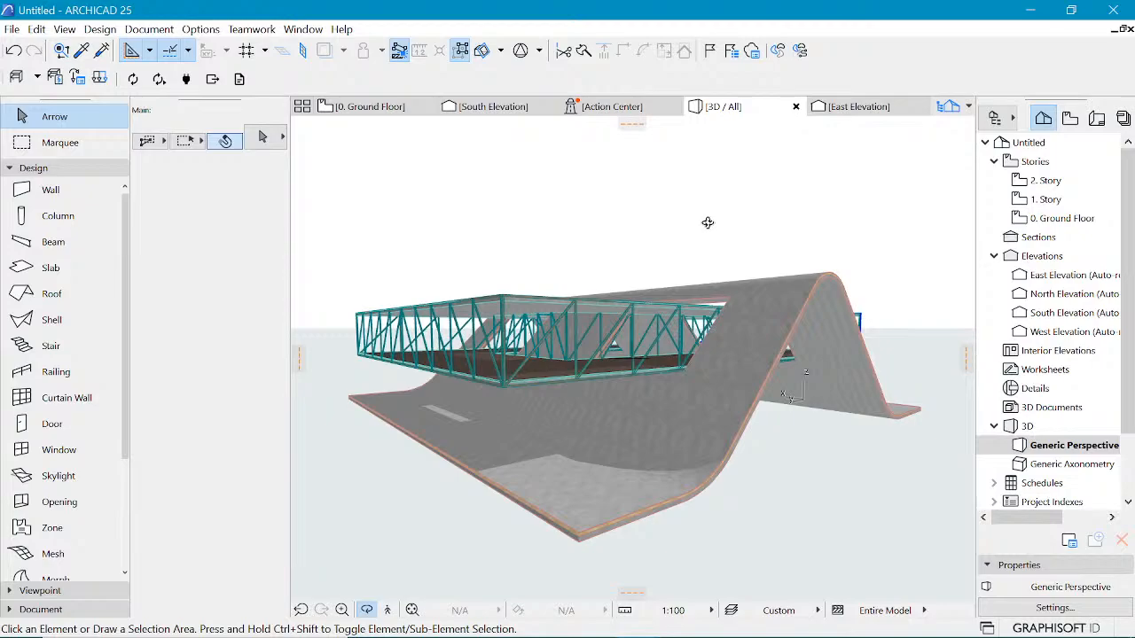
left_click_drag(707, 223, 454, 358)
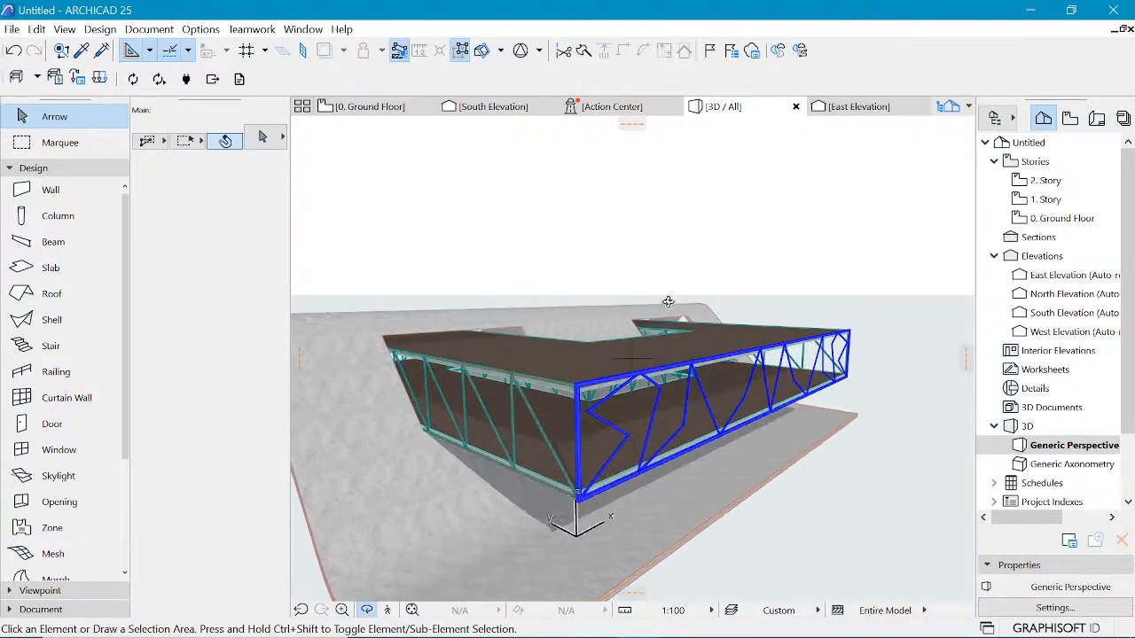
key("Escape")
left_click(576, 387)
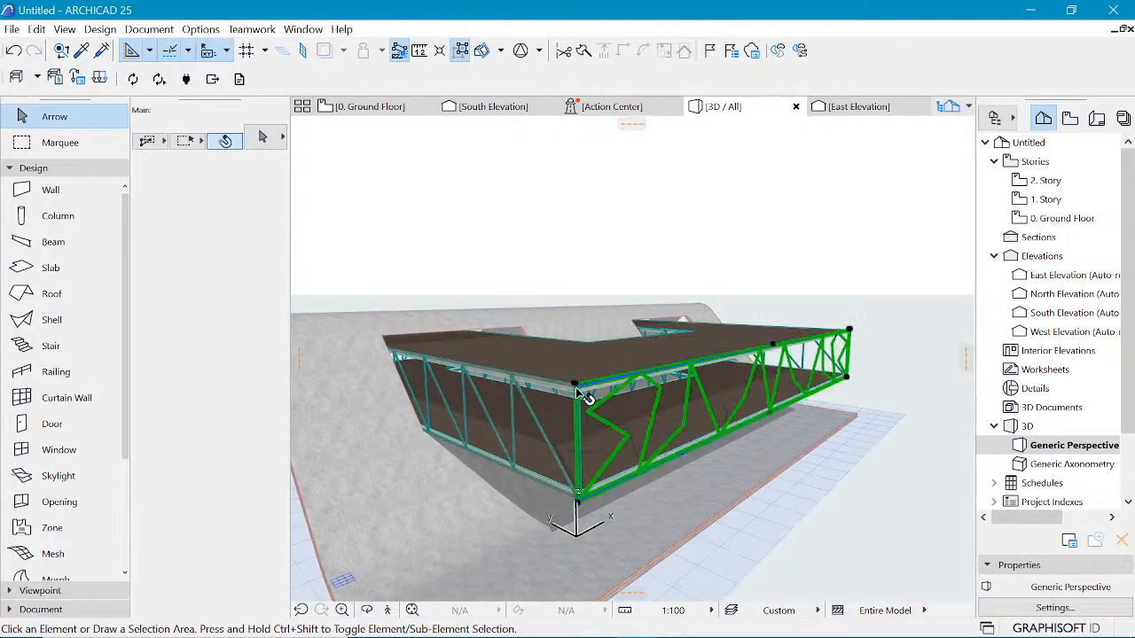
left_click(856, 223)
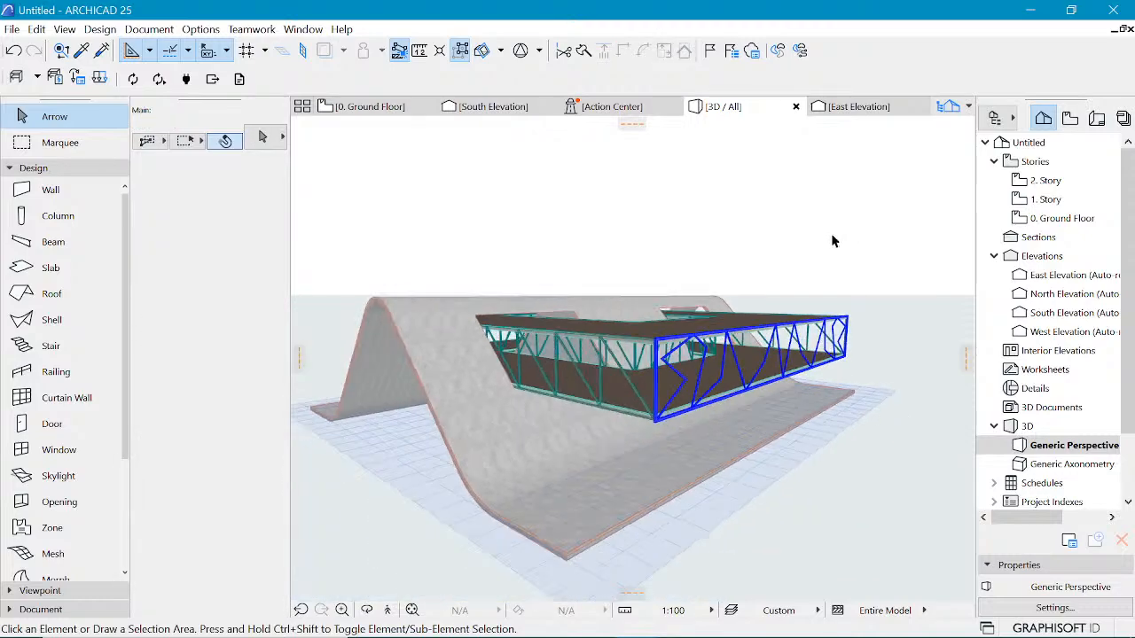
Step: Switch the 3D style to White Model with Shadows
right_click(777, 161)
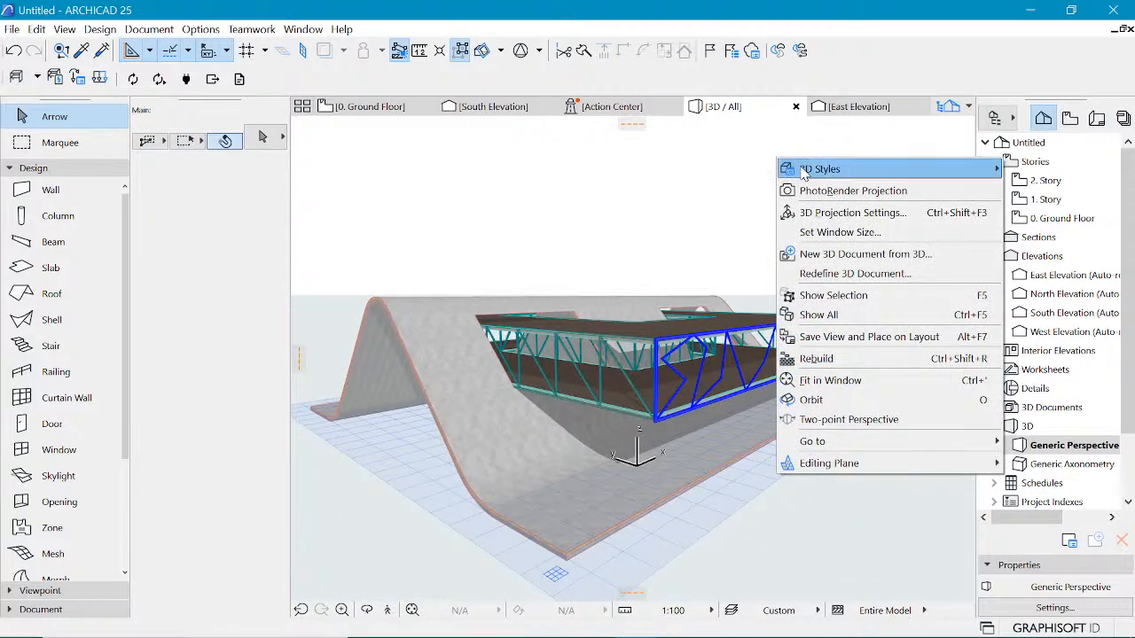
mouse_move(802, 169)
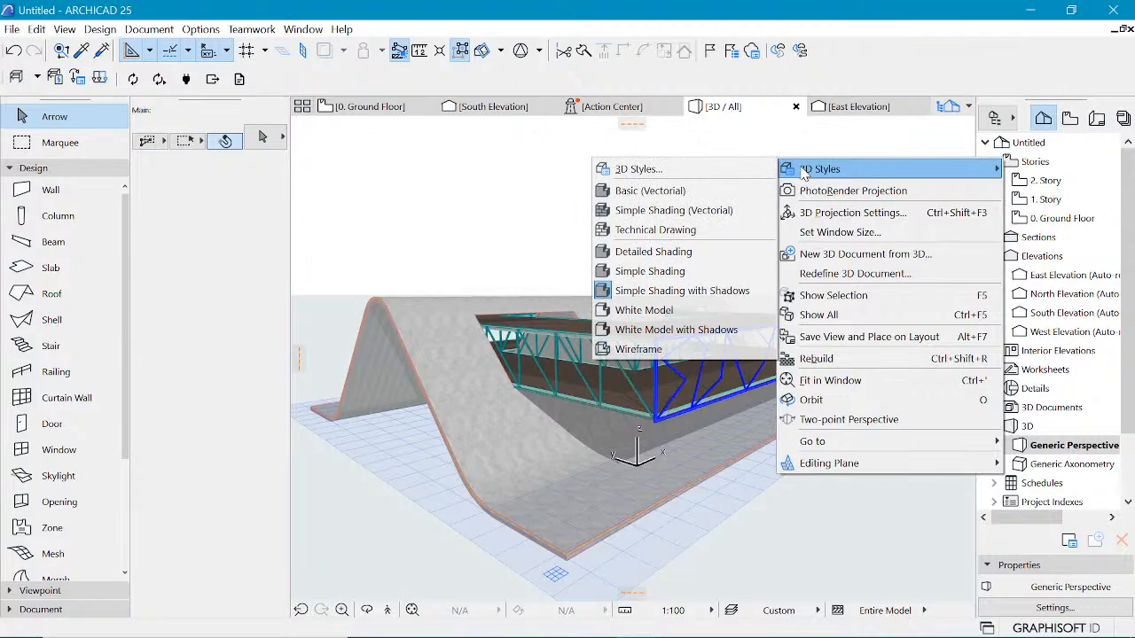
left_click(696, 339)
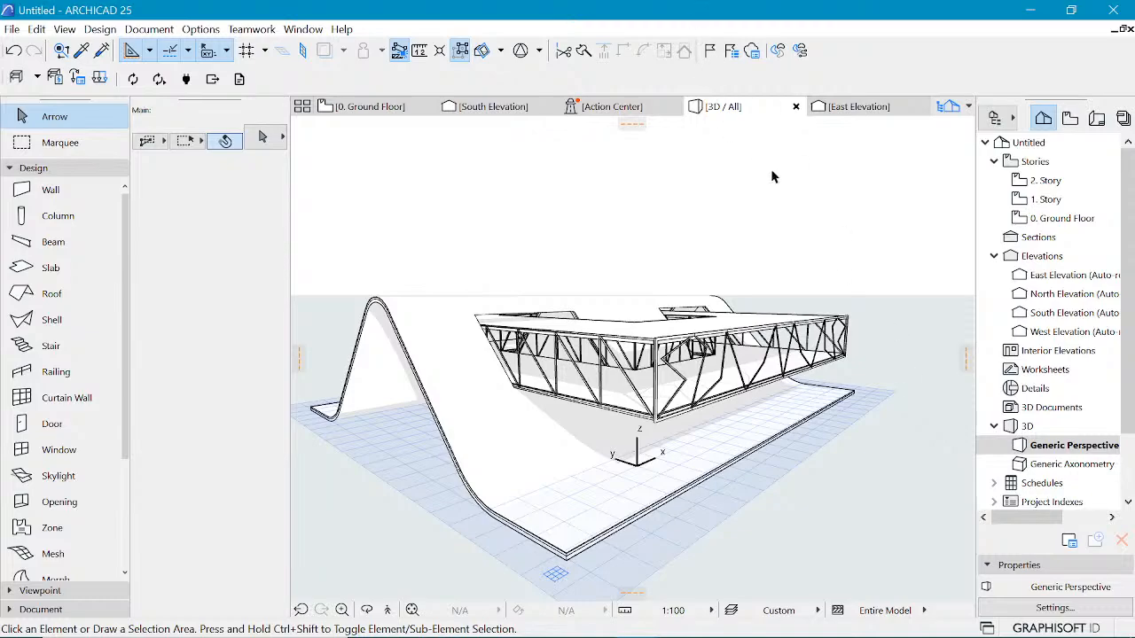
Step: Switch the 3D style to Simple Shading with Shadows
right_click(794, 149)
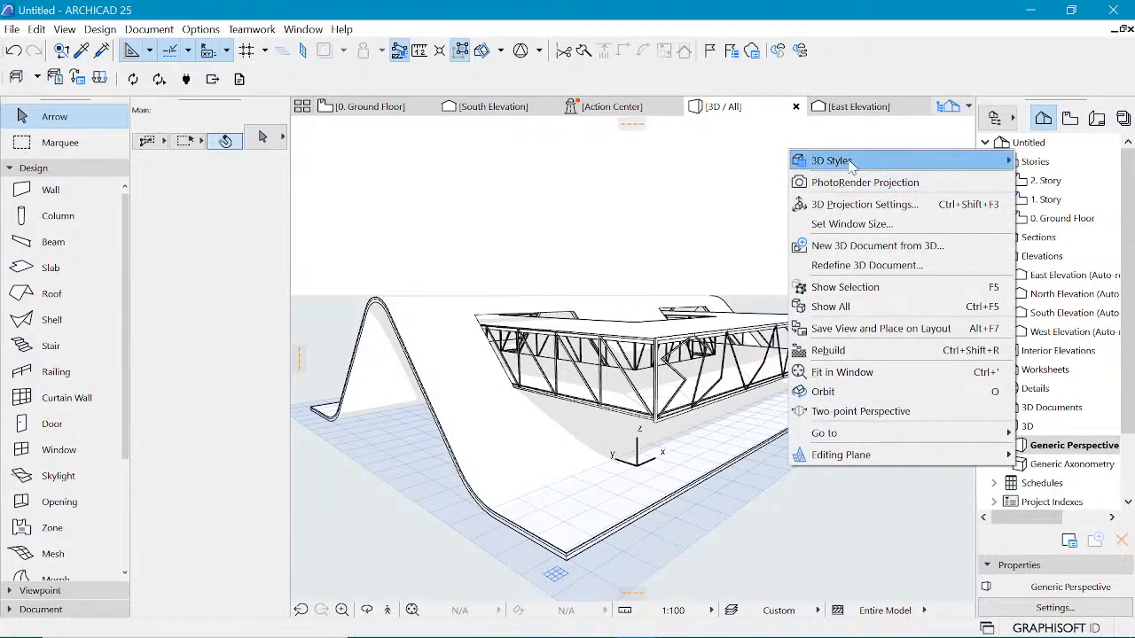
mouse_move(823, 159)
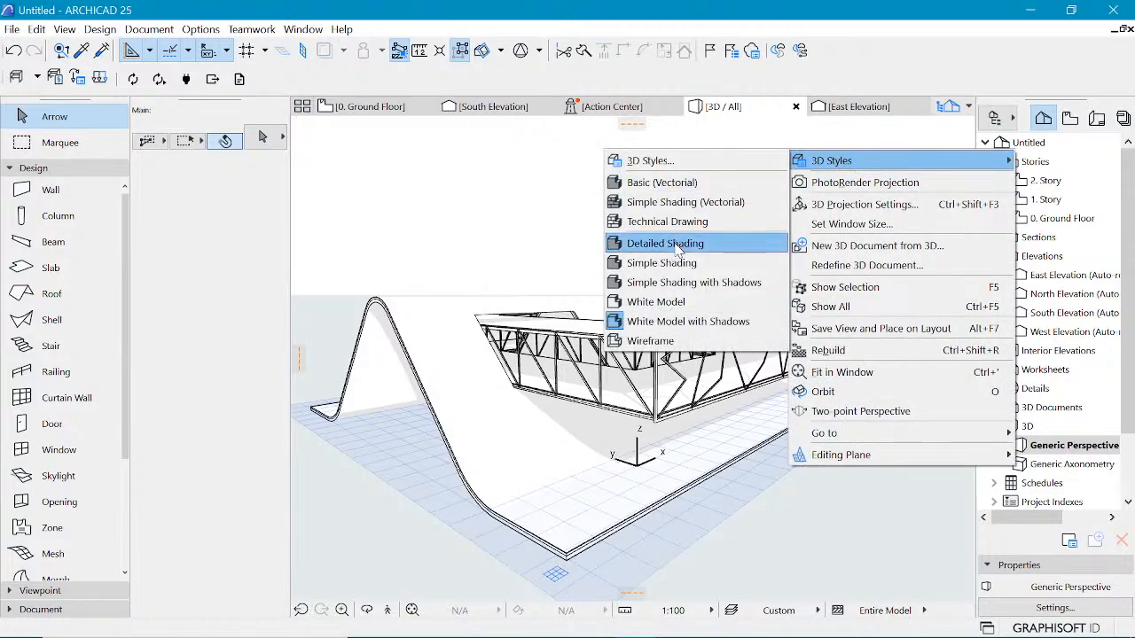
left_click(695, 291)
scroll(825, 288, "up", 5)
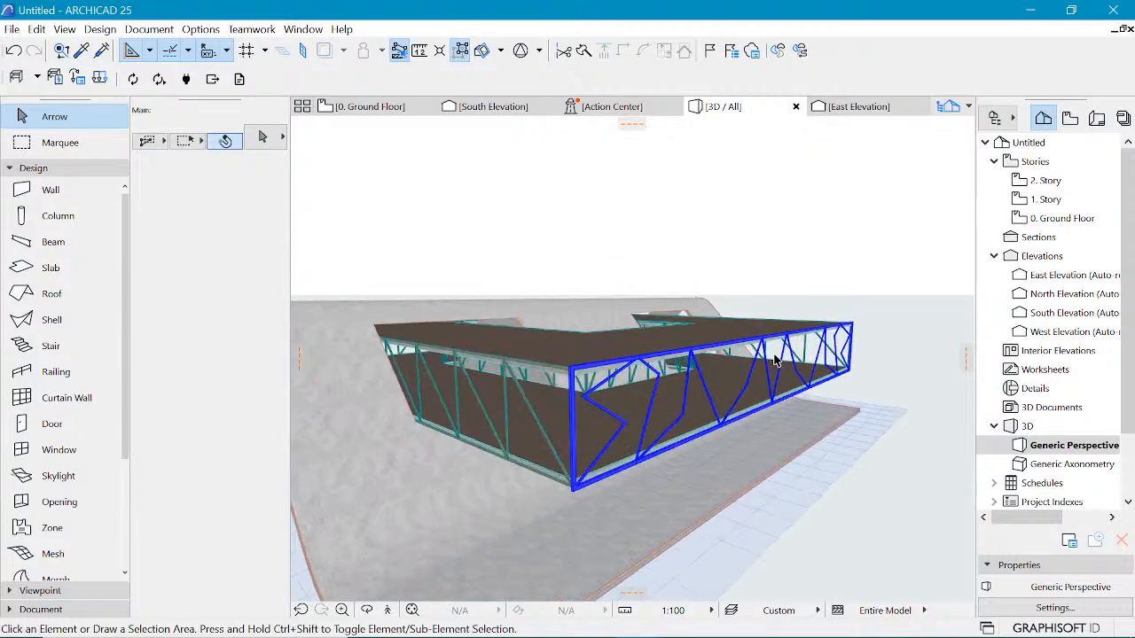
Step: Select the front truss, open its settings and set its 2D contour pen to pen 1 (0.13 mm)
left_click(500, 424)
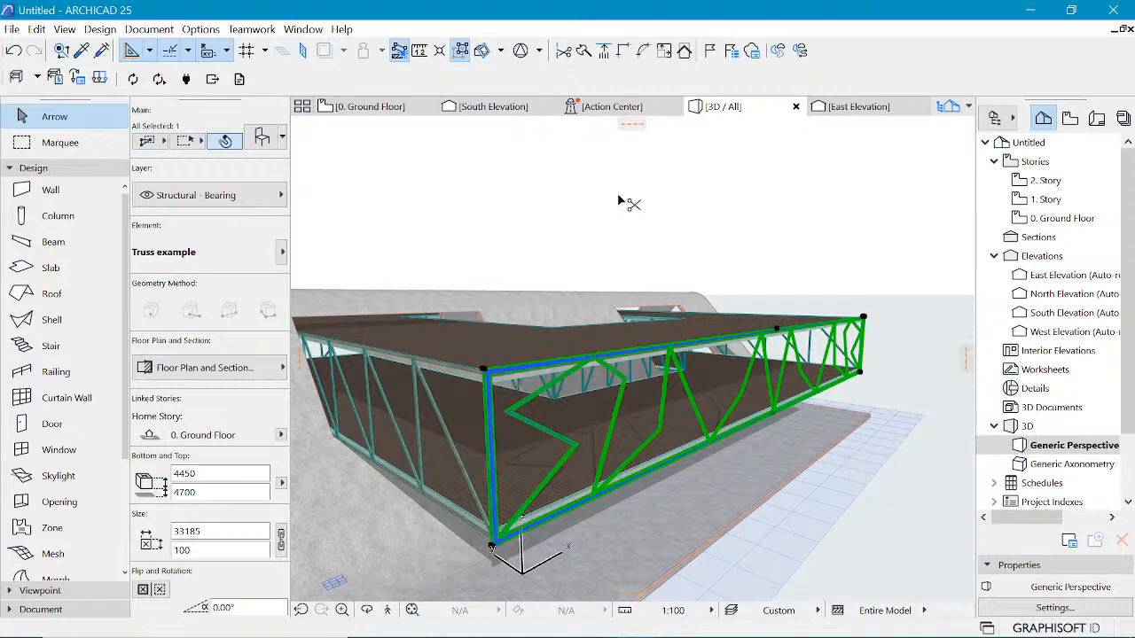
key("ctrl+t")
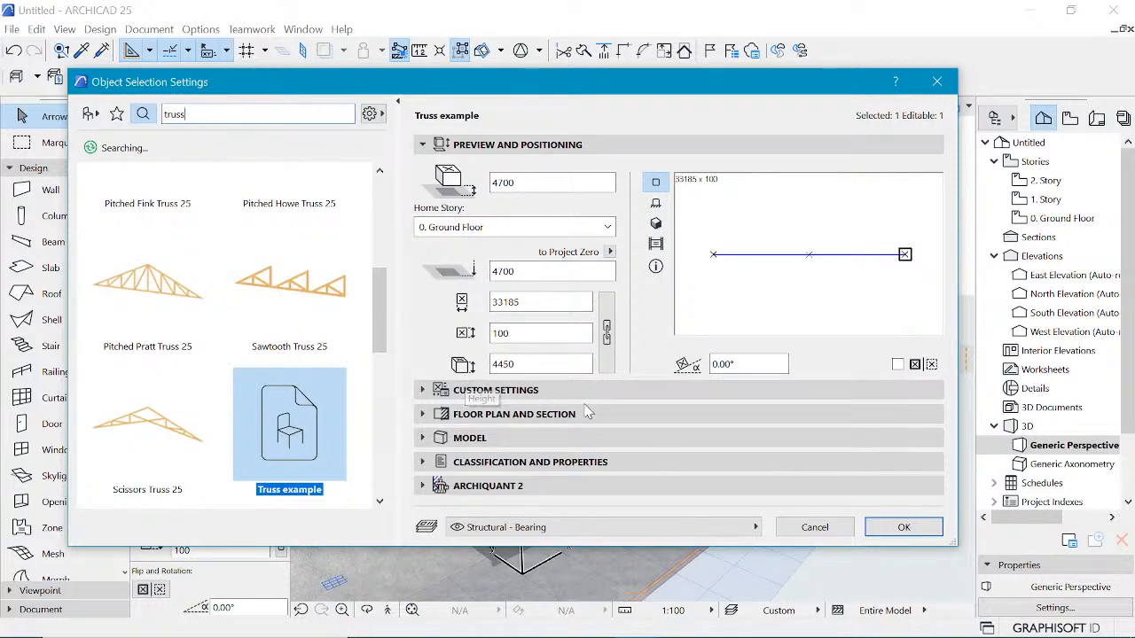
left_click(496, 391)
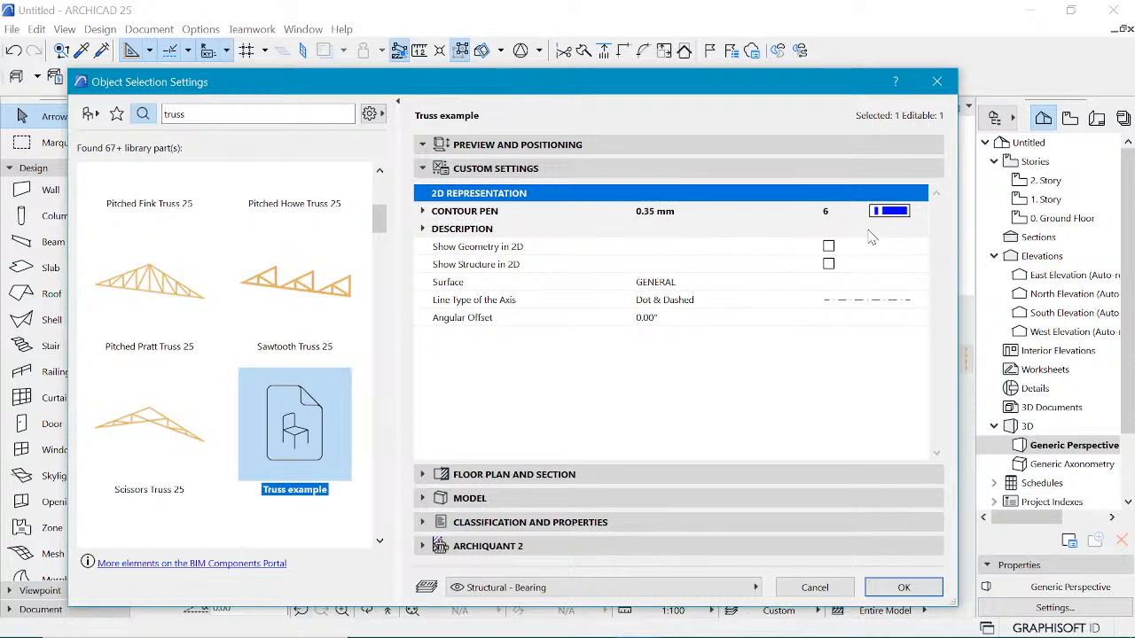
left_click(904, 212)
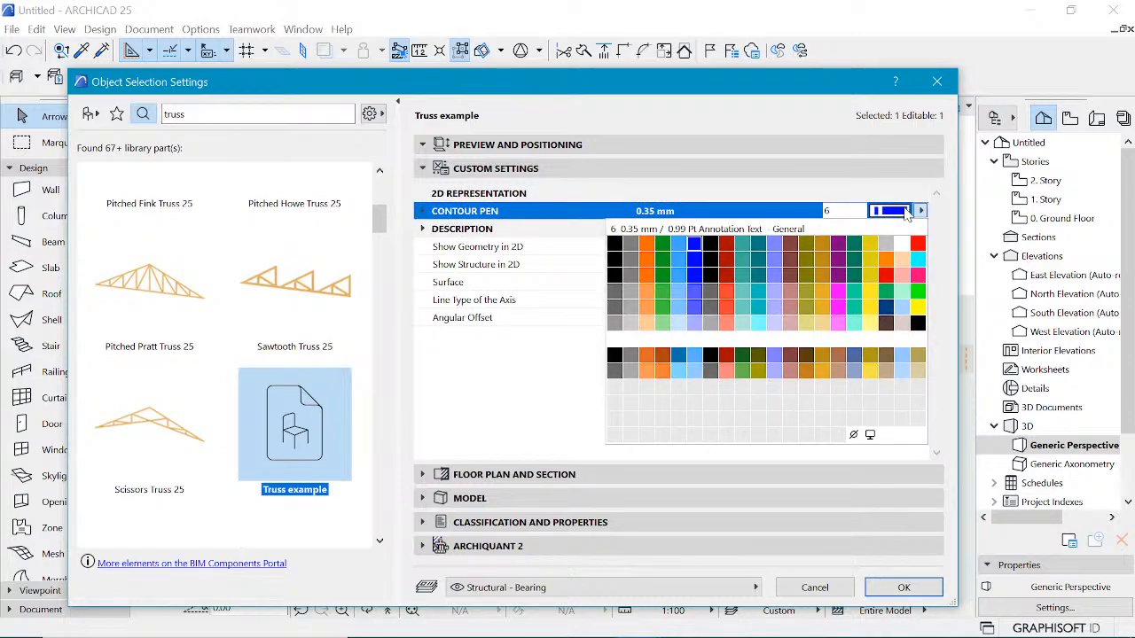
left_click(614, 243)
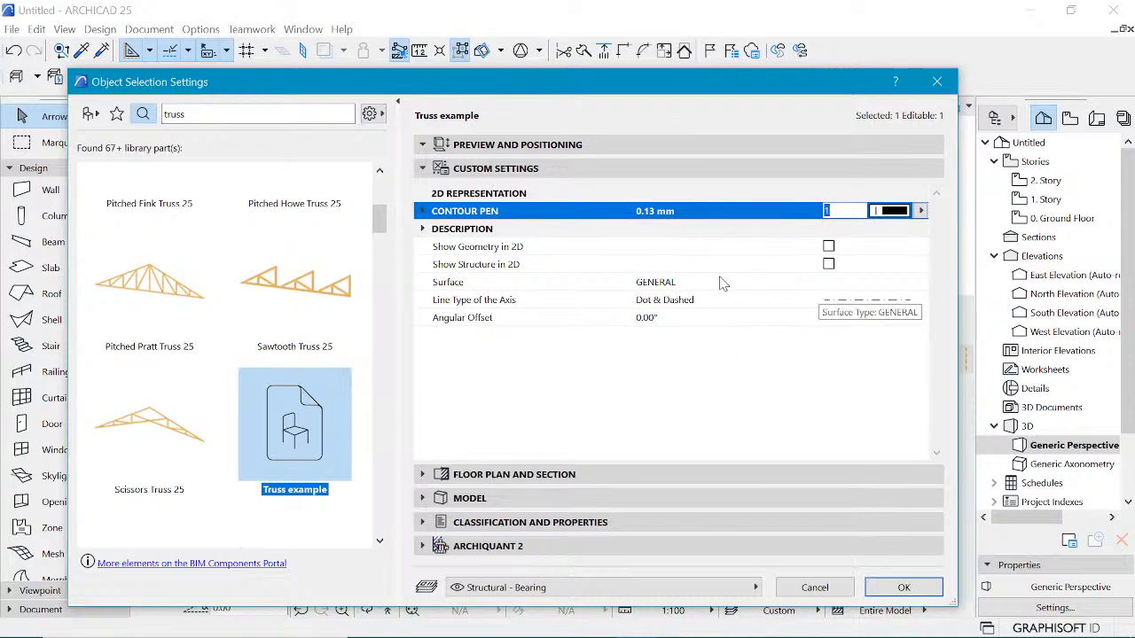
Step: Set the truss's surface to Wood - Mahogany Horizontal and apply the settings
left_click(685, 285)
left_click(920, 282)
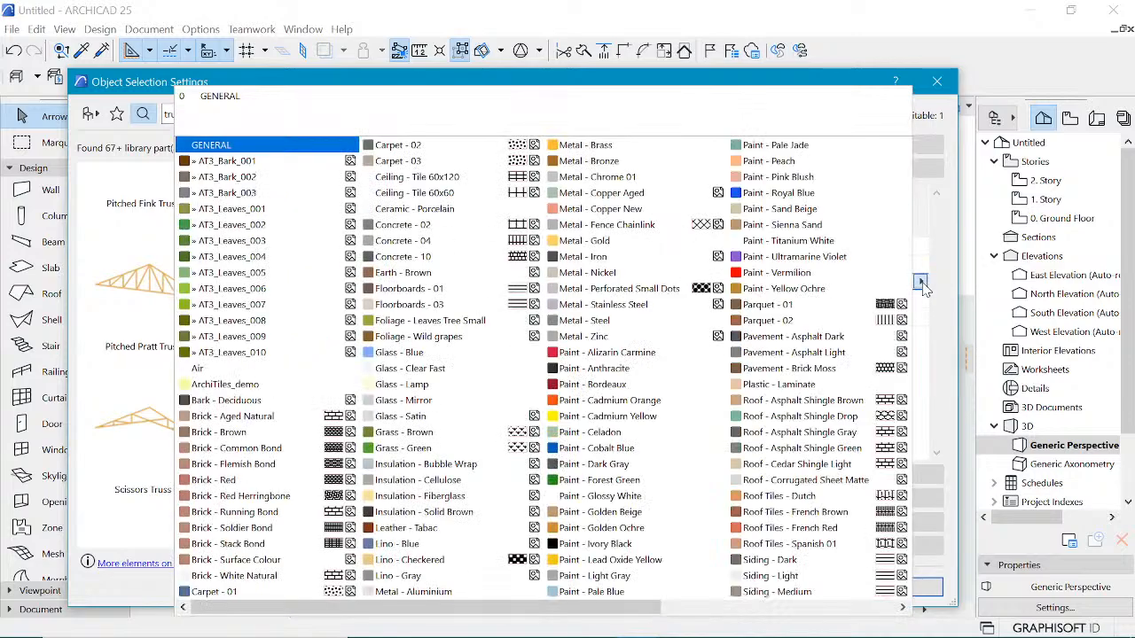
scroll(803, 308, "down", 3)
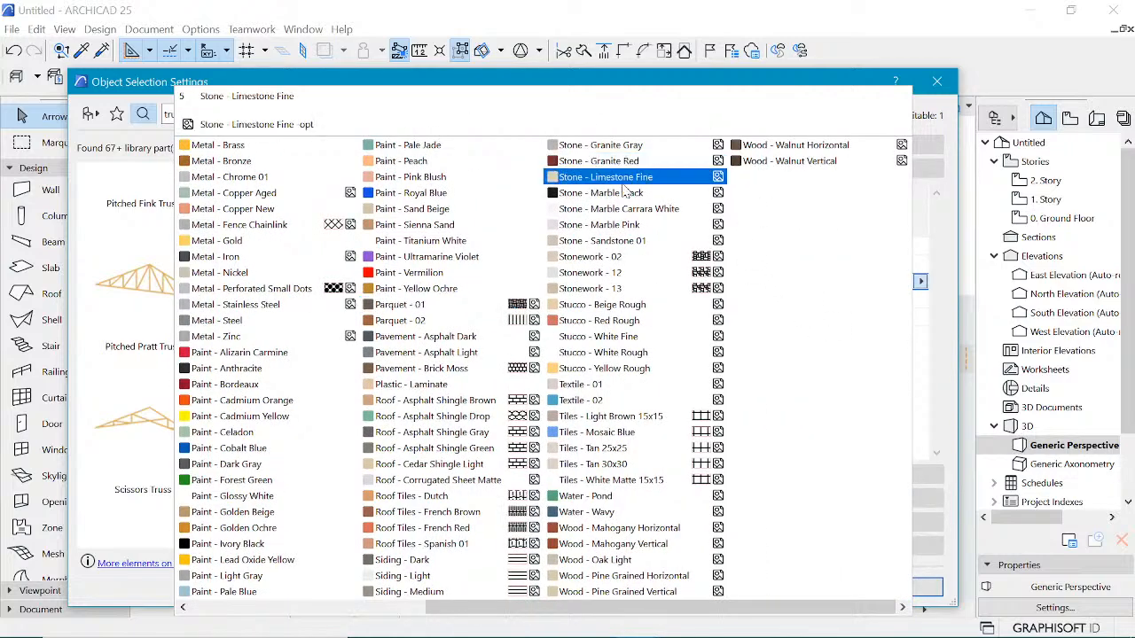
left_click(656, 529)
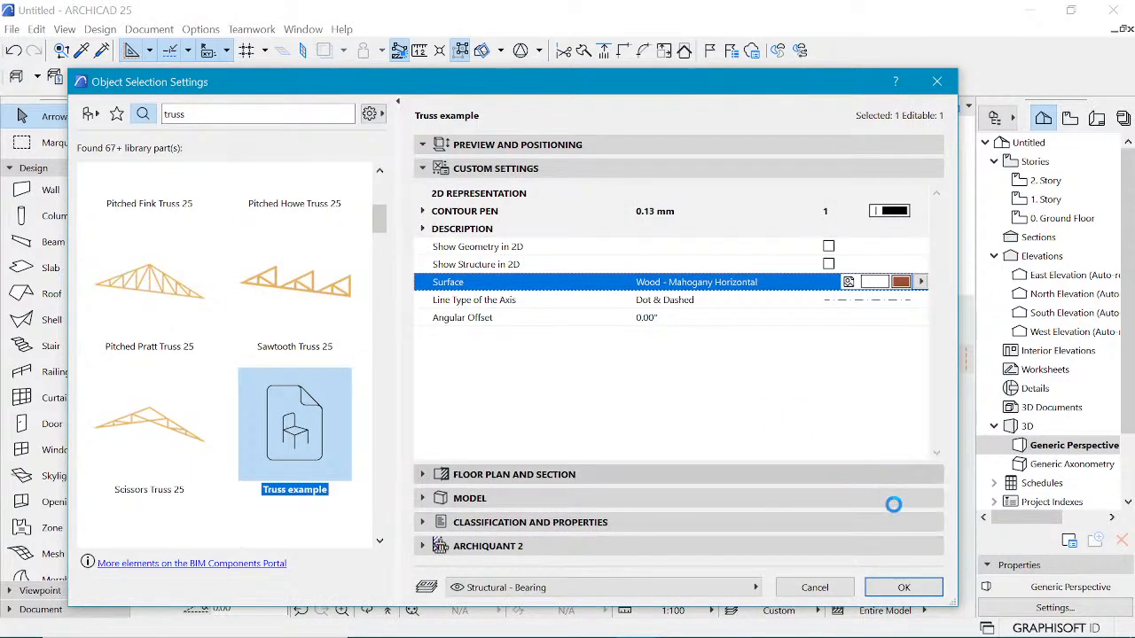
left_click(903, 588)
left_click(910, 273)
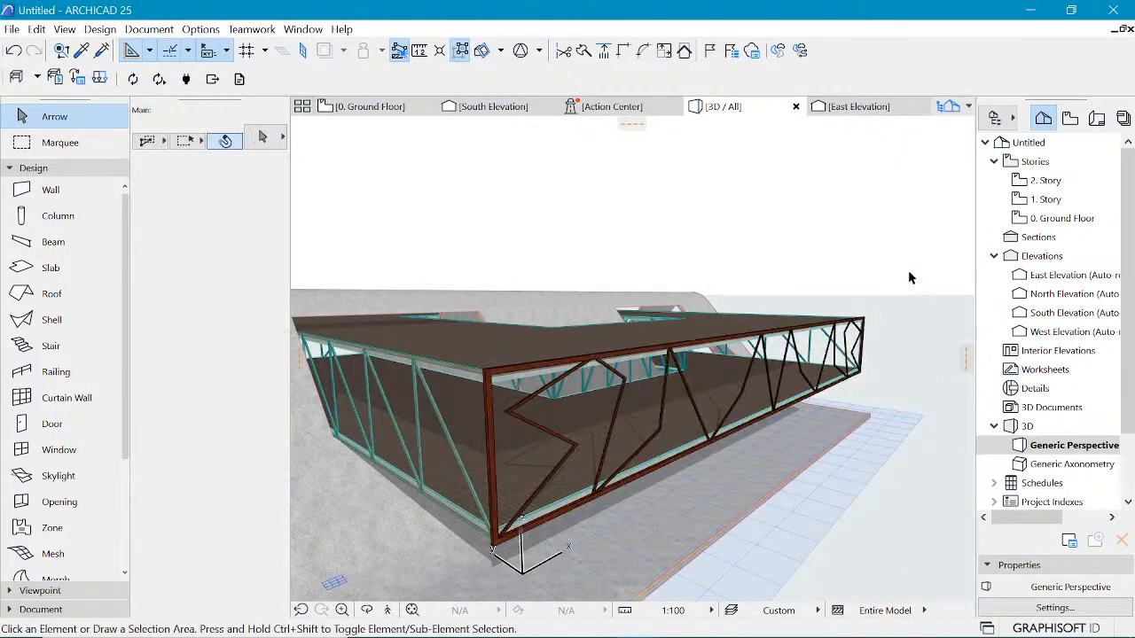
Step: Zoom and orbit around the model to inspect the recoloured truss within the shell
scroll(479, 538, "up", 6)
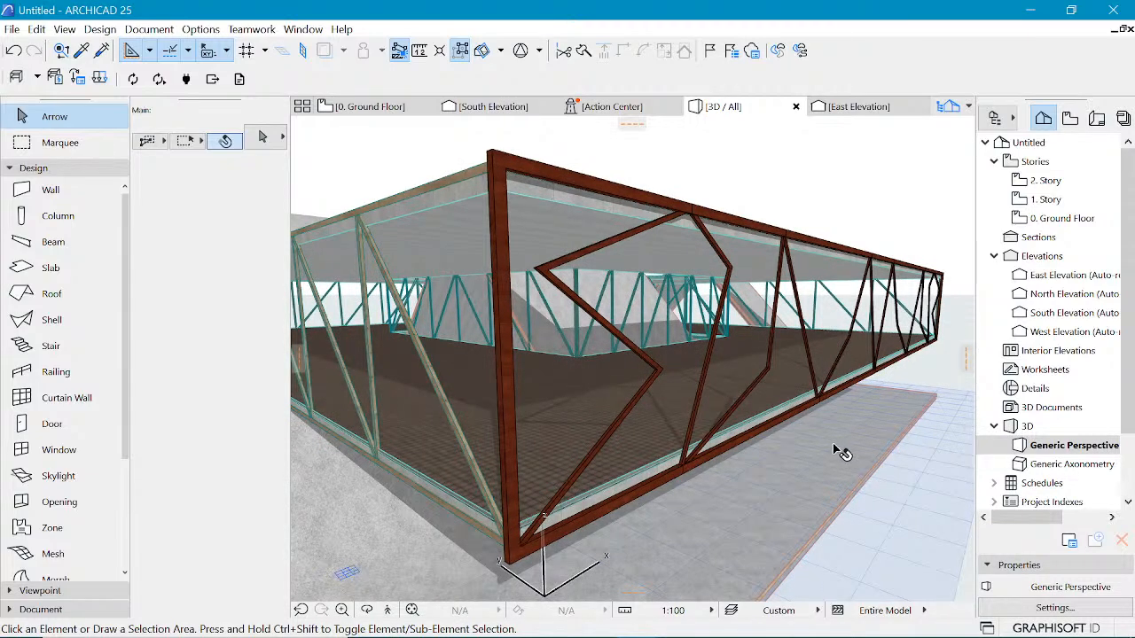
scroll(803, 452, "down", 6)
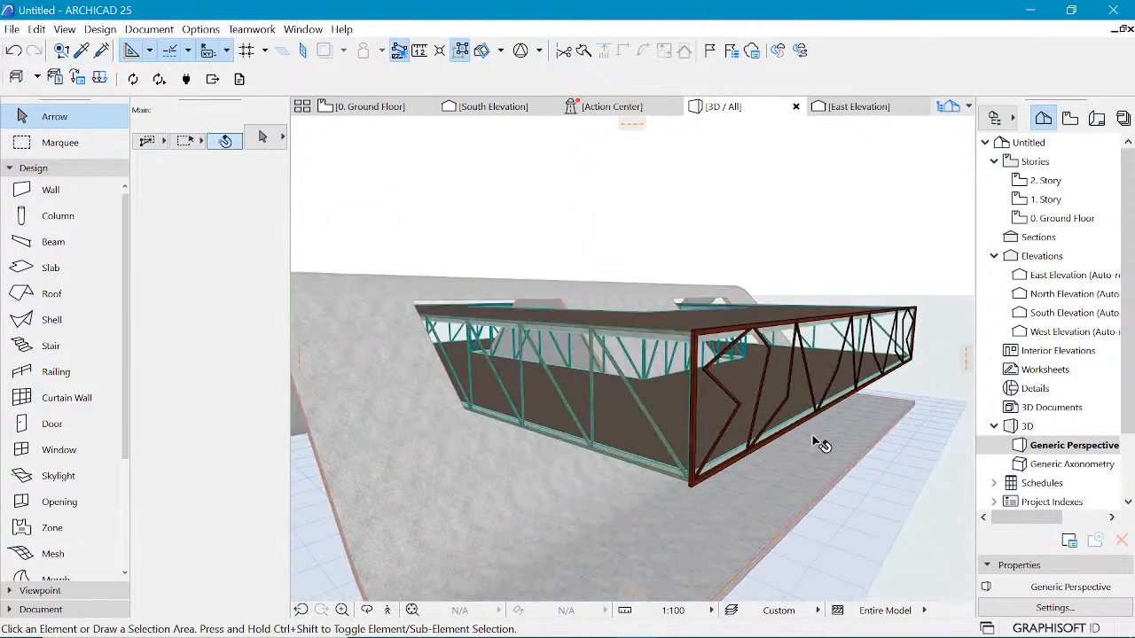
mouse_move(849, 372)
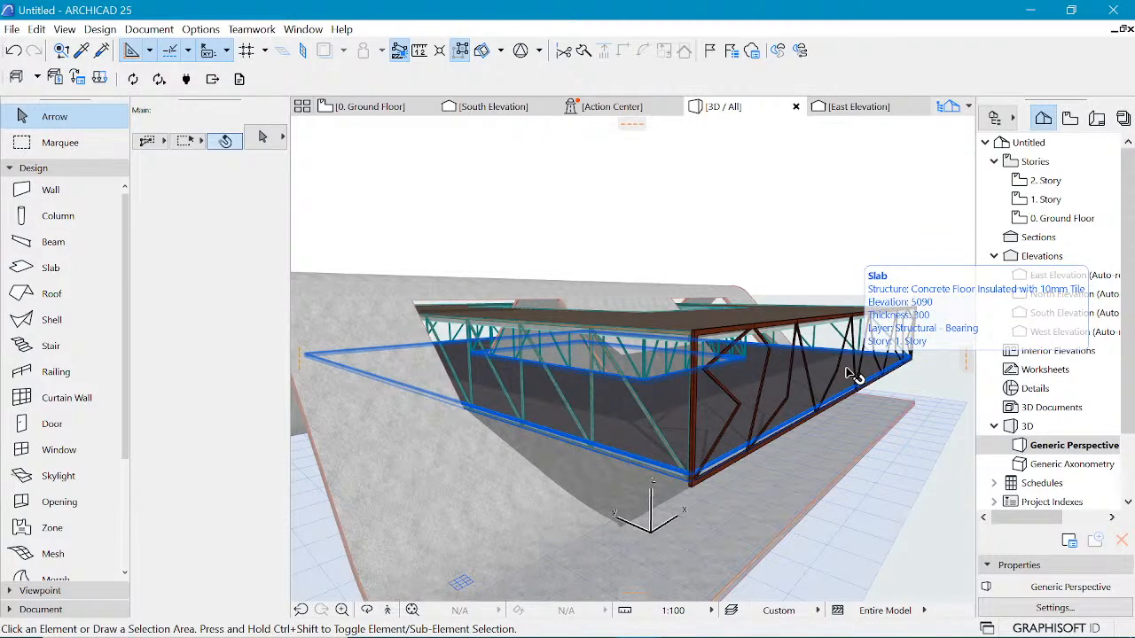
scroll(848, 373, "down", 5)
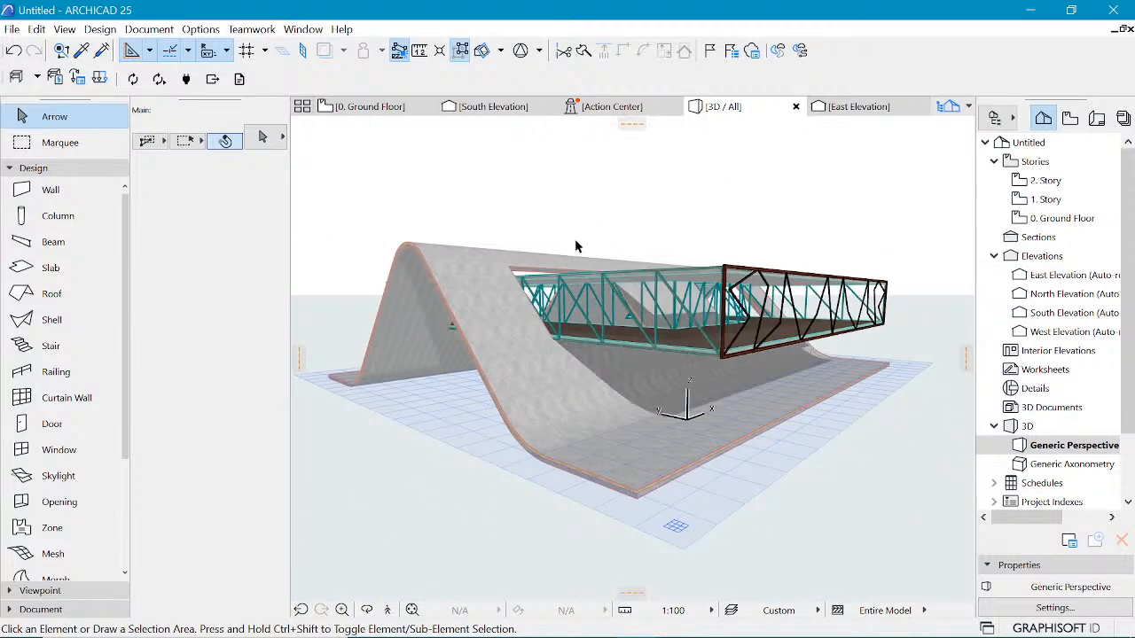
middle_click_drag(471, 238, 736, 346, "shift")
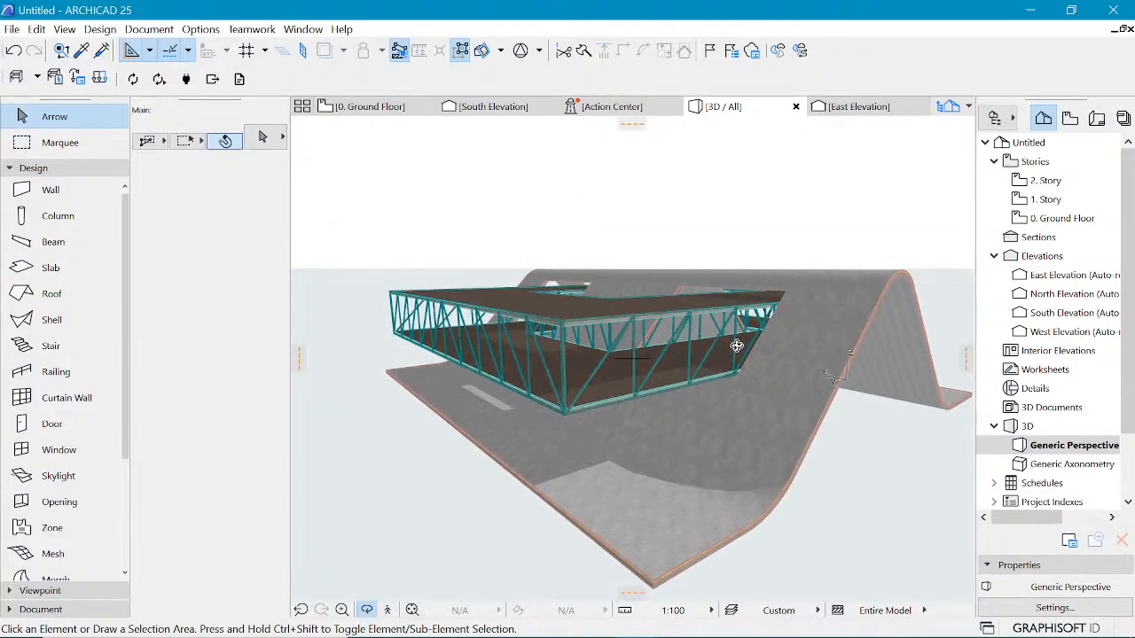